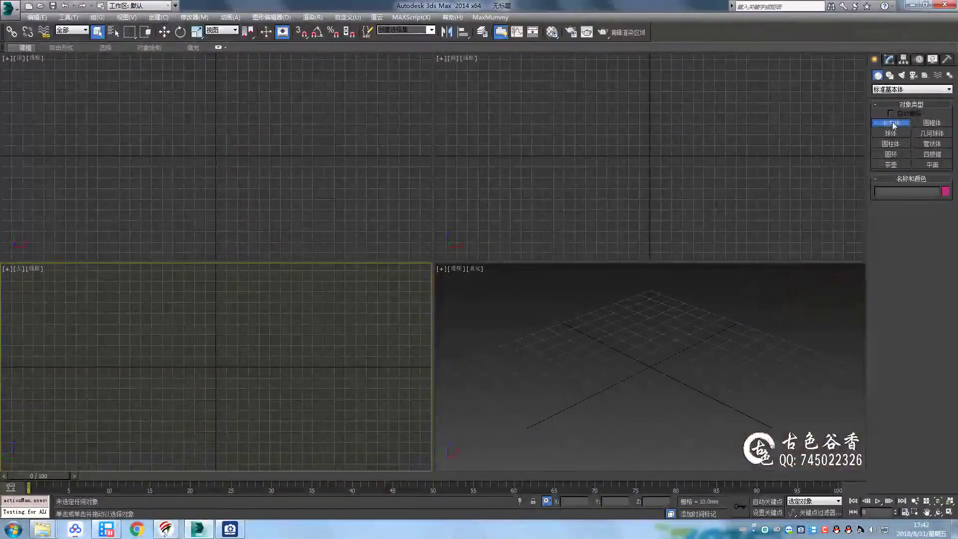
Draw a box in the top view and give it a height
{"action": "left_click_drag", "start_coordinate": [63, 67], "coordinate": [347, 217]}
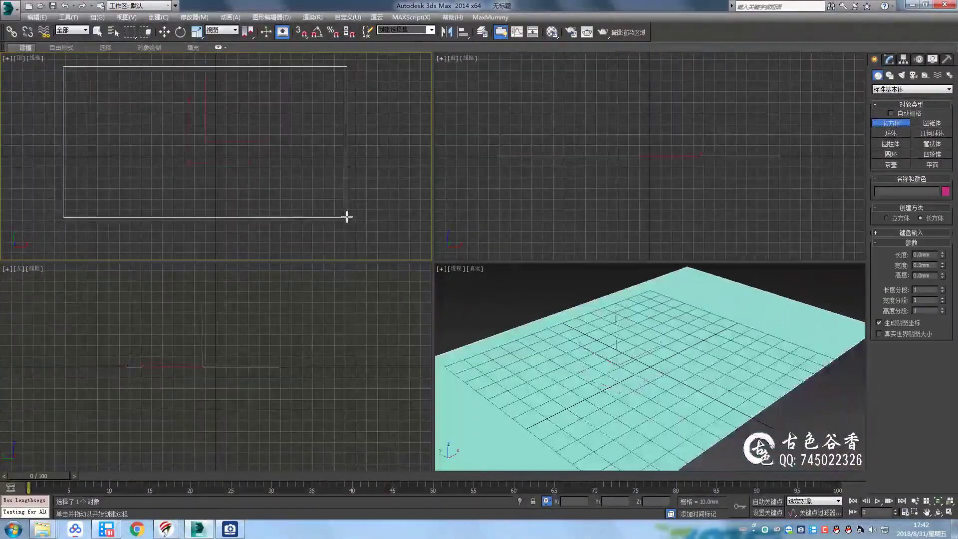
{"action": "left_click", "coordinate": [254, 133]}
{"action": "scroll", "coordinate": [254, 133], "scroll_direction": "down", "scroll_amount": 3}
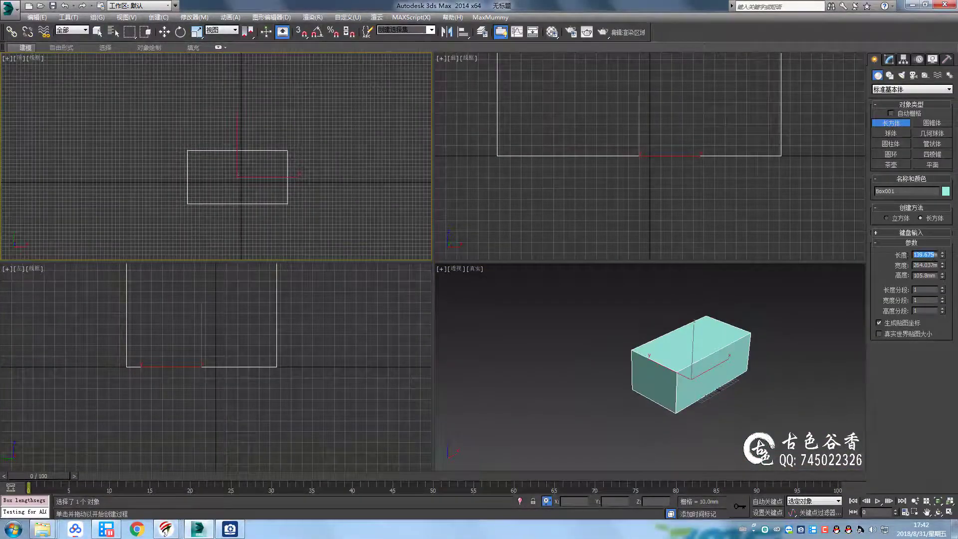
{"action": "type", "text": "08"}
{"action": "key", "text": "Tab"}
{"action": "scroll", "coordinate": [349, 190], "scroll_direction": "down", "scroll_amount": 5}
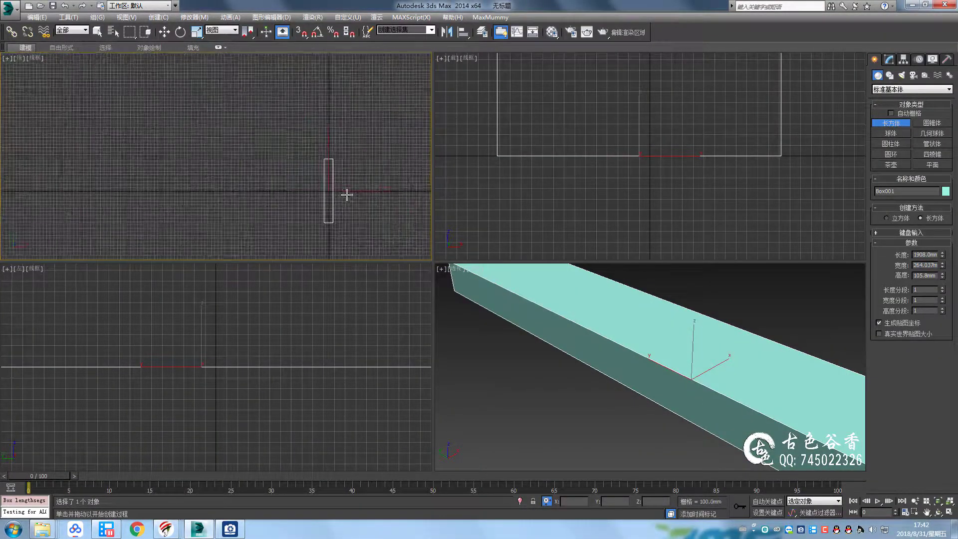
Set the box's length to 2150 mm and width to 1908 mm
{"action": "key", "text": "alt+Tab"}
{"action": "key", "text": "alt+Tab"}
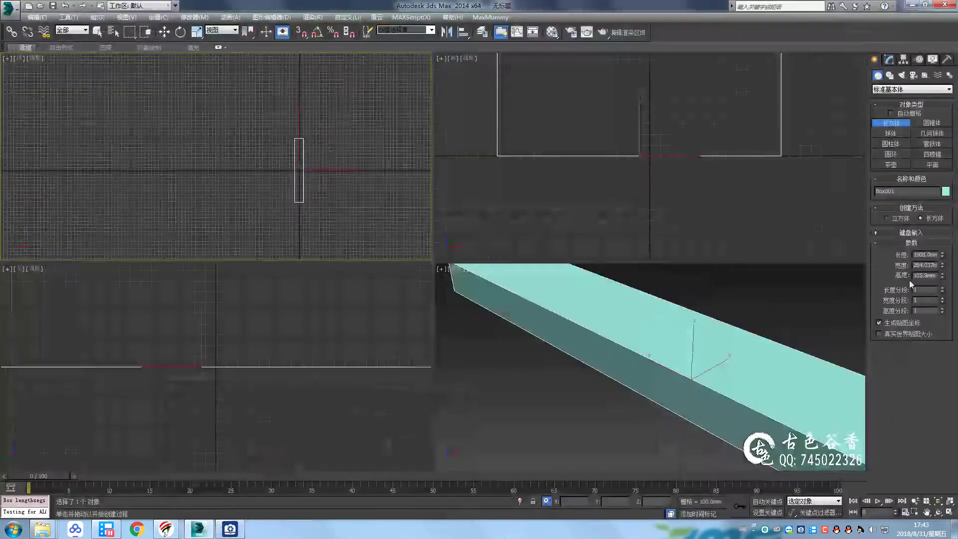
{"action": "left_click", "coordinate": [926, 254]}
{"action": "type", "text": "2150"}
{"action": "key", "text": "Tab"}
{"action": "type", "text": "1908"}
{"action": "key", "text": "Return"}
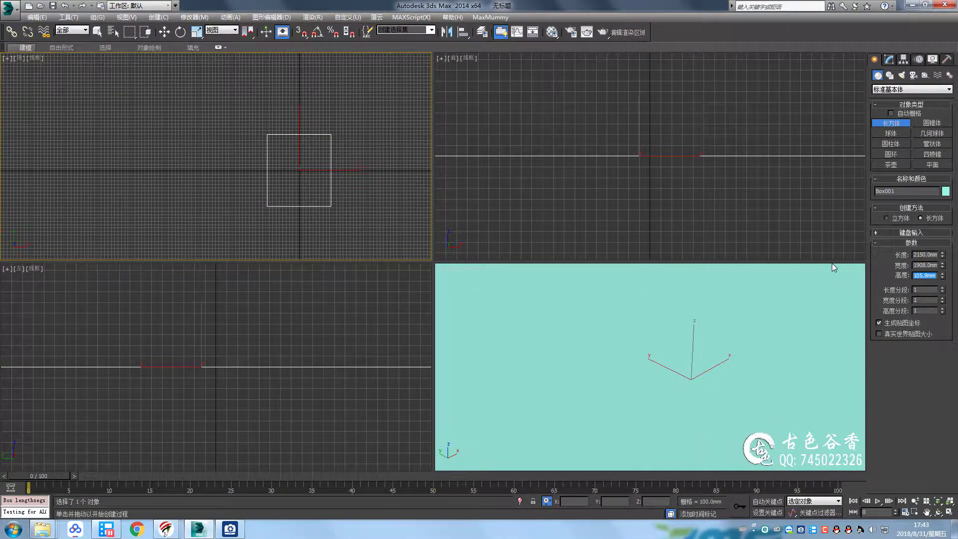
{"action": "left_click", "coordinate": [231, 530]}
{"action": "left_click", "coordinate": [231, 530]}
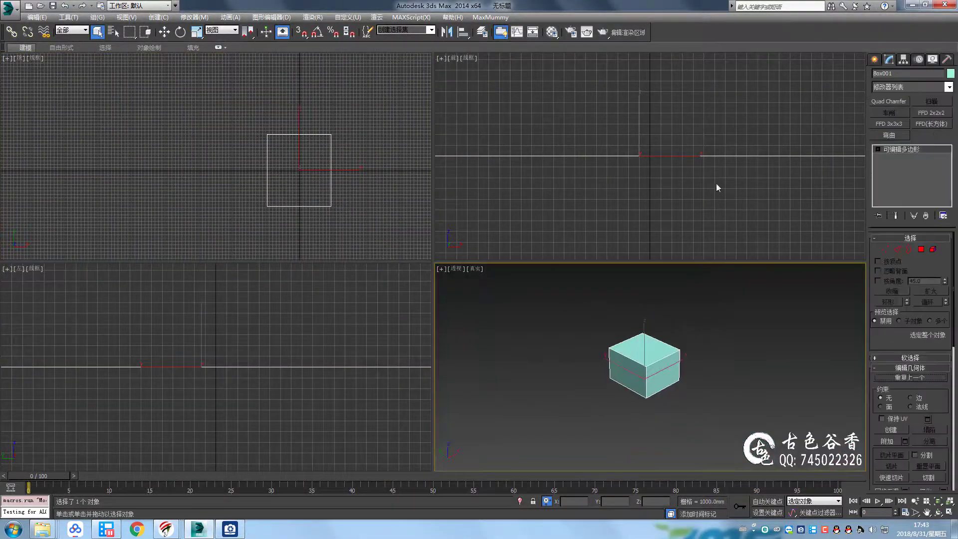
Convert the box to Editable Poly and create a shape from all twelve edges
{"action": "right_click", "coordinate": [713, 182]}
{"action": "key", "text": "z"}
{"action": "key", "text": "alt+w"}
{"action": "key", "text": "2"}
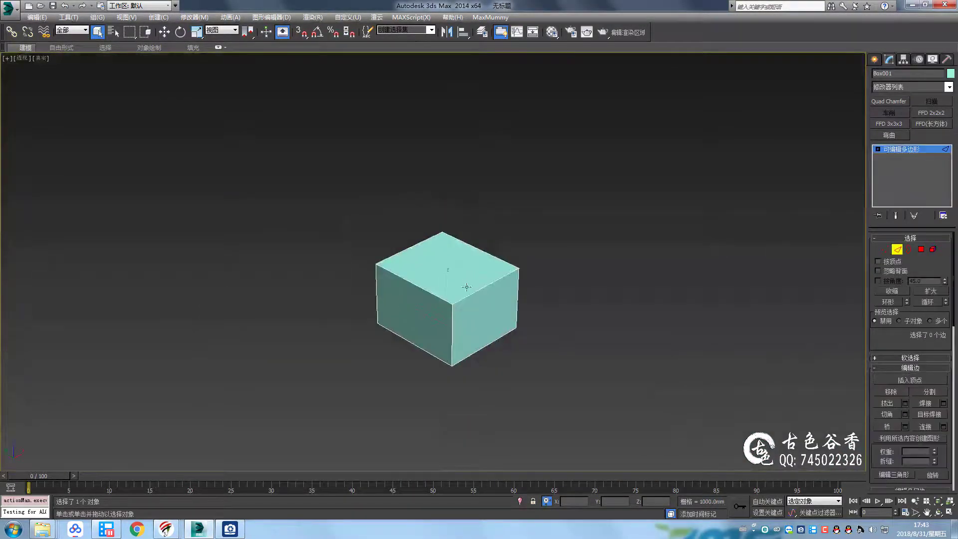
{"action": "key", "text": "ctrl+a"}
{"action": "middle_click_drag", "start_coordinate": [458, 289], "coordinate": [483, 269]}
{"action": "scroll", "coordinate": [483, 265], "scroll_direction": "up", "scroll_amount": 5}
{"action": "right_click", "coordinate": [479, 230]}
{"action": "left_click", "coordinate": [437, 323]}
{"action": "left_click", "coordinate": [466, 302]}
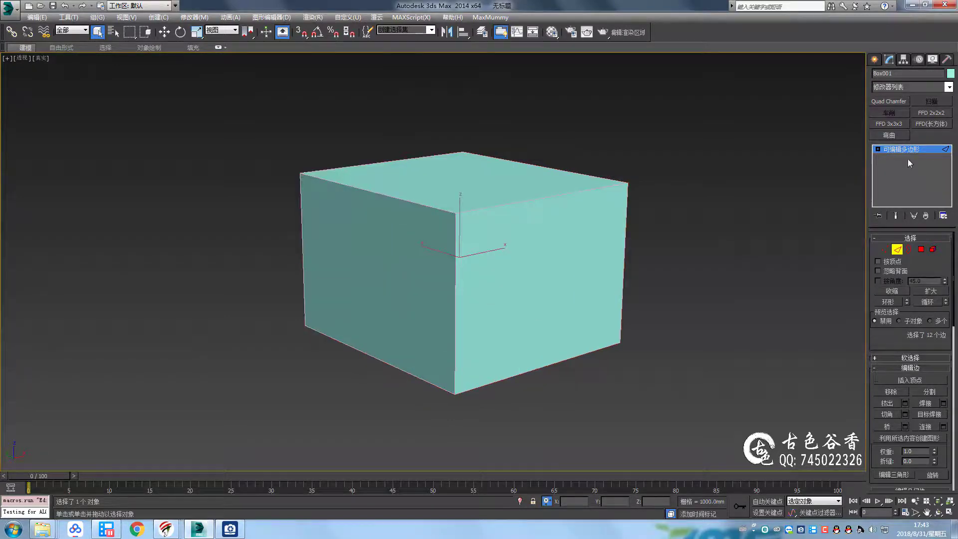
Delete the solid box, position the edge outline via Move Type-In, and freeze it
{"action": "key", "text": "Delete"}
{"action": "key", "text": "ctrl+a"}
{"action": "key", "text": "t"}
{"action": "key", "text": "w"}
{"action": "key", "text": "F12"}
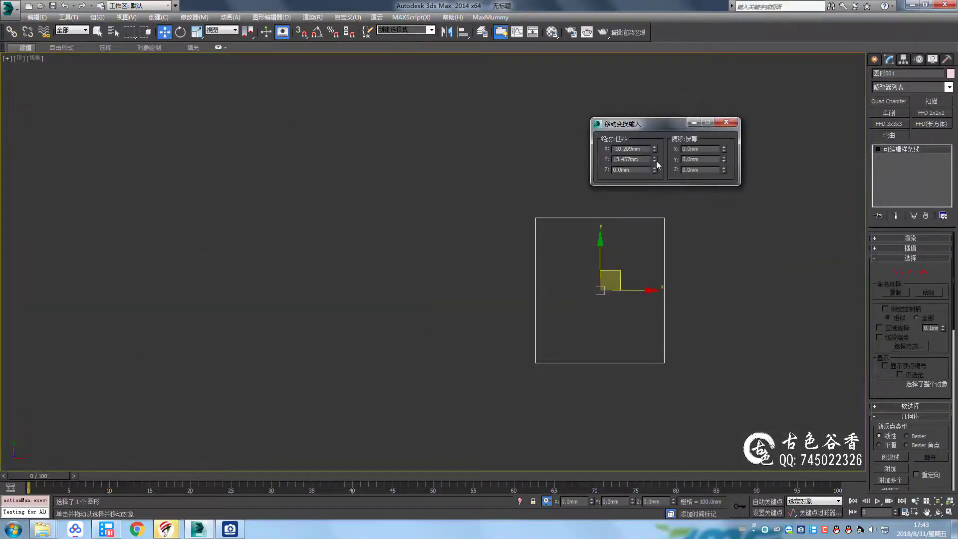
{"action": "key", "text": "F12"}
{"action": "key", "text": "alt+w"}
{"action": "key", "text": "alt+w"}
{"action": "right_click", "coordinate": [544, 284]}
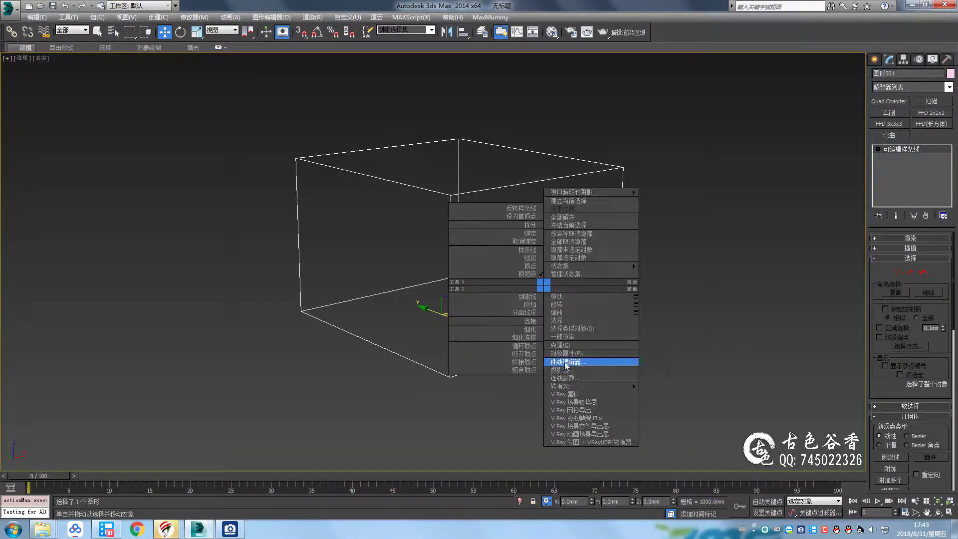
{"action": "left_click", "coordinate": [588, 363]}
{"action": "key", "text": "Return"}
{"action": "key", "text": "ctrl+d"}
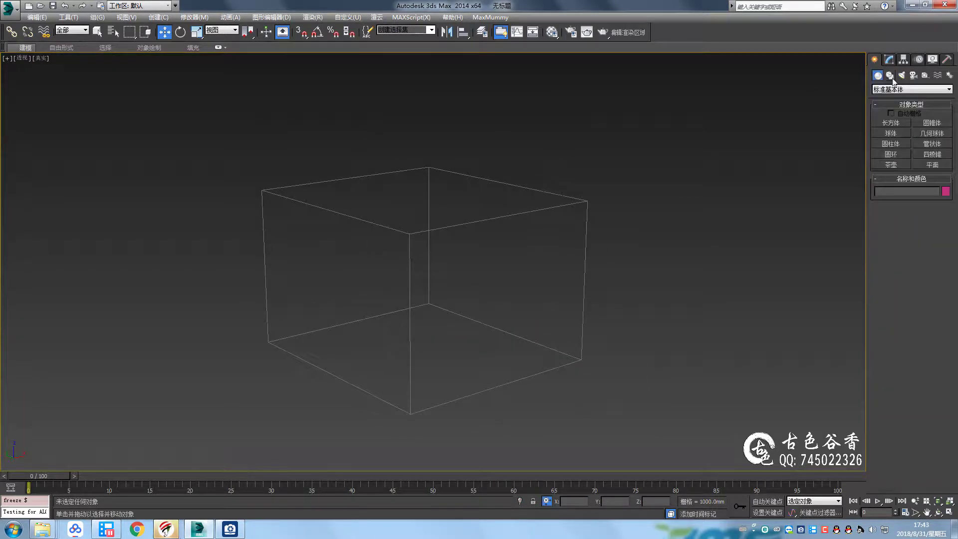
{"action": "left_click", "coordinate": [232, 533]}
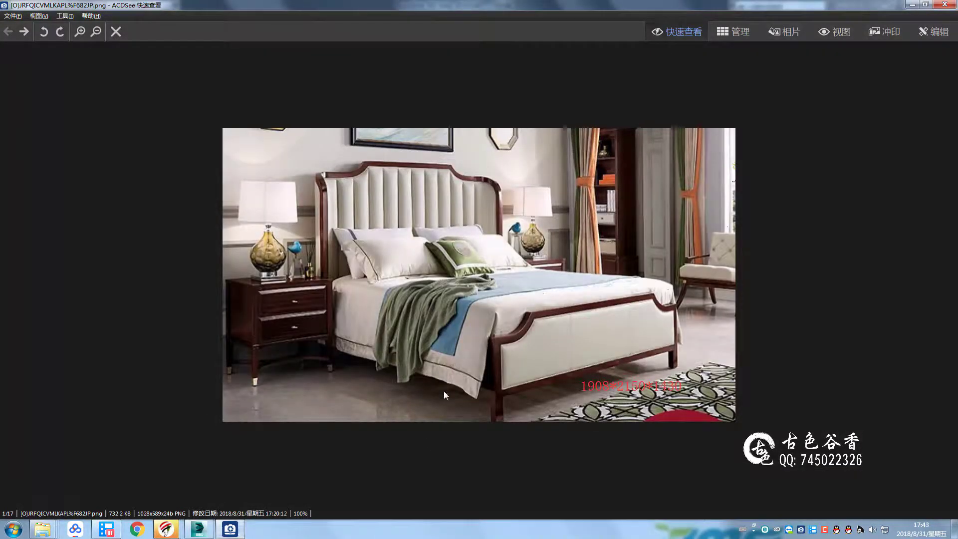
{"action": "scroll", "coordinate": [481, 367], "scroll_direction": "down", "scroll_amount": 1}
{"action": "scroll", "coordinate": [481, 367], "scroll_direction": "up", "scroll_amount": 1}
{"action": "scroll", "coordinate": [481, 367], "scroll_direction": "down", "scroll_amount": 2}
{"action": "scroll", "coordinate": [481, 368], "scroll_direction": "up", "scroll_amount": 1}
{"action": "scroll", "coordinate": [481, 367], "scroll_direction": "down", "scroll_amount": 1}
{"action": "scroll", "coordinate": [480, 367], "scroll_direction": "down", "scroll_amount": 1}
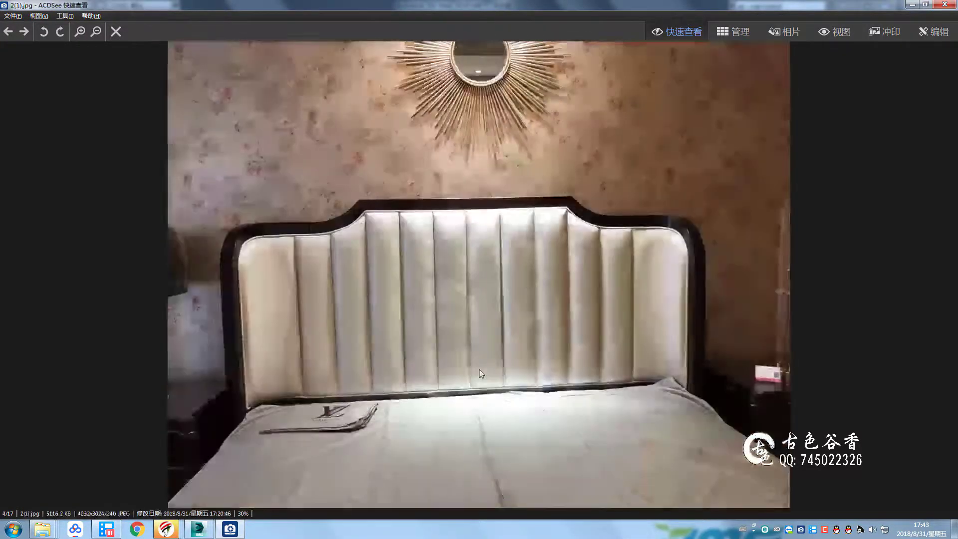
{"action": "scroll", "coordinate": [479, 369], "scroll_direction": "down", "scroll_amount": 1}
{"action": "scroll", "coordinate": [478, 371], "scroll_direction": "down", "scroll_amount": 2}
{"action": "scroll", "coordinate": [478, 370], "scroll_direction": "down", "scroll_amount": 1}
{"action": "scroll", "coordinate": [478, 370], "scroll_direction": "down", "scroll_amount": 2}
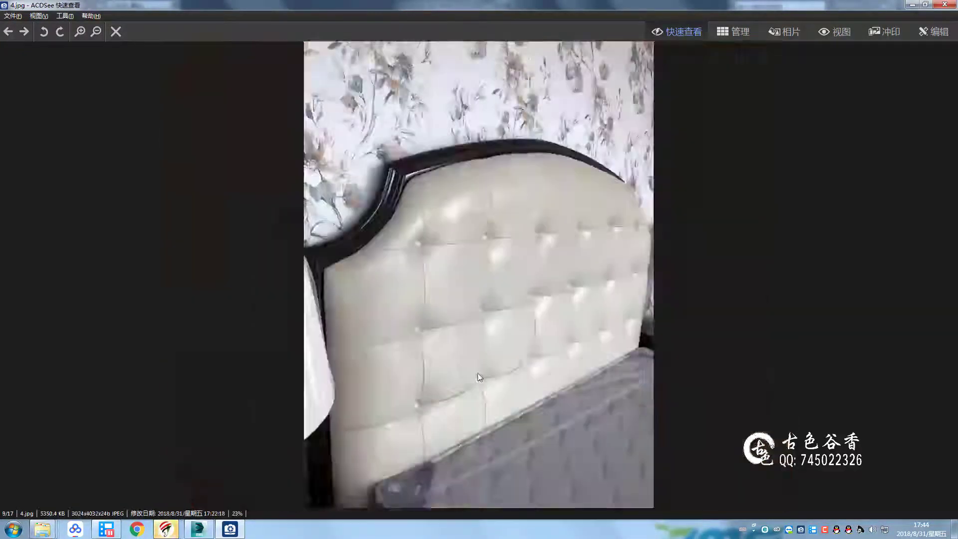
{"action": "scroll", "coordinate": [478, 382], "scroll_direction": "down", "scroll_amount": 2}
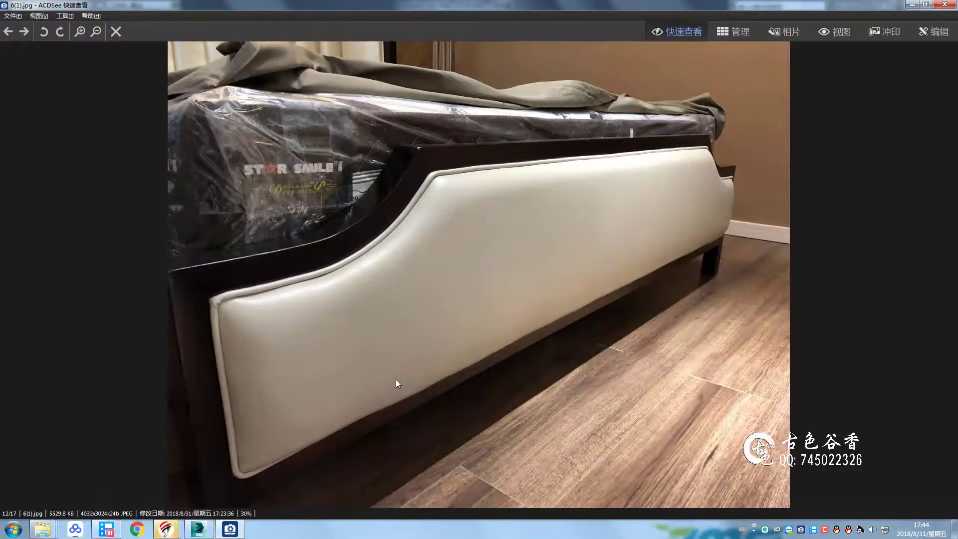
{"action": "scroll", "coordinate": [357, 374], "scroll_direction": "down", "scroll_amount": 1}
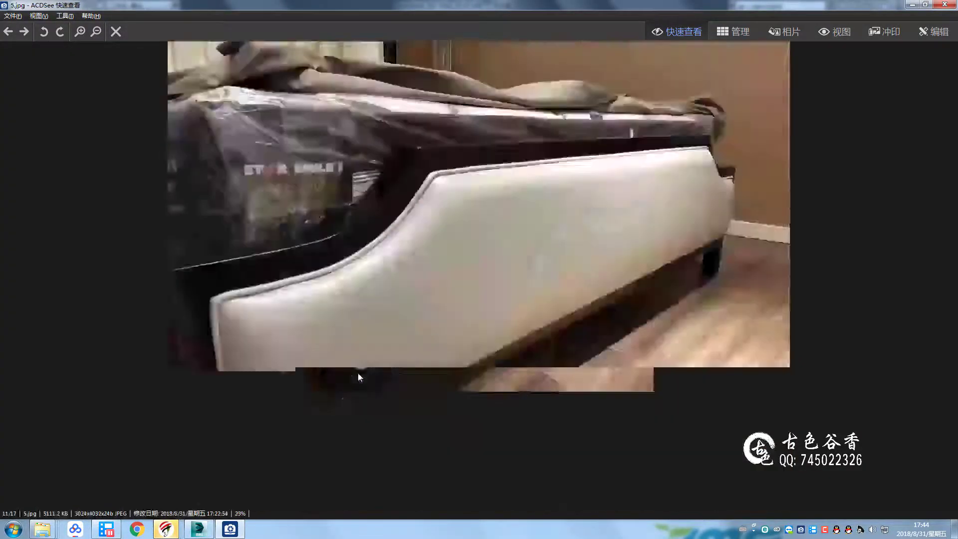
{"action": "scroll", "coordinate": [357, 373], "scroll_direction": "up", "scroll_amount": 2}
{"action": "scroll", "coordinate": [357, 372], "scroll_direction": "up", "scroll_amount": 3}
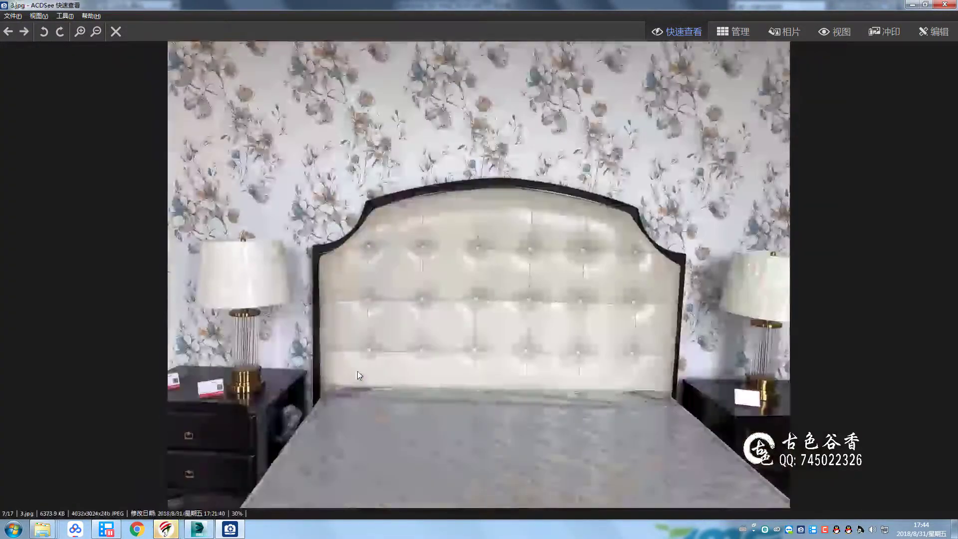
{"action": "scroll", "coordinate": [357, 370], "scroll_direction": "up", "scroll_amount": 2}
{"action": "scroll", "coordinate": [358, 370], "scroll_direction": "up", "scroll_amount": 3}
{"action": "scroll", "coordinate": [358, 370], "scroll_direction": "up", "scroll_amount": 2}
Snap-draw a rectangle across the outline's front and move it onto the base
{"action": "left_click", "coordinate": [200, 531]}
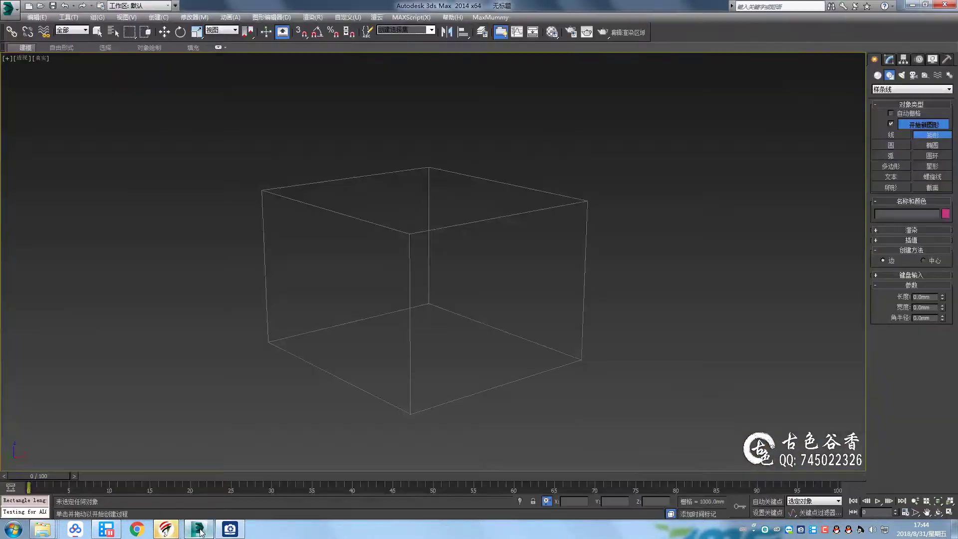
{"action": "key", "text": "f"}
{"action": "key", "text": "alt+w"}
{"action": "key", "text": "alt+w"}
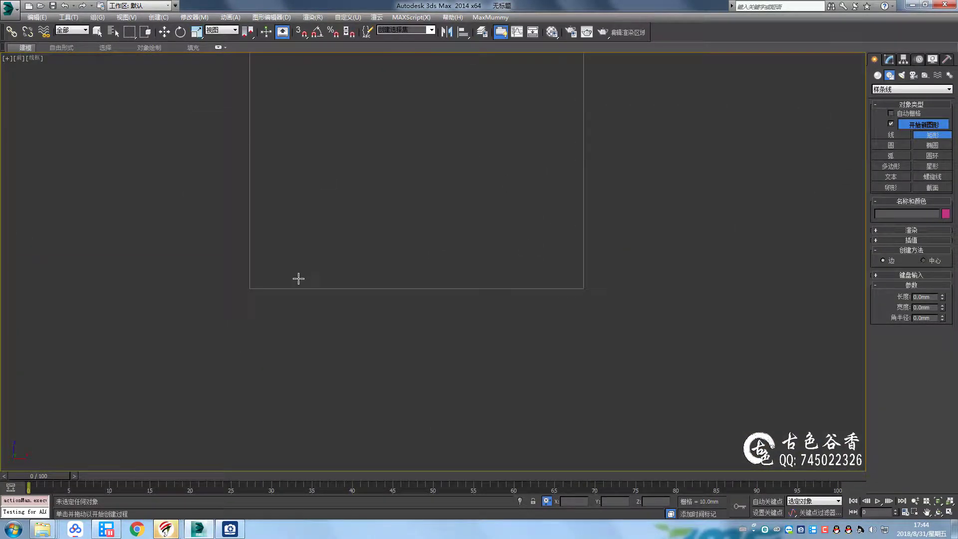
{"action": "key", "text": "s"}
{"action": "mouse_move", "coordinate": [272, 344]}
{"action": "left_mouse_down"}
{"action": "mouse_move", "coordinate": [655, 249]}
{"action": "mouse_move", "coordinate": [606, 218]}
{"action": "left_mouse_up"}
{"action": "key", "text": "s"}
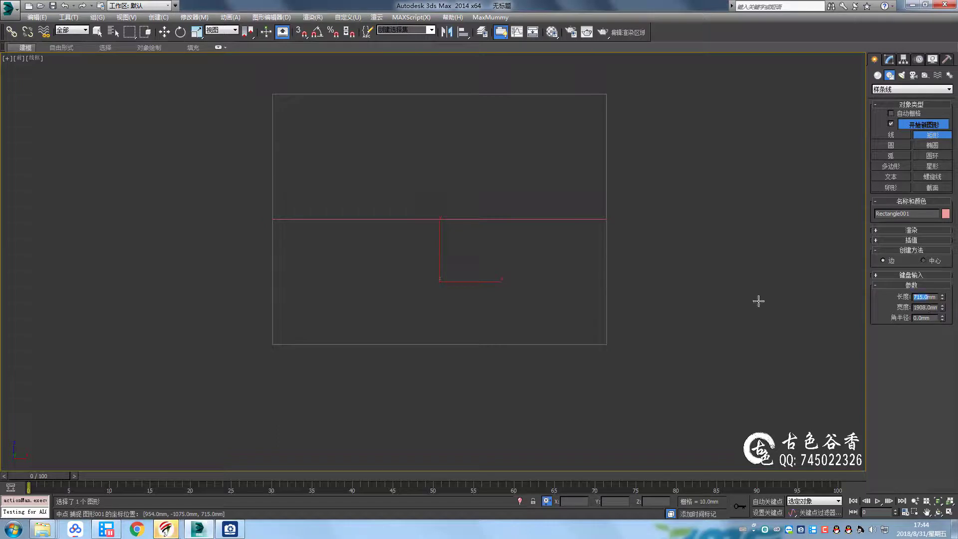
{"action": "key", "text": "w"}
{"action": "middle_click_drag", "start_coordinate": [342, 267], "coordinate": [505, 263]}
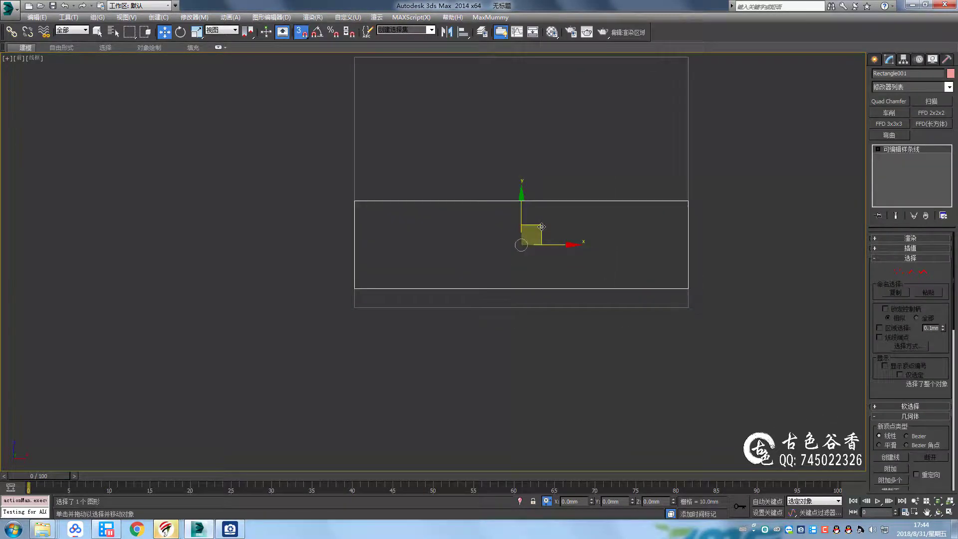
{"action": "left_click_drag", "start_coordinate": [542, 227], "coordinate": [353, 297]}
{"action": "left_click_drag", "start_coordinate": [301, 32], "coordinate": [306, 47]}
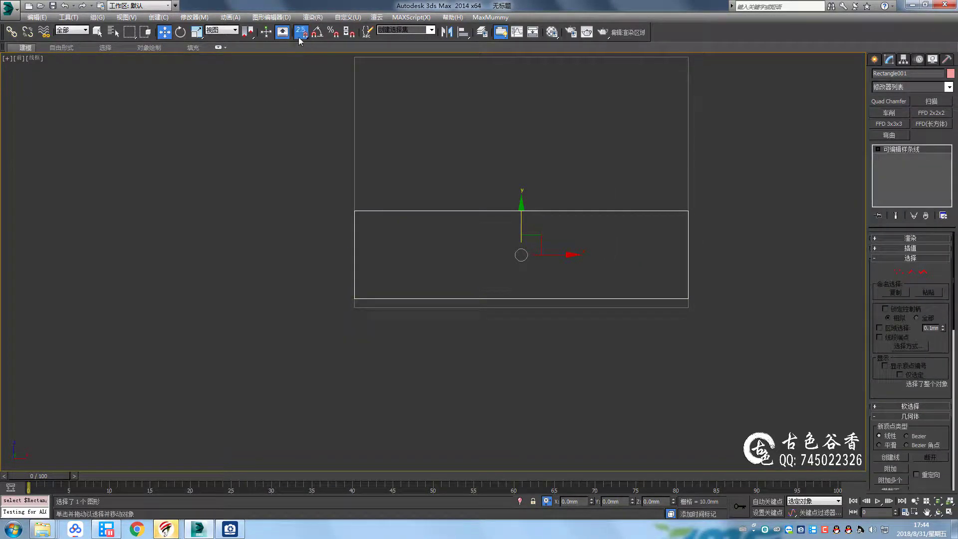
Select the rectangle's bottom segment, then switch to editing its vertices
{"action": "middle_click_drag", "start_coordinate": [763, 303], "coordinate": [616, 327]}
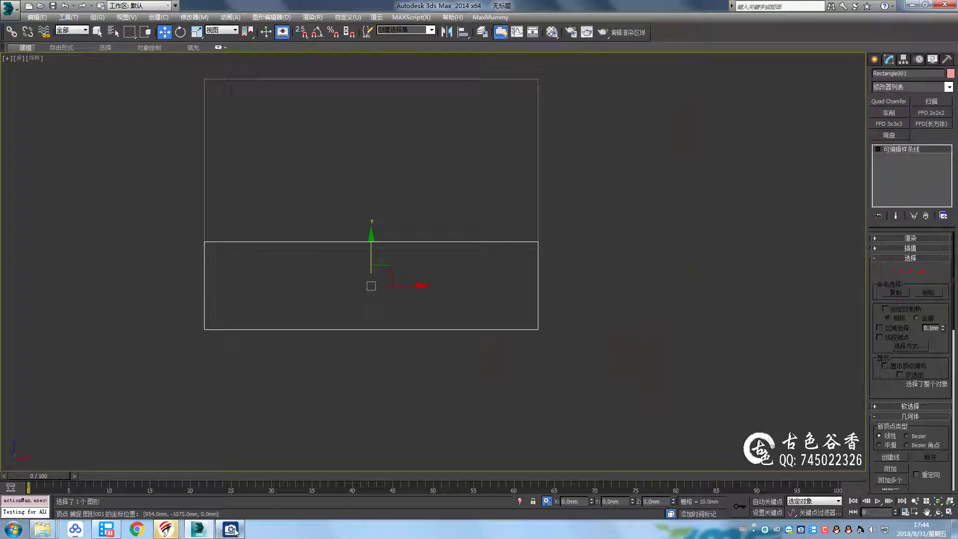
{"action": "left_click", "coordinate": [231, 529]}
{"action": "middle_click_drag", "start_coordinate": [390, 295], "coordinate": [450, 313]}
{"action": "key", "text": "2"}
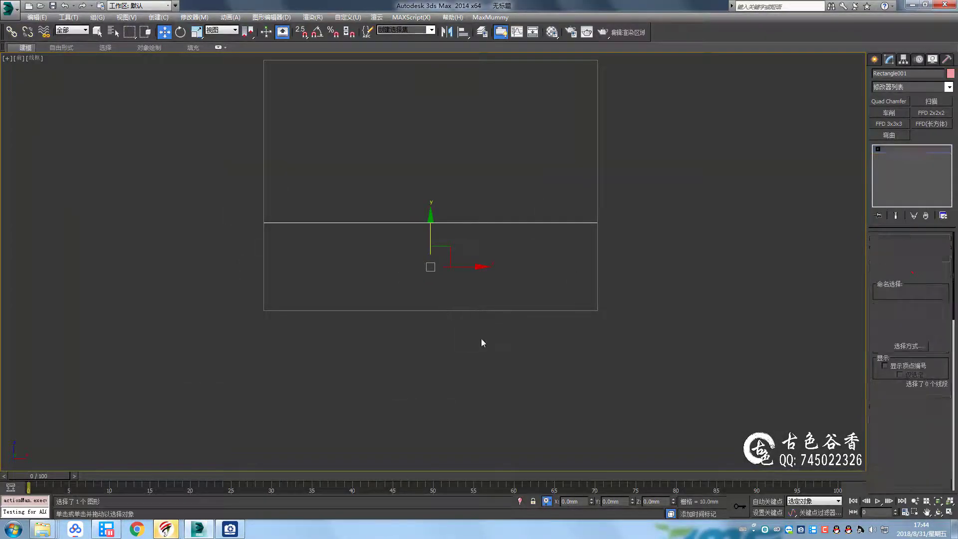
{"action": "left_click", "coordinate": [437, 310]}
{"action": "middle_click_drag", "start_coordinate": [317, 235], "coordinate": [416, 235]}
{"action": "key", "text": "ctrl+i"}
{"action": "key", "text": "1"}
{"action": "scroll", "coordinate": [889, 455], "scroll_direction": "down", "scroll_amount": 5}
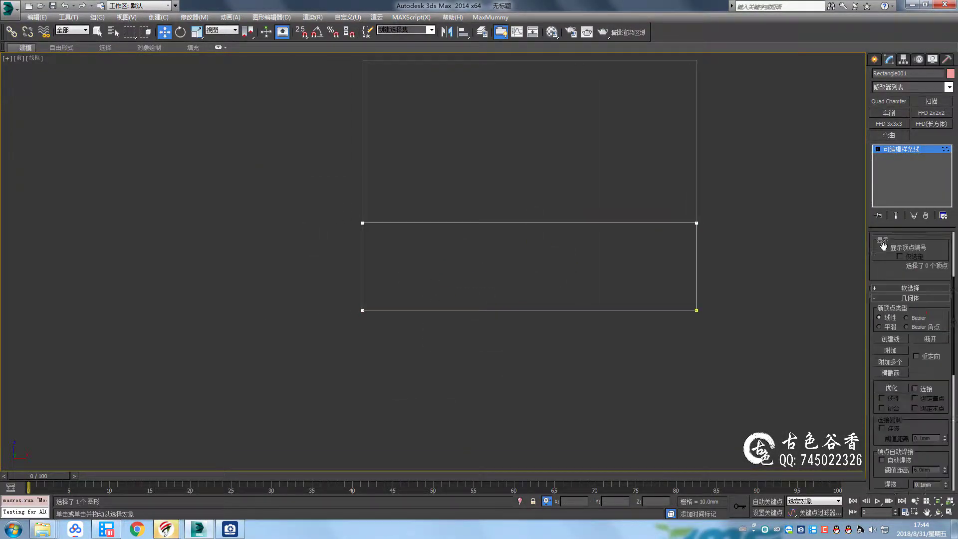
{"action": "left_click", "coordinate": [234, 528]}
{"action": "left_click", "coordinate": [234, 529]}
Set the rectangle's selected corner vertex to Corner type
{"action": "left_click", "coordinate": [459, 300]}
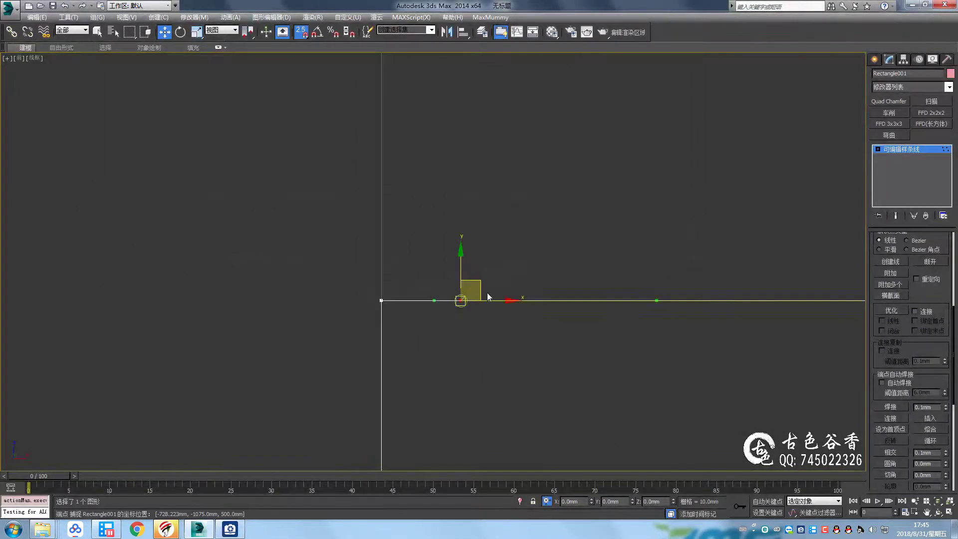
{"action": "right_click", "coordinate": [383, 215]}
{"action": "left_click", "coordinate": [370, 155]}
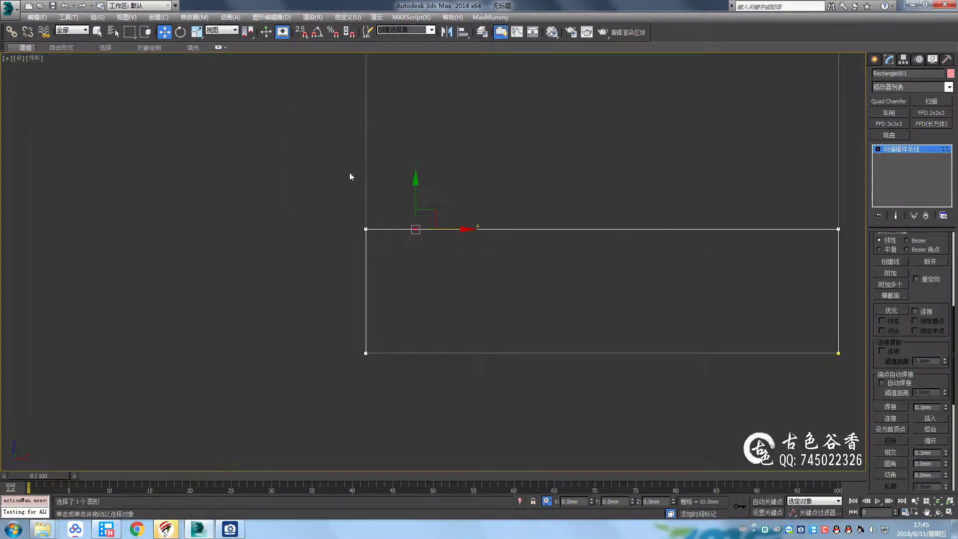
{"action": "middle_click_drag", "start_coordinate": [349, 172], "coordinate": [248, 151]}
Refine a vertex into the top edge, offset 100 units left of the top-right corner
{"action": "left_click", "coordinate": [891, 311]}
{"action": "left_click", "coordinate": [698, 206]}
{"action": "key", "text": "w"}
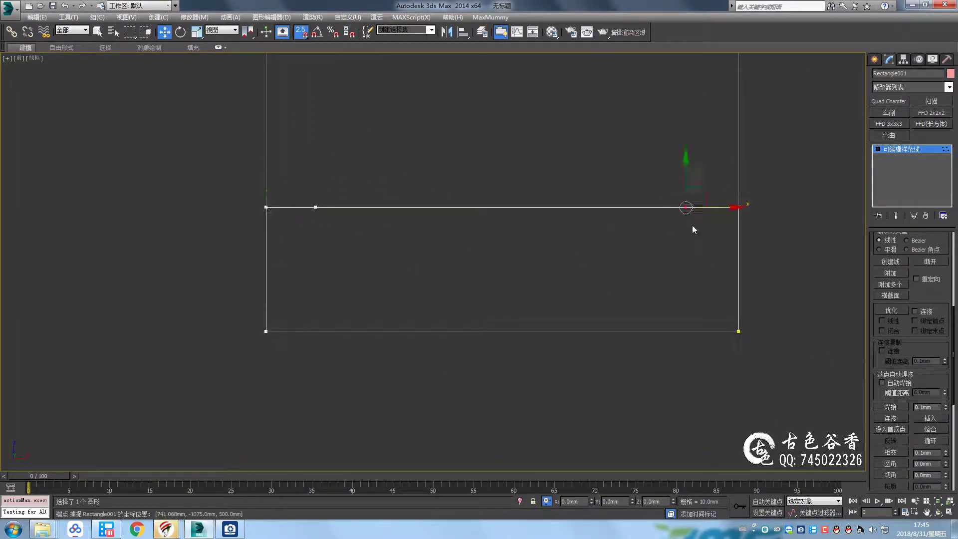
{"action": "middle_click_drag", "start_coordinate": [693, 226], "coordinate": [614, 233]}
{"action": "key", "text": "s"}
{"action": "left_click_drag", "start_coordinate": [617, 214], "coordinate": [660, 214]}
{"action": "type", "text": "-1"}
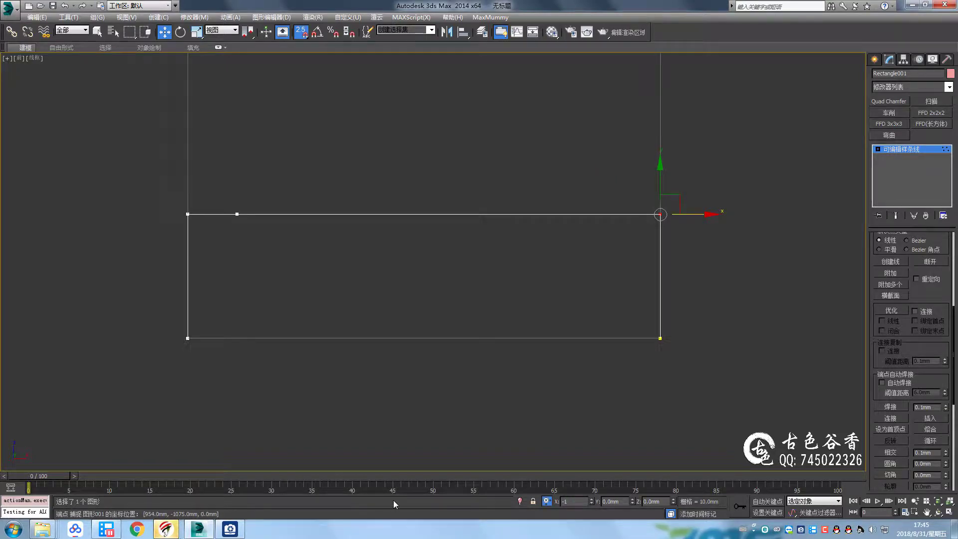
{"action": "type", "text": "00"}
{"action": "key", "text": "Return"}
{"action": "key", "text": "s"}
Lower both top corner vertices by 50 units to form chamfers
{"action": "middle_click_drag", "start_coordinate": [262, 197], "coordinate": [288, 167]}
{"action": "middle_click_drag", "start_coordinate": [462, 181], "coordinate": [550, 175]}
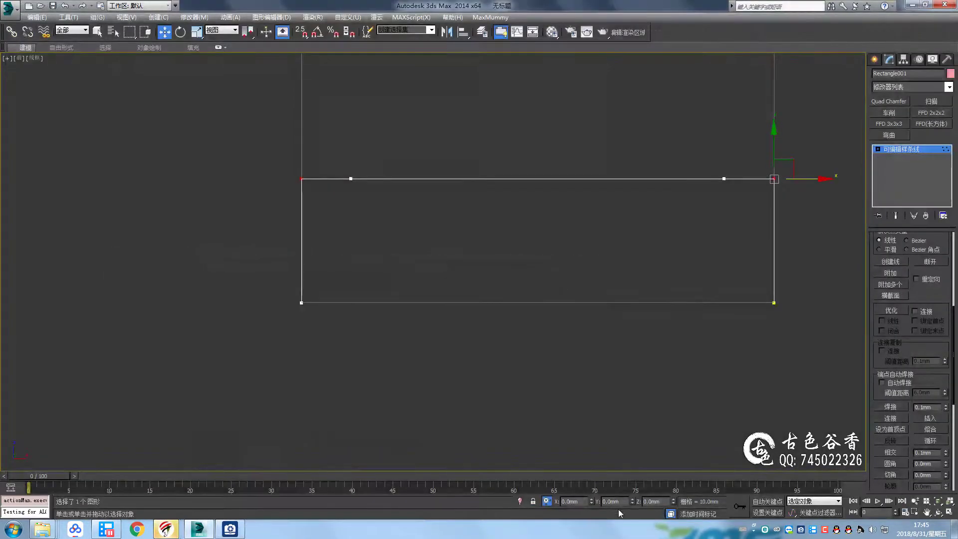
{"action": "type", "text": "50"}
{"action": "key", "text": "Return"}
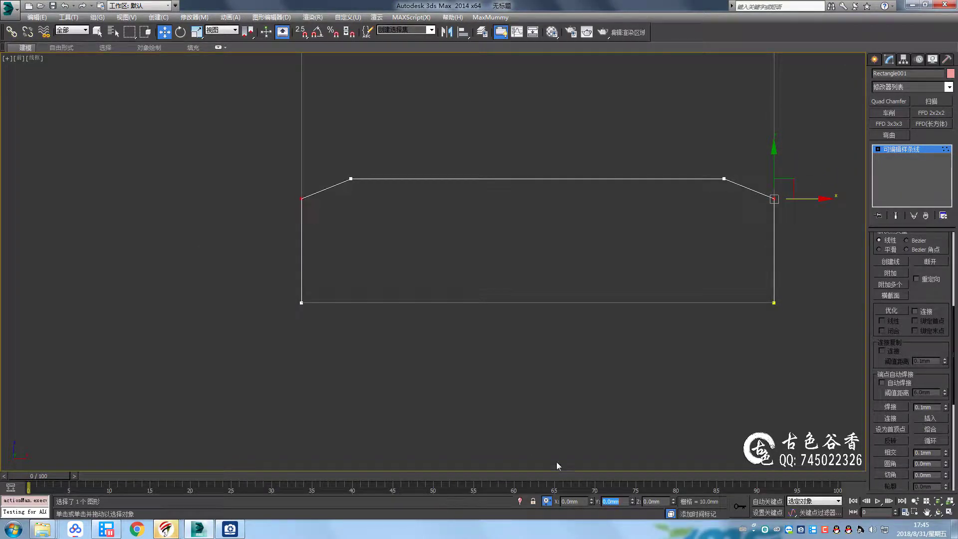
Make the left chamfer's upper vertex a Bezier Corner and bend it into a curve
{"action": "left_click", "coordinate": [230, 529]}
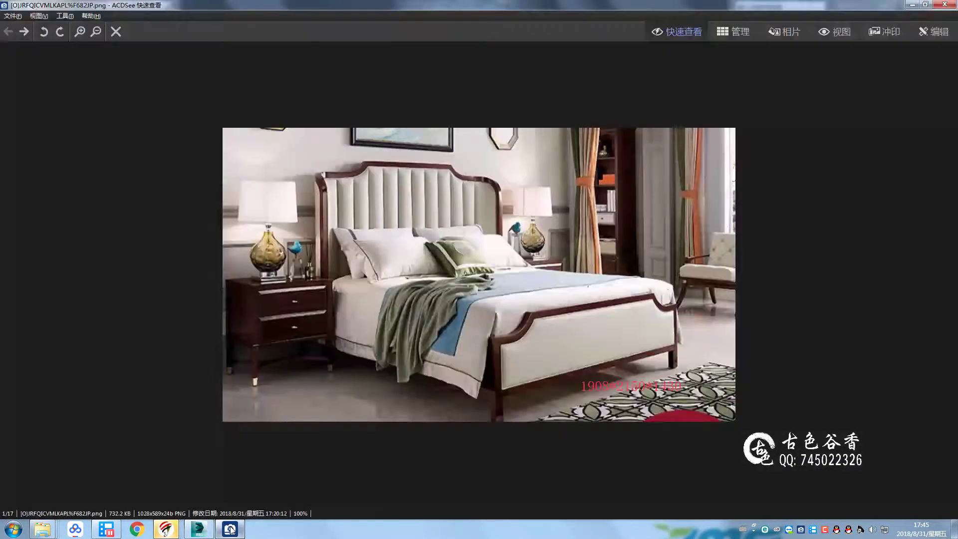
{"action": "left_click", "coordinate": [230, 529]}
{"action": "scroll", "coordinate": [372, 160], "scroll_direction": "up", "scroll_amount": 3}
{"action": "middle_click_drag", "start_coordinate": [350, 268], "coordinate": [421, 263]}
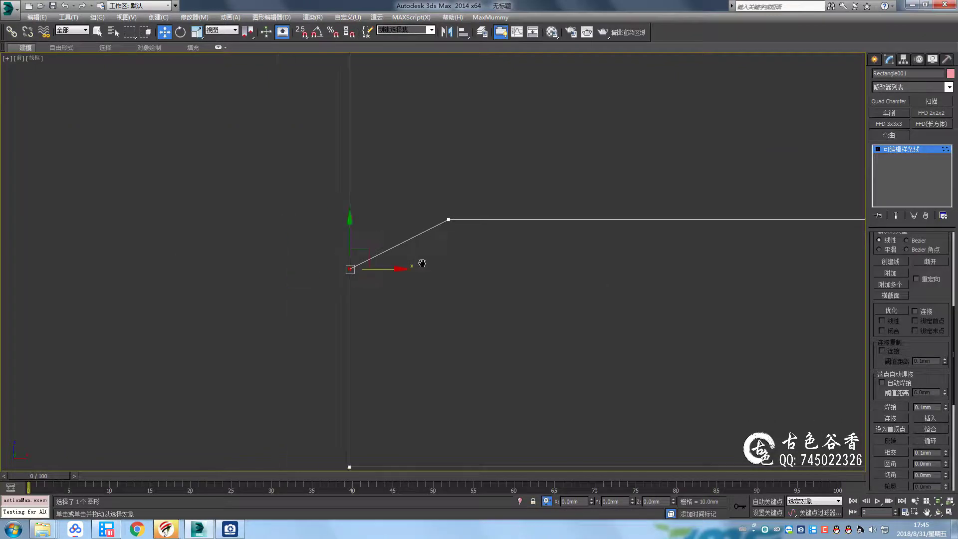
{"action": "right_click", "coordinate": [357, 264]}
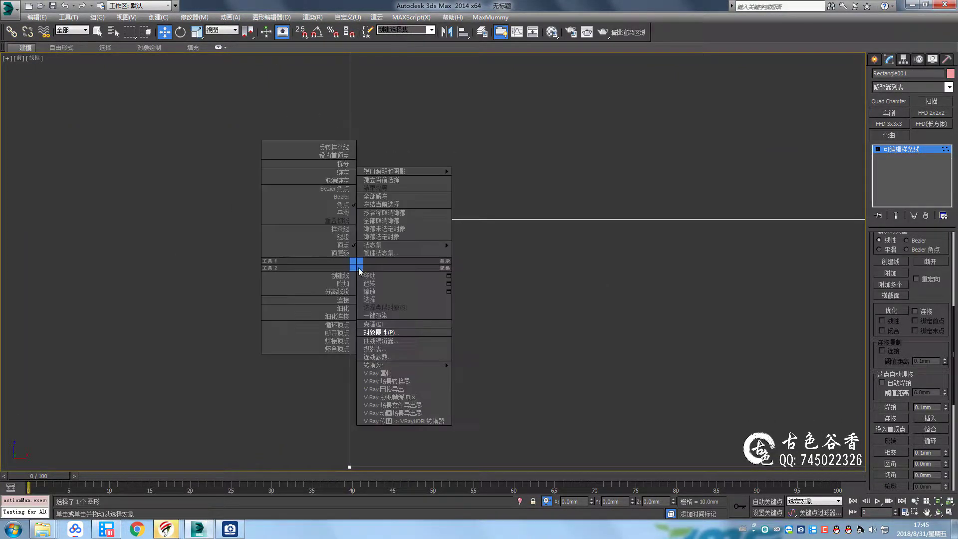
{"action": "left_click", "coordinate": [331, 188]}
{"action": "left_click", "coordinate": [450, 220]}
{"action": "right_click", "coordinate": [458, 225]}
{"action": "left_click", "coordinate": [439, 151]}
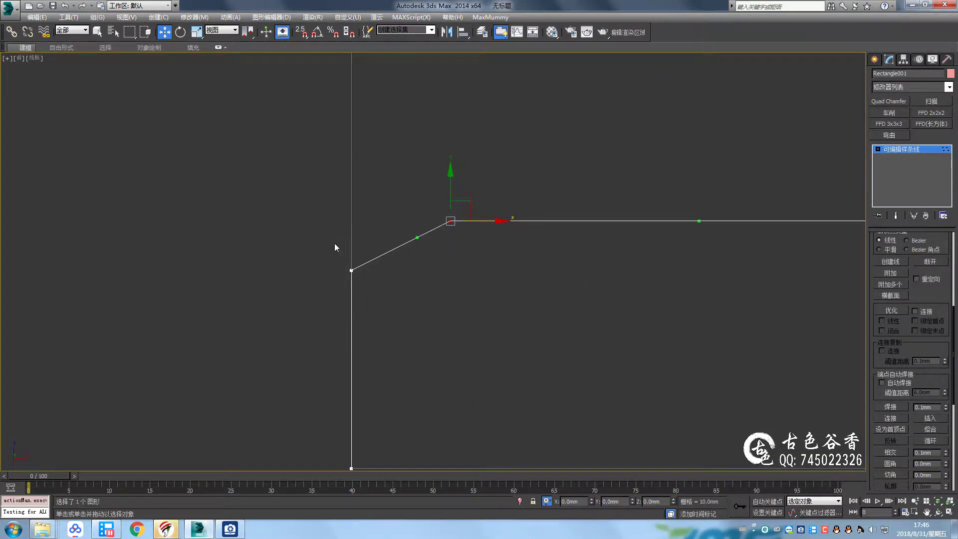
{"action": "left_click_drag", "start_coordinate": [384, 252], "coordinate": [393, 262]}
{"action": "left_click", "coordinate": [450, 221]}
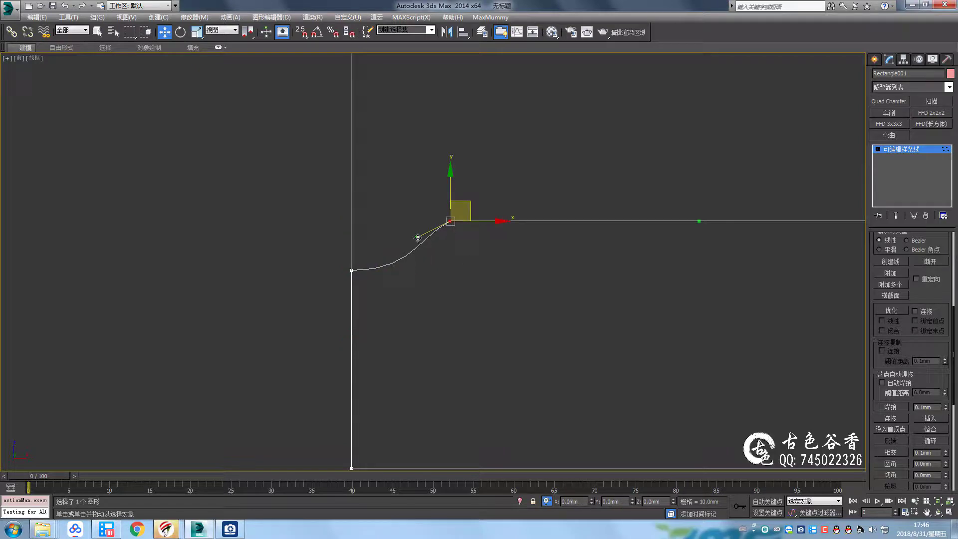
{"action": "scroll", "coordinate": [432, 256], "scroll_direction": "up", "scroll_amount": 3}
{"action": "scroll", "coordinate": [447, 244], "scroll_direction": "down", "scroll_amount": 1}
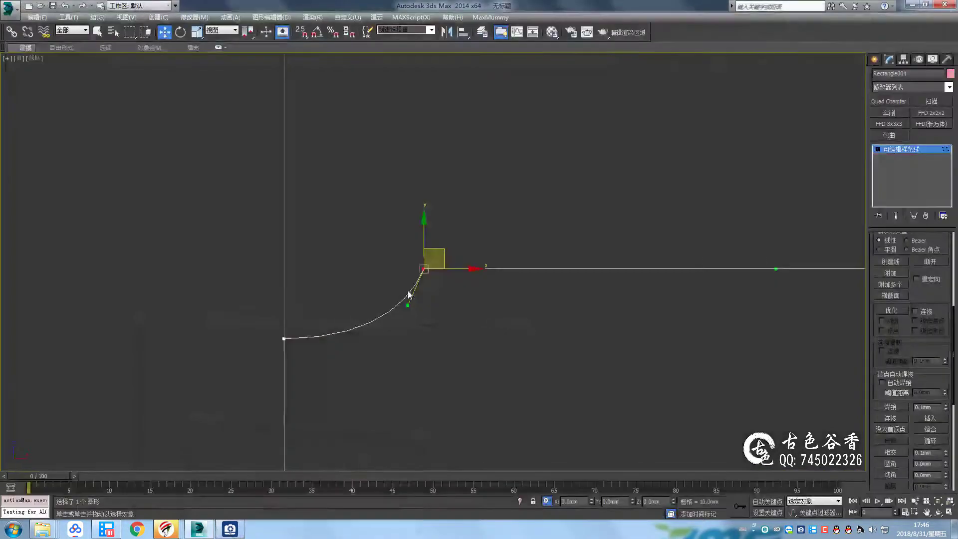
{"action": "middle_click_drag", "start_coordinate": [408, 294], "coordinate": [428, 262]}
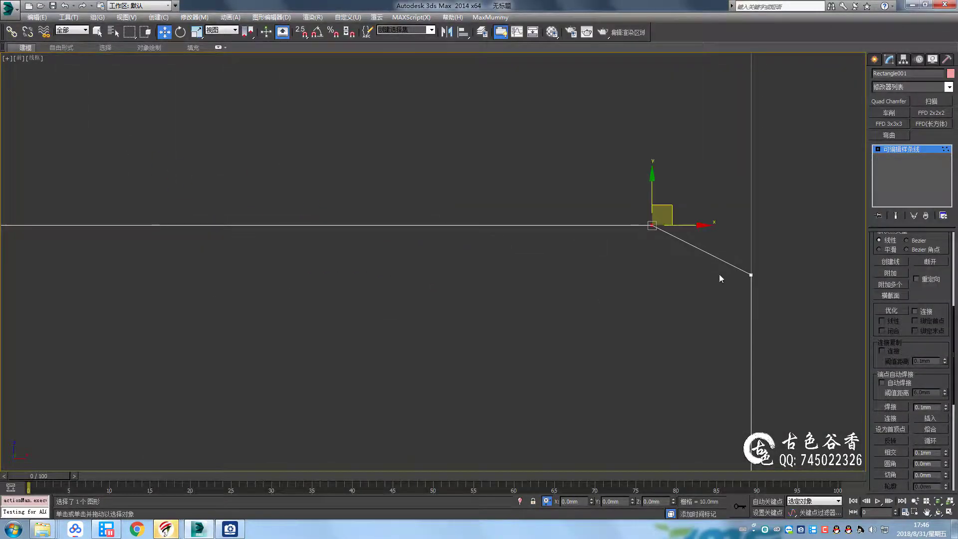
Make the right chamfer's vertex a Bezier Corner and curve it to match the left
{"action": "left_click", "coordinate": [751, 274]}
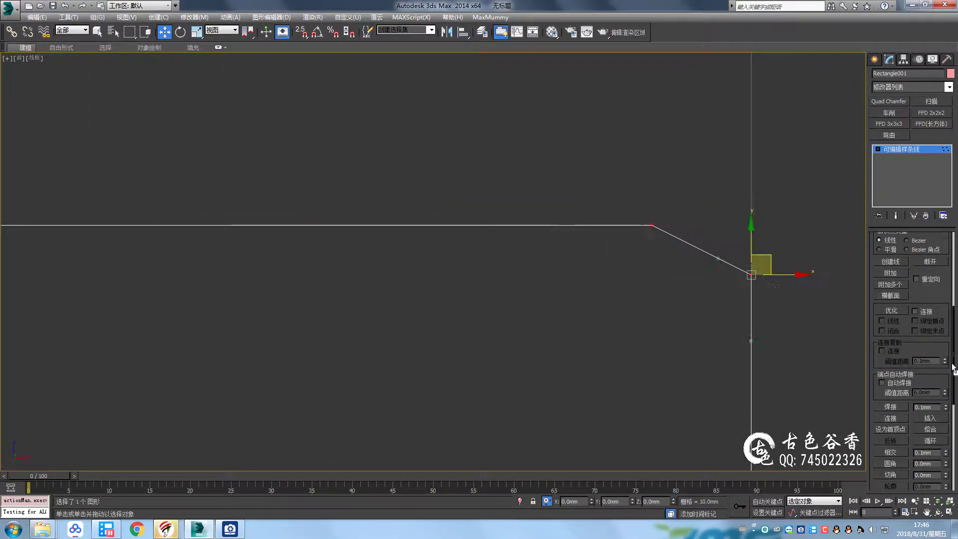
{"action": "right_click", "coordinate": [732, 229]}
{"action": "left_click", "coordinate": [684, 154]}
{"action": "mouse_move", "coordinate": [686, 241]}
{"action": "left_mouse_down"}
{"action": "mouse_move", "coordinate": [664, 269]}
{"action": "mouse_move", "coordinate": [720, 279]}
{"action": "mouse_move", "coordinate": [671, 262]}
{"action": "left_mouse_up"}
{"action": "scroll", "coordinate": [671, 262], "scroll_direction": "down", "scroll_amount": 5}
{"action": "left_click", "coordinate": [396, 266]}
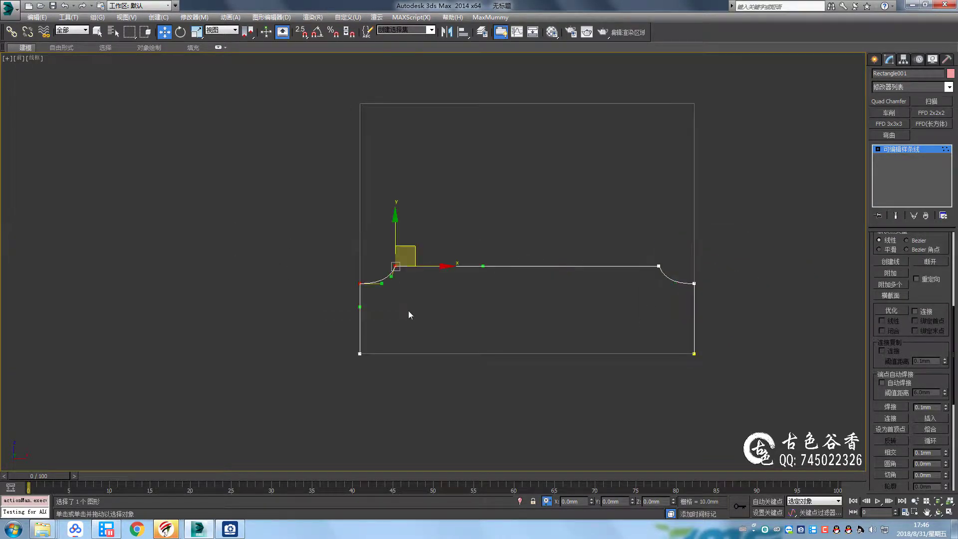
{"action": "scroll", "coordinate": [458, 219], "scroll_direction": "up", "scroll_amount": 2}
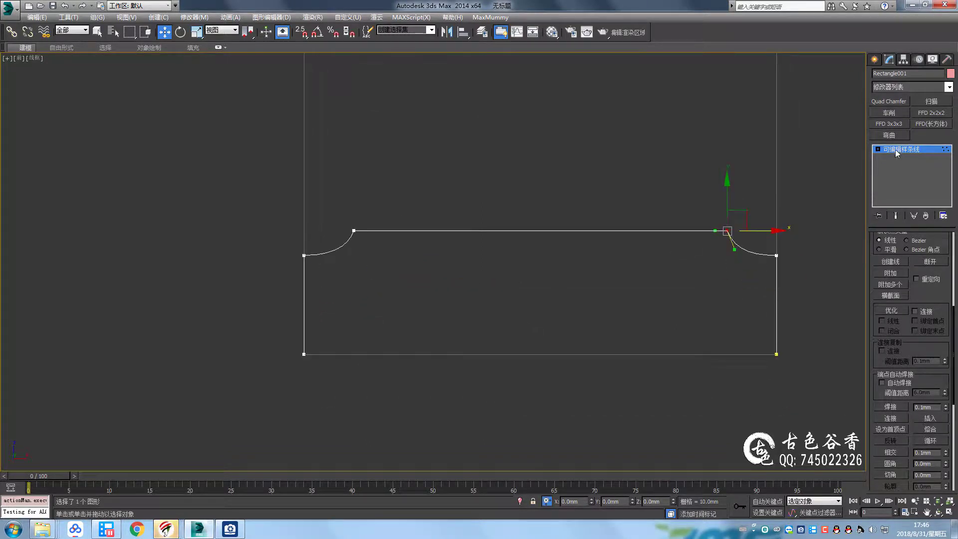
Draw a small profile rectangle to the right of the outline
{"action": "key", "text": "q"}
{"action": "middle_click_drag", "start_coordinate": [810, 465], "coordinate": [733, 373]}
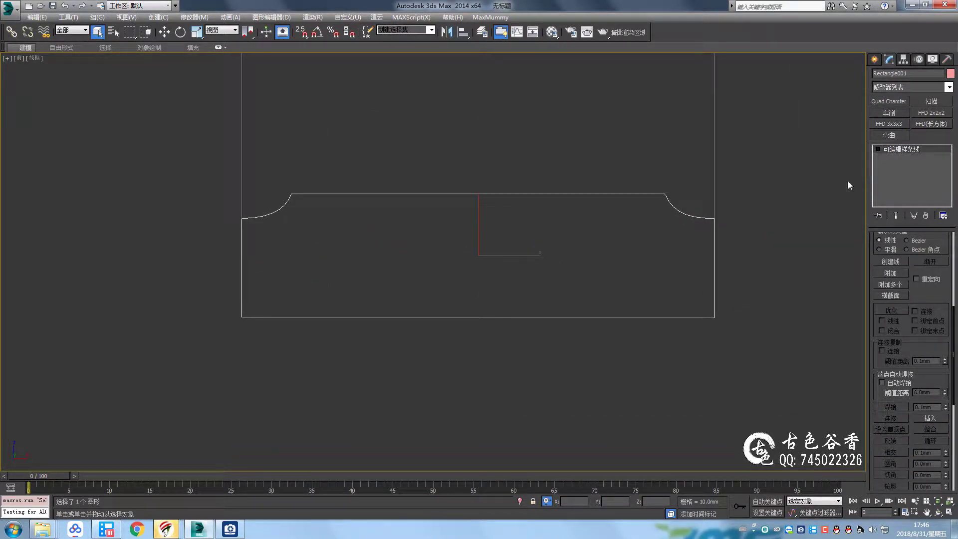
{"action": "left_click", "coordinate": [874, 59]}
{"action": "left_click", "coordinate": [932, 135]}
{"action": "middle_click_drag", "start_coordinate": [626, 287], "coordinate": [529, 261]}
{"action": "left_click_drag", "start_coordinate": [659, 264], "coordinate": [691, 292]}
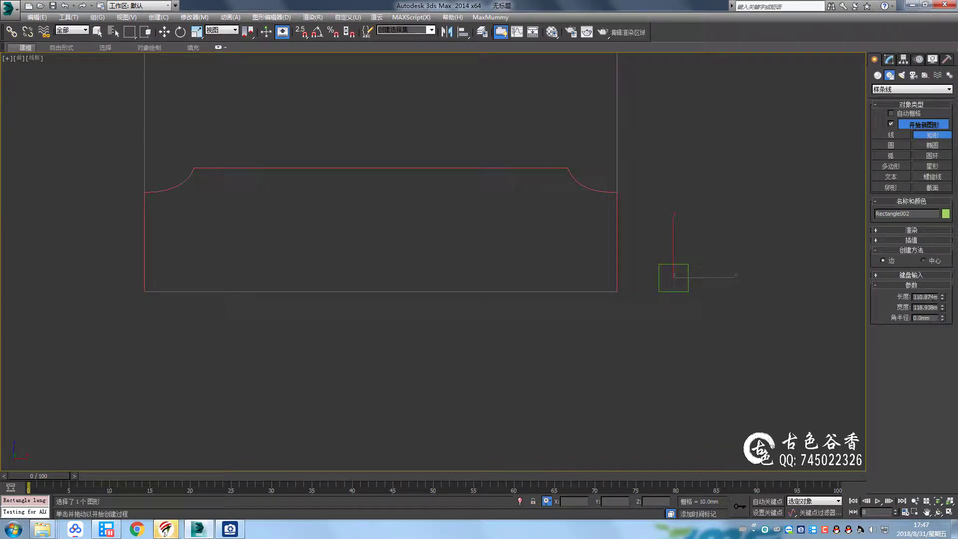
Add a Sweep to Rectangle001 using Rectangle002 as custom section, aligned to one side
{"action": "key", "text": "q"}
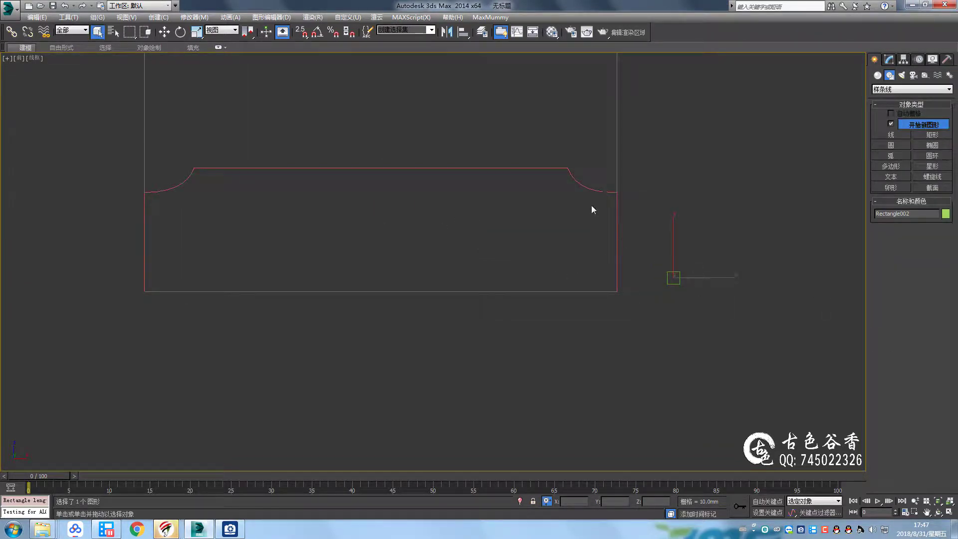
{"action": "left_click", "coordinate": [587, 190]}
{"action": "left_click", "coordinate": [887, 60]}
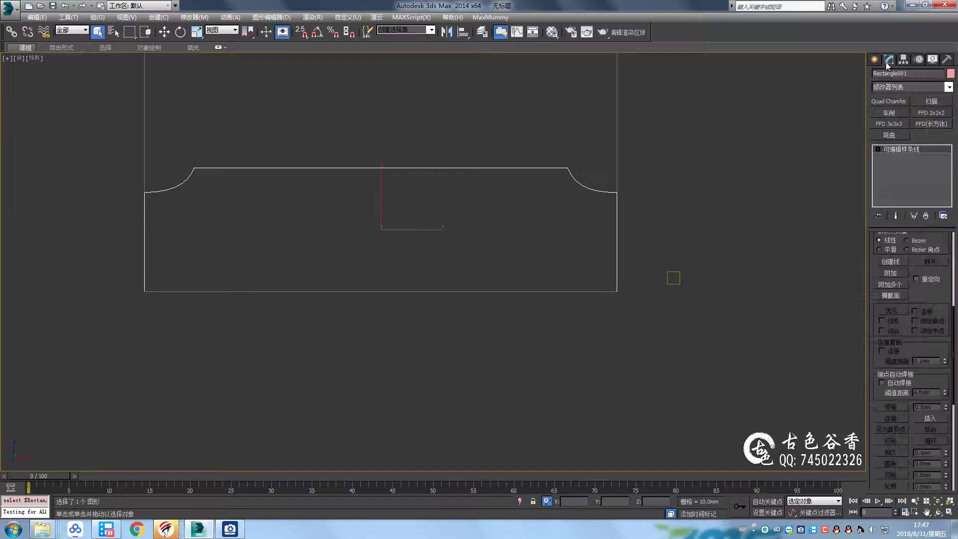
{"action": "left_click", "coordinate": [931, 101]}
{"action": "left_click", "coordinate": [879, 292]}
{"action": "left_click", "coordinate": [889, 318]}
{"action": "left_click", "coordinate": [671, 276]}
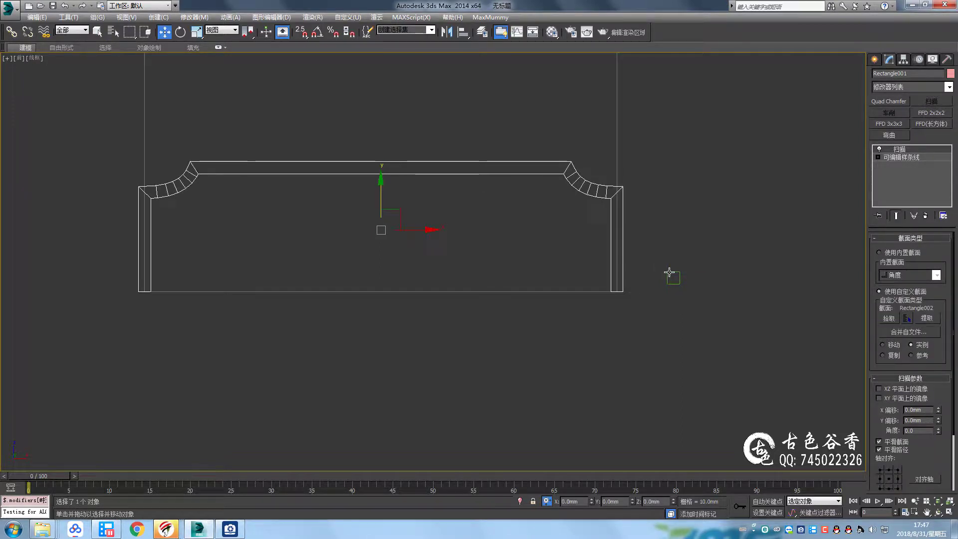
{"action": "left_click_drag", "start_coordinate": [877, 356], "coordinate": [877, 286]}
{"action": "left_click", "coordinate": [898, 410]}
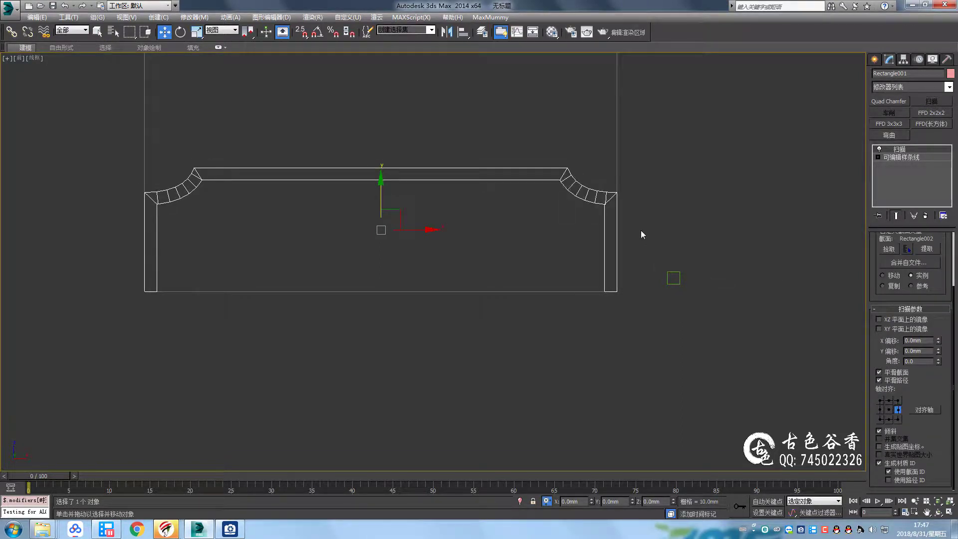
Review the swept frame shaded in perspective and convert it to Editable Poly
{"action": "key", "text": "alt+x"}
{"action": "scroll", "coordinate": [328, 216], "scroll_direction": "up", "scroll_amount": 5}
{"action": "scroll", "coordinate": [435, 192], "scroll_direction": "down", "scroll_amount": 6}
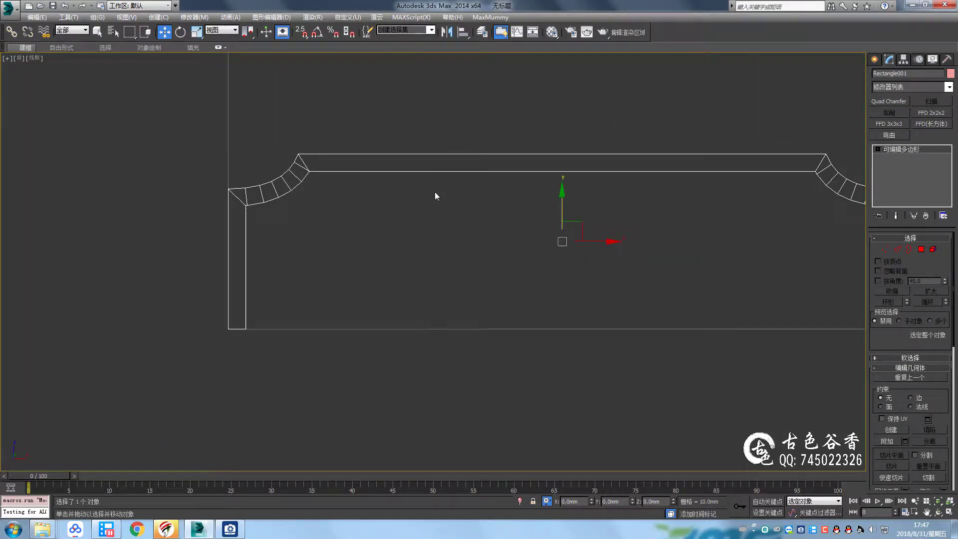
{"action": "middle_click_drag", "start_coordinate": [435, 192], "coordinate": [589, 197]}
{"action": "key", "text": "ctrl+z"}
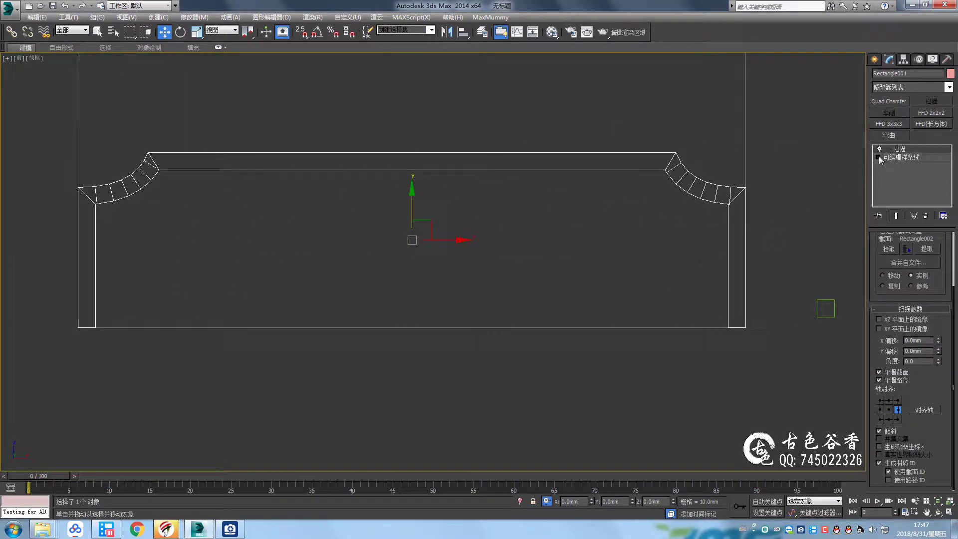
{"action": "left_click", "coordinate": [893, 156]}
{"action": "scroll", "coordinate": [913, 262], "scroll_direction": "up", "scroll_amount": 3}
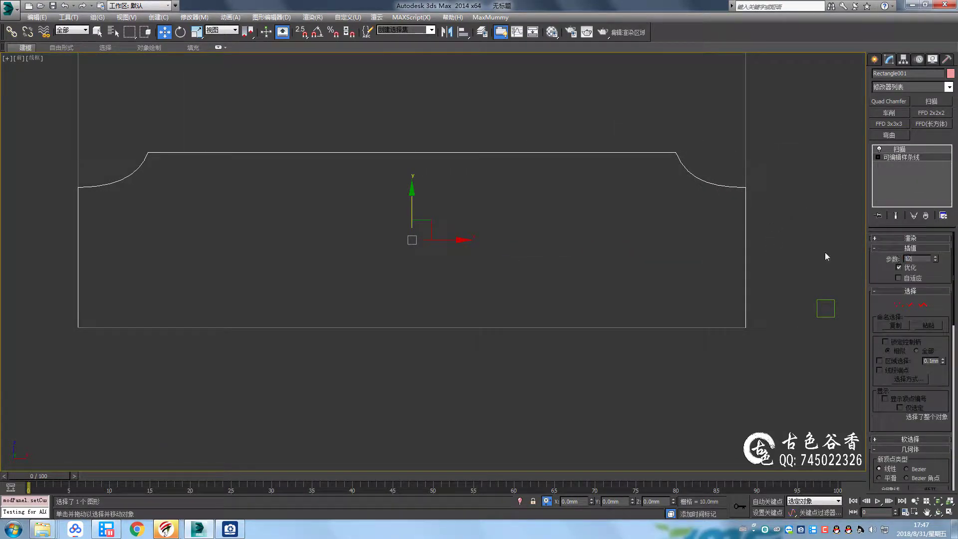
{"action": "left_click", "coordinate": [905, 151]}
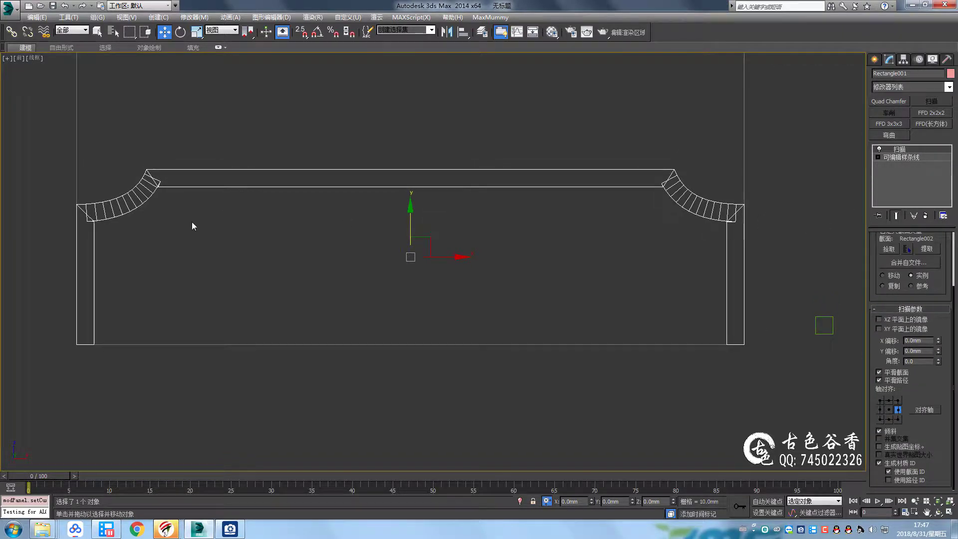
{"action": "scroll", "coordinate": [308, 191], "scroll_direction": "up", "scroll_amount": 3}
{"action": "key", "text": "p"}
{"action": "key", "text": "z"}
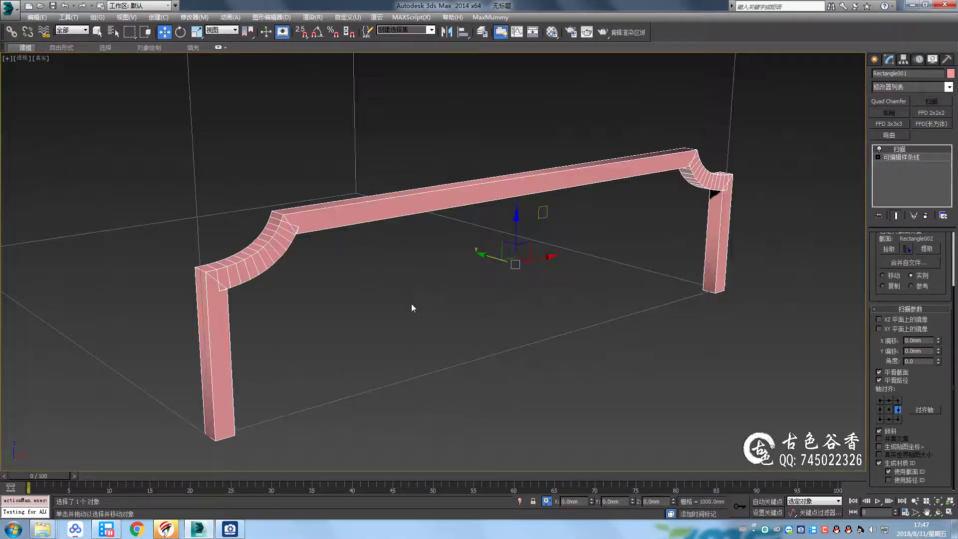
{"action": "key", "text": "ctrl+y"}
In the Front view, move the two selected corner vertices of the frame
{"action": "scroll", "coordinate": [367, 247], "scroll_direction": "up", "scroll_amount": 2}
{"action": "key", "text": "f"}
{"action": "scroll", "coordinate": [474, 182], "scroll_direction": "up", "scroll_amount": 3}
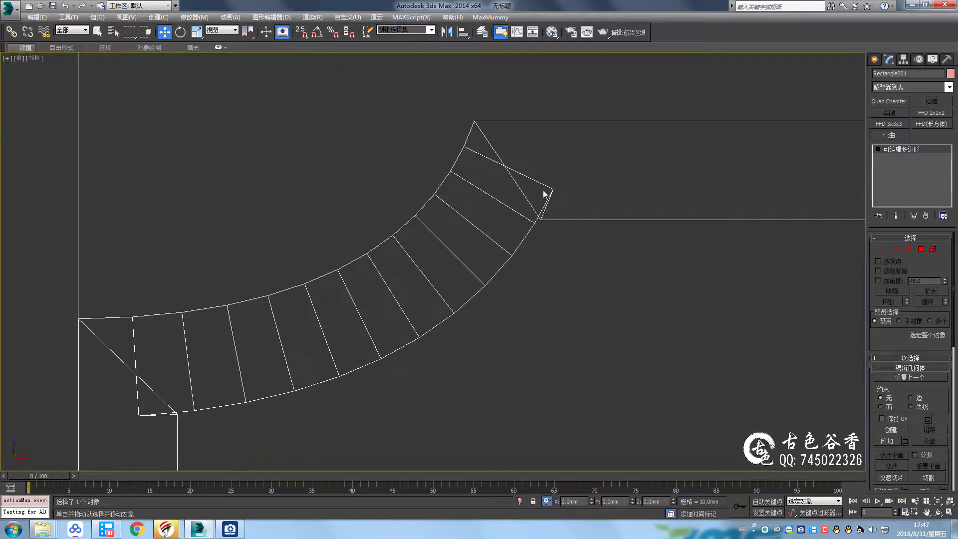
{"action": "key", "text": "2"}
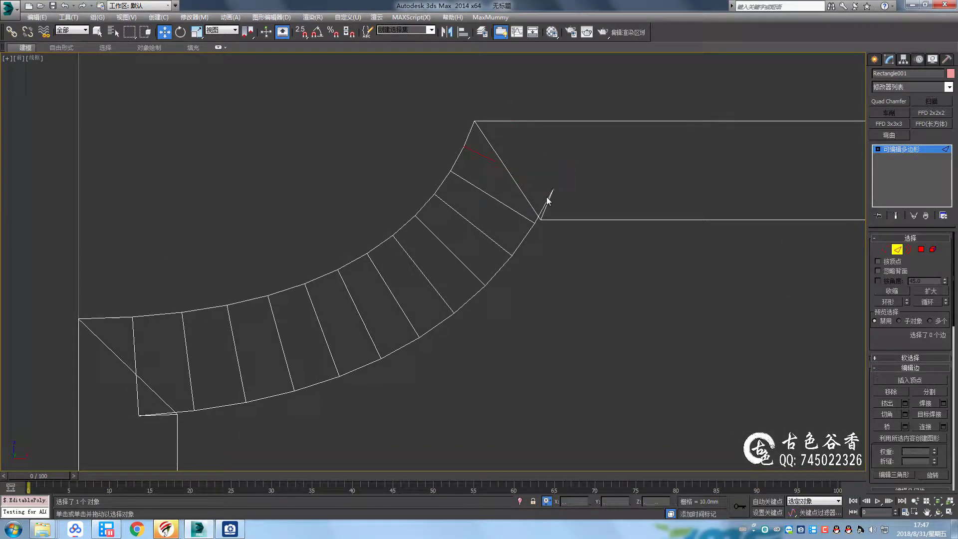
{"action": "key", "text": "1"}
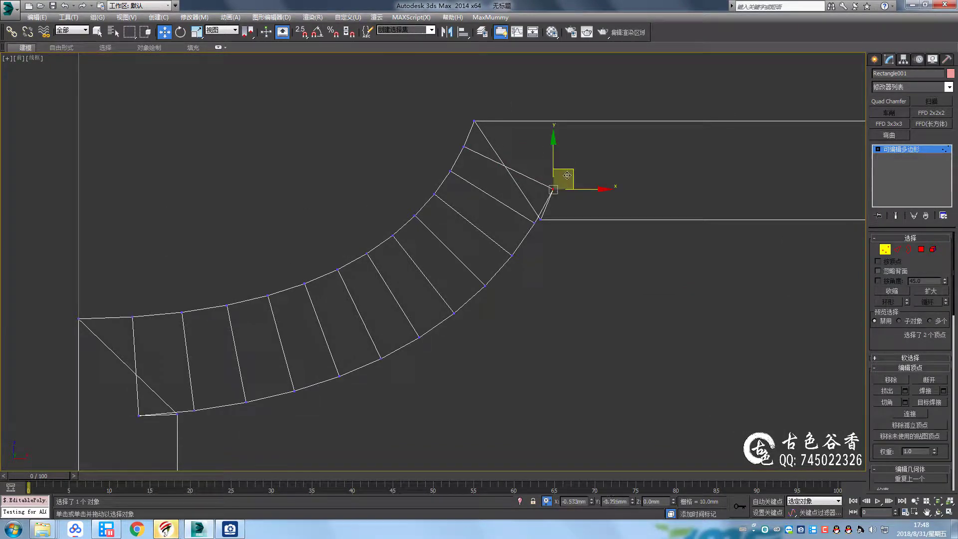
{"action": "left_click_drag", "start_coordinate": [567, 175], "coordinate": [553, 185]}
{"action": "scroll", "coordinate": [539, 226], "scroll_direction": "up", "scroll_amount": 3}
{"action": "key", "text": "2"}
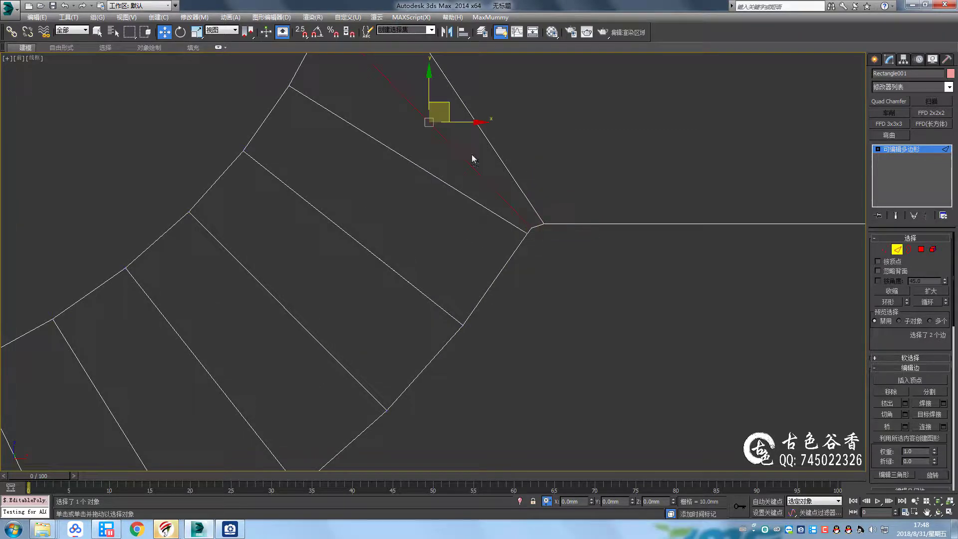
{"action": "scroll", "coordinate": [486, 180], "scroll_direction": "down", "scroll_amount": 3}
{"action": "middle_click_drag", "start_coordinate": [487, 182], "coordinate": [612, 157]}
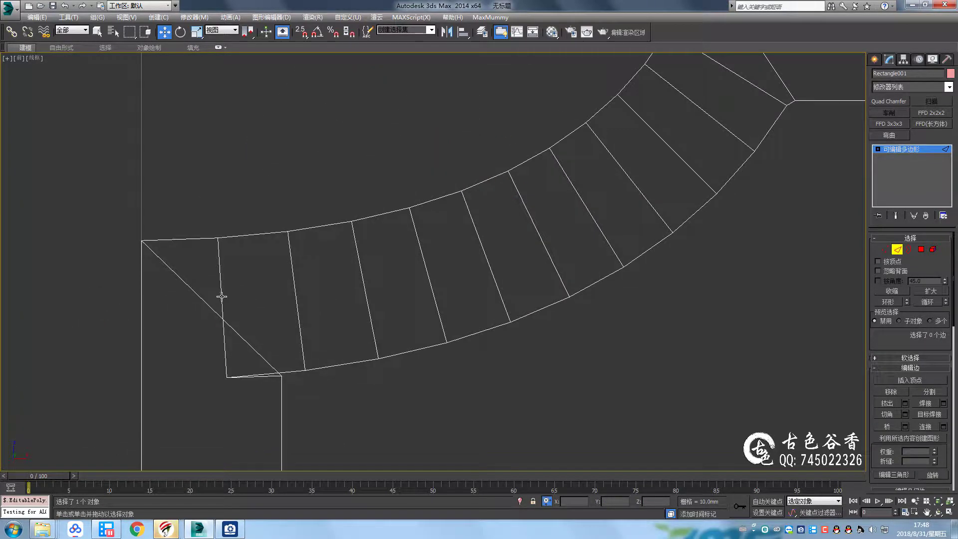
{"action": "scroll", "coordinate": [260, 349], "scroll_direction": "down", "scroll_amount": 2}
Clear the edge selection and select the frame's top edge
{"action": "left_click", "coordinate": [391, 306]}
{"action": "scroll", "coordinate": [391, 306], "scroll_direction": "down", "scroll_amount": 5}
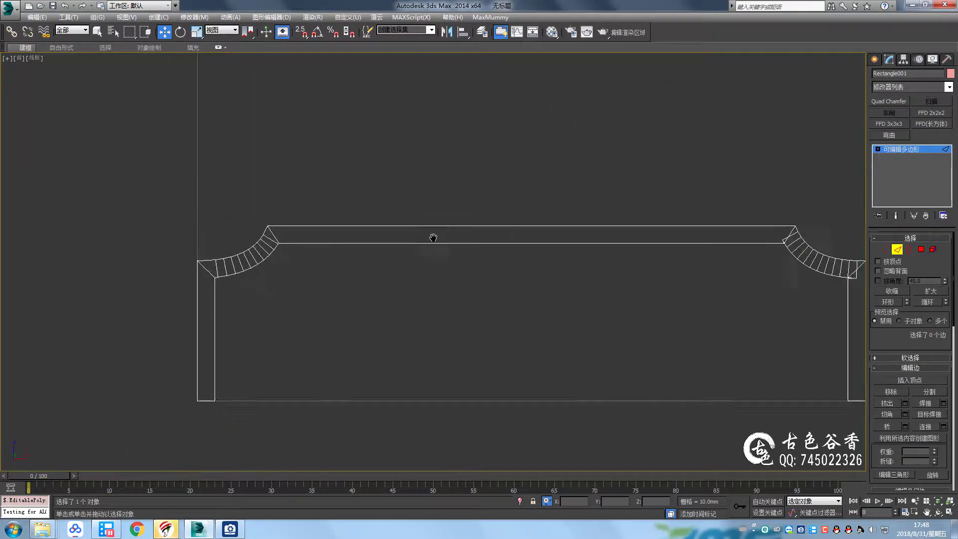
{"action": "scroll", "coordinate": [434, 235], "scroll_direction": "down", "scroll_amount": 3}
{"action": "left_click", "coordinate": [457, 224]}
{"action": "scroll", "coordinate": [461, 200], "scroll_direction": "up", "scroll_amount": 4}
{"action": "scroll", "coordinate": [439, 219], "scroll_direction": "down", "scroll_amount": 3}
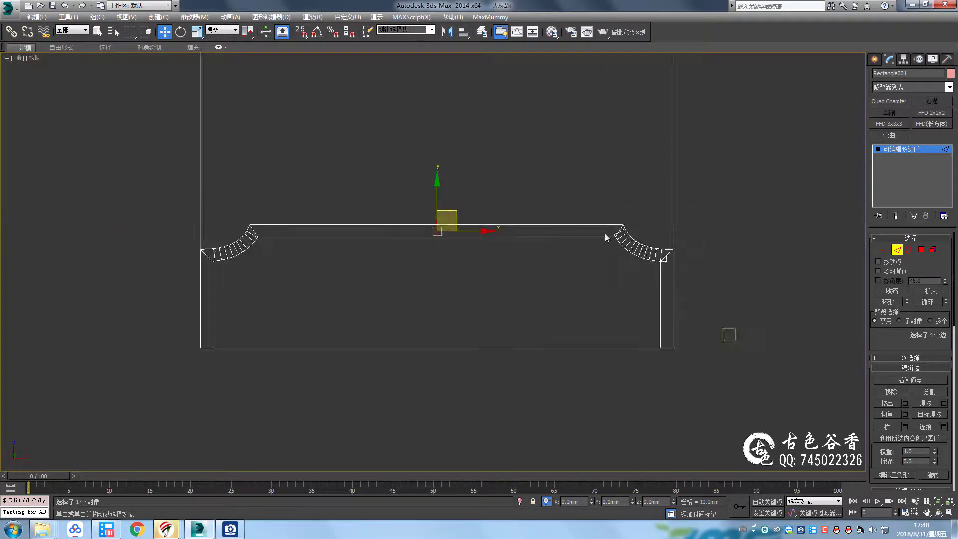
{"action": "scroll", "coordinate": [614, 231], "scroll_direction": "up", "scroll_amount": 5}
{"action": "scroll", "coordinate": [235, 228], "scroll_direction": "down", "scroll_amount": 3}
{"action": "scroll", "coordinate": [372, 222], "scroll_direction": "down", "scroll_amount": 2}
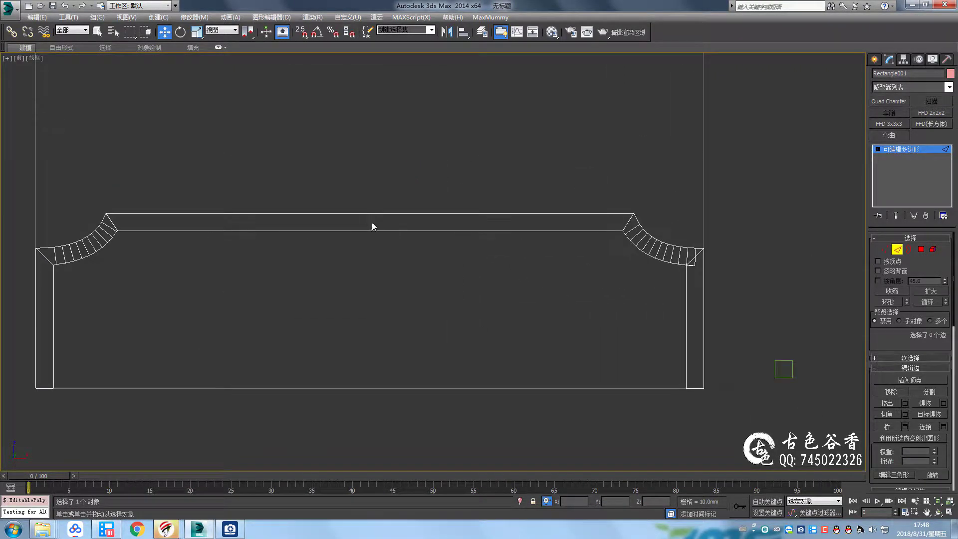
Remove the stray diagonal edge at the left curved corner
{"action": "key", "text": "1"}
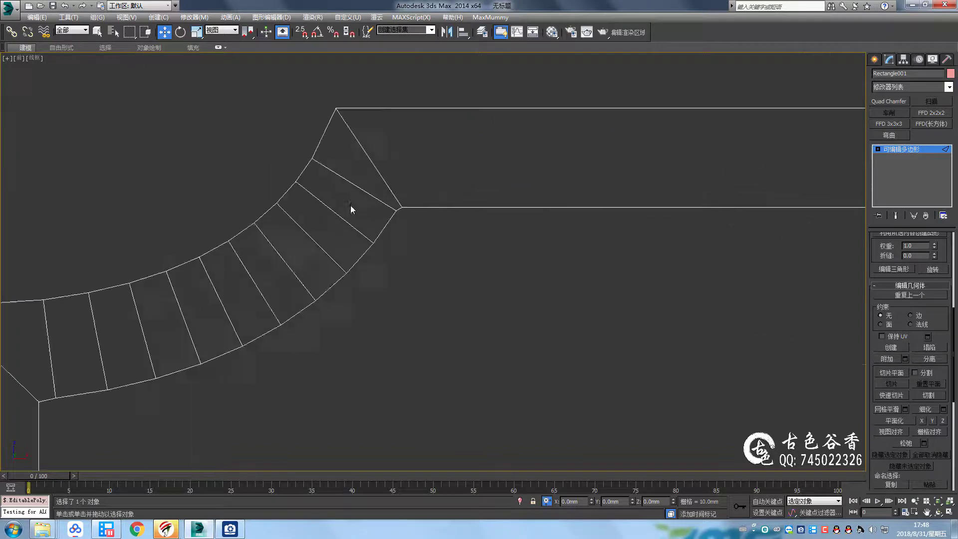
{"action": "scroll", "coordinate": [350, 205], "scroll_direction": "up", "scroll_amount": 5}
{"action": "middle_click_drag", "start_coordinate": [346, 164], "coordinate": [398, 231]}
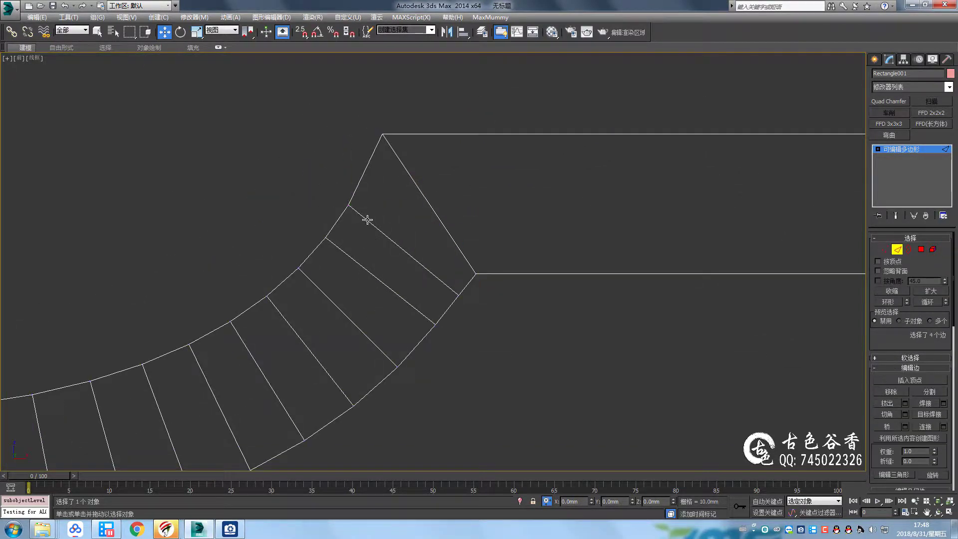
{"action": "key", "text": "2"}
{"action": "left_click", "coordinate": [368, 223]}
{"action": "key", "text": "BackSpace"}
Try selecting the lower corner vertex, then undo back to the upper vertex selection
{"action": "key", "text": "1"}
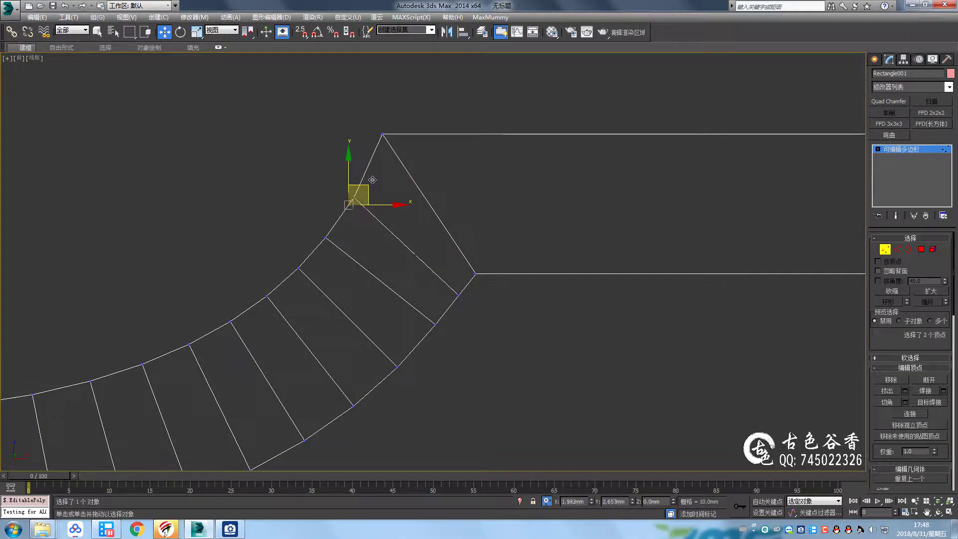
{"action": "middle_click_drag", "start_coordinate": [352, 205], "coordinate": [482, 269]}
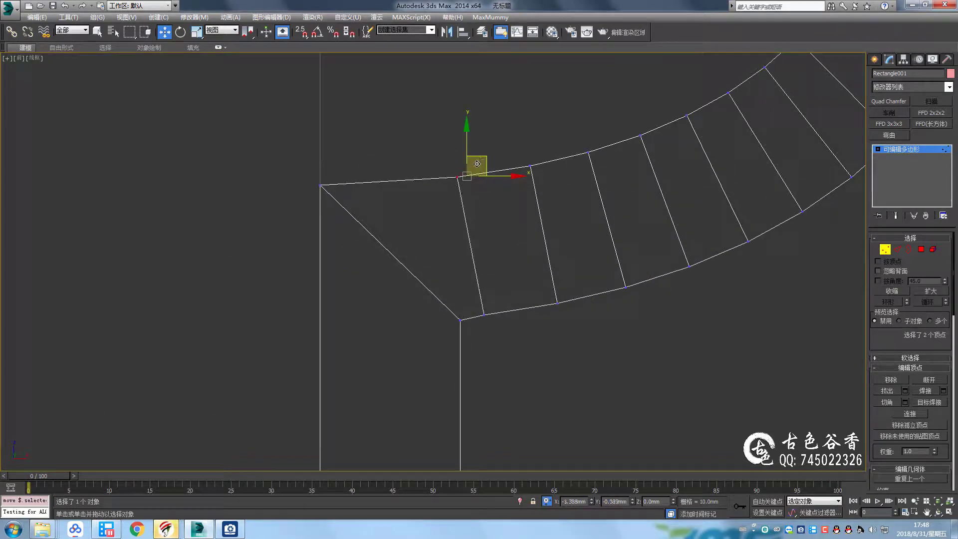
{"action": "left_click", "coordinate": [484, 315]}
{"action": "key", "text": "ctrl+z"}
{"action": "left_click", "coordinate": [483, 315]}
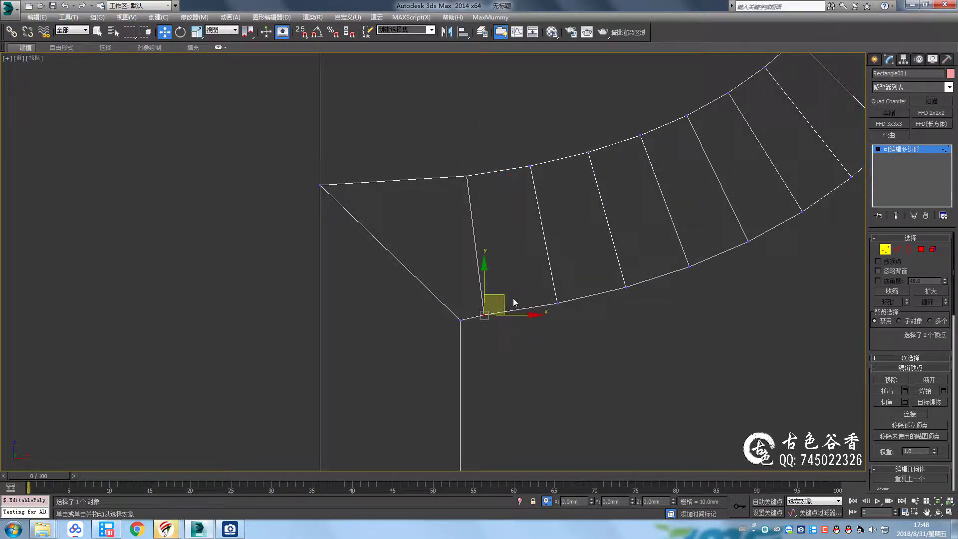
{"action": "key", "text": "ctrl+z"}
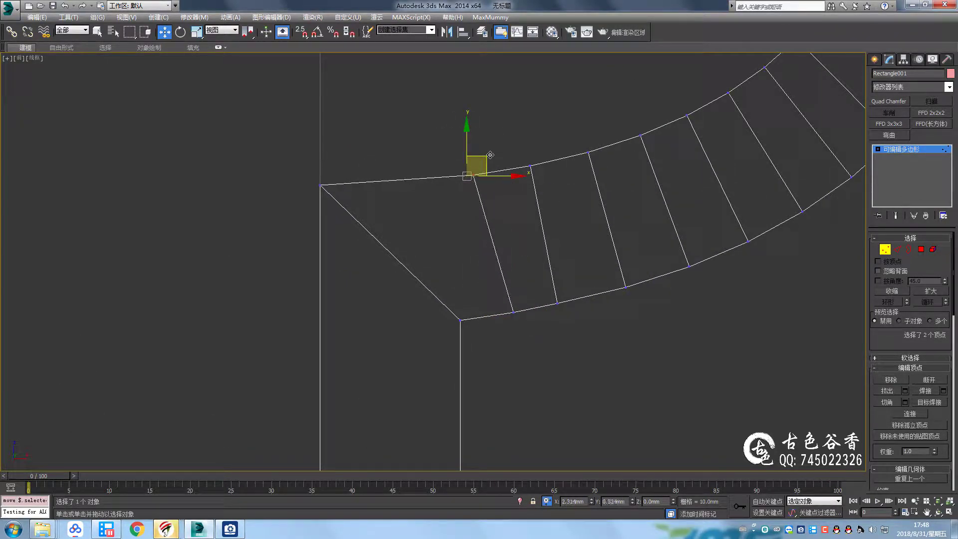
Switch between edge and vertex modes while zooming to inspect the corner
{"action": "key", "text": "2"}
{"action": "scroll", "coordinate": [480, 277], "scroll_direction": "down", "scroll_amount": 3}
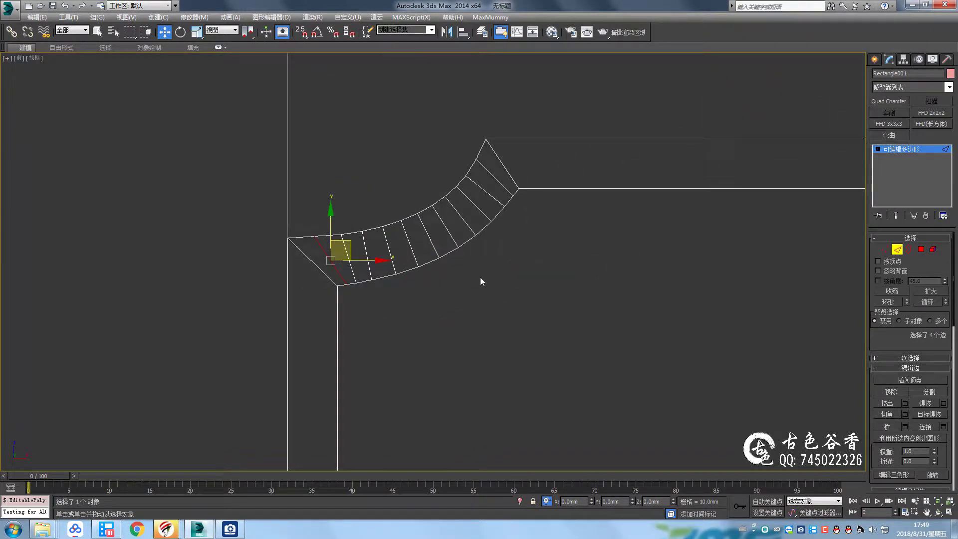
{"action": "scroll", "coordinate": [290, 211], "scroll_direction": "up", "scroll_amount": 1}
{"action": "scroll", "coordinate": [291, 211], "scroll_direction": "up", "scroll_amount": 3}
{"action": "key", "text": "1"}
{"action": "scroll", "coordinate": [420, 135], "scroll_direction": "down", "scroll_amount": 3}
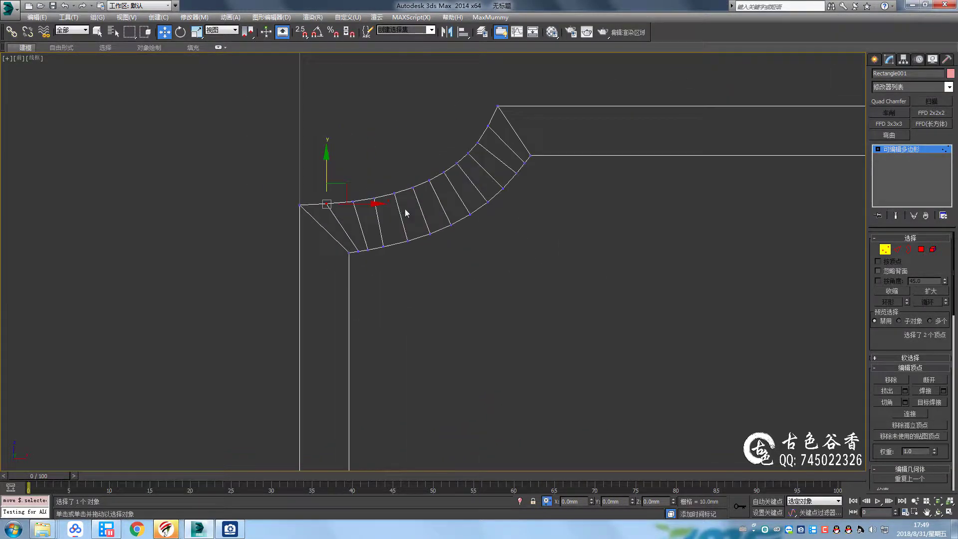
{"action": "scroll", "coordinate": [407, 209], "scroll_direction": "down", "scroll_amount": 2}
{"action": "key", "text": "2"}
{"action": "scroll", "coordinate": [574, 170], "scroll_direction": "down", "scroll_amount": 1}
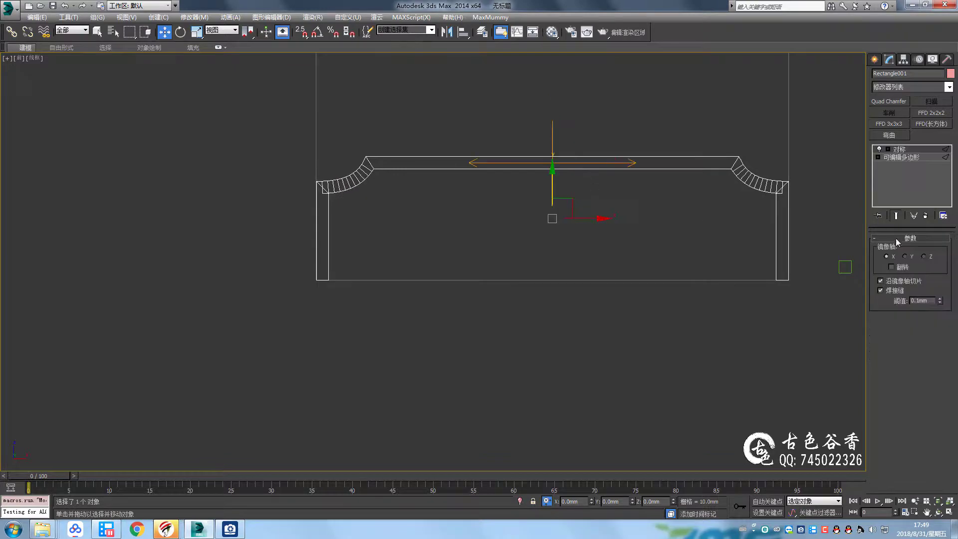
Exit sub-object editing and orbit the shaded frame in perspective to inspect it
{"action": "key", "text": "2"}
{"action": "key", "text": "q"}
{"action": "key", "text": "alt+w"}
{"action": "scroll", "coordinate": [642, 286], "scroll_direction": "down", "scroll_amount": 4}
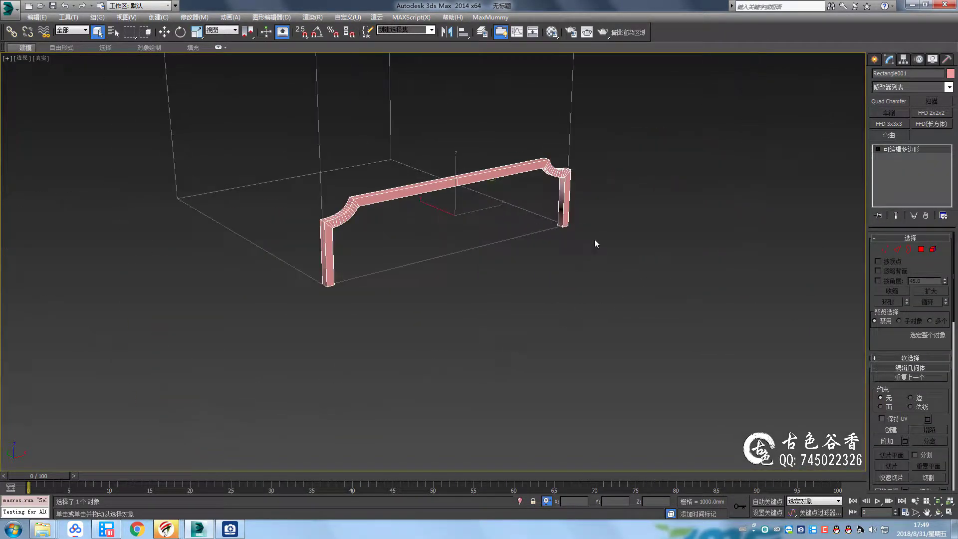
{"action": "mouse_move", "coordinate": [595, 239]}
{"action": "middle_mouse_down", "text": "alt"}
{"action": "mouse_move", "coordinate": [466, 221]}
{"action": "mouse_move", "coordinate": [451, 241]}
{"action": "middle_mouse_up", "text": "alt"}
{"action": "scroll", "coordinate": [478, 205], "scroll_direction": "up", "scroll_amount": 3}
{"action": "scroll", "coordinate": [478, 210], "scroll_direction": "up", "scroll_amount": 2}
Compare the frame with the bed reference photo, then recentre it in the Front view
{"action": "key", "text": "2"}
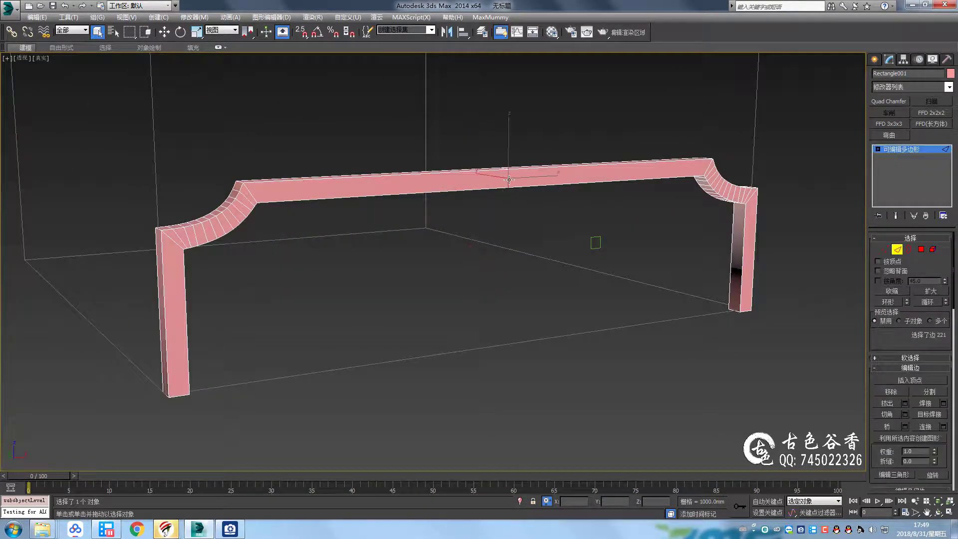
{"action": "left_click", "coordinate": [229, 529]}
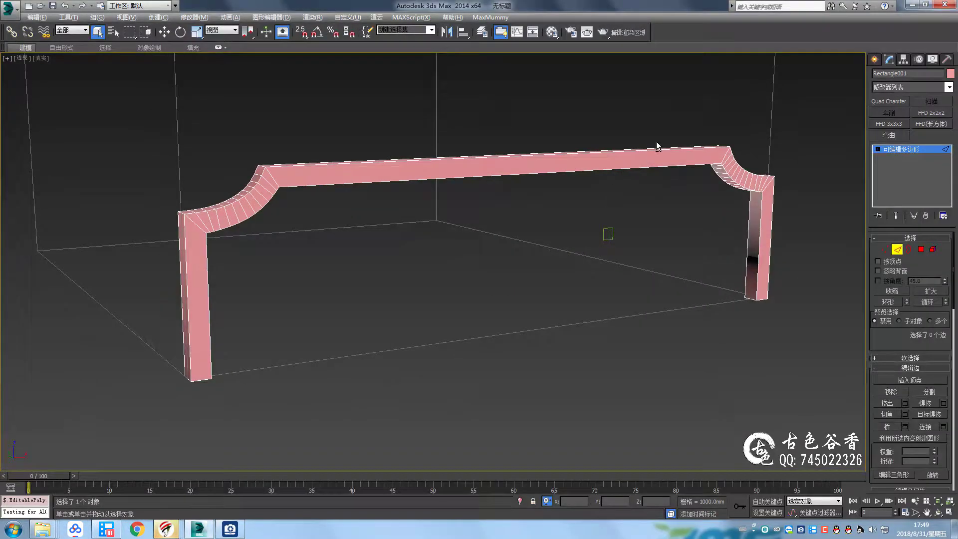
{"action": "key", "text": "f"}
{"action": "middle_click_drag", "start_coordinate": [573, 187], "coordinate": [553, 170]}
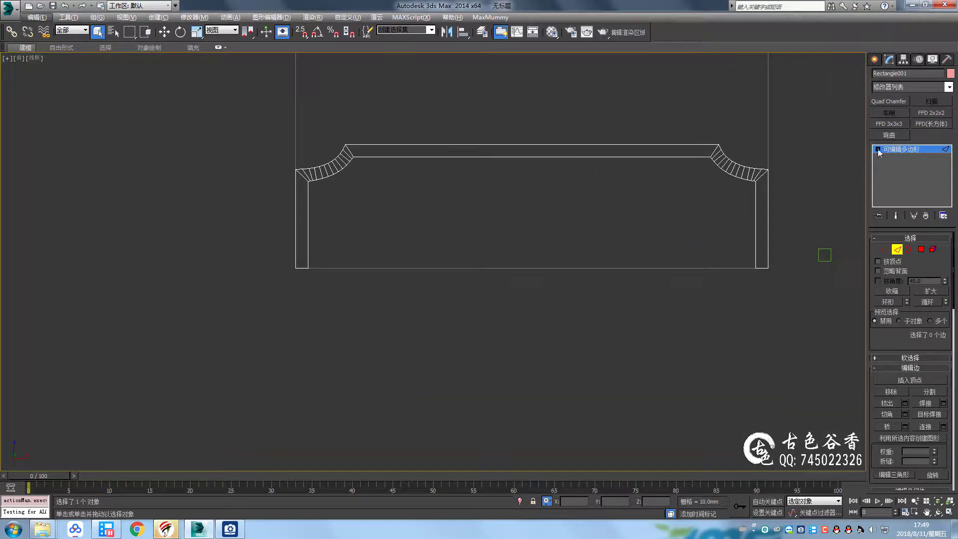
Give the small square Rectangle002 a shell thickness
{"action": "left_click", "coordinate": [821, 249]}
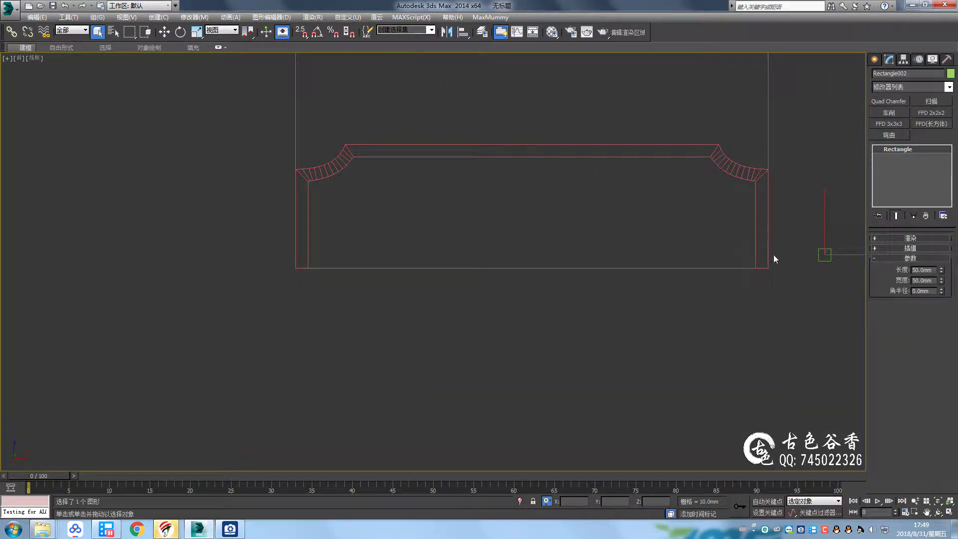
{"action": "middle_click_drag", "start_coordinate": [774, 259], "coordinate": [748, 259]}
{"action": "key", "text": "ctrl+shift+s"}
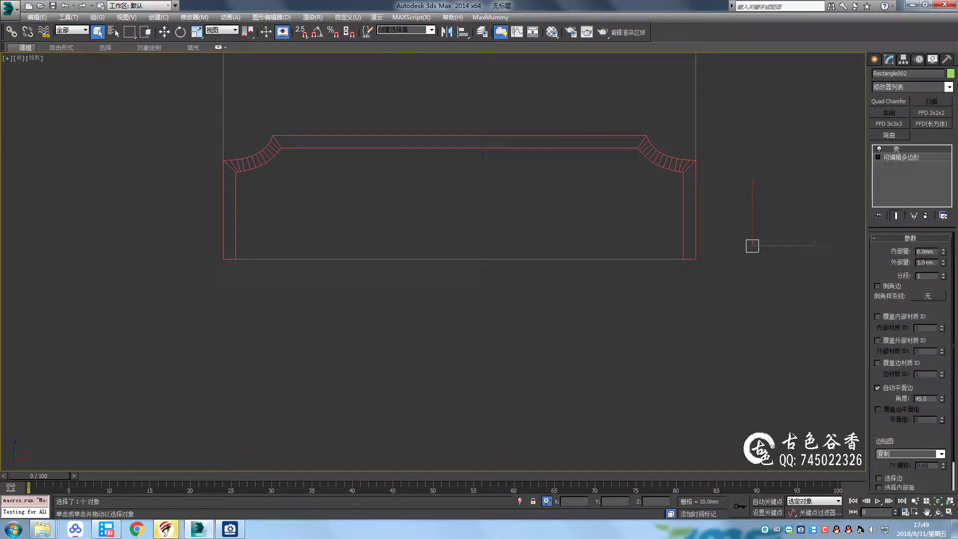
{"action": "middle_click_drag", "start_coordinate": [627, 244], "coordinate": [561, 243]}
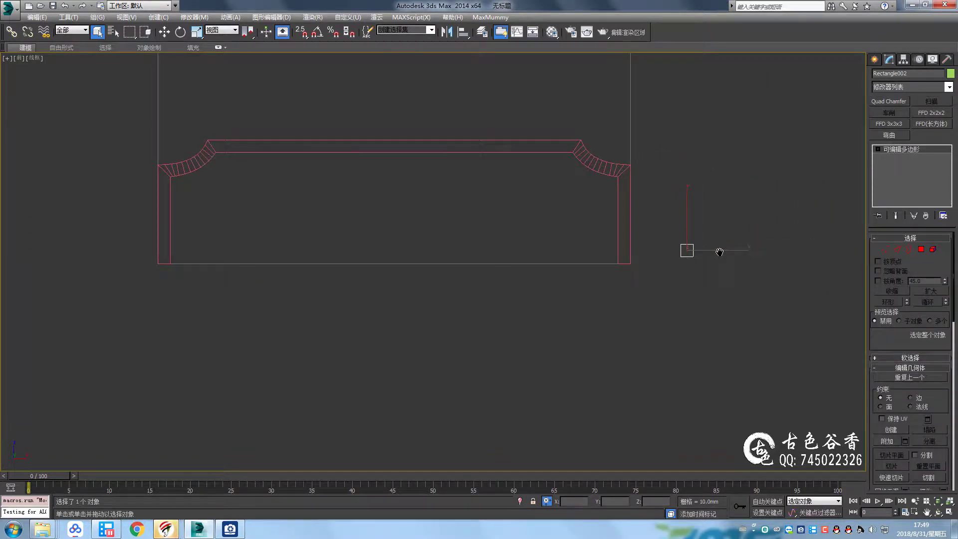
Rotate the square 90° with angle snap into a horizontal bar
{"action": "key", "text": "e"}
{"action": "left_click", "coordinate": [317, 32]}
{"action": "right_click", "coordinate": [317, 32]}
{"action": "left_click", "coordinate": [542, 194]}
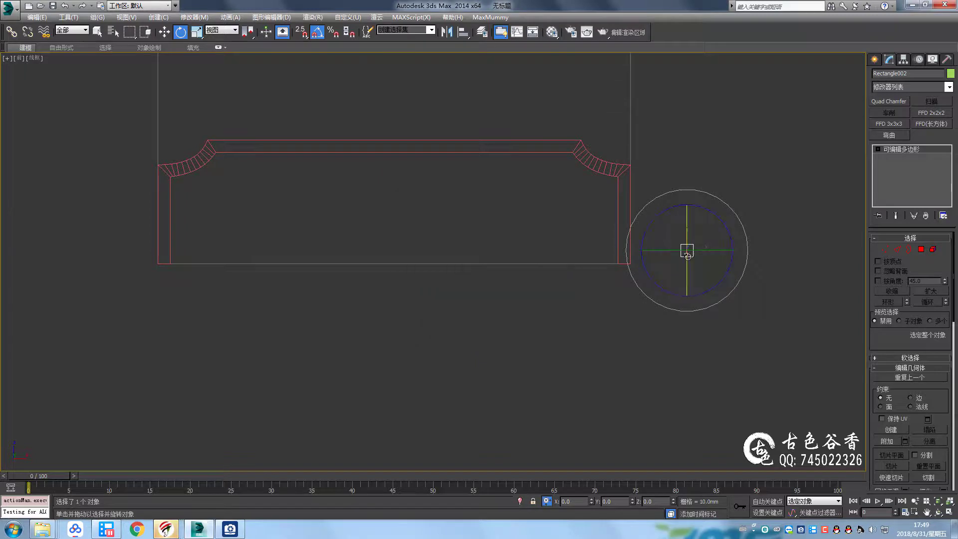
{"action": "mouse_move", "coordinate": [687, 219]}
{"action": "left_mouse_down"}
{"action": "mouse_move", "coordinate": [688, 259]}
{"action": "mouse_move", "coordinate": [645, 234]}
{"action": "left_mouse_up"}
{"action": "key", "text": "a"}
Move the bar into the frame's bottom, snapping its left end to the inner edge
{"action": "key", "text": "w"}
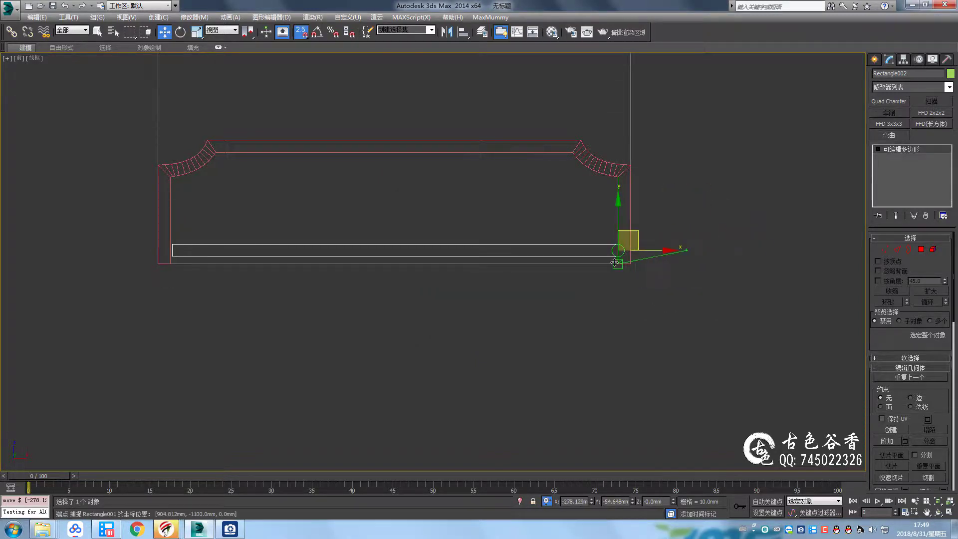
{"action": "key", "text": "1"}
{"action": "left_click_drag", "start_coordinate": [167, 233], "coordinate": [192, 266]}
{"action": "scroll", "coordinate": [327, 250], "scroll_direction": "up", "scroll_amount": 5}
{"action": "left_click_drag", "start_coordinate": [372, 230], "coordinate": [330, 230]}
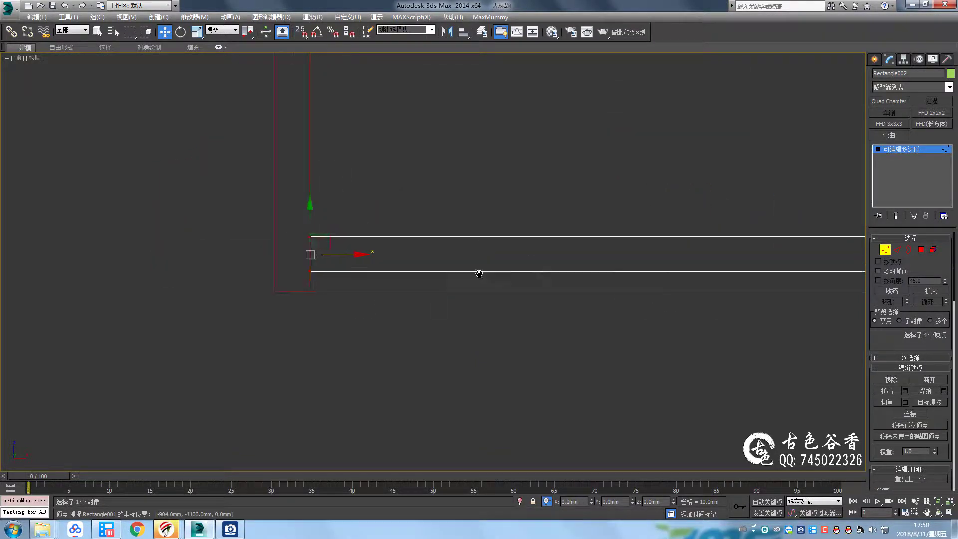
{"action": "scroll", "coordinate": [476, 274], "scroll_direction": "down", "scroll_amount": 8}
{"action": "left_click", "coordinate": [917, 148]}
{"action": "key", "text": "q"}
{"action": "scroll", "coordinate": [611, 299], "scroll_direction": "up", "scroll_amount": 5}
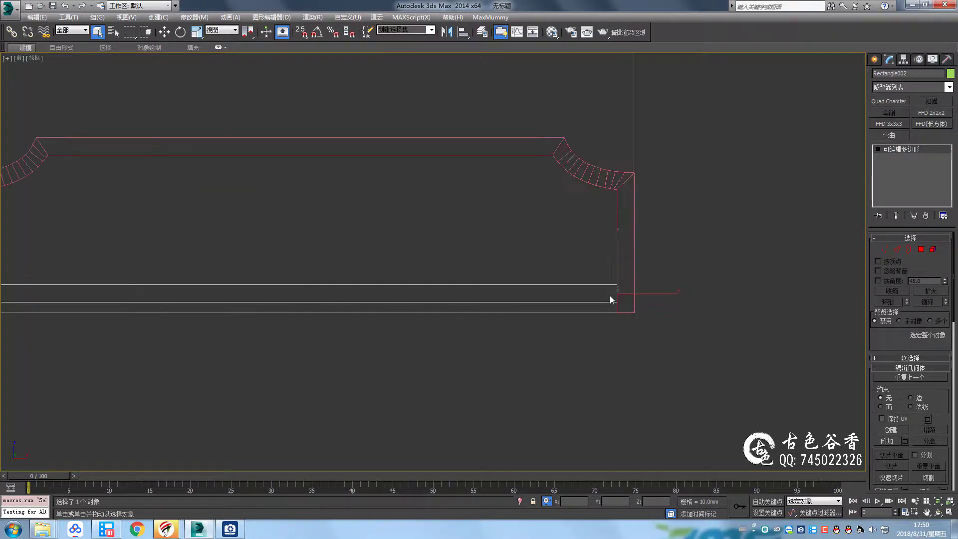
{"action": "left_click", "coordinate": [232, 530]}
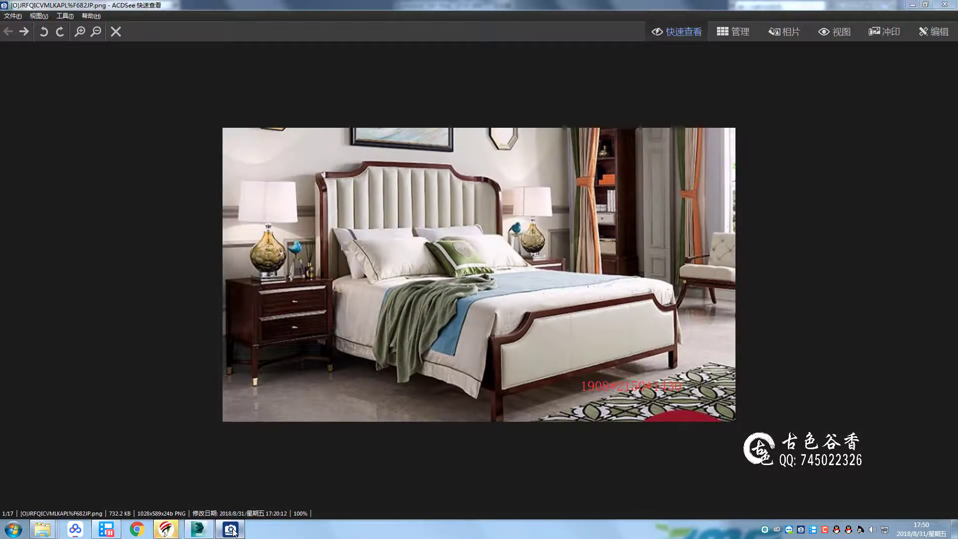
Snap the bar onto the frame's corner vertex, then raise it slightly above the frame bottom
{"action": "left_click", "coordinate": [233, 532]}
{"action": "scroll", "coordinate": [619, 300], "scroll_direction": "down", "scroll_amount": 3}
{"action": "scroll", "coordinate": [615, 309], "scroll_direction": "up", "scroll_amount": 3}
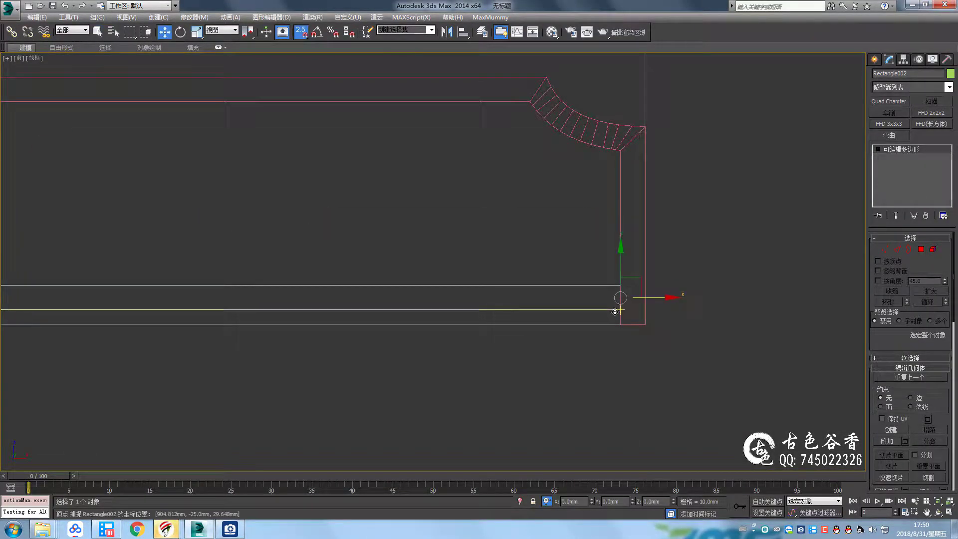
{"action": "left_click_drag", "start_coordinate": [616, 309], "coordinate": [620, 312]}
{"action": "key", "text": "s"}
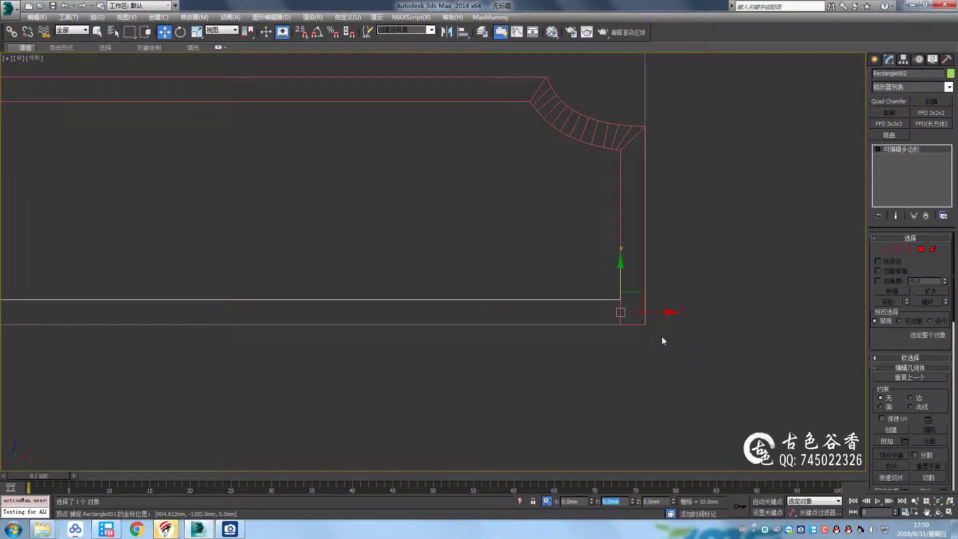
{"action": "left_click", "coordinate": [233, 532]}
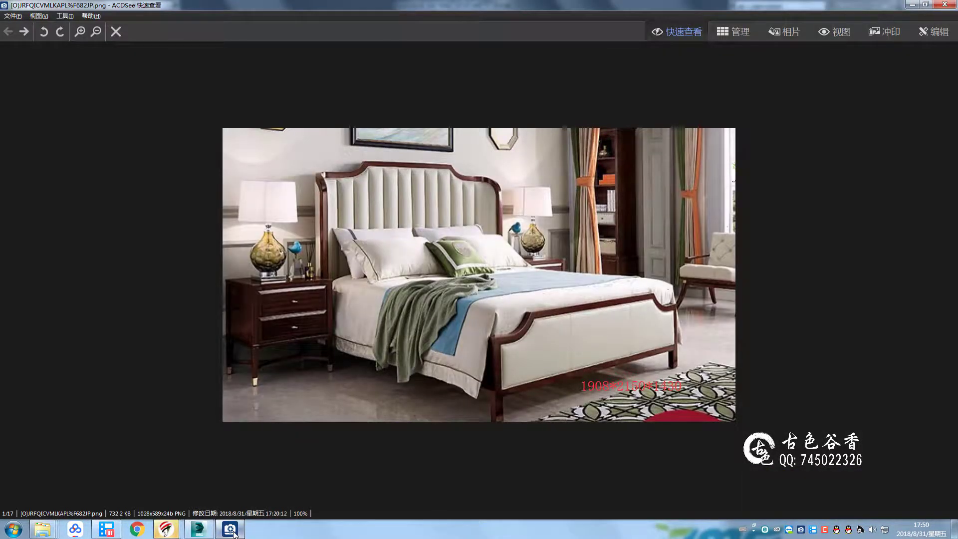
{"action": "left_click", "coordinate": [233, 532]}
{"action": "scroll", "coordinate": [627, 355], "scroll_direction": "down", "scroll_amount": 3}
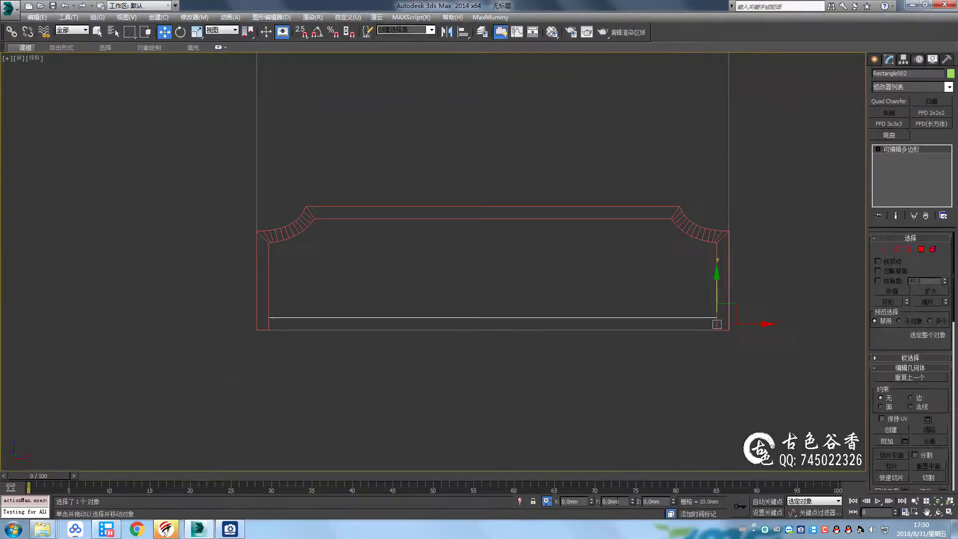
{"action": "left_click_drag", "start_coordinate": [474, 312], "coordinate": [474, 289]}
Measure the frame from its lower-left corner with the Tape helper
{"action": "left_click", "coordinate": [307, 210]}
{"action": "key", "text": "1"}
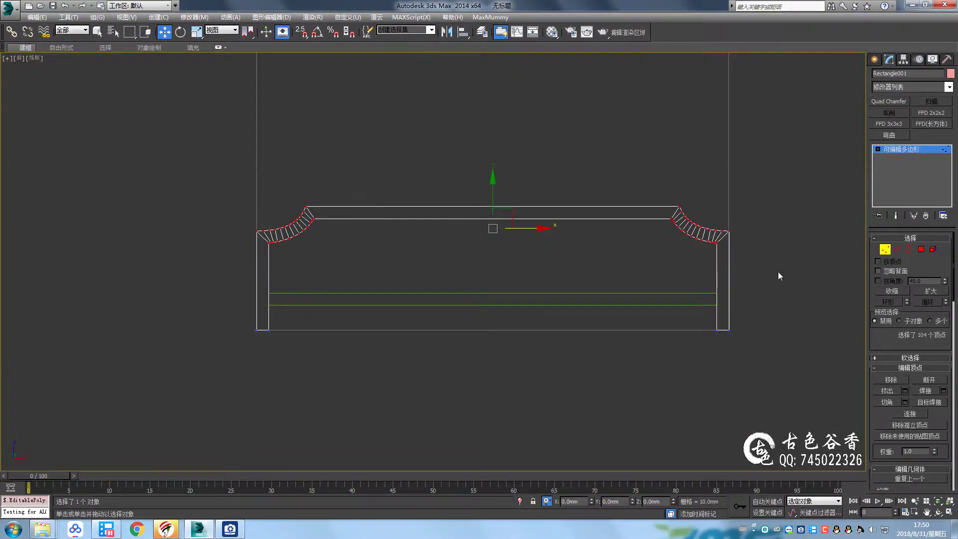
{"action": "left_click", "coordinate": [874, 58]}
{"action": "left_click", "coordinate": [925, 75]}
{"action": "left_click", "coordinate": [932, 153]}
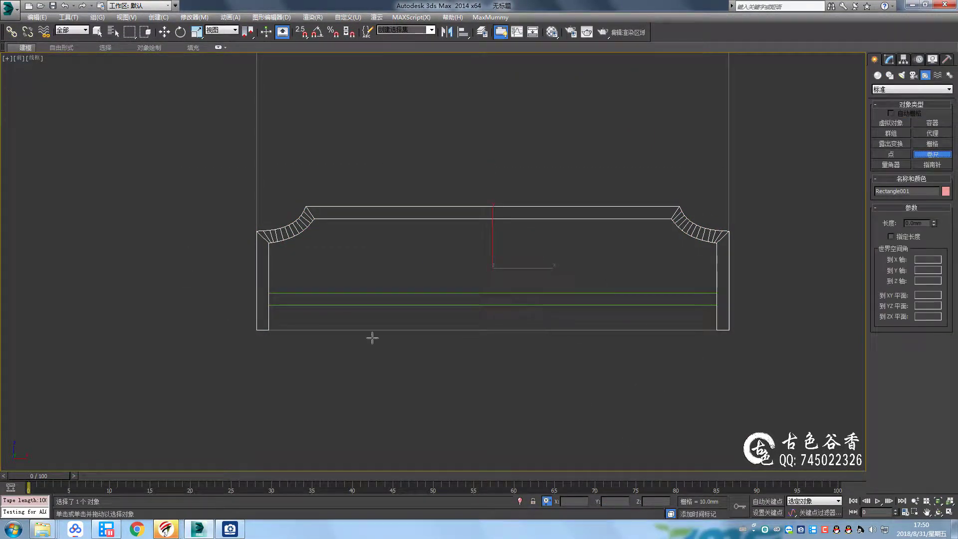
{"action": "left_click_drag", "start_coordinate": [268, 329], "coordinate": [403, 240]}
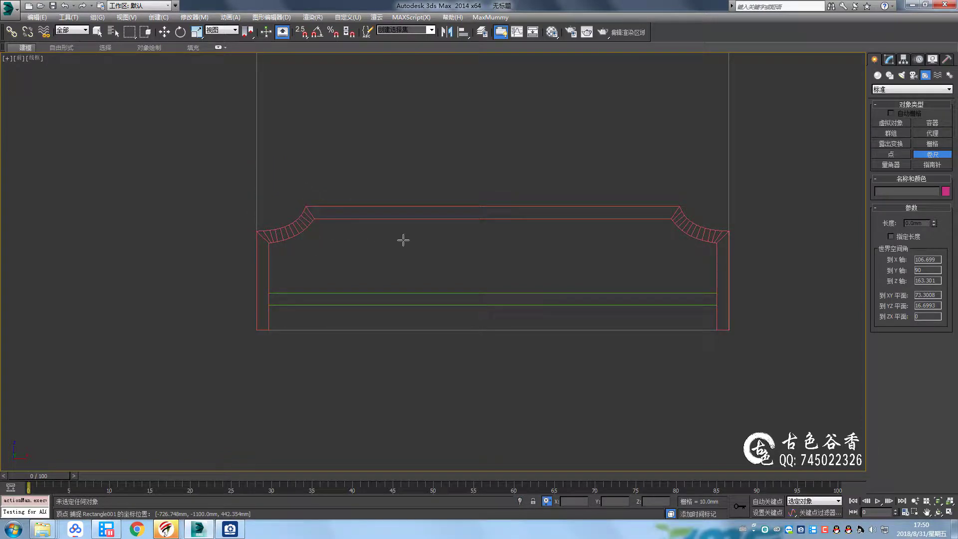
{"action": "key", "text": "w"}
{"action": "left_click", "coordinate": [716, 292]}
{"action": "middle_click_drag", "start_coordinate": [597, 292], "coordinate": [591, 291]}
Align the green rail to the frame Rectangle001 and check it between the legs in perspective
{"action": "key", "text": "alt+w"}
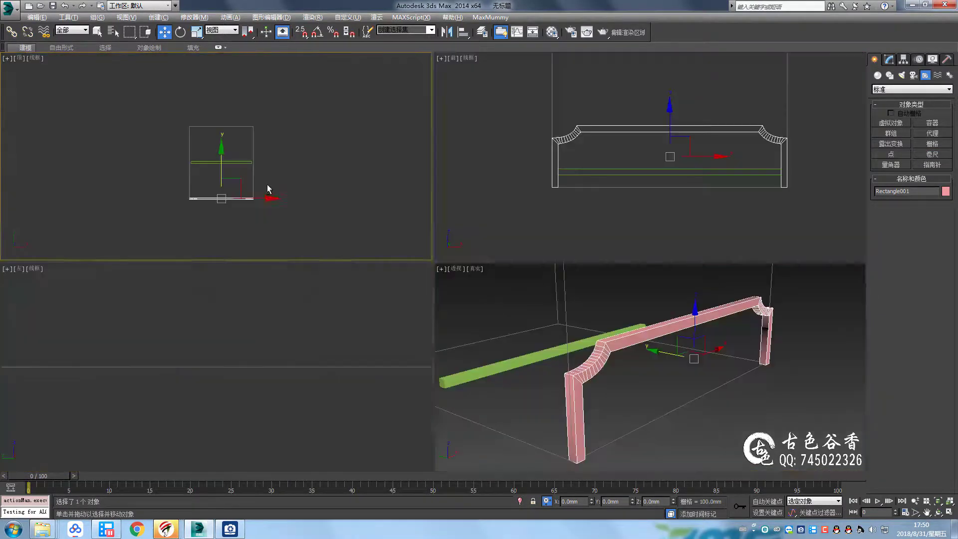
{"action": "key", "text": "alt+w"}
{"action": "key", "text": "alt+a"}
{"action": "left_click", "coordinate": [497, 347]}
{"action": "left_click", "coordinate": [481, 345]}
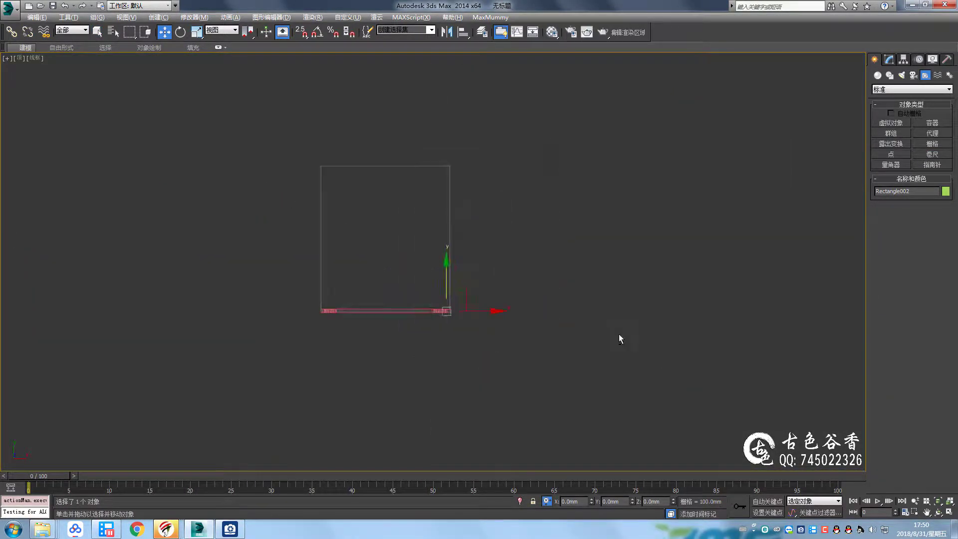
{"action": "key", "text": "p"}
{"action": "mouse_move", "coordinate": [616, 314]}
{"action": "middle_mouse_down", "text": "alt"}
{"action": "mouse_move", "coordinate": [569, 306]}
{"action": "mouse_move", "coordinate": [559, 319]}
{"action": "middle_mouse_up", "text": "alt"}
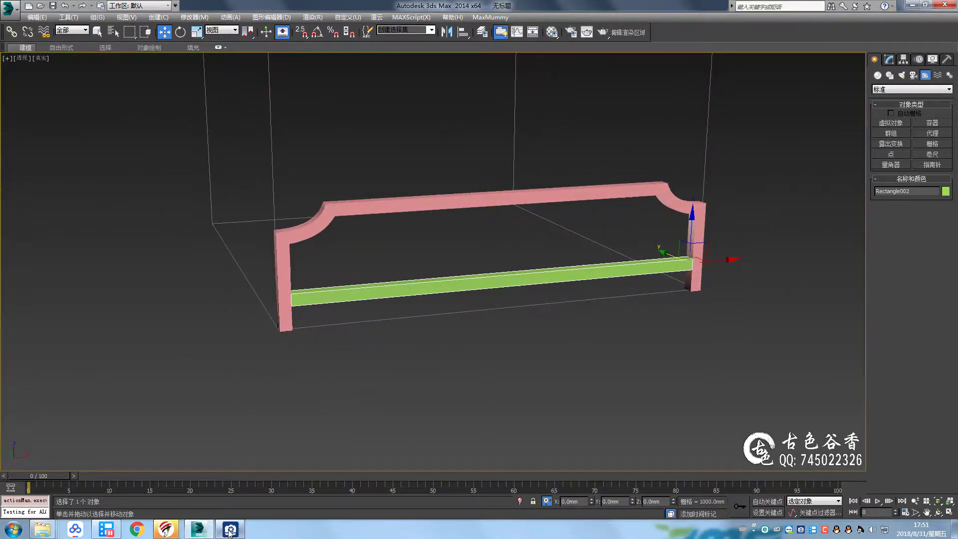
{"action": "left_click", "coordinate": [229, 529]}
Raise the headboard frame's top vertices by 100 mm in the Front view
{"action": "key", "text": "q"}
{"action": "left_click", "coordinate": [532, 191]}
{"action": "key", "text": "f"}
{"action": "key", "text": "F3"}
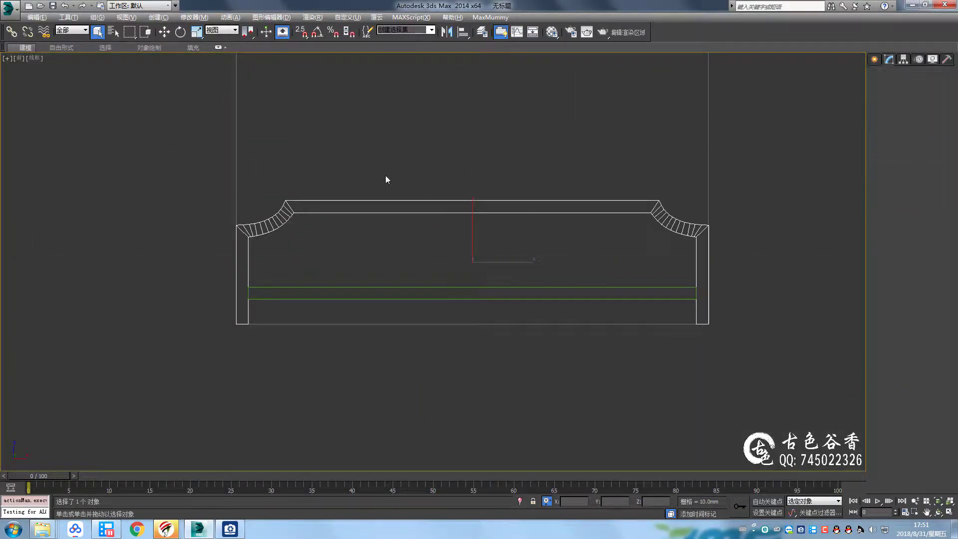
{"action": "type", "text": "1w100"}
{"action": "key", "text": "Return"}
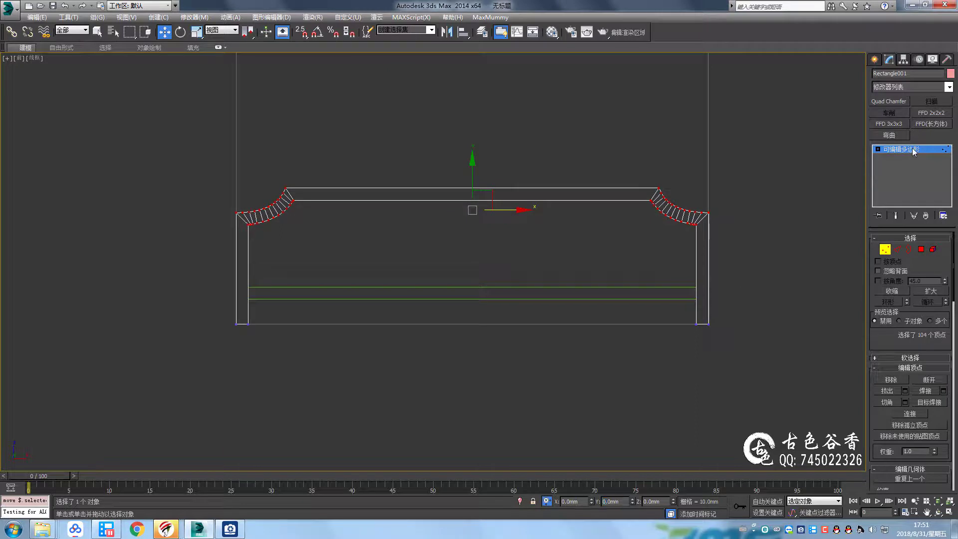
{"action": "left_click", "coordinate": [912, 149]}
{"action": "key", "text": "q"}
{"action": "left_click", "coordinate": [874, 58]}
{"action": "left_click", "coordinate": [890, 76]}
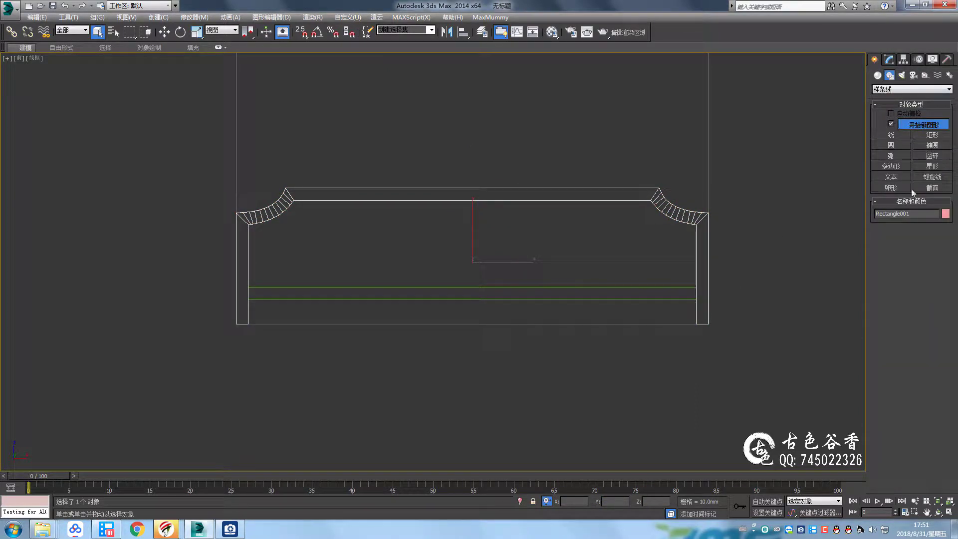
Draw a closed line from the left inner corner around the curved corners to the green rail
{"action": "left_click", "coordinate": [891, 134]}
{"action": "scroll", "coordinate": [306, 231], "scroll_direction": "up", "scroll_amount": 5}
{"action": "left_click", "coordinate": [306, 220]}
{"action": "scroll", "coordinate": [394, 200], "scroll_direction": "up", "scroll_amount": 3}
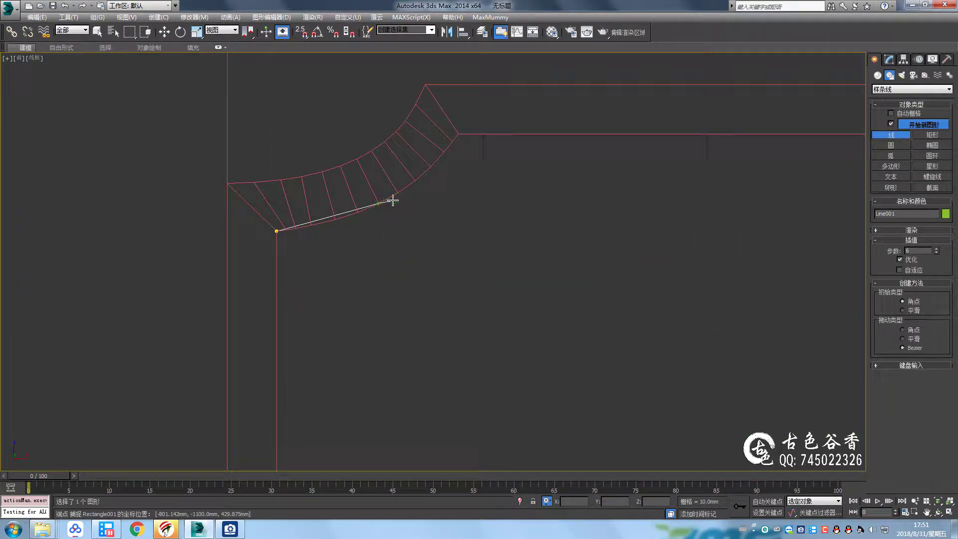
{"action": "left_click", "coordinate": [455, 135]}
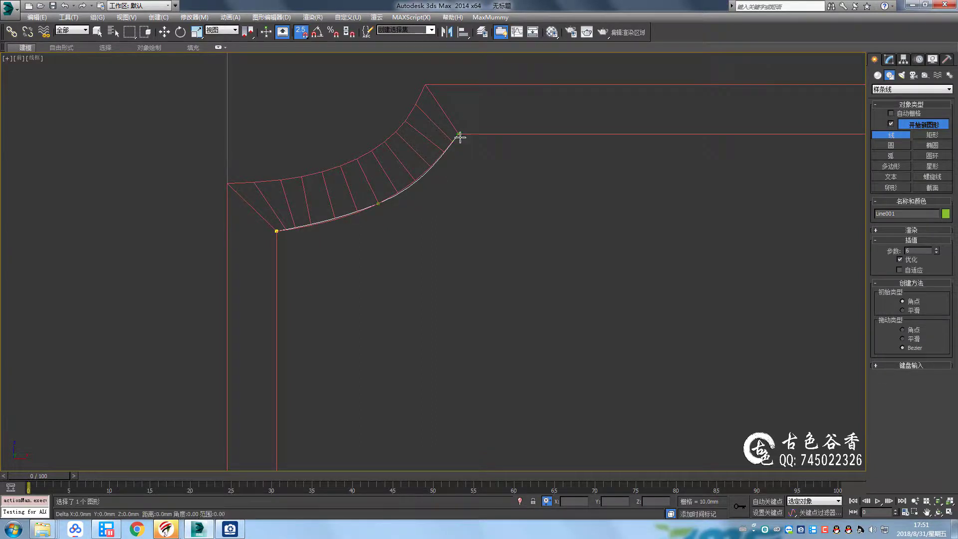
{"action": "scroll", "coordinate": [499, 165], "scroll_direction": "down", "scroll_amount": 4}
{"action": "scroll", "coordinate": [703, 172], "scroll_direction": "up", "scroll_amount": 3}
{"action": "left_click", "coordinate": [703, 172]}
{"action": "scroll", "coordinate": [585, 215], "scroll_direction": "up", "scroll_amount": 1}
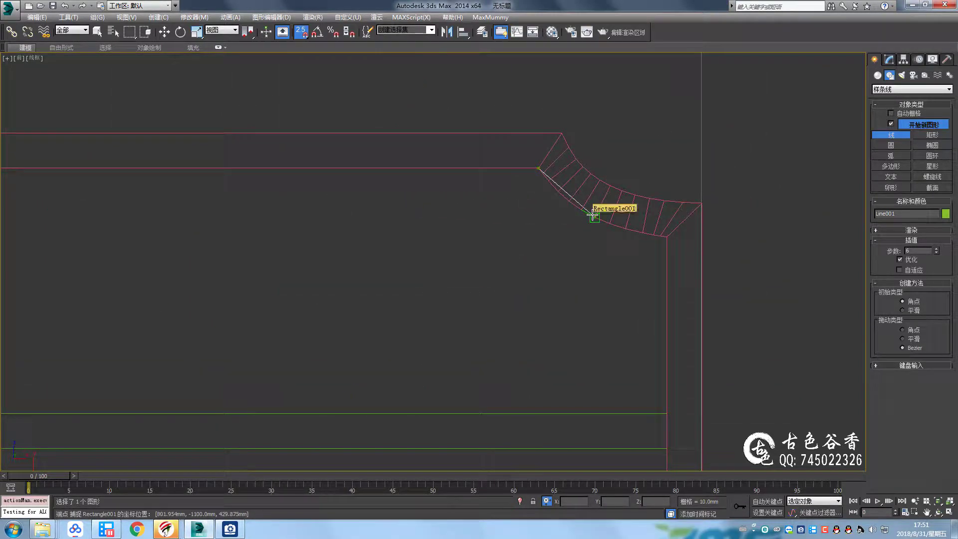
{"action": "left_click", "coordinate": [668, 235]}
{"action": "scroll", "coordinate": [648, 396], "scroll_direction": "down", "scroll_amount": 4}
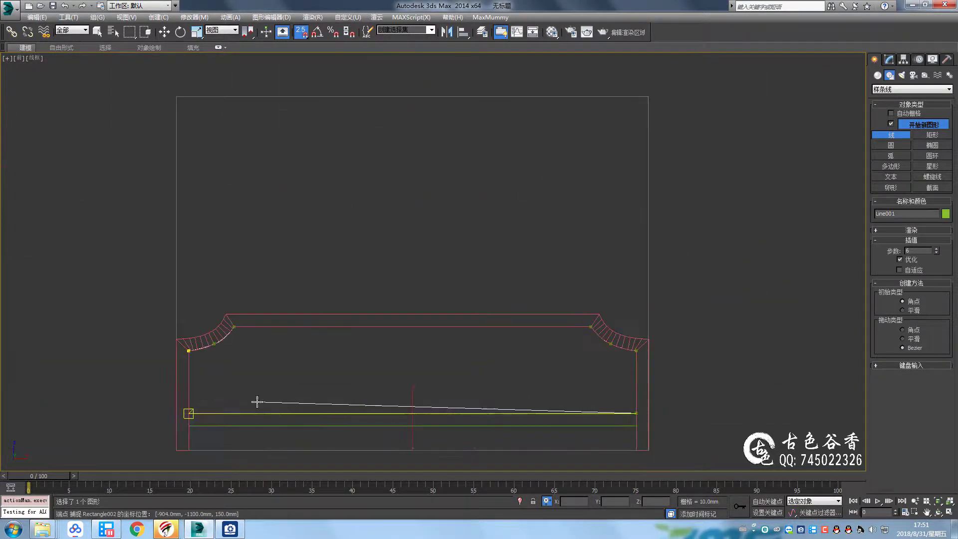
{"action": "scroll", "coordinate": [256, 400], "scroll_direction": "up", "scroll_amount": 3}
{"action": "left_click", "coordinate": [500, 238]}
Finish the line, maximize the Front view and compare with the bed reference photo
{"action": "key", "text": "Return"}
{"action": "key", "text": "alt+w"}
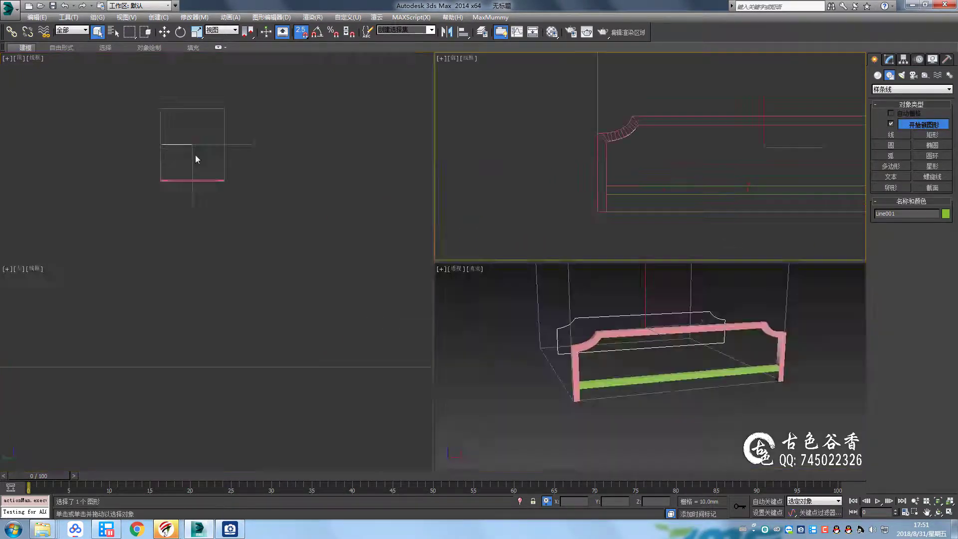
{"action": "key", "text": "alt+w"}
{"action": "key", "text": "w"}
{"action": "scroll", "coordinate": [389, 223], "scroll_direction": "up", "scroll_amount": 3}
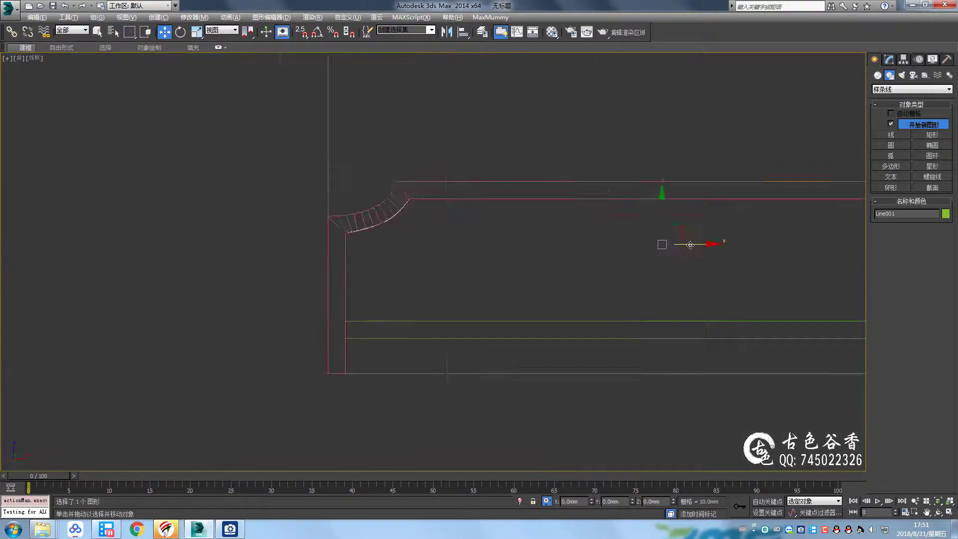
{"action": "scroll", "coordinate": [456, 394], "scroll_direction": "down", "scroll_amount": 2}
{"action": "left_click", "coordinate": [231, 528]}
{"action": "left_click", "coordinate": [230, 529]}
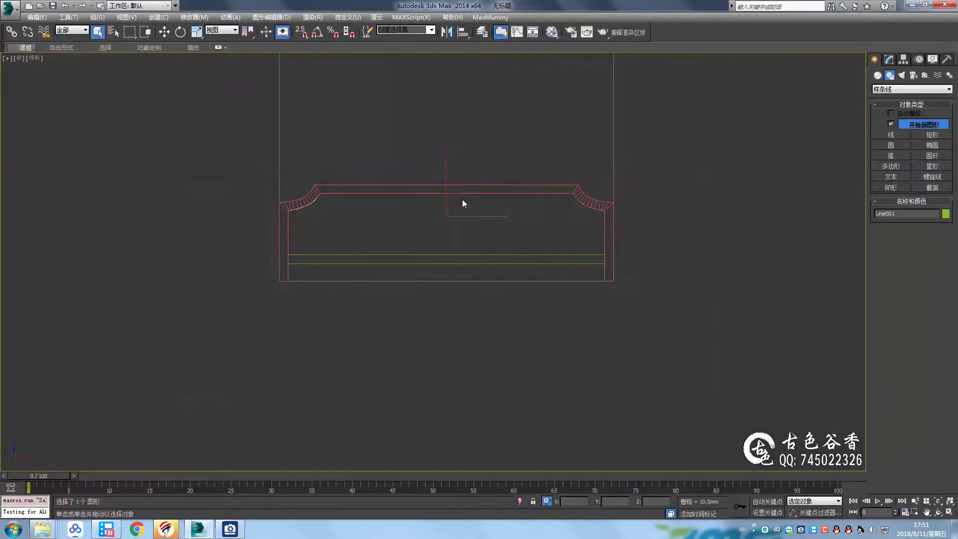
{"action": "scroll", "coordinate": [481, 229], "scroll_direction": "up", "scroll_amount": 3}
Select the panel faces in polygon mode, try a trial inset, then undo it
{"action": "key", "text": "4"}
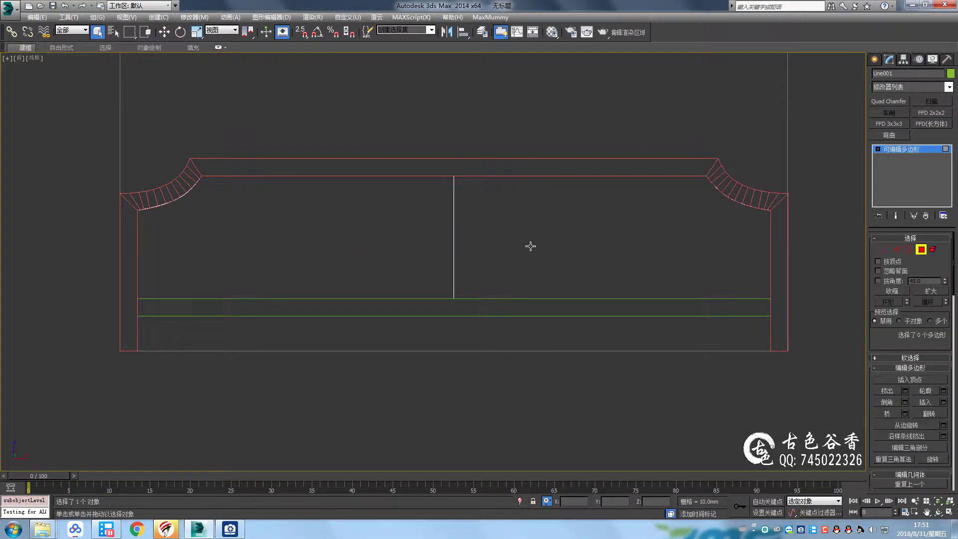
{"action": "left_click", "coordinate": [400, 239]}
{"action": "key", "text": "shift+i"}
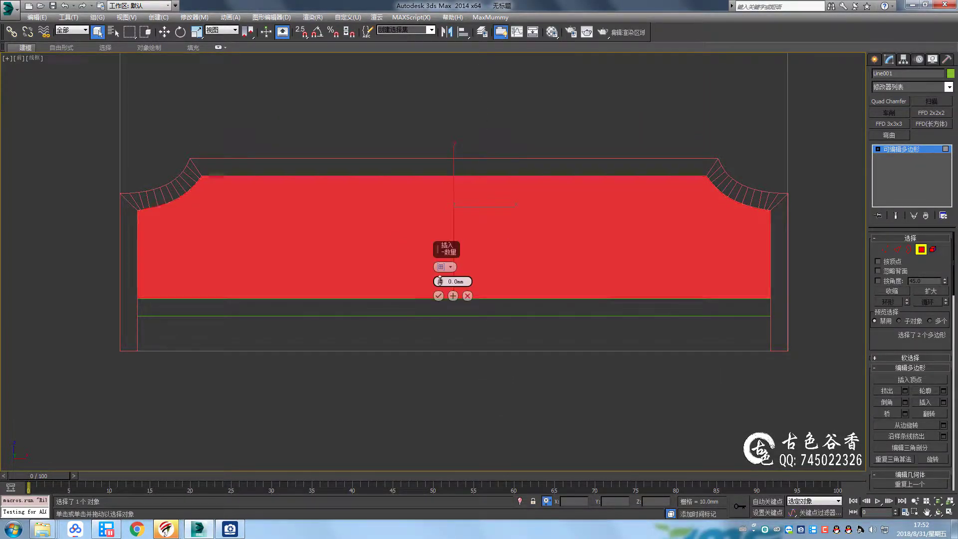
{"action": "left_click_drag", "start_coordinate": [454, 281], "coordinate": [495, 286]}
{"action": "left_click", "coordinate": [467, 295]}
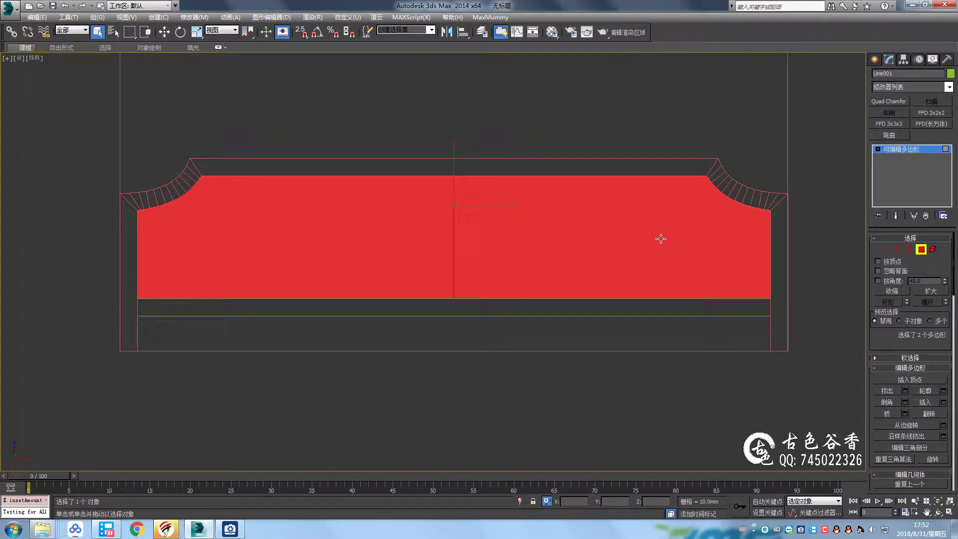
{"action": "key", "text": "ctrl+z"}
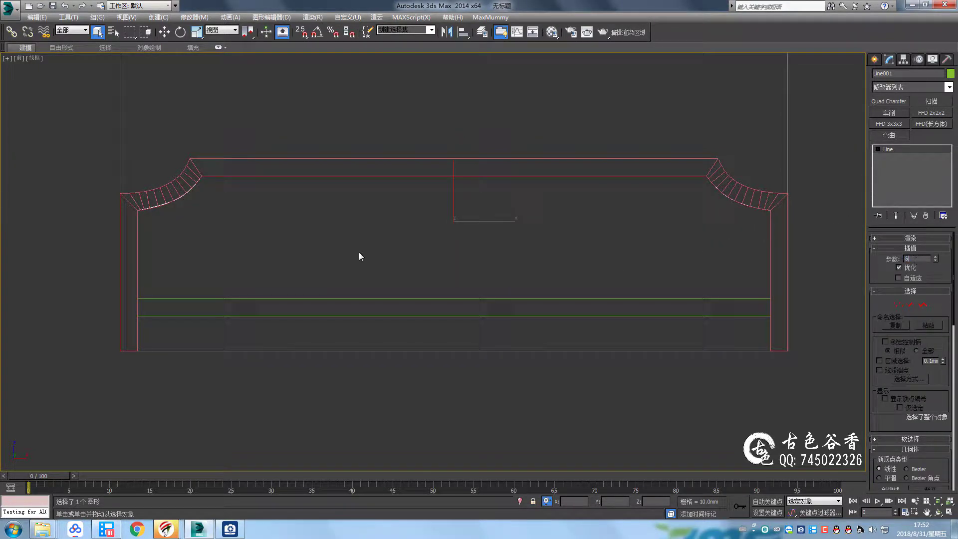
{"action": "scroll", "coordinate": [720, 247], "scroll_direction": "up", "scroll_amount": 5}
{"action": "scroll", "coordinate": [719, 247], "scroll_direction": "up", "scroll_amount": 4}
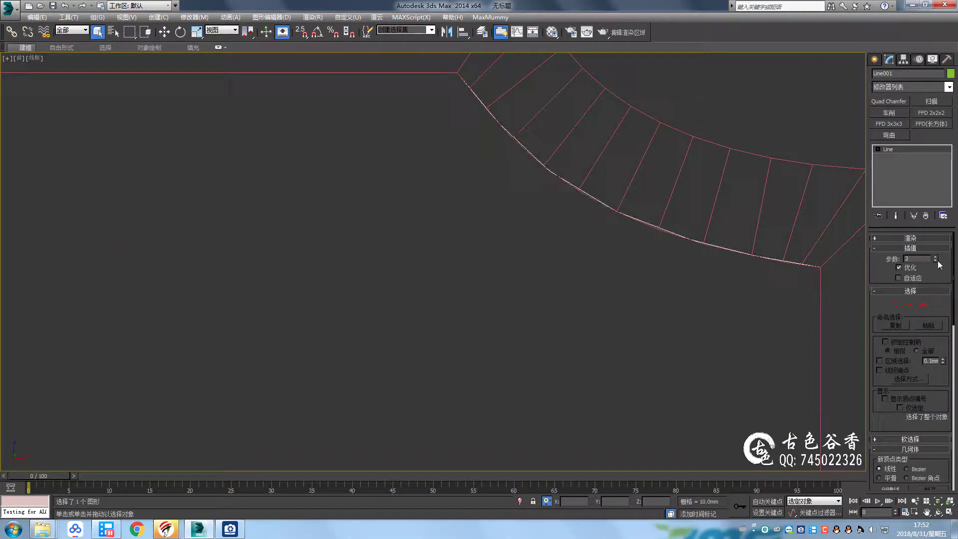
{"action": "scroll", "coordinate": [752, 255], "scroll_direction": "down", "scroll_amount": 5}
{"action": "scroll", "coordinate": [717, 214], "scroll_direction": "down", "scroll_amount": 3}
Inset the panel faces by 30.934 mm and apply the inset
{"action": "key", "text": "ctrl+y"}
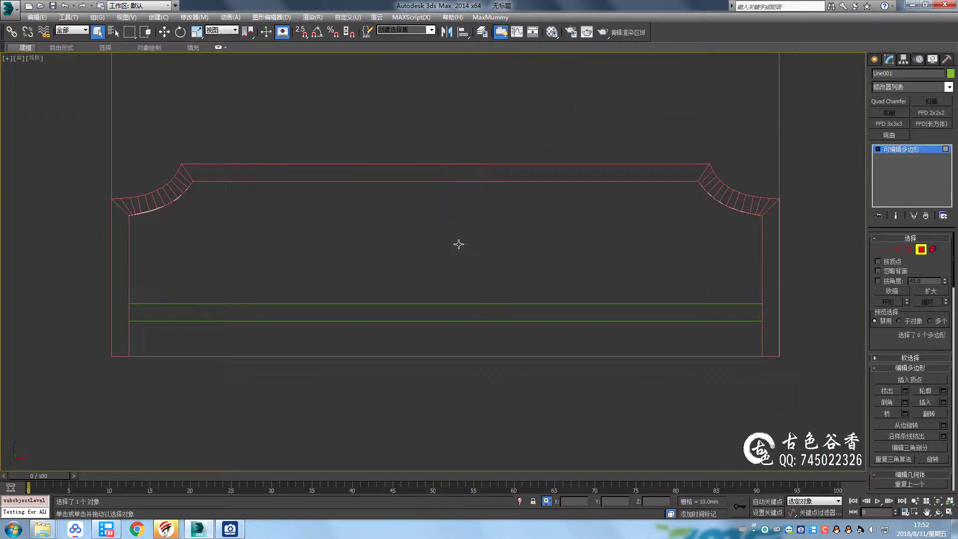
{"action": "key", "text": "shift+i"}
{"action": "left_click_drag", "start_coordinate": [440, 282], "coordinate": [441, 269]}
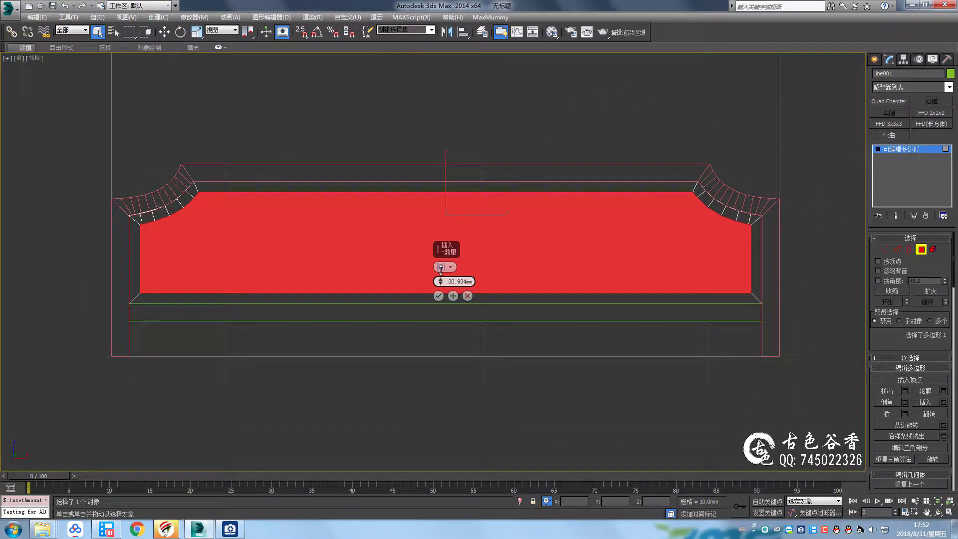
{"action": "key", "text": "Return"}
{"action": "left_click", "coordinate": [438, 296]}
{"action": "scroll", "coordinate": [625, 253], "scroll_direction": "up", "scroll_amount": 3}
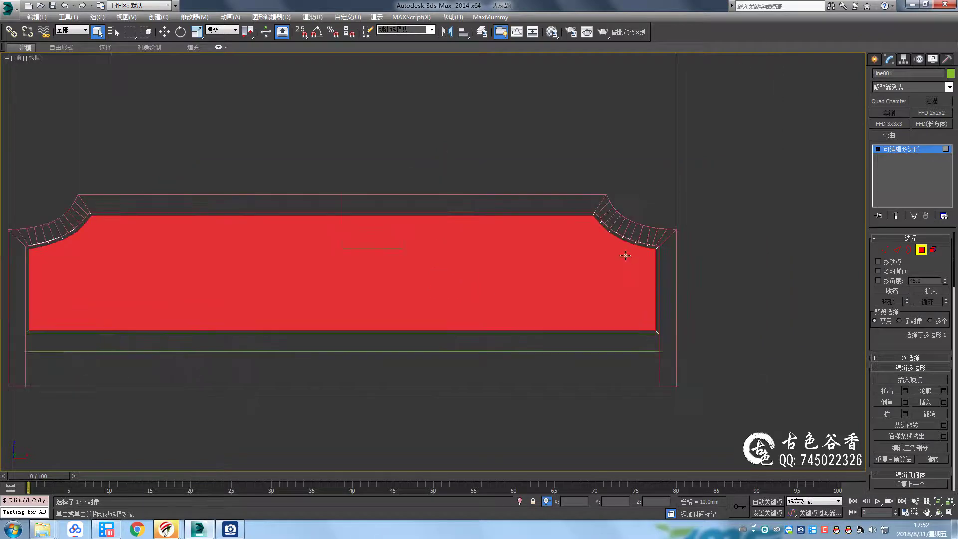
{"action": "scroll", "coordinate": [624, 252], "scroll_direction": "up", "scroll_amount": 5}
Browse the upholstered-headboard reference photos in ACDSee
{"action": "left_click", "coordinate": [230, 529]}
{"action": "scroll", "coordinate": [585, 361], "scroll_direction": "down", "scroll_amount": 1}
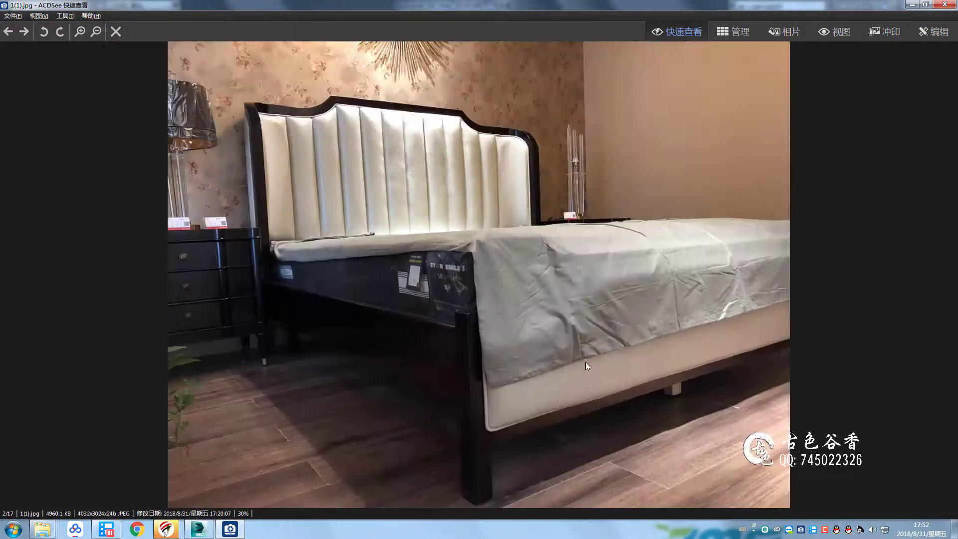
{"action": "scroll", "coordinate": [532, 389], "scroll_direction": "down", "scroll_amount": 1}
{"action": "scroll", "coordinate": [531, 388], "scroll_direction": "down", "scroll_amount": 2}
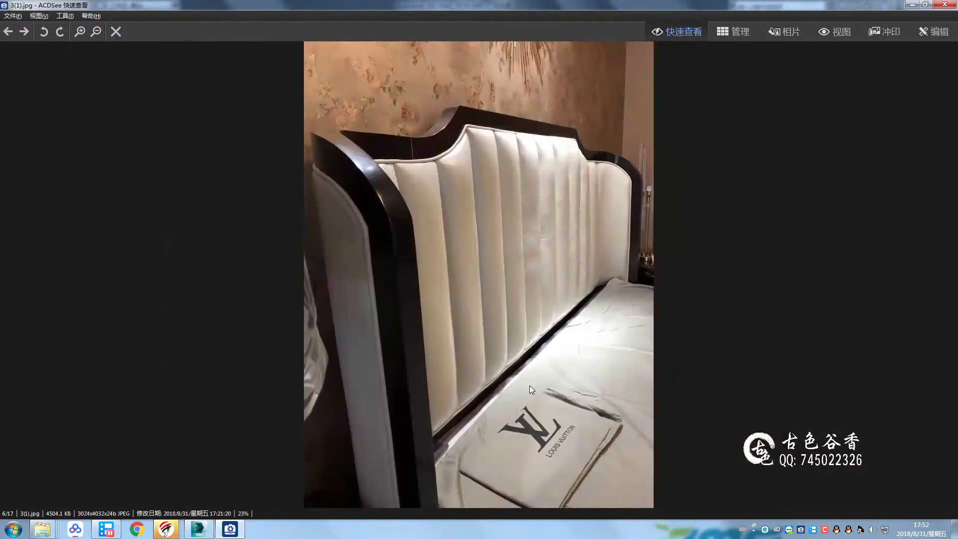
{"action": "scroll", "coordinate": [530, 387], "scroll_direction": "down", "scroll_amount": 3}
{"action": "scroll", "coordinate": [529, 387], "scroll_direction": "down", "scroll_amount": 2}
{"action": "scroll", "coordinate": [529, 388], "scroll_direction": "down", "scroll_amount": 2}
{"action": "scroll", "coordinate": [529, 385], "scroll_direction": "up", "scroll_amount": 1, "text": "ctrl"}
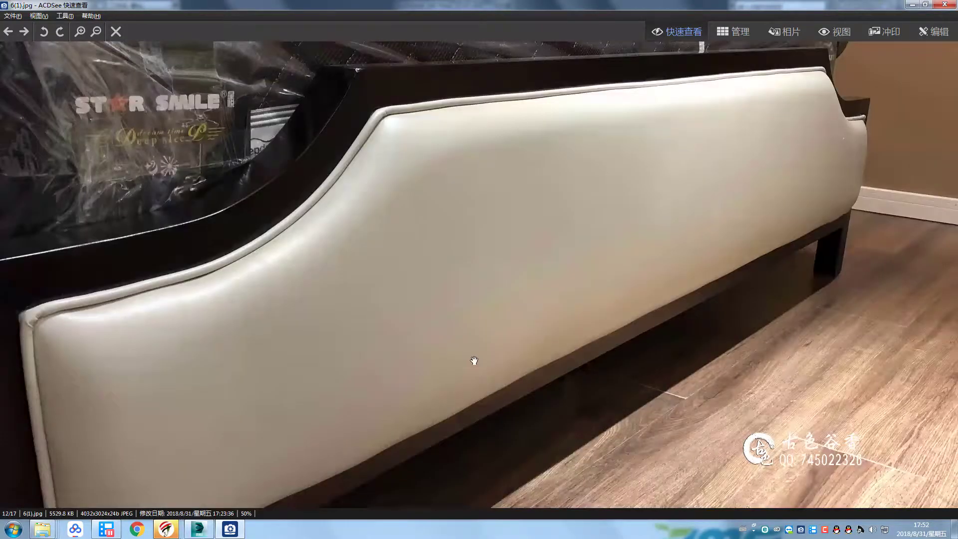
{"action": "scroll", "coordinate": [475, 359], "scroll_direction": "up", "scroll_amount": 1, "text": "ctrl"}
Compare with the reference photo, then inset the panel face by 12 mm
{"action": "left_click", "coordinate": [199, 529]}
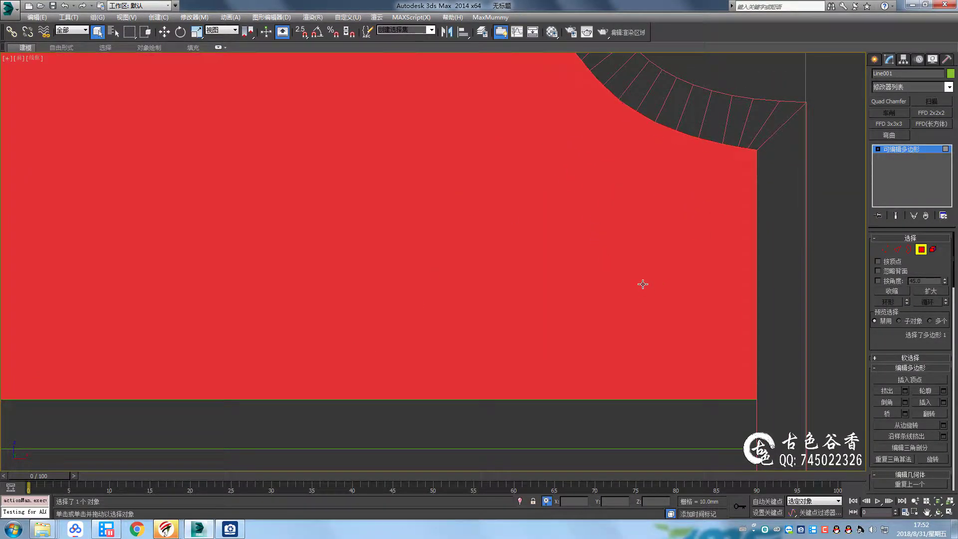
{"action": "left_click", "coordinate": [227, 531]}
{"action": "left_click", "coordinate": [225, 532]}
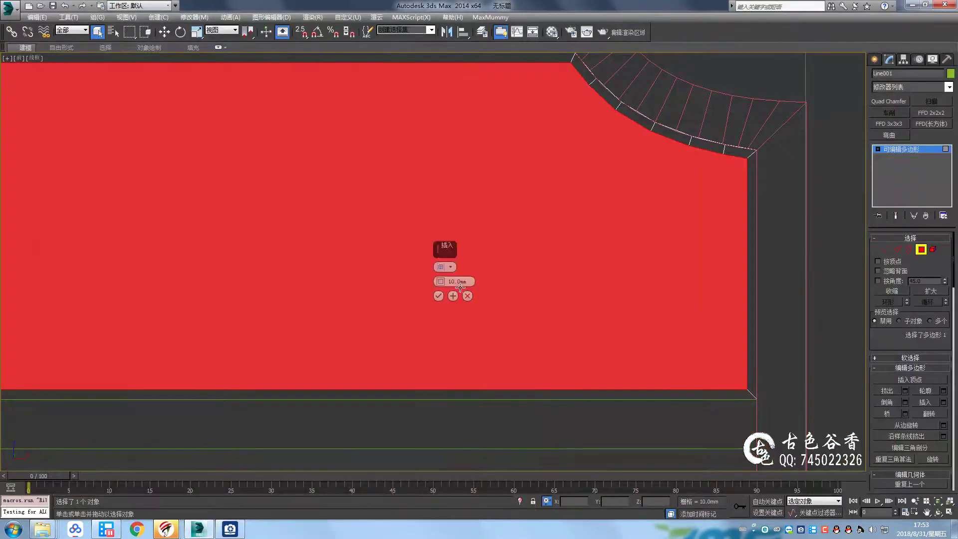
{"action": "left_click", "coordinate": [441, 296]}
{"action": "scroll", "coordinate": [585, 256], "scroll_direction": "down", "scroll_amount": 2}
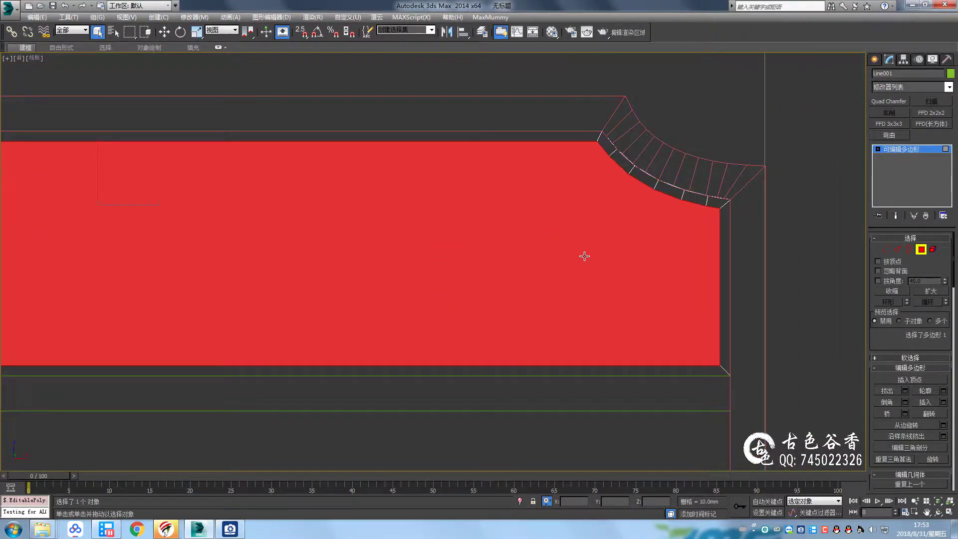
{"action": "key", "text": "shift+i"}
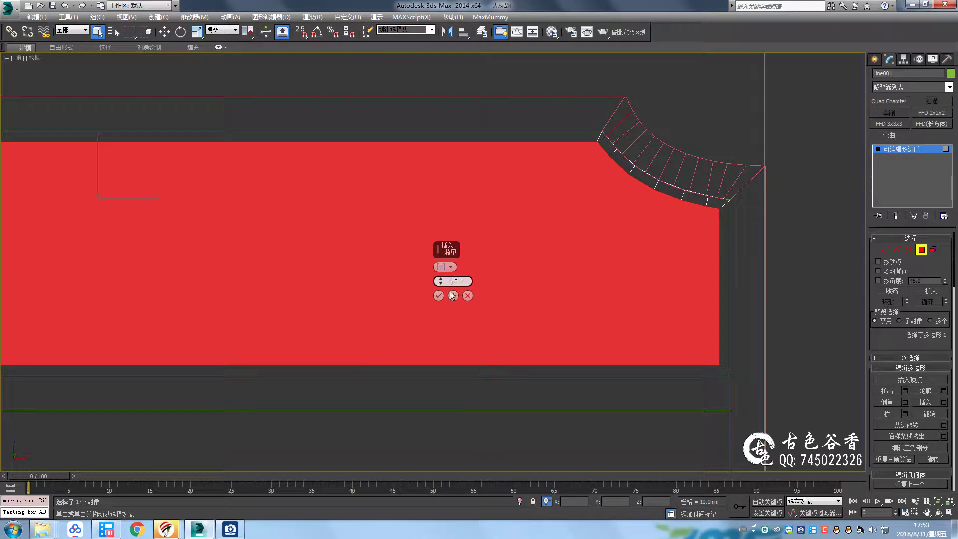
{"action": "left_click", "coordinate": [438, 296]}
{"action": "key", "text": "shift+i"}
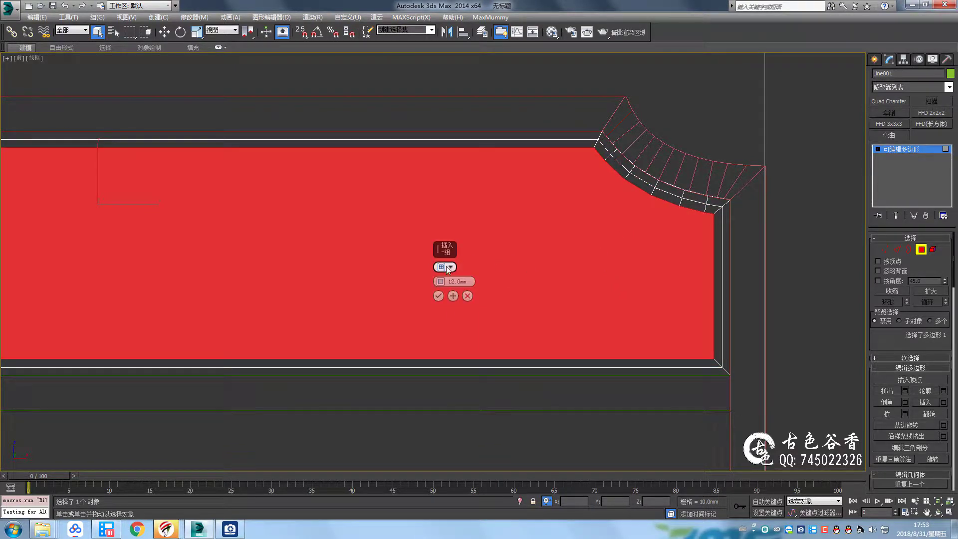
Inspect the inset panel in the perspective and front views against the reference photo
{"action": "key", "text": "p"}
{"action": "middle_click_drag", "start_coordinate": [503, 285], "coordinate": [575, 180], "text": "alt"}
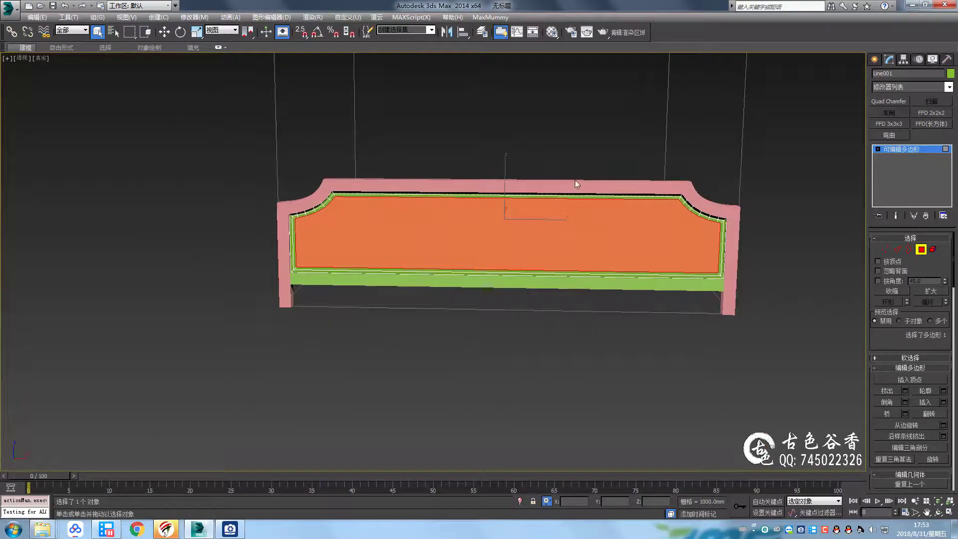
{"action": "scroll", "coordinate": [354, 216], "scroll_direction": "up", "scroll_amount": 5}
{"action": "key", "text": "f"}
{"action": "scroll", "coordinate": [555, 209], "scroll_direction": "down", "scroll_amount": 3}
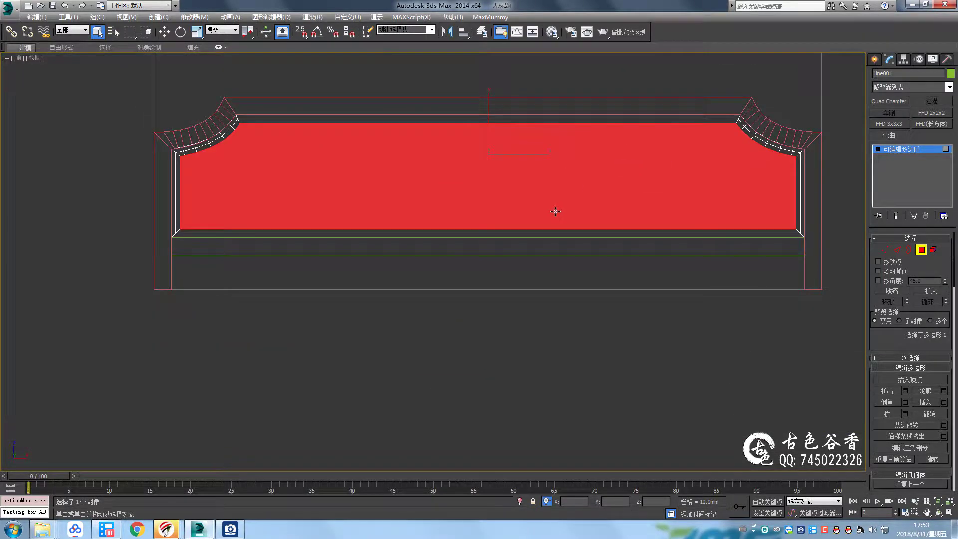
{"action": "scroll", "coordinate": [462, 183], "scroll_direction": "down", "scroll_amount": 1}
{"action": "key", "text": "alt+w"}
{"action": "key", "text": "alt+w"}
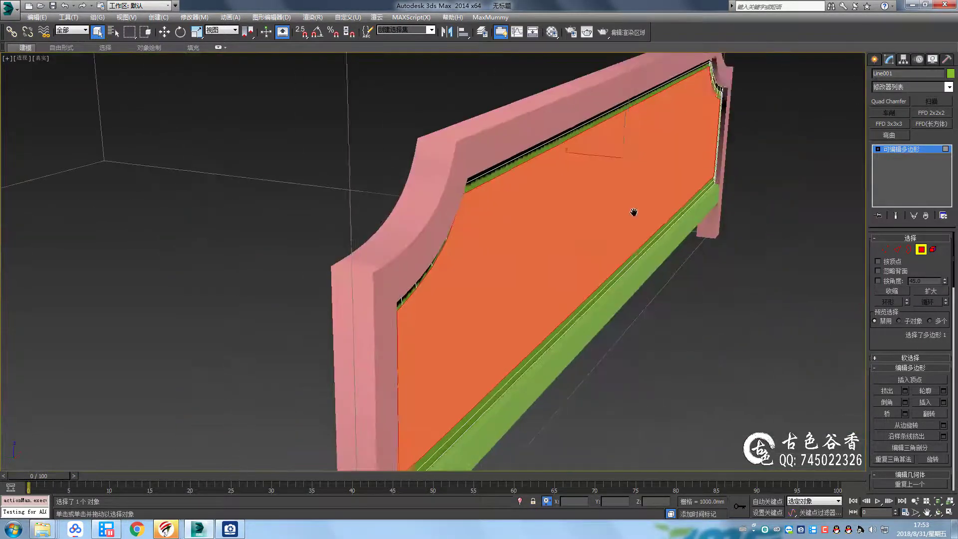
{"action": "key", "text": "w"}
{"action": "mouse_move", "coordinate": [584, 155]}
{"action": "middle_mouse_down", "text": "alt"}
{"action": "mouse_move", "coordinate": [646, 207]}
{"action": "mouse_move", "coordinate": [676, 197]}
{"action": "mouse_move", "coordinate": [655, 179]}
{"action": "mouse_move", "coordinate": [669, 200]}
{"action": "middle_mouse_up", "text": "alt"}
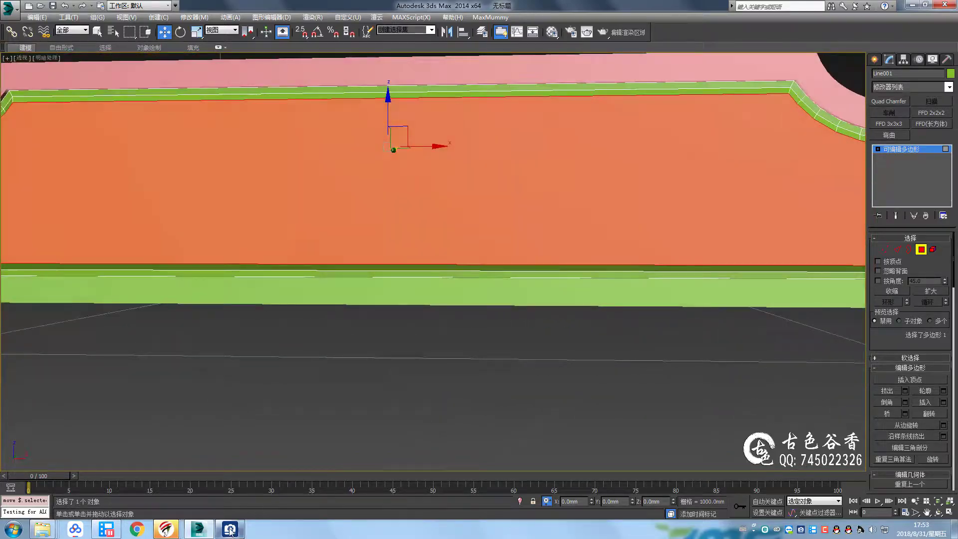
{"action": "left_click", "coordinate": [230, 528]}
{"action": "left_click", "coordinate": [229, 528]}
{"action": "scroll", "coordinate": [482, 199], "scroll_direction": "down", "scroll_amount": 4}
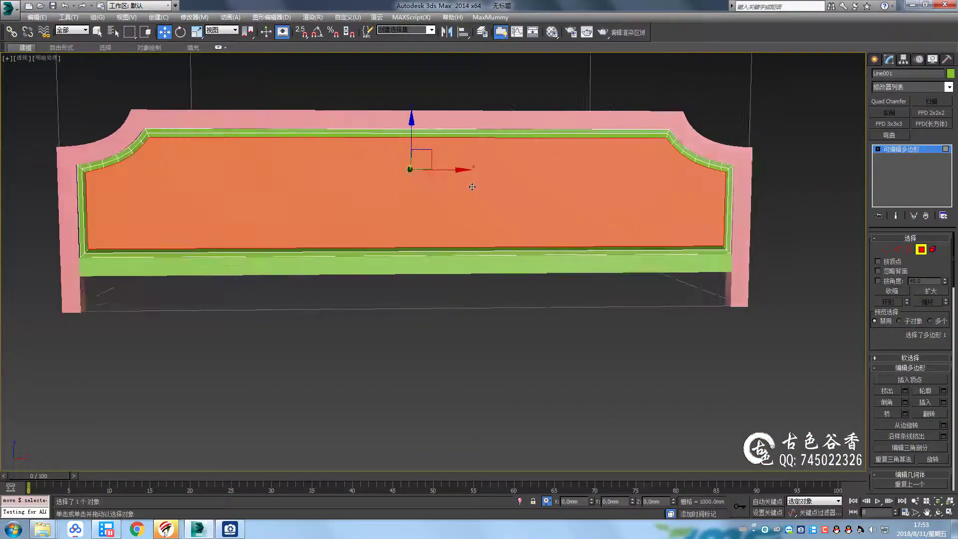
{"action": "mouse_move", "coordinate": [466, 186]}
{"action": "middle_mouse_down", "text": "alt"}
{"action": "mouse_move", "coordinate": [378, 177]}
{"action": "mouse_move", "coordinate": [415, 162]}
{"action": "mouse_move", "coordinate": [434, 167]}
{"action": "mouse_move", "coordinate": [410, 176]}
{"action": "middle_mouse_up", "text": "alt"}
{"action": "key", "text": "f"}
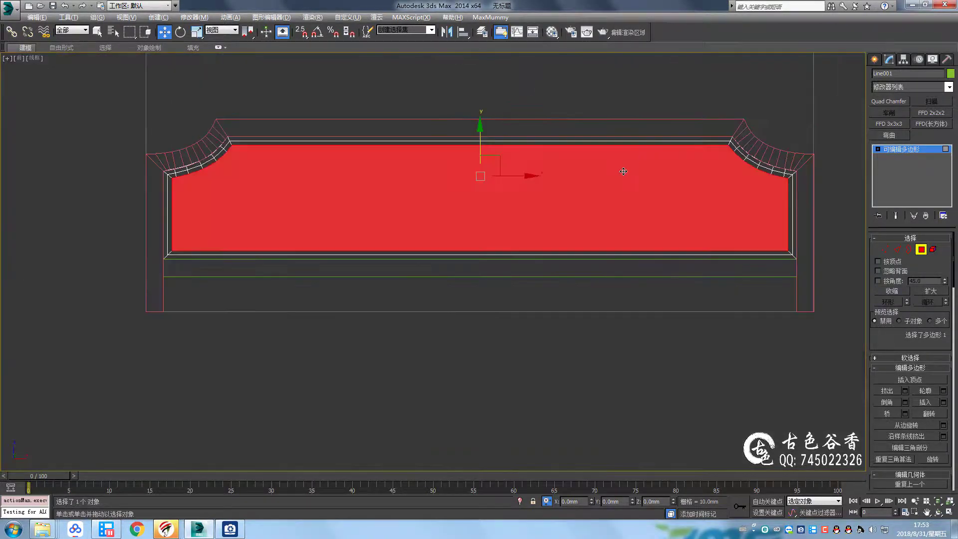
Apply a second 12 mm inset, adding another narrow border ring
{"action": "left_click", "coordinate": [82, 6]}
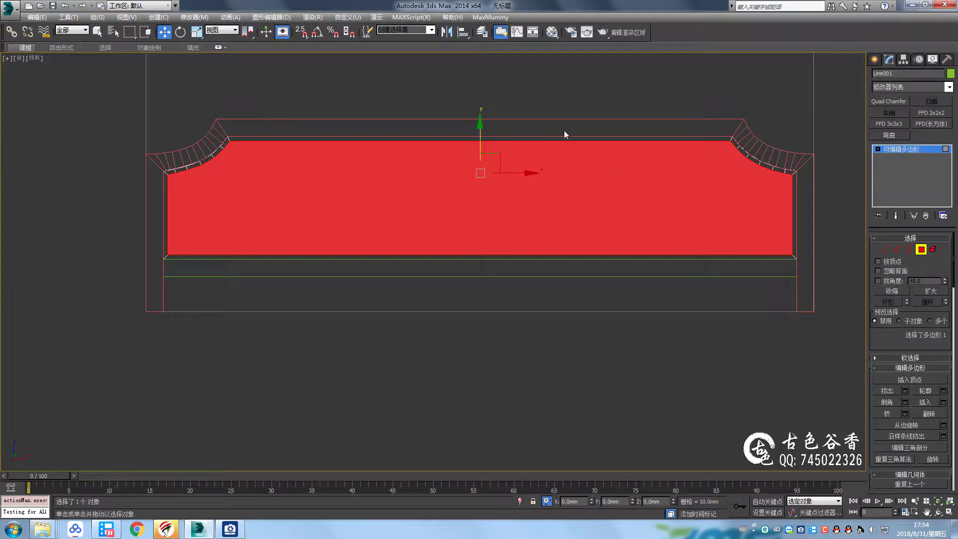
{"action": "scroll", "coordinate": [681, 200], "scroll_direction": "up", "scroll_amount": 3}
{"action": "key", "text": "shift+i"}
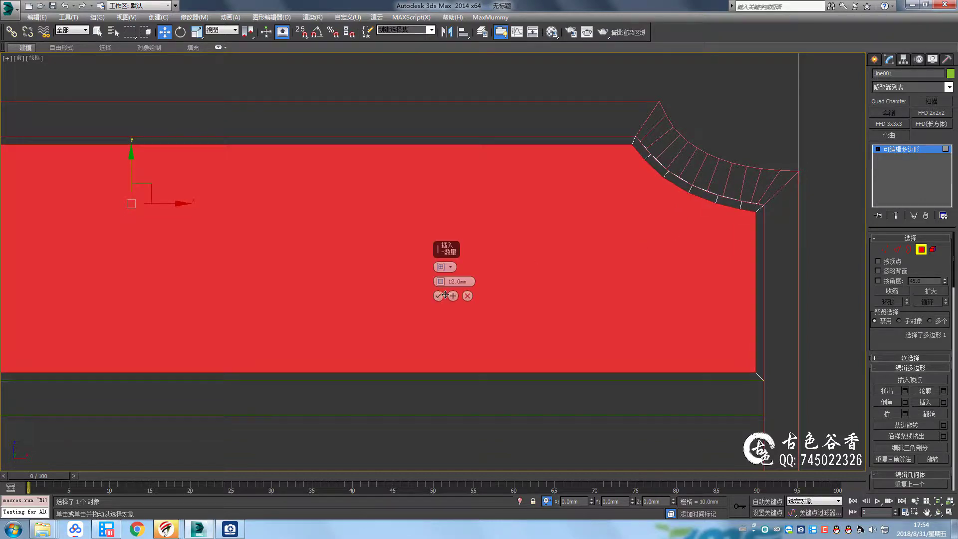
{"action": "left_click", "coordinate": [445, 296]}
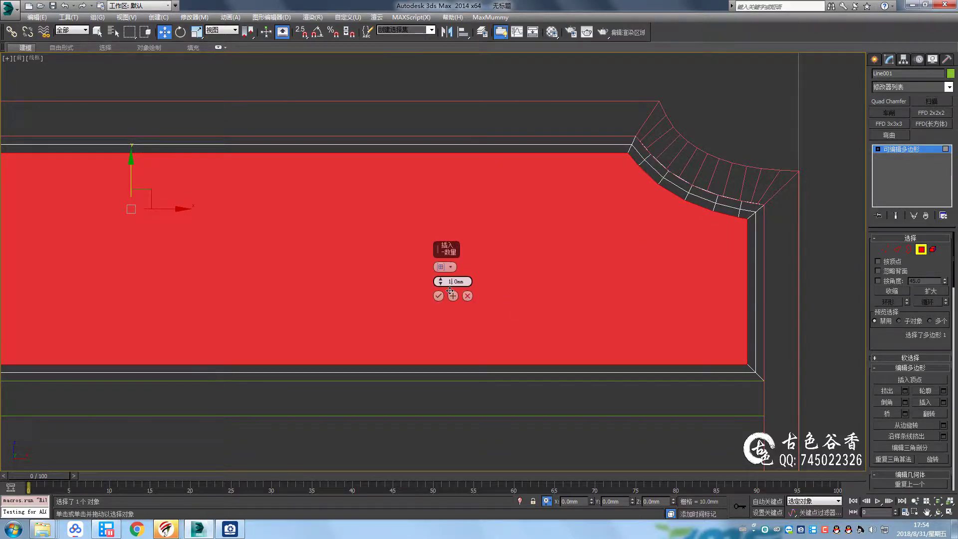
{"action": "left_click", "coordinate": [438, 296]}
{"action": "key", "text": "alt+w"}
In the Top view, push the panel face back with a -20 mm Y offset
{"action": "right_click", "coordinate": [273, 146]}
{"action": "key", "text": "alt+w"}
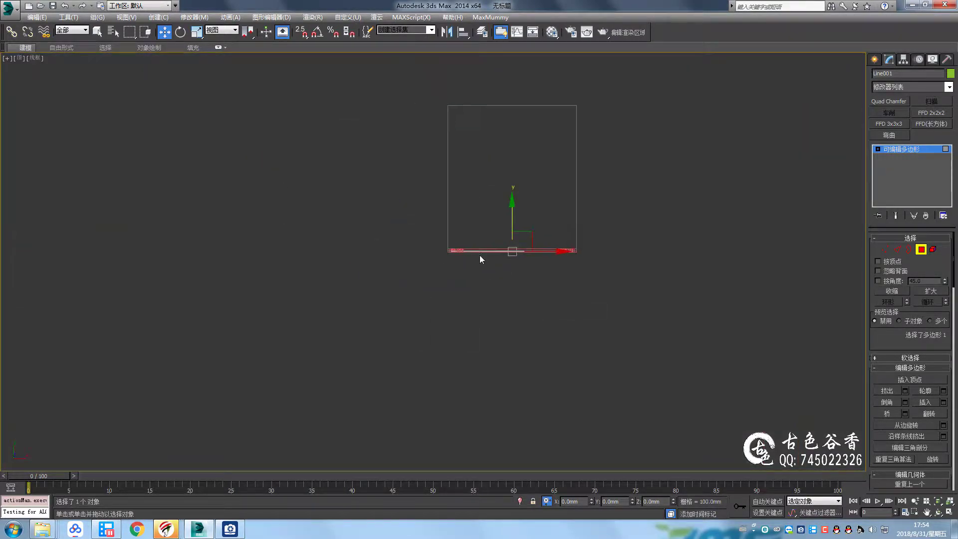
{"action": "scroll", "coordinate": [480, 256], "scroll_direction": "up", "scroll_amount": 5}
{"action": "left_click", "coordinate": [229, 529]}
{"action": "left_click", "coordinate": [229, 528]}
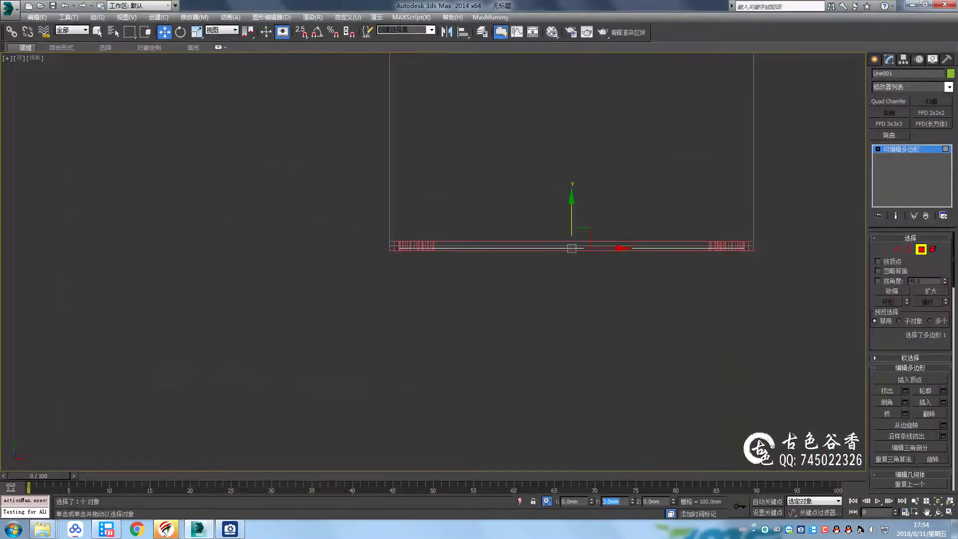
{"action": "type", "text": "-20"}
{"action": "key", "text": "Return"}
Inset the recessed panel face again with a wider border
{"action": "key", "text": "alt+w"}
{"action": "right_click", "coordinate": [648, 349]}
{"action": "key", "text": "alt+w"}
{"action": "mouse_move", "coordinate": [407, 257]}
{"action": "middle_mouse_down", "text": "alt"}
{"action": "mouse_move", "coordinate": [489, 264]}
{"action": "mouse_move", "coordinate": [468, 244]}
{"action": "middle_mouse_up", "text": "alt"}
{"action": "scroll", "coordinate": [489, 245], "scroll_direction": "up", "scroll_amount": 3}
{"action": "key", "text": "shift+ctrl+i"}
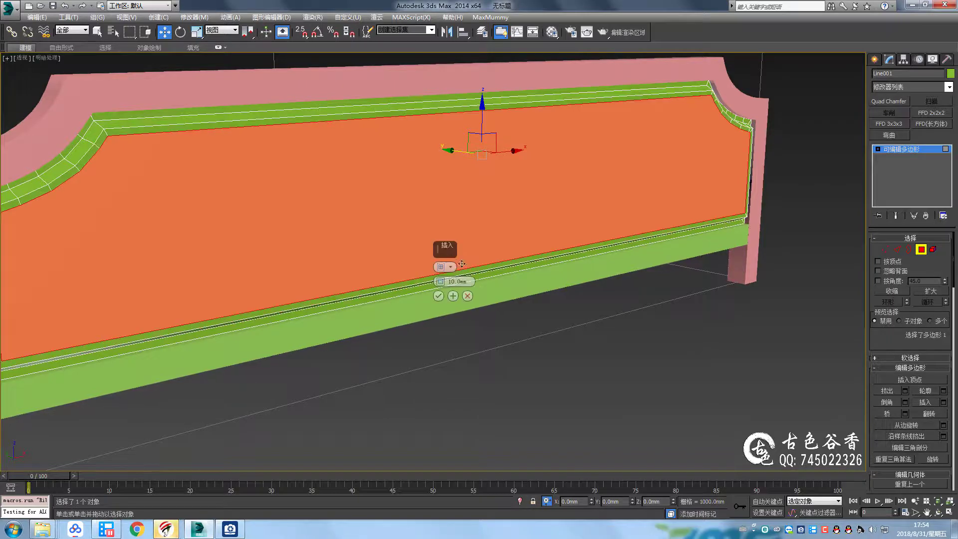
{"action": "left_click_drag", "start_coordinate": [440, 281], "coordinate": [443, 217]}
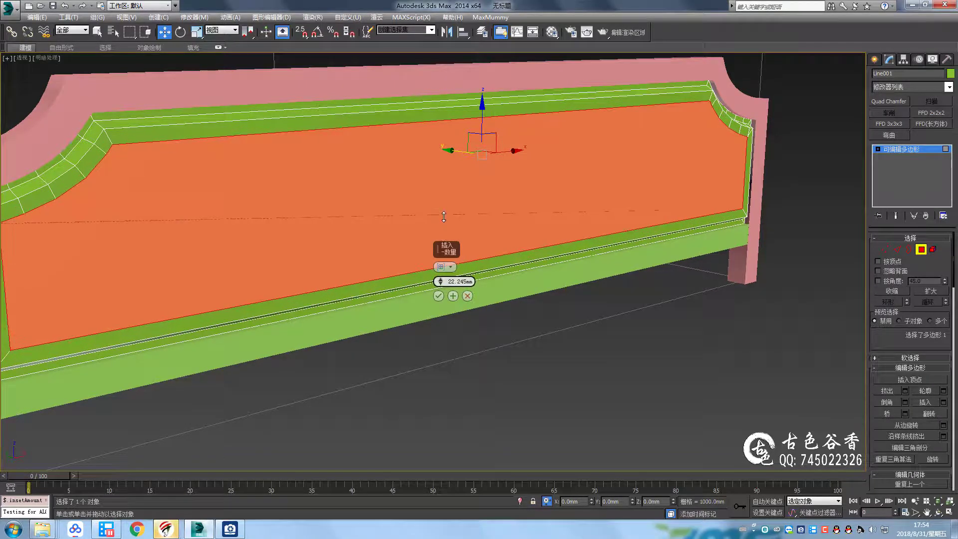
{"action": "left_click", "coordinate": [438, 296]}
{"action": "middle_click_drag", "start_coordinate": [438, 296], "coordinate": [477, 203], "text": "alt"}
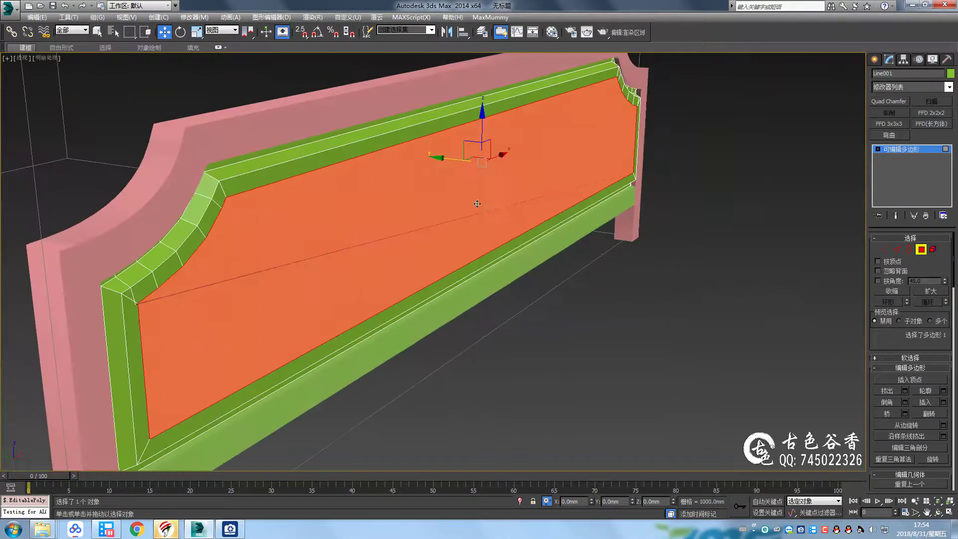
Cut a new edge down from the panel's upper-left corner vertex
{"action": "key", "text": "f"}
{"action": "middle_click_drag", "start_coordinate": [318, 203], "coordinate": [573, 214]}
{"action": "scroll", "coordinate": [336, 256], "scroll_direction": "up", "scroll_amount": 5}
{"action": "key", "text": "F3"}
{"action": "key", "text": "1"}
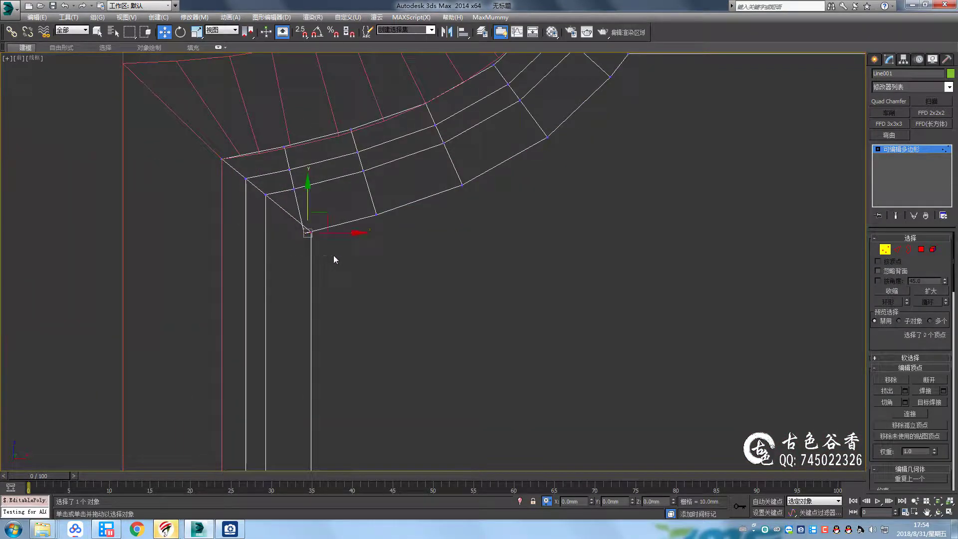
{"action": "scroll", "coordinate": [402, 241], "scroll_direction": "up", "scroll_amount": 2}
{"action": "key", "text": "alt+c"}
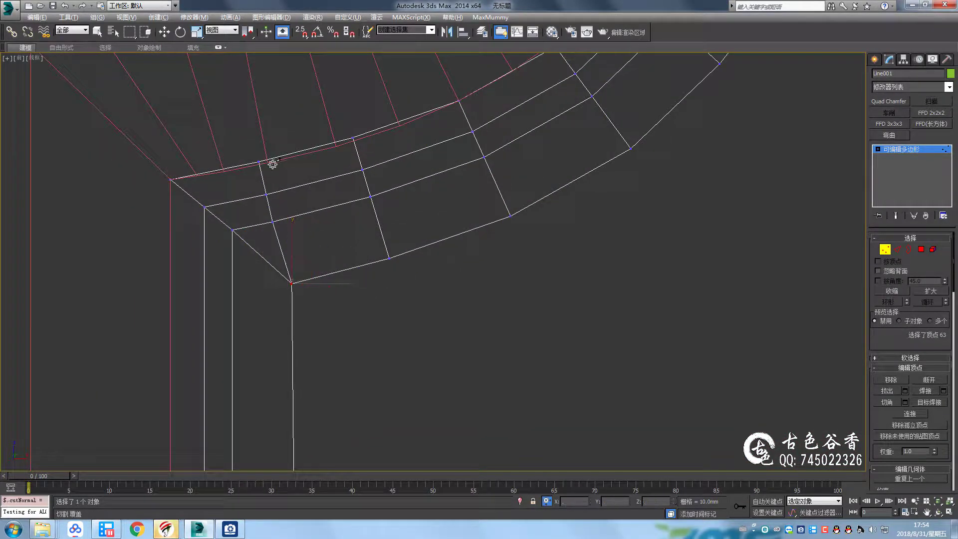
{"action": "left_click", "coordinate": [340, 273]}
{"action": "right_click", "coordinate": [340, 275]}
Select and check the new slanted corner edge in edge mode
{"action": "key", "text": "2"}
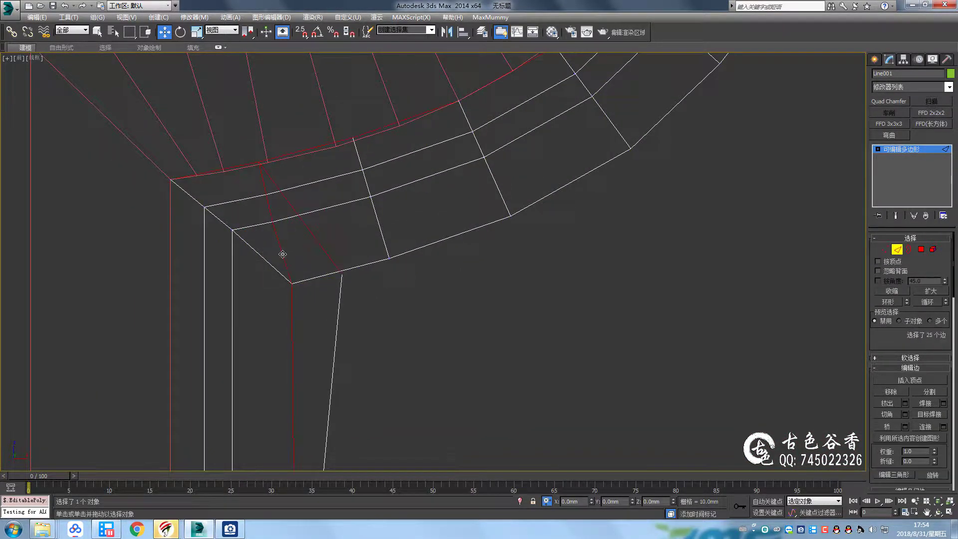
{"action": "key", "text": "q"}
{"action": "left_click", "coordinate": [269, 216]}
{"action": "scroll", "coordinate": [309, 255], "scroll_direction": "down", "scroll_amount": 2}
{"action": "left_click", "coordinate": [355, 325]}
{"action": "scroll", "coordinate": [348, 231], "scroll_direction": "down", "scroll_amount": 2}
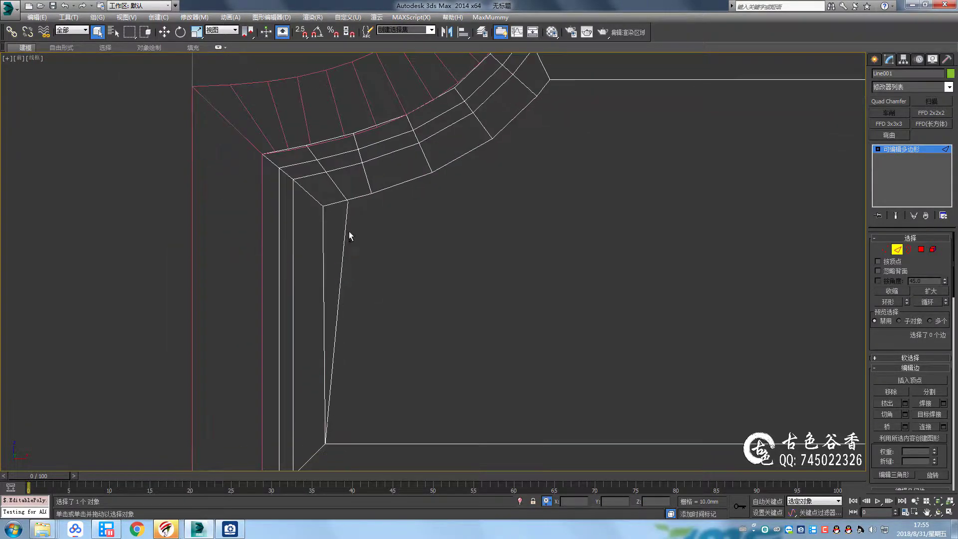
{"action": "scroll", "coordinate": [345, 229], "scroll_direction": "down", "scroll_amount": 3}
Cut another edge across the chamfered corner's border rings
{"action": "key", "text": "1"}
{"action": "scroll", "coordinate": [350, 172], "scroll_direction": "up", "scroll_amount": 3}
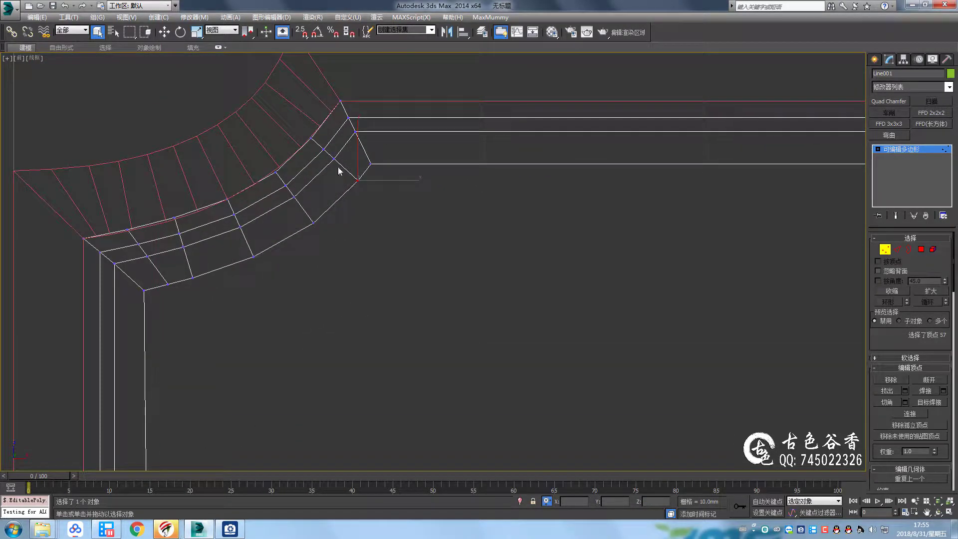
{"action": "key", "text": "alt+c"}
{"action": "left_click", "coordinate": [348, 191]}
{"action": "right_click", "coordinate": [348, 191]}
{"action": "key", "text": "2"}
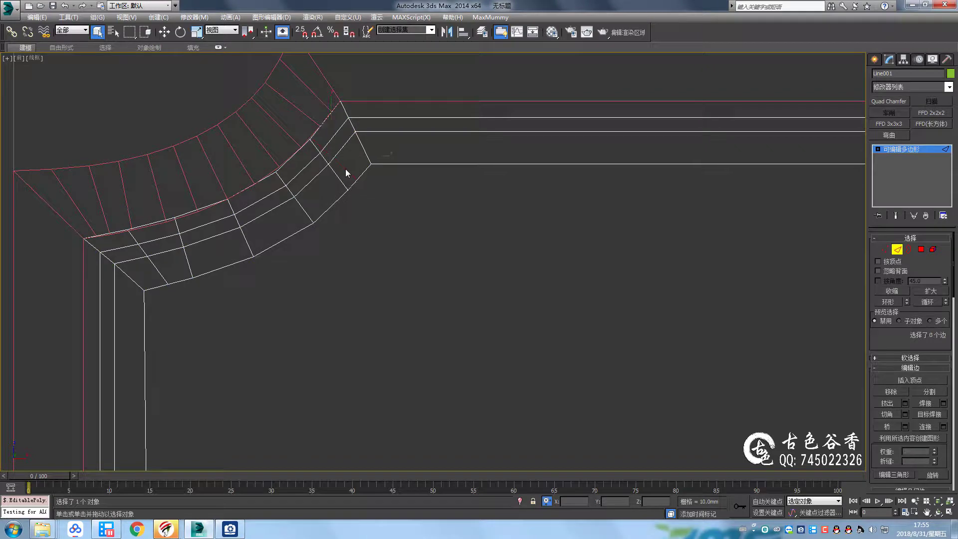
{"action": "middle_click_drag", "start_coordinate": [172, 260], "coordinate": [339, 235]}
{"action": "scroll", "coordinate": [353, 227], "scroll_direction": "down", "scroll_amount": 3}
Extend the edge selection to loops, then remove the Symmetry modifier
{"action": "scroll", "coordinate": [392, 216], "scroll_direction": "down", "scroll_amount": 3}
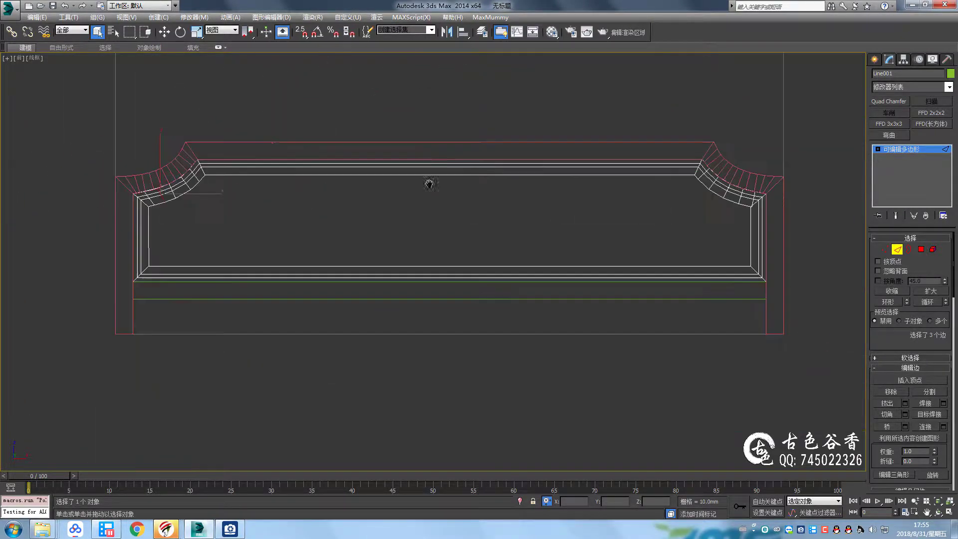
{"action": "key", "text": "alt+l"}
{"action": "left_click", "coordinate": [449, 318], "text": "alt"}
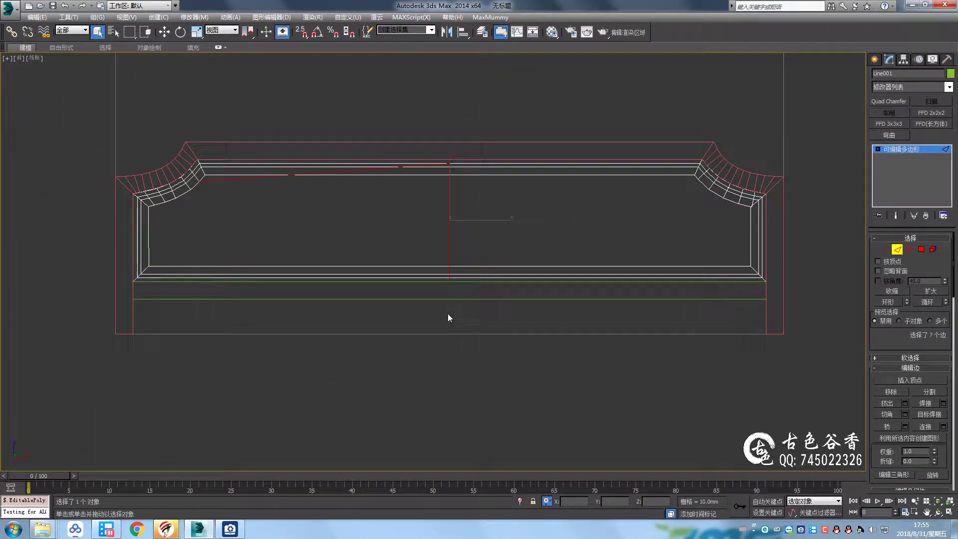
{"action": "scroll", "coordinate": [372, 241], "scroll_direction": "up", "scroll_amount": 3}
{"action": "key", "text": "p"}
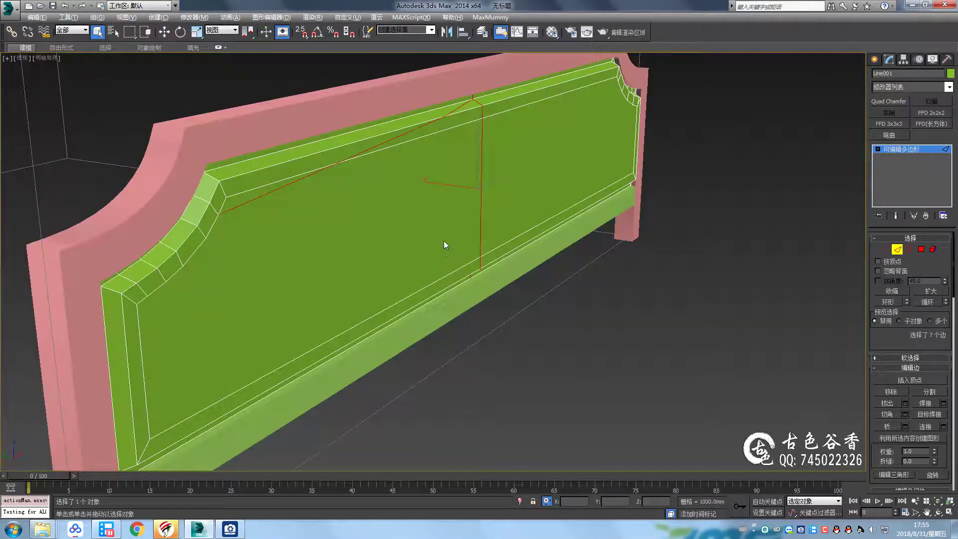
{"action": "middle_click_drag", "start_coordinate": [444, 240], "coordinate": [499, 235], "text": "alt"}
{"action": "scroll", "coordinate": [520, 229], "scroll_direction": "up", "scroll_amount": 2}
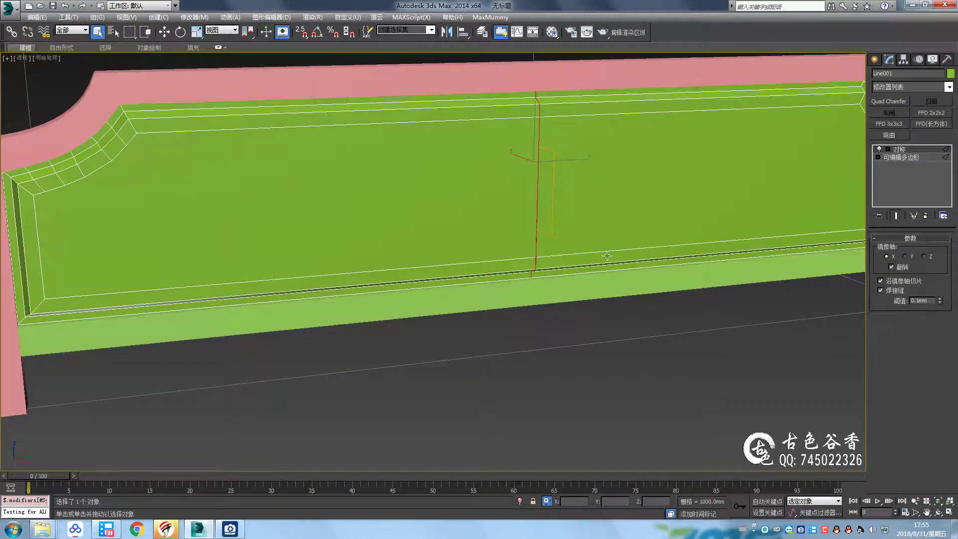
{"action": "left_click", "coordinate": [925, 215]}
Snap-move the inner frame's corner vertex into line in the front view
{"action": "key", "text": "f"}
{"action": "key", "text": "F3"}
{"action": "key", "text": "1"}
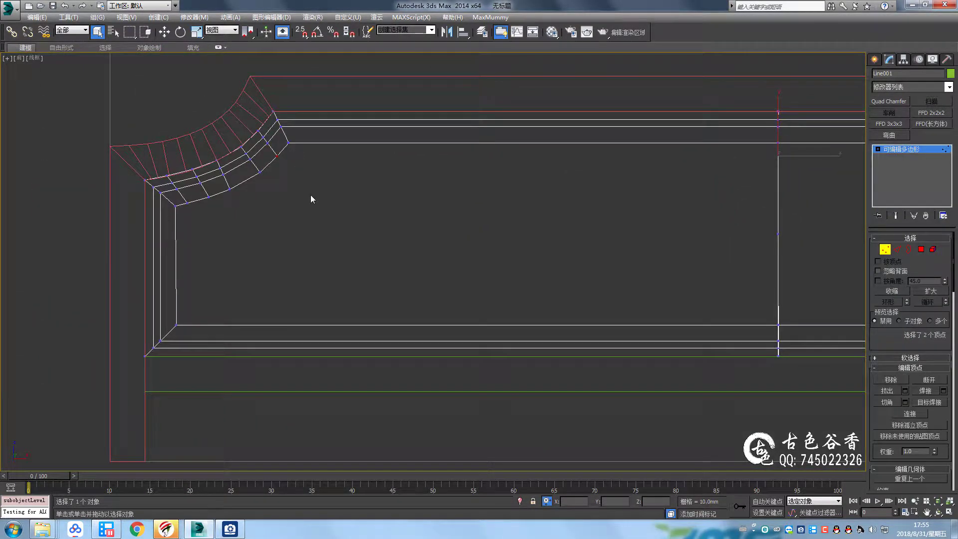
{"action": "middle_click_drag", "start_coordinate": [310, 199], "coordinate": [322, 179]}
{"action": "key", "text": "alt+c"}
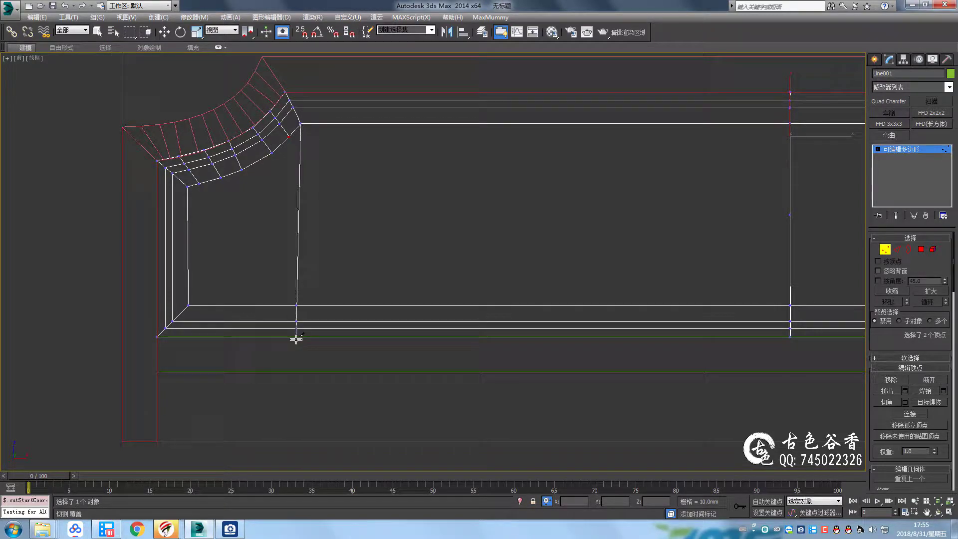
{"action": "scroll", "coordinate": [915, 409], "scroll_direction": "down", "scroll_amount": 4}
{"action": "scroll", "coordinate": [915, 409], "scroll_direction": "down", "scroll_amount": 4}
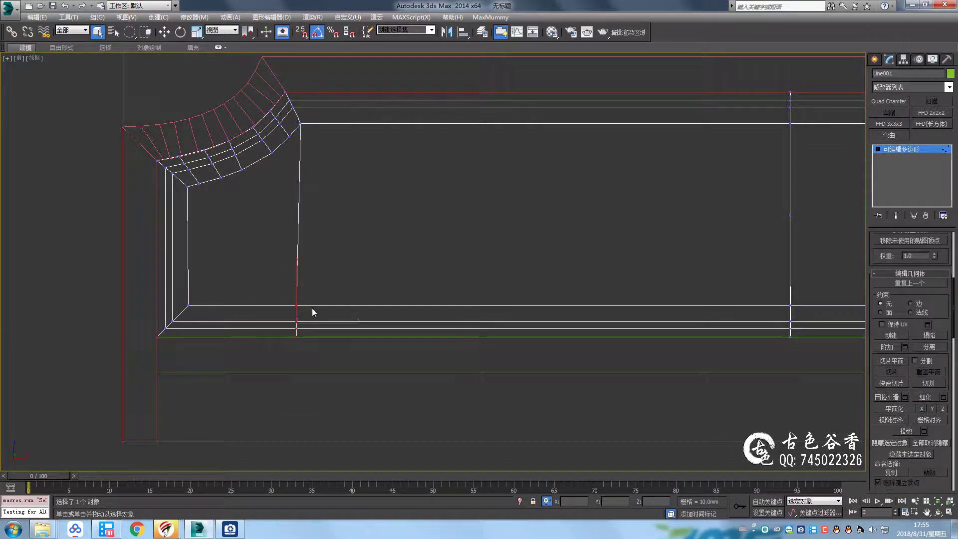
{"action": "key", "text": "w"}
{"action": "key", "text": "s"}
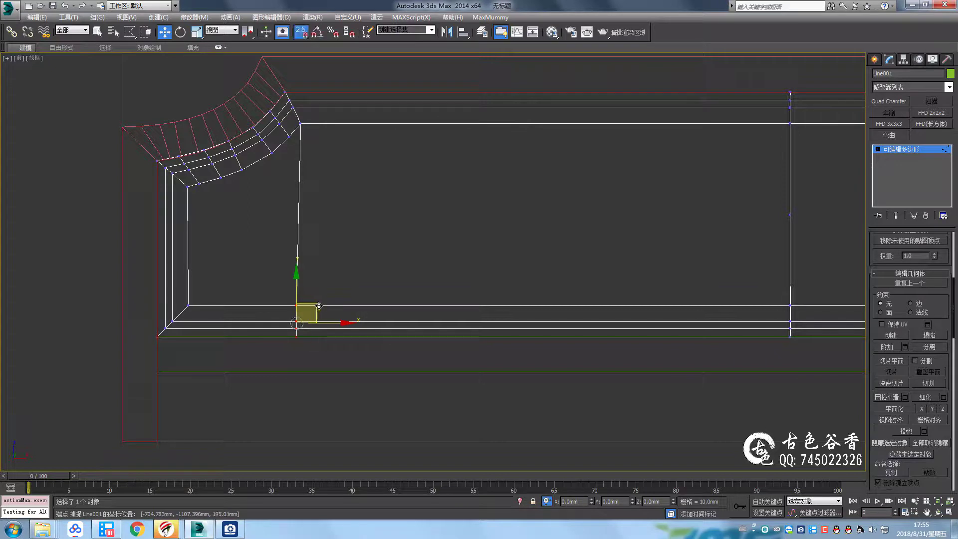
{"action": "key", "text": "s"}
{"action": "scroll", "coordinate": [574, 240], "scroll_direction": "down", "scroll_amount": 3}
{"action": "scroll", "coordinate": [442, 207], "scroll_direction": "down", "scroll_amount": 1}
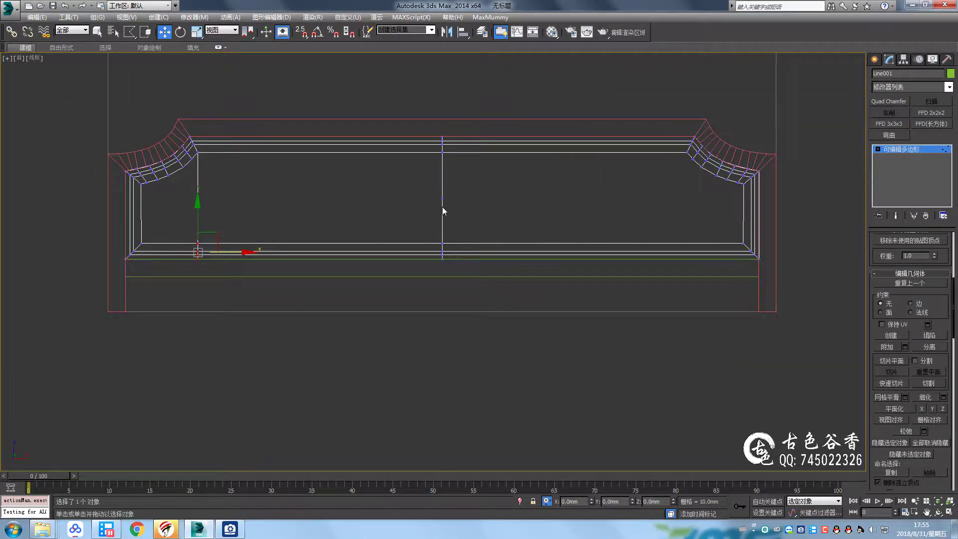
{"action": "scroll", "coordinate": [442, 207], "scroll_direction": "up", "scroll_amount": 2}
{"action": "key", "text": "q"}
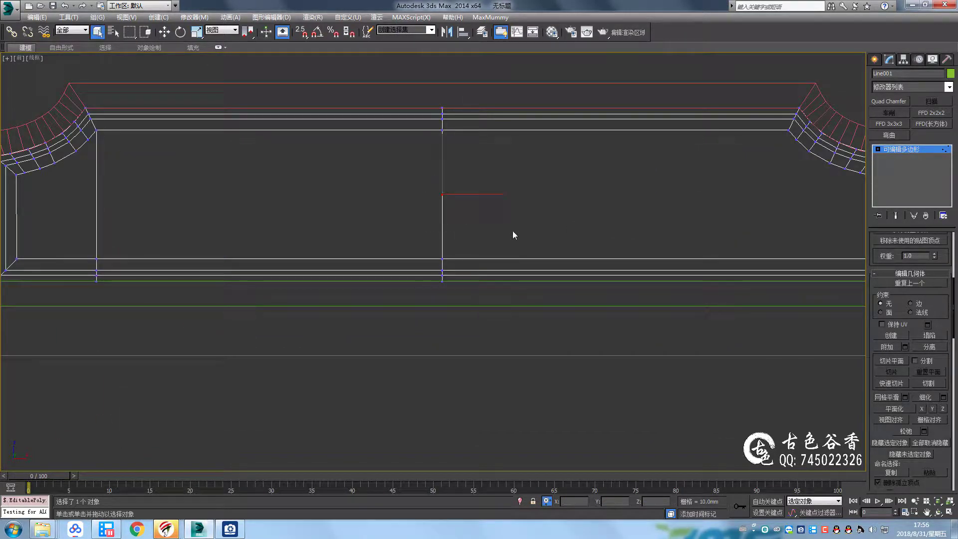
Select the centre-line vertices, then enlarge the shaded perspective view
{"action": "left_click", "coordinate": [478, 193]}
{"action": "left_click_drag", "start_coordinate": [938, 309], "coordinate": [938, 478]}
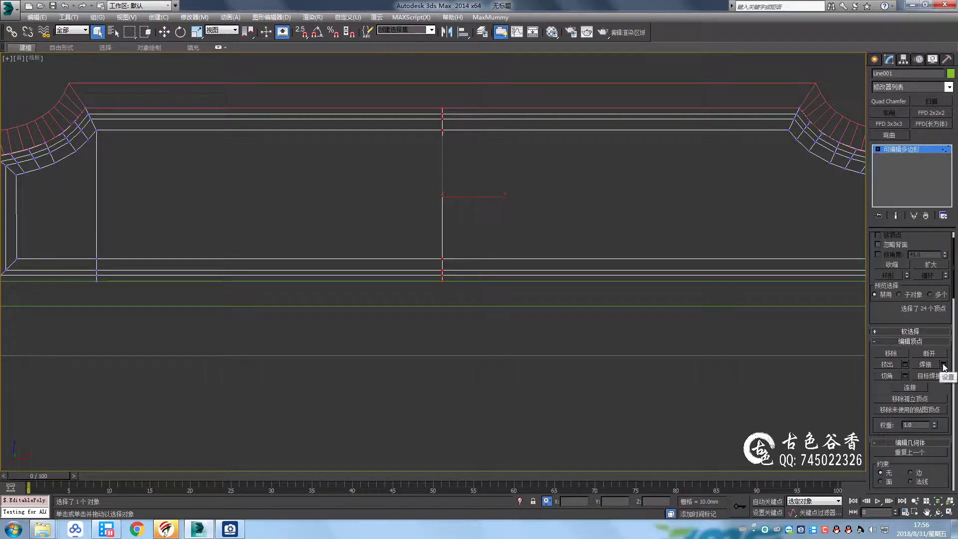
{"action": "left_click", "coordinate": [474, 229]}
{"action": "key", "text": "alt+w"}
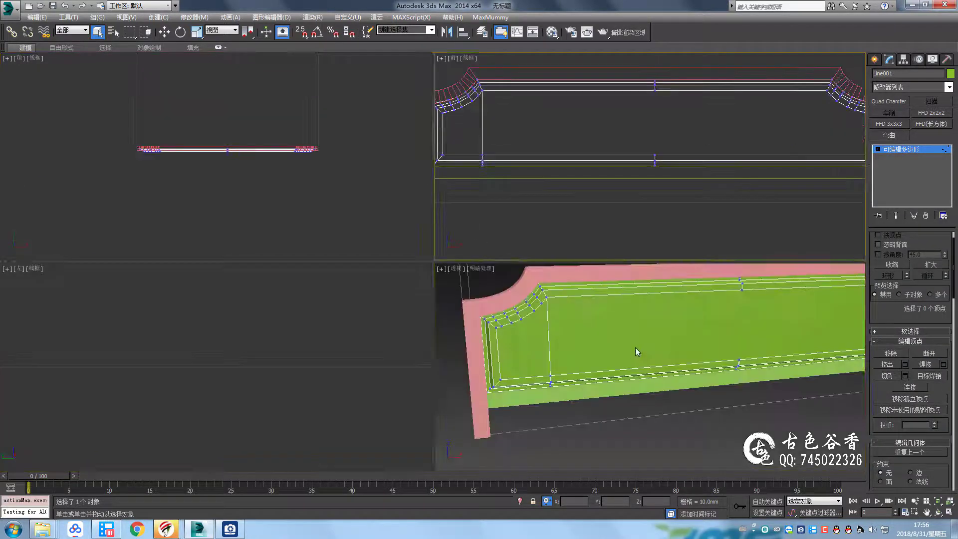
{"action": "right_click", "coordinate": [636, 347]}
{"action": "key", "text": "alt+w"}
{"action": "scroll", "coordinate": [576, 249], "scroll_direction": "down", "scroll_amount": 1}
{"action": "scroll", "coordinate": [589, 229], "scroll_direction": "up", "scroll_amount": 3}
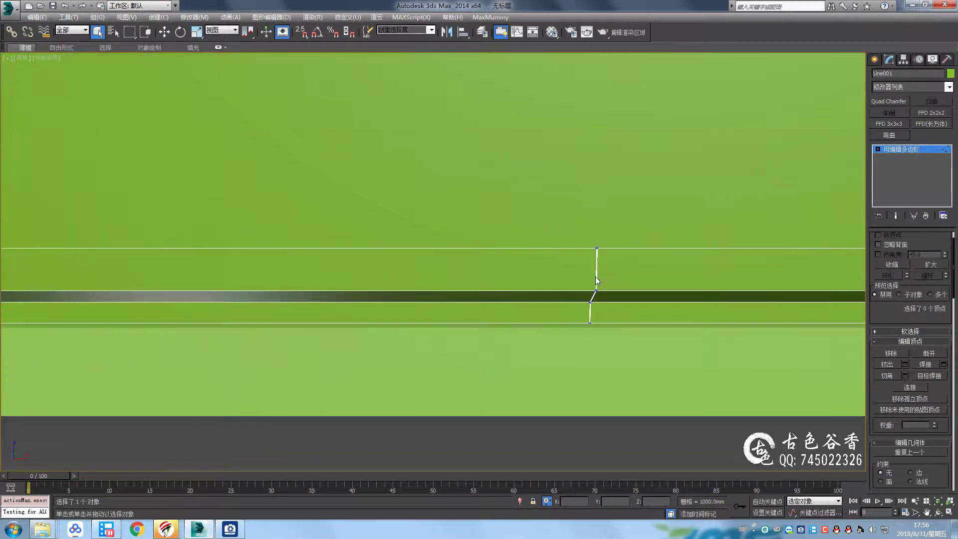
{"action": "scroll", "coordinate": [594, 235], "scroll_direction": "up", "scroll_amount": 2}
Select and inspect the vertical edge along the panel's centre seam
{"action": "key", "text": "2"}
{"action": "left_click", "coordinate": [595, 237]}
{"action": "scroll", "coordinate": [503, 271], "scroll_direction": "up", "scroll_amount": 3}
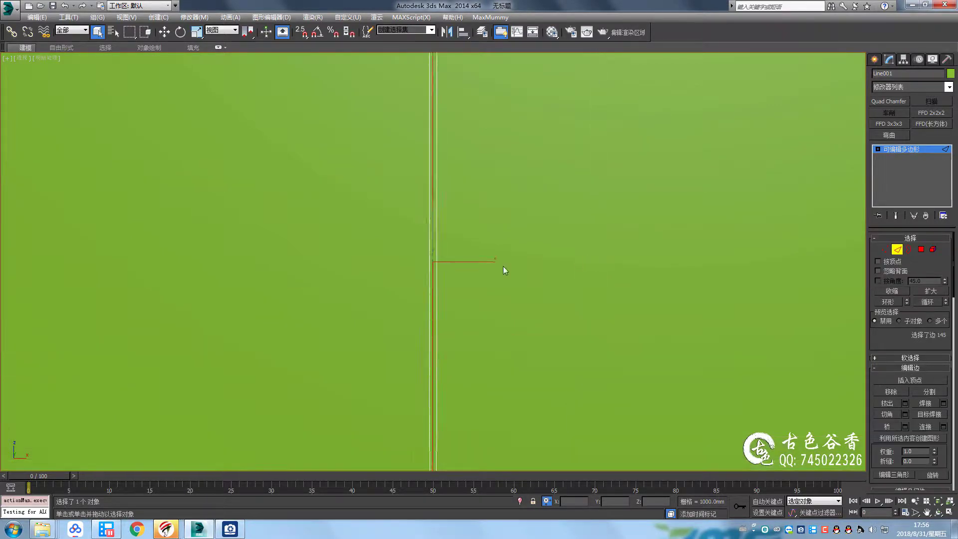
{"action": "left_click", "coordinate": [434, 270]}
{"action": "scroll", "coordinate": [434, 271], "scroll_direction": "down", "scroll_amount": 8}
{"action": "scroll", "coordinate": [439, 219], "scroll_direction": "up", "scroll_amount": 2}
Select the three inner panel polygons and push them slightly back
{"action": "key", "text": "4"}
{"action": "left_click", "coordinate": [443, 247]}
{"action": "key", "text": "w"}
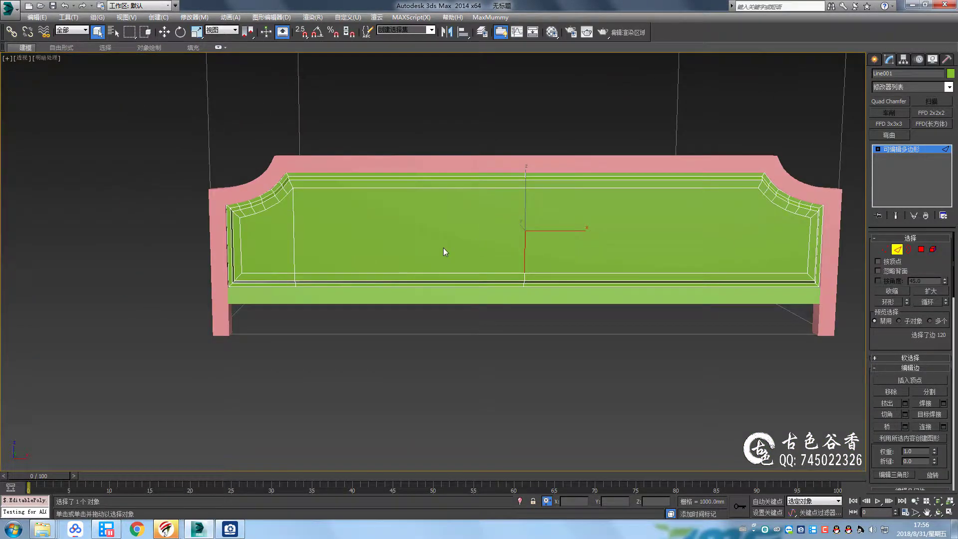
{"action": "mouse_move", "coordinate": [443, 247]}
{"action": "middle_mouse_down", "text": "alt"}
{"action": "mouse_move", "coordinate": [376, 214]}
{"action": "mouse_move", "coordinate": [434, 221]}
{"action": "middle_mouse_up", "text": "alt"}
{"action": "scroll", "coordinate": [521, 216], "scroll_direction": "up", "scroll_amount": 3}
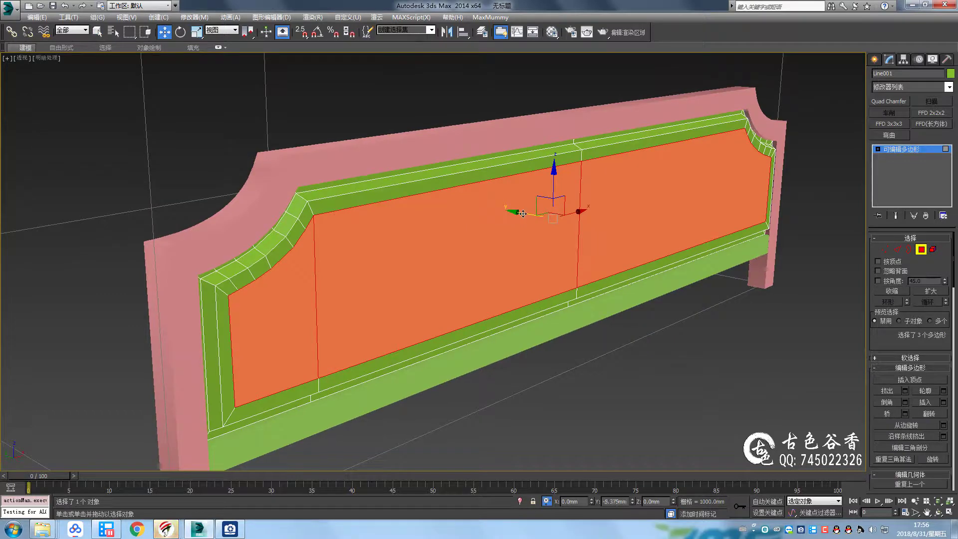
{"action": "left_click_drag", "start_coordinate": [521, 217], "coordinate": [528, 214]}
{"action": "mouse_move", "coordinate": [528, 214]}
{"action": "middle_mouse_down", "text": "alt"}
{"action": "mouse_move", "coordinate": [402, 244]}
{"action": "mouse_move", "coordinate": [201, 442]}
{"action": "middle_mouse_up", "text": "alt"}
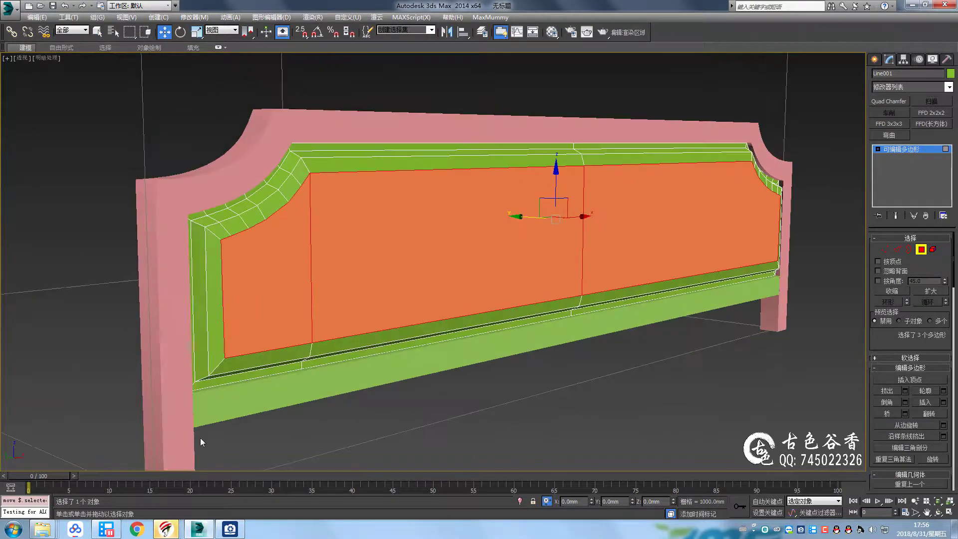
Mirror the frame with a collapsed Symmetry modifier in Front view and select the vertical edges
{"action": "left_click", "coordinate": [230, 529]}
{"action": "key", "text": "alt+w"}
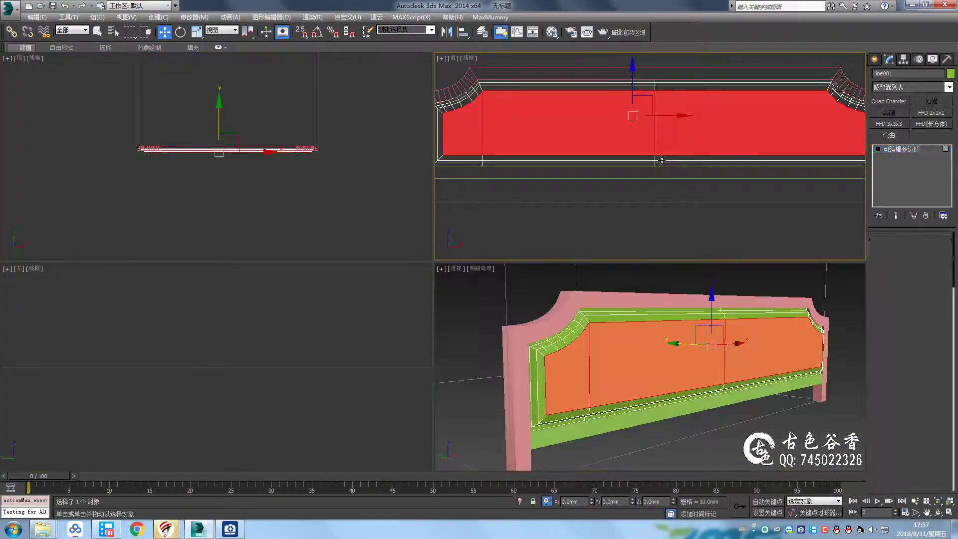
{"action": "key", "text": "alt+w"}
{"action": "key", "text": "F3"}
{"action": "key", "text": "2"}
{"action": "key", "text": "alt+s"}
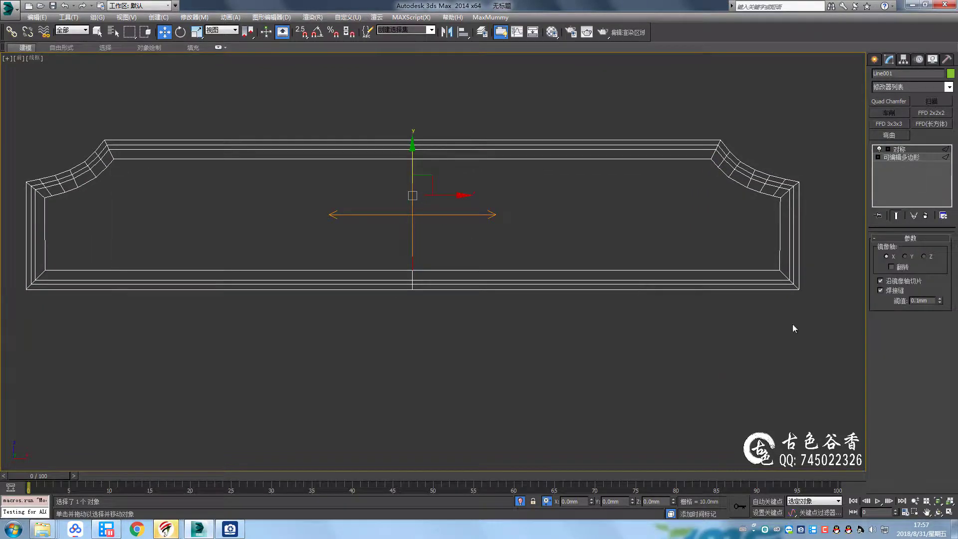
{"action": "left_click_drag", "start_coordinate": [838, 209], "coordinate": [15, 207]}
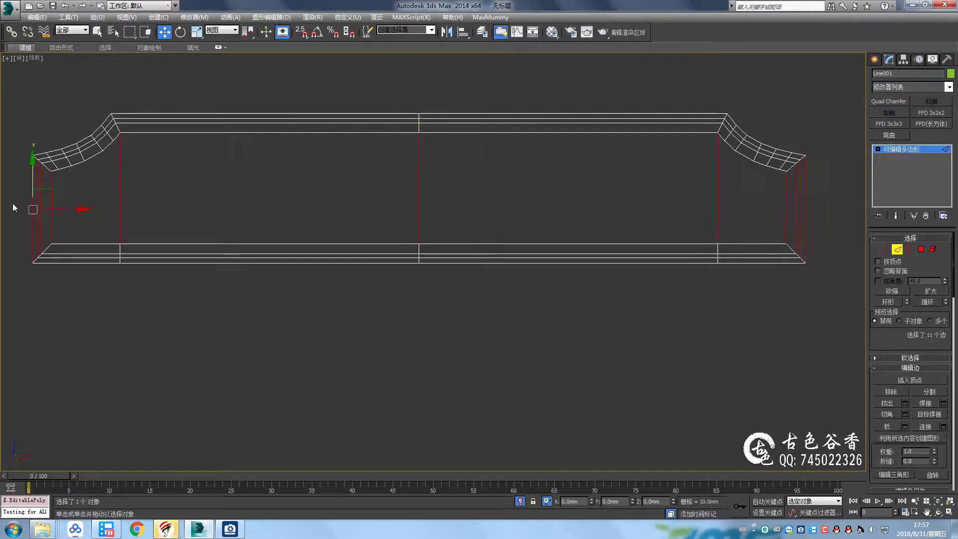
{"action": "scroll", "coordinate": [910, 349], "scroll_direction": "down", "scroll_amount": 5}
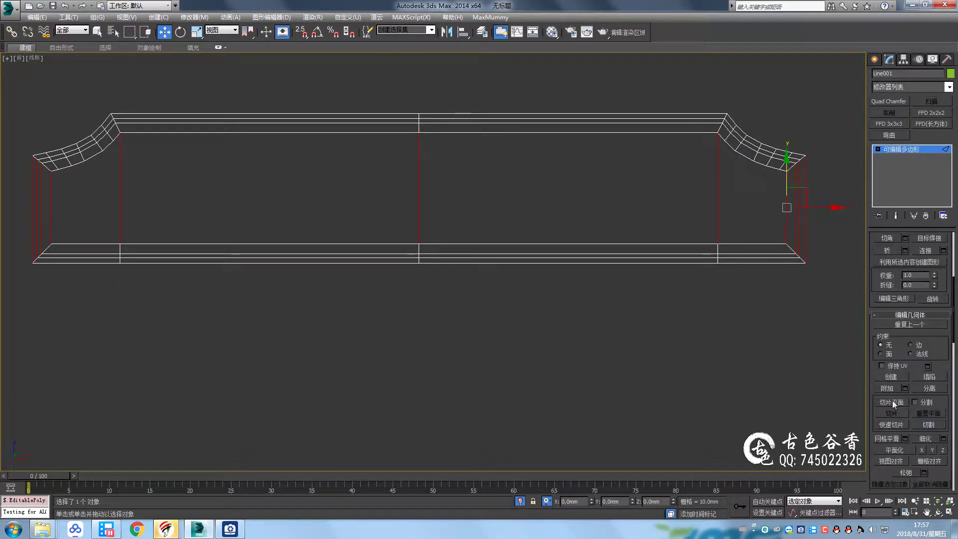
Slice the frame horizontally with a slice plane rotated 90°
{"action": "left_click", "coordinate": [892, 402]}
{"action": "key", "text": "e"}
{"action": "key", "text": "a"}
{"action": "scroll", "coordinate": [456, 207], "scroll_direction": "down", "scroll_amount": 2}
{"action": "left_click_drag", "start_coordinate": [433, 172], "coordinate": [433, 196]}
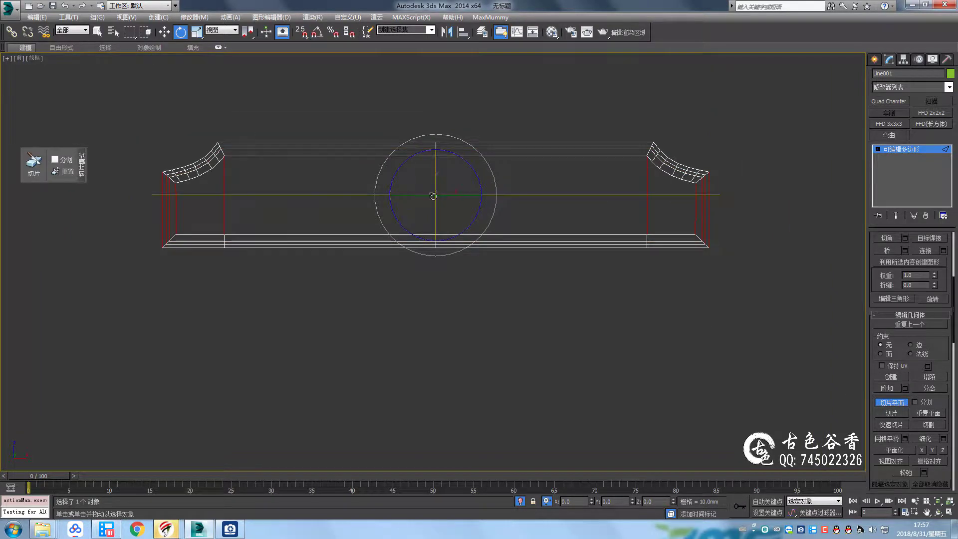
{"action": "left_click", "coordinate": [891, 413]}
{"action": "right_click", "coordinate": [342, 179]}
{"action": "scroll", "coordinate": [481, 245], "scroll_direction": "up", "scroll_amount": 2}
{"action": "scroll", "coordinate": [662, 245], "scroll_direction": "up", "scroll_amount": 4}
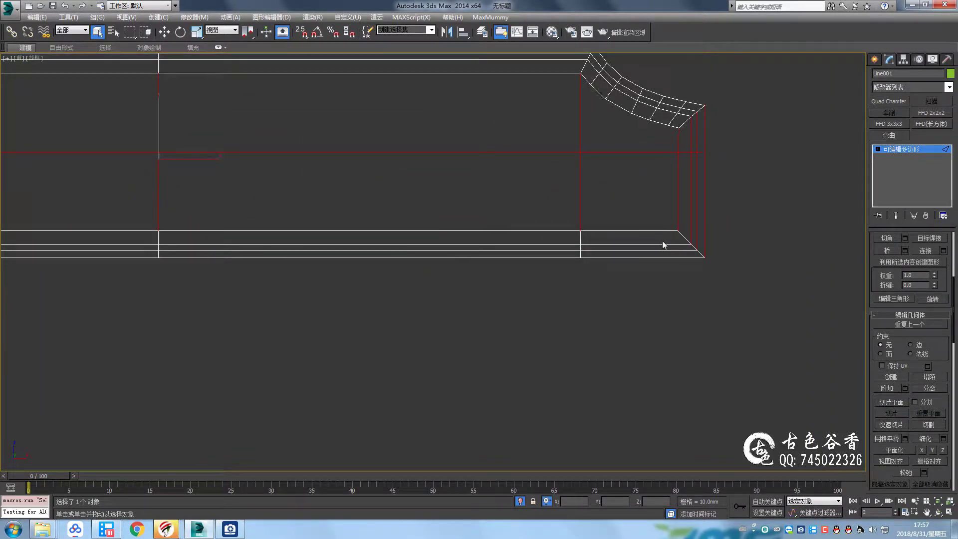
Chamfer the right end's inner lower corner edge by 13.264 mm with 2 segments
{"action": "left_click", "coordinate": [644, 305]}
{"action": "scroll", "coordinate": [636, 213], "scroll_direction": "up", "scroll_amount": 2}
{"action": "middle_click_drag", "start_coordinate": [685, 251], "coordinate": [582, 259]}
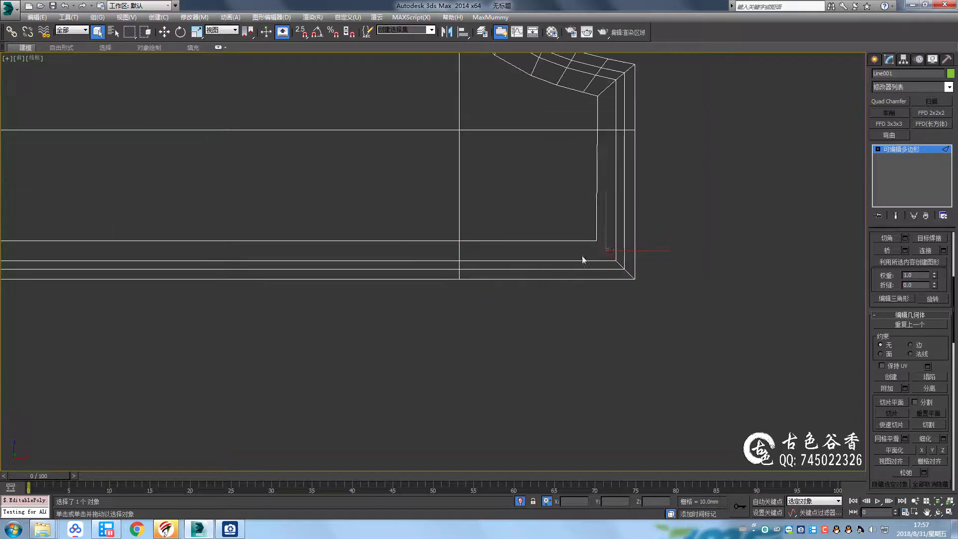
{"action": "left_click", "coordinate": [600, 224]}
{"action": "right_click", "coordinate": [600, 224]}
{"action": "left_click", "coordinate": [439, 249]}
{"action": "left_click_drag", "start_coordinate": [439, 267], "coordinate": [441, 282]}
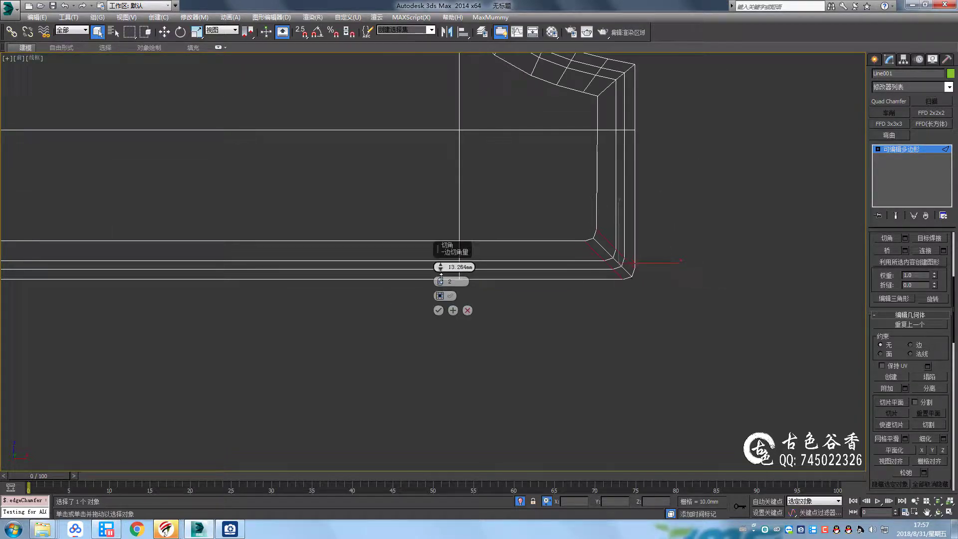
{"action": "left_click", "coordinate": [439, 310]}
Extrude the chamfered corner edge about 10 mm wide
{"action": "middle_click_drag", "start_coordinate": [617, 228], "coordinate": [593, 235]}
{"action": "right_click", "coordinate": [593, 235]}
{"action": "left_click", "coordinate": [439, 246]}
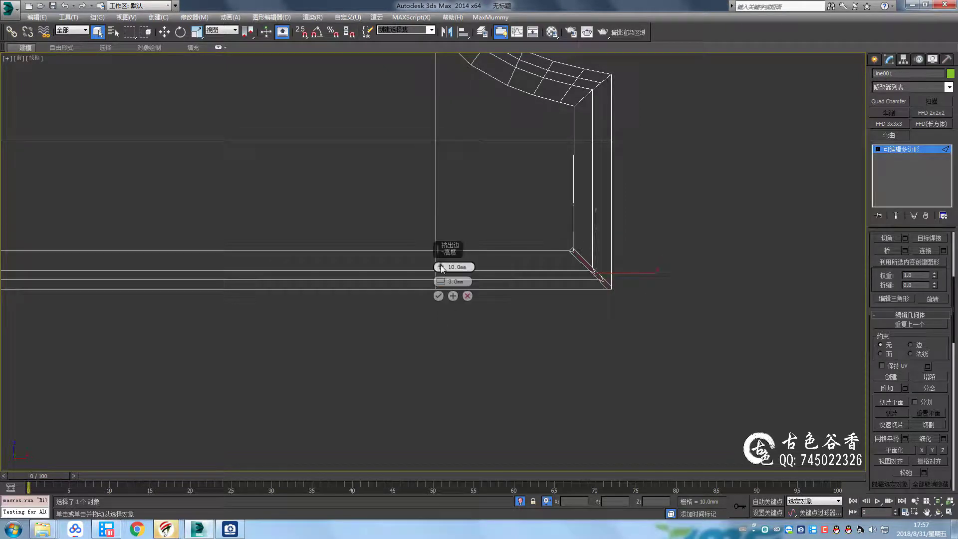
{"action": "left_click_drag", "start_coordinate": [440, 282], "coordinate": [439, 266]}
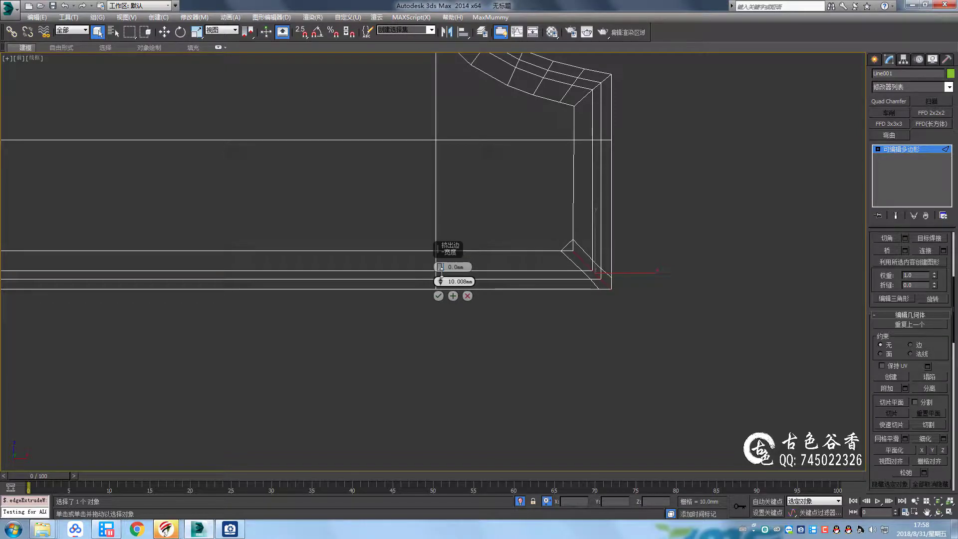
{"action": "left_click", "coordinate": [438, 296]}
{"action": "scroll", "coordinate": [566, 252], "scroll_direction": "up", "scroll_amount": 3}
{"action": "key", "text": "1"}
{"action": "left_click_drag", "start_coordinate": [534, 210], "coordinate": [584, 278]}
Snap the corner vertex onto the frame line
{"action": "key", "text": "w"}
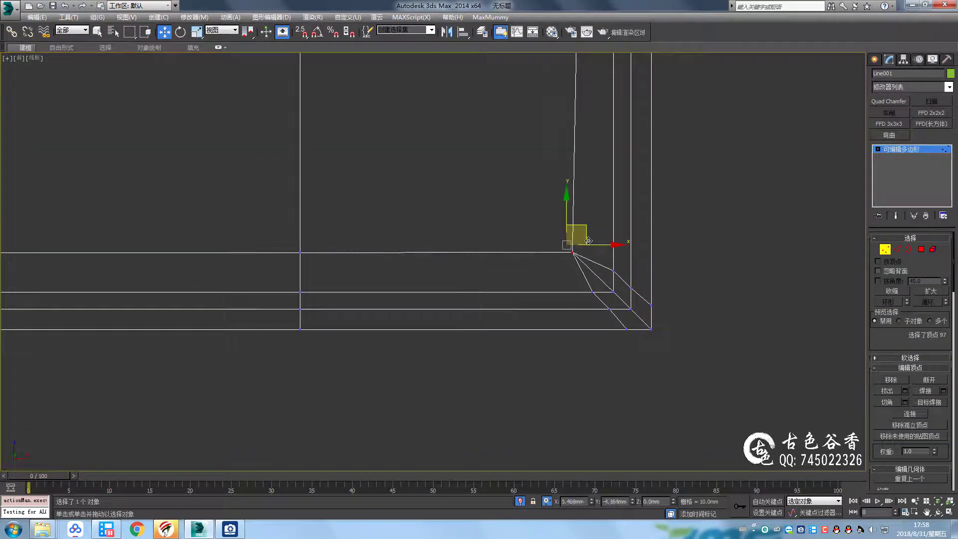
{"action": "key", "text": "s"}
{"action": "left_click_drag", "start_coordinate": [589, 241], "coordinate": [578, 252]}
{"action": "scroll", "coordinate": [578, 253], "scroll_direction": "down", "scroll_amount": 2}
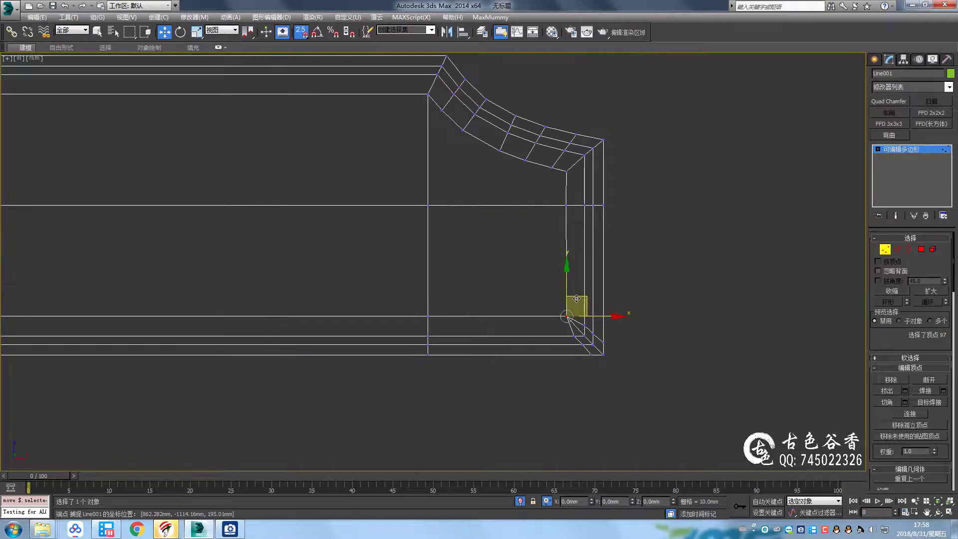
{"action": "key", "text": "s"}
{"action": "scroll", "coordinate": [558, 257], "scroll_direction": "up", "scroll_amount": 2}
{"action": "key", "text": "q"}
Check the mesh with a NURMS smoothing preview in perspective, then turn it off
{"action": "key", "text": "2"}
{"action": "key", "text": "p"}
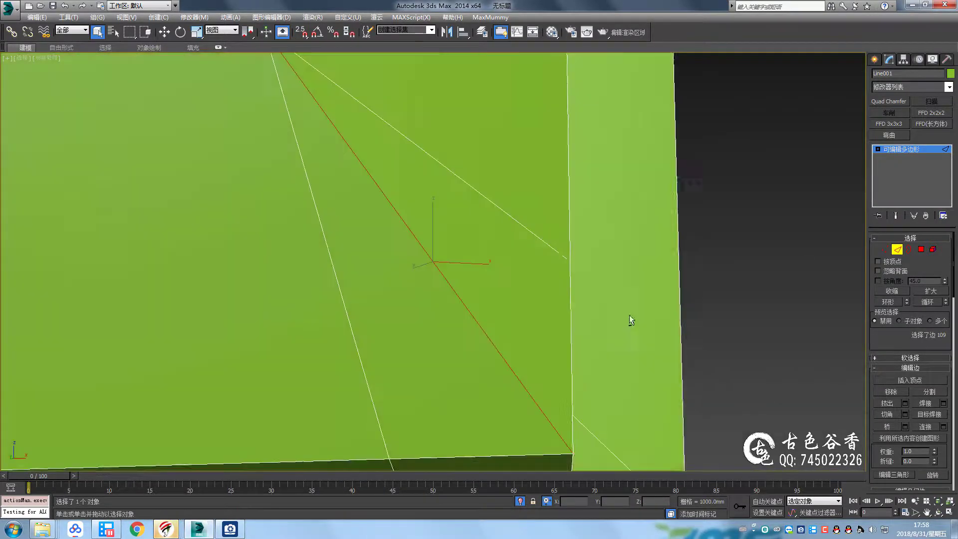
{"action": "scroll", "coordinate": [630, 315], "scroll_direction": "down", "scroll_amount": 3}
{"action": "key", "text": "ctrl+BackSpace"}
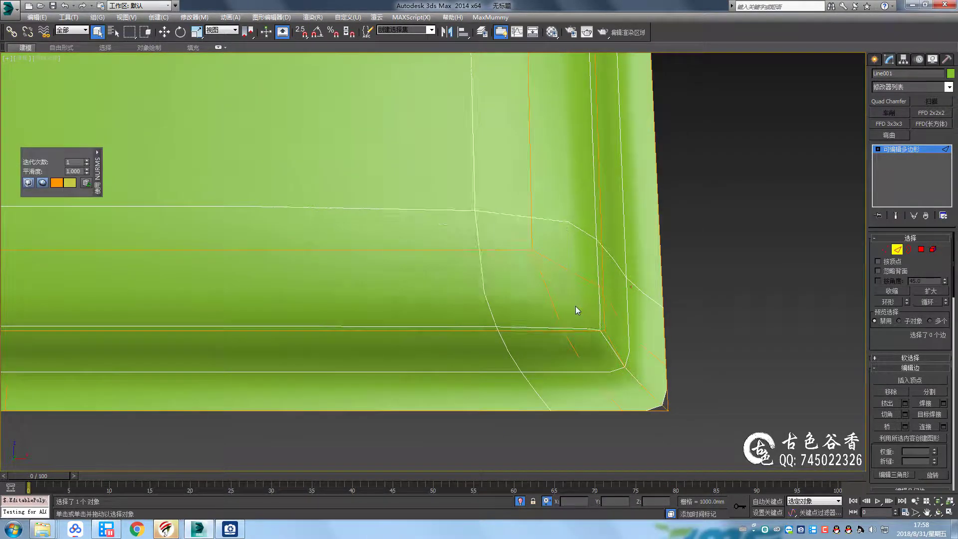
{"action": "key", "text": "ctrl+BackSpace"}
{"action": "key", "text": "ctrl+BackSpace"}
{"action": "scroll", "coordinate": [573, 274], "scroll_direction": "down", "scroll_amount": 2}
{"action": "key", "text": "ctrl+BackSpace"}
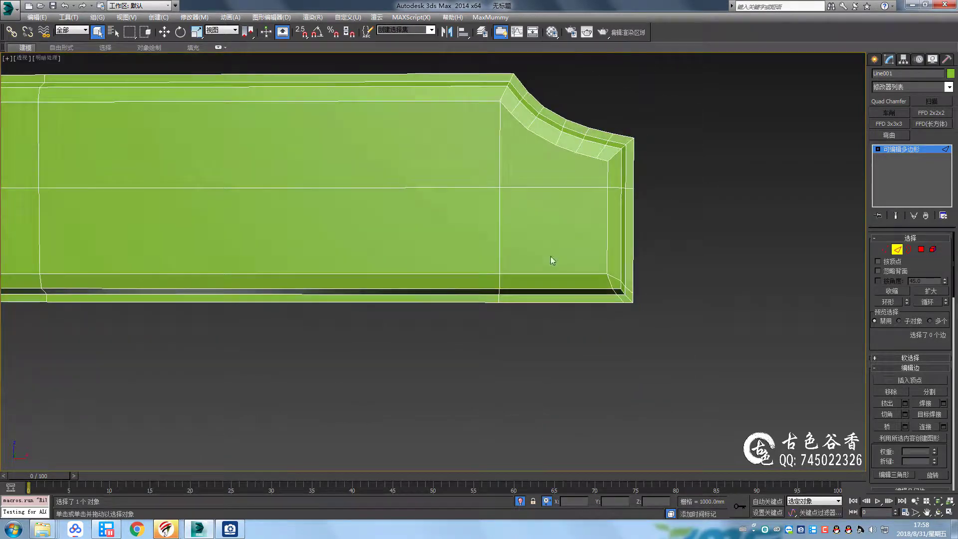
Connect the selected edges with three new edges in the front view
{"action": "key", "text": "alt+w"}
{"action": "right_click", "coordinate": [593, 244]}
{"action": "key", "text": "alt+w"}
{"action": "scroll", "coordinate": [923, 404], "scroll_direction": "down", "scroll_amount": 5}
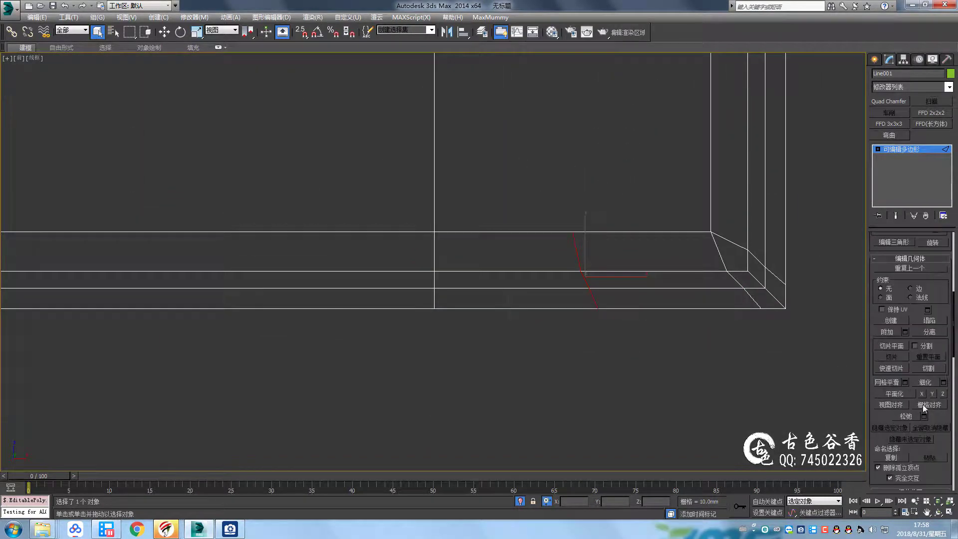
{"action": "key", "text": "w"}
{"action": "scroll", "coordinate": [594, 232], "scroll_direction": "down", "scroll_amount": 3}
{"action": "key", "text": "s"}
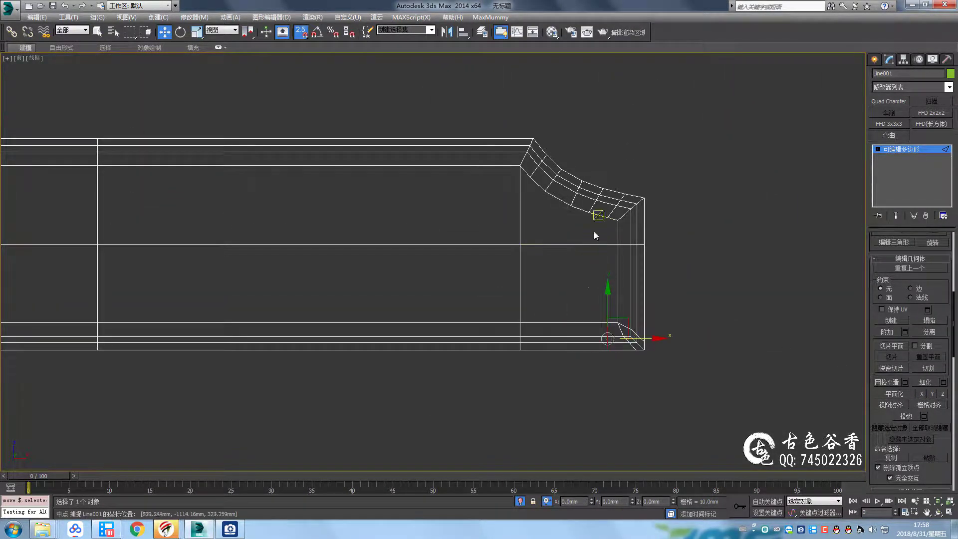
{"action": "key", "text": "ctrl+shift+e"}
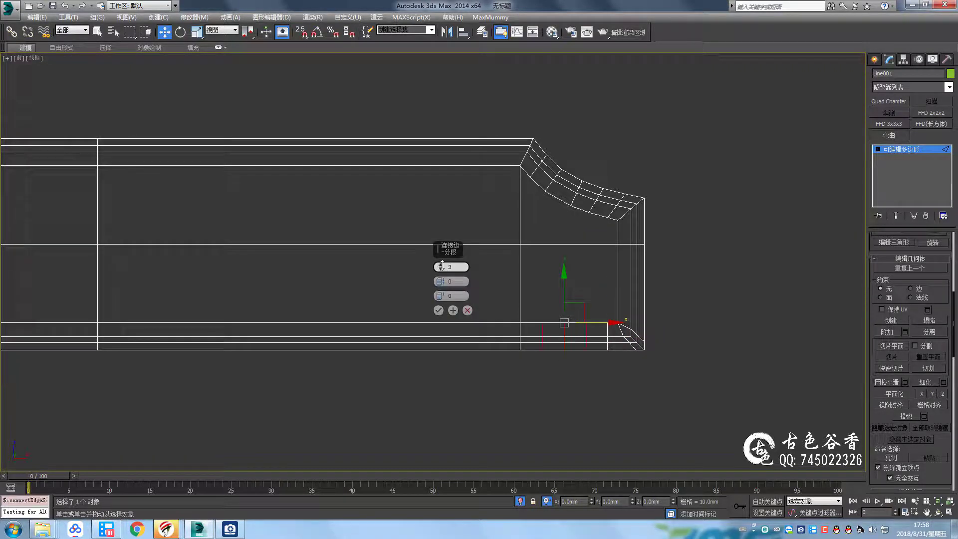
{"action": "left_click", "coordinate": [438, 310]}
{"action": "scroll", "coordinate": [603, 274], "scroll_direction": "up", "scroll_amount": 2}
Select top and bottom vertex pairs beside the corner to carry edge lines upward
{"action": "key", "text": "1"}
{"action": "key", "text": "q"}
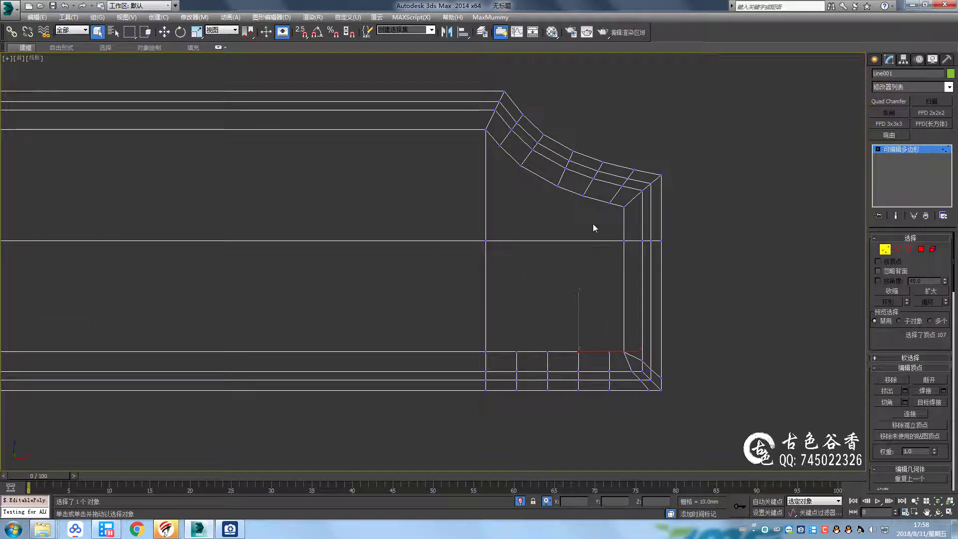
{"action": "key", "text": "p"}
{"action": "left_click", "coordinate": [596, 274]}
{"action": "left_click", "coordinate": [596, 158], "text": "ctrl"}
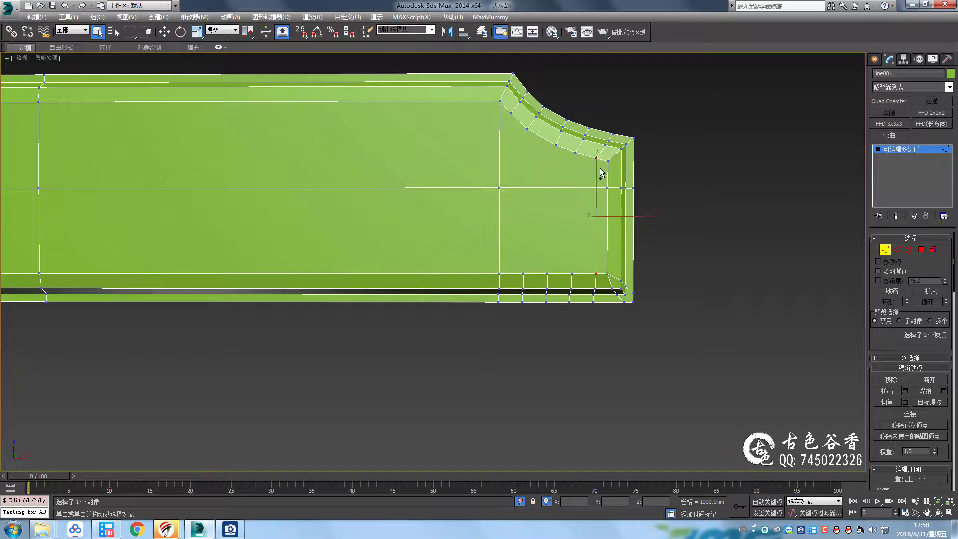
{"action": "left_click", "coordinate": [572, 273]}
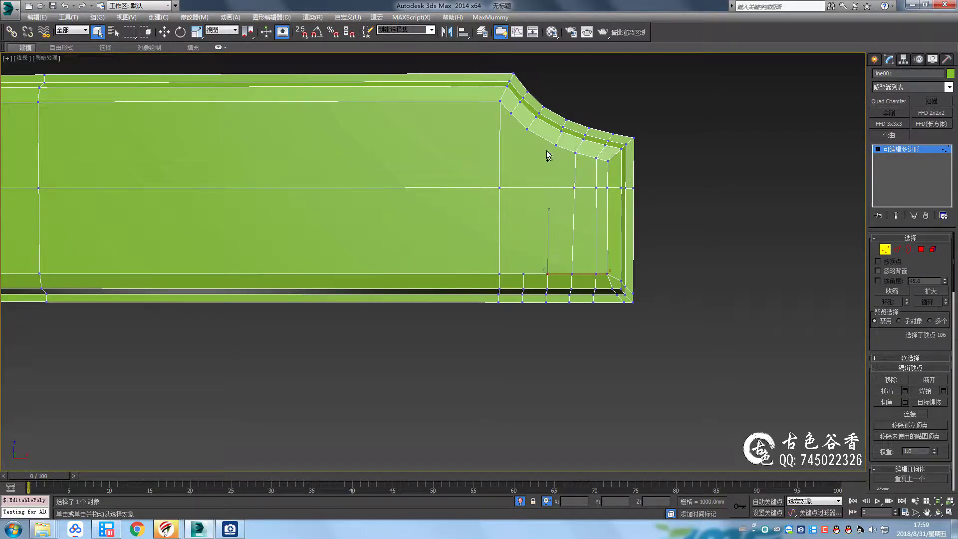
{"action": "left_click", "coordinate": [527, 129]}
{"action": "left_click", "coordinate": [523, 274], "text": "ctrl"}
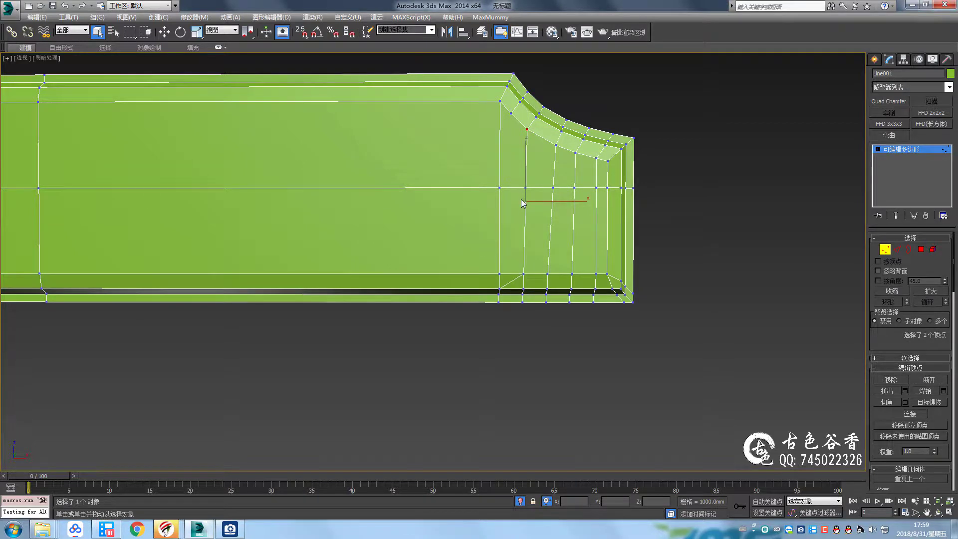
{"action": "mouse_move", "coordinate": [523, 201]}
{"action": "middle_mouse_down", "text": "alt"}
{"action": "mouse_move", "coordinate": [593, 265]}
{"action": "mouse_move", "coordinate": [603, 199]}
{"action": "middle_mouse_up", "text": "alt"}
{"action": "key", "text": "2"}
{"action": "scroll", "coordinate": [507, 150], "scroll_direction": "up", "scroll_amount": 3}
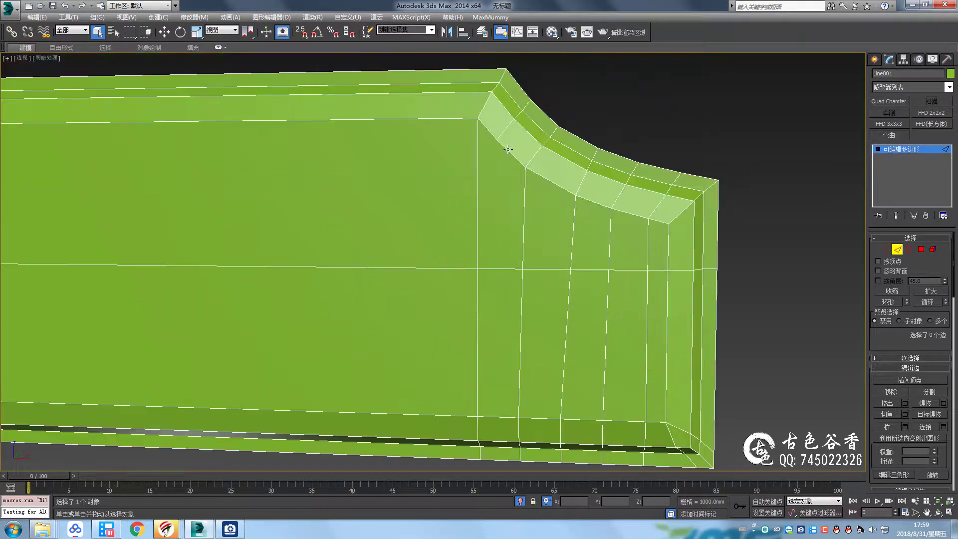
{"action": "key", "text": "1"}
Inset the front panel faces by 25 mm to form a border
{"action": "scroll", "coordinate": [489, 275], "scroll_direction": "down", "scroll_amount": 3}
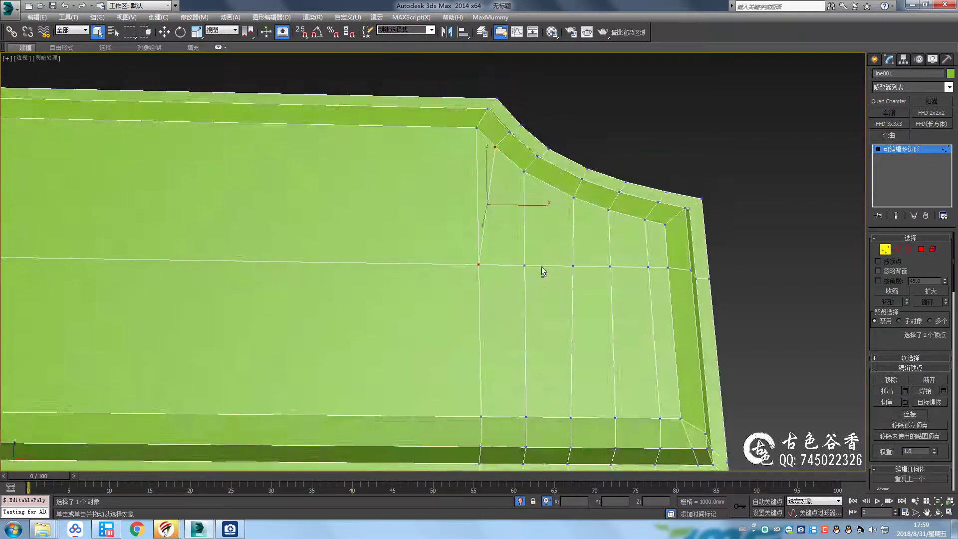
{"action": "mouse_move", "coordinate": [541, 271]}
{"action": "middle_mouse_down", "text": "alt"}
{"action": "mouse_move", "coordinate": [524, 265]}
{"action": "mouse_move", "coordinate": [590, 250]}
{"action": "middle_mouse_up", "text": "alt"}
{"action": "key", "text": "4"}
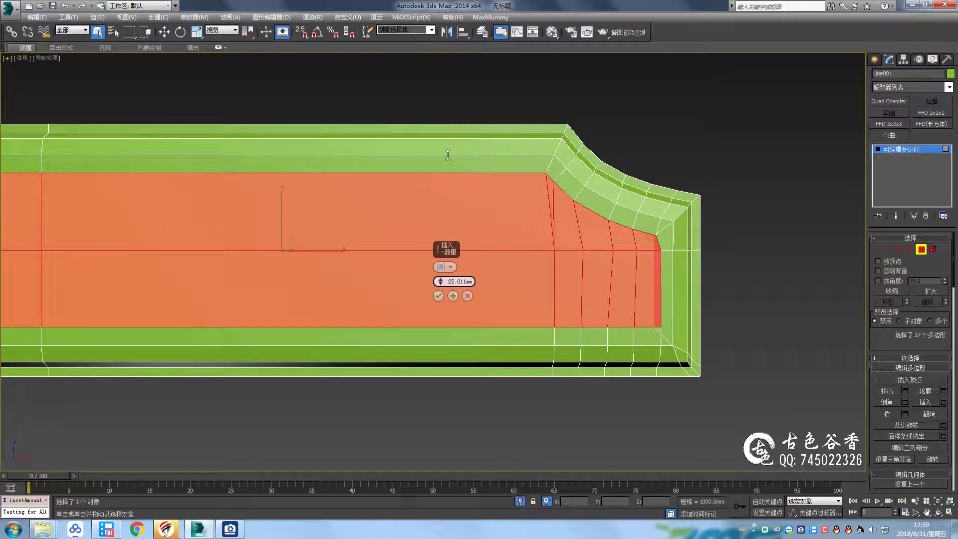
{"action": "left_click", "coordinate": [439, 296]}
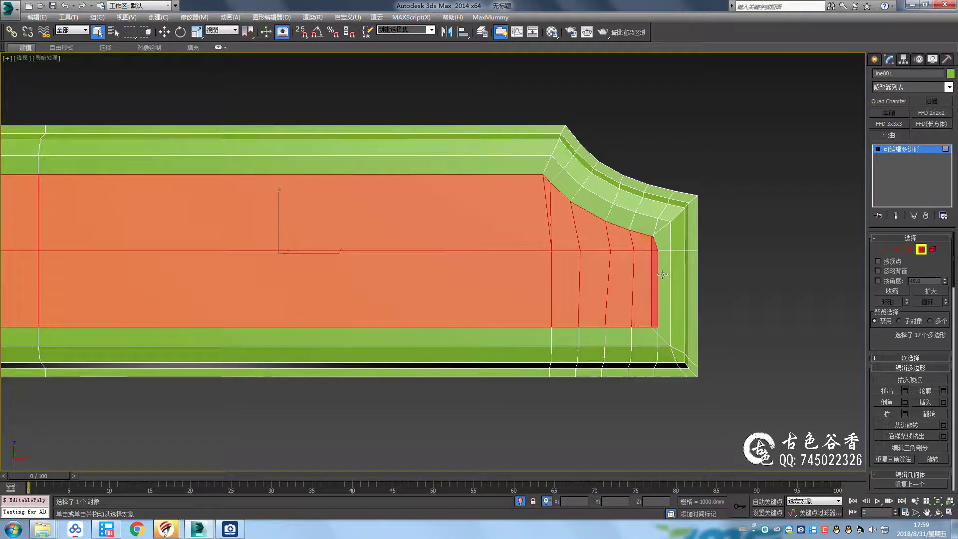
{"action": "key", "text": "2"}
{"action": "scroll", "coordinate": [653, 261], "scroll_direction": "up", "scroll_amount": 5}
{"action": "left_click", "coordinate": [653, 260]}
Target-weld the stray vertices along the panel's bottom edge
{"action": "key", "text": "1"}
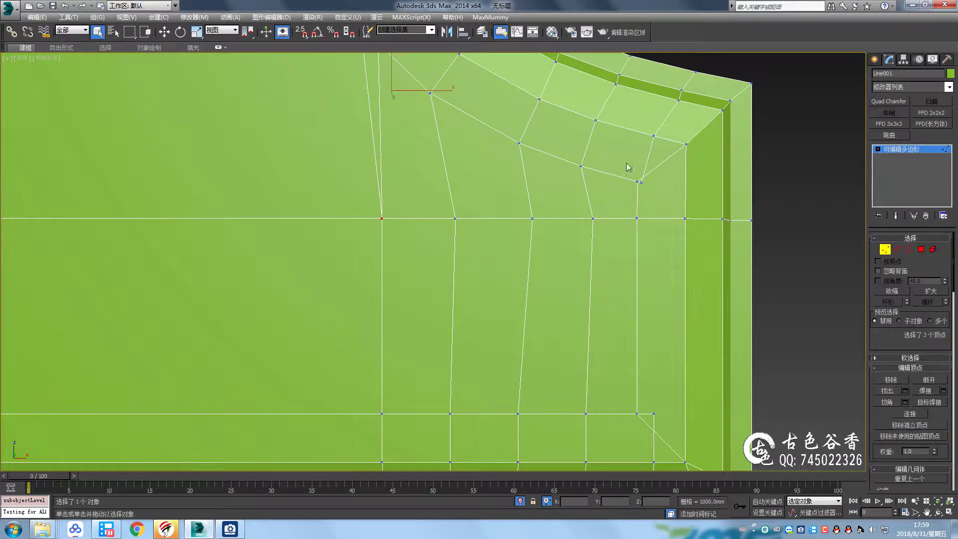
{"action": "middle_click_drag", "start_coordinate": [653, 415], "coordinate": [670, 305]}
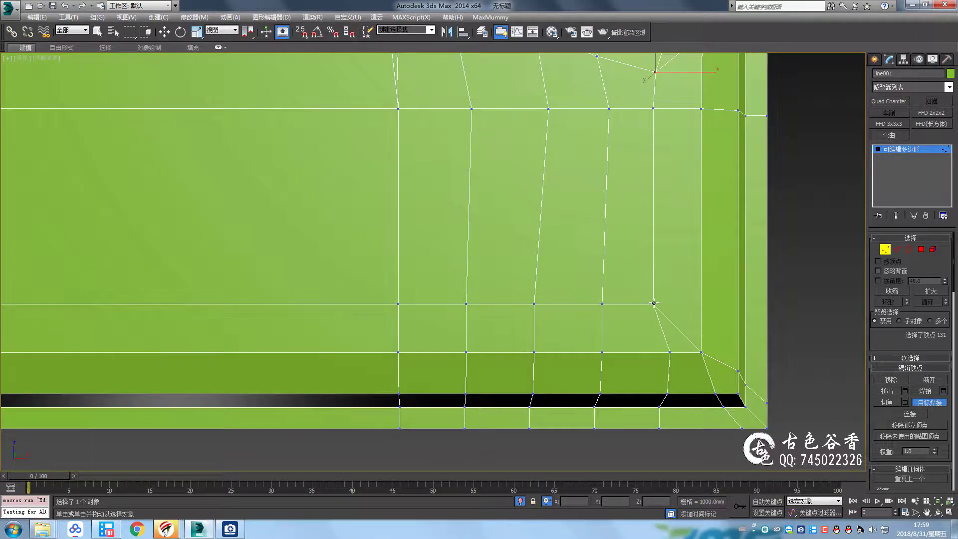
{"action": "right_click", "coordinate": [654, 302]}
{"action": "middle_click_drag", "start_coordinate": [650, 347], "coordinate": [642, 224]}
In the front view, snap the slanted corner vertices onto the vertical edge line
{"action": "key", "text": "alt+w"}
{"action": "key", "text": "alt+w"}
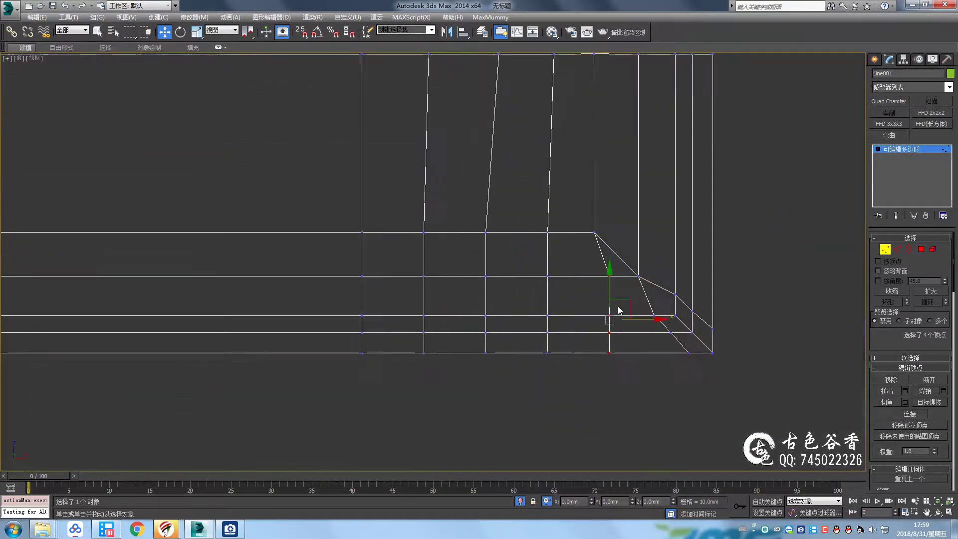
{"action": "scroll", "coordinate": [613, 253], "scroll_direction": "down", "scroll_amount": 3}
{"action": "key", "text": "a"}
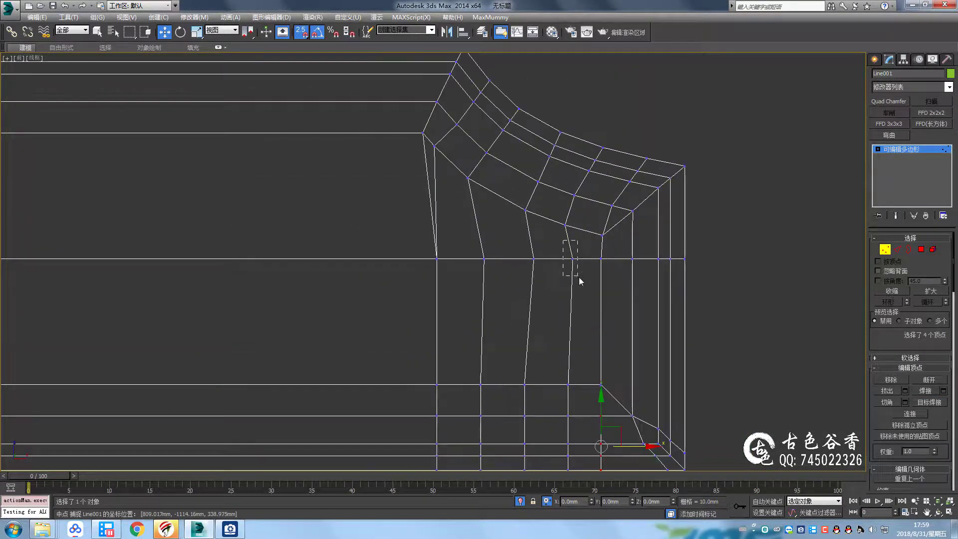
{"action": "left_click", "coordinate": [579, 244]}
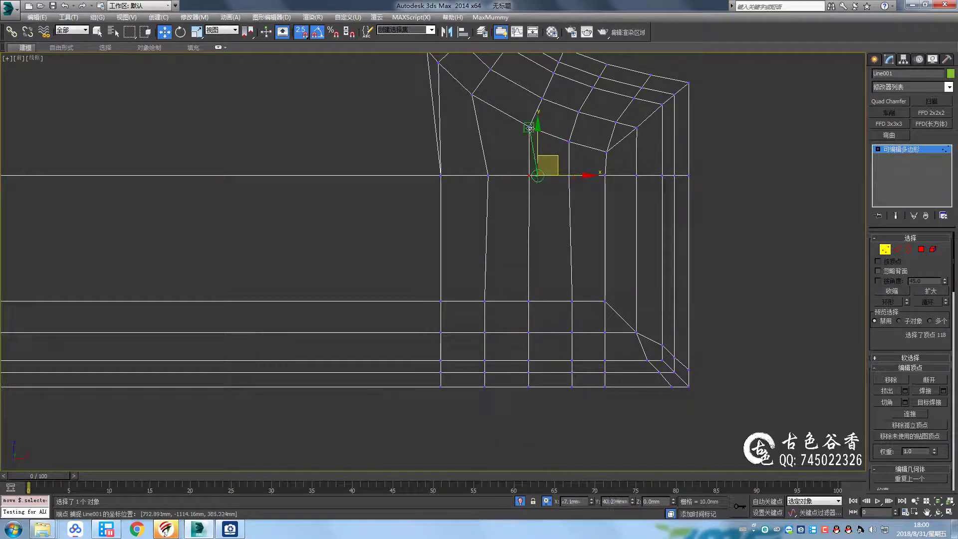
{"action": "left_click_drag", "start_coordinate": [507, 163], "coordinate": [489, 163]}
{"action": "middle_click_drag", "start_coordinate": [465, 254], "coordinate": [522, 251]}
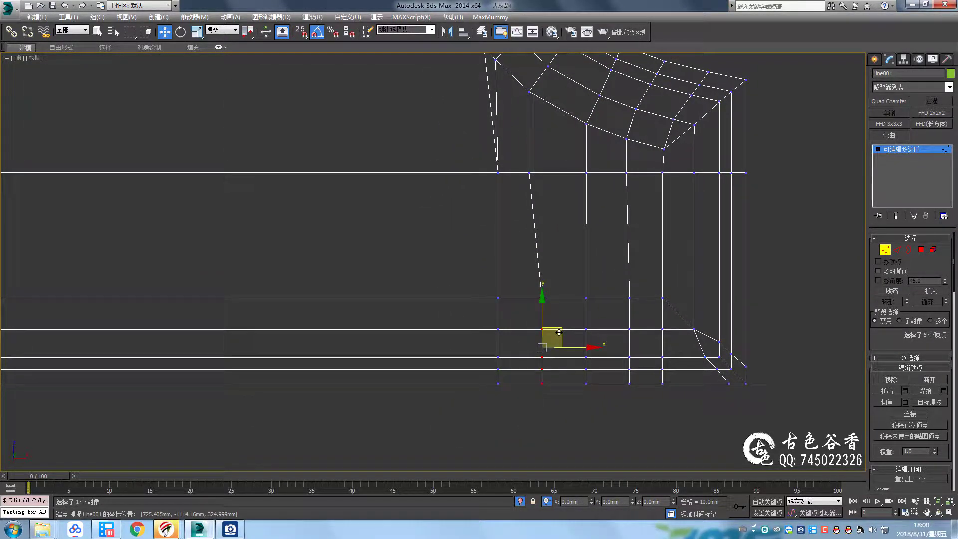
{"action": "left_click_drag", "start_coordinate": [559, 333], "coordinate": [496, 171]}
{"action": "mouse_move", "coordinate": [532, 311]}
{"action": "middle_mouse_down"}
{"action": "mouse_move", "coordinate": [566, 367]}
{"action": "mouse_move", "coordinate": [510, 310]}
{"action": "middle_mouse_up"}
Return to a full-screen perspective view with the smoothed mesh previewed
{"action": "key", "text": "s"}
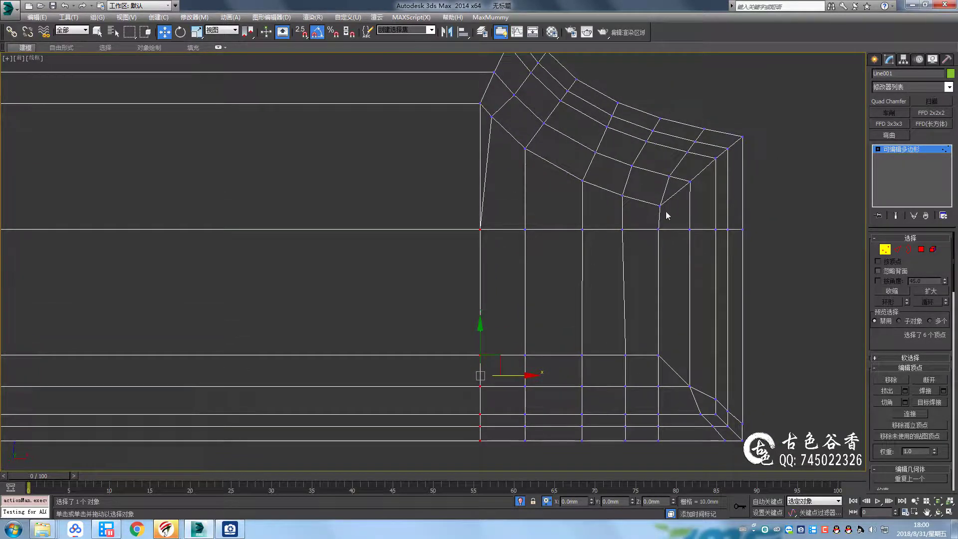
{"action": "key", "text": "alt+w"}
{"action": "right_click", "coordinate": [780, 402]}
{"action": "key", "text": "alt+w"}
{"action": "key", "text": "ctrl+q"}
{"action": "key", "text": "ctrl+q"}
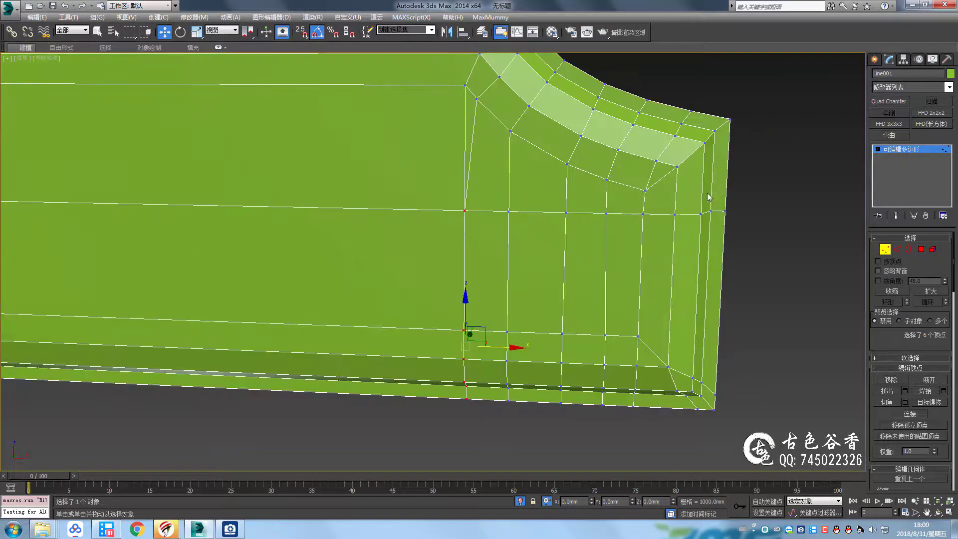
Chamfer the selected corner edges by 13.264 mm with 2 segments
{"action": "key", "text": "2"}
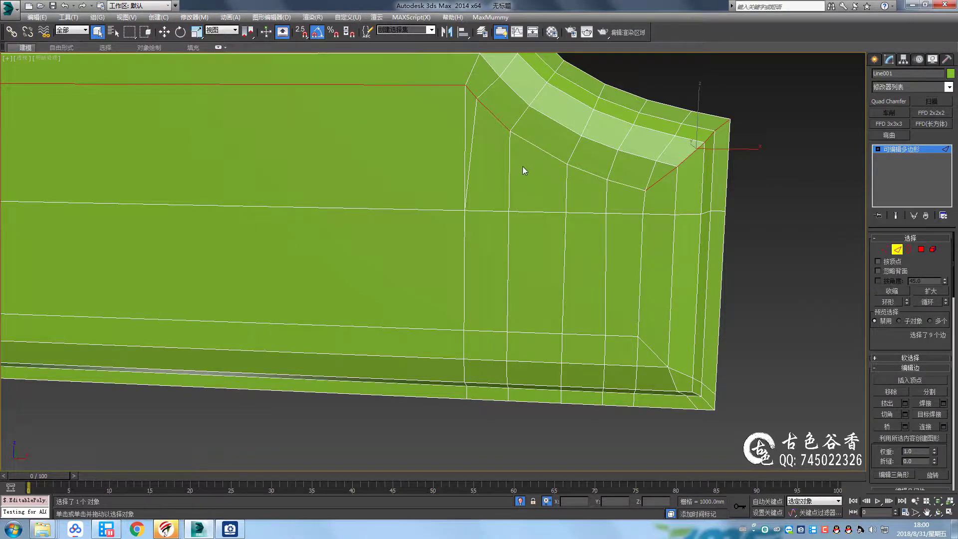
{"action": "scroll", "coordinate": [522, 167], "scroll_direction": "down", "scroll_amount": 5}
{"action": "scroll", "coordinate": [601, 224], "scroll_direction": "up", "scroll_amount": 5}
{"action": "scroll", "coordinate": [558, 212], "scroll_direction": "up", "scroll_amount": 3}
{"action": "key", "text": "ctrl+shift+c"}
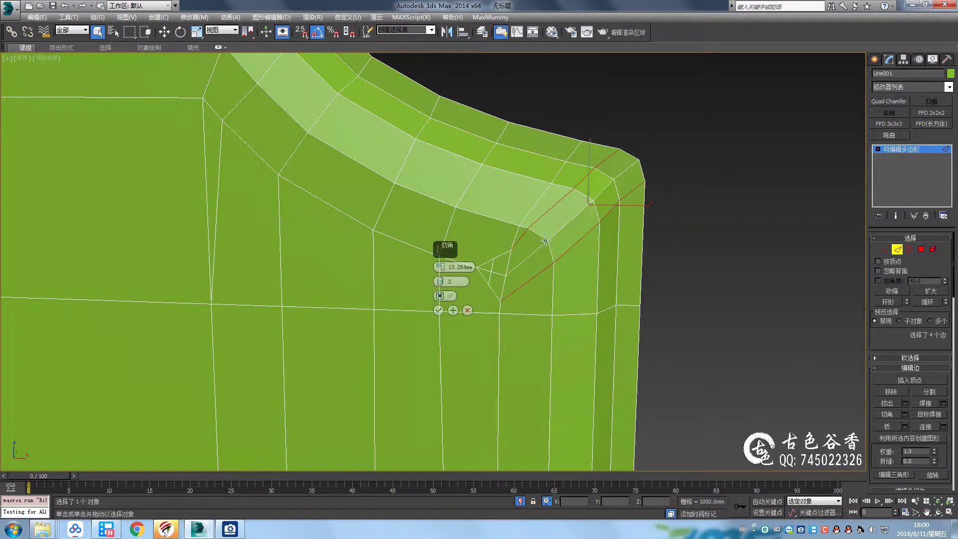
{"action": "left_click", "coordinate": [438, 310]}
Select the edges rising from the chamfered corner vertex to tidy its topology
{"action": "left_click", "coordinate": [491, 265]}
{"action": "key", "text": "1"}
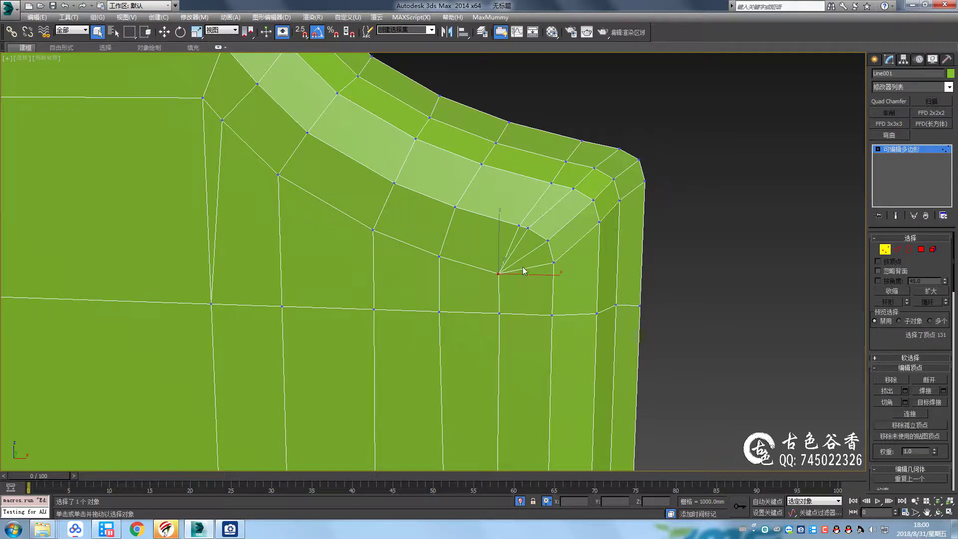
{"action": "middle_click_drag", "start_coordinate": [523, 267], "coordinate": [532, 207], "text": "alt"}
{"action": "key", "text": "2"}
{"action": "left_click", "coordinate": [532, 207]}
{"action": "scroll", "coordinate": [531, 208], "scroll_direction": "down", "scroll_amount": 5}
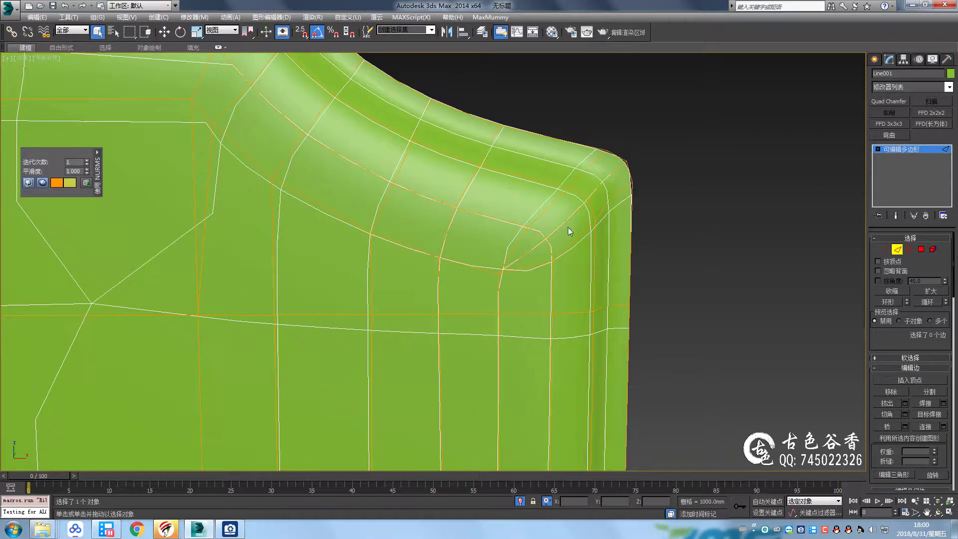
{"action": "middle_click_drag", "start_coordinate": [531, 207], "coordinate": [695, 200], "text": "alt"}
Check the rounded corner with the smoothing preview, then select the inset panel's edge loop
{"action": "key", "text": "ctrl+q"}
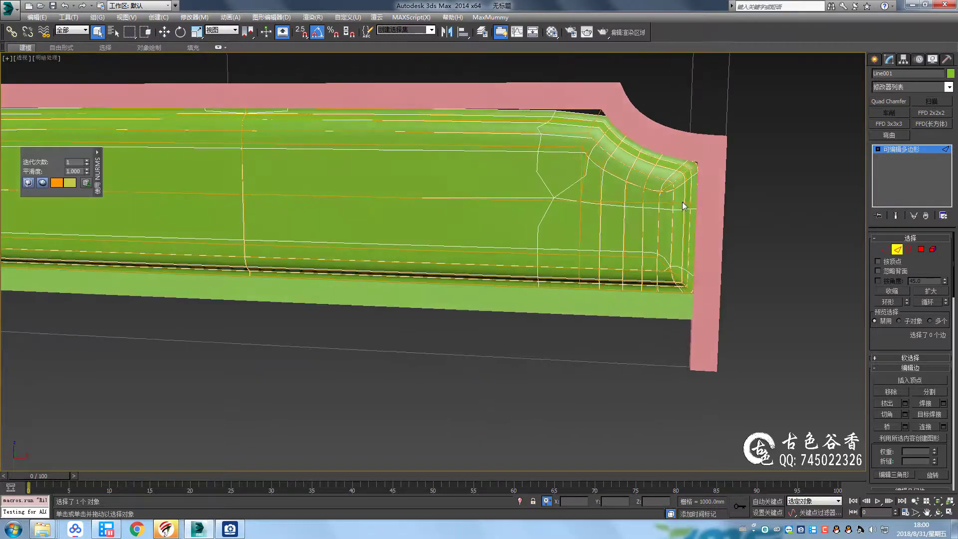
{"action": "scroll", "coordinate": [681, 202], "scroll_direction": "up", "scroll_amount": 1}
{"action": "scroll", "coordinate": [676, 209], "scroll_direction": "up", "scroll_amount": 2}
{"action": "scroll", "coordinate": [668, 221], "scroll_direction": "up", "scroll_amount": 2}
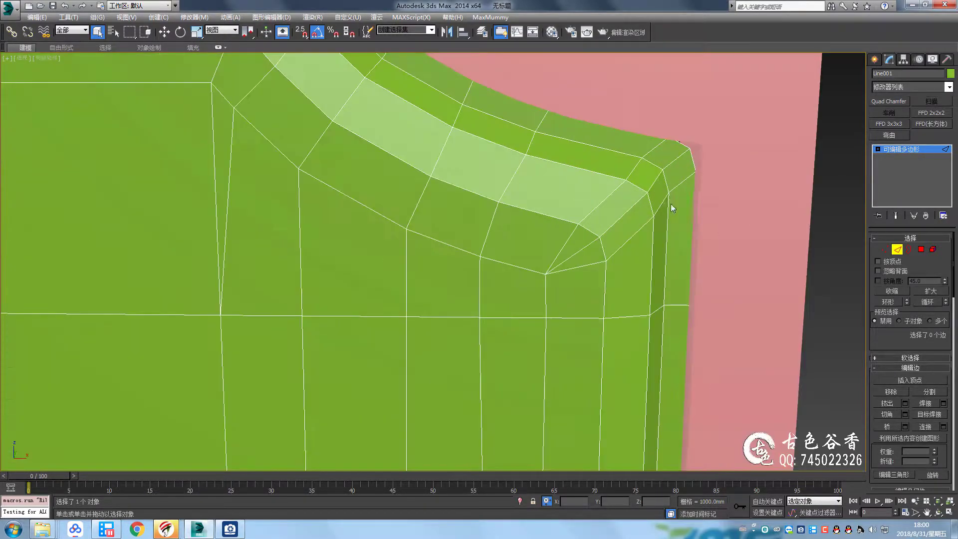
{"action": "key", "text": "ctrl+q"}
{"action": "scroll", "coordinate": [669, 208], "scroll_direction": "down", "scroll_amount": 3}
{"action": "double_click", "coordinate": [642, 288]}
{"action": "mouse_move", "coordinate": [642, 288]}
{"action": "middle_mouse_down", "text": "alt"}
{"action": "mouse_move", "coordinate": [634, 238]}
{"action": "mouse_move", "coordinate": [640, 264]}
{"action": "middle_mouse_up", "text": "alt"}
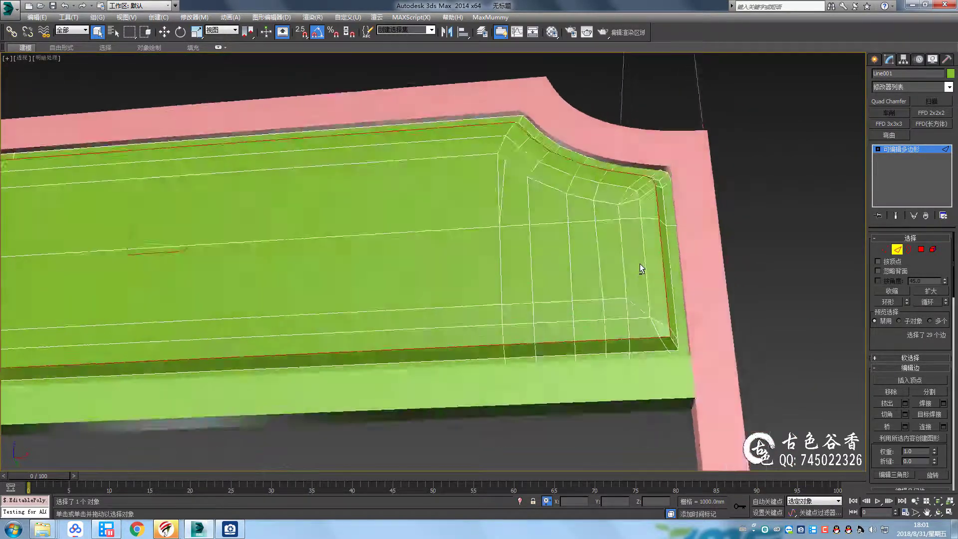
Connect an edge ring across the corner into a new supporting loop
{"action": "scroll", "coordinate": [639, 264], "scroll_direction": "up", "scroll_amount": 3}
{"action": "left_click", "coordinate": [653, 222]}
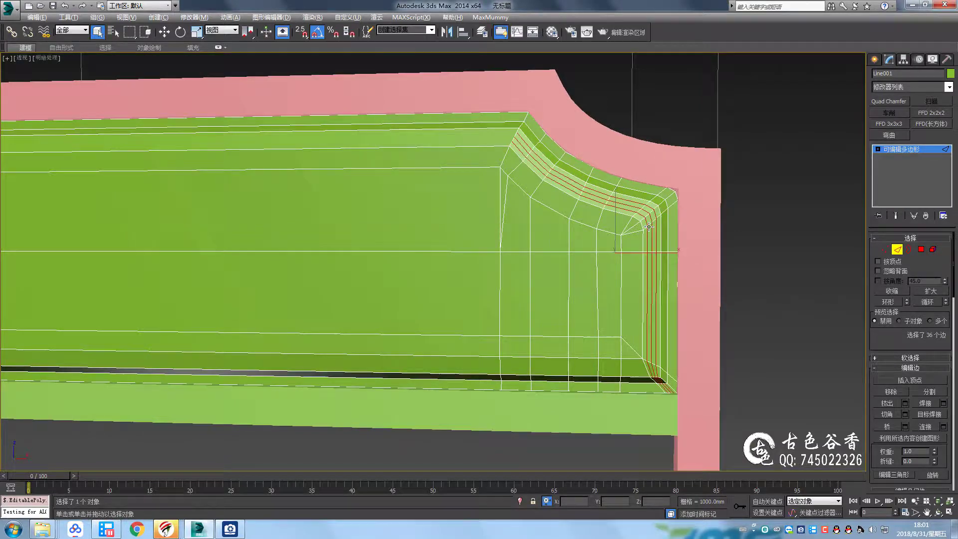
{"action": "key", "text": "ctrl+shift+e"}
{"action": "scroll", "coordinate": [561, 285], "scroll_direction": "down", "scroll_amount": 4}
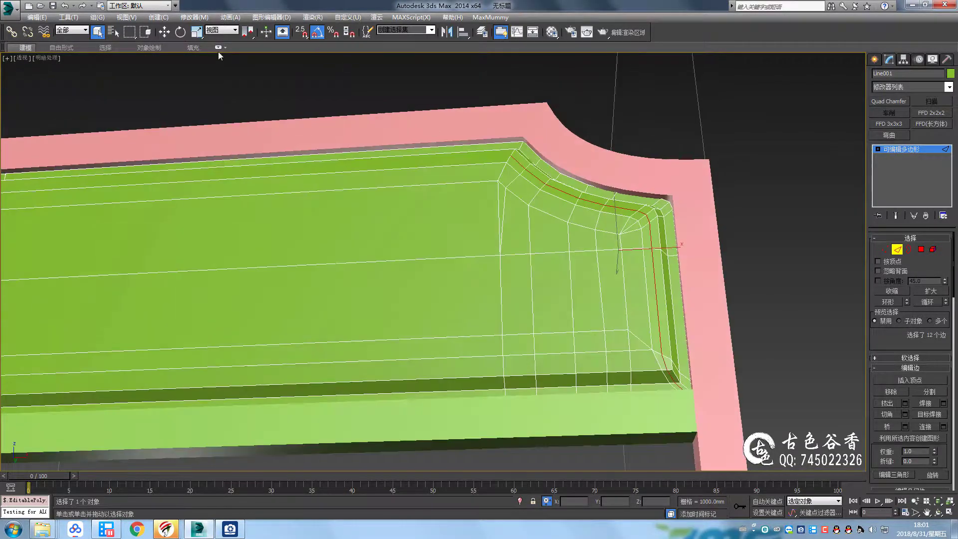
{"action": "left_click", "coordinate": [218, 46]}
{"action": "scroll", "coordinate": [588, 243], "scroll_direction": "up", "scroll_amount": 5}
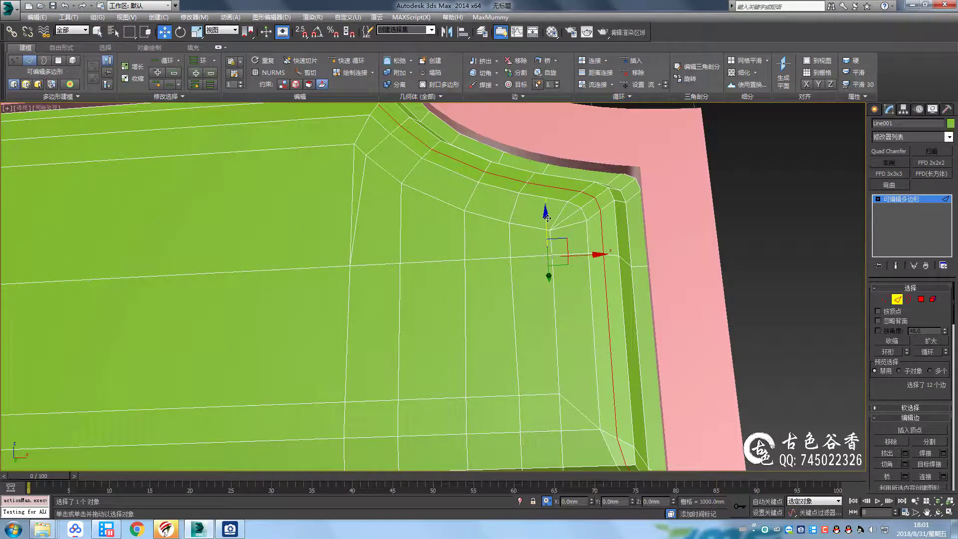
Select the horizontal edge loop along the panel's bottom and inspect the left end
{"action": "mouse_move", "coordinate": [652, 303]}
{"action": "middle_mouse_down", "text": "alt"}
{"action": "mouse_move", "coordinate": [600, 351]}
{"action": "mouse_move", "coordinate": [638, 281]}
{"action": "middle_mouse_up", "text": "alt"}
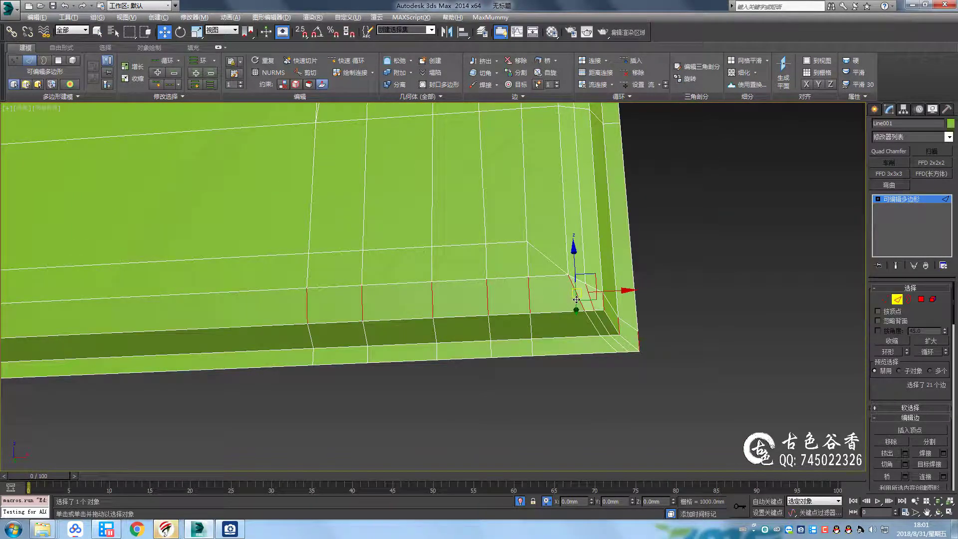
{"action": "double_click", "coordinate": [593, 305]}
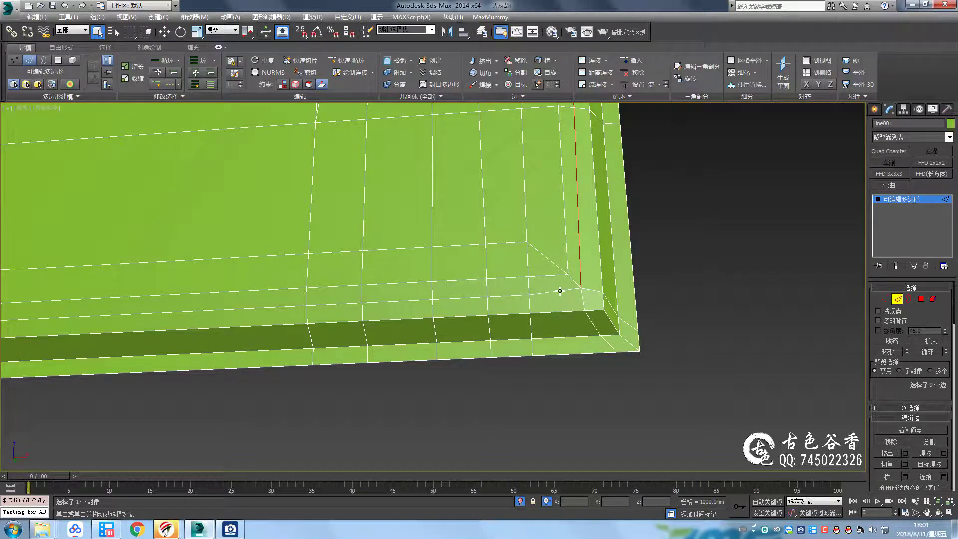
{"action": "scroll", "coordinate": [551, 235], "scroll_direction": "down", "scroll_amount": 5}
{"action": "middle_click_drag", "start_coordinate": [573, 286], "coordinate": [451, 184], "text": "alt"}
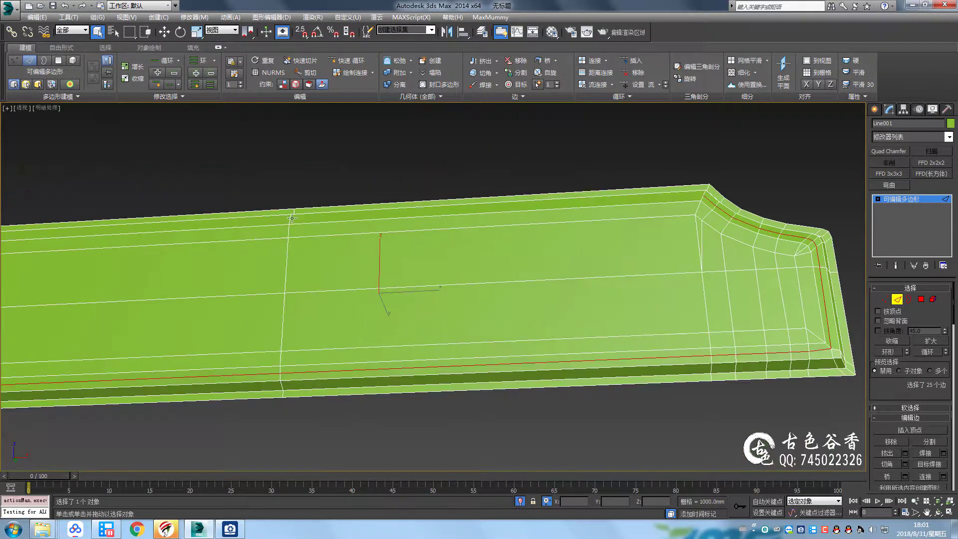
{"action": "scroll", "coordinate": [375, 264], "scroll_direction": "up", "scroll_amount": 3}
{"action": "middle_click_drag", "start_coordinate": [376, 265], "coordinate": [566, 287]}
{"action": "scroll", "coordinate": [453, 287], "scroll_direction": "down", "scroll_amount": 3}
{"action": "scroll", "coordinate": [453, 287], "scroll_direction": "up", "scroll_amount": 3}
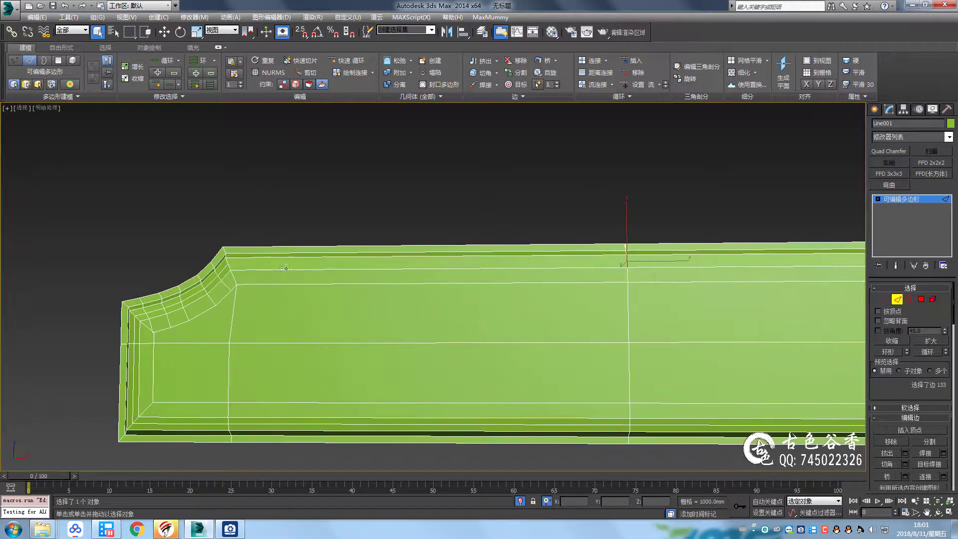
Select the panel's edge loop and preview NURMS smoothing on the right end
{"action": "key", "text": "1"}
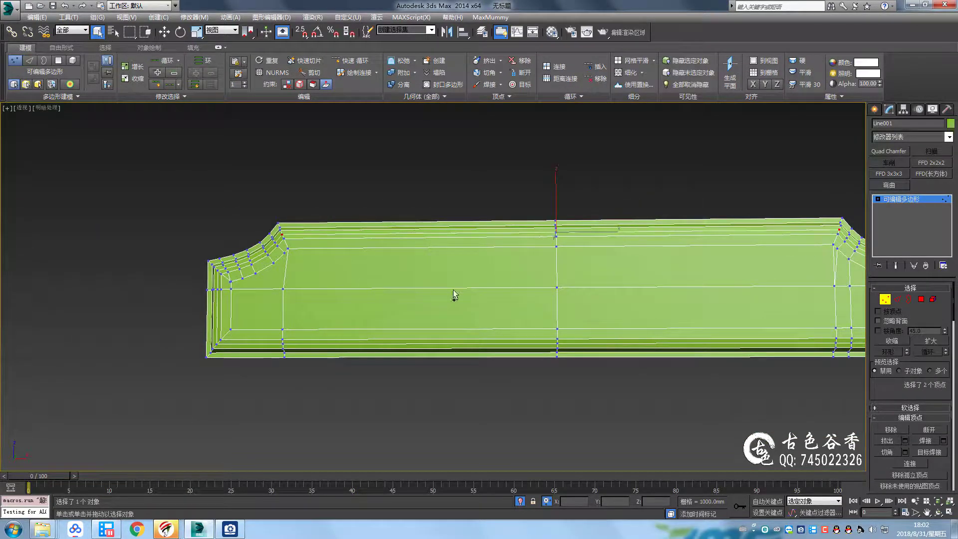
{"action": "scroll", "coordinate": [454, 295], "scroll_direction": "down", "scroll_amount": 3}
{"action": "key", "text": "2"}
{"action": "double_click", "coordinate": [196, 301]}
{"action": "middle_click_drag", "start_coordinate": [197, 301], "coordinate": [634, 288], "text": "alt"}
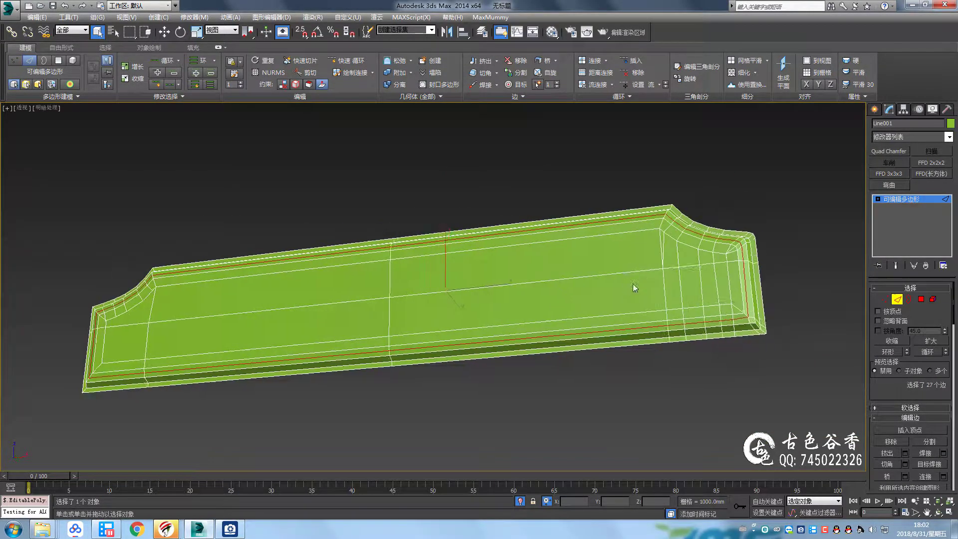
{"action": "scroll", "coordinate": [635, 288], "scroll_direction": "up", "scroll_amount": 3}
{"action": "key", "text": "w"}
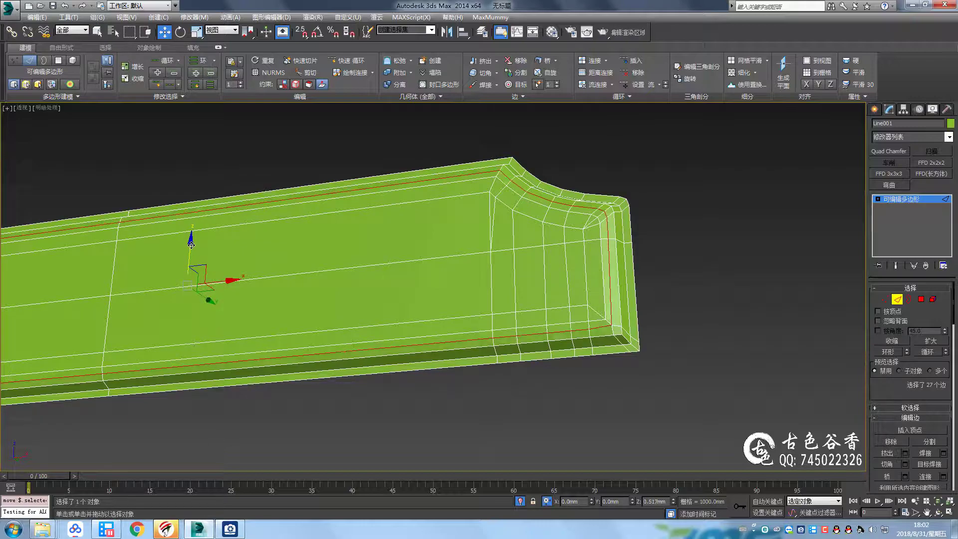
{"action": "key", "text": "ctrl+BackSpace"}
{"action": "middle_click_drag", "start_coordinate": [354, 312], "coordinate": [624, 339], "text": "alt"}
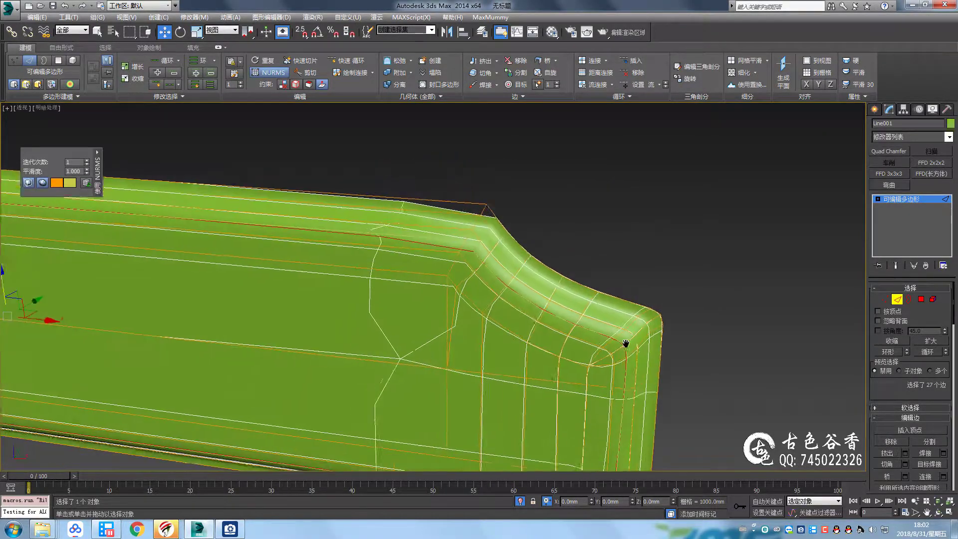
{"action": "scroll", "coordinate": [667, 337], "scroll_direction": "up", "scroll_amount": 2}
{"action": "key", "text": "ctrl+BackSpace"}
{"action": "key", "text": "q"}
Chamfer the curved corner's edge loop by 13.264mm with 2 segments
{"action": "double_click", "coordinate": [573, 212]}
{"action": "middle_click_drag", "start_coordinate": [574, 212], "coordinate": [561, 251], "text": "alt"}
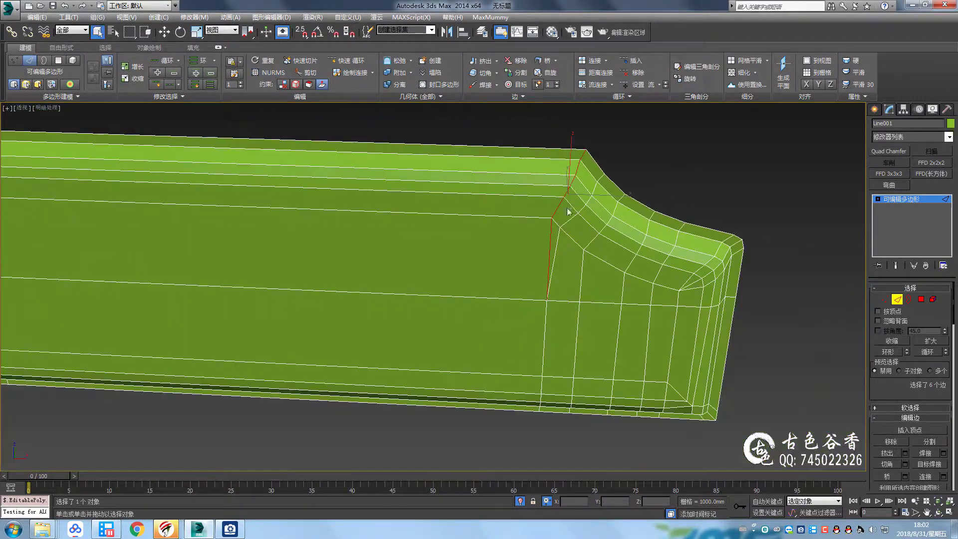
{"action": "scroll", "coordinate": [561, 251], "scroll_direction": "up", "scroll_amount": 2}
{"action": "scroll", "coordinate": [561, 251], "scroll_direction": "up", "scroll_amount": 1}
{"action": "key", "text": "ctrl+shift+c"}
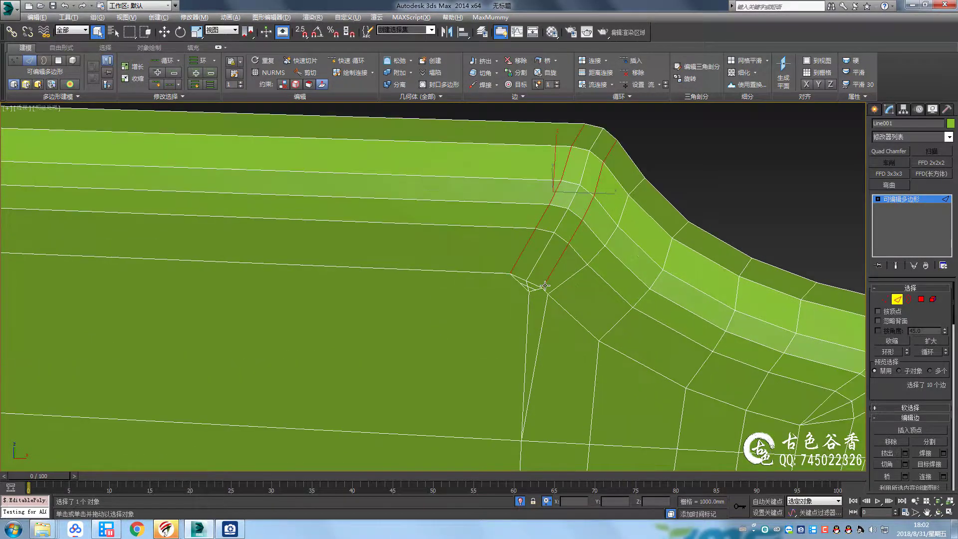
{"action": "scroll", "coordinate": [536, 291], "scroll_direction": "up", "scroll_amount": 2}
Move the chamfered corner vertex into line with its neighbouring edges
{"action": "key", "text": "1"}
{"action": "scroll", "coordinate": [526, 290], "scroll_direction": "down", "scroll_amount": 2}
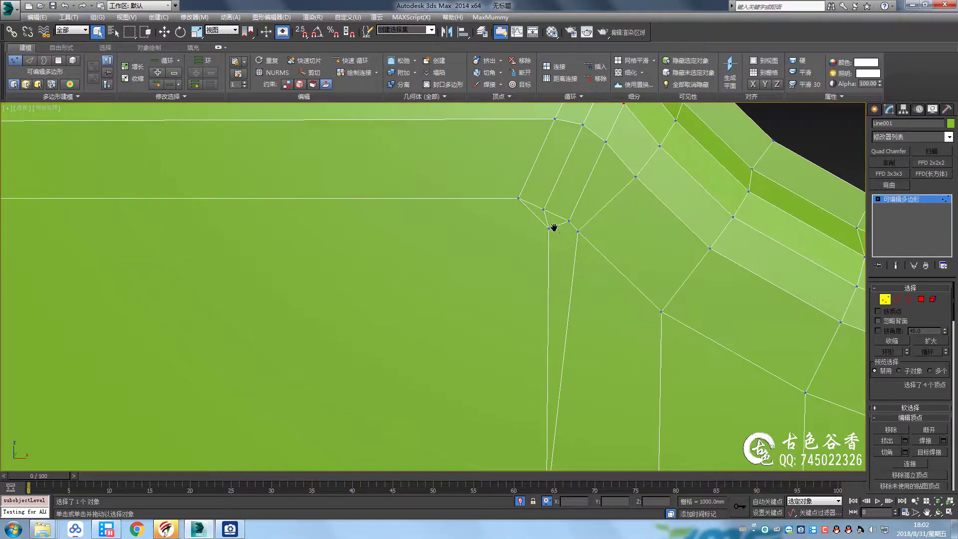
{"action": "left_click", "coordinate": [546, 218]}
{"action": "key", "text": "w"}
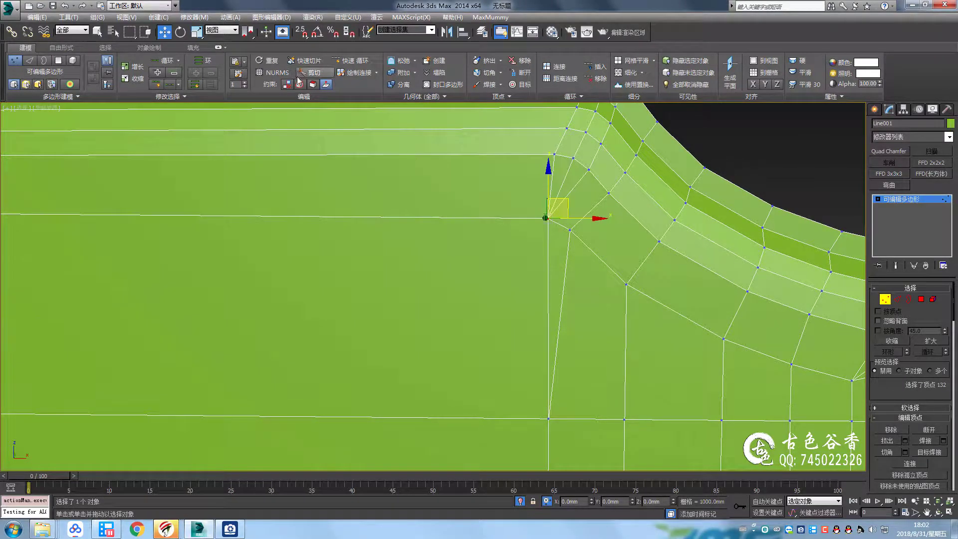
{"action": "left_click_drag", "start_coordinate": [568, 199], "coordinate": [574, 189]}
In the four-viewport layout, add the horizontal edges at the right end to the selection
{"action": "key", "text": "2"}
{"action": "scroll", "coordinate": [599, 199], "scroll_direction": "down", "scroll_amount": 2}
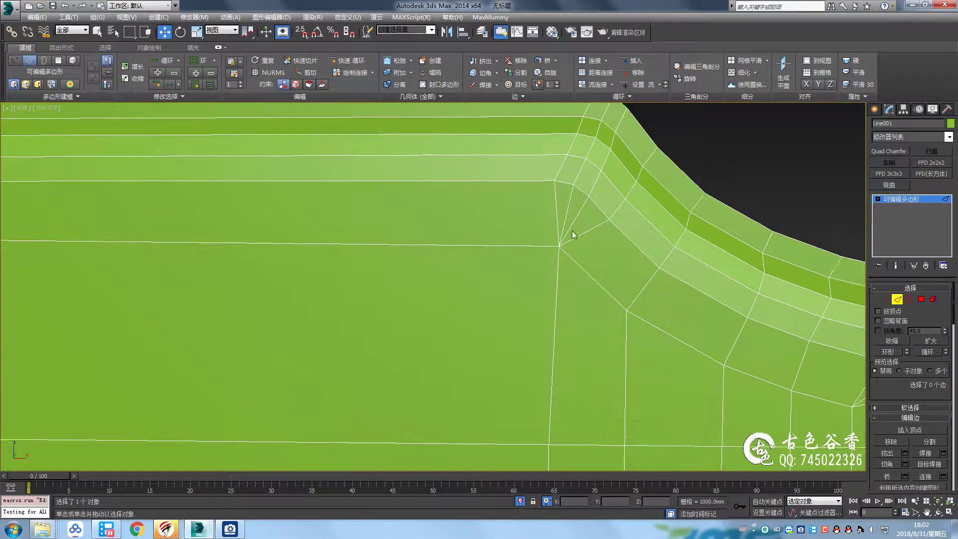
{"action": "scroll", "coordinate": [620, 244], "scroll_direction": "down", "scroll_amount": 2}
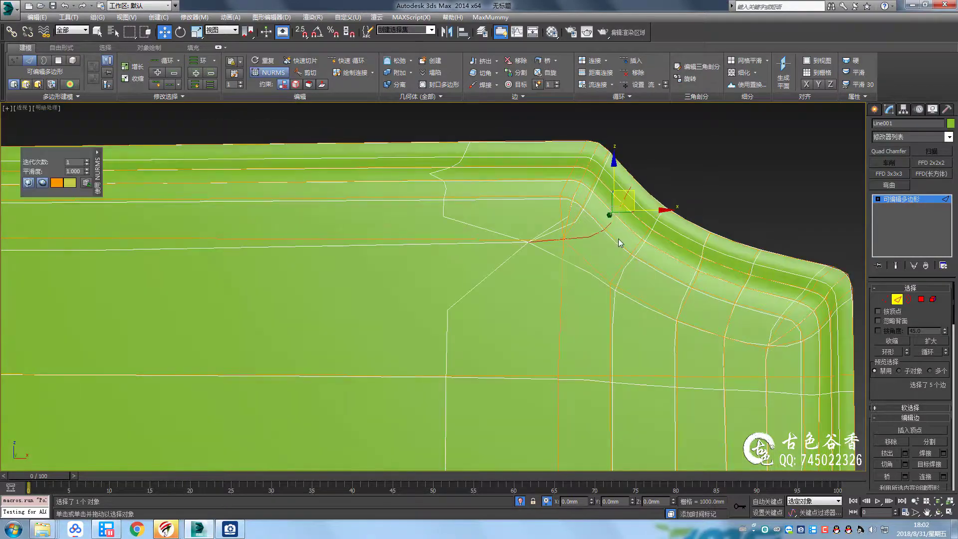
{"action": "middle_click_drag", "start_coordinate": [616, 240], "coordinate": [605, 252], "text": "alt"}
{"action": "key", "text": "alt+w"}
{"action": "key", "text": "alt+w"}
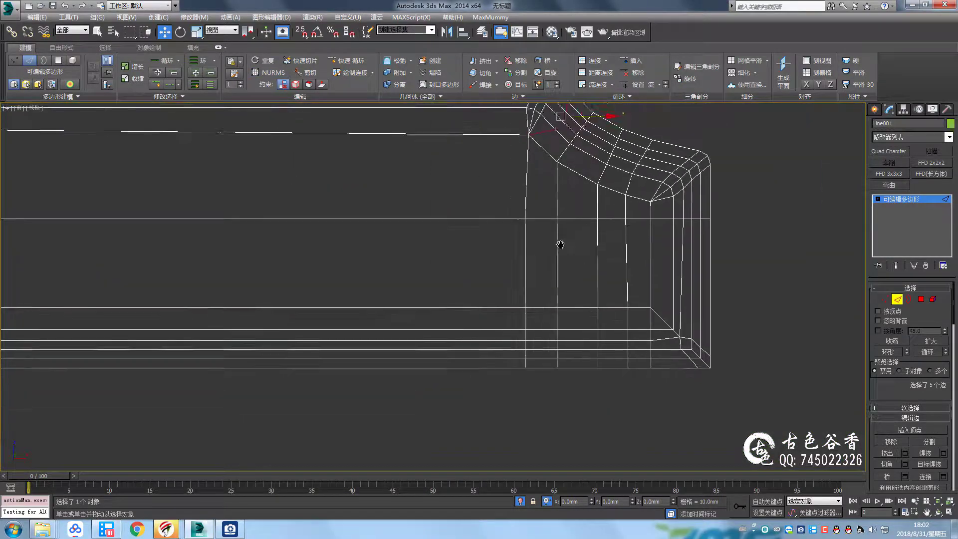
{"action": "scroll", "coordinate": [560, 241], "scroll_direction": "down", "scroll_amount": 2}
{"action": "left_click_drag", "start_coordinate": [582, 372], "coordinate": [594, 106]}
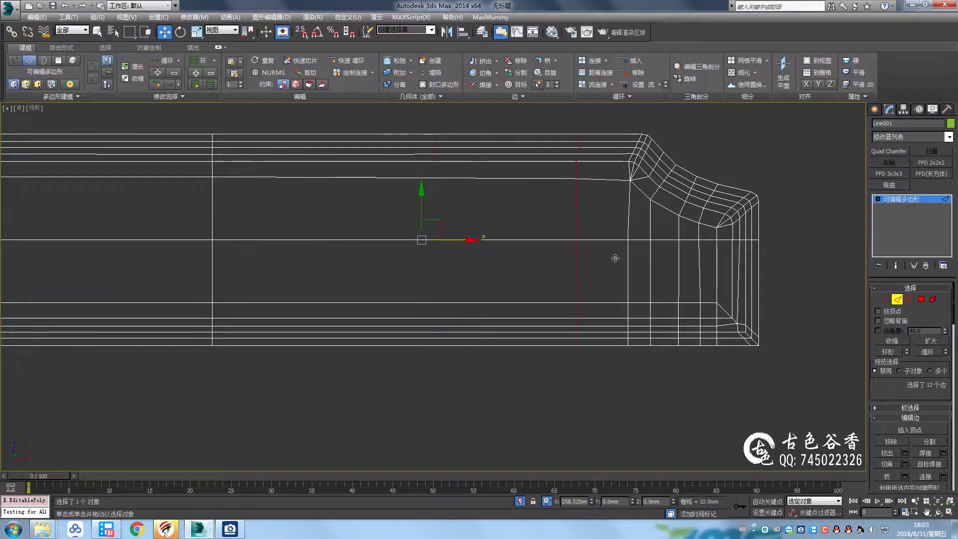
Clear the edge selection and frame the headboard's right end in perspective
{"action": "key", "text": "1"}
{"action": "key", "text": "alt+w"}
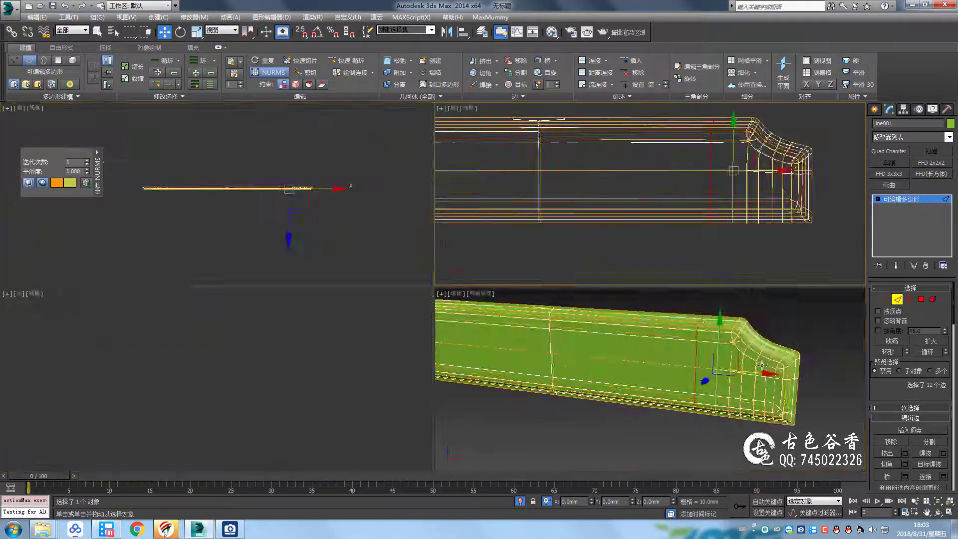
{"action": "key", "text": "alt+w"}
{"action": "middle_click_drag", "start_coordinate": [481, 242], "coordinate": [370, 202]}
{"action": "key", "text": "z"}
{"action": "key", "text": "2"}
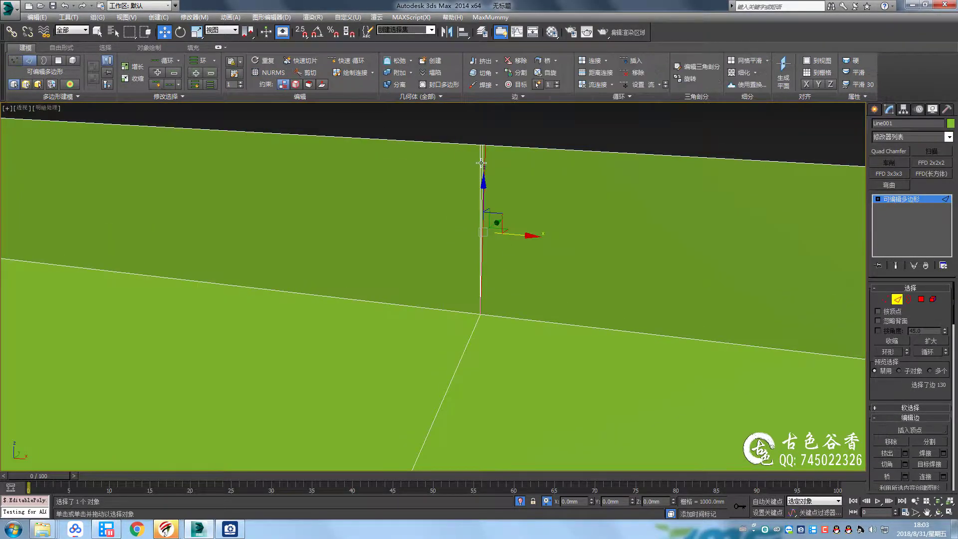
{"action": "left_click", "coordinate": [537, 224]}
{"action": "key", "text": "z"}
Select the vertical edge loop near the right end and turn on the smoothing preview
{"action": "scroll", "coordinate": [564, 266], "scroll_direction": "up", "scroll_amount": 5}
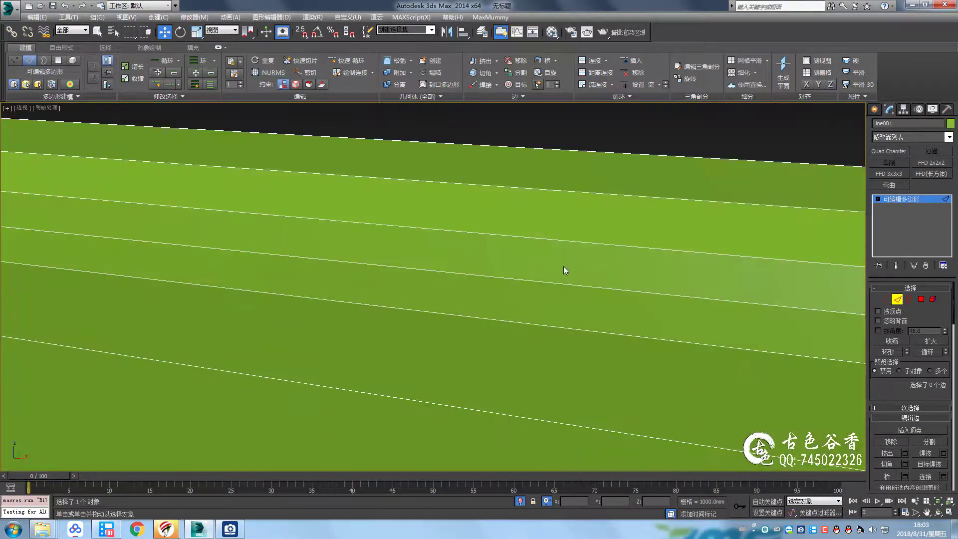
{"action": "scroll", "coordinate": [569, 274], "scroll_direction": "up", "scroll_amount": 2}
{"action": "middle_click_drag", "start_coordinate": [573, 283], "coordinate": [649, 220]}
{"action": "scroll", "coordinate": [489, 271], "scroll_direction": "down", "scroll_amount": 3}
{"action": "scroll", "coordinate": [488, 270], "scroll_direction": "up", "scroll_amount": 2}
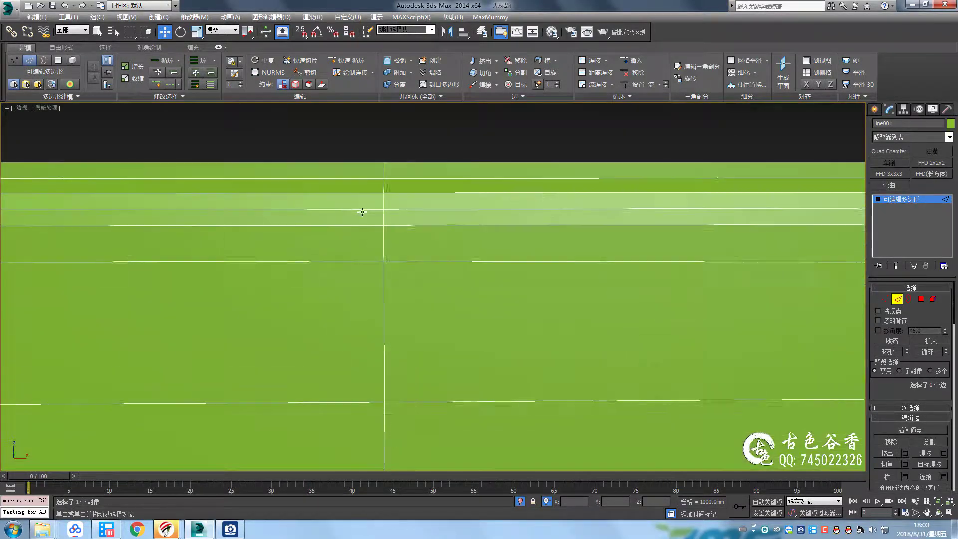
{"action": "scroll", "coordinate": [487, 236], "scroll_direction": "down", "scroll_amount": 4}
{"action": "scroll", "coordinate": [533, 238], "scroll_direction": "up", "scroll_amount": 2}
{"action": "double_click", "coordinate": [532, 238]}
{"action": "scroll", "coordinate": [892, 391], "scroll_direction": "down", "scroll_amount": 5}
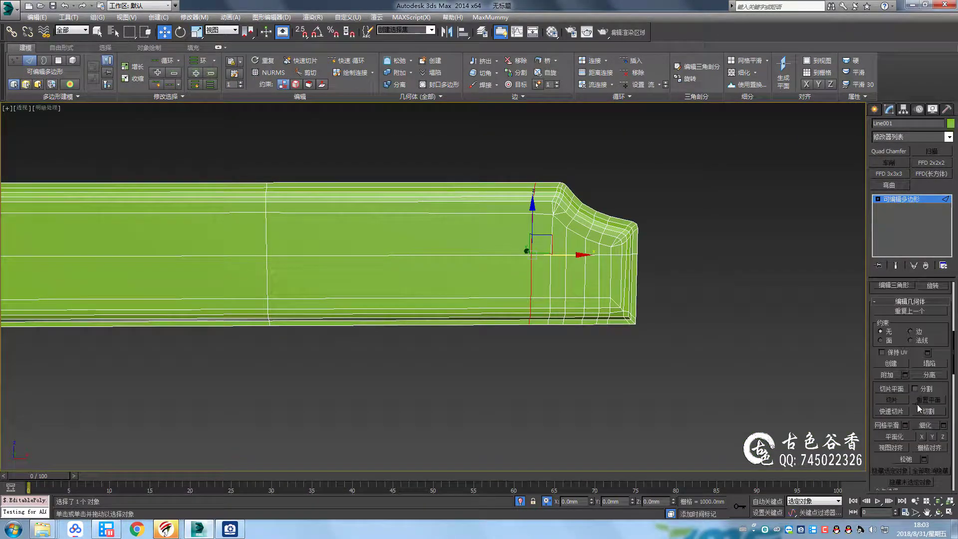
{"action": "scroll", "coordinate": [613, 275], "scroll_direction": "up", "scroll_amount": 2}
{"action": "key", "text": "ctrl+q"}
Turn smoothing off and start cutting a new edge into the lower inner corner
{"action": "key", "text": "ctrl+q"}
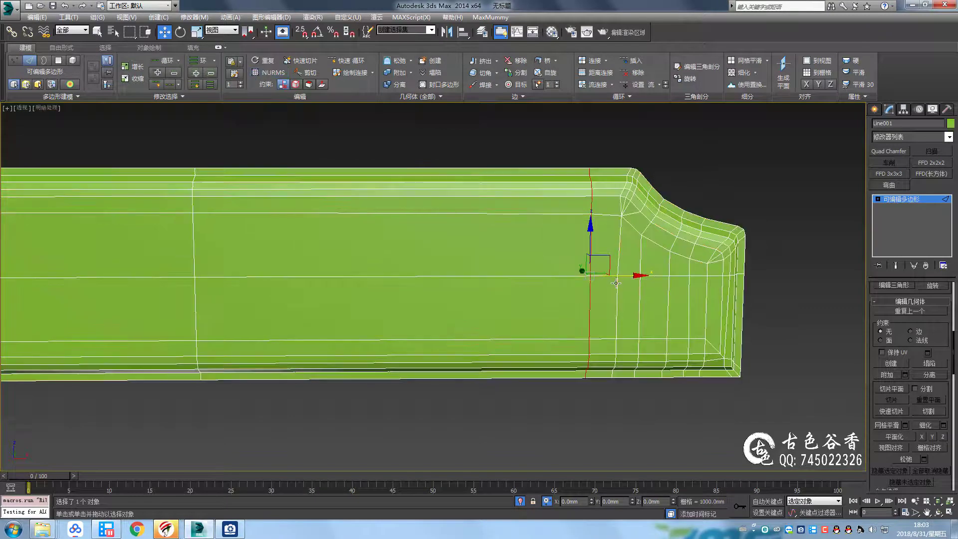
{"action": "key", "text": "ctrl+q"}
{"action": "key", "text": "ctrl+q"}
{"action": "scroll", "coordinate": [615, 277], "scroll_direction": "up", "scroll_amount": 2}
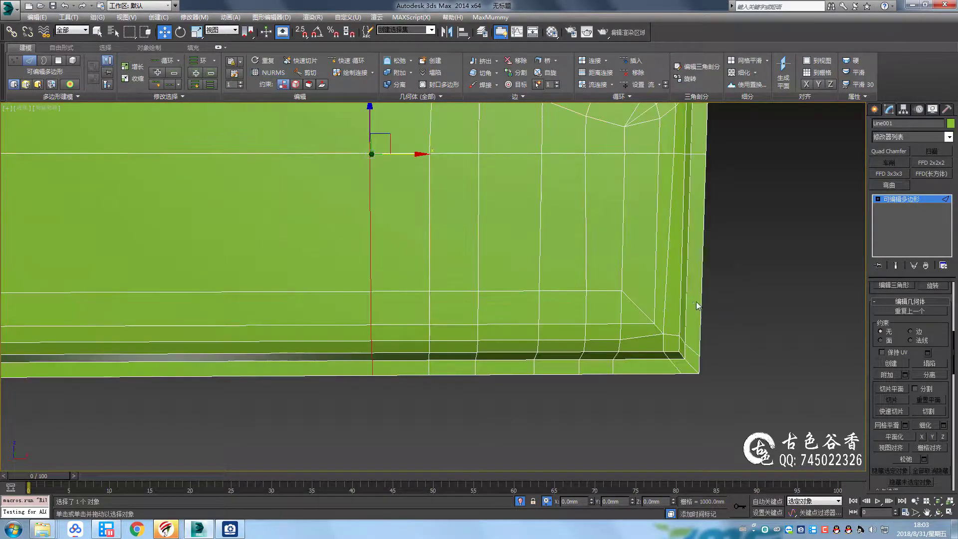
{"action": "key", "text": "1"}
{"action": "left_click", "coordinate": [653, 284]}
{"action": "key", "text": "2"}
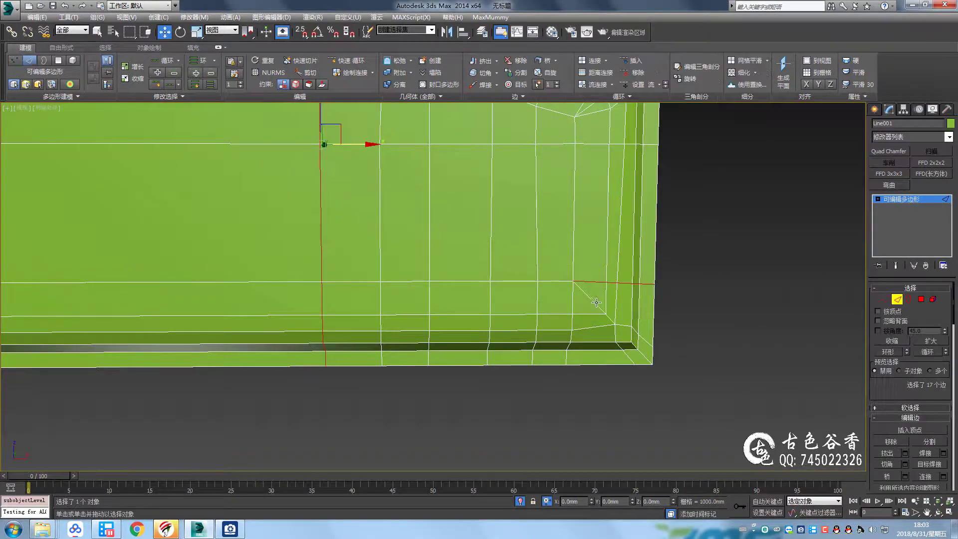
Finish cutting the new corner edge and check it with a brief smoothing preview
{"action": "key", "text": "ctrl+q"}
{"action": "key", "text": "ctrl+q"}
{"action": "scroll", "coordinate": [612, 333], "scroll_direction": "up", "scroll_amount": 2}
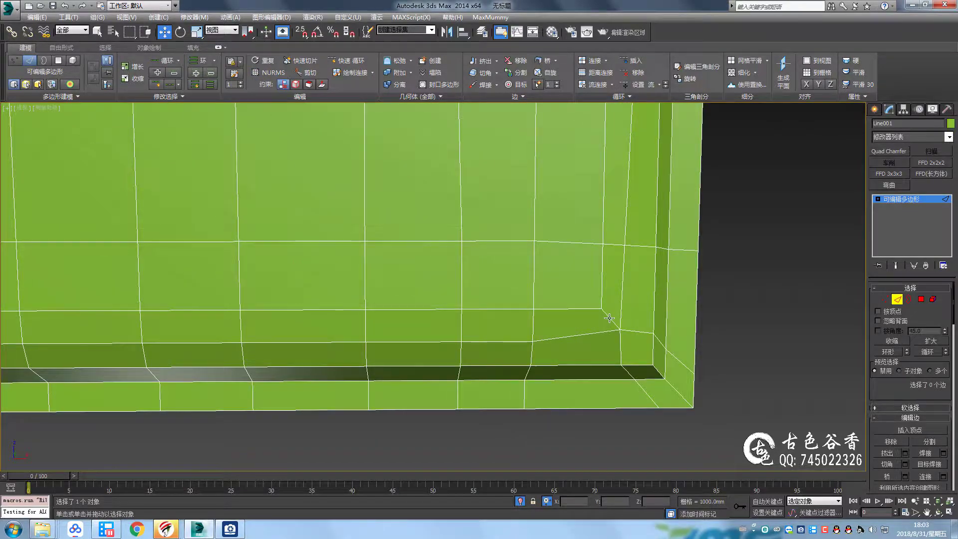
{"action": "key", "text": "1"}
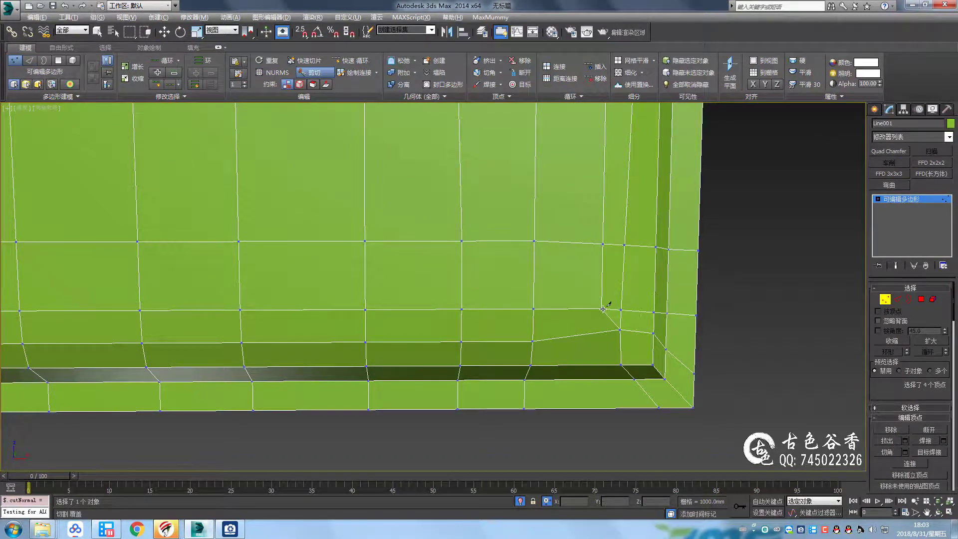
{"action": "left_click", "coordinate": [598, 409]}
{"action": "key", "text": "2"}
{"action": "key", "text": "w"}
{"action": "key", "text": "ctrl+q"}
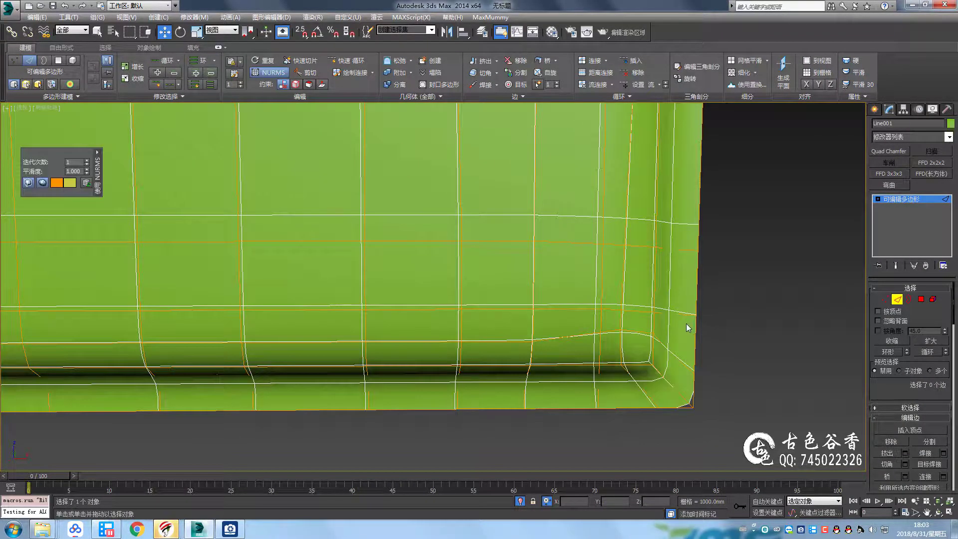
{"action": "key", "text": "ctrl+q"}
{"action": "scroll", "coordinate": [625, 338], "scroll_direction": "up", "scroll_amount": 2}
Select the vertex at the lower inner corner of the right end
{"action": "key", "text": "1"}
{"action": "left_click", "coordinate": [672, 286]}
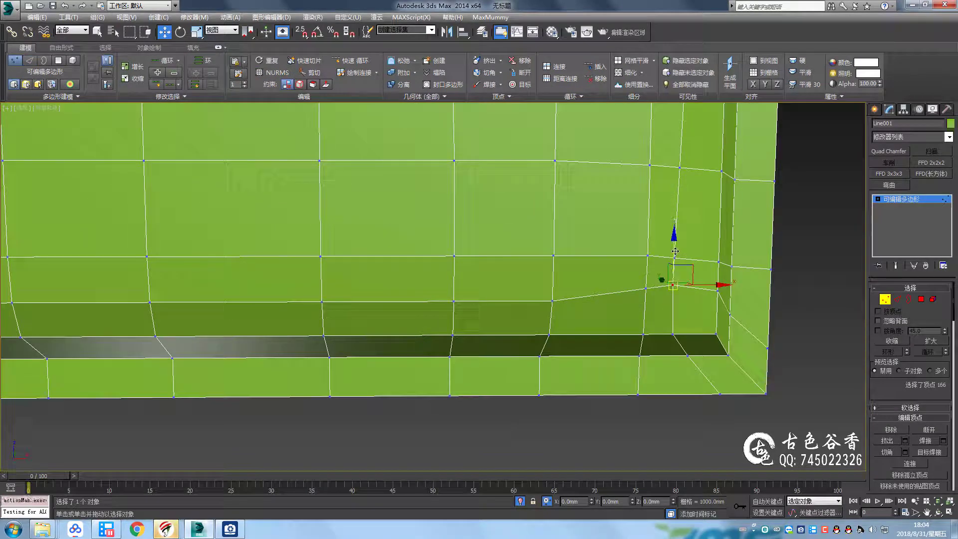
{"action": "key", "text": "2"}
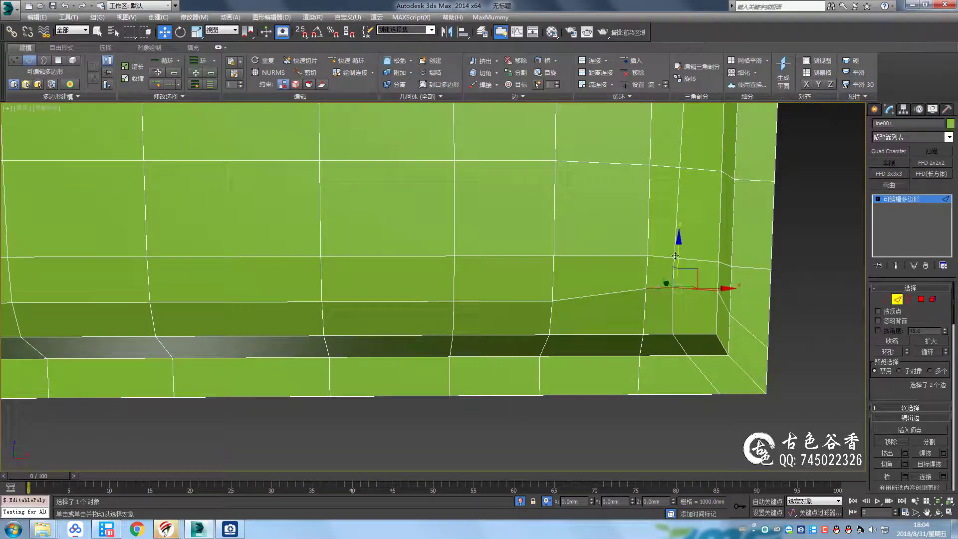
{"action": "middle_click_drag", "start_coordinate": [675, 278], "coordinate": [666, 293]}
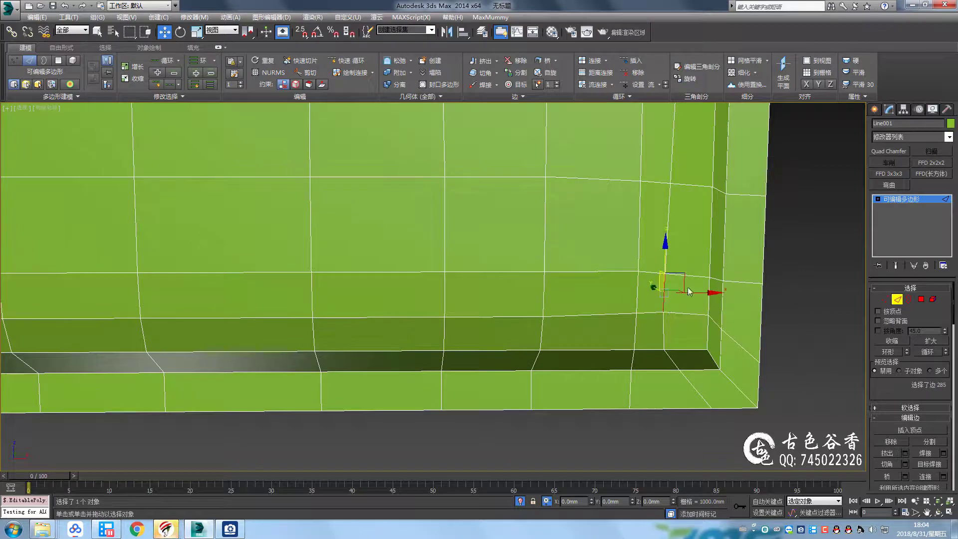
{"action": "scroll", "coordinate": [664, 335], "scroll_direction": "down", "scroll_amount": 2}
In the front view, select the four vertices along the headboard's right end
{"action": "key", "text": "alt+w"}
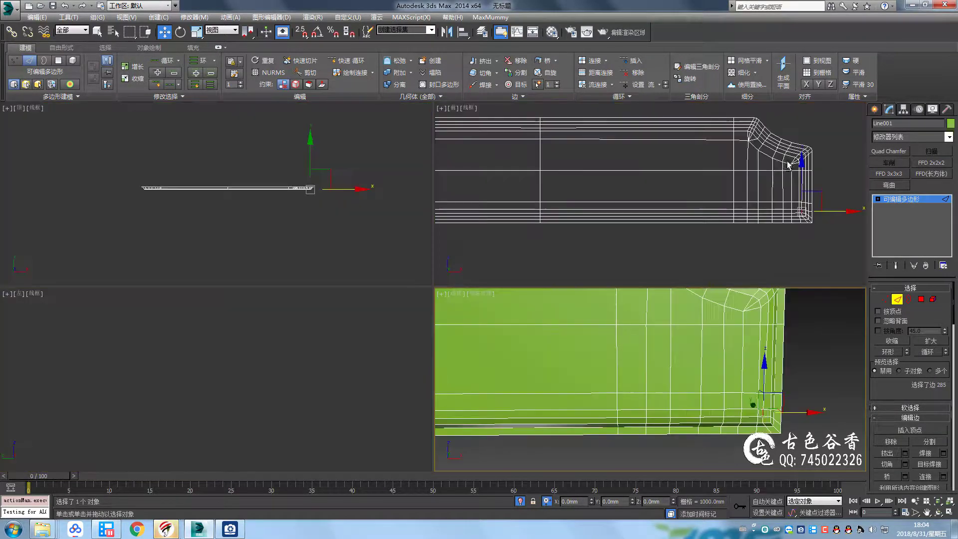
{"action": "key", "text": "alt+w"}
{"action": "key", "text": "1"}
{"action": "left_click_drag", "start_coordinate": [643, 342], "coordinate": [624, 312]}
{"action": "scroll", "coordinate": [633, 300], "scroll_direction": "down", "scroll_amount": 3}
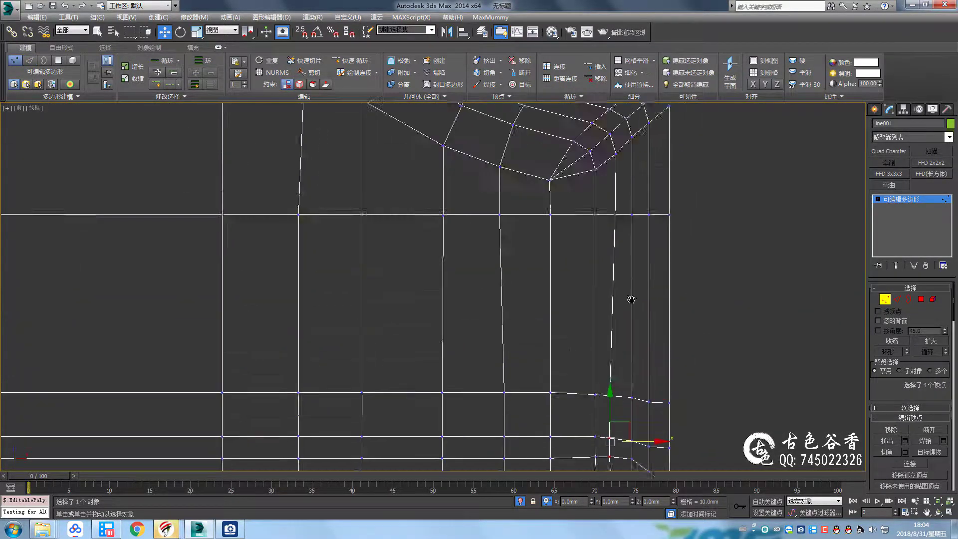
{"action": "scroll", "coordinate": [913, 400], "scroll_direction": "down", "scroll_amount": 5}
{"action": "scroll", "coordinate": [923, 412], "scroll_direction": "down", "scroll_amount": 5}
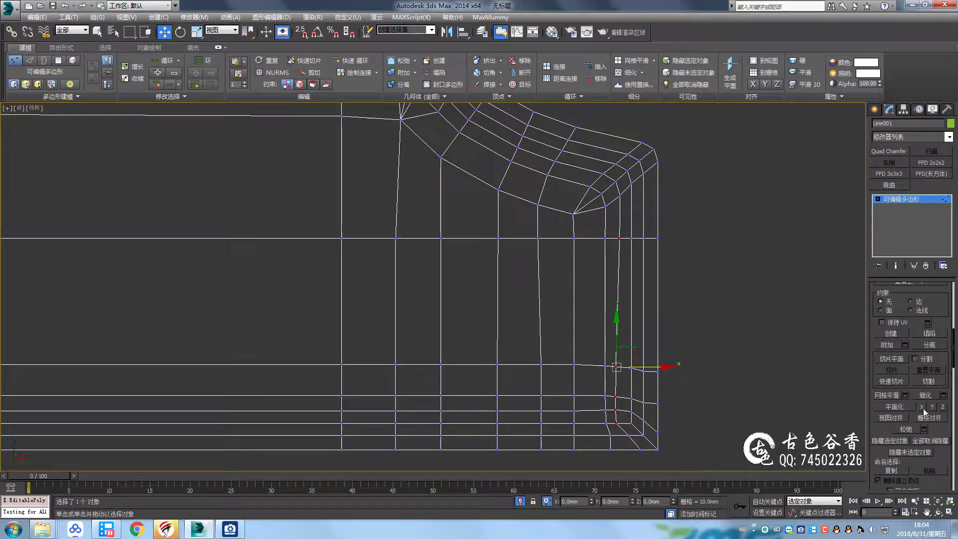
Inspect the curved right end in shaded perspective, top and left views
{"action": "key", "text": "p"}
{"action": "key", "text": "F3"}
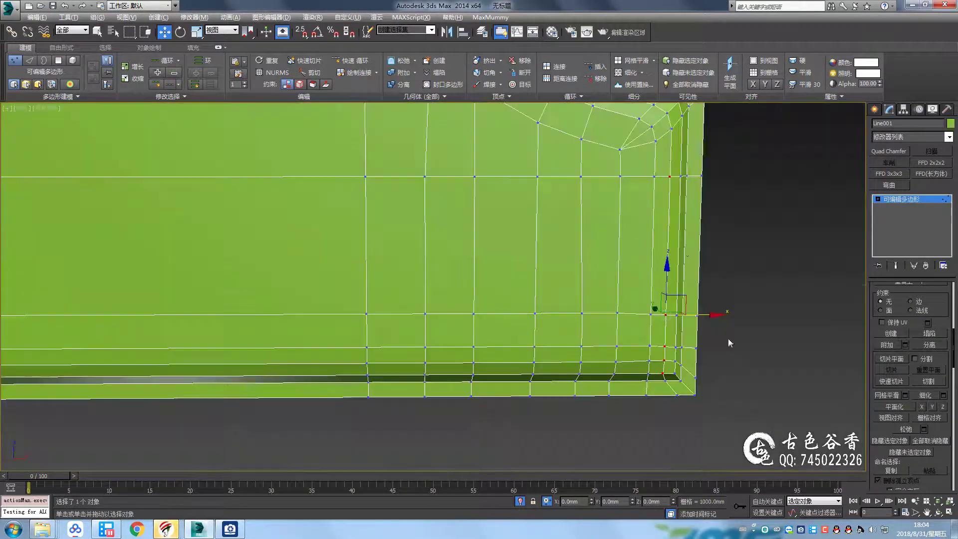
{"action": "mouse_move", "coordinate": [648, 299]}
{"action": "middle_mouse_down", "text": "alt"}
{"action": "mouse_move", "coordinate": [673, 241]}
{"action": "mouse_move", "coordinate": [675, 210]}
{"action": "mouse_move", "coordinate": [654, 256]}
{"action": "middle_mouse_up", "text": "alt"}
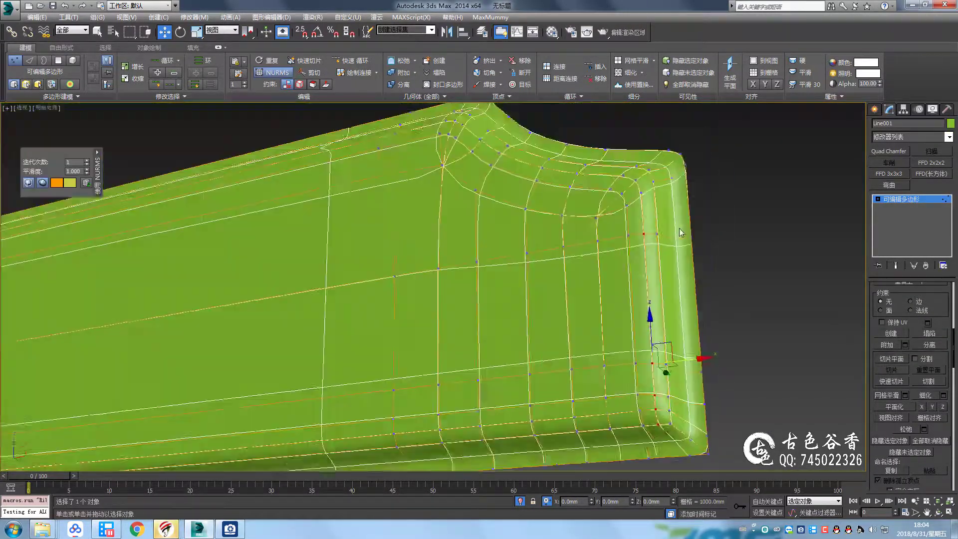
{"action": "key", "text": "t"}
{"action": "key", "text": "F3"}
{"action": "key", "text": "l"}
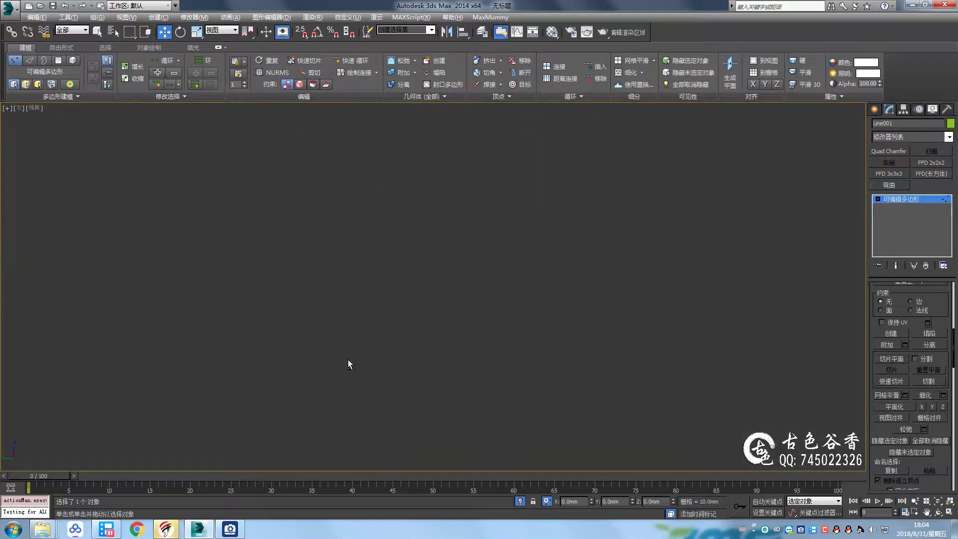
{"action": "key", "text": "z"}
{"action": "scroll", "coordinate": [475, 288], "scroll_direction": "up", "scroll_amount": 2}
{"action": "key", "text": "alt+w"}
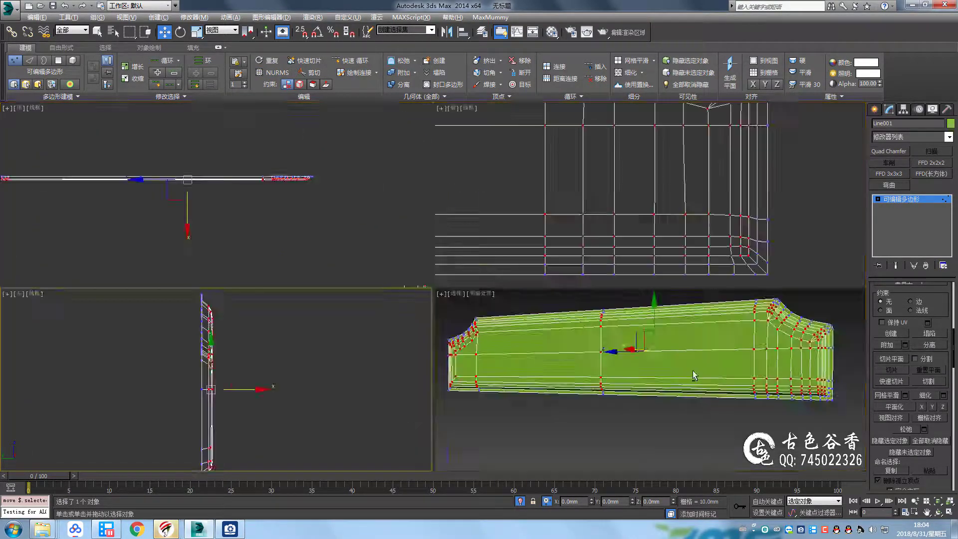
{"action": "key", "text": "alt+w"}
Preview the headboard with NURMS smoothing, then turn it off and return to edge level
{"action": "key", "text": "ctrl+BackSpace"}
{"action": "scroll", "coordinate": [649, 229], "scroll_direction": "up", "scroll_amount": 3}
{"action": "scroll", "coordinate": [716, 239], "scroll_direction": "up", "scroll_amount": 2}
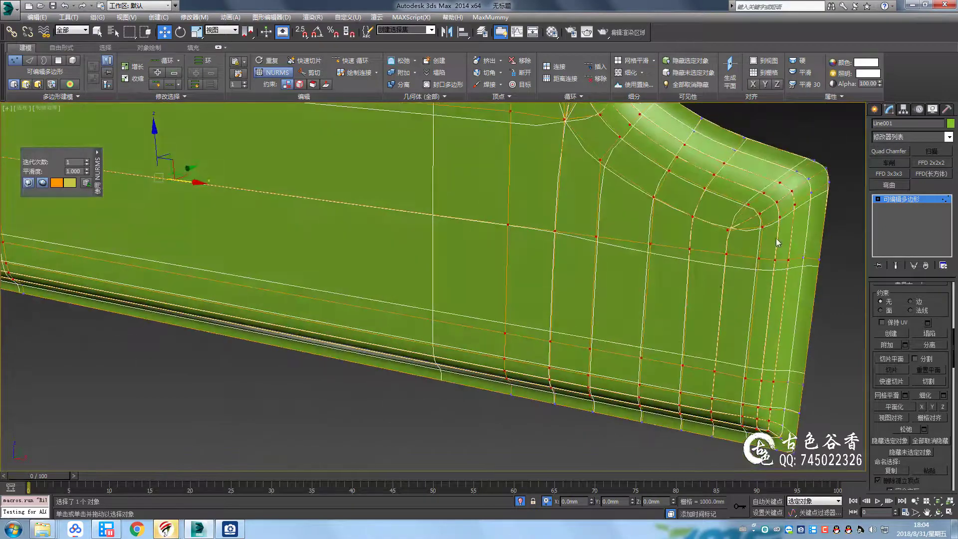
{"action": "key", "text": "ctrl+BackSpace"}
{"action": "key", "text": "2"}
{"action": "scroll", "coordinate": [458, 260], "scroll_direction": "down", "scroll_amount": 2}
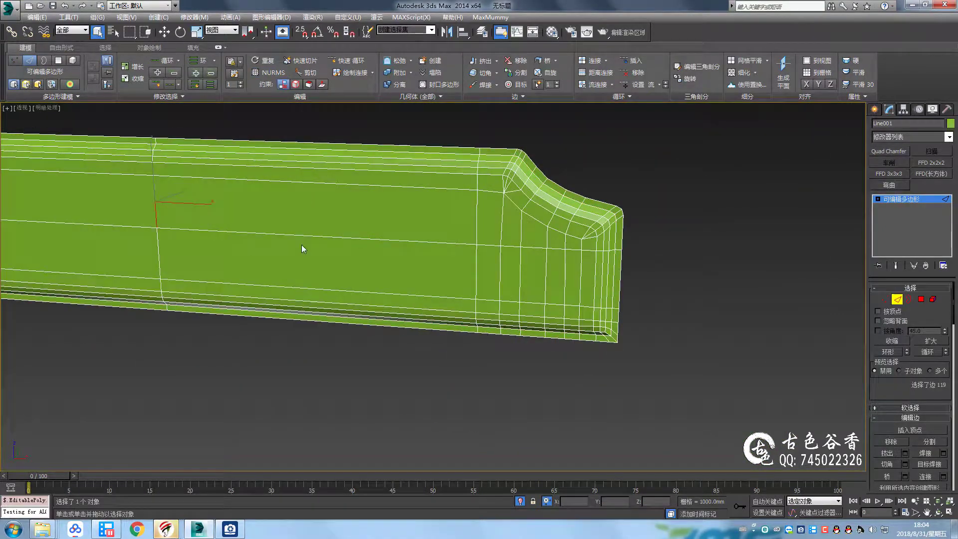
Mirror the headboard with a Symmetry modifier and collapse it into the editable poly
{"action": "key", "text": "alt+s"}
{"action": "scroll", "coordinate": [499, 247], "scroll_direction": "up", "scroll_amount": 1}
{"action": "scroll", "coordinate": [453, 245], "scroll_direction": "up", "scroll_amount": 2}
{"action": "key", "text": "ctrl+BackSpace"}
{"action": "scroll", "coordinate": [469, 245], "scroll_direction": "down", "scroll_amount": 3}
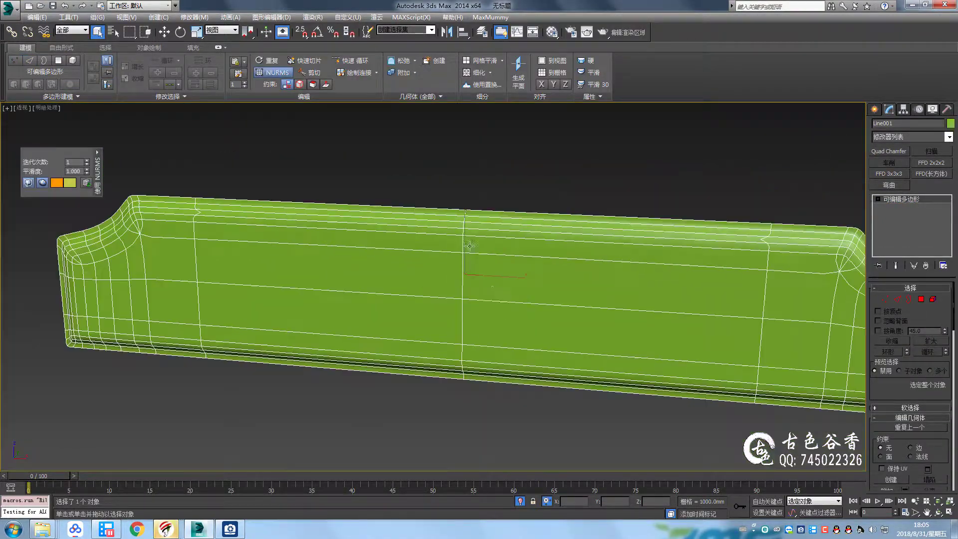
{"action": "middle_click_drag", "start_coordinate": [599, 324], "coordinate": [687, 343]}
{"action": "scroll", "coordinate": [687, 342], "scroll_direction": "up", "scroll_amount": 2}
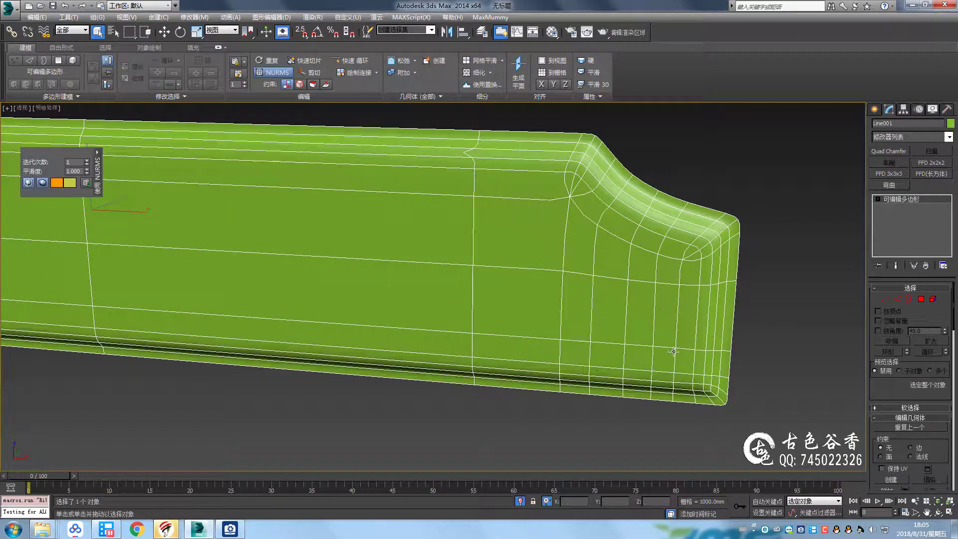
{"action": "scroll", "coordinate": [460, 300], "scroll_direction": "down", "scroll_amount": 2}
{"action": "key", "text": "ctrl+BackSpace"}
{"action": "scroll", "coordinate": [694, 300], "scroll_direction": "up", "scroll_amount": 2}
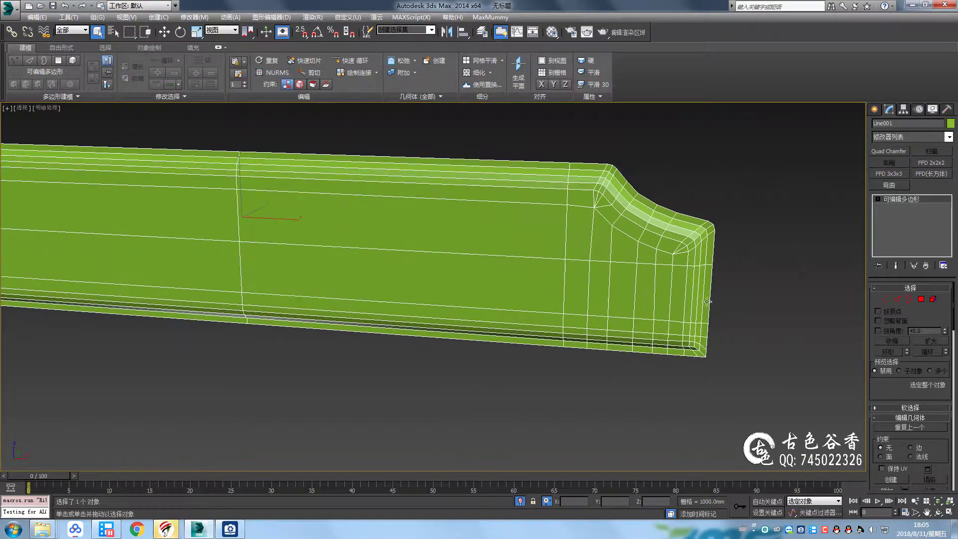
{"action": "scroll", "coordinate": [694, 299], "scroll_direction": "down", "scroll_amount": 3}
{"action": "middle_click_drag", "start_coordinate": [459, 394], "coordinate": [568, 394]}
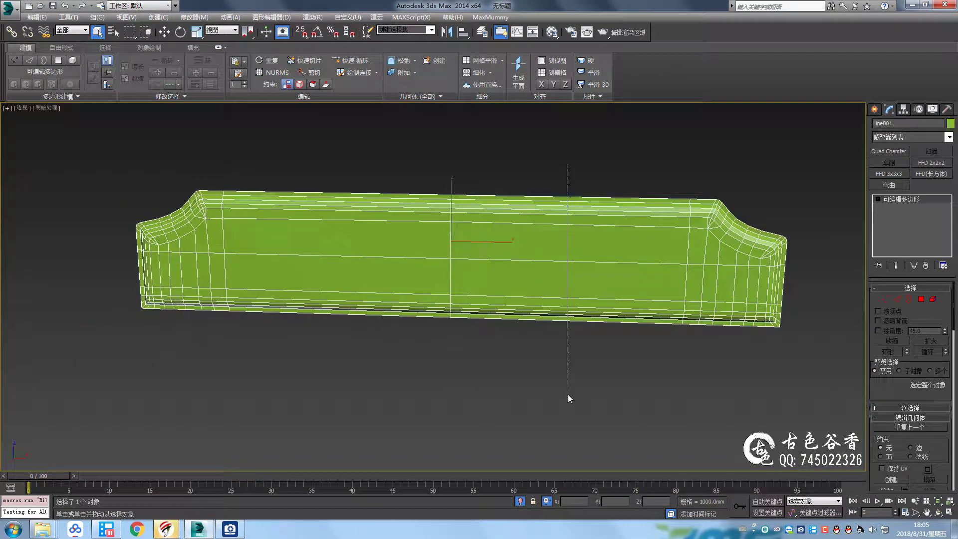
{"action": "scroll", "coordinate": [568, 299], "scroll_direction": "up", "scroll_amount": 1}
Connect four rings of front edges into new vertical edge loops
{"action": "key", "text": "2"}
{"action": "left_click", "coordinate": [573, 192], "text": "shift"}
{"action": "key", "text": "ctrl+shift+e"}
{"action": "left_click", "coordinate": [367, 256], "text": "shift"}
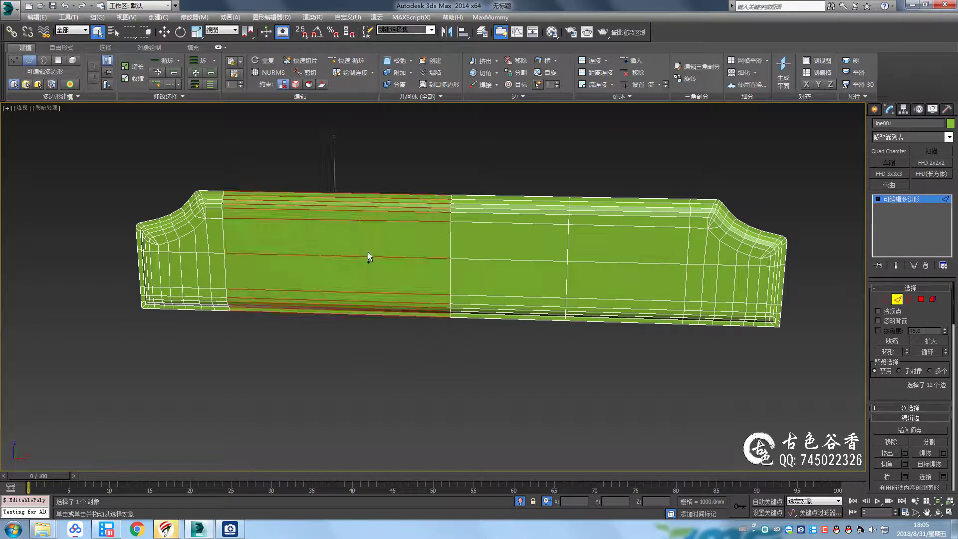
{"action": "key", "text": "ctrl+shift+e"}
{"action": "left_click", "coordinate": [624, 209], "text": "shift"}
{"action": "key", "text": "ctrl+shift+e"}
{"action": "left_click", "coordinate": [287, 220], "text": "shift"}
{"action": "key", "text": "ctrl+shift+e"}
Select the central front panel polygons and move them back in Top view
{"action": "key", "text": "4"}
{"action": "left_click_drag", "start_coordinate": [164, 207], "coordinate": [763, 299]}
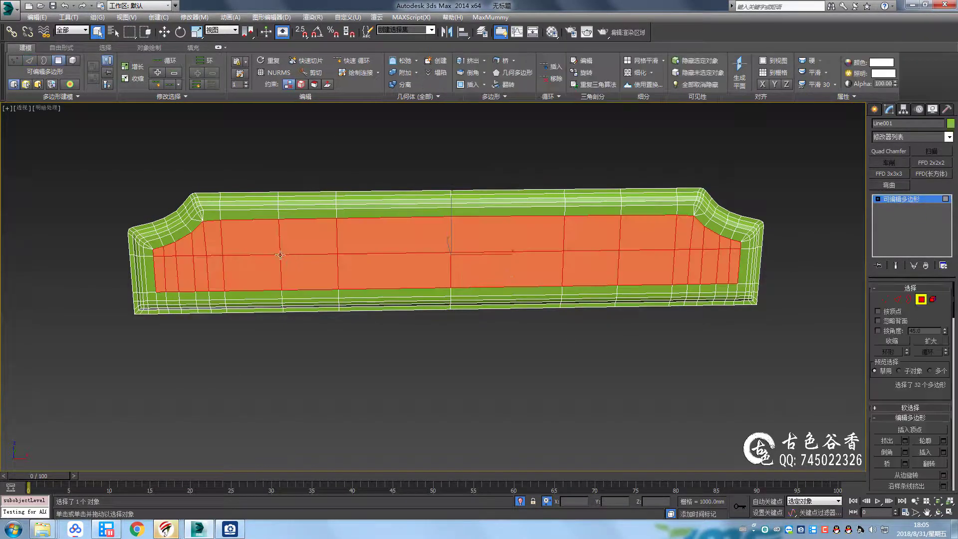
{"action": "key", "text": "alt+w"}
{"action": "key", "text": "t"}
{"action": "key", "text": "alt+w"}
{"action": "key", "text": "z"}
{"action": "key", "text": "w"}
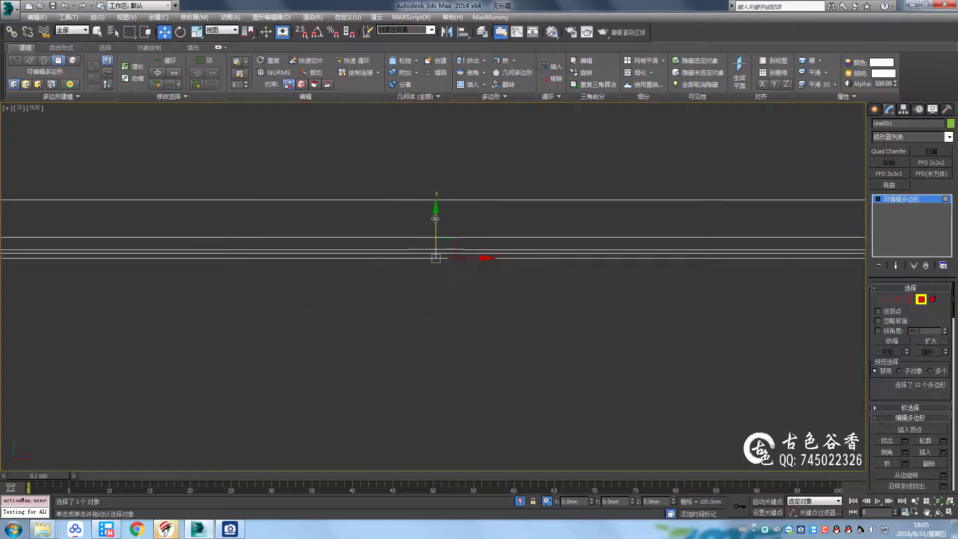
{"action": "key", "text": "p"}
{"action": "middle_click_drag", "start_coordinate": [435, 223], "coordinate": [307, 260], "text": "alt"}
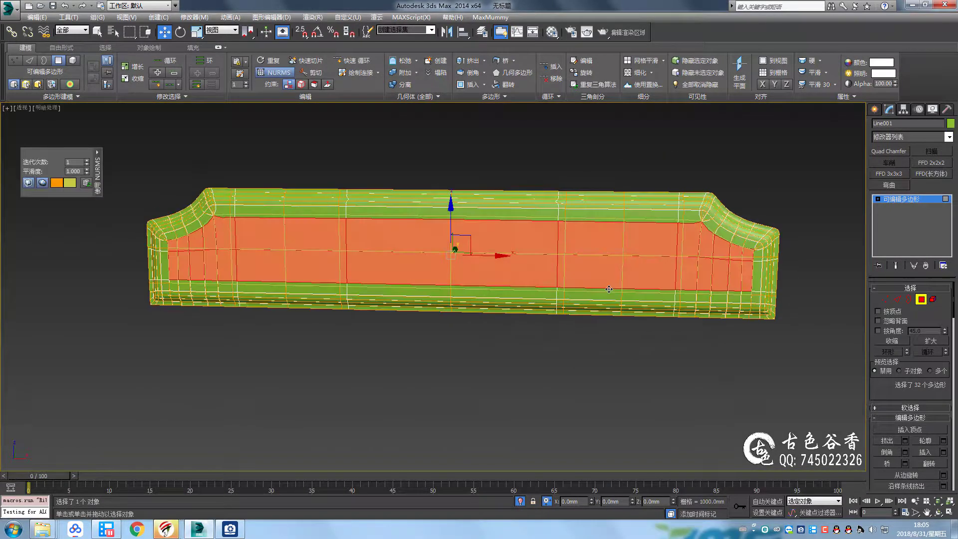
Shift the horizontal edge loop in depth in Top view and recheck the smoothed headboard
{"action": "key", "text": "2"}
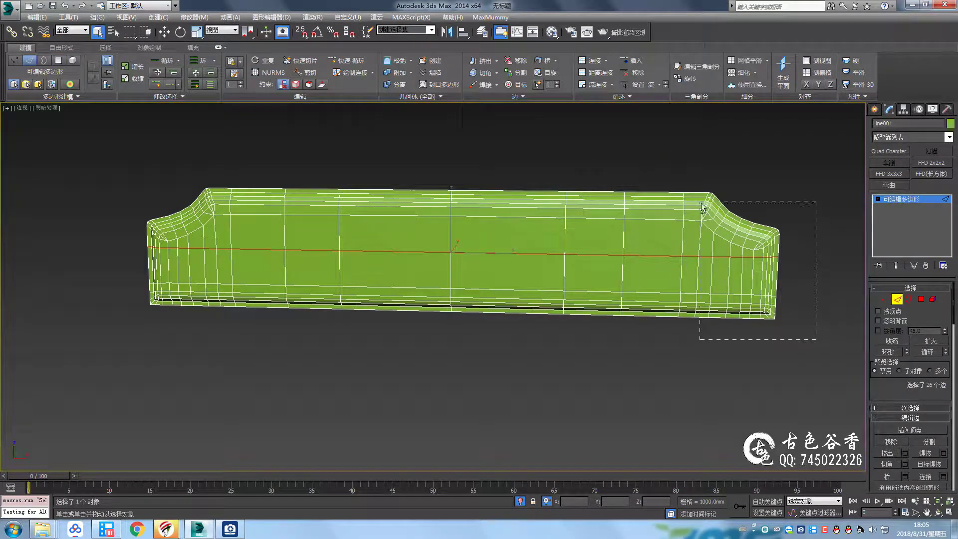
{"action": "key", "text": "alt+w"}
{"action": "right_click", "coordinate": [292, 214]}
{"action": "key", "text": "alt+w"}
{"action": "key", "text": "z"}
{"action": "key", "text": "w"}
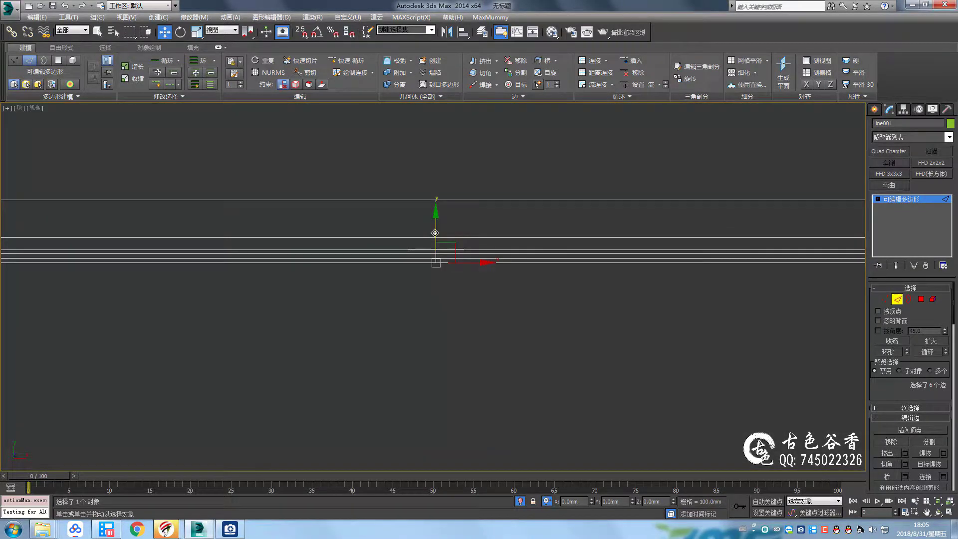
{"action": "key", "text": "p"}
{"action": "left_click", "coordinate": [921, 200]}
{"action": "key", "text": "ctrl+BackSpace"}
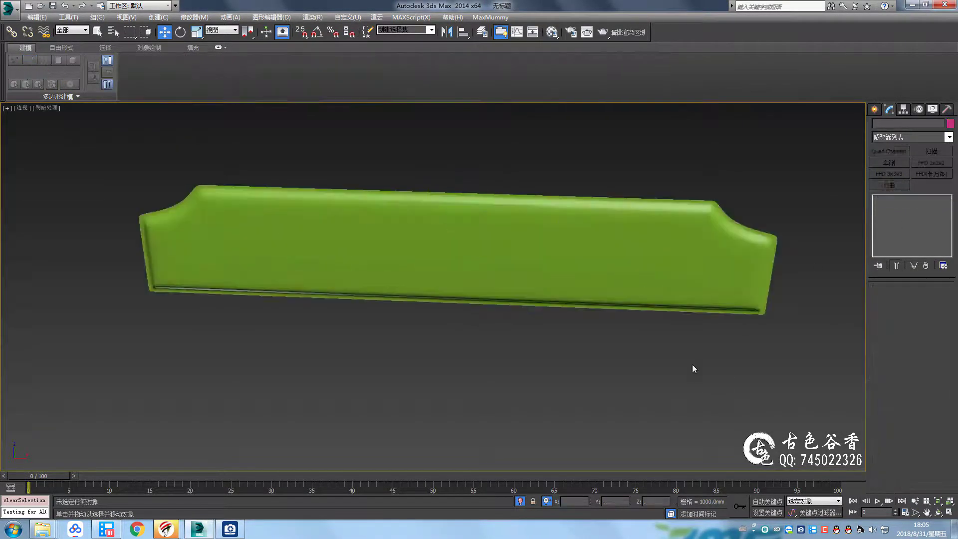
{"action": "middle_click_drag", "start_coordinate": [693, 305], "coordinate": [676, 292], "text": "alt"}
Select the front horizontal edge loop, try flowing it onto the curved surface, then undo
{"action": "scroll", "coordinate": [676, 293], "scroll_direction": "up", "scroll_amount": 3}
{"action": "key", "text": "ctrl+BackSpace"}
{"action": "key", "text": "1"}
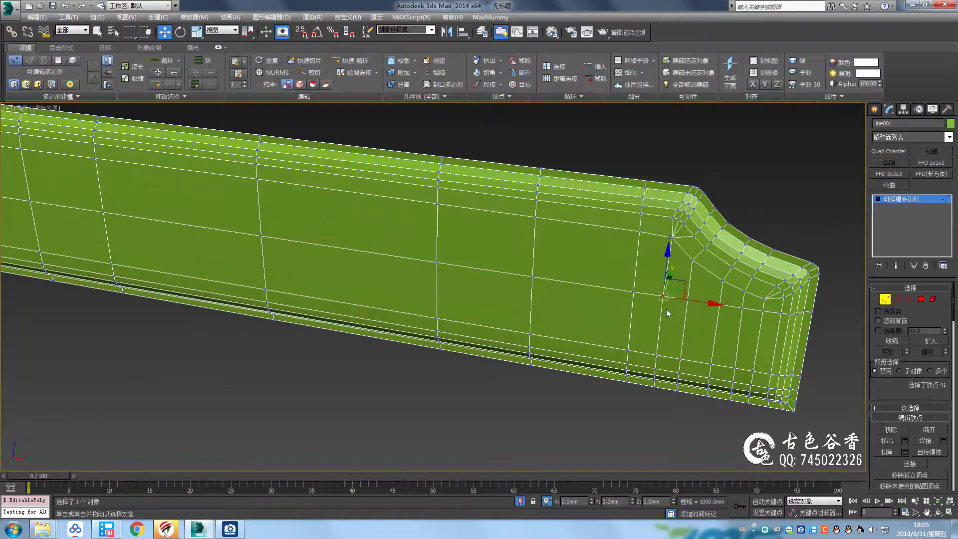
{"action": "scroll", "coordinate": [655, 331], "scroll_direction": "up", "scroll_amount": 1}
{"action": "key", "text": "2"}
{"action": "key", "text": "q"}
{"action": "double_click", "coordinate": [719, 258]}
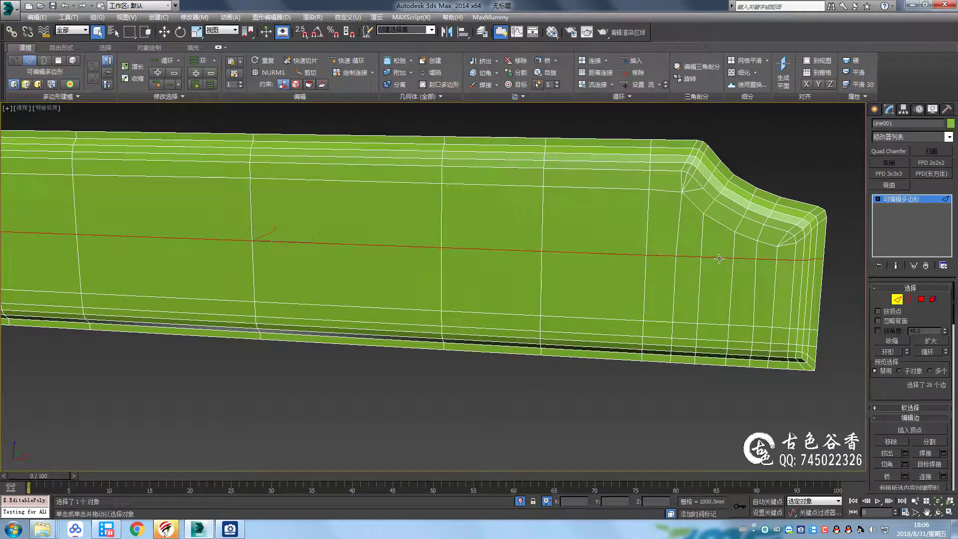
{"action": "key", "text": "alt+f"}
{"action": "middle_click_drag", "start_coordinate": [771, 296], "coordinate": [719, 284]}
{"action": "key", "text": "ctrl+z"}
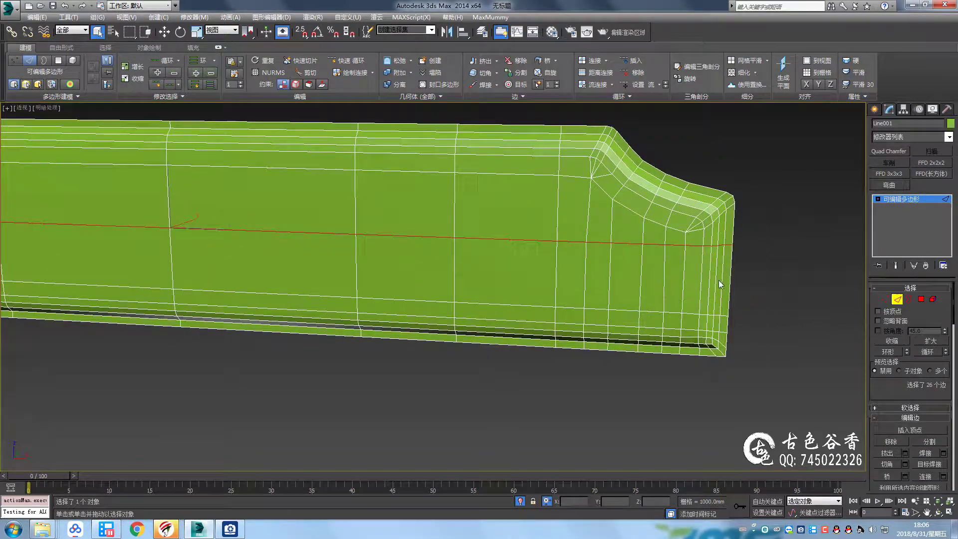
Clear the selection and preview the smoothed headboard up close
{"action": "scroll", "coordinate": [713, 262], "scroll_direction": "down", "scroll_amount": 3}
{"action": "left_click", "coordinate": [822, 243]}
{"action": "key", "text": "F4"}
{"action": "scroll", "coordinate": [514, 267], "scroll_direction": "up", "scroll_amount": 3}
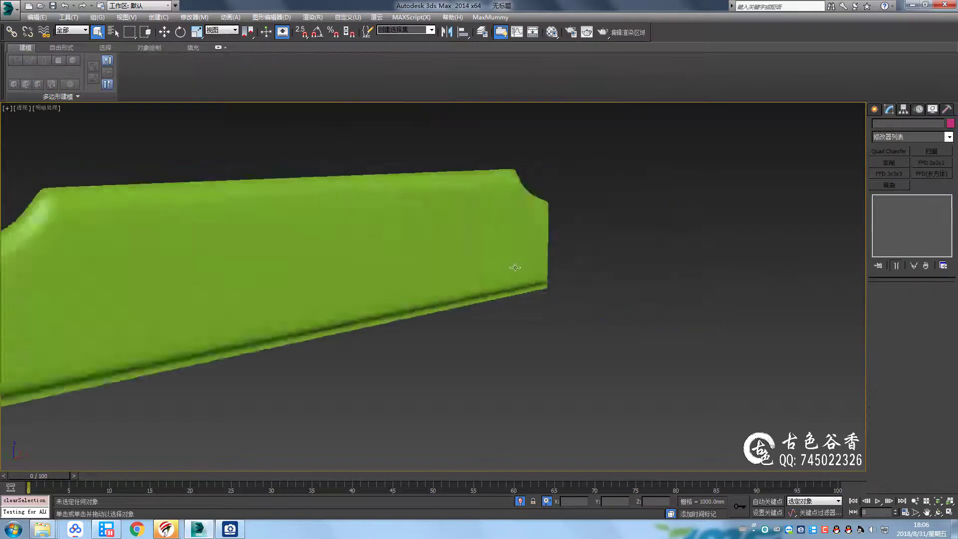
{"action": "scroll", "coordinate": [466, 278], "scroll_direction": "up", "scroll_amount": 3}
{"action": "scroll", "coordinate": [646, 293], "scroll_direction": "up", "scroll_amount": 2}
Chamfer the headboard's upper right corner edges with a two-segment chamfer
{"action": "left_click", "coordinate": [646, 293]}
{"action": "scroll", "coordinate": [716, 271], "scroll_direction": "up", "scroll_amount": 2}
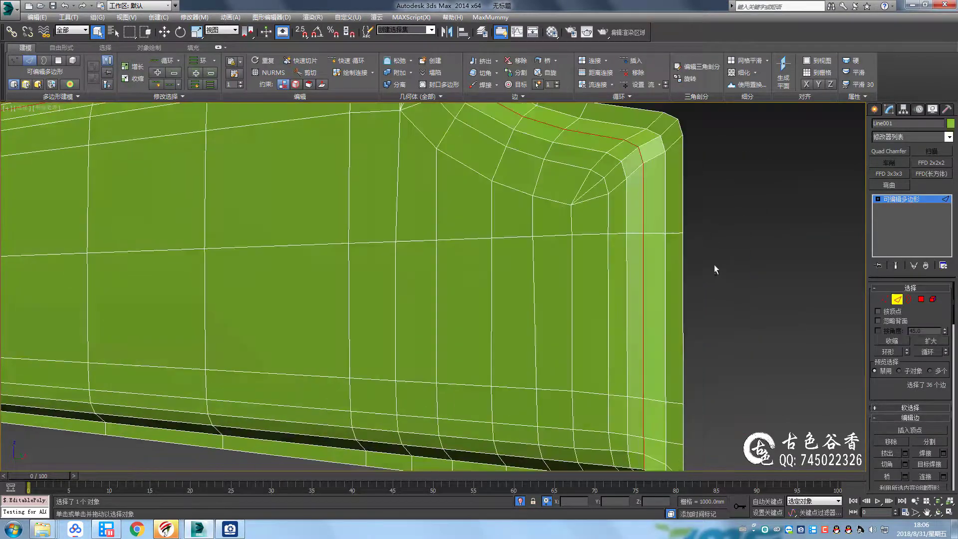
{"action": "middle_click_drag", "start_coordinate": [716, 272], "coordinate": [660, 226]}
{"action": "scroll", "coordinate": [660, 226], "scroll_direction": "down", "scroll_amount": 2}
{"action": "scroll", "coordinate": [460, 320], "scroll_direction": "up", "scroll_amount": 2}
{"action": "key", "text": "ctrl+shift+c"}
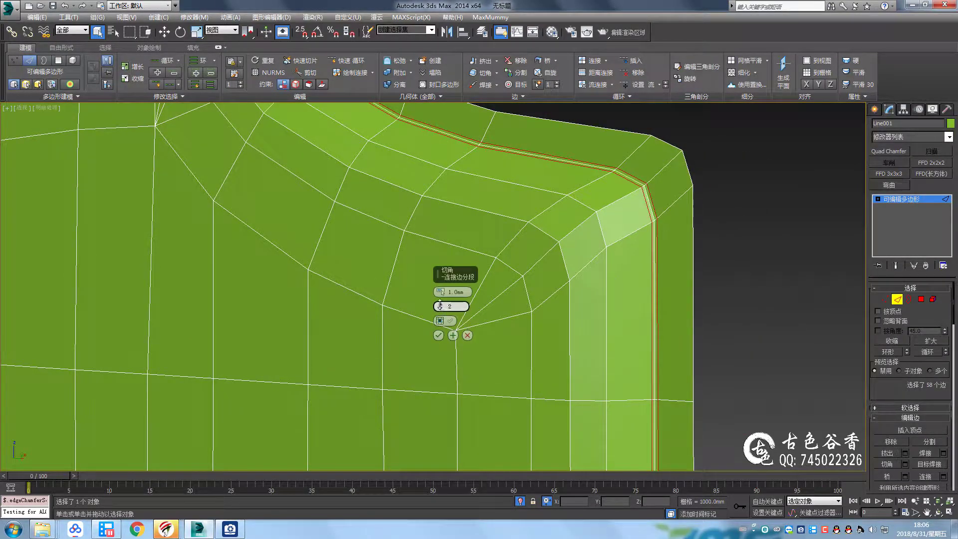
{"action": "left_click", "coordinate": [680, 198]}
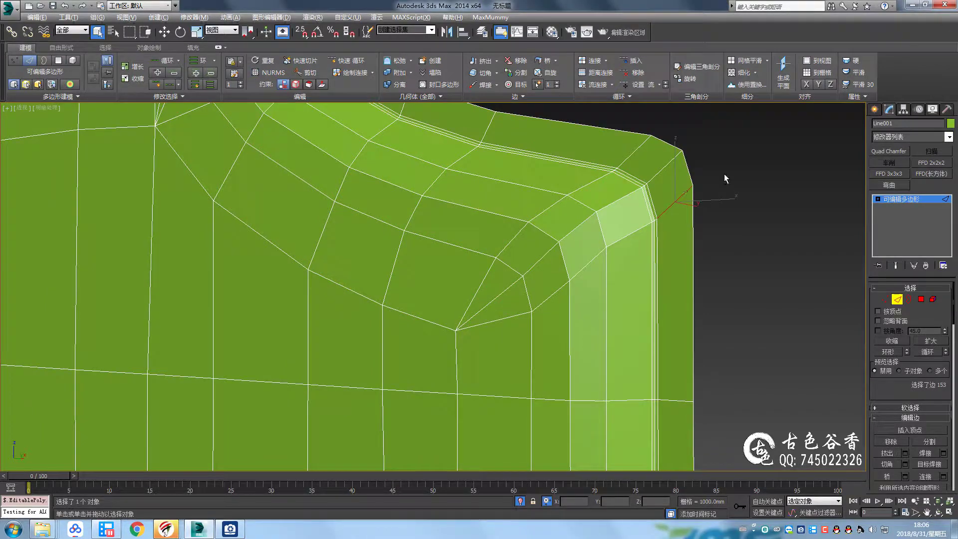
In wireframe, select the diagonal corner edge loop and move it up and outward
{"action": "key", "text": "F3"}
{"action": "scroll", "coordinate": [690, 330], "scroll_direction": "down", "scroll_amount": 2}
{"action": "scroll", "coordinate": [645, 182], "scroll_direction": "up", "scroll_amount": 2}
{"action": "key", "text": "1"}
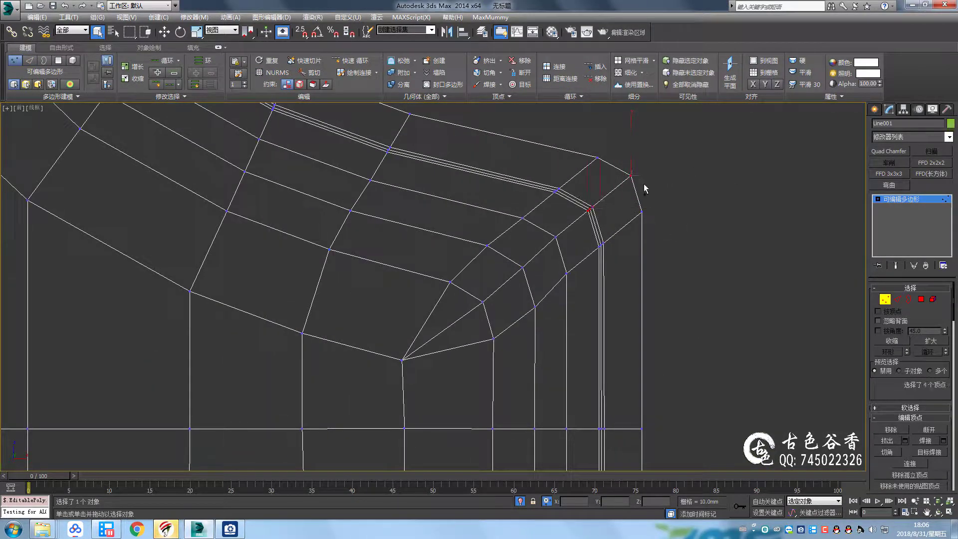
{"action": "key", "text": "2"}
{"action": "double_click", "coordinate": [552, 240]}
{"action": "left_click_drag", "start_coordinate": [583, 223], "coordinate": [597, 203]}
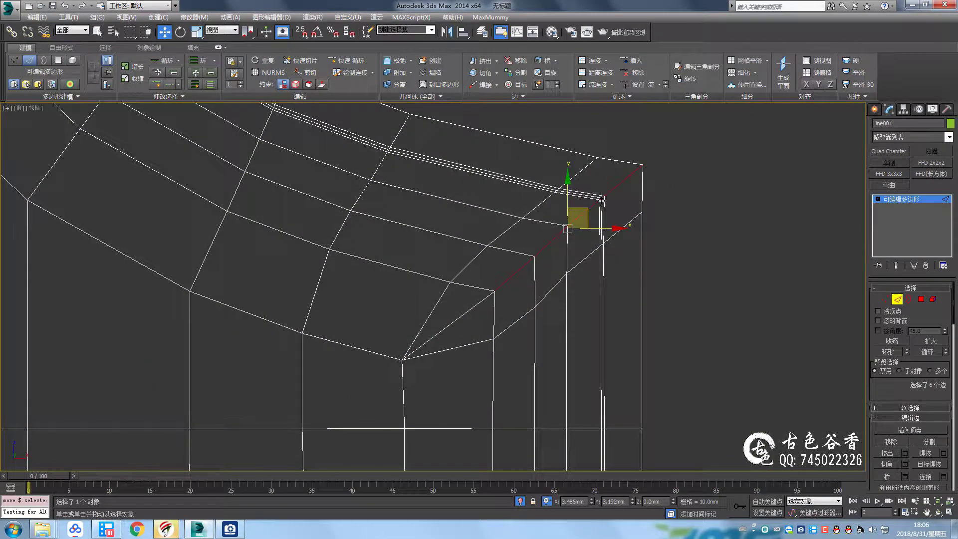
{"action": "middle_click_drag", "start_coordinate": [601, 200], "coordinate": [438, 216], "text": "alt"}
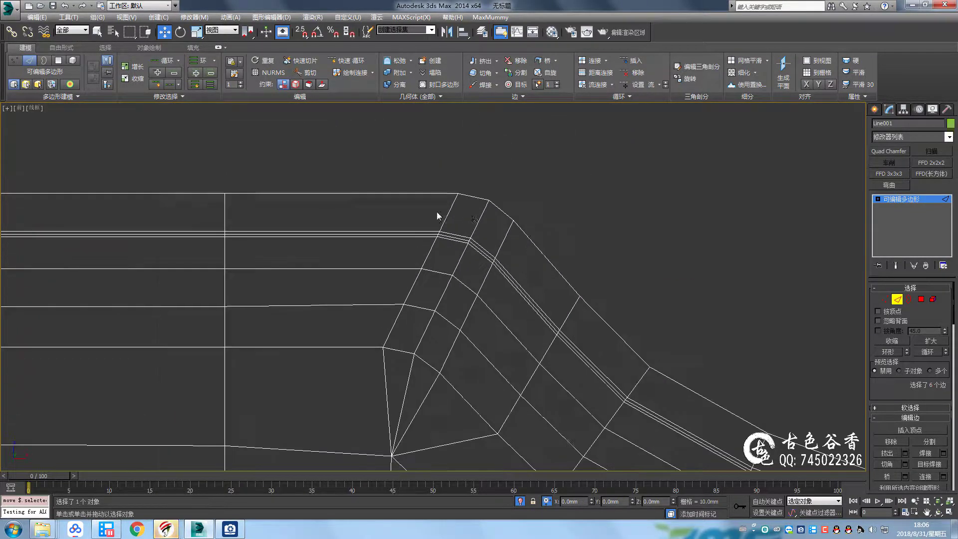
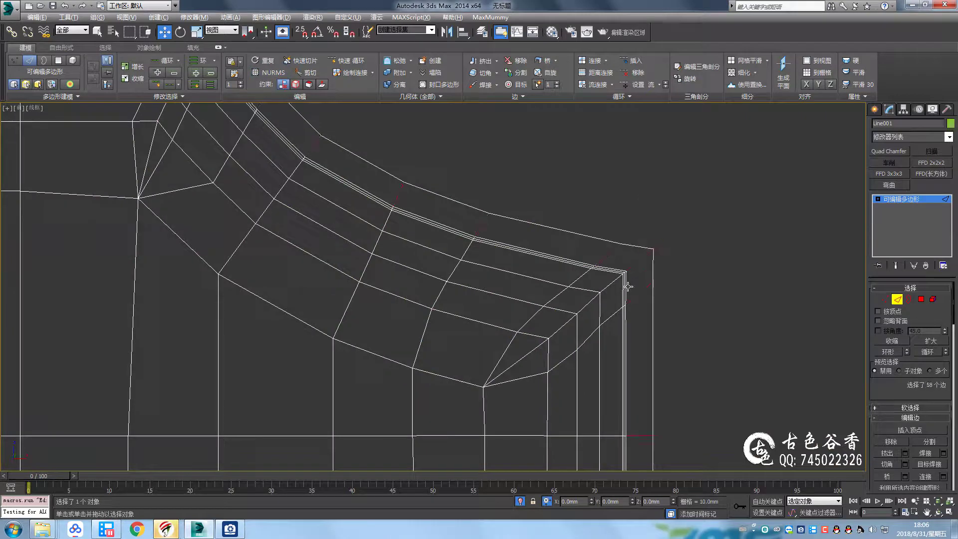
Bring the cushion's bottom corner into view in a maximized Perspective viewport
{"action": "key", "text": "alt+w"}
{"action": "middle_click", "coordinate": [694, 379]}
{"action": "key", "text": "alt+w"}
{"action": "key", "text": "q"}
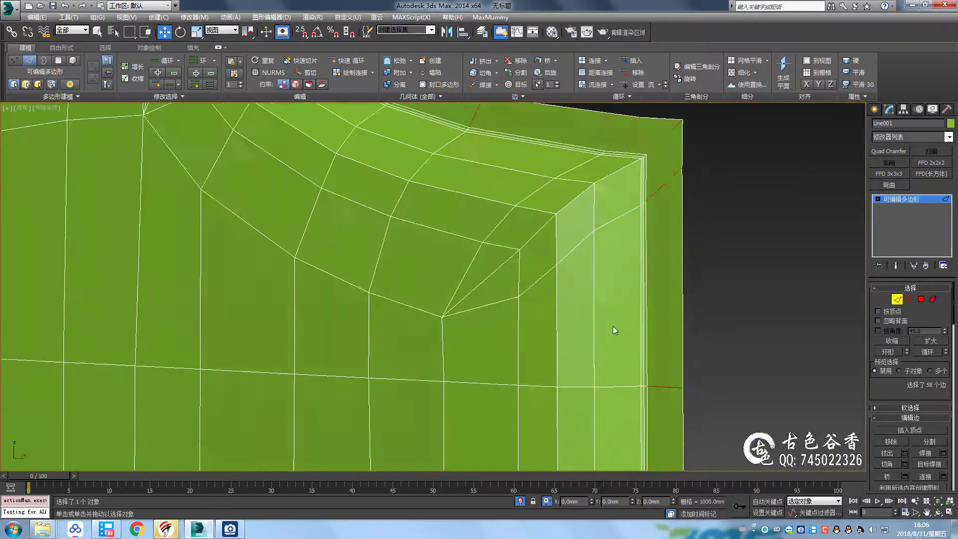
{"action": "mouse_move", "coordinate": [614, 328]}
{"action": "middle_mouse_down", "text": "alt"}
{"action": "mouse_move", "coordinate": [569, 274]}
{"action": "mouse_move", "coordinate": [573, 333]}
{"action": "middle_mouse_up", "text": "alt"}
{"action": "key", "text": "t"}
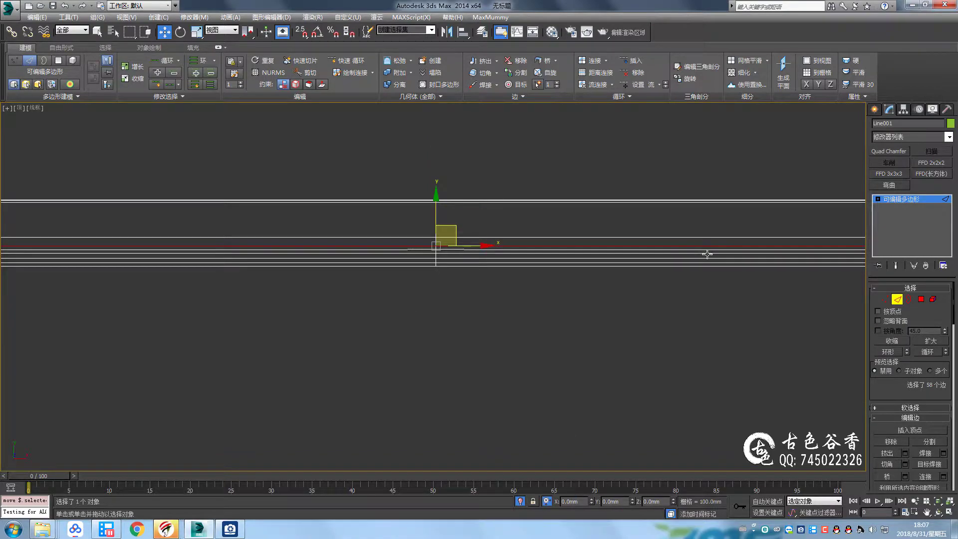
{"action": "key", "text": "p"}
{"action": "mouse_move", "coordinate": [707, 255]}
{"action": "middle_mouse_down", "text": "alt"}
{"action": "mouse_move", "coordinate": [638, 364]}
{"action": "mouse_move", "coordinate": [691, 394]}
{"action": "middle_mouse_up", "text": "alt"}
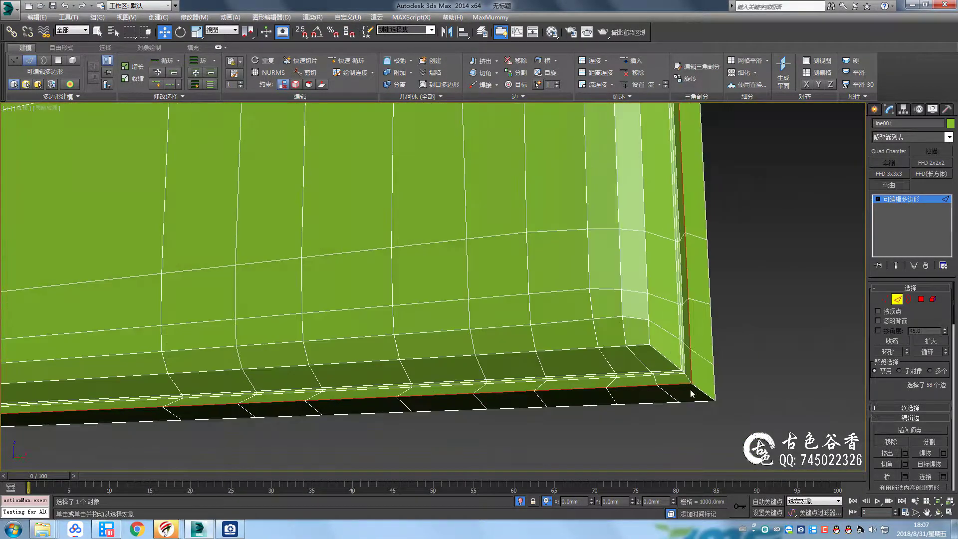
Chamfer the selected bottom edge loop of the cushion by 10mm
{"action": "key", "text": "ctrl+shift+c"}
{"action": "left_click_drag", "start_coordinate": [440, 292], "coordinate": [441, 253]}
{"action": "mouse_move", "coordinate": [442, 253]}
{"action": "middle_mouse_down", "text": "alt"}
{"action": "mouse_move", "coordinate": [680, 293]}
{"action": "mouse_move", "coordinate": [639, 314]}
{"action": "middle_mouse_up", "text": "alt"}
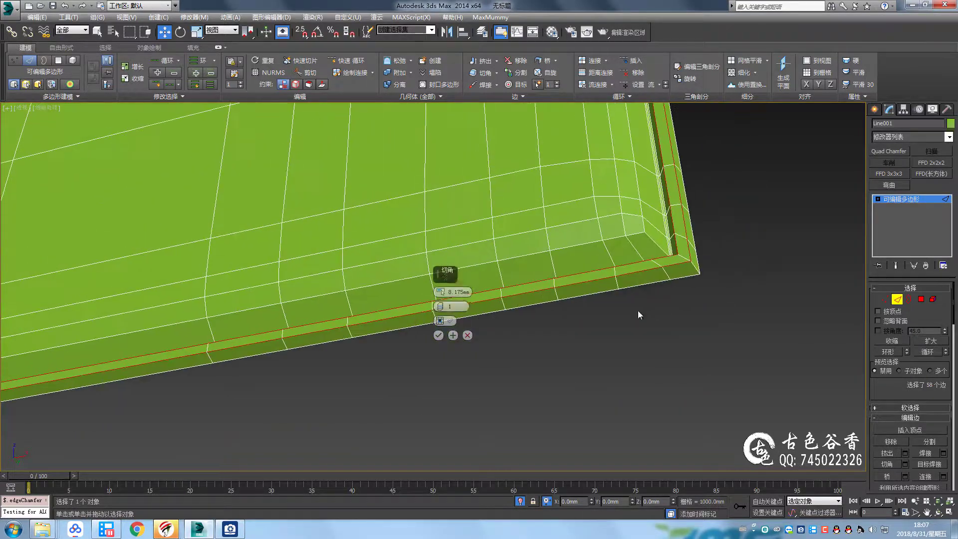
{"action": "type", "text": "10"}
{"action": "key", "text": "Return"}
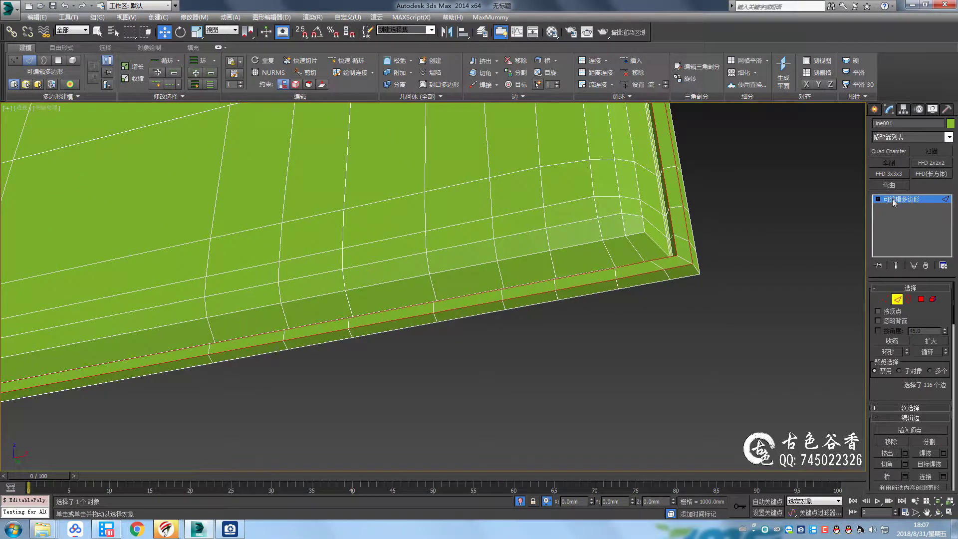
{"action": "left_click", "coordinate": [549, 399]}
{"action": "mouse_move", "coordinate": [548, 399]}
{"action": "middle_mouse_down", "text": "alt"}
{"action": "mouse_move", "coordinate": [498, 267]}
{"action": "mouse_move", "coordinate": [502, 237]}
{"action": "mouse_move", "coordinate": [586, 293]}
{"action": "mouse_move", "coordinate": [552, 303]}
{"action": "mouse_move", "coordinate": [468, 233]}
{"action": "middle_mouse_up", "text": "alt"}
{"action": "scroll", "coordinate": [552, 303], "scroll_direction": "down", "scroll_amount": 2}
{"action": "left_click", "coordinate": [499, 299]}
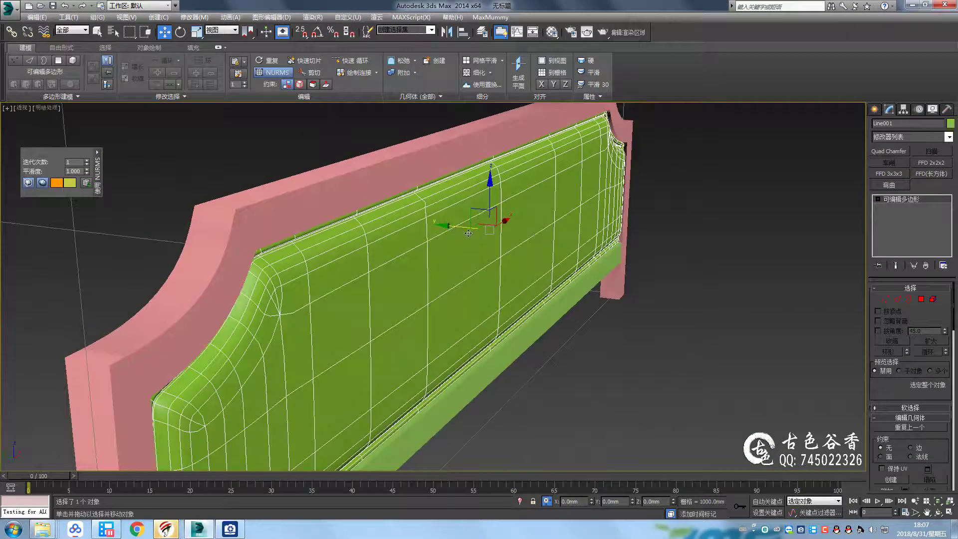
Move the green cushion about -11.583mm along Y against the pink frame
{"action": "left_click_drag", "start_coordinate": [457, 227], "coordinate": [464, 232]}
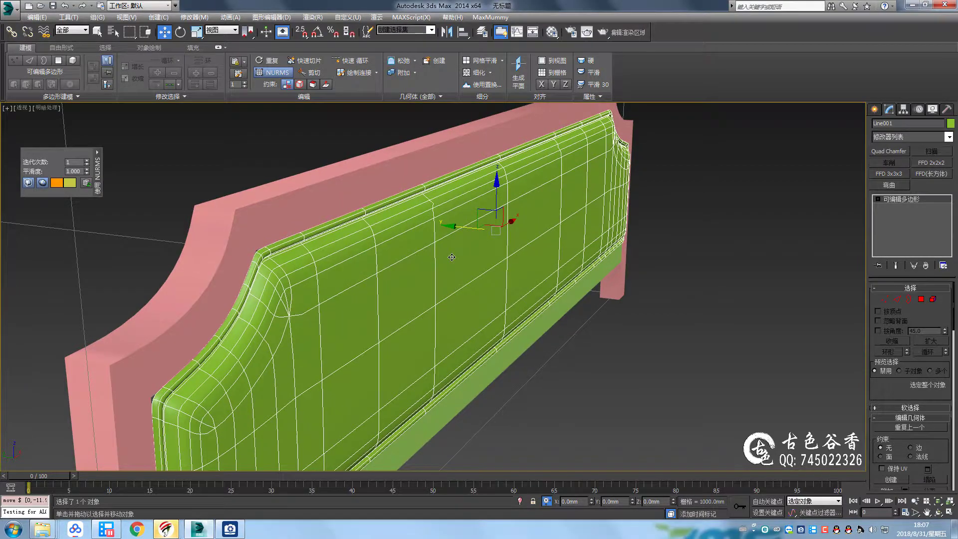
{"action": "middle_click_drag", "start_coordinate": [451, 257], "coordinate": [416, 277], "text": "alt"}
{"action": "scroll", "coordinate": [426, 263], "scroll_direction": "up", "scroll_amount": 5}
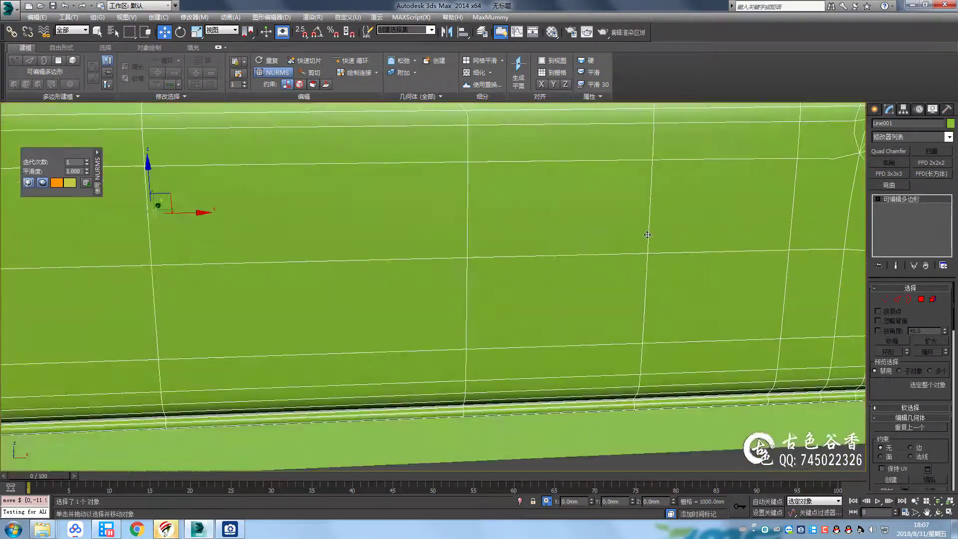
{"action": "middle_click_drag", "start_coordinate": [642, 231], "coordinate": [541, 269]}
{"action": "scroll", "coordinate": [543, 272], "scroll_direction": "down", "scroll_amount": 5}
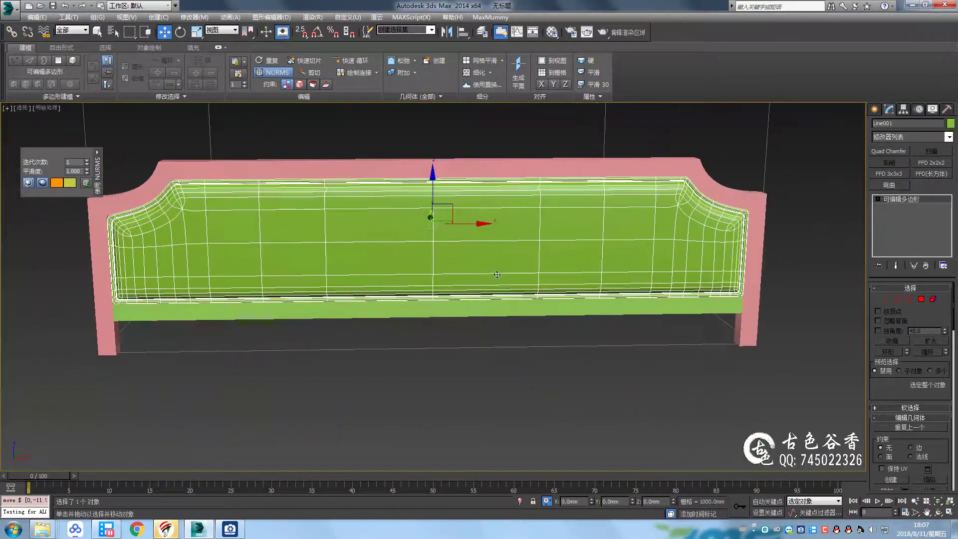
{"action": "key", "text": "q"}
{"action": "middle_click_drag", "start_coordinate": [454, 333], "coordinate": [455, 282], "text": "alt"}
{"action": "scroll", "coordinate": [522, 253], "scroll_direction": "up", "scroll_amount": 1}
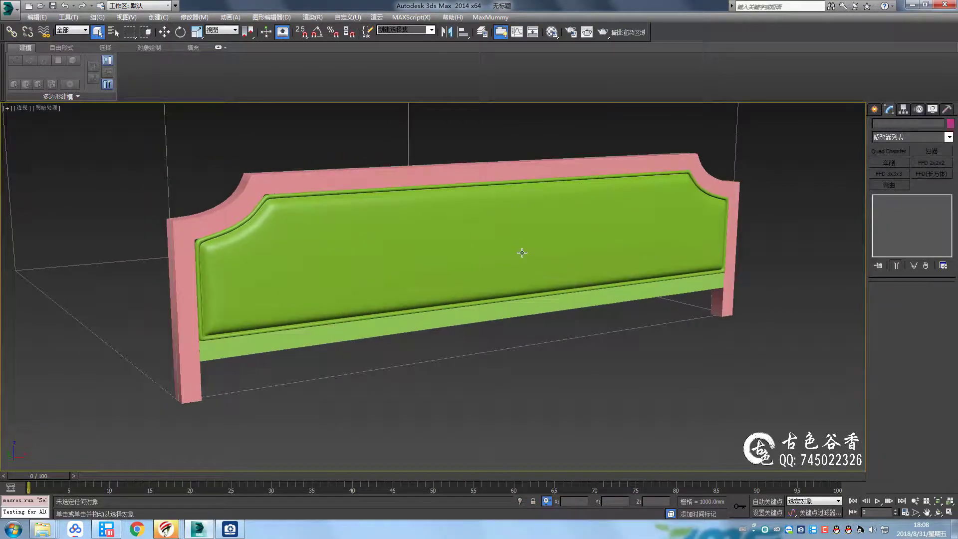
Select the 48-edge loop around the cushion face at Edge level
{"action": "left_click", "coordinate": [521, 253]}
{"action": "left_click", "coordinate": [228, 529]}
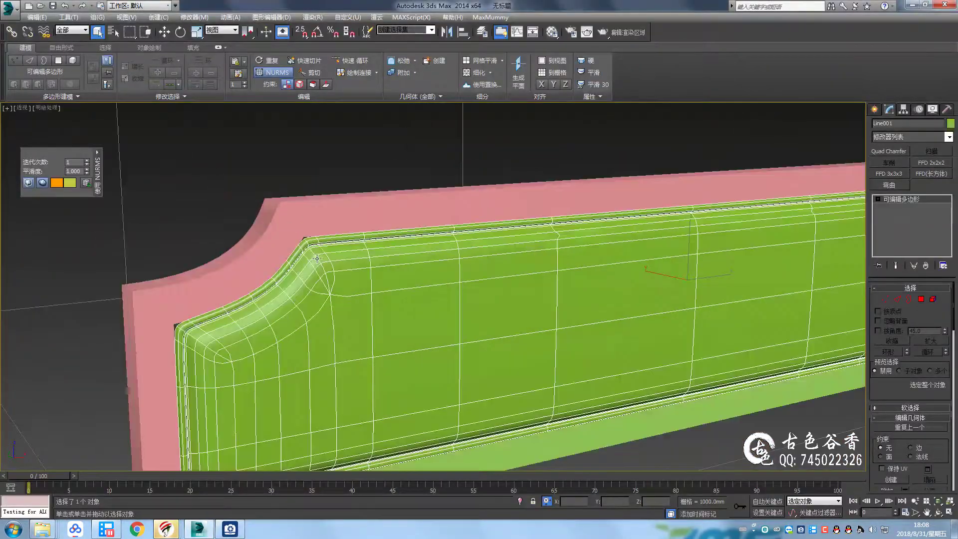
{"action": "key", "text": "2"}
{"action": "left_click", "coordinate": [334, 266]}
{"action": "double_click", "coordinate": [333, 265]}
{"action": "scroll", "coordinate": [344, 280], "scroll_direction": "down", "scroll_amount": 3}
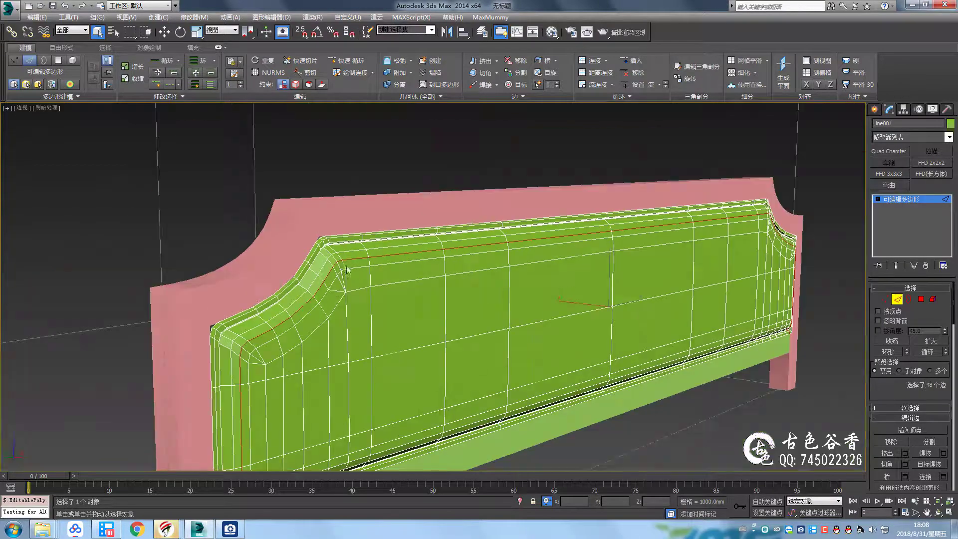
{"action": "scroll", "coordinate": [349, 288], "scroll_direction": "down", "scroll_amount": 1}
Switch to the Left view to see the cushion's curved profile
{"action": "middle_click_drag", "start_coordinate": [349, 288], "coordinate": [346, 296], "text": "alt"}
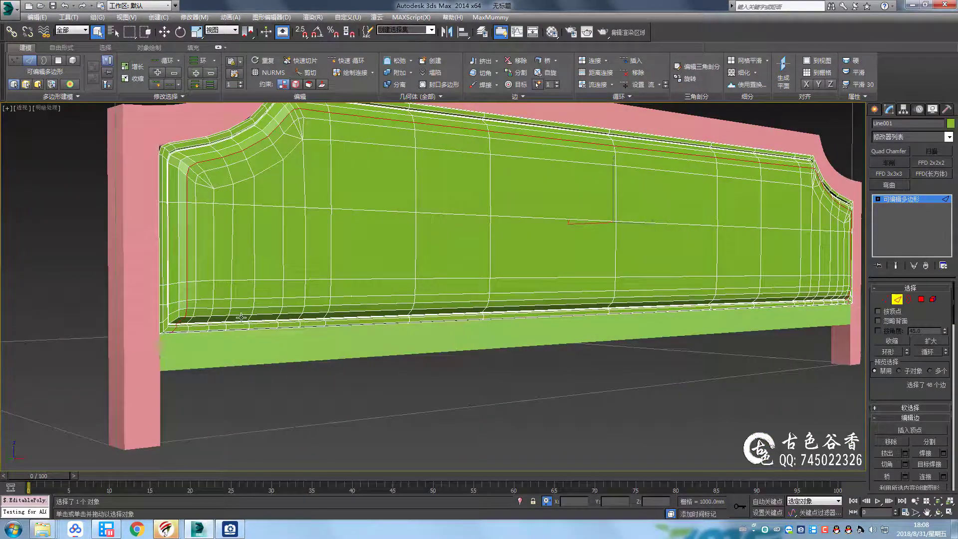
{"action": "scroll", "coordinate": [241, 318], "scroll_direction": "up", "scroll_amount": 2}
{"action": "scroll", "coordinate": [249, 329], "scroll_direction": "up", "scroll_amount": 4}
{"action": "scroll", "coordinate": [251, 331], "scroll_direction": "down", "scroll_amount": 3}
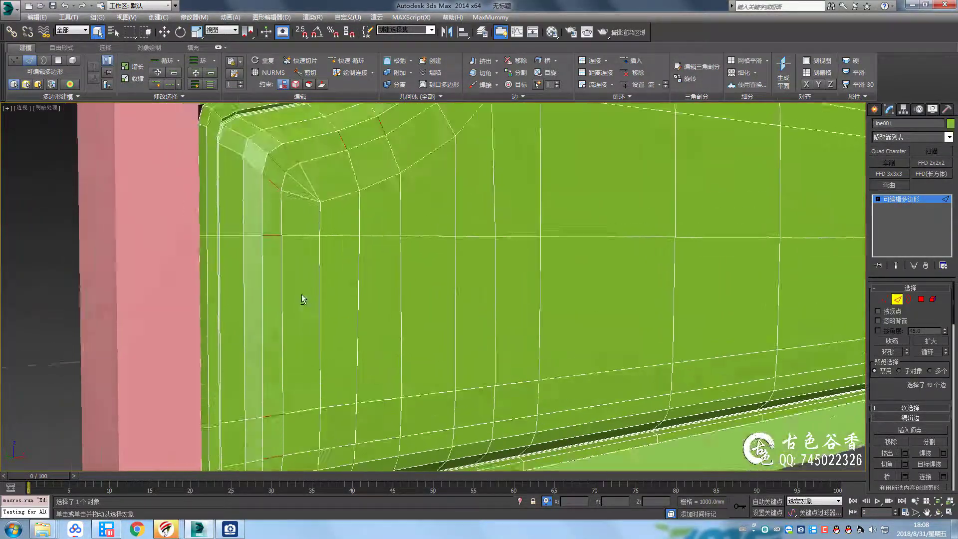
{"action": "key", "text": "l"}
{"action": "scroll", "coordinate": [250, 265], "scroll_direction": "down", "scroll_amount": 3}
Box-select the vertices along the cushion's back in Left view and move them
{"action": "key", "text": "1"}
{"action": "left_click", "coordinate": [453, 209]}
{"action": "scroll", "coordinate": [479, 205], "scroll_direction": "down", "scroll_amount": 2}
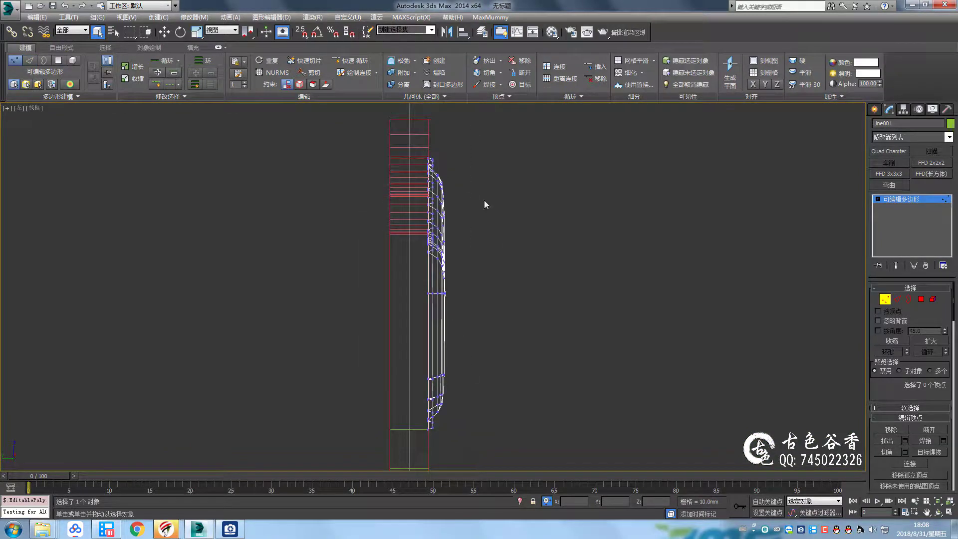
{"action": "left_click_drag", "start_coordinate": [434, 446], "coordinate": [434, 446]}
{"action": "scroll", "coordinate": [434, 439], "scroll_direction": "up", "scroll_amount": 6}
{"action": "key", "text": "w"}
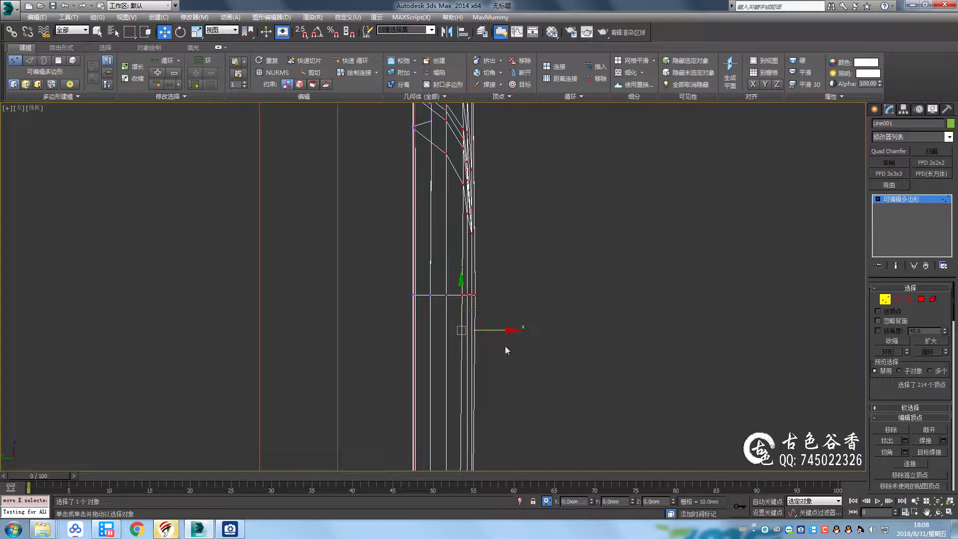
Check the cushion's edge loops near the corner in the Perspective view
{"action": "key", "text": "p"}
{"action": "middle_click_drag", "start_coordinate": [462, 332], "coordinate": [509, 246], "text": "alt"}
{"action": "key", "text": "2"}
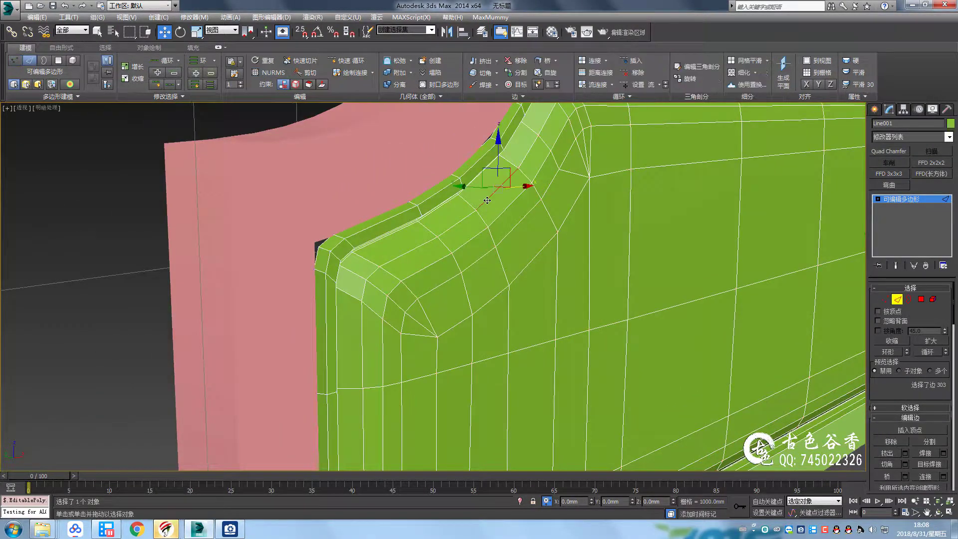
{"action": "scroll", "coordinate": [487, 200], "scroll_direction": "down", "scroll_amount": 3}
{"action": "key", "text": "q"}
{"action": "double_click", "coordinate": [462, 366]}
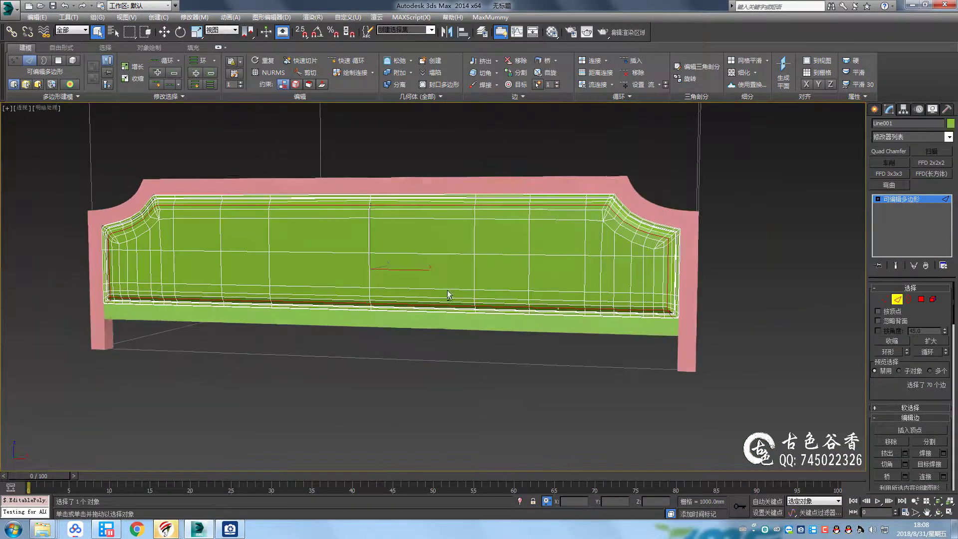
{"action": "left_click", "coordinate": [785, 272]}
{"action": "middle_click_drag", "start_coordinate": [785, 271], "coordinate": [462, 257], "text": "alt"}
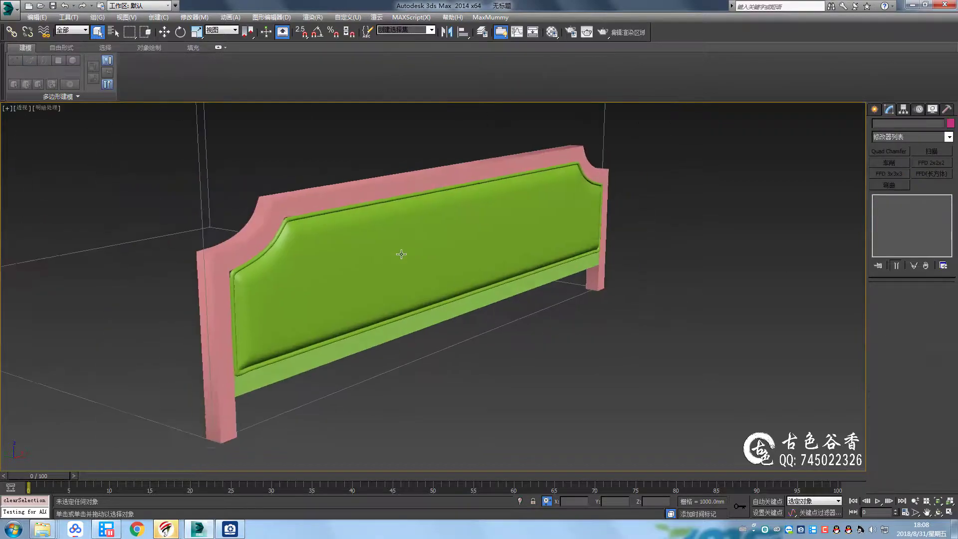
{"action": "scroll", "coordinate": [375, 288], "scroll_direction": "up", "scroll_amount": 3}
{"action": "mouse_move", "coordinate": [374, 288]}
{"action": "middle_mouse_down", "text": "alt"}
{"action": "mouse_move", "coordinate": [487, 274]}
{"action": "mouse_move", "coordinate": [487, 261]}
{"action": "mouse_move", "coordinate": [487, 278]}
{"action": "mouse_move", "coordinate": [431, 300]}
{"action": "mouse_move", "coordinate": [464, 315]}
{"action": "mouse_move", "coordinate": [409, 270]}
{"action": "middle_mouse_up", "text": "alt"}
{"action": "scroll", "coordinate": [487, 261], "scroll_direction": "down", "scroll_amount": 3}
Select the cushion's open back border at Border level for moving
{"action": "left_click", "coordinate": [434, 267]}
{"action": "key", "text": "3"}
{"action": "scroll", "coordinate": [410, 270], "scroll_direction": "down", "scroll_amount": 5}
{"action": "key", "text": "w"}
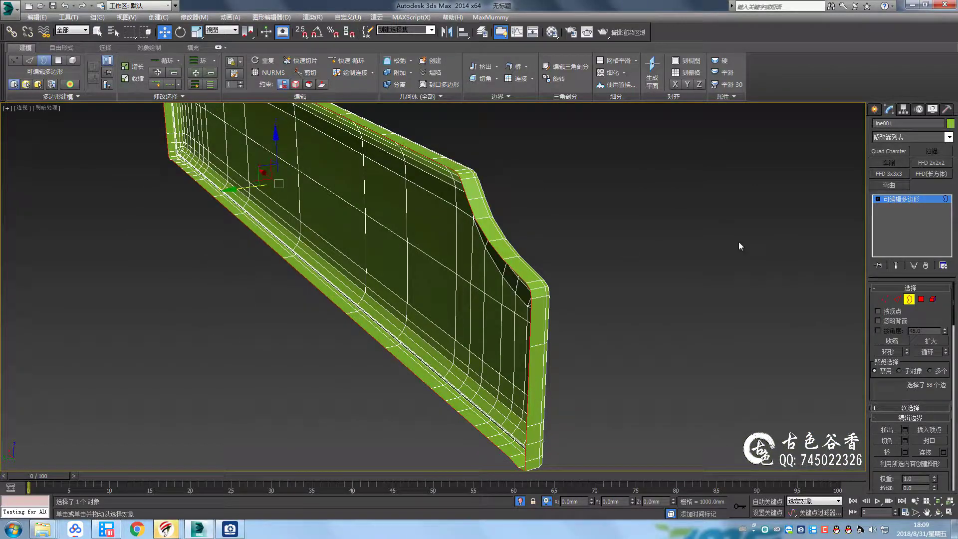
{"action": "left_click", "coordinate": [626, 339]}
{"action": "mouse_move", "coordinate": [578, 331]}
{"action": "middle_mouse_down", "text": "alt"}
{"action": "mouse_move", "coordinate": [438, 310]}
{"action": "mouse_move", "coordinate": [483, 312]}
{"action": "mouse_move", "coordinate": [539, 250]}
{"action": "mouse_move", "coordinate": [499, 259]}
{"action": "middle_mouse_up", "text": "alt"}
Isolate the green cushion and view it from the Top
{"action": "key", "text": "q"}
{"action": "left_click", "coordinate": [556, 248]}
{"action": "key", "text": "alt+q"}
{"action": "key", "text": "alt+q"}
{"action": "key", "text": "t"}
{"action": "scroll", "coordinate": [495, 270], "scroll_direction": "down", "scroll_amount": 3}
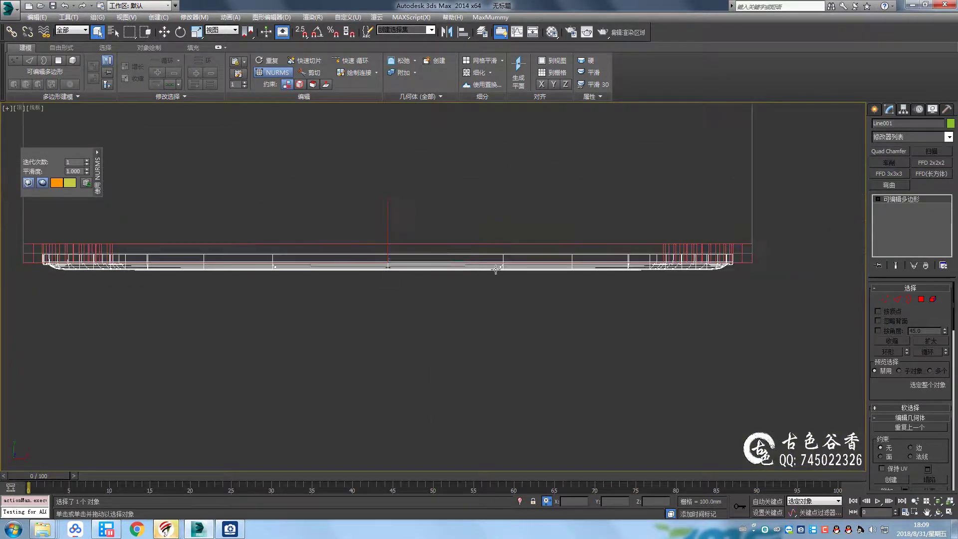
{"action": "scroll", "coordinate": [495, 270], "scroll_direction": "up", "scroll_amount": 2}
{"action": "scroll", "coordinate": [649, 270], "scroll_direction": "up", "scroll_amount": 2}
{"action": "scroll", "coordinate": [723, 280], "scroll_direction": "up", "scroll_amount": 2}
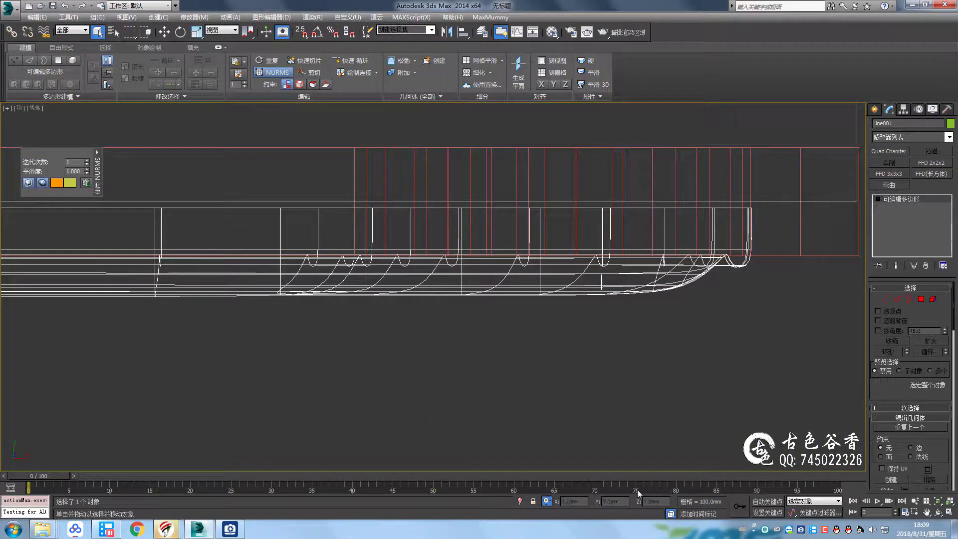
Select the cushion's border edges at Edge level with the Move tool to shift along Y
{"action": "key", "text": "w"}
{"action": "key", "text": "alt+w"}
{"action": "key", "text": "alt+w"}
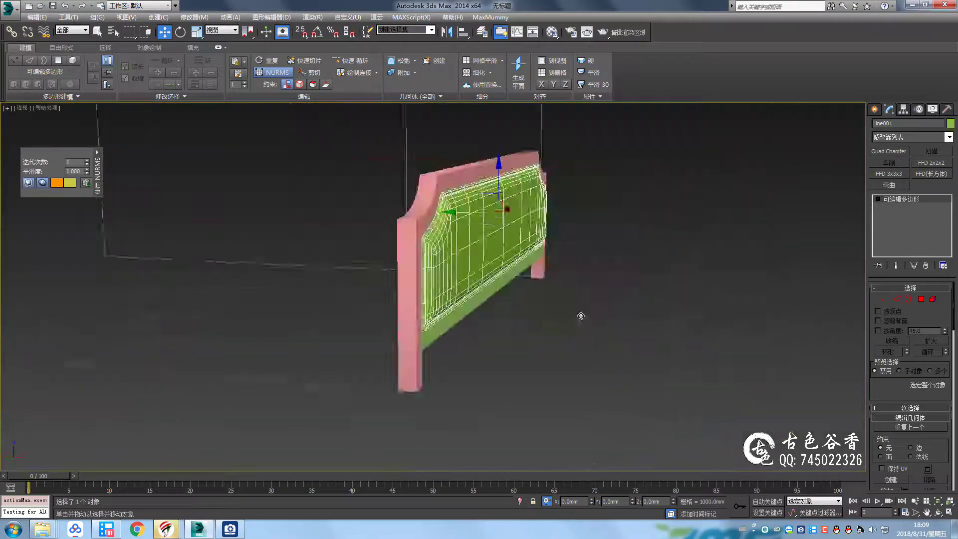
{"action": "middle_click_drag", "start_coordinate": [580, 316], "coordinate": [600, 327], "text": "alt"}
{"action": "scroll", "coordinate": [599, 327], "scroll_direction": "up", "scroll_amount": 4}
{"action": "key", "text": "alt+w"}
{"action": "key", "text": "alt+w"}
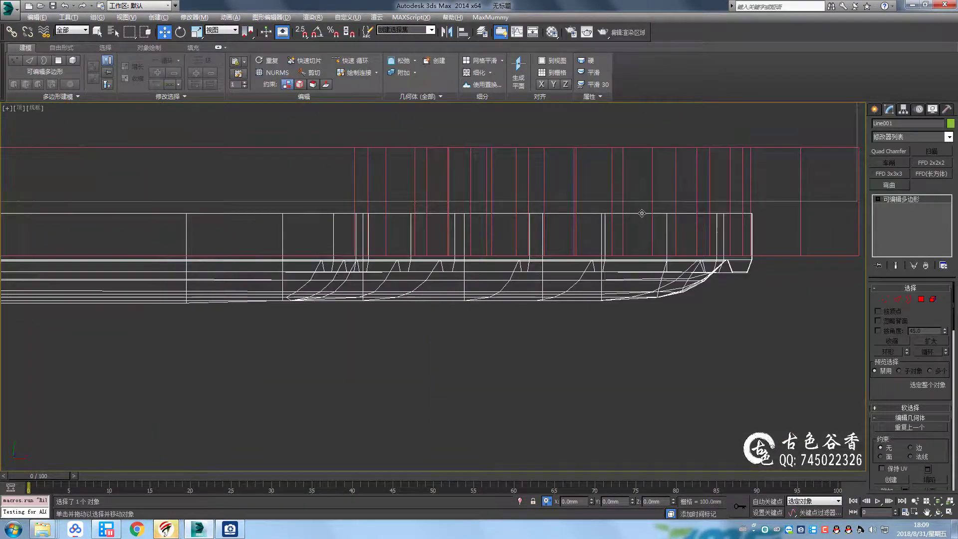
{"action": "key", "text": "2"}
{"action": "scroll", "coordinate": [641, 213], "scroll_direction": "down", "scroll_amount": 2}
{"action": "scroll", "coordinate": [349, 200], "scroll_direction": "down", "scroll_amount": 2}
{"action": "scroll", "coordinate": [222, 191], "scroll_direction": "up", "scroll_amount": 1}
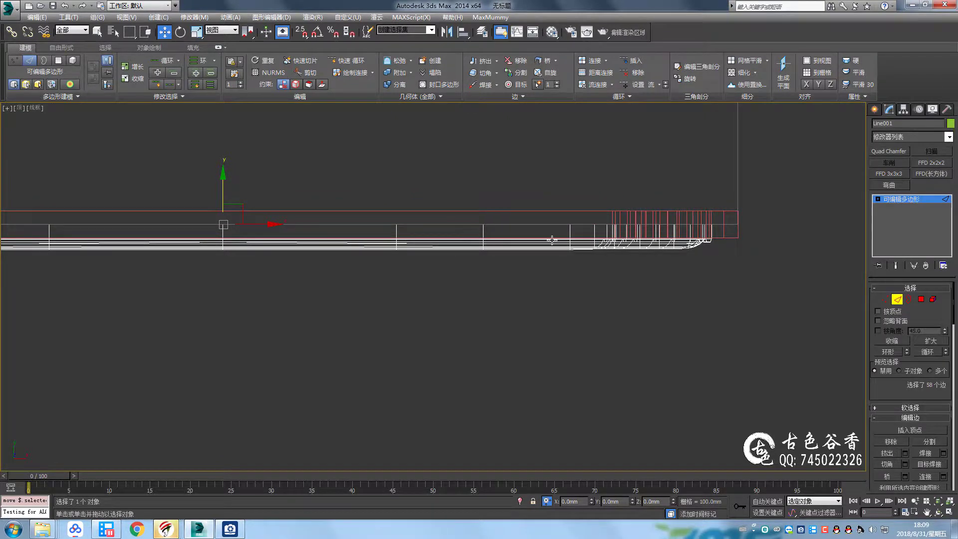
Add a Symmetry modifier to the cushion mirrored along the Z axis
{"action": "key", "text": "alt+x"}
{"action": "left_click", "coordinate": [924, 306]}
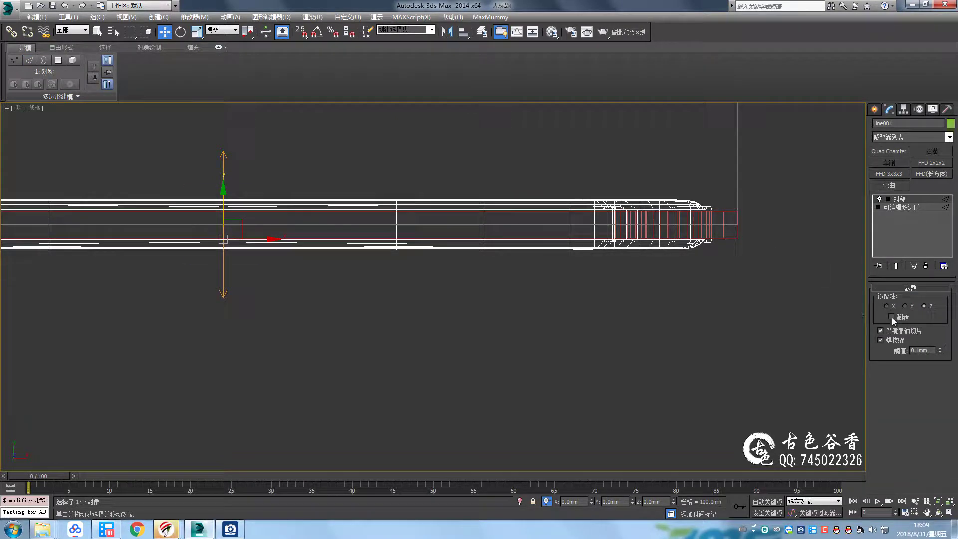
{"action": "left_click", "coordinate": [898, 199]}
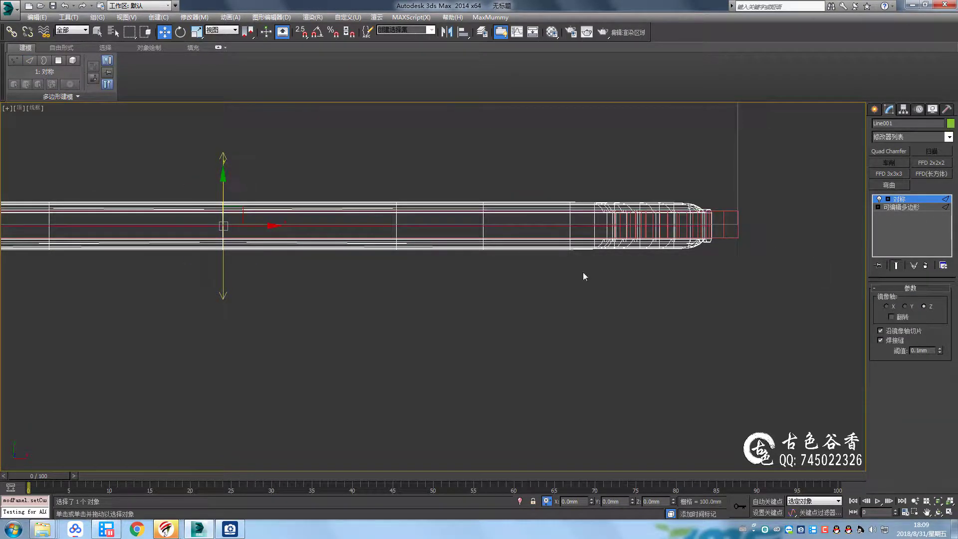
{"action": "key", "text": "super+shift"}
{"action": "middle_click_drag", "start_coordinate": [498, 298], "coordinate": [527, 299], "text": "alt"}
{"action": "key", "text": "alt+w"}
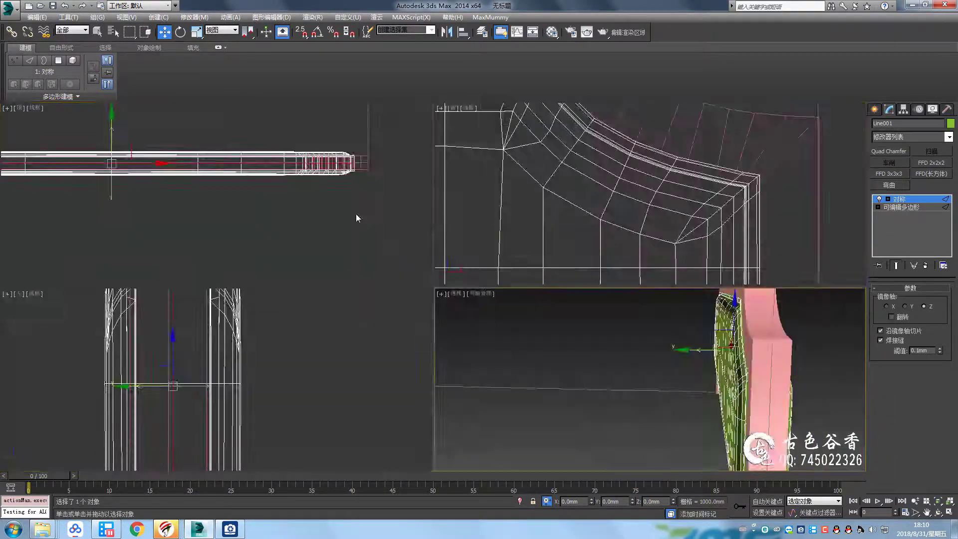
{"action": "key", "text": "alt+w"}
{"action": "key", "text": "alt+w"}
{"action": "key", "text": "alt+w"}
Deselect and orbit the Perspective view to inspect the full padded headboard
{"action": "left_click", "coordinate": [699, 303]}
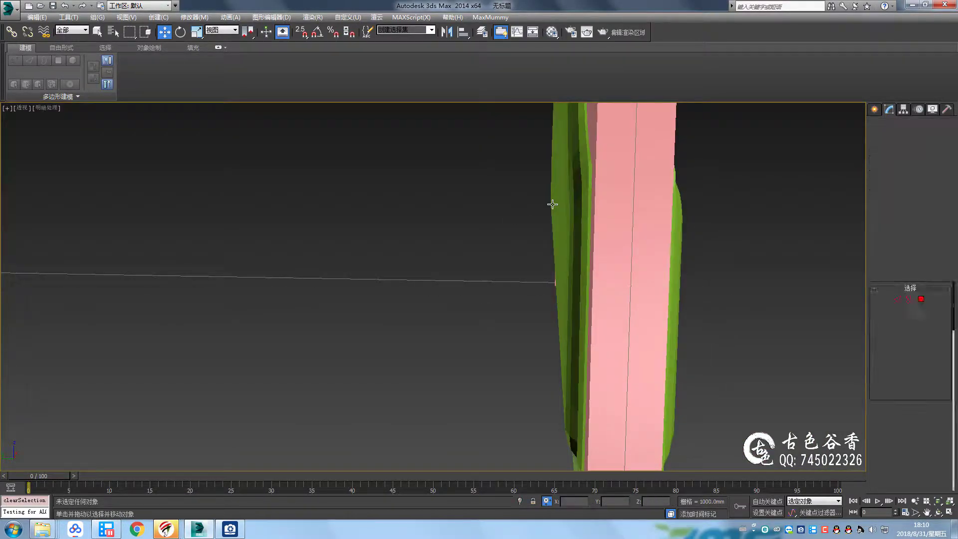
{"action": "mouse_move", "coordinate": [553, 203]}
{"action": "middle_mouse_down", "text": "alt"}
{"action": "mouse_move", "coordinate": [734, 282]}
{"action": "mouse_move", "coordinate": [787, 272]}
{"action": "mouse_move", "coordinate": [577, 253]}
{"action": "mouse_move", "coordinate": [421, 284]}
{"action": "middle_mouse_up", "text": "alt"}
{"action": "scroll", "coordinate": [656, 257], "scroll_direction": "down", "scroll_amount": 5}
{"action": "scroll", "coordinate": [788, 272], "scroll_direction": "up", "scroll_amount": 2}
{"action": "scroll", "coordinate": [787, 272], "scroll_direction": "down", "scroll_amount": 4}
Select the pink frame's border edges as full edge loops
{"action": "left_click", "coordinate": [374, 204]}
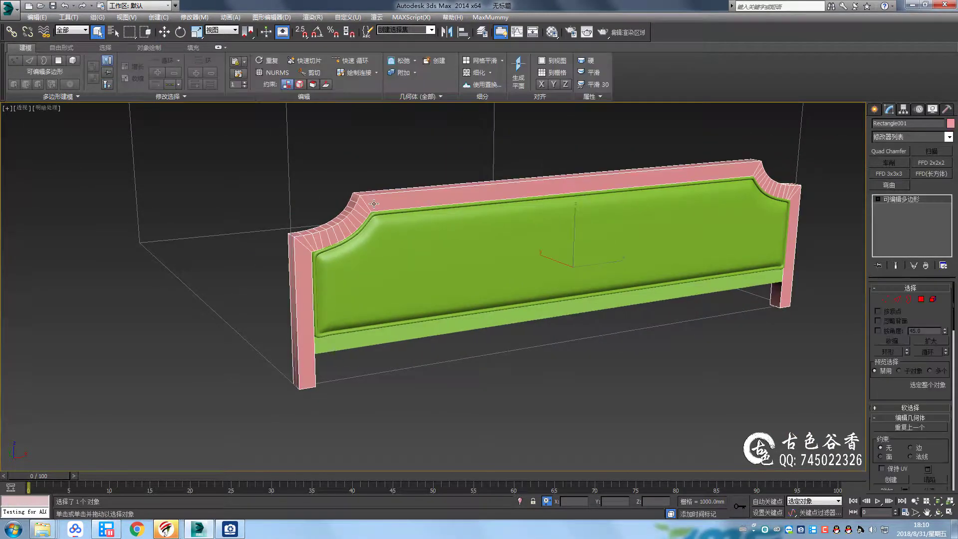
{"action": "scroll", "coordinate": [373, 203], "scroll_direction": "up", "scroll_amount": 4}
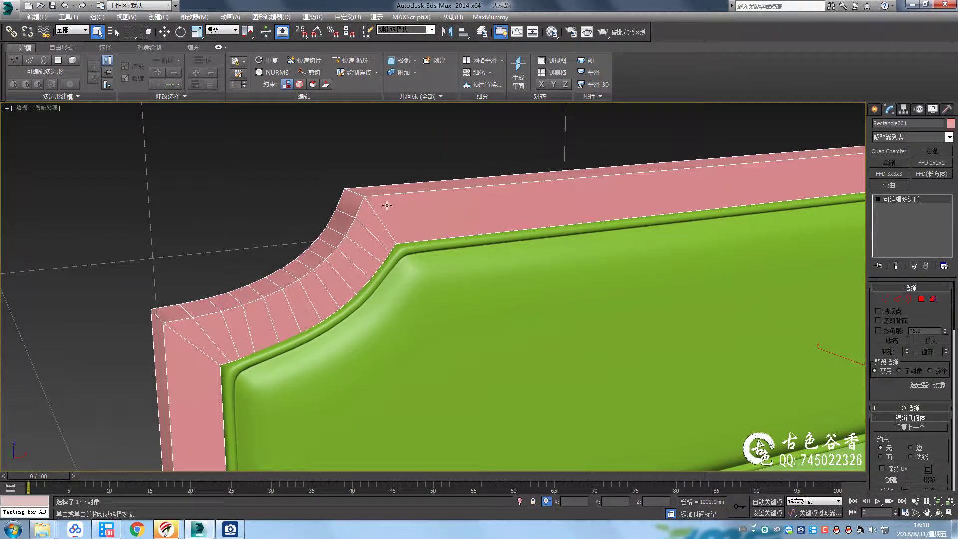
{"action": "key", "text": "2"}
{"action": "scroll", "coordinate": [424, 225], "scroll_direction": "down", "scroll_amount": 4}
{"action": "scroll", "coordinate": [423, 226], "scroll_direction": "up", "scroll_amount": 3}
{"action": "scroll", "coordinate": [403, 213], "scroll_direction": "up", "scroll_amount": 1}
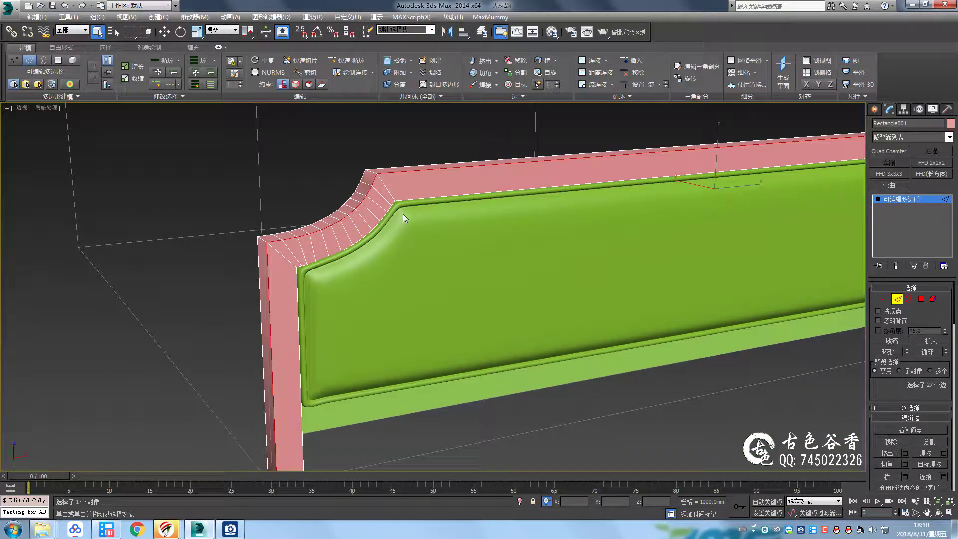
{"action": "key", "text": "alt+l"}
{"action": "scroll", "coordinate": [402, 214], "scroll_direction": "down", "scroll_amount": 2}
{"action": "mouse_move", "coordinate": [375, 268]}
{"action": "middle_mouse_down", "text": "alt"}
{"action": "mouse_move", "coordinate": [398, 426]}
{"action": "mouse_move", "coordinate": [525, 343]}
{"action": "middle_mouse_up", "text": "alt"}
{"action": "scroll", "coordinate": [607, 261], "scroll_direction": "up", "scroll_amount": 3}
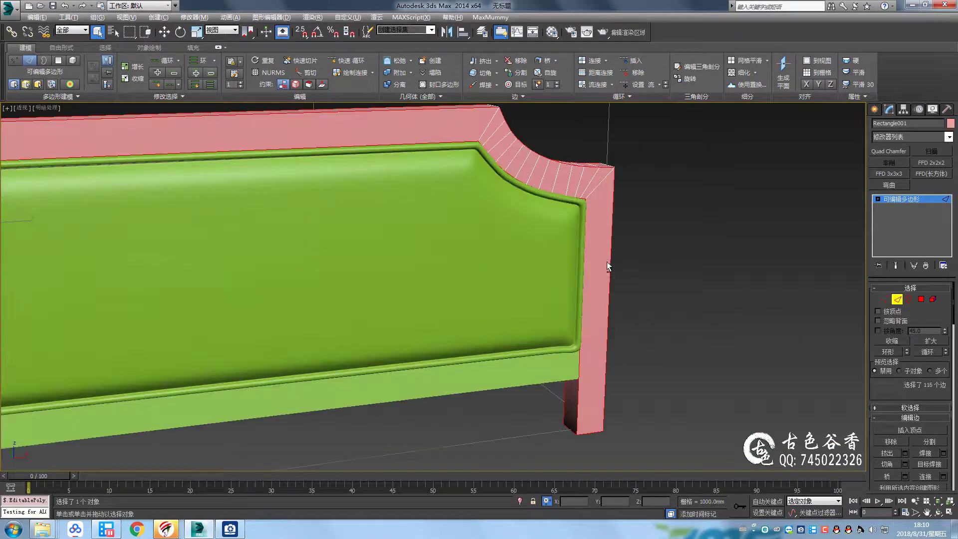
{"action": "middle_click_drag", "start_coordinate": [606, 262], "coordinate": [649, 299], "text": "alt"}
Add one more frame edge, then try a Quad Chamfer with 2 iterations and remove it
{"action": "left_click", "coordinate": [672, 349], "text": "ctrl"}
{"action": "scroll", "coordinate": [891, 394], "scroll_direction": "down", "scroll_amount": 3}
{"action": "scroll", "coordinate": [703, 369], "scroll_direction": "up", "scroll_amount": 4}
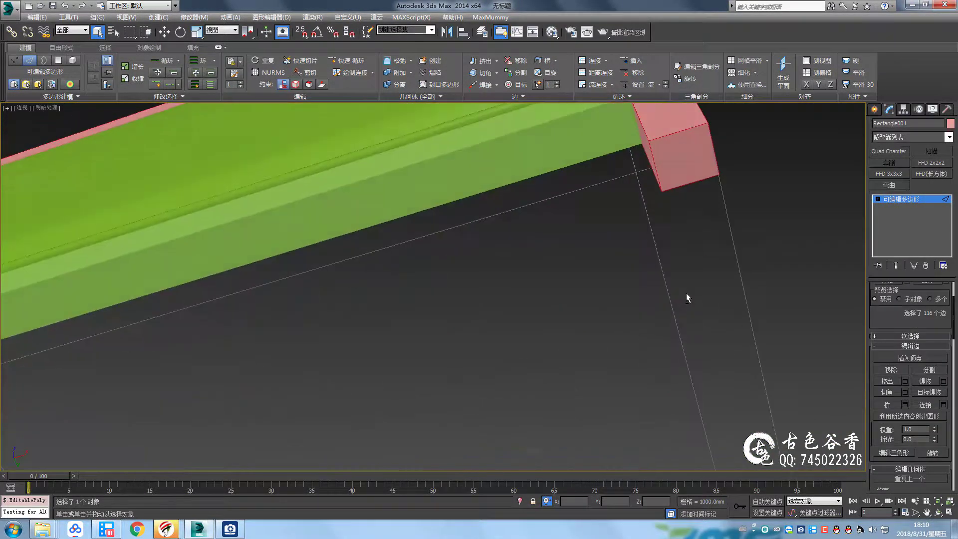
{"action": "scroll", "coordinate": [686, 298], "scroll_direction": "down", "scroll_amount": 4}
{"action": "scroll", "coordinate": [693, 270], "scroll_direction": "up", "scroll_amount": 3}
{"action": "left_click", "coordinate": [896, 152]}
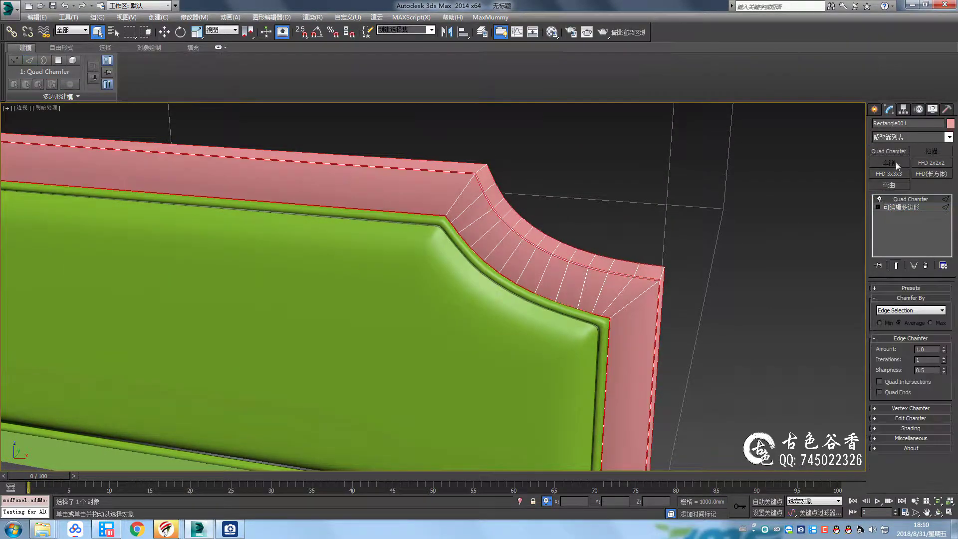
{"action": "left_click", "coordinate": [943, 357]}
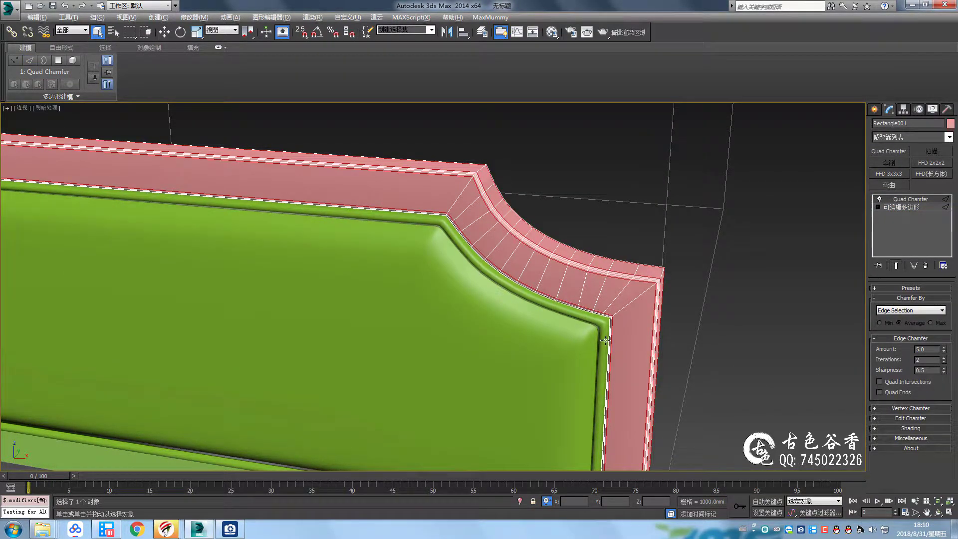
{"action": "left_click", "coordinate": [926, 265]}
Chamfer the selected frame edges by 3mm with 4 segments
{"action": "scroll", "coordinate": [327, 263], "scroll_direction": "down", "scroll_amount": 4}
{"action": "scroll", "coordinate": [286, 221], "scroll_direction": "up", "scroll_amount": 4}
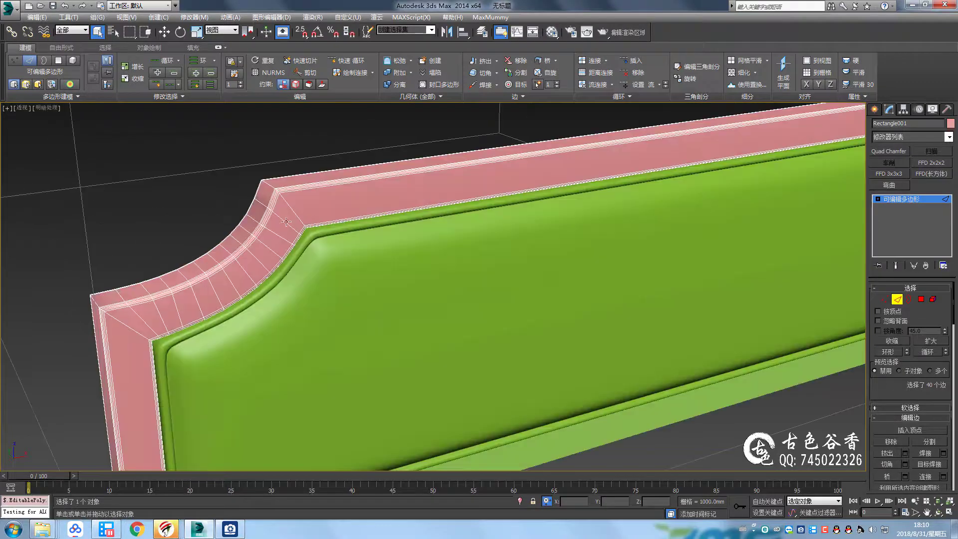
{"action": "middle_click_drag", "start_coordinate": [159, 353], "coordinate": [249, 250], "text": "alt"}
{"action": "scroll", "coordinate": [402, 234], "scroll_direction": "up", "scroll_amount": 5}
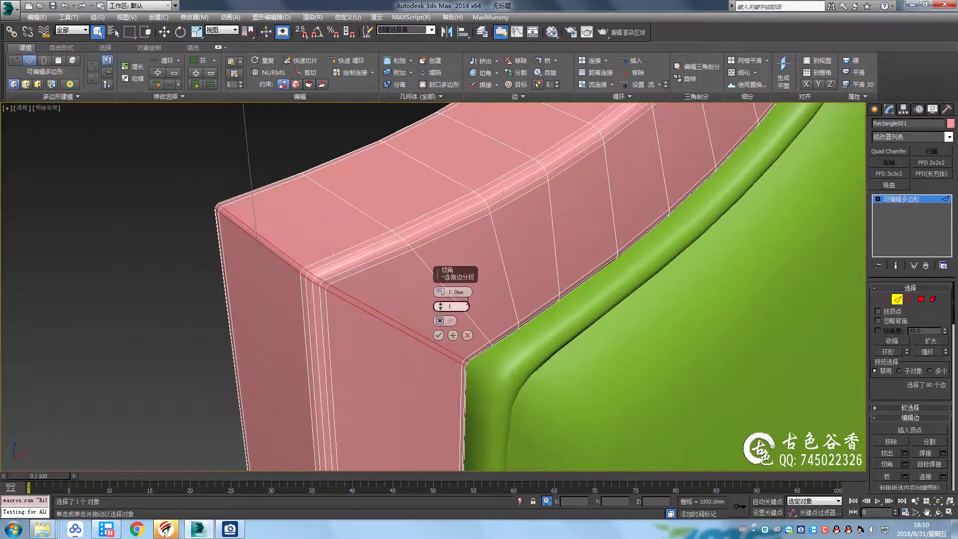
{"action": "left_click_drag", "start_coordinate": [440, 306], "coordinate": [442, 305]}
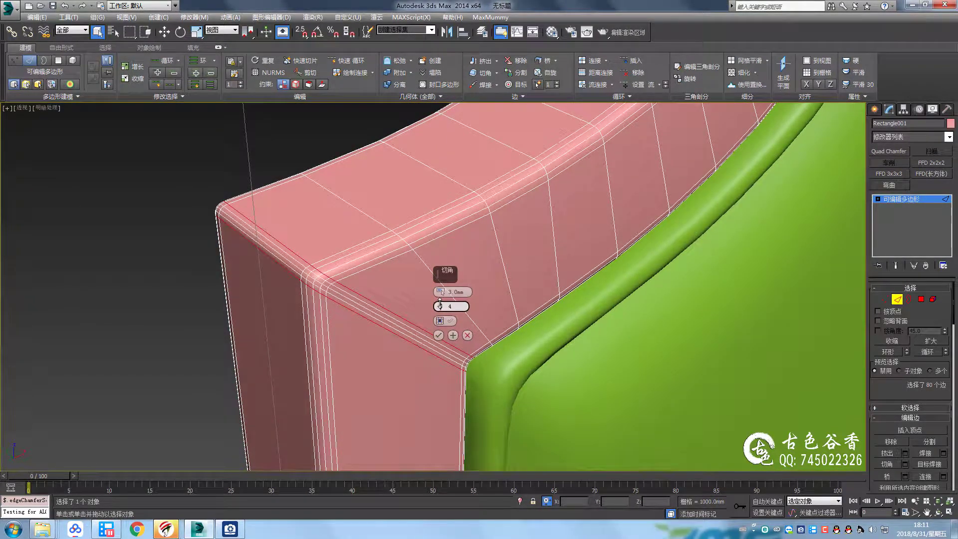
{"action": "mouse_move", "coordinate": [439, 337]}
{"action": "middle_mouse_down", "text": "alt"}
{"action": "mouse_move", "coordinate": [438, 310]}
{"action": "mouse_move", "coordinate": [403, 330]}
{"action": "middle_mouse_up", "text": "alt"}
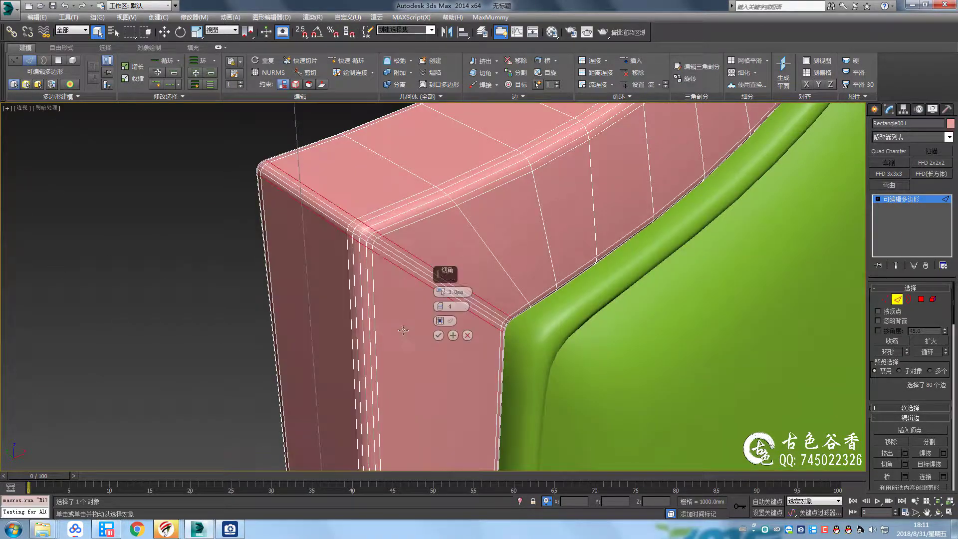
{"action": "scroll", "coordinate": [535, 269], "scroll_direction": "down", "scroll_amount": 10}
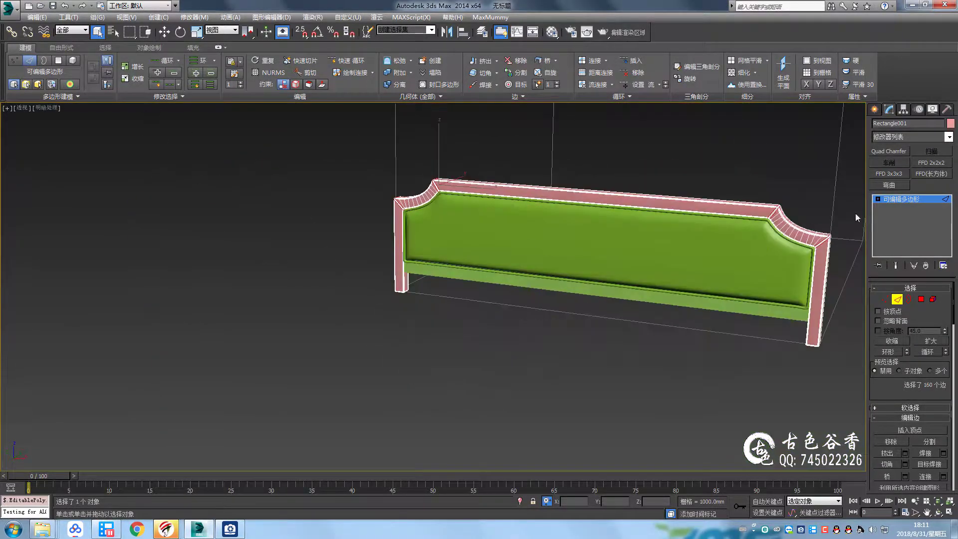
{"action": "left_click", "coordinate": [729, 295]}
Add a Quad Chamfer to the green lower rail's (Rectangle002) edges
{"action": "left_click", "coordinate": [539, 237]}
{"action": "key", "text": "z"}
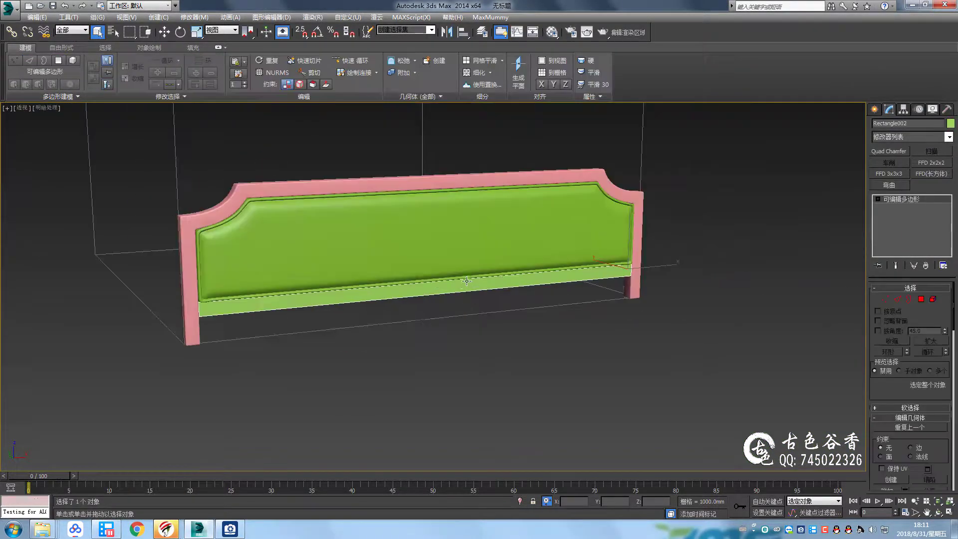
{"action": "scroll", "coordinate": [282, 306], "scroll_direction": "up", "scroll_amount": 5}
{"action": "scroll", "coordinate": [316, 306], "scroll_direction": "up", "scroll_amount": 3}
{"action": "left_click", "coordinate": [897, 299]}
{"action": "left_click", "coordinate": [901, 152]}
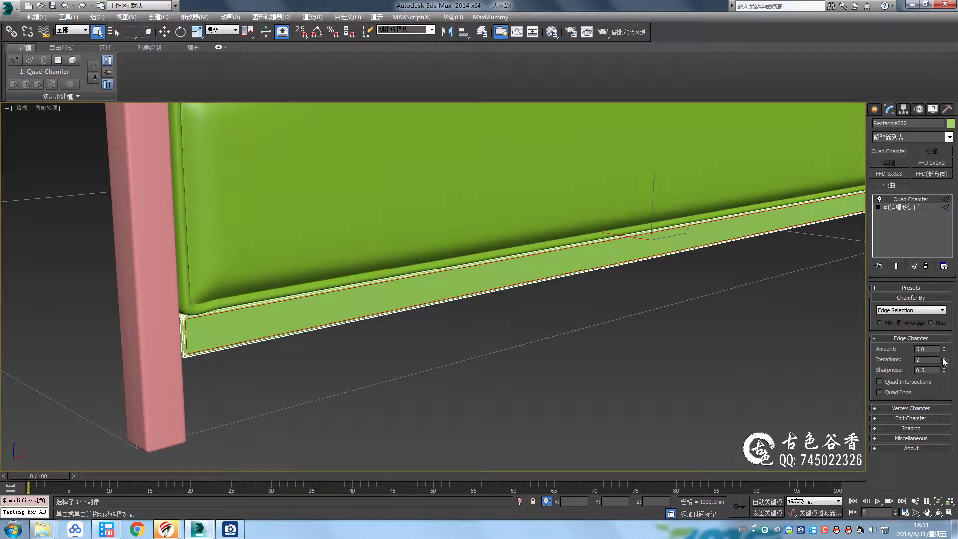
{"action": "left_click", "coordinate": [379, 352]}
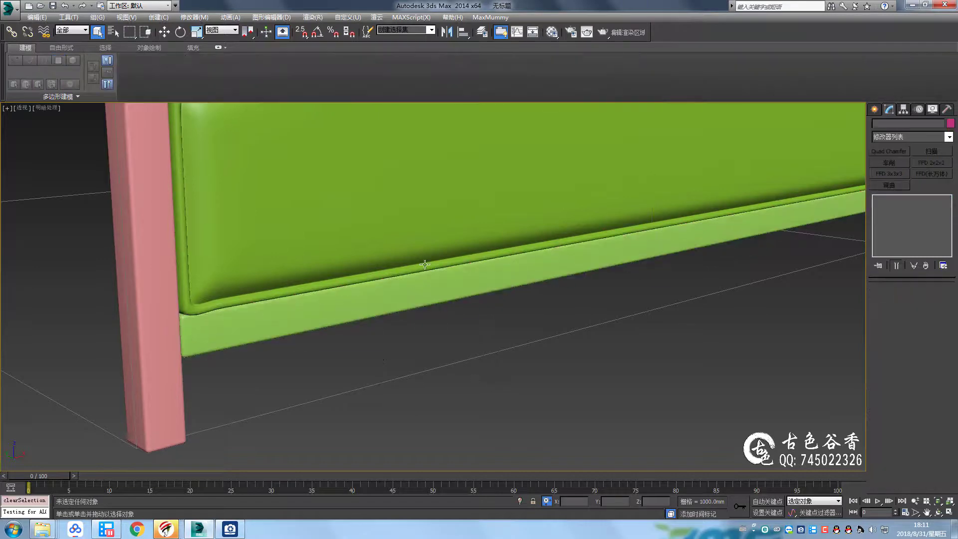
Select the green cushion panel (Line001) in a front wireframe view
{"action": "scroll", "coordinate": [424, 264], "scroll_direction": "down", "scroll_amount": 5}
{"action": "scroll", "coordinate": [388, 276], "scroll_direction": "up", "scroll_amount": 4}
{"action": "scroll", "coordinate": [331, 274], "scroll_direction": "up", "scroll_amount": 2}
{"action": "scroll", "coordinate": [163, 333], "scroll_direction": "up", "scroll_amount": 2}
{"action": "left_click", "coordinate": [162, 333]}
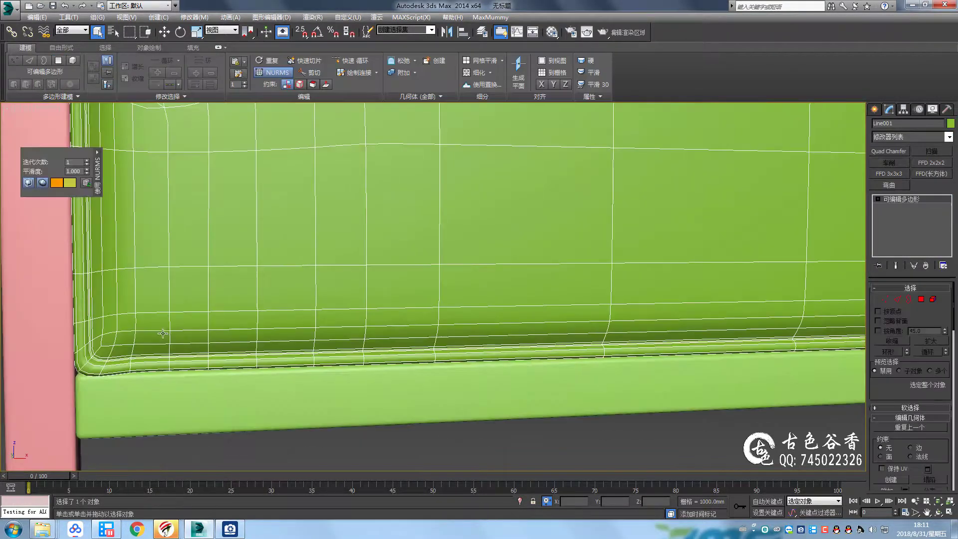
{"action": "key", "text": "alt+w"}
{"action": "key", "text": "alt+w"}
{"action": "scroll", "coordinate": [504, 301], "scroll_direction": "up", "scroll_amount": 5}
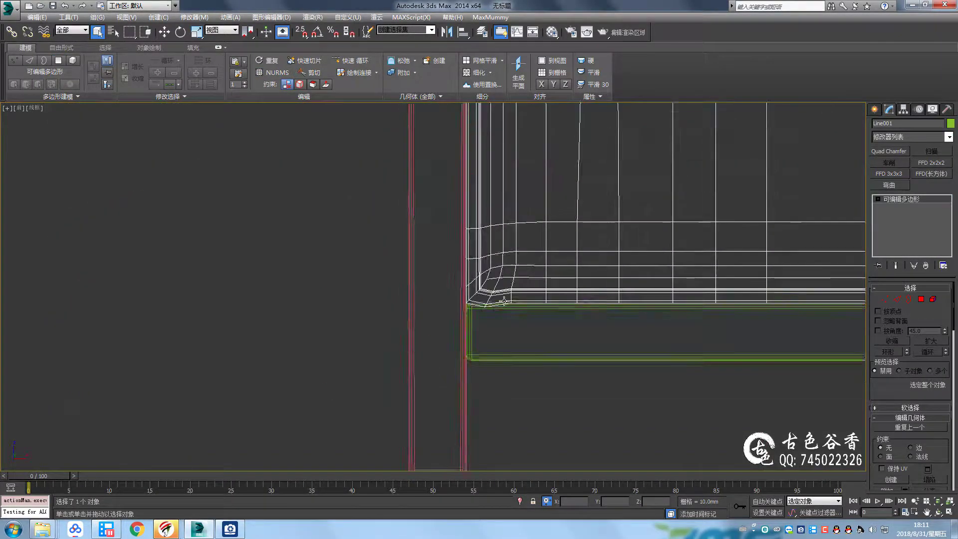
{"action": "scroll", "coordinate": [504, 301], "scroll_direction": "up", "scroll_amount": 4}
Select and straighten the cushion's lower corner vertices
{"action": "key", "text": "1"}
{"action": "left_click_drag", "start_coordinate": [500, 358], "coordinate": [444, 266]}
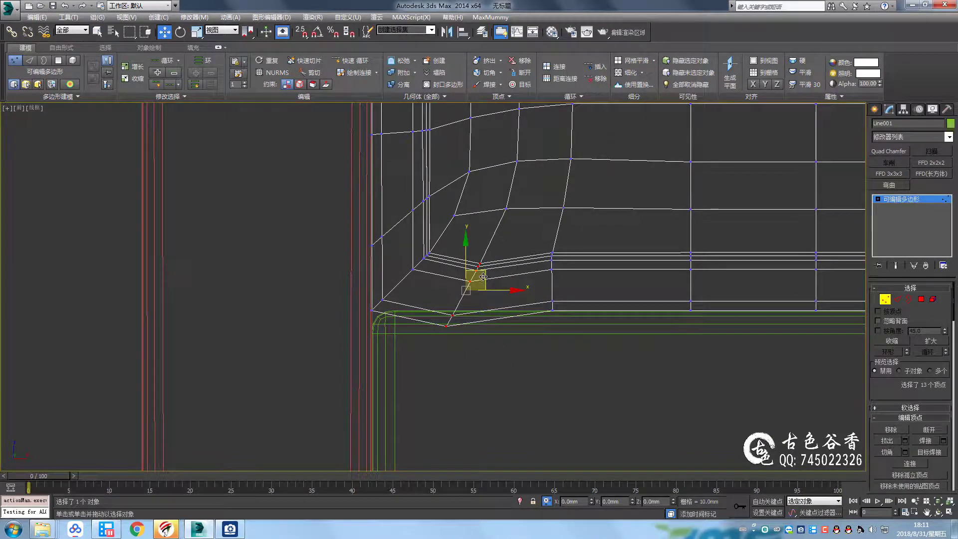
{"action": "scroll", "coordinate": [487, 268], "scroll_direction": "down", "scroll_amount": 2}
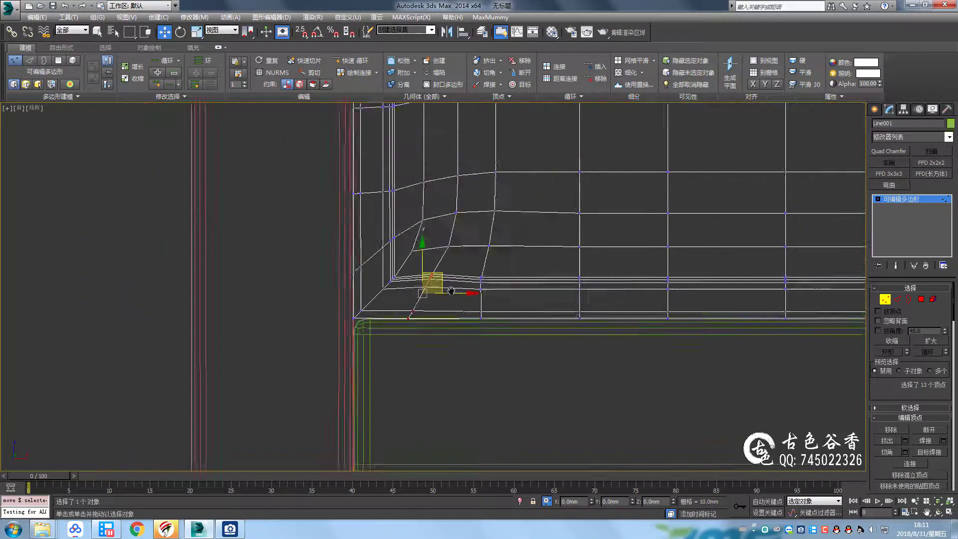
{"action": "scroll", "coordinate": [524, 271], "scroll_direction": "down", "scroll_amount": 3}
{"action": "scroll", "coordinate": [711, 218], "scroll_direction": "up", "scroll_amount": 5}
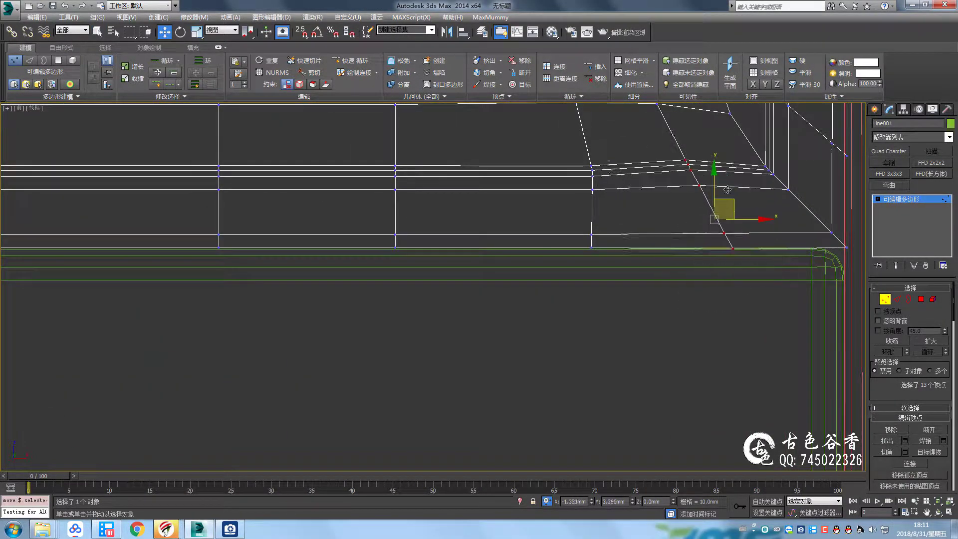
{"action": "scroll", "coordinate": [727, 190], "scroll_direction": "down", "scroll_amount": 1}
{"action": "scroll", "coordinate": [649, 278], "scroll_direction": "up", "scroll_amount": 3}
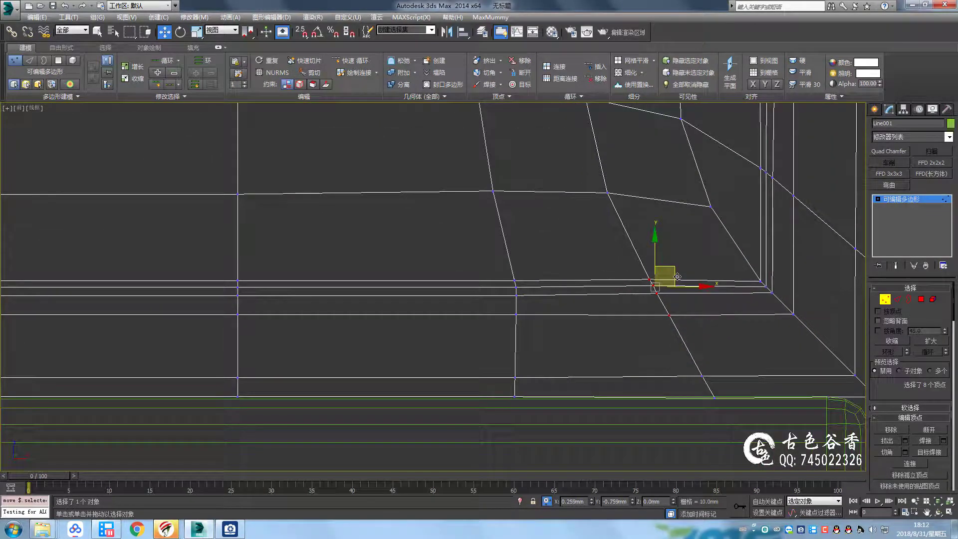
{"action": "scroll", "coordinate": [384, 310], "scroll_direction": "down", "scroll_amount": 2}
{"action": "scroll", "coordinate": [528, 321], "scroll_direction": "down", "scroll_amount": 1}
{"action": "scroll", "coordinate": [353, 309], "scroll_direction": "up", "scroll_amount": 3}
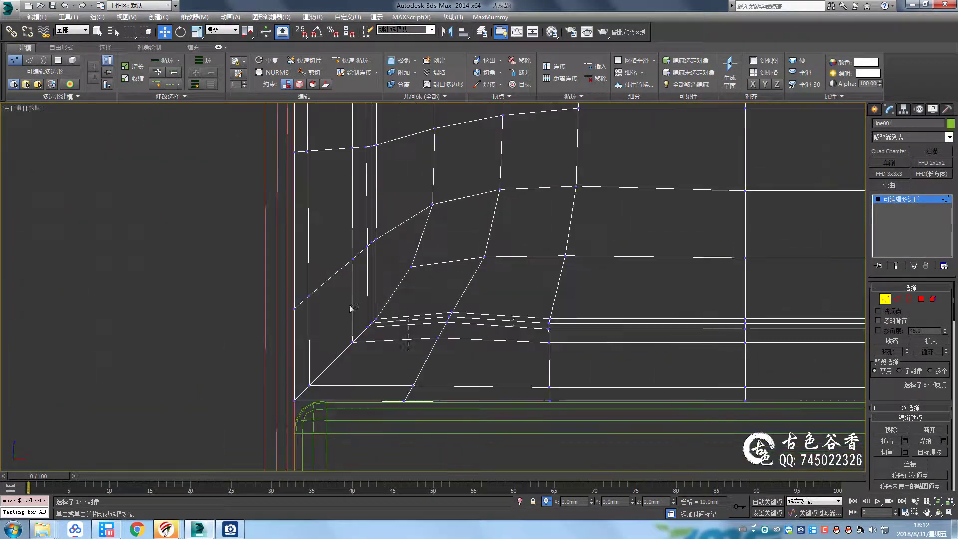
{"action": "scroll", "coordinate": [458, 319], "scroll_direction": "up", "scroll_amount": 2}
{"action": "scroll", "coordinate": [454, 316], "scroll_direction": "down", "scroll_amount": 2}
Return to the shaded perspective view, exit vertex editing and orbit the headboard
{"action": "key", "text": "F3"}
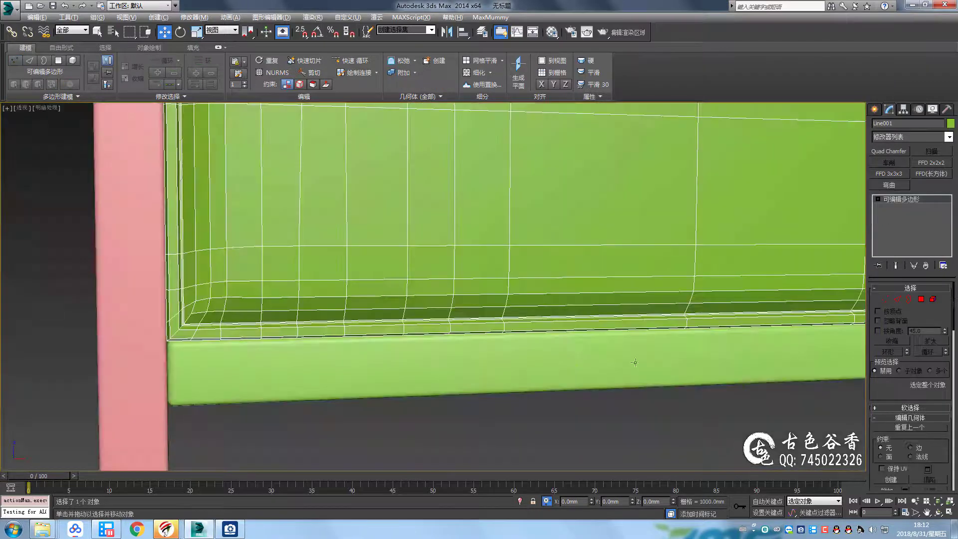
{"action": "key", "text": "ctrl+d"}
{"action": "key", "text": "p"}
{"action": "scroll", "coordinate": [603, 253], "scroll_direction": "down", "scroll_amount": 3}
{"action": "mouse_move", "coordinate": [524, 229]}
{"action": "middle_mouse_down", "text": "alt"}
{"action": "mouse_move", "coordinate": [571, 241]}
{"action": "mouse_move", "coordinate": [539, 329]}
{"action": "middle_mouse_up", "text": "alt"}
Save the scene as 美式床01.max in the 美式 folder
{"action": "key", "text": "ctrl+s"}
{"action": "left_click", "coordinate": [34, 164]}
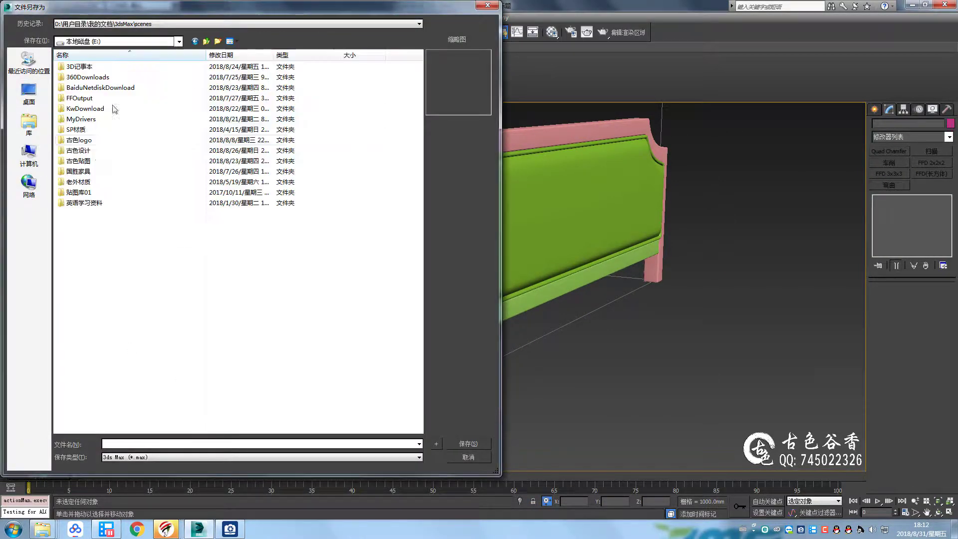
{"action": "double_click", "coordinate": [140, 161]}
{"action": "double_click", "coordinate": [143, 128]}
{"action": "double_click", "coordinate": [173, 145]}
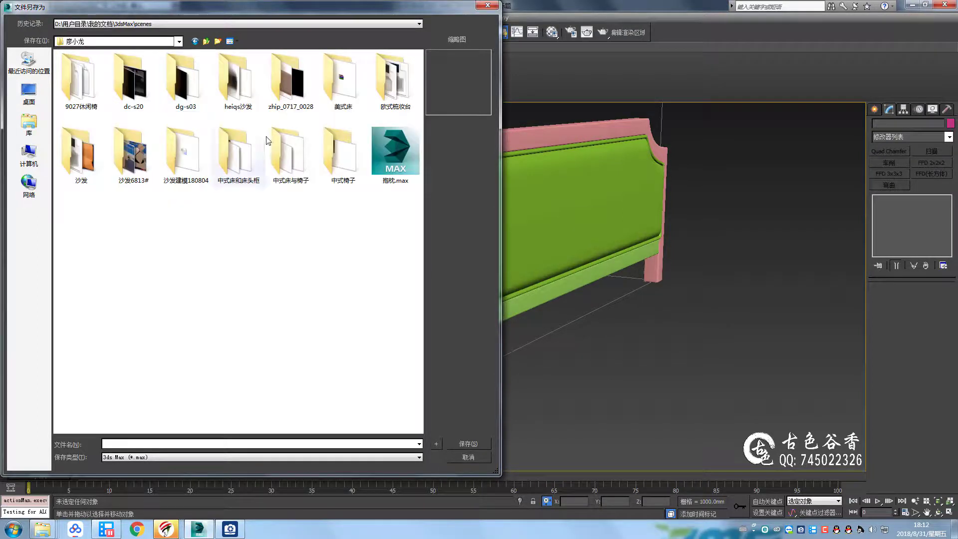
{"action": "double_click", "coordinate": [116, 84]}
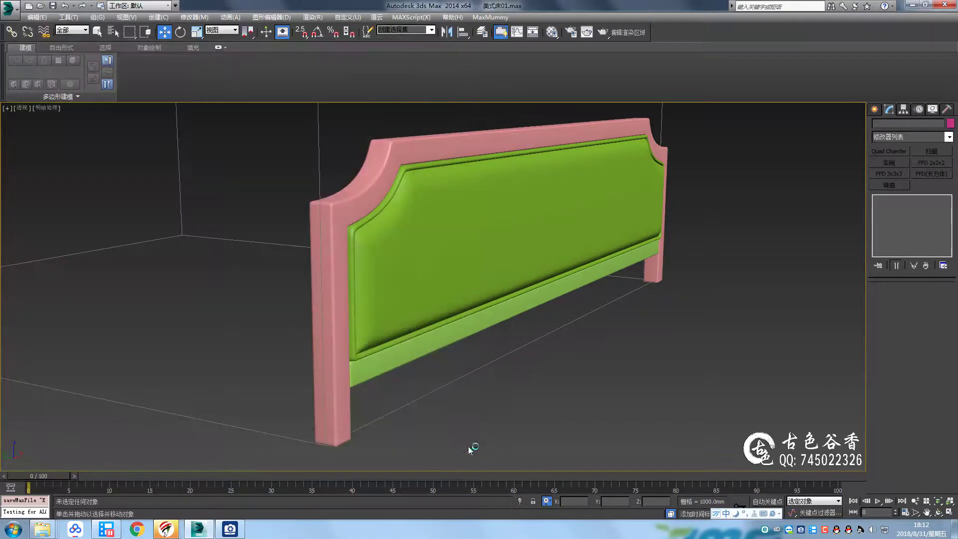
Start a VRayMtl named 床木 for the selected headboard frame
{"action": "middle_click_drag", "start_coordinate": [475, 447], "coordinate": [524, 310], "text": "alt"}
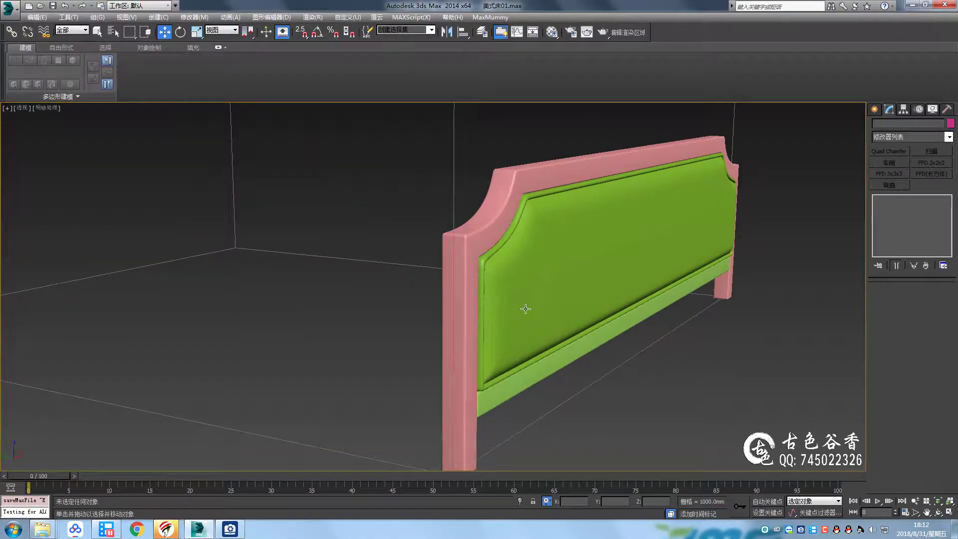
{"action": "left_click", "coordinate": [524, 310]}
{"action": "scroll", "coordinate": [418, 345], "scroll_direction": "up", "scroll_amount": 2}
{"action": "key", "text": "m"}
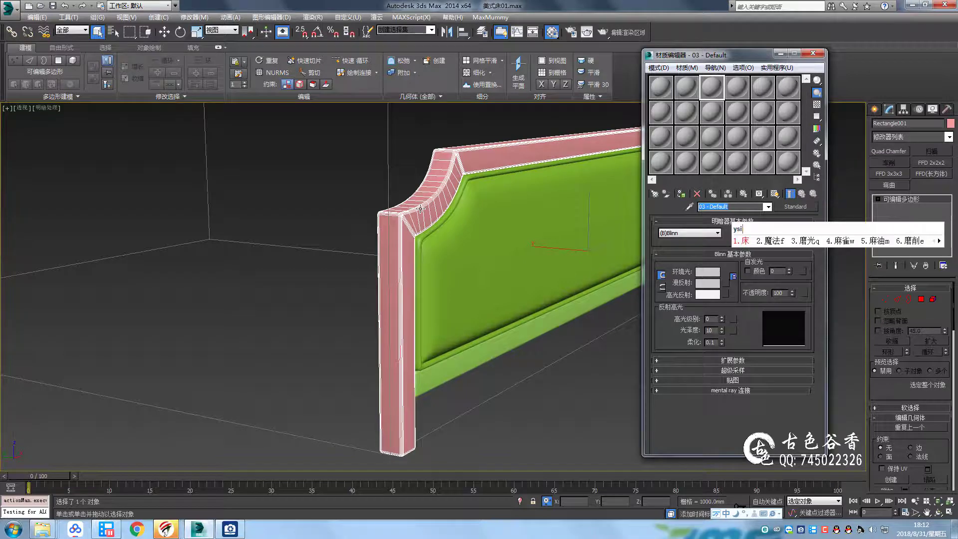
{"action": "type", "text": "床木"}
{"action": "left_click", "coordinate": [802, 209]}
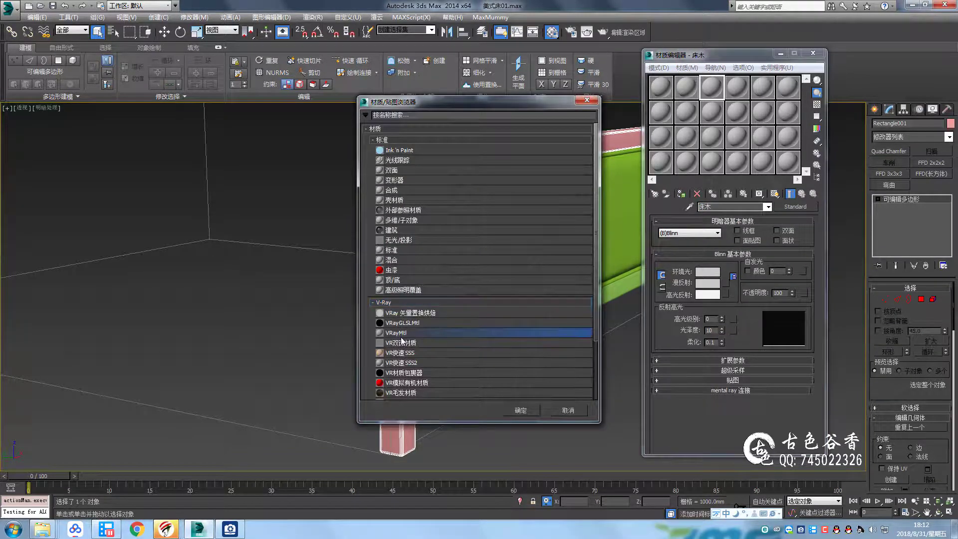
{"action": "double_click", "coordinate": [401, 333]}
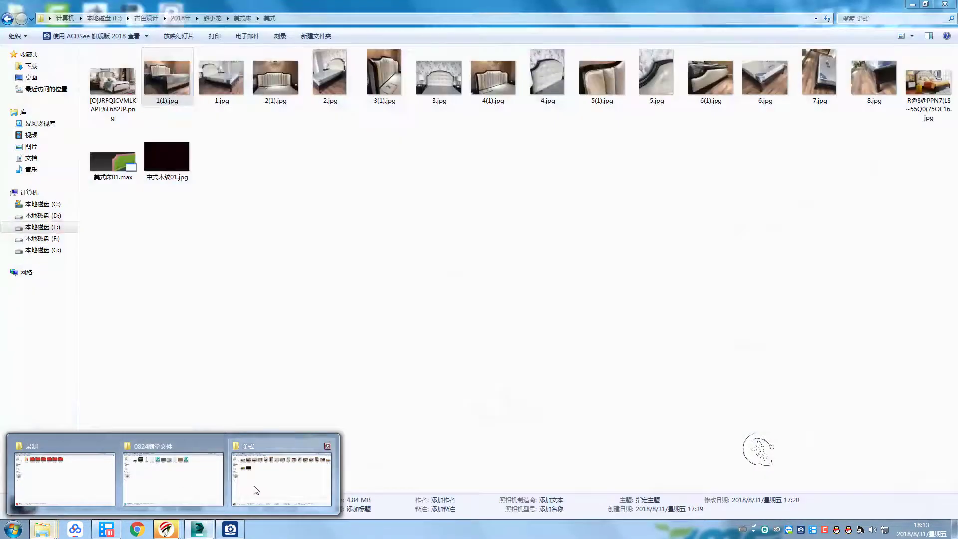
Preview the bed reference photos 1.jpg and 1(1).jpg
{"action": "left_click", "coordinate": [251, 488]}
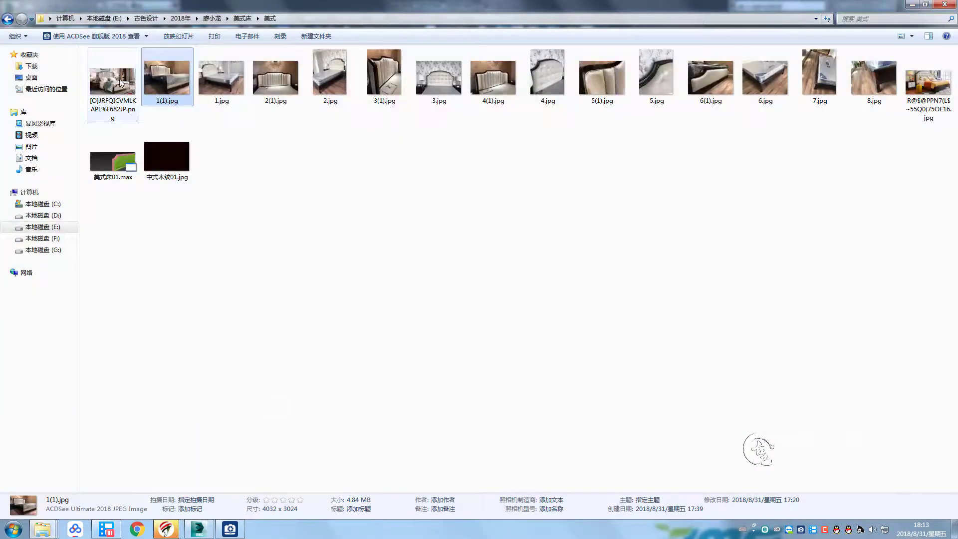
{"action": "double_click", "coordinate": [231, 96]}
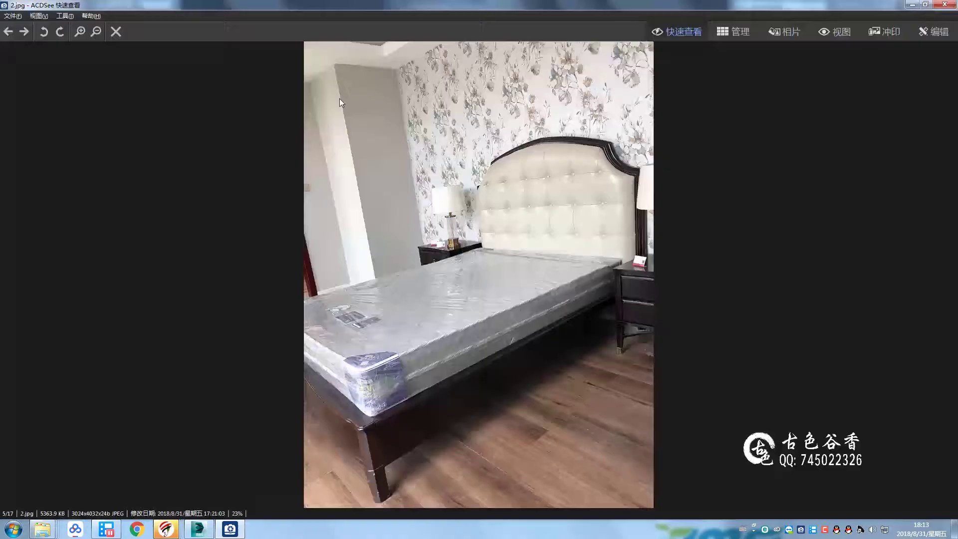
{"action": "left_click", "coordinate": [944, 4]}
{"action": "double_click", "coordinate": [168, 77]}
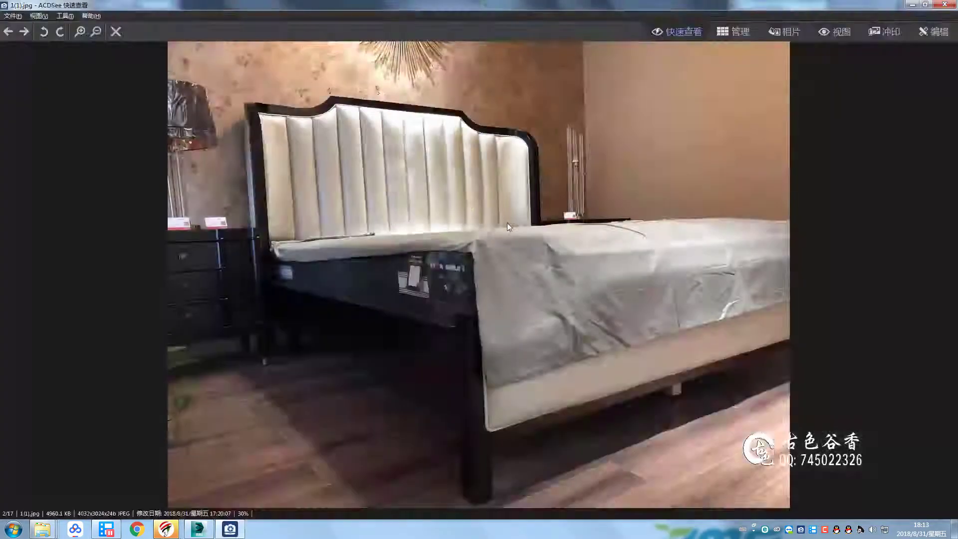
Preview 中式木纹01.jpg and drop it into the 床木 material's diffuse map
{"action": "left_click", "coordinate": [211, 522]}
{"action": "mouse_move", "coordinate": [42, 529]}
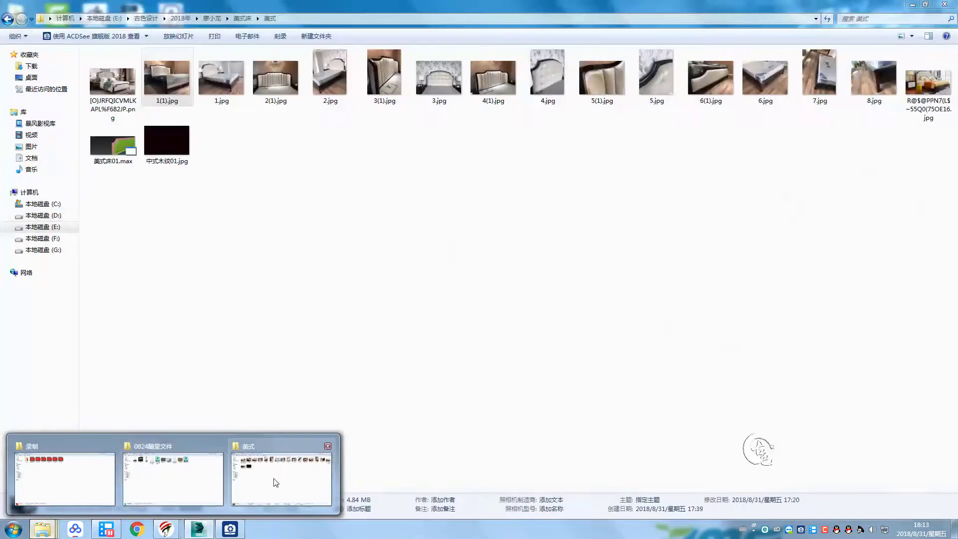
{"action": "left_click", "coordinate": [284, 473]}
{"action": "double_click", "coordinate": [154, 140]}
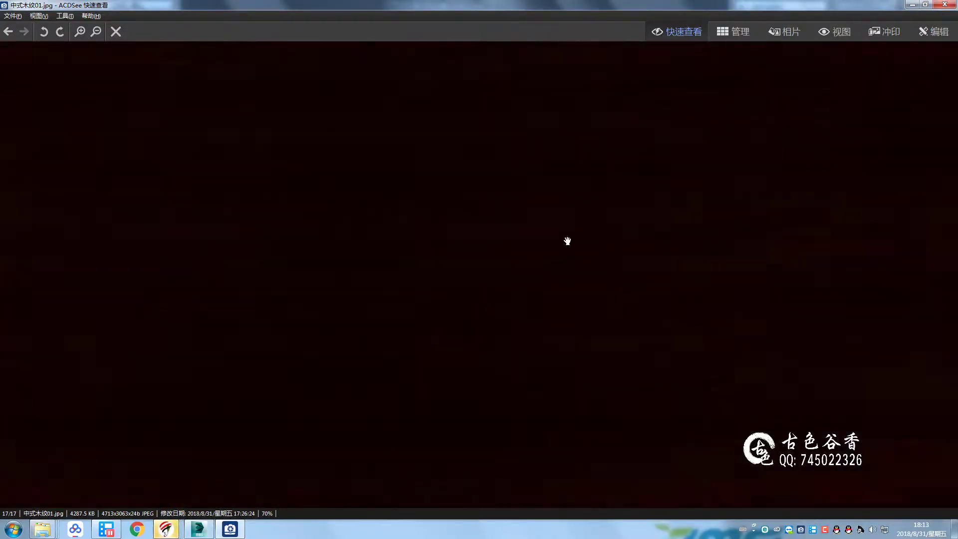
{"action": "left_click", "coordinate": [946, 6]}
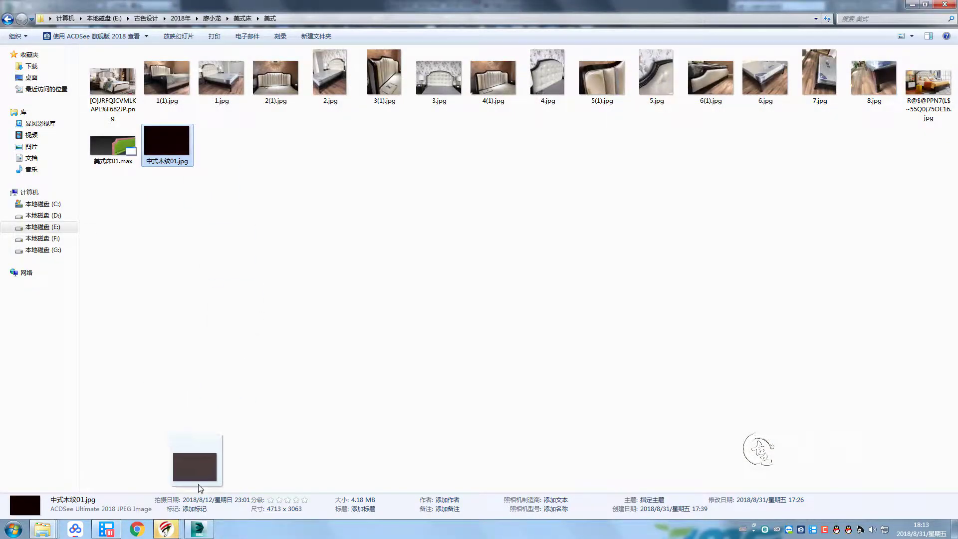
{"action": "left_click", "coordinate": [199, 479]}
{"action": "left_click_drag", "start_coordinate": [731, 279], "coordinate": [732, 279]}
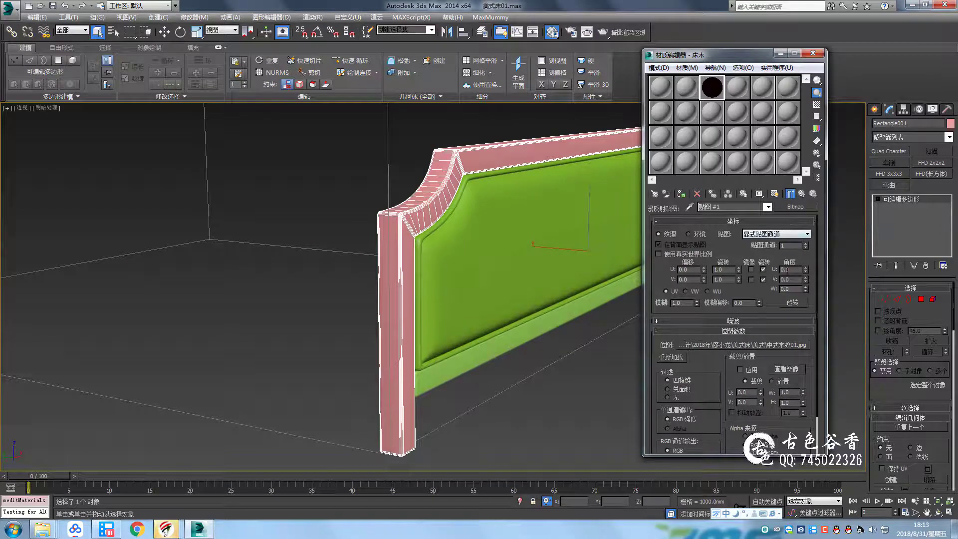
Reload the 中式木纹01.jpg wood-grain bitmap in the 床木 material
{"action": "left_click", "coordinate": [801, 195]}
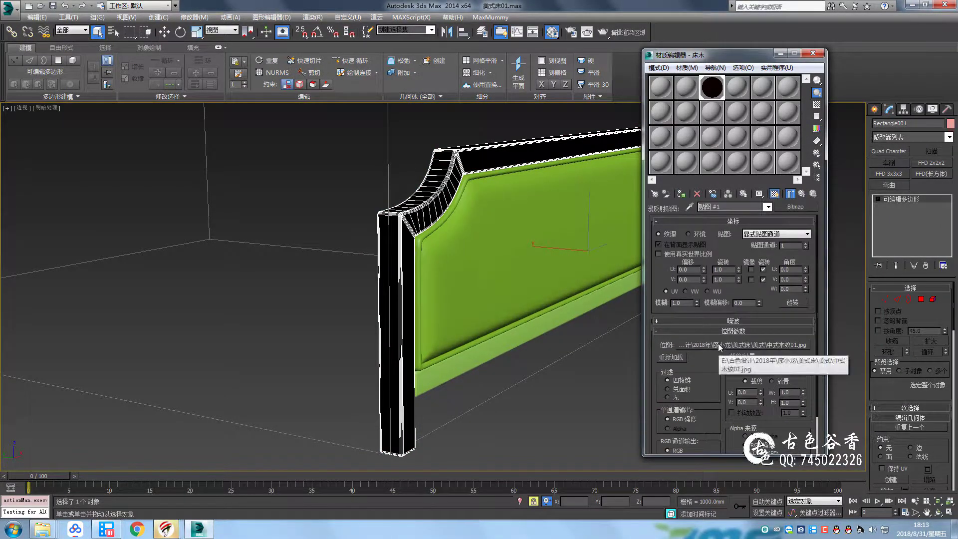
{"action": "left_click", "coordinate": [730, 278]}
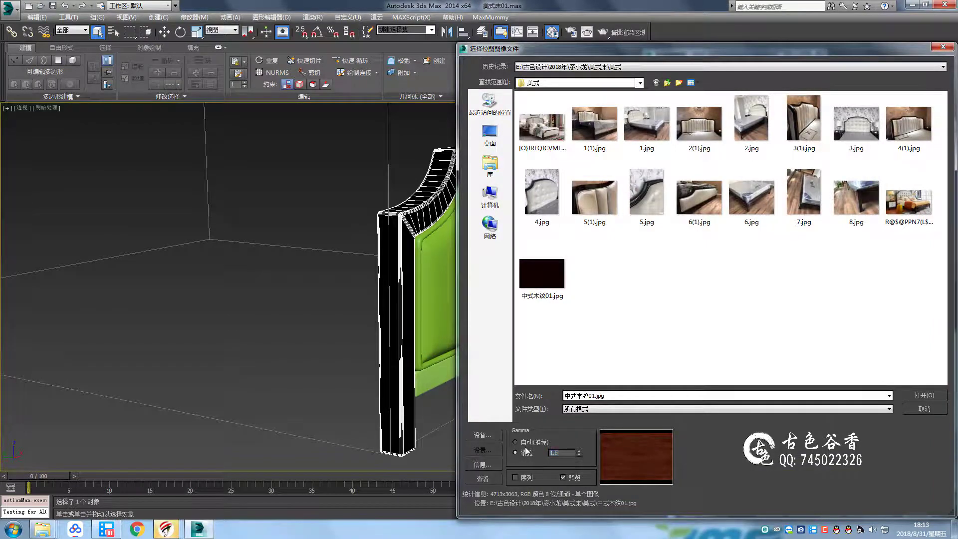
{"action": "key", "text": "Return"}
{"action": "middle_click_drag", "start_coordinate": [499, 300], "coordinate": [574, 290], "text": "alt"}
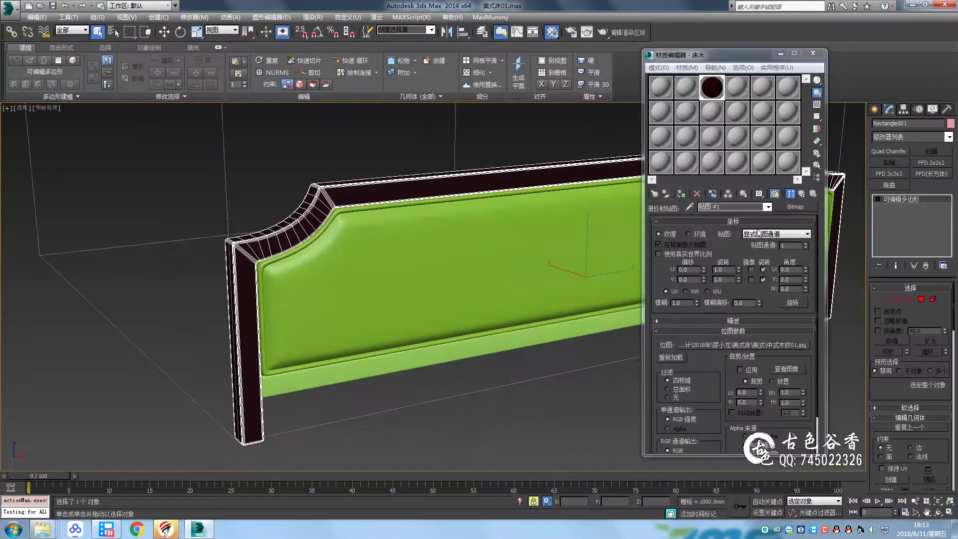
Give the material a light grey reflection and reassign the wood-grain Diffuse bitmap
{"action": "left_click", "coordinate": [707, 328]}
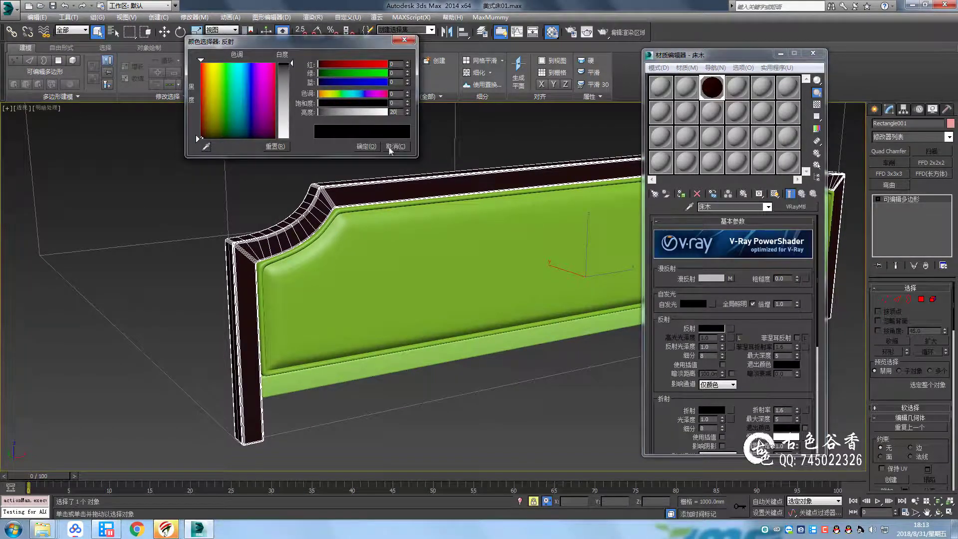
{"action": "type", "text": "0"}
{"action": "key", "text": "Return"}
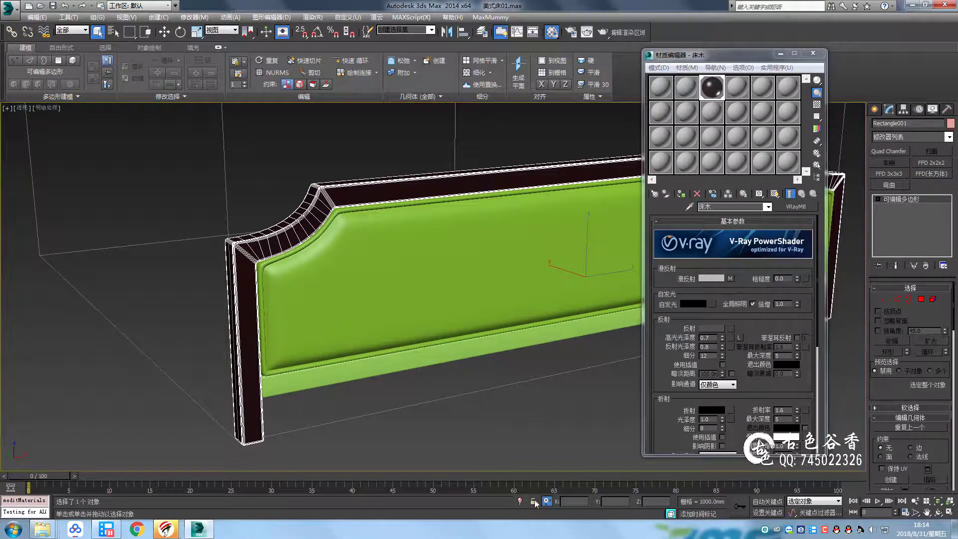
{"action": "left_click", "coordinate": [731, 279]}
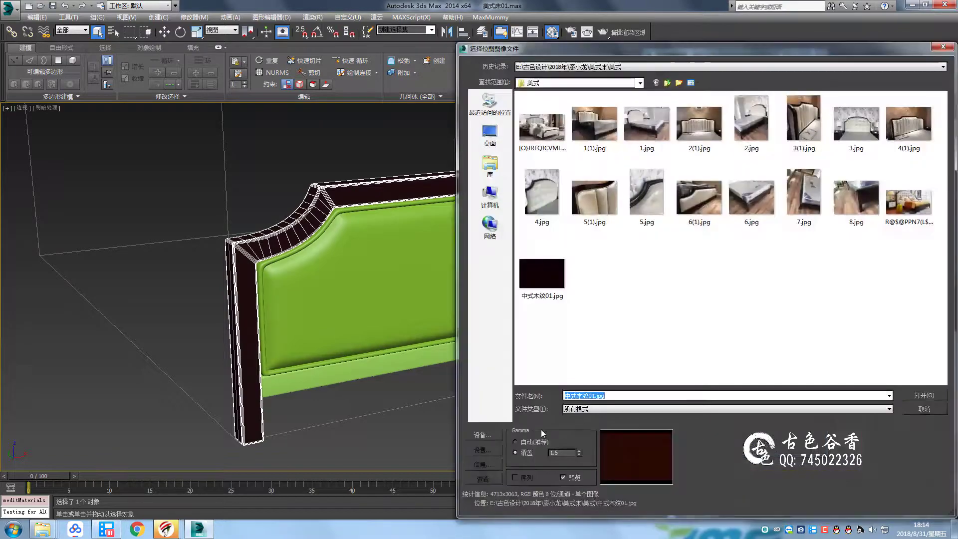
{"action": "left_click", "coordinate": [924, 396]}
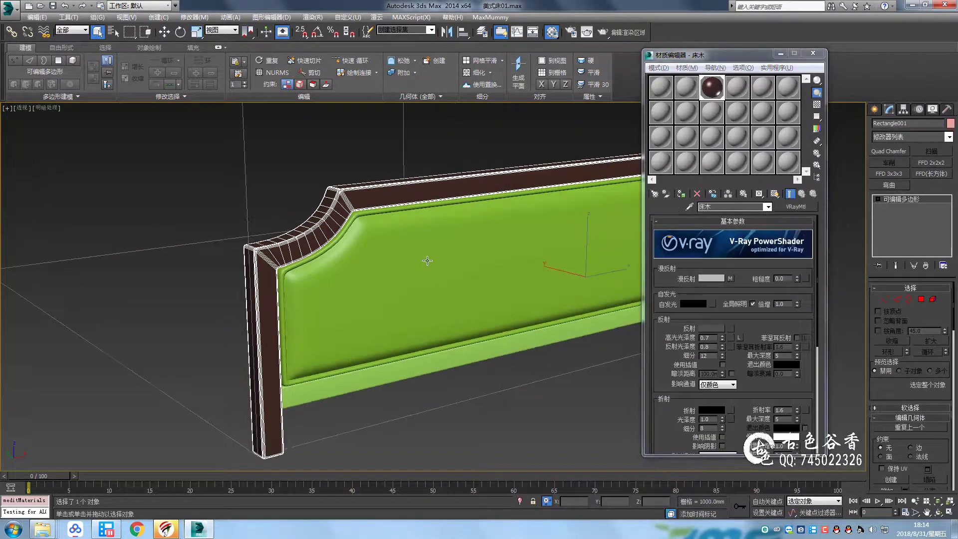
Close the Material Editor and save the scene
{"action": "key", "text": "m"}
{"action": "scroll", "coordinate": [487, 220], "scroll_direction": "up", "scroll_amount": 2}
{"action": "scroll", "coordinate": [487, 240], "scroll_direction": "up", "scroll_amount": 1}
{"action": "scroll", "coordinate": [486, 258], "scroll_direction": "up", "scroll_amount": 2}
{"action": "key", "text": "ctrl+s"}
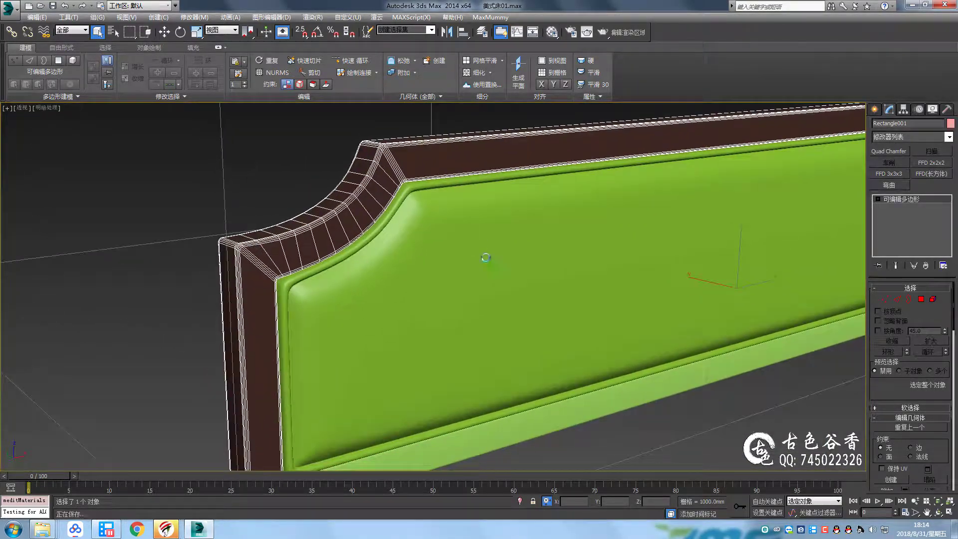
Export the headboard frame to the Desktop as 1.obj, overwriting the old file
{"action": "left_click", "coordinate": [7, 12]}
{"action": "left_click", "coordinate": [150, 79]}
{"action": "left_click", "coordinate": [165, 457]}
{"action": "type", "text": "1"}
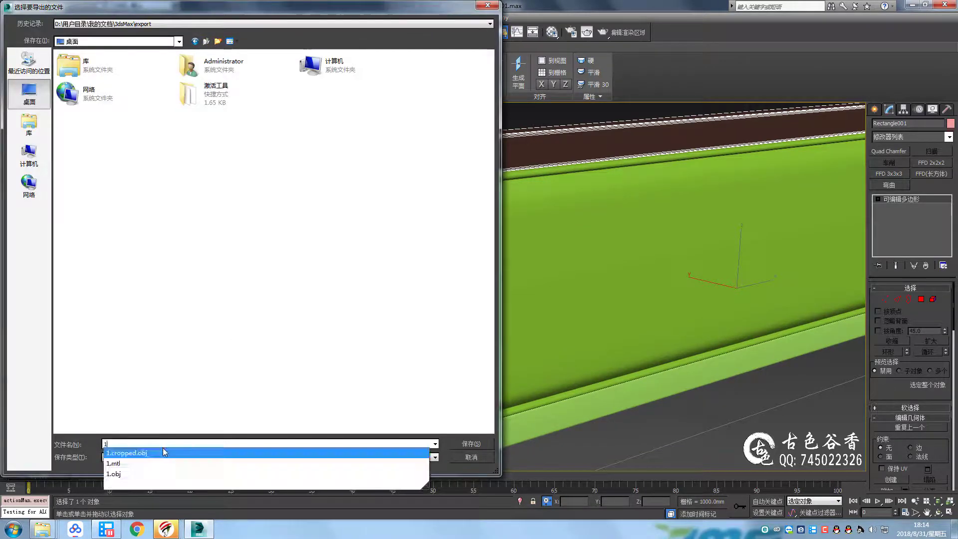
{"action": "left_click", "coordinate": [172, 457]}
{"action": "left_click", "coordinate": [172, 399]}
{"action": "left_click", "coordinate": [471, 444]}
{"action": "left_click", "coordinate": [526, 306]}
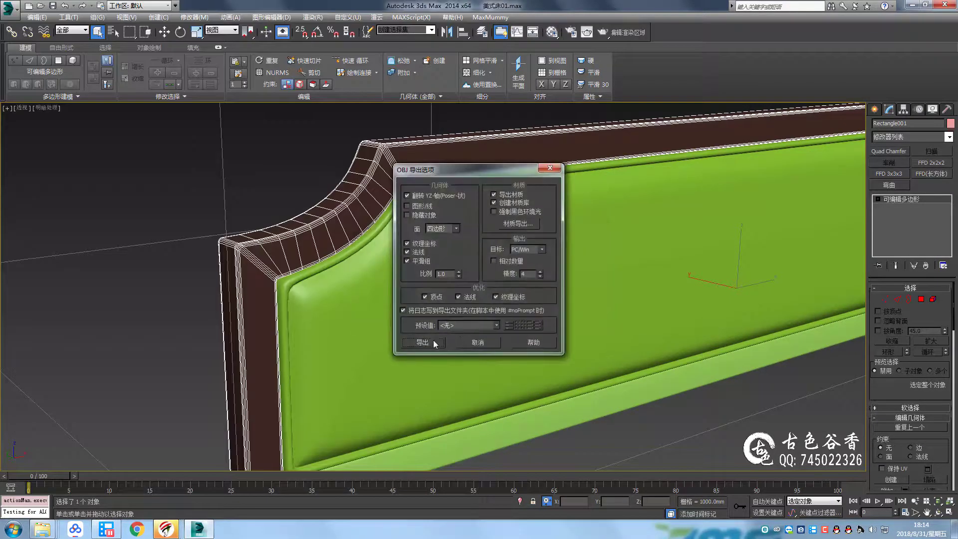
{"action": "left_click", "coordinate": [534, 343]}
{"action": "left_click", "coordinate": [585, 343]}
Launch Unfold3D from the desktop and bring up its OBJ loader
{"action": "key", "text": "super+d"}
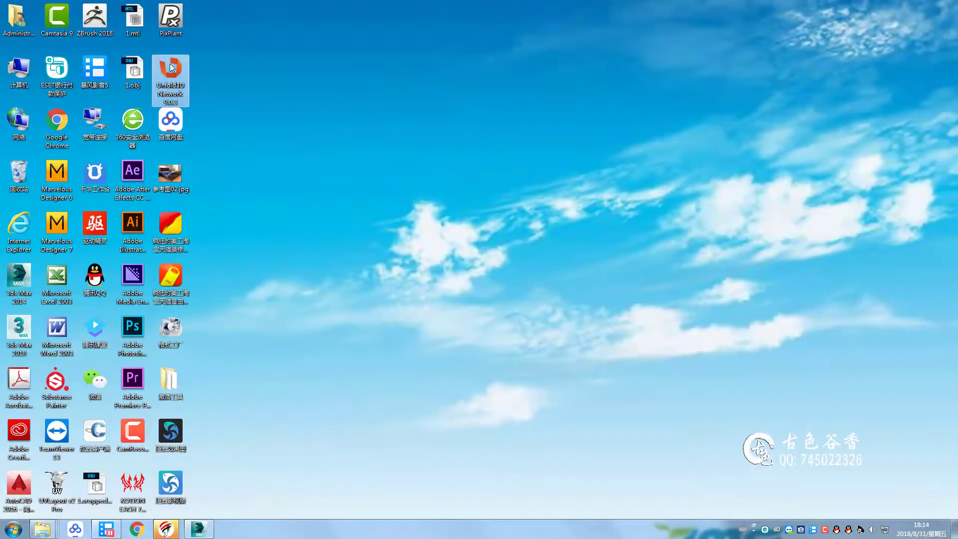
{"action": "double_click", "coordinate": [171, 67]}
{"action": "left_click", "coordinate": [9, 16]}
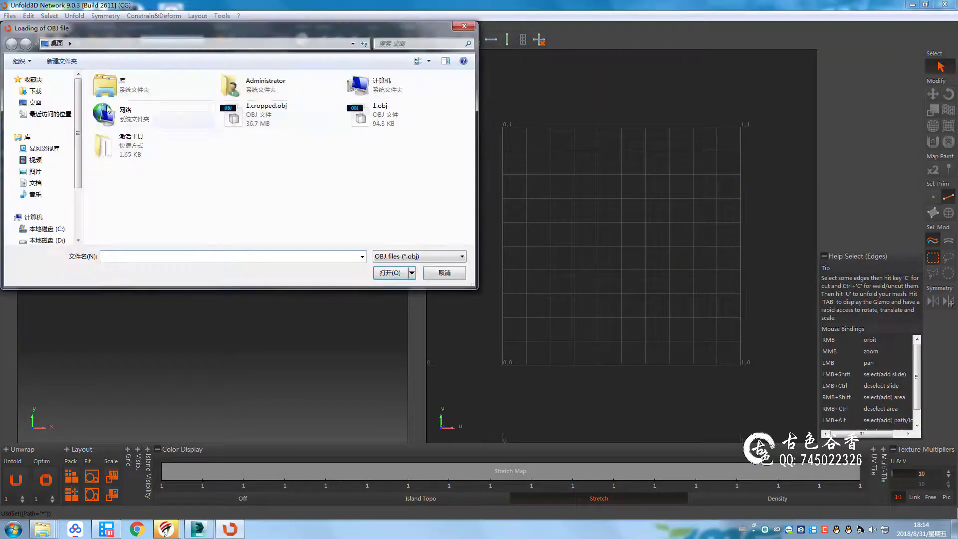
Load 1.obj, switch to Edge Loop selection and inspect the frame's bar ends
{"action": "double_click", "coordinate": [353, 119]}
{"action": "left_click", "coordinate": [9, 66]}
{"action": "mouse_move", "coordinate": [460, 263]}
{"action": "right_mouse_down"}
{"action": "mouse_move", "coordinate": [325, 304]}
{"action": "mouse_move", "coordinate": [310, 321]}
{"action": "mouse_move", "coordinate": [283, 256]}
{"action": "right_mouse_up"}
{"action": "left_click", "coordinate": [948, 240]}
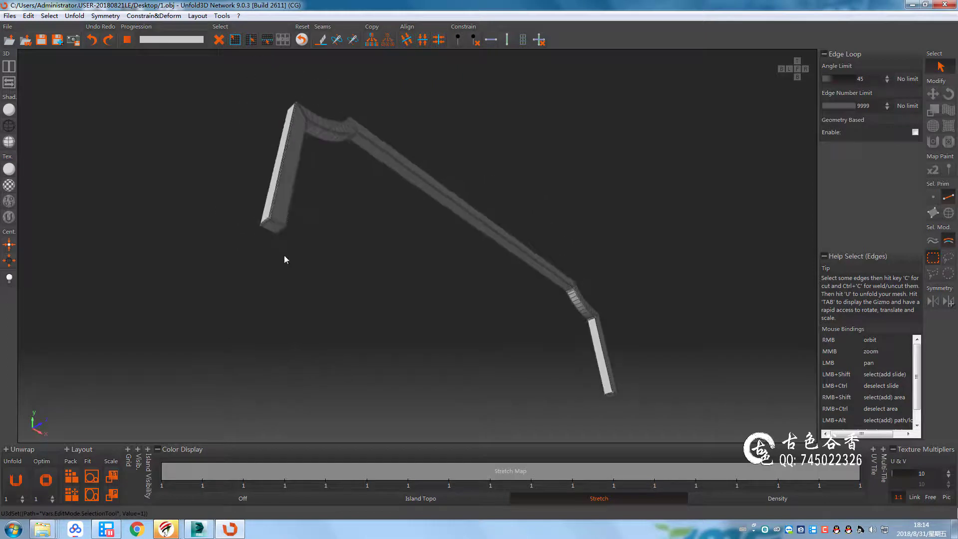
{"action": "middle_click_drag", "start_coordinate": [284, 255], "coordinate": [388, 346]}
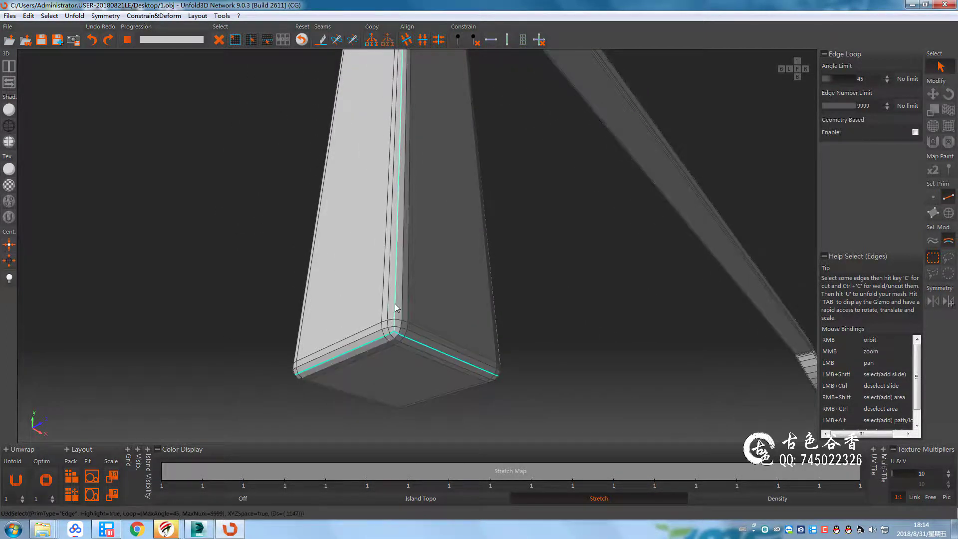
{"action": "middle_click_drag", "start_coordinate": [396, 307], "coordinate": [436, 298]}
{"action": "mouse_move", "coordinate": [436, 298]}
{"action": "right_mouse_down"}
{"action": "mouse_move", "coordinate": [436, 308]}
{"action": "mouse_move", "coordinate": [331, 229]}
{"action": "right_mouse_up"}
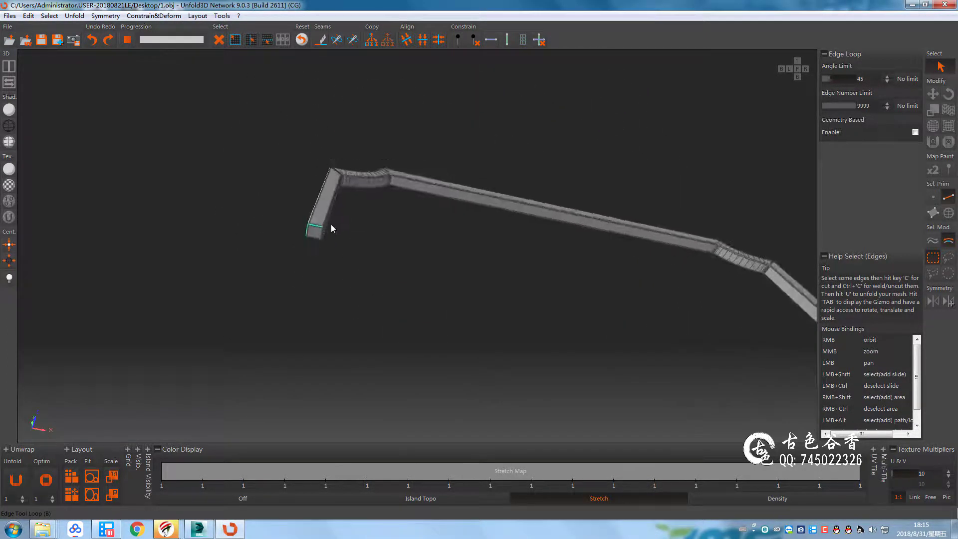
{"action": "middle_click_drag", "start_coordinate": [331, 229], "coordinate": [288, 298]}
{"action": "mouse_move", "coordinate": [273, 364]}
{"action": "right_mouse_down"}
{"action": "mouse_move", "coordinate": [315, 181]}
{"action": "mouse_move", "coordinate": [357, 291]}
{"action": "mouse_move", "coordinate": [488, 285]}
{"action": "mouse_move", "coordinate": [466, 348]}
{"action": "mouse_move", "coordinate": [347, 269]}
{"action": "right_mouse_up"}
{"action": "mouse_move", "coordinate": [636, 116]}
{"action": "middle_mouse_down"}
{"action": "mouse_move", "coordinate": [508, 234]}
{"action": "mouse_move", "coordinate": [510, 200]}
{"action": "middle_mouse_up"}
Mark the bent leg's lower edge loop as a seam
{"action": "right_click_drag", "start_coordinate": [510, 200], "coordinate": [499, 250]}
{"action": "mouse_move", "coordinate": [499, 249]}
{"action": "middle_mouse_down"}
{"action": "mouse_move", "coordinate": [493, 328]}
{"action": "mouse_move", "coordinate": [499, 300]}
{"action": "middle_mouse_up"}
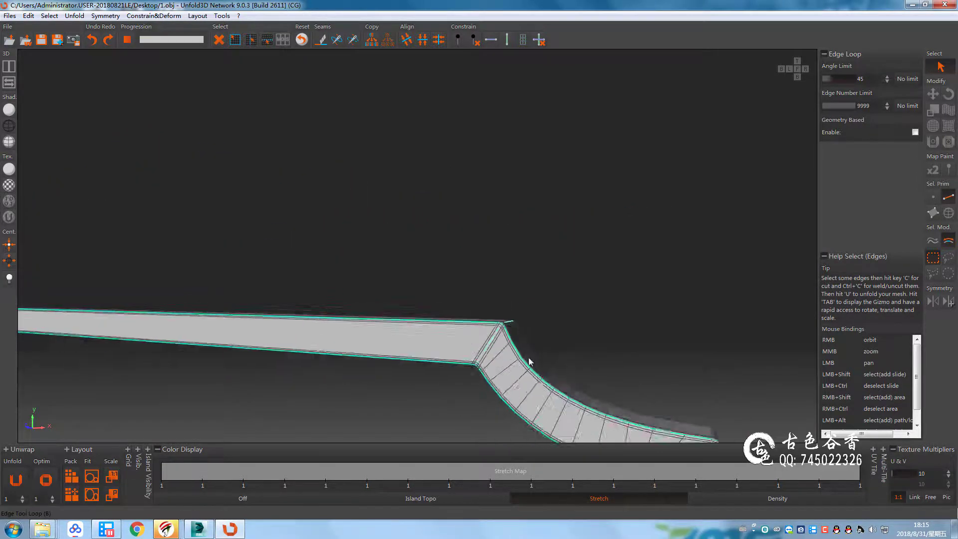
{"action": "right_click_drag", "start_coordinate": [499, 299], "coordinate": [585, 268]}
{"action": "middle_click_drag", "start_coordinate": [580, 369], "coordinate": [561, 302]}
{"action": "right_click_drag", "start_coordinate": [561, 302], "coordinate": [554, 209]}
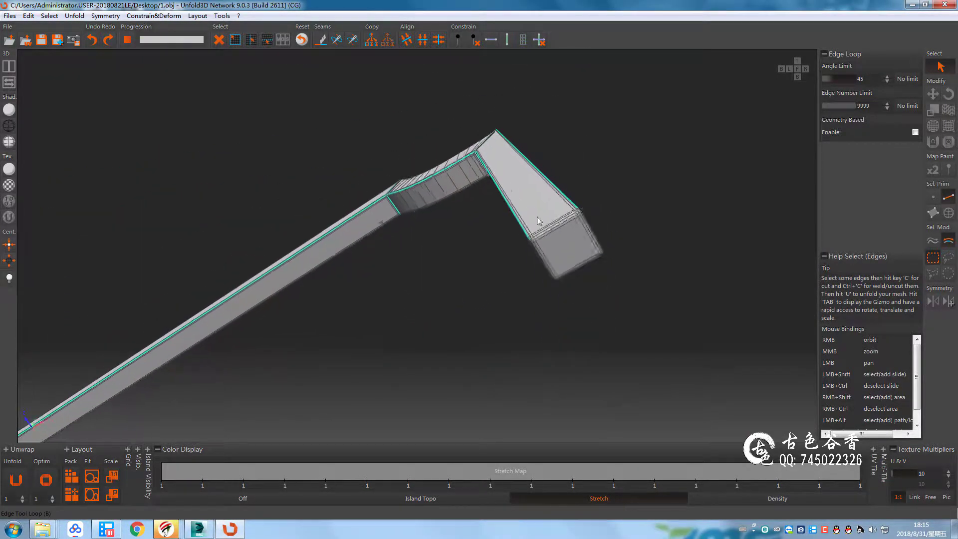
{"action": "middle_click_drag", "start_coordinate": [554, 210], "coordinate": [556, 243]}
{"action": "left_click_drag", "start_coordinate": [556, 243], "coordinate": [600, 270], "text": "shift"}
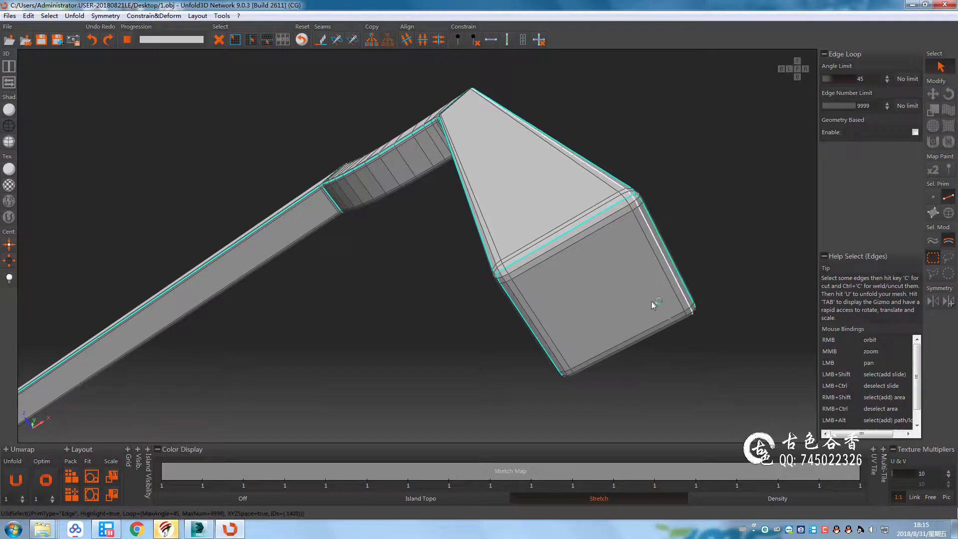
Check the leg's underside, then cut and unfold into UV islands in UV-only view
{"action": "middle_click_drag", "start_coordinate": [654, 305], "coordinate": [287, 391]}
{"action": "right_click_drag", "start_coordinate": [286, 391], "coordinate": [616, 184]}
{"action": "middle_click_drag", "start_coordinate": [616, 184], "coordinate": [441, 360]}
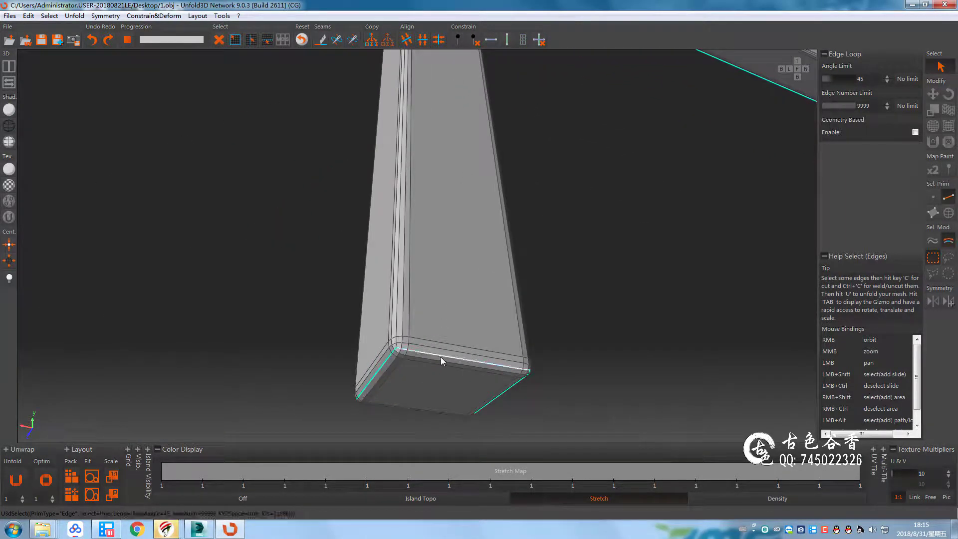
{"action": "middle_click_drag", "start_coordinate": [505, 354], "coordinate": [474, 349]}
{"action": "right_click_drag", "start_coordinate": [474, 350], "coordinate": [472, 346]}
{"action": "mouse_move", "coordinate": [472, 346]}
{"action": "middle_mouse_down"}
{"action": "mouse_move", "coordinate": [529, 170]}
{"action": "mouse_move", "coordinate": [588, 193]}
{"action": "middle_mouse_up"}
{"action": "right_click_drag", "start_coordinate": [588, 192], "coordinate": [648, 253]}
{"action": "mouse_move", "coordinate": [648, 252]}
{"action": "middle_mouse_down"}
{"action": "mouse_move", "coordinate": [580, 295]}
{"action": "mouse_move", "coordinate": [480, 216]}
{"action": "middle_mouse_up"}
{"action": "right_click_drag", "start_coordinate": [480, 217], "coordinate": [439, 274]}
{"action": "key", "text": "c"}
{"action": "key", "text": "u"}
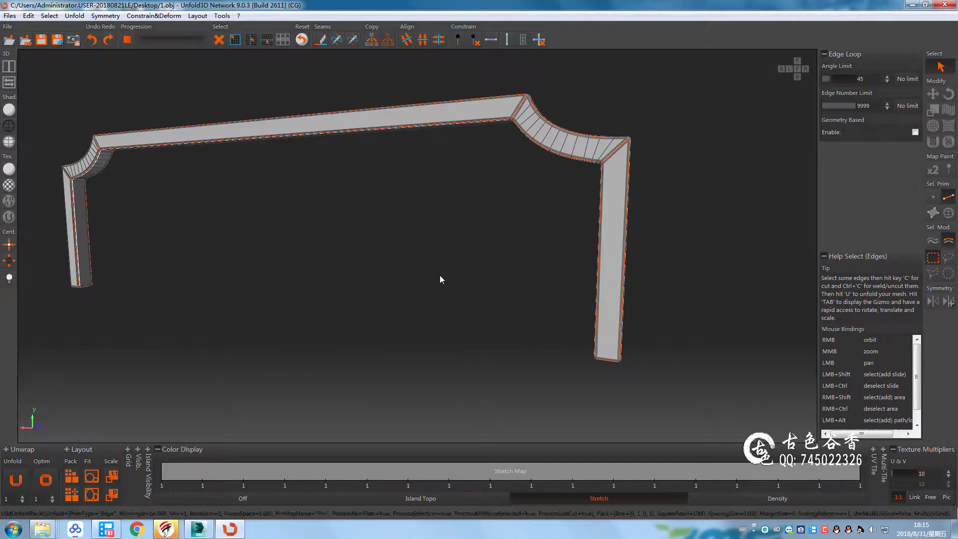
{"action": "left_click", "coordinate": [417, 66]}
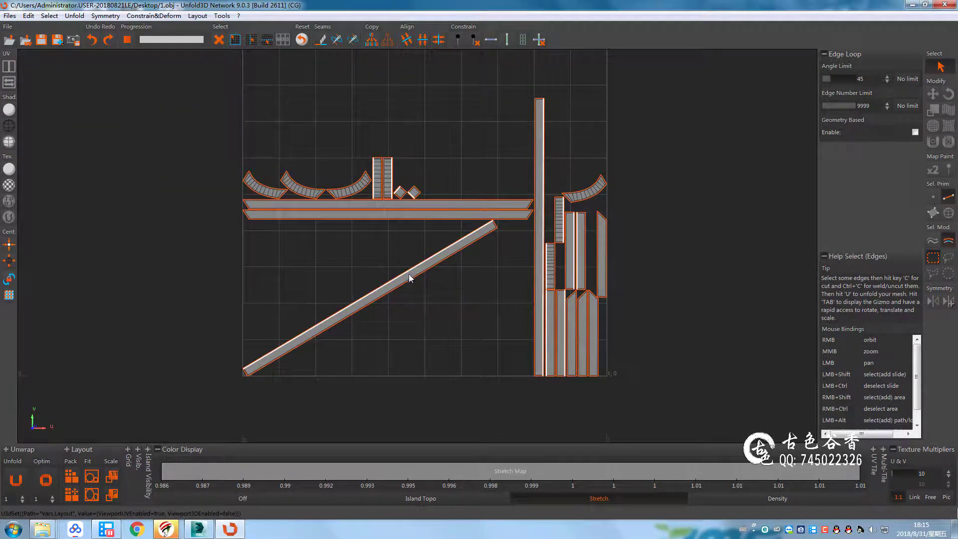
Stand the diagonal island upright, rotate the strips 90°, and shift the strips and a small island into place
{"action": "left_click", "coordinate": [409, 278]}
{"action": "left_click_drag", "start_coordinate": [414, 264], "coordinate": [483, 292]}
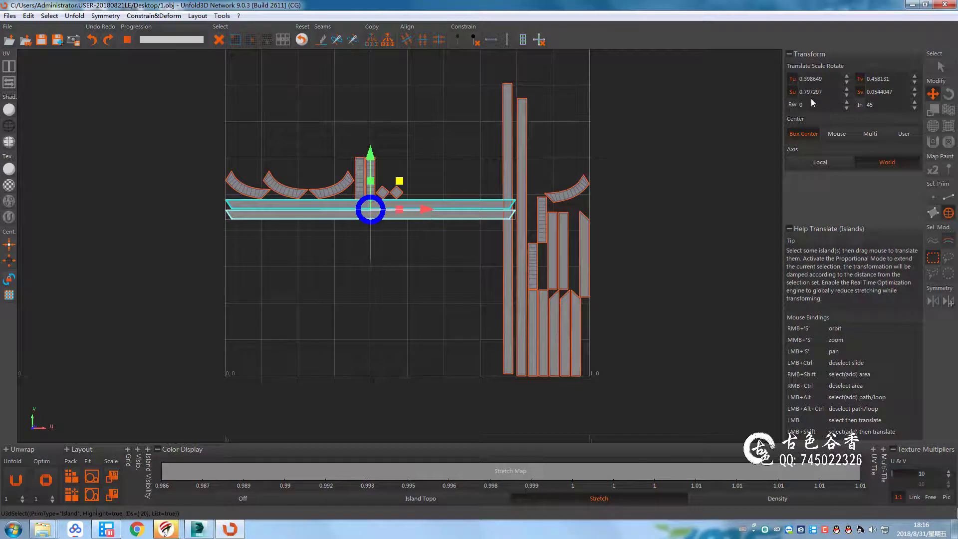
{"action": "type", "text": "0"}
{"action": "key", "text": "Return"}
{"action": "left_click_drag", "start_coordinate": [426, 210], "coordinate": [545, 209]}
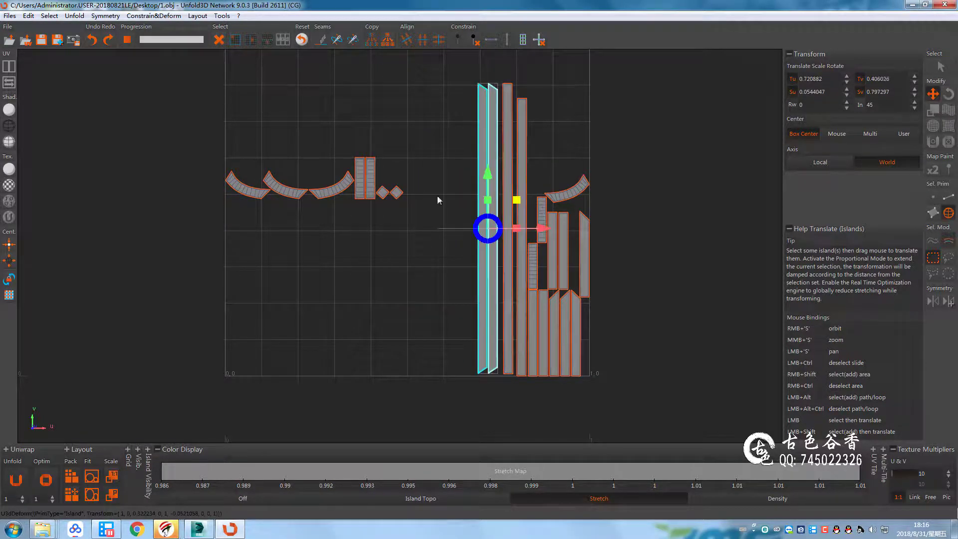
{"action": "left_click", "coordinate": [357, 169]}
{"action": "mouse_move", "coordinate": [396, 160]}
{"action": "left_mouse_down"}
{"action": "mouse_move", "coordinate": [467, 339]}
{"action": "mouse_move", "coordinate": [451, 349]}
{"action": "left_mouse_up"}
{"action": "left_click", "coordinate": [330, 65]}
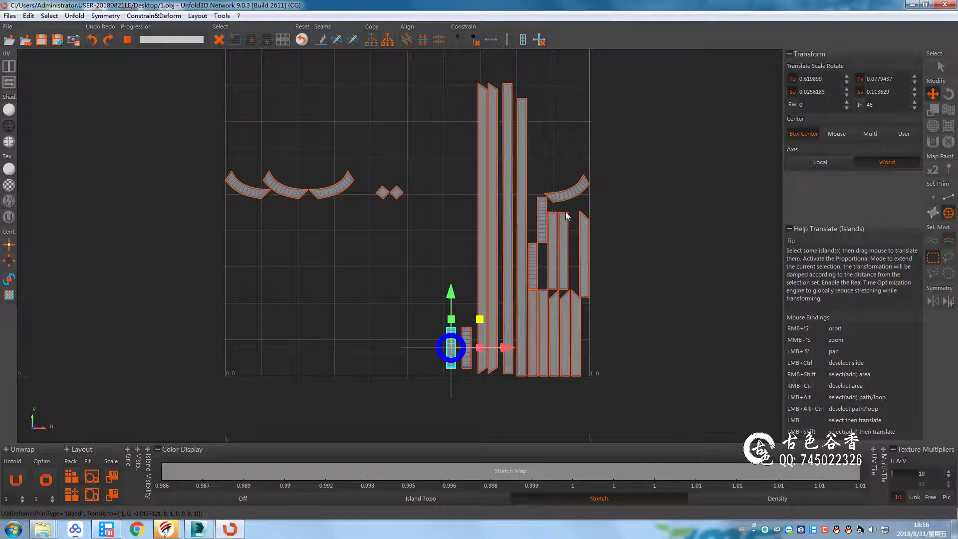
{"action": "left_click_drag", "start_coordinate": [542, 218], "coordinate": [536, 218]}
Set the island layout spacing to 20
{"action": "left_click", "coordinate": [6, 449]}
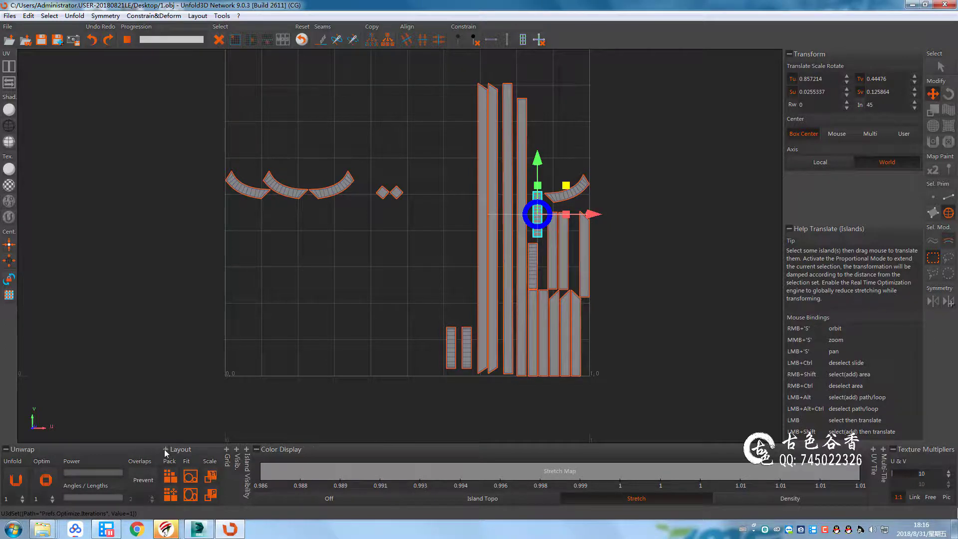
{"action": "left_click", "coordinate": [165, 451]}
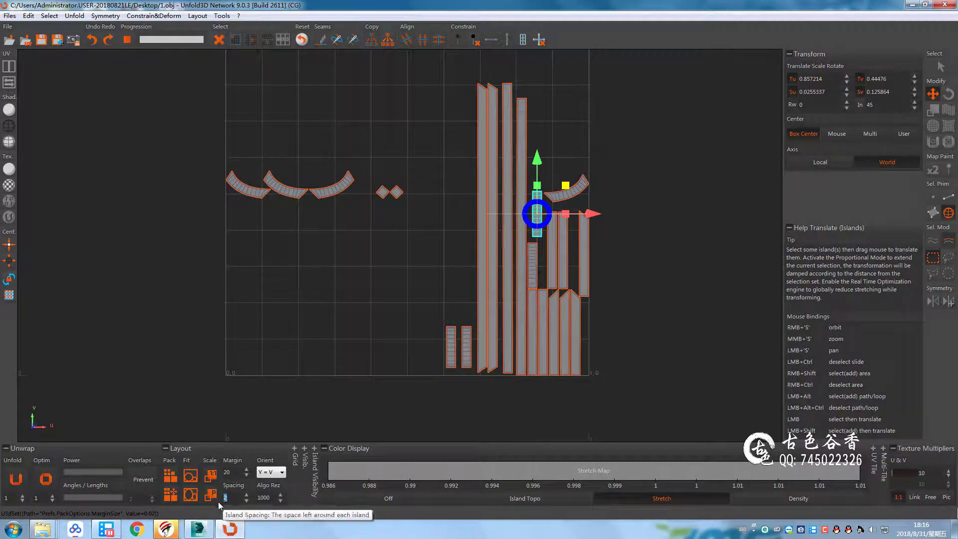
{"action": "type", "text": "20"}
{"action": "key", "text": "Return"}
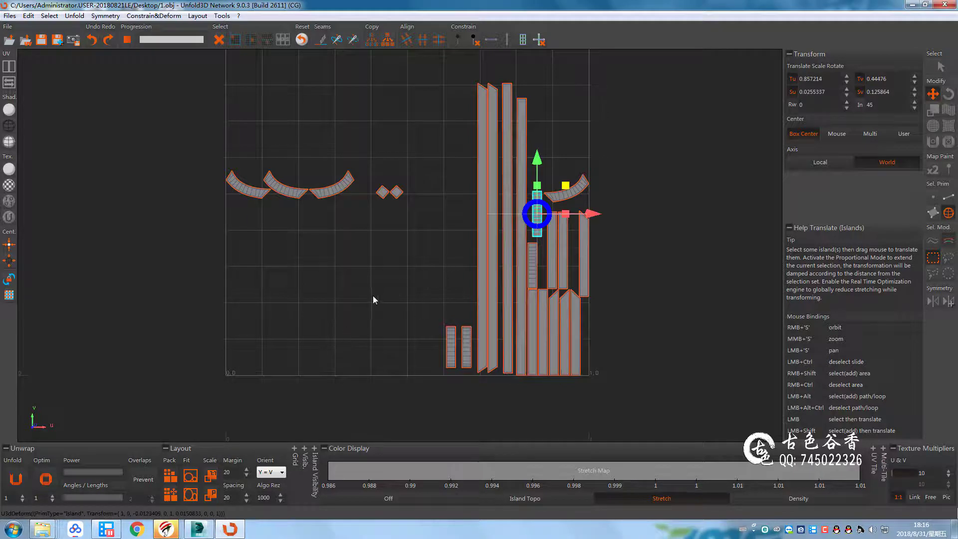
Rotate the two square islands upright, pair them, and move them beside the tall strips
{"action": "left_click", "coordinate": [396, 192]}
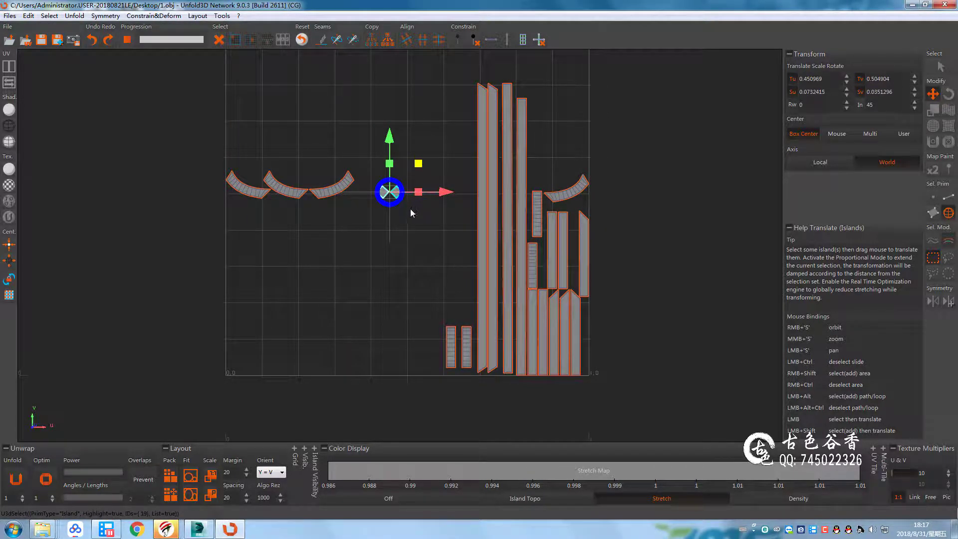
{"action": "key", "text": "f"}
{"action": "key", "text": "e"}
{"action": "left_click_drag", "start_coordinate": [500, 187], "coordinate": [501, 233]}
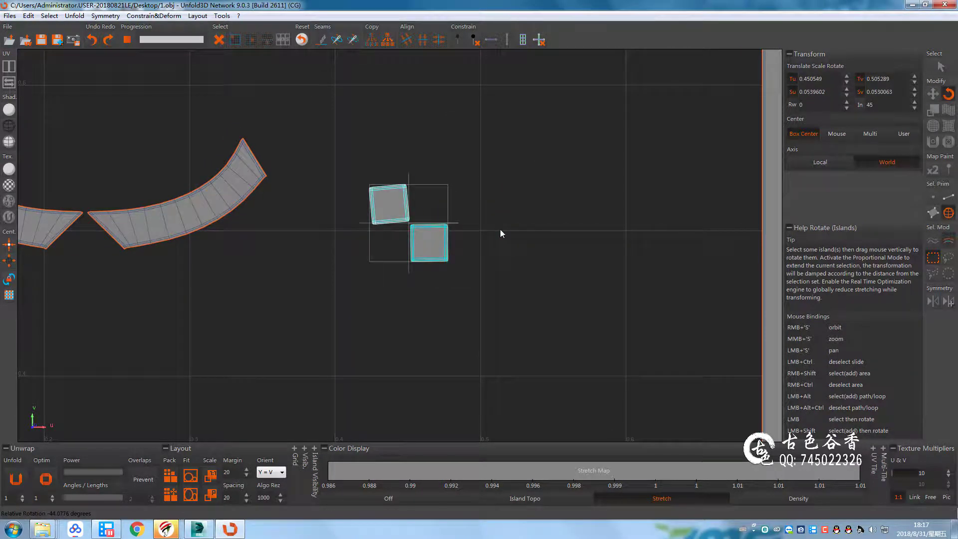
{"action": "left_click", "coordinate": [219, 40]}
{"action": "key", "text": "w"}
{"action": "left_click", "coordinate": [390, 204]}
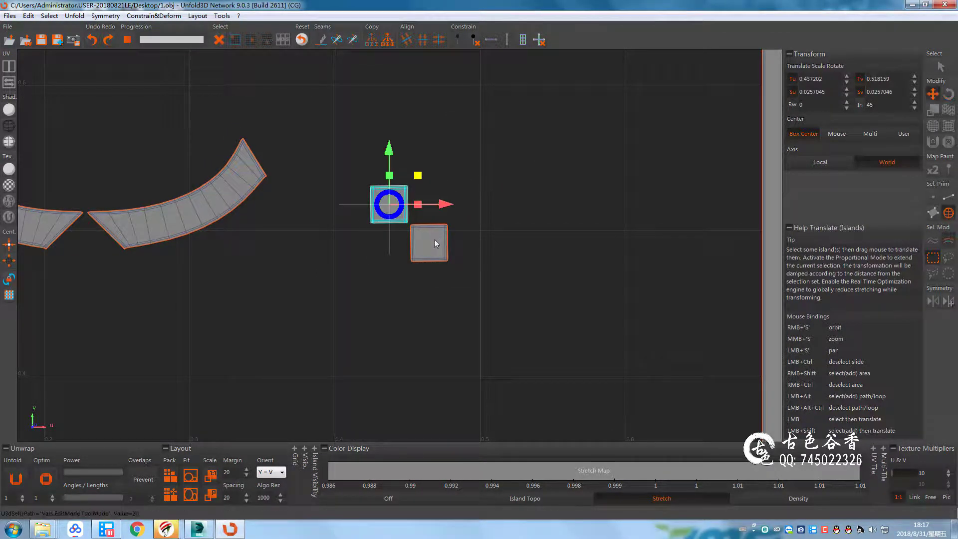
{"action": "left_click_drag", "start_coordinate": [436, 243], "coordinate": [436, 205]}
{"action": "left_click", "coordinate": [389, 204], "text": "shift"}
{"action": "scroll", "coordinate": [460, 284], "scroll_direction": "down", "scroll_amount": 5}
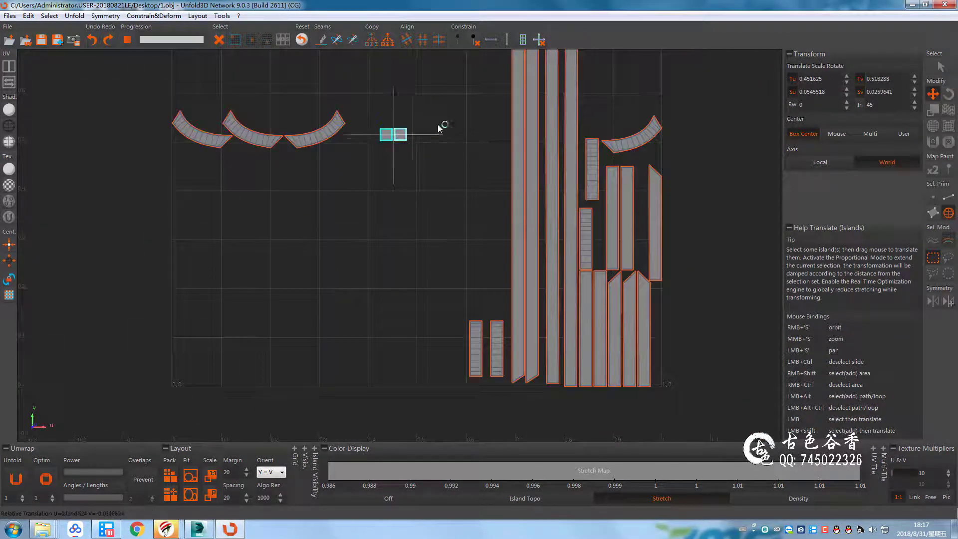
{"action": "left_click_drag", "start_coordinate": [439, 129], "coordinate": [522, 292]}
{"action": "left_click", "coordinate": [218, 40]}
Try rotating the right arc island near-vertical, then undo the change
{"action": "left_click", "coordinate": [334, 123]}
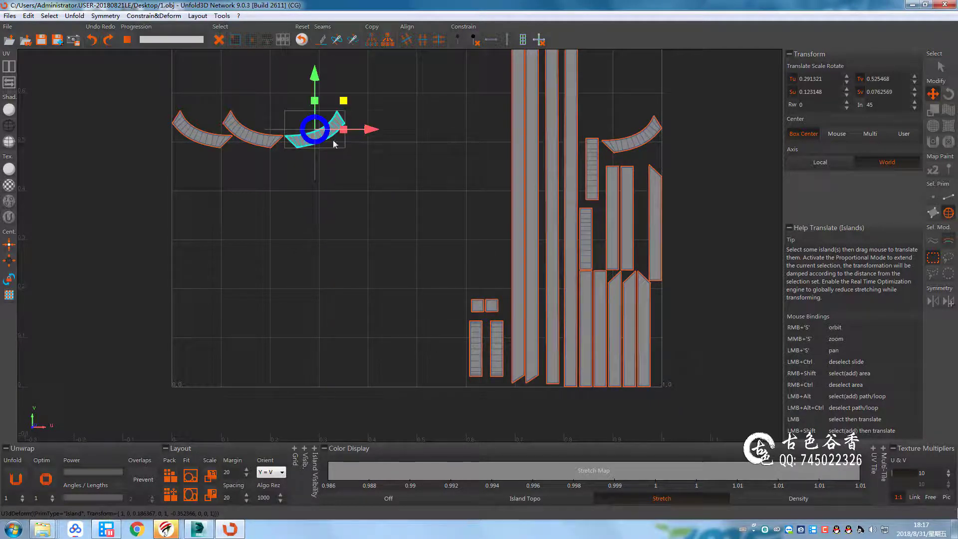
{"action": "key", "text": "e"}
{"action": "left_click_drag", "start_coordinate": [389, 125], "coordinate": [412, 152]}
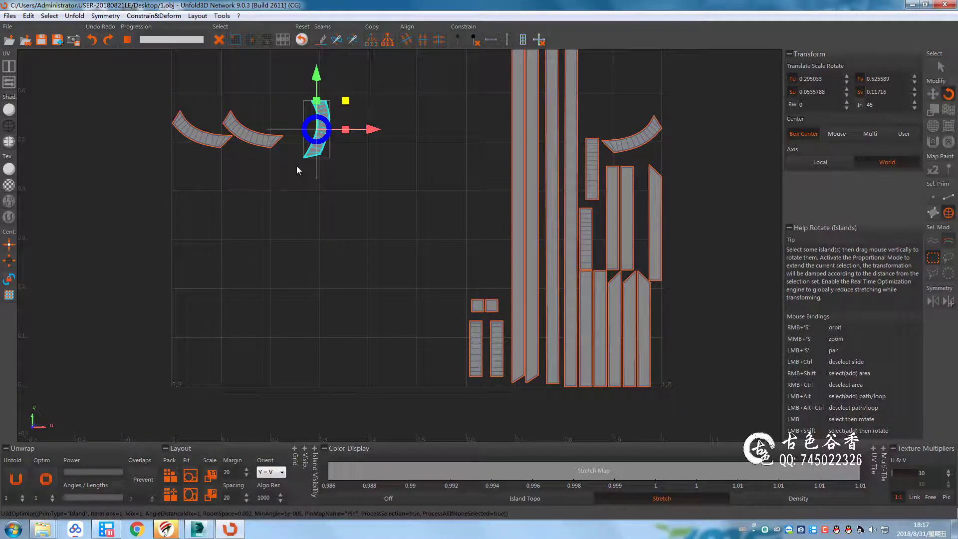
{"action": "key", "text": "f"}
{"action": "scroll", "coordinate": [327, 293], "scroll_direction": "down", "scroll_amount": 3}
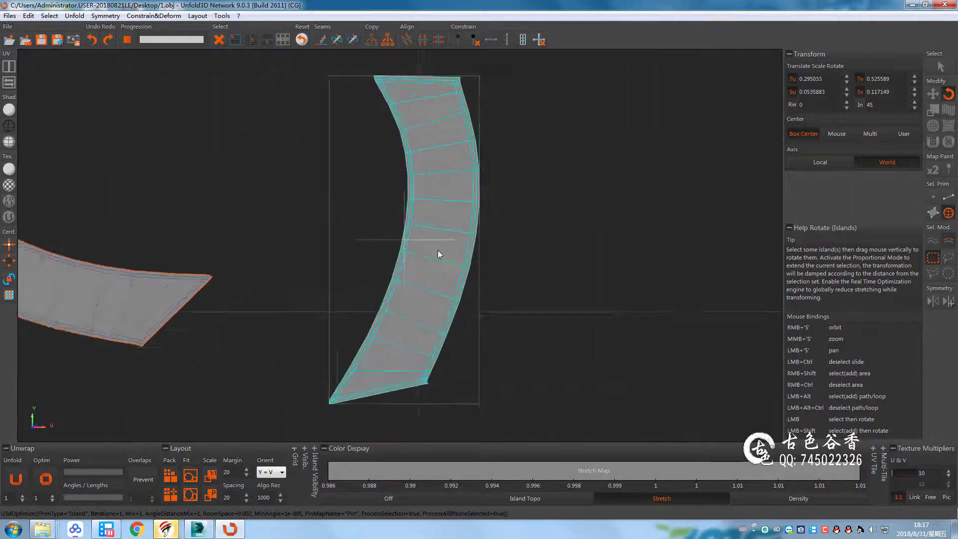
{"action": "scroll", "coordinate": [424, 280], "scroll_direction": "down", "scroll_amount": 2}
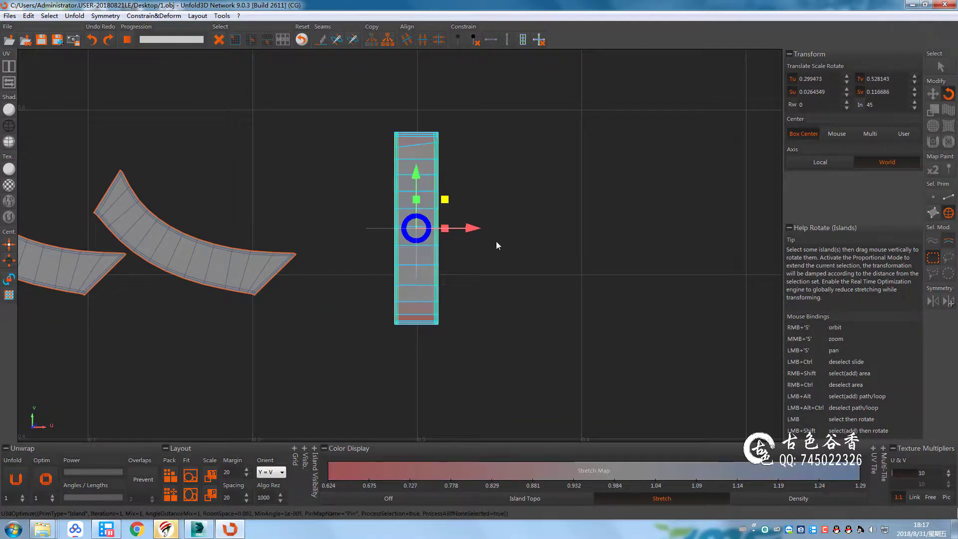
{"action": "scroll", "coordinate": [423, 250], "scroll_direction": "up", "scroll_amount": 3}
{"action": "scroll", "coordinate": [394, 185], "scroll_direction": "up", "scroll_amount": 1}
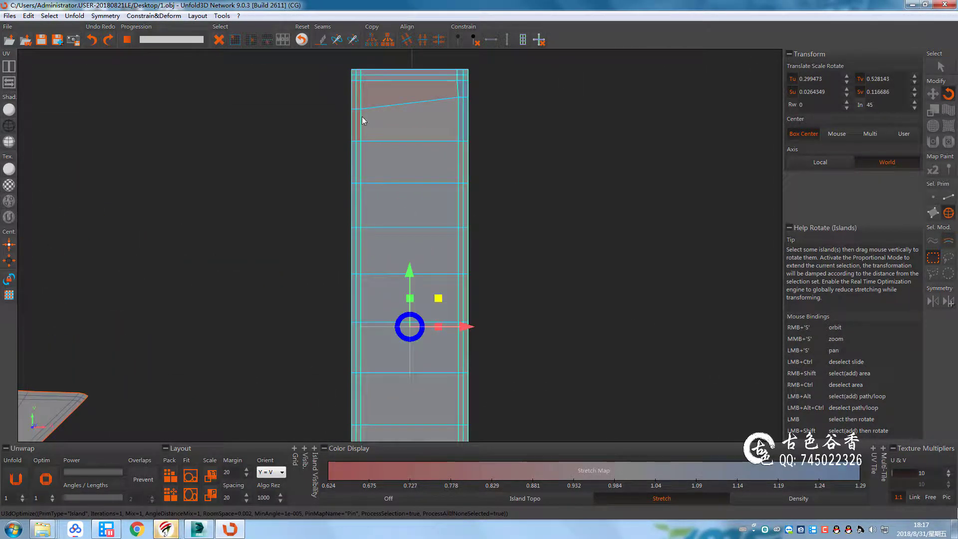
{"action": "left_click", "coordinate": [931, 197]}
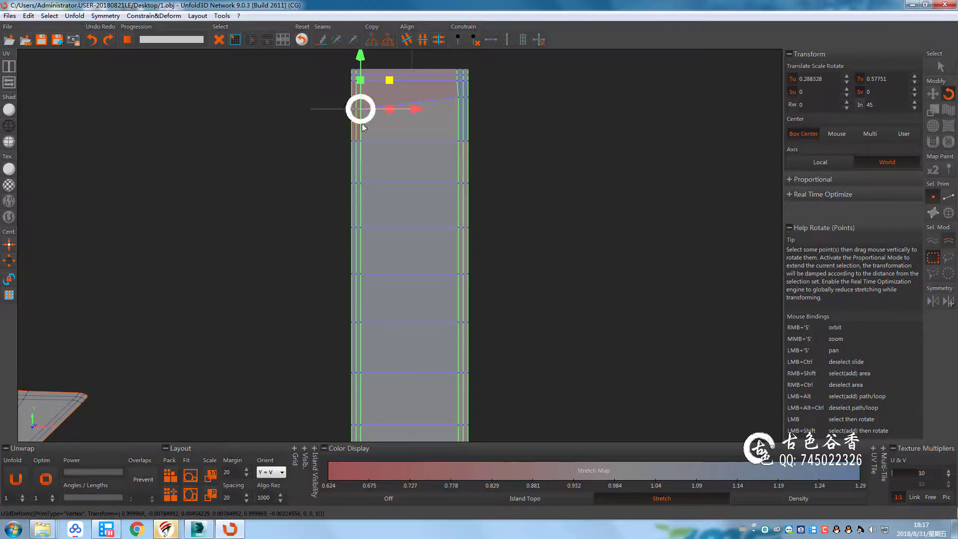
{"action": "scroll", "coordinate": [362, 127], "scroll_direction": "down", "scroll_amount": 5}
{"action": "scroll", "coordinate": [399, 158], "scroll_direction": "down", "scroll_amount": 1}
{"action": "key", "text": "ctrl+z"}
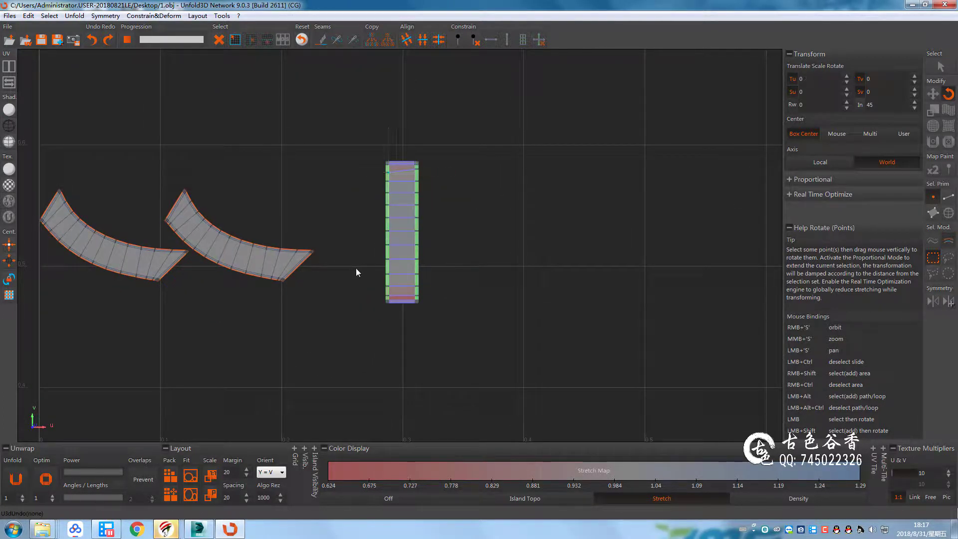
{"action": "key", "text": "ctrl+z"}
Move the right and left arc islands beside the right-hand strips
{"action": "left_click", "coordinate": [425, 202]}
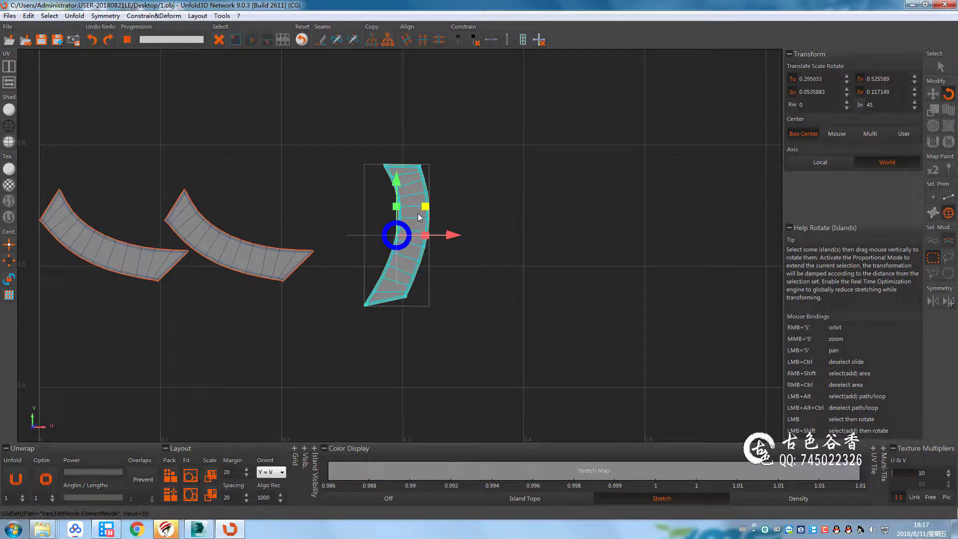
{"action": "left_click", "coordinate": [145, 265]}
{"action": "scroll", "coordinate": [469, 167], "scroll_direction": "down", "scroll_amount": 5}
{"action": "key", "text": "w"}
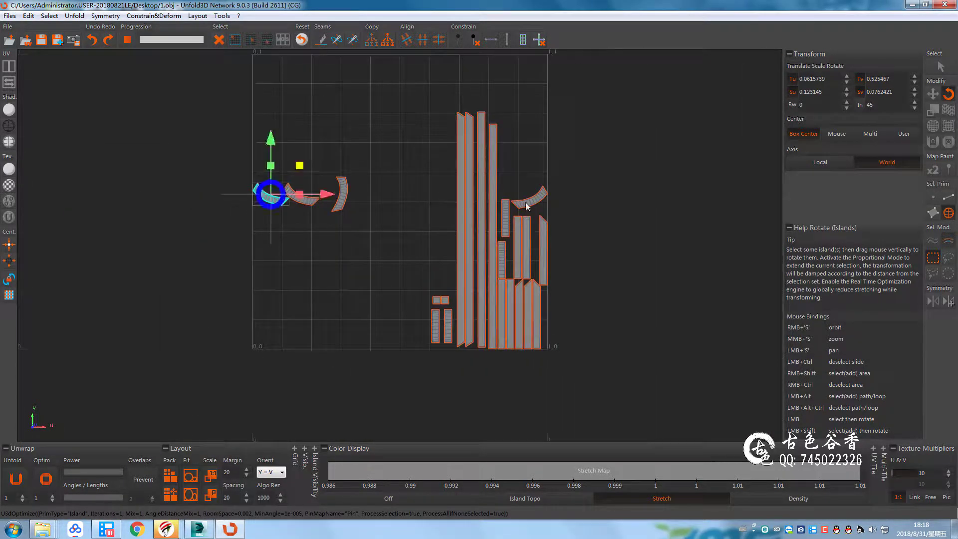
{"action": "left_click_drag", "start_coordinate": [376, 158], "coordinate": [633, 167]}
{"action": "left_click_drag", "start_coordinate": [577, 190], "coordinate": [588, 175]}
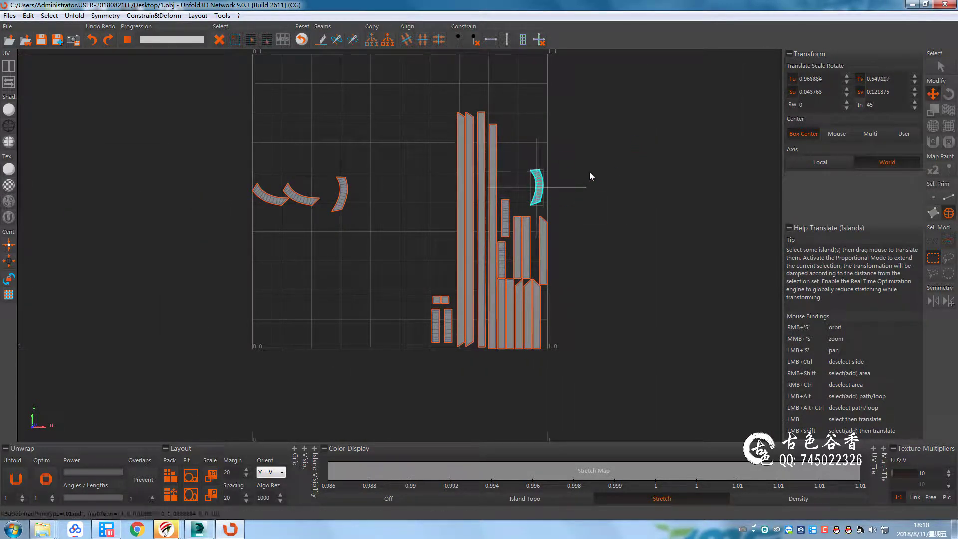
{"action": "left_click_drag", "start_coordinate": [344, 194], "coordinate": [507, 182]}
{"action": "left_click_drag", "start_coordinate": [303, 199], "coordinate": [442, 199]}
Rotate the remaining arcs upright and fit them into the free gaps near the small islands
{"action": "key", "text": "e"}
{"action": "mouse_move", "coordinate": [658, 194]}
{"action": "left_mouse_down"}
{"action": "mouse_move", "coordinate": [658, 166]}
{"action": "mouse_move", "coordinate": [630, 267]}
{"action": "left_mouse_up"}
{"action": "key", "text": "w"}
{"action": "left_click_drag", "start_coordinate": [269, 194], "coordinate": [374, 235]}
{"action": "mouse_move", "coordinate": [579, 230]}
{"action": "left_mouse_down"}
{"action": "mouse_move", "coordinate": [594, 260]}
{"action": "mouse_move", "coordinate": [630, 264]}
{"action": "mouse_move", "coordinate": [592, 353]}
{"action": "left_mouse_up"}
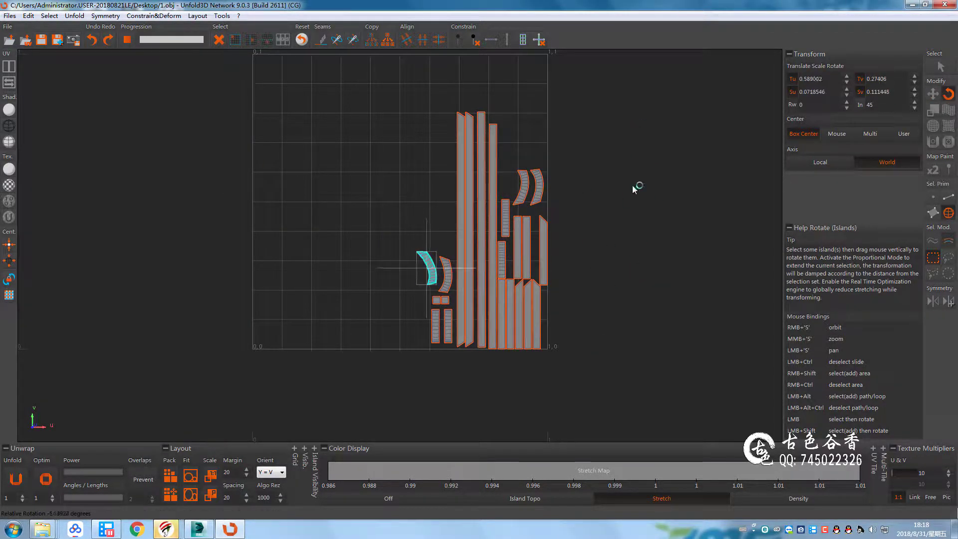
{"action": "key", "text": "e"}
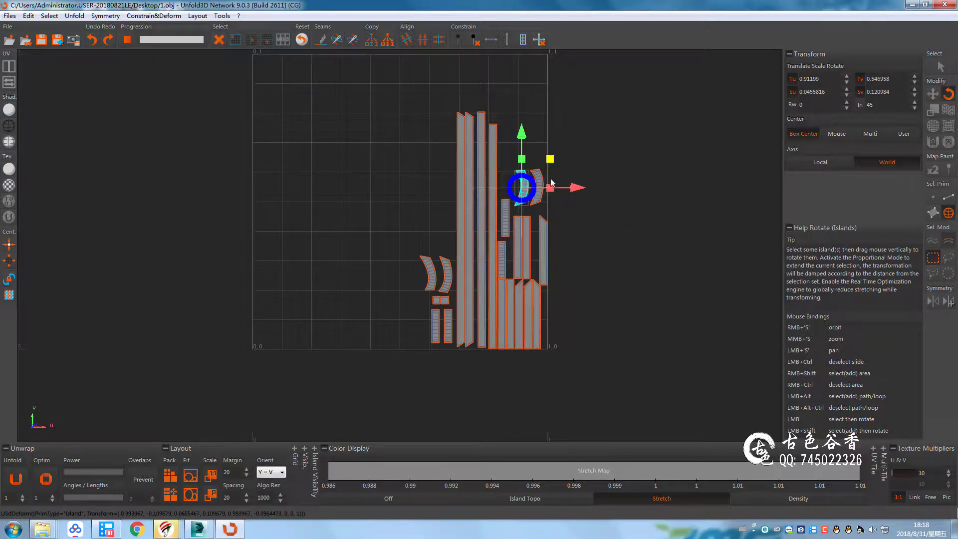
{"action": "left_click_drag", "start_coordinate": [624, 196], "coordinate": [588, 254]}
Export the packed layout as 1.cropped.obj and close the exporter
{"action": "key", "text": "ctrl+e"}
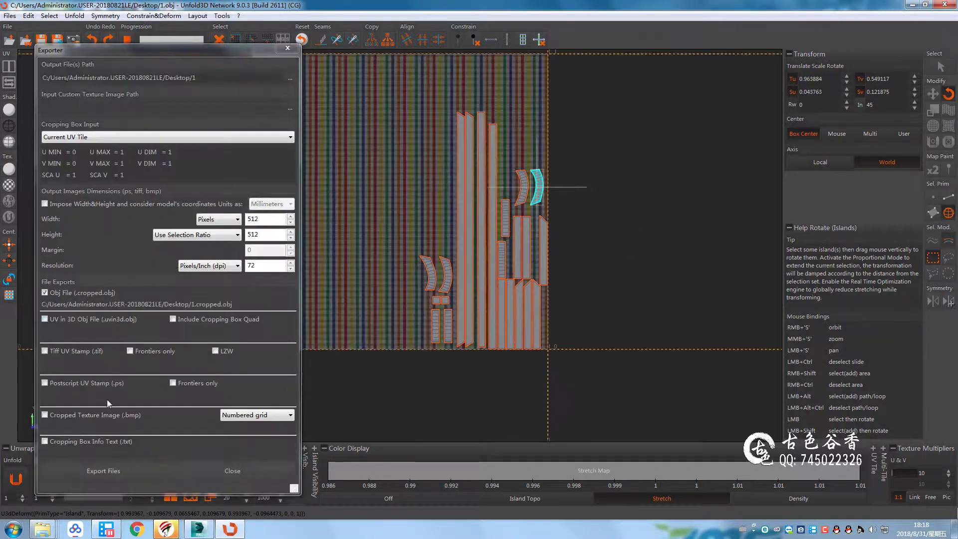
{"action": "left_click", "coordinate": [103, 470]}
{"action": "left_click", "coordinate": [236, 475]}
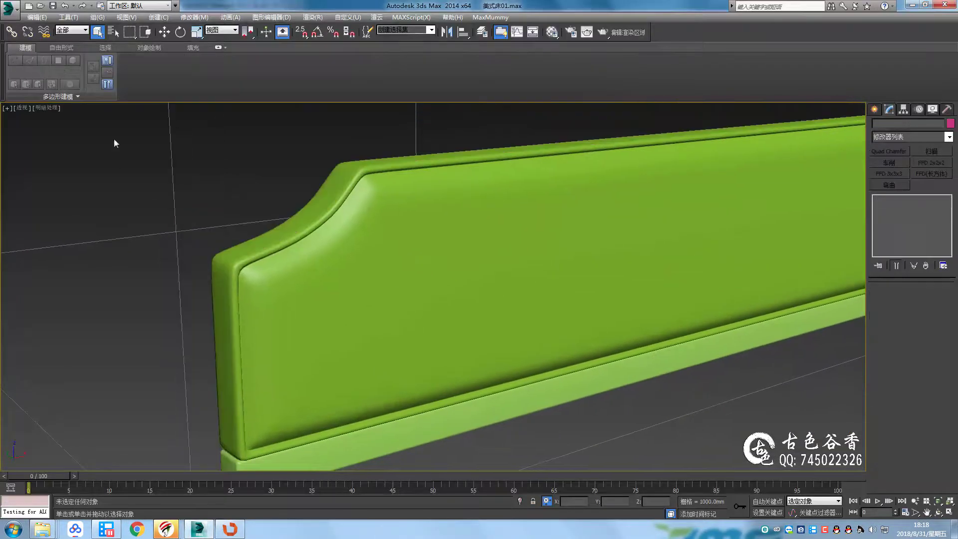
Import 1.cropped.obj from the Desktop into 3ds Max and frame it in view
{"action": "left_click", "coordinate": [10, 10]}
{"action": "left_click", "coordinate": [70, 97]}
{"action": "left_click", "coordinate": [29, 93]}
{"action": "left_click", "coordinate": [235, 97]}
{"action": "left_click", "coordinate": [471, 444]}
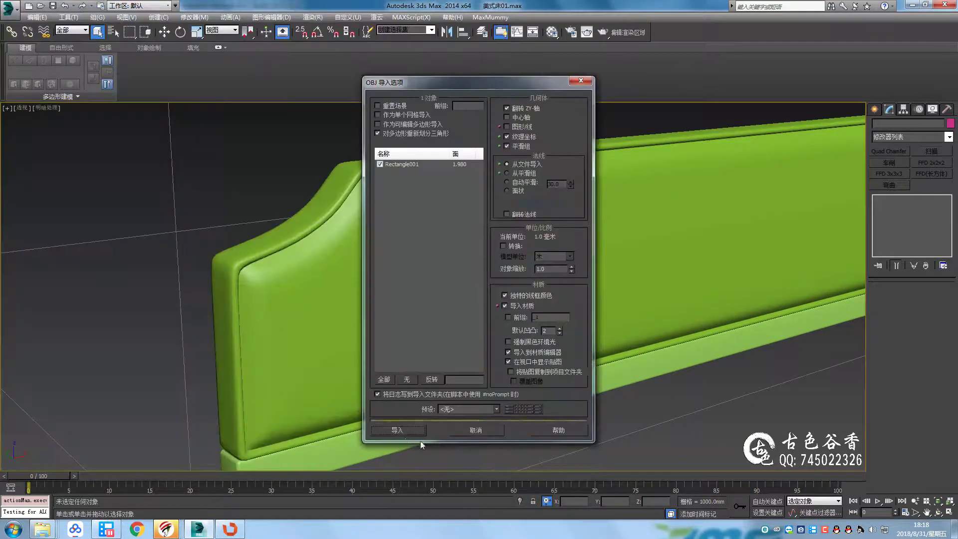
{"action": "left_click", "coordinate": [420, 441]}
{"action": "key", "text": "z"}
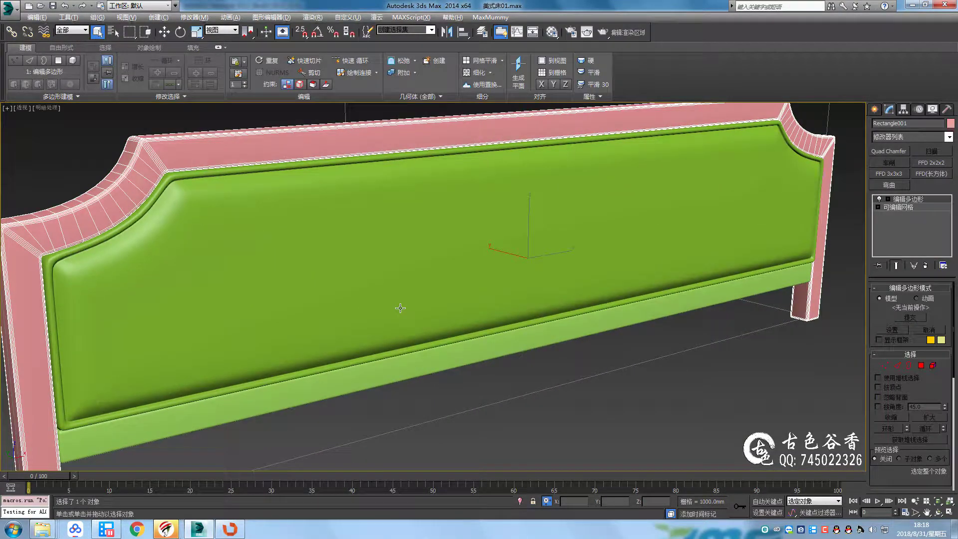
Assign the dark wood material to the imported frame and inspect the headboard
{"action": "key", "text": "m"}
{"action": "left_click", "coordinate": [682, 195]}
{"action": "left_click", "coordinate": [730, 278]}
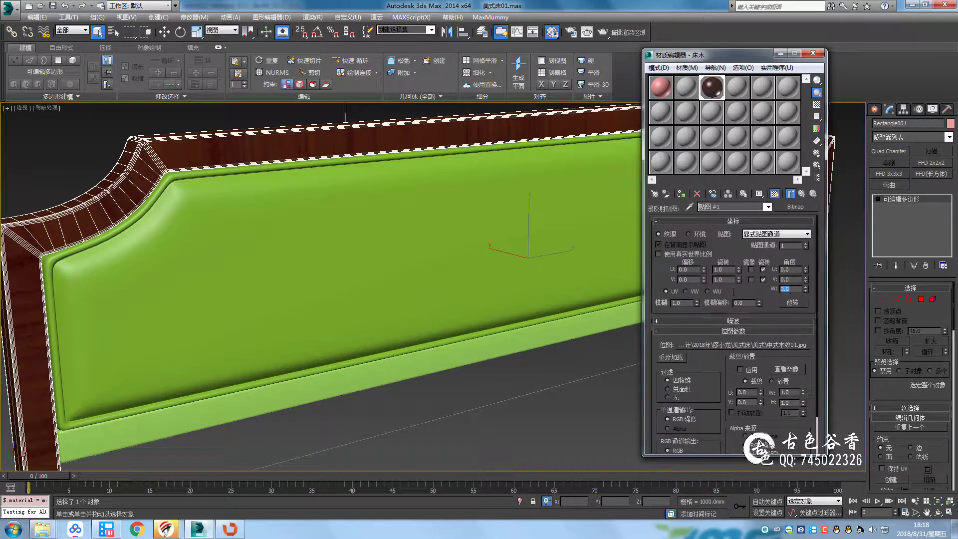
{"action": "middle_click_drag", "start_coordinate": [469, 205], "coordinate": [544, 186]}
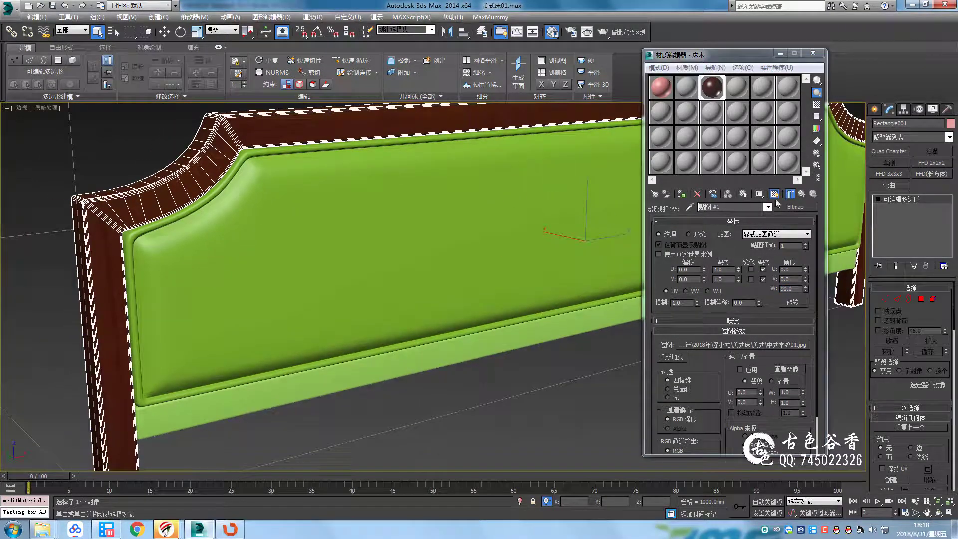
{"action": "left_click", "coordinate": [801, 192]}
{"action": "left_click", "coordinate": [813, 54]}
{"action": "scroll", "coordinate": [475, 279], "scroll_direction": "up", "scroll_amount": 3}
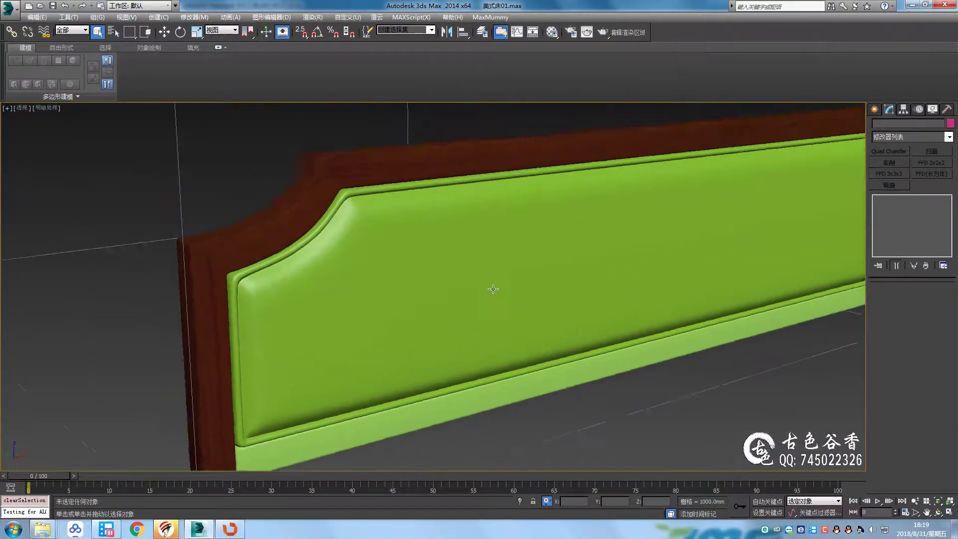
{"action": "mouse_move", "coordinate": [475, 279]}
{"action": "middle_mouse_down", "text": "alt"}
{"action": "mouse_move", "coordinate": [488, 271]}
{"action": "mouse_move", "coordinate": [522, 280]}
{"action": "mouse_move", "coordinate": [488, 262]}
{"action": "mouse_move", "coordinate": [656, 245]}
{"action": "mouse_move", "coordinate": [606, 198]}
{"action": "middle_mouse_up", "text": "alt"}
{"action": "scroll", "coordinate": [474, 278], "scroll_direction": "up", "scroll_amount": 2}
{"action": "scroll", "coordinate": [474, 279], "scroll_direction": "down", "scroll_amount": 2}
{"action": "scroll", "coordinate": [487, 262], "scroll_direction": "down", "scroll_amount": 2}
Add Unwrap UVW to the headboard frame and select all its faces in the UV editor
{"action": "left_click", "coordinate": [605, 198]}
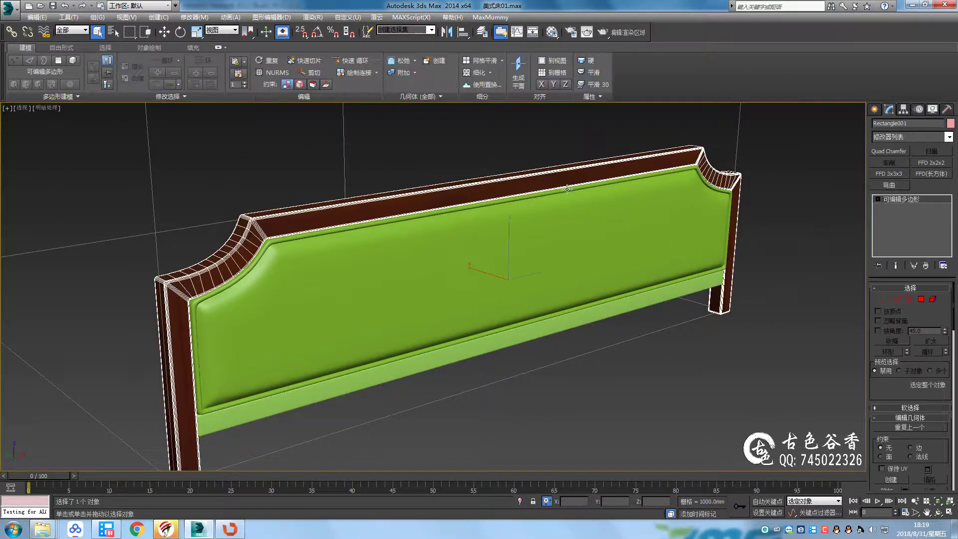
{"action": "left_click", "coordinate": [903, 403]}
{"action": "left_click_drag", "start_coordinate": [222, 43], "coordinate": [773, 88]}
{"action": "scroll", "coordinate": [594, 225], "scroll_direction": "down", "scroll_amount": 3}
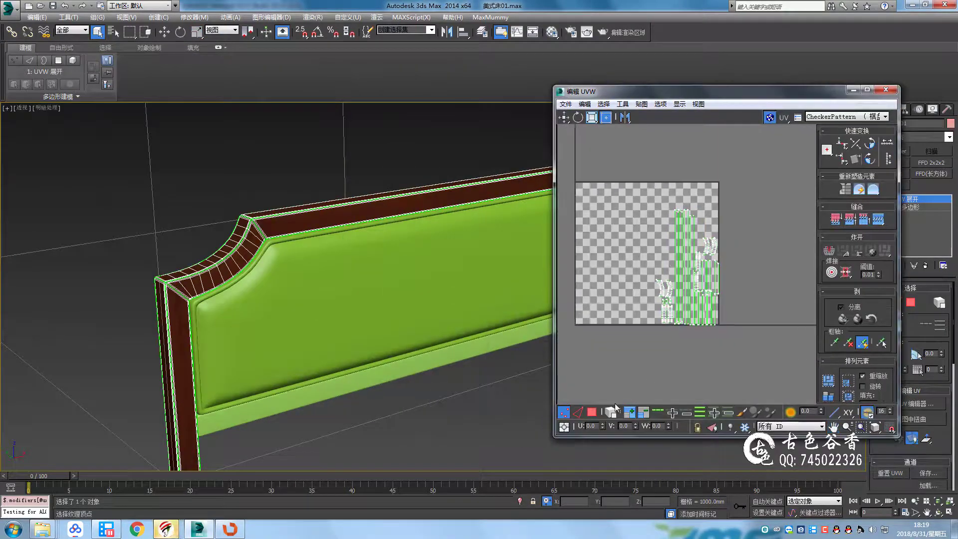
{"action": "key", "text": "3"}
{"action": "key", "text": "ctrl+a"}
{"action": "middle_click_drag", "start_coordinate": [636, 344], "coordinate": [637, 363]}
{"action": "left_click", "coordinate": [126, 17]}
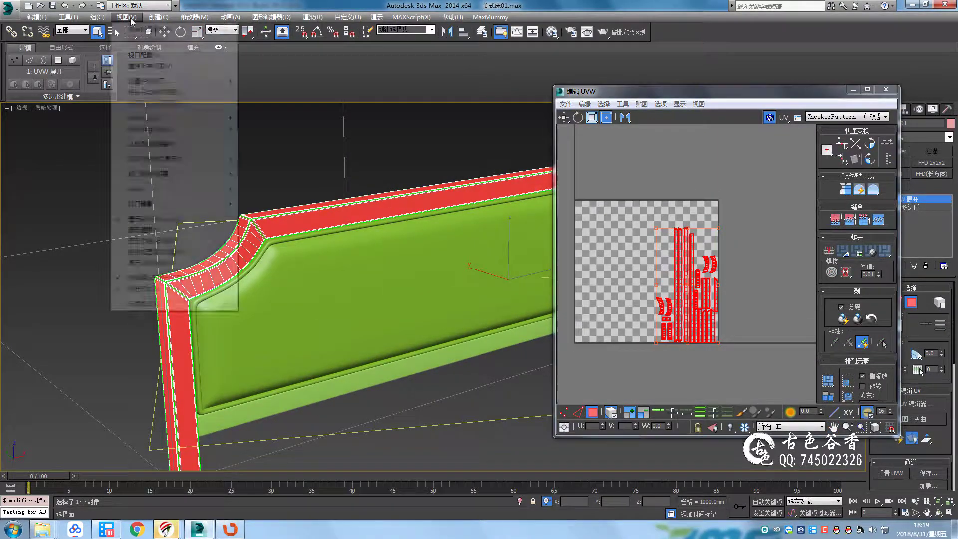
{"action": "left_click", "coordinate": [149, 299]}
{"action": "left_click", "coordinate": [515, 379]}
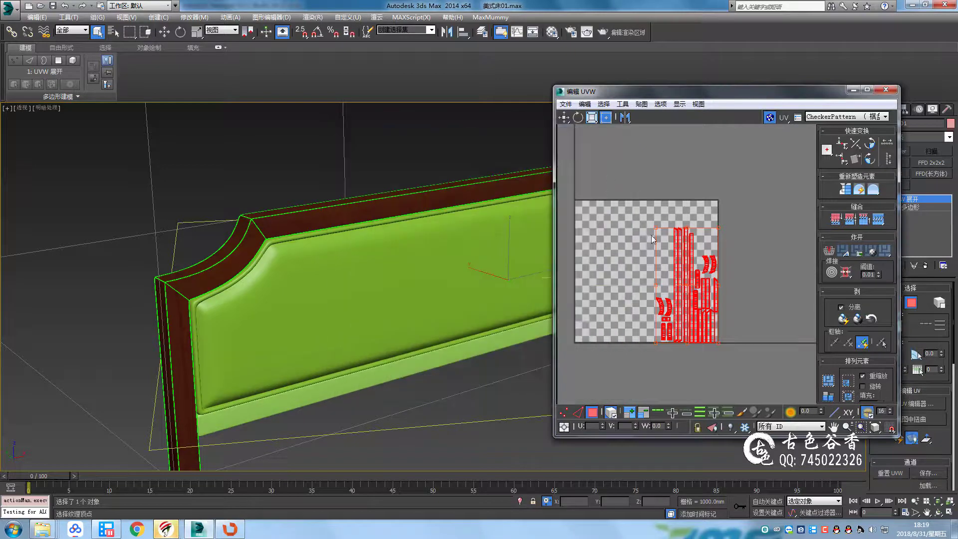
Scale the frame's UV cluster larger to enlarge the wood grain
{"action": "mouse_move", "coordinate": [655, 228]}
{"action": "left_mouse_down"}
{"action": "mouse_move", "coordinate": [633, 205]}
{"action": "mouse_move", "coordinate": [614, 152]}
{"action": "left_mouse_up"}
{"action": "middle_click_drag", "start_coordinate": [400, 235], "coordinate": [363, 286]}
{"action": "scroll", "coordinate": [362, 285], "scroll_direction": "up", "scroll_amount": 5}
{"action": "scroll", "coordinate": [664, 250], "scroll_direction": "down", "scroll_amount": 2}
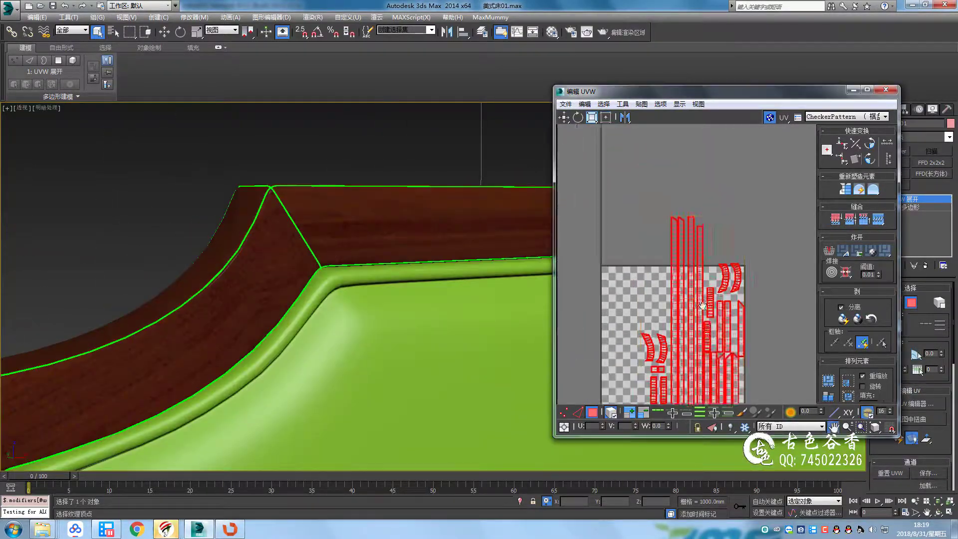
{"action": "scroll", "coordinate": [665, 250], "scroll_direction": "down", "scroll_amount": 2}
{"action": "scroll", "coordinate": [368, 235], "scroll_direction": "down", "scroll_amount": 3}
{"action": "mouse_move", "coordinate": [368, 235]}
{"action": "middle_mouse_down", "text": "alt"}
{"action": "mouse_move", "coordinate": [344, 222]}
{"action": "mouse_move", "coordinate": [336, 247]}
{"action": "middle_mouse_up", "text": "alt"}
Close the UV editor and deselect the headboard cushion
{"action": "left_click", "coordinate": [886, 89]}
{"action": "middle_click_drag", "start_coordinate": [752, 253], "coordinate": [498, 249], "text": "alt"}
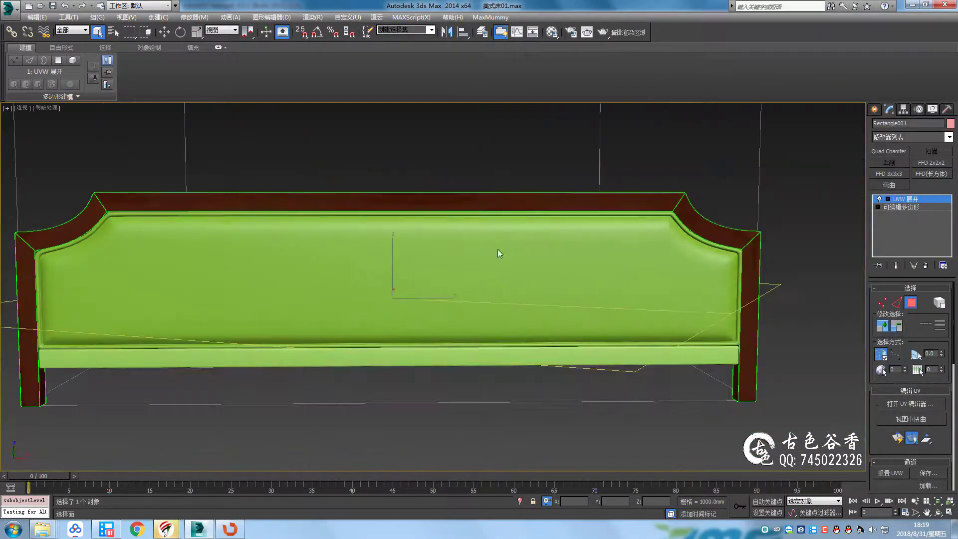
{"action": "scroll", "coordinate": [727, 250], "scroll_direction": "up", "scroll_amount": 5}
{"action": "left_click", "coordinate": [708, 255]}
{"action": "scroll", "coordinate": [708, 255], "scroll_direction": "down", "scroll_amount": 3}
Give the headboard's lower strip the brown wood material
{"action": "scroll", "coordinate": [680, 210], "scroll_direction": "down", "scroll_amount": 3}
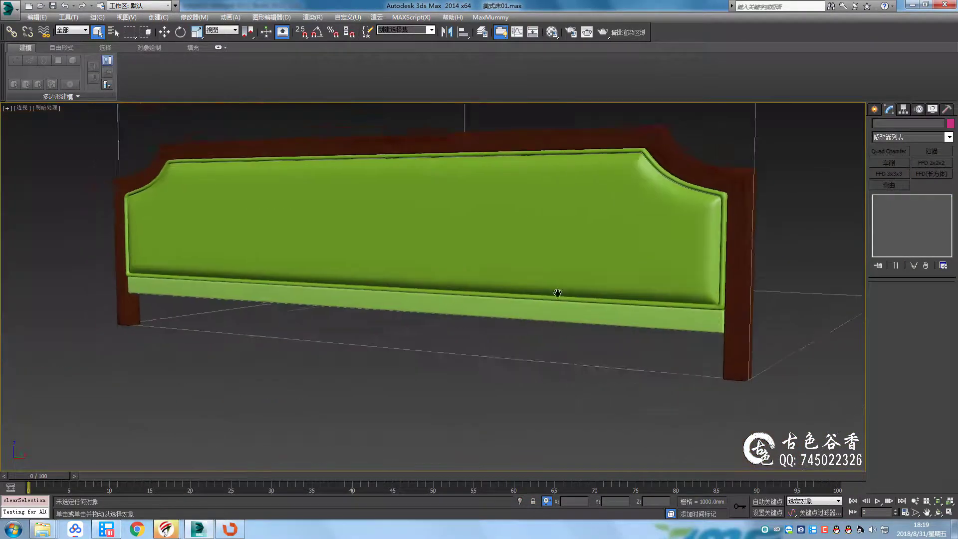
{"action": "middle_click_drag", "start_coordinate": [680, 209], "coordinate": [504, 309], "text": "alt"}
{"action": "key", "text": "m"}
{"action": "left_click", "coordinate": [685, 197]}
Add a box UVW Map with length, width and height of 800 mm to the strip
{"action": "key", "text": "m"}
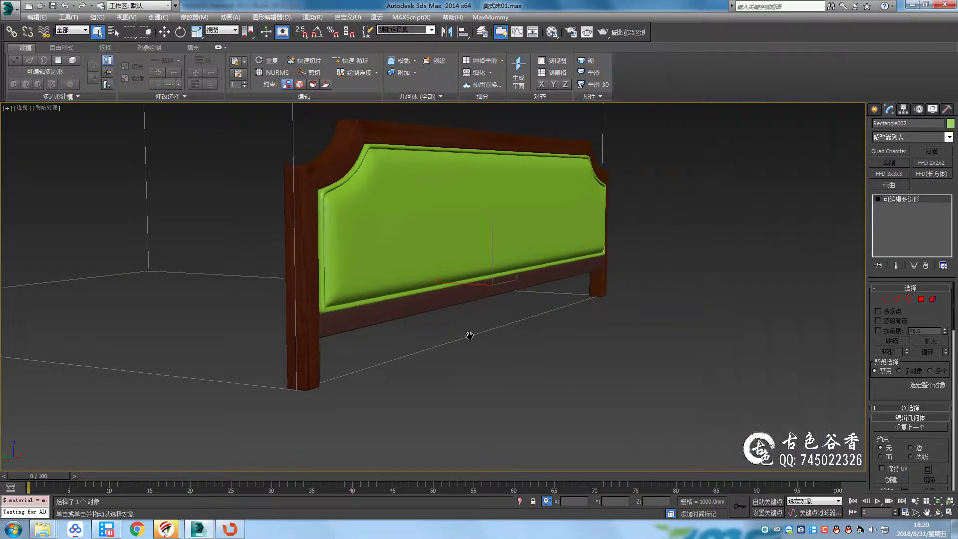
{"action": "type", "text": "u"}
{"action": "type", "text": "800.0mm"}
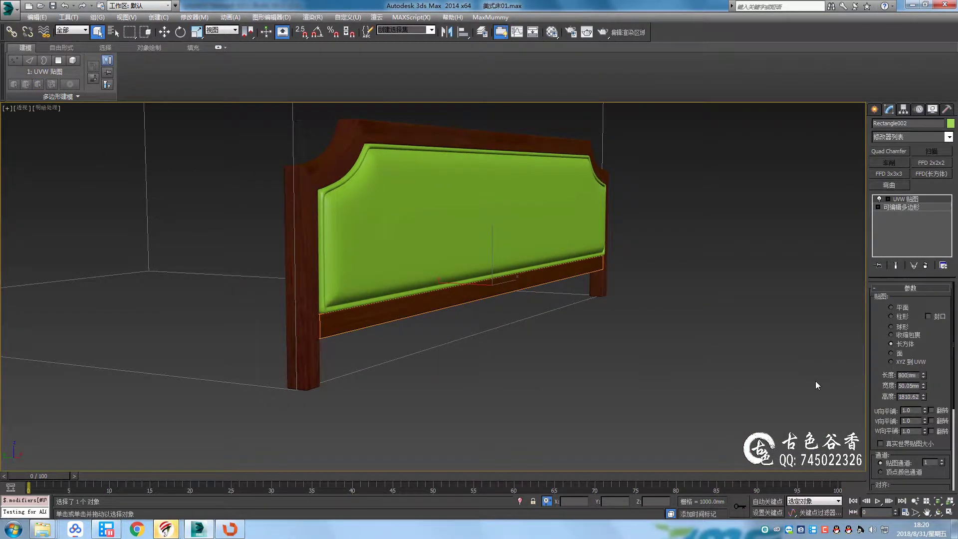
{"action": "key", "text": "Tab"}
{"action": "type", "text": "800"}
{"action": "key", "text": "Tab"}
{"action": "type", "text": "800"}
Raise the UVW mapping gizmo slightly along Z
{"action": "middle_click_drag", "start_coordinate": [816, 382], "coordinate": [628, 302], "text": "alt"}
{"action": "scroll", "coordinate": [663, 309], "scroll_direction": "up", "scroll_amount": 5}
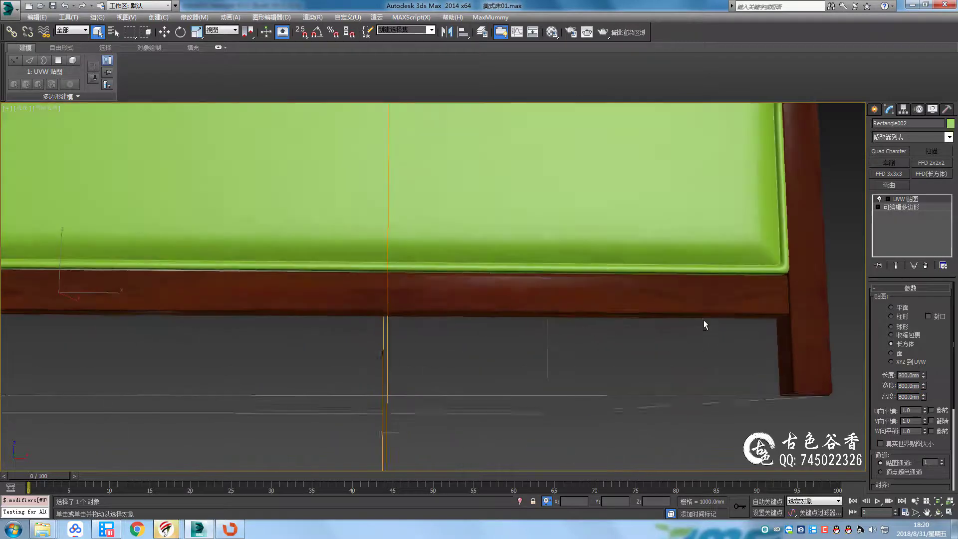
{"action": "middle_click_drag", "start_coordinate": [700, 336], "coordinate": [595, 321], "text": "alt"}
{"action": "scroll", "coordinate": [648, 238], "scroll_direction": "up", "scroll_amount": 2}
{"action": "key", "text": "1"}
{"action": "key", "text": "w"}
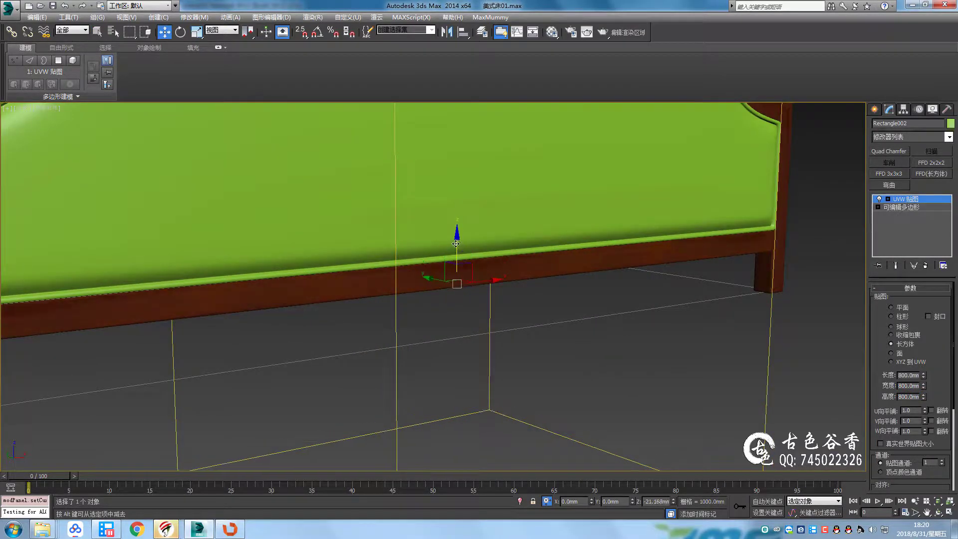
{"action": "left_click_drag", "start_coordinate": [463, 233], "coordinate": [464, 205]}
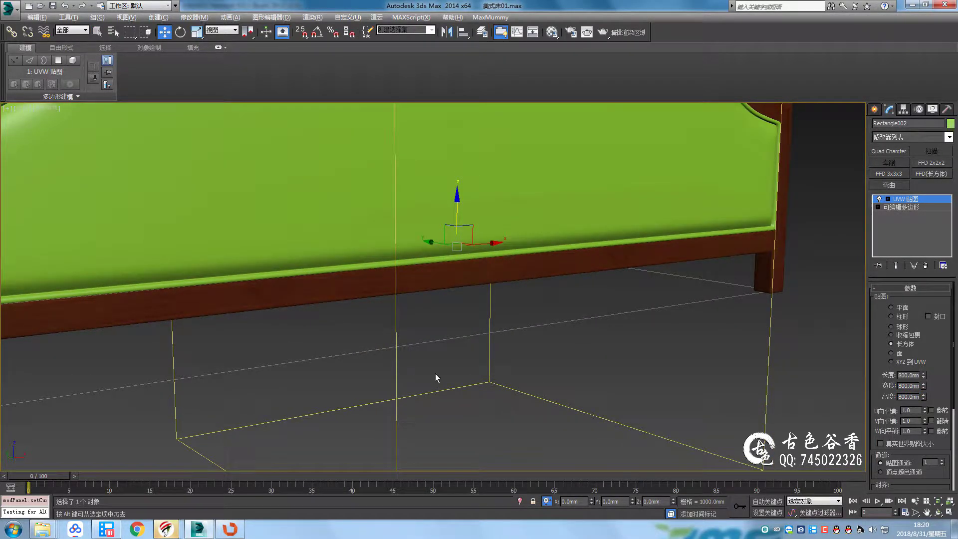
Zoom out to the whole headboard and select the cushion
{"action": "scroll", "coordinate": [501, 271], "scroll_direction": "down", "scroll_amount": 5}
{"action": "middle_click_drag", "start_coordinate": [501, 272], "coordinate": [490, 280], "text": "alt"}
{"action": "left_click", "coordinate": [490, 280]}
Open the Material Editor and bring up the headboard reference photo from the 美式 folder
{"action": "key", "text": "q"}
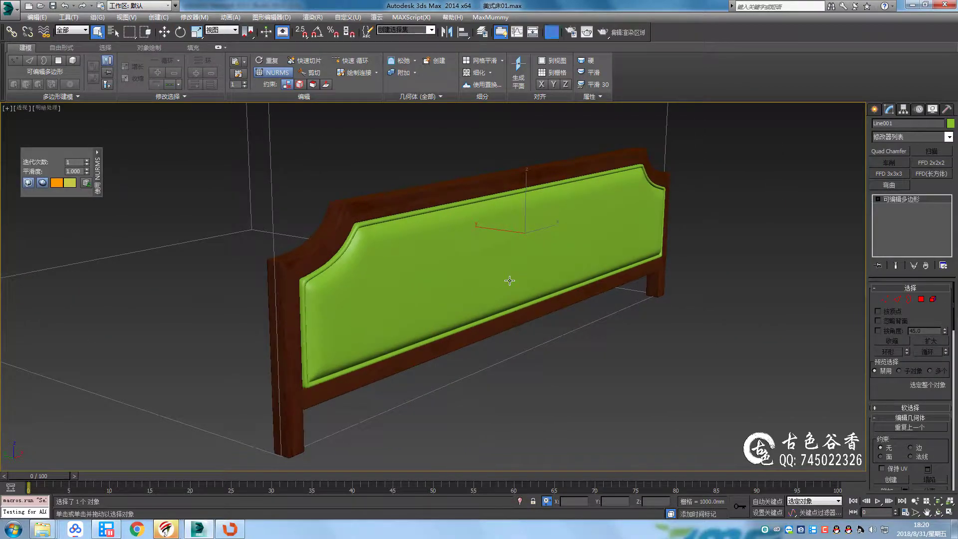
{"action": "key", "text": "m"}
{"action": "left_click", "coordinate": [137, 529]}
{"action": "mouse_move", "coordinate": [43, 529]}
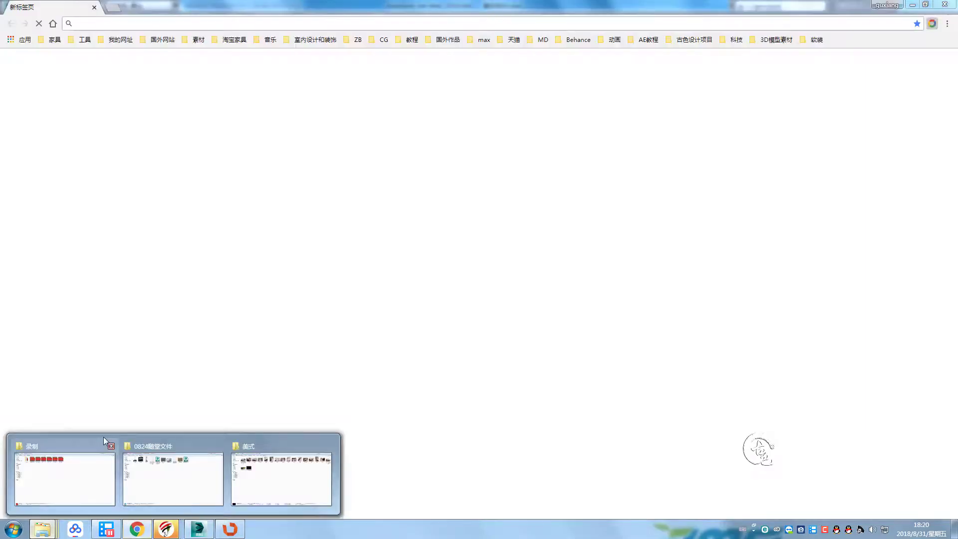
{"action": "left_click", "coordinate": [265, 470]}
{"action": "double_click", "coordinate": [666, 98]}
{"action": "left_click", "coordinate": [203, 529]}
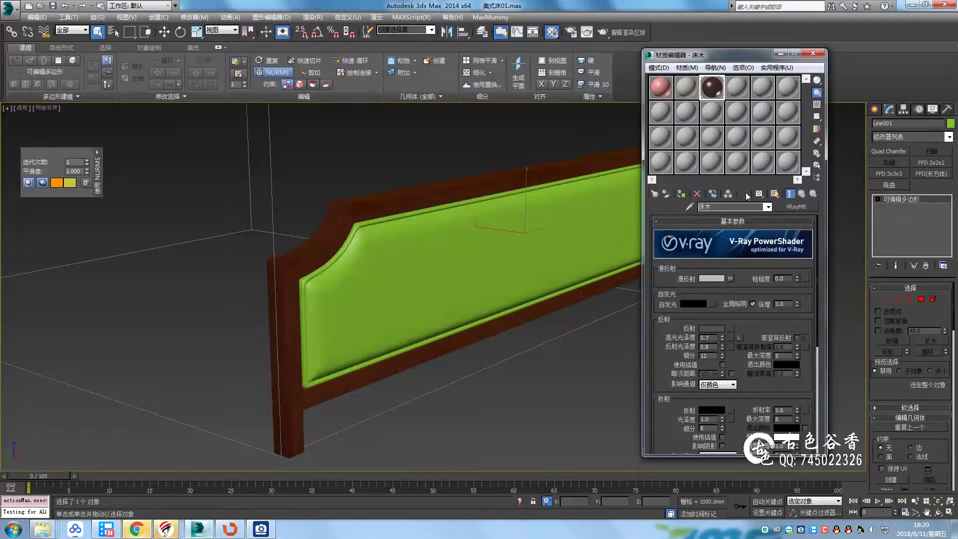
Name the material slot 米黄皮 and make it a VRayMtl
{"action": "type", "text": "oy"}
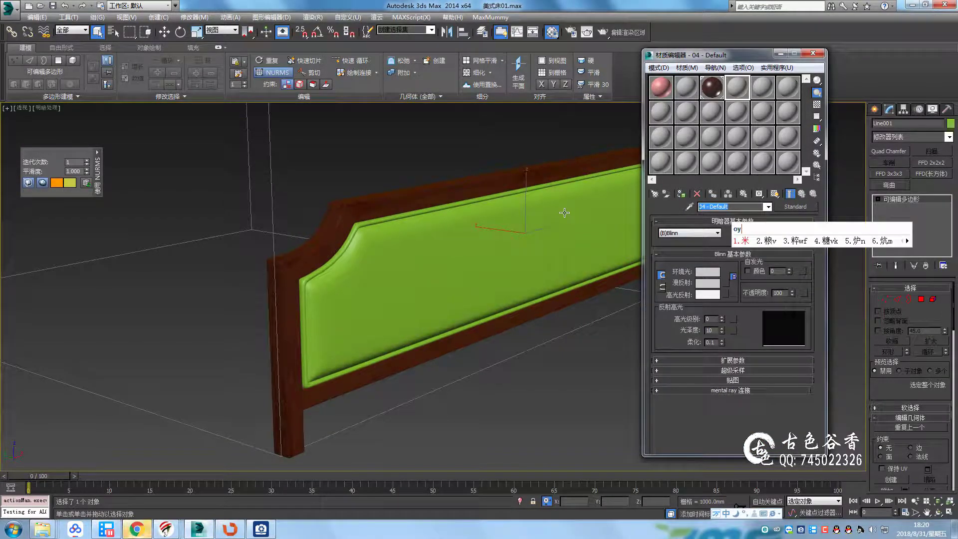
{"action": "key", "text": "space"}
{"action": "type", "text": "hp"}
{"action": "key", "text": "space"}
{"action": "left_click", "coordinate": [795, 207]}
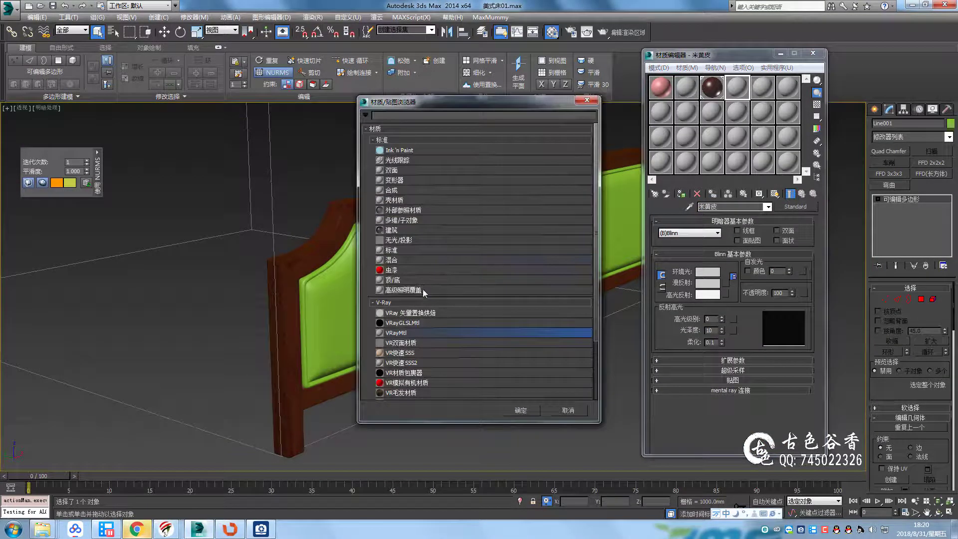
{"action": "double_click", "coordinate": [425, 332]}
Give the material a warm peach diffuse colour
{"action": "left_click", "coordinate": [718, 278]}
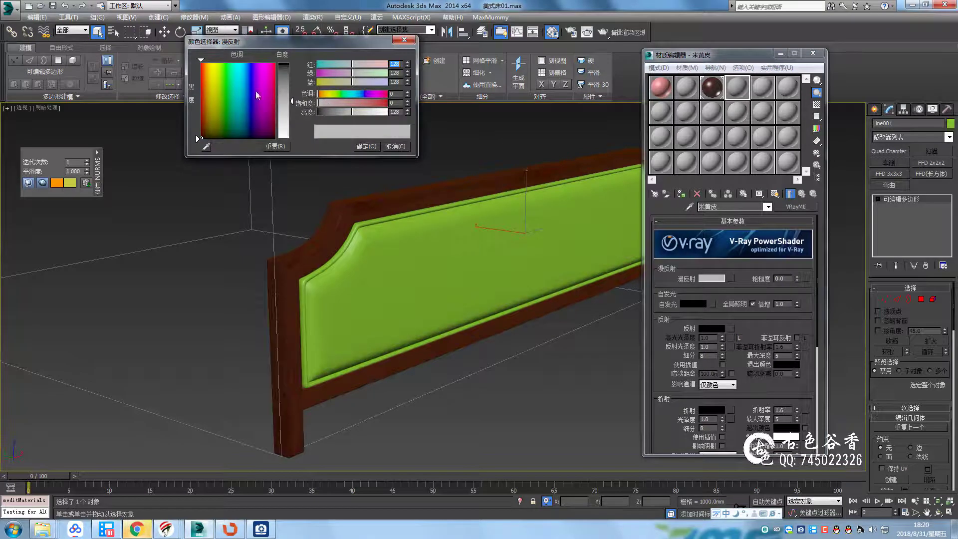
{"action": "left_click", "coordinate": [206, 62]}
{"action": "mouse_move", "coordinate": [319, 102]}
{"action": "left_mouse_down"}
{"action": "mouse_move", "coordinate": [345, 104]}
{"action": "mouse_move", "coordinate": [354, 86]}
{"action": "left_mouse_up"}
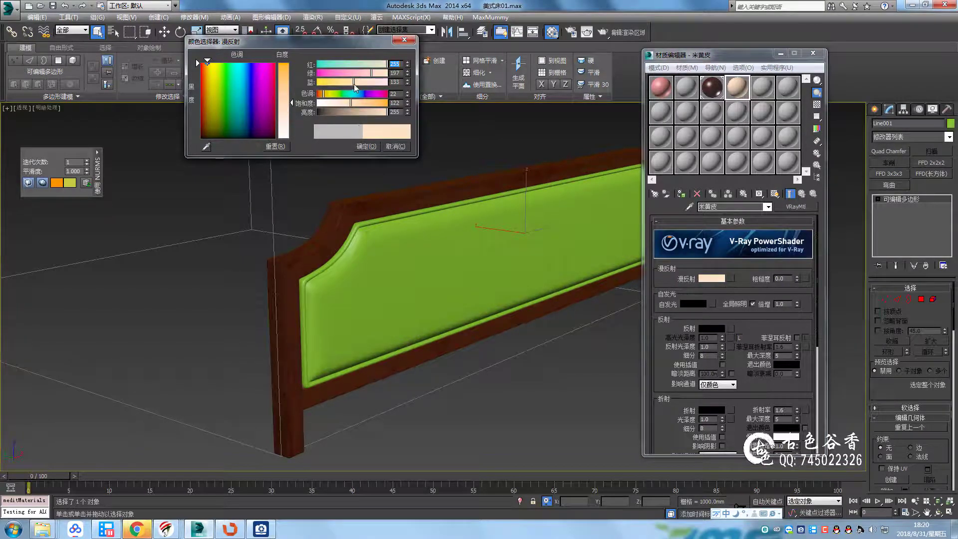
{"action": "left_click", "coordinate": [364, 147]}
Add a VR颜色 map to the diffuse channel
{"action": "left_click", "coordinate": [731, 278]}
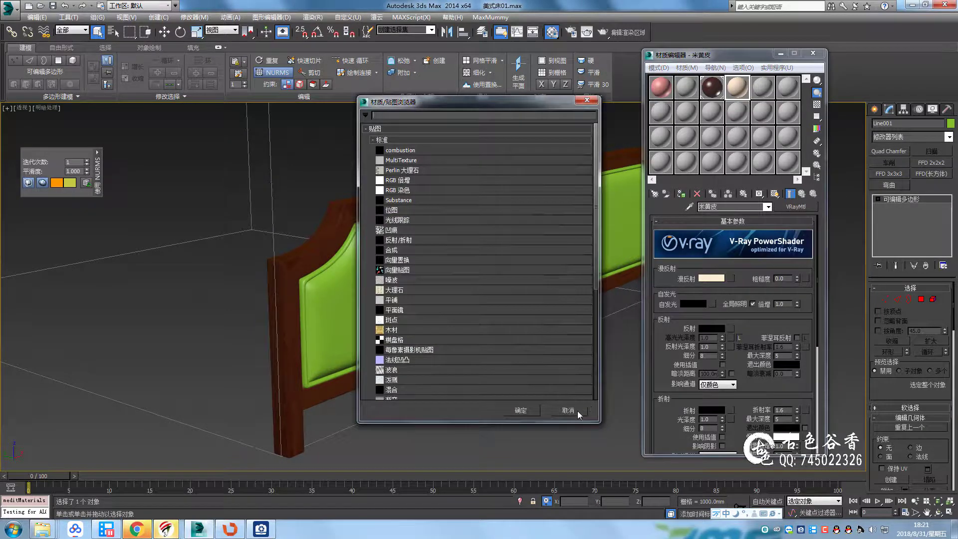
{"action": "left_click", "coordinate": [577, 411]}
{"action": "left_click", "coordinate": [731, 279]}
{"action": "scroll", "coordinate": [407, 368], "scroll_direction": "down", "scroll_amount": 5}
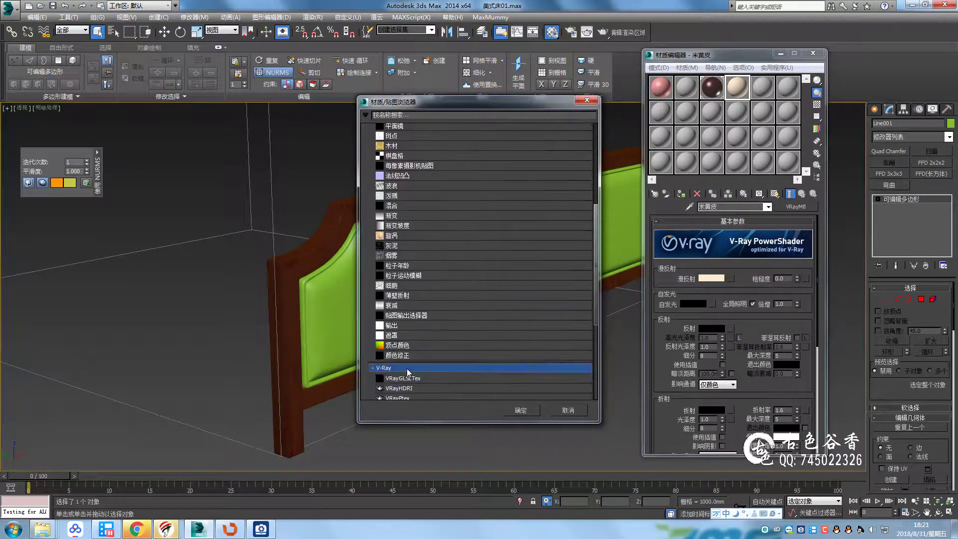
{"action": "scroll", "coordinate": [406, 368], "scroll_direction": "down", "scroll_amount": 5}
{"action": "double_click", "coordinate": [399, 197]}
{"action": "left_click", "coordinate": [803, 300]}
{"action": "left_click", "coordinate": [802, 194]}
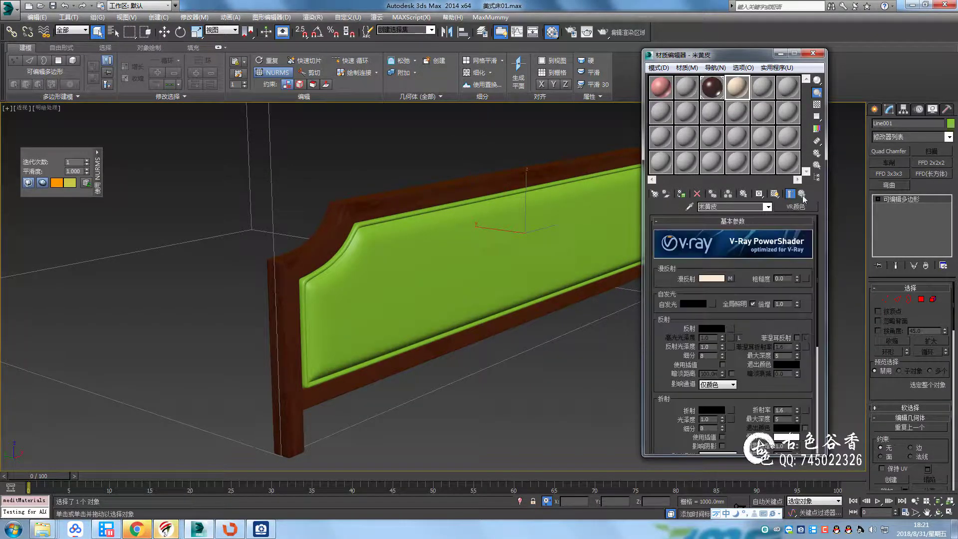
Set the reflection to a light grey with a Falloff map
{"action": "left_click", "coordinate": [719, 328]}
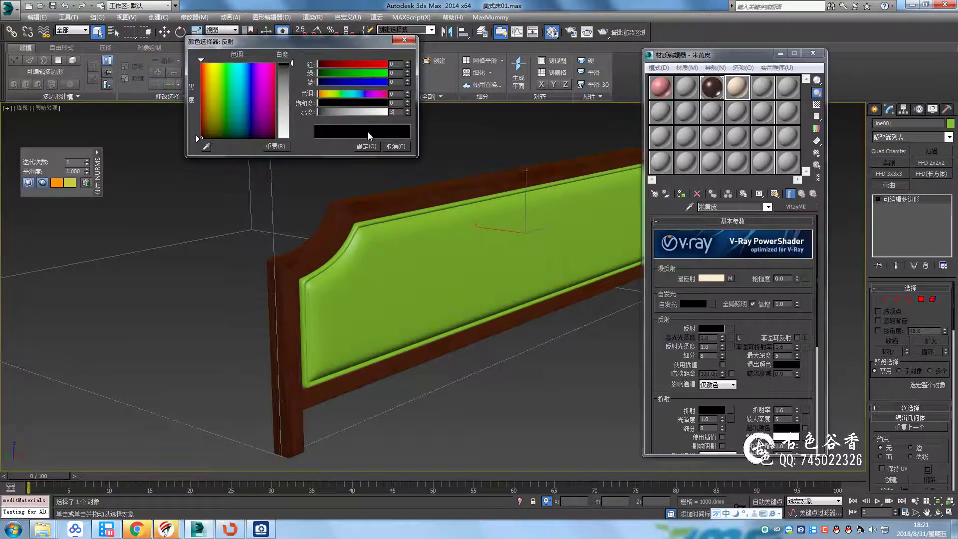
{"action": "left_click_drag", "start_coordinate": [289, 119], "coordinate": [289, 89]}
{"action": "left_click", "coordinate": [366, 147]}
{"action": "left_click", "coordinate": [730, 329]}
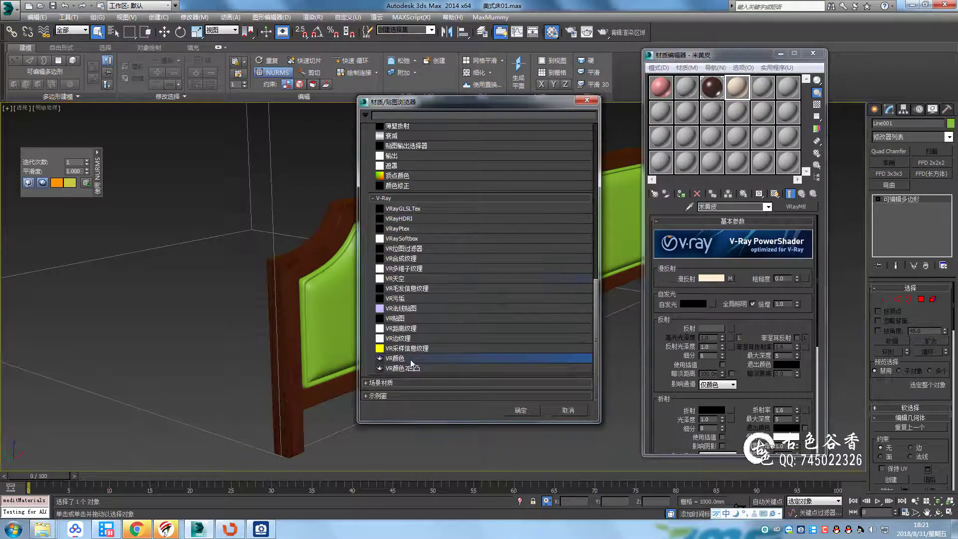
{"action": "double_click", "coordinate": [404, 176]}
{"action": "left_click", "coordinate": [753, 263]}
{"action": "left_click", "coordinate": [739, 288]}
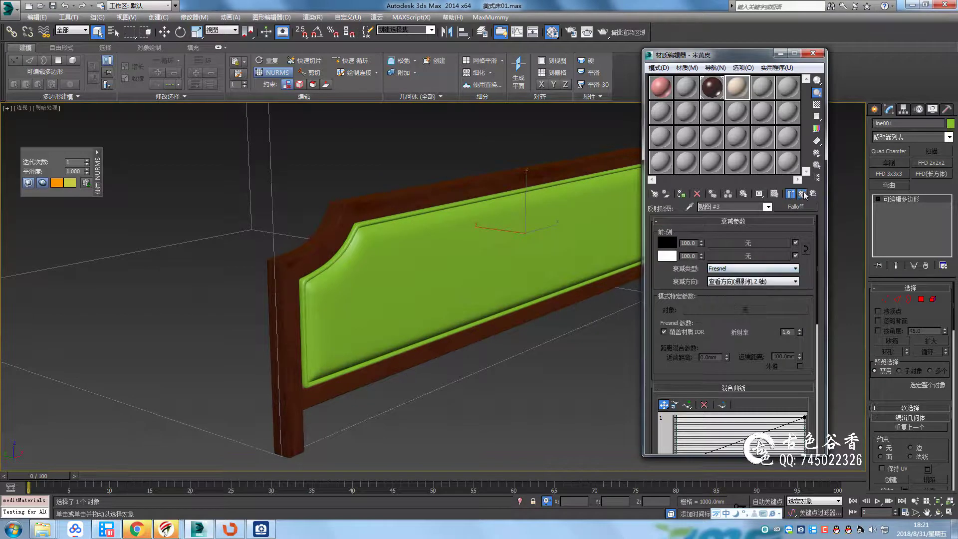
{"action": "left_click", "coordinate": [802, 194]}
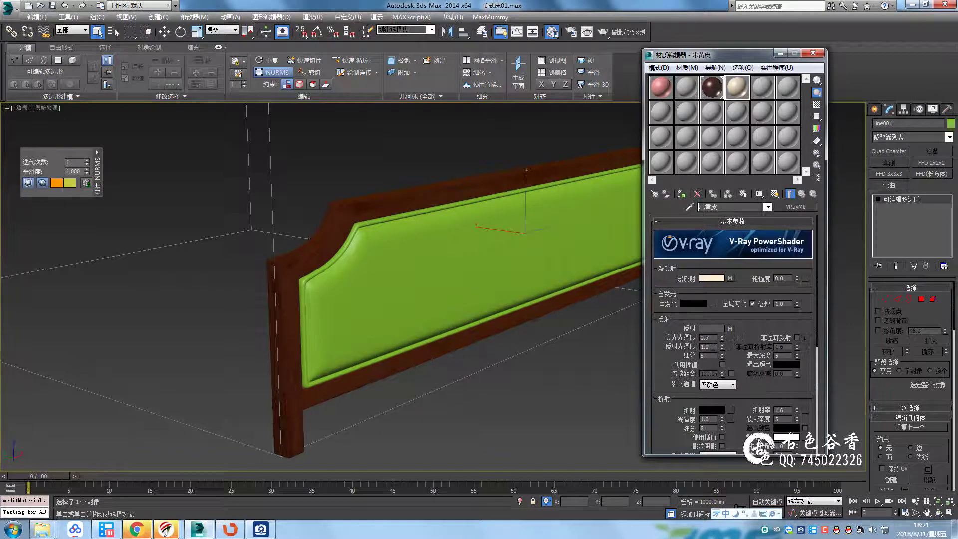
Assign 米黄皮 to the headboard cushion and darken the diffuse to a muted beige
{"action": "left_click", "coordinate": [681, 194]}
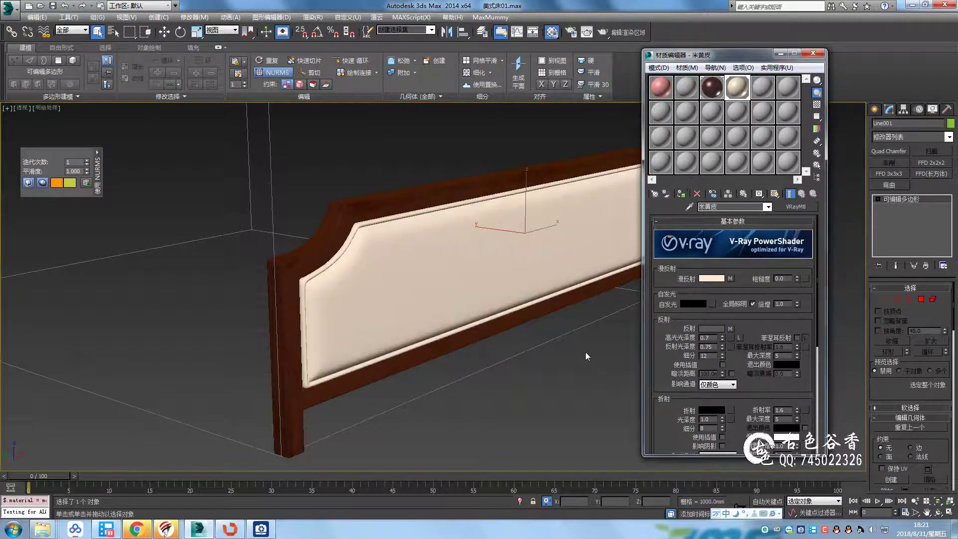
{"action": "left_click", "coordinate": [715, 279]}
{"action": "left_click_drag", "start_coordinate": [341, 102], "coordinate": [373, 120]}
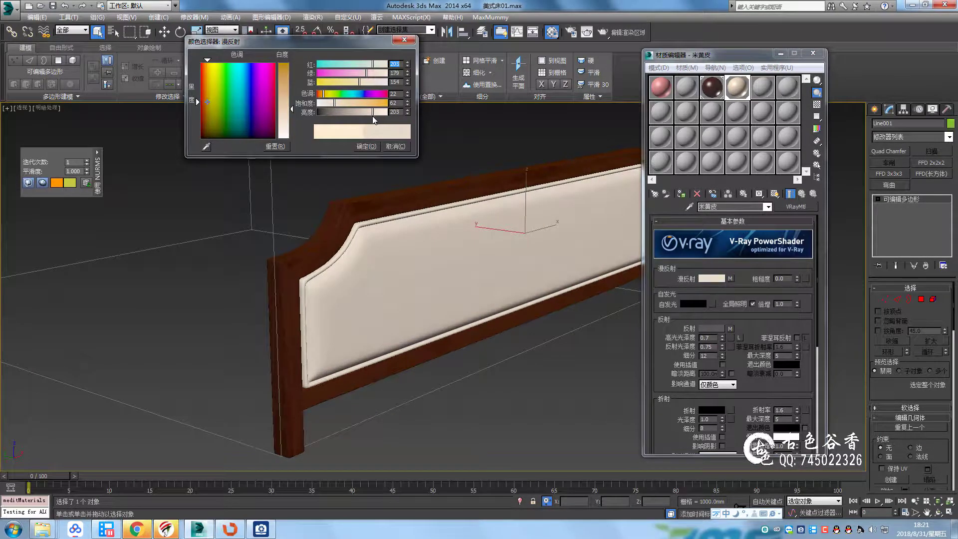
{"action": "left_click", "coordinate": [366, 146]}
{"action": "left_click", "coordinate": [730, 279]}
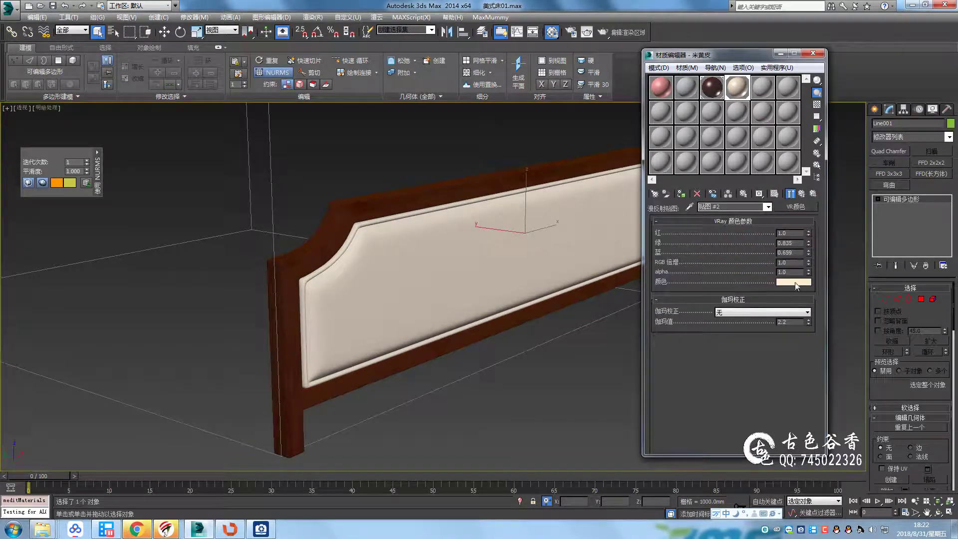
{"action": "left_click", "coordinate": [804, 194]}
Compare the leather headboard with the reference photo from several angles
{"action": "left_click", "coordinate": [550, 379]}
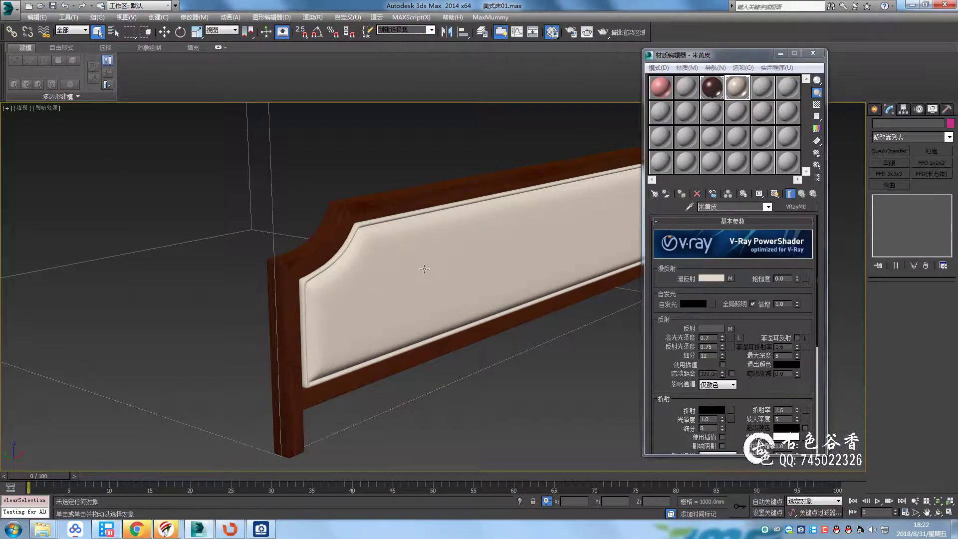
{"action": "middle_click_drag", "start_coordinate": [550, 379], "coordinate": [555, 160], "text": "alt"}
{"action": "left_click", "coordinate": [260, 530]}
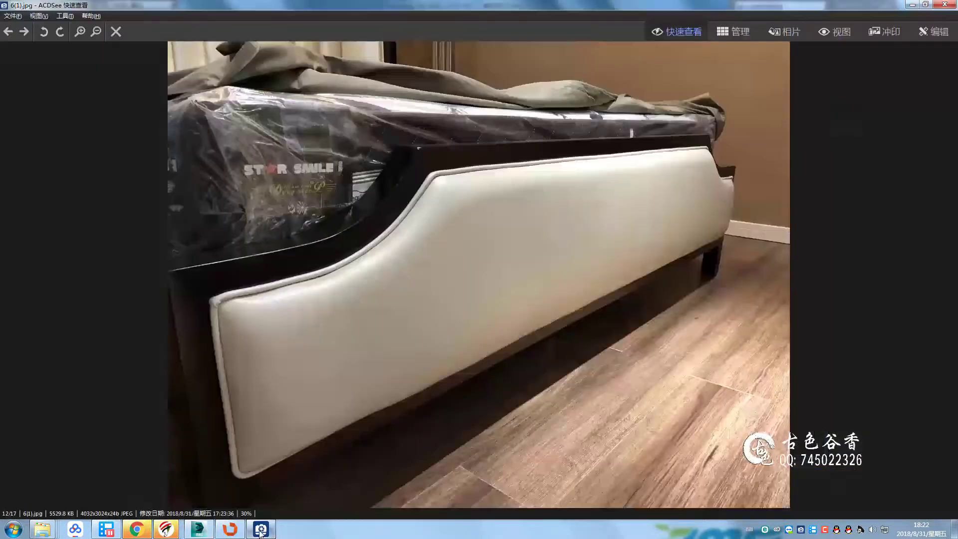
{"action": "left_click", "coordinate": [260, 530]}
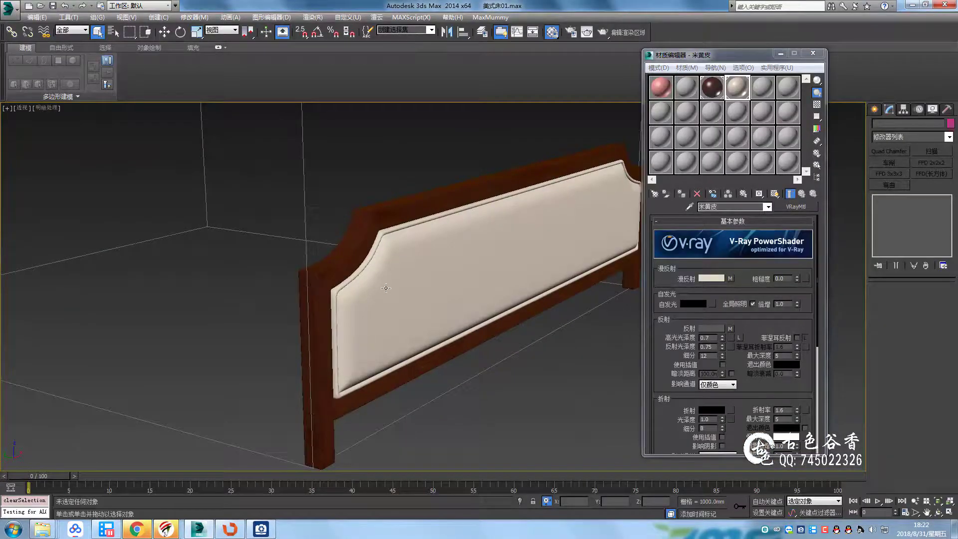
{"action": "middle_click_drag", "start_coordinate": [386, 288], "coordinate": [399, 287], "text": "alt"}
{"action": "key", "text": "m"}
{"action": "mouse_move", "coordinate": [487, 280]}
{"action": "middle_mouse_down", "text": "alt"}
{"action": "mouse_move", "coordinate": [514, 327]}
{"action": "mouse_move", "coordinate": [467, 325]}
{"action": "middle_mouse_up", "text": "alt"}
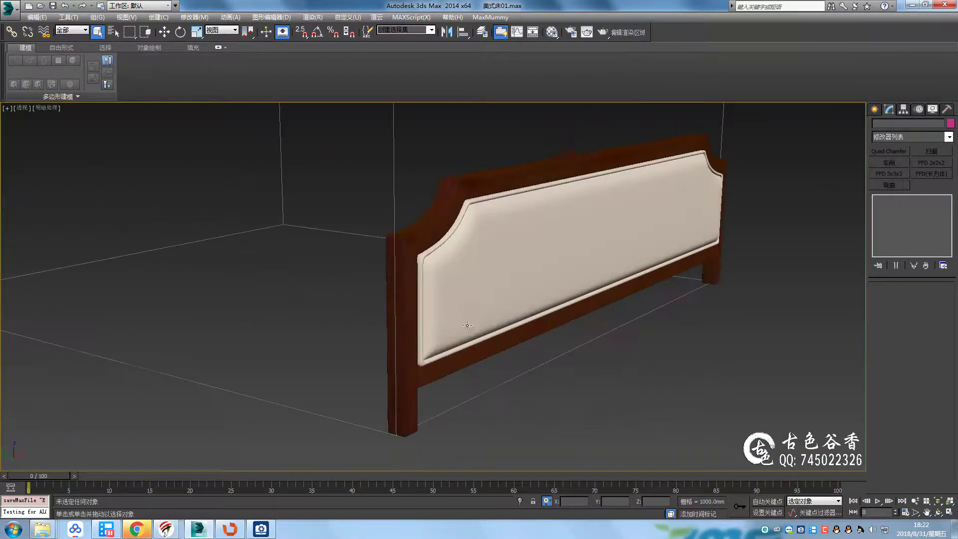
Draw a tall thin box beside the headboard post in the Front view
{"action": "scroll", "coordinate": [467, 325], "scroll_direction": "down", "scroll_amount": 5}
{"action": "scroll", "coordinate": [409, 294], "scroll_direction": "down", "scroll_amount": 3}
{"action": "left_click", "coordinate": [218, 46]}
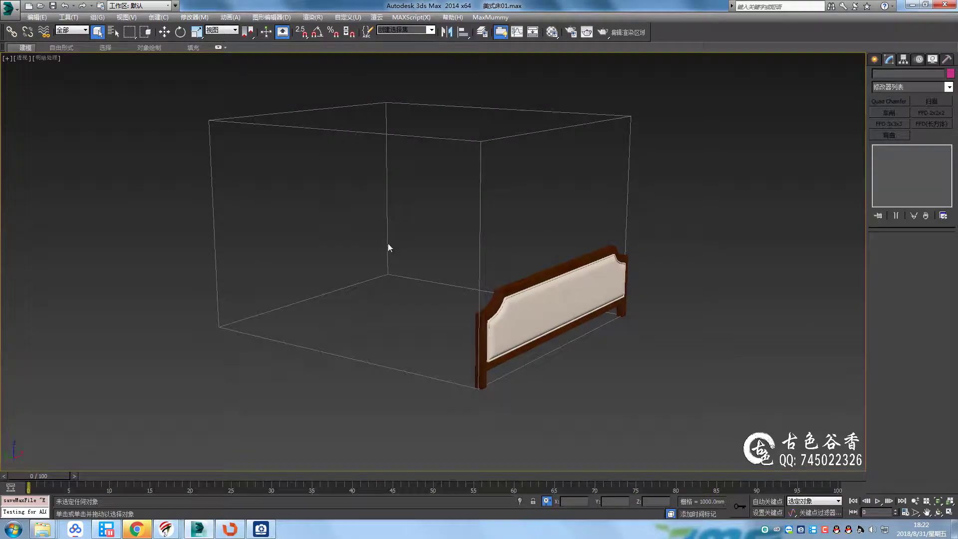
{"action": "mouse_move", "coordinate": [441, 230]}
{"action": "middle_mouse_down", "text": "alt"}
{"action": "mouse_move", "coordinate": [396, 288]}
{"action": "mouse_move", "coordinate": [533, 270]}
{"action": "middle_mouse_up", "text": "alt"}
{"action": "left_click", "coordinate": [874, 60]}
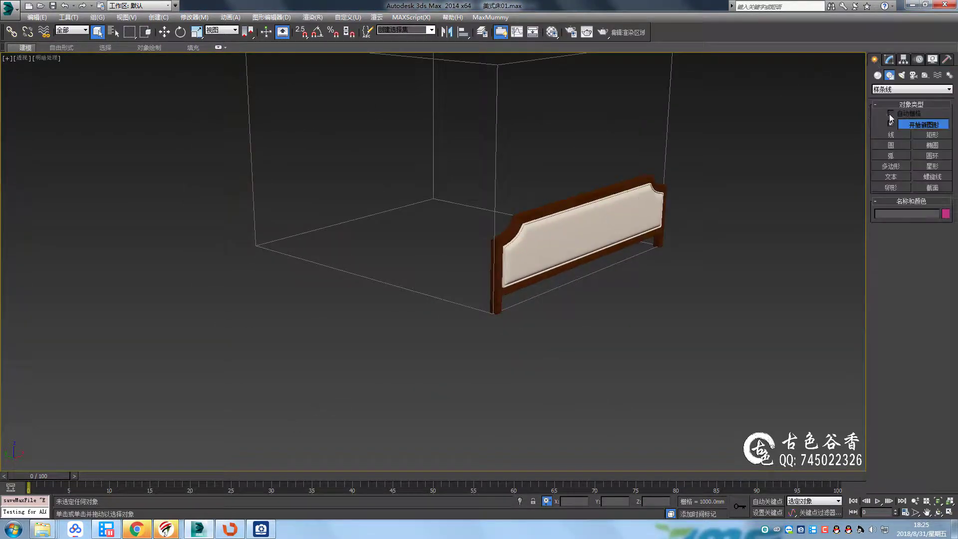
{"action": "left_click", "coordinate": [890, 123]}
{"action": "key", "text": "f"}
{"action": "scroll", "coordinate": [489, 263], "scroll_direction": "down", "scroll_amount": 4}
{"action": "scroll", "coordinate": [334, 259], "scroll_direction": "up", "scroll_amount": 4}
{"action": "left_click_drag", "start_coordinate": [345, 191], "coordinate": [359, 282]}
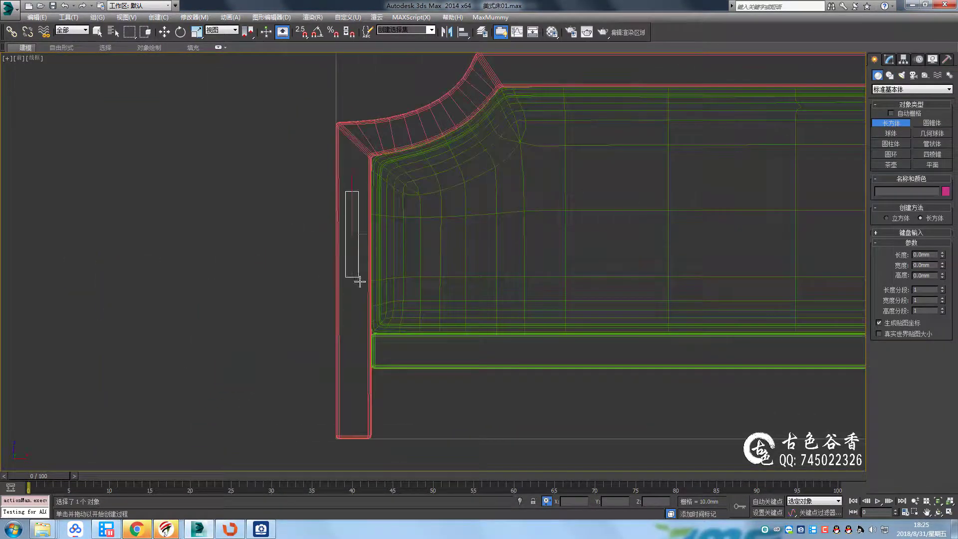
Check the bed reference photo 1(1).jpg for the side rail's layout
{"action": "left_click", "coordinate": [259, 532]}
{"action": "left_click", "coordinate": [952, 6]}
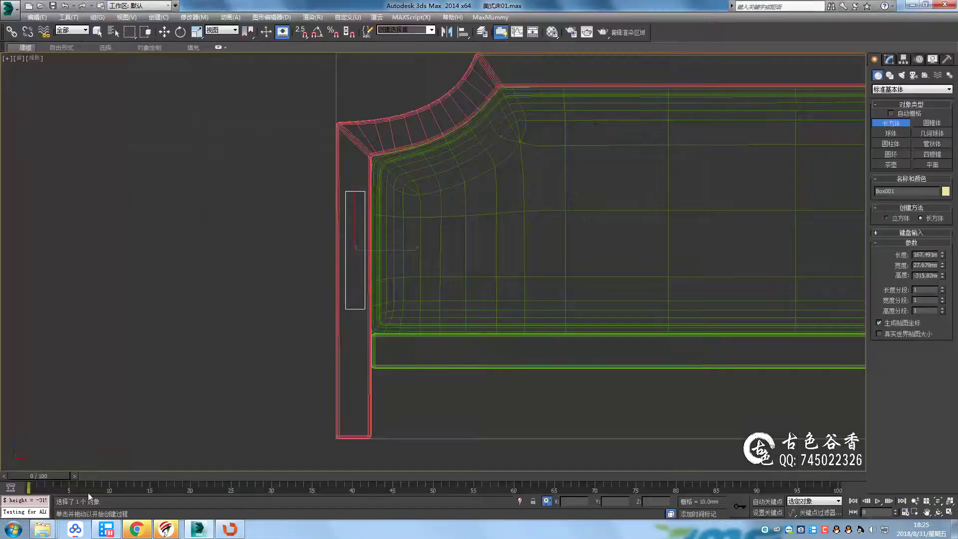
{"action": "left_click", "coordinate": [42, 529]}
{"action": "double_click", "coordinate": [167, 78]}
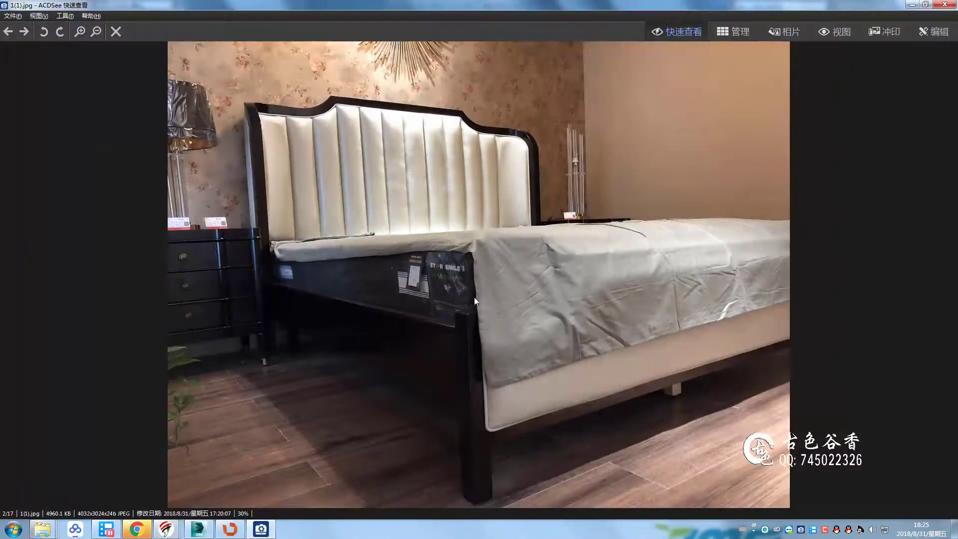
{"action": "left_click", "coordinate": [198, 532]}
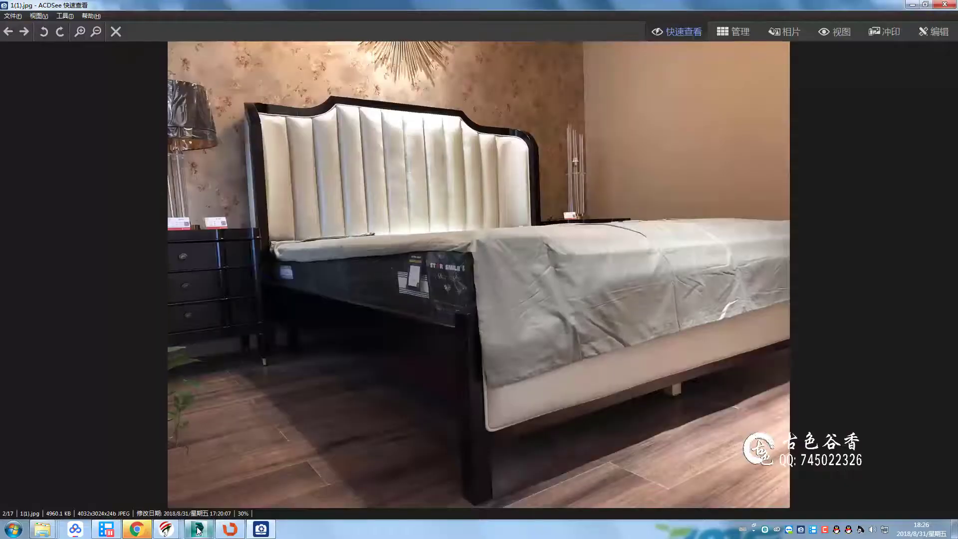
{"action": "left_click", "coordinate": [198, 531]}
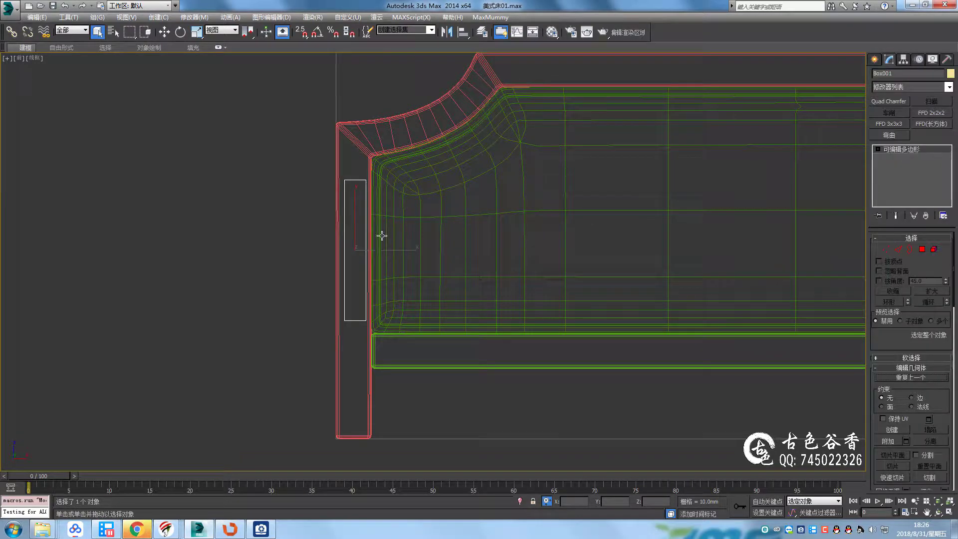
{"action": "middle_click_drag", "start_coordinate": [380, 235], "coordinate": [369, 269]}
Convert the box to an Editable Poly and switch to the four-view layout
{"action": "key", "text": "w"}
{"action": "left_click", "coordinate": [252, 532]}
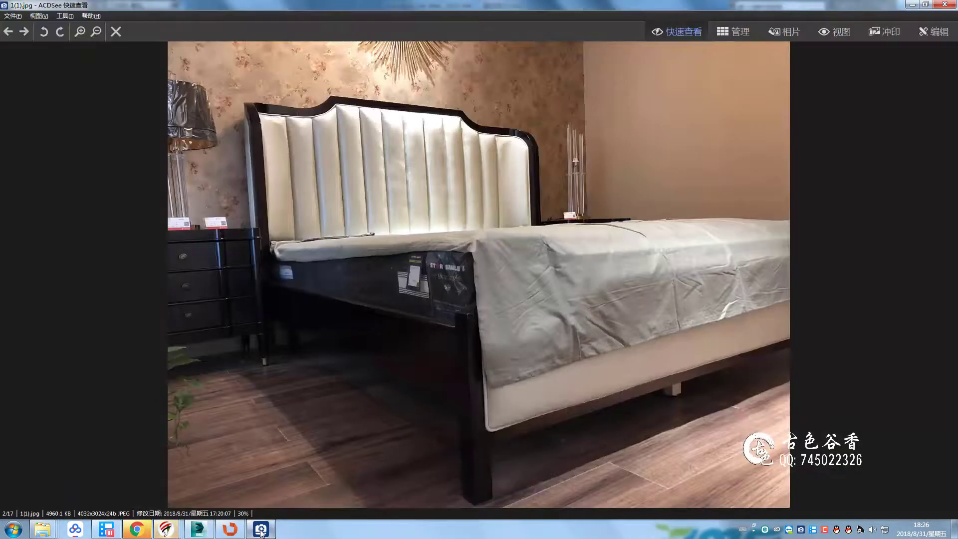
{"action": "left_click", "coordinate": [260, 533]}
{"action": "left_click", "coordinate": [262, 534]}
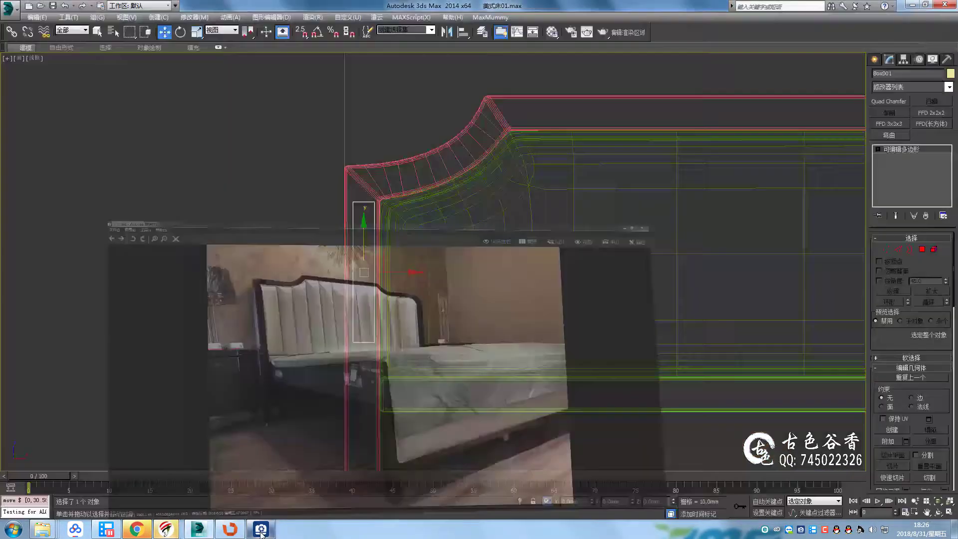
{"action": "scroll", "coordinate": [373, 239], "scroll_direction": "up", "scroll_amount": 3}
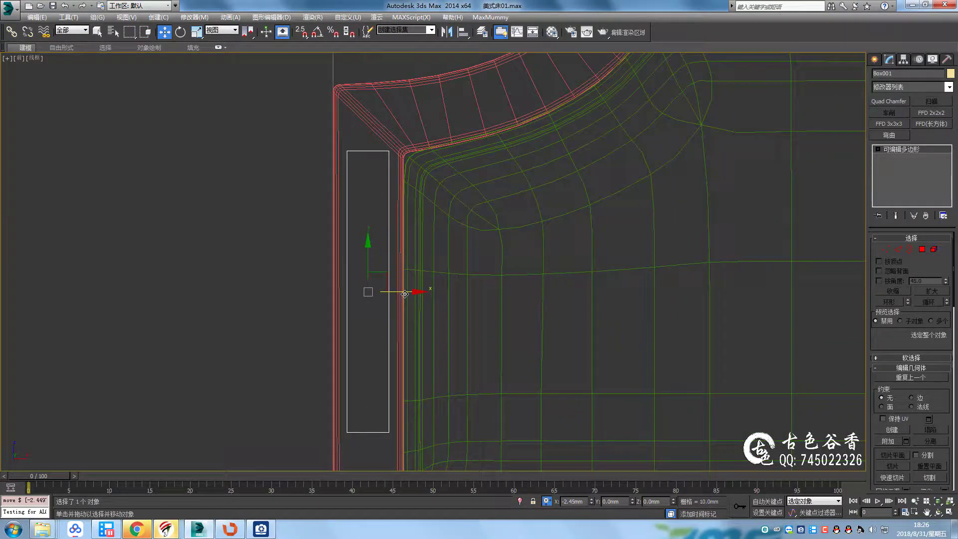
{"action": "middle_click_drag", "start_coordinate": [704, 370], "coordinate": [643, 370]}
{"action": "key", "text": "alt+w"}
{"action": "key", "text": "alt+w"}
{"action": "scroll", "coordinate": [418, 269], "scroll_direction": "down", "scroll_amount": 4}
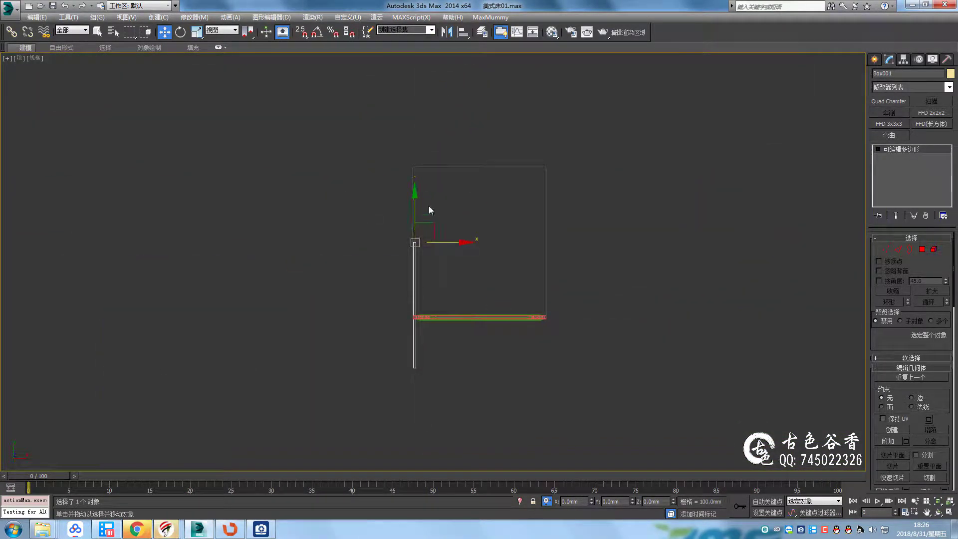
{"action": "scroll", "coordinate": [484, 314], "scroll_direction": "up", "scroll_amount": 5}
Snap the box's end vertices to the bed corner, stretching it into a long rail
{"action": "key", "text": "s"}
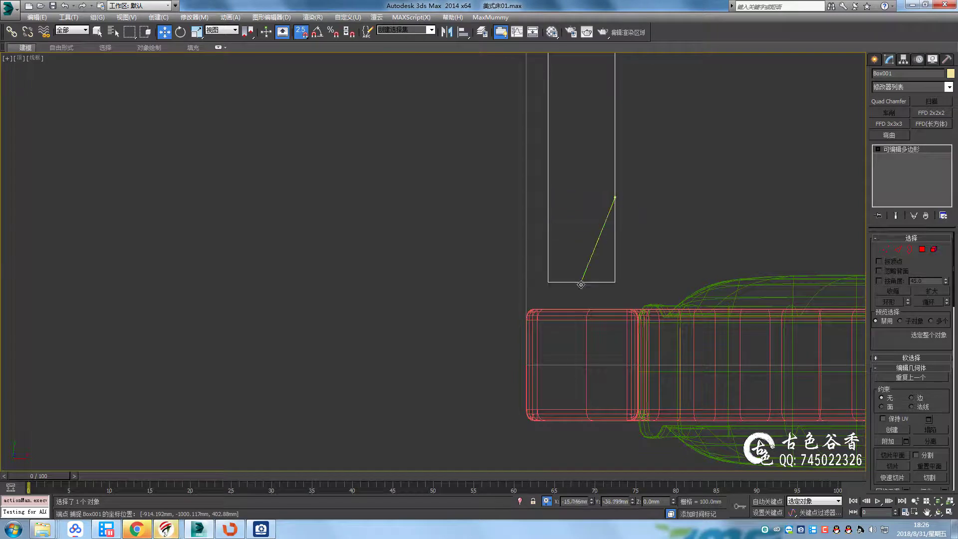
{"action": "scroll", "coordinate": [528, 268], "scroll_direction": "down", "scroll_amount": 2}
{"action": "scroll", "coordinate": [532, 310], "scroll_direction": "up", "scroll_amount": 3}
{"action": "key", "text": "q"}
{"action": "key", "text": "1"}
{"action": "left_click_drag", "start_coordinate": [493, 271], "coordinate": [421, 191]}
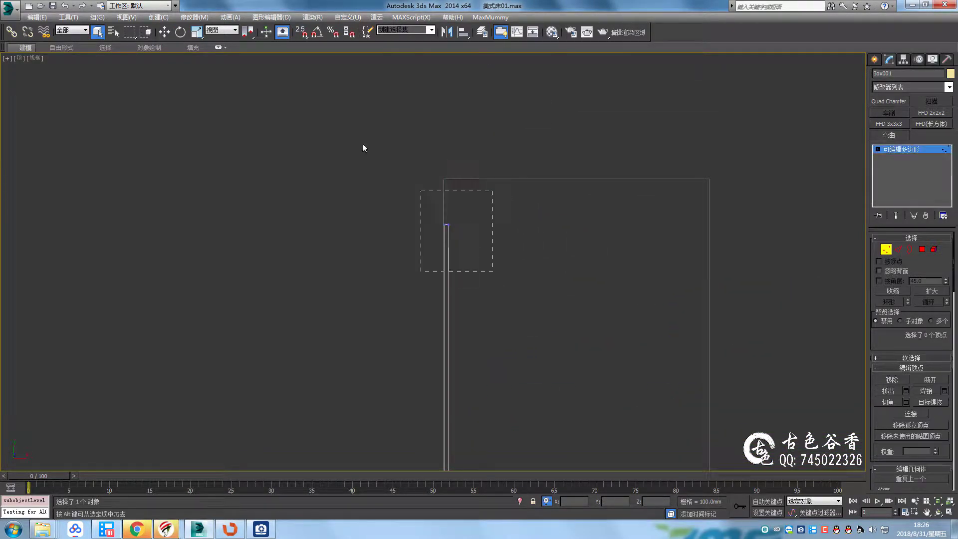
{"action": "key", "text": "w"}
{"action": "scroll", "coordinate": [439, 250], "scroll_direction": "up", "scroll_amount": 2}
{"action": "left_click_drag", "start_coordinate": [462, 292], "coordinate": [450, 199]}
{"action": "key", "text": "s"}
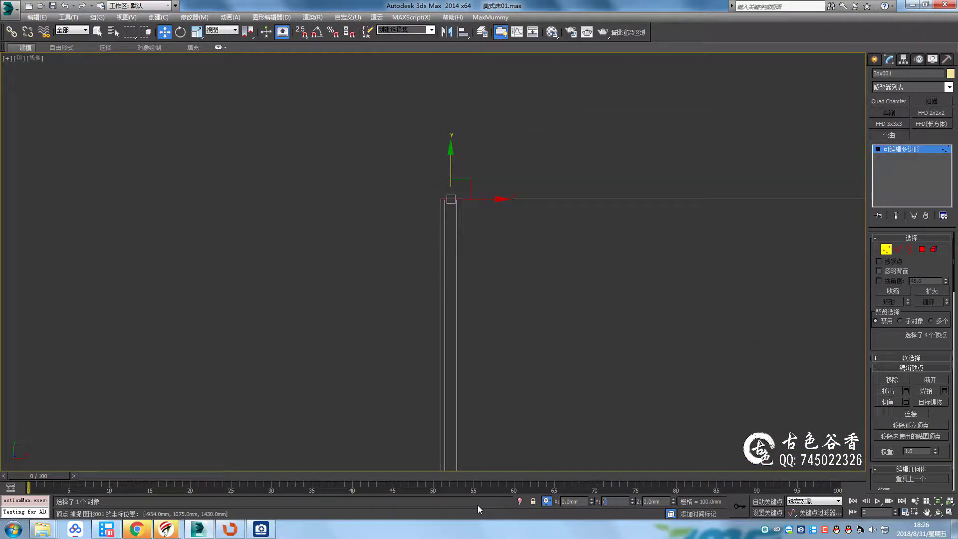
{"action": "key", "text": "Return"}
Leave vertex editing, glance at the reference photo, and return to the perspective view
{"action": "key", "text": "1"}
{"action": "key", "text": "p"}
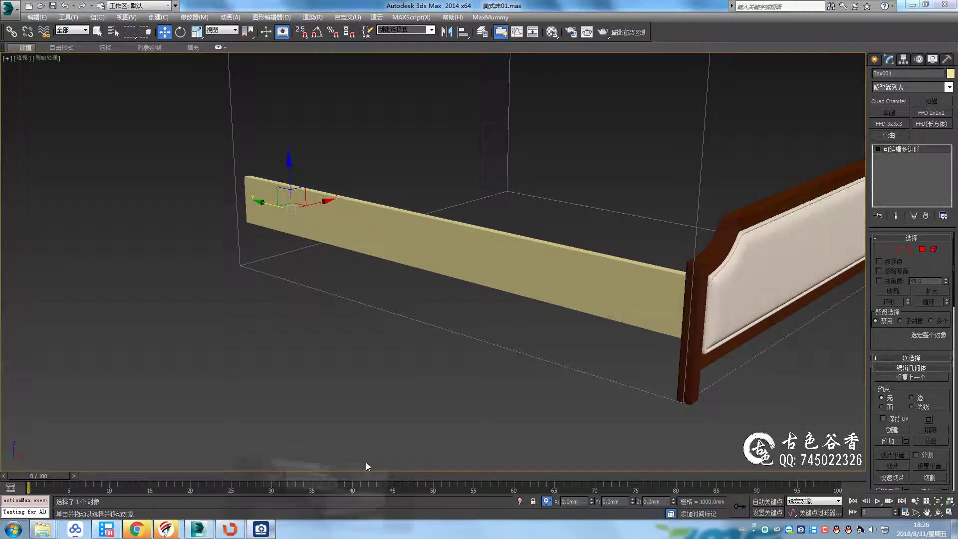
{"action": "key", "text": "alt+Tab"}
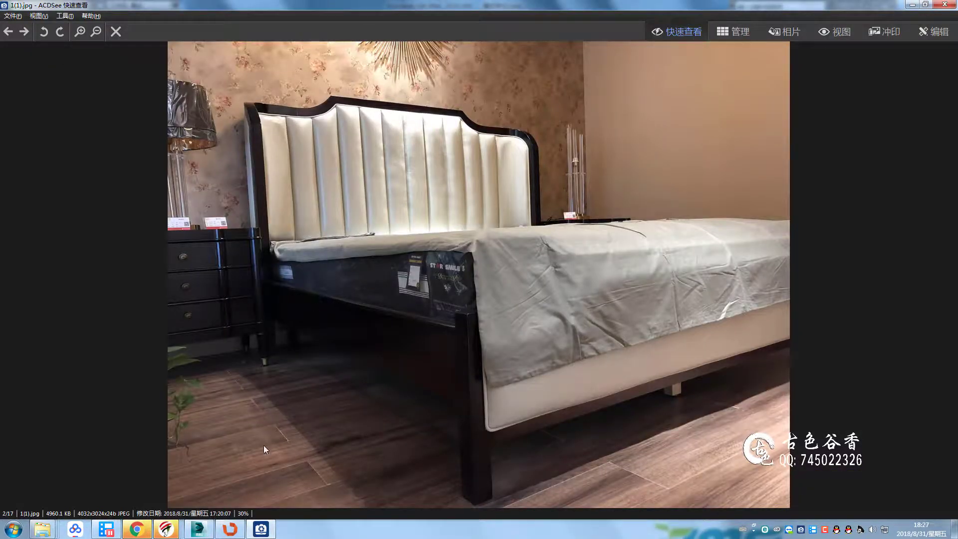
{"action": "key", "text": "Escape"}
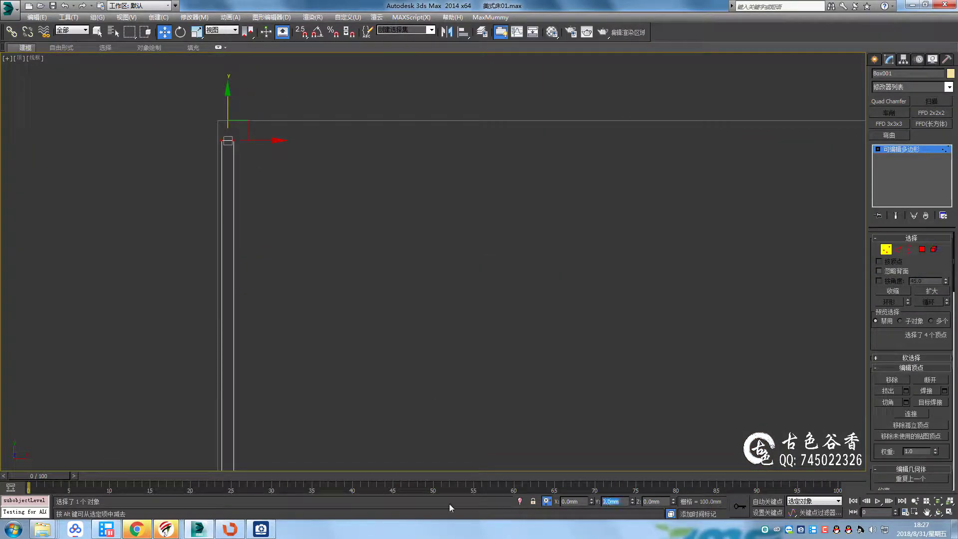
{"action": "key", "text": "1"}
{"action": "key", "text": "q"}
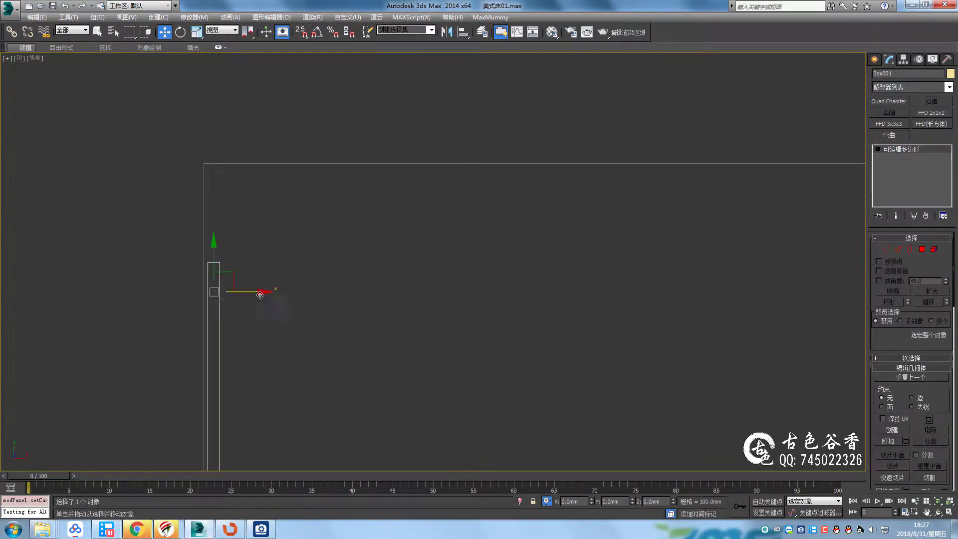
{"action": "middle_click_drag", "start_coordinate": [685, 189], "coordinate": [576, 343]}
{"action": "key", "text": "p"}
Drag the dark wood material from the Material Editor onto the side rail
{"action": "key", "text": "m"}
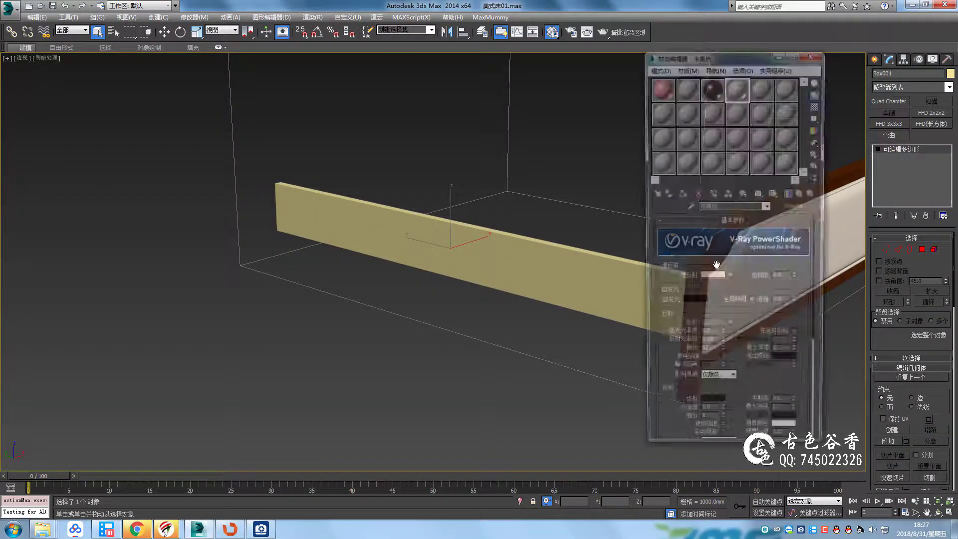
{"action": "left_click_drag", "start_coordinate": [705, 90], "coordinate": [449, 234]}
{"action": "left_click", "coordinate": [823, 52]}
{"action": "middle_click_drag", "start_coordinate": [539, 249], "coordinate": [491, 246]}
Add a UVW Map to the rail, sizing it 800 mm, then 600 mm
{"action": "type", "text": "un \"Mo"}
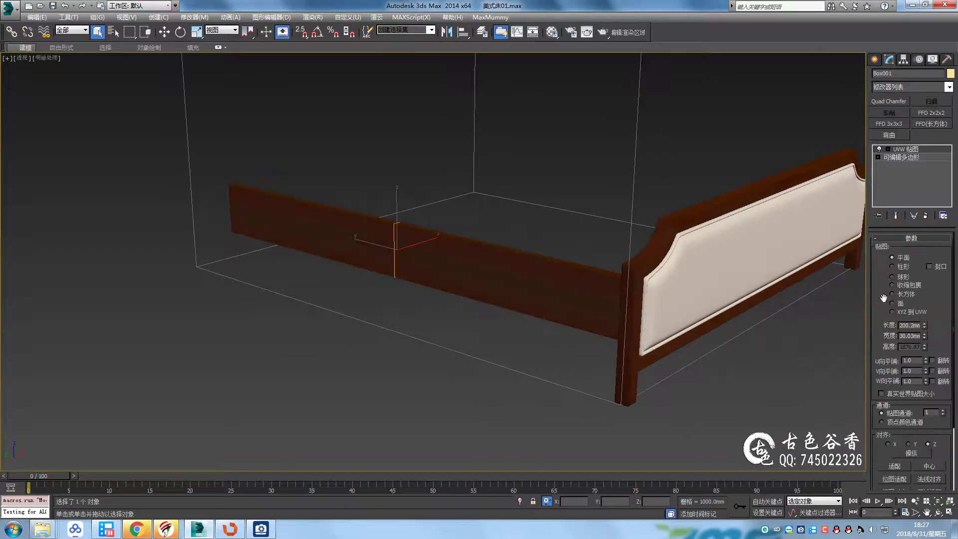
{"action": "type", "text": "800"}
{"action": "key", "text": "Tab"}
{"action": "type", "text": "800"}
{"action": "key", "text": "Tab"}
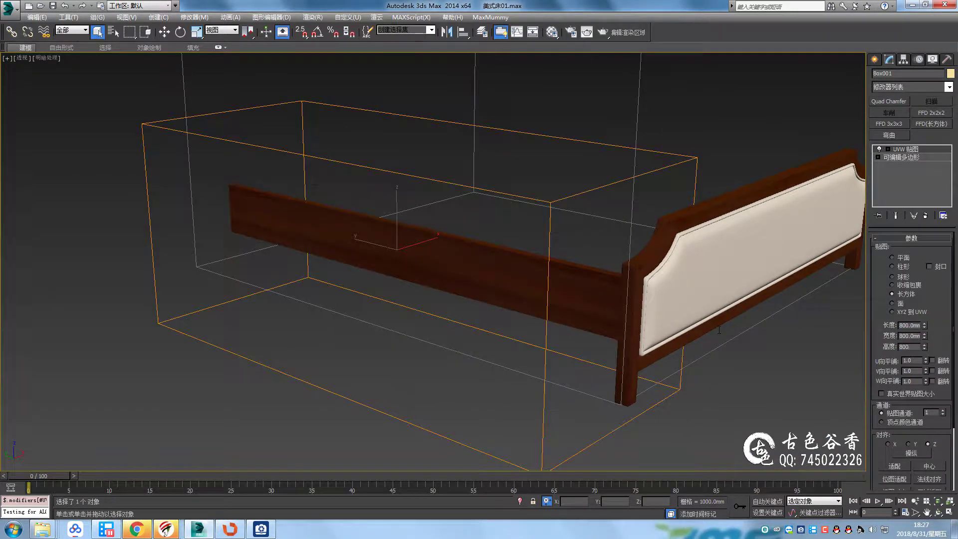
{"action": "type", "text": "800"}
{"action": "key", "text": "Return"}
{"action": "type", "text": "600"}
{"action": "key", "text": "Tab"}
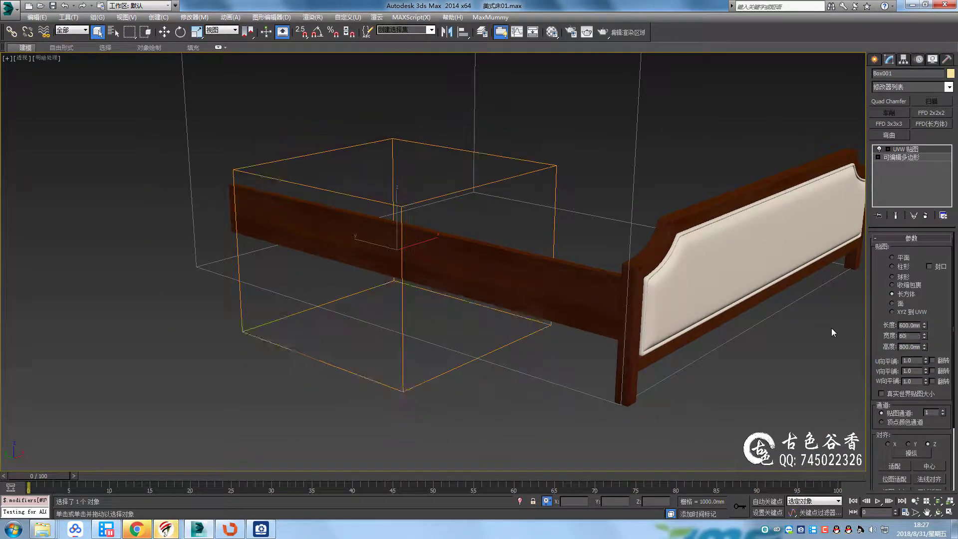
{"action": "type", "text": "600"}
{"action": "key", "text": "Tab"}
{"action": "type", "text": "600"}
Raise the mapping gizmo, then undo the mapping and a trial quad chamfer
{"action": "middle_click_drag", "start_coordinate": [440, 253], "coordinate": [548, 250], "text": "alt"}
{"action": "left_click", "coordinate": [905, 150]}
{"action": "key", "text": "w"}
{"action": "left_click_drag", "start_coordinate": [410, 256], "coordinate": [410, 212]}
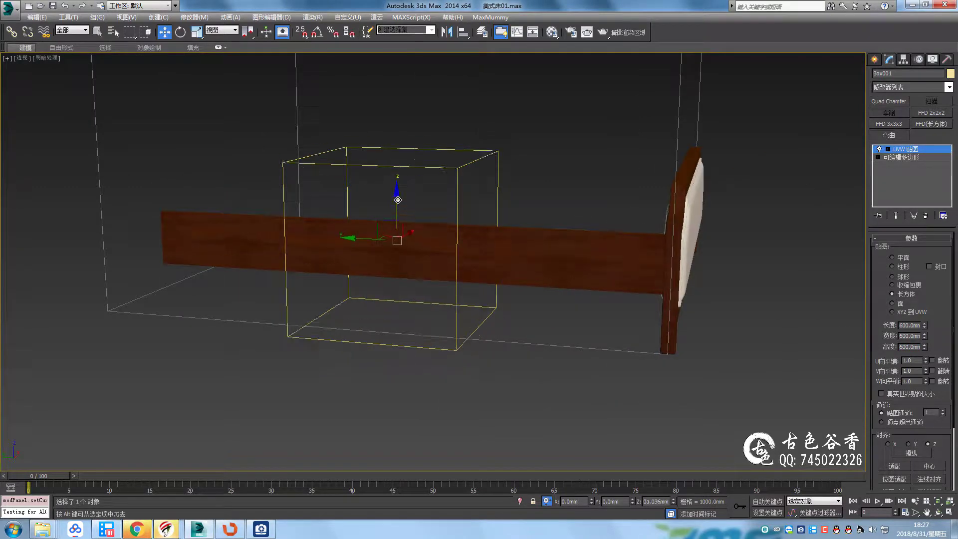
{"action": "scroll", "coordinate": [449, 270], "scroll_direction": "up", "scroll_amount": 3}
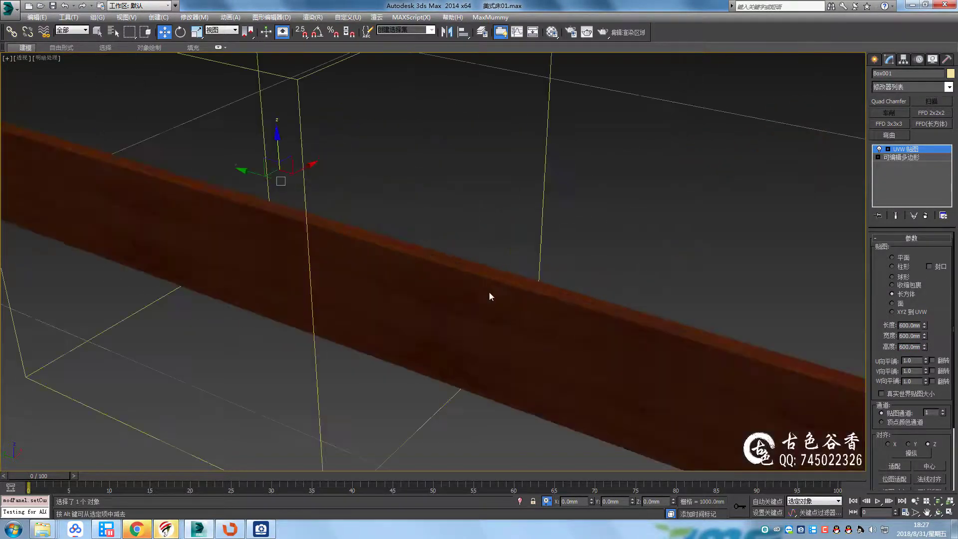
{"action": "scroll", "coordinate": [494, 291], "scroll_direction": "up", "scroll_amount": 3}
{"action": "scroll", "coordinate": [509, 287], "scroll_direction": "up", "scroll_amount": 1}
{"action": "key", "text": "ctrl+z"}
{"action": "left_click", "coordinate": [889, 102]}
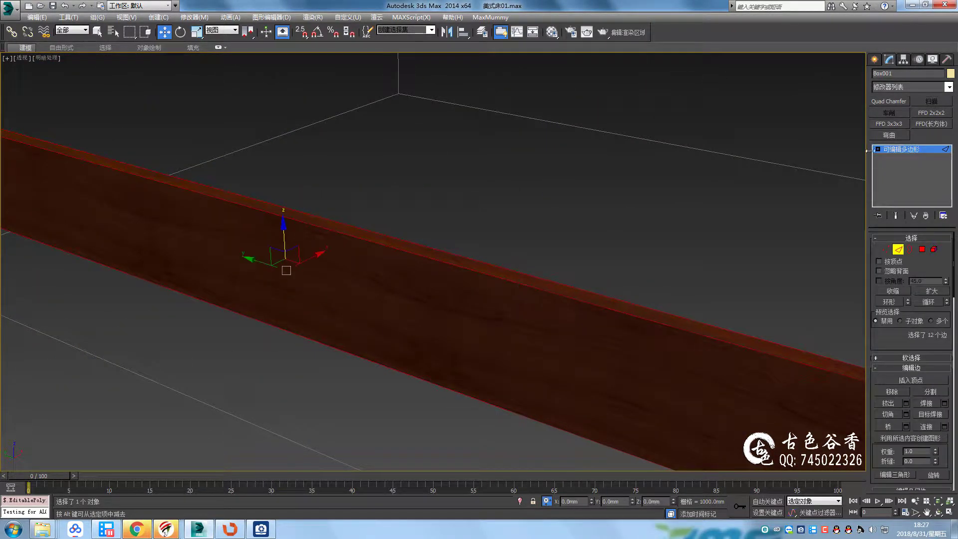
{"action": "key", "text": "ctrl+z"}
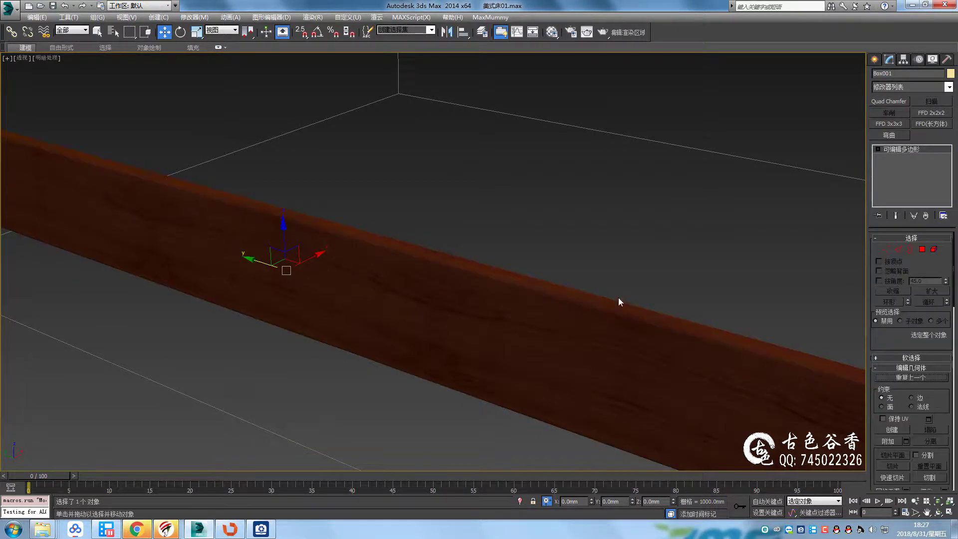
Reapply Box UVW mapping with length, width and height of 600 mm
{"action": "middle_click_drag", "start_coordinate": [618, 297], "coordinate": [567, 284], "text": "alt"}
{"action": "key", "text": "ctrl+a"}
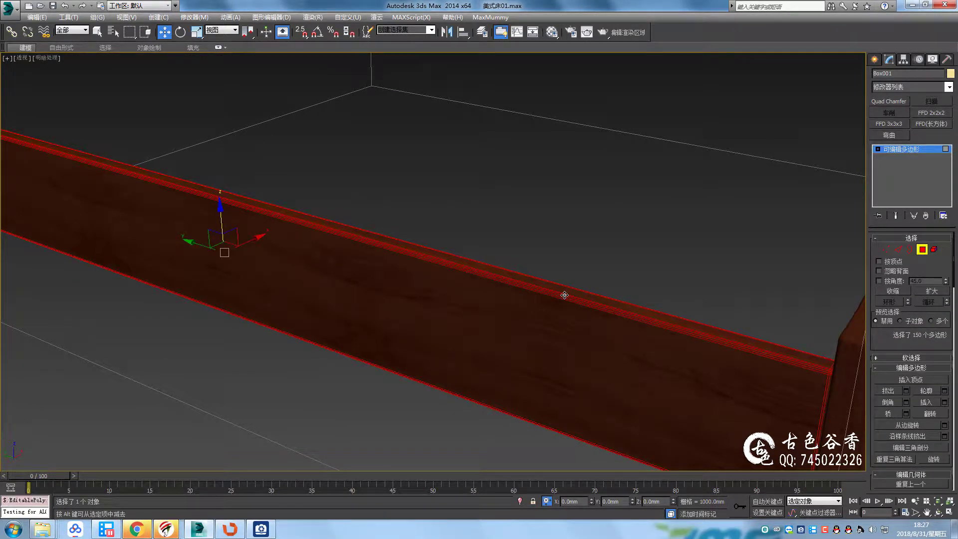
{"action": "key", "text": "u"}
{"action": "scroll", "coordinate": [678, 342], "scroll_direction": "up", "scroll_amount": 5}
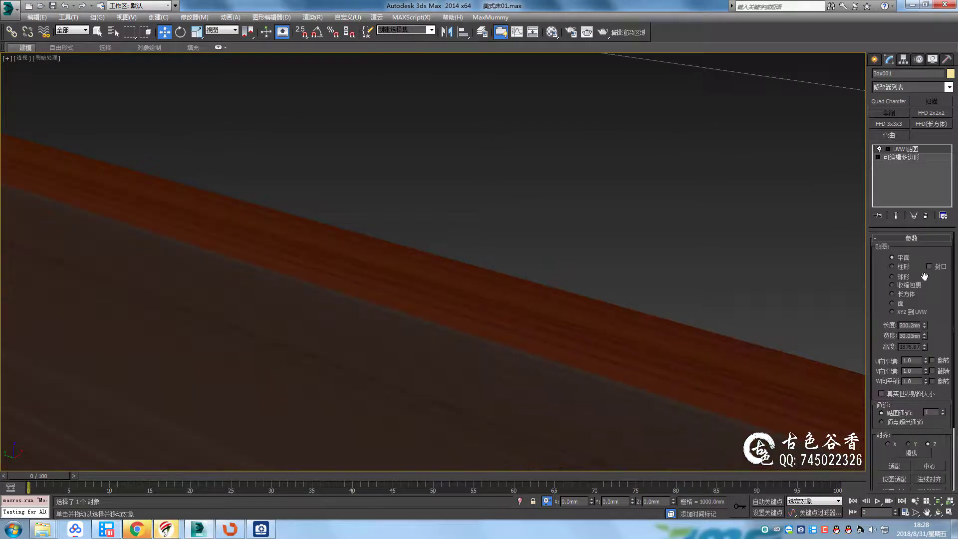
{"action": "left_click", "coordinate": [892, 294]}
{"action": "type", "text": "600"}
{"action": "key", "text": "Tab"}
{"action": "type", "text": "600"}
{"action": "key", "text": "Tab"}
{"action": "type", "text": "50"}
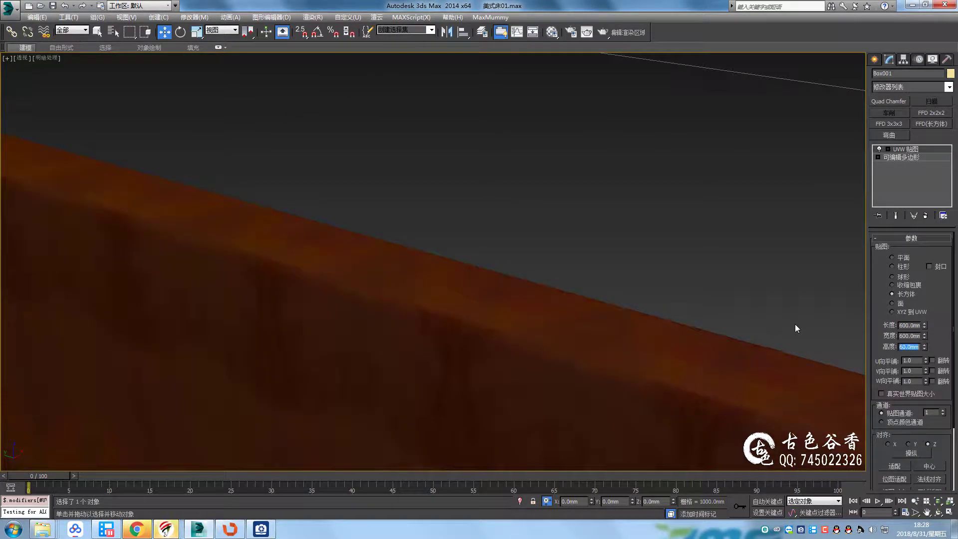
{"action": "type", "text": "600"}
{"action": "key", "text": "Return"}
Raise the mapping gizmo on the rail and return to the four-view layout
{"action": "scroll", "coordinate": [525, 241], "scroll_direction": "down", "scroll_amount": 5}
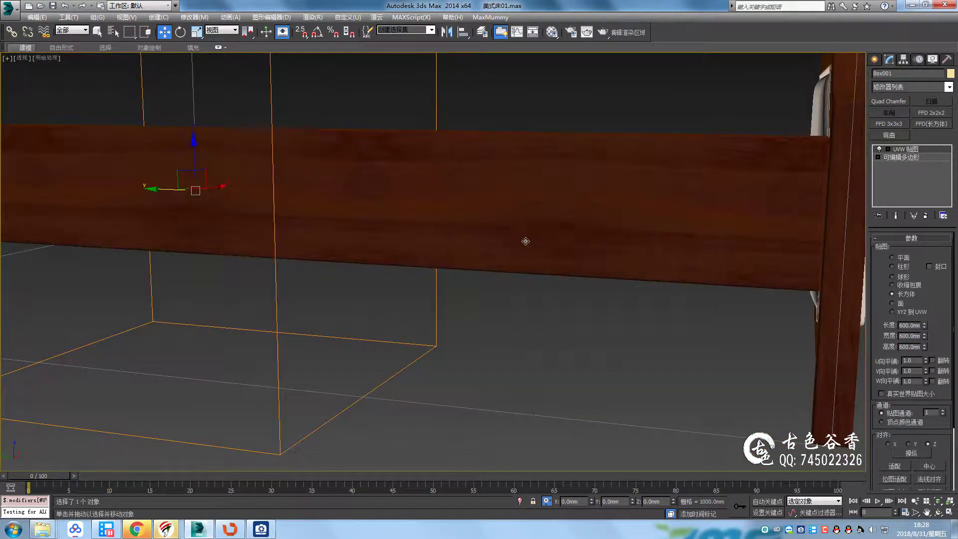
{"action": "scroll", "coordinate": [525, 241], "scroll_direction": "down", "scroll_amount": 5}
{"action": "key", "text": "1"}
{"action": "left_click_drag", "start_coordinate": [541, 212], "coordinate": [541, 154]}
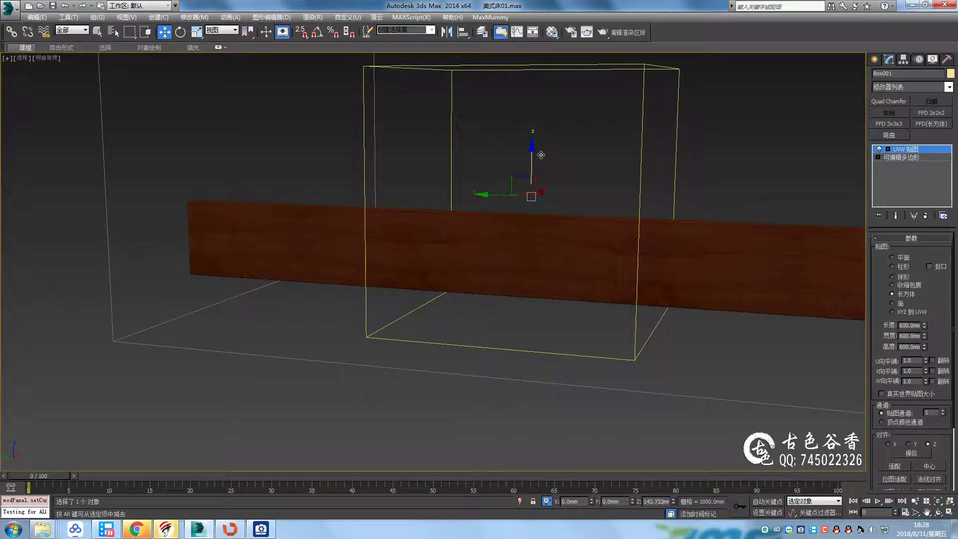
{"action": "key", "text": "1"}
{"action": "key", "text": "alt+w"}
{"action": "key", "text": "alt+w"}
Mirror a copy of the thin upright board and move it to the bed's opposite end
{"action": "key", "text": "q"}
{"action": "left_click", "coordinate": [902, 59]}
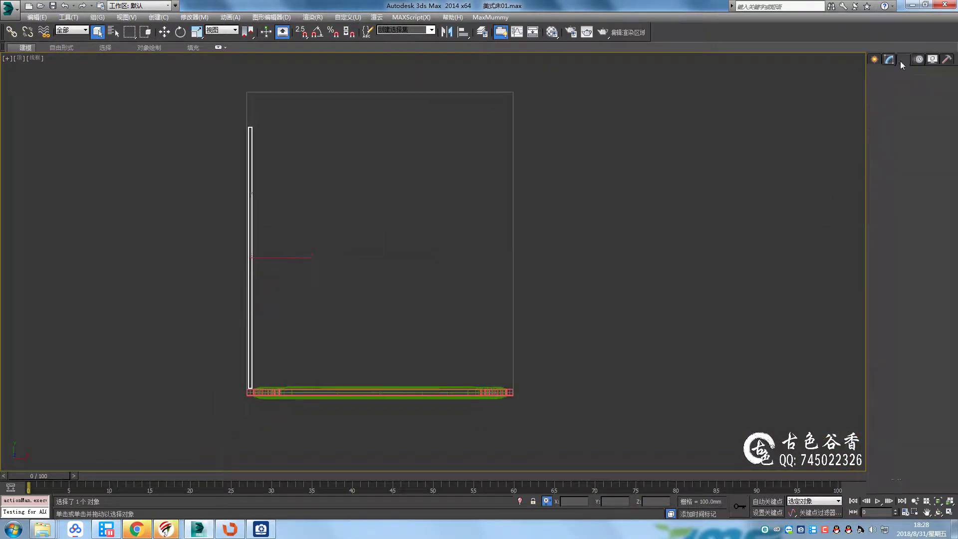
{"action": "key", "text": "w"}
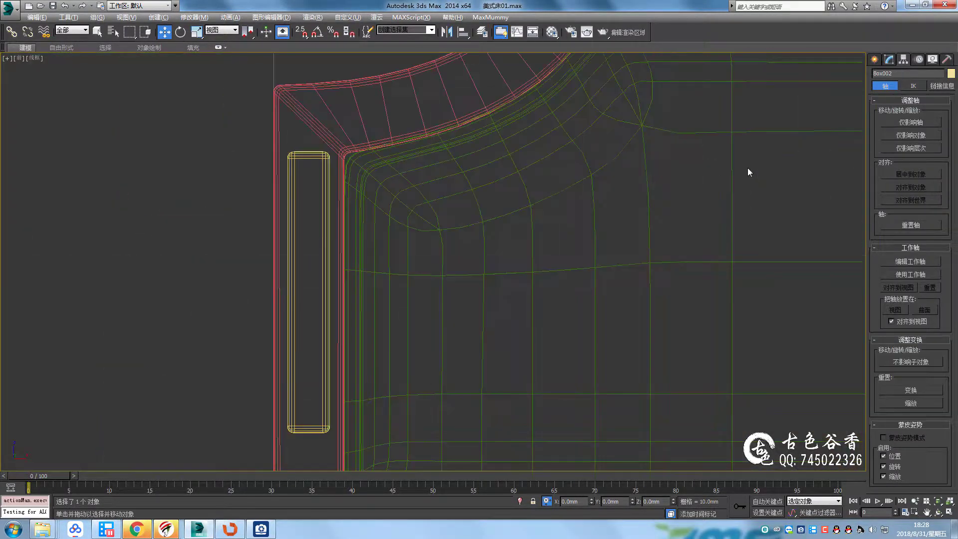
{"action": "scroll", "coordinate": [620, 205], "scroll_direction": "down", "scroll_amount": 4}
{"action": "scroll", "coordinate": [620, 206], "scroll_direction": "up", "scroll_amount": 4}
{"action": "mouse_move", "coordinate": [212, 215]}
{"action": "left_mouse_down"}
{"action": "mouse_move", "coordinate": [567, 218]}
{"action": "mouse_move", "coordinate": [516, 227]}
{"action": "left_mouse_up"}
{"action": "scroll", "coordinate": [566, 219], "scroll_direction": "up", "scroll_amount": 3}
Deselect everything and review the shaded bed frame with both side rails from the top view
{"action": "left_click", "coordinate": [645, 268]}
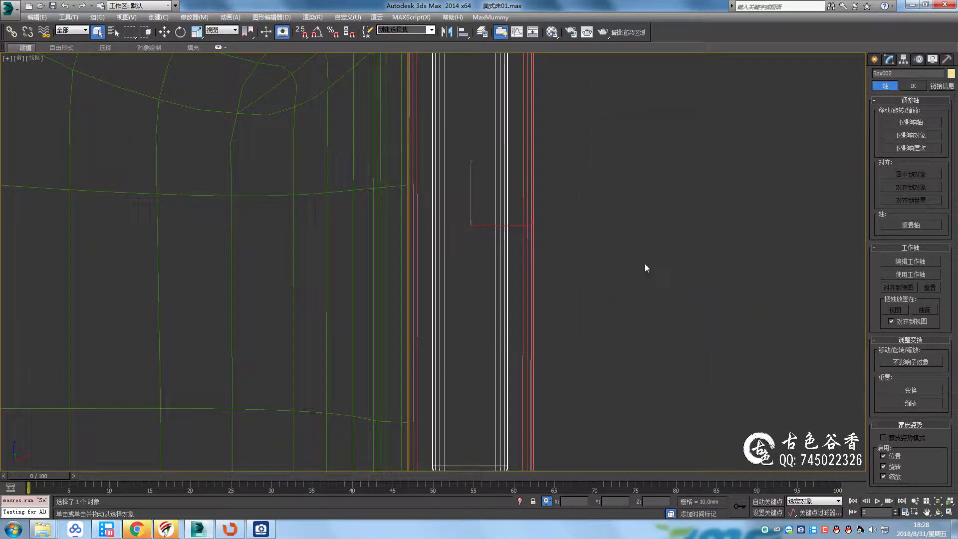
{"action": "scroll", "coordinate": [463, 256], "scroll_direction": "down", "scroll_amount": 3}
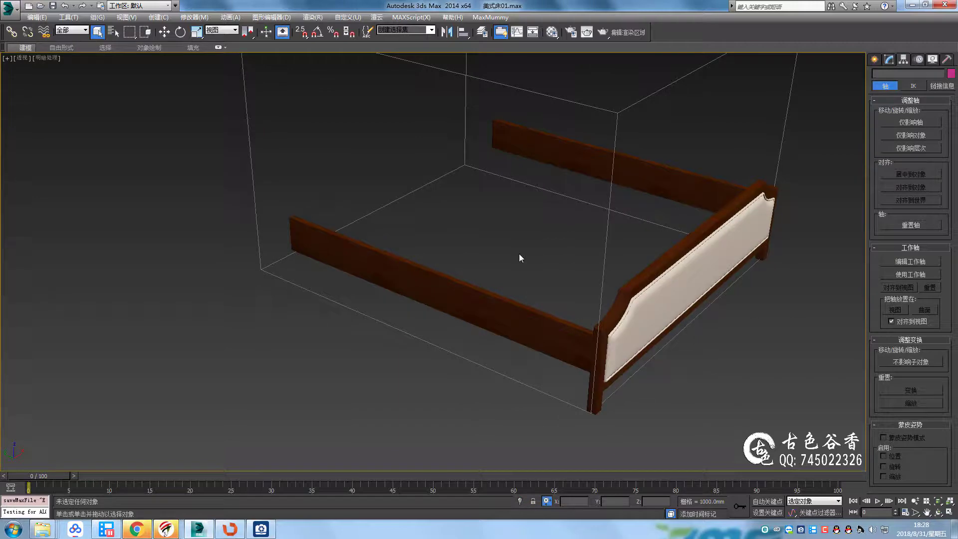
{"action": "key", "text": "t"}
{"action": "left_click", "coordinate": [874, 59]}
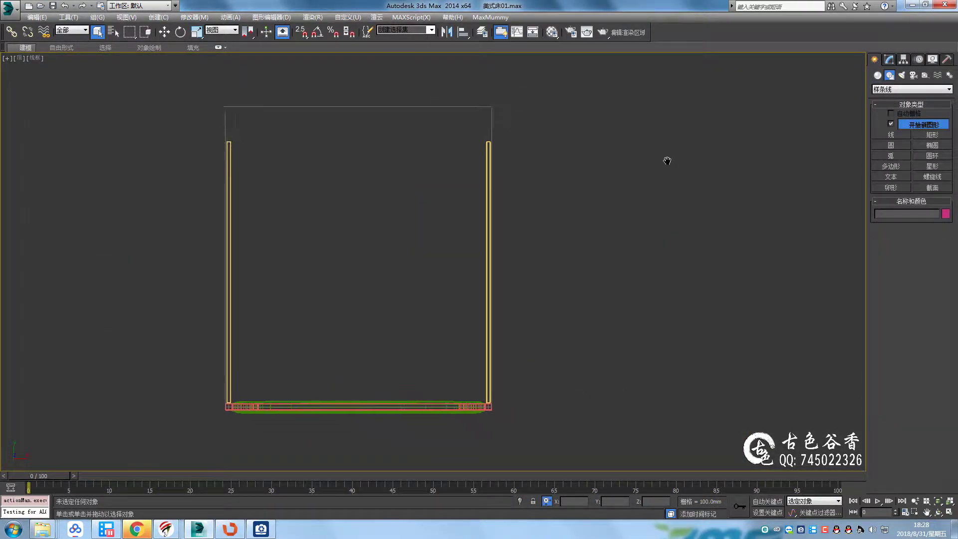
Draw a rectangle enclosing the headboard in Front view and make its four vertices Bezier
{"action": "key", "text": "f"}
{"action": "scroll", "coordinate": [401, 191], "scroll_direction": "down", "scroll_amount": 2}
{"action": "left_click", "coordinate": [922, 140]}
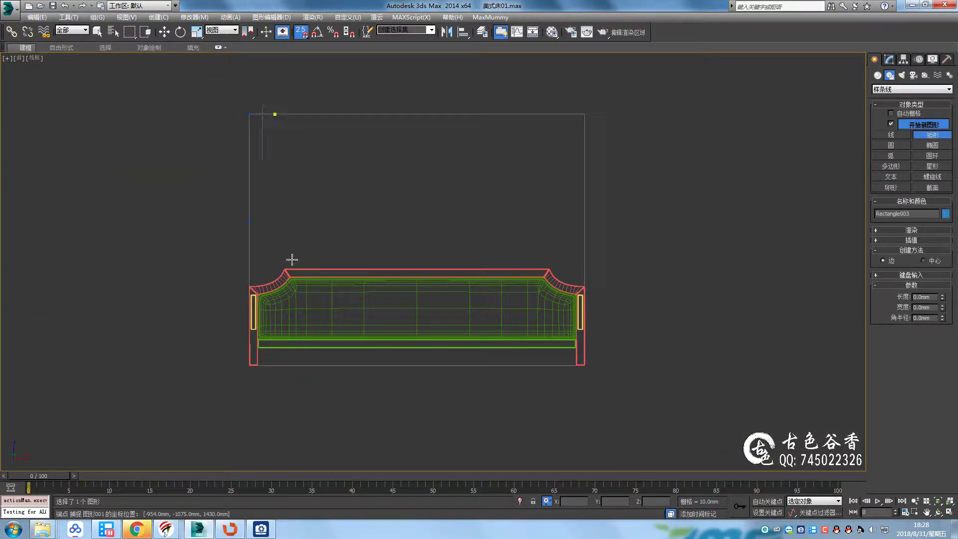
{"action": "left_click_drag", "start_coordinate": [250, 114], "coordinate": [584, 365]}
{"action": "key", "text": "1"}
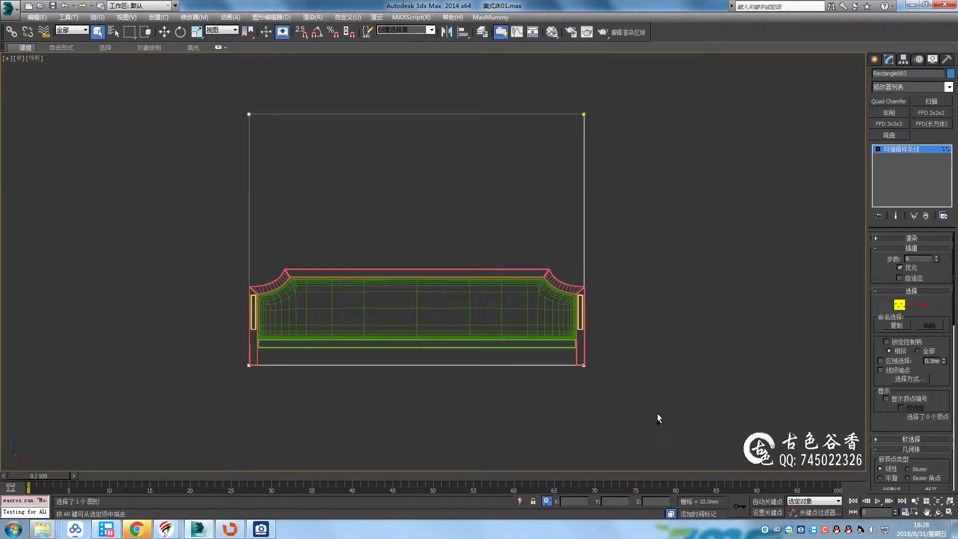
{"action": "key", "text": "ctrl+a"}
{"action": "right_click", "coordinate": [571, 356]}
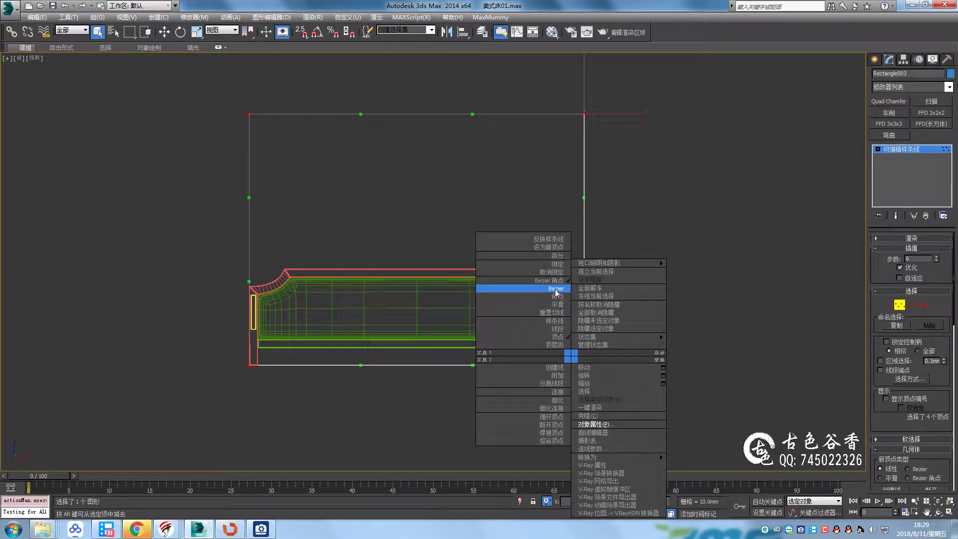
{"action": "left_click", "coordinate": [557, 289]}
Compare against the reference photo, then select the rectangle's left and right edge segments
{"action": "left_click", "coordinate": [261, 529]}
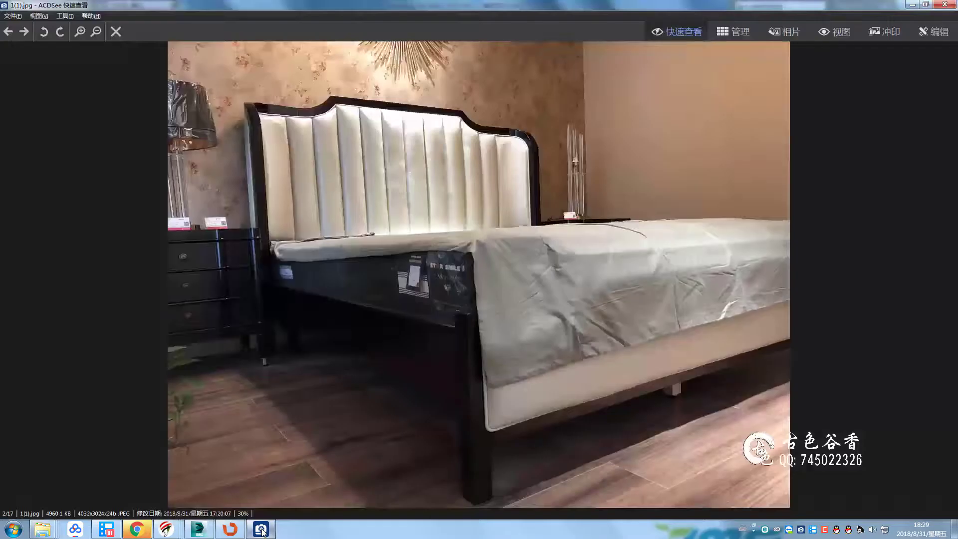
{"action": "left_click", "coordinate": [261, 529]}
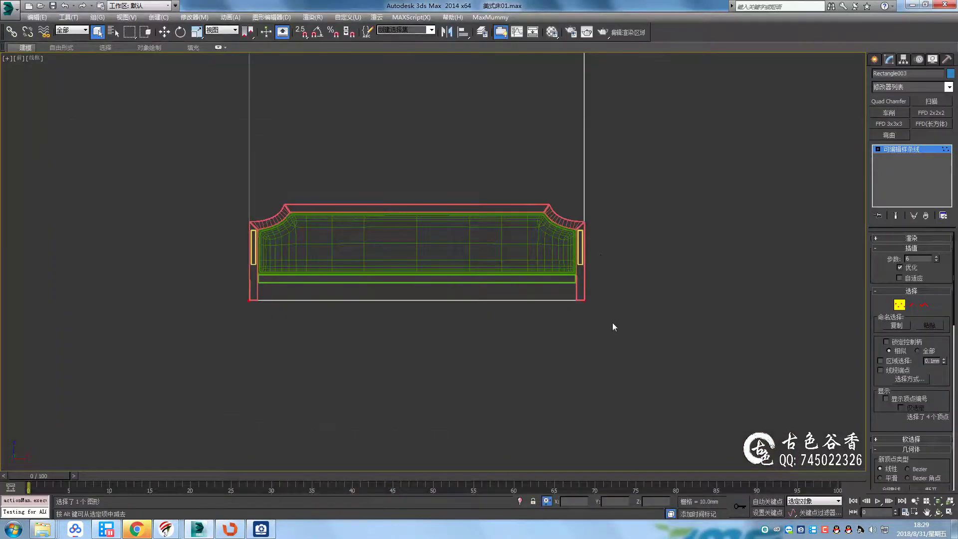
{"action": "key", "text": "2"}
{"action": "middle_click_drag", "start_coordinate": [583, 295], "coordinate": [617, 329]}
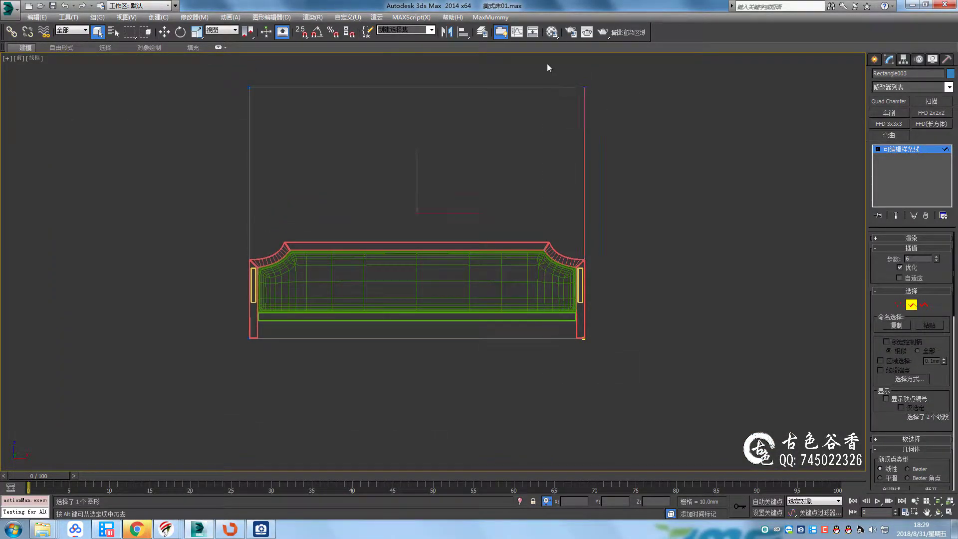
{"action": "scroll", "coordinate": [547, 64], "scroll_direction": "up", "scroll_amount": 5}
{"action": "scroll", "coordinate": [504, 99], "scroll_direction": "down", "scroll_amount": 5}
{"action": "key", "text": "w"}
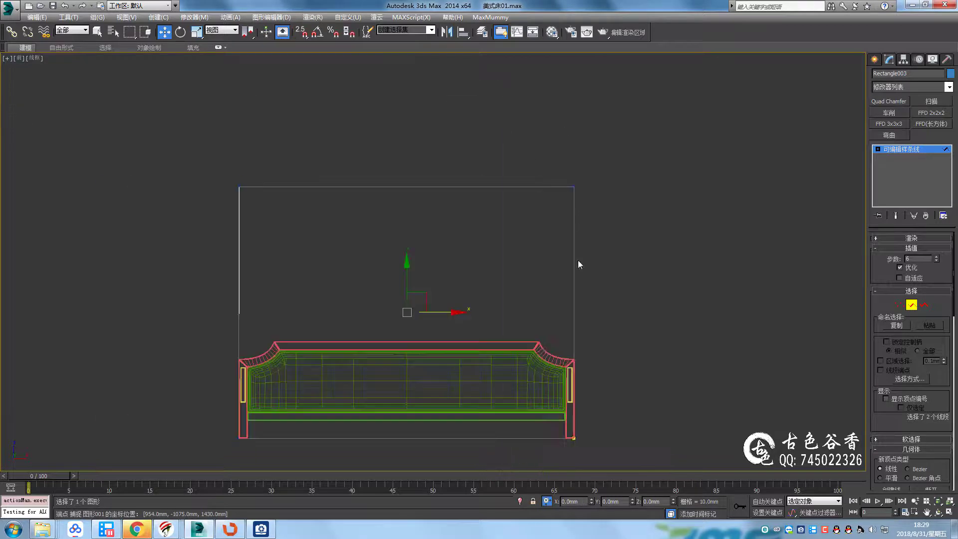
{"action": "left_click", "coordinate": [574, 320]}
{"action": "scroll", "coordinate": [591, 384], "scroll_direction": "up", "scroll_amount": 5}
{"action": "scroll", "coordinate": [619, 391], "scroll_direction": "up", "scroll_amount": 3}
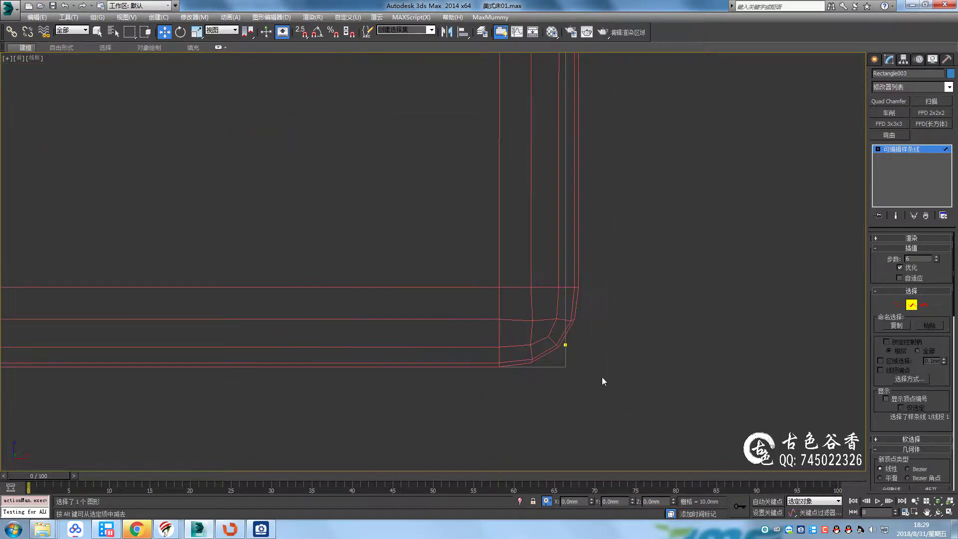
{"action": "scroll", "coordinate": [629, 394], "scroll_direction": "down", "scroll_amount": 3}
{"action": "scroll", "coordinate": [449, 349], "scroll_direction": "down", "scroll_amount": 2}
{"action": "left_click", "coordinate": [274, 259], "text": "ctrl"}
{"action": "scroll", "coordinate": [249, 247], "scroll_direction": "up", "scroll_amount": 4}
{"action": "scroll", "coordinate": [309, 250], "scroll_direction": "up", "scroll_amount": 2}
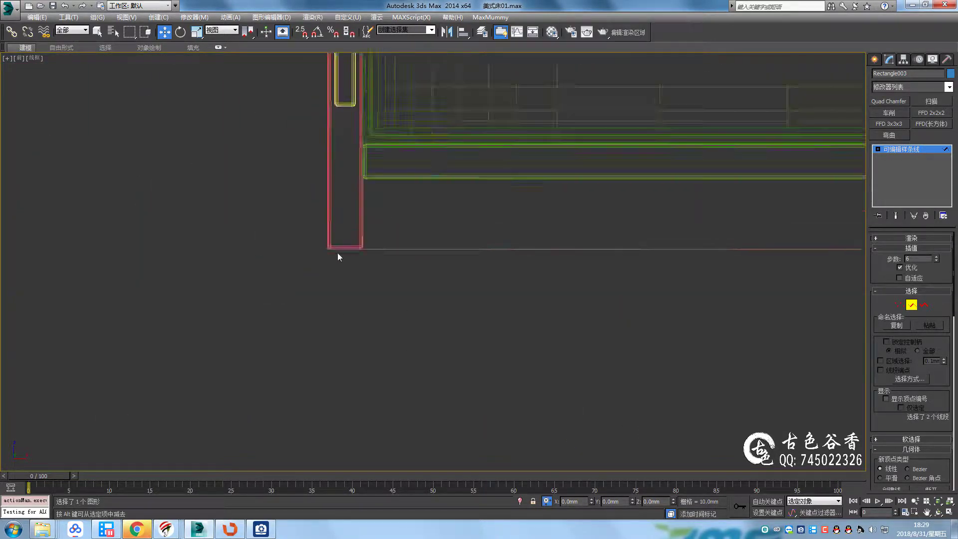
{"action": "scroll", "coordinate": [609, 310], "scroll_direction": "down", "scroll_amount": 5}
{"action": "scroll", "coordinate": [496, 289], "scroll_direction": "up", "scroll_amount": 5}
{"action": "scroll", "coordinate": [497, 325], "scroll_direction": "up", "scroll_amount": 1}
Return to vertex level and zoom in to inspect the rectangle's corners
{"action": "key", "text": "1"}
{"action": "scroll", "coordinate": [422, 311], "scroll_direction": "down", "scroll_amount": 2}
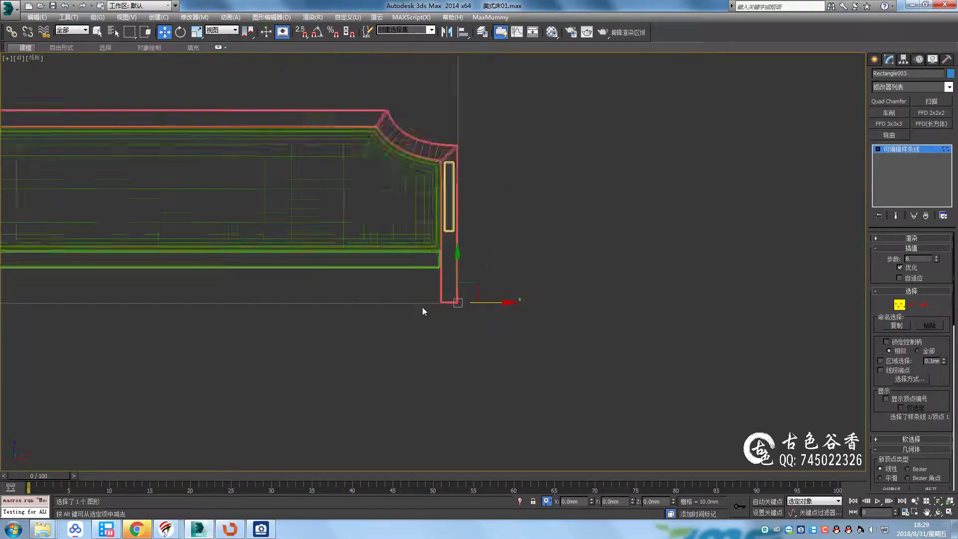
{"action": "scroll", "coordinate": [422, 310], "scroll_direction": "down", "scroll_amount": 3}
{"action": "scroll", "coordinate": [526, 244], "scroll_direction": "up", "scroll_amount": 3}
{"action": "scroll", "coordinate": [504, 259], "scroll_direction": "up", "scroll_amount": 2}
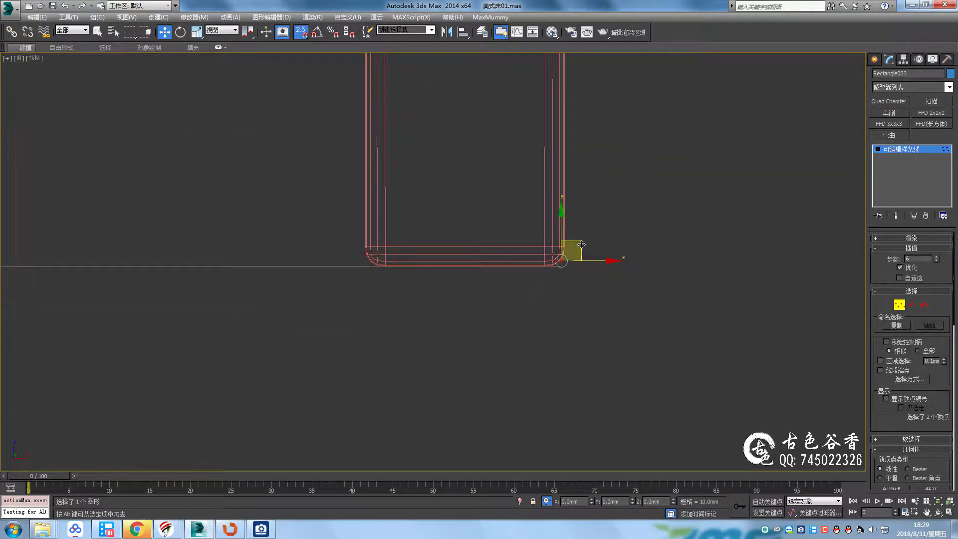
{"action": "scroll", "coordinate": [594, 289], "scroll_direction": "down", "scroll_amount": 3}
{"action": "scroll", "coordinate": [606, 324], "scroll_direction": "down", "scroll_amount": 3}
Check the rectangle against the reference bed photo, then close the photo viewer
{"action": "key", "text": "1"}
{"action": "left_click", "coordinate": [260, 529]}
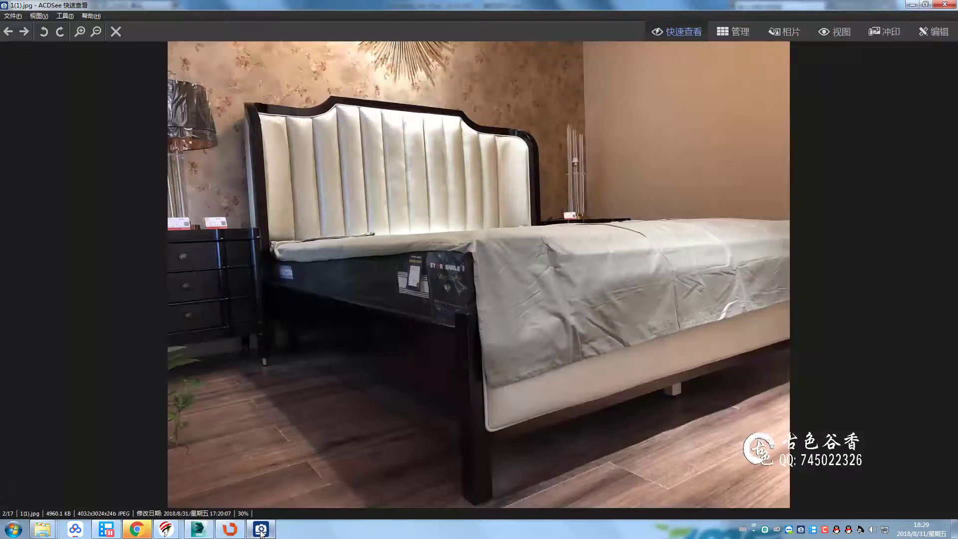
{"action": "left_click", "coordinate": [260, 530]}
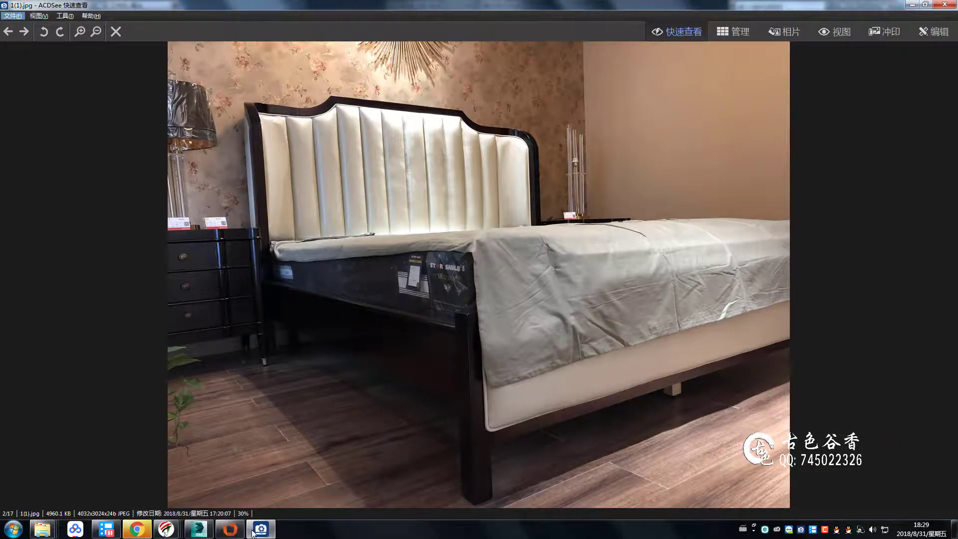
{"action": "left_click", "coordinate": [271, 528]}
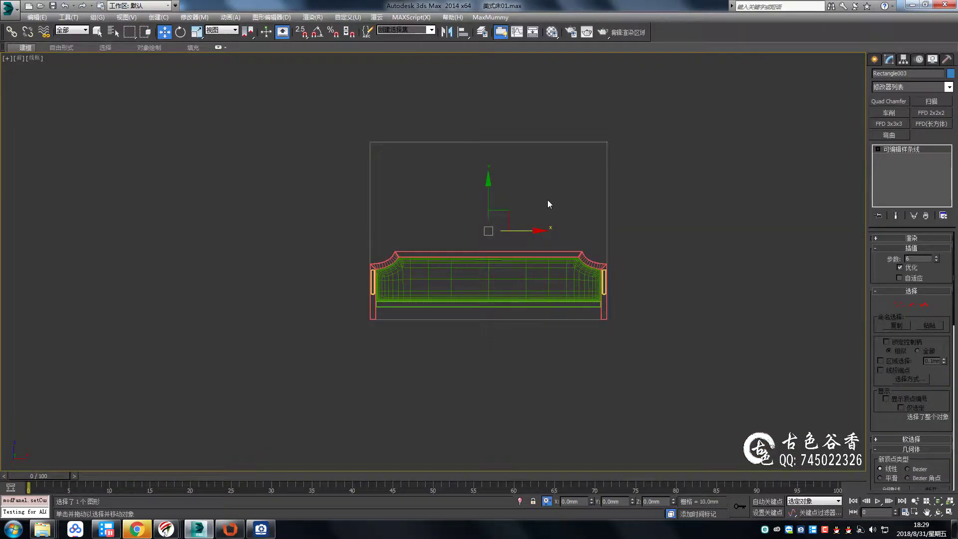
{"action": "scroll", "coordinate": [593, 289], "scroll_direction": "down", "scroll_amount": 2}
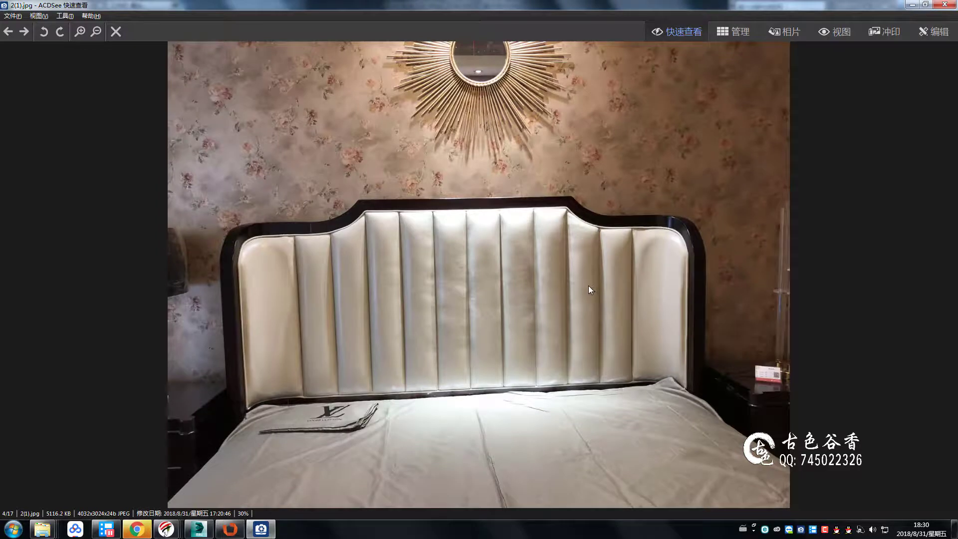
{"action": "left_click", "coordinate": [945, 5]}
Launch Photoshop CC 2017 and open the frontal headboard photo
{"action": "left_click", "coordinate": [13, 529]}
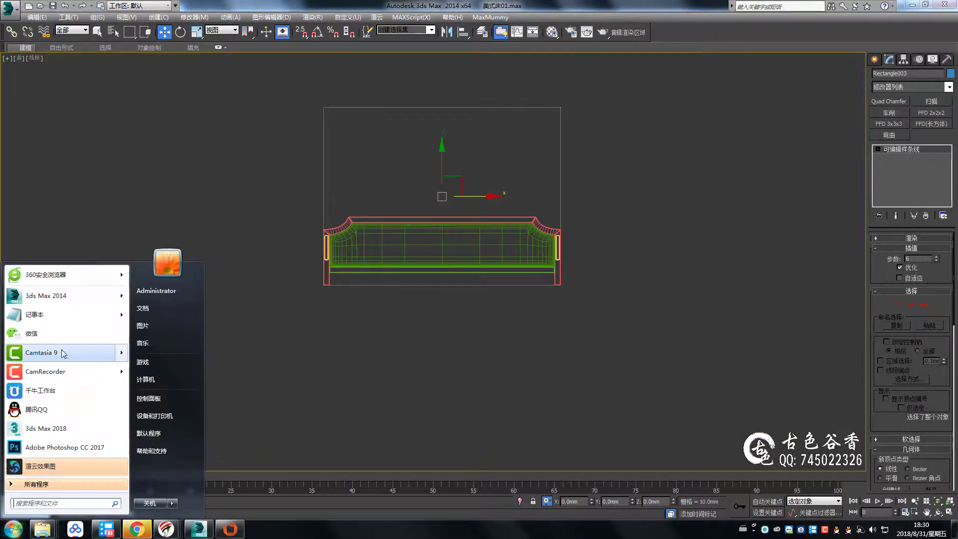
{"action": "left_click", "coordinate": [75, 442]}
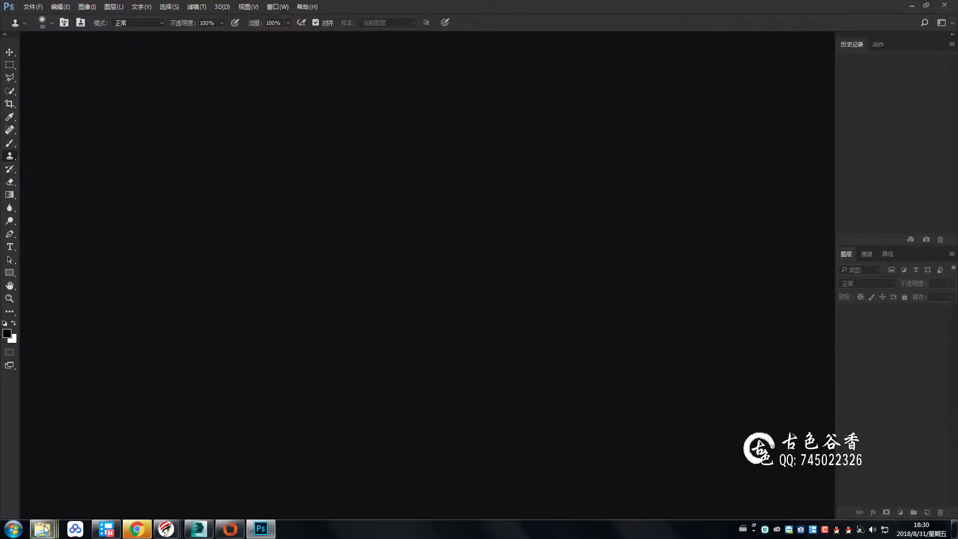
{"action": "left_click", "coordinate": [40, 529]}
{"action": "left_click_drag", "start_coordinate": [279, 80], "coordinate": [435, 233]}
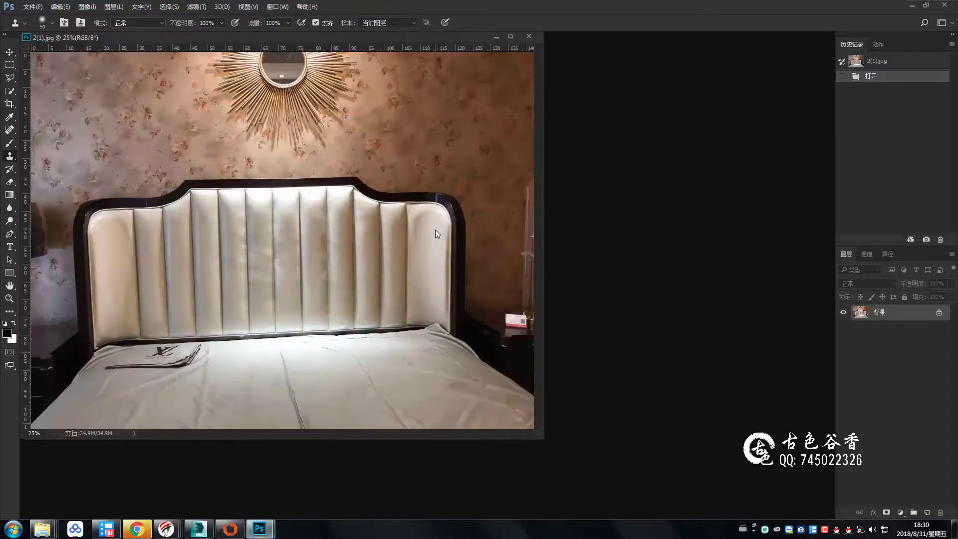
Crop the photo's top, bottom and sides down to the headboard
{"action": "key", "text": "c"}
{"action": "left_click_drag", "start_coordinate": [282, 56], "coordinate": [282, 114]}
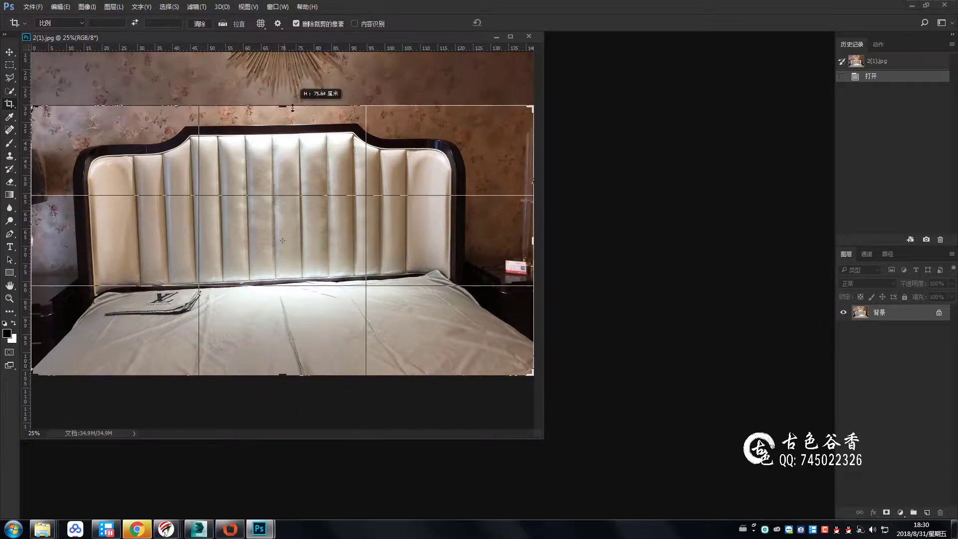
{"action": "left_click_drag", "start_coordinate": [282, 367], "coordinate": [292, 334]}
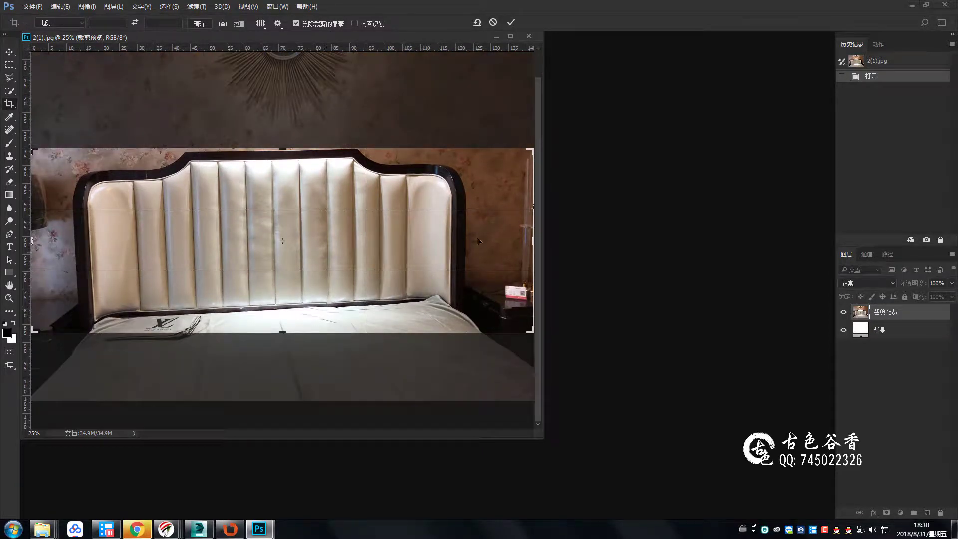
{"action": "left_click_drag", "start_coordinate": [533, 240], "coordinate": [505, 241]}
{"action": "left_click_drag", "start_coordinate": [60, 242], "coordinate": [79, 242]}
{"action": "key", "text": "Return"}
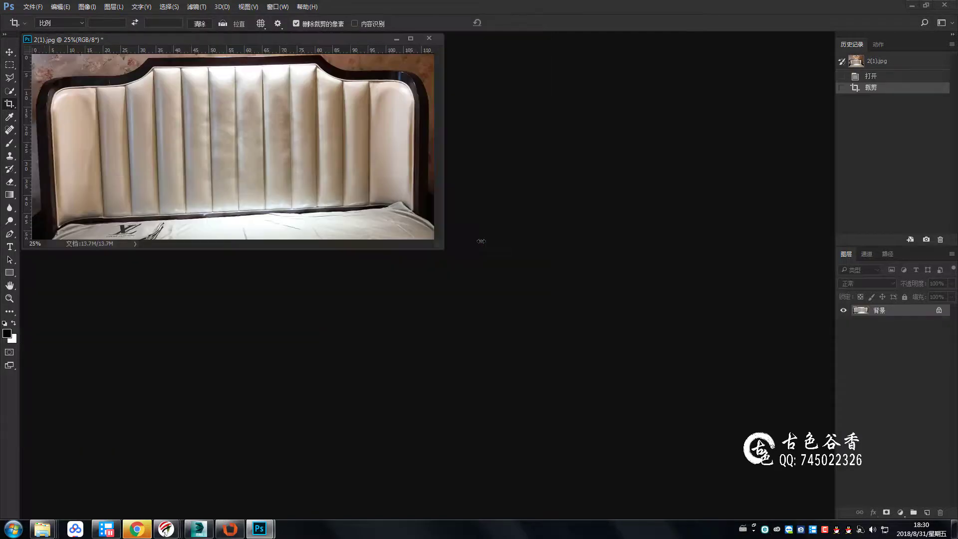
{"action": "key", "text": "ctrl+0"}
Duplicate the photo layer and Free Transform its corners to straighten the headboard's perspective
{"action": "key", "text": "ctrl+minus"}
{"action": "key", "text": "ctrl+j"}
{"action": "key", "text": "ctrl+t"}
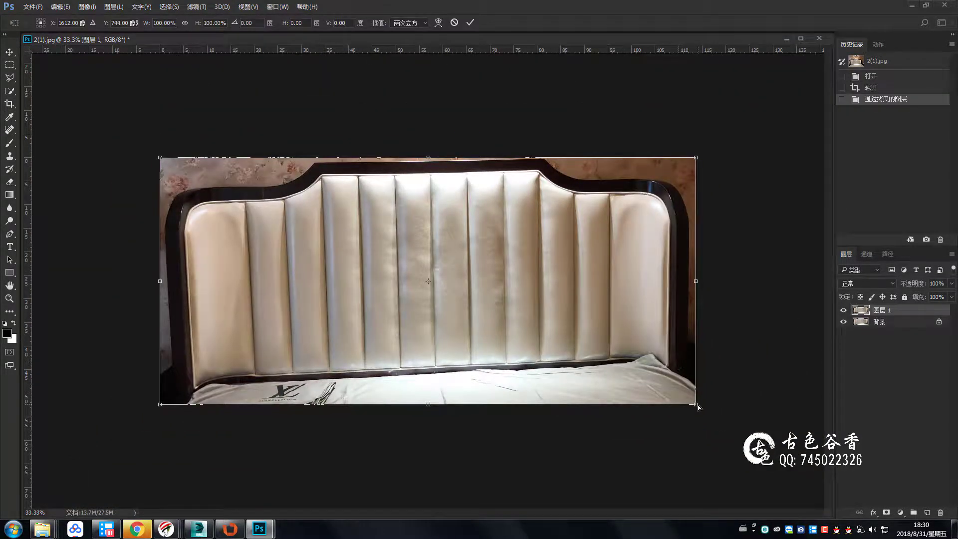
{"action": "left_click_drag", "start_coordinate": [698, 407], "coordinate": [697, 434], "text": "ctrl"}
{"action": "left_click_drag", "start_coordinate": [159, 158], "coordinate": [161, 151], "text": "ctrl"}
{"action": "left_click_drag", "start_coordinate": [160, 405], "coordinate": [146, 403], "text": "ctrl"}
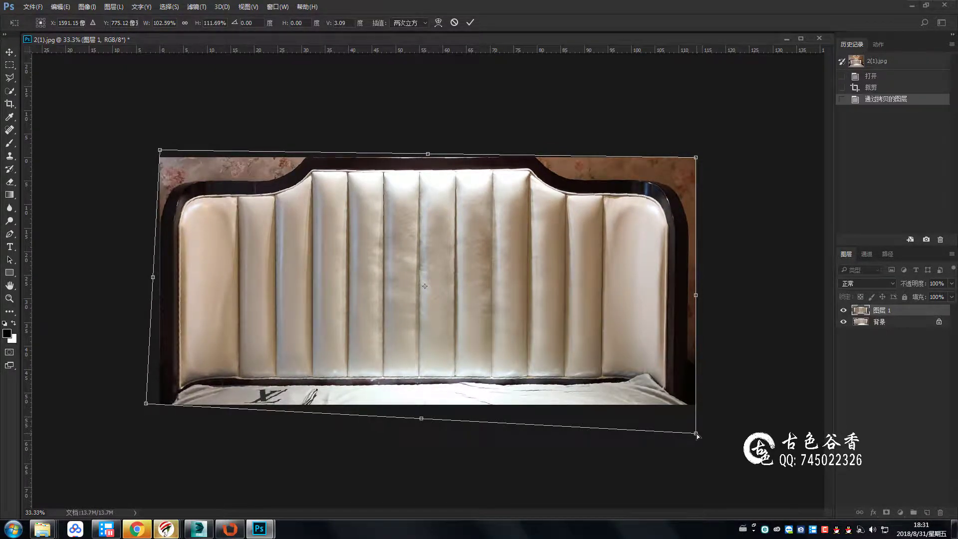
{"action": "left_click_drag", "start_coordinate": [697, 435], "coordinate": [697, 441], "text": "ctrl"}
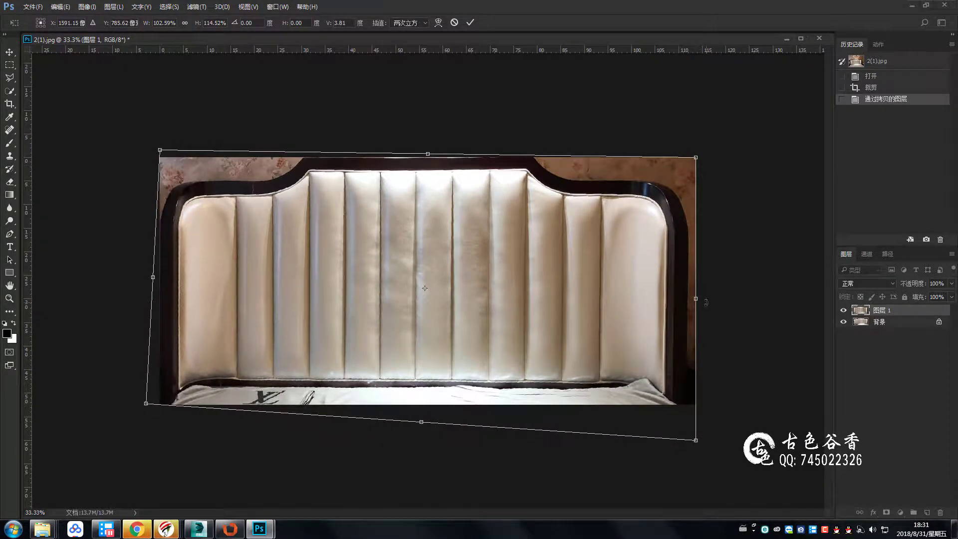
{"action": "left_click_drag", "start_coordinate": [705, 301], "coordinate": [703, 297], "text": "ctrl"}
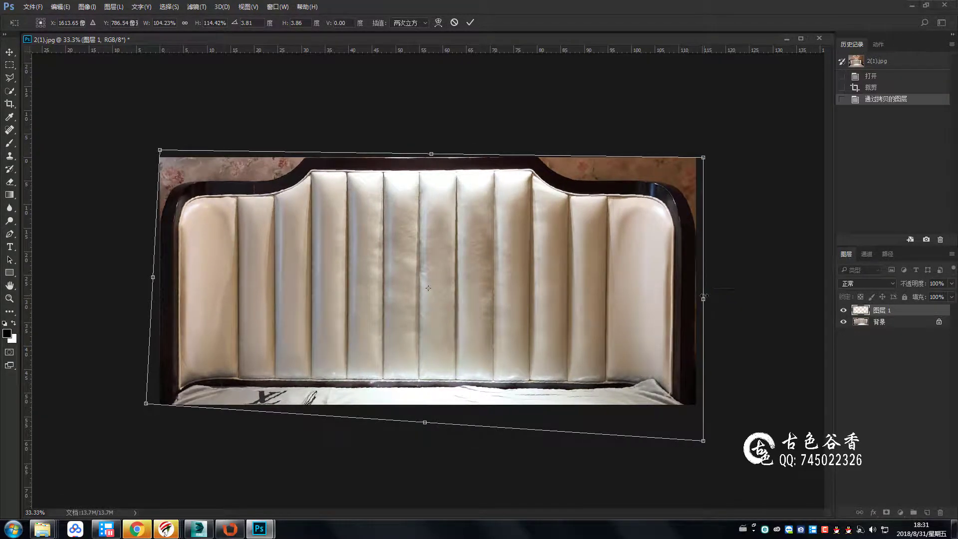
{"action": "left_click_drag", "start_coordinate": [705, 444], "coordinate": [709, 444], "text": "ctrl"}
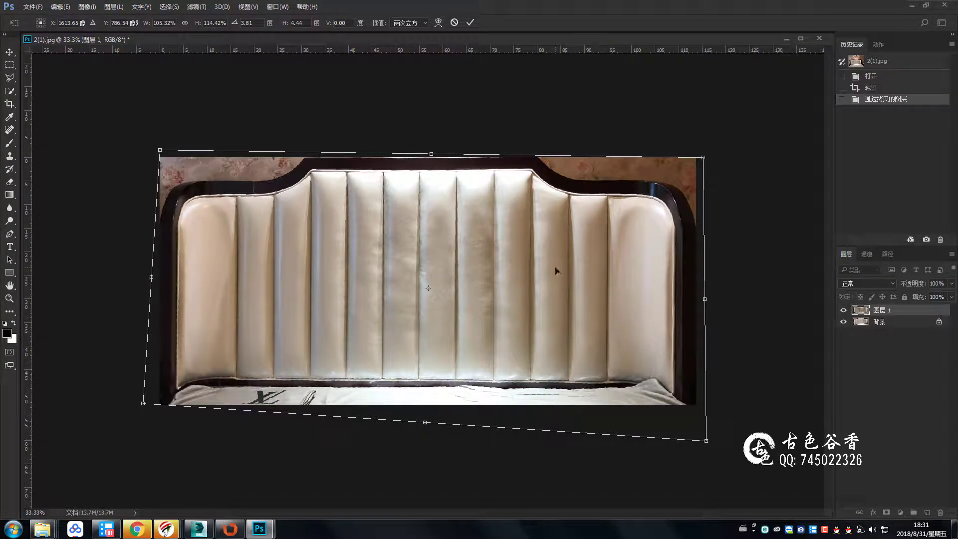
{"action": "key", "text": "Return"}
Crop again, merge visible layers and save the image as 美式床头.jpg
{"action": "key", "text": "c"}
{"action": "key", "text": "Return"}
{"action": "key", "text": "v"}
{"action": "key", "text": "ctrl+shift+e"}
{"action": "key", "text": "ctrl+shift+s"}
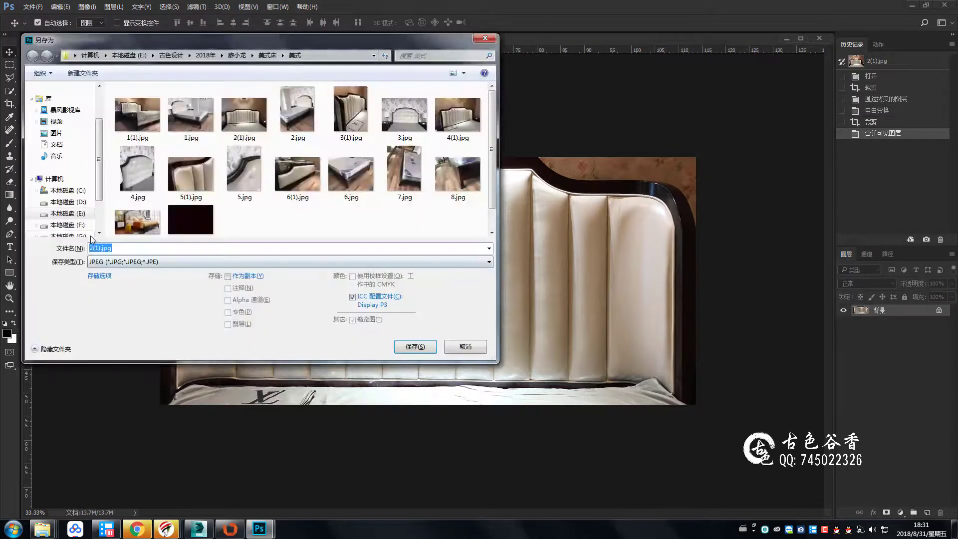
{"action": "type", "text": "美式"}
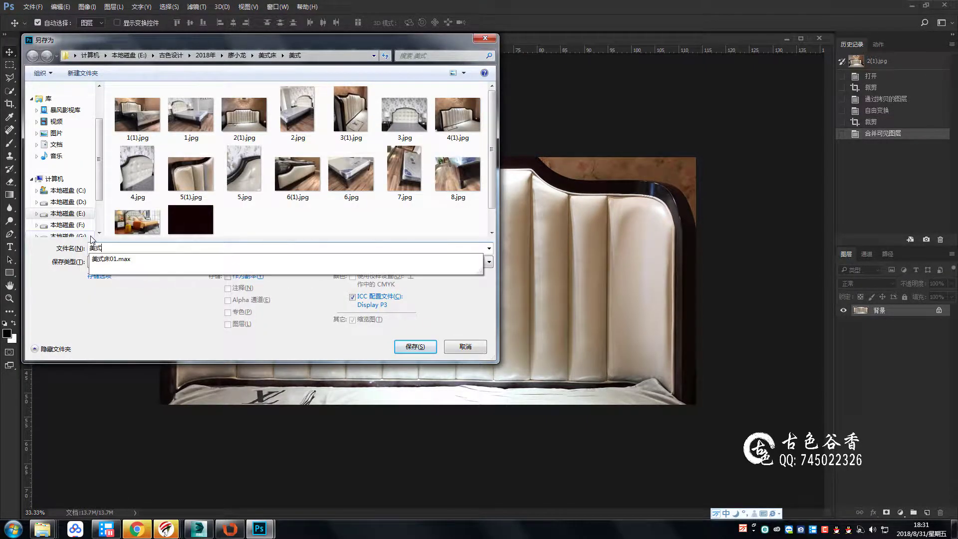
{"action": "type", "text": "床头"}
{"action": "key", "text": "Return"}
{"action": "key", "text": "Return"}
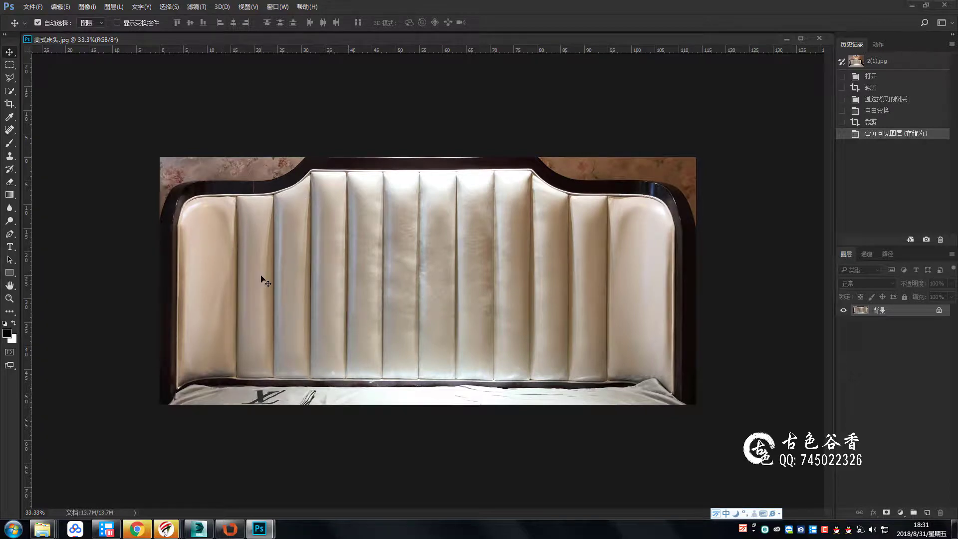
Back in 3ds Max, adjust the viewport layout and open headboard photo 2(1).jpg for reference
{"action": "left_click", "coordinate": [197, 530]}
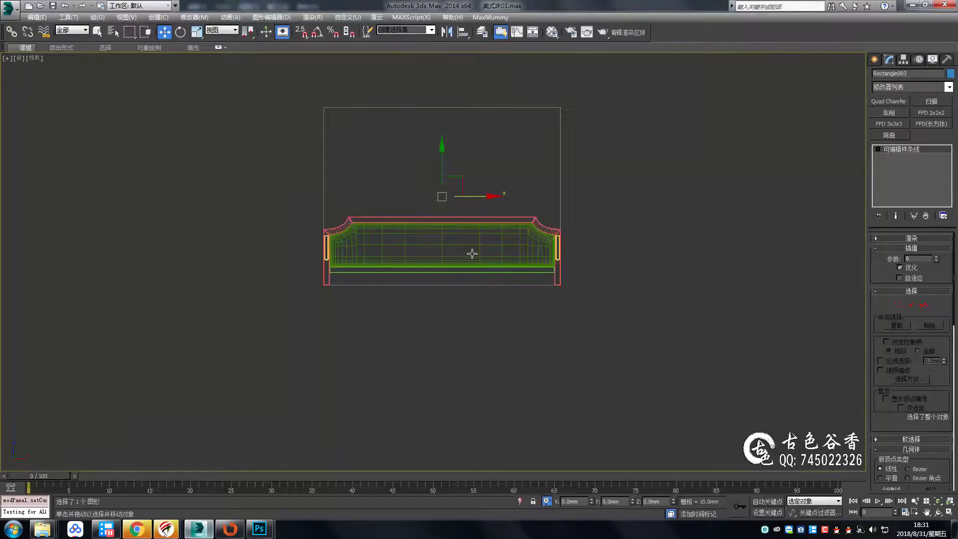
{"action": "key", "text": "alt+w"}
{"action": "right_click", "coordinate": [669, 355]}
{"action": "key", "text": "alt+w"}
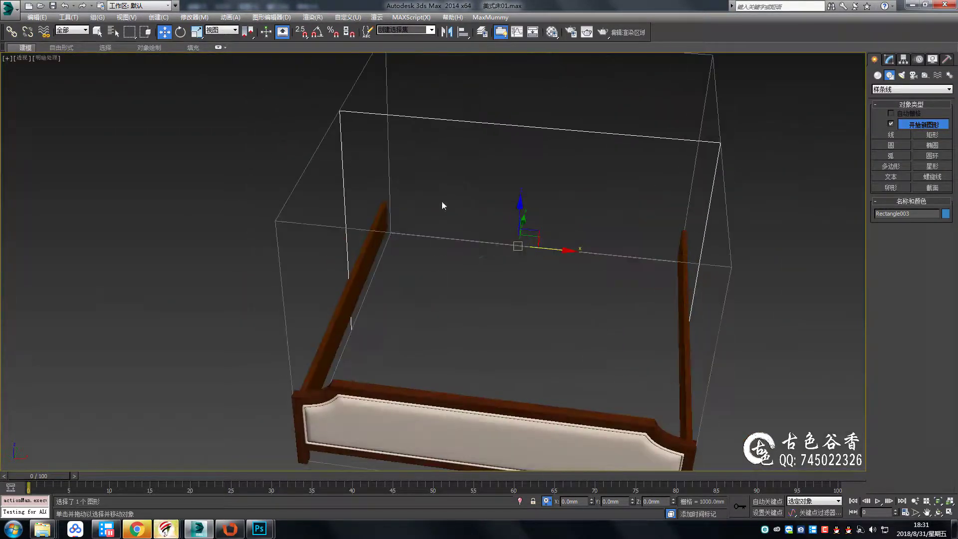
{"action": "key", "text": "1"}
{"action": "key", "text": "alt+w"}
{"action": "key", "text": "alt+w"}
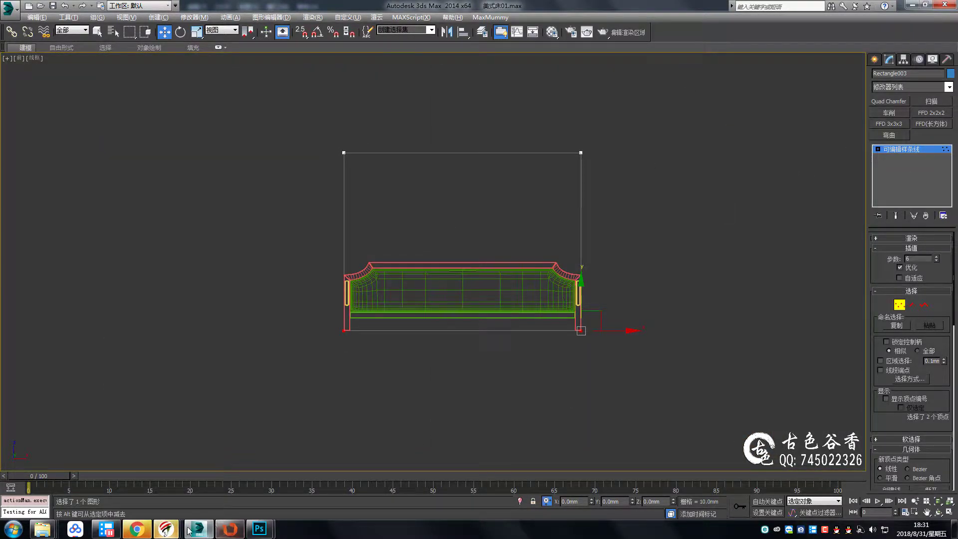
{"action": "mouse_move", "coordinate": [197, 529]}
{"action": "left_click", "coordinate": [285, 444]}
{"action": "double_click", "coordinate": [268, 86]}
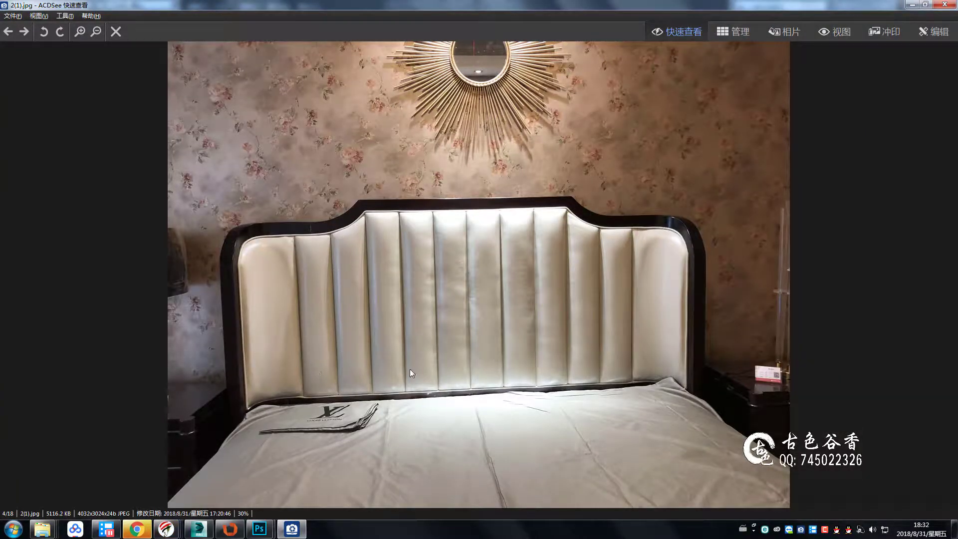
{"action": "left_click", "coordinate": [199, 530]}
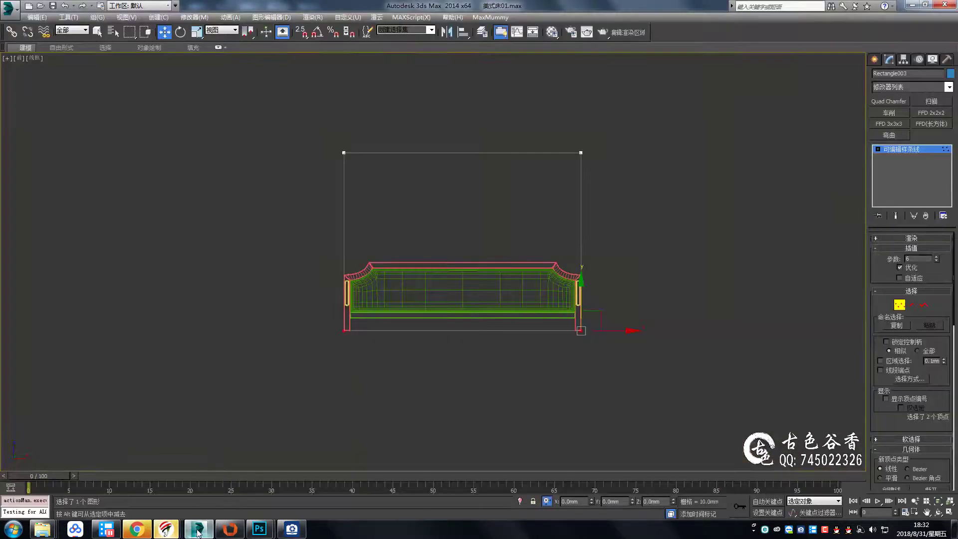
Refine the outline to add a vertex near its top-left corner
{"action": "scroll", "coordinate": [900, 353], "scroll_direction": "down", "scroll_amount": 5}
{"action": "left_click", "coordinate": [893, 316]}
{"action": "scroll", "coordinate": [235, 204], "scroll_direction": "up", "scroll_amount": 4}
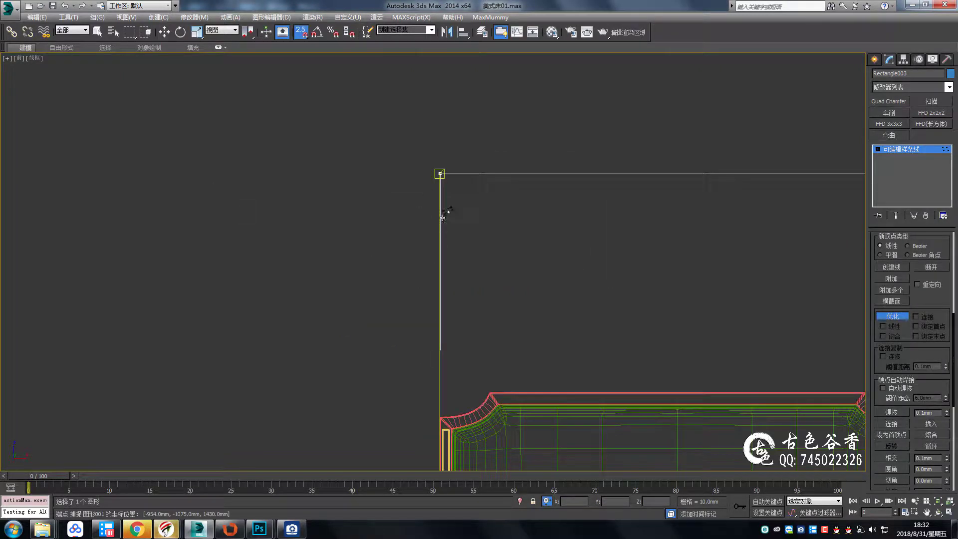
{"action": "left_click", "coordinate": [440, 224]}
{"action": "scroll", "coordinate": [497, 238], "scroll_direction": "down", "scroll_amount": 5}
{"action": "right_click", "coordinate": [419, 179]}
With vertex snapping on, move the new vertices onto the outline's top corner
{"action": "key", "text": "w"}
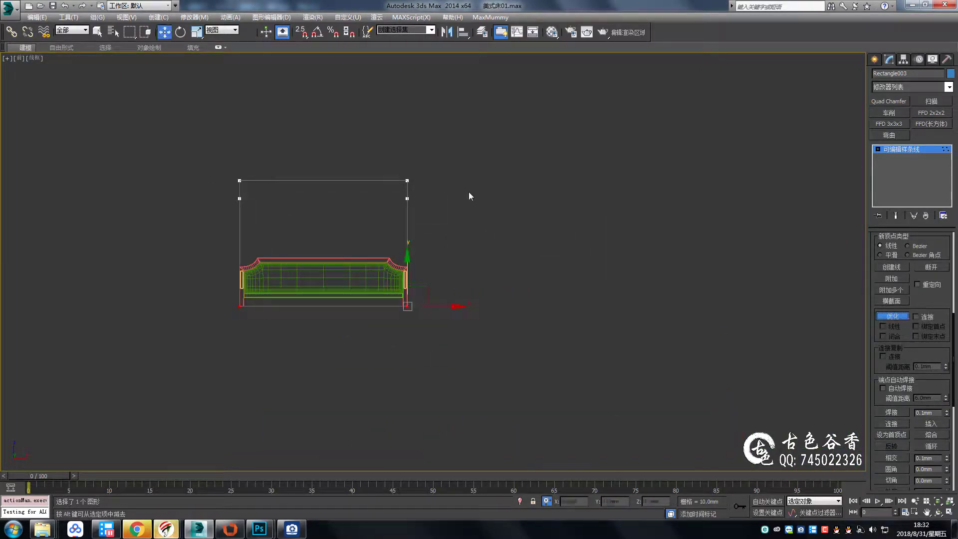
{"action": "key", "text": "z"}
{"action": "scroll", "coordinate": [548, 202], "scroll_direction": "up", "scroll_amount": 2}
{"action": "right_click", "coordinate": [337, 214]}
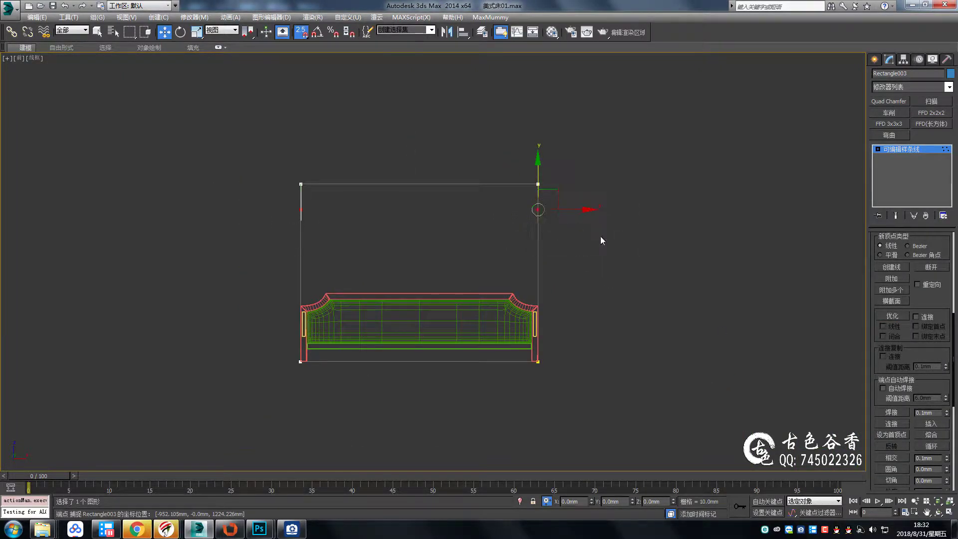
{"action": "left_click_drag", "start_coordinate": [558, 193], "coordinate": [539, 185]}
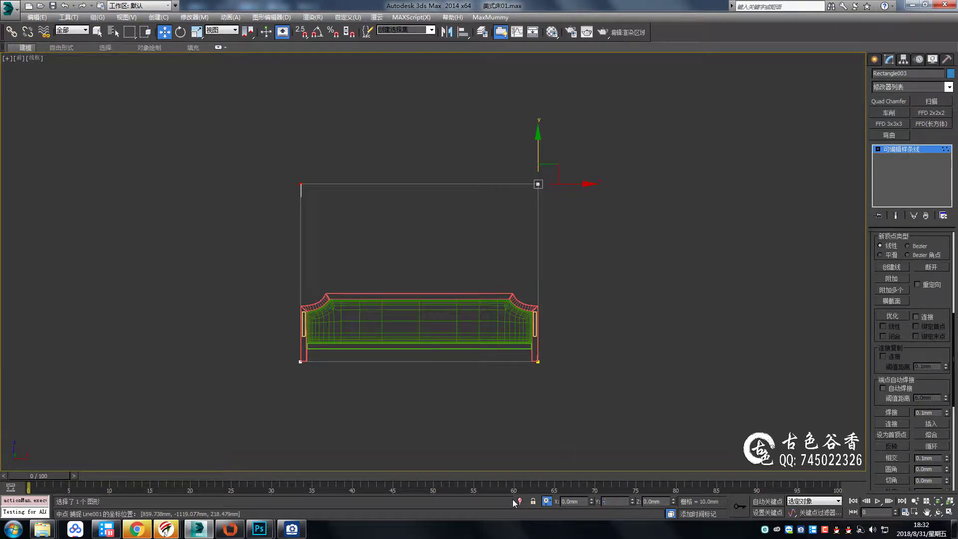
{"action": "mouse_move", "coordinate": [651, 346]}
{"action": "middle_mouse_down"}
{"action": "mouse_move", "coordinate": [660, 286]}
{"action": "mouse_move", "coordinate": [590, 272]}
{"action": "mouse_move", "coordinate": [594, 259]}
{"action": "middle_mouse_up"}
Compare the outline with the reference photo in perspective view, undoing a trial rectangle move
{"action": "key", "text": "p"}
{"action": "left_click", "coordinate": [294, 531]}
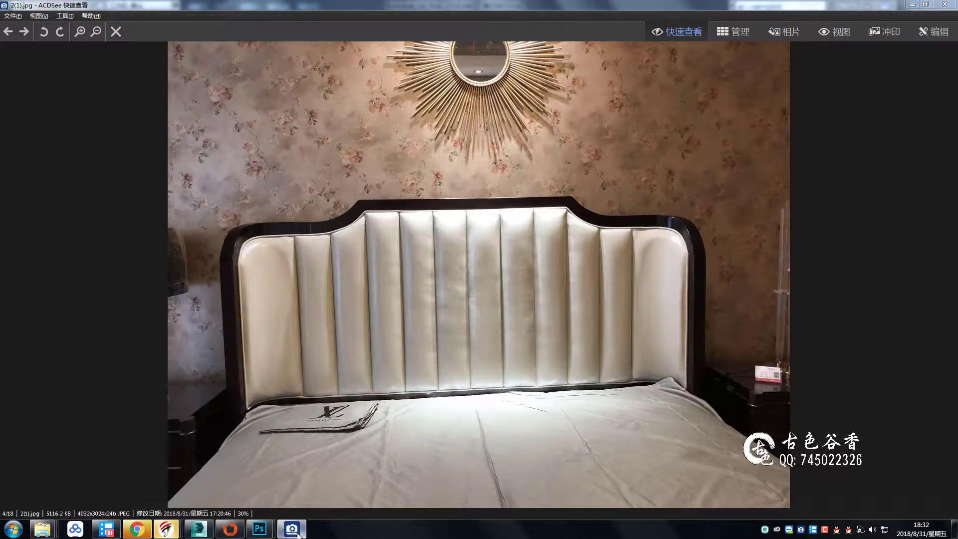
{"action": "left_click", "coordinate": [295, 532]}
{"action": "key", "text": "alt+w"}
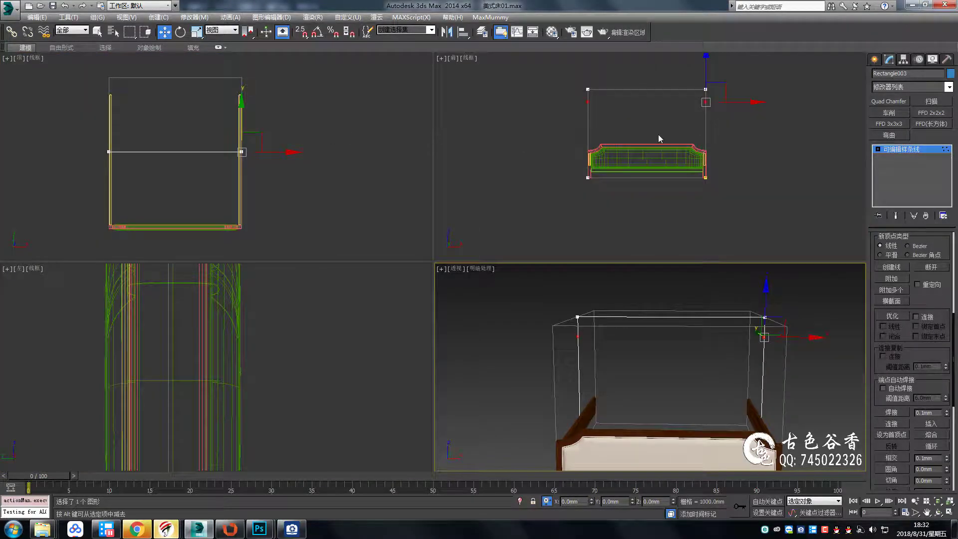
{"action": "scroll", "coordinate": [240, 150], "scroll_direction": "down", "scroll_amount": 3}
{"action": "left_click_drag", "start_coordinate": [251, 75], "coordinate": [239, 188]}
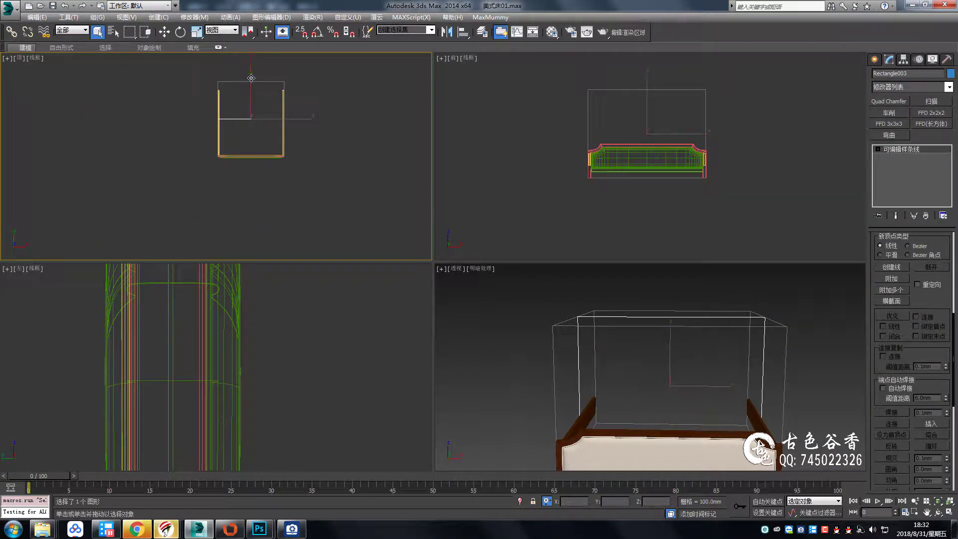
{"action": "key", "text": "ctrl+z"}
{"action": "key", "text": "alt+w"}
{"action": "scroll", "coordinate": [594, 239], "scroll_direction": "down", "scroll_amount": 5}
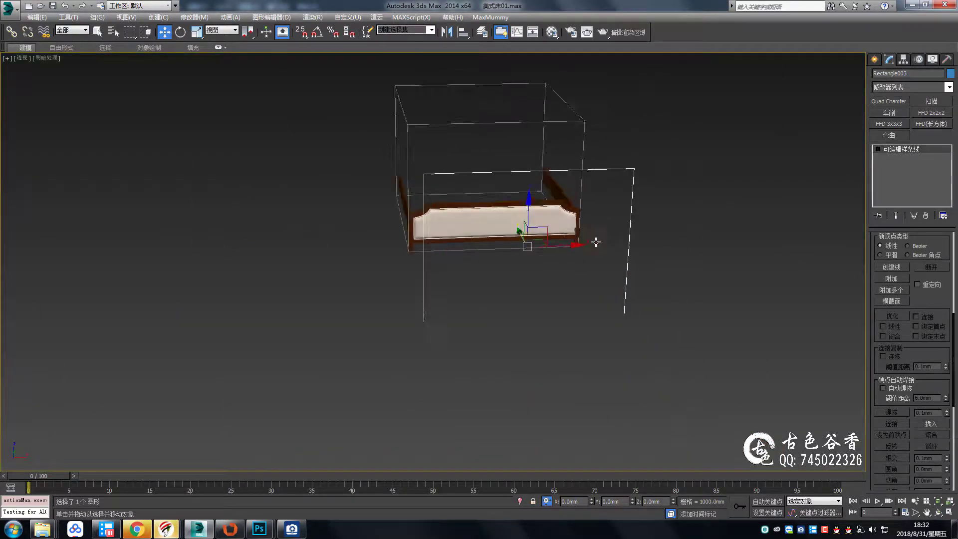
{"action": "scroll", "coordinate": [526, 203], "scroll_direction": "up", "scroll_amount": 1}
{"action": "scroll", "coordinate": [526, 203], "scroll_direction": "up", "scroll_amount": 3}
In Front view, move the top-right vertex inward and the top-left vertex 600 units right
{"action": "key", "text": "1"}
{"action": "key", "text": "f"}
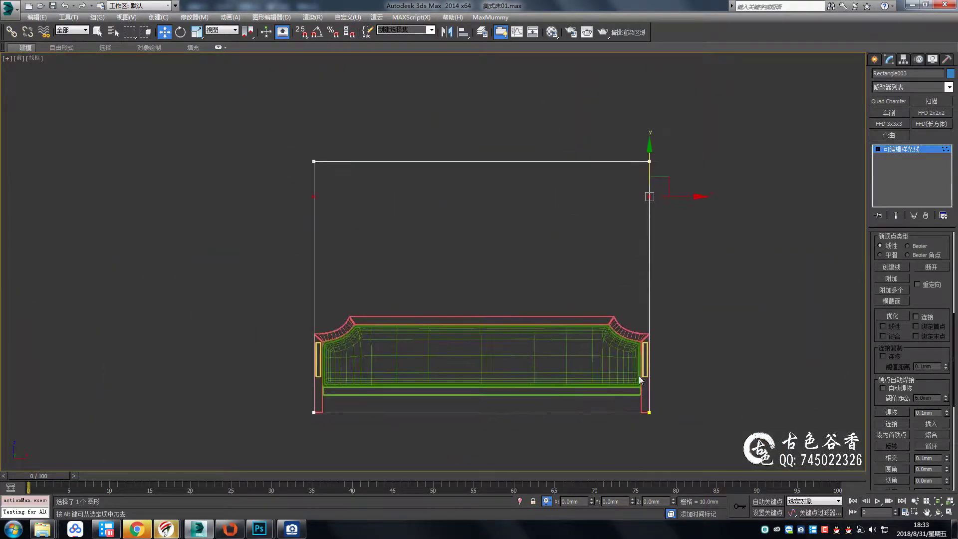
{"action": "middle_click_drag", "start_coordinate": [600, 232], "coordinate": [603, 248]}
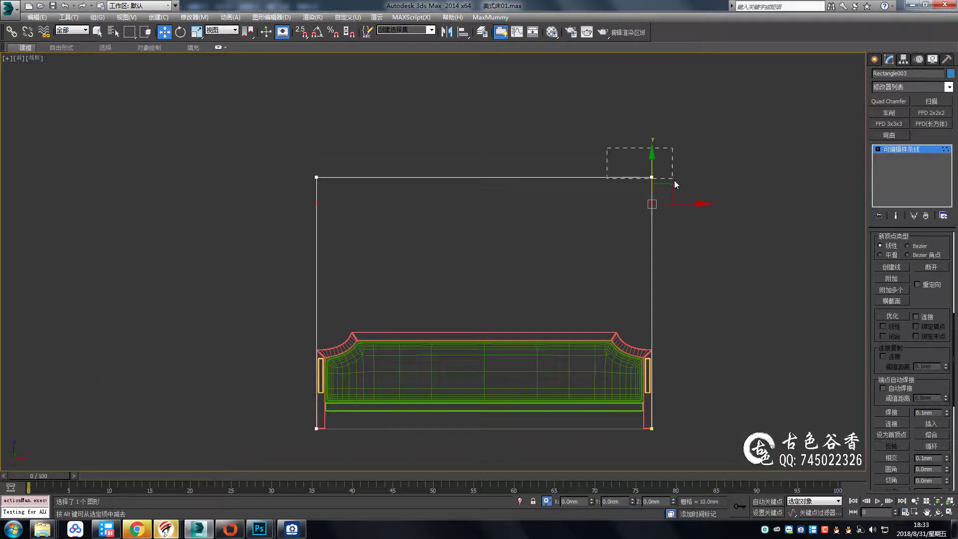
{"action": "key", "text": "Return"}
{"action": "left_click_drag", "start_coordinate": [299, 160], "coordinate": [339, 199]}
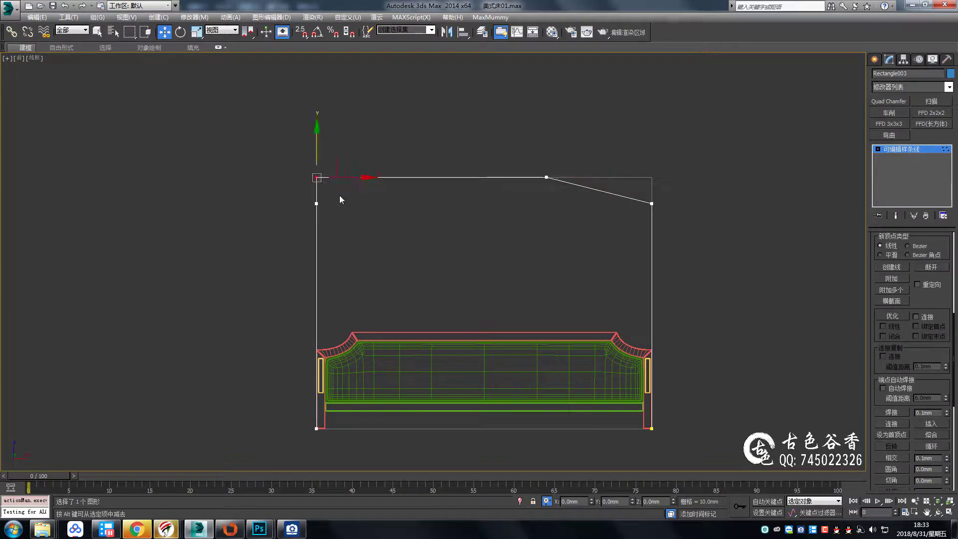
{"action": "type", "text": "600"}
{"action": "key", "text": "Return"}
{"action": "middle_click_drag", "start_coordinate": [586, 242], "coordinate": [573, 225]}
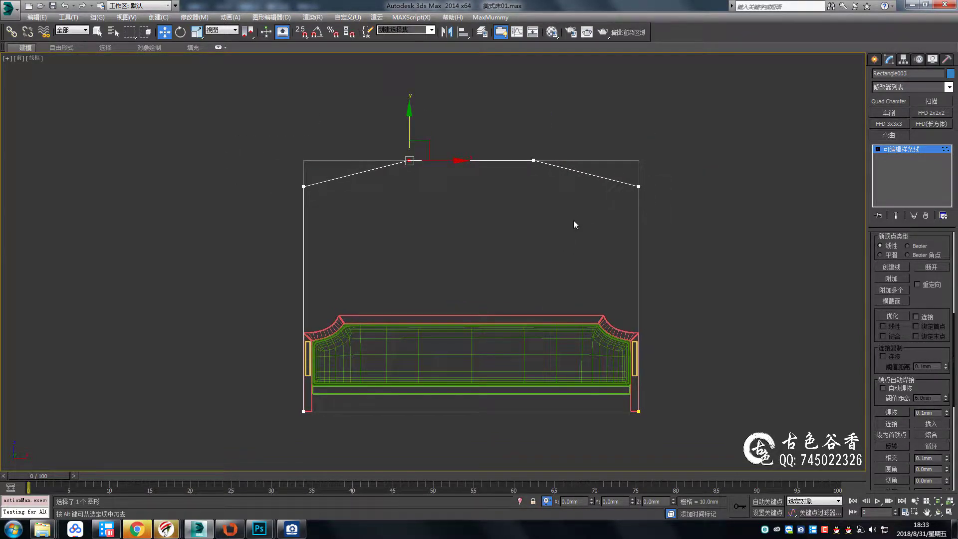
{"action": "scroll", "coordinate": [415, 192], "scroll_direction": "up", "scroll_amount": 2}
{"action": "scroll", "coordinate": [439, 207], "scroll_direction": "down", "scroll_amount": 2}
{"action": "middle_click_drag", "start_coordinate": [439, 208], "coordinate": [428, 318]}
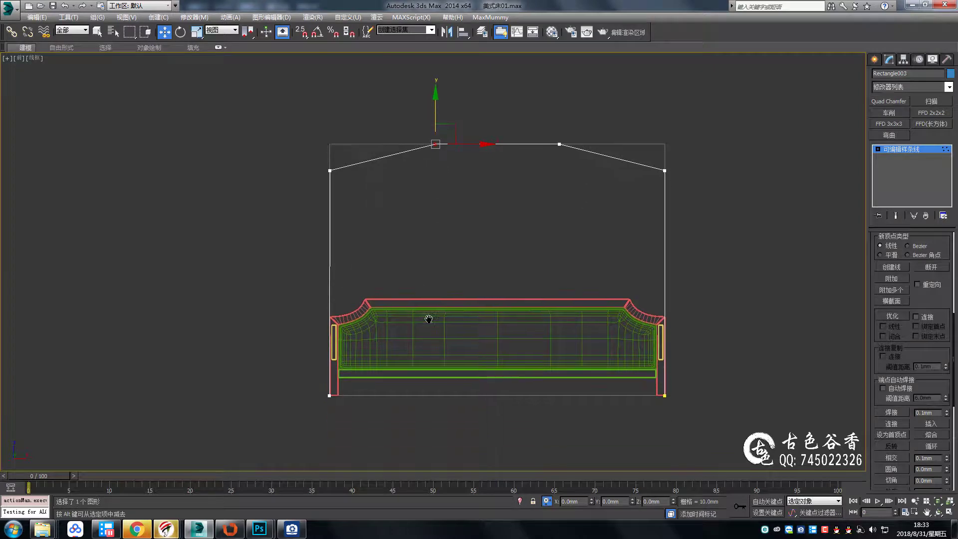
After checking the photo, nudge the left top vertex and push the right one out by 100
{"action": "left_click", "coordinate": [291, 529]}
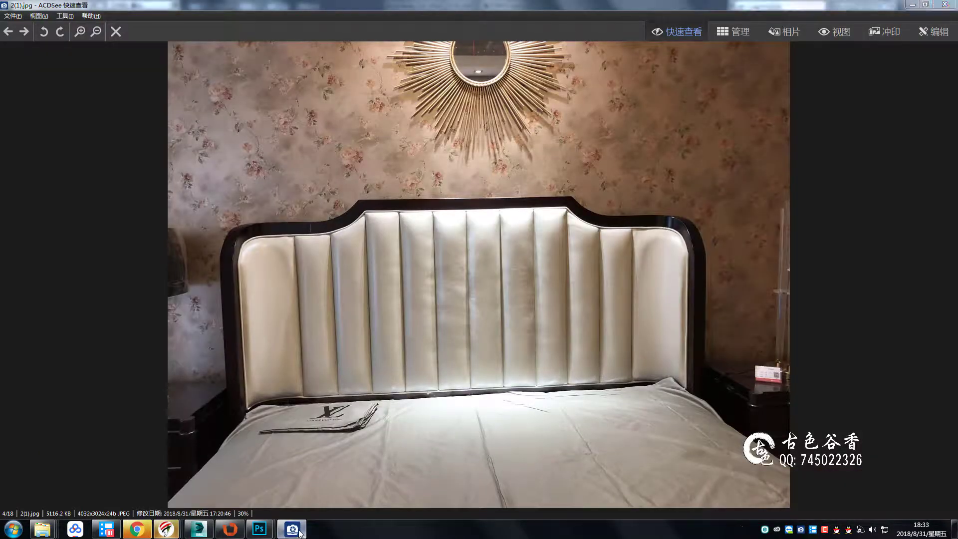
{"action": "left_click", "coordinate": [299, 532]}
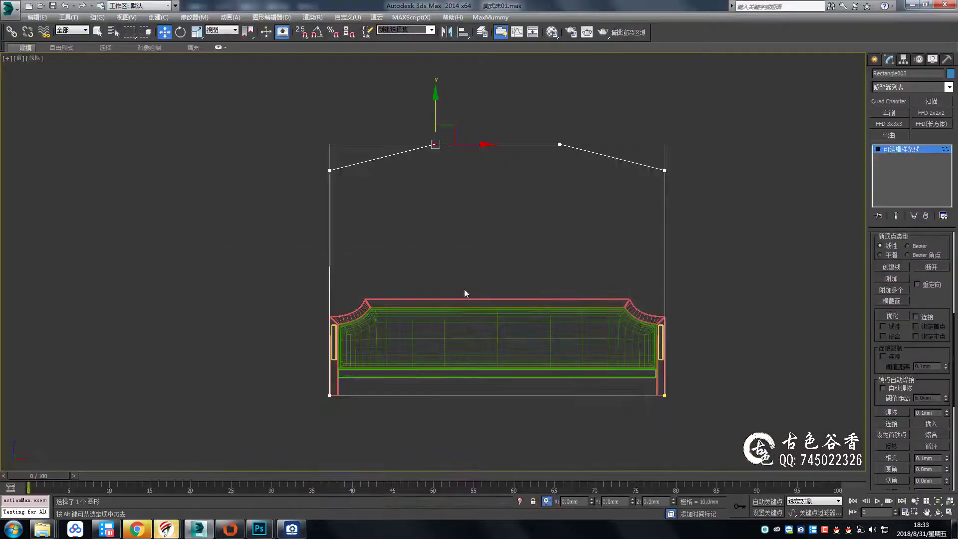
{"action": "left_click_drag", "start_coordinate": [436, 144], "coordinate": [417, 144]}
{"action": "left_click", "coordinate": [559, 144]}
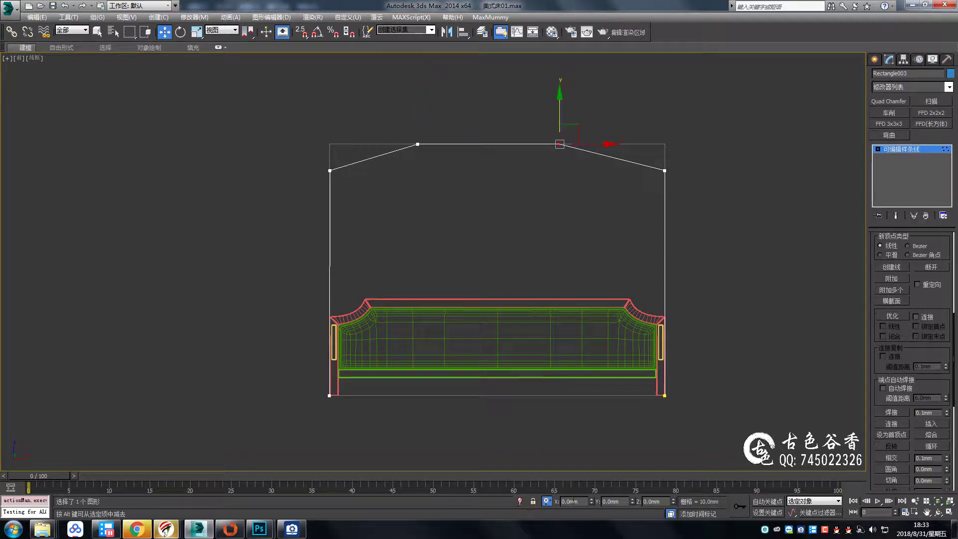
{"action": "type", "text": "100"}
{"action": "key", "text": "Return"}
{"action": "left_click", "coordinate": [904, 149]}
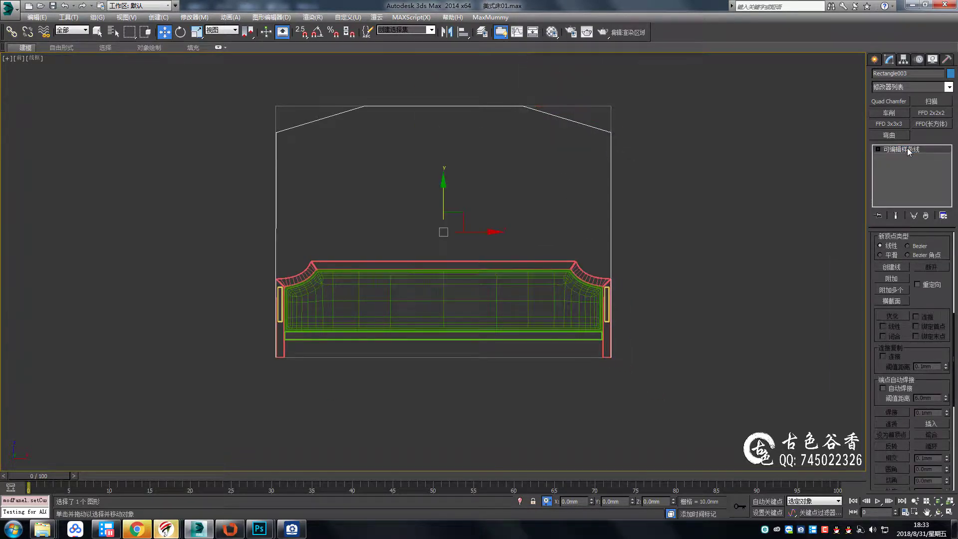
{"action": "left_click", "coordinate": [294, 529]}
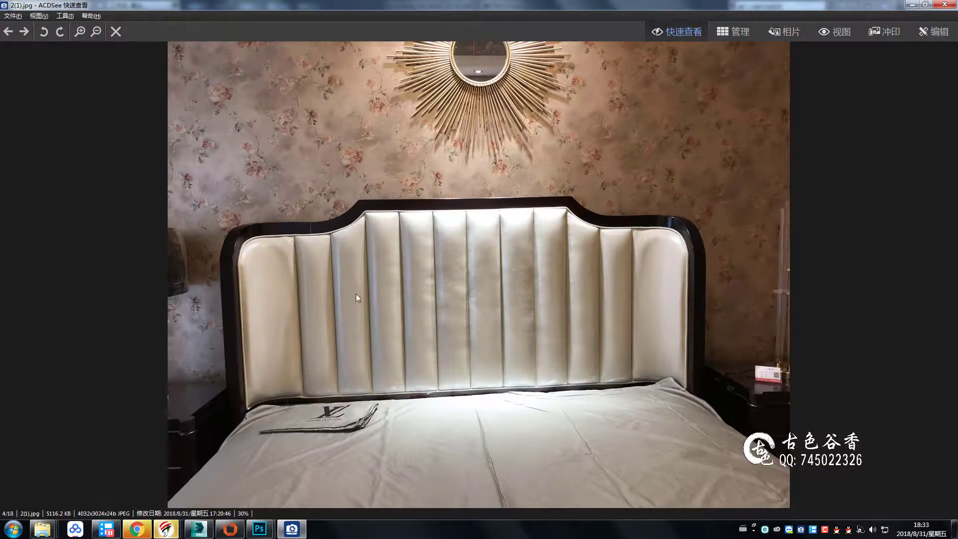
Create a Plane snapped over the headboard outline Rectangle003 and lower its segment counts
{"action": "left_click", "coordinate": [205, 528]}
{"action": "left_click", "coordinate": [874, 60]}
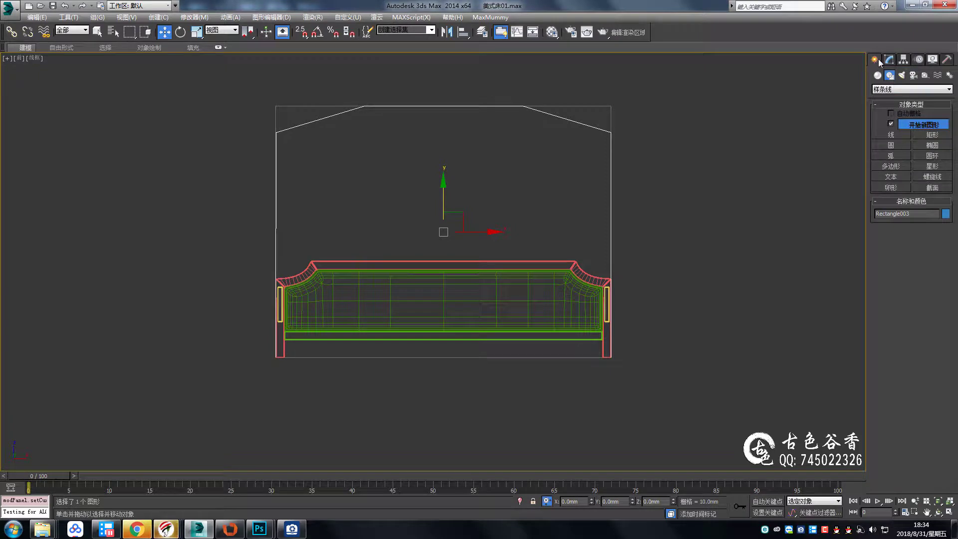
{"action": "left_click", "coordinate": [878, 75]}
{"action": "left_click", "coordinate": [932, 164]}
{"action": "middle_click_drag", "start_coordinate": [455, 146], "coordinate": [494, 141]}
{"action": "key", "text": "s"}
{"action": "left_click_drag", "start_coordinate": [403, 101], "coordinate": [562, 364]}
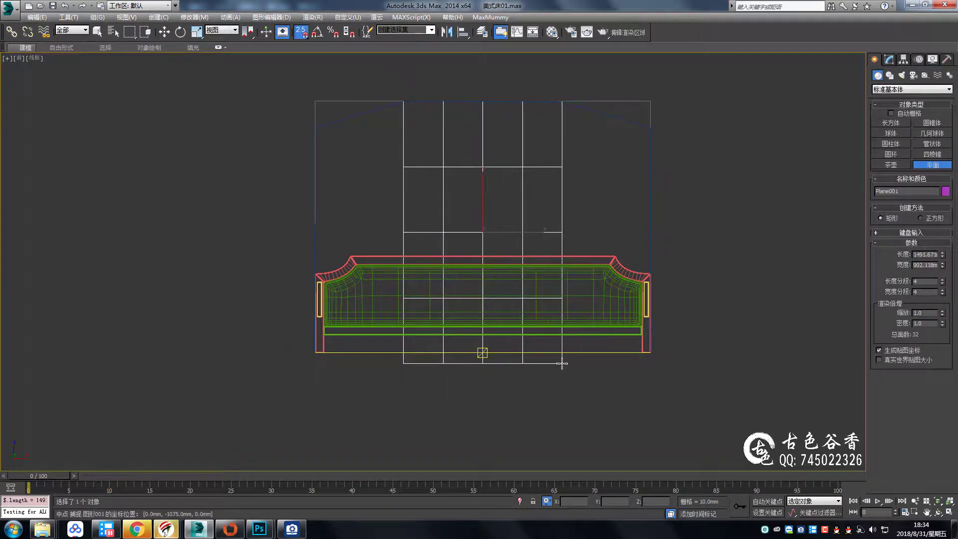
{"action": "key", "text": "s"}
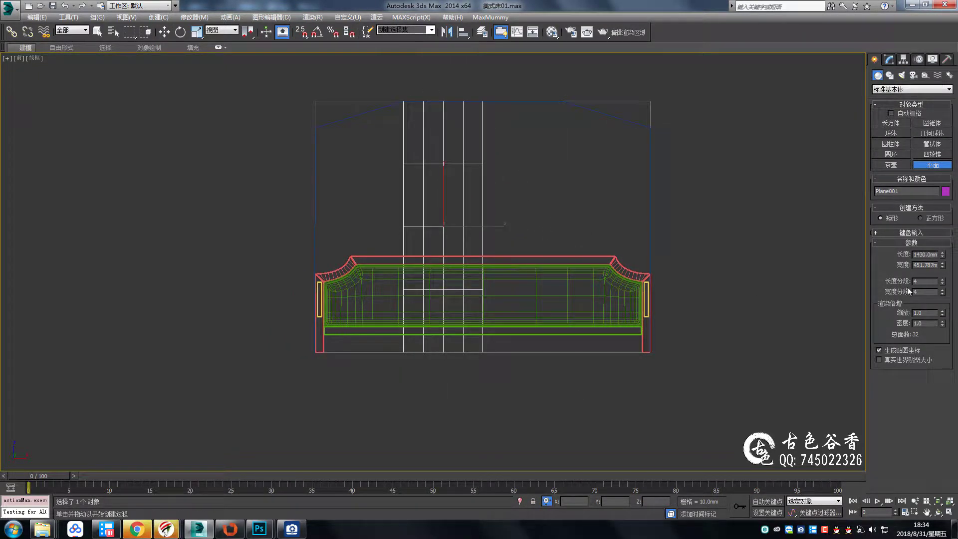
{"action": "left_click", "coordinate": [943, 292]}
Convert the plane to Editable Poly and move one vertical line's vertices to the outline's corner
{"action": "key", "text": "1"}
{"action": "left_click_drag", "start_coordinate": [475, 146], "coordinate": [519, 261]}
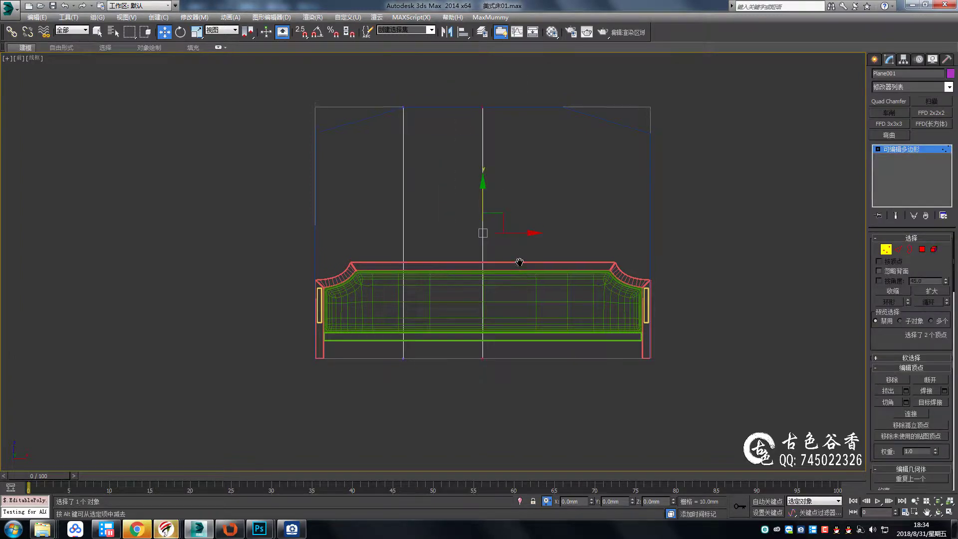
{"action": "middle_click_drag", "start_coordinate": [520, 260], "coordinate": [520, 273]}
{"action": "key", "text": "w"}
{"action": "left_click_drag", "start_coordinate": [521, 274], "coordinate": [561, 149]}
{"action": "key", "text": "s"}
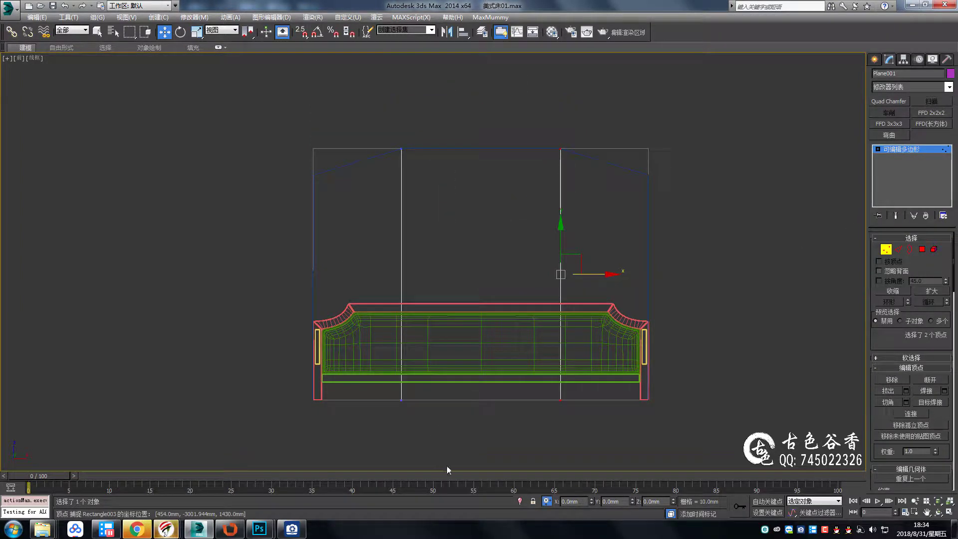
{"action": "left_click", "coordinate": [292, 529]}
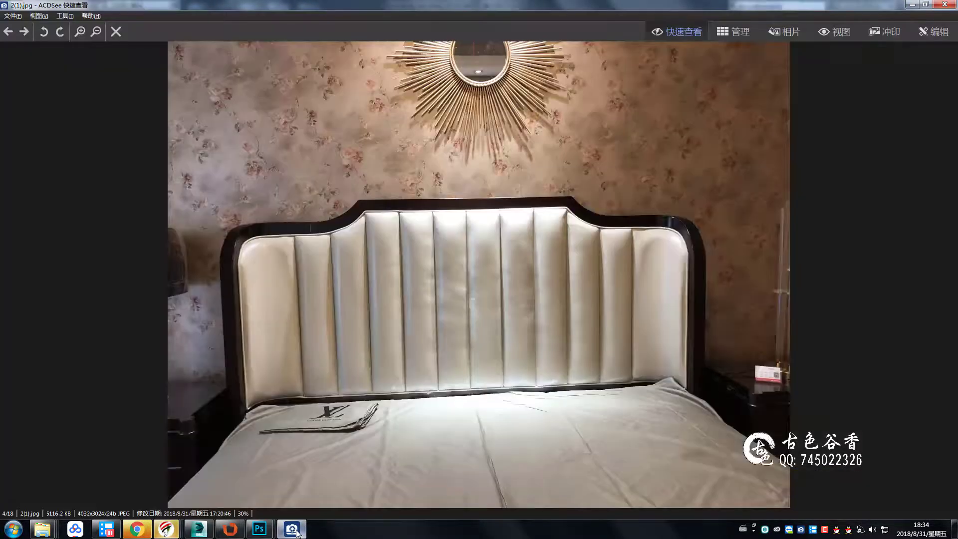
{"action": "key", "text": "s"}
{"action": "left_click_drag", "start_coordinate": [404, 269], "coordinate": [303, 148]}
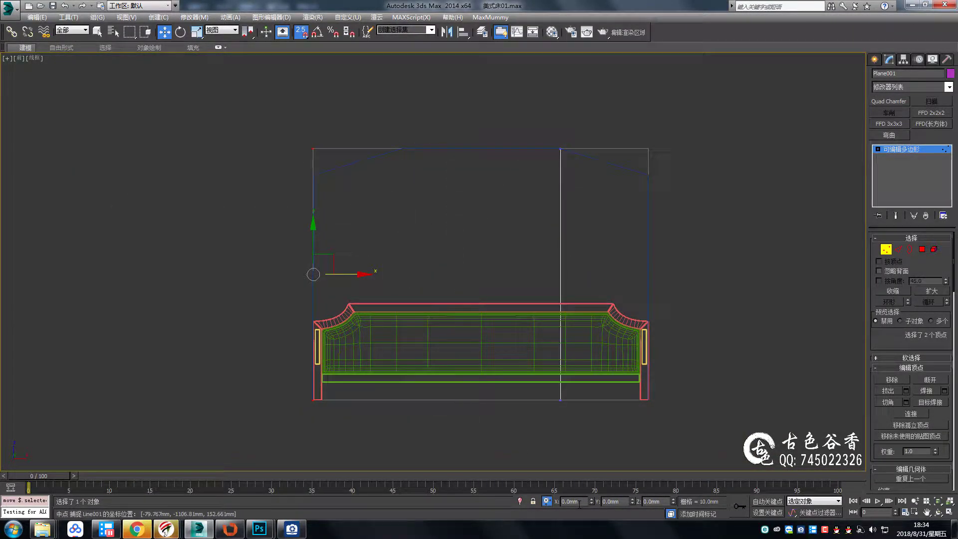
{"action": "key", "text": "ctrl+z"}
Snap the right vertical line to the outline's right edge, then shift it -250 horizontally
{"action": "left_click", "coordinate": [298, 530]}
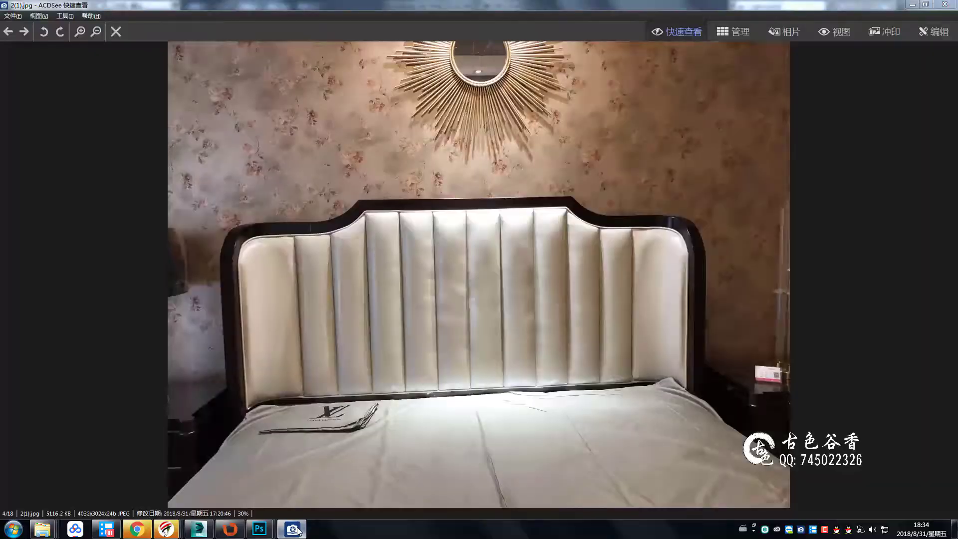
{"action": "left_click", "coordinate": [298, 530]}
{"action": "left_click_drag", "start_coordinate": [546, 135], "coordinate": [579, 412]}
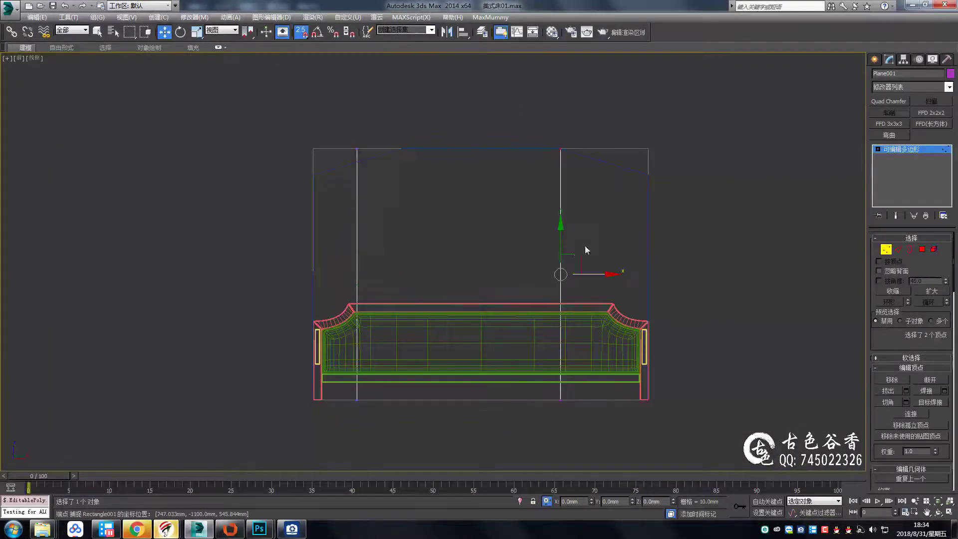
{"action": "left_click_drag", "start_coordinate": [577, 256], "coordinate": [665, 255]}
{"action": "left_click", "coordinate": [570, 500]}
{"action": "type", "text": "-250"}
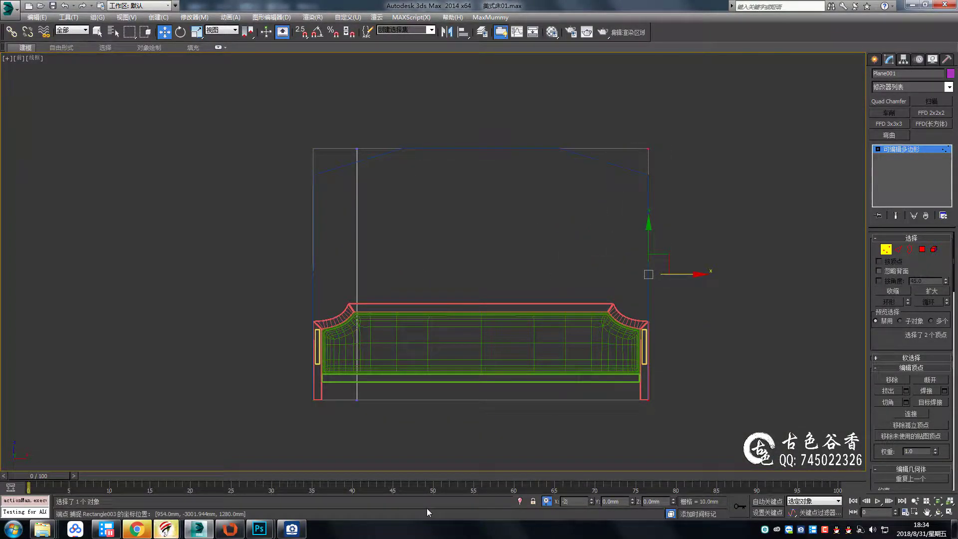
{"action": "key", "text": "Return"}
Connect the top and bottom edges to add evenly spaced vertical divisions across the panel
{"action": "middle_click_drag", "start_coordinate": [427, 508], "coordinate": [401, 507]}
{"action": "key", "text": "2"}
{"action": "left_click", "coordinate": [441, 150]}
{"action": "key", "text": "ctrl+shift+e"}
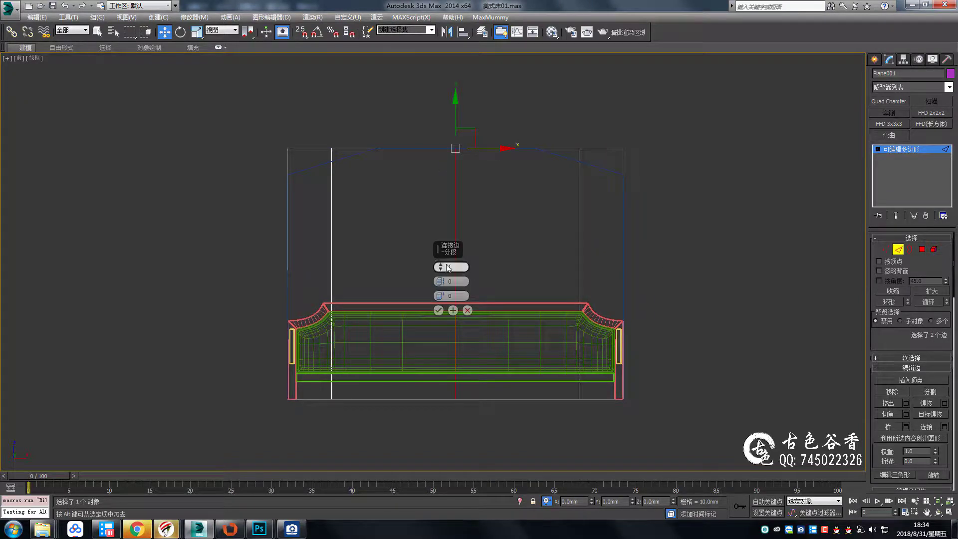
{"action": "left_click", "coordinate": [438, 311]}
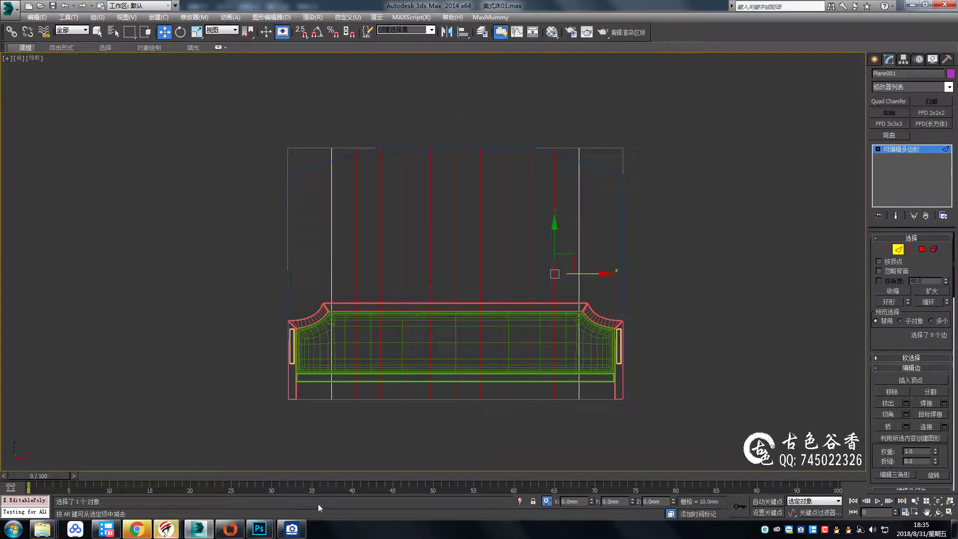
{"action": "left_click", "coordinate": [293, 529]}
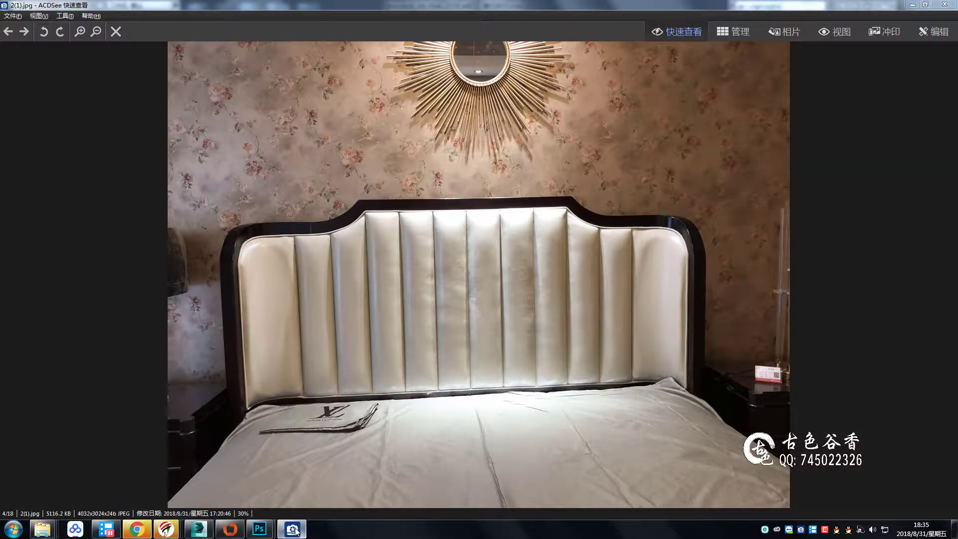
{"action": "left_click", "coordinate": [295, 529]}
Enter vertex editing on the headboard outline and Refine a new vertex onto the slanted segment
{"action": "scroll", "coordinate": [588, 192], "scroll_direction": "up", "scroll_amount": 3}
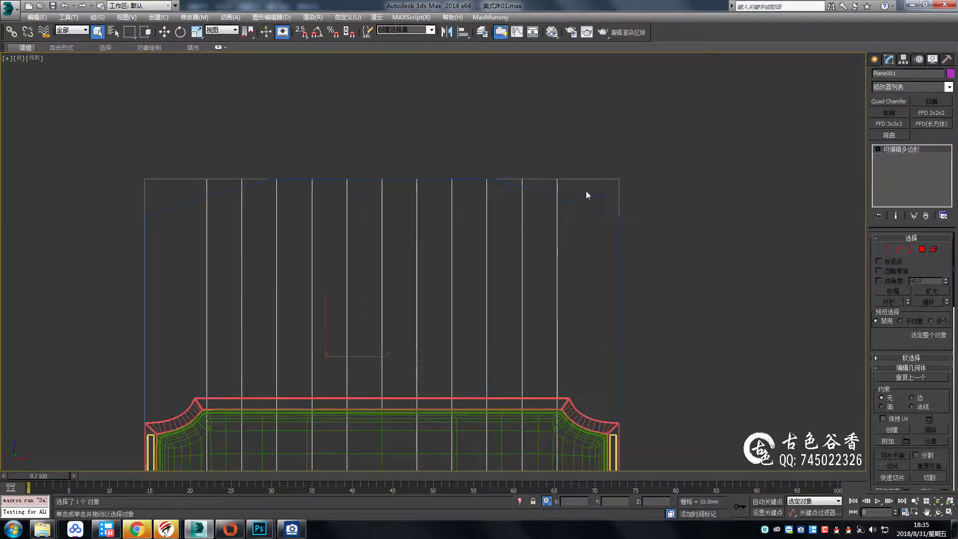
{"action": "left_click", "coordinate": [624, 229]}
{"action": "left_click_drag", "start_coordinate": [151, 138], "coordinate": [367, 201]}
{"action": "right_click", "coordinate": [297, 165]}
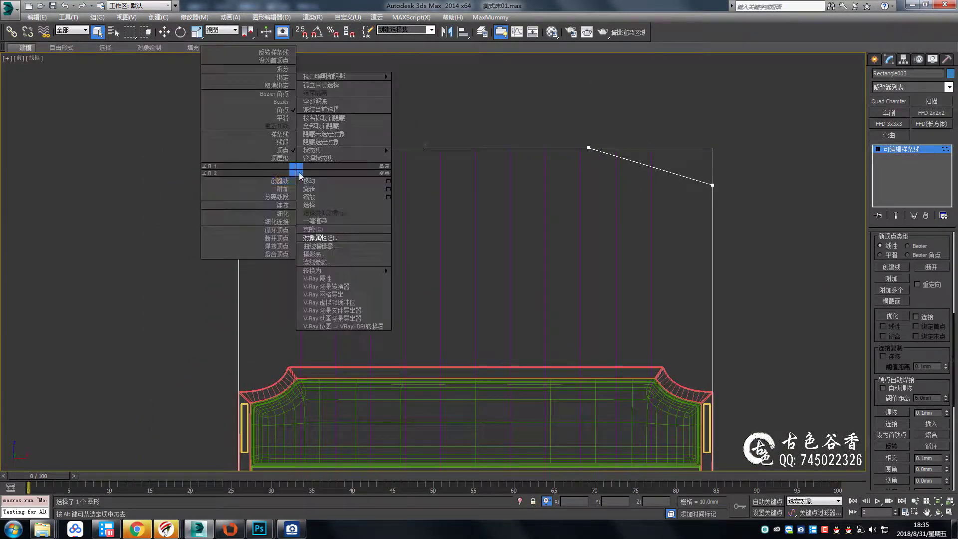
{"action": "left_click", "coordinate": [282, 119]}
{"action": "scroll", "coordinate": [397, 218], "scroll_direction": "up", "scroll_amount": 2}
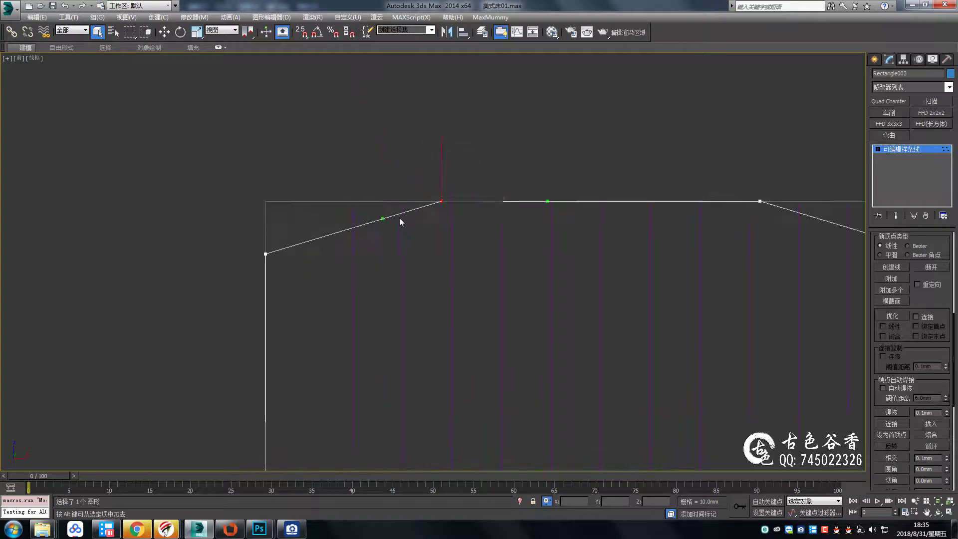
{"action": "key", "text": "w"}
{"action": "scroll", "coordinate": [415, 227], "scroll_direction": "down", "scroll_amount": 4}
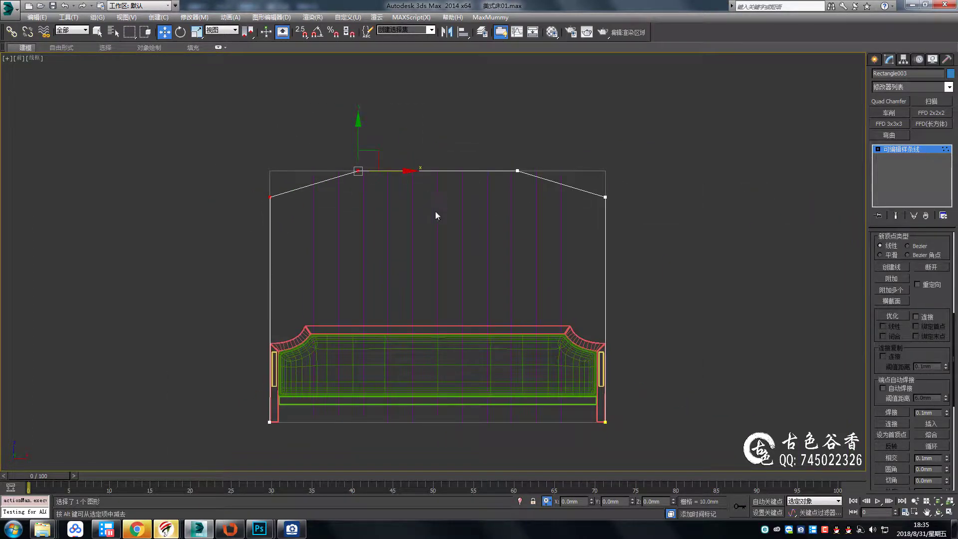
{"action": "key", "text": "alt+r"}
{"action": "left_click", "coordinate": [317, 183]}
{"action": "right_click", "coordinate": [317, 183]}
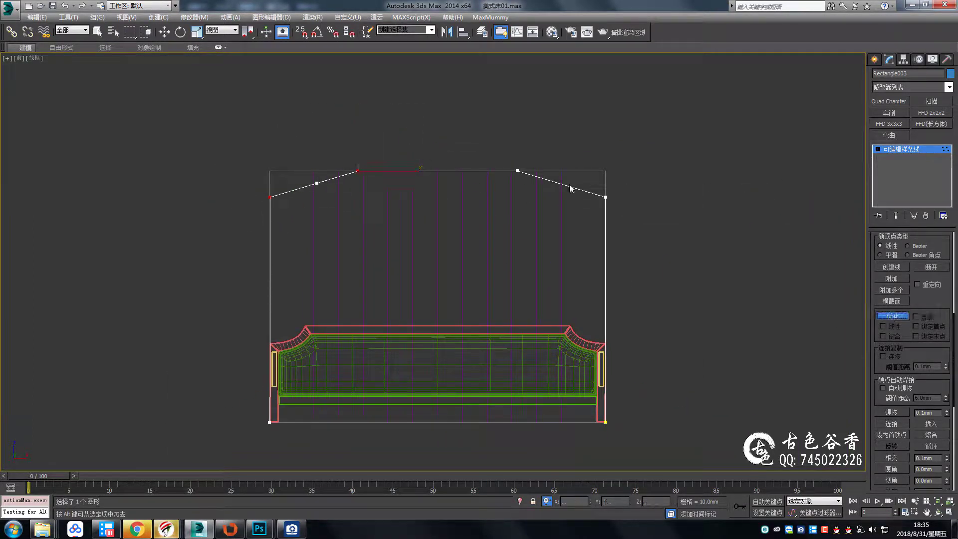
With snapping on, move the new shoulder vertices level with the left and right corners
{"action": "key", "text": "s"}
{"action": "scroll", "coordinate": [374, 165], "scroll_direction": "up", "scroll_amount": 2}
{"action": "left_click_drag", "start_coordinate": [374, 159], "coordinate": [375, 187]}
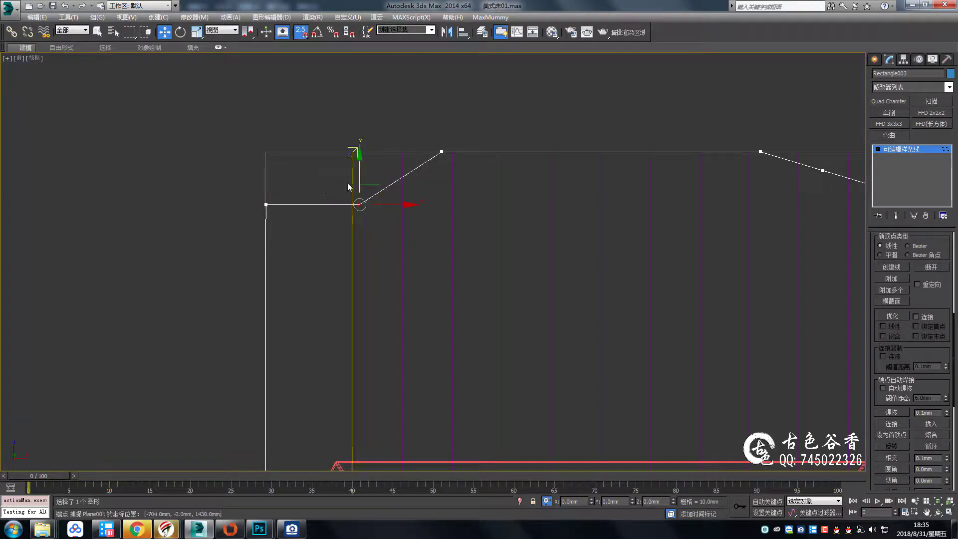
{"action": "left_click_drag", "start_coordinate": [443, 151], "coordinate": [443, 152]}
{"action": "middle_click_drag", "start_coordinate": [822, 152], "coordinate": [608, 122]}
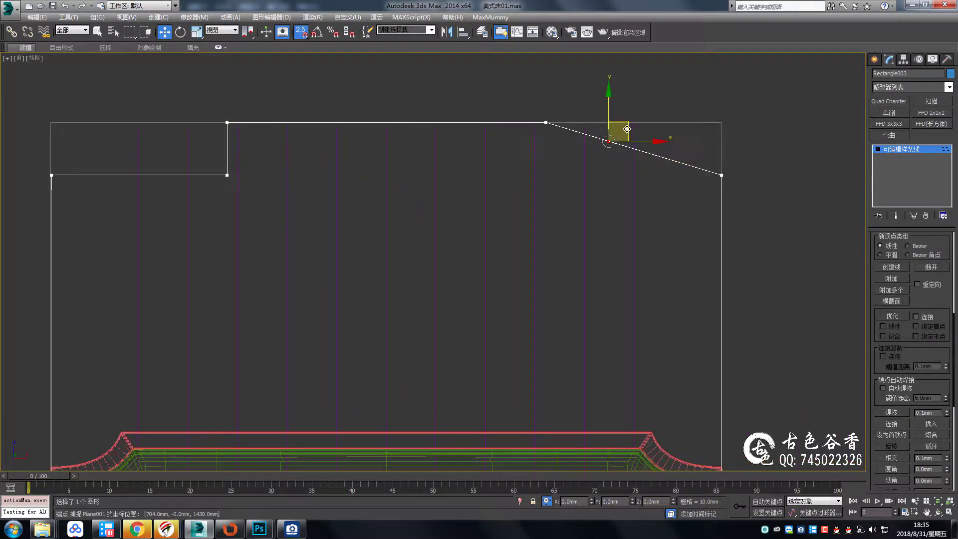
{"action": "left_click_drag", "start_coordinate": [627, 129], "coordinate": [527, 201]}
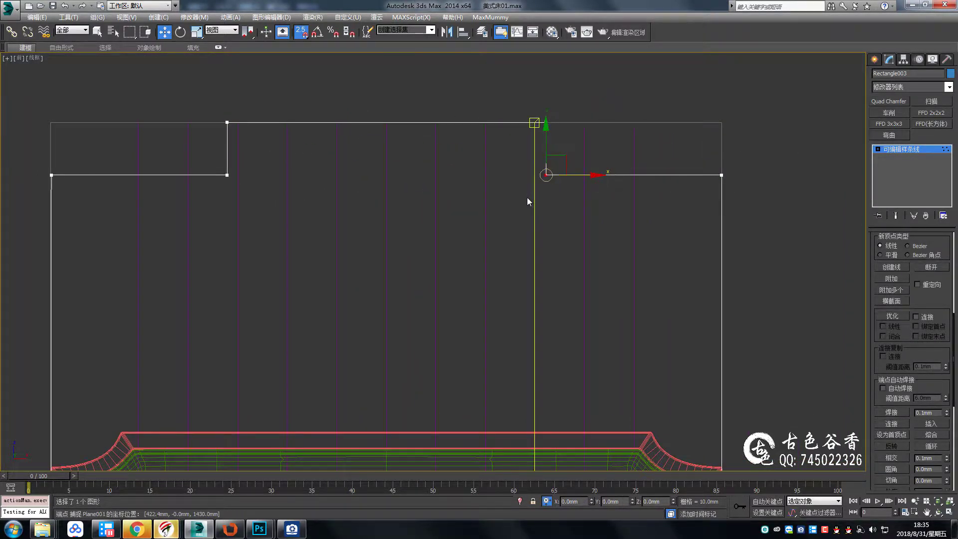
{"action": "key", "text": "q"}
{"action": "middle_click_drag", "start_coordinate": [580, 304], "coordinate": [590, 274]}
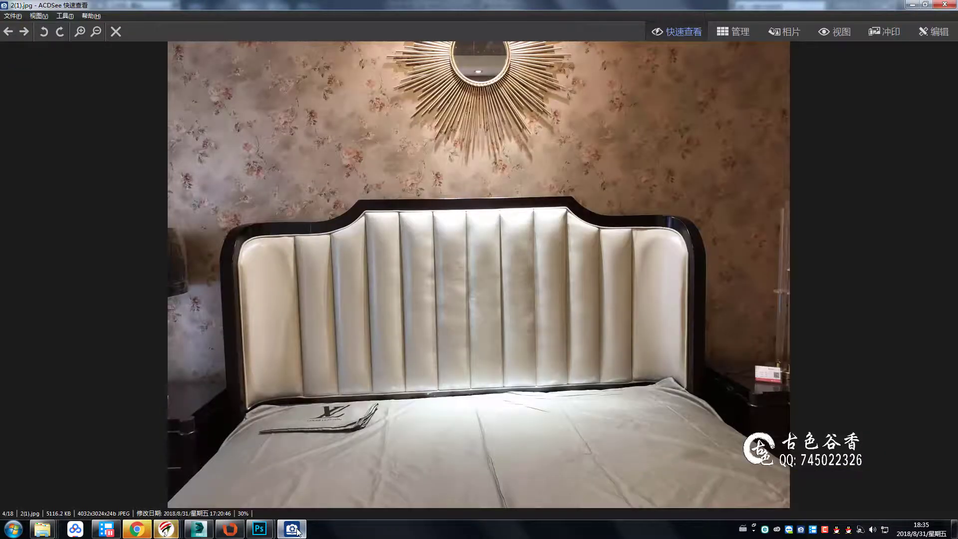
{"action": "scroll", "coordinate": [904, 357], "scroll_direction": "down", "scroll_amount": 3}
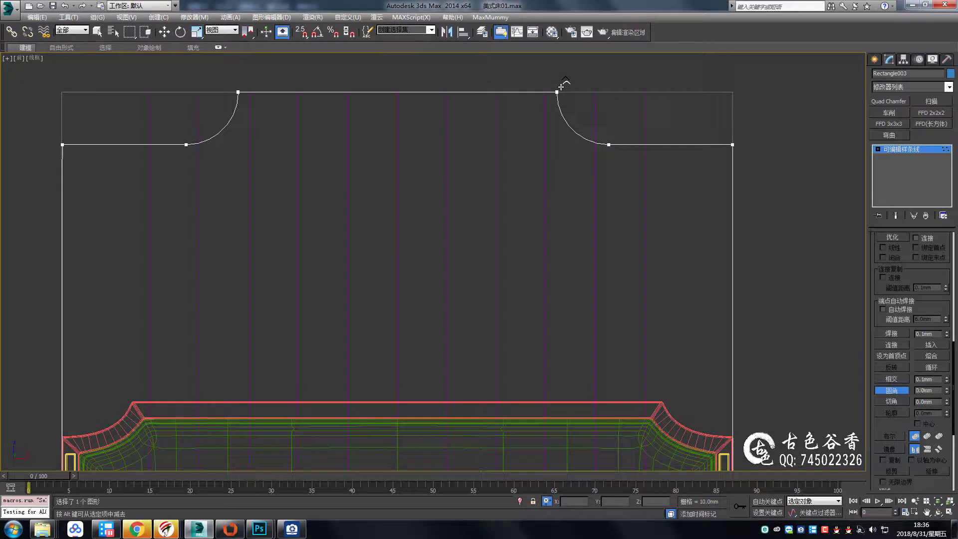
Snap the left arc's end vertex onto the outline's top corner
{"action": "left_click", "coordinate": [609, 145]}
{"action": "scroll", "coordinate": [609, 145], "scroll_direction": "up", "scroll_amount": 2}
{"action": "key", "text": "s"}
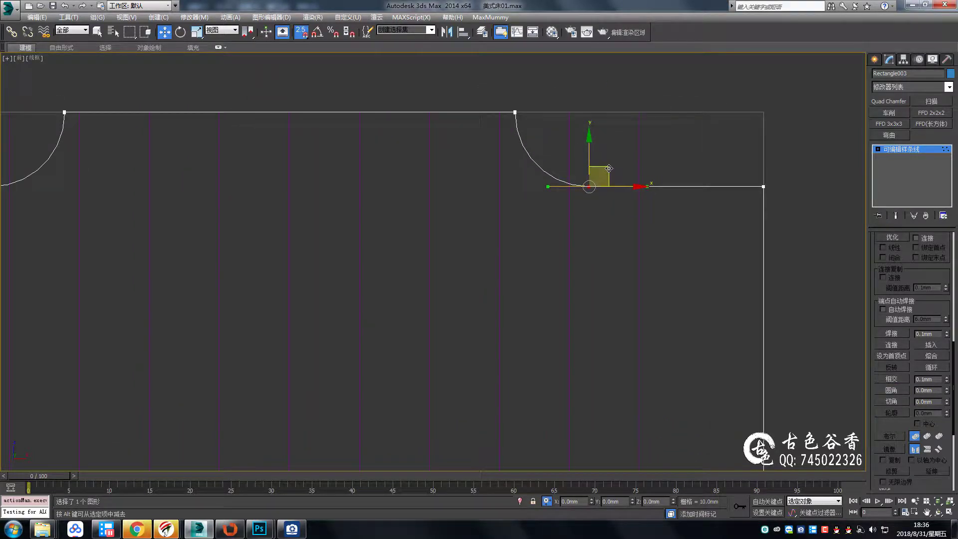
{"action": "middle_click_drag", "start_coordinate": [499, 209], "coordinate": [805, 208]}
{"action": "left_click_drag", "start_coordinate": [248, 150], "coordinate": [301, 208]}
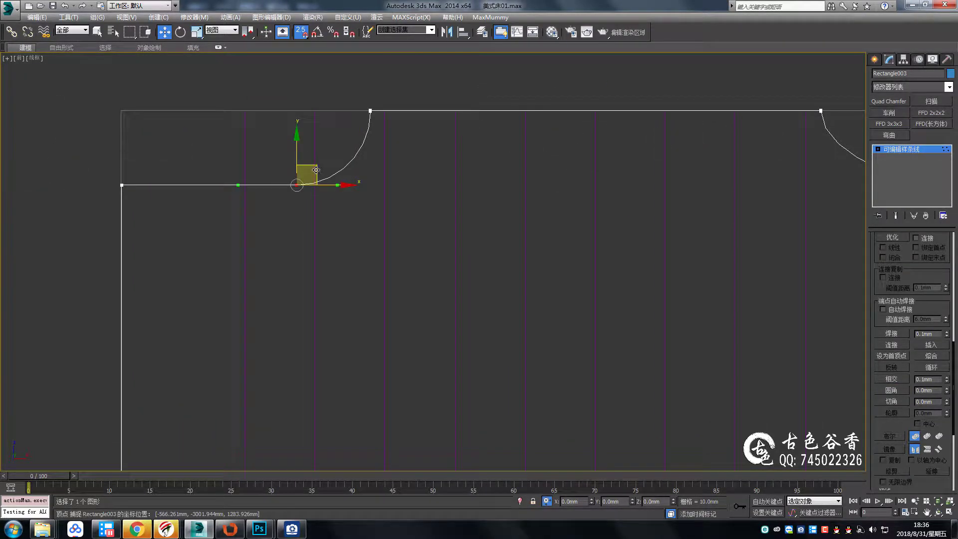
{"action": "left_click_drag", "start_coordinate": [304, 175], "coordinate": [250, 113]}
{"action": "left_click", "coordinate": [292, 530]}
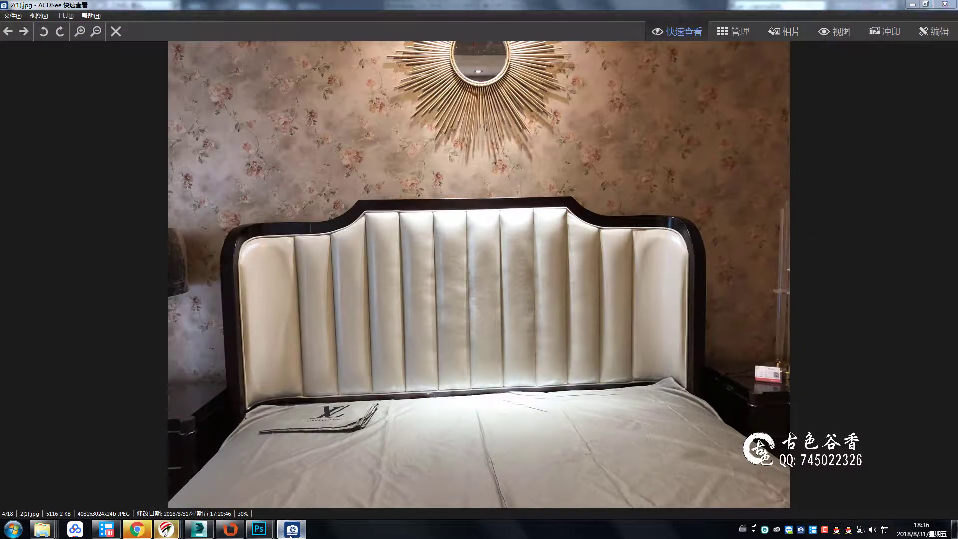
{"action": "left_click", "coordinate": [292, 533]}
{"action": "scroll", "coordinate": [250, 241], "scroll_direction": "down", "scroll_amount": 4}
{"action": "key", "text": "s"}
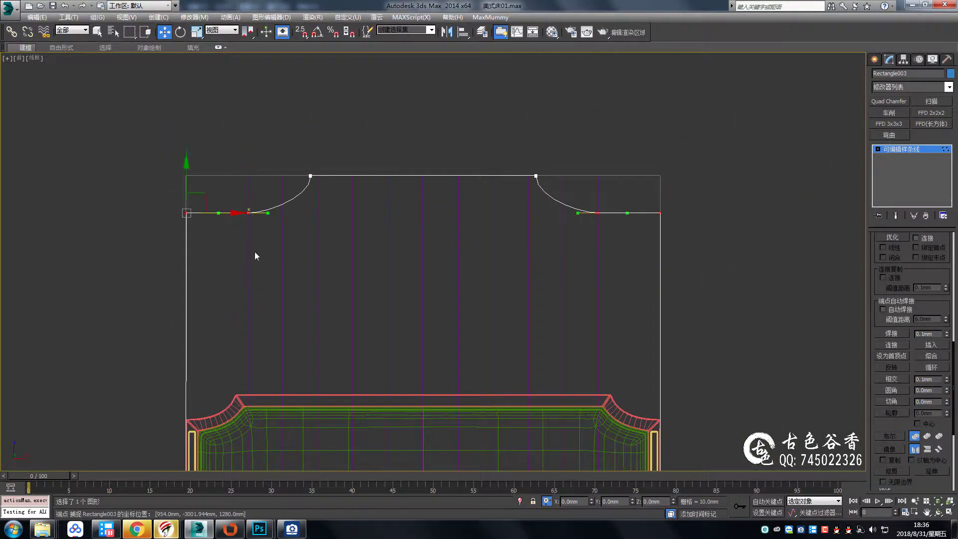
Select the left shoulder curve's top vertex and try welding the top corner vertices
{"action": "left_click", "coordinate": [292, 530]}
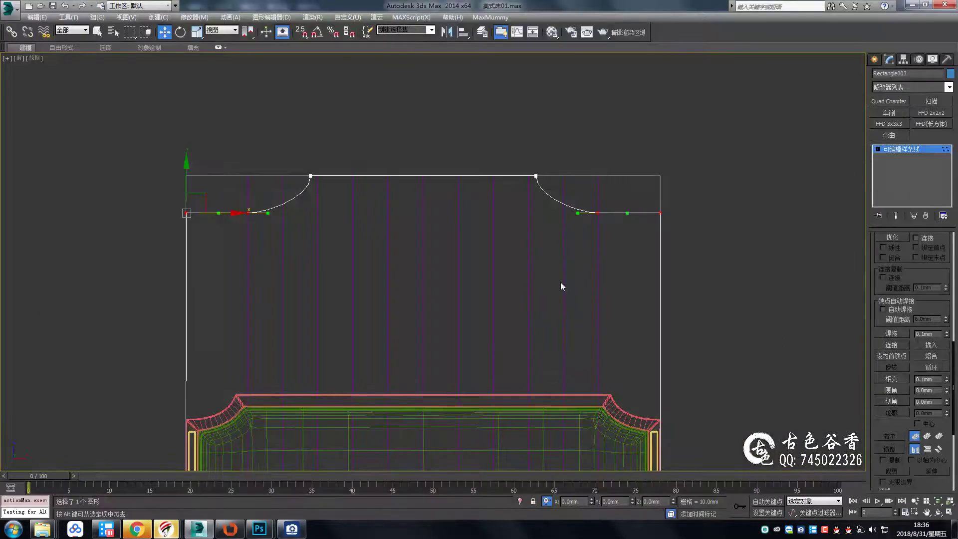
{"action": "scroll", "coordinate": [583, 240], "scroll_direction": "up", "scroll_amount": 4}
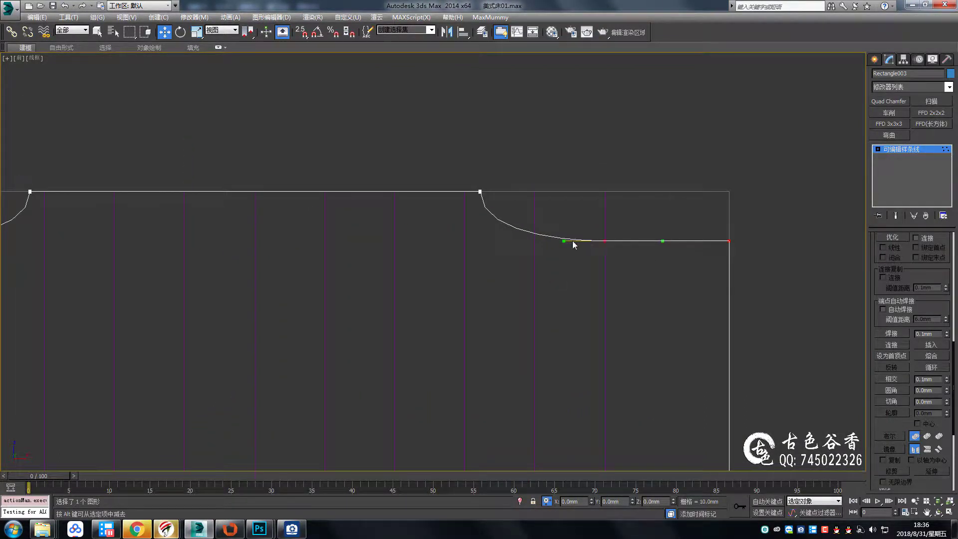
{"action": "right_click", "coordinate": [604, 244]}
{"action": "left_click", "coordinate": [642, 283]}
{"action": "scroll", "coordinate": [658, 244], "scroll_direction": "up", "scroll_amount": 4}
{"action": "left_click", "coordinate": [284, 141]}
{"action": "middle_click_drag", "start_coordinate": [284, 156], "coordinate": [478, 182]}
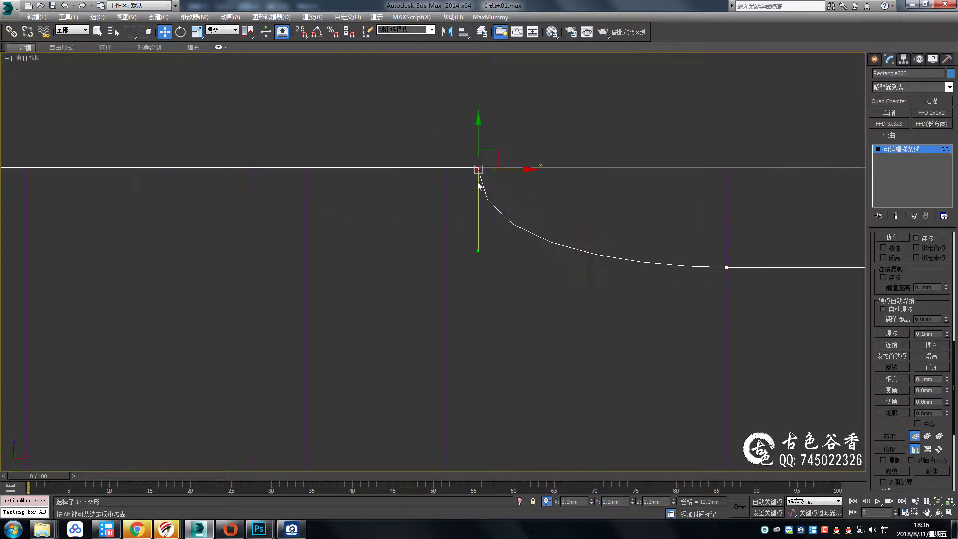
{"action": "scroll", "coordinate": [545, 263], "scroll_direction": "up", "scroll_amount": 8}
{"action": "left_click", "coordinate": [892, 334]}
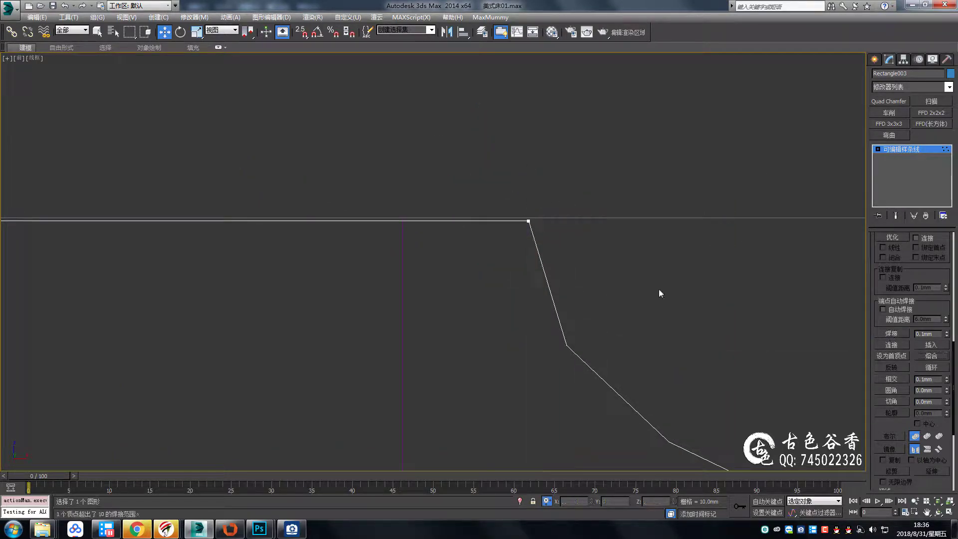
{"action": "scroll", "coordinate": [437, 226], "scroll_direction": "down", "scroll_amount": 6}
Reshape the left shoulder by adjusting its lower vertex and pulling the top tangent to round it
{"action": "left_click_drag", "start_coordinate": [406, 164], "coordinate": [481, 282]}
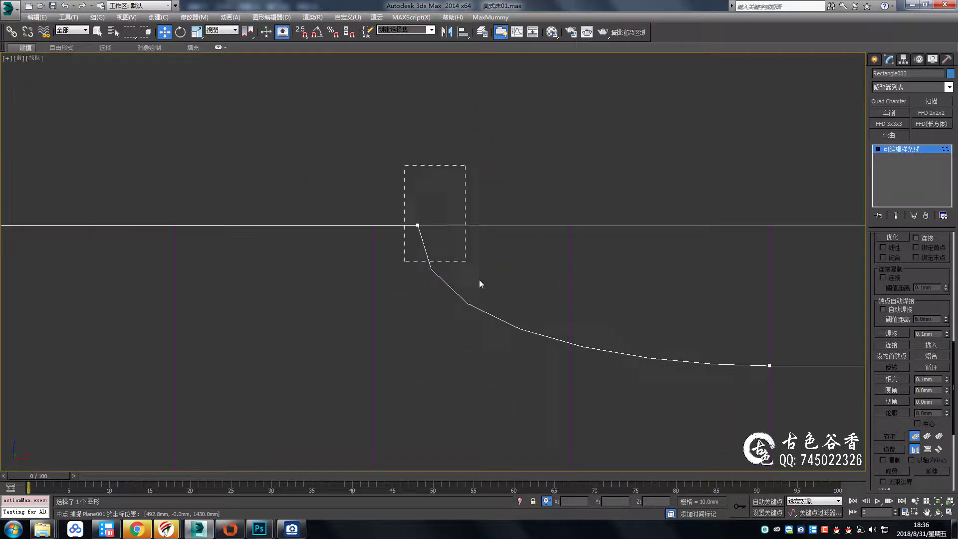
{"action": "scroll", "coordinate": [485, 331], "scroll_direction": "down", "scroll_amount": 4}
{"action": "middle_click_drag", "start_coordinate": [520, 253], "coordinate": [581, 233]}
{"action": "left_click_drag", "start_coordinate": [581, 233], "coordinate": [667, 328]}
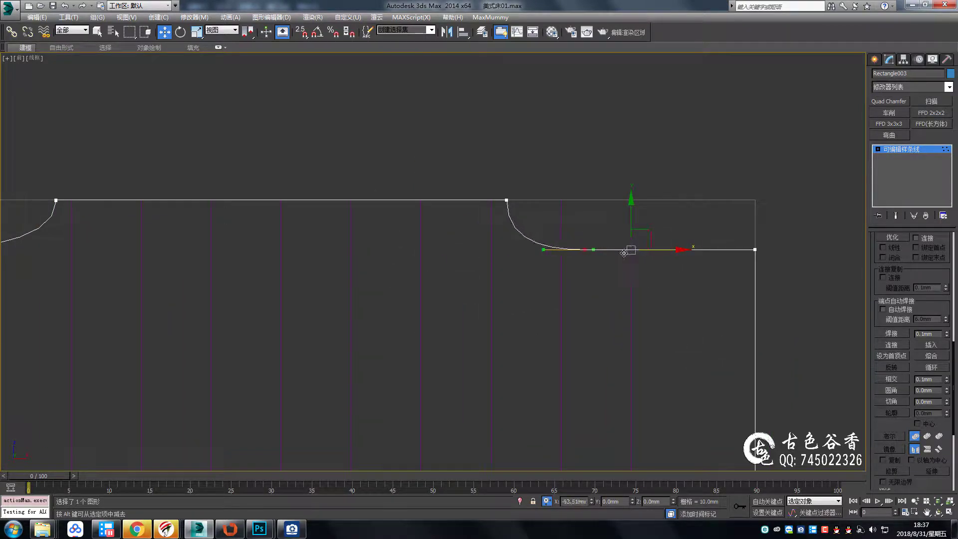
{"action": "scroll", "coordinate": [521, 295], "scroll_direction": "up", "scroll_amount": 2}
{"action": "left_click_drag", "start_coordinate": [479, 295], "coordinate": [493, 274]}
{"action": "left_click", "coordinate": [407, 195]}
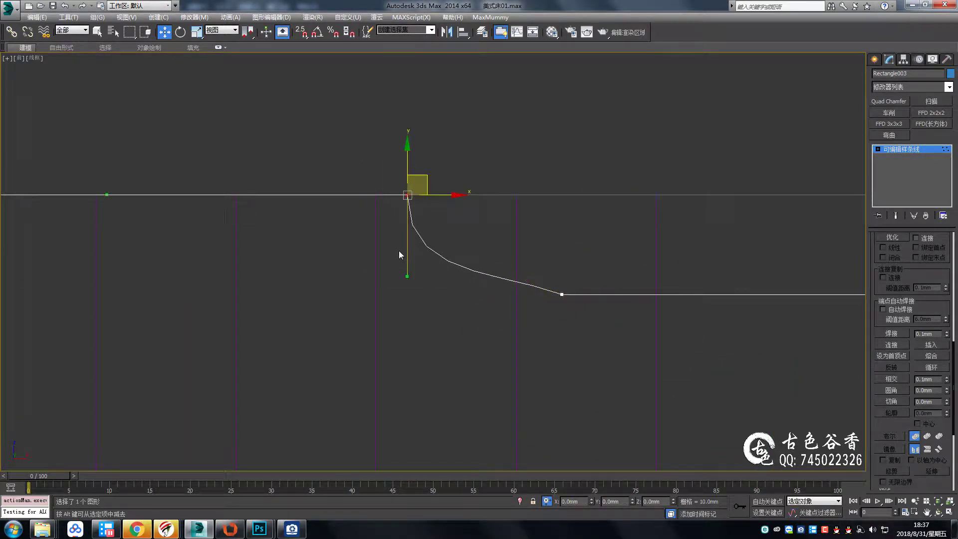
{"action": "mouse_move", "coordinate": [400, 252]}
{"action": "left_mouse_down"}
{"action": "mouse_move", "coordinate": [428, 265]}
{"action": "mouse_move", "coordinate": [460, 264]}
{"action": "mouse_move", "coordinate": [439, 301]}
{"action": "left_mouse_up"}
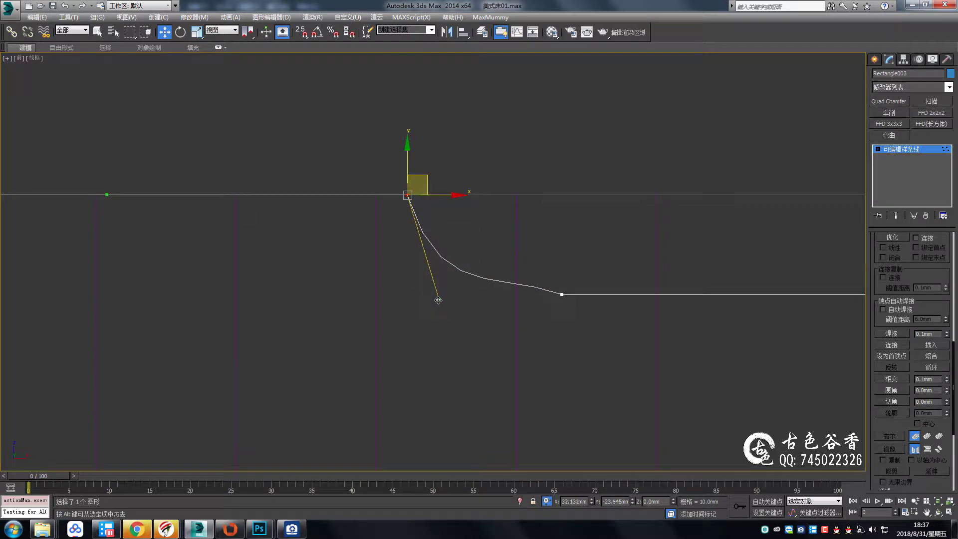
Refine the left curve by flattening its bottom end and readjusting the top tangent
{"action": "left_click", "coordinate": [562, 295]}
{"action": "left_click_drag", "start_coordinate": [499, 272], "coordinate": [506, 295]}
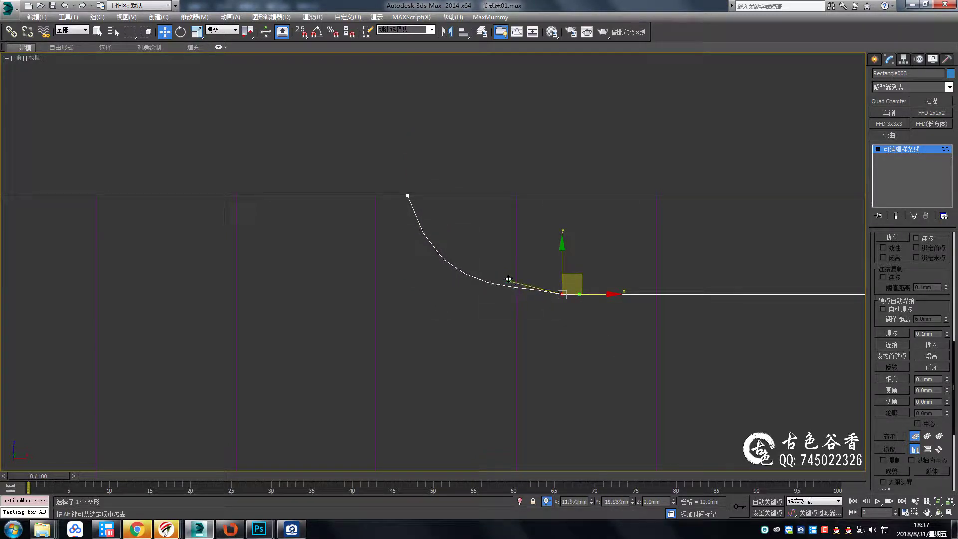
{"action": "left_click", "coordinate": [407, 195]}
{"action": "left_click_drag", "start_coordinate": [438, 299], "coordinate": [432, 276]}
{"action": "scroll", "coordinate": [542, 290], "scroll_direction": "down", "scroll_amount": 2}
{"action": "scroll", "coordinate": [541, 289], "scroll_direction": "down", "scroll_amount": 2}
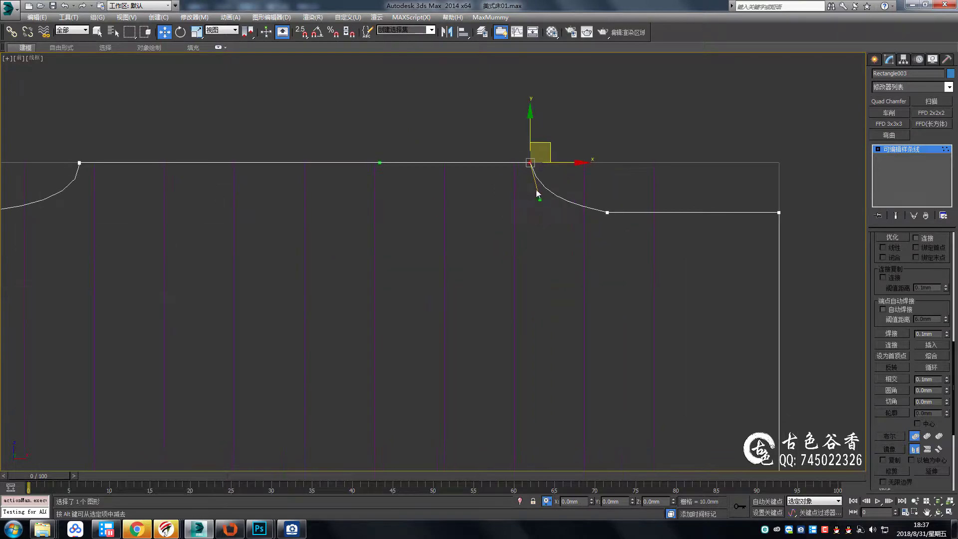
{"action": "left_click", "coordinate": [292, 530]}
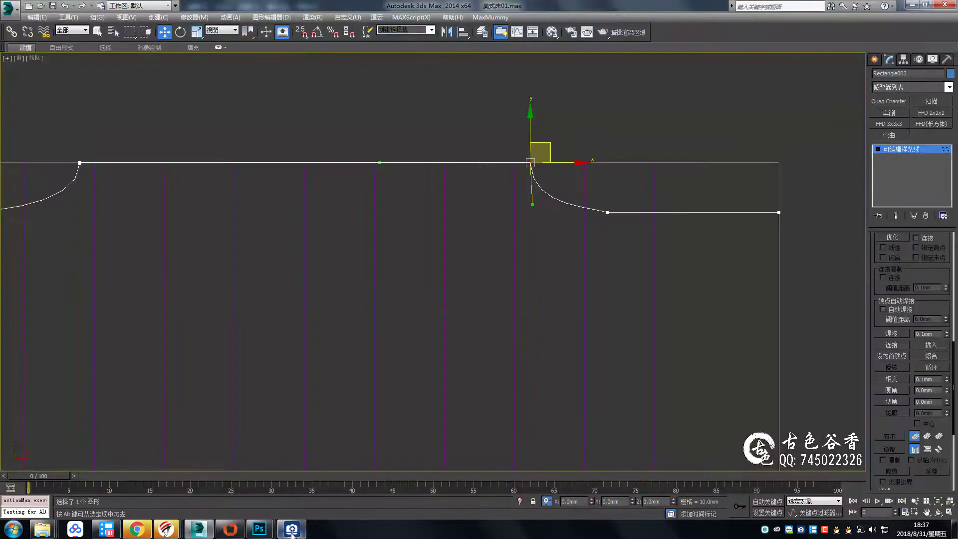
{"action": "left_click", "coordinate": [292, 530]}
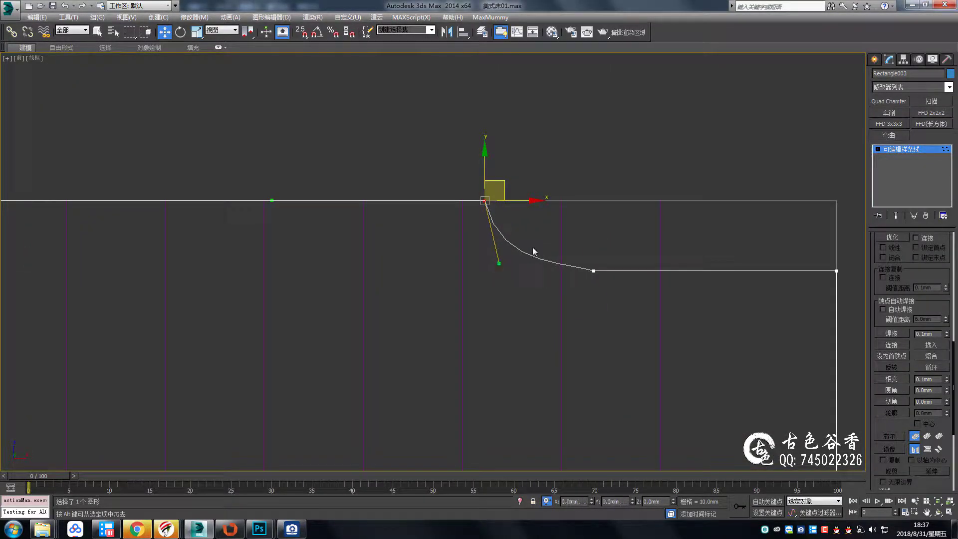
Select the right shoulder curve's lower vertex and frame the right shoulder
{"action": "left_click", "coordinate": [594, 271]}
{"action": "scroll", "coordinate": [590, 280], "scroll_direction": "up", "scroll_amount": 3}
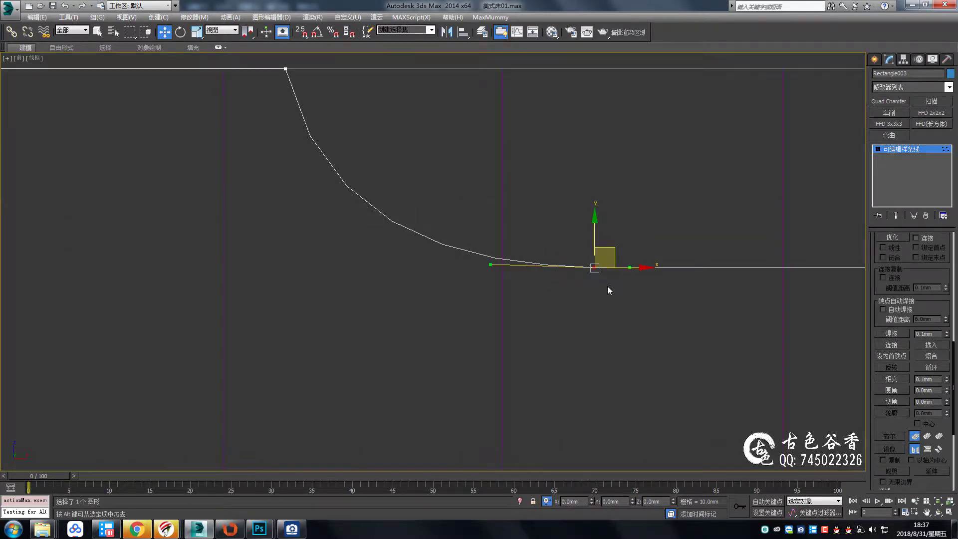
{"action": "scroll", "coordinate": [606, 285], "scroll_direction": "down", "scroll_amount": 3}
{"action": "middle_click_drag", "start_coordinate": [548, 303], "coordinate": [571, 244]}
{"action": "scroll", "coordinate": [897, 267], "scroll_direction": "up", "scroll_amount": 5}
{"action": "scroll", "coordinate": [896, 267], "scroll_direction": "up", "scroll_amount": 5}
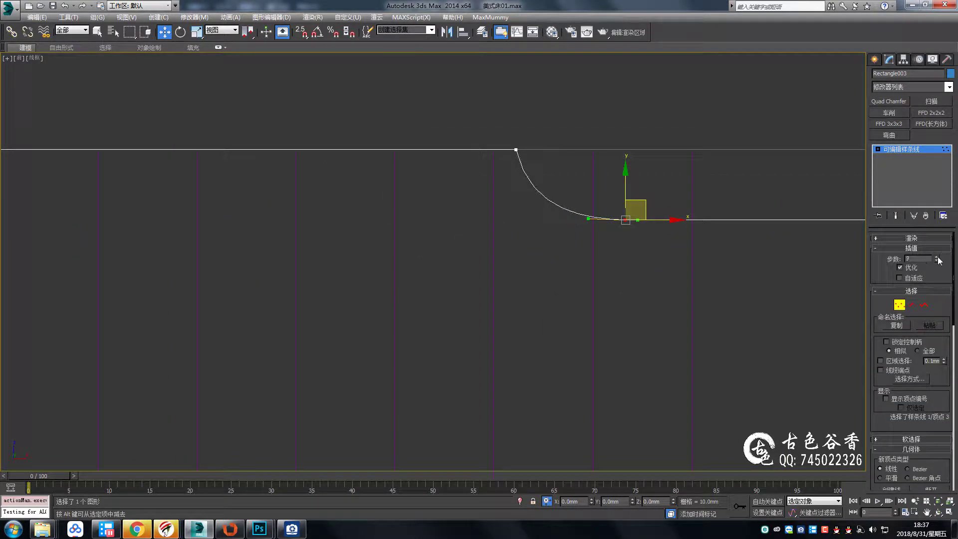
{"action": "scroll", "coordinate": [568, 231], "scroll_direction": "up", "scroll_amount": 3}
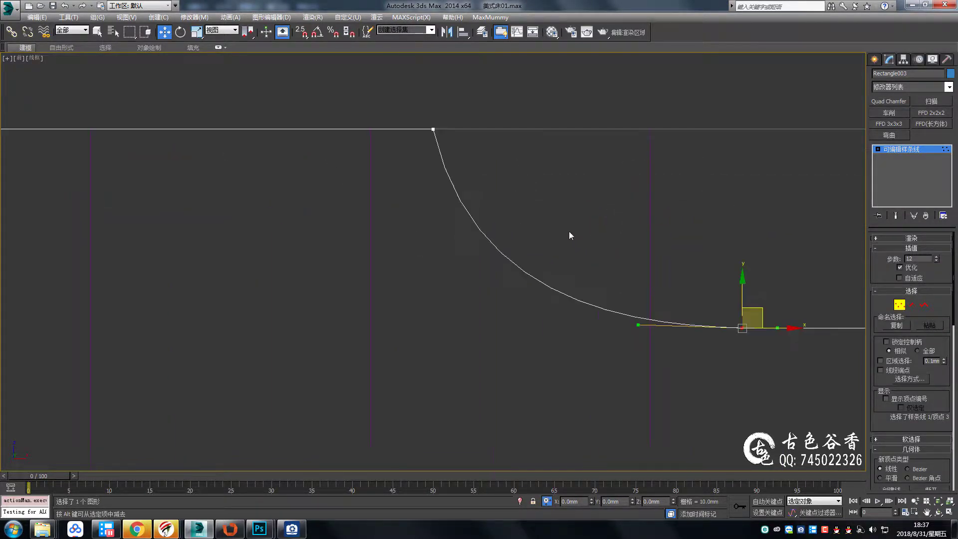
{"action": "scroll", "coordinate": [545, 247], "scroll_direction": "down", "scroll_amount": 4}
{"action": "scroll", "coordinate": [391, 202], "scroll_direction": "down", "scroll_amount": 2}
{"action": "middle_click_drag", "start_coordinate": [326, 168], "coordinate": [411, 218]}
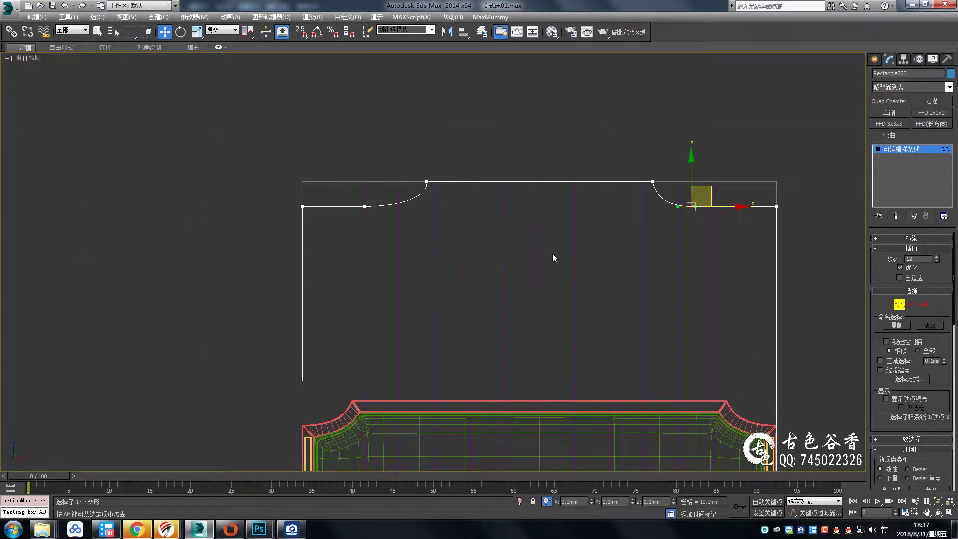
{"action": "middle_click_drag", "start_coordinate": [553, 254], "coordinate": [507, 254]}
Reshape the right shoulder curve by nudging its lower vertex and pulling the top tangent down
{"action": "key", "text": "alt+Tab"}
{"action": "key", "text": "alt+Tab"}
{"action": "middle_click_drag", "start_coordinate": [602, 238], "coordinate": [555, 253]}
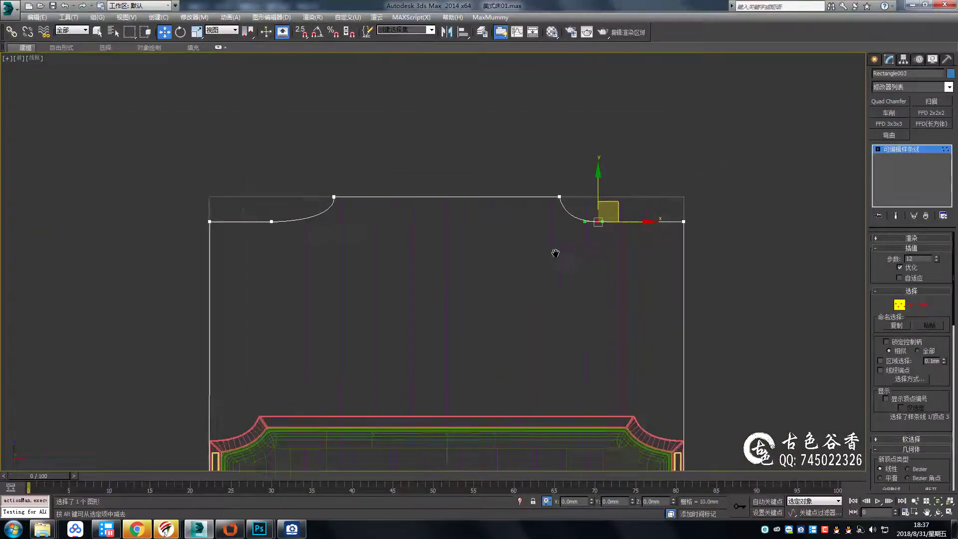
{"action": "scroll", "coordinate": [590, 233], "scroll_direction": "up", "scroll_amount": 5}
{"action": "left_click_drag", "start_coordinate": [580, 237], "coordinate": [563, 237]}
{"action": "scroll", "coordinate": [511, 235], "scroll_direction": "up", "scroll_amount": 3}
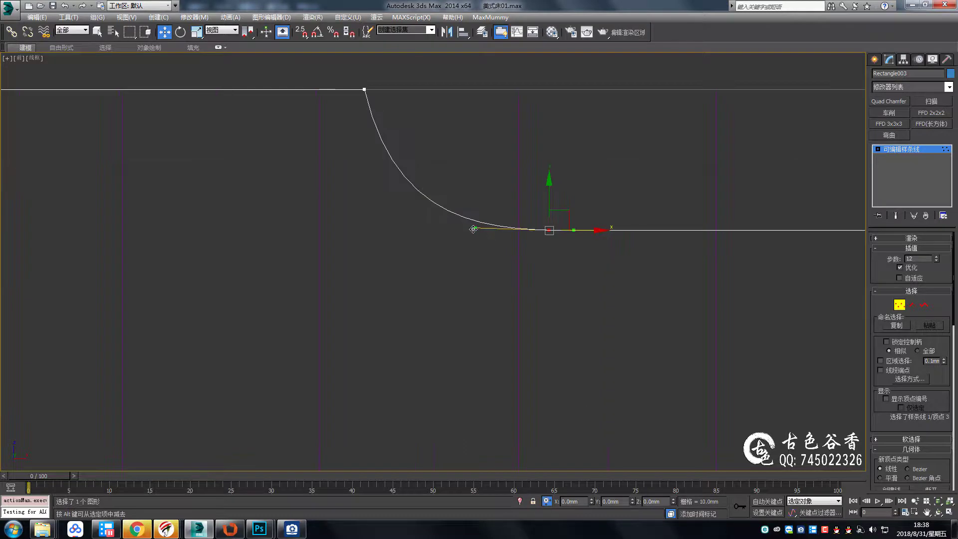
{"action": "left_click_drag", "start_coordinate": [456, 229], "coordinate": [479, 225]}
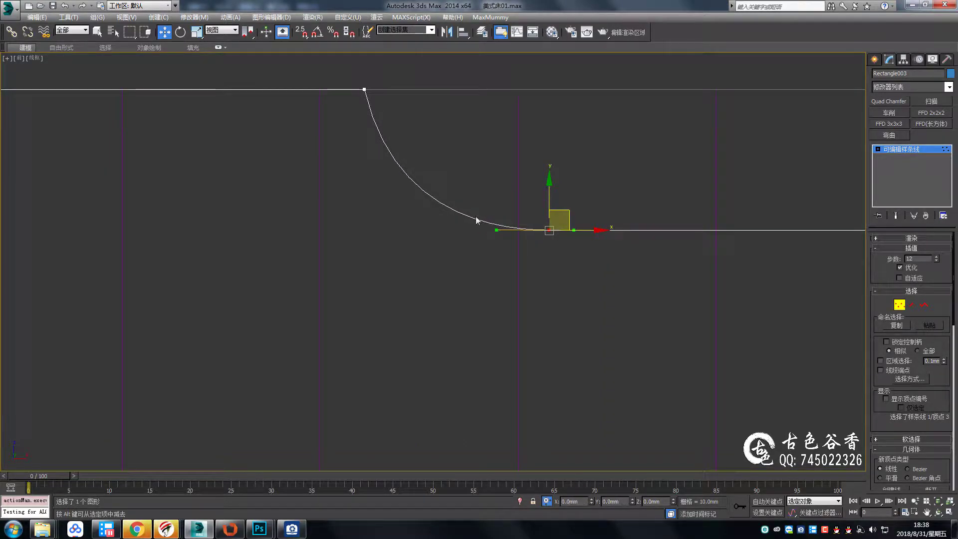
{"action": "left_click", "coordinate": [364, 89]}
{"action": "left_click_drag", "start_coordinate": [384, 203], "coordinate": [374, 179]}
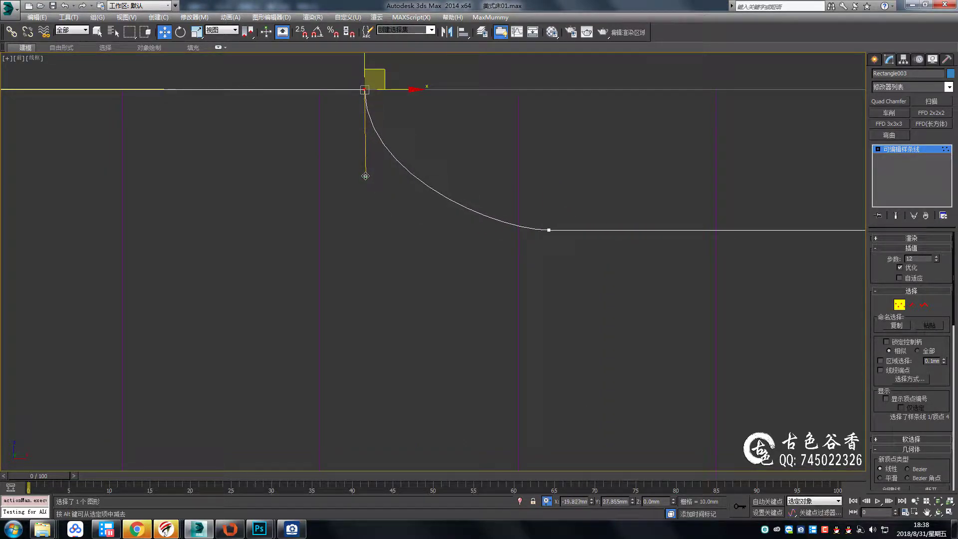
{"action": "left_click", "coordinate": [543, 244]}
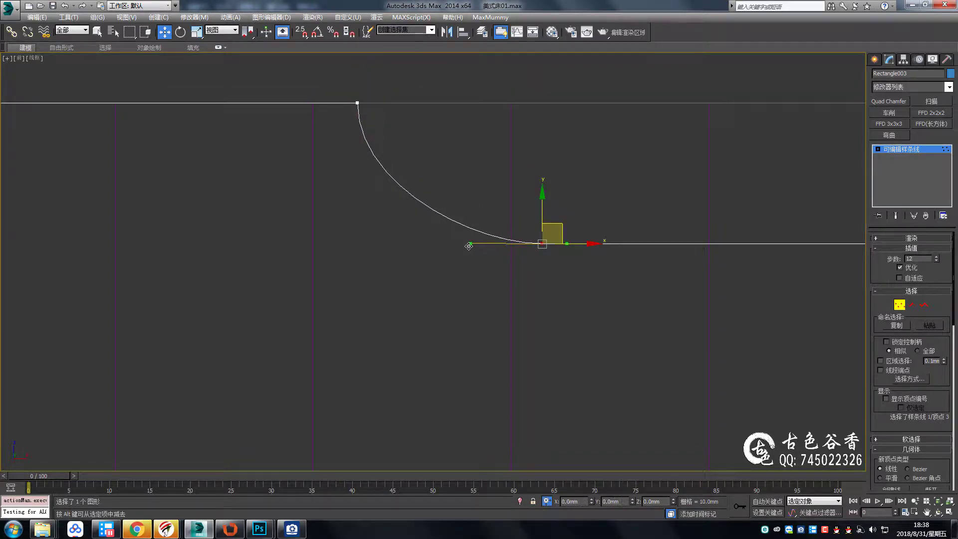
Deselect all vertices and review the whole frame outline against the reference photo
{"action": "key", "text": "1"}
{"action": "scroll", "coordinate": [544, 282], "scroll_direction": "down", "scroll_amount": 8}
{"action": "scroll", "coordinate": [525, 212], "scroll_direction": "up", "scroll_amount": 2}
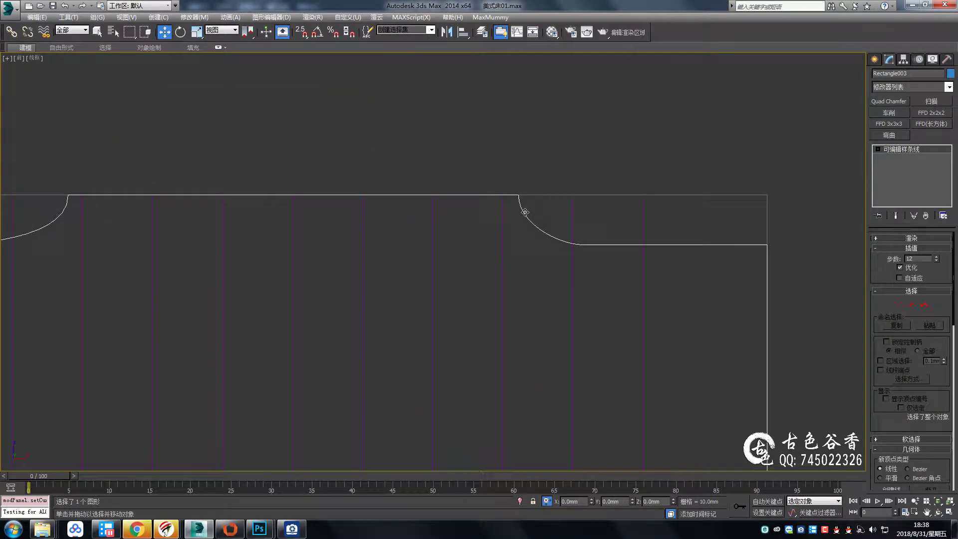
{"action": "key", "text": "1"}
{"action": "scroll", "coordinate": [524, 220], "scroll_direction": "up", "scroll_amount": 3}
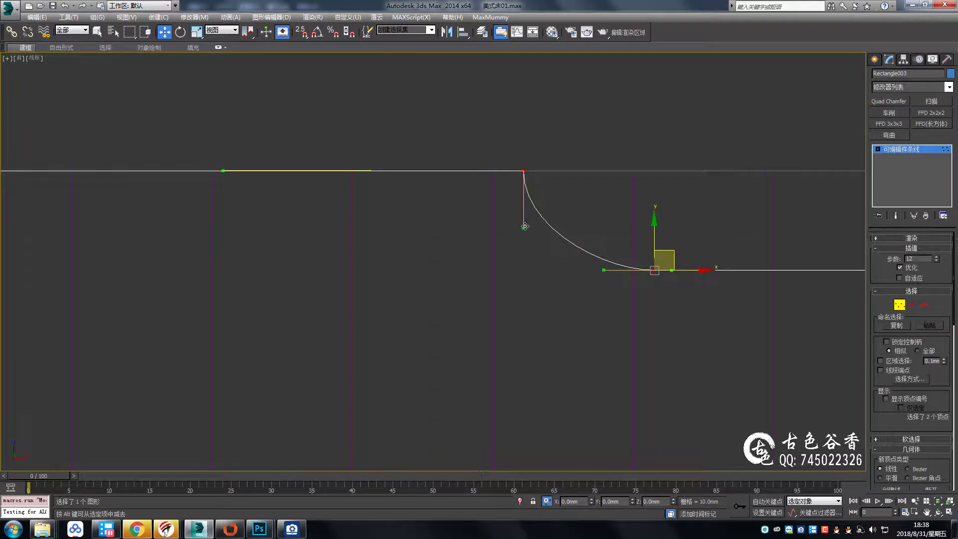
{"action": "left_click", "coordinate": [590, 254]}
{"action": "scroll", "coordinate": [611, 191], "scroll_direction": "down", "scroll_amount": 3}
{"action": "scroll", "coordinate": [626, 184], "scroll_direction": "down", "scroll_amount": 3}
{"action": "middle_click_drag", "start_coordinate": [685, 218], "coordinate": [563, 182]}
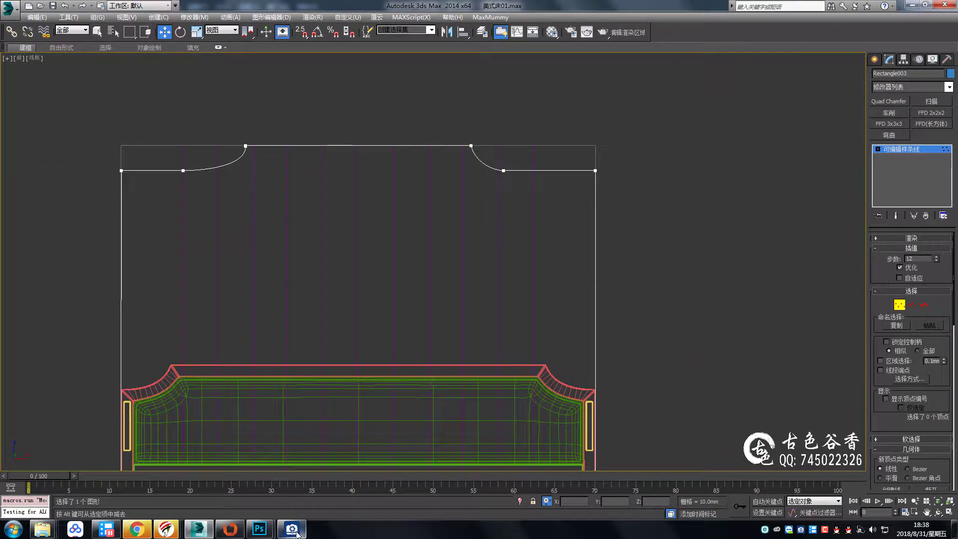
{"action": "left_click", "coordinate": [294, 530]}
{"action": "left_click", "coordinate": [295, 530]}
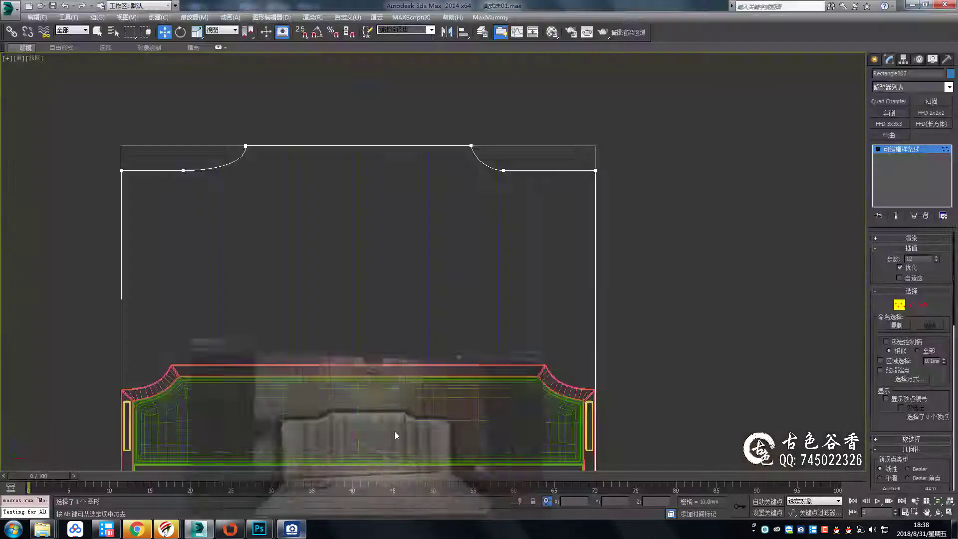
Select a vertex on the right curve and drag to adjust its shape
{"action": "left_click", "coordinate": [504, 170]}
{"action": "scroll", "coordinate": [520, 210], "scroll_direction": "up", "scroll_amount": 2}
{"action": "scroll", "coordinate": [465, 216], "scroll_direction": "down", "scroll_amount": 3}
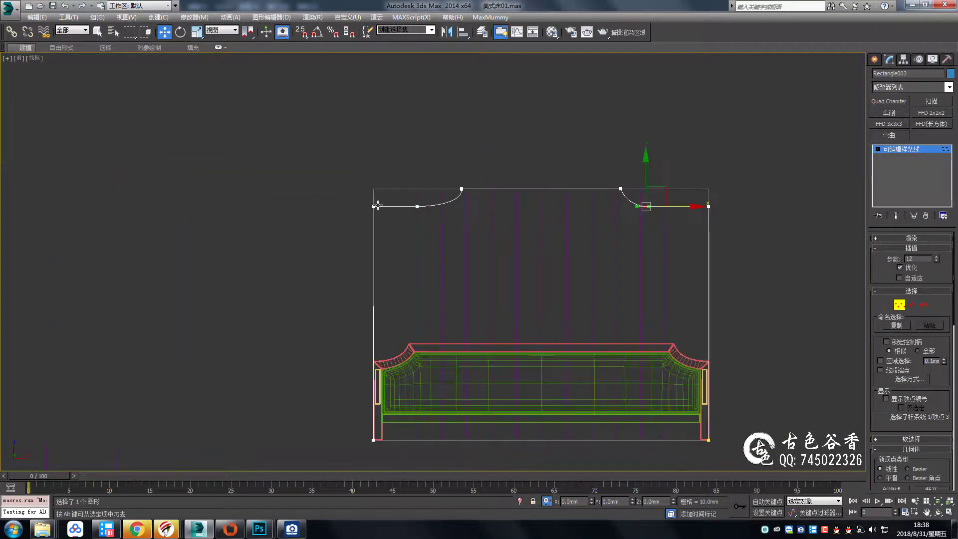
{"action": "scroll", "coordinate": [499, 195], "scroll_direction": "up", "scroll_amount": 3}
{"action": "left_click_drag", "start_coordinate": [497, 162], "coordinate": [511, 200]}
{"action": "scroll", "coordinate": [511, 200], "scroll_direction": "up", "scroll_amount": 1}
{"action": "scroll", "coordinate": [941, 335], "scroll_direction": "down", "scroll_amount": 2}
{"action": "scroll", "coordinate": [941, 336], "scroll_direction": "down", "scroll_amount": 3}
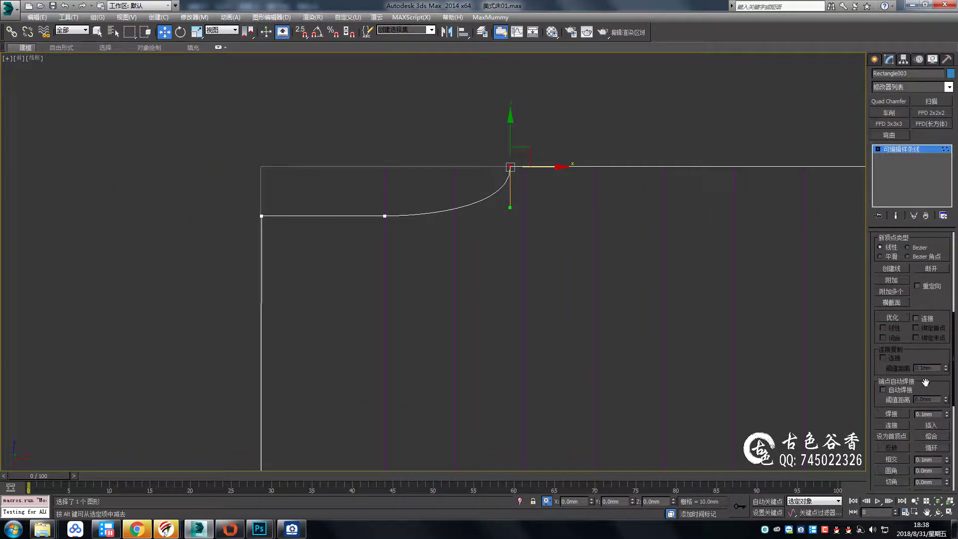
{"action": "scroll", "coordinate": [502, 207], "scroll_direction": "up", "scroll_amount": 1}
{"action": "scroll", "coordinate": [532, 227], "scroll_direction": "up", "scroll_amount": 2}
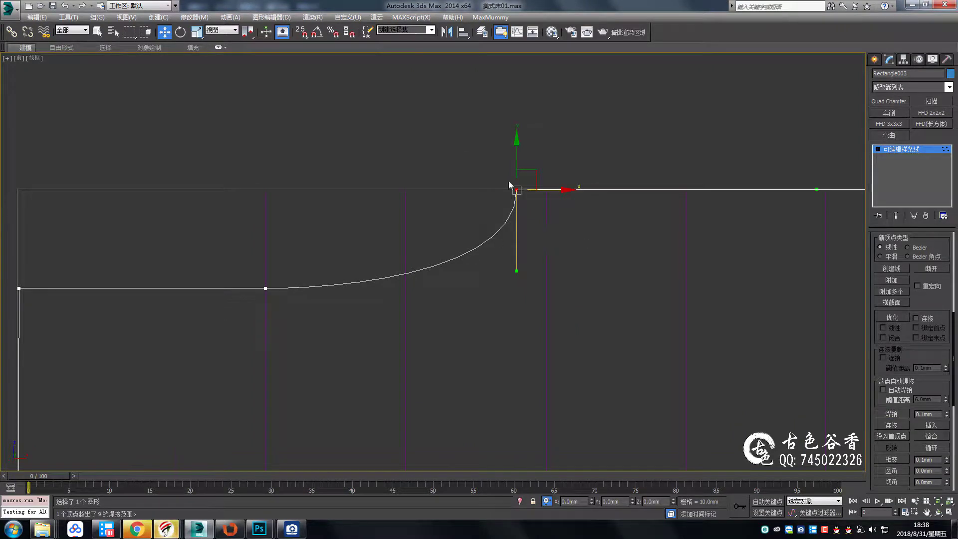
{"action": "scroll", "coordinate": [544, 209], "scroll_direction": "up", "scroll_amount": 1}
With snapping, stretch the shoulder curve's tangent along the top line, then select the top-right corner vertex
{"action": "key", "text": "s"}
{"action": "left_click_drag", "start_coordinate": [573, 226], "coordinate": [823, 171]}
{"action": "scroll", "coordinate": [548, 199], "scroll_direction": "down", "scroll_amount": 2}
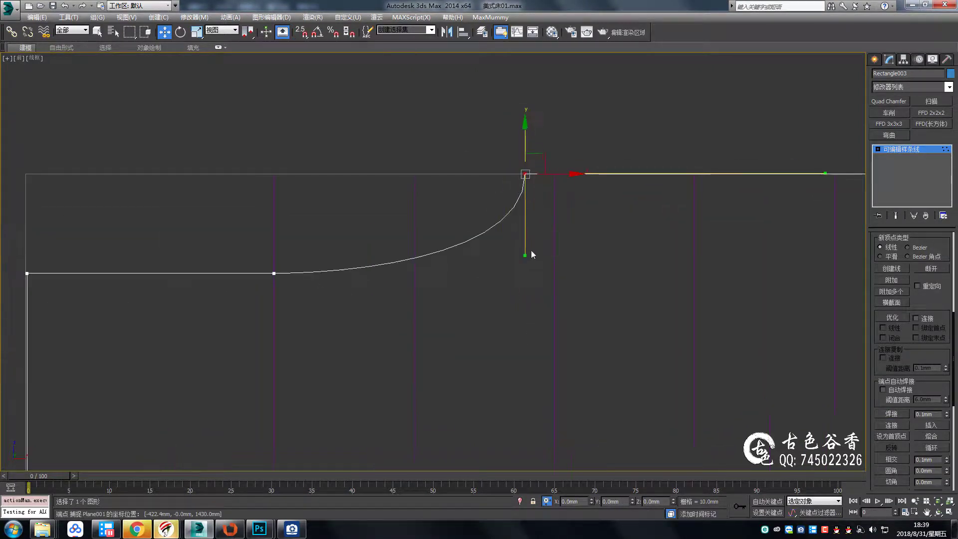
{"action": "scroll", "coordinate": [438, 175], "scroll_direction": "down", "scroll_amount": 3}
{"action": "key", "text": "s"}
{"action": "middle_click_drag", "start_coordinate": [668, 174], "coordinate": [596, 175]}
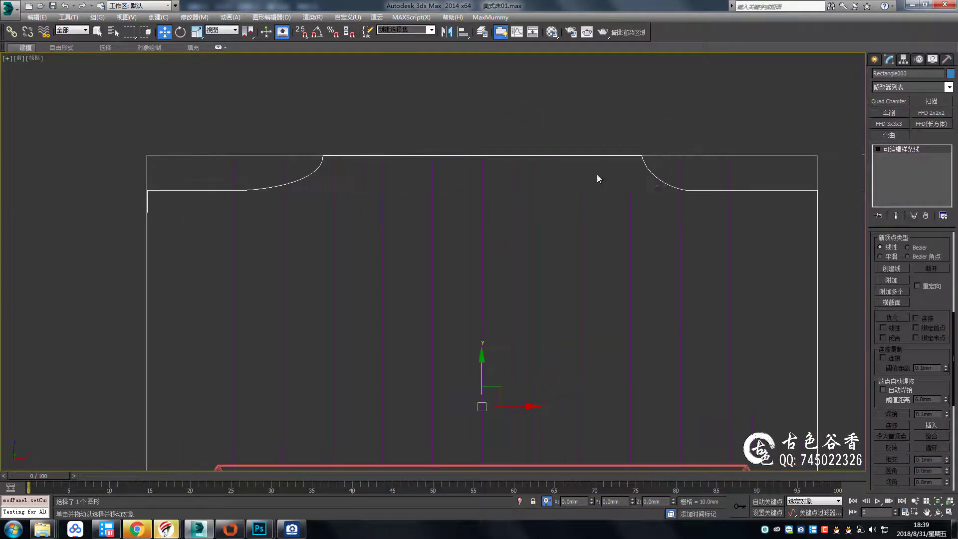
{"action": "left_click_drag", "start_coordinate": [590, 118], "coordinate": [670, 184]}
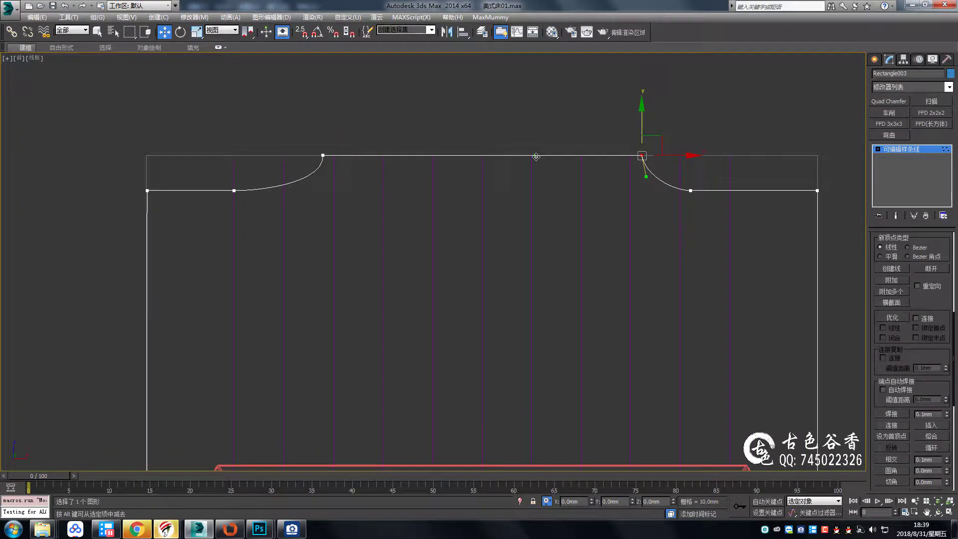
Try and remove a Symmetry modifier, then change the shoulder vertex type and soften the lower tangent
{"action": "key", "text": "alt+s"}
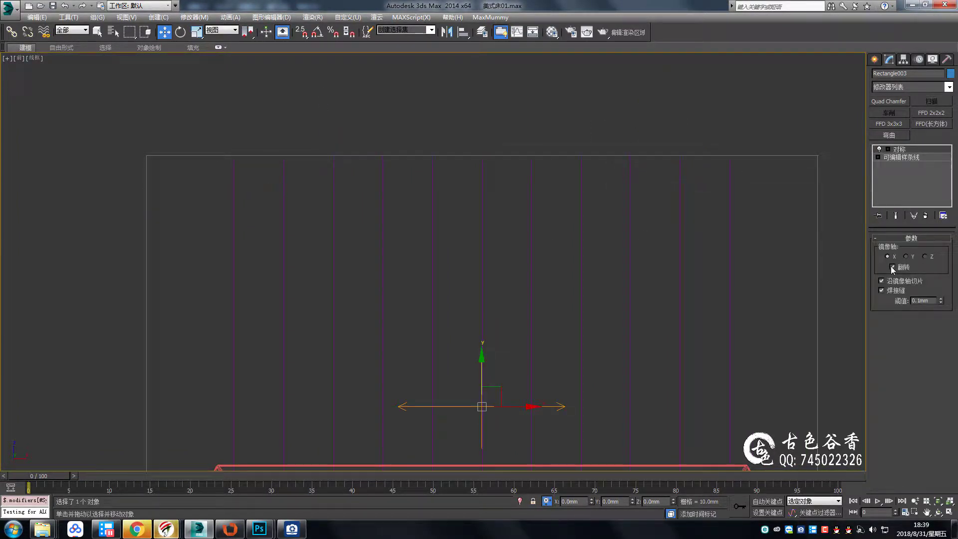
{"action": "left_click", "coordinate": [925, 216]}
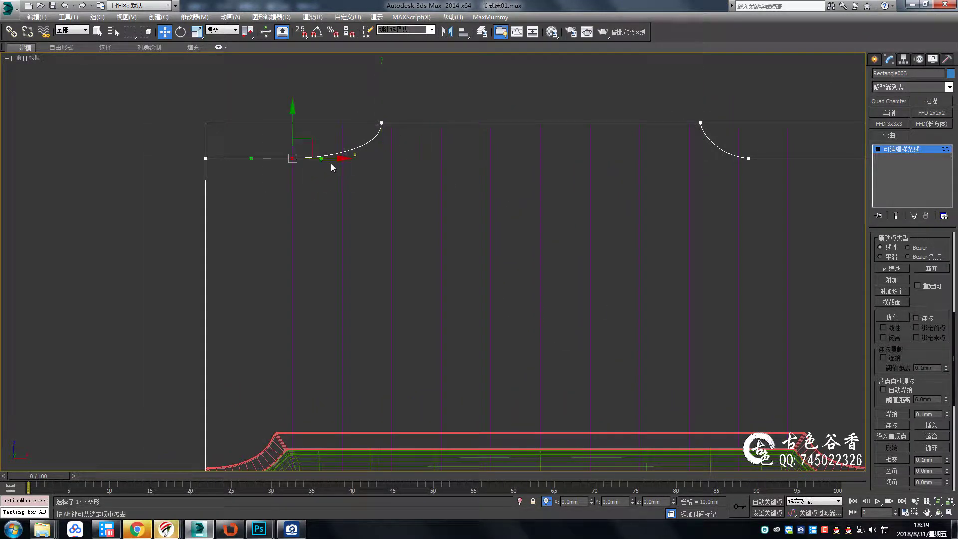
{"action": "scroll", "coordinate": [282, 102], "scroll_direction": "up", "scroll_amount": 2}
{"action": "right_click", "coordinate": [314, 187]}
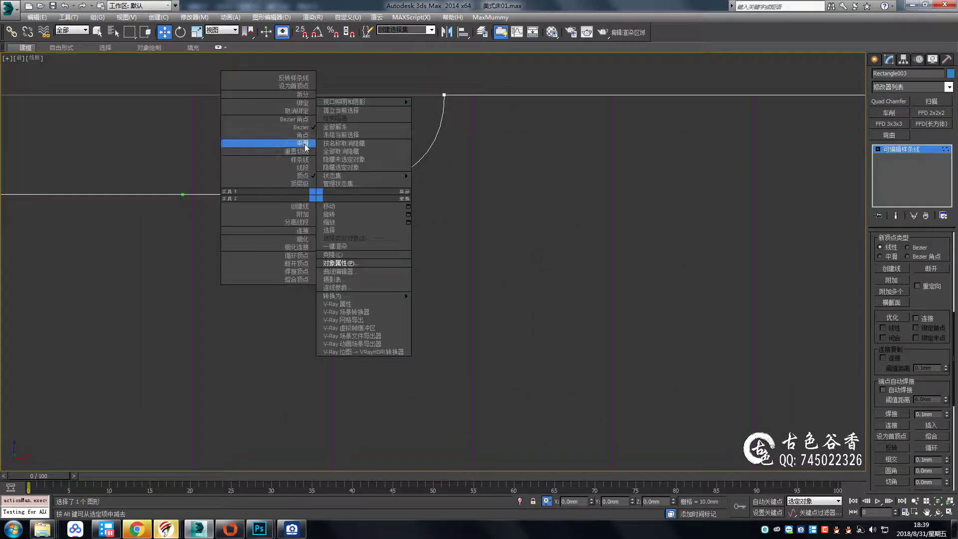
{"action": "left_click", "coordinate": [333, 119]}
{"action": "right_click", "coordinate": [443, 122]}
{"action": "left_click_drag", "start_coordinate": [261, 155], "coordinate": [307, 199]}
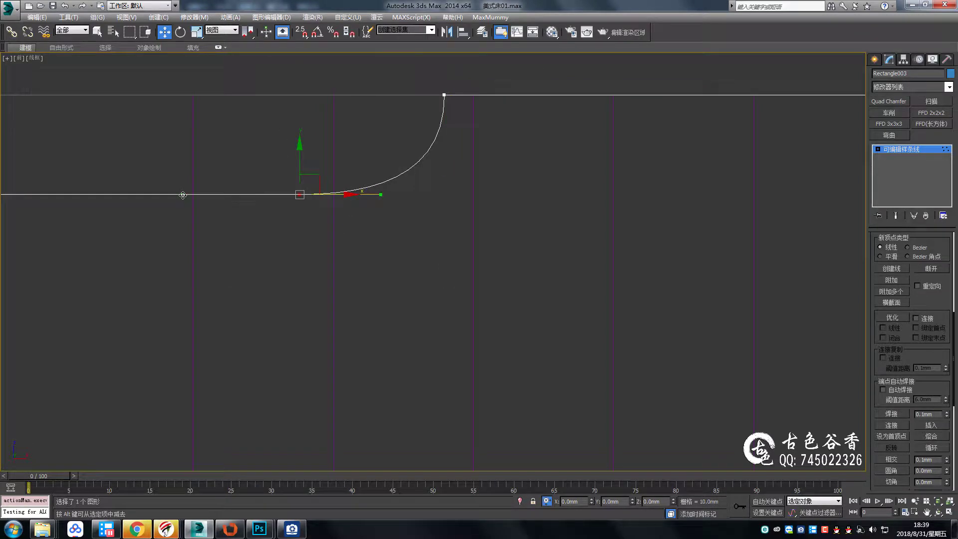
{"action": "left_click_drag", "start_coordinate": [381, 196], "coordinate": [350, 185]}
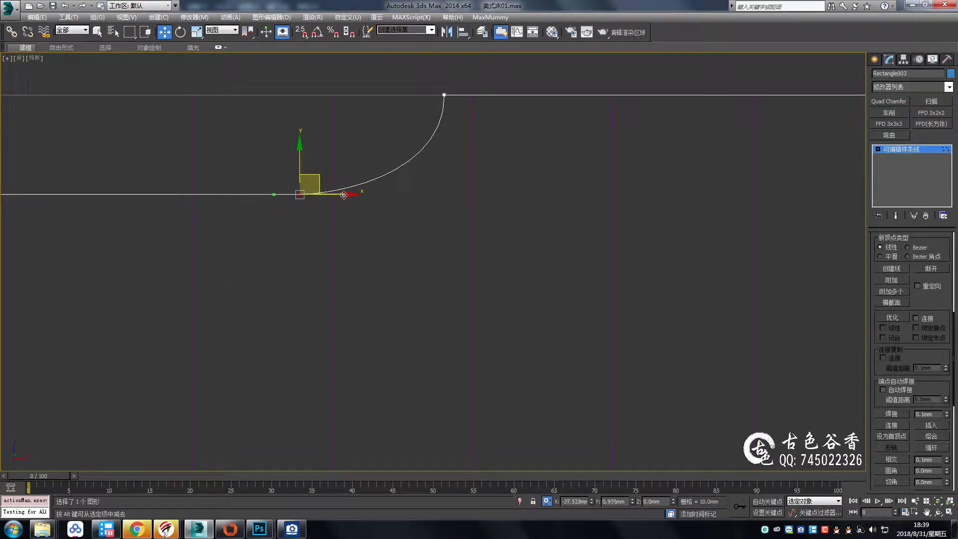
Angle the upper shoulder vertex's tangent toward the lower left to smooth the curve
{"action": "left_click", "coordinate": [444, 94]}
{"action": "mouse_move", "coordinate": [445, 176]}
{"action": "left_mouse_down"}
{"action": "mouse_move", "coordinate": [419, 150]}
{"action": "mouse_move", "coordinate": [435, 146]}
{"action": "left_mouse_up"}
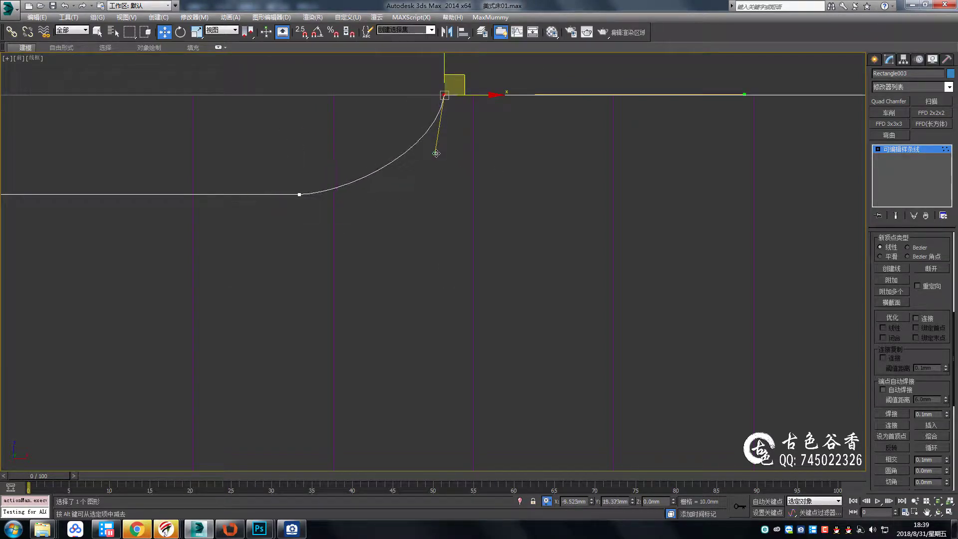
{"action": "left_click", "coordinate": [300, 195]}
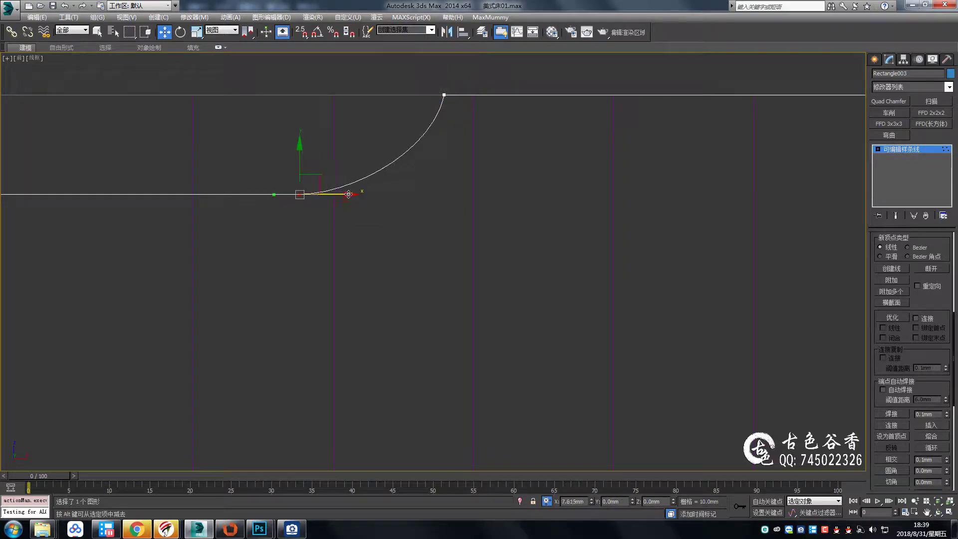
{"action": "scroll", "coordinate": [541, 219], "scroll_direction": "down", "scroll_amount": 5}
{"action": "scroll", "coordinate": [541, 219], "scroll_direction": "down", "scroll_amount": 2}
Use Refine to add two vertices along the outline's top edge
{"action": "left_click", "coordinate": [873, 149]}
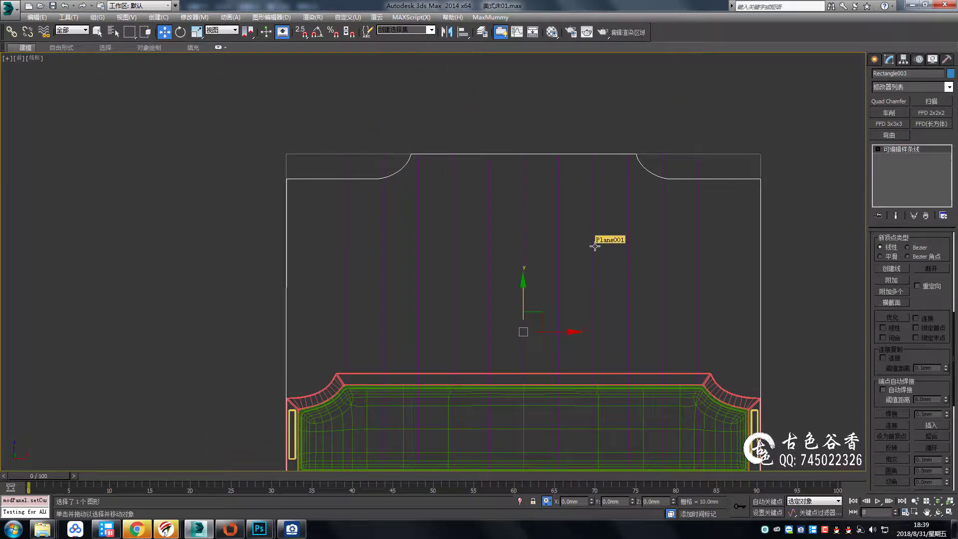
{"action": "scroll", "coordinate": [648, 202], "scroll_direction": "down", "scroll_amount": 3}
{"action": "key", "text": "q"}
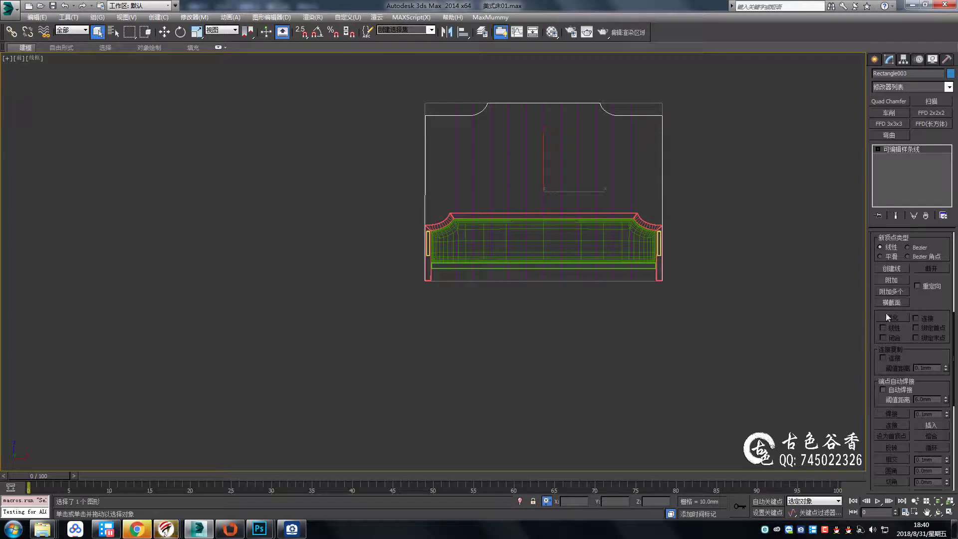
{"action": "key", "text": "1"}
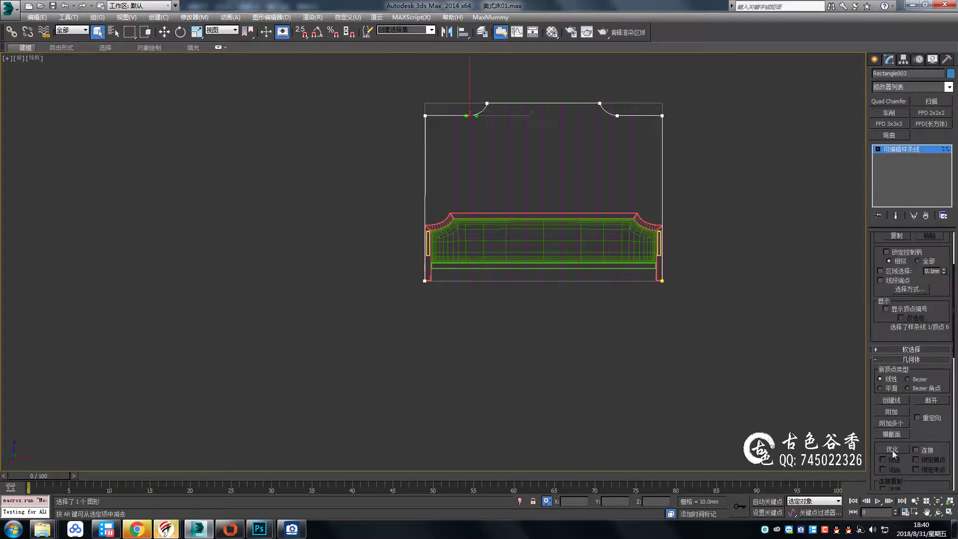
{"action": "left_click", "coordinate": [893, 449]}
{"action": "scroll", "coordinate": [652, 156], "scroll_direction": "up", "scroll_amount": 5}
{"action": "left_click", "coordinate": [652, 158]}
{"action": "left_click", "coordinate": [391, 156]}
Select the corner vertices for moving and bring up the reference bed photo
{"action": "key", "text": "w"}
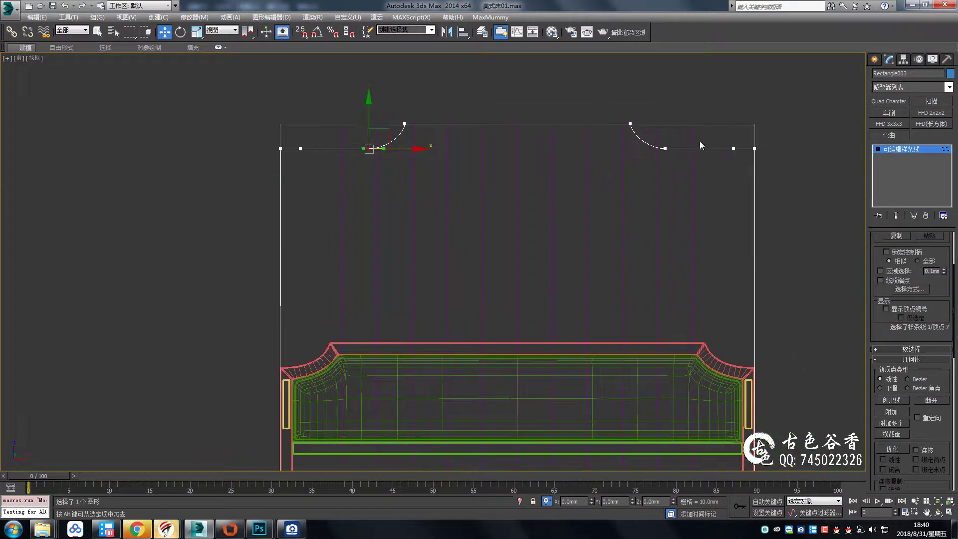
{"action": "scroll", "coordinate": [700, 145], "scroll_direction": "down", "scroll_amount": 4}
{"action": "left_click_drag", "start_coordinate": [736, 329], "coordinate": [706, 302]}
{"action": "left_click", "coordinate": [293, 529]}
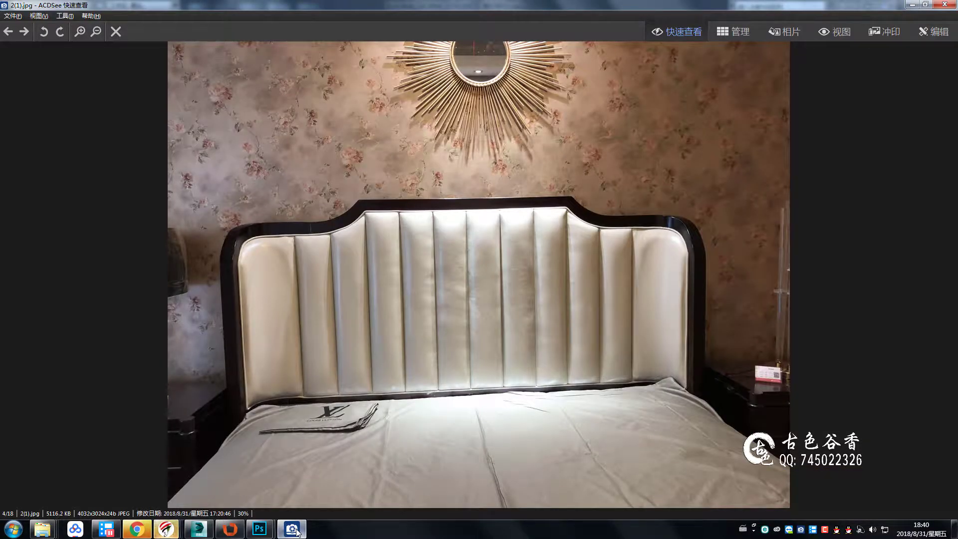
Offset the outline's end vertices by -50 in Y and compare with the bed photo
{"action": "left_click", "coordinate": [296, 530]}
{"action": "middle_click_drag", "start_coordinate": [535, 344], "coordinate": [520, 193]}
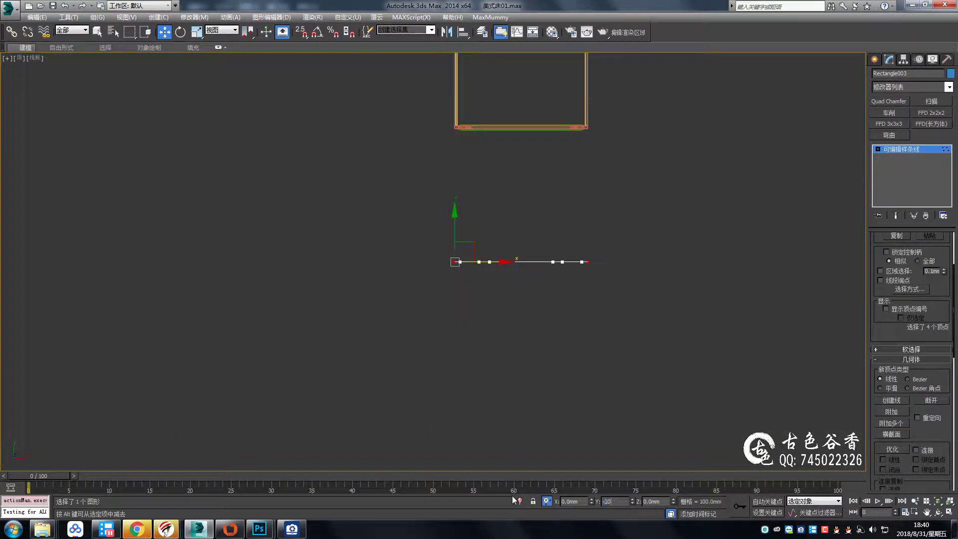
{"action": "type", "text": "-50"}
{"action": "key", "text": "Return"}
{"action": "scroll", "coordinate": [609, 304], "scroll_direction": "up", "scroll_amount": 3}
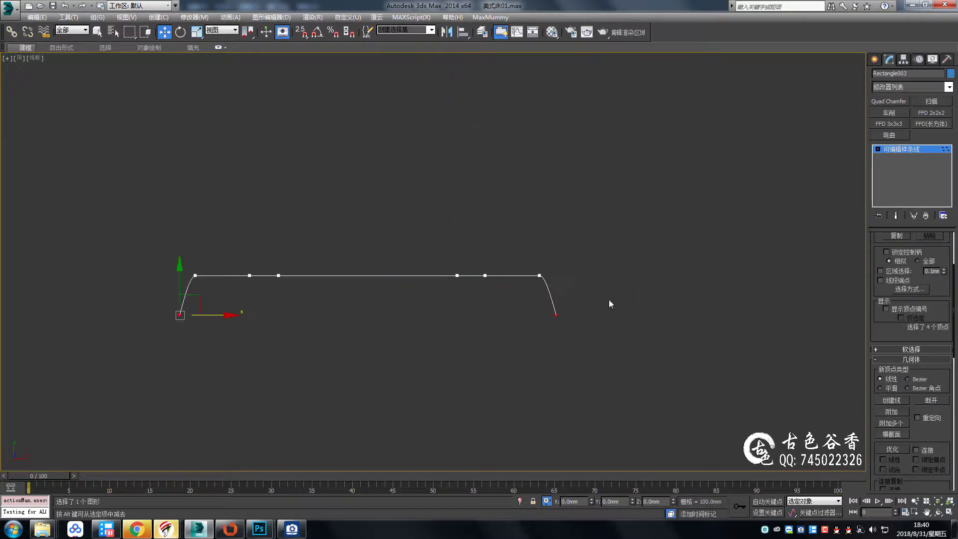
{"action": "left_click", "coordinate": [292, 529]}
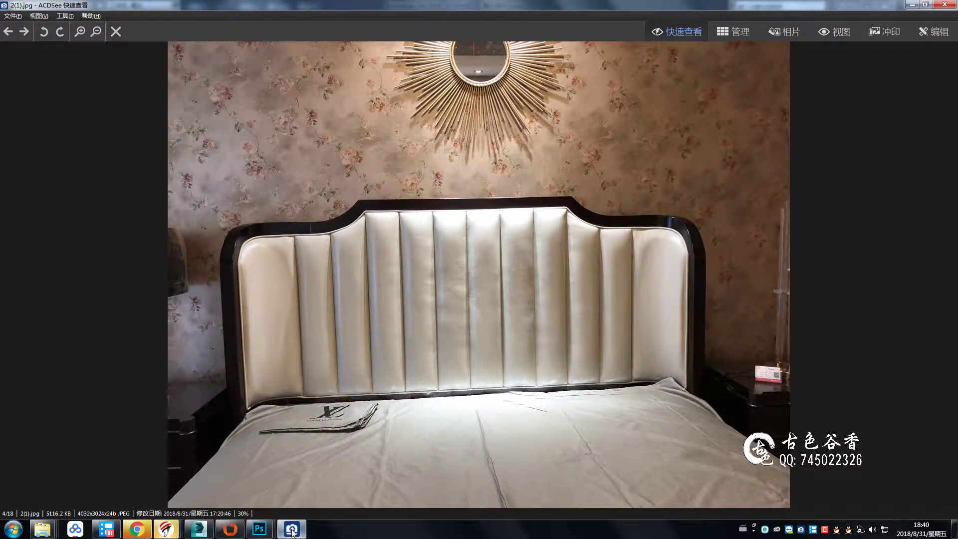
{"action": "left_click", "coordinate": [292, 532]}
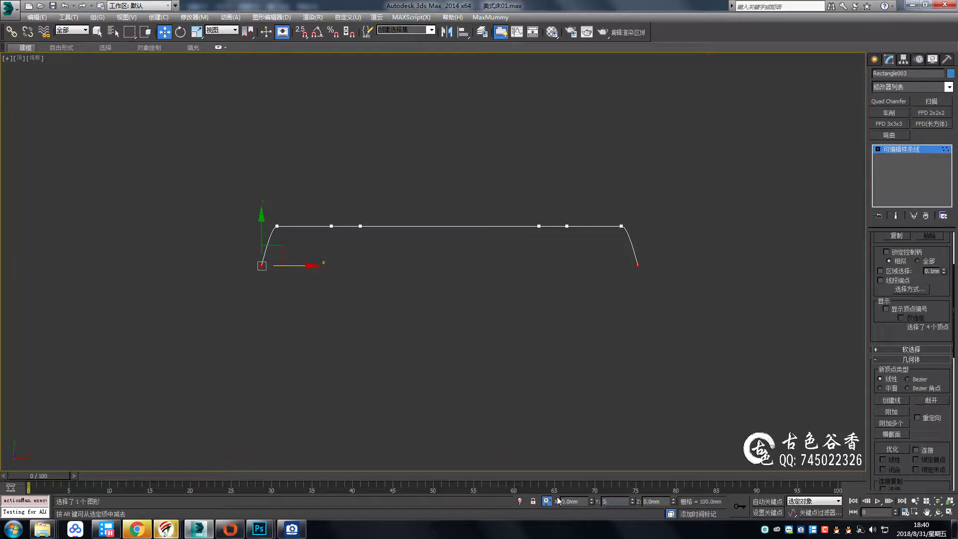
{"action": "key", "text": "Return"}
{"action": "scroll", "coordinate": [633, 315], "scroll_direction": "up", "scroll_amount": 3}
Make the top vertices sharp Corners and snap the top-right vertex above the bottom-right
{"action": "left_click", "coordinate": [634, 317]}
{"action": "scroll", "coordinate": [633, 316], "scroll_direction": "down", "scroll_amount": 3}
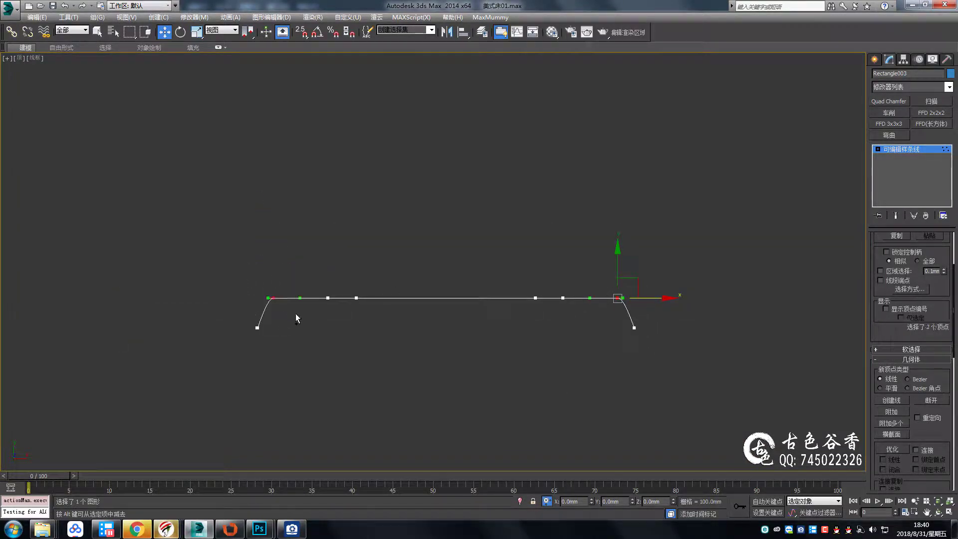
{"action": "right_click", "coordinate": [295, 314]}
{"action": "left_click", "coordinate": [270, 251]}
{"action": "middle_click_drag", "start_coordinate": [617, 299], "coordinate": [558, 292]}
{"action": "key", "text": "s"}
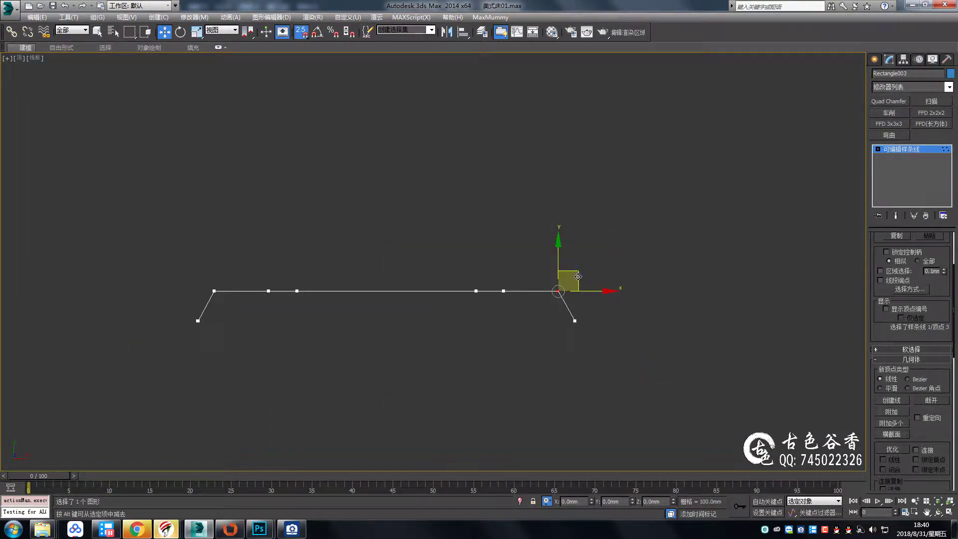
{"action": "left_click_drag", "start_coordinate": [558, 291], "coordinate": [575, 291]}
{"action": "left_click", "coordinate": [215, 291]}
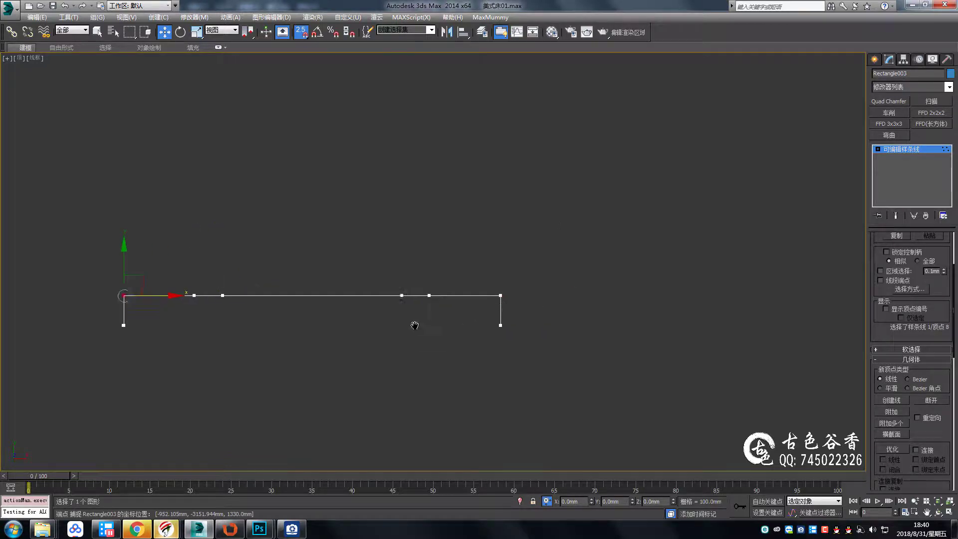
{"action": "key", "text": "s"}
View the outline from the left, select its top corner vertex, and check the photo
{"action": "mouse_move", "coordinate": [413, 325]}
{"action": "middle_mouse_down"}
{"action": "mouse_move", "coordinate": [465, 332]}
{"action": "mouse_move", "coordinate": [452, 257]}
{"action": "middle_mouse_up"}
{"action": "key", "text": "l"}
{"action": "scroll", "coordinate": [452, 257], "scroll_direction": "up", "scroll_amount": 2}
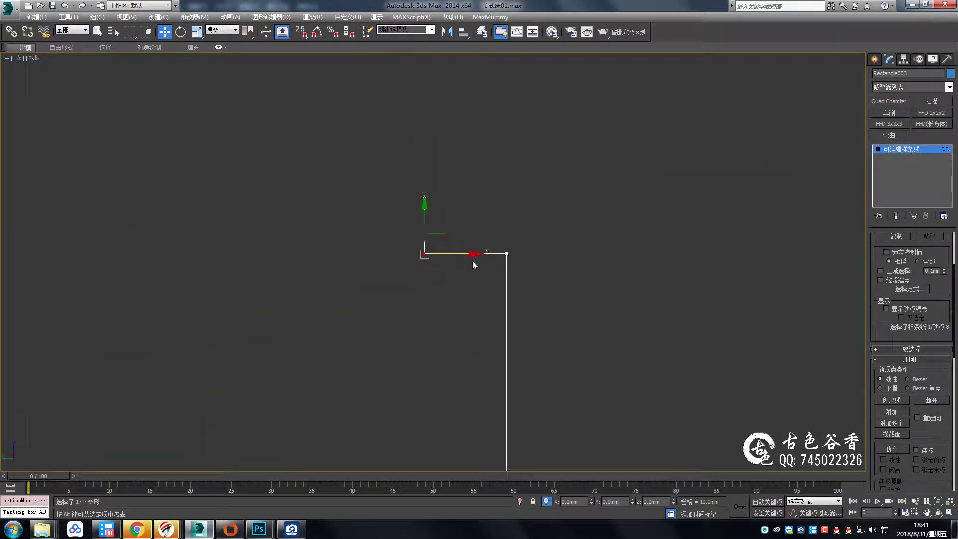
{"action": "left_click_drag", "start_coordinate": [489, 232], "coordinate": [536, 261]}
{"action": "scroll", "coordinate": [531, 257], "scroll_direction": "down", "scroll_amount": 2}
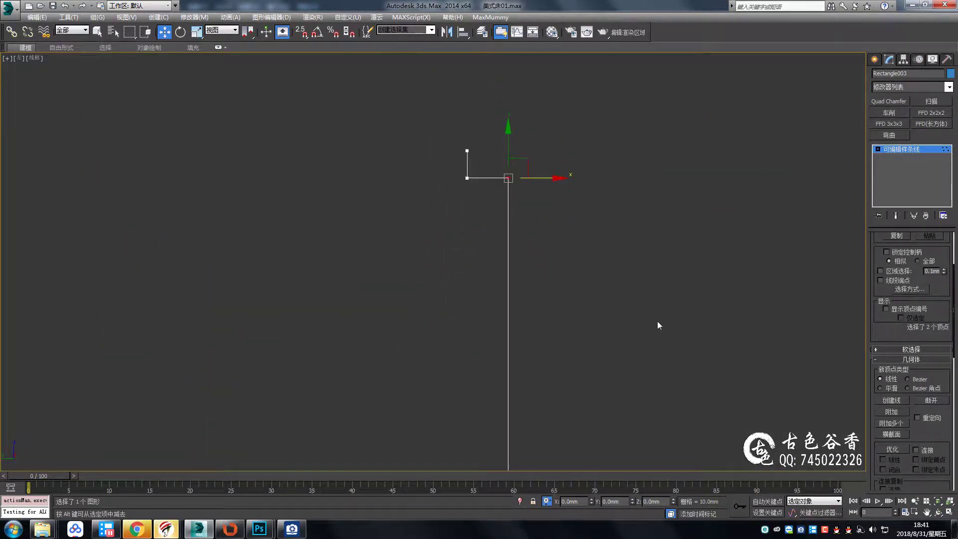
{"action": "left_click", "coordinate": [292, 528]}
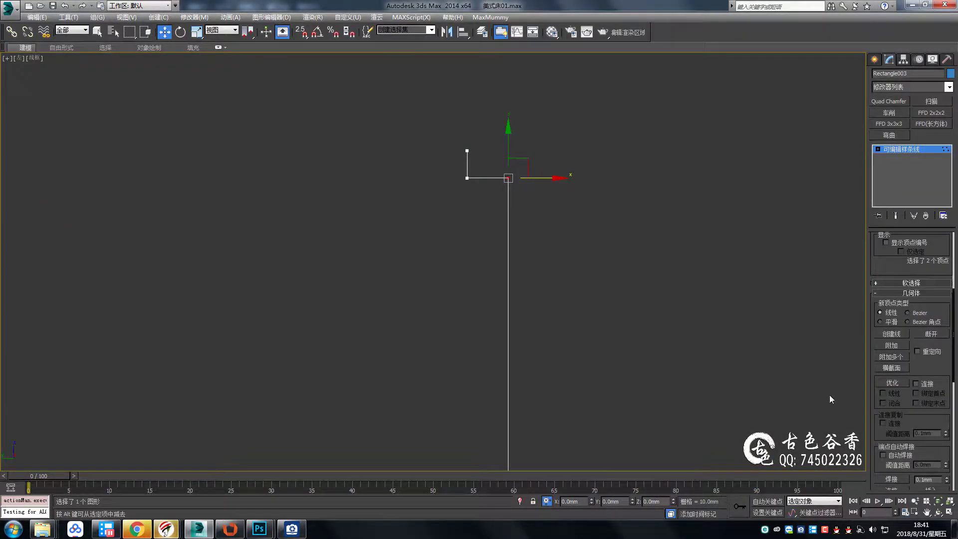
{"action": "left_click", "coordinate": [292, 529]}
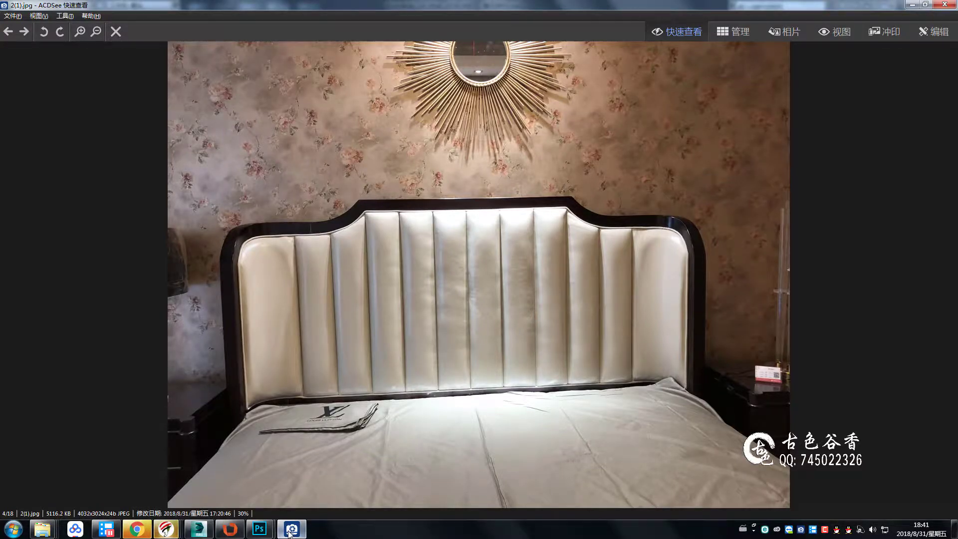
{"action": "left_click", "coordinate": [289, 532]}
Compare the outline against the bed photo in the perspective, top and left views
{"action": "key", "text": "alt+w"}
{"action": "key", "text": "alt+w"}
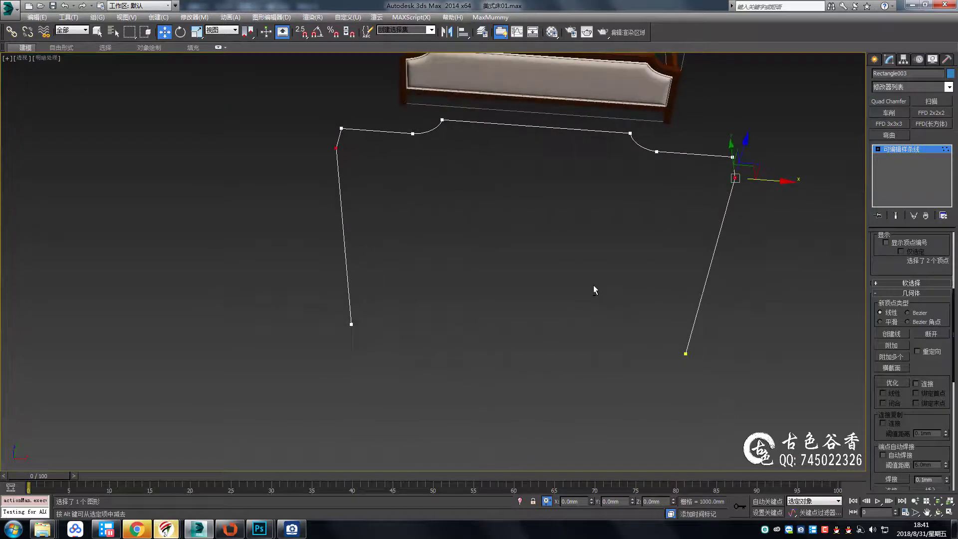
{"action": "left_click", "coordinate": [292, 528]}
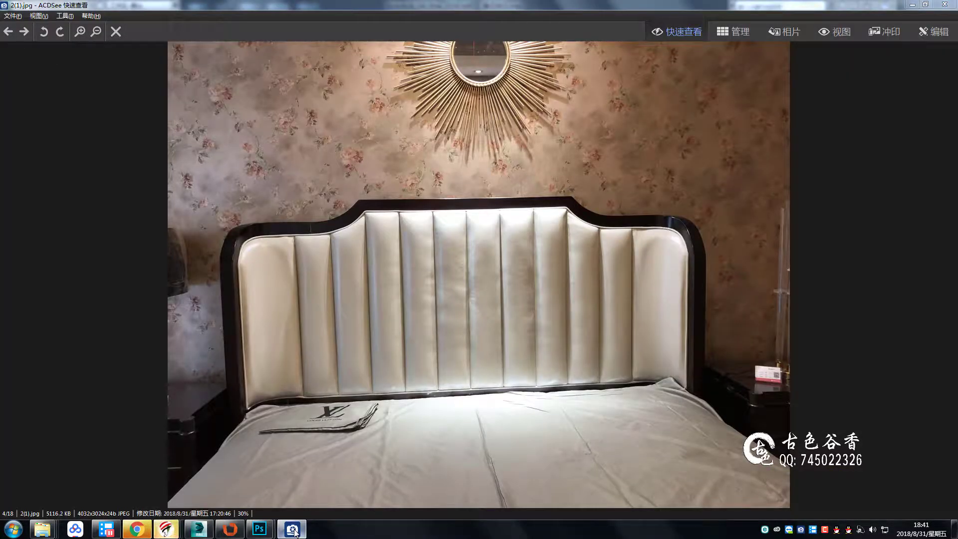
{"action": "left_click", "coordinate": [292, 528]}
{"action": "middle_click_drag", "start_coordinate": [640, 226], "coordinate": [698, 255], "text": "alt"}
{"action": "scroll", "coordinate": [698, 256], "scroll_direction": "up", "scroll_amount": 5}
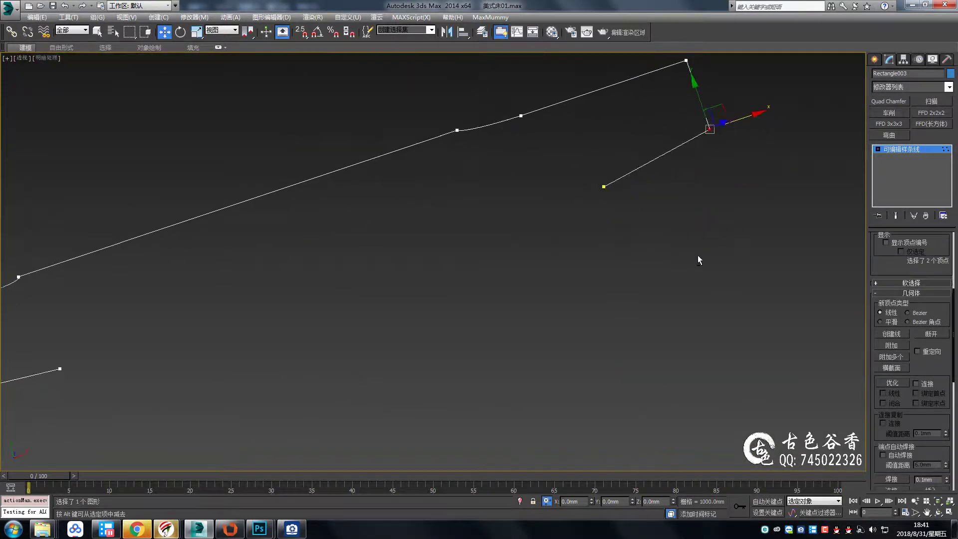
{"action": "key", "text": "alt+w"}
{"action": "key", "text": "alt+w"}
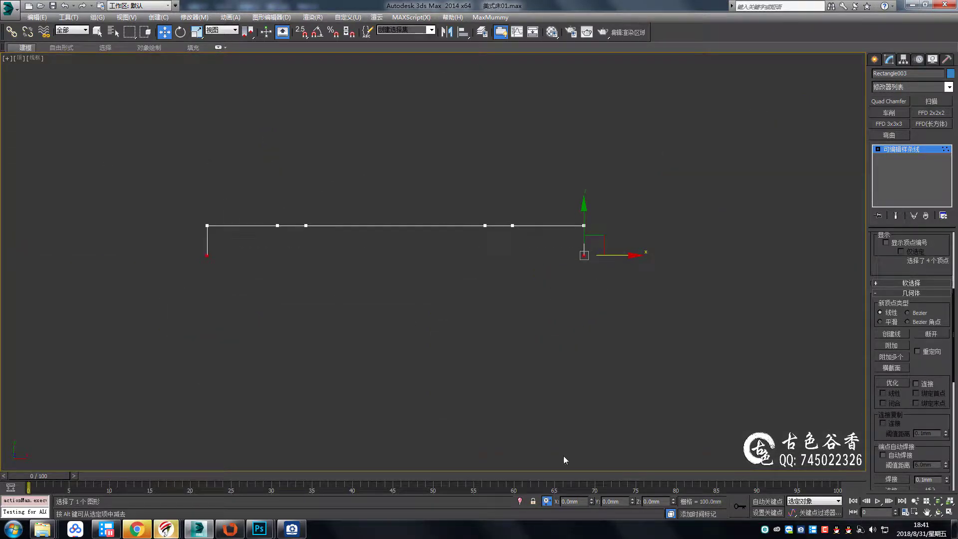
{"action": "middle_click_drag", "start_coordinate": [558, 225], "coordinate": [568, 246]}
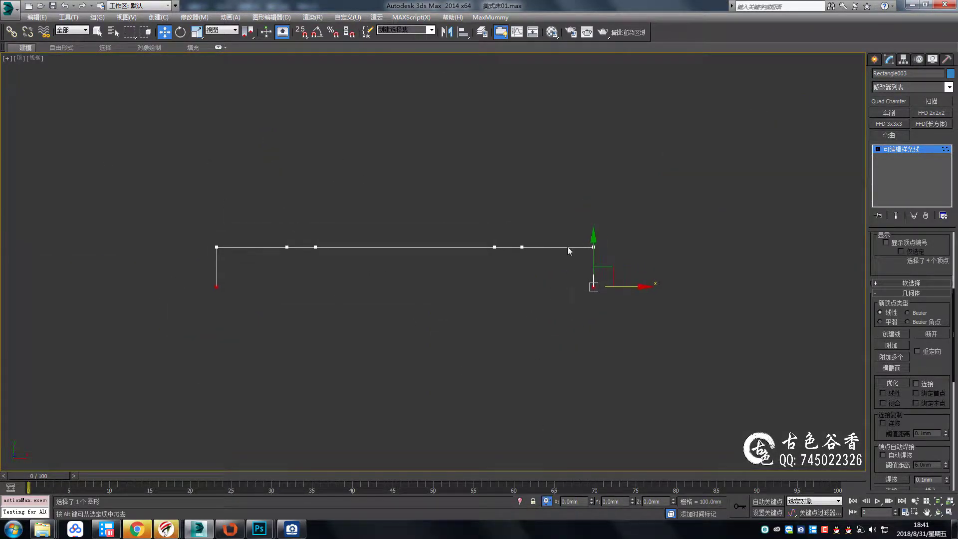
{"action": "scroll", "coordinate": [919, 413], "scroll_direction": "down", "scroll_amount": 5}
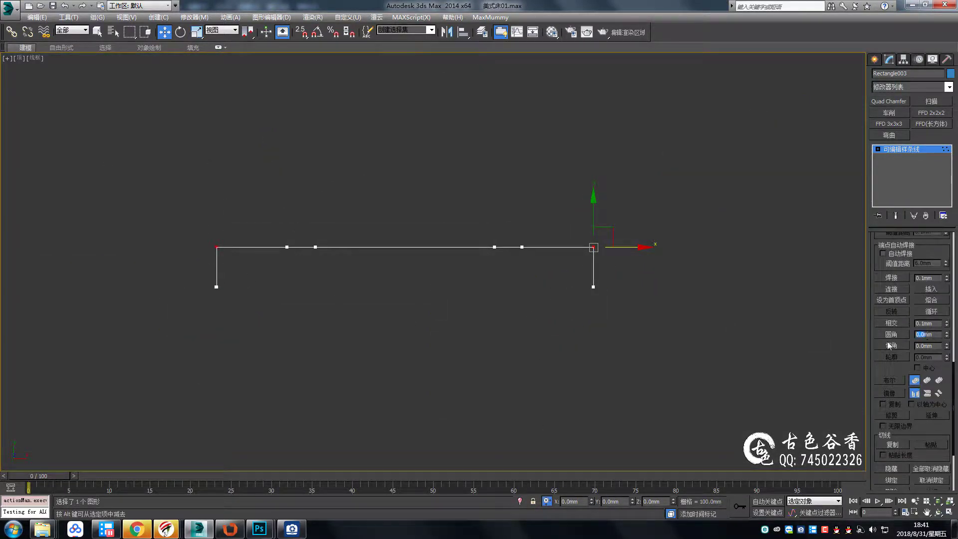
{"action": "key", "text": "alt+w"}
{"action": "key", "text": "alt+w"}
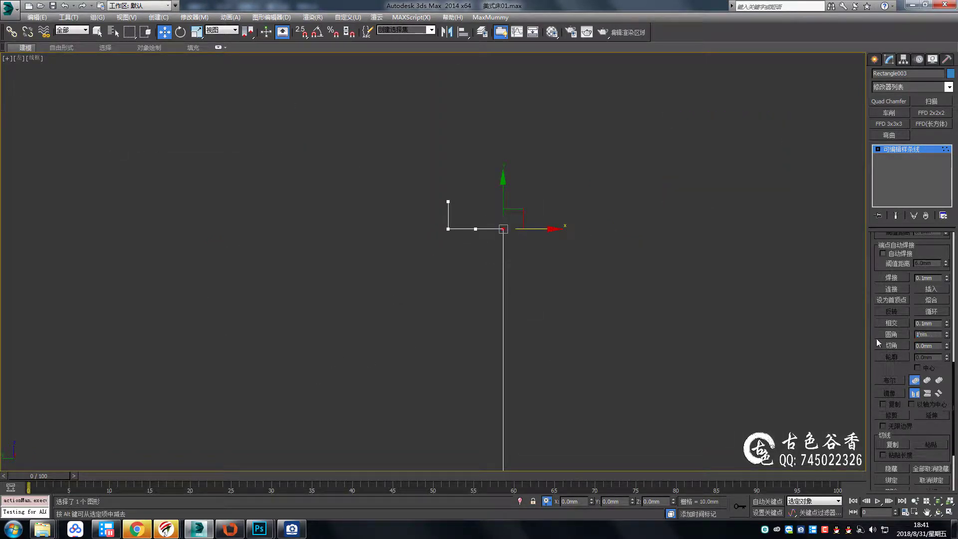
Orbit around the bed in perspective and select the curved frame spline
{"action": "key", "text": "p"}
{"action": "mouse_move", "coordinate": [623, 314]}
{"action": "middle_mouse_down", "text": "alt"}
{"action": "mouse_move", "coordinate": [711, 313]}
{"action": "mouse_move", "coordinate": [706, 282]}
{"action": "mouse_move", "coordinate": [639, 284]}
{"action": "middle_mouse_up", "text": "alt"}
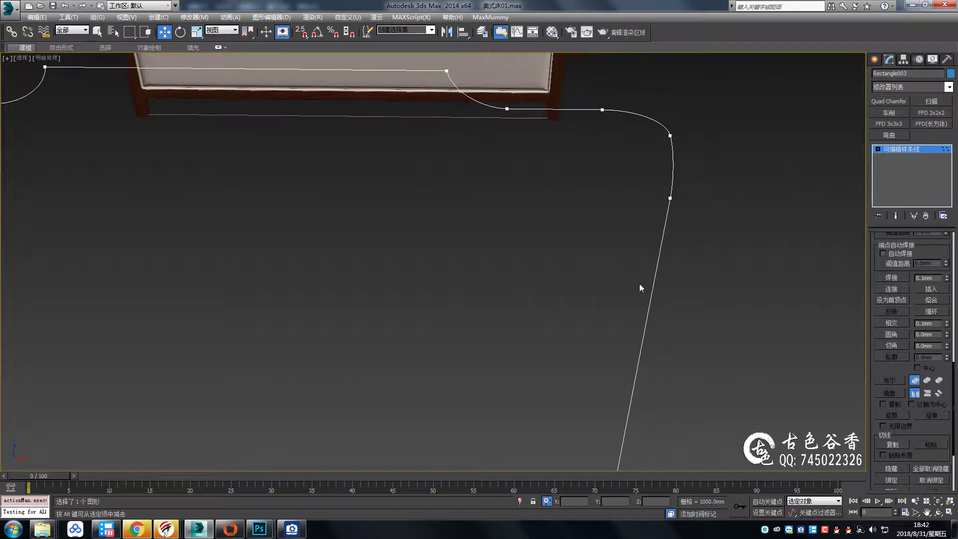
{"action": "scroll", "coordinate": [561, 253], "scroll_direction": "down", "scroll_amount": 5}
{"action": "middle_click_drag", "start_coordinate": [561, 253], "coordinate": [523, 259], "text": "alt"}
{"action": "key", "text": "q"}
{"action": "left_click_drag", "start_coordinate": [678, 231], "coordinate": [618, 188]}
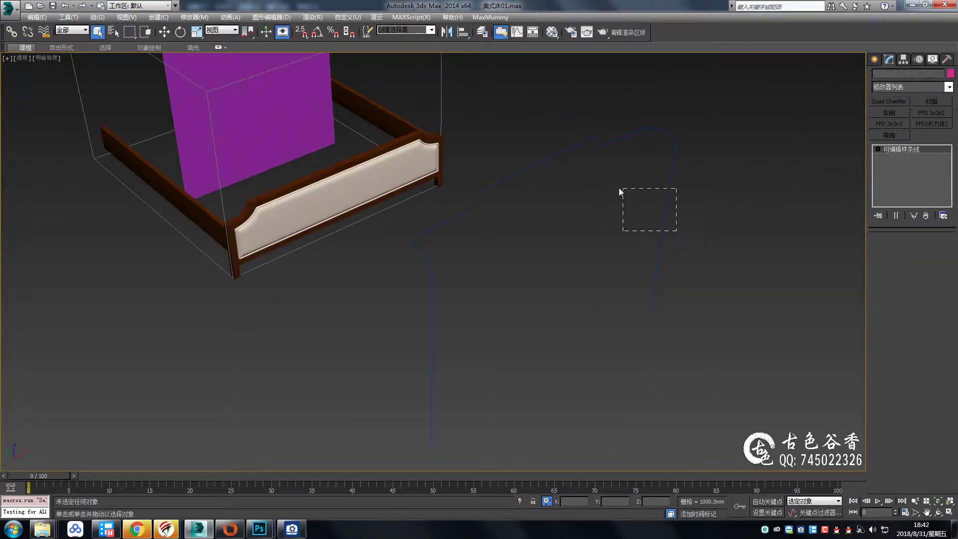
{"action": "scroll", "coordinate": [651, 220], "scroll_direction": "up", "scroll_amount": 2}
{"action": "mouse_move", "coordinate": [651, 220]}
{"action": "middle_mouse_down", "text": "alt"}
{"action": "mouse_move", "coordinate": [609, 236]}
{"action": "mouse_move", "coordinate": [540, 214]}
{"action": "mouse_move", "coordinate": [631, 258]}
{"action": "mouse_move", "coordinate": [604, 272]}
{"action": "mouse_move", "coordinate": [699, 319]}
{"action": "middle_mouse_up", "text": "alt"}
{"action": "scroll", "coordinate": [607, 267], "scroll_direction": "up", "scroll_amount": 3}
Inspect the frame spline's vertices and compare them with the reference bed photo
{"action": "key", "text": "1"}
{"action": "scroll", "coordinate": [699, 319], "scroll_direction": "up", "scroll_amount": 2}
{"action": "mouse_move", "coordinate": [548, 215]}
{"action": "middle_mouse_down", "text": "alt"}
{"action": "mouse_move", "coordinate": [394, 147]}
{"action": "mouse_move", "coordinate": [720, 331]}
{"action": "middle_mouse_up", "text": "alt"}
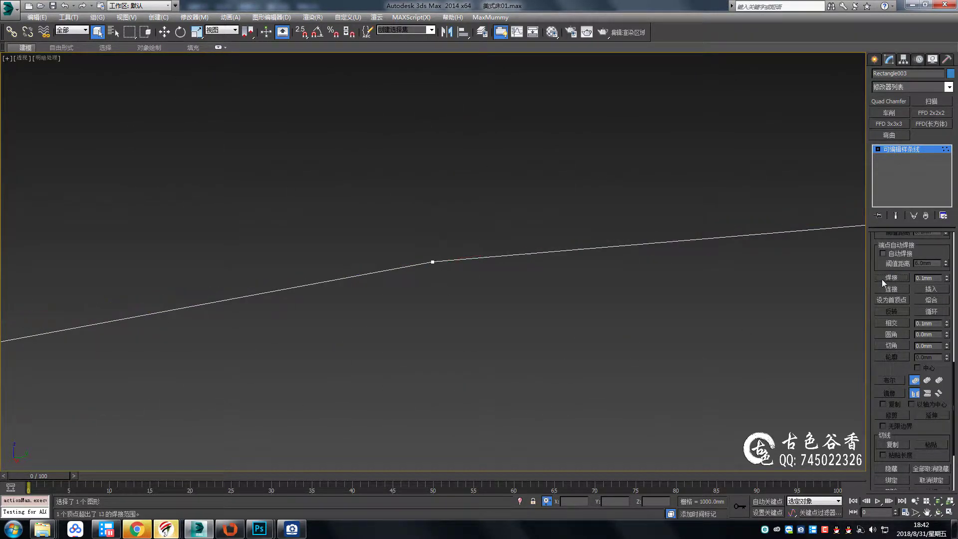
{"action": "mouse_move", "coordinate": [499, 269]}
{"action": "middle_mouse_down", "text": "alt"}
{"action": "mouse_move", "coordinate": [555, 283]}
{"action": "mouse_move", "coordinate": [534, 256]}
{"action": "mouse_move", "coordinate": [669, 265]}
{"action": "mouse_move", "coordinate": [492, 267]}
{"action": "middle_mouse_up", "text": "alt"}
{"action": "scroll", "coordinate": [669, 269], "scroll_direction": "down", "scroll_amount": 3}
{"action": "left_click", "coordinate": [294, 530]}
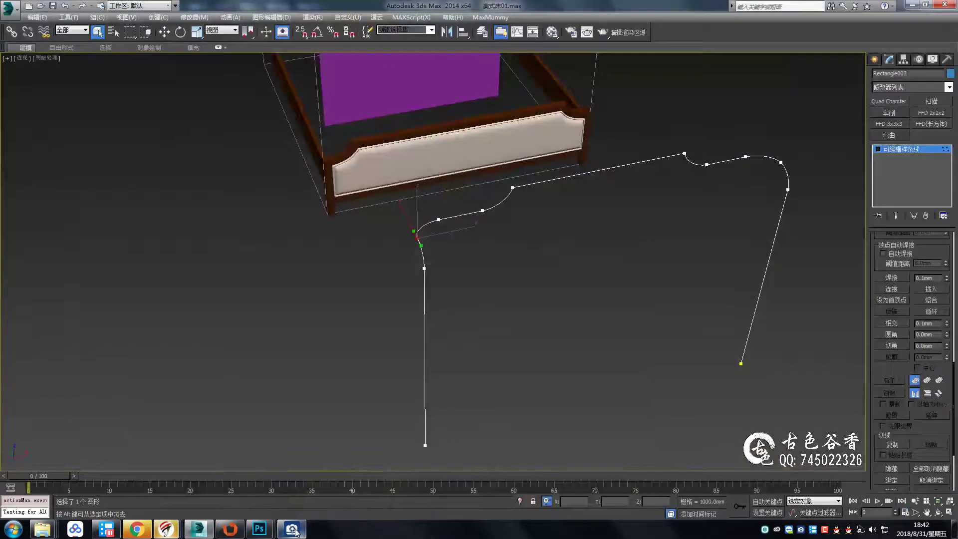
{"action": "left_click", "coordinate": [296, 531]}
{"action": "scroll", "coordinate": [564, 256], "scroll_direction": "down", "scroll_amount": 3}
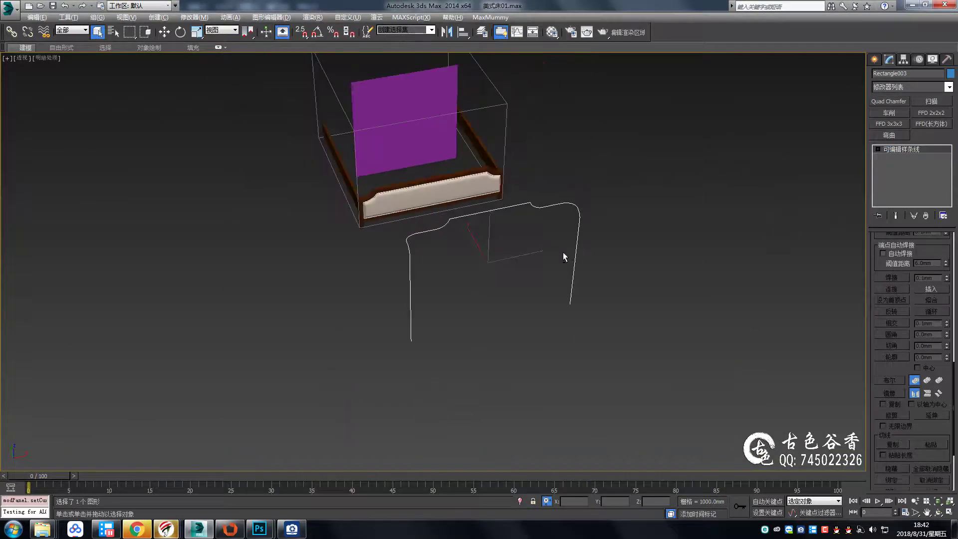
In the front view, draw a small rectangle, Rectangle004, for the frame cross-section
{"action": "key", "text": "f"}
{"action": "scroll", "coordinate": [717, 211], "scroll_direction": "down", "scroll_amount": 2}
{"action": "left_click", "coordinate": [874, 59]}
{"action": "left_click", "coordinate": [890, 75]}
{"action": "left_click", "coordinate": [932, 135]}
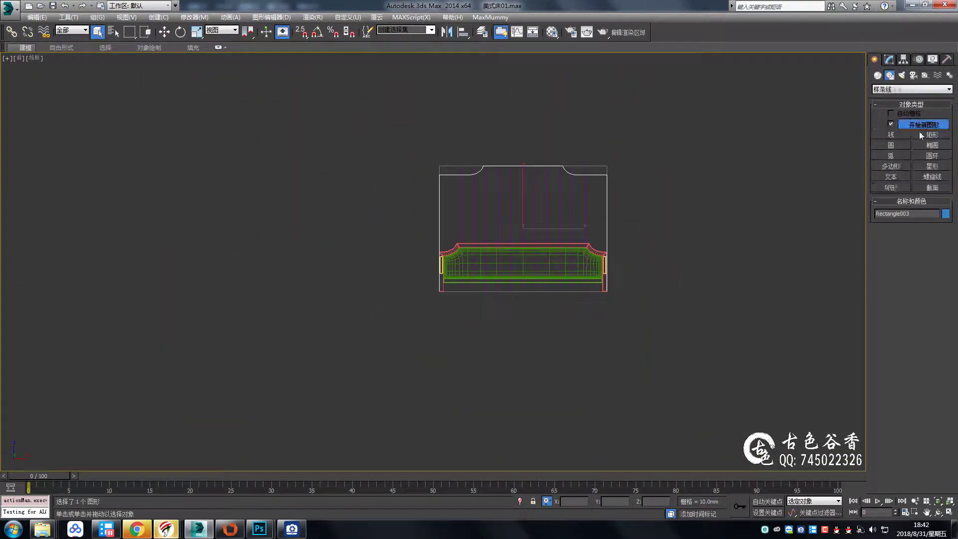
{"action": "scroll", "coordinate": [751, 255], "scroll_direction": "up", "scroll_amount": 3}
{"action": "mouse_move", "coordinate": [510, 304]}
{"action": "left_mouse_down"}
{"action": "mouse_move", "coordinate": [523, 322]}
{"action": "mouse_move", "coordinate": [552, 92]}
{"action": "left_mouse_up"}
Reselect the curved frame spline
{"action": "key", "text": "w"}
{"action": "scroll", "coordinate": [743, 199], "scroll_direction": "up", "scroll_amount": 3}
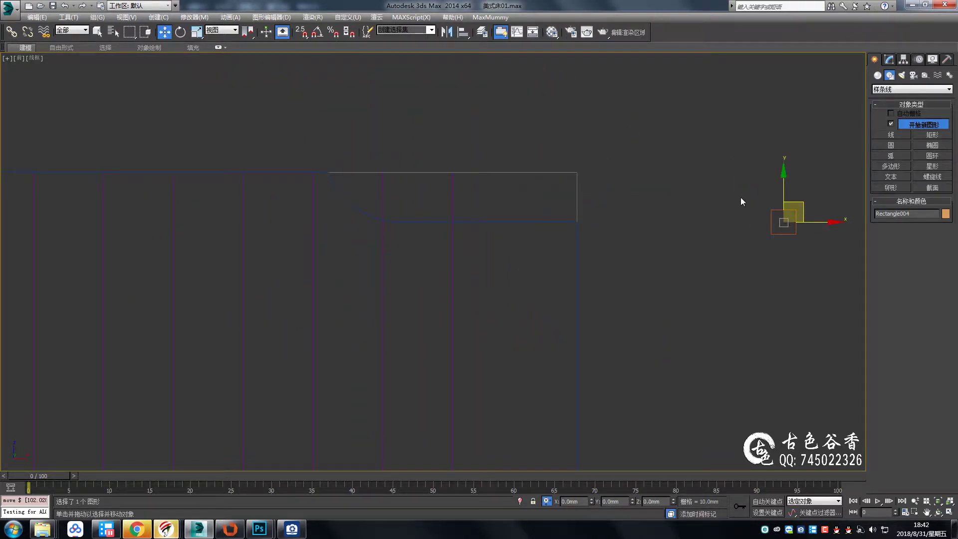
{"action": "scroll", "coordinate": [623, 210], "scroll_direction": "down", "scroll_amount": 1}
{"action": "key", "text": "q"}
{"action": "left_click", "coordinate": [543, 188]}
{"action": "scroll", "coordinate": [846, 80], "scroll_direction": "down", "scroll_amount": 2}
Apply a Sweep modifier to the frame spline with Rectangle004 as its custom section
{"action": "left_click", "coordinate": [889, 59]}
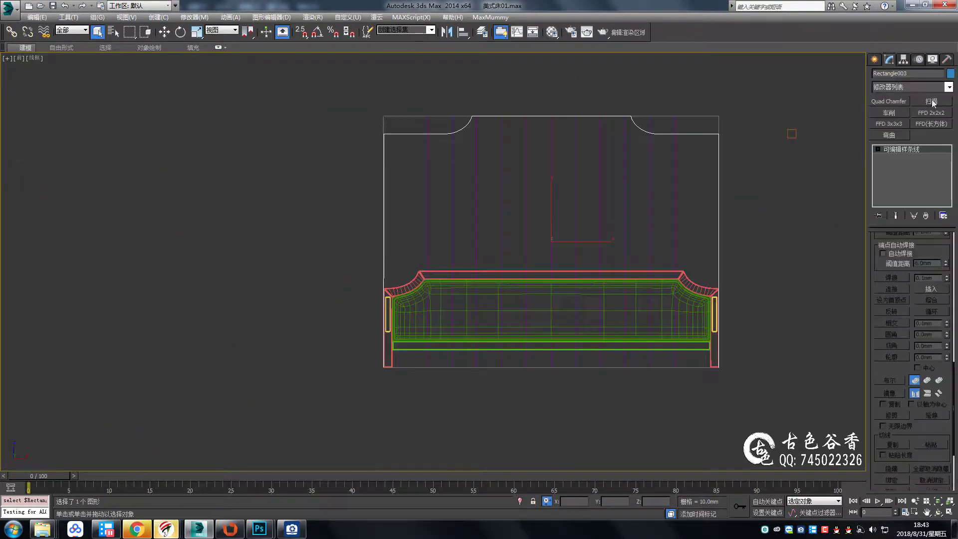
{"action": "left_click", "coordinate": [880, 257]}
{"action": "left_click", "coordinate": [890, 318]}
{"action": "left_click", "coordinate": [551, 210]}
{"action": "key", "text": "w"}
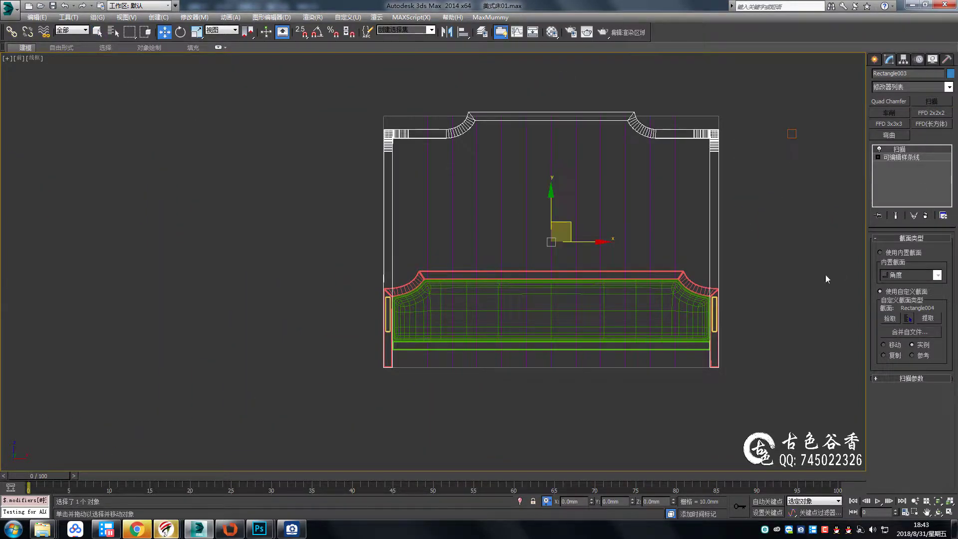
Inspect the swept frame across the viewports with edged faces shown
{"action": "key", "text": "alt+w"}
{"action": "key", "text": "alt+w"}
{"action": "scroll", "coordinate": [616, 235], "scroll_direction": "up", "scroll_amount": 5}
{"action": "key", "text": "F4"}
{"action": "mouse_move", "coordinate": [626, 260]}
{"action": "middle_mouse_down", "text": "alt"}
{"action": "mouse_move", "coordinate": [540, 232]}
{"action": "mouse_move", "coordinate": [562, 254]}
{"action": "mouse_move", "coordinate": [576, 219]}
{"action": "mouse_move", "coordinate": [650, 215]}
{"action": "mouse_move", "coordinate": [597, 235]}
{"action": "mouse_move", "coordinate": [607, 229]}
{"action": "mouse_move", "coordinate": [580, 199]}
{"action": "mouse_move", "coordinate": [550, 246]}
{"action": "mouse_move", "coordinate": [511, 258]}
{"action": "mouse_move", "coordinate": [582, 259]}
{"action": "mouse_move", "coordinate": [580, 315]}
{"action": "middle_mouse_up", "text": "alt"}
{"action": "scroll", "coordinate": [665, 228], "scroll_direction": "up", "scroll_amount": 5}
{"action": "scroll", "coordinate": [665, 228], "scroll_direction": "down", "scroll_amount": 3}
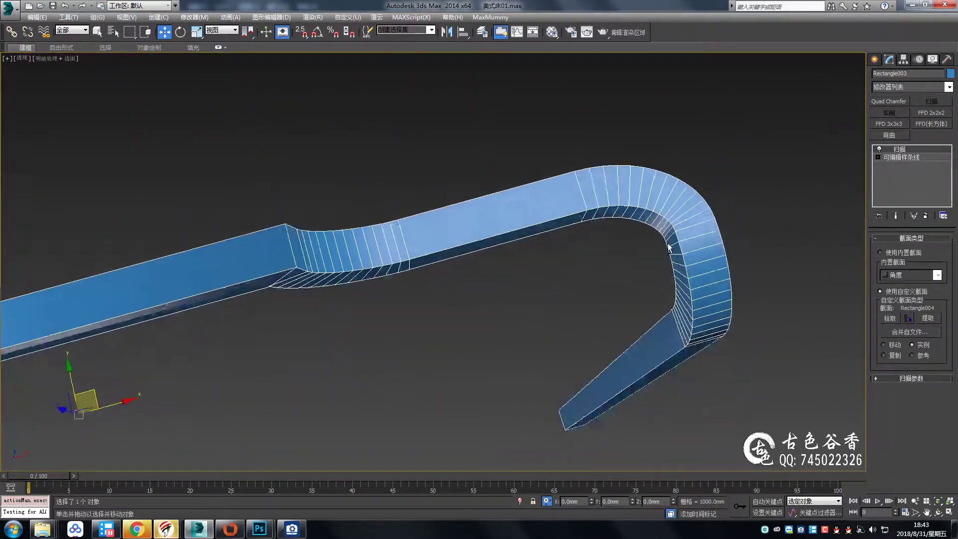
{"action": "key", "text": "alt+w"}
{"action": "key", "text": "alt+w"}
Check the swept frame across the viewports against the reference bed photo
{"action": "left_click", "coordinate": [893, 167]}
{"action": "scroll", "coordinate": [708, 233], "scroll_direction": "up", "scroll_amount": 3}
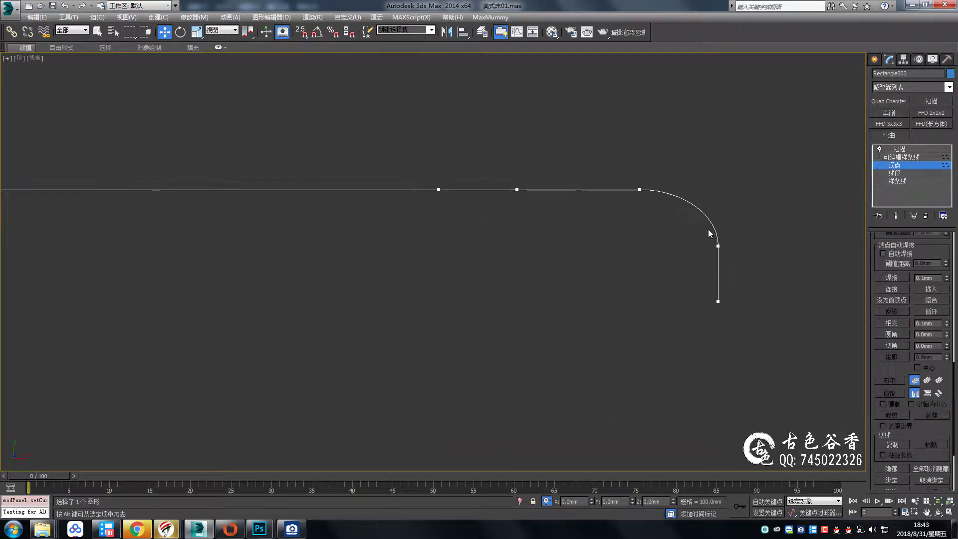
{"action": "left_click", "coordinate": [899, 149]}
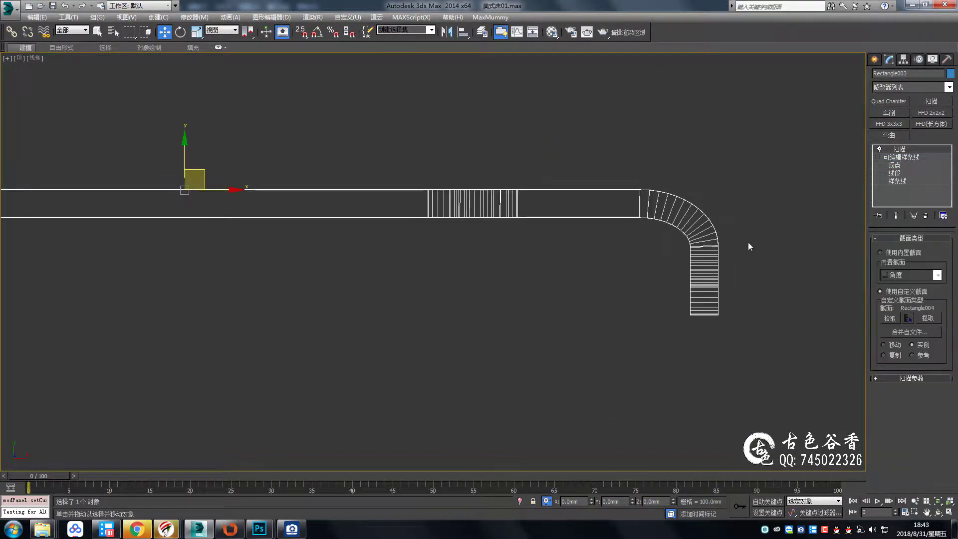
{"action": "key", "text": "alt+w"}
{"action": "key", "text": "alt+w"}
{"action": "left_click", "coordinate": [294, 529]}
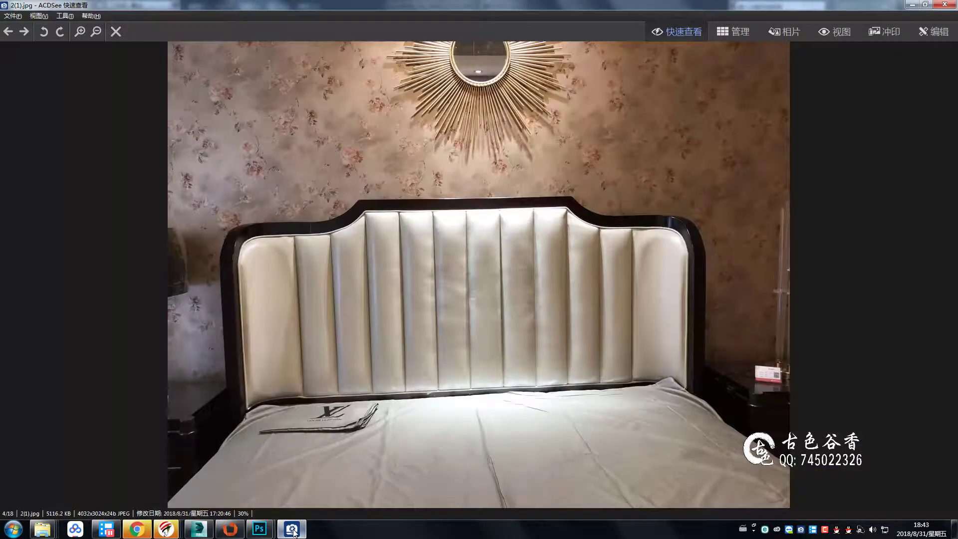
{"action": "left_click", "coordinate": [293, 530]}
{"action": "key", "text": "alt+w"}
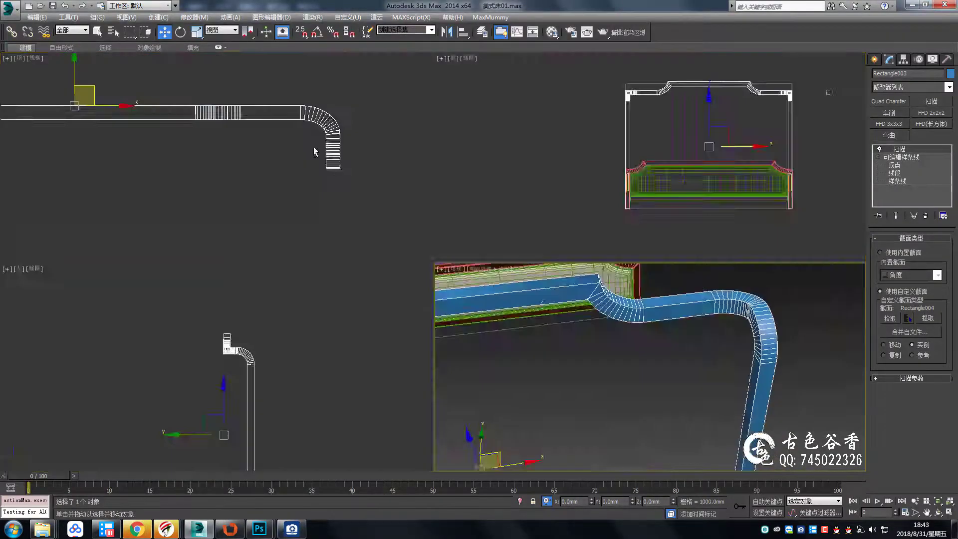
{"action": "key", "text": "alt+w"}
Pull the corner vertex's tangent left to tighten the frame's shoulder arc
{"action": "left_click", "coordinate": [893, 165]}
{"action": "left_click", "coordinate": [680, 228]}
{"action": "scroll", "coordinate": [673, 202], "scroll_direction": "up", "scroll_amount": 3}
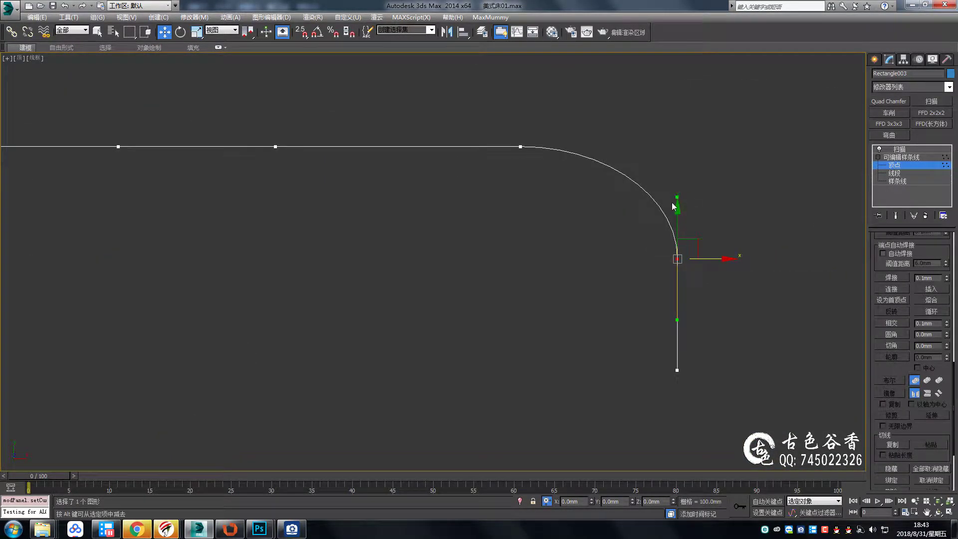
{"action": "left_click_drag", "start_coordinate": [674, 196], "coordinate": [660, 199]}
{"action": "scroll", "coordinate": [673, 237], "scroll_direction": "up", "scroll_amount": 2}
{"action": "scroll", "coordinate": [673, 238], "scroll_direction": "down", "scroll_amount": 3}
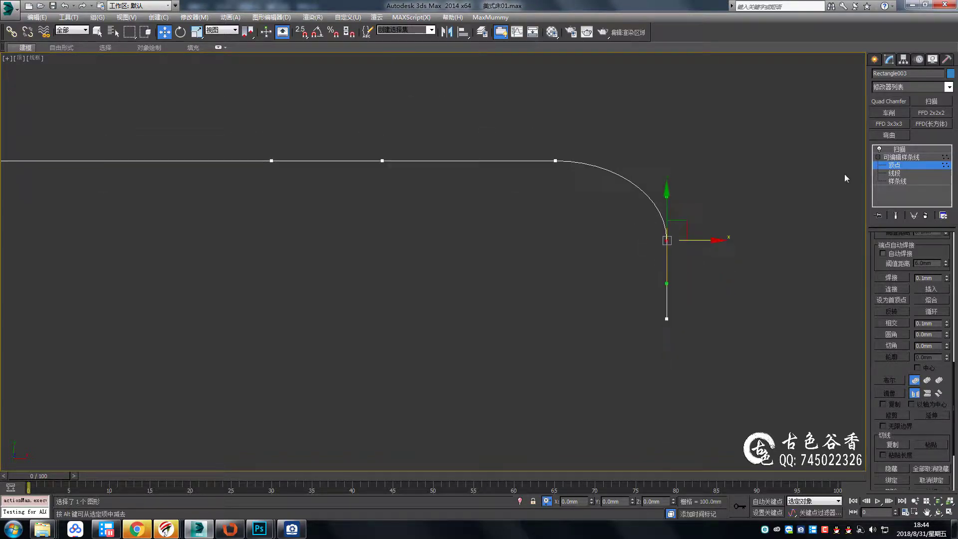
{"action": "left_click", "coordinate": [905, 150]}
Convert the swept frame to an Editable Poly
{"action": "key", "text": "p"}
{"action": "middle_click_drag", "start_coordinate": [621, 274], "coordinate": [829, 318], "text": "alt"}
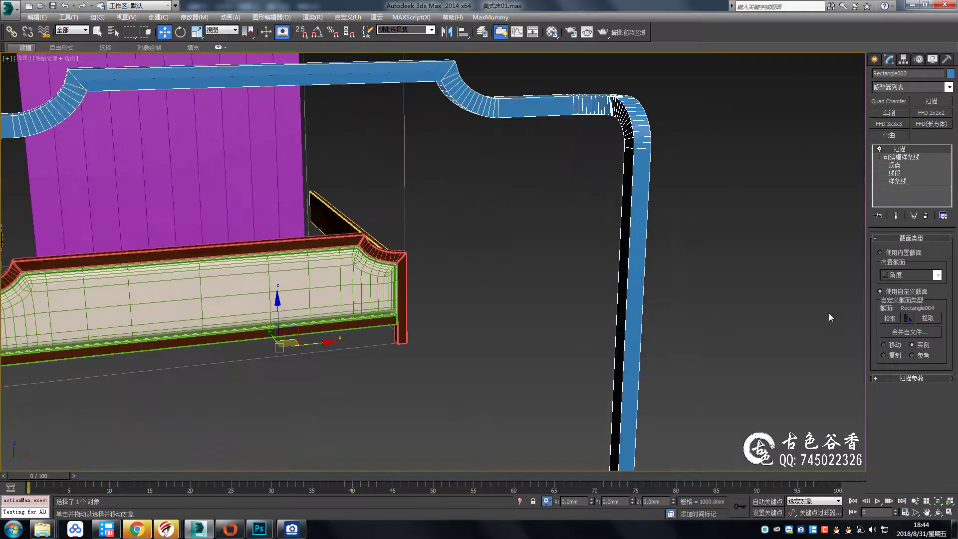
{"action": "left_click", "coordinate": [878, 379]}
{"action": "scroll", "coordinate": [645, 235], "scroll_direction": "down", "scroll_amount": 3}
Select an edge loop on the frame tube and orbit to inspect the shoulder bend
{"action": "right_click", "coordinate": [644, 236]}
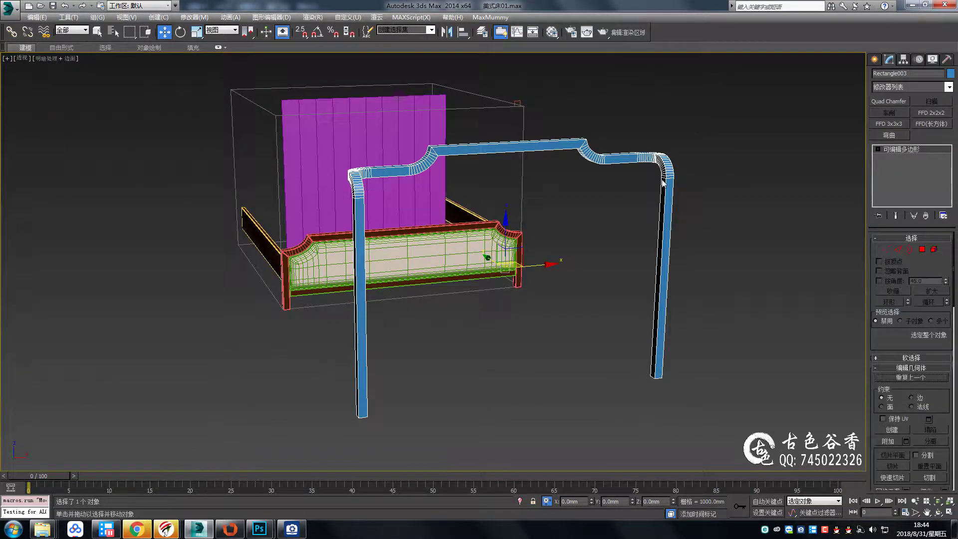
{"action": "scroll", "coordinate": [623, 170], "scroll_direction": "up", "scroll_amount": 5}
{"action": "key", "text": "2"}
{"action": "double_click", "coordinate": [612, 204]}
{"action": "middle_click_drag", "start_coordinate": [648, 231], "coordinate": [595, 206], "text": "alt"}
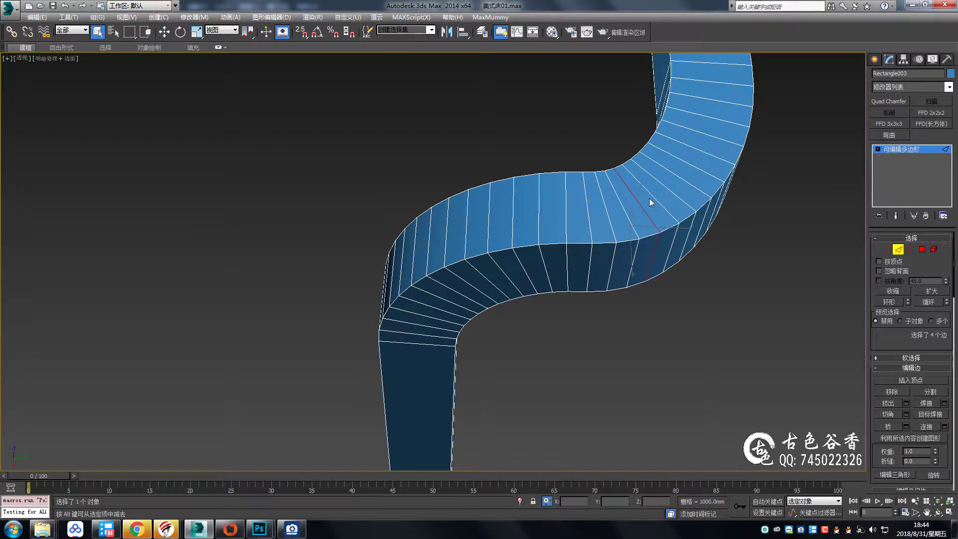
{"action": "middle_click_drag", "start_coordinate": [651, 203], "coordinate": [780, 196], "text": "alt"}
{"action": "scroll", "coordinate": [470, 158], "scroll_direction": "down", "scroll_amount": 5}
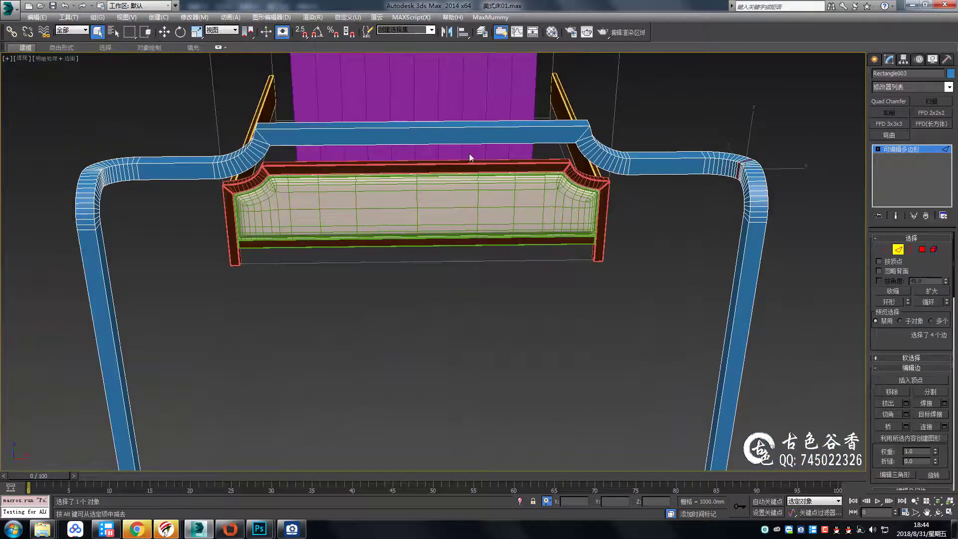
{"action": "middle_click_drag", "start_coordinate": [470, 158], "coordinate": [537, 220], "text": "alt"}
{"action": "scroll", "coordinate": [537, 219], "scroll_direction": "up", "scroll_amount": 6}
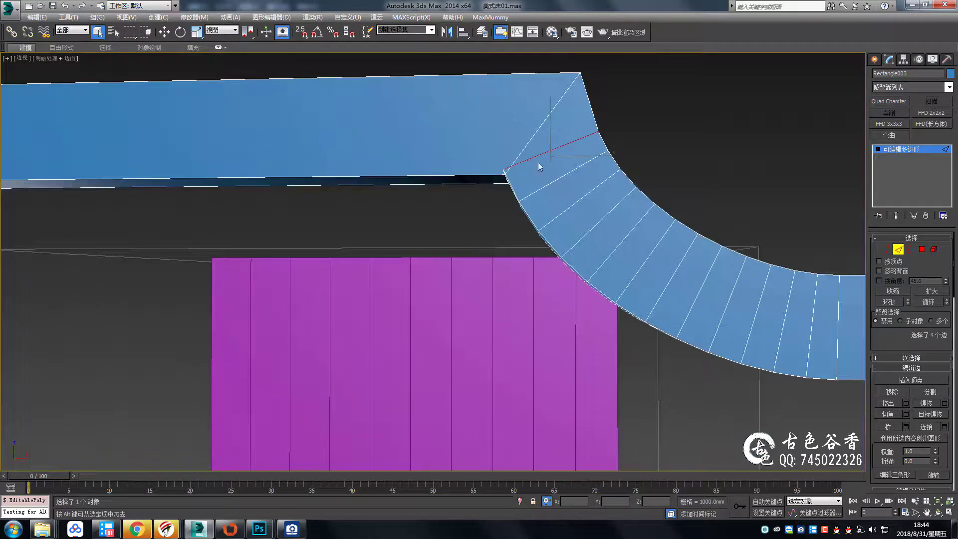
Show the bend in a maximized wireframe front view and check its vertices
{"action": "key", "text": "alt+w"}
{"action": "right_click", "coordinate": [740, 137]}
{"action": "key", "text": "alt+w"}
{"action": "key", "text": "z"}
{"action": "key", "text": "w"}
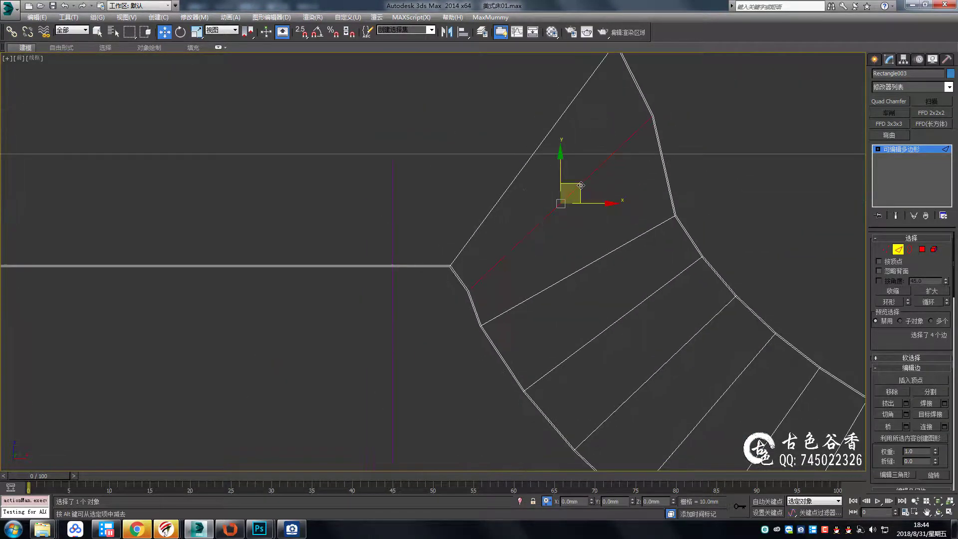
{"action": "key", "text": "1"}
{"action": "middle_click_drag", "start_coordinate": [658, 105], "coordinate": [648, 177]}
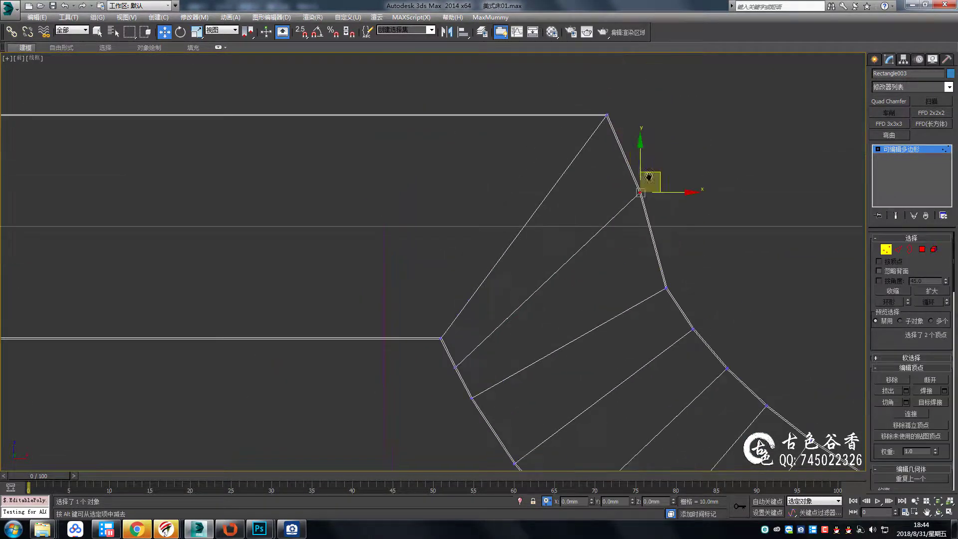
{"action": "middle_click_drag", "start_coordinate": [618, 282], "coordinate": [626, 193]}
Select the edge loop across the shoulder bend and frame it in view
{"action": "key", "text": "2"}
{"action": "double_click", "coordinate": [638, 221]}
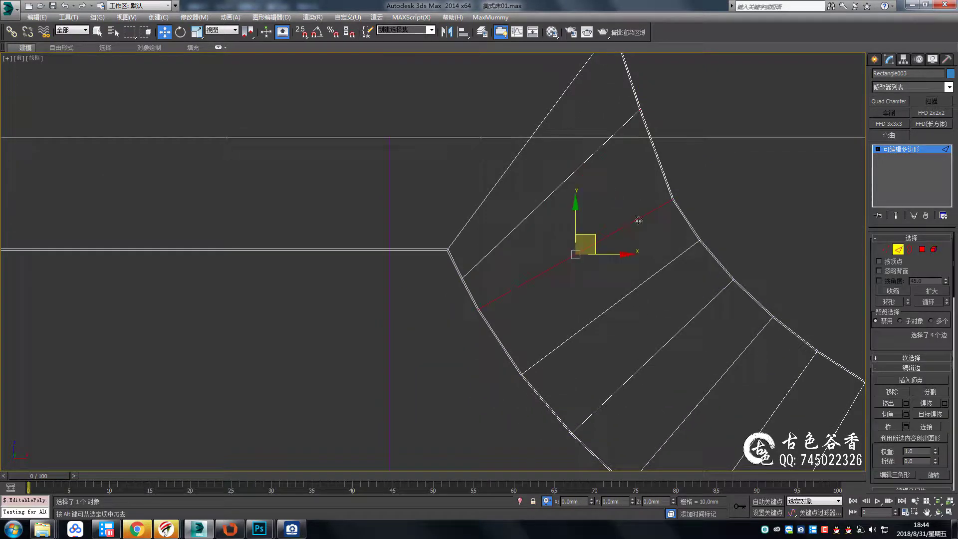
{"action": "middle_click_drag", "start_coordinate": [624, 232], "coordinate": [632, 203]}
{"action": "key", "text": "1"}
{"action": "mouse_move", "coordinate": [695, 135]}
{"action": "middle_mouse_down"}
{"action": "mouse_move", "coordinate": [650, 223]}
{"action": "mouse_move", "coordinate": [544, 225]}
{"action": "mouse_move", "coordinate": [683, 193]}
{"action": "middle_mouse_up"}
{"action": "key", "text": "2"}
{"action": "scroll", "coordinate": [626, 315], "scroll_direction": "down", "scroll_amount": 3}
{"action": "scroll", "coordinate": [688, 220], "scroll_direction": "down", "scroll_amount": 3}
{"action": "scroll", "coordinate": [684, 193], "scroll_direction": "down", "scroll_amount": 2}
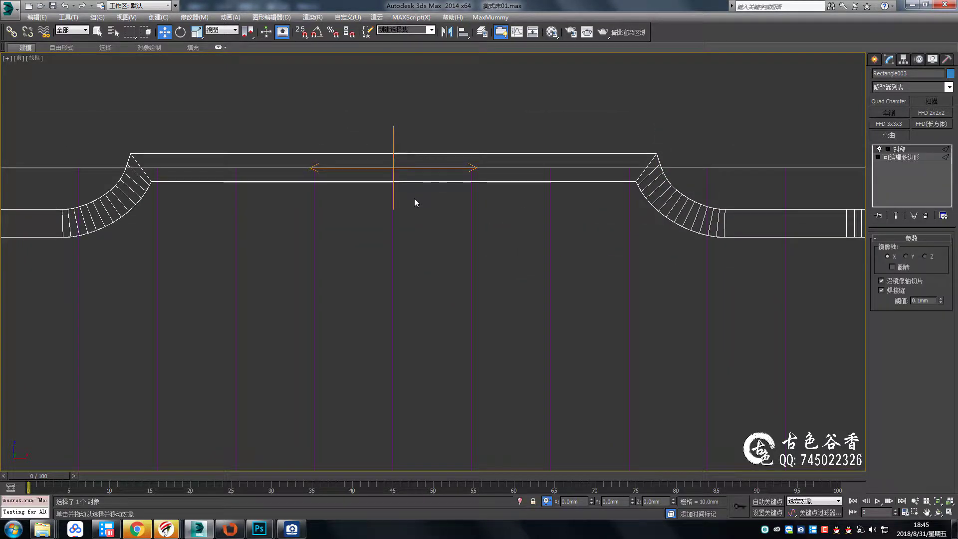
{"action": "scroll", "coordinate": [415, 203], "scroll_direction": "down", "scroll_amount": 5}
Select the blue frame in perspective view and compare it with the reference bed photo
{"action": "left_click", "coordinate": [498, 261]}
{"action": "key", "text": "p"}
{"action": "scroll", "coordinate": [589, 261], "scroll_direction": "down", "scroll_amount": 5}
{"action": "mouse_move", "coordinate": [588, 261]}
{"action": "middle_mouse_down", "text": "alt"}
{"action": "mouse_move", "coordinate": [560, 207]}
{"action": "mouse_move", "coordinate": [542, 254]}
{"action": "mouse_move", "coordinate": [532, 210]}
{"action": "middle_mouse_up", "text": "alt"}
{"action": "scroll", "coordinate": [539, 190], "scroll_direction": "down", "scroll_amount": 3}
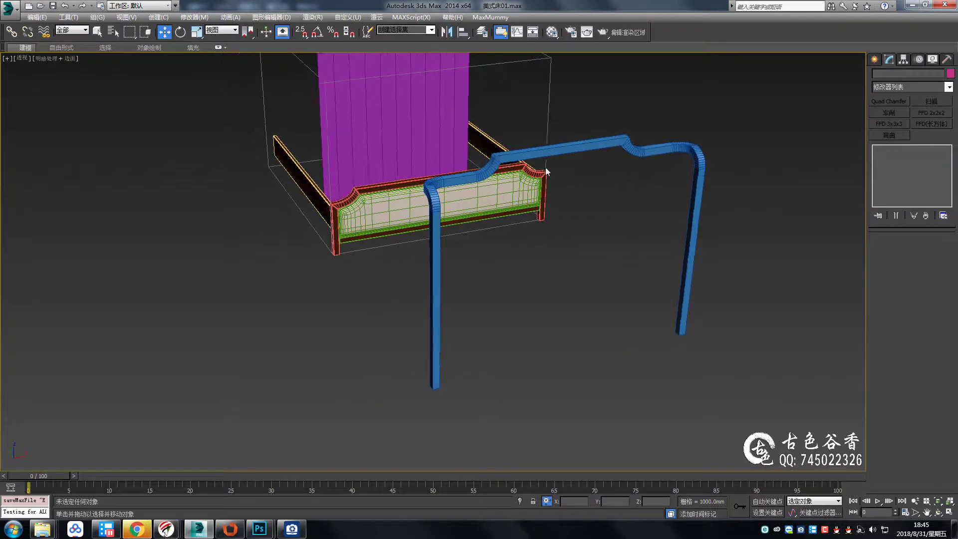
{"action": "key", "text": "q"}
{"action": "scroll", "coordinate": [607, 171], "scroll_direction": "up", "scroll_amount": 5}
{"action": "scroll", "coordinate": [606, 172], "scroll_direction": "up", "scroll_amount": 2}
{"action": "scroll", "coordinate": [595, 187], "scroll_direction": "down", "scroll_amount": 5}
{"action": "left_click", "coordinate": [595, 187]}
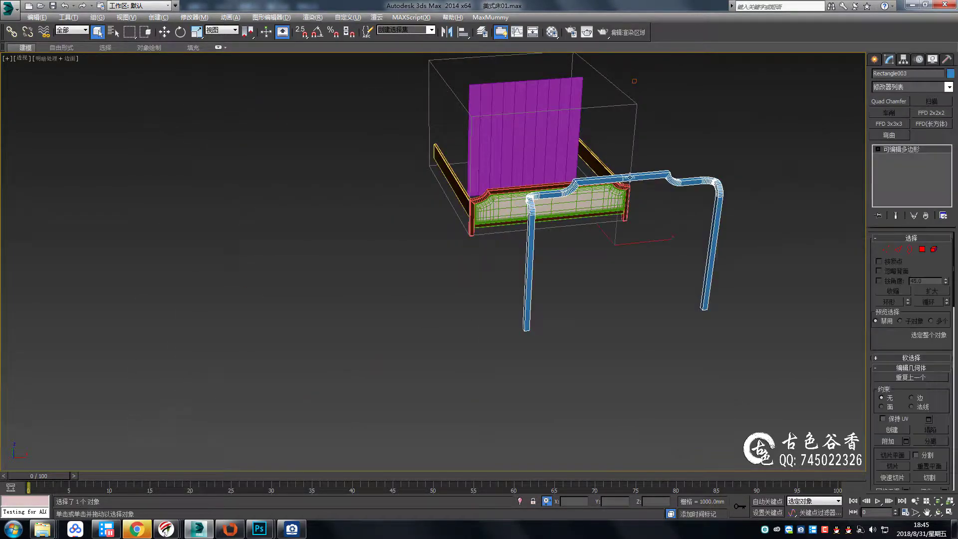
{"action": "scroll", "coordinate": [609, 179], "scroll_direction": "up", "scroll_amount": 1}
{"action": "scroll", "coordinate": [693, 148], "scroll_direction": "up", "scroll_amount": 4}
{"action": "left_click", "coordinate": [292, 529]}
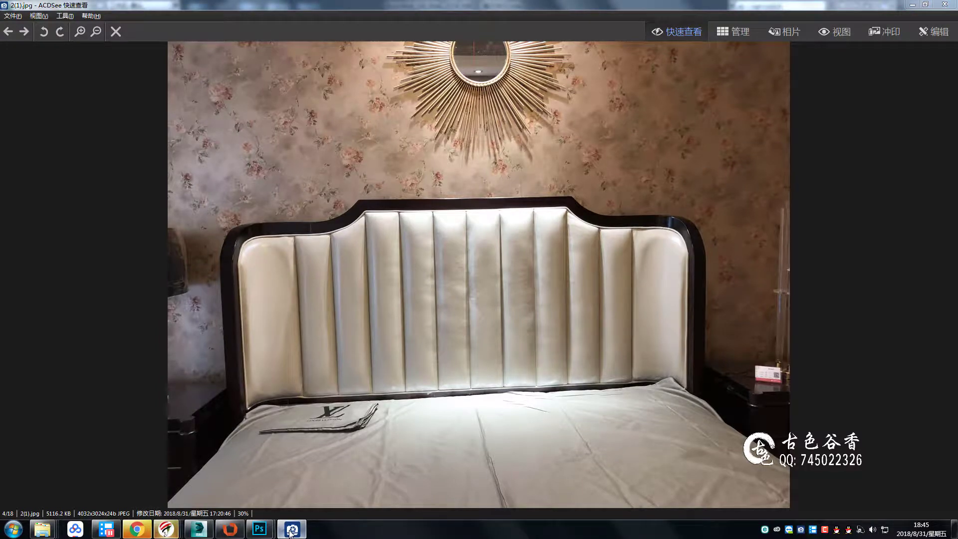
{"action": "left_click", "coordinate": [290, 531]}
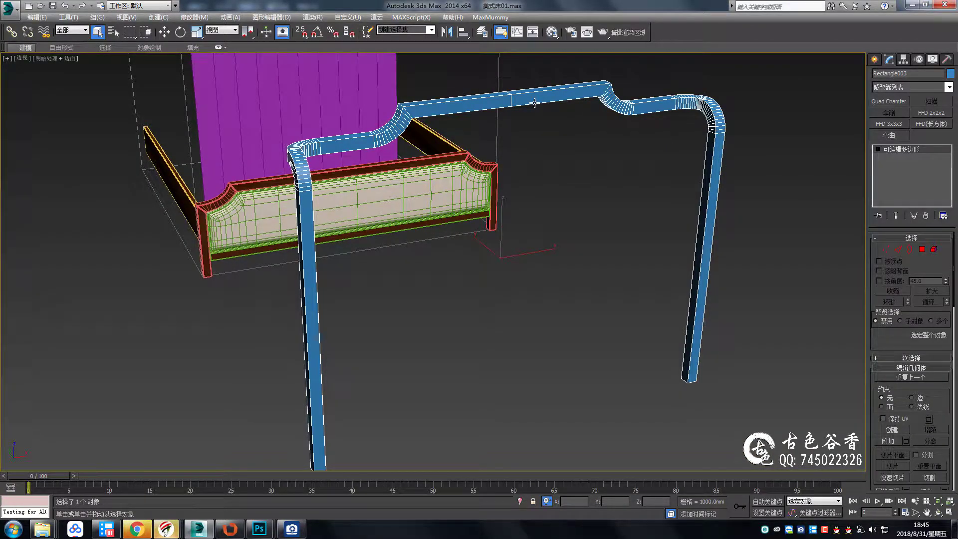
In Edge mode, orbit the frame to look along the rail's 84-edge loop
{"action": "key", "text": "2"}
{"action": "mouse_move", "coordinate": [535, 103]}
{"action": "middle_mouse_down", "text": "alt"}
{"action": "mouse_move", "coordinate": [619, 132]}
{"action": "mouse_move", "coordinate": [658, 114]}
{"action": "mouse_move", "coordinate": [624, 288]}
{"action": "middle_mouse_up", "text": "alt"}
{"action": "key", "text": "4"}
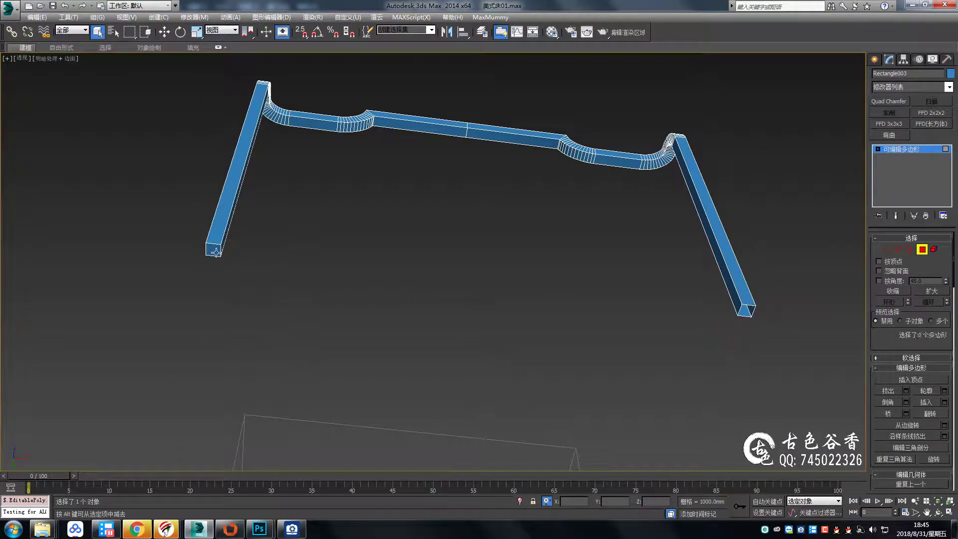
{"action": "middle_click_drag", "start_coordinate": [268, 204], "coordinate": [641, 111], "text": "alt"}
{"action": "key", "text": "2"}
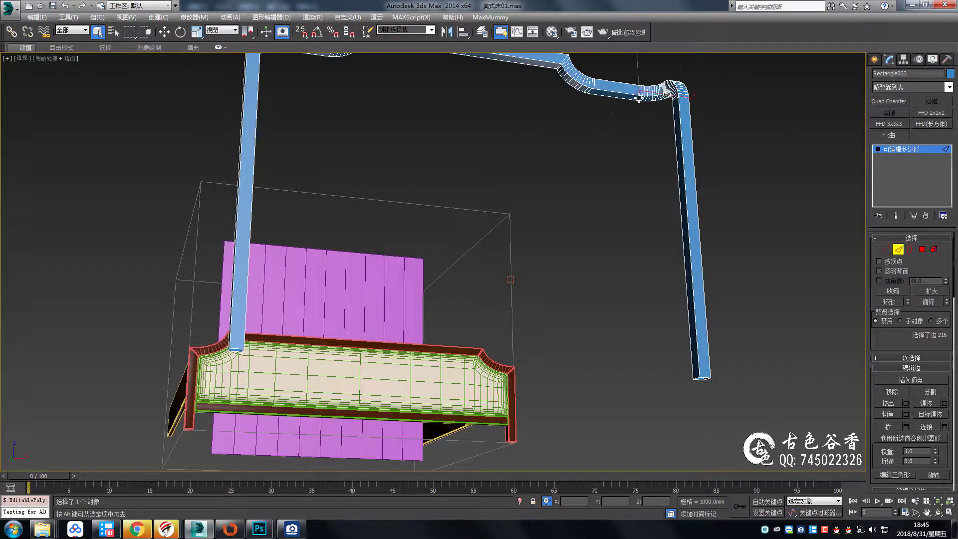
{"action": "scroll", "coordinate": [640, 111], "scroll_direction": "up", "scroll_amount": 5}
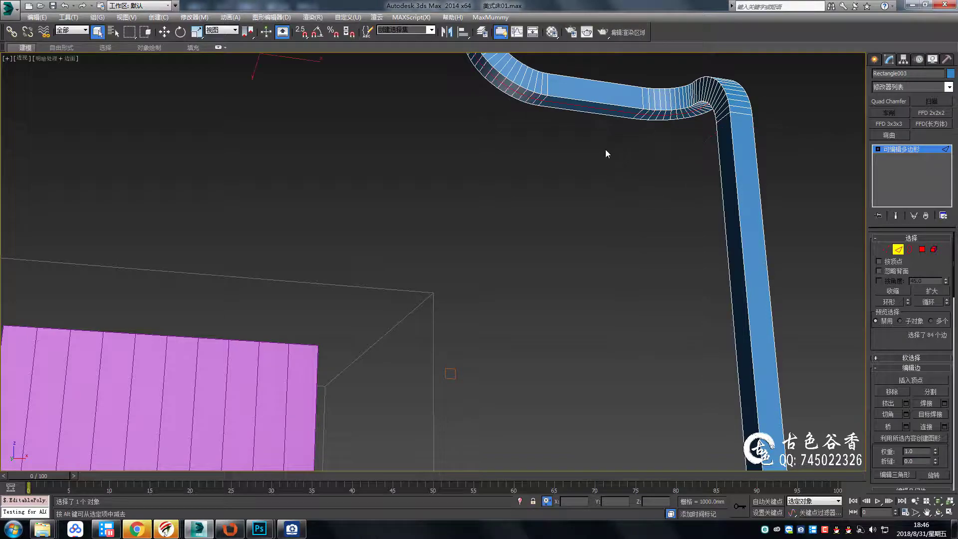
{"action": "scroll", "coordinate": [606, 157], "scroll_direction": "down", "scroll_amount": 5}
{"action": "middle_click_drag", "start_coordinate": [606, 162], "coordinate": [512, 130], "text": "alt"}
{"action": "scroll", "coordinate": [512, 130], "scroll_direction": "up", "scroll_amount": 4}
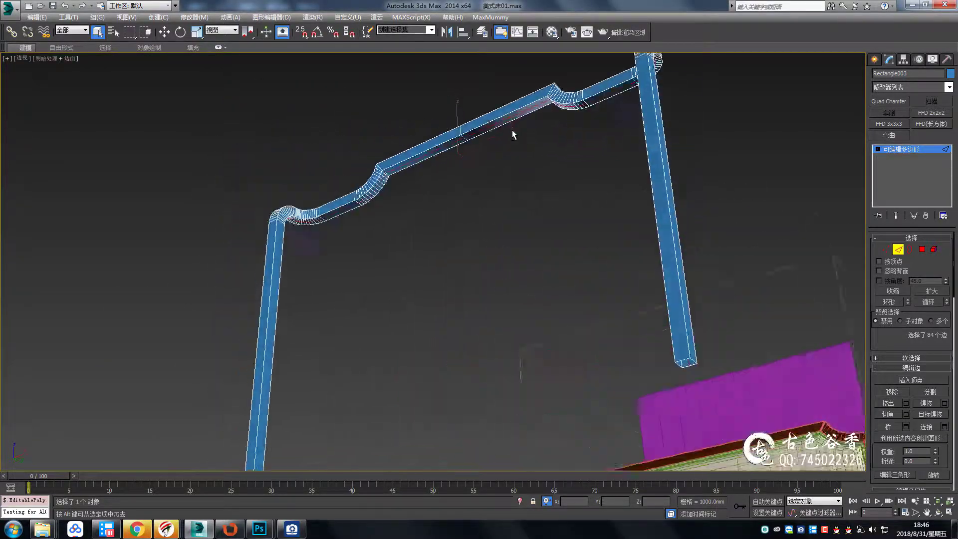
{"action": "scroll", "coordinate": [512, 130], "scroll_direction": "down", "scroll_amount": 5}
Maximize the Top viewport to see the rail from above
{"action": "key", "text": "alt+w"}
{"action": "right_click", "coordinate": [235, 135]}
{"action": "key", "text": "alt+w"}
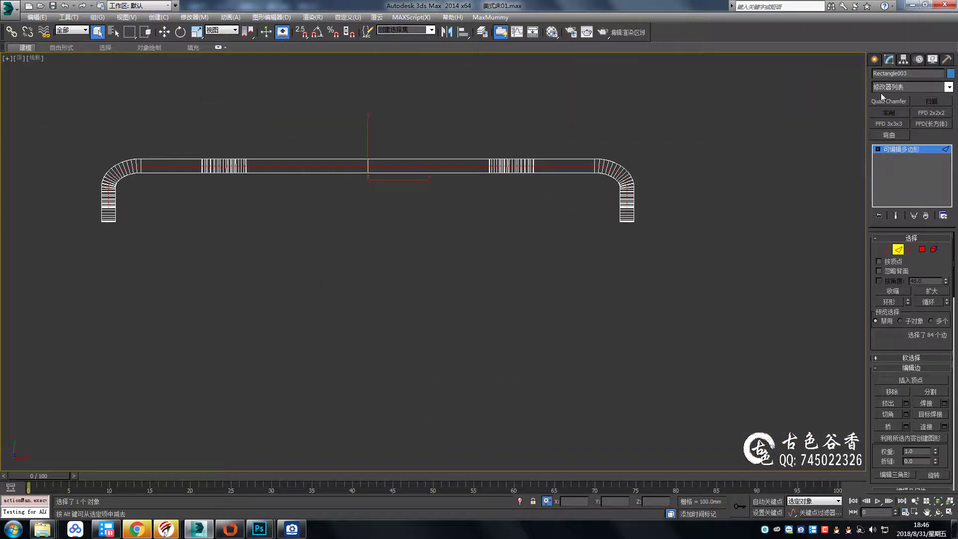
Create a Linear shape from the rail's selected edge loop in front view
{"action": "key", "text": "alt+w"}
{"action": "key", "text": "alt+w"}
{"action": "right_click", "coordinate": [485, 287]}
{"action": "left_click", "coordinate": [465, 380]}
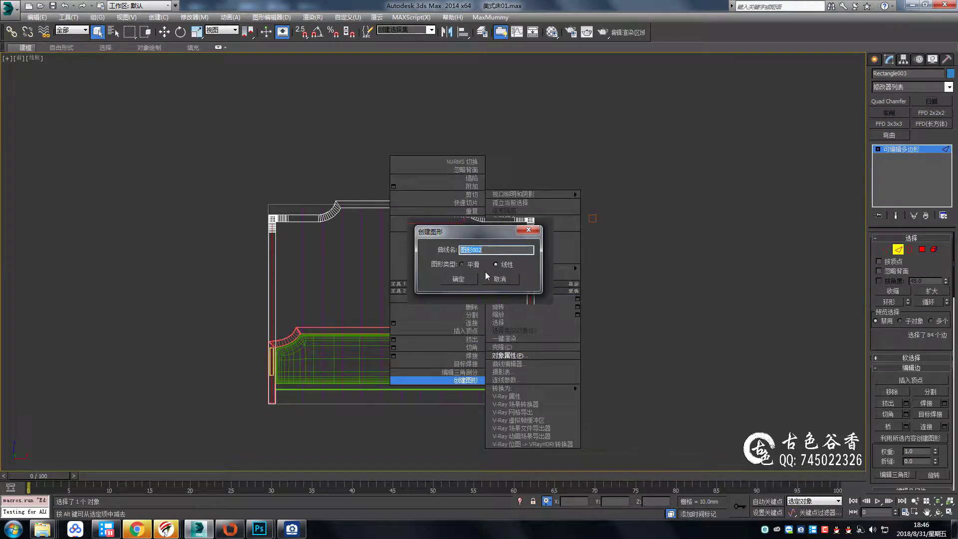
{"action": "left_click", "coordinate": [458, 279]}
Isolate the rail, exit isolation, and select the new spline 图形002
{"action": "key", "text": "w"}
{"action": "key", "text": "p"}
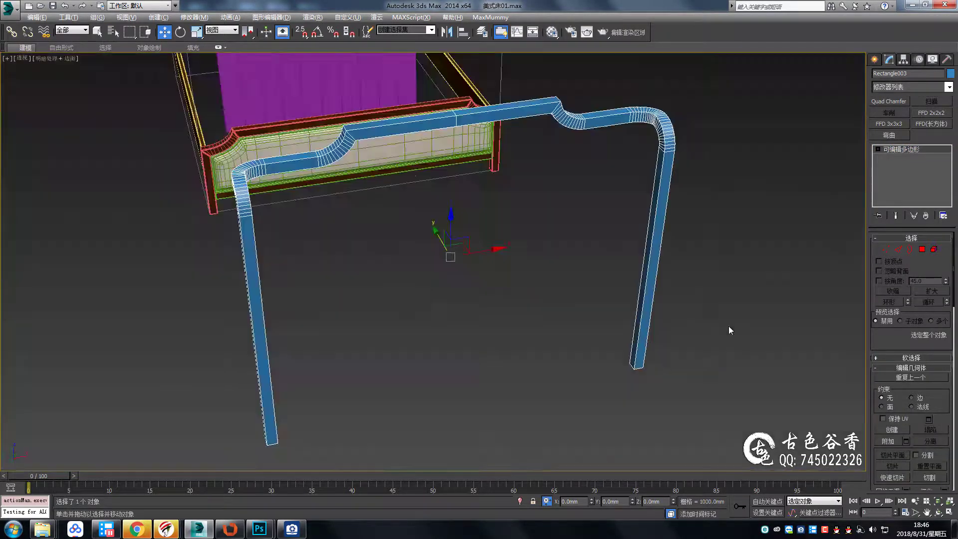
{"action": "key", "text": "q"}
{"action": "key", "text": "alt+q"}
{"action": "key", "text": "alt+q"}
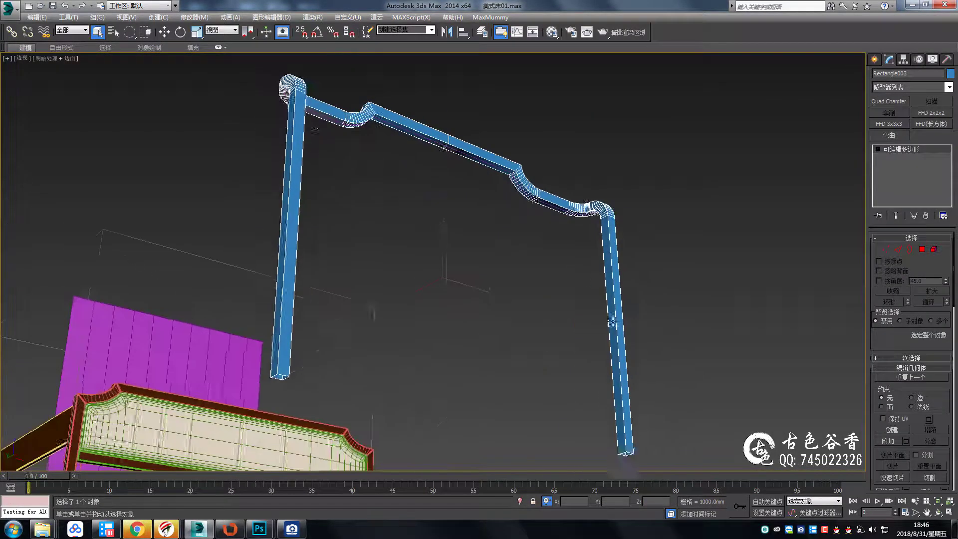
{"action": "scroll", "coordinate": [586, 272], "scroll_direction": "up", "scroll_amount": 5}
{"action": "key", "text": "2"}
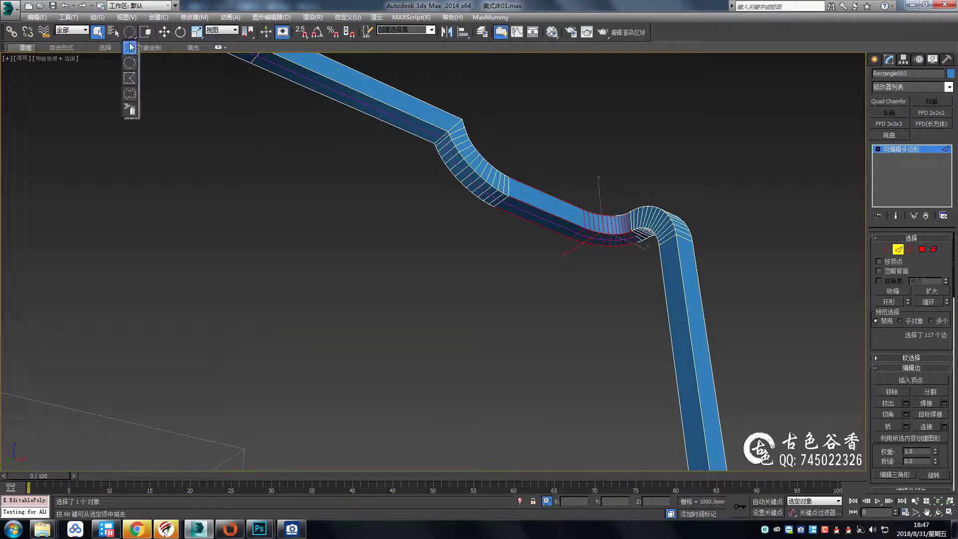
{"action": "scroll", "coordinate": [562, 229], "scroll_direction": "down", "scroll_amount": 2}
{"action": "left_click", "coordinate": [556, 187]}
Isolate spline 图形002, inspect its corner vertices, and compare them with the bed photo
{"action": "scroll", "coordinate": [556, 187], "scroll_direction": "down", "scroll_amount": 4}
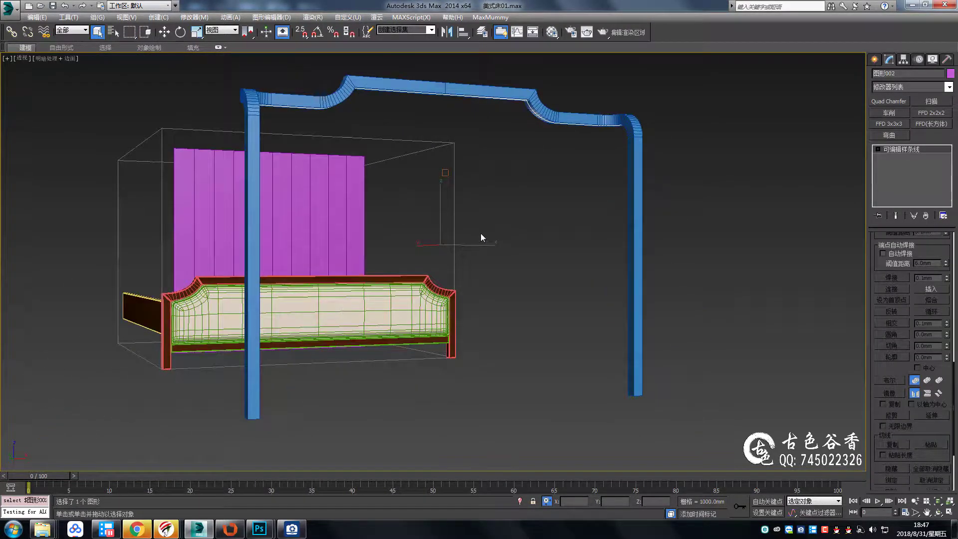
{"action": "key", "text": "alt+q"}
{"action": "scroll", "coordinate": [463, 232], "scroll_direction": "up", "scroll_amount": 1}
{"action": "scroll", "coordinate": [600, 174], "scroll_direction": "up", "scroll_amount": 3}
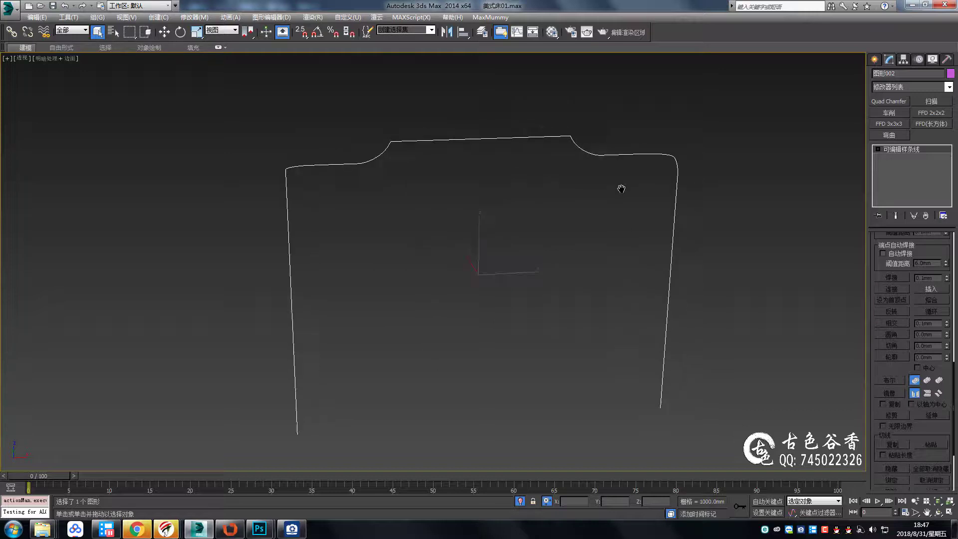
{"action": "key", "text": "1"}
{"action": "scroll", "coordinate": [628, 221], "scroll_direction": "up", "scroll_amount": 5}
{"action": "scroll", "coordinate": [644, 181], "scroll_direction": "down", "scroll_amount": 3}
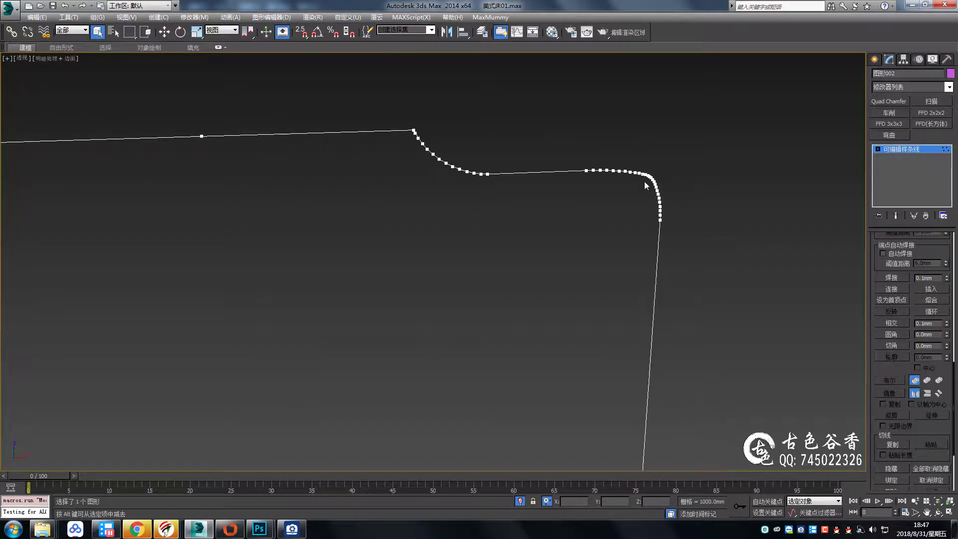
{"action": "scroll", "coordinate": [640, 178], "scroll_direction": "up", "scroll_amount": 3}
{"action": "scroll", "coordinate": [522, 220], "scroll_direction": "down", "scroll_amount": 3}
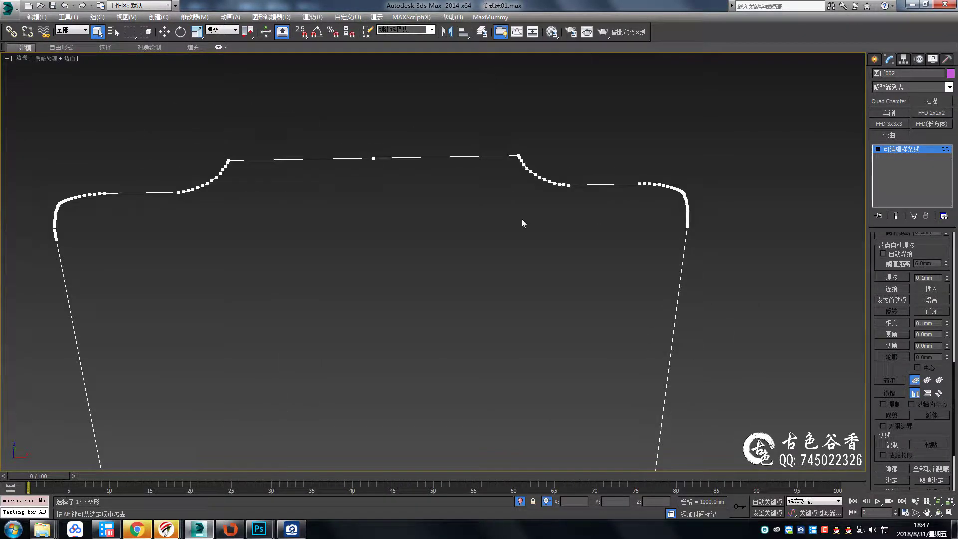
{"action": "scroll", "coordinate": [562, 192], "scroll_direction": "down", "scroll_amount": 1}
{"action": "scroll", "coordinate": [590, 190], "scroll_direction": "down", "scroll_amount": 2}
{"action": "scroll", "coordinate": [399, 399], "scroll_direction": "down", "scroll_amount": 1}
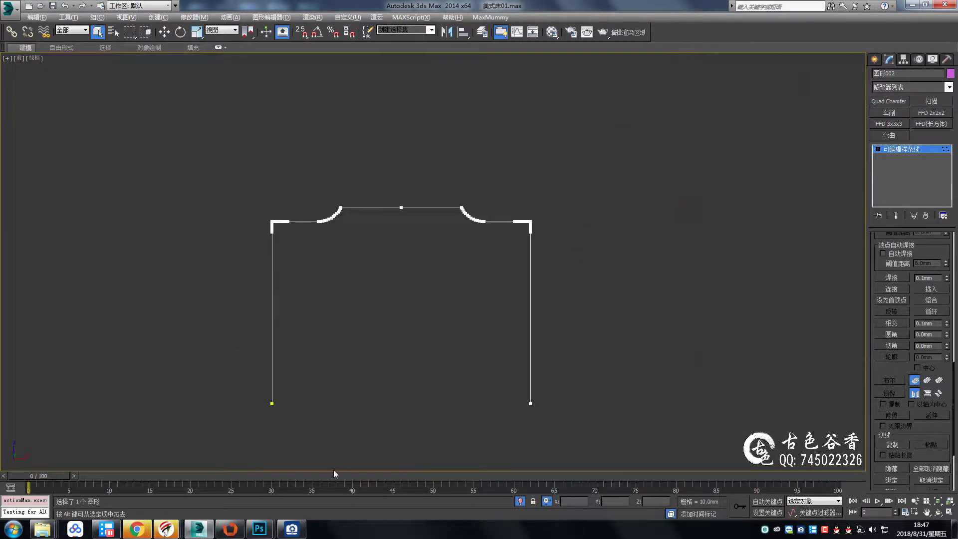
{"action": "left_click", "coordinate": [292, 529]}
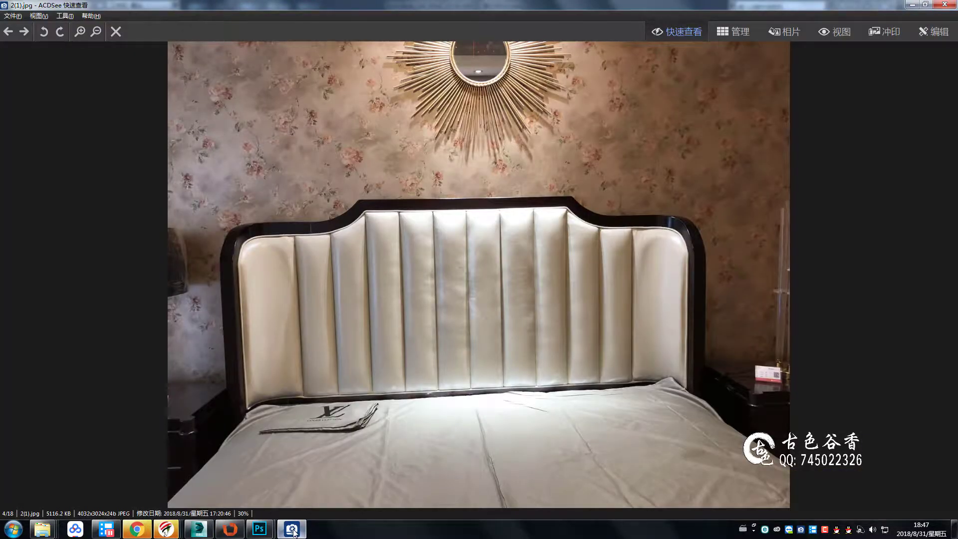
{"action": "left_click", "coordinate": [292, 529]}
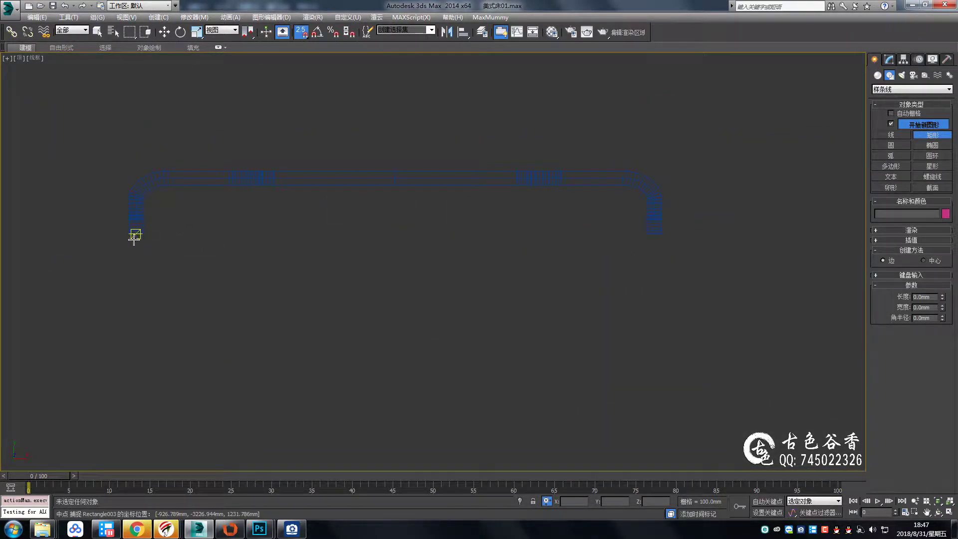
Draw a rectangle over the rail, convert it to editable spline, and move its top segment onto the rail
{"action": "left_click_drag", "start_coordinate": [618, 221], "coordinate": [654, 203]}
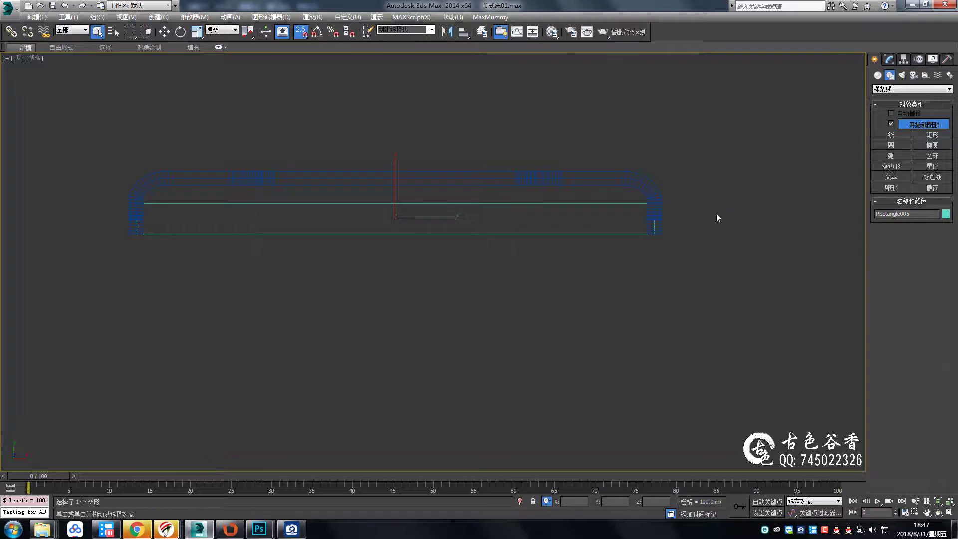
{"action": "key", "text": "ctrl+e"}
{"action": "right_click", "coordinate": [564, 206]}
{"action": "left_click", "coordinate": [549, 139]}
{"action": "mouse_move", "coordinate": [62, 164]}
{"action": "left_mouse_down"}
{"action": "mouse_move", "coordinate": [638, 216]}
{"action": "mouse_move", "coordinate": [655, 165]}
{"action": "left_mouse_up"}
{"action": "key", "text": "w"}
{"action": "scroll", "coordinate": [619, 192], "scroll_direction": "up", "scroll_amount": 2}
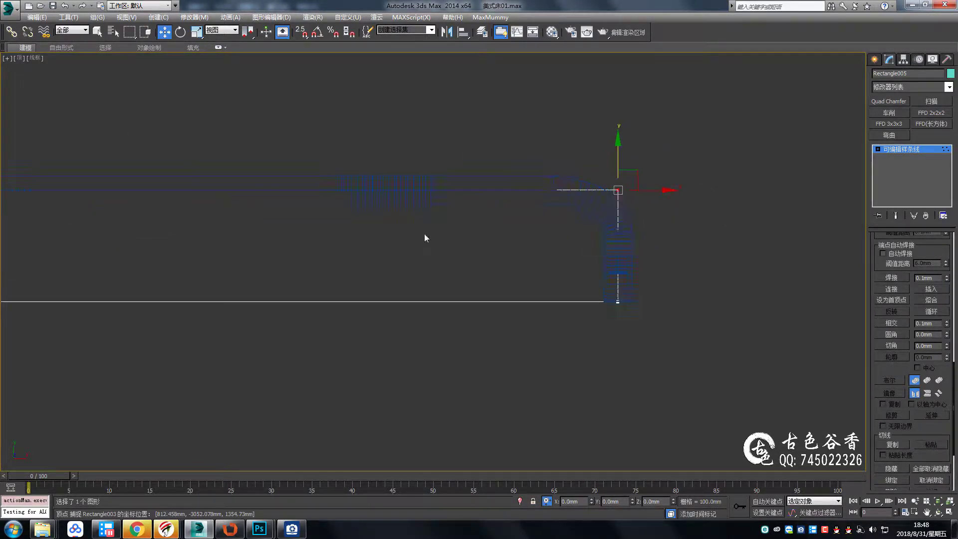
{"action": "scroll", "coordinate": [424, 233], "scroll_direction": "down", "scroll_amount": 2}
{"action": "key", "text": "q"}
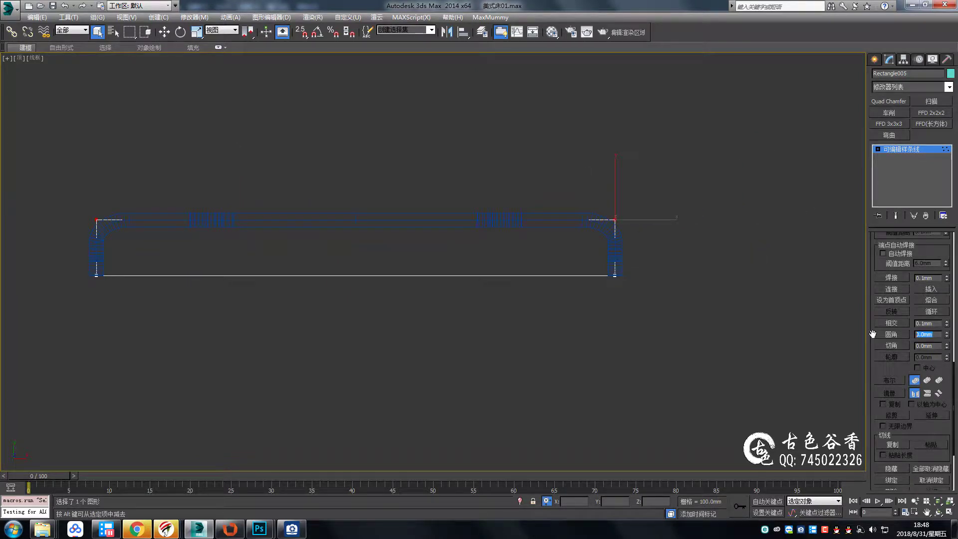
Zoom in and select the rectangle's vertex at the rail's corner arc
{"action": "scroll", "coordinate": [599, 254], "scroll_direction": "up", "scroll_amount": 5}
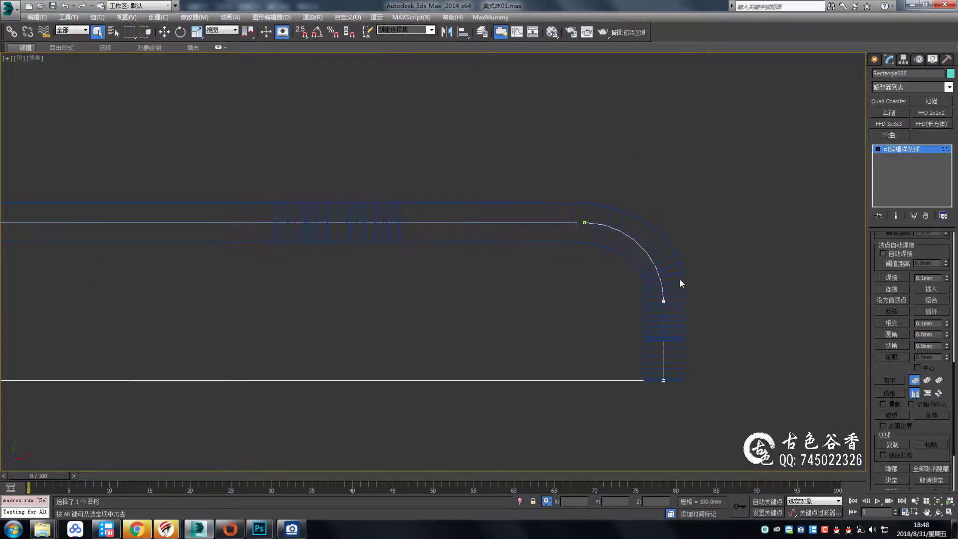
{"action": "scroll", "coordinate": [680, 279], "scroll_direction": "up", "scroll_amount": 2}
{"action": "scroll", "coordinate": [933, 311], "scroll_direction": "up", "scroll_amount": 4}
{"action": "scroll", "coordinate": [933, 312], "scroll_direction": "up", "scroll_amount": 4}
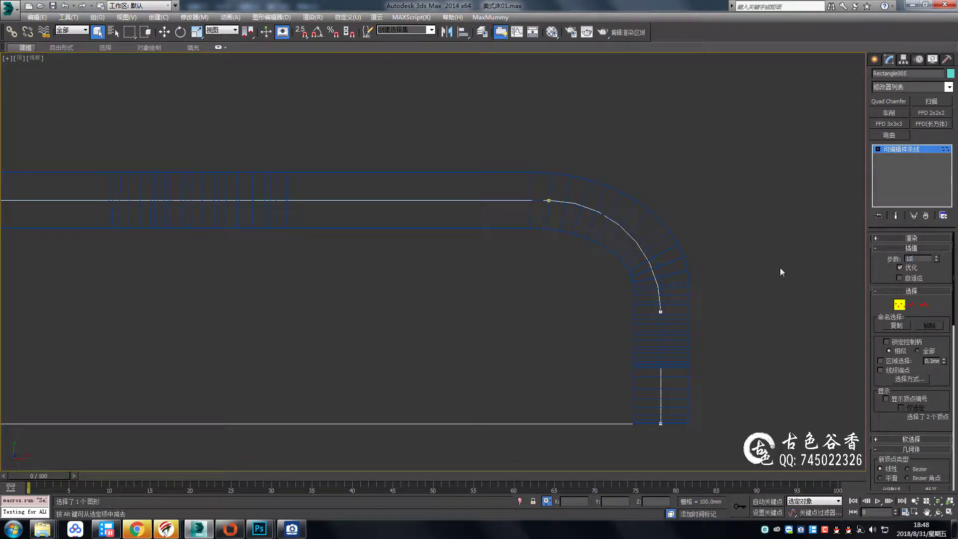
{"action": "middle_click_drag", "start_coordinate": [650, 272], "coordinate": [663, 292]}
{"action": "scroll", "coordinate": [585, 214], "scroll_direction": "up", "scroll_amount": 2}
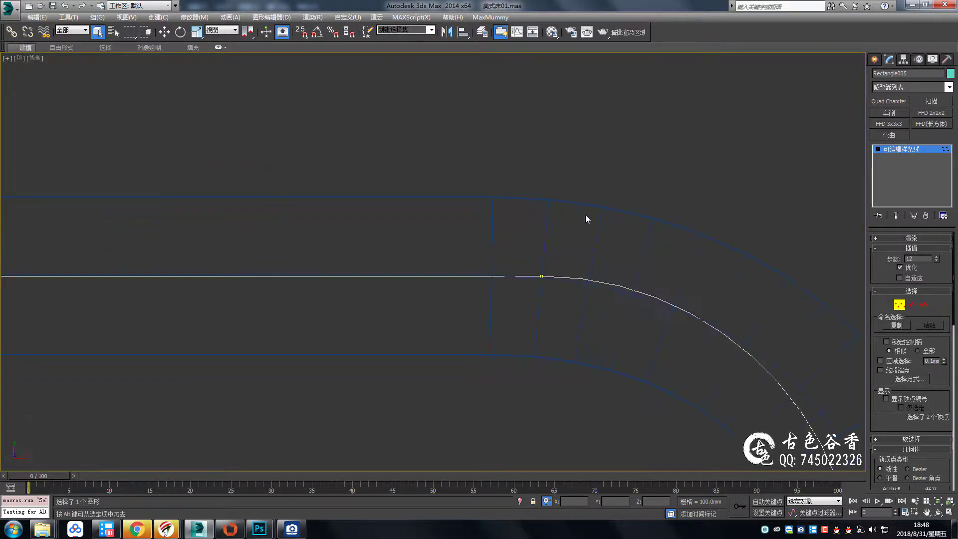
{"action": "left_click", "coordinate": [562, 227]}
{"action": "scroll", "coordinate": [940, 382], "scroll_direction": "down", "scroll_amount": 3}
{"action": "scroll", "coordinate": [923, 315], "scroll_direction": "down", "scroll_amount": 3}
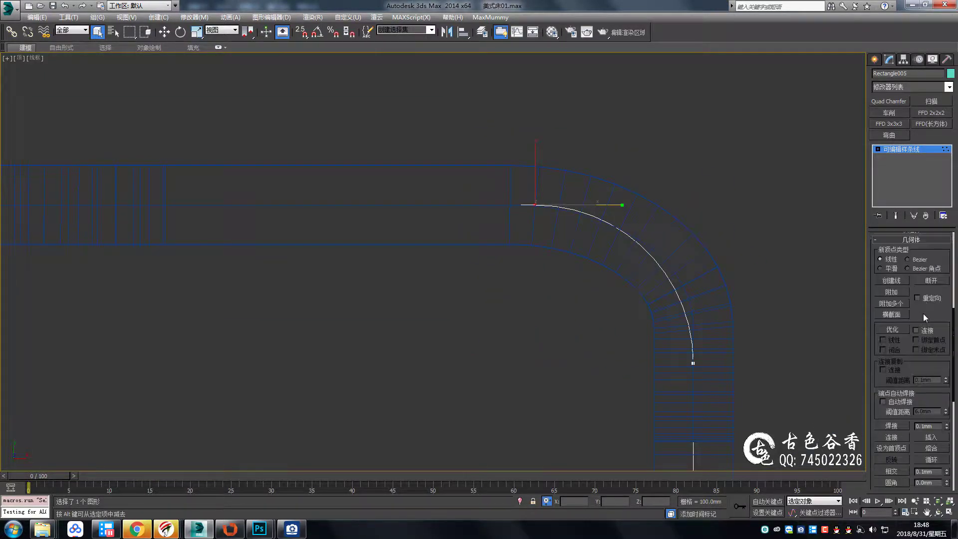
{"action": "middle_click_drag", "start_coordinate": [712, 340], "coordinate": [716, 263]}
{"action": "scroll", "coordinate": [795, 208], "scroll_direction": "down", "scroll_amount": 3}
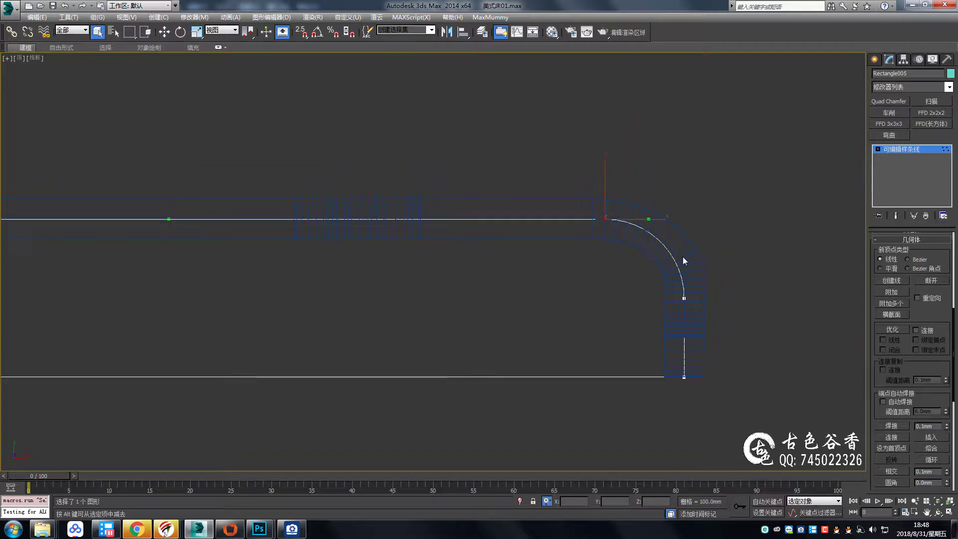
{"action": "scroll", "coordinate": [666, 253], "scroll_direction": "up", "scroll_amount": 2}
Enable Render in Viewport on the spline with a 50 × 50 mm rectangular section
{"action": "left_click", "coordinate": [901, 149]}
{"action": "scroll", "coordinate": [626, 292], "scroll_direction": "down", "scroll_amount": 2}
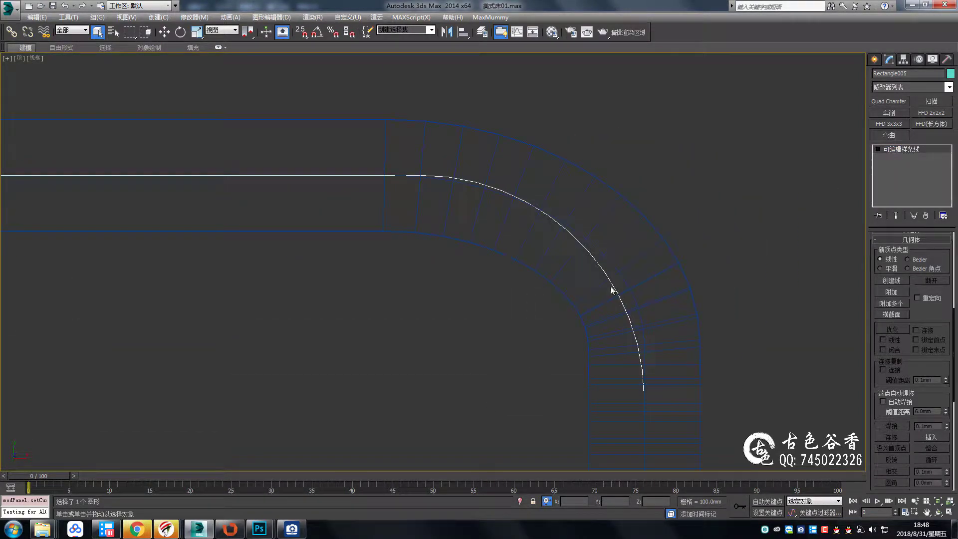
{"action": "scroll", "coordinate": [613, 286], "scroll_direction": "down", "scroll_amount": 2}
{"action": "middle_click_drag", "start_coordinate": [613, 287], "coordinate": [643, 205]}
{"action": "scroll", "coordinate": [945, 267], "scroll_direction": "up", "scroll_amount": 5}
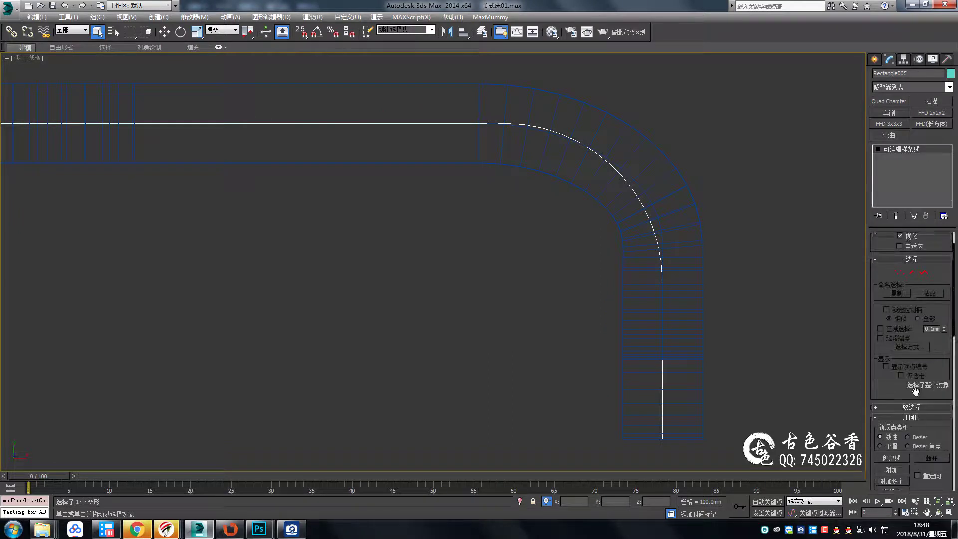
{"action": "scroll", "coordinate": [902, 238], "scroll_direction": "up", "scroll_amount": 3}
{"action": "scroll", "coordinate": [902, 237], "scroll_direction": "up", "scroll_amount": 3}
{"action": "left_click", "coordinate": [877, 256]}
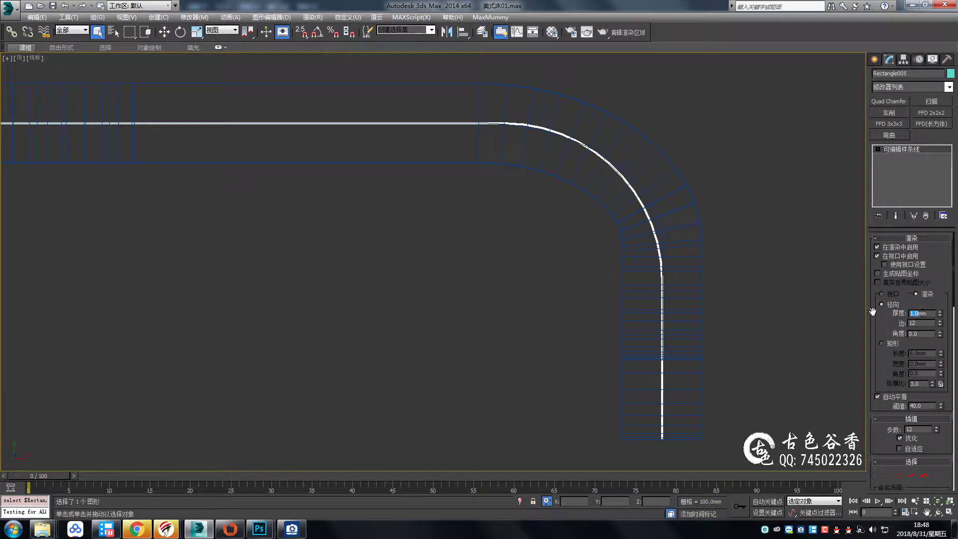
{"action": "type", "text": "50"}
{"action": "key", "text": "Return"}
{"action": "left_click", "coordinate": [881, 343]}
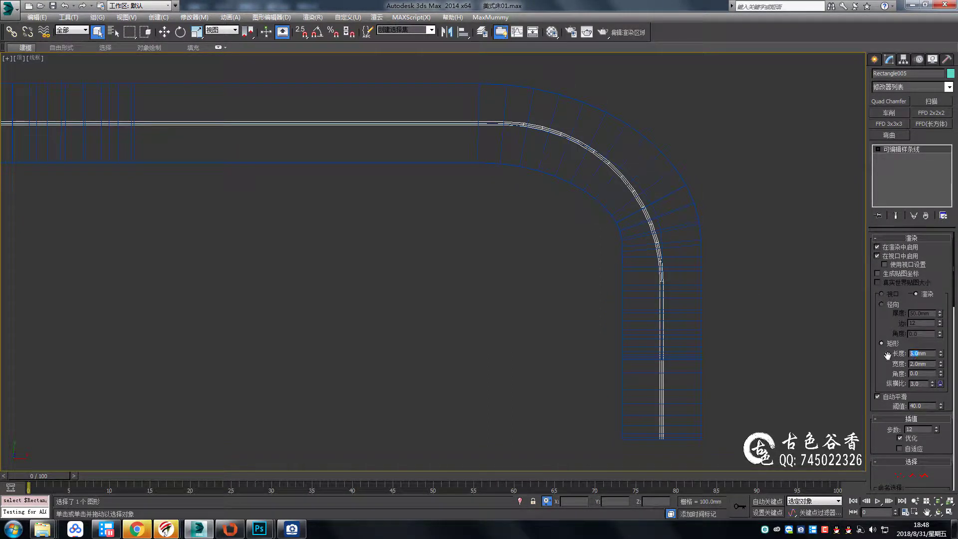
{"action": "left_click", "coordinate": [919, 351]}
{"action": "type", "text": "50"}
{"action": "key", "text": "Return"}
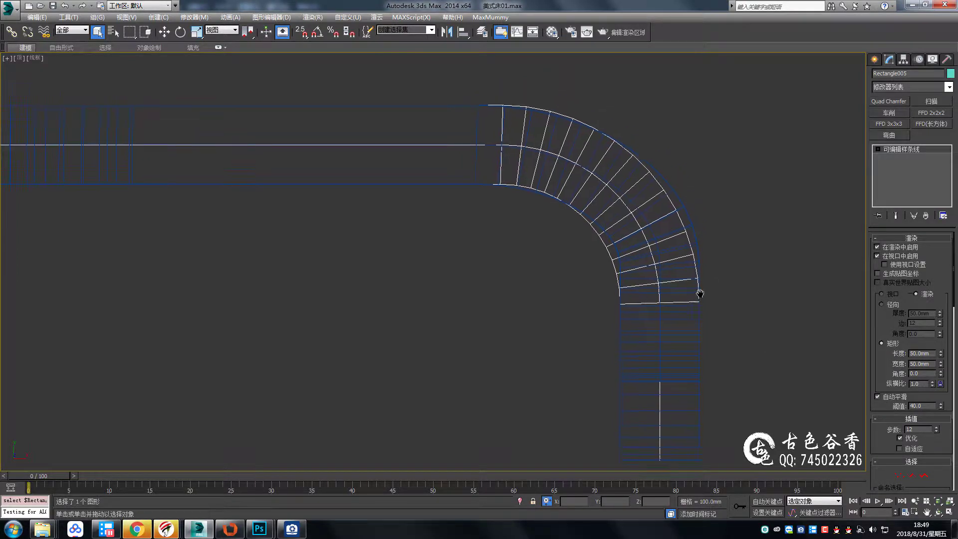
{"action": "left_click", "coordinate": [696, 248]}
{"action": "middle_click_drag", "start_coordinate": [695, 232], "coordinate": [642, 278]}
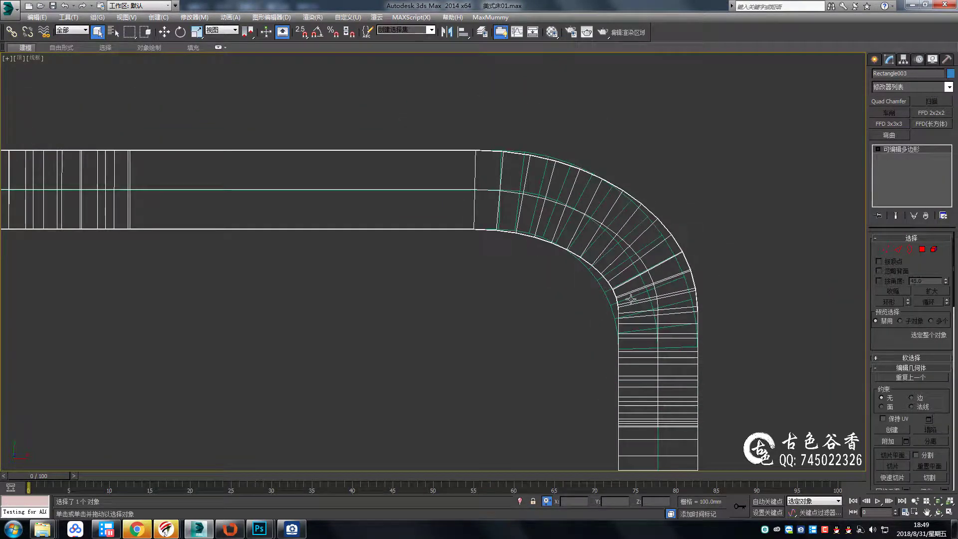
Select the edge ring beside the blue frame's corner arc and slide it along the frame
{"action": "scroll", "coordinate": [534, 182], "scroll_direction": "up", "scroll_amount": 3}
{"action": "key", "text": "1"}
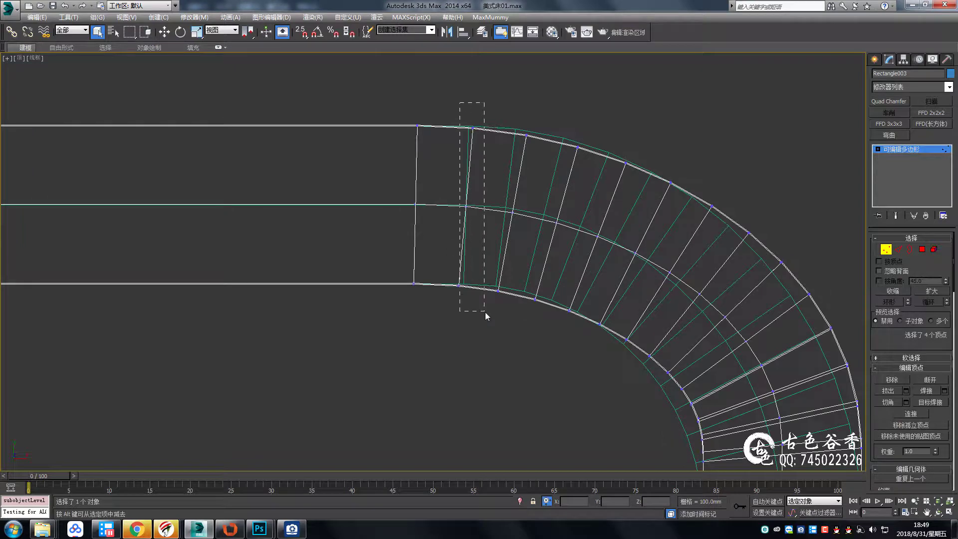
{"action": "mouse_move", "coordinate": [542, 329]}
{"action": "middle_mouse_down"}
{"action": "mouse_move", "coordinate": [514, 246]}
{"action": "mouse_move", "coordinate": [494, 280]}
{"action": "middle_mouse_up"}
{"action": "key", "text": "2"}
{"action": "left_click", "coordinate": [496, 255]}
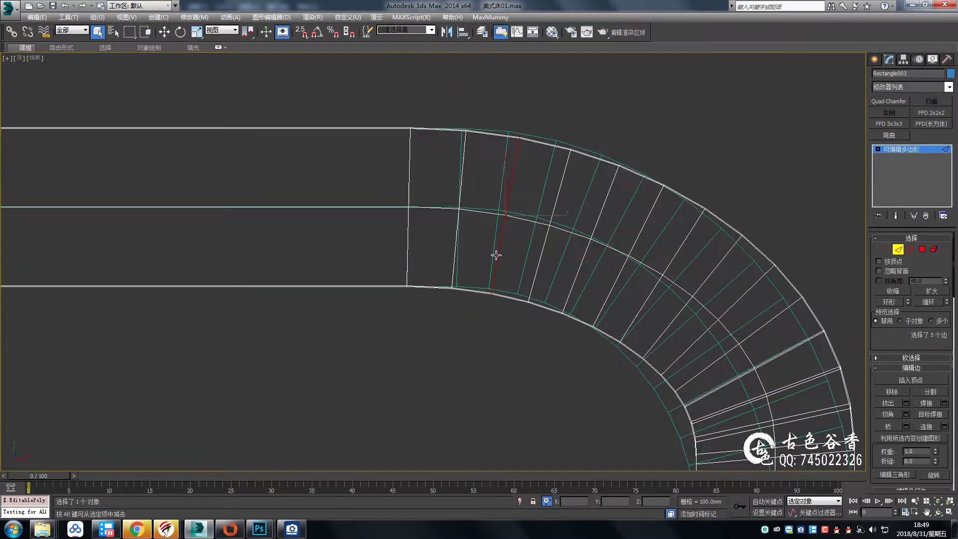
{"action": "key", "text": "w"}
{"action": "scroll", "coordinate": [521, 149], "scroll_direction": "up", "scroll_amount": 2}
{"action": "left_click_drag", "start_coordinate": [510, 216], "coordinate": [443, 212]}
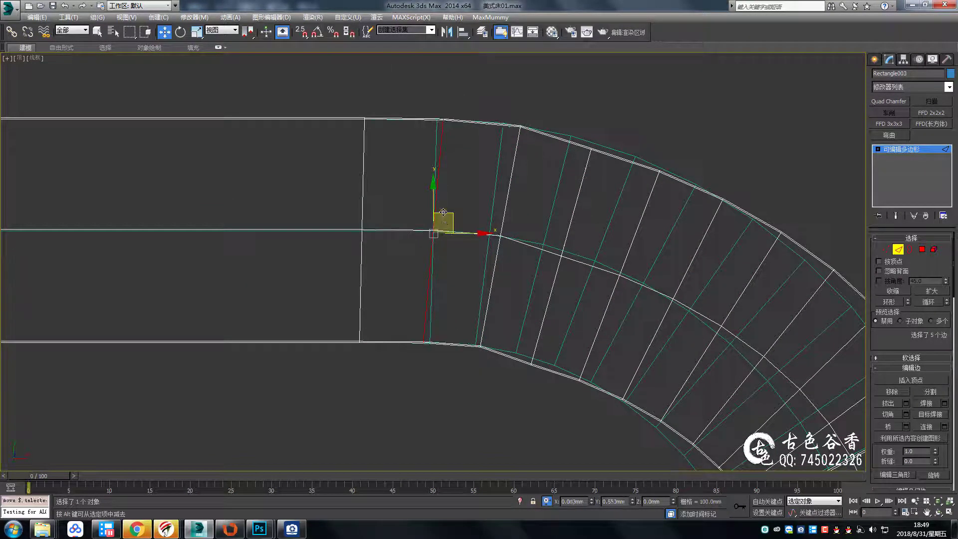
Slide the edge loop further down the curved shoulder bend
{"action": "left_click_drag", "start_coordinate": [572, 241], "coordinate": [630, 264]}
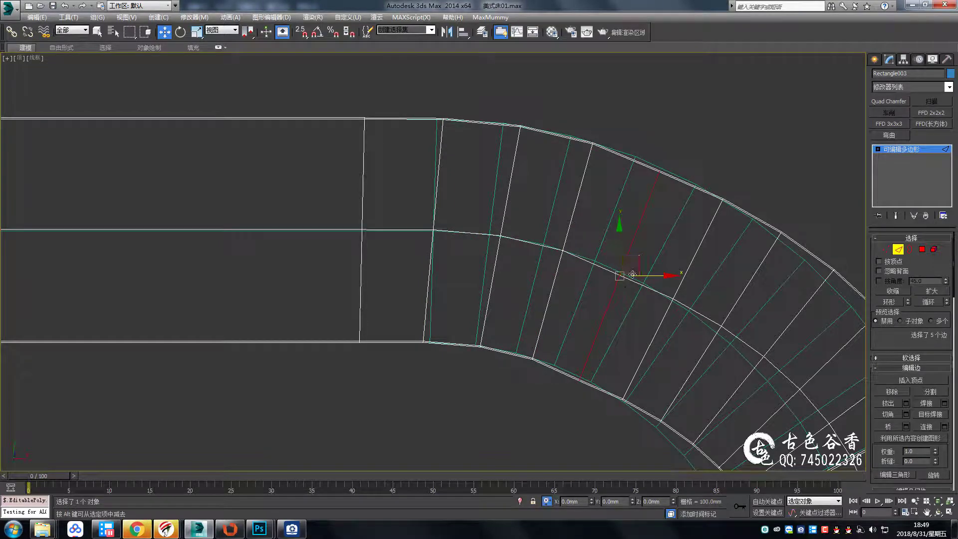
{"action": "middle_click_drag", "start_coordinate": [662, 313], "coordinate": [634, 238]}
{"action": "left_click_drag", "start_coordinate": [601, 192], "coordinate": [654, 218]}
{"action": "left_click_drag", "start_coordinate": [630, 250], "coordinate": [679, 277]}
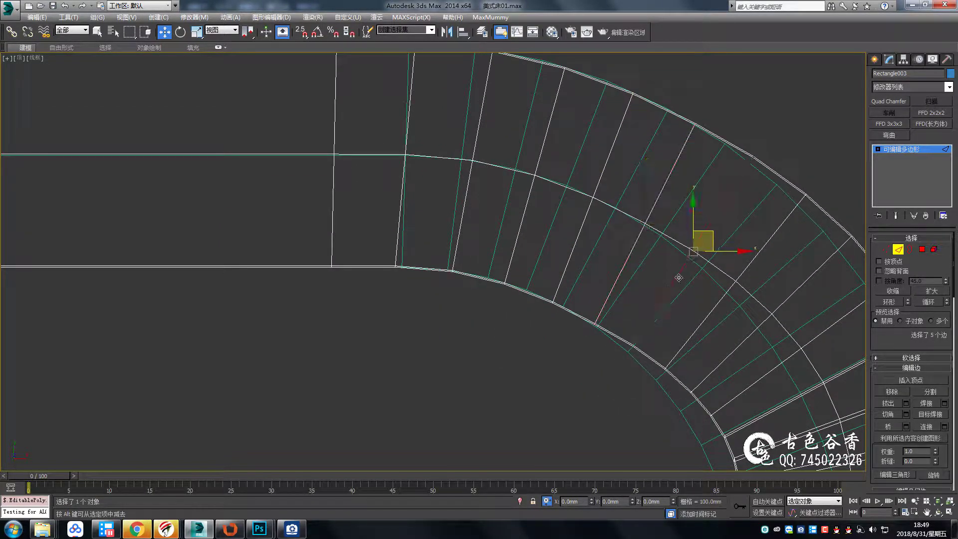
{"action": "middle_click_drag", "start_coordinate": [708, 241], "coordinate": [703, 247]}
{"action": "left_click_drag", "start_coordinate": [699, 250], "coordinate": [734, 287]}
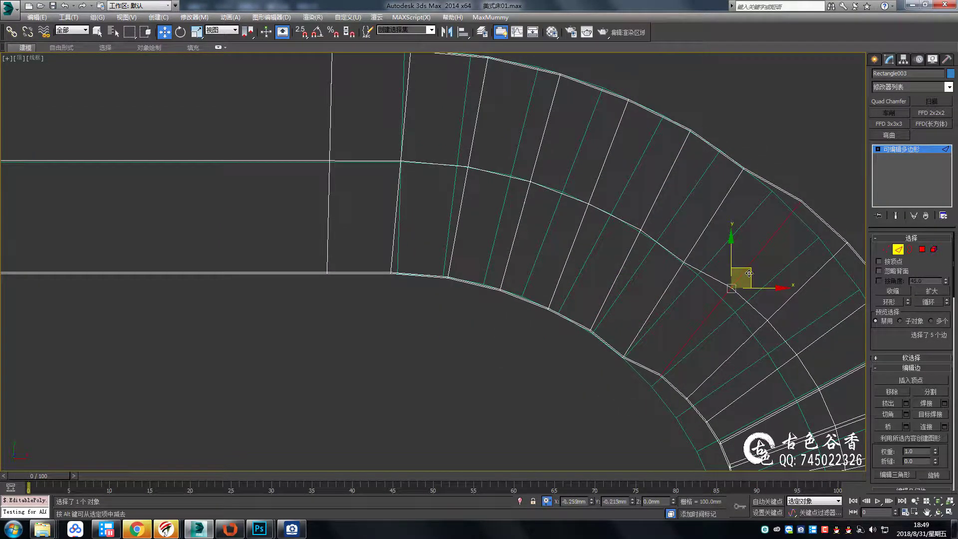
{"action": "middle_click_drag", "start_coordinate": [780, 289], "coordinate": [726, 267]}
{"action": "left_click", "coordinate": [942, 427]}
Slide the edges back up the arc and undo the last slide with Ctrl+Z
{"action": "key", "text": "e"}
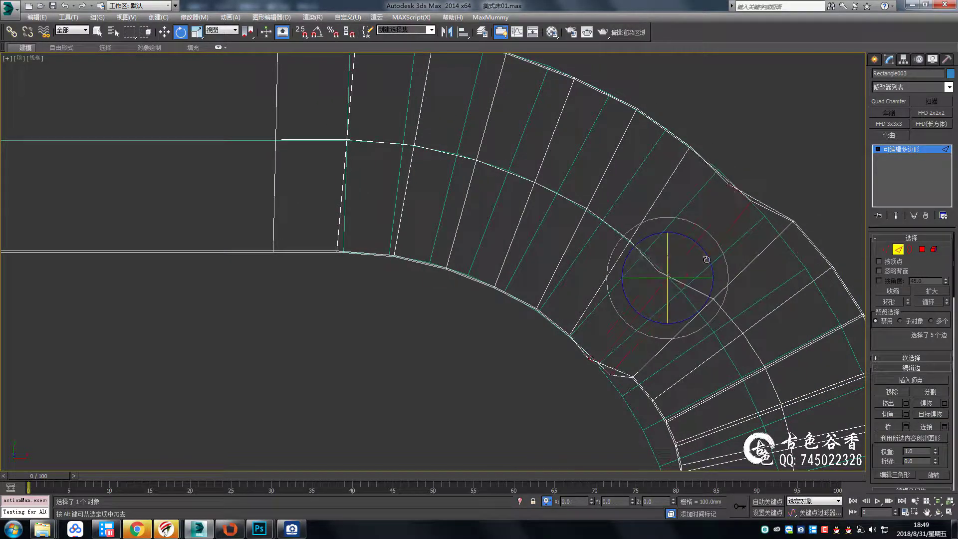
{"action": "key", "text": "w"}
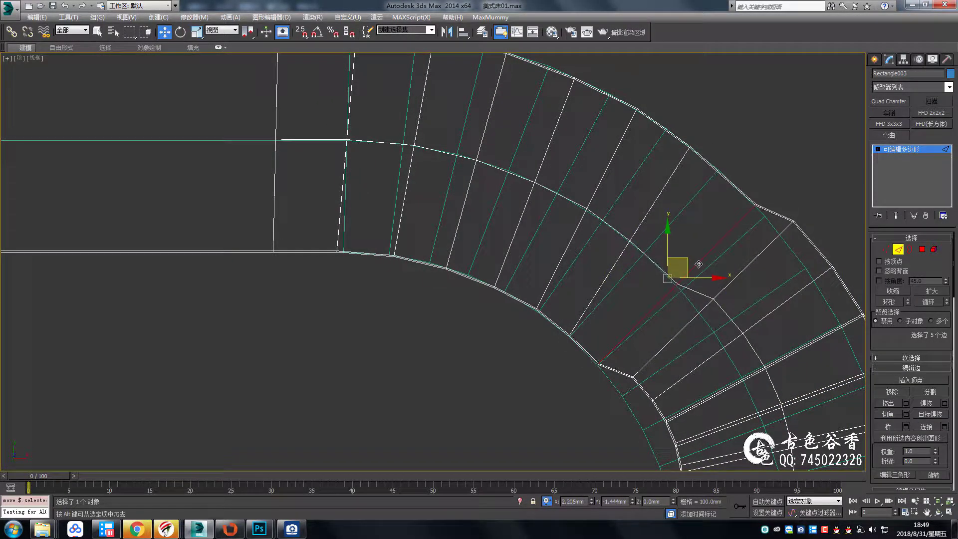
{"action": "middle_click_drag", "start_coordinate": [699, 264], "coordinate": [689, 243]}
{"action": "left_click_drag", "start_coordinate": [661, 252], "coordinate": [636, 205]}
{"action": "key", "text": "e"}
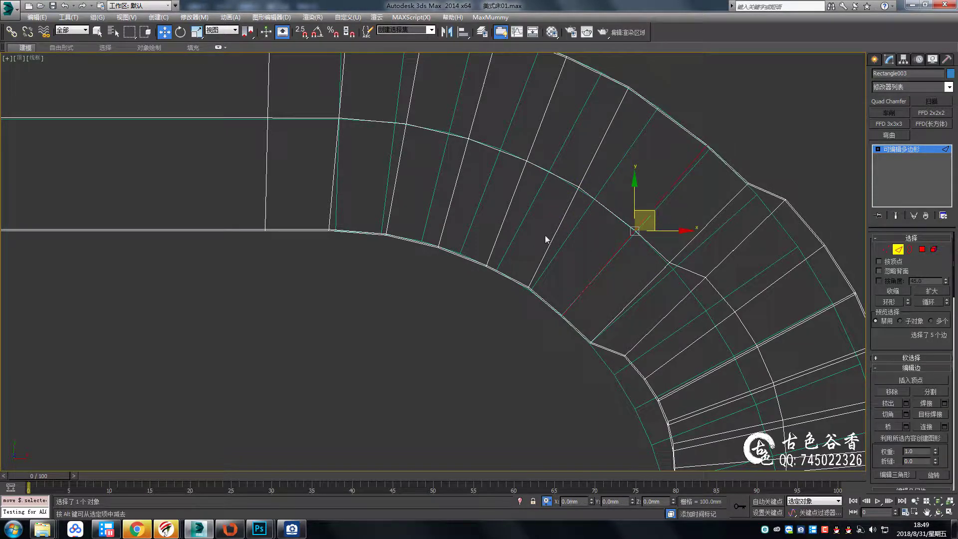
{"action": "key", "text": "ctrl+z"}
{"action": "key", "text": "e"}
{"action": "key", "text": "w"}
Nudge the selected edges and another edge loop on the bend, undoing each adjustment
{"action": "left_click_drag", "start_coordinate": [600, 176], "coordinate": [603, 177]}
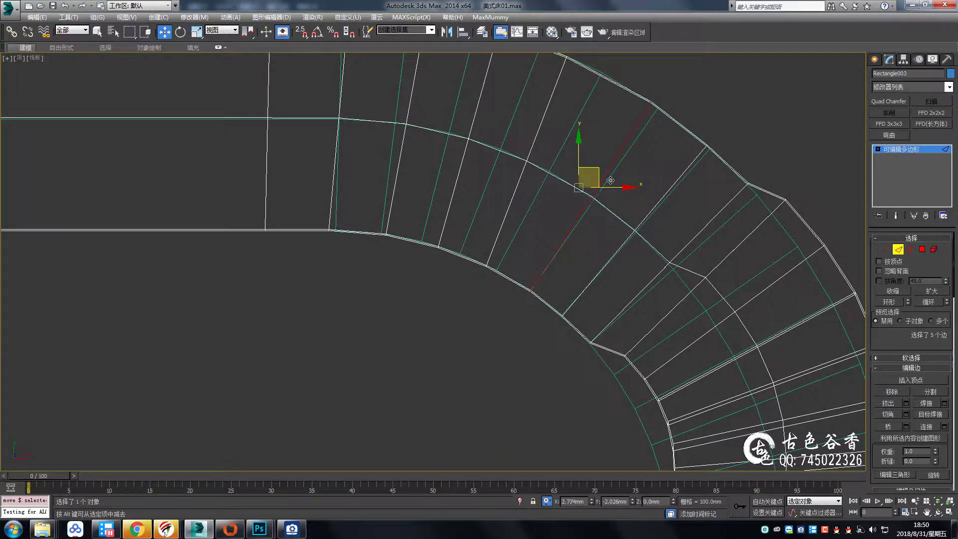
{"action": "middle_click_drag", "start_coordinate": [611, 180], "coordinate": [598, 239]}
{"action": "key", "text": "ctrl+z"}
{"action": "key", "text": "e"}
{"action": "key", "text": "w"}
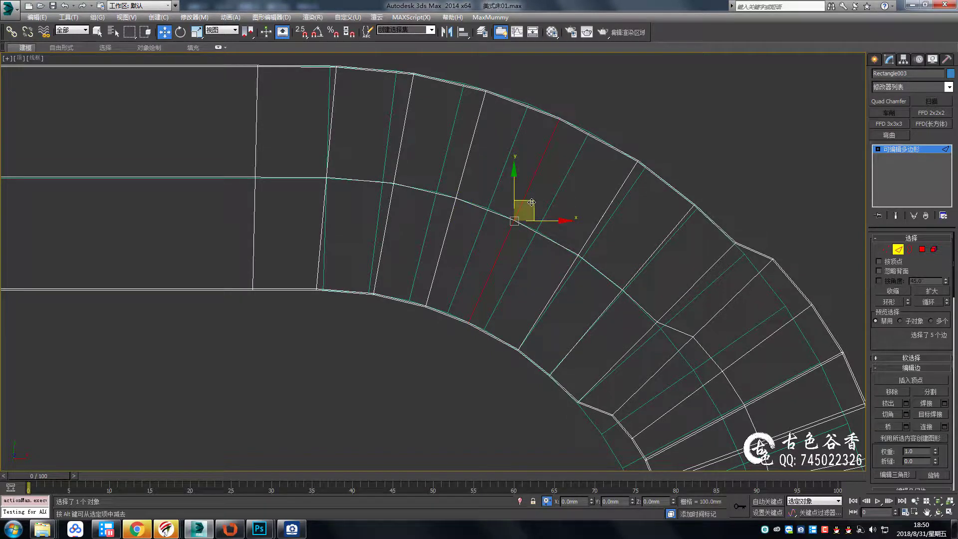
{"action": "middle_click_drag", "start_coordinate": [567, 260], "coordinate": [537, 159]}
{"action": "double_click", "coordinate": [618, 280]}
{"action": "key", "text": "e"}
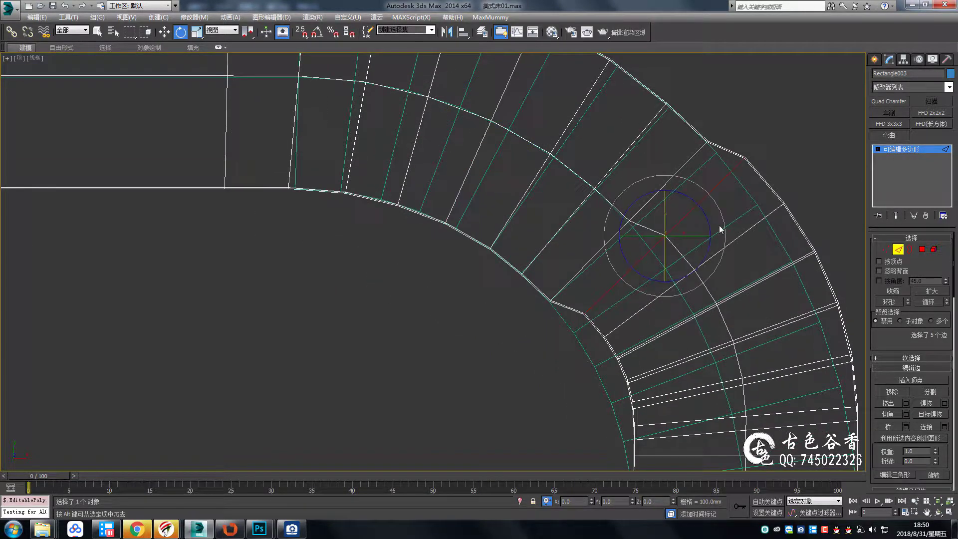
{"action": "key", "text": "w"}
{"action": "key", "text": "ctrl+z"}
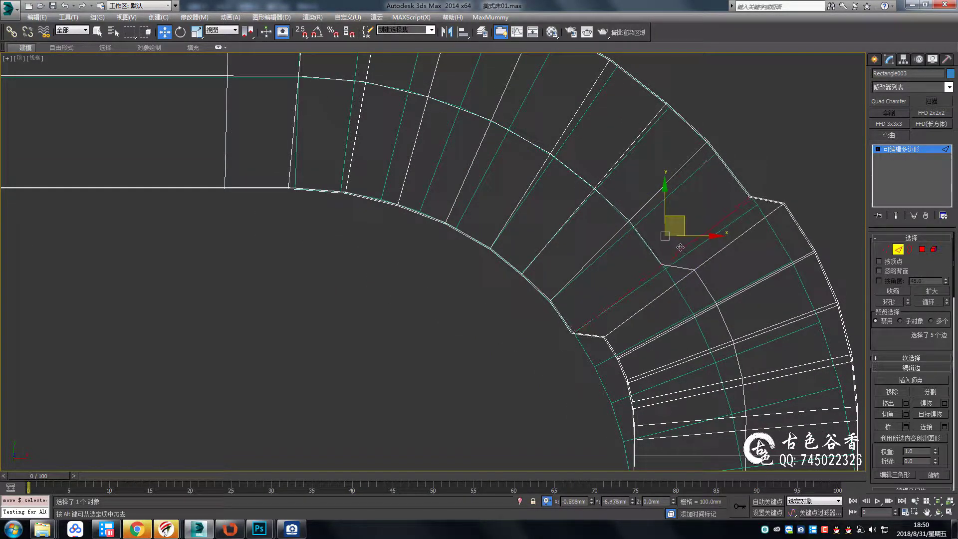
Show the whole bed in Perspective and orbit to inspect the frame from above
{"action": "scroll", "coordinate": [680, 247], "scroll_direction": "down", "scroll_amount": 3}
{"action": "scroll", "coordinate": [680, 247], "scroll_direction": "down", "scroll_amount": 3}
{"action": "scroll", "coordinate": [680, 247], "scroll_direction": "up", "scroll_amount": 2}
{"action": "key", "text": "alt+w"}
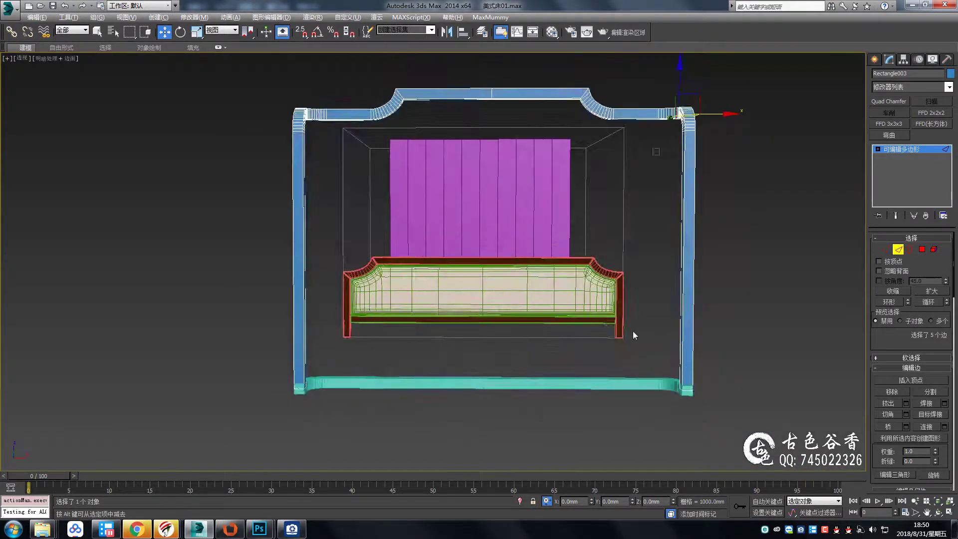
{"action": "middle_click_drag", "start_coordinate": [632, 330], "coordinate": [633, 358], "text": "alt"}
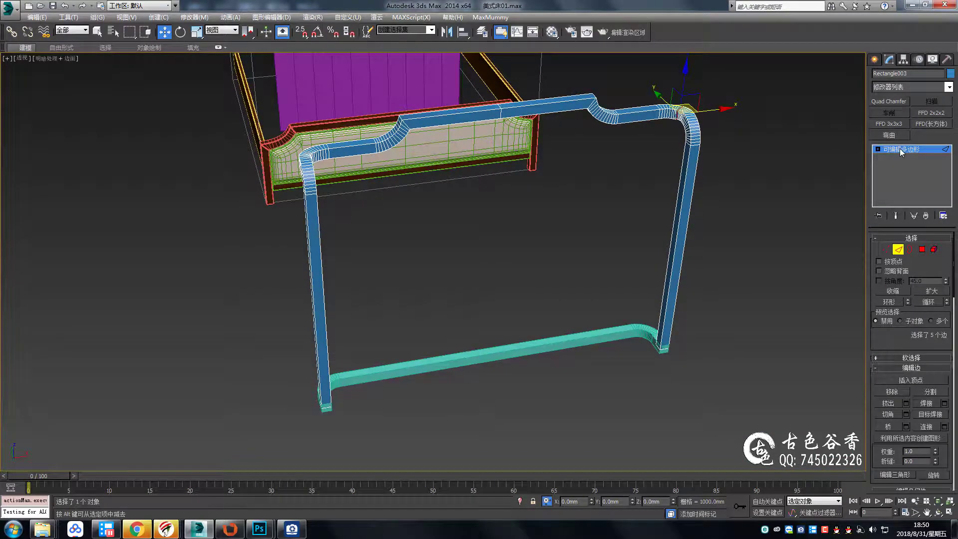
{"action": "middle_click_drag", "start_coordinate": [658, 322], "coordinate": [665, 307], "text": "alt"}
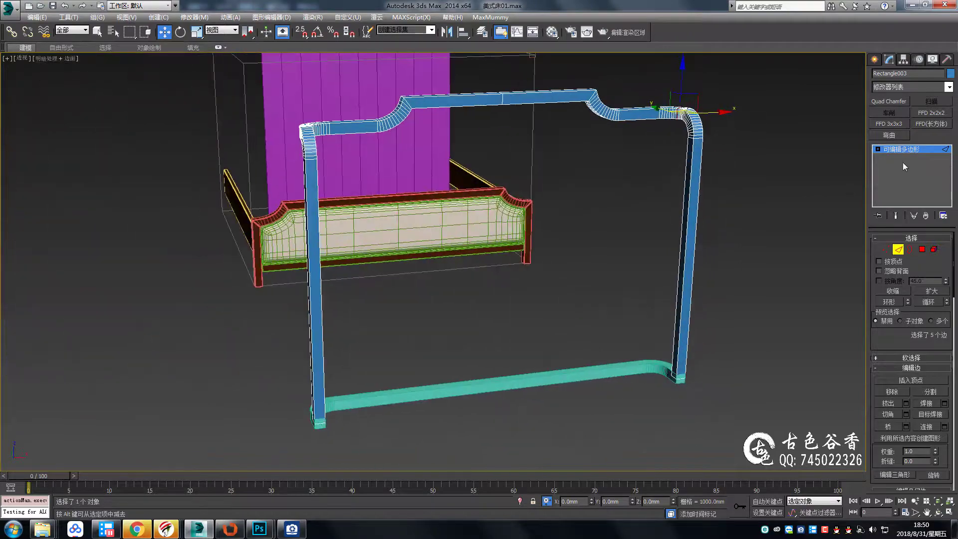
Clone the cyan bottom rail upward with Shift+Move
{"action": "left_click", "coordinate": [911, 149]}
{"action": "left_click", "coordinate": [615, 369]}
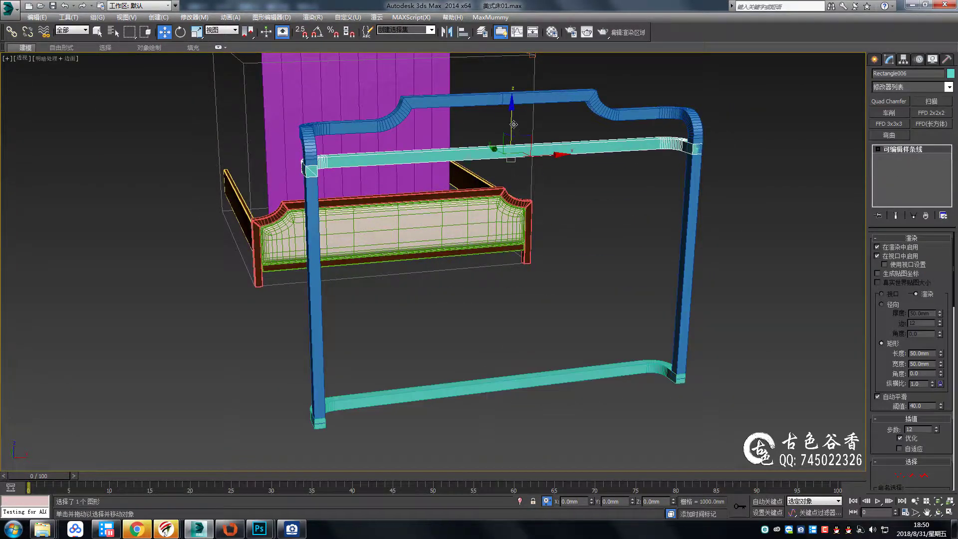
{"action": "left_click_drag", "start_coordinate": [615, 369], "coordinate": [606, 142], "text": "shift"}
{"action": "key", "text": "Return"}
In Top view, delete the copy's straight bar and left bend polygons
{"action": "scroll", "coordinate": [668, 238], "scroll_direction": "up", "scroll_amount": 5}
{"action": "mouse_move", "coordinate": [668, 238]}
{"action": "middle_mouse_down", "text": "alt"}
{"action": "mouse_move", "coordinate": [656, 250]}
{"action": "mouse_move", "coordinate": [662, 267]}
{"action": "mouse_move", "coordinate": [644, 288]}
{"action": "middle_mouse_up", "text": "alt"}
{"action": "key", "text": "t"}
{"action": "key", "text": "F3"}
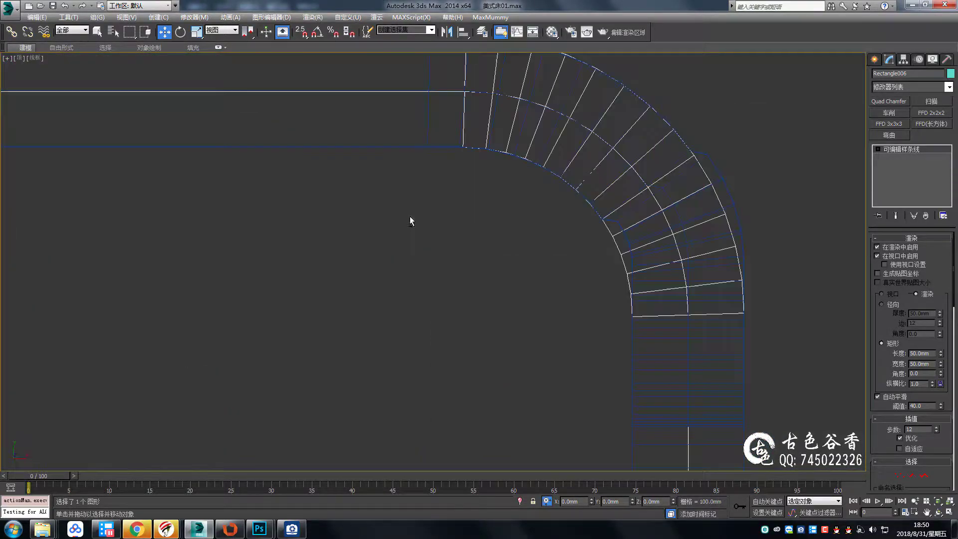
{"action": "scroll", "coordinate": [409, 217], "scroll_direction": "down", "scroll_amount": 5}
{"action": "scroll", "coordinate": [498, 293], "scroll_direction": "down", "scroll_amount": 3}
{"action": "key", "text": "4"}
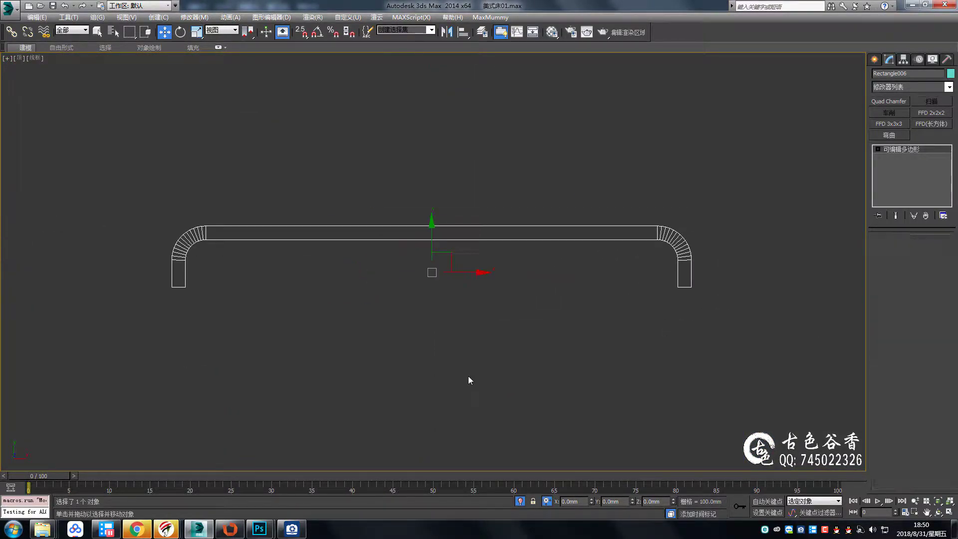
{"action": "left_click", "coordinate": [624, 231]}
{"action": "key", "text": "Delete"}
Delete the leftover straight piece and move the curved piece over the frame's bend
{"action": "scroll", "coordinate": [693, 299], "scroll_direction": "up", "scroll_amount": 2}
{"action": "left_click", "coordinate": [683, 299]}
{"action": "key", "text": "Delete"}
{"action": "scroll", "coordinate": [648, 279], "scroll_direction": "up", "scroll_amount": 3}
{"action": "key", "text": "1"}
{"action": "left_click_drag", "start_coordinate": [716, 301], "coordinate": [609, 272]}
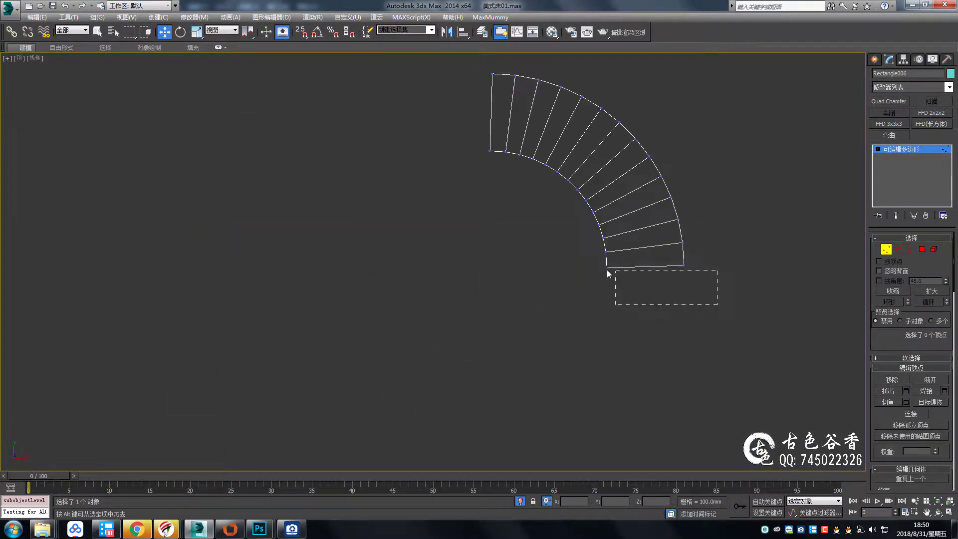
{"action": "middle_click_drag", "start_coordinate": [585, 245], "coordinate": [641, 366]}
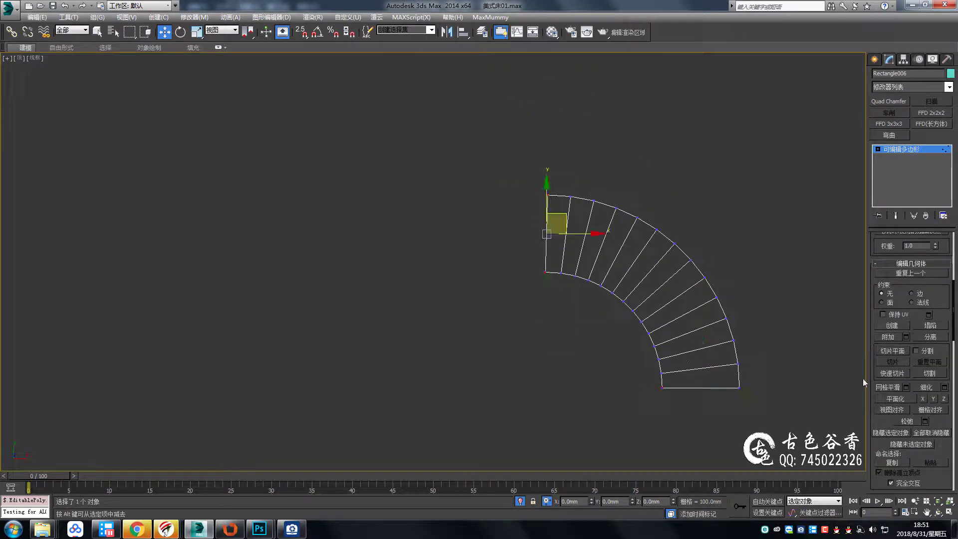
Raise the curved piece onto the blue frame's shoulder at Z 148.056mm
{"action": "key", "text": "1"}
{"action": "key", "text": "shift+z"}
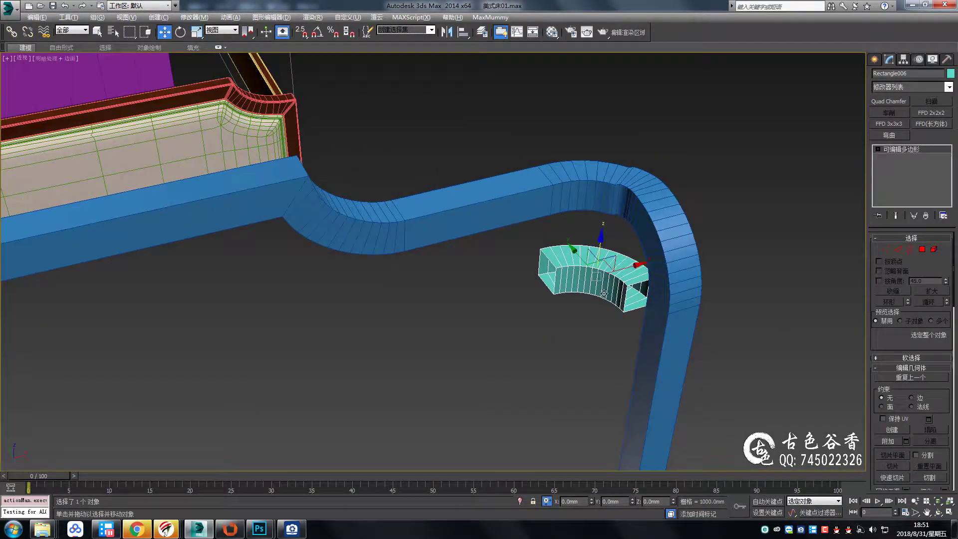
{"action": "left_click_drag", "start_coordinate": [598, 244], "coordinate": [602, 160]}
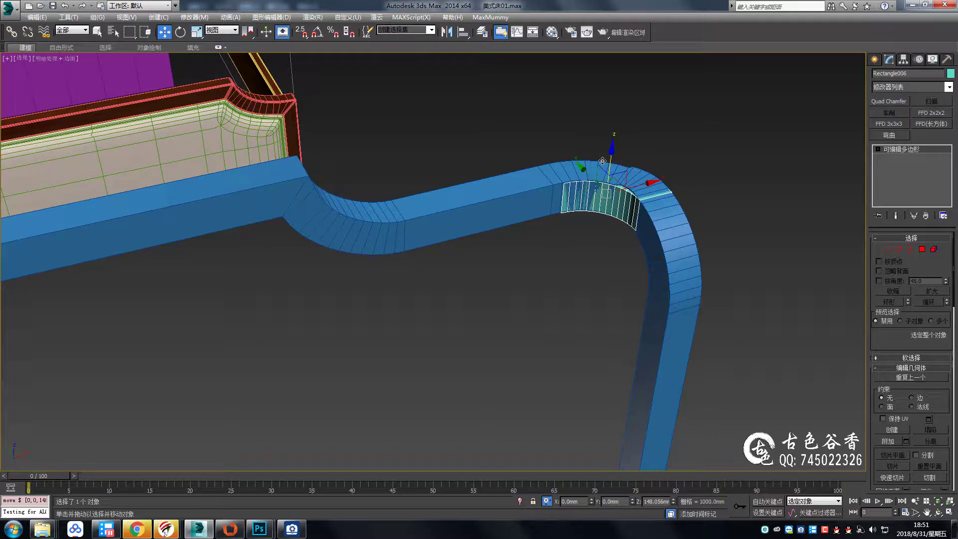
{"action": "mouse_move", "coordinate": [602, 165]}
{"action": "middle_mouse_down", "text": "alt"}
{"action": "mouse_move", "coordinate": [619, 214]}
{"action": "mouse_move", "coordinate": [474, 238]}
{"action": "middle_mouse_up", "text": "alt"}
{"action": "scroll", "coordinate": [624, 229], "scroll_direction": "up", "scroll_amount": 3}
{"action": "scroll", "coordinate": [630, 244], "scroll_direction": "up", "scroll_amount": 3}
Check the curved piece's position from Top and Perspective views
{"action": "key", "text": "t"}
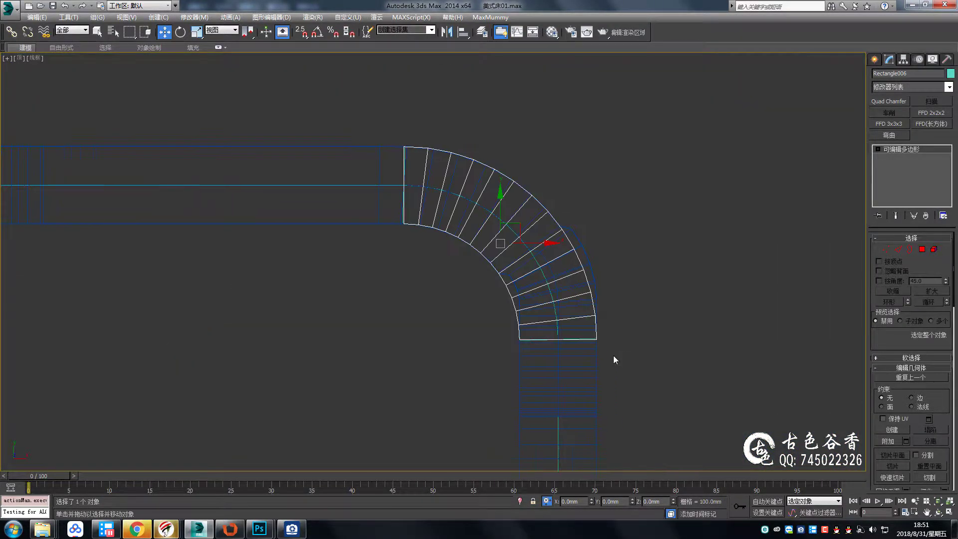
{"action": "key", "text": "shift+z"}
{"action": "mouse_move", "coordinate": [676, 336]}
{"action": "middle_mouse_down", "text": "alt"}
{"action": "mouse_move", "coordinate": [697, 248]}
{"action": "mouse_move", "coordinate": [676, 326]}
{"action": "middle_mouse_up", "text": "alt"}
{"action": "key", "text": "q"}
{"action": "key", "text": "alt+w"}
Select the blue frame and loop-select the edges around its bend
{"action": "left_click", "coordinate": [200, 149]}
{"action": "key", "text": "alt+w"}
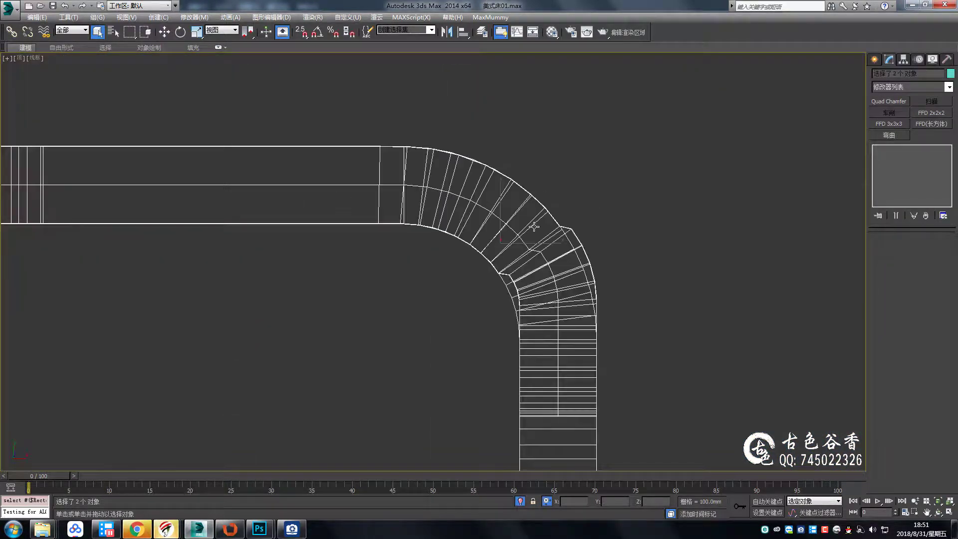
{"action": "left_click", "coordinate": [574, 317]}
{"action": "scroll", "coordinate": [549, 250], "scroll_direction": "up", "scroll_amount": 5}
{"action": "key", "text": "2"}
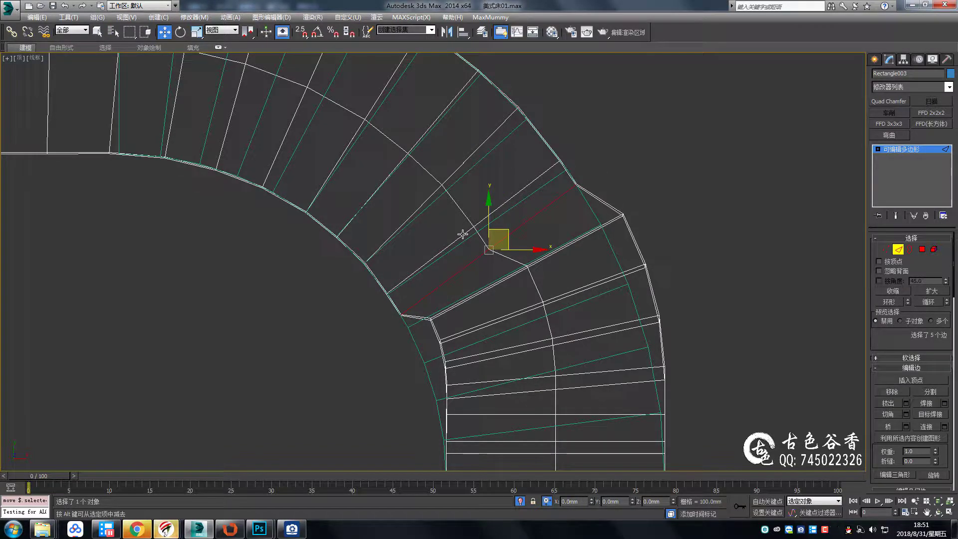
{"action": "key", "text": "alt+r"}
{"action": "scroll", "coordinate": [534, 210], "scroll_direction": "down", "scroll_amount": 3}
In Top wireframe view, select and delete the frame's bend polygons
{"action": "key", "text": "alt+w"}
{"action": "key", "text": "alt+w"}
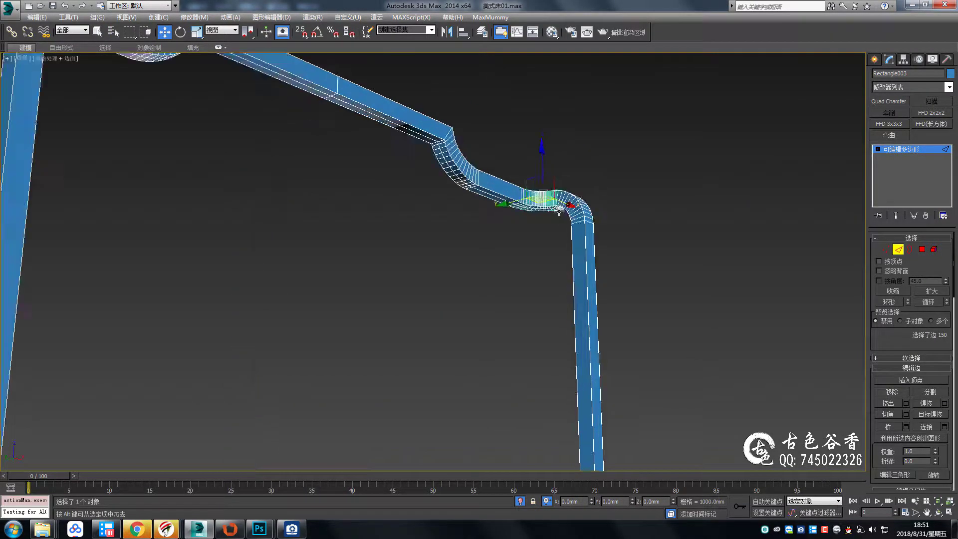
{"action": "key", "text": "t"}
{"action": "key", "text": "F3"}
{"action": "scroll", "coordinate": [456, 179], "scroll_direction": "up", "scroll_amount": 5}
{"action": "key", "text": "q"}
{"action": "middle_click_drag", "start_coordinate": [519, 207], "coordinate": [413, 224]}
{"action": "key", "text": "4"}
{"action": "left_click", "coordinate": [407, 204]}
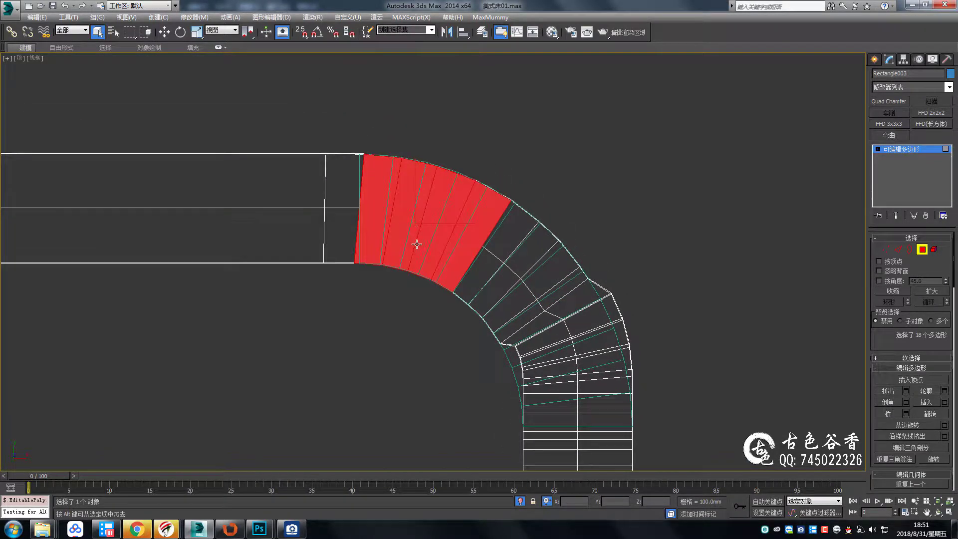
{"action": "left_click_drag", "start_coordinate": [422, 146], "coordinate": [545, 314]}
{"action": "middle_click_drag", "start_coordinate": [469, 253], "coordinate": [444, 194]}
{"action": "left_click_drag", "start_coordinate": [636, 351], "coordinate": [630, 360]}
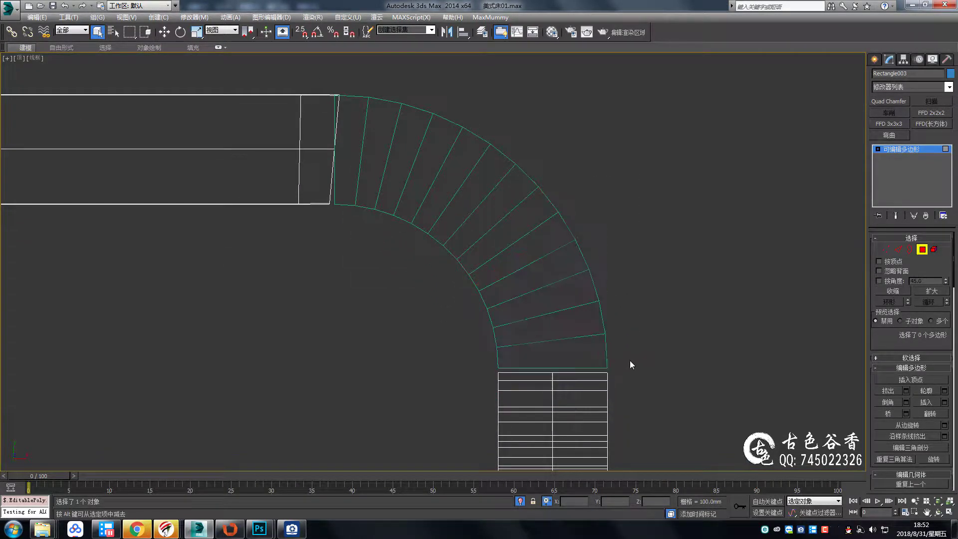
{"action": "key", "text": "p"}
Orbit around the gap in the frame and select the cyan bend piece
{"action": "key", "text": "F3"}
{"action": "scroll", "coordinate": [507, 226], "scroll_direction": "down", "scroll_amount": 3}
{"action": "middle_click_drag", "start_coordinate": [507, 226], "coordinate": [539, 268]}
{"action": "key", "text": "z"}
{"action": "key", "text": "1"}
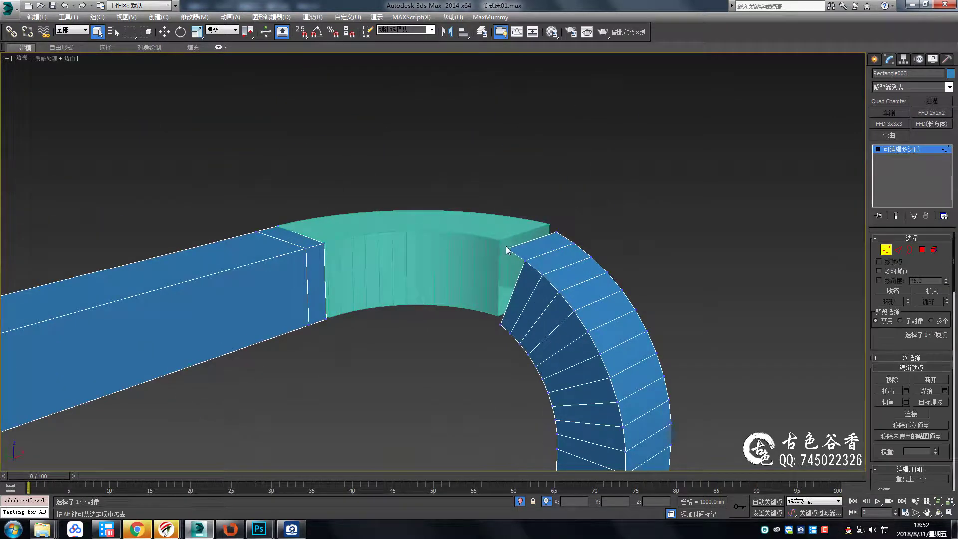
{"action": "left_click", "coordinate": [277, 342]}
{"action": "scroll", "coordinate": [507, 238], "scroll_direction": "down", "scroll_amount": 5}
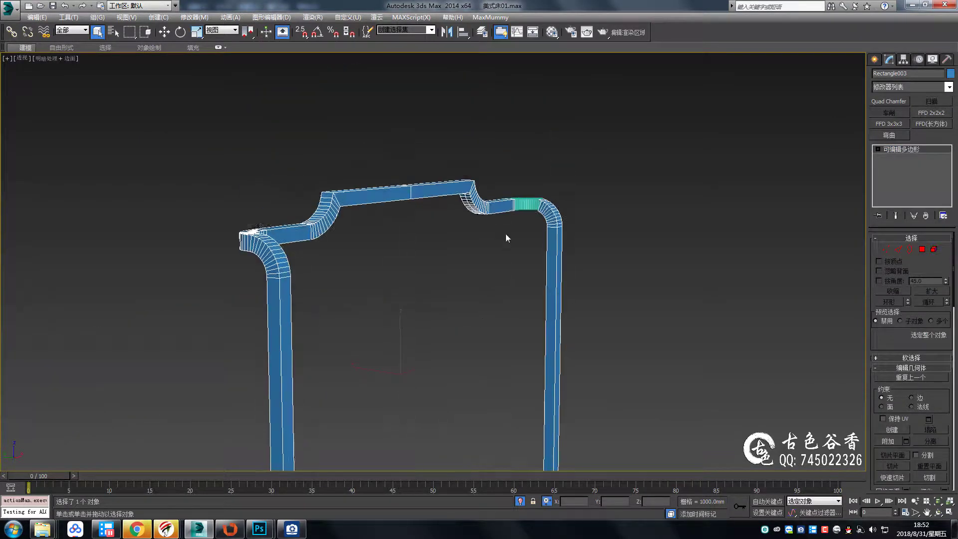
{"action": "key", "text": "z"}
{"action": "mouse_move", "coordinate": [529, 269]}
{"action": "middle_mouse_down", "text": "alt"}
{"action": "mouse_move", "coordinate": [549, 240]}
{"action": "mouse_move", "coordinate": [539, 299]}
{"action": "middle_mouse_up", "text": "alt"}
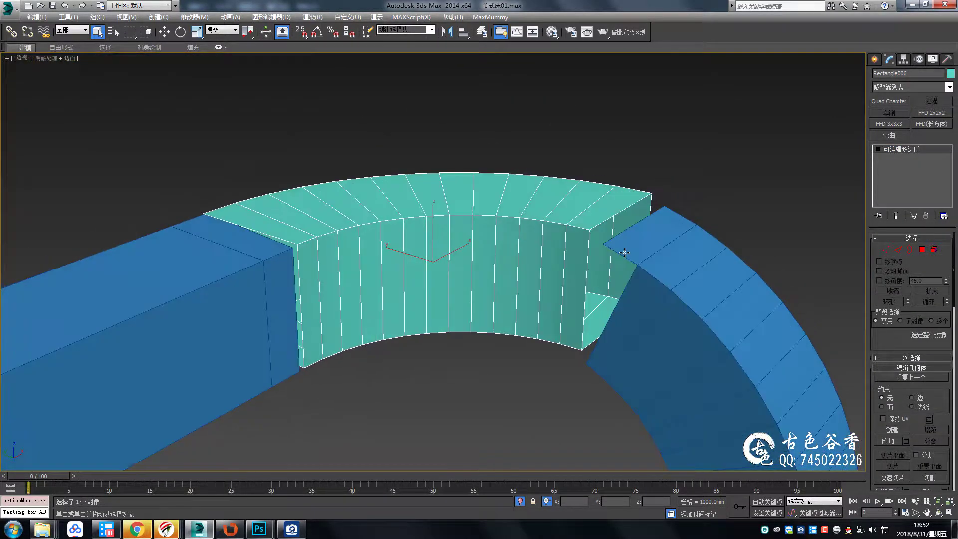
Switch to Front view and ready Move to align the curved piece with the rail
{"action": "key", "text": "5"}
{"action": "left_click", "coordinate": [917, 150]}
{"action": "key", "text": "f"}
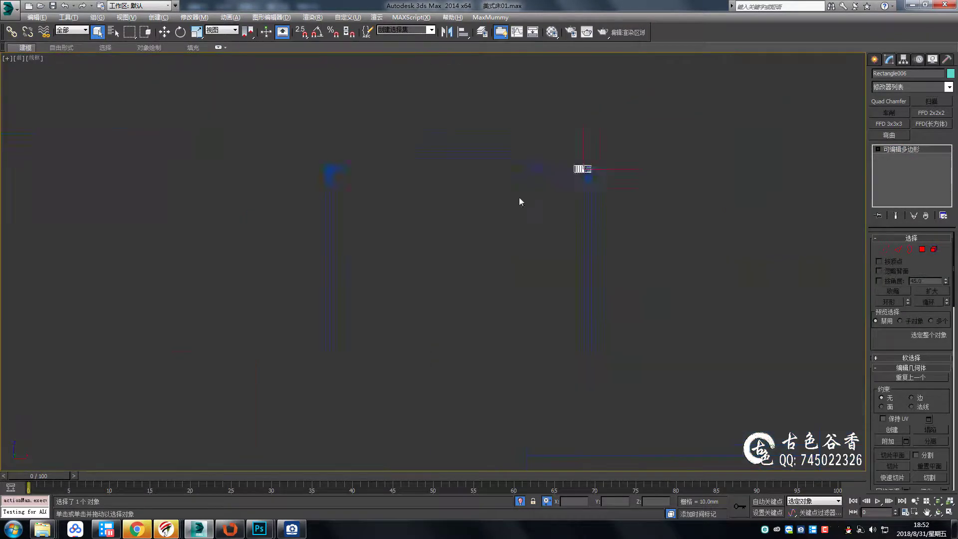
{"action": "middle_click_drag", "start_coordinate": [394, 237], "coordinate": [418, 237]}
{"action": "key", "text": "w"}
{"action": "scroll", "coordinate": [349, 219], "scroll_direction": "up", "scroll_amount": 3}
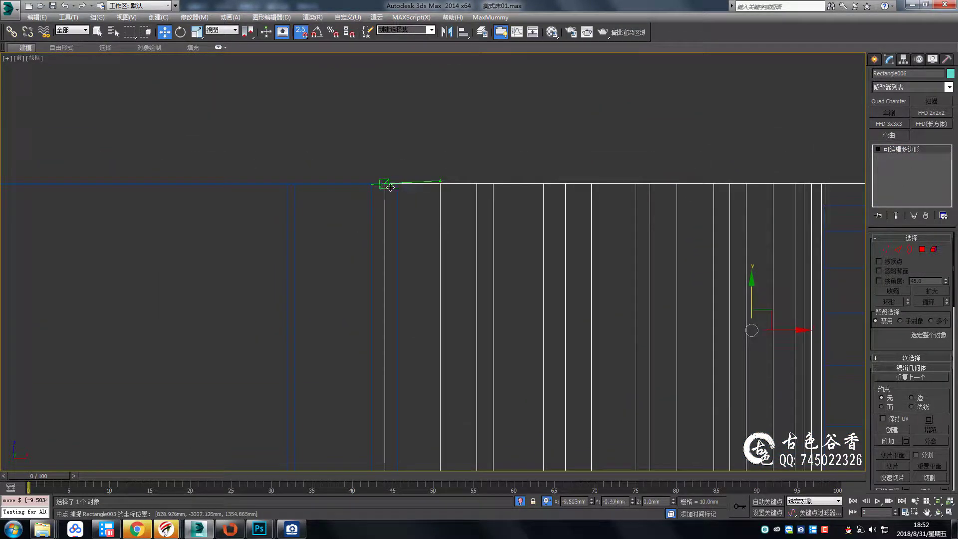
{"action": "scroll", "coordinate": [636, 269], "scroll_direction": "down", "scroll_amount": 3}
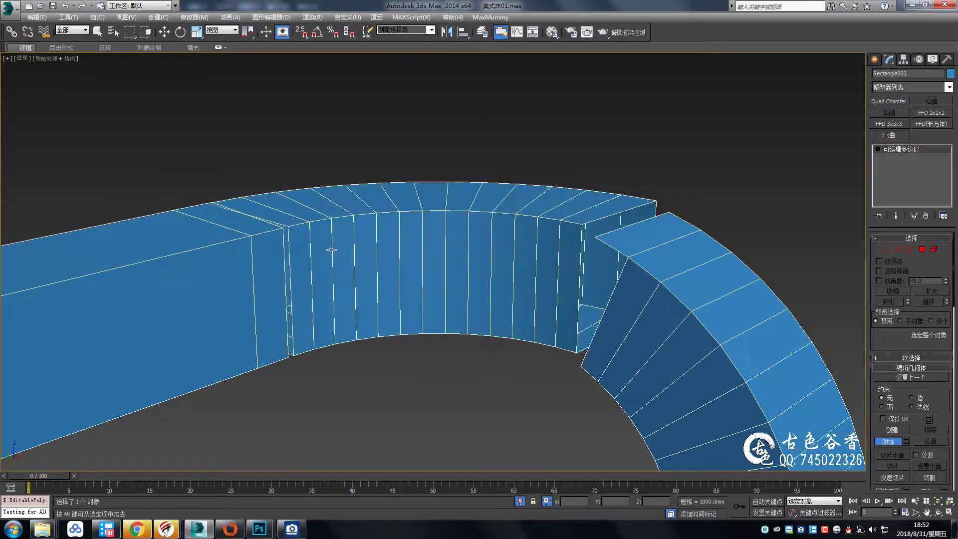
{"action": "scroll", "coordinate": [643, 332], "scroll_direction": "down", "scroll_amount": 3}
{"action": "scroll", "coordinate": [635, 268], "scroll_direction": "down", "scroll_amount": 2}
Delete the small stray polygon at the gap between shoulder and rail
{"action": "key", "text": "1"}
{"action": "key", "text": "z"}
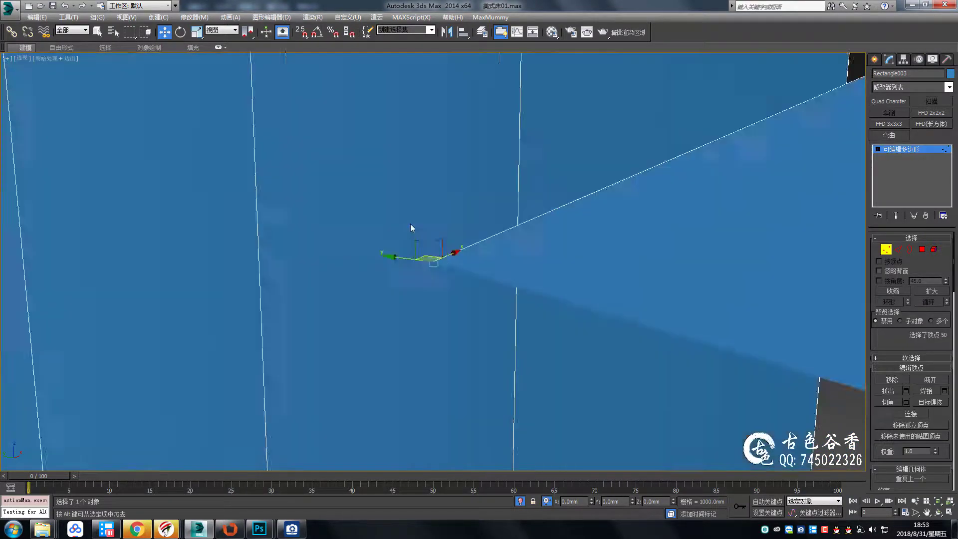
{"action": "middle_click_drag", "start_coordinate": [412, 229], "coordinate": [562, 315]}
{"action": "scroll", "coordinate": [562, 316], "scroll_direction": "down", "scroll_amount": 5}
{"action": "key", "text": "4"}
{"action": "left_click", "coordinate": [552, 200]}
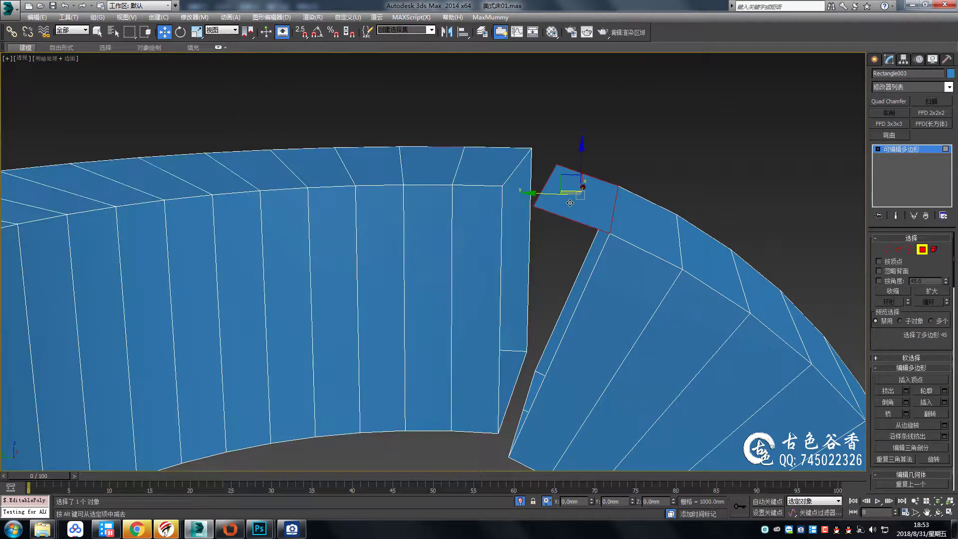
{"action": "key", "text": "Delete"}
Bridge two edge pairs across the gap to join shoulder and rail
{"action": "key", "text": "2"}
{"action": "key", "text": "ctrl+shift+b"}
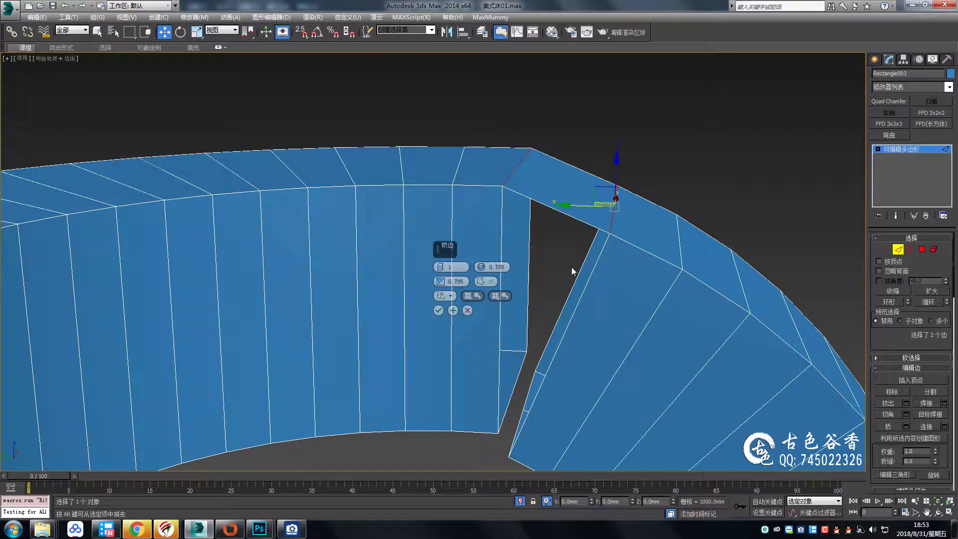
{"action": "left_click", "coordinate": [439, 311]}
{"action": "left_click", "coordinate": [557, 348], "text": "ctrl"}
{"action": "key", "text": "ctrl+shift+b"}
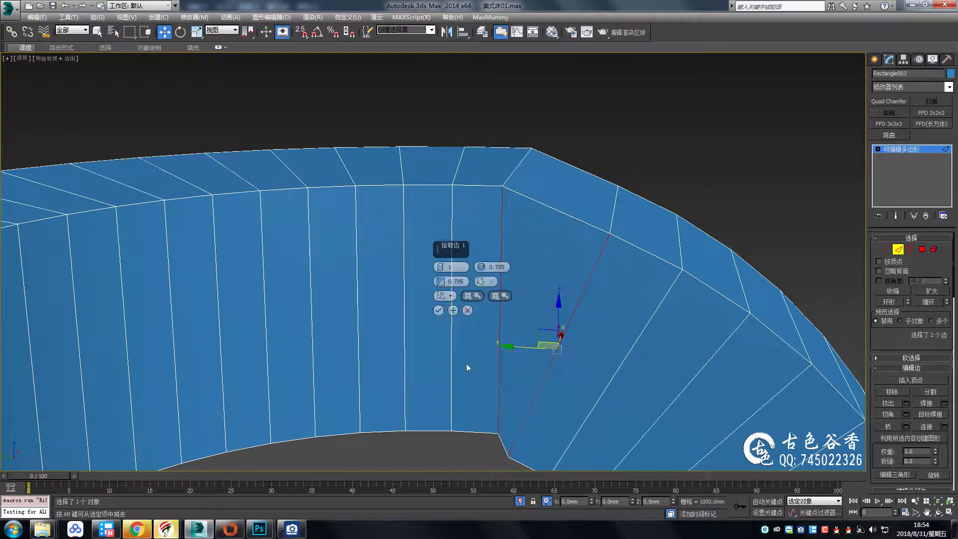
{"action": "left_click", "coordinate": [439, 309]}
{"action": "mouse_move", "coordinate": [447, 323]}
{"action": "middle_mouse_down", "text": "alt"}
{"action": "mouse_move", "coordinate": [468, 322]}
{"action": "mouse_move", "coordinate": [504, 382]}
{"action": "middle_mouse_up", "text": "alt"}
Weld the two seam vertices at the shoulder-rail corner
{"action": "key", "text": "3"}
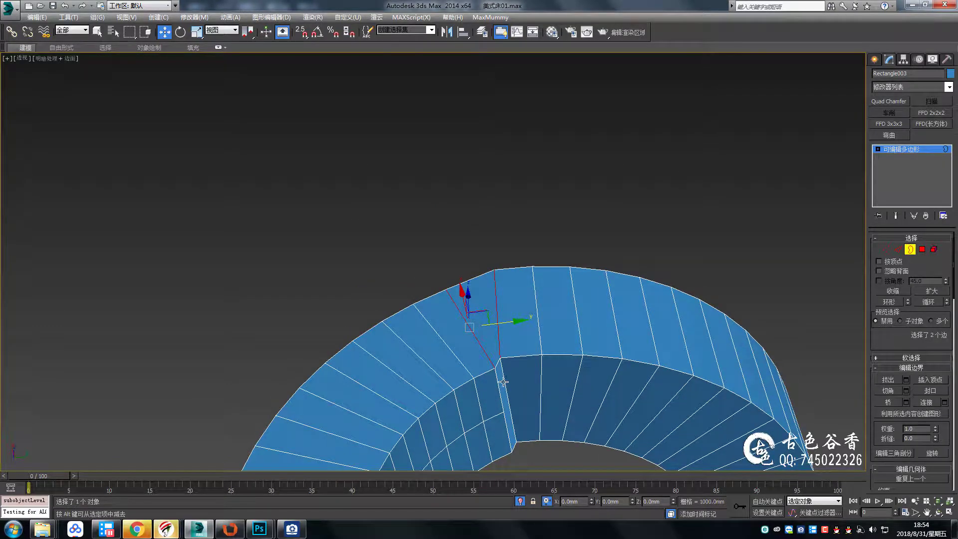
{"action": "key", "text": "2"}
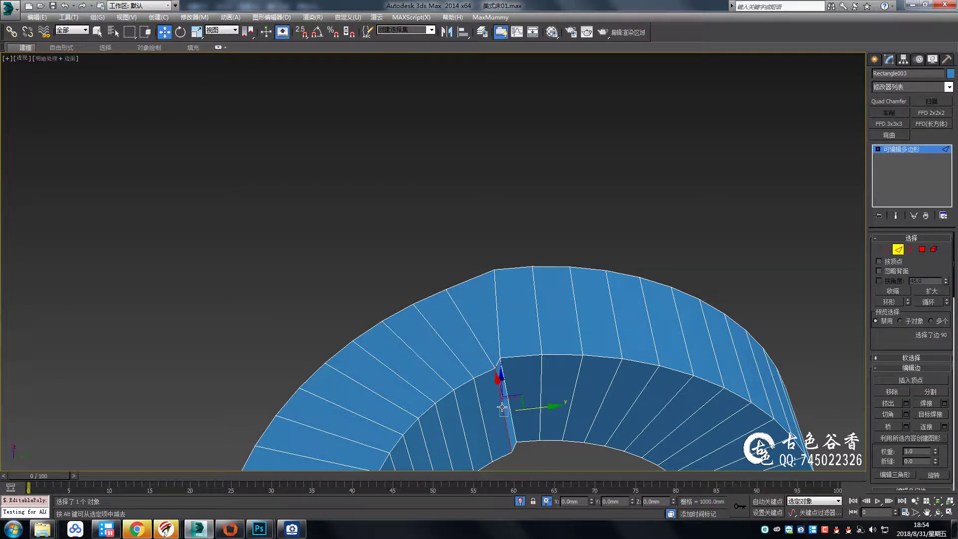
{"action": "key", "text": "3"}
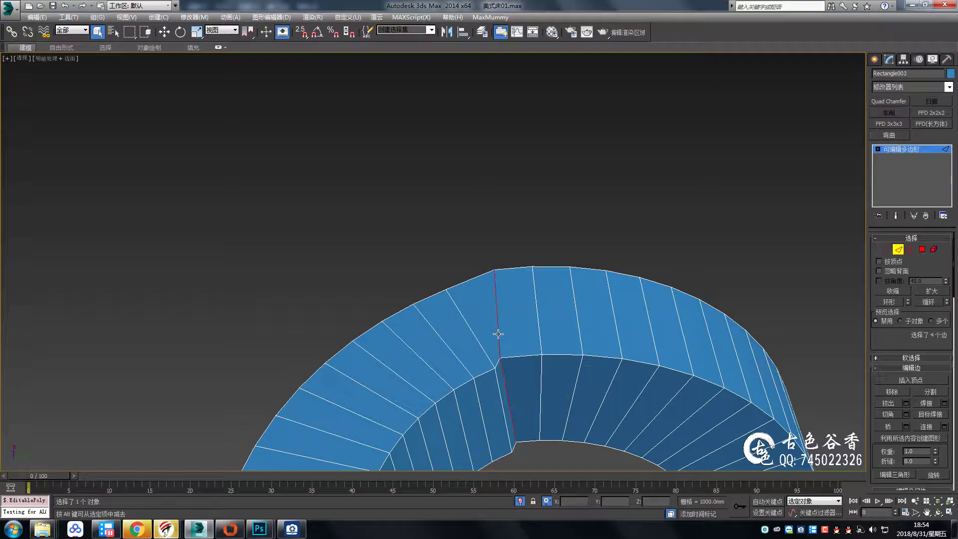
{"action": "middle_click_drag", "start_coordinate": [500, 341], "coordinate": [515, 380], "text": "alt"}
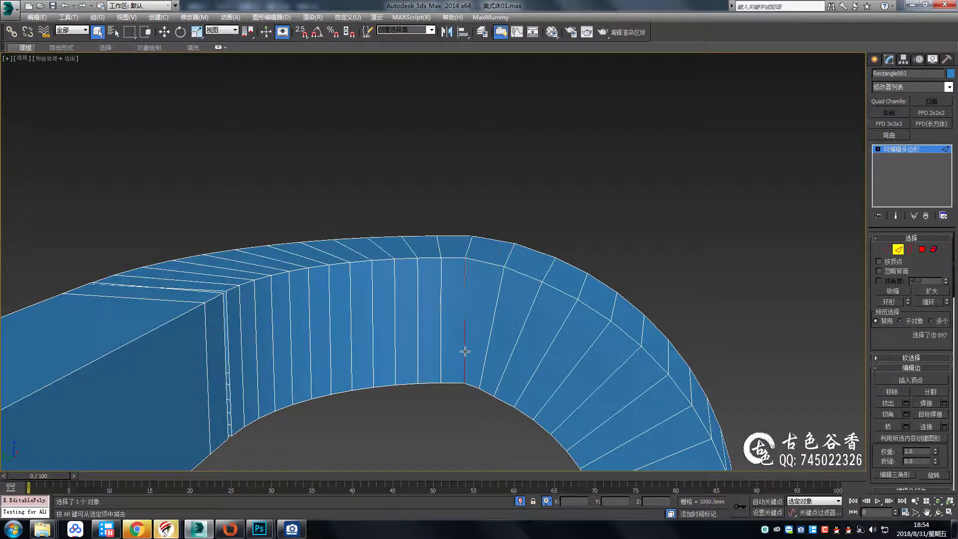
{"action": "mouse_move", "coordinate": [509, 339]}
{"action": "middle_mouse_down", "text": "alt"}
{"action": "mouse_move", "coordinate": [407, 311]}
{"action": "mouse_move", "coordinate": [346, 279]}
{"action": "mouse_move", "coordinate": [270, 169]}
{"action": "middle_mouse_up", "text": "alt"}
{"action": "key", "text": "1"}
{"action": "left_click", "coordinate": [337, 355]}
{"action": "mouse_move", "coordinate": [349, 379]}
{"action": "middle_mouse_down", "text": "alt"}
{"action": "mouse_move", "coordinate": [355, 363]}
{"action": "mouse_move", "coordinate": [335, 346]}
{"action": "middle_mouse_up", "text": "alt"}
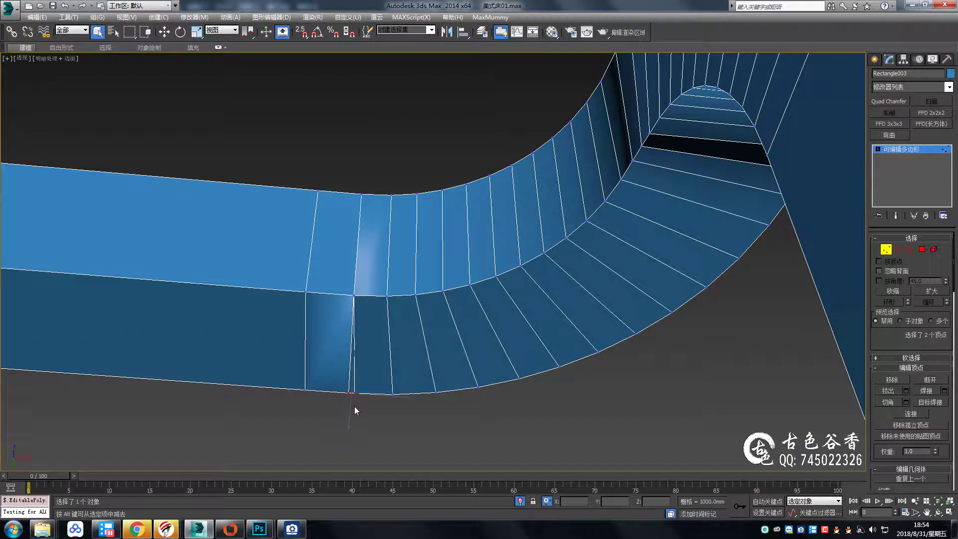
{"action": "key", "text": "ctrl+alt+c"}
{"action": "mouse_move", "coordinate": [354, 407]}
{"action": "middle_mouse_down", "text": "alt"}
{"action": "mouse_move", "coordinate": [380, 325]}
{"action": "mouse_move", "coordinate": [510, 390]}
{"action": "mouse_move", "coordinate": [548, 444]}
{"action": "mouse_move", "coordinate": [331, 268]}
{"action": "mouse_move", "coordinate": [368, 306]}
{"action": "mouse_move", "coordinate": [357, 353]}
{"action": "mouse_move", "coordinate": [315, 247]}
{"action": "middle_mouse_up", "text": "alt"}
Delete the gap-filling polygon and bridge the lower and upper gaps
{"action": "key", "text": "4"}
{"action": "left_click", "coordinate": [344, 350]}
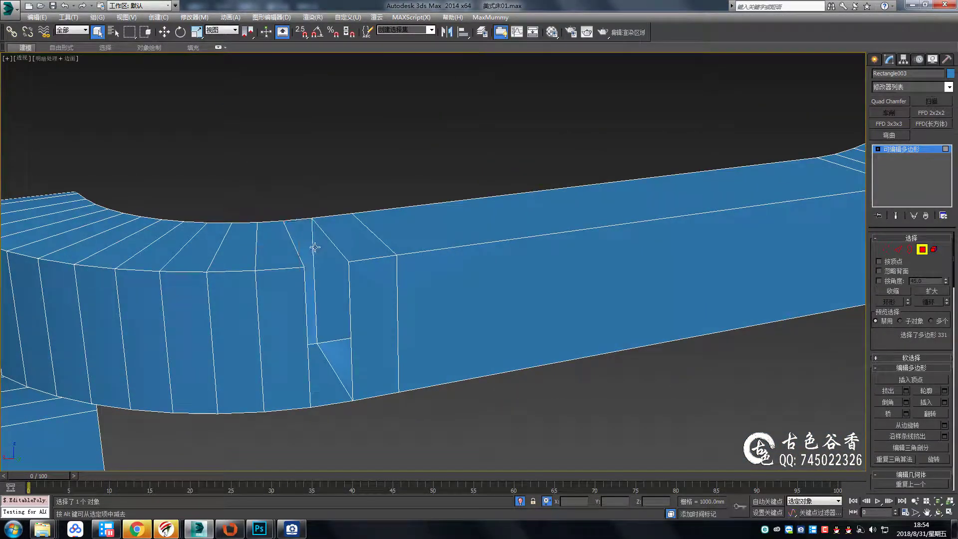
{"action": "key", "text": "Delete"}
{"action": "key", "text": "2"}
{"action": "left_click", "coordinate": [326, 369]}
{"action": "middle_click_drag", "start_coordinate": [327, 369], "coordinate": [318, 374], "text": "alt"}
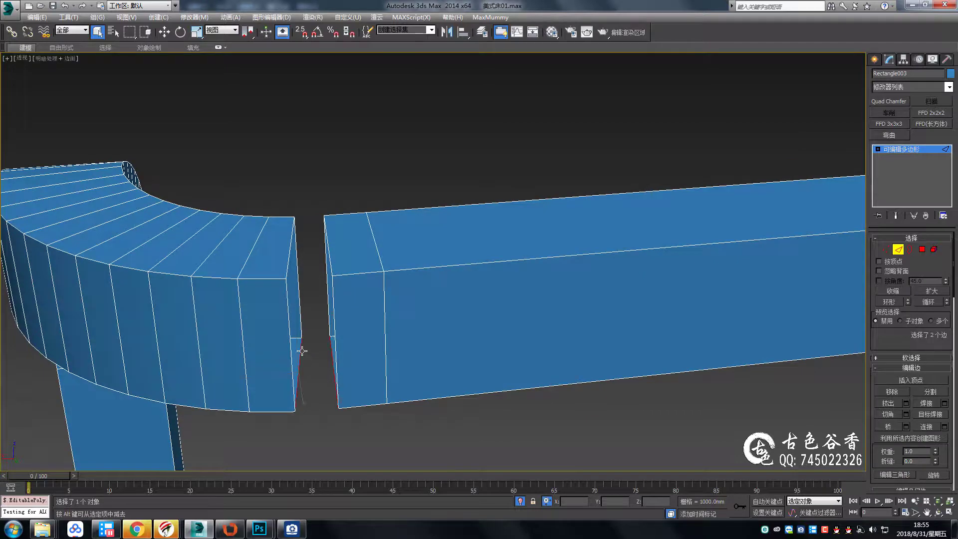
{"action": "key", "text": "shift+b"}
{"action": "key", "text": "Return"}
{"action": "key", "text": "shift+b"}
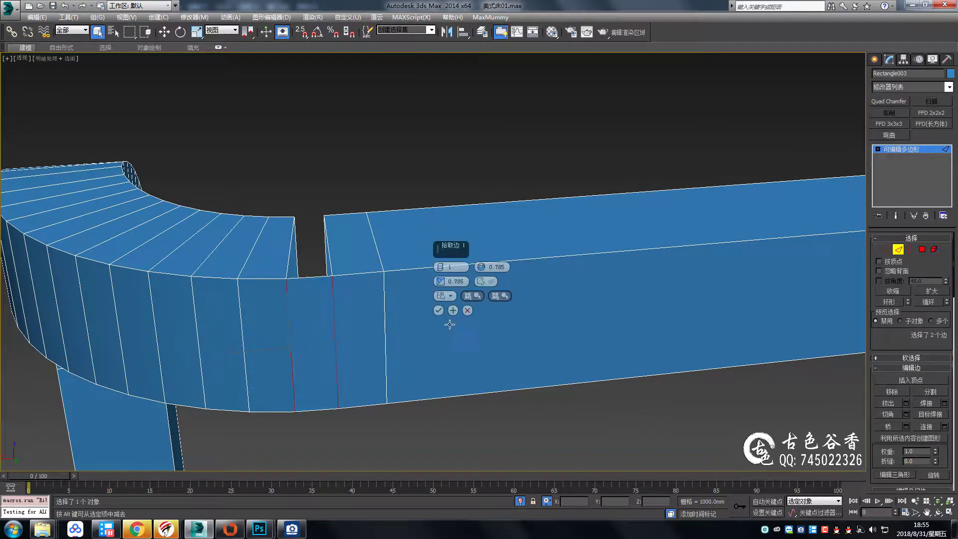
{"action": "key", "text": "shift+b"}
Add a Symmetry modifier so the frame gets matching curved shoulders
{"action": "middle_click_drag", "start_coordinate": [412, 279], "coordinate": [343, 319], "text": "alt"}
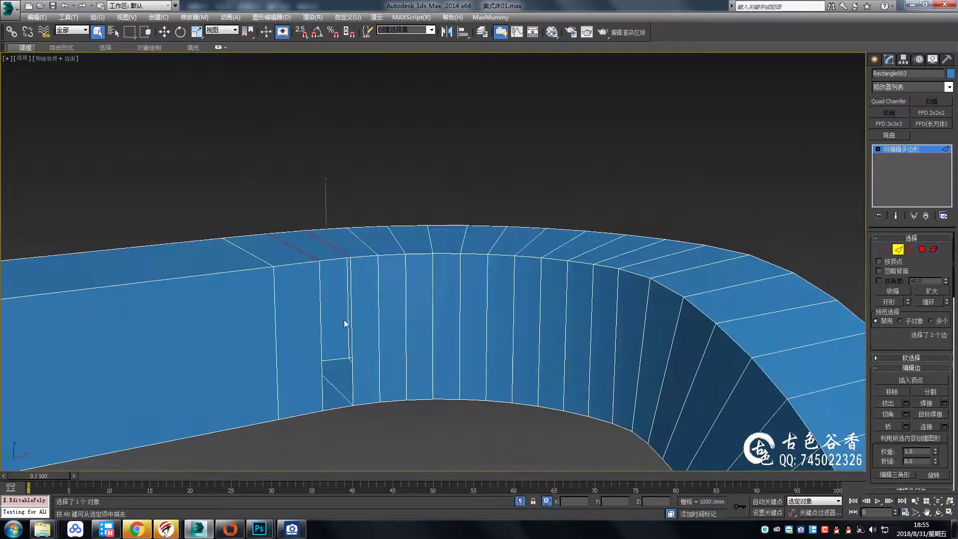
{"action": "mouse_move", "coordinate": [441, 322]}
{"action": "middle_mouse_down", "text": "alt"}
{"action": "mouse_move", "coordinate": [348, 312]}
{"action": "mouse_move", "coordinate": [387, 258]}
{"action": "middle_mouse_up", "text": "alt"}
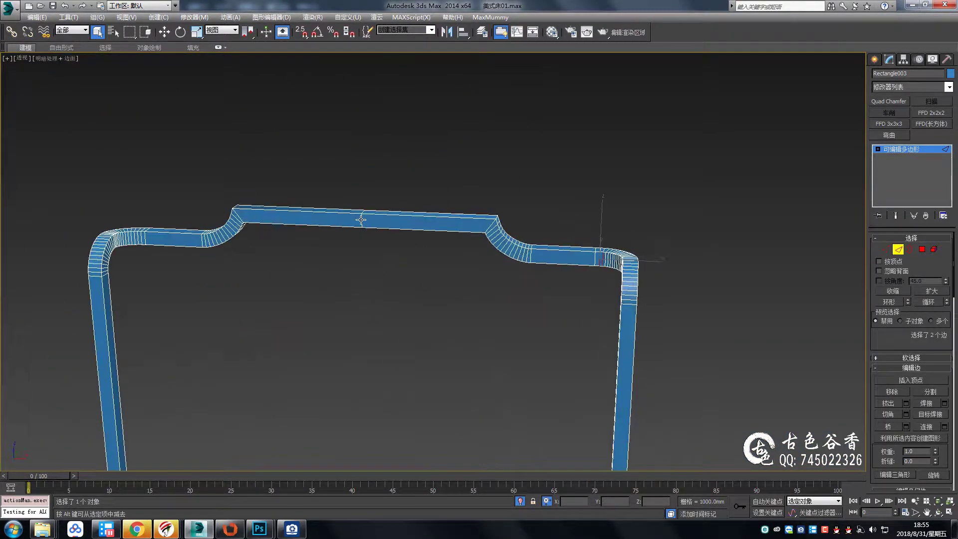
{"action": "key", "text": "alt+s"}
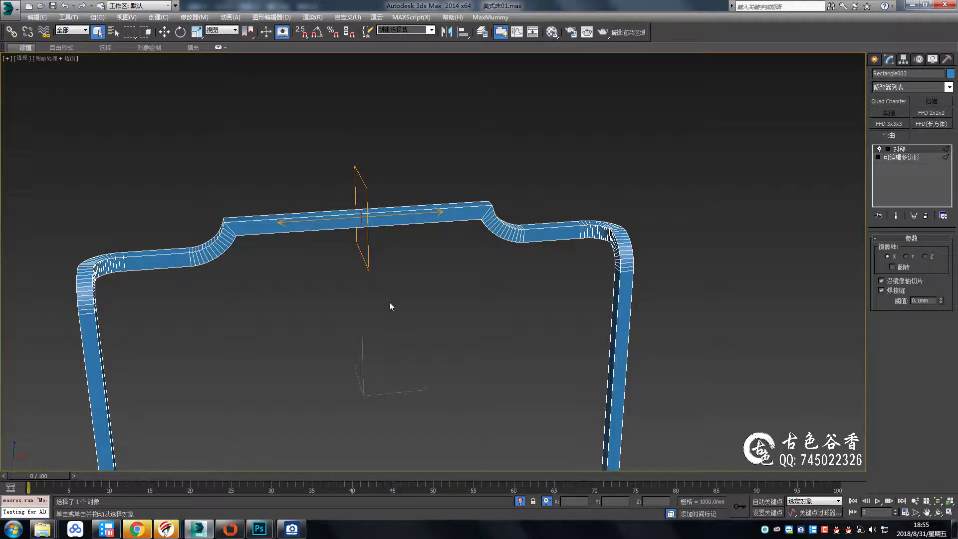
Undo the Symmetry mirror on the frame
{"action": "key", "text": "ctrl+z"}
{"action": "scroll", "coordinate": [572, 301], "scroll_direction": "down", "scroll_amount": 5}
{"action": "scroll", "coordinate": [581, 205], "scroll_direction": "up", "scroll_amount": 10}
{"action": "mouse_move", "coordinate": [565, 321]}
{"action": "middle_mouse_down", "text": "alt"}
{"action": "mouse_move", "coordinate": [591, 241]}
{"action": "mouse_move", "coordinate": [565, 187]}
{"action": "mouse_move", "coordinate": [453, 280]}
{"action": "mouse_move", "coordinate": [520, 264]}
{"action": "mouse_move", "coordinate": [527, 242]}
{"action": "middle_mouse_up", "text": "alt"}
{"action": "scroll", "coordinate": [591, 241], "scroll_direction": "down", "scroll_amount": 5}
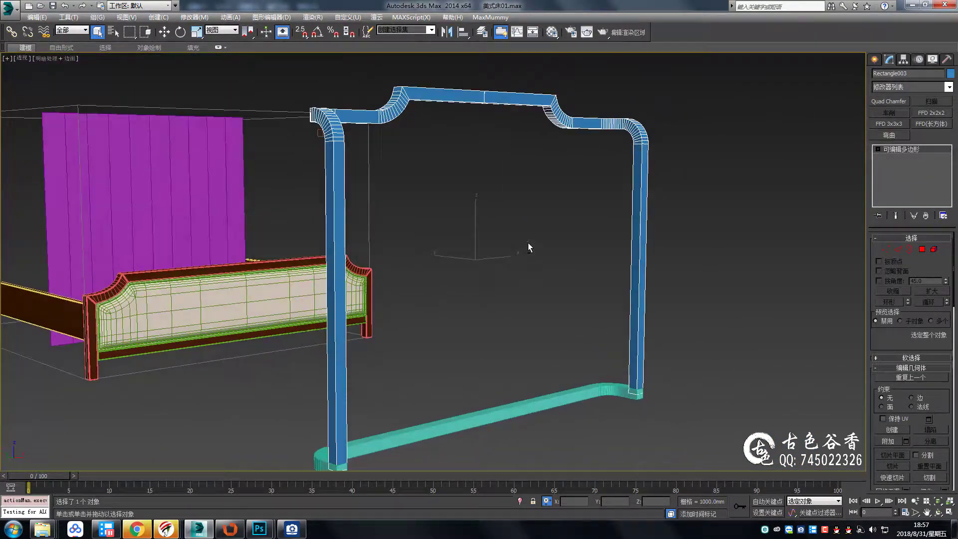
Check the frame's top corner vertices in Front view, then deselect the frame
{"action": "key", "text": "f"}
{"action": "scroll", "coordinate": [504, 235], "scroll_direction": "down", "scroll_amount": 5}
{"action": "key", "text": "1"}
{"action": "middle_click_drag", "start_coordinate": [570, 374], "coordinate": [691, 364]}
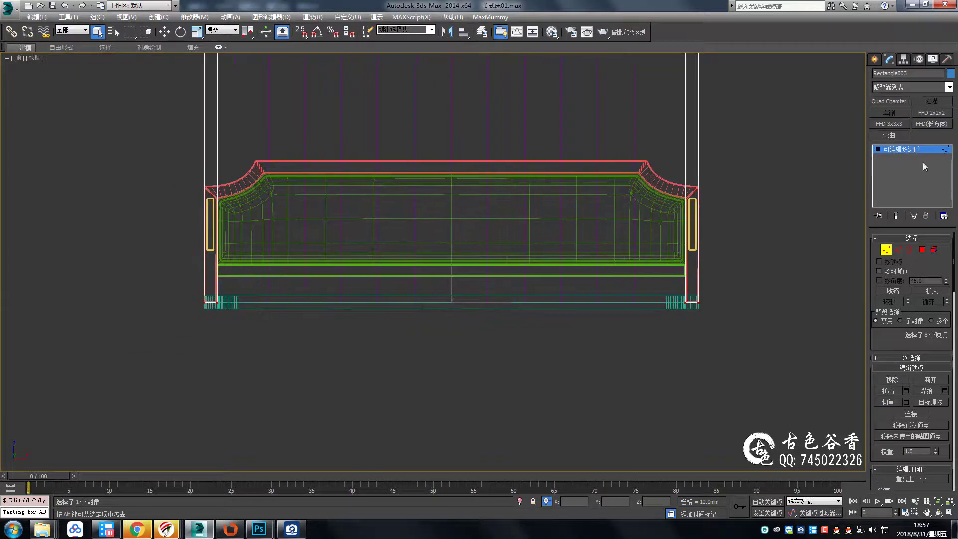
{"action": "left_click", "coordinate": [927, 151]}
{"action": "left_click", "coordinate": [665, 320]}
{"action": "key", "text": "alt+w"}
{"action": "key", "text": "alt+w"}
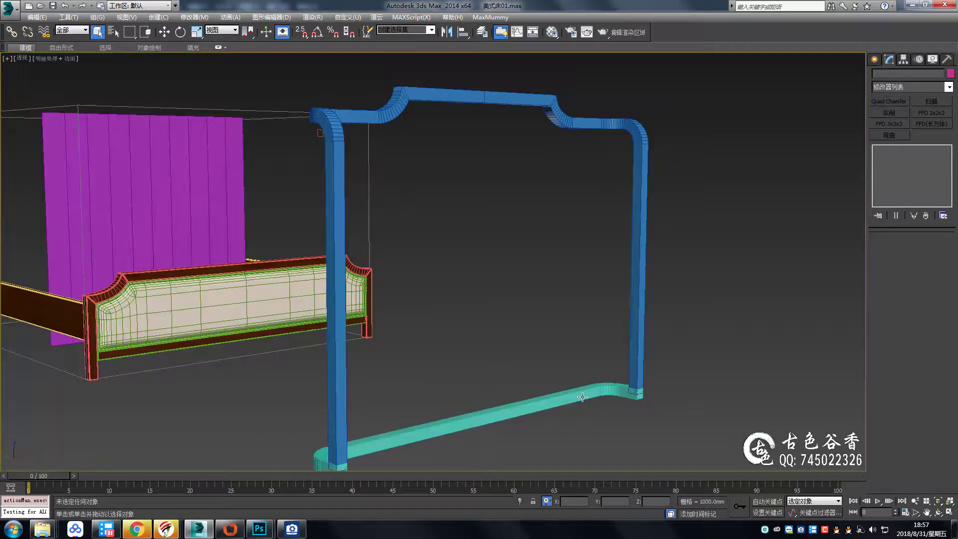
{"action": "scroll", "coordinate": [583, 397], "scroll_direction": "down", "scroll_amount": 5}
Select the teal bottom rail with the Move tool in Front view
{"action": "left_click", "coordinate": [543, 327]}
{"action": "mouse_move", "coordinate": [543, 327]}
{"action": "middle_mouse_down", "text": "alt"}
{"action": "mouse_move", "coordinate": [490, 289]}
{"action": "mouse_move", "coordinate": [554, 313]}
{"action": "middle_mouse_up", "text": "alt"}
{"action": "key", "text": "w"}
{"action": "key", "text": "f"}
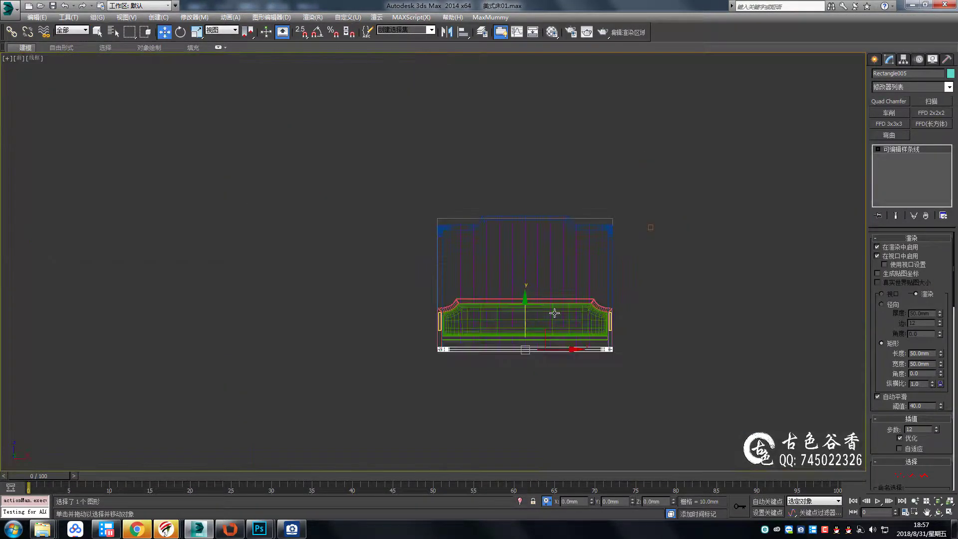
{"action": "scroll", "coordinate": [531, 264], "scroll_direction": "up", "scroll_amount": 3}
{"action": "scroll", "coordinate": [606, 321], "scroll_direction": "up", "scroll_amount": 4}
With snapping on, lower the teal rail onto the bed base's red rail
{"action": "key", "text": "s"}
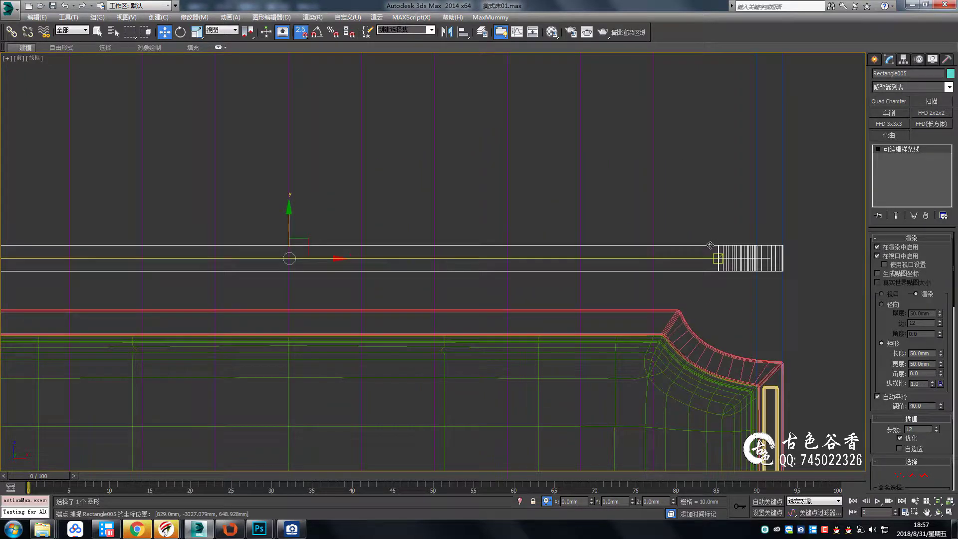
{"action": "key", "text": "ctrl+d"}
{"action": "scroll", "coordinate": [739, 248], "scroll_direction": "up", "scroll_amount": 2}
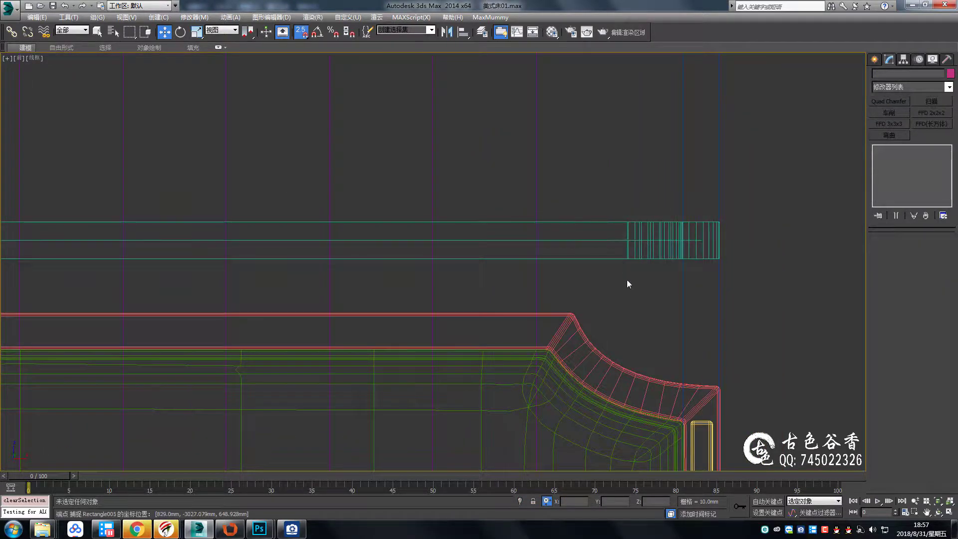
{"action": "left_click", "coordinate": [627, 221]}
{"action": "mouse_move", "coordinate": [627, 221]}
{"action": "left_mouse_down"}
{"action": "mouse_move", "coordinate": [606, 244]}
{"action": "mouse_move", "coordinate": [626, 335]}
{"action": "left_mouse_up"}
{"action": "scroll", "coordinate": [613, 279], "scroll_direction": "down", "scroll_amount": 2}
{"action": "scroll", "coordinate": [629, 295], "scroll_direction": "up", "scroll_amount": 4}
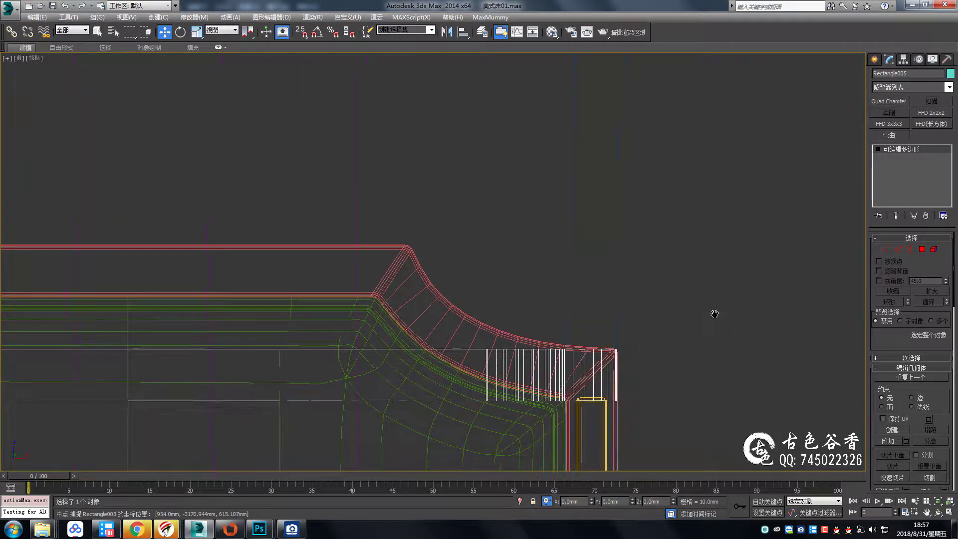
Review the rail in perspective and open the bed reference photo
{"action": "key", "text": "p"}
{"action": "middle_click_drag", "start_coordinate": [513, 327], "coordinate": [534, 327], "text": "alt"}
{"action": "left_click", "coordinate": [300, 533]}
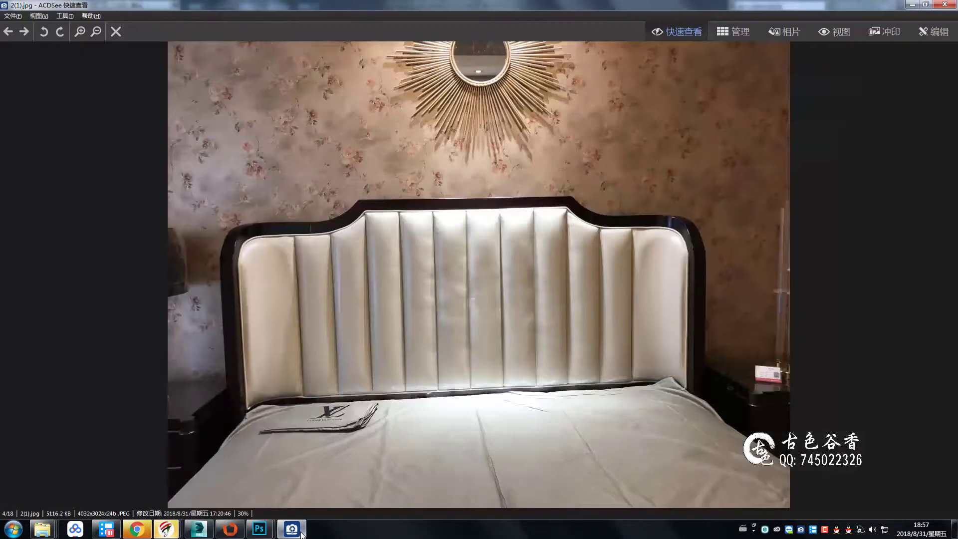
Leave the reference photo and return to the four-viewport scene
{"action": "left_click", "coordinate": [301, 534]}
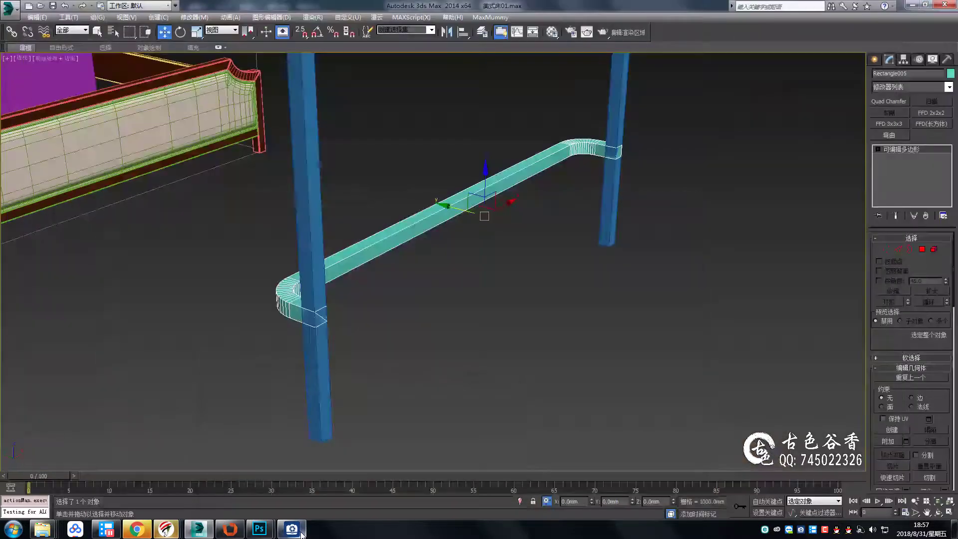
{"action": "left_click", "coordinate": [301, 534]}
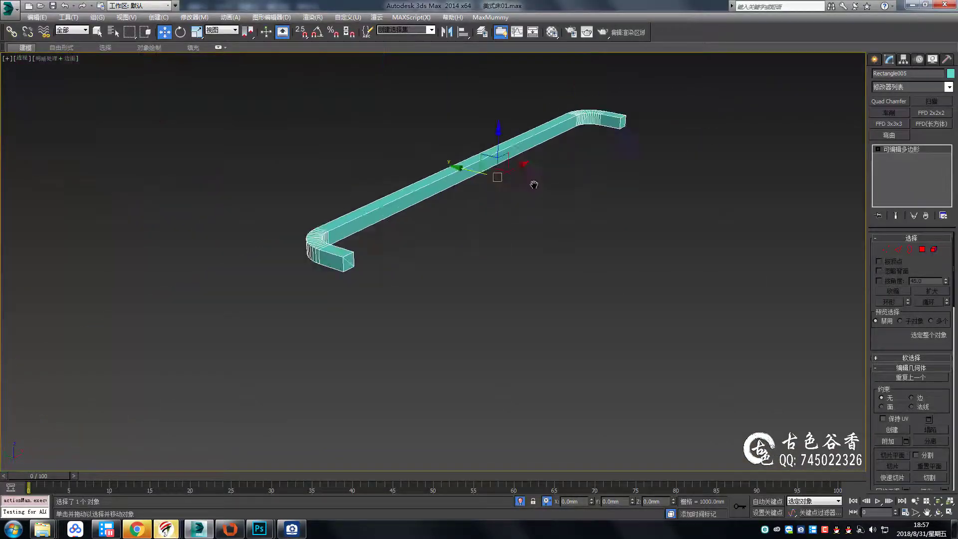
{"action": "key", "text": "alt+w"}
{"action": "key", "text": "alt+w"}
{"action": "scroll", "coordinate": [570, 335], "scroll_direction": "up", "scroll_amount": 5}
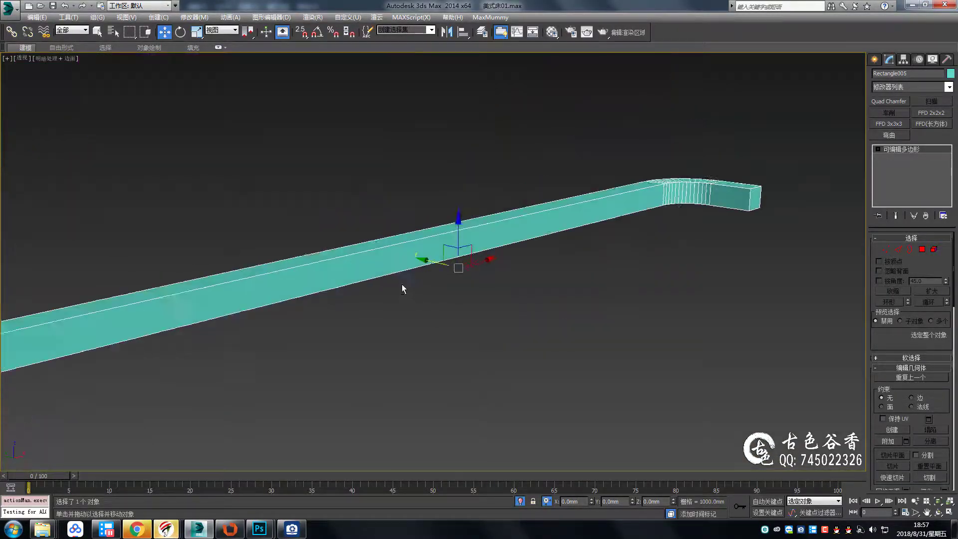
{"action": "scroll", "coordinate": [402, 283], "scroll_direction": "up", "scroll_amount": 2}
Shorten the teal rail's right end by moving its end vertices in Left view
{"action": "key", "text": "4"}
{"action": "left_click", "coordinate": [691, 235]}
{"action": "left_click", "coordinate": [110, 320]}
{"action": "middle_click_drag", "start_coordinate": [110, 319], "coordinate": [310, 270]}
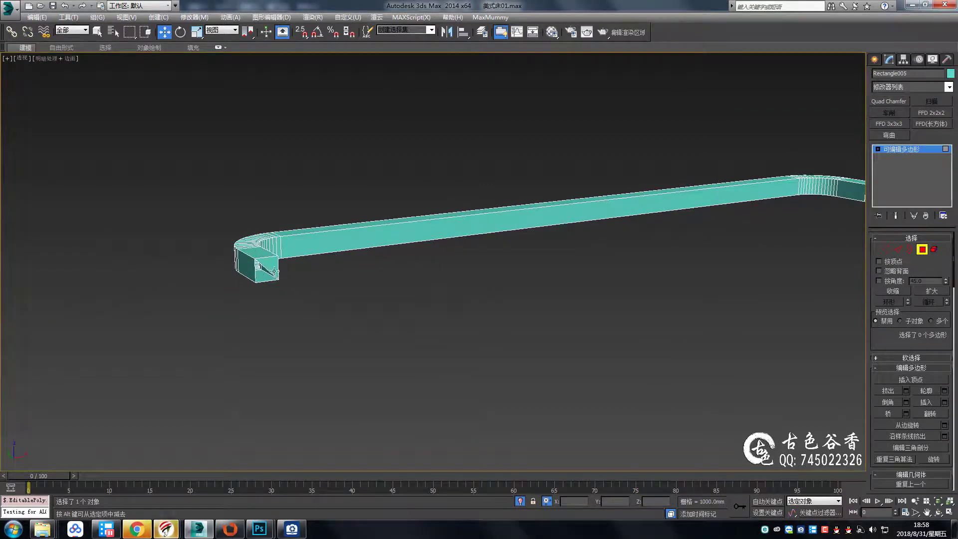
{"action": "key", "text": "l"}
{"action": "key", "text": "1"}
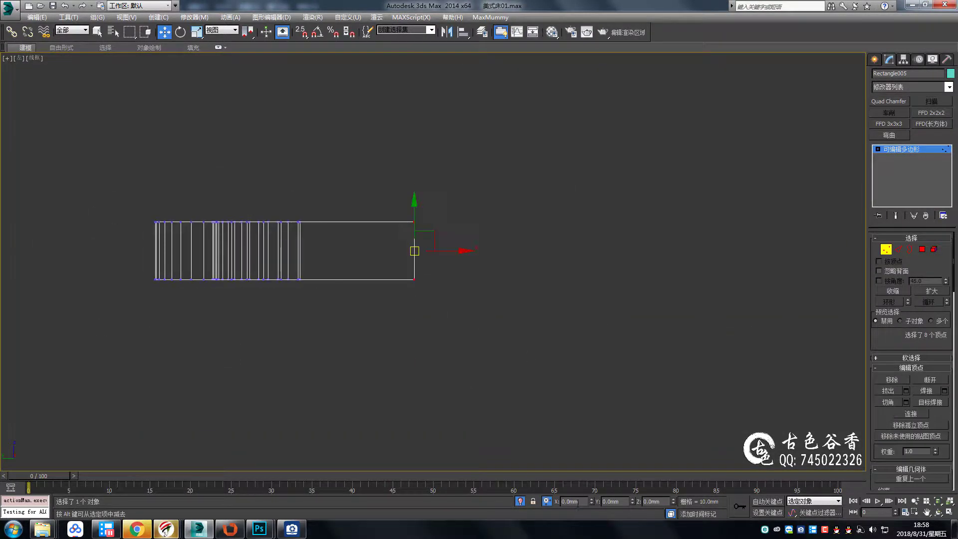
{"action": "key", "text": "Return"}
{"action": "key", "text": "1"}
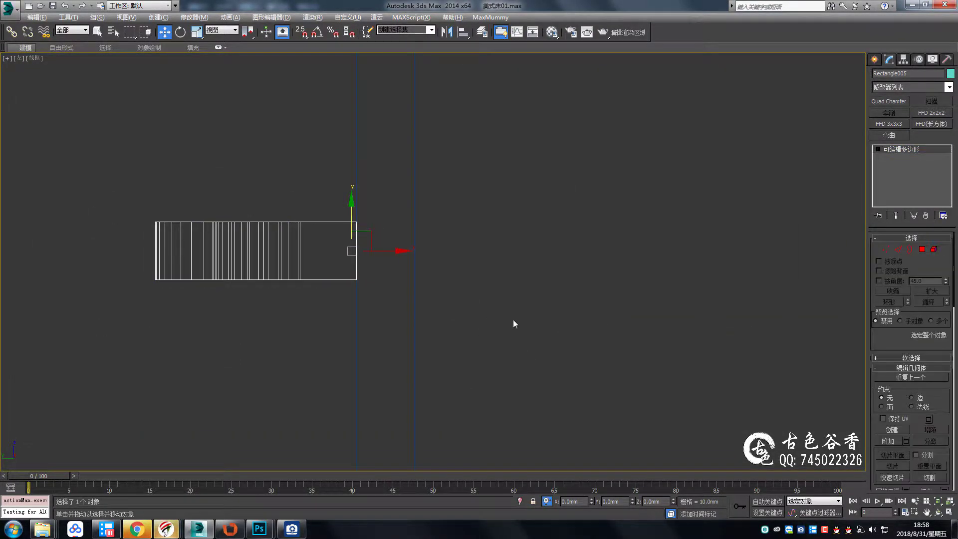
{"action": "key", "text": "p"}
Isolate the teal rail and inspect the open borders at its bent end
{"action": "key", "text": "alt+q"}
{"action": "scroll", "coordinate": [627, 258], "scroll_direction": "up", "scroll_amount": 5}
{"action": "key", "text": "3"}
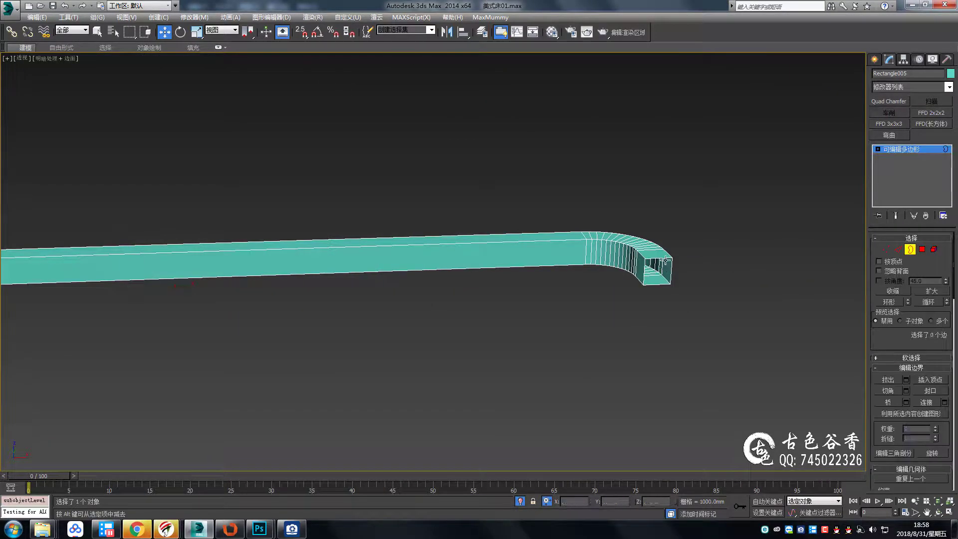
{"action": "key", "text": "q"}
{"action": "middle_click_drag", "start_coordinate": [625, 291], "coordinate": [798, 256], "text": "alt"}
{"action": "scroll", "coordinate": [815, 160], "scroll_direction": "up", "scroll_amount": 3}
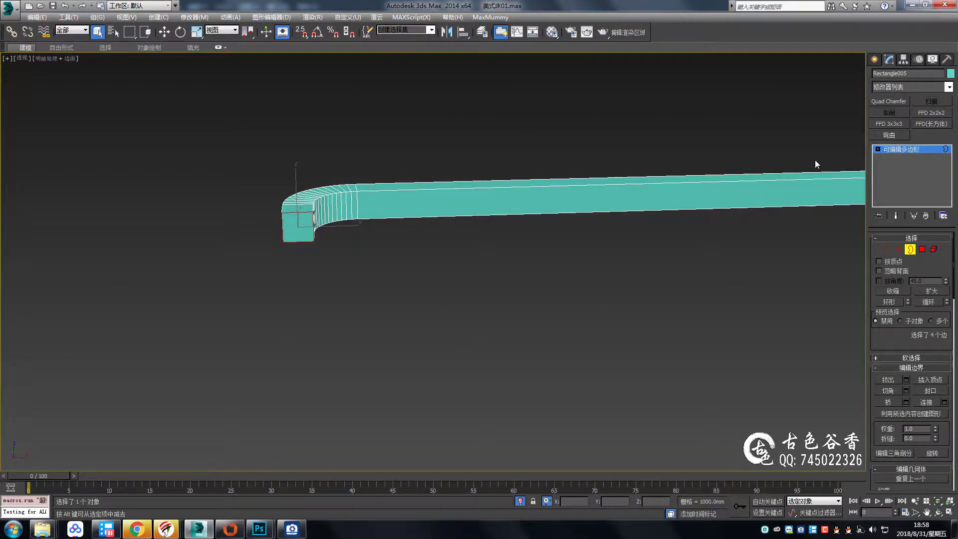
{"action": "key", "text": "3"}
{"action": "key", "text": "alt+q"}
Isolate the blue leg frame and check the open border at its right leg
{"action": "mouse_move", "coordinate": [528, 315]}
{"action": "middle_mouse_down", "text": "alt"}
{"action": "mouse_move", "coordinate": [493, 285]}
{"action": "mouse_move", "coordinate": [265, 319]}
{"action": "middle_mouse_up", "text": "alt"}
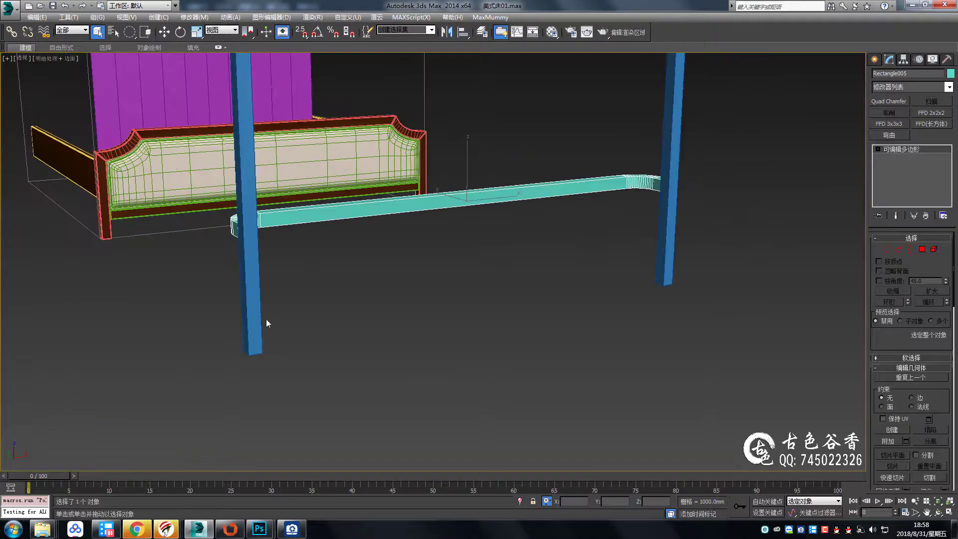
{"action": "left_click", "coordinate": [266, 318]}
{"action": "key", "text": "alt+q"}
{"action": "scroll", "coordinate": [194, 414], "scroll_direction": "up", "scroll_amount": 5}
{"action": "key", "text": "3"}
{"action": "middle_click_drag", "start_coordinate": [246, 252], "coordinate": [590, 345], "text": "alt"}
{"action": "left_click", "coordinate": [590, 346]}
{"action": "key", "text": "3"}
{"action": "mouse_move", "coordinate": [690, 222]}
{"action": "middle_mouse_down", "text": "alt"}
{"action": "mouse_move", "coordinate": [483, 231]}
{"action": "mouse_move", "coordinate": [402, 423]}
{"action": "middle_mouse_up", "text": "alt"}
{"action": "key", "text": "alt+q"}
Select the teal rail and its end face at polygon level
{"action": "mouse_move", "coordinate": [389, 258]}
{"action": "middle_mouse_down", "text": "alt"}
{"action": "mouse_move", "coordinate": [405, 296]}
{"action": "mouse_move", "coordinate": [454, 338]}
{"action": "mouse_move", "coordinate": [446, 334]}
{"action": "mouse_move", "coordinate": [457, 284]}
{"action": "mouse_move", "coordinate": [466, 316]}
{"action": "mouse_move", "coordinate": [414, 336]}
{"action": "middle_mouse_up", "text": "alt"}
{"action": "left_click", "coordinate": [453, 338]}
{"action": "scroll", "coordinate": [454, 339], "scroll_direction": "up", "scroll_amount": 2}
{"action": "key", "text": "4"}
{"action": "scroll", "coordinate": [469, 314], "scroll_direction": "up", "scroll_amount": 8}
{"action": "left_click", "coordinate": [419, 332]}
{"action": "scroll", "coordinate": [612, 254], "scroll_direction": "down", "scroll_amount": 8}
{"action": "middle_click_drag", "start_coordinate": [612, 254], "coordinate": [642, 207], "text": "alt"}
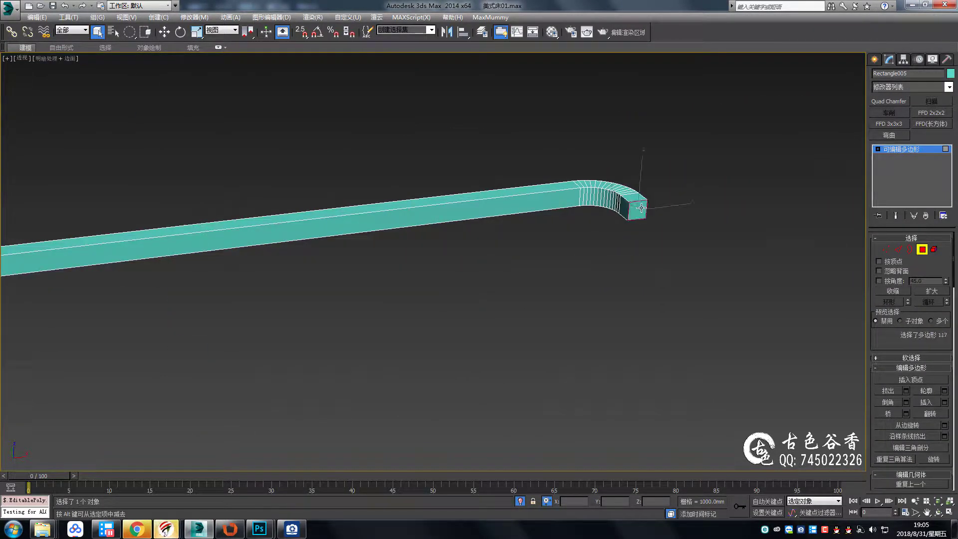
Ring-select the rail's edges around the bends and start a Connect edge loop
{"action": "key", "text": "2"}
{"action": "scroll", "coordinate": [622, 234], "scroll_direction": "up", "scroll_amount": 2}
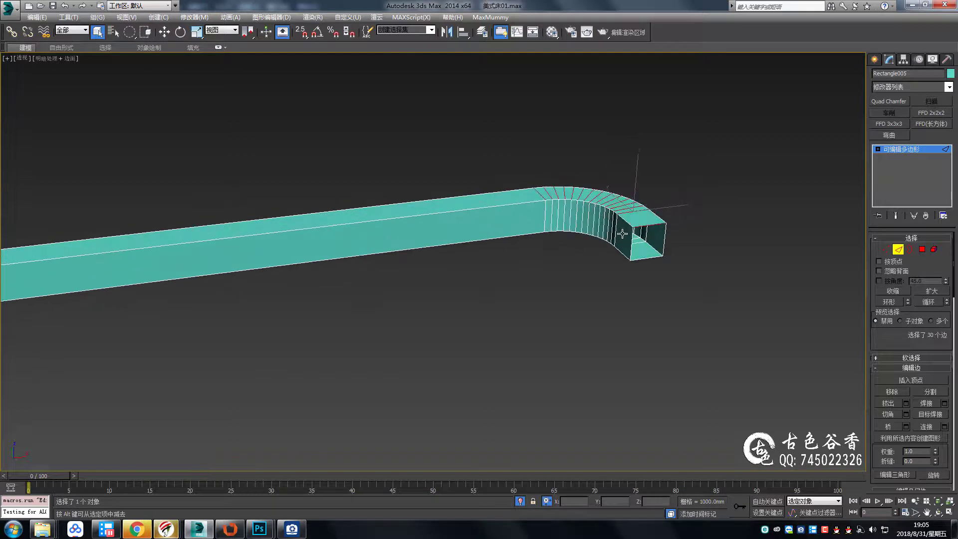
{"action": "scroll", "coordinate": [521, 203], "scroll_direction": "down", "scroll_amount": 3}
{"action": "scroll", "coordinate": [636, 220], "scroll_direction": "down", "scroll_amount": 2}
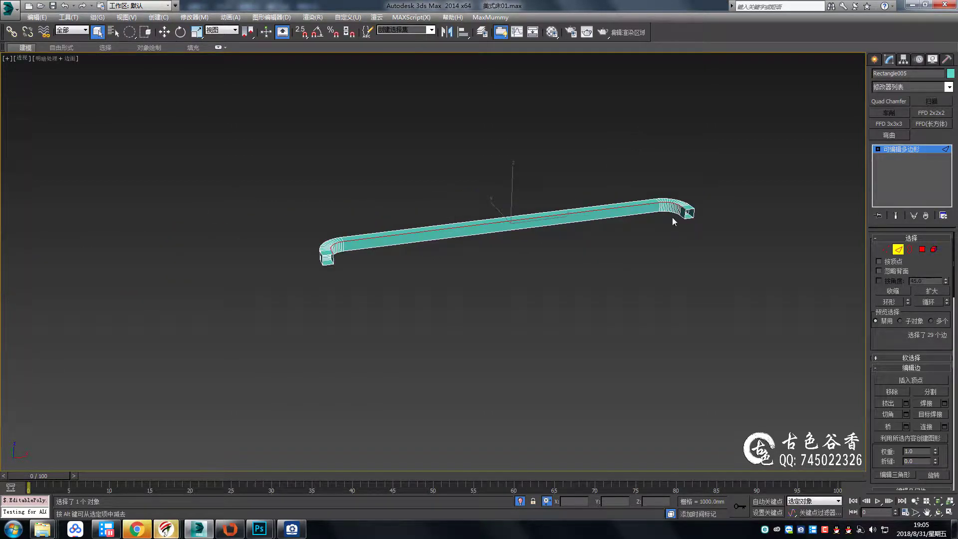
{"action": "scroll", "coordinate": [672, 217], "scroll_direction": "up", "scroll_amount": 4}
{"action": "scroll", "coordinate": [648, 220], "scroll_direction": "down", "scroll_amount": 4}
{"action": "scroll", "coordinate": [426, 240], "scroll_direction": "up", "scroll_amount": 4}
{"action": "scroll", "coordinate": [346, 245], "scroll_direction": "down", "scroll_amount": 4}
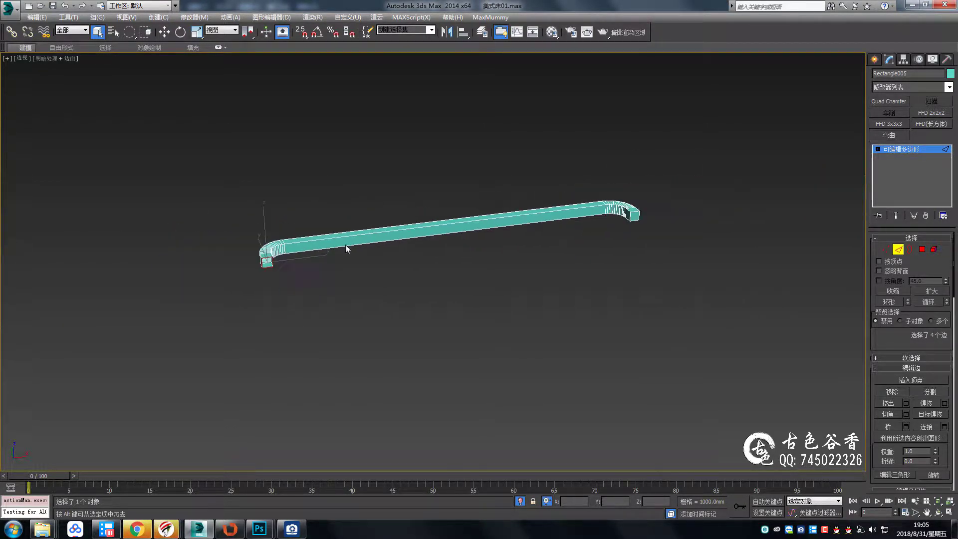
{"action": "key", "text": "alt+r"}
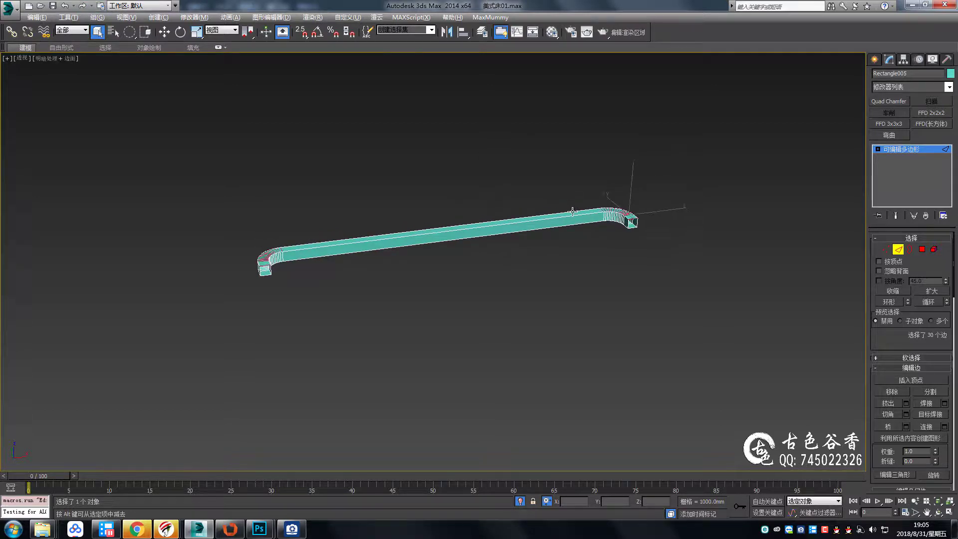
{"action": "scroll", "coordinate": [628, 200], "scroll_direction": "up", "scroll_amount": 4}
{"action": "key", "text": "ctrl+shift+e"}
{"action": "middle_click_drag", "start_coordinate": [581, 273], "coordinate": [516, 260]}
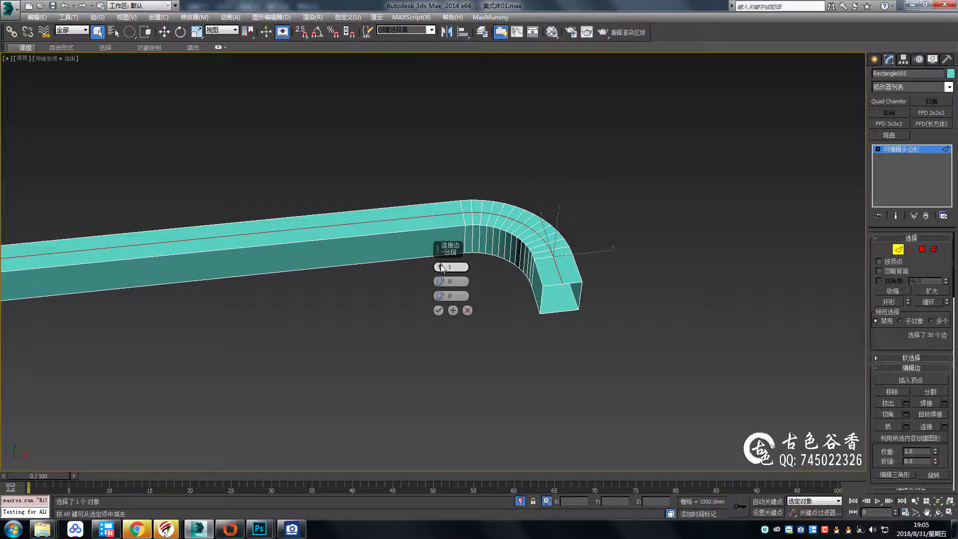
Set Connect to 2 segments and extract the selected edges as a new spline shape
{"action": "left_click_drag", "start_coordinate": [441, 268], "coordinate": [441, 265]}
{"action": "right_click", "coordinate": [552, 269]}
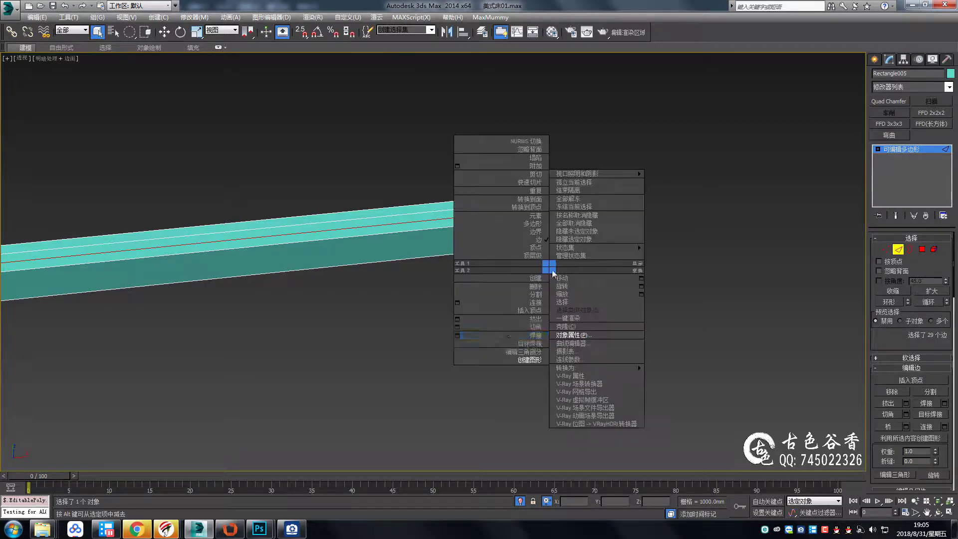
{"action": "left_click", "coordinate": [537, 353]}
{"action": "key", "text": "Return"}
Select the extracted spline shape on its own and view it from Top
{"action": "key", "text": "2"}
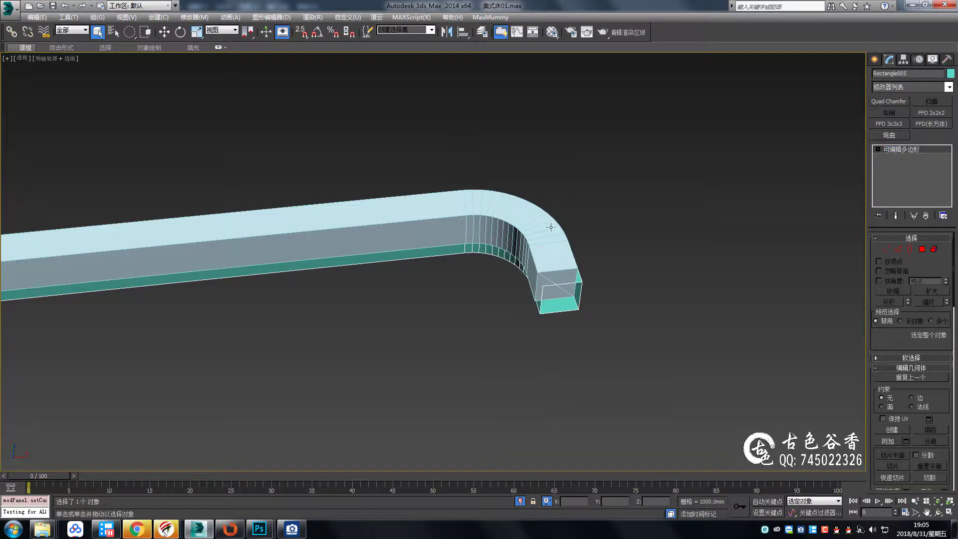
{"action": "left_click", "coordinate": [459, 262], "text": "ctrl"}
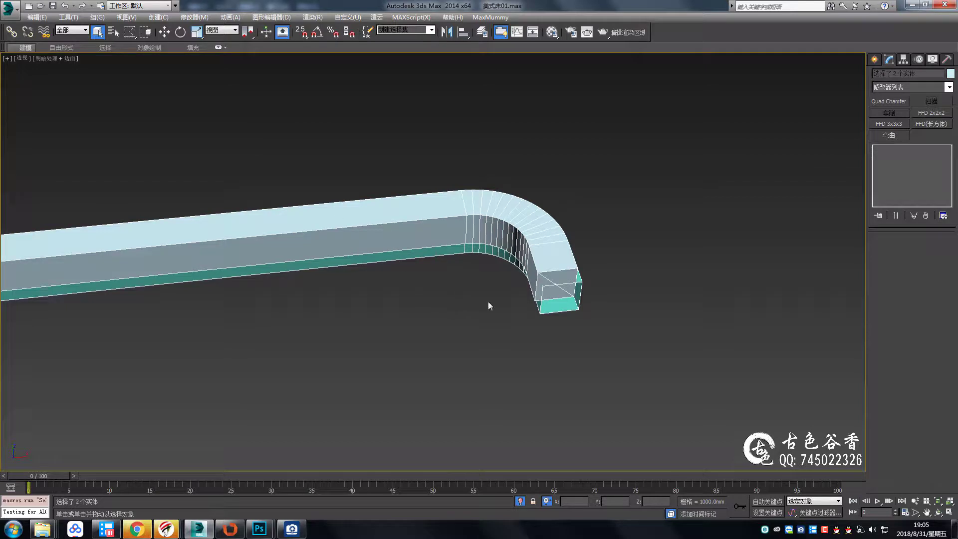
{"action": "left_click", "coordinate": [567, 312]}
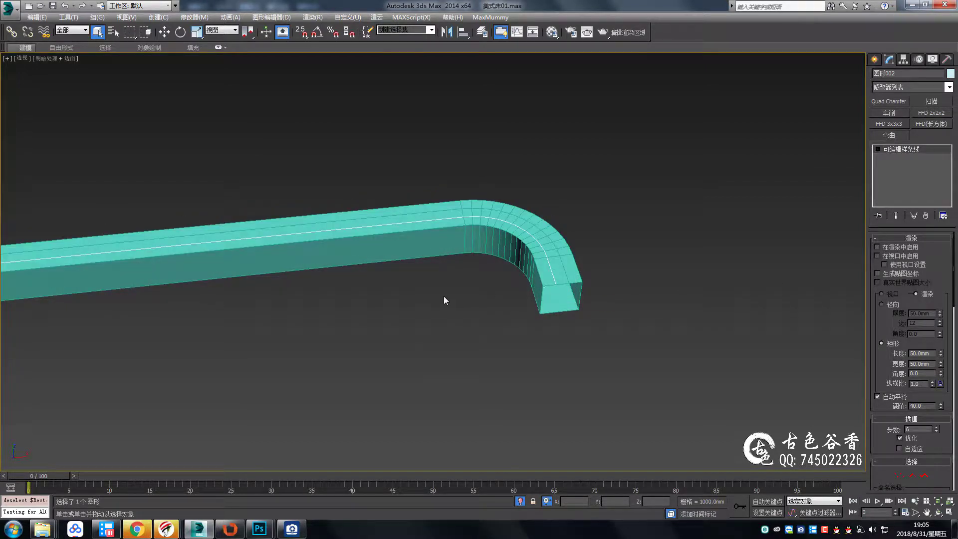
{"action": "scroll", "coordinate": [446, 299], "scroll_direction": "down", "scroll_amount": 3}
{"action": "scroll", "coordinate": [400, 259], "scroll_direction": "down", "scroll_amount": 2}
{"action": "left_click", "coordinate": [374, 311]}
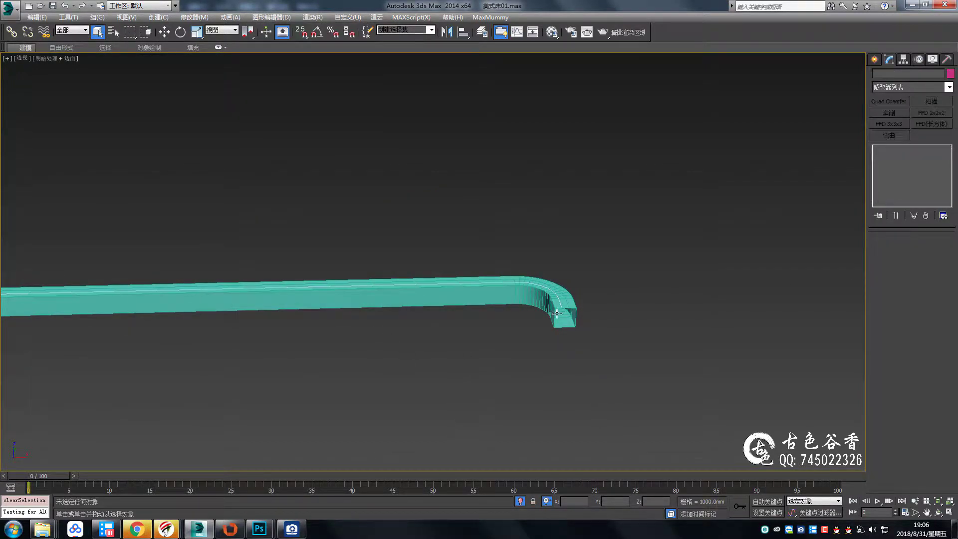
{"action": "left_click", "coordinate": [557, 313]}
{"action": "scroll", "coordinate": [555, 309], "scroll_direction": "up", "scroll_amount": 2}
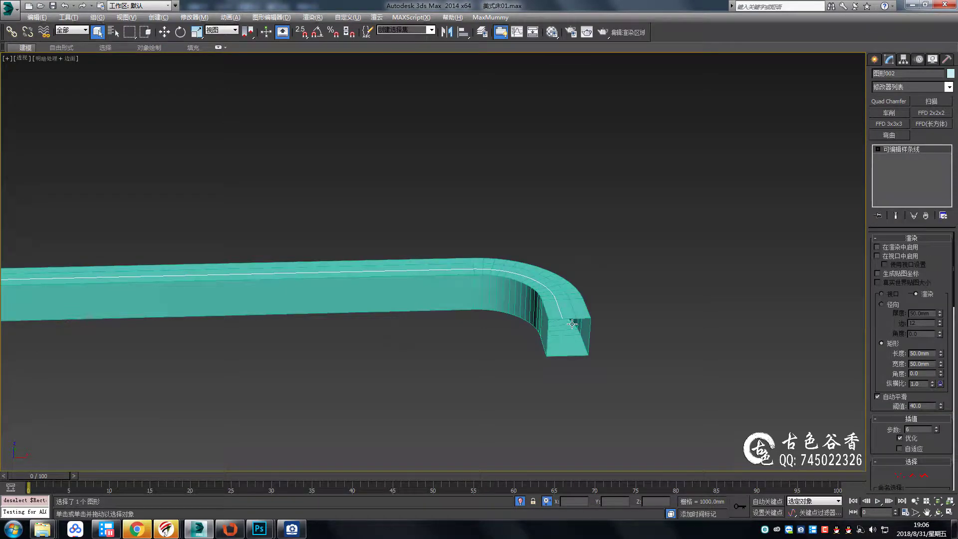
{"action": "scroll", "coordinate": [559, 309], "scroll_direction": "down", "scroll_amount": 3}
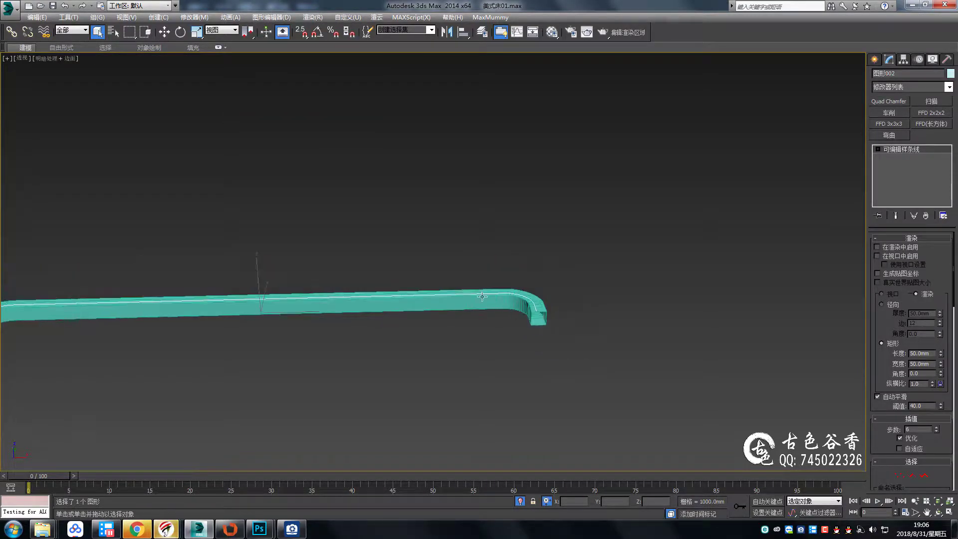
{"action": "scroll", "coordinate": [456, 310], "scroll_direction": "down", "scroll_amount": 2}
{"action": "key", "text": "t"}
{"action": "scroll", "coordinate": [634, 235], "scroll_direction": "up", "scroll_amount": 5}
{"action": "key", "text": "z"}
{"action": "left_click", "coordinate": [874, 60]}
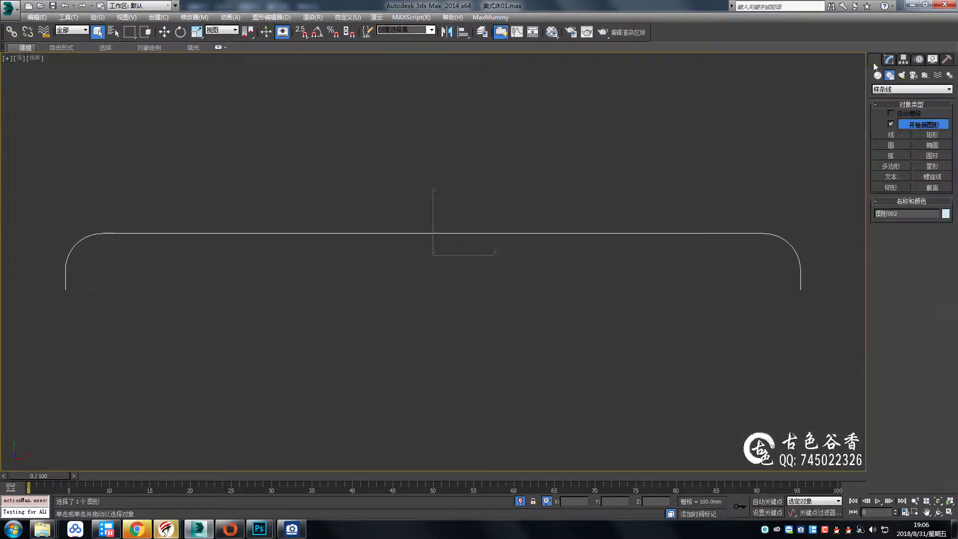
{"action": "left_click", "coordinate": [890, 135]}
{"action": "scroll", "coordinate": [404, 260], "scroll_direction": "up", "scroll_amount": 3}
{"action": "left_click", "coordinate": [386, 209]}
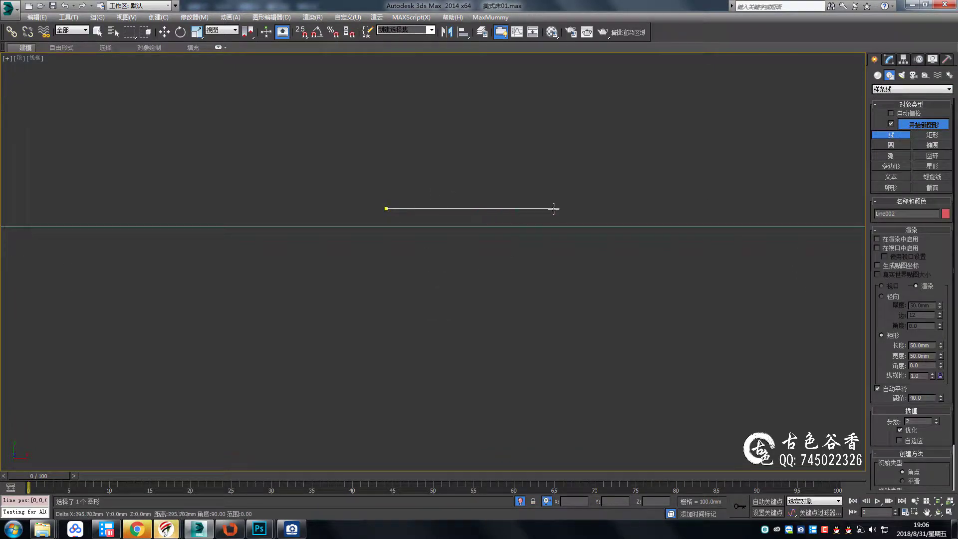
{"action": "right_click", "coordinate": [644, 189]}
{"action": "scroll", "coordinate": [537, 224], "scroll_direction": "down", "scroll_amount": 2}
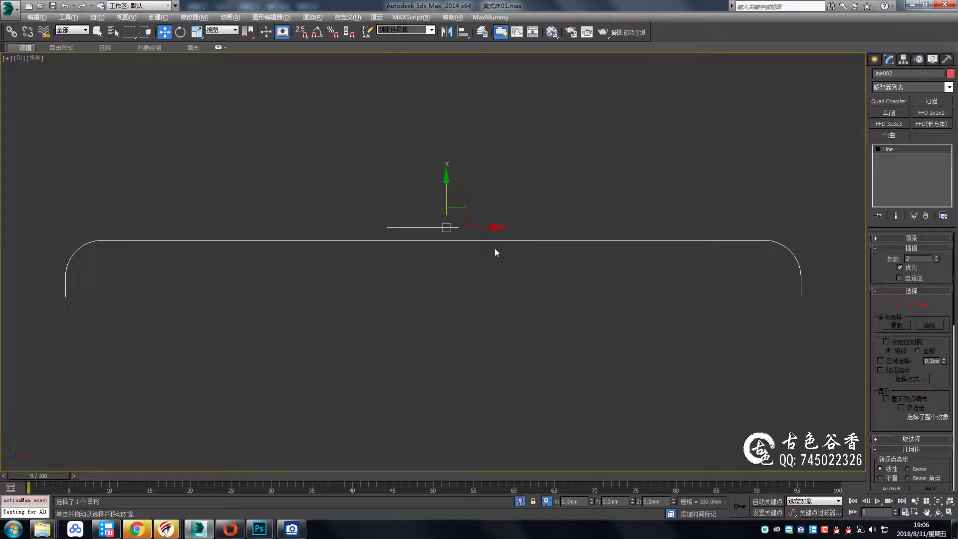
{"action": "key", "text": "Delete"}
{"action": "key", "text": "1"}
{"action": "scroll", "coordinate": [476, 231], "scroll_direction": "up", "scroll_amount": 5}
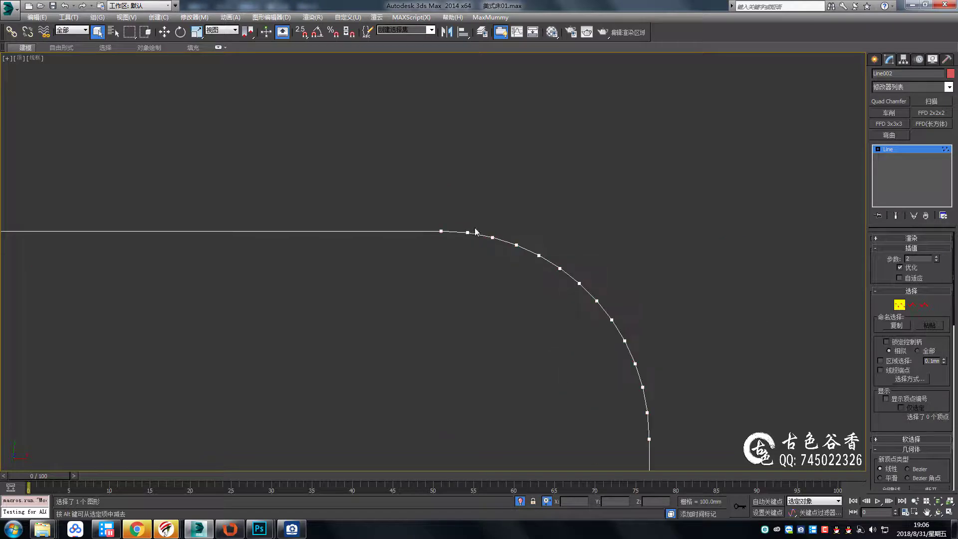
{"action": "left_click", "coordinate": [596, 297], "text": "ctrl"}
{"action": "middle_click_drag", "start_coordinate": [621, 327], "coordinate": [590, 233]}
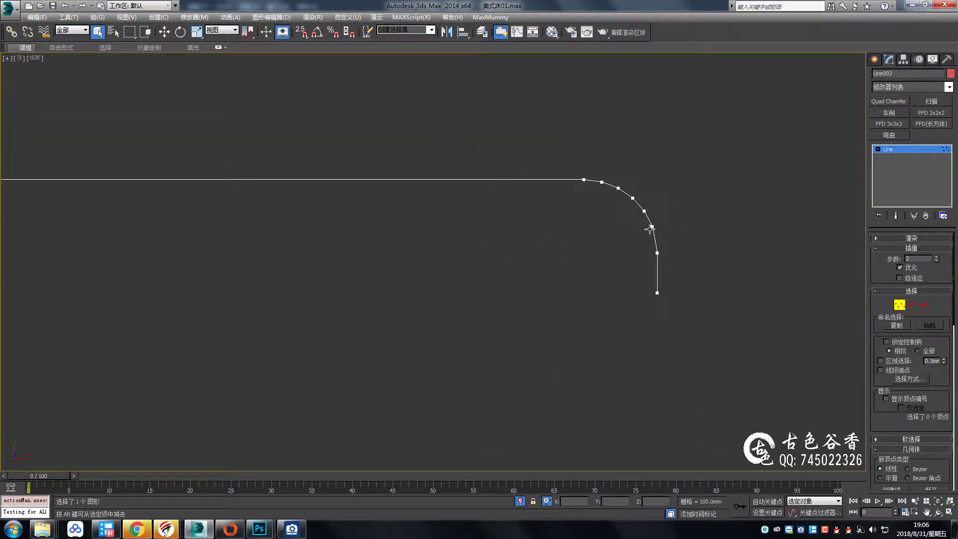
{"action": "scroll", "coordinate": [631, 239], "scroll_direction": "down", "scroll_amount": 3}
{"action": "middle_click_drag", "start_coordinate": [466, 258], "coordinate": [433, 236]}
{"action": "scroll", "coordinate": [433, 235], "scroll_direction": "up", "scroll_amount": 3}
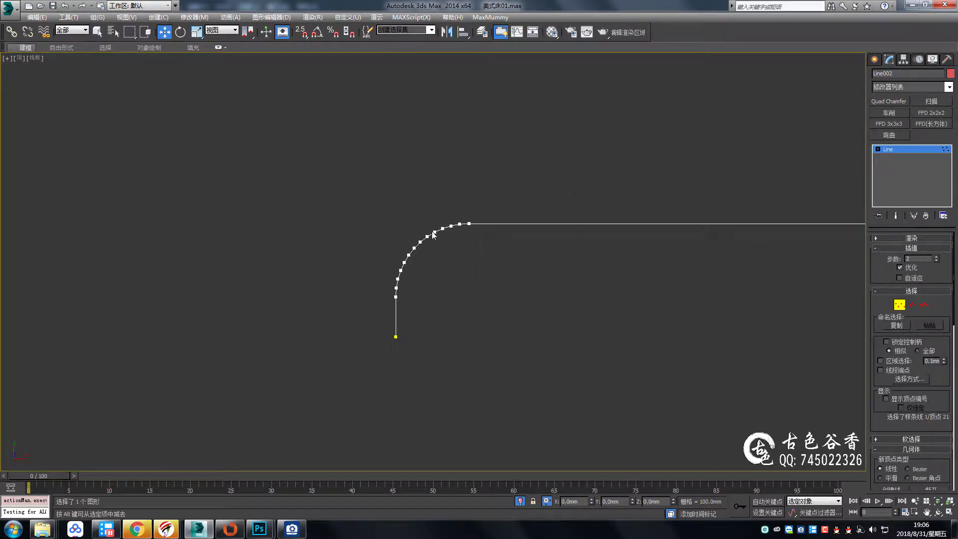
{"action": "left_click", "coordinate": [358, 302], "text": "ctrl"}
{"action": "middle_click_drag", "start_coordinate": [294, 352], "coordinate": [295, 244]}
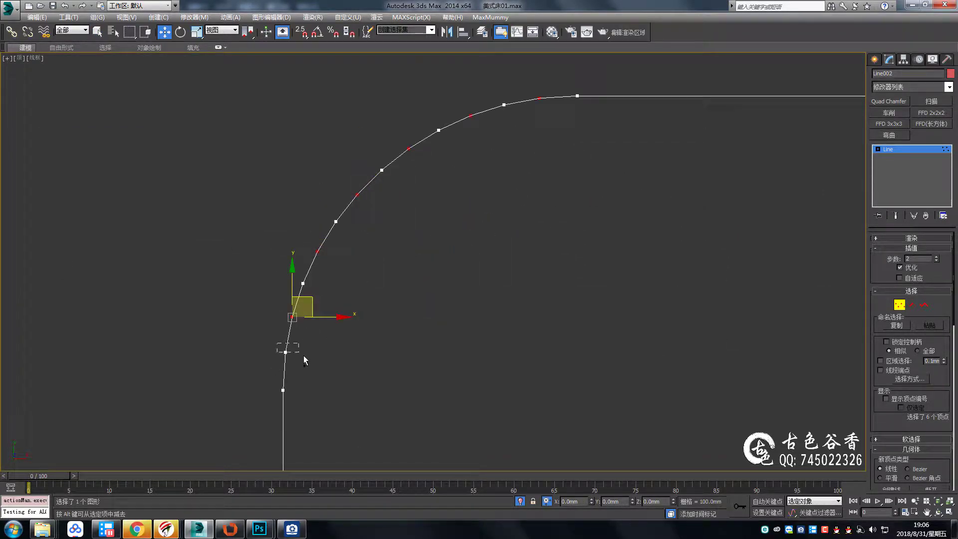
{"action": "scroll", "coordinate": [312, 278], "scroll_direction": "down", "scroll_amount": 3}
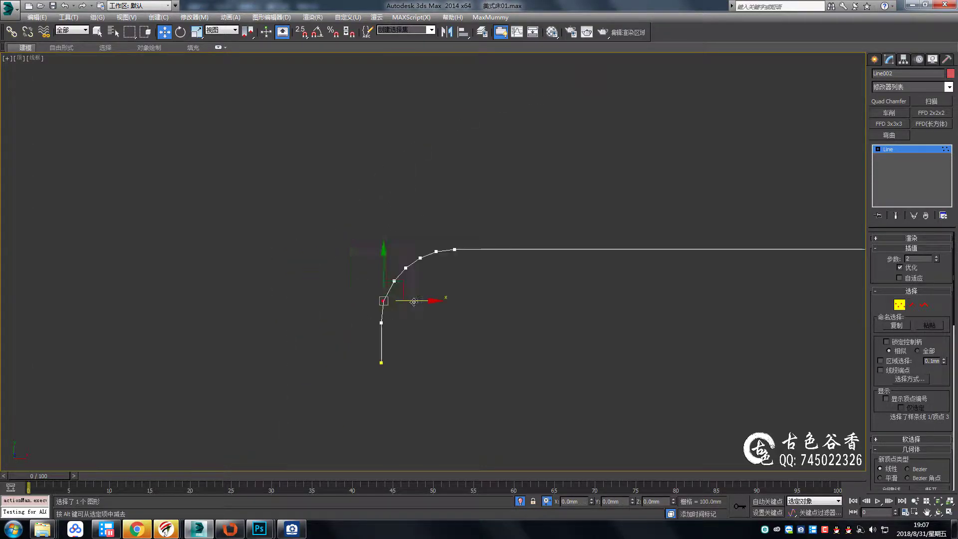
{"action": "scroll", "coordinate": [312, 278], "scroll_direction": "down", "scroll_amount": 3}
{"action": "left_click", "coordinate": [888, 149]}
{"action": "key", "text": "p"}
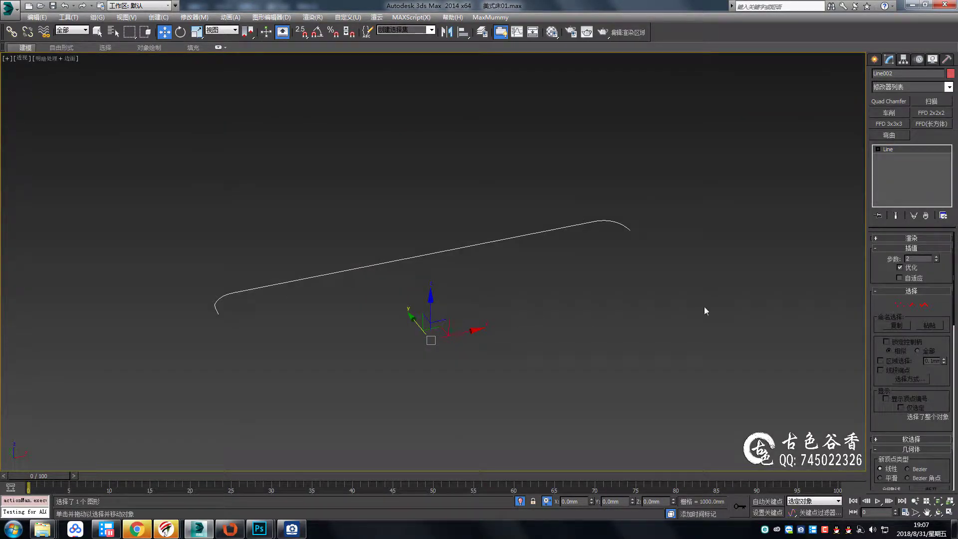
Extrude the Line002 spline by 1000 mm into a solid back panel inside the headboard frame
{"action": "left_click", "coordinate": [949, 89]}
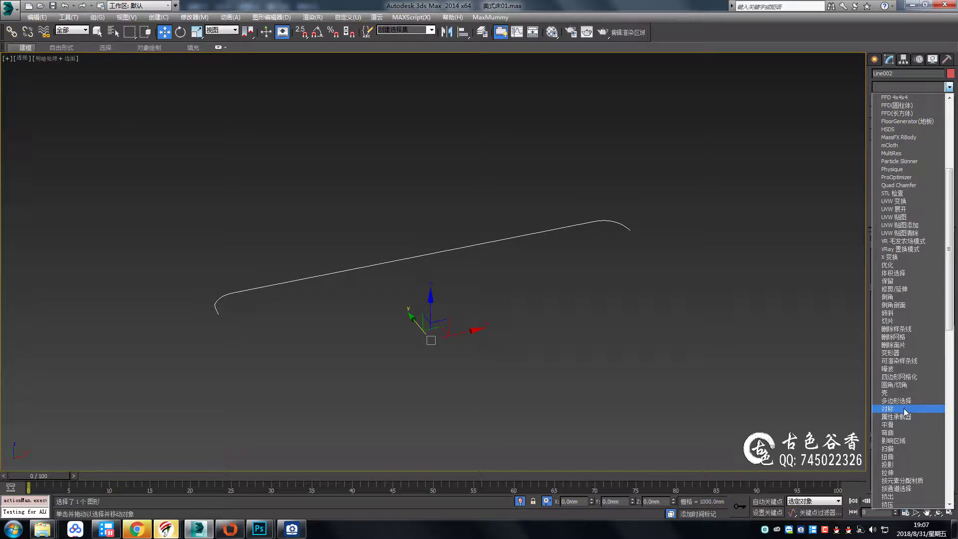
{"action": "scroll", "coordinate": [903, 309], "scroll_direction": "down", "scroll_amount": 5}
{"action": "left_click", "coordinate": [903, 307]}
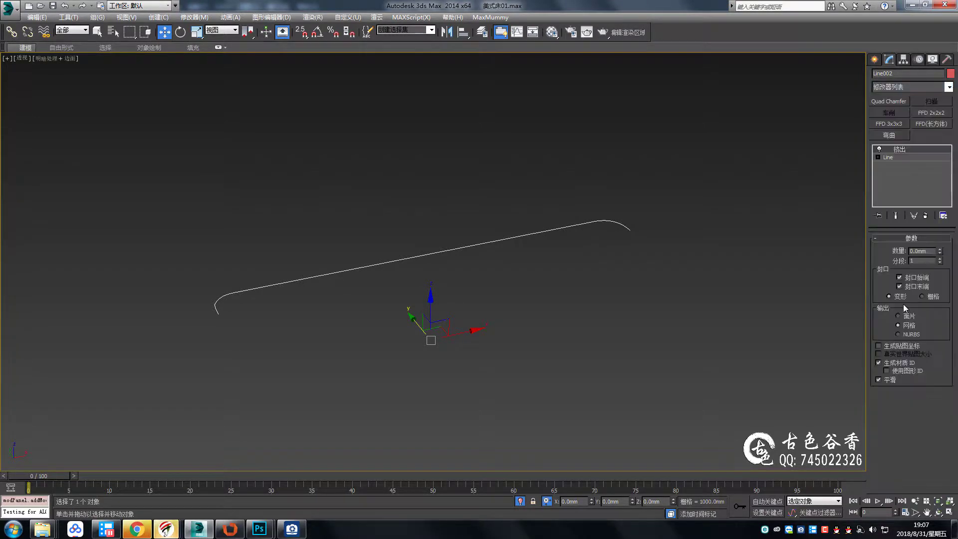
{"action": "type", "text": "1000"}
{"action": "key", "text": "Return"}
{"action": "key", "text": "z"}
{"action": "key", "text": "alt+q"}
{"action": "mouse_move", "coordinate": [572, 340]}
{"action": "middle_mouse_down", "text": "alt"}
{"action": "mouse_move", "coordinate": [475, 334]}
{"action": "mouse_move", "coordinate": [601, 335]}
{"action": "mouse_move", "coordinate": [542, 323]}
{"action": "mouse_move", "coordinate": [551, 281]}
{"action": "middle_mouse_up", "text": "alt"}
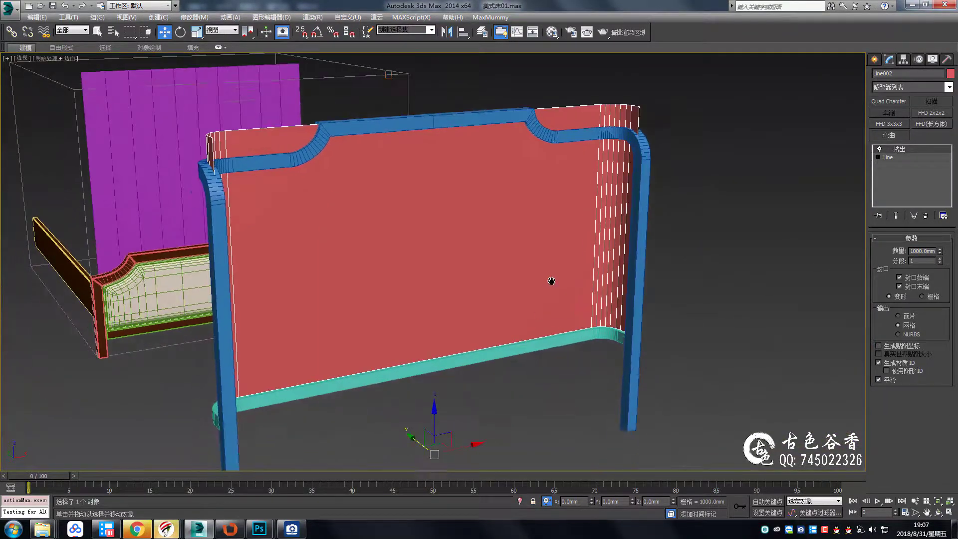
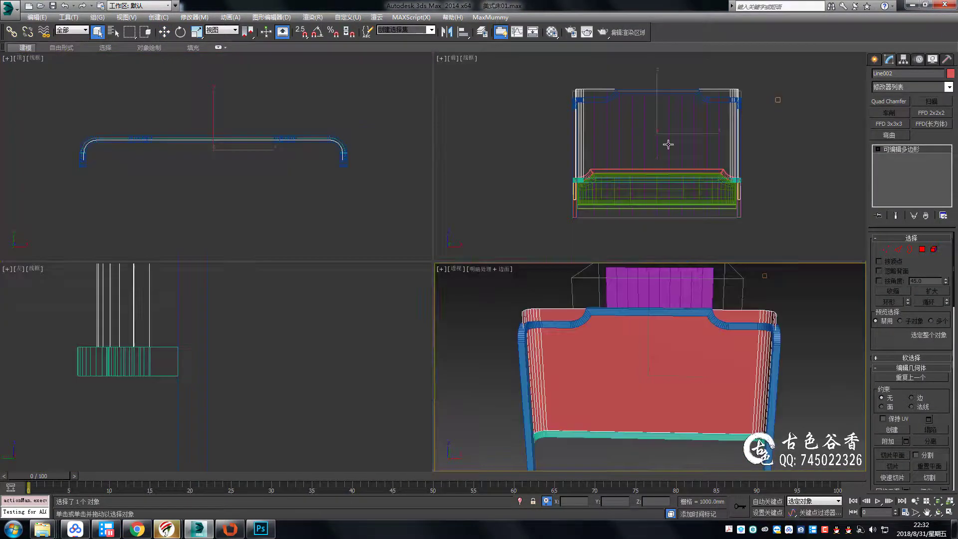
Isolate the three headboard pieces and select the red panel Line002
{"action": "key", "text": "alt+w"}
{"action": "left_click", "coordinate": [554, 182]}
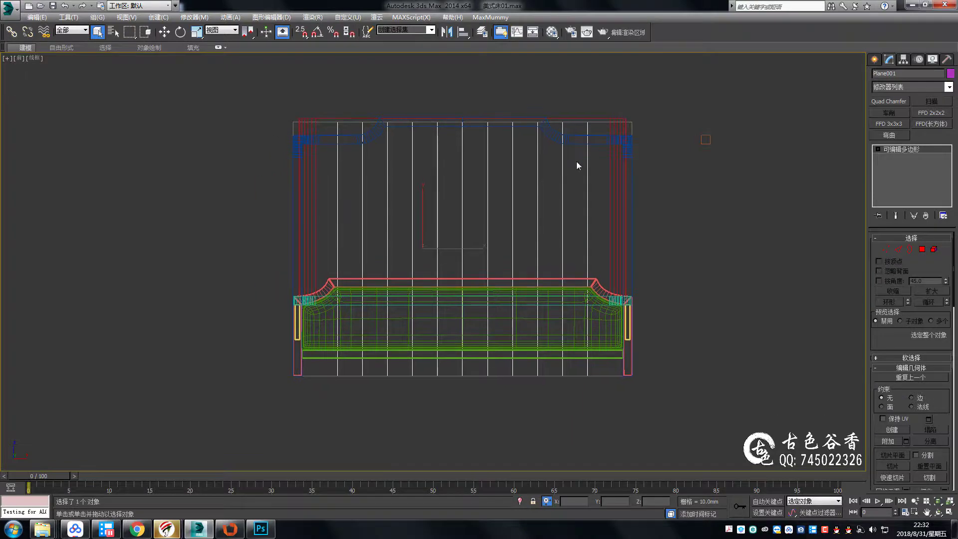
{"action": "scroll", "coordinate": [578, 160], "scroll_direction": "up", "scroll_amount": 3}
{"action": "left_click", "coordinate": [583, 155]}
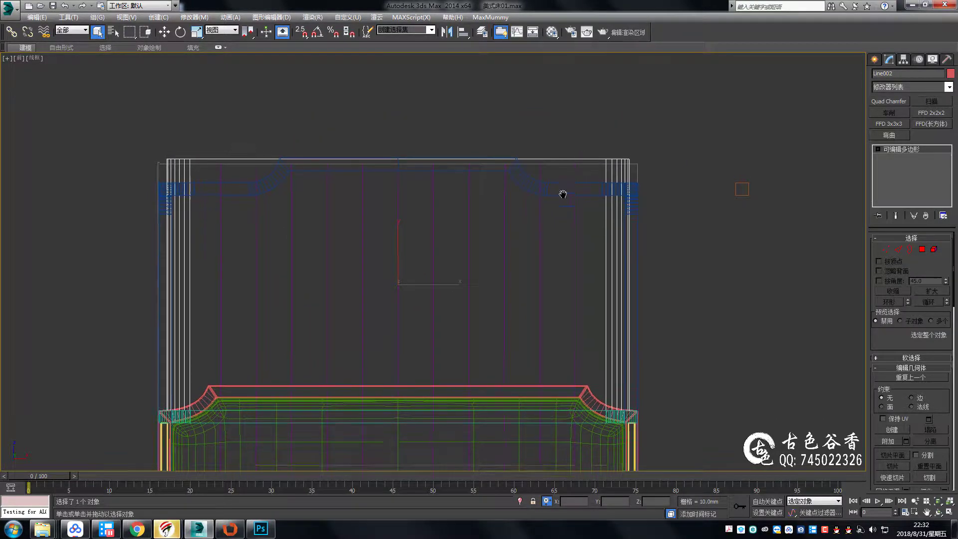
{"action": "middle_click_drag", "start_coordinate": [563, 195], "coordinate": [569, 141]}
{"action": "middle_click_drag", "start_coordinate": [585, 218], "coordinate": [554, 185]}
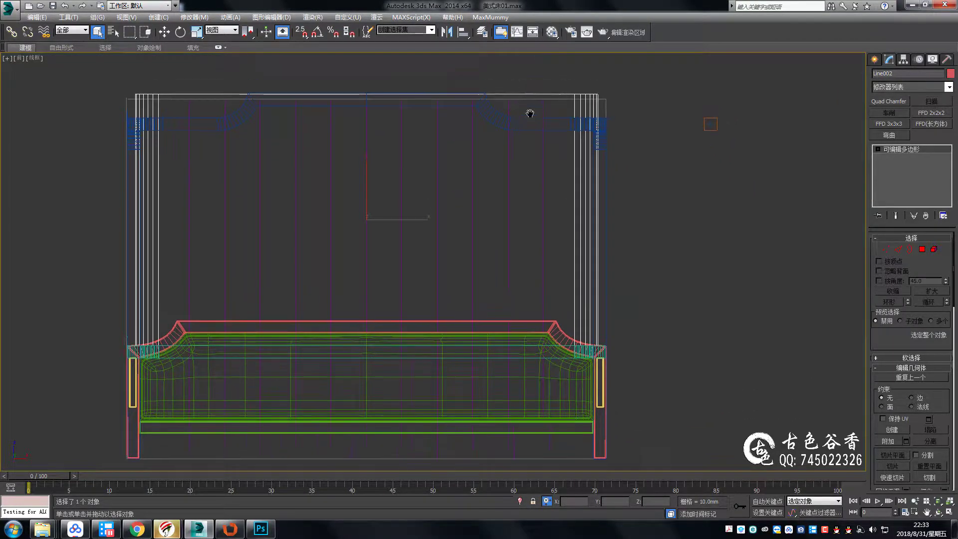
{"action": "middle_click_drag", "start_coordinate": [525, 111], "coordinate": [552, 75]}
{"action": "left_click_drag", "start_coordinate": [552, 75], "coordinate": [577, 172]}
{"action": "scroll", "coordinate": [568, 148], "scroll_direction": "down", "scroll_amount": 2}
{"action": "key", "text": "alt+q"}
{"action": "left_click", "coordinate": [640, 103]}
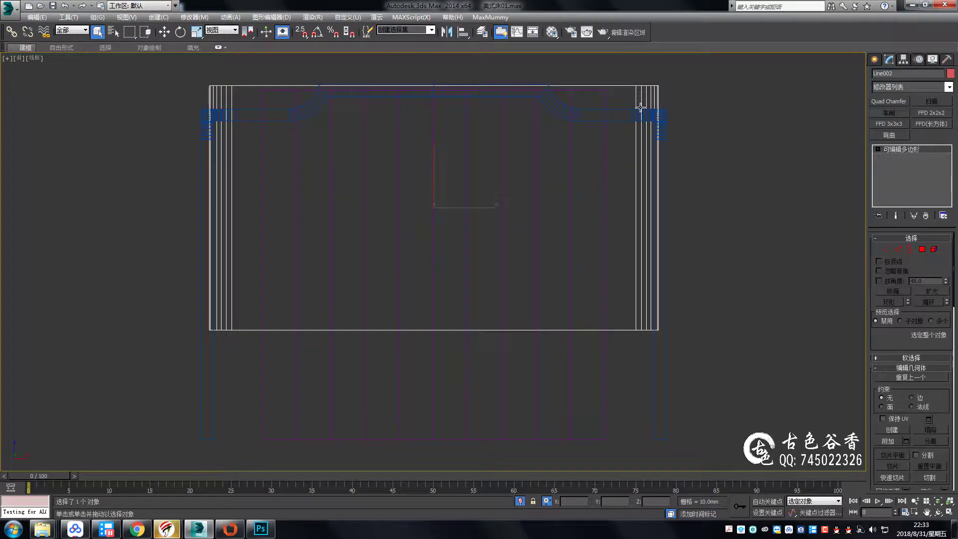
Box-select the panel's vertical edges and connect them with new dividing edges
{"action": "key", "text": "2"}
{"action": "middle_click_drag", "start_coordinate": [664, 203], "coordinate": [660, 217]}
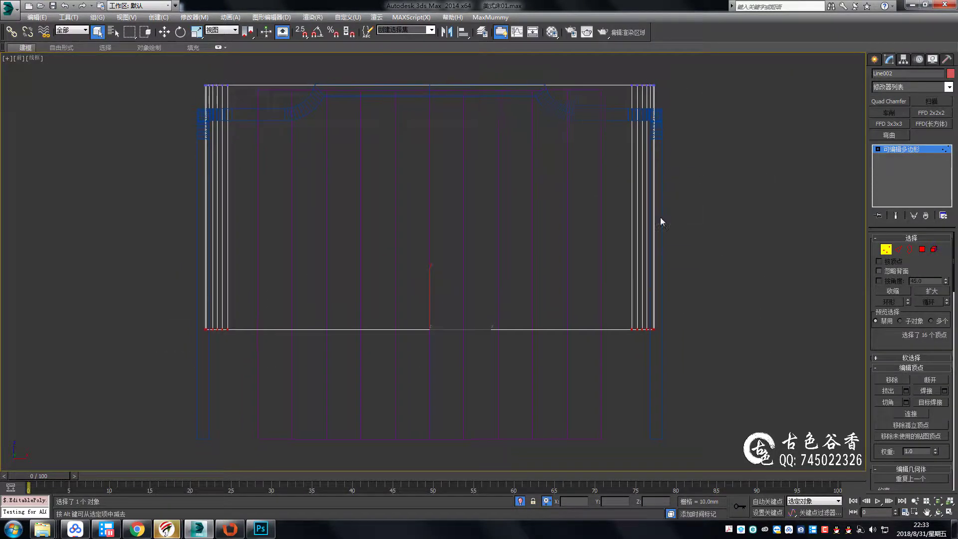
{"action": "left_click_drag", "start_coordinate": [548, 369], "coordinate": [509, 67]}
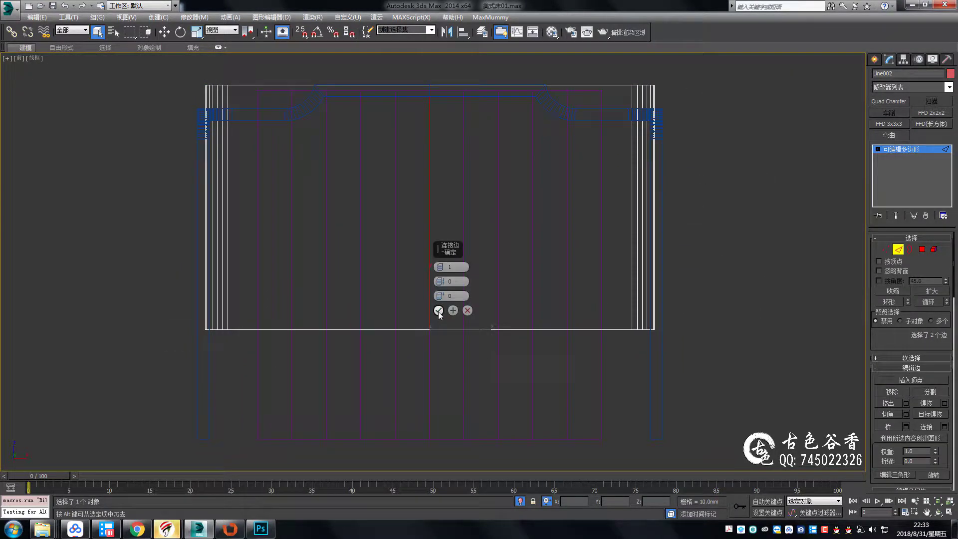
{"action": "left_click", "coordinate": [439, 310]}
Snap the two new edges onto a strip line with 2.5D snap, then connect again
{"action": "key", "text": "w"}
{"action": "middle_click_drag", "start_coordinate": [453, 193], "coordinate": [445, 203]}
{"action": "key", "text": "s"}
{"action": "left_click_drag", "start_coordinate": [363, 451], "coordinate": [341, 72]}
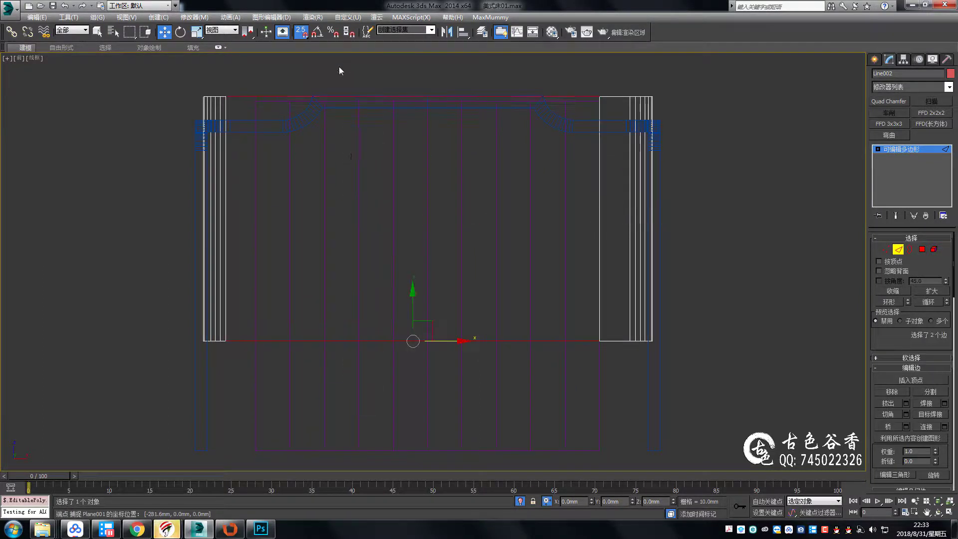
{"action": "left_click_drag", "start_coordinate": [273, 100], "coordinate": [255, 101]}
{"action": "key", "text": "s"}
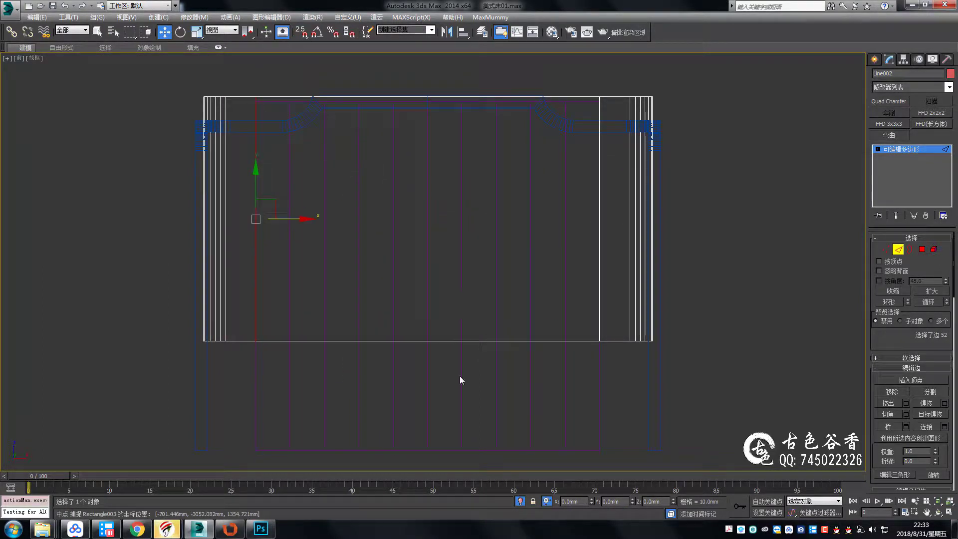
{"action": "key", "text": "ctrl+shift+e"}
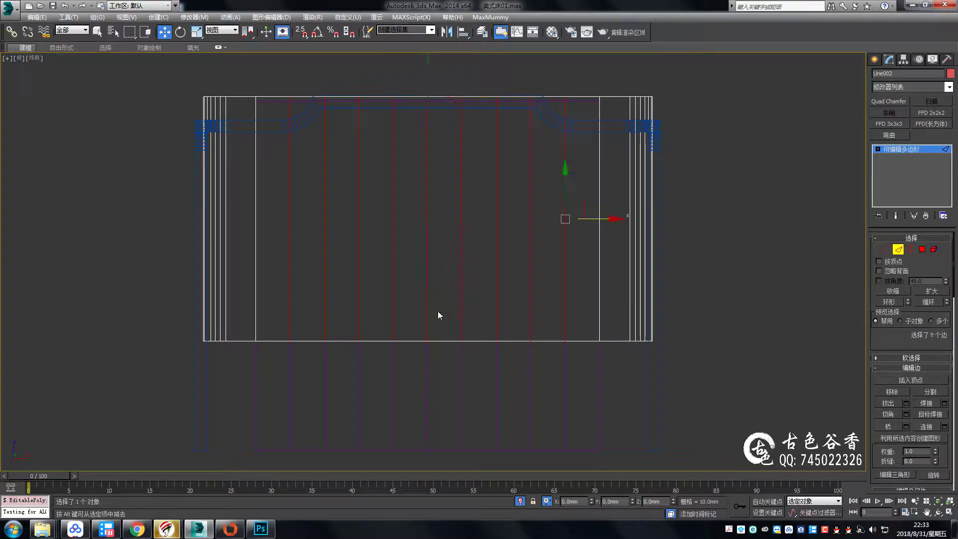
Return to a flat front view of the panel for vertex editing
{"action": "mouse_move", "coordinate": [438, 315]}
{"action": "middle_mouse_down"}
{"action": "mouse_move", "coordinate": [663, 199]}
{"action": "mouse_move", "coordinate": [593, 227]}
{"action": "middle_mouse_up"}
{"action": "key", "text": "shift+z"}
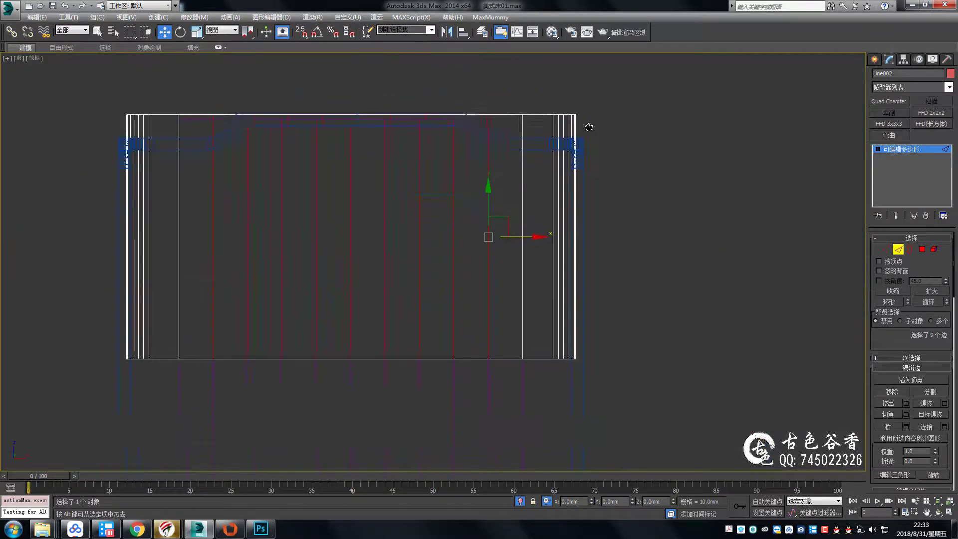
{"action": "scroll", "coordinate": [555, 152], "scroll_direction": "up", "scroll_amount": 3}
{"action": "key", "text": "1"}
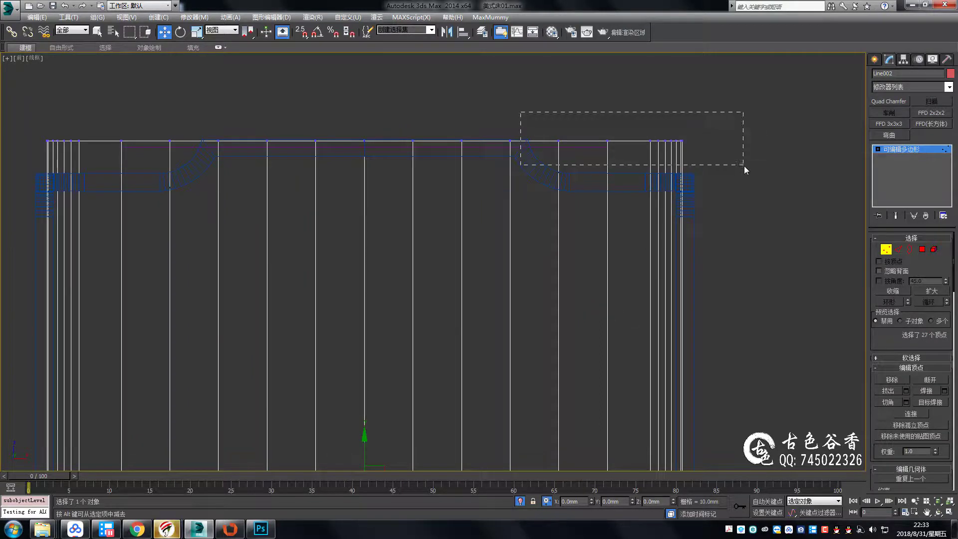
Select the panel's top-row vertices and lower them toward the frame edge
{"action": "left_click_drag", "start_coordinate": [191, 170], "coordinate": [192, 171], "text": "ctrl"}
{"action": "middle_click_drag", "start_coordinate": [296, 152], "coordinate": [357, 134]}
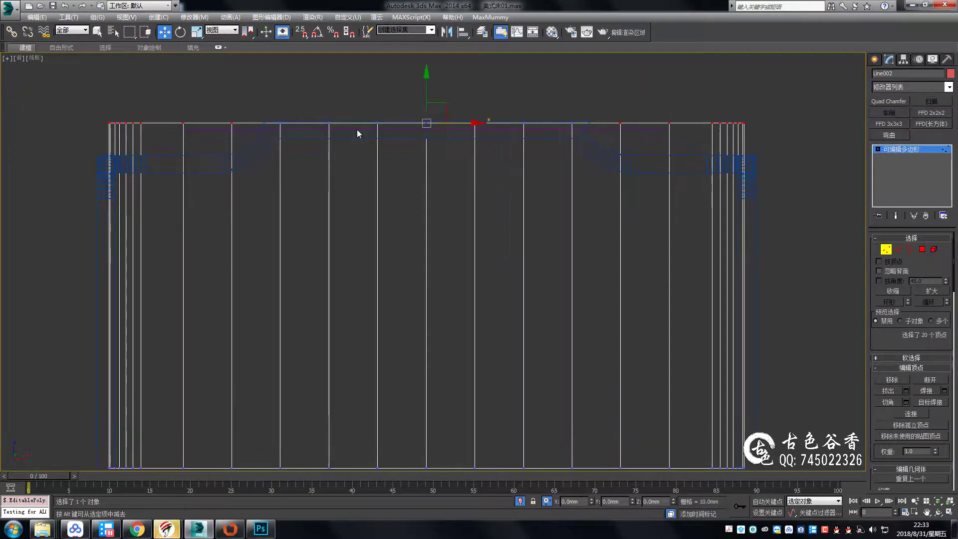
{"action": "left_click_drag", "start_coordinate": [429, 118], "coordinate": [432, 135]}
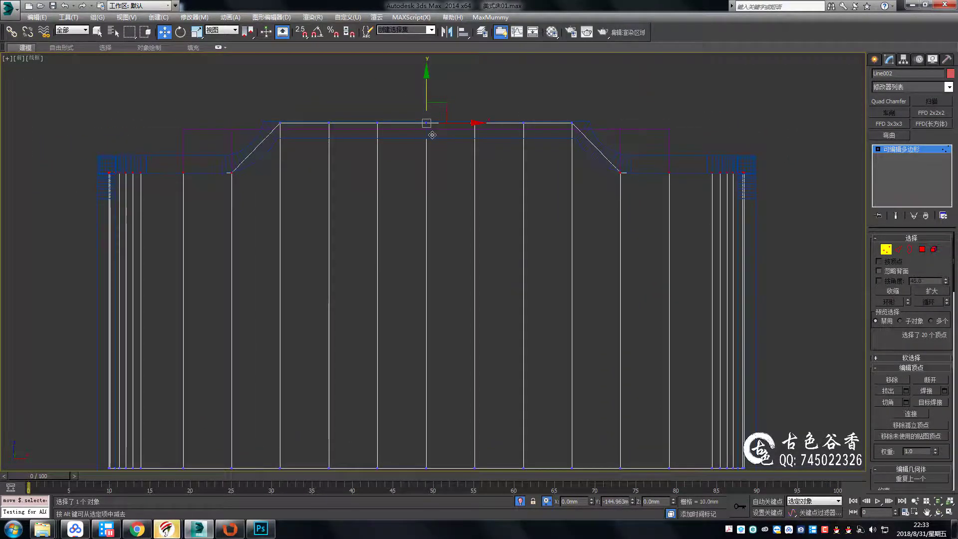
{"action": "scroll", "coordinate": [524, 175], "scroll_direction": "up", "scroll_amount": 3}
{"action": "scroll", "coordinate": [188, 117], "scroll_direction": "down", "scroll_amount": 3}
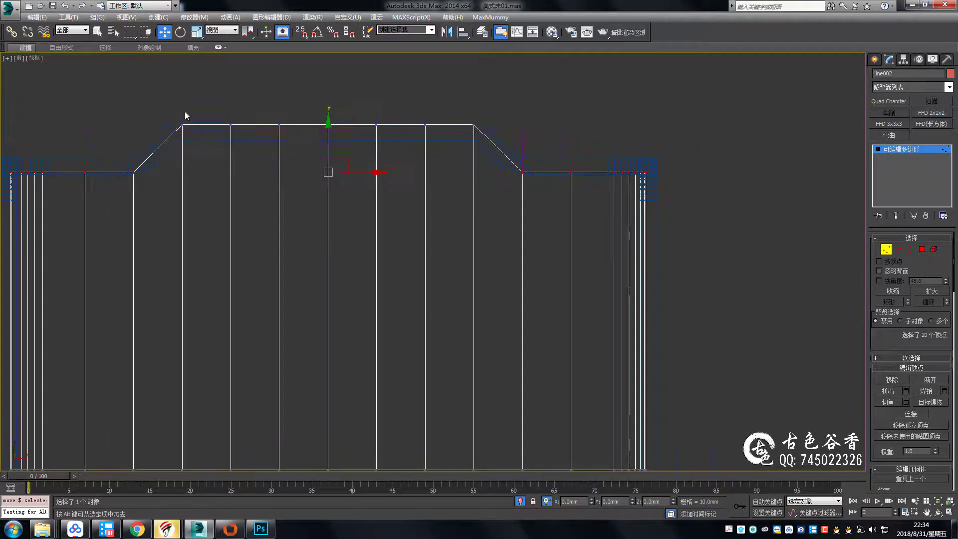
Snap the raised middle top vertices down onto the frame line
{"action": "left_click_drag", "start_coordinate": [188, 118], "coordinate": [299, 128]}
{"action": "scroll", "coordinate": [300, 128], "scroll_direction": "up", "scroll_amount": 2}
{"action": "left_click_drag", "start_coordinate": [357, 105], "coordinate": [528, 148]}
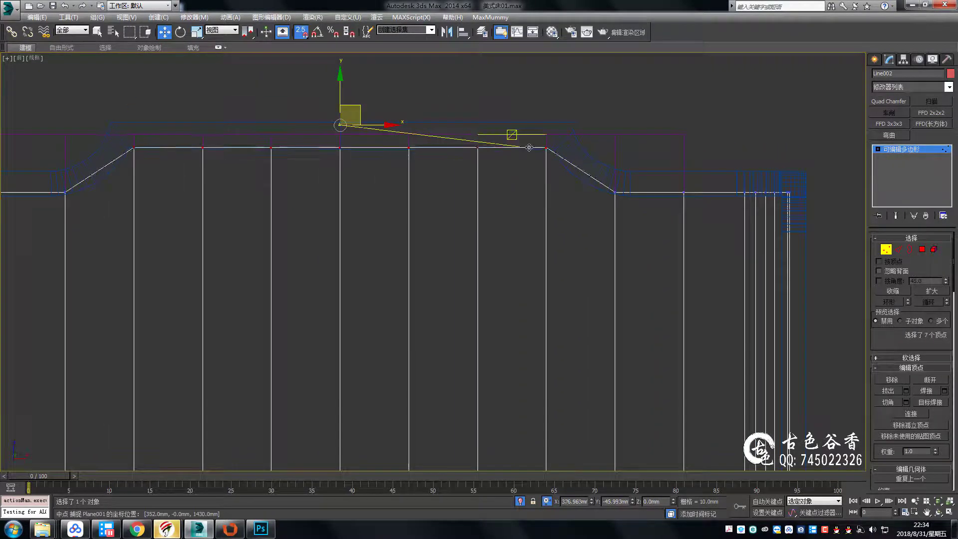
{"action": "middle_click_drag", "start_coordinate": [659, 186], "coordinate": [578, 148]}
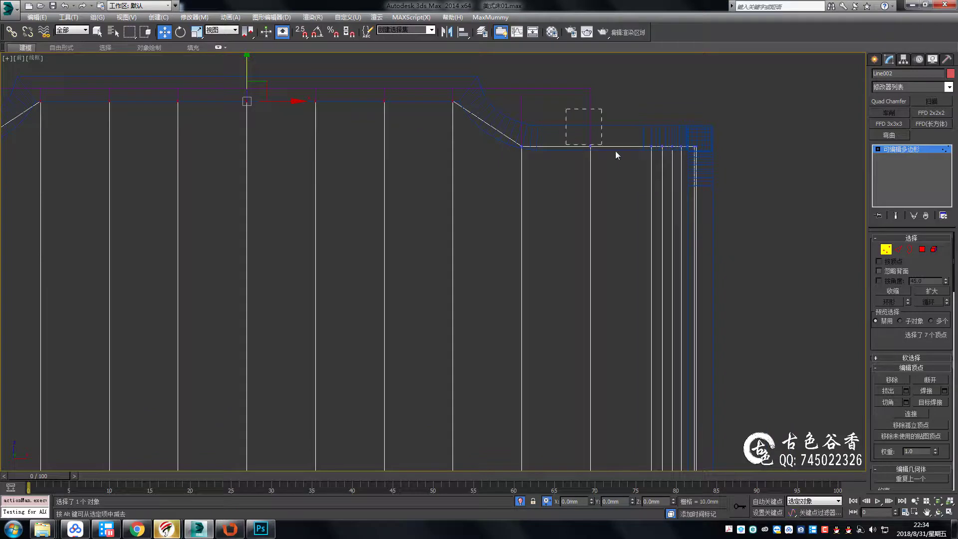
{"action": "scroll", "coordinate": [572, 204], "scroll_direction": "down", "scroll_amount": 2}
{"action": "middle_click_drag", "start_coordinate": [572, 205], "coordinate": [619, 154]}
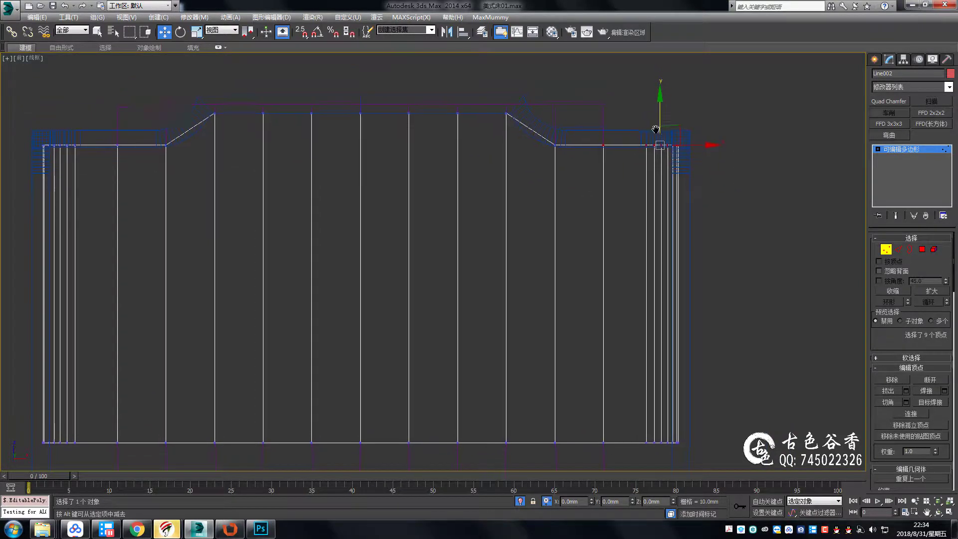
{"action": "scroll", "coordinate": [562, 138], "scroll_direction": "up", "scroll_amount": 3}
{"action": "scroll", "coordinate": [402, 165], "scroll_direction": "down", "scroll_amount": 3}
Fit the left-end shoulder vertices to the frame's sloped profile
{"action": "left_click_drag", "start_coordinate": [76, 121], "coordinate": [203, 186], "text": "ctrl"}
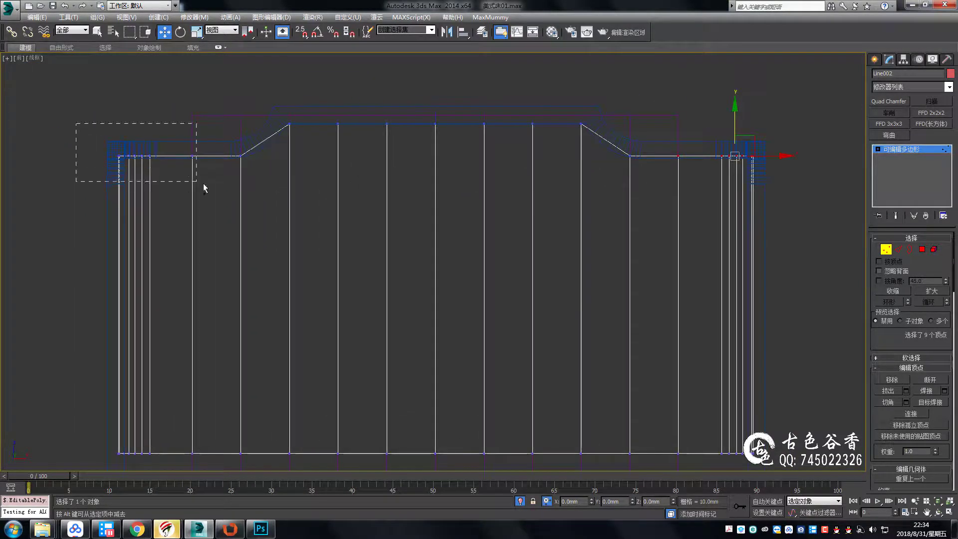
{"action": "scroll", "coordinate": [545, 165], "scroll_direction": "up", "scroll_amount": 2}
{"action": "scroll", "coordinate": [591, 172], "scroll_direction": "up", "scroll_amount": 2}
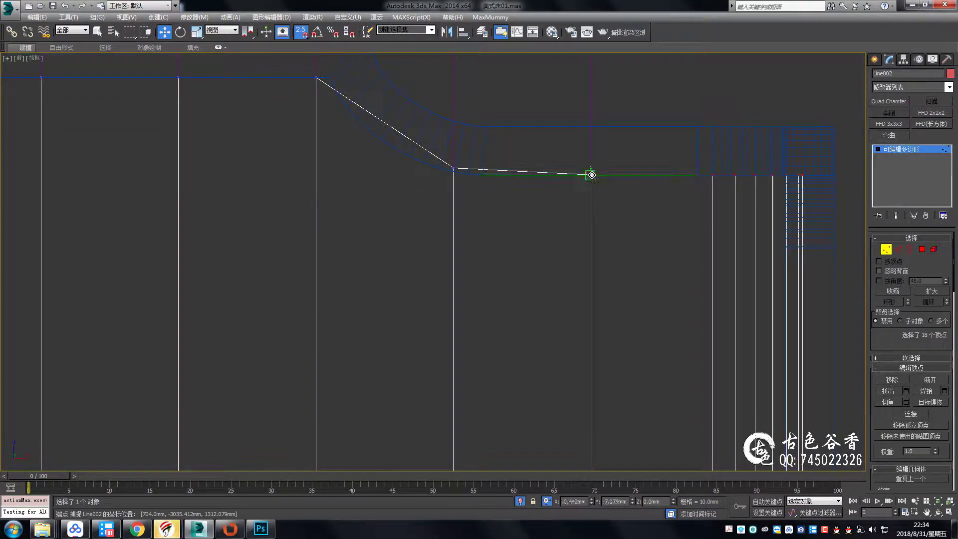
{"action": "scroll", "coordinate": [505, 228], "scroll_direction": "down", "scroll_amount": 3}
{"action": "key", "text": "alt+w"}
Leave vertex editing and orbit the perspective view to face the whole headboard
{"action": "key", "text": "q"}
{"action": "key", "text": "alt+w"}
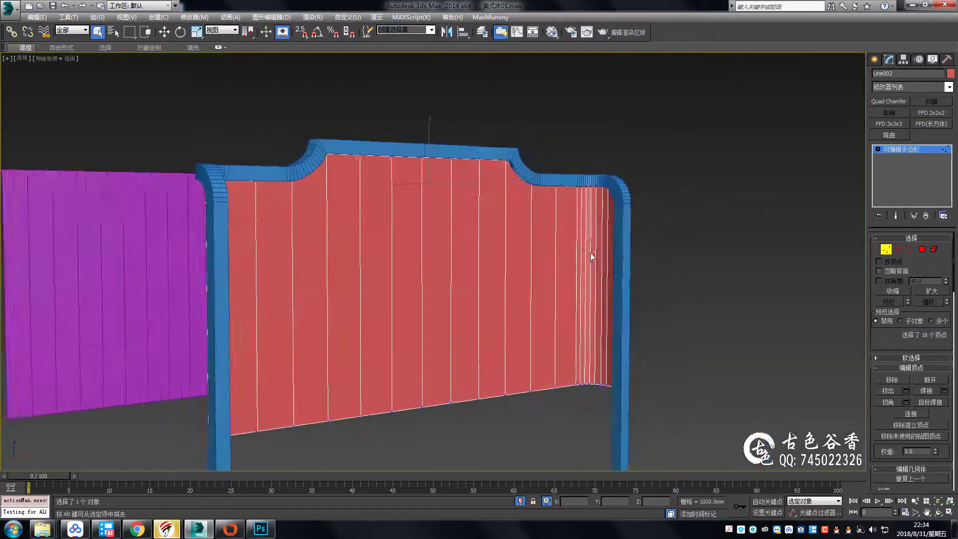
{"action": "scroll", "coordinate": [552, 268], "scroll_direction": "down", "scroll_amount": 2}
{"action": "mouse_move", "coordinate": [552, 268]}
{"action": "middle_mouse_down", "text": "alt"}
{"action": "mouse_move", "coordinate": [549, 258]}
{"action": "mouse_move", "coordinate": [579, 241]}
{"action": "middle_mouse_up", "text": "alt"}
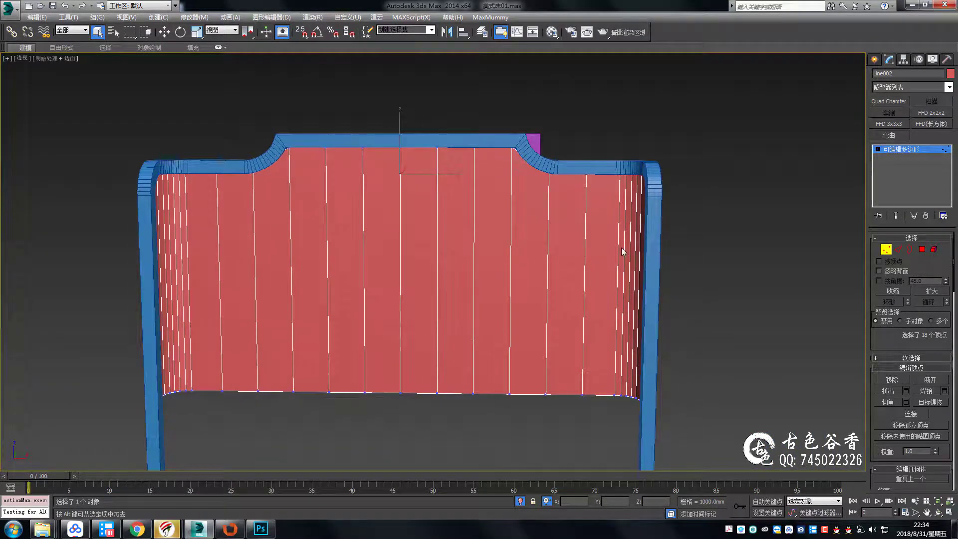
{"action": "mouse_move", "coordinate": [504, 231]}
{"action": "middle_mouse_down", "text": "alt"}
{"action": "mouse_move", "coordinate": [378, 241]}
{"action": "mouse_move", "coordinate": [455, 257]}
{"action": "mouse_move", "coordinate": [509, 186]}
{"action": "mouse_move", "coordinate": [517, 225]}
{"action": "mouse_move", "coordinate": [560, 242]}
{"action": "middle_mouse_up", "text": "alt"}
{"action": "key", "text": "1"}
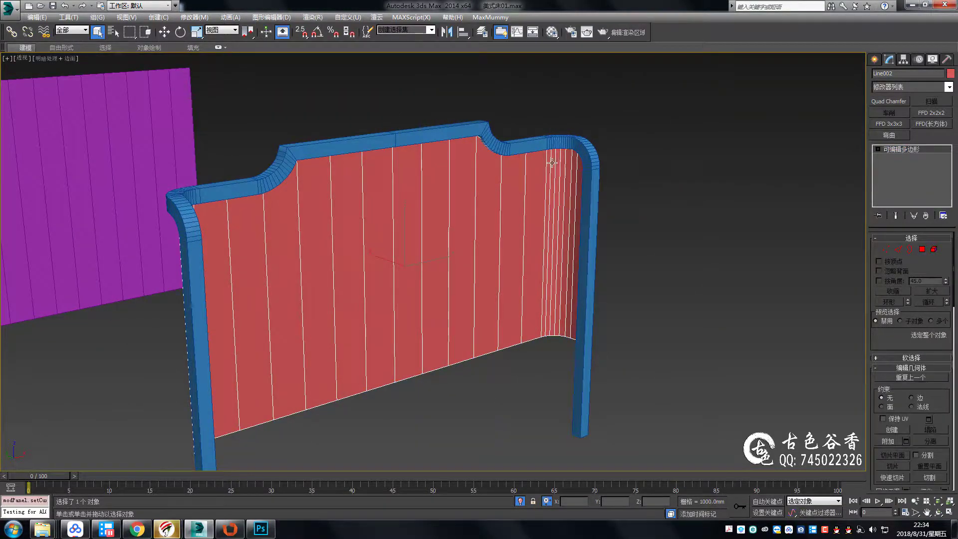
{"action": "scroll", "coordinate": [573, 166], "scroll_direction": "up", "scroll_amount": 5}
{"action": "mouse_move", "coordinate": [573, 165]}
{"action": "middle_mouse_down", "text": "alt"}
{"action": "mouse_move", "coordinate": [603, 167]}
{"action": "mouse_move", "coordinate": [483, 167]}
{"action": "mouse_move", "coordinate": [549, 172]}
{"action": "middle_mouse_up", "text": "alt"}
Give the panel's Shell a 20 mm inner amount and isolate the red panel
{"action": "right_click", "coordinate": [944, 265]}
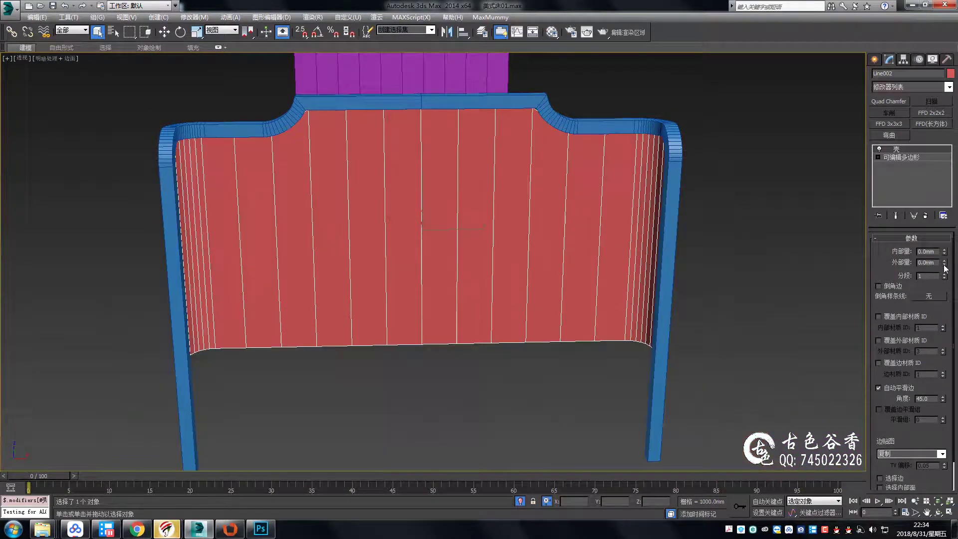
{"action": "type", "text": "20"}
{"action": "key", "text": "Return"}
{"action": "key", "text": "alt+w"}
{"action": "key", "text": "alt+w"}
{"action": "mouse_move", "coordinate": [561, 197]}
{"action": "middle_mouse_down", "text": "alt"}
{"action": "mouse_move", "coordinate": [620, 268]}
{"action": "mouse_move", "coordinate": [560, 214]}
{"action": "mouse_move", "coordinate": [552, 231]}
{"action": "mouse_move", "coordinate": [718, 259]}
{"action": "mouse_move", "coordinate": [680, 263]}
{"action": "mouse_move", "coordinate": [563, 195]}
{"action": "middle_mouse_up", "text": "alt"}
{"action": "scroll", "coordinate": [563, 196], "scroll_direction": "up", "scroll_amount": 5}
{"action": "scroll", "coordinate": [507, 213], "scroll_direction": "down", "scroll_amount": 5}
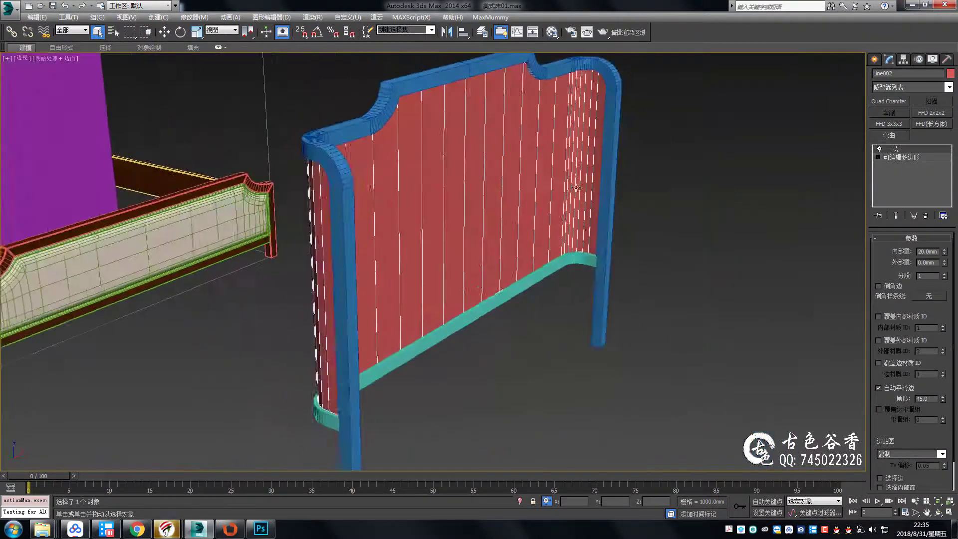
{"action": "key", "text": "alt+q"}
{"action": "mouse_move", "coordinate": [514, 197]}
{"action": "middle_mouse_down", "text": "alt"}
{"action": "mouse_move", "coordinate": [498, 216]}
{"action": "mouse_move", "coordinate": [500, 197]}
{"action": "middle_mouse_up", "text": "alt"}
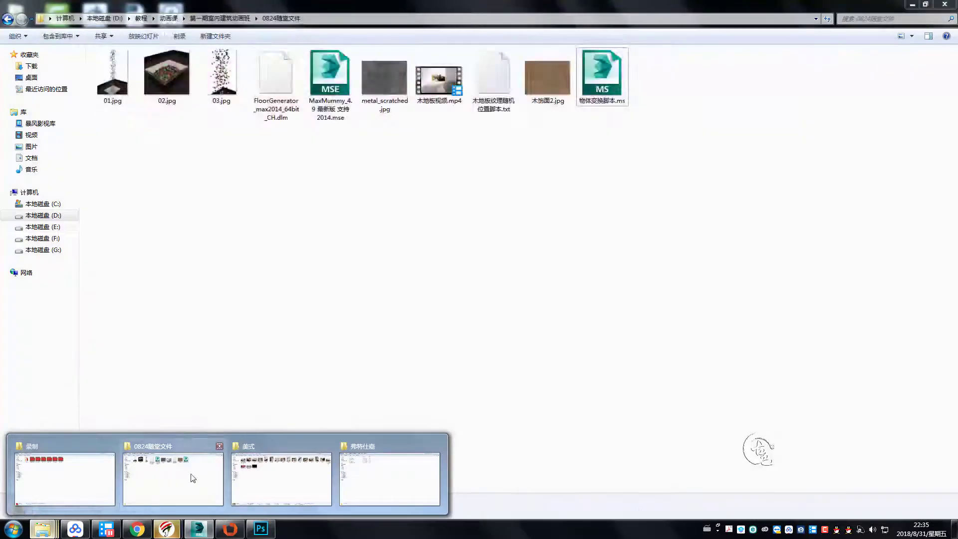
Open the headboard reference photo 4(1).jpg in ACDSee at 100% and pan across it
{"action": "left_click", "coordinate": [193, 475]}
{"action": "double_click", "coordinate": [484, 82]}
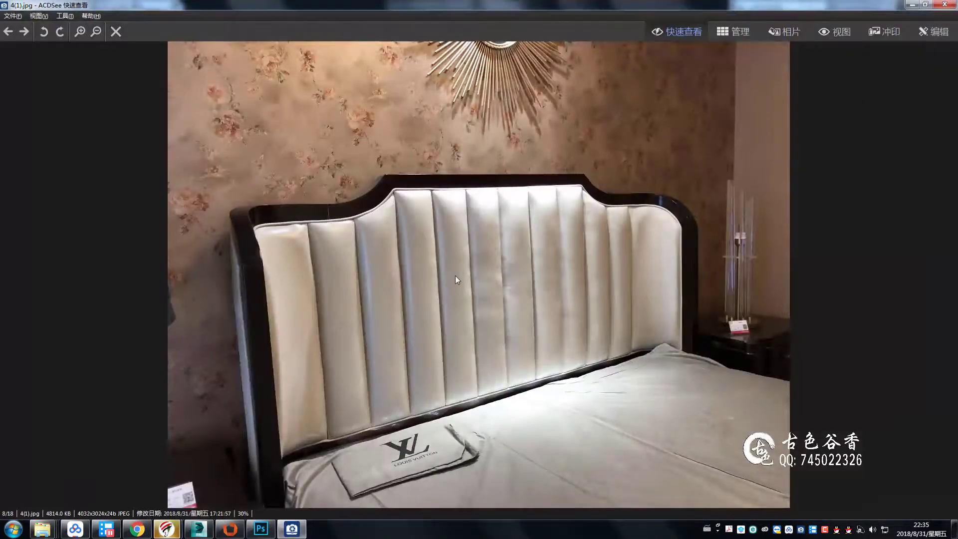
{"action": "left_click", "coordinate": [401, 307]}
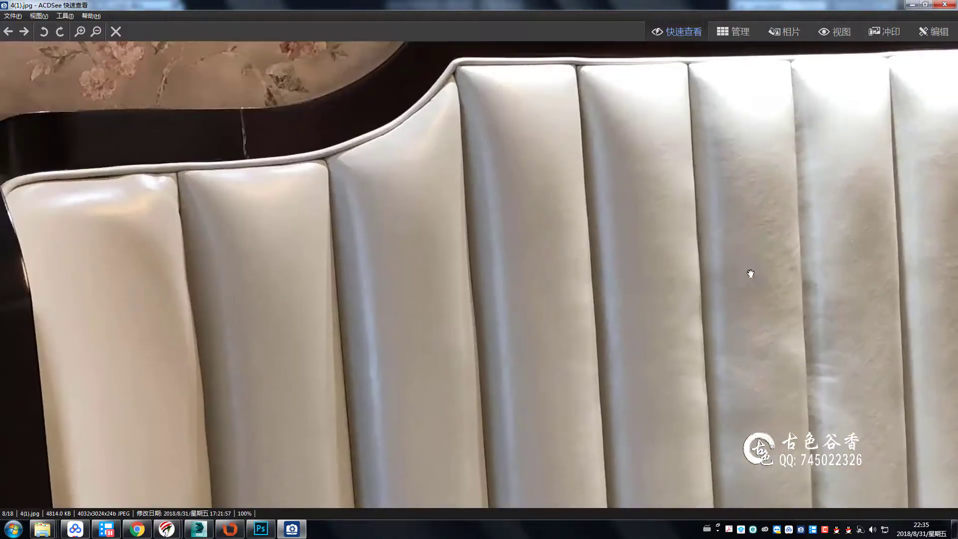
{"action": "left_click_drag", "start_coordinate": [608, 269], "coordinate": [580, 272]}
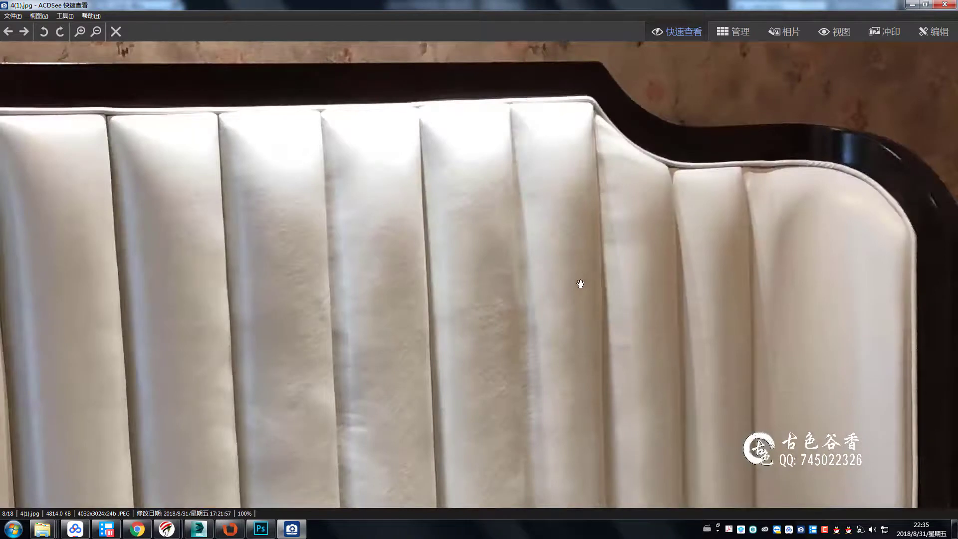
{"action": "left_click_drag", "start_coordinate": [683, 299], "coordinate": [532, 285]}
Delete the Shell modifier and show the panel in Front wireframe view
{"action": "left_click", "coordinate": [199, 529]}
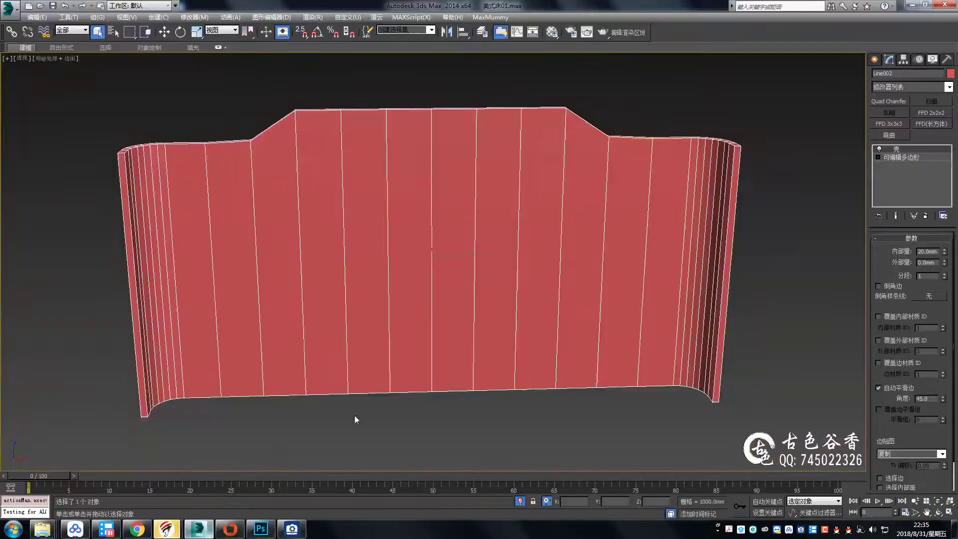
{"action": "left_click", "coordinate": [926, 215]}
{"action": "key", "text": "f"}
{"action": "key", "text": "F3"}
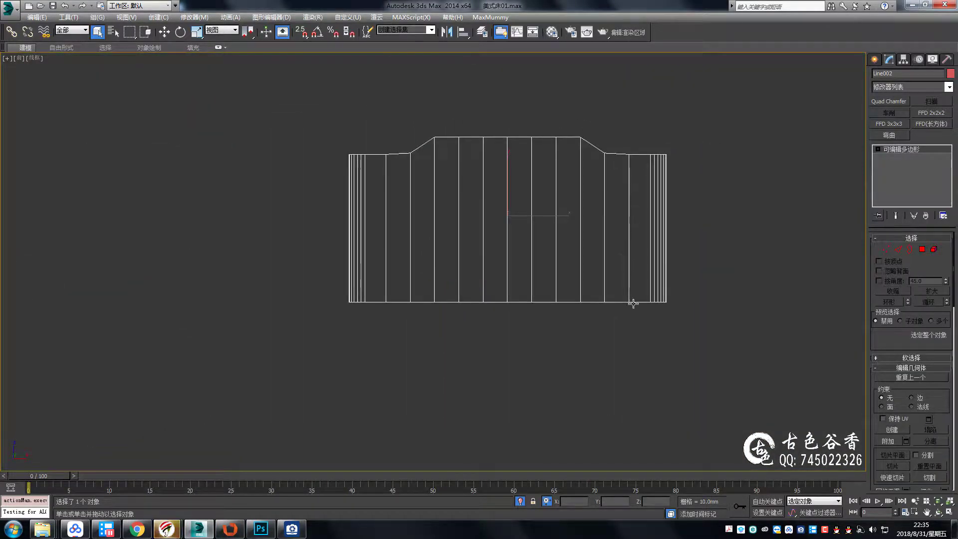
Select the panel's elements and split them into separate strips with the MaxBaby tool
{"action": "key", "text": "5"}
{"action": "left_click", "coordinate": [598, 258]}
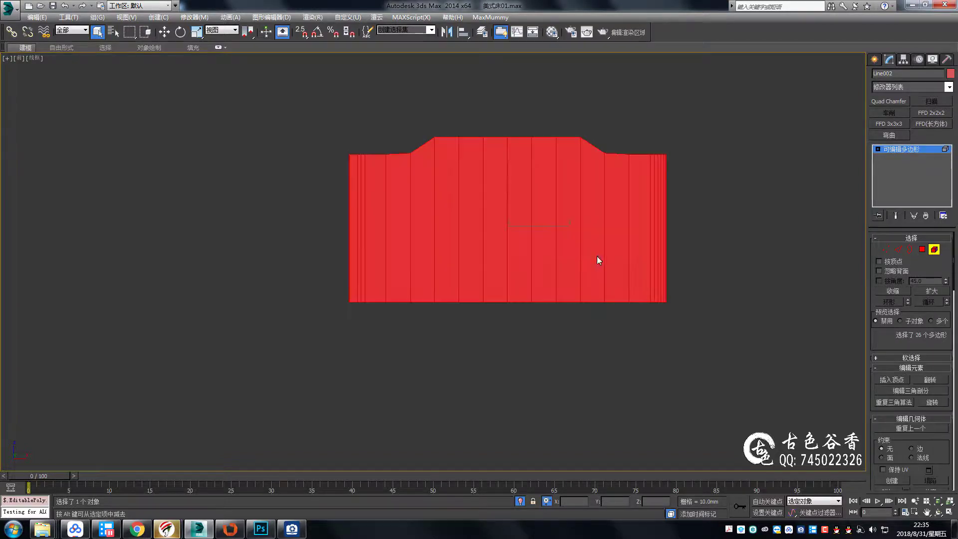
{"action": "key", "text": "4"}
{"action": "key", "text": "2"}
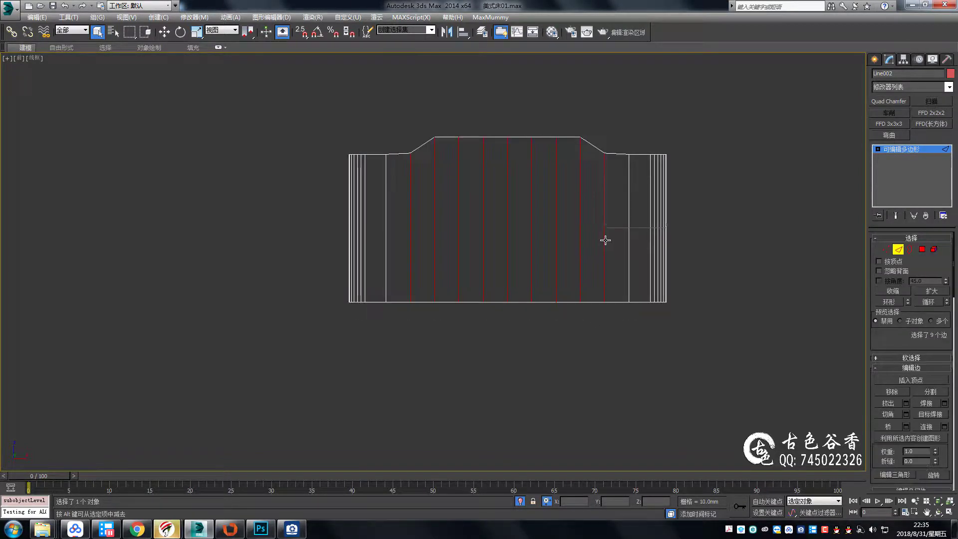
{"action": "right_click", "coordinate": [464, 238]}
{"action": "left_click", "coordinate": [556, 278]}
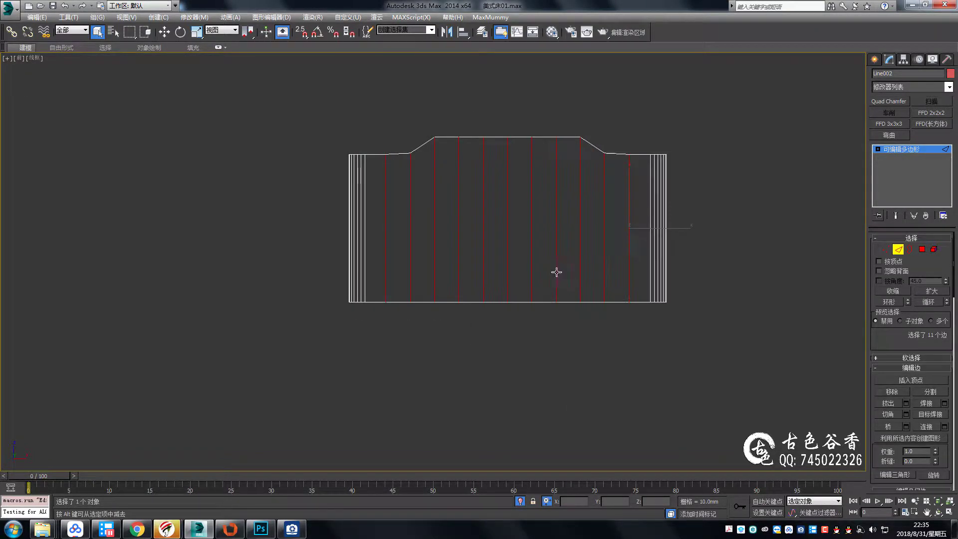
{"action": "left_click", "coordinate": [650, 248]}
{"action": "key", "text": "5"}
{"action": "key", "text": "p"}
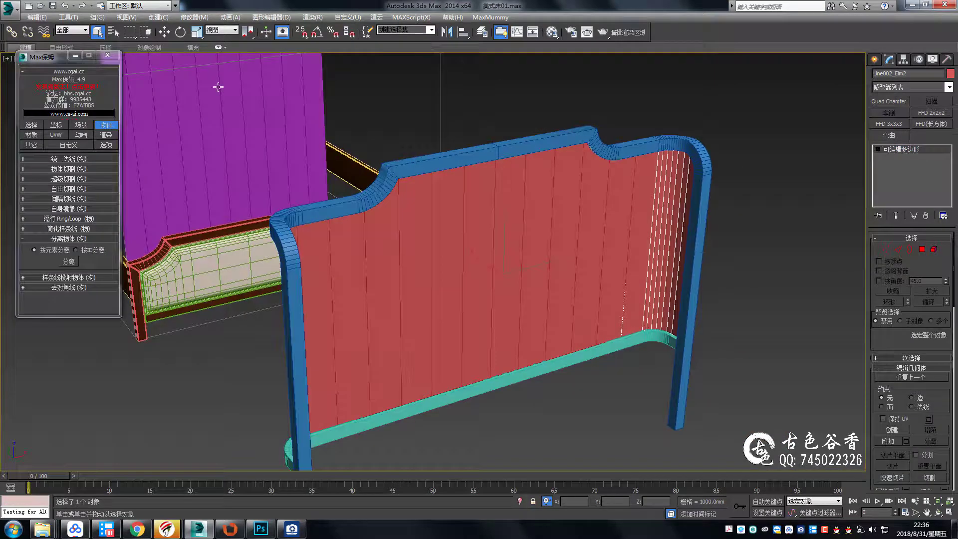
Select the ten headboard strip pieces and orbit to face the headboard
{"action": "middle_click_drag", "start_coordinate": [449, 190], "coordinate": [526, 184], "text": "alt"}
{"action": "scroll", "coordinate": [550, 195], "scroll_direction": "up", "scroll_amount": 2}
{"action": "key", "text": "alt+w"}
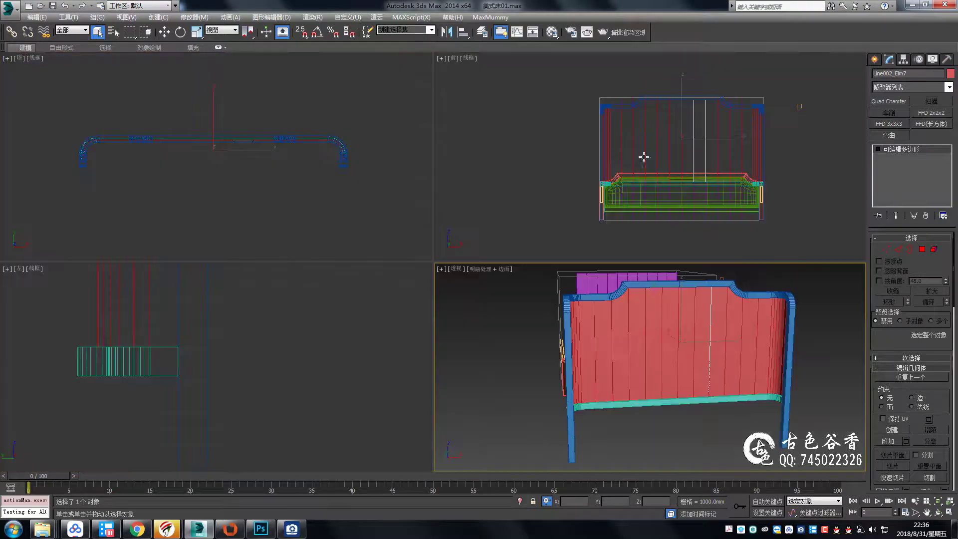
{"action": "key", "text": "alt+w"}
{"action": "left_click_drag", "start_coordinate": [599, 231], "coordinate": [492, 220]}
{"action": "key", "text": "p"}
{"action": "middle_click_drag", "start_coordinate": [547, 281], "coordinate": [370, 160], "text": "alt"}
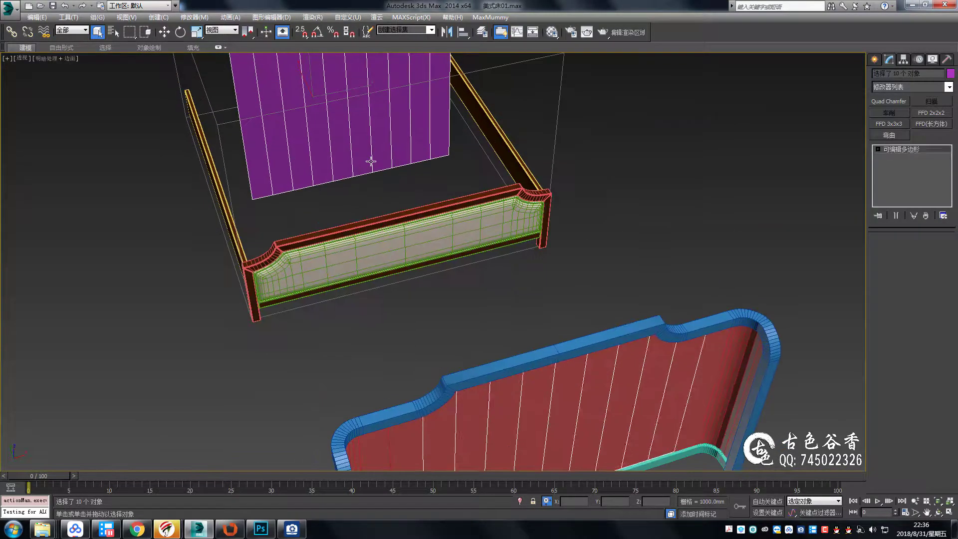
{"action": "scroll", "coordinate": [370, 160], "scroll_direction": "down", "scroll_amount": 3}
{"action": "left_click", "coordinate": [545, 241]}
{"action": "middle_click_drag", "start_coordinate": [546, 241], "coordinate": [587, 247], "text": "alt"}
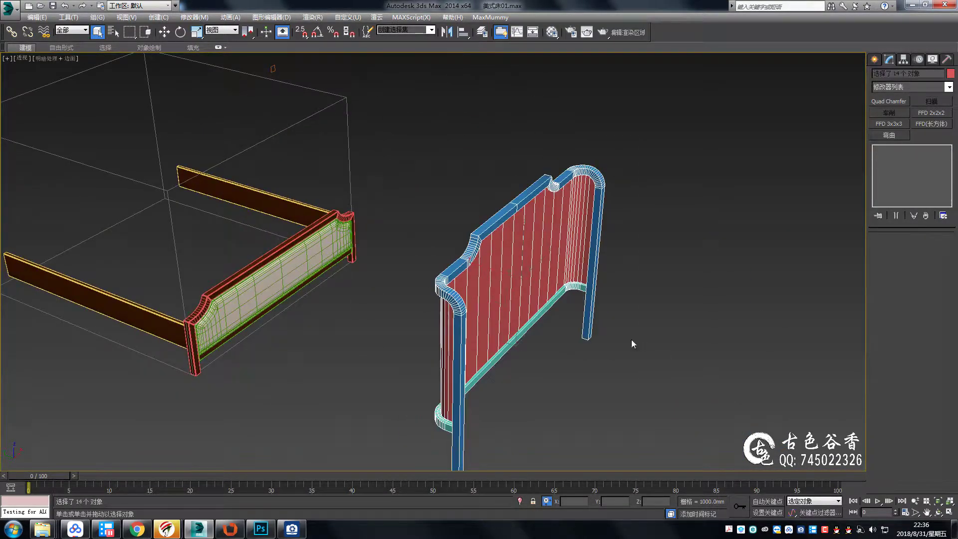
{"action": "middle_click_drag", "start_coordinate": [621, 285], "coordinate": [526, 267], "text": "alt"}
{"action": "key", "text": "alt+w"}
Select strip Line002_Elm6 and isolate it with Alt+Q
{"action": "left_click", "coordinate": [621, 162]}
{"action": "key", "text": "alt+w"}
{"action": "scroll", "coordinate": [567, 211], "scroll_direction": "up", "scroll_amount": 3}
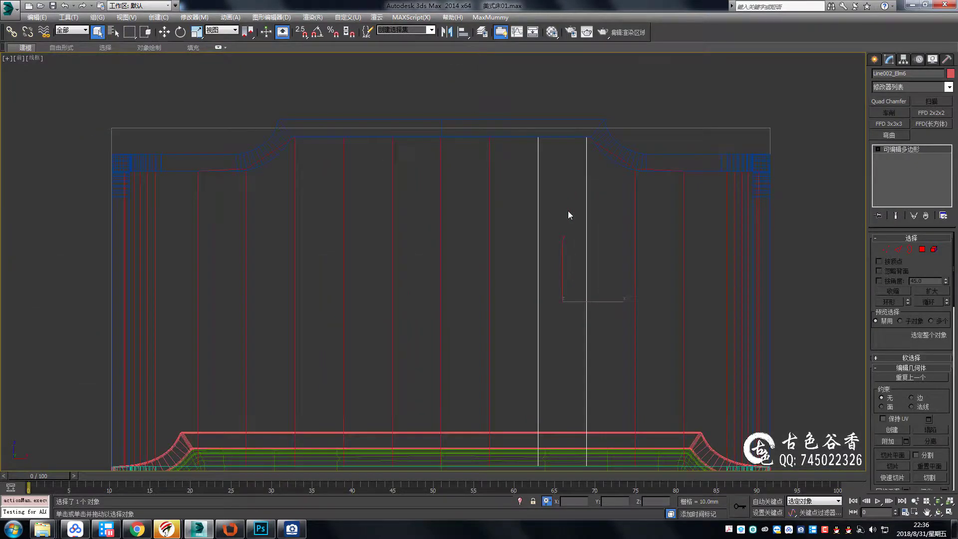
{"action": "key", "text": "alt+q"}
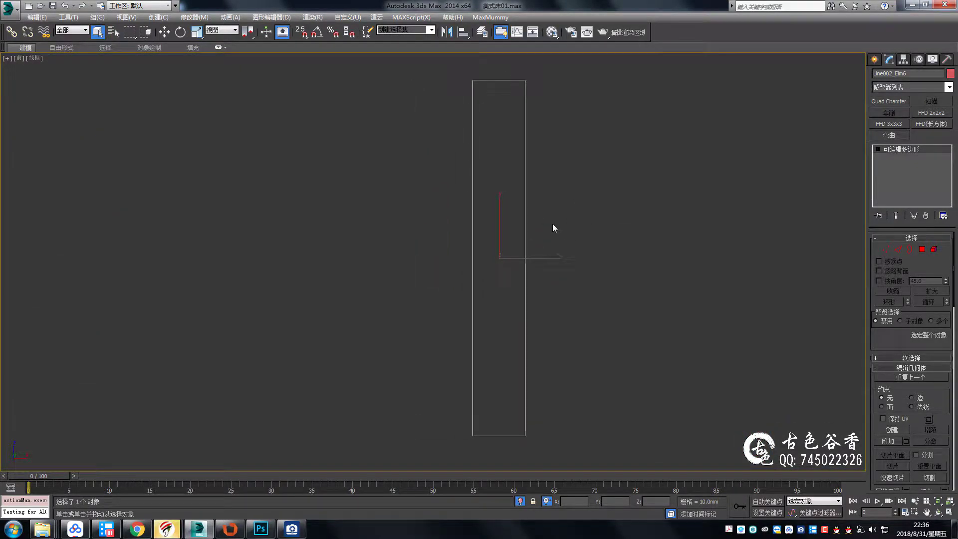
{"action": "left_click_drag", "start_coordinate": [518, 263], "coordinate": [421, 265]}
{"action": "key", "text": "alt+w"}
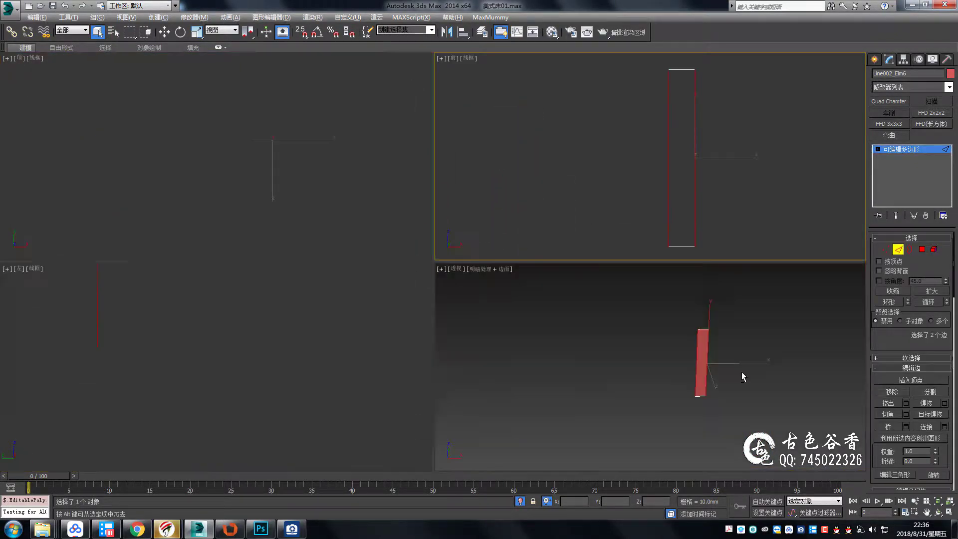
{"action": "key", "text": "alt+w"}
Check the tufted strips in the reference photo, then return to the isolated strip
{"action": "left_click", "coordinate": [292, 529]}
{"action": "scroll", "coordinate": [449, 254], "scroll_direction": "down", "scroll_amount": 1}
{"action": "scroll", "coordinate": [453, 252], "scroll_direction": "down", "scroll_amount": 1}
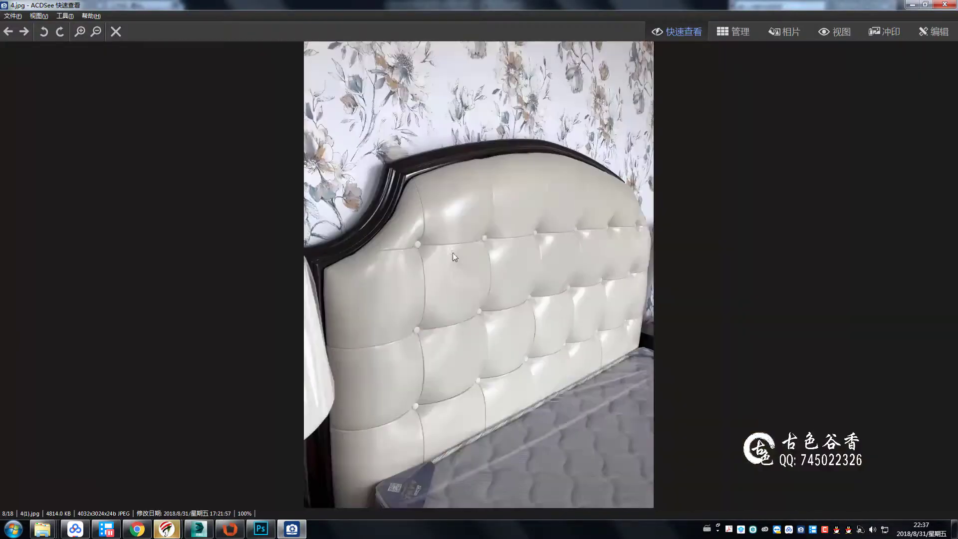
{"action": "scroll", "coordinate": [420, 260], "scroll_direction": "down", "scroll_amount": 1}
{"action": "scroll", "coordinate": [420, 259], "scroll_direction": "up", "scroll_amount": 2}
{"action": "scroll", "coordinate": [405, 225], "scroll_direction": "up", "scroll_amount": 3}
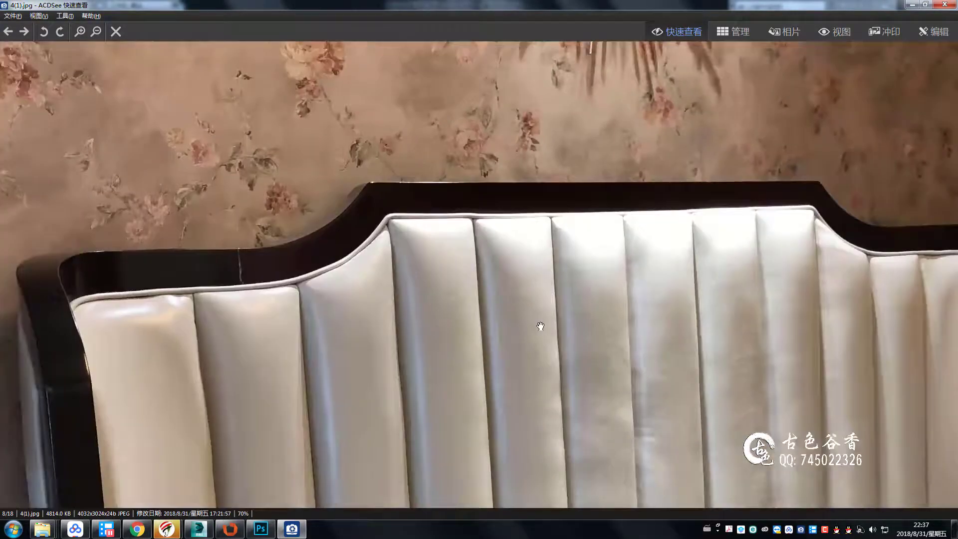
{"action": "left_click_drag", "start_coordinate": [533, 327], "coordinate": [519, 274]}
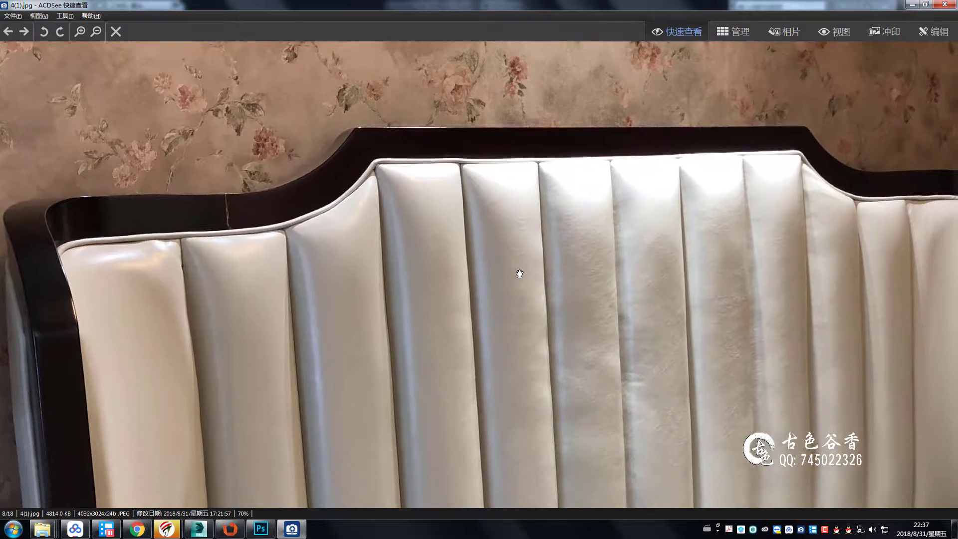
{"action": "left_click", "coordinate": [199, 529]}
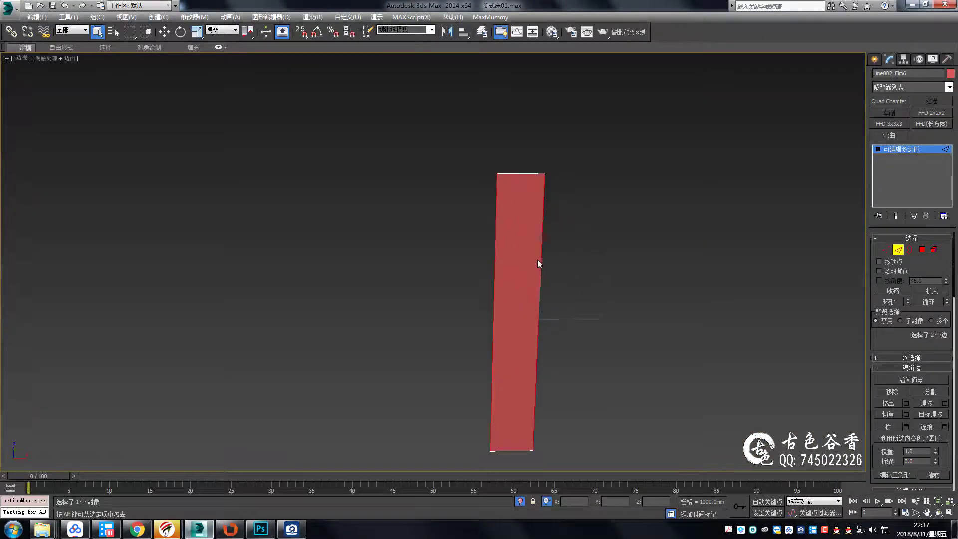
Extrude the strip's edges by 5 mm, then undo back to the two side edges
{"action": "key", "text": "shift+e"}
{"action": "scroll", "coordinate": [507, 187], "scroll_direction": "up", "scroll_amount": 5}
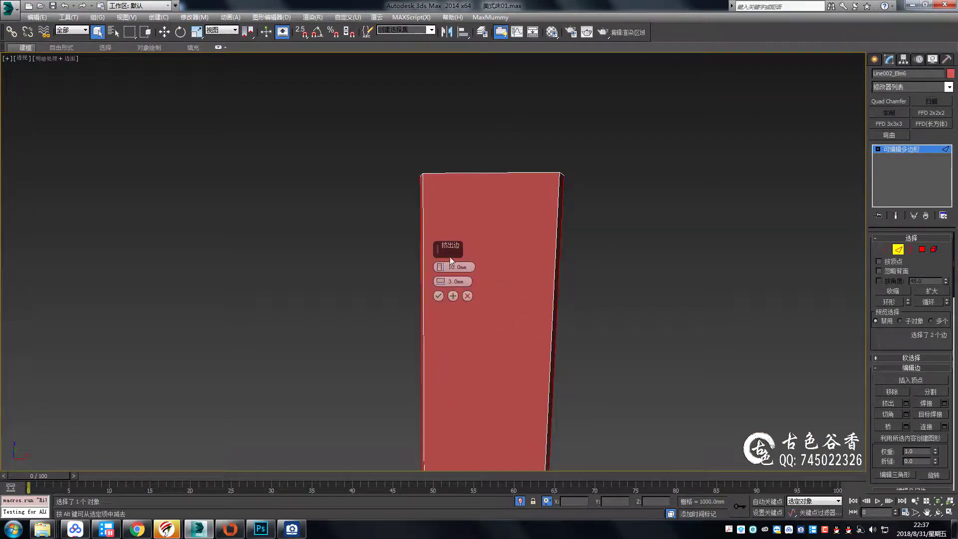
{"action": "scroll", "coordinate": [510, 245], "scroll_direction": "up", "scroll_amount": 2}
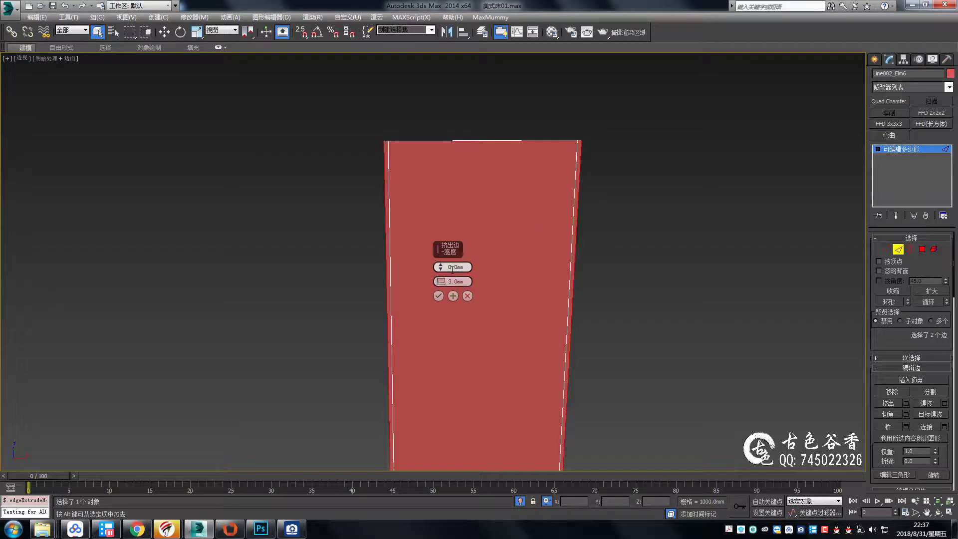
{"action": "left_click", "coordinate": [438, 296]}
{"action": "left_click", "coordinate": [523, 141], "text": "ctrl"}
{"action": "middle_click_drag", "start_coordinate": [524, 142], "coordinate": [538, 372]}
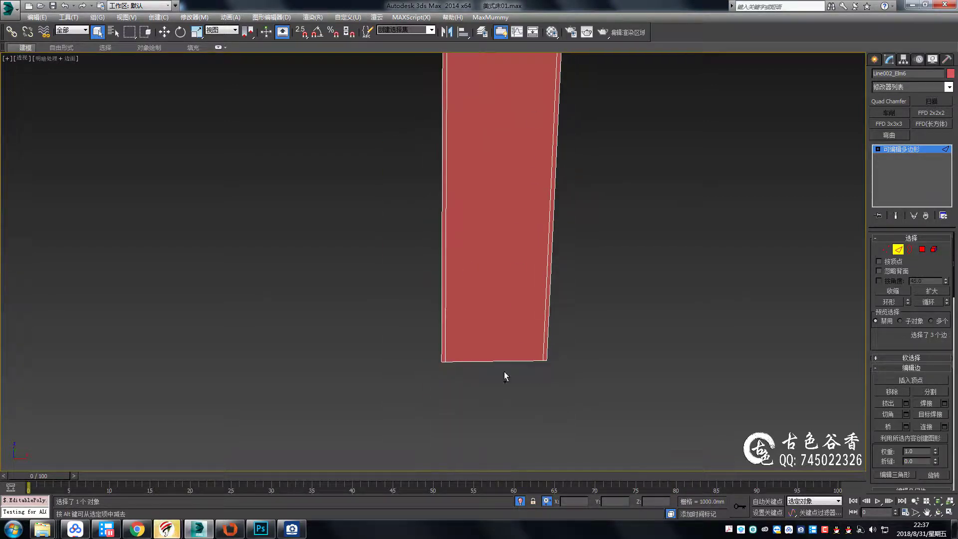
{"action": "key", "text": "shift+e"}
{"action": "left_click", "coordinate": [438, 297]}
{"action": "mouse_move", "coordinate": [523, 261]}
{"action": "middle_mouse_down"}
{"action": "mouse_move", "coordinate": [507, 215]}
{"action": "mouse_move", "coordinate": [514, 319]}
{"action": "middle_mouse_up"}
{"action": "scroll", "coordinate": [516, 146], "scroll_direction": "up", "scroll_amount": 3}
{"action": "key", "text": "ctrl+z"}
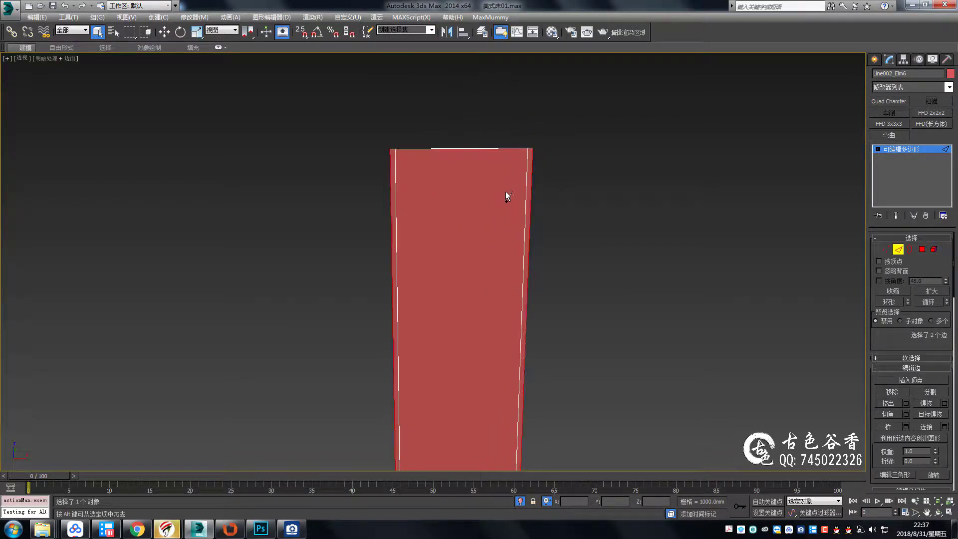
Extrude the strip's two side edges with a 10 mm width
{"action": "key", "text": "shift+e"}
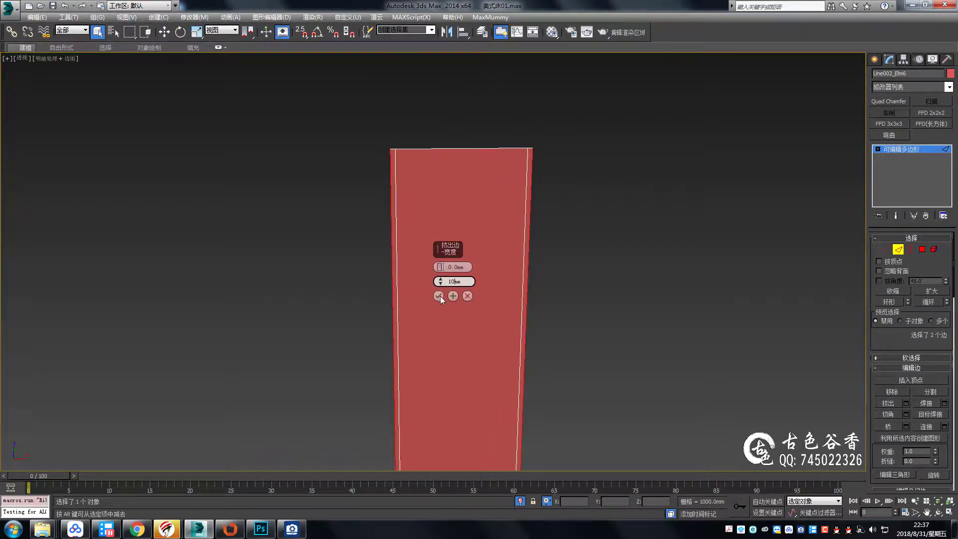
{"action": "left_click", "coordinate": [438, 296]}
{"action": "scroll", "coordinate": [502, 170], "scroll_direction": "down", "scroll_amount": 5}
{"action": "scroll", "coordinate": [496, 220], "scroll_direction": "up", "scroll_amount": 3}
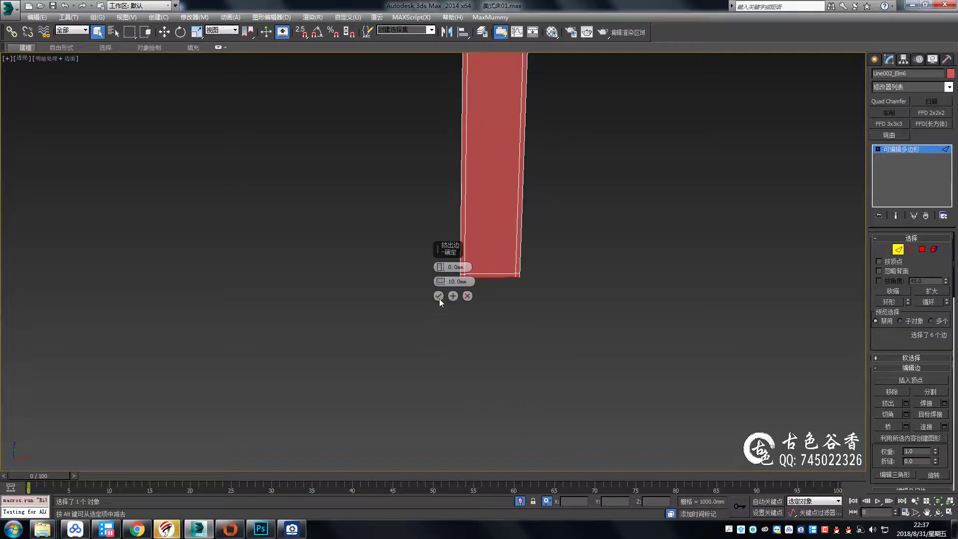
{"action": "middle_click_drag", "start_coordinate": [439, 298], "coordinate": [444, 336]}
{"action": "scroll", "coordinate": [515, 316], "scroll_direction": "up", "scroll_amount": 3}
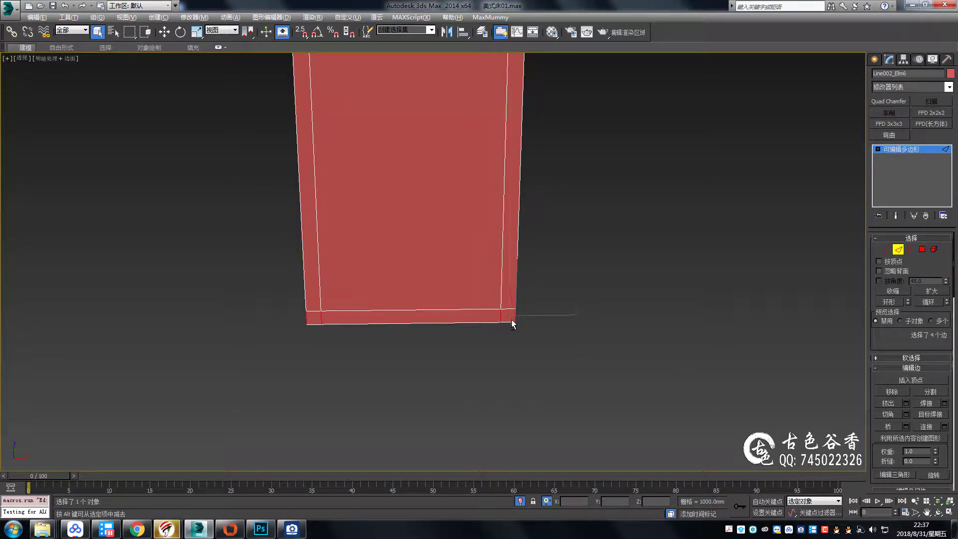
Add a connecting edge loop, then select the strip's left side and top edges
{"action": "key", "text": "ctrl+shift+e"}
{"action": "left_click", "coordinate": [439, 309]}
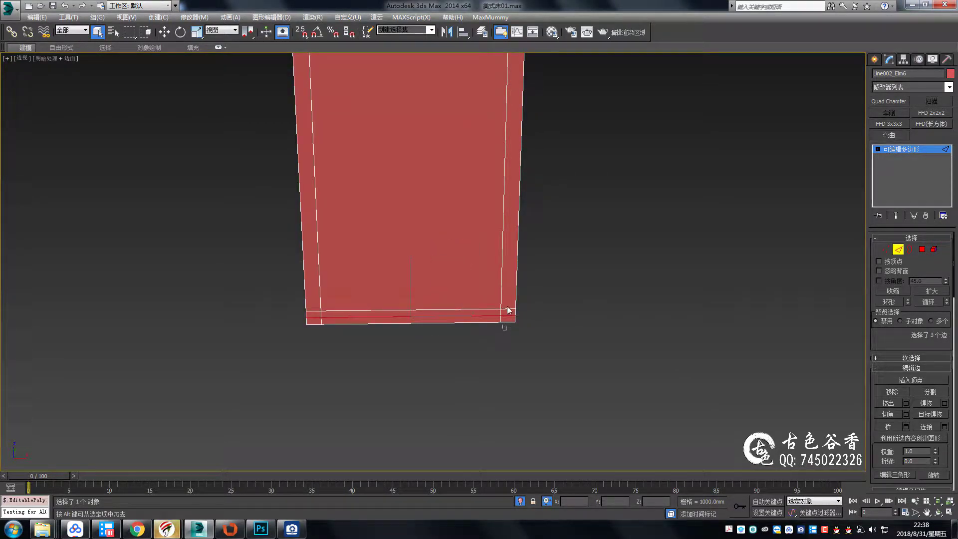
{"action": "left_click", "coordinate": [313, 297], "text": "ctrl"}
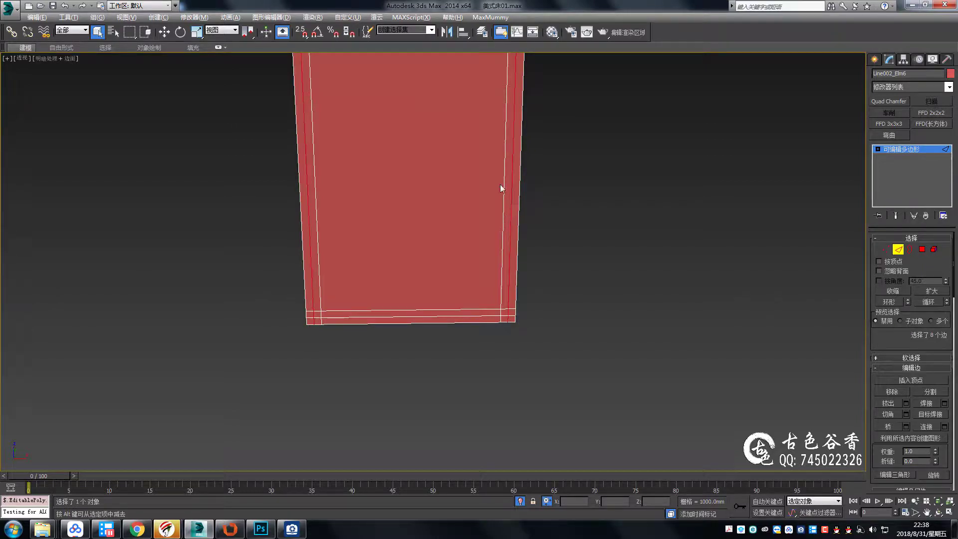
{"action": "mouse_move", "coordinate": [500, 184]}
{"action": "middle_mouse_down", "text": "alt"}
{"action": "mouse_move", "coordinate": [490, 142]}
{"action": "mouse_move", "coordinate": [549, 115]}
{"action": "mouse_move", "coordinate": [519, 203]}
{"action": "mouse_move", "coordinate": [507, 132]}
{"action": "mouse_move", "coordinate": [493, 420]}
{"action": "middle_mouse_up", "text": "alt"}
{"action": "left_click", "coordinate": [548, 114]}
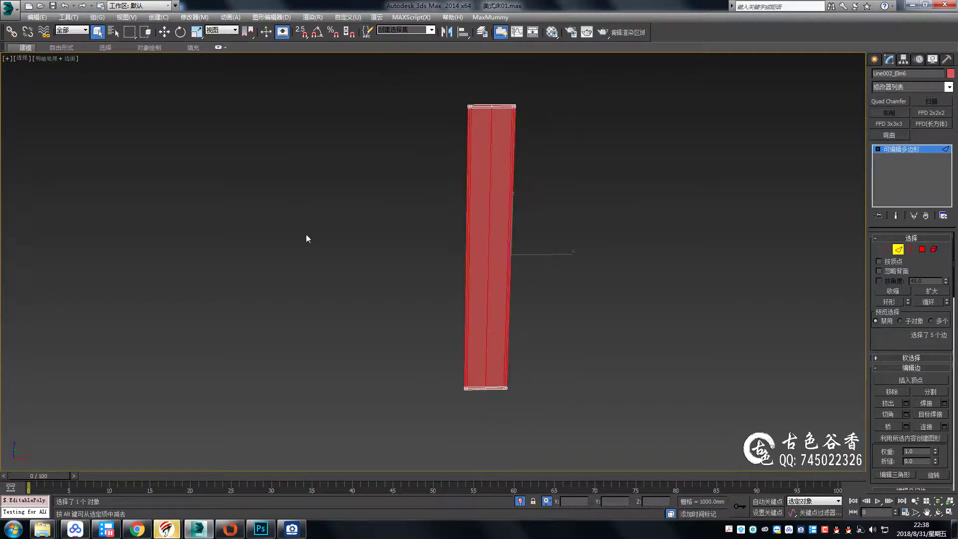
{"action": "scroll", "coordinate": [490, 127], "scroll_direction": "up", "scroll_amount": 2}
{"action": "scroll", "coordinate": [495, 173], "scroll_direction": "up", "scroll_amount": 3}
Connect the strip's edges with 5 segments and apply them
{"action": "key", "text": "alt+r"}
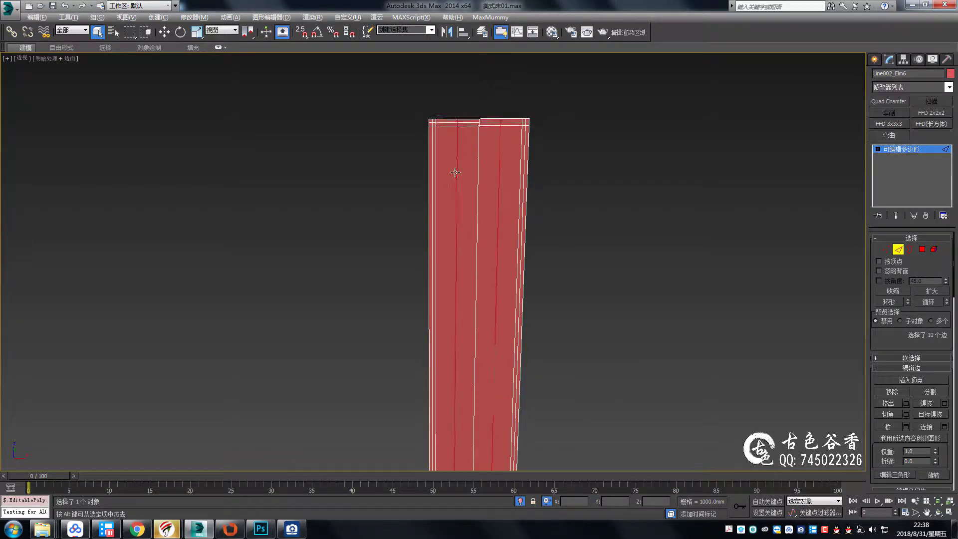
{"action": "key", "text": "ctrl+shift+e"}
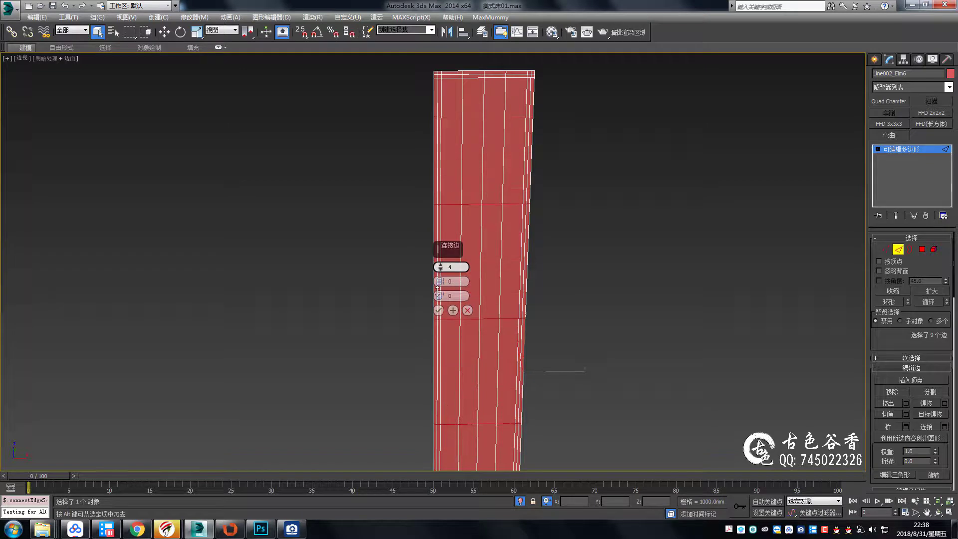
{"action": "middle_click_drag", "start_coordinate": [438, 298], "coordinate": [500, 190]}
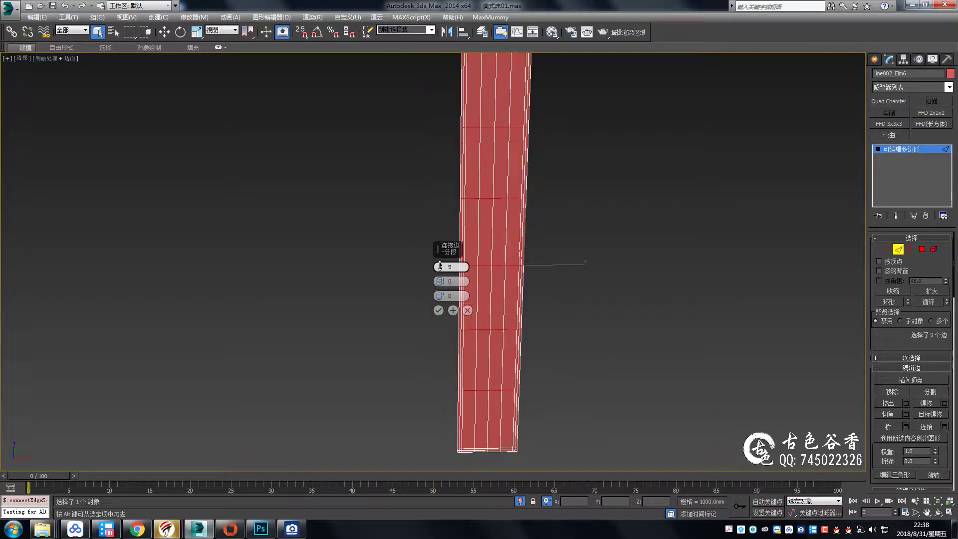
{"action": "scroll", "coordinate": [551, 203], "scroll_direction": "up", "scroll_amount": 3}
{"action": "left_click_drag", "start_coordinate": [551, 203], "coordinate": [208, 223]}
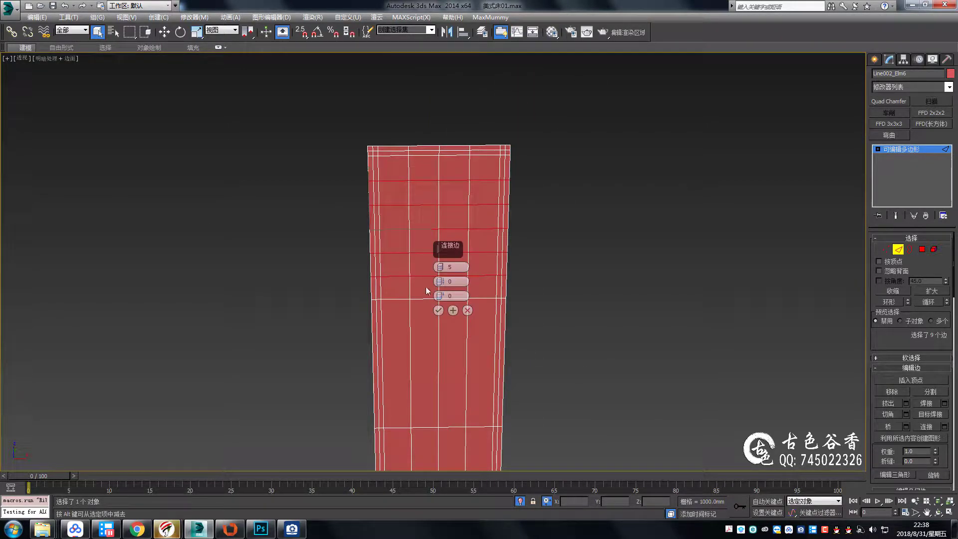
{"action": "left_click", "coordinate": [440, 270]}
{"action": "left_click", "coordinate": [440, 267]}
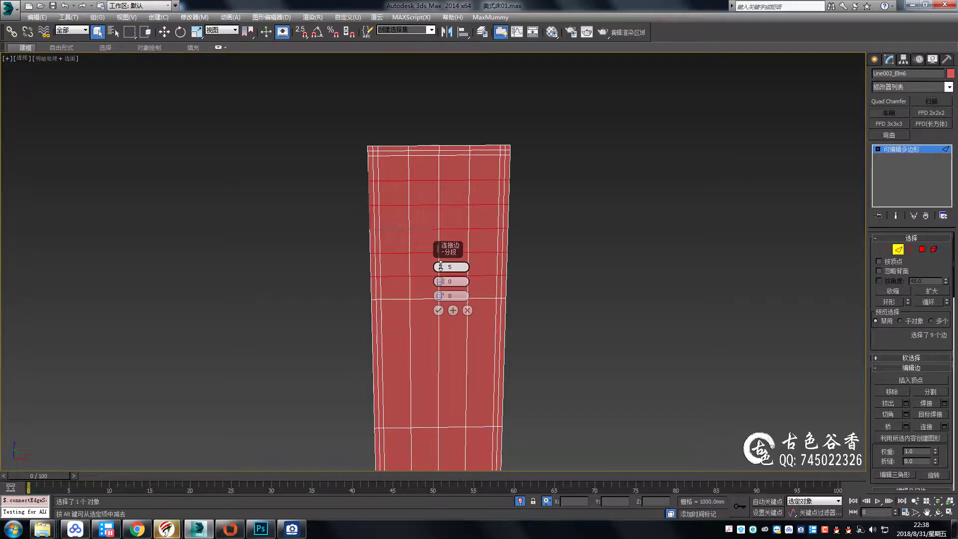
{"action": "left_click", "coordinate": [438, 310]}
Select one edge row and view it in front wireframe, cancelling a trial edge extrusion
{"action": "left_click", "coordinate": [453, 229]}
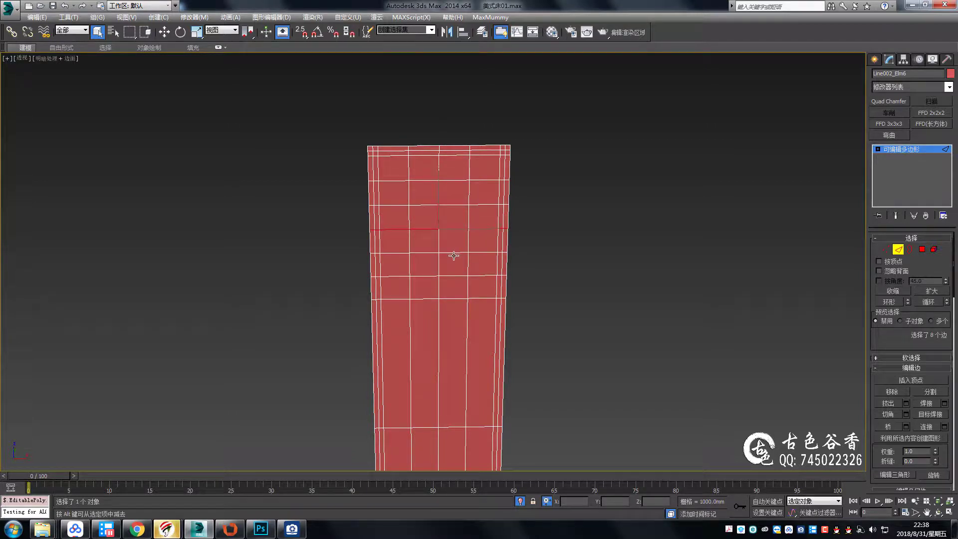
{"action": "key", "text": "f"}
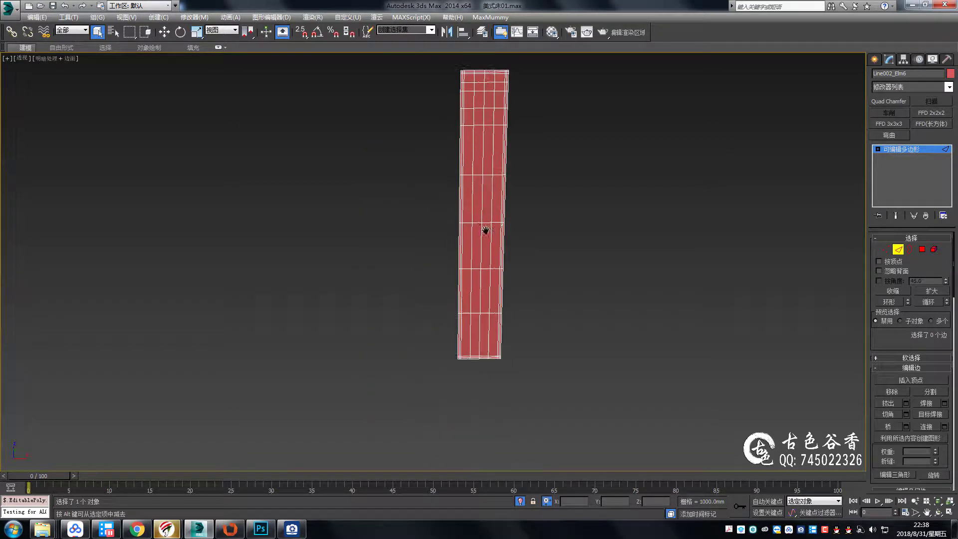
{"action": "key", "text": "F3"}
{"action": "key", "text": "shift+e"}
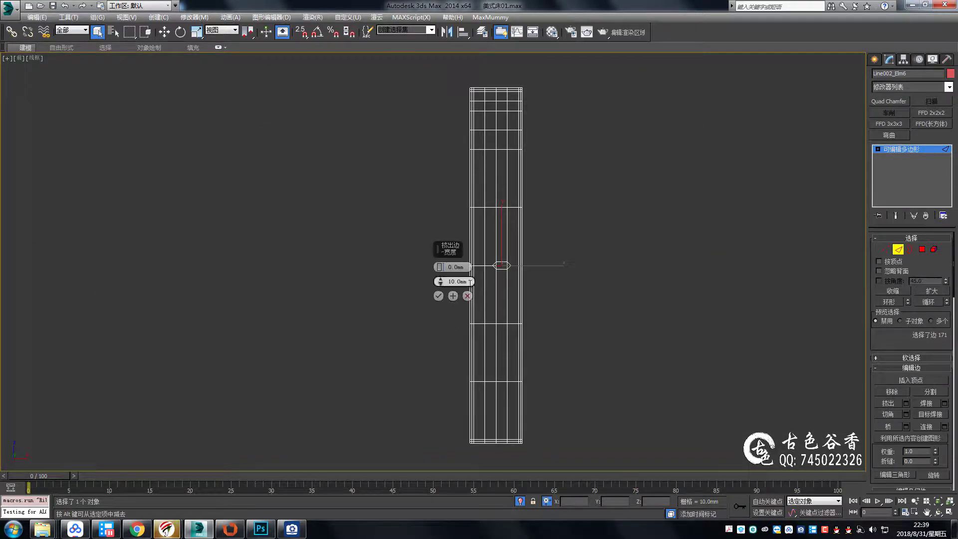
{"action": "left_click", "coordinate": [467, 295]}
Add a Symmetry modifier mirrored on Z with Flip, collapse it, and select all polygons
{"action": "left_click", "coordinate": [907, 256]}
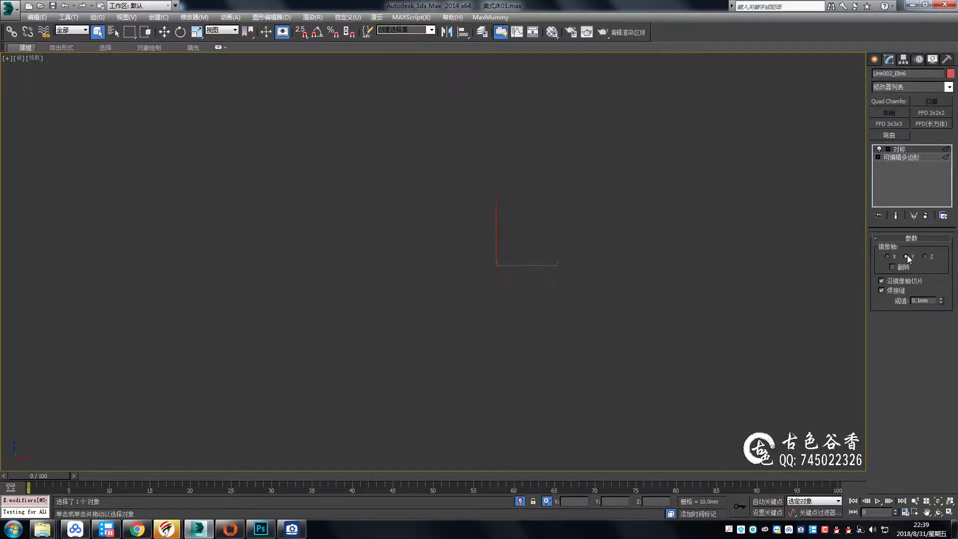
{"action": "left_click", "coordinate": [925, 256]}
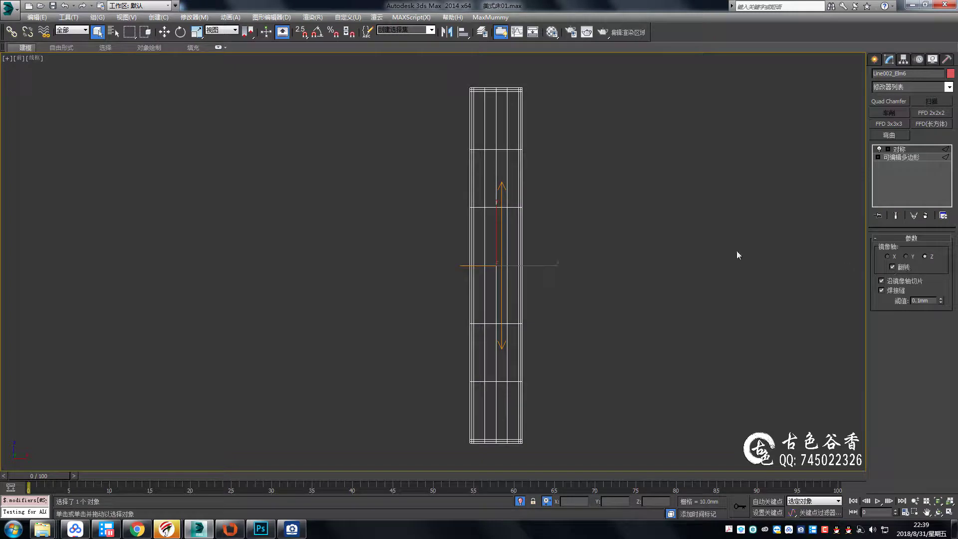
{"action": "key", "text": "4"}
{"action": "key", "text": "ctrl+a"}
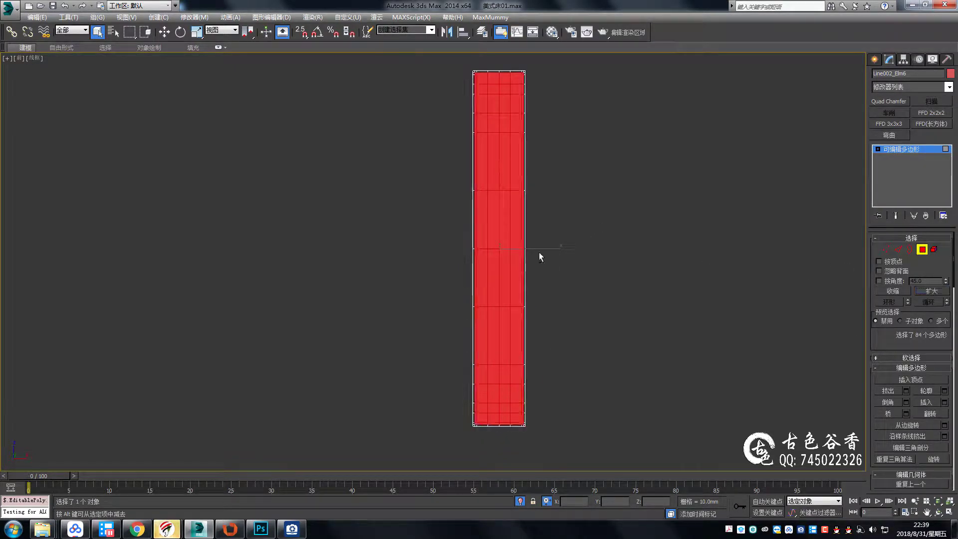
Change the strip's object colour to teal
{"action": "key", "text": "t"}
{"action": "key", "text": "w"}
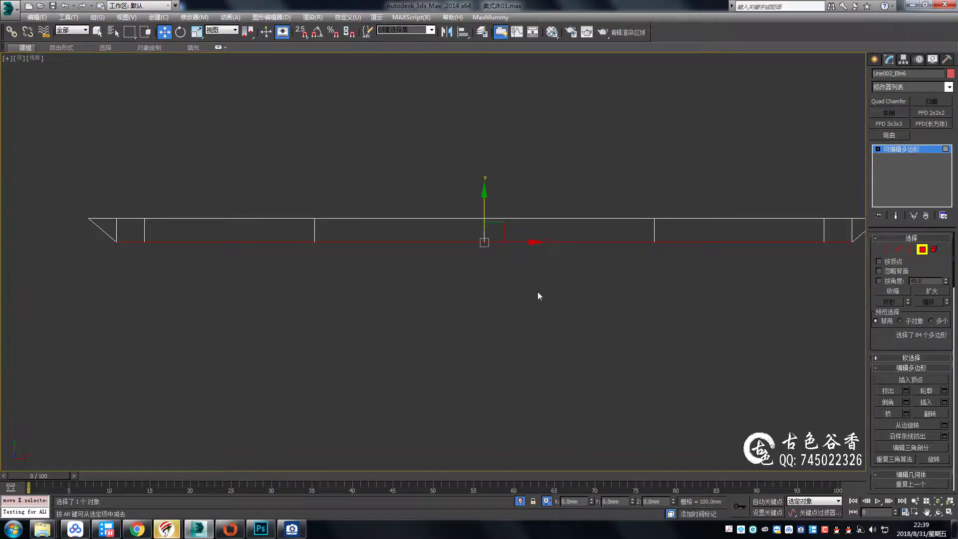
{"action": "key", "text": "p"}
{"action": "mouse_move", "coordinate": [508, 253]}
{"action": "middle_mouse_down", "text": "alt"}
{"action": "mouse_move", "coordinate": [469, 144]}
{"action": "mouse_move", "coordinate": [488, 218]}
{"action": "middle_mouse_up", "text": "alt"}
{"action": "scroll", "coordinate": [486, 201], "scroll_direction": "up", "scroll_amount": 2}
{"action": "left_click", "coordinate": [950, 73]}
{"action": "left_click", "coordinate": [529, 322]}
Reduce the selection to 48 polygons and check the strip in top and perspective wireframe
{"action": "middle_click_drag", "start_coordinate": [529, 325], "coordinate": [531, 262], "text": "alt"}
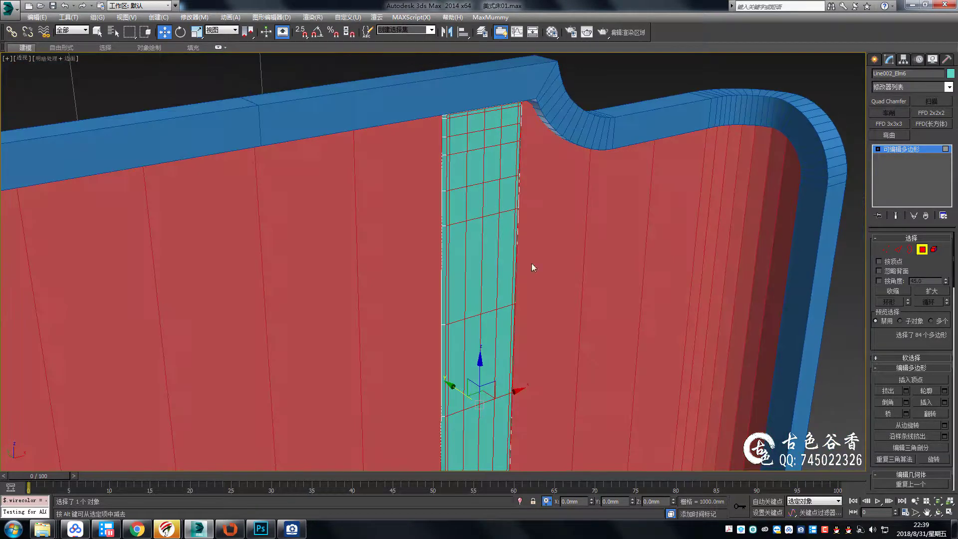
{"action": "left_click", "coordinate": [900, 292]}
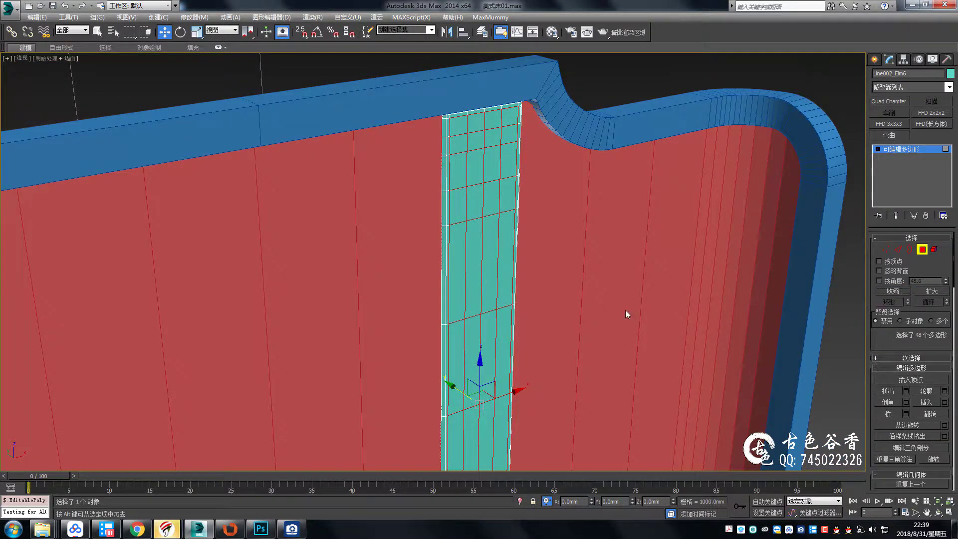
{"action": "key", "text": "t"}
{"action": "key", "text": "F3"}
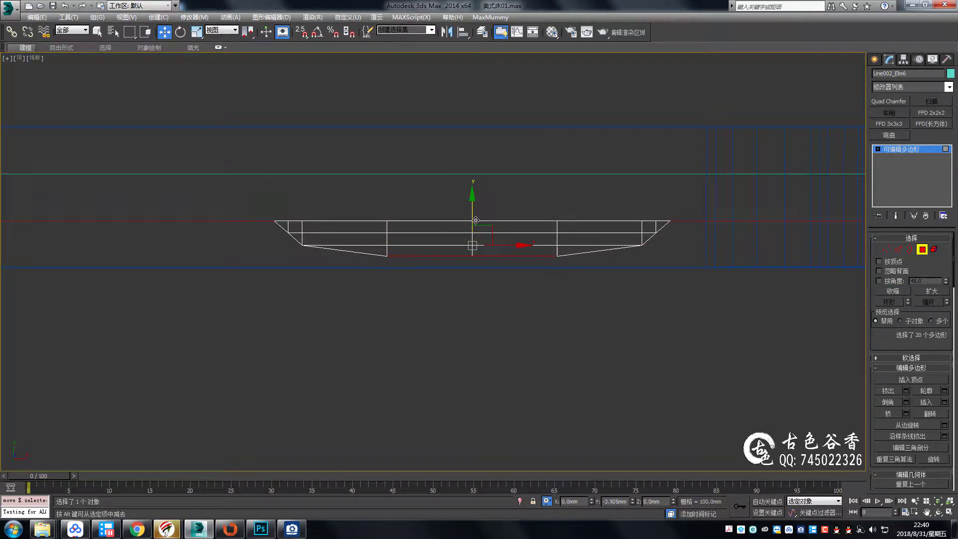
{"action": "key", "text": "p"}
{"action": "key", "text": "F3"}
{"action": "mouse_move", "coordinate": [573, 283]}
{"action": "middle_mouse_down", "text": "alt"}
{"action": "mouse_move", "coordinate": [505, 256]}
{"action": "mouse_move", "coordinate": [543, 258]}
{"action": "mouse_move", "coordinate": [479, 234]}
{"action": "middle_mouse_up", "text": "alt"}
{"action": "key", "text": "t"}
{"action": "key", "text": "F3"}
Curve the strip by pulling its middle vertex rows down, then select the end vertices
{"action": "key", "text": "1"}
{"action": "left_click_drag", "start_coordinate": [706, 294], "coordinate": [278, 231]}
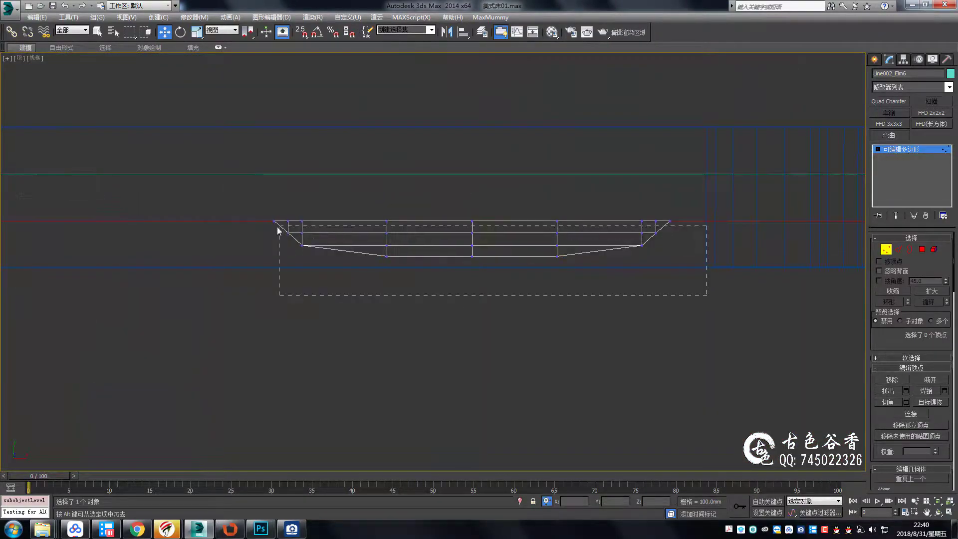
{"action": "left_click_drag", "start_coordinate": [491, 218], "coordinate": [491, 228]}
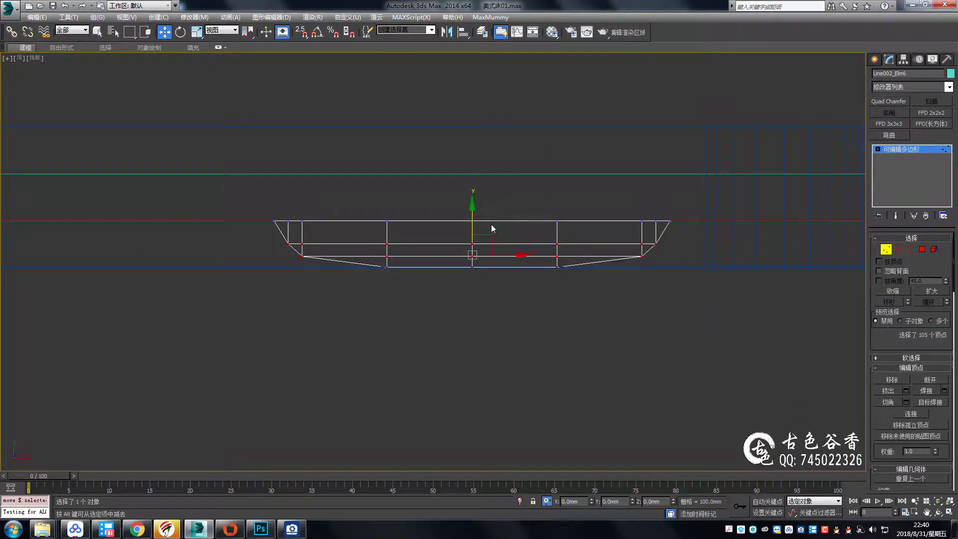
{"action": "key", "text": "1"}
{"action": "key", "text": "1"}
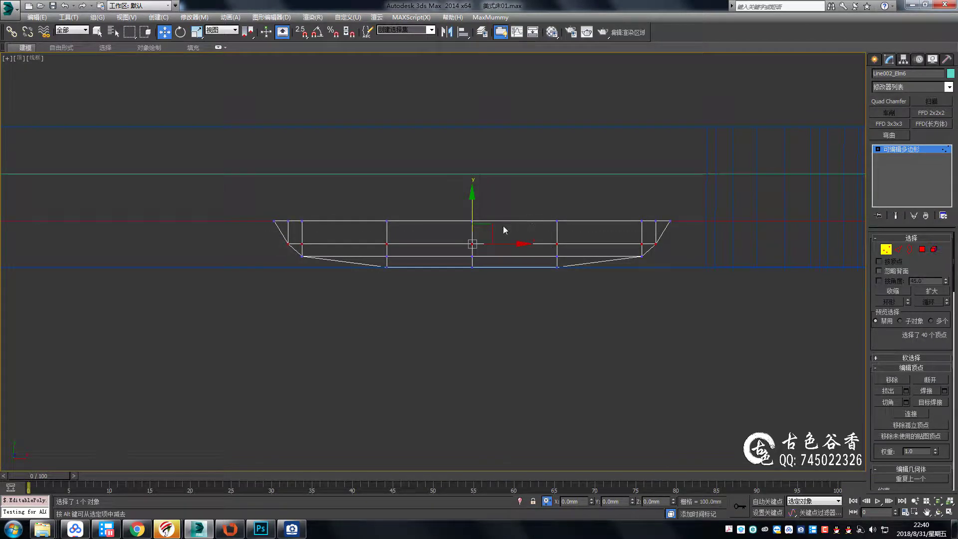
{"action": "left_click_drag", "start_coordinate": [471, 209], "coordinate": [471, 203]}
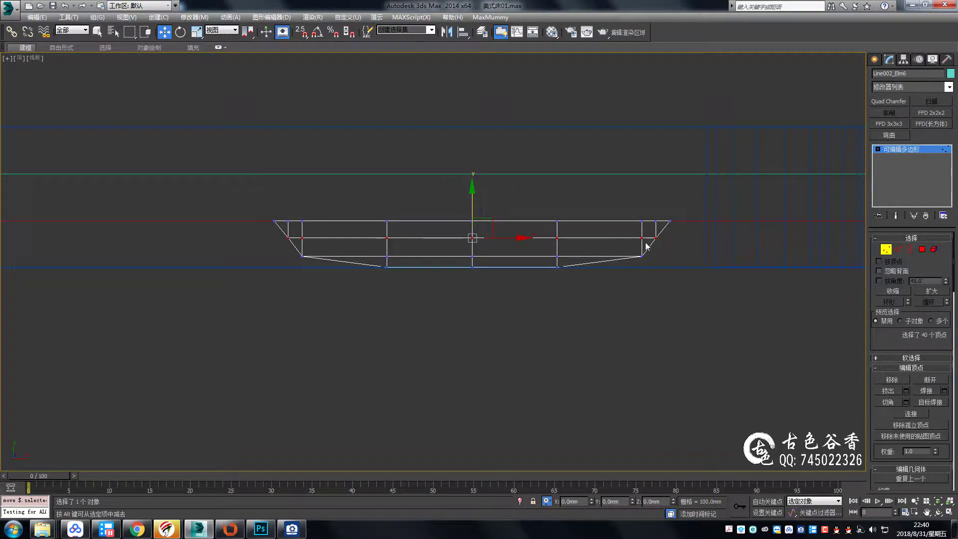
{"action": "scroll", "coordinate": [644, 245], "scroll_direction": "up", "scroll_amount": 2}
{"action": "left_click_drag", "start_coordinate": [650, 224], "coordinate": [680, 262]}
{"action": "left_click_drag", "start_coordinate": [146, 243], "coordinate": [148, 244], "text": "ctrl"}
{"action": "middle_click_drag", "start_coordinate": [359, 222], "coordinate": [408, 231]}
{"action": "key", "text": "r"}
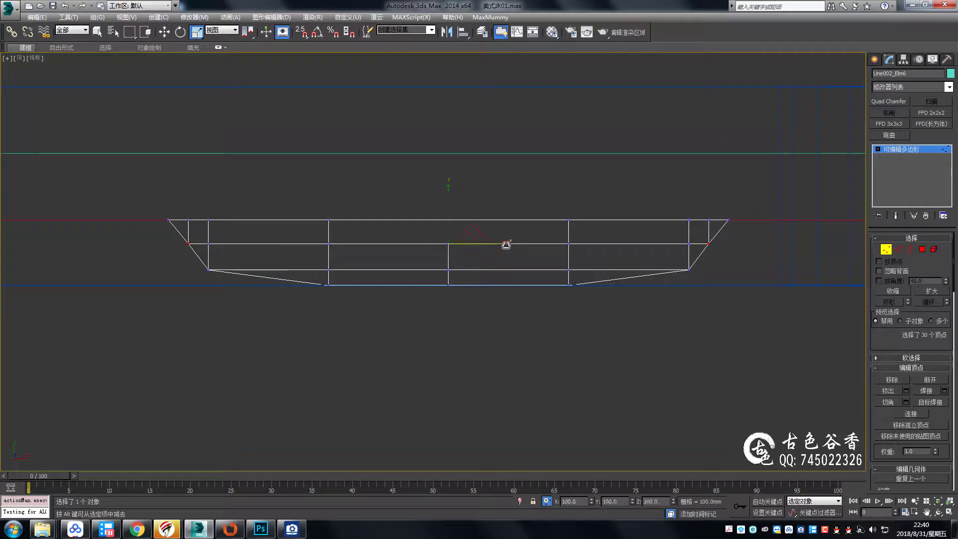
Narrow the vertex selection to 14 vertices in the maximized left view
{"action": "key", "text": "alt+w"}
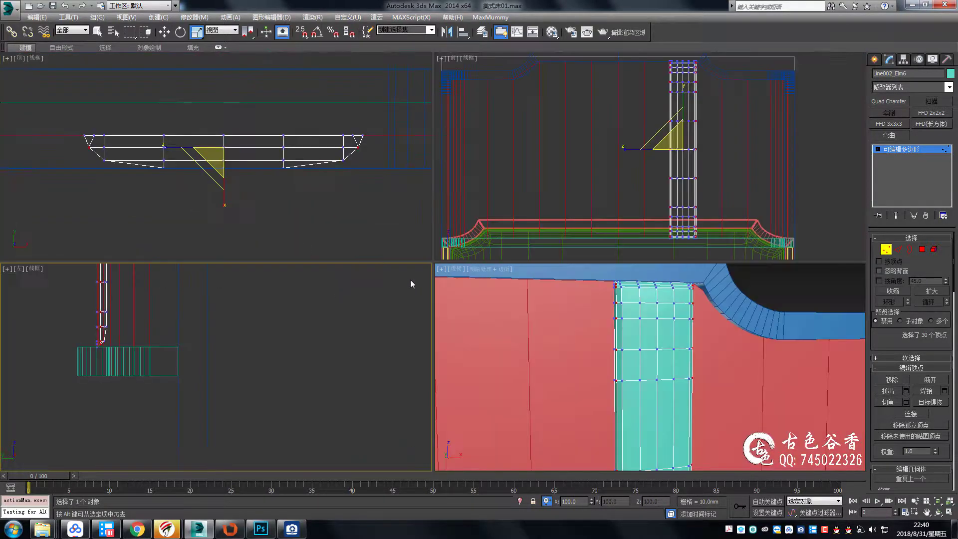
{"action": "key", "text": "alt+w"}
{"action": "scroll", "coordinate": [344, 254], "scroll_direction": "down", "scroll_amount": 3}
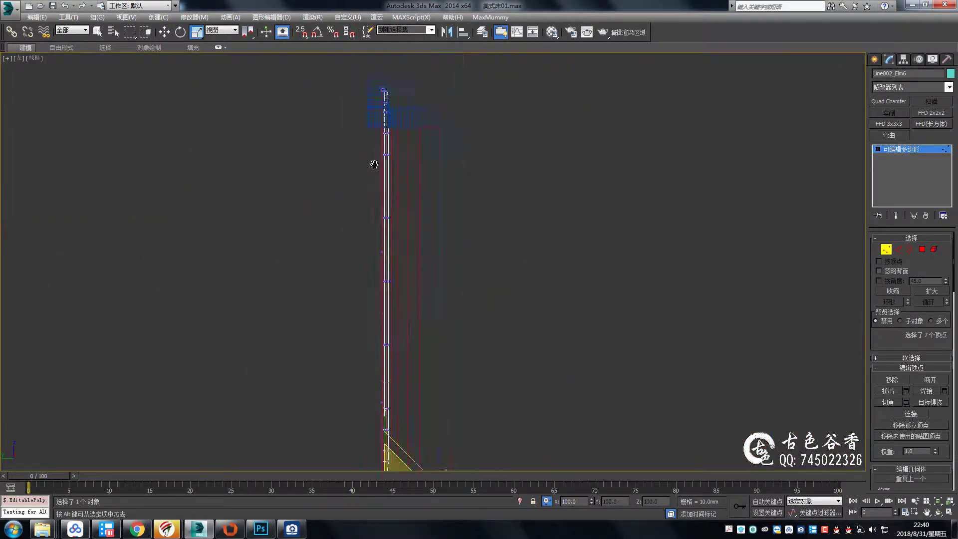
{"action": "scroll", "coordinate": [374, 208], "scroll_direction": "up", "scroll_amount": 3}
{"action": "left_click_drag", "start_coordinate": [400, 279], "coordinate": [420, 294]}
{"action": "scroll", "coordinate": [417, 348], "scroll_direction": "up", "scroll_amount": 2}
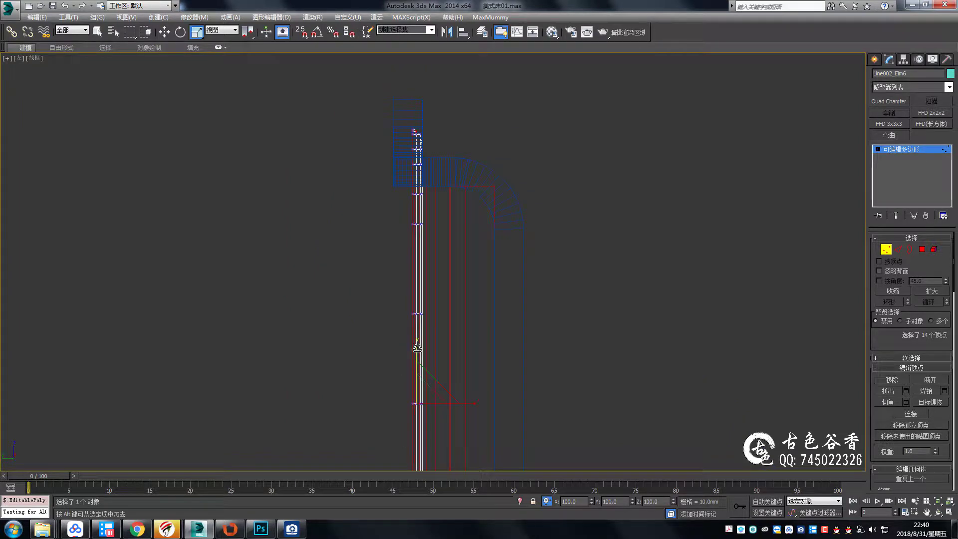
{"action": "scroll", "coordinate": [415, 345], "scroll_direction": "down", "scroll_amount": 3}
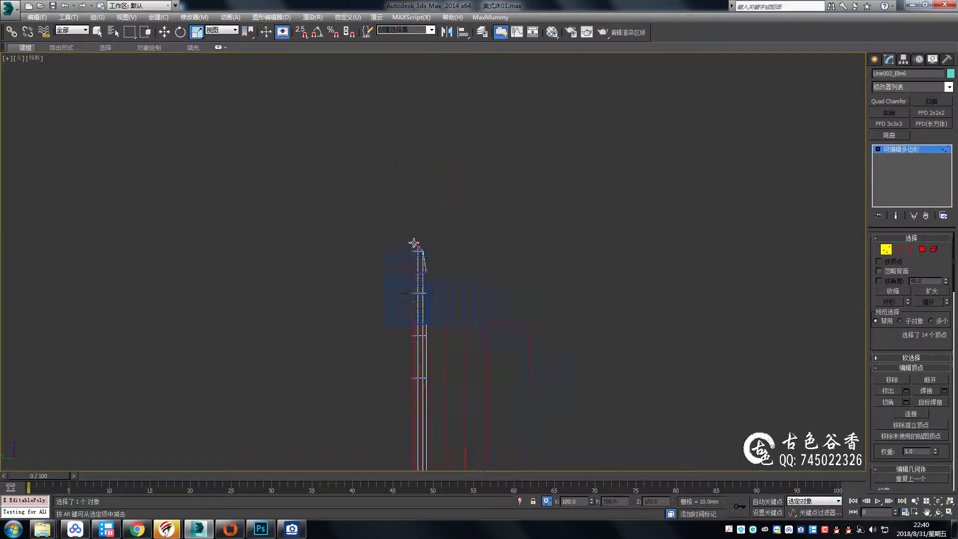
{"action": "scroll", "coordinate": [417, 268], "scroll_direction": "up", "scroll_amount": 5}
Exit vertex editing and preview the strip with NURMS smoothing, then turn it off
{"action": "key", "text": "p"}
{"action": "key", "text": "1"}
{"action": "key", "text": "q"}
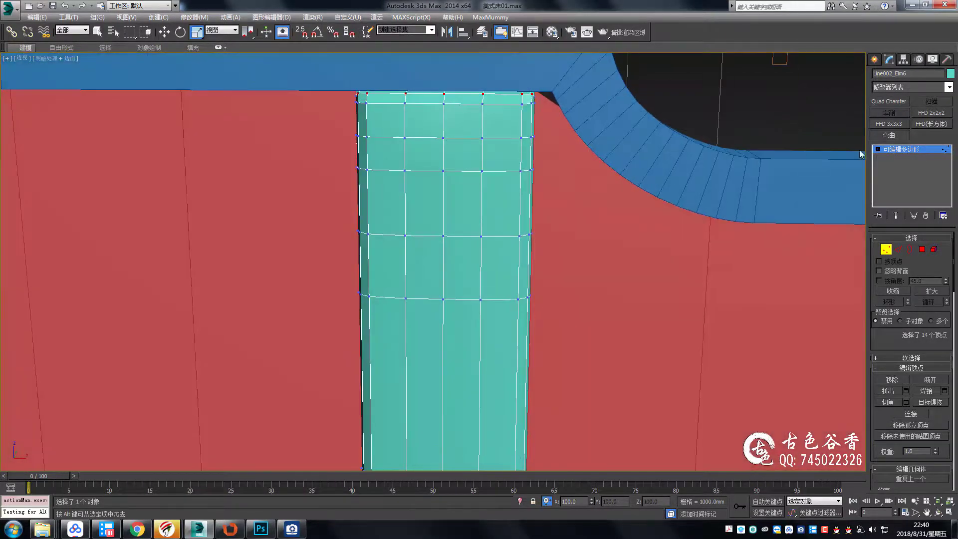
{"action": "key", "text": "ctrl+q"}
{"action": "middle_click_drag", "start_coordinate": [573, 165], "coordinate": [501, 243], "text": "alt"}
{"action": "key", "text": "ctrl+q"}
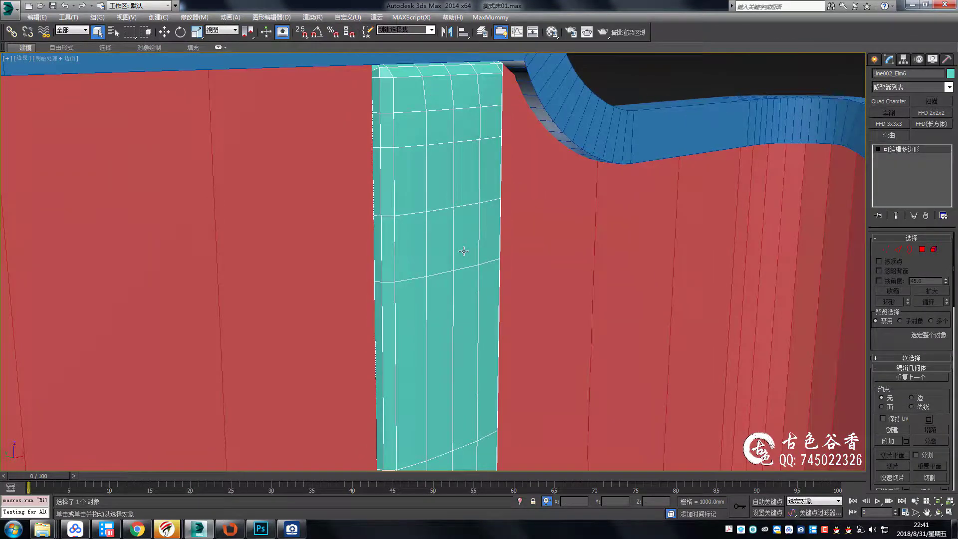
Turn NURMS smoothing back on and inspect the strip from a closer perspective angle
{"action": "key", "text": "4"}
{"action": "key", "text": "t"}
{"action": "key", "text": "w"}
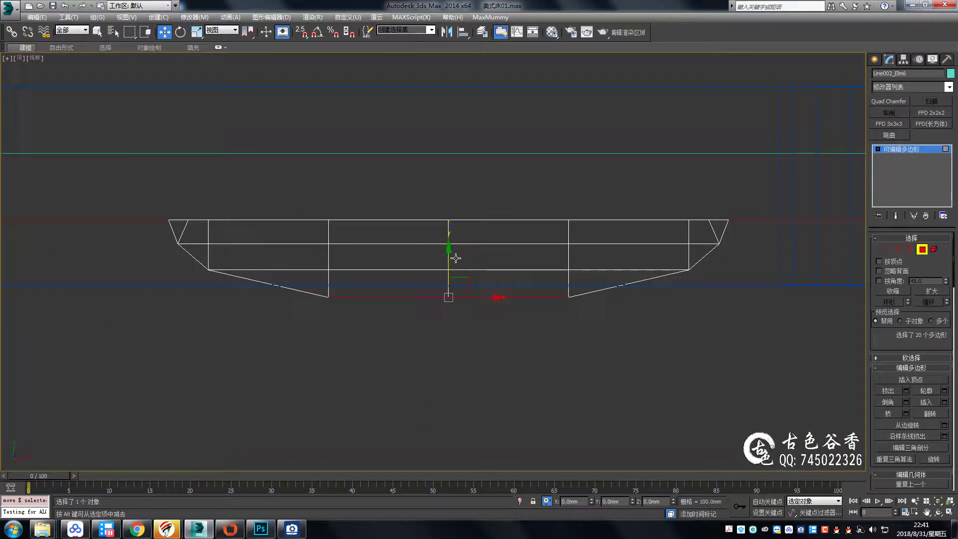
{"action": "key", "text": "ctrl+q"}
{"action": "key", "text": "4"}
{"action": "key", "text": "p"}
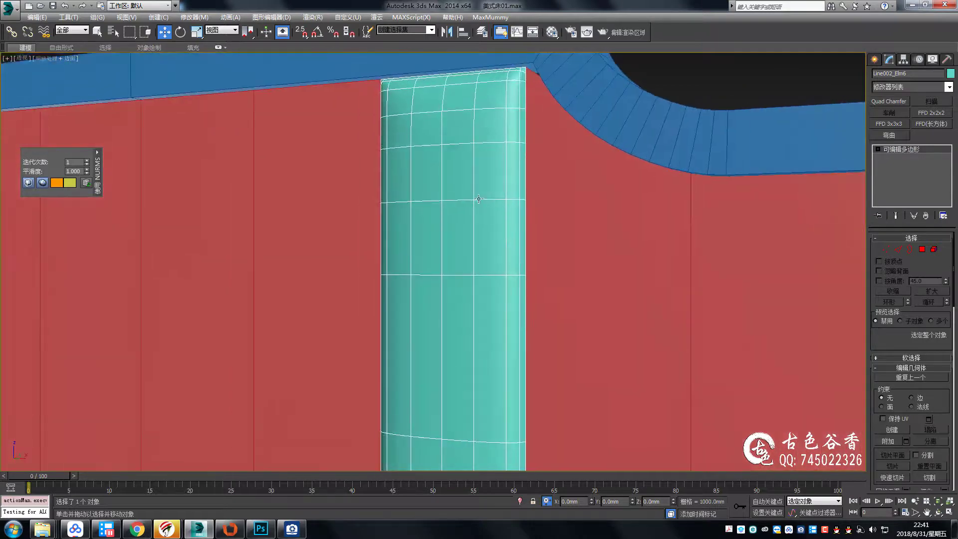
{"action": "key", "text": "4"}
{"action": "scroll", "coordinate": [478, 198], "scroll_direction": "down", "scroll_amount": 3}
{"action": "middle_click_drag", "start_coordinate": [479, 198], "coordinate": [499, 224], "text": "alt"}
{"action": "key", "text": "ctrl+q"}
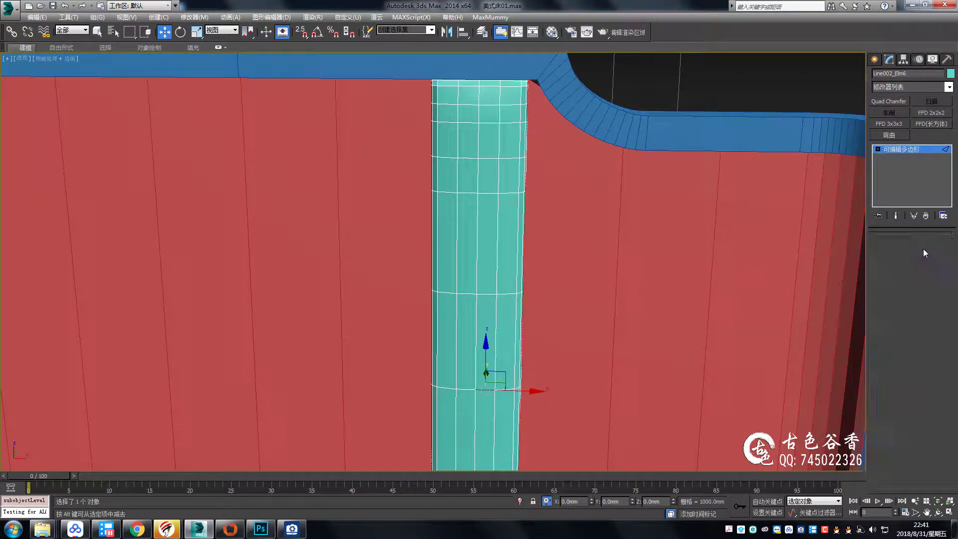
Select the strip's vertical edge loop, then deselect and reselect the cyan column
{"action": "key", "text": "2"}
{"action": "key", "text": "q"}
{"action": "double_click", "coordinate": [479, 329]}
{"action": "scroll", "coordinate": [509, 329], "scroll_direction": "up", "scroll_amount": 2}
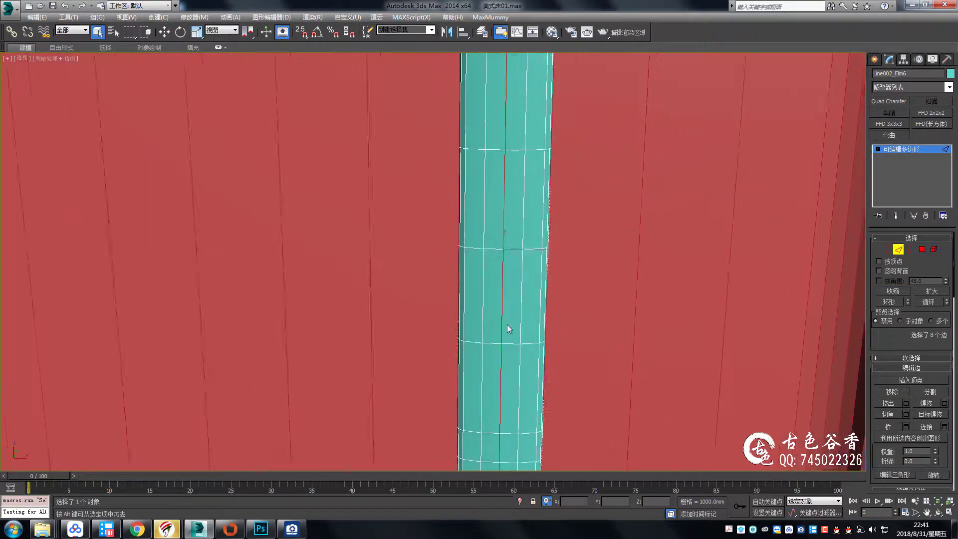
{"action": "key", "text": "alt+w"}
{"action": "right_click", "coordinate": [277, 208]}
{"action": "key", "text": "alt+w"}
{"action": "key", "text": "w"}
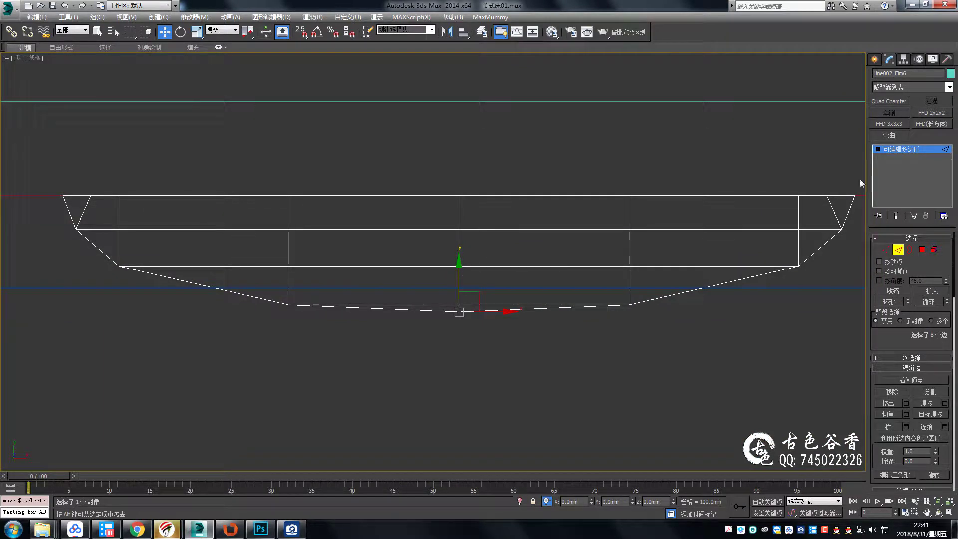
{"action": "key", "text": "alt+w"}
{"action": "key", "text": "alt+w"}
{"action": "middle_click_drag", "start_coordinate": [571, 181], "coordinate": [570, 181], "text": "alt"}
{"action": "left_click", "coordinate": [571, 181]}
{"action": "scroll", "coordinate": [397, 219], "scroll_direction": "up", "scroll_amount": 3}
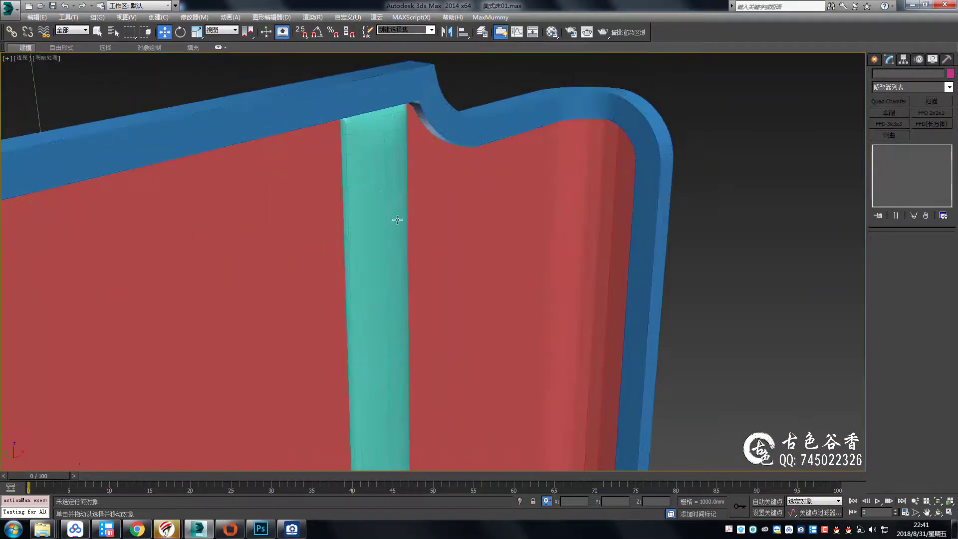
{"action": "left_click", "coordinate": [397, 219]}
{"action": "mouse_move", "coordinate": [406, 214]}
{"action": "middle_mouse_down", "text": "alt"}
{"action": "mouse_move", "coordinate": [456, 205]}
{"action": "mouse_move", "coordinate": [250, 166]}
{"action": "middle_mouse_up", "text": "alt"}
Deepen the recess by pushing the strip's lower vertex rows further down in top view
{"action": "key", "text": "t"}
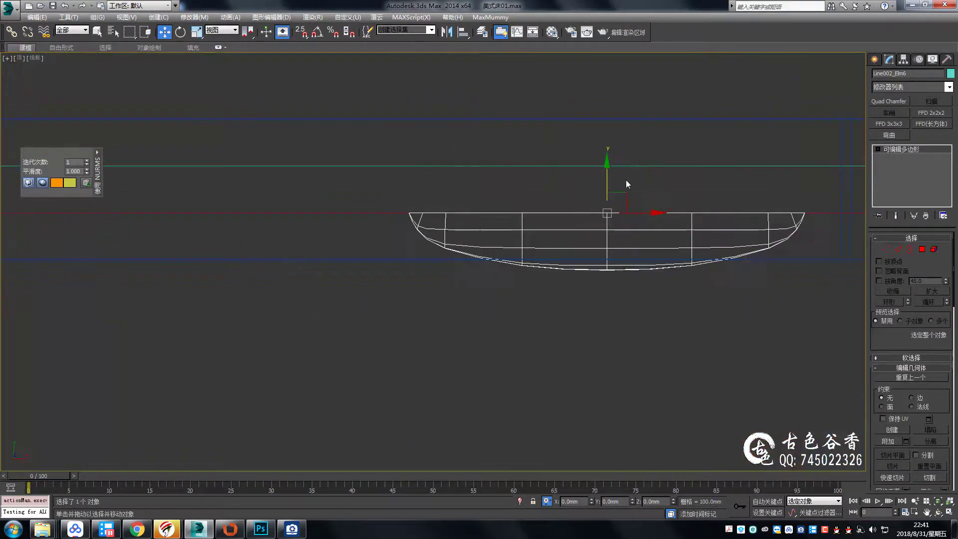
{"action": "middle_click_drag", "start_coordinate": [627, 184], "coordinate": [552, 214]}
{"action": "key", "text": "1"}
{"action": "left_click_drag", "start_coordinate": [733, 371], "coordinate": [287, 264]}
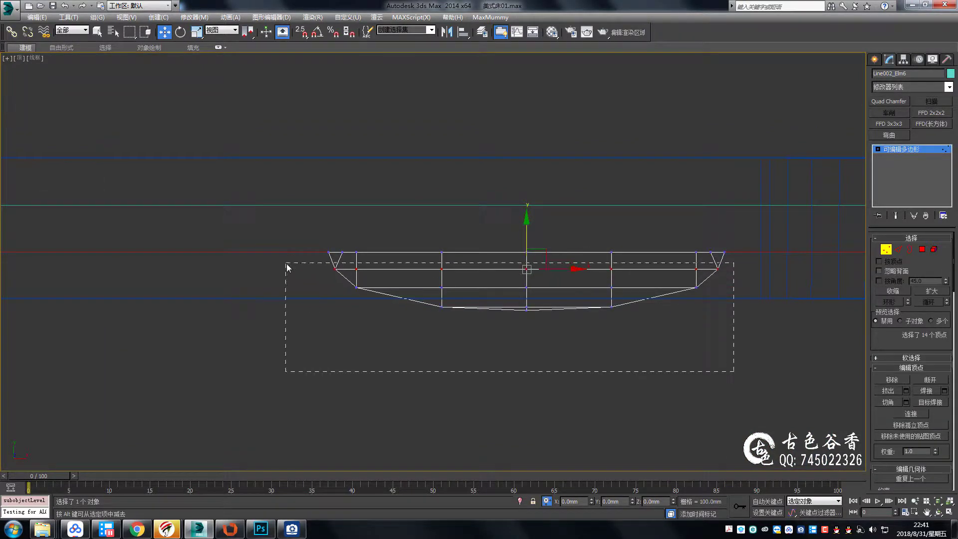
{"action": "left_click_drag", "start_coordinate": [526, 247], "coordinate": [526, 254]}
{"action": "middle_click_drag", "start_coordinate": [322, 271], "coordinate": [300, 272]}
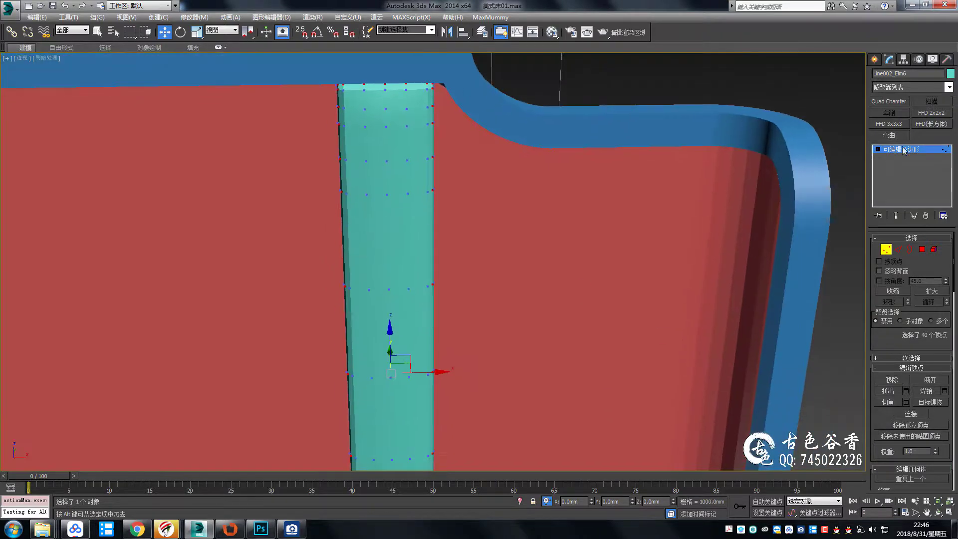
Clone the strip to the left in front view, creating Line002_Elm013
{"action": "left_click", "coordinate": [904, 150]}
{"action": "scroll", "coordinate": [443, 224], "scroll_direction": "down", "scroll_amount": 3}
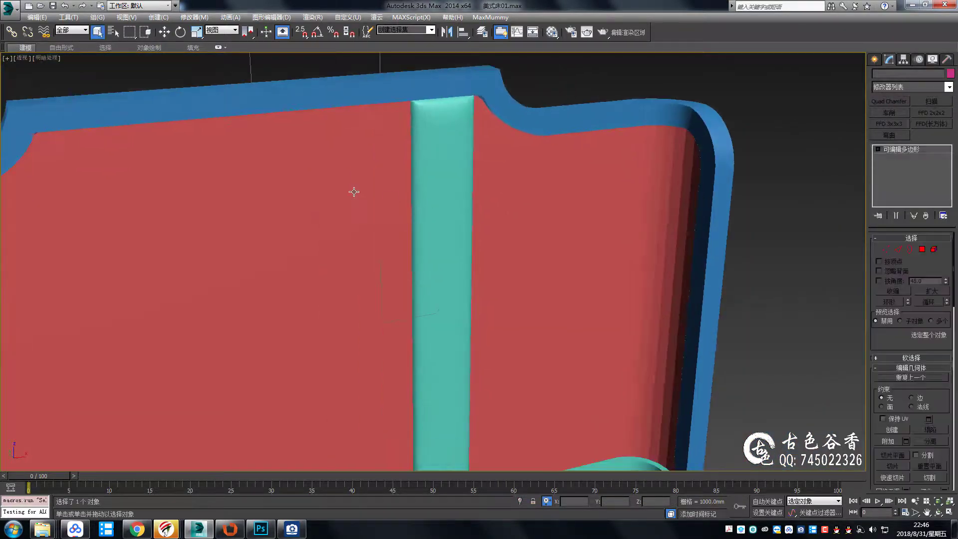
{"action": "left_click", "coordinate": [353, 193]}
{"action": "key", "text": "f"}
{"action": "left_click", "coordinate": [582, 218]}
{"action": "key", "text": "w"}
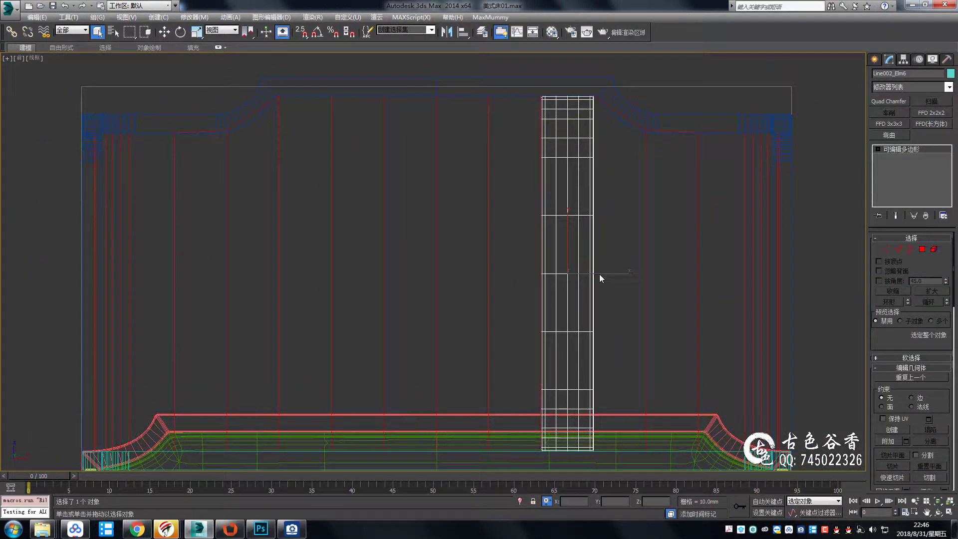
{"action": "left_click_drag", "start_coordinate": [599, 274], "coordinate": [540, 277], "text": "shift"}
{"action": "key", "text": "Return"}
With snapping on, align the copy's corner edge to edge with the original strip
{"action": "scroll", "coordinate": [534, 95], "scroll_direction": "up", "scroll_amount": 8}
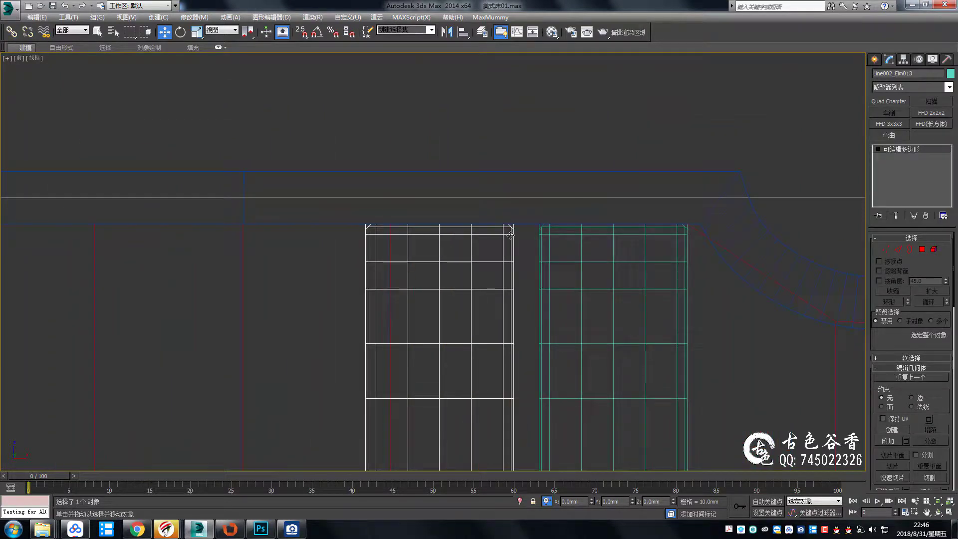
{"action": "key", "text": "s"}
{"action": "left_click_drag", "start_coordinate": [519, 210], "coordinate": [589, 213]}
{"action": "middle_click_drag", "start_coordinate": [589, 214], "coordinate": [459, 225]}
{"action": "scroll", "coordinate": [460, 225], "scroll_direction": "down", "scroll_amount": 2}
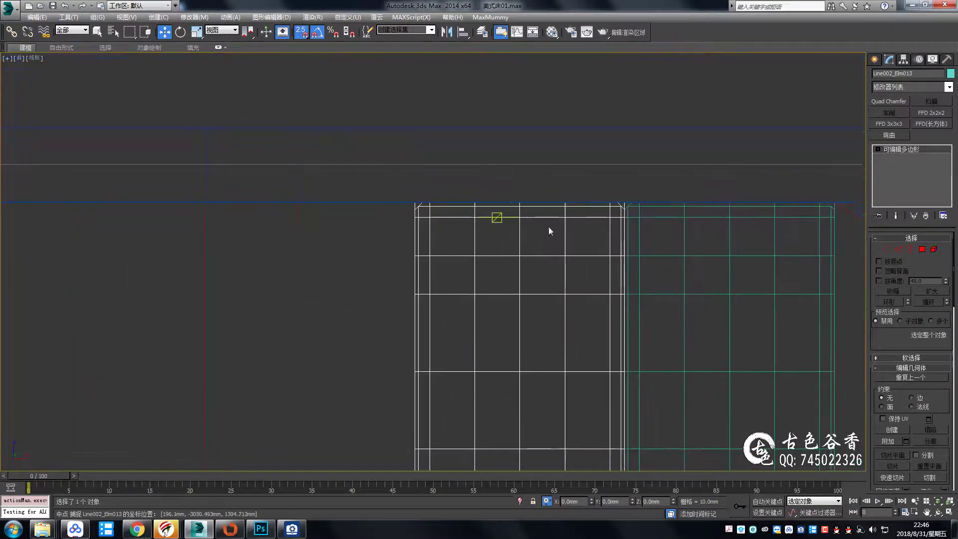
{"action": "scroll", "coordinate": [494, 213], "scroll_direction": "up", "scroll_amount": 1}
{"action": "middle_click_drag", "start_coordinate": [633, 201], "coordinate": [670, 197]}
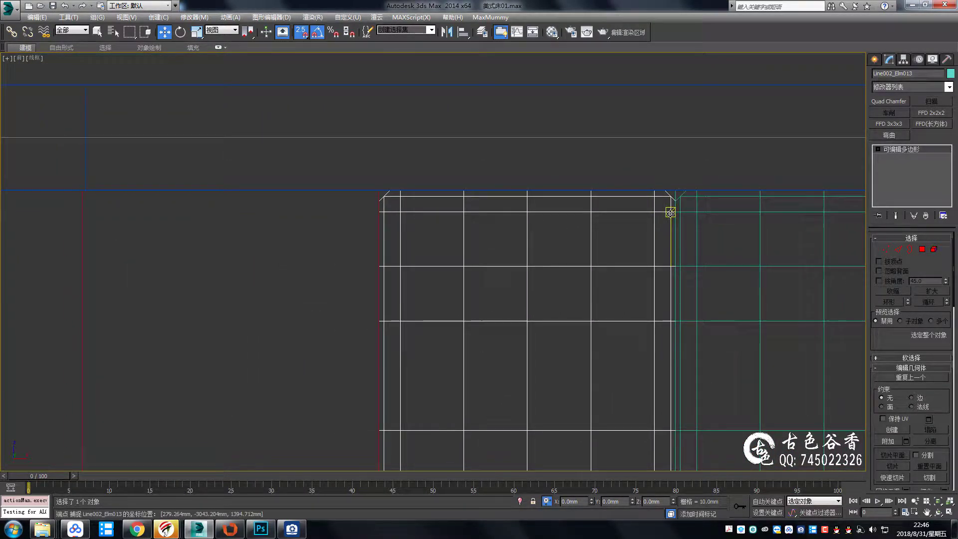
Make 2 more copies of the strip, each one strip-width to the left
{"action": "left_click_drag", "start_coordinate": [670, 213], "coordinate": [364, 215], "text": "shift"}
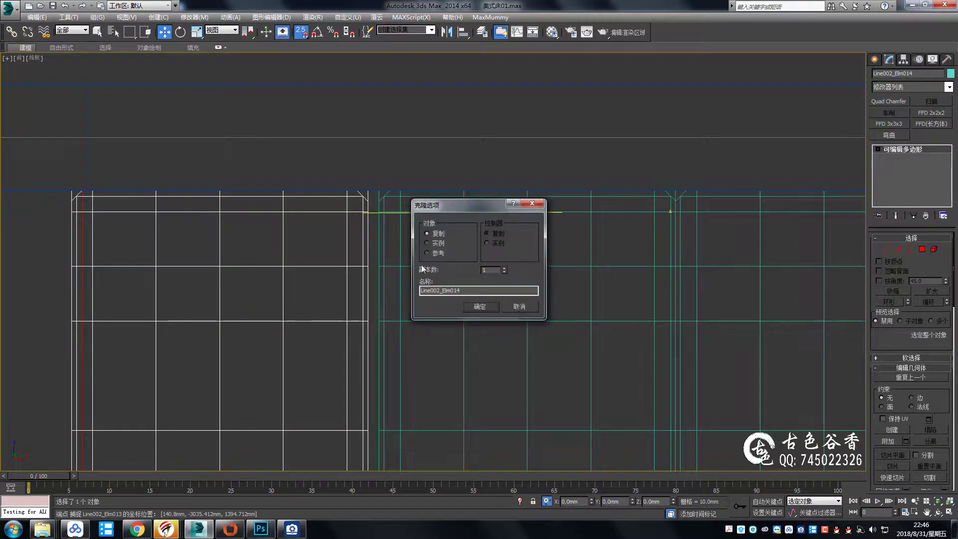
{"action": "left_click", "coordinate": [524, 306]}
{"action": "left_click_drag", "start_coordinate": [675, 195], "coordinate": [378, 196], "text": "shift"}
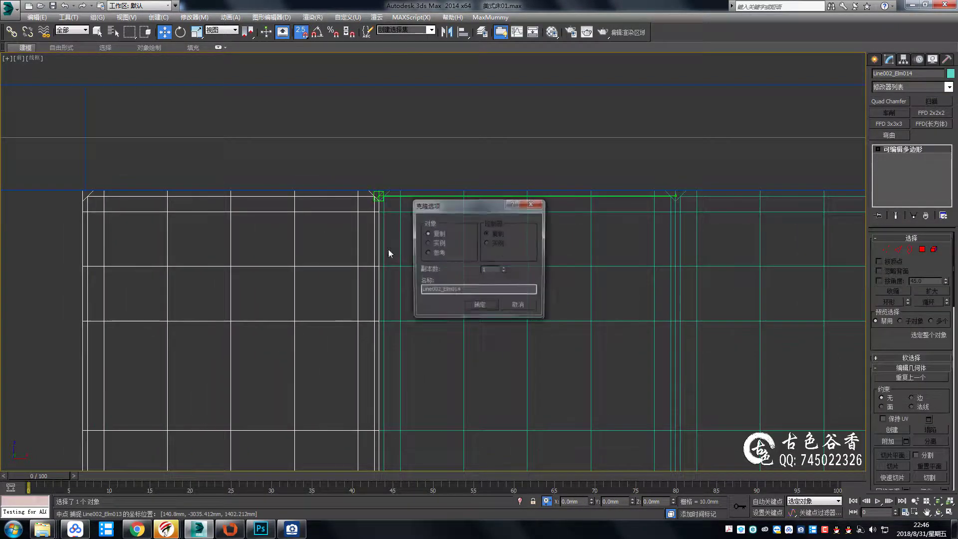
{"action": "left_click", "coordinate": [504, 268]}
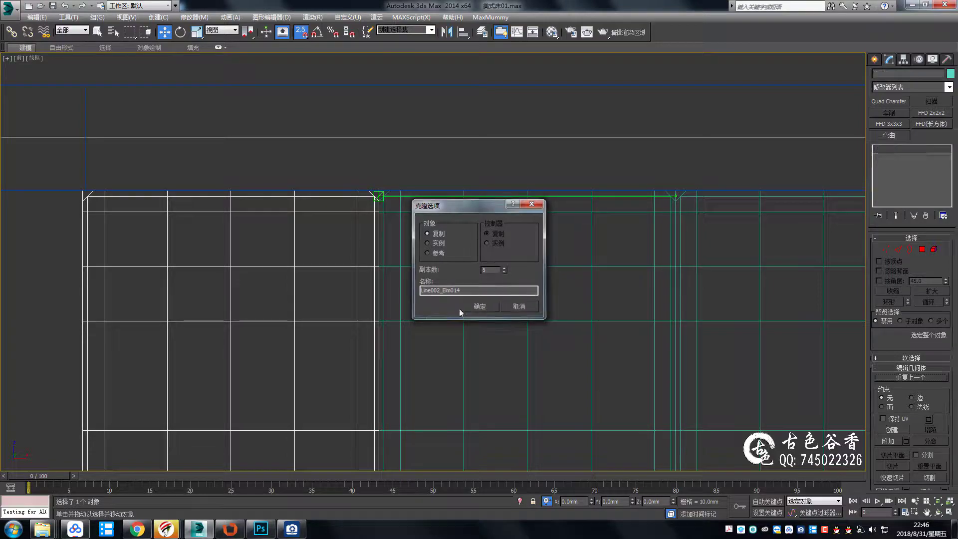
{"action": "left_click", "coordinate": [479, 306]}
Orbit the shaded perspective view to inspect the strips across the headboard
{"action": "scroll", "coordinate": [459, 309], "scroll_direction": "down", "scroll_amount": 5}
{"action": "key", "text": "q"}
{"action": "key", "text": "p"}
{"action": "key", "text": "F3"}
{"action": "middle_click_drag", "start_coordinate": [428, 205], "coordinate": [441, 183], "text": "alt"}
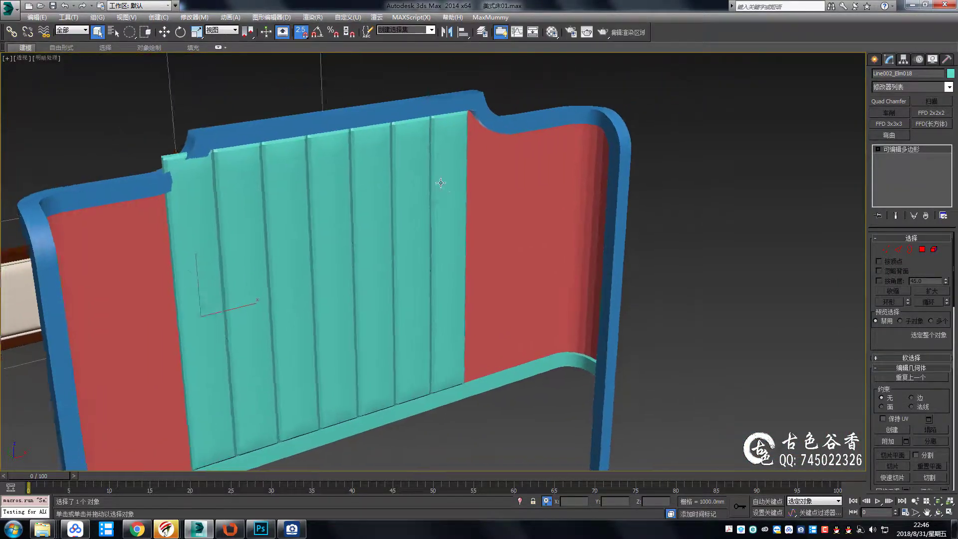
{"action": "key", "text": "alt+w"}
Clone a strip to the right in the enlarged front view and snap it against its neighbour
{"action": "right_click", "coordinate": [478, 247]}
{"action": "key", "text": "alt+w"}
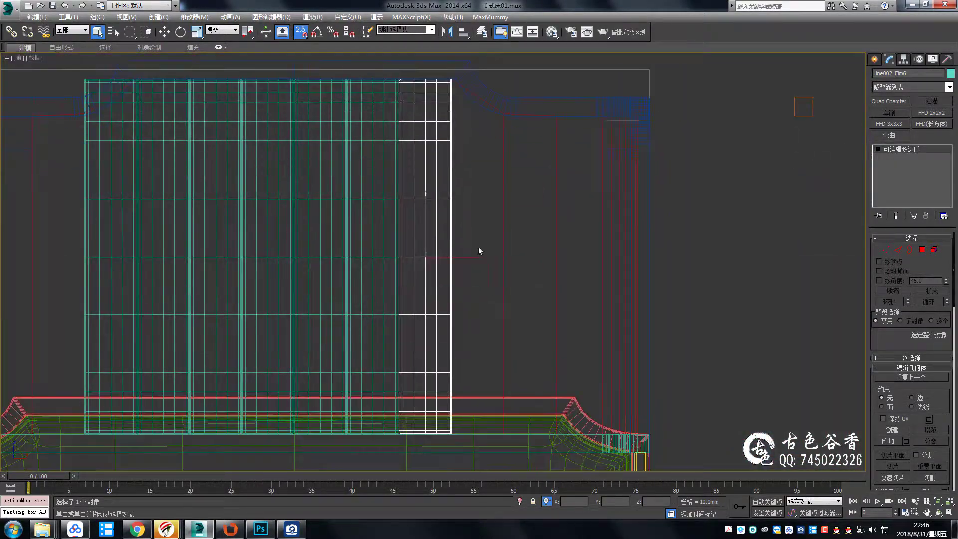
{"action": "key", "text": "w"}
{"action": "left_click_drag", "start_coordinate": [425, 256], "coordinate": [508, 256], "text": "shift"}
{"action": "left_click", "coordinate": [480, 305]}
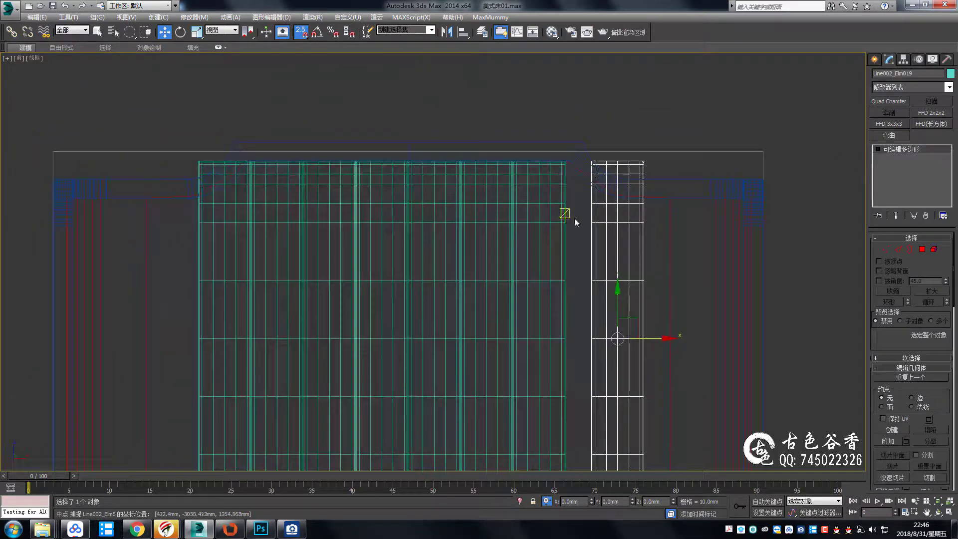
{"action": "scroll", "coordinate": [573, 218], "scroll_direction": "up", "scroll_amount": 5}
{"action": "left_click_drag", "start_coordinate": [578, 211], "coordinate": [541, 205]}
{"action": "scroll", "coordinate": [517, 254], "scroll_direction": "down", "scroll_amount": 3}
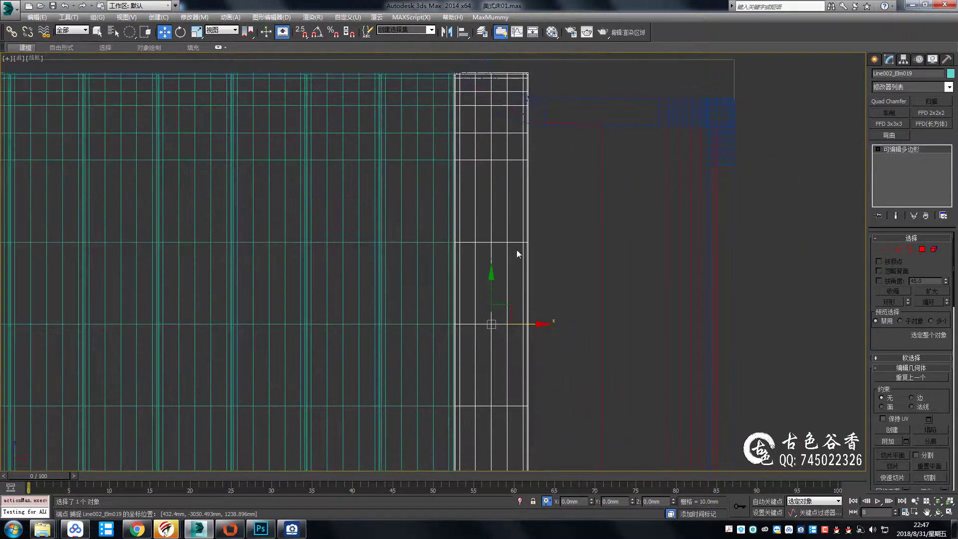
Clone another strip toward the panel's right edge and snap it beside the previous one
{"action": "left_click_drag", "start_coordinate": [520, 326], "coordinate": [603, 327], "text": "shift"}
{"action": "left_click", "coordinate": [496, 306]}
{"action": "scroll", "coordinate": [577, 210], "scroll_direction": "up", "scroll_amount": 5}
{"action": "key", "text": "s"}
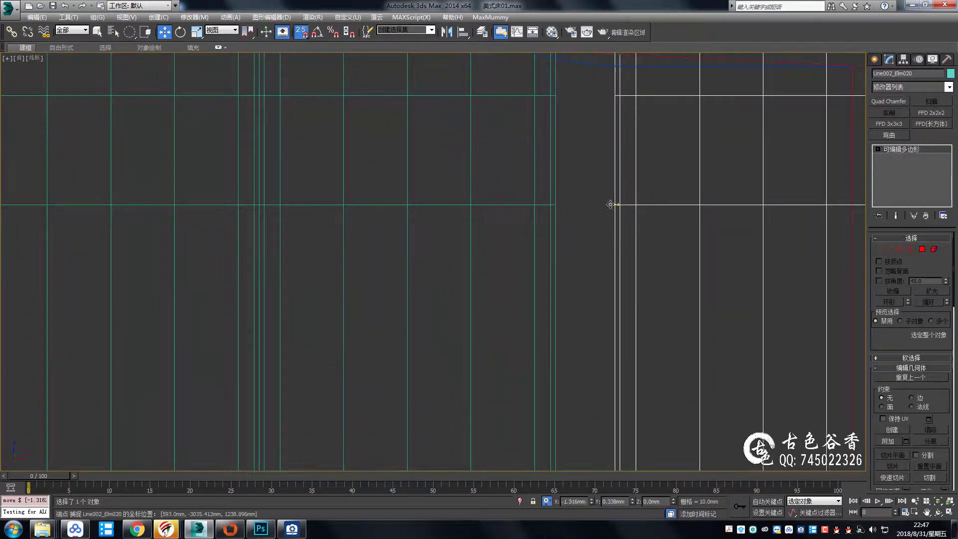
{"action": "left_click_drag", "start_coordinate": [577, 210], "coordinate": [560, 201]}
{"action": "scroll", "coordinate": [571, 193], "scroll_direction": "down", "scroll_amount": 3}
Lower the newest strip's top vertices so it fits under the frame
{"action": "middle_click_drag", "start_coordinate": [492, 188], "coordinate": [515, 156]}
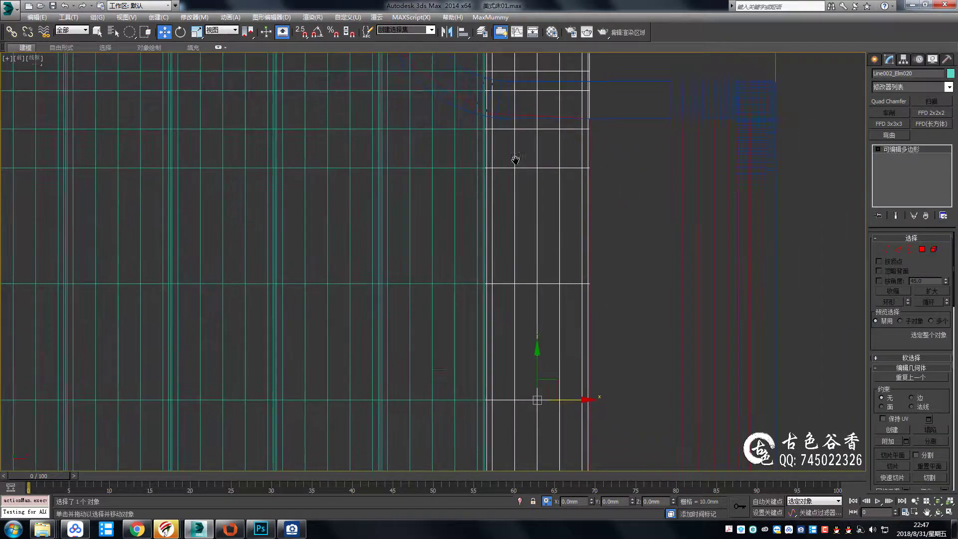
{"action": "key", "text": "1"}
{"action": "left_click_drag", "start_coordinate": [397, 99], "coordinate": [436, 148]}
{"action": "scroll", "coordinate": [534, 150], "scroll_direction": "up", "scroll_amount": 3}
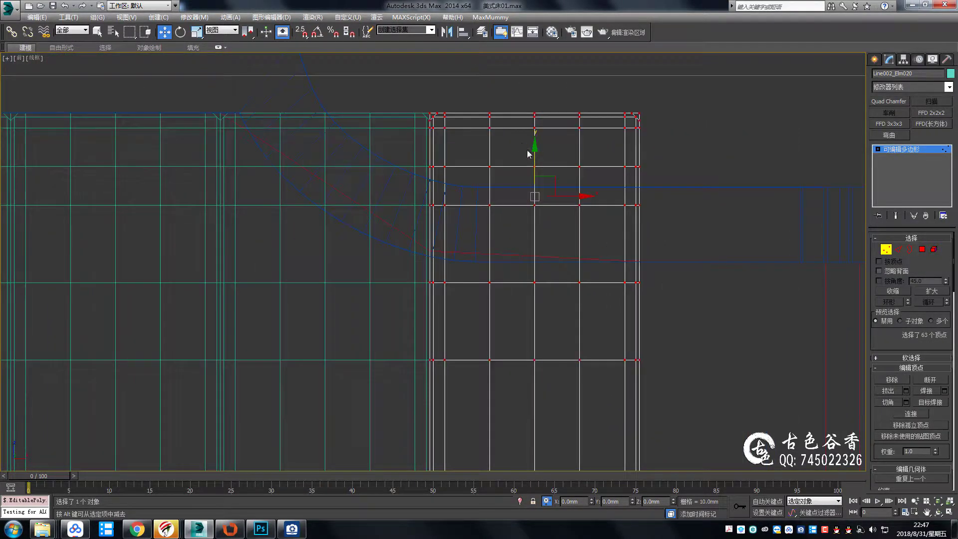
{"action": "left_click_drag", "start_coordinate": [529, 190], "coordinate": [528, 301]}
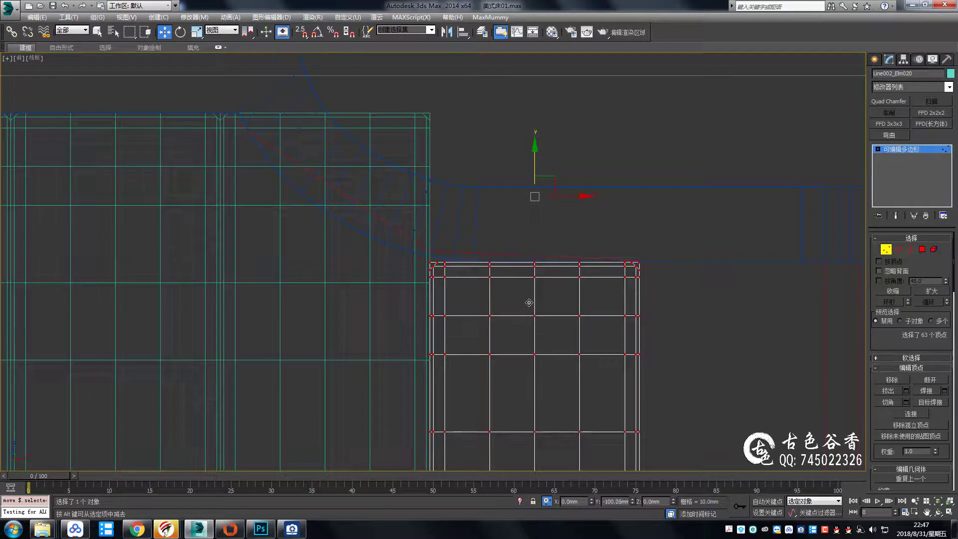
{"action": "scroll", "coordinate": [594, 289], "scroll_direction": "up", "scroll_amount": 4}
{"action": "scroll", "coordinate": [541, 264], "scroll_direction": "down", "scroll_amount": 4}
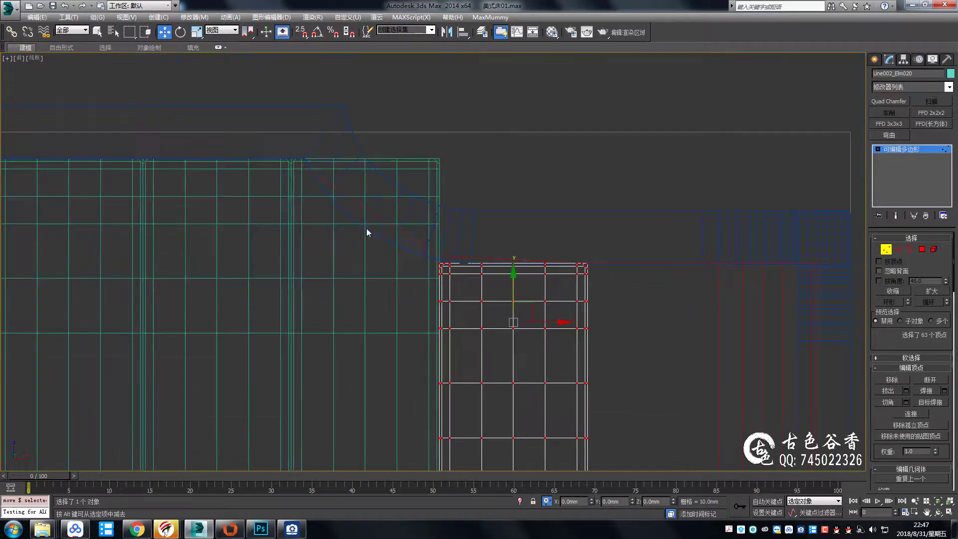
Select the neighbouring strip's upper vertices and apply an FFD 2x2x2 modifier
{"action": "left_click", "coordinate": [896, 145]}
{"action": "left_click", "coordinate": [294, 165]}
{"action": "middle_click_drag", "start_coordinate": [334, 152], "coordinate": [394, 160]}
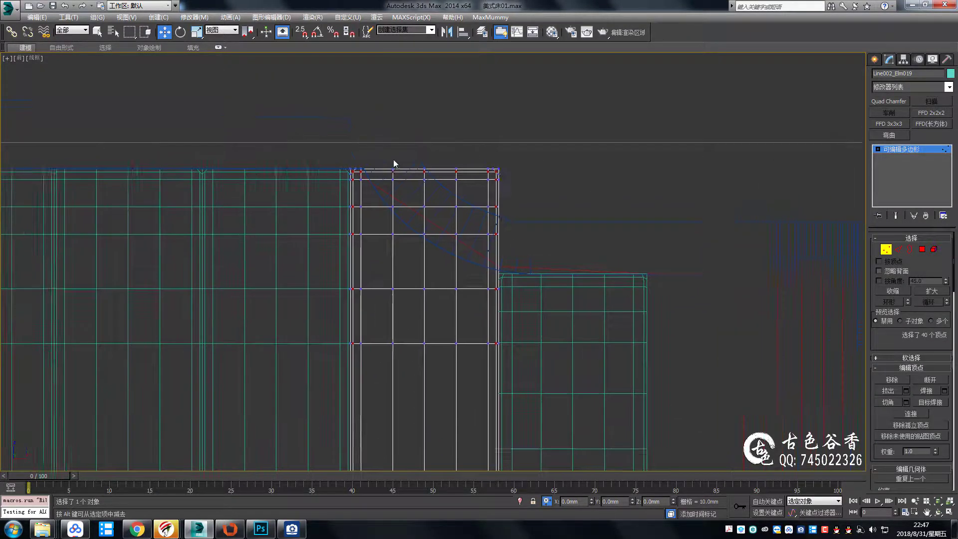
{"action": "scroll", "coordinate": [393, 160], "scroll_direction": "up", "scroll_amount": 2}
{"action": "left_click_drag", "start_coordinate": [268, 133], "coordinate": [585, 378]}
{"action": "scroll", "coordinate": [585, 377], "scroll_direction": "down", "scroll_amount": 2}
{"action": "middle_click_drag", "start_coordinate": [584, 378], "coordinate": [294, 147]}
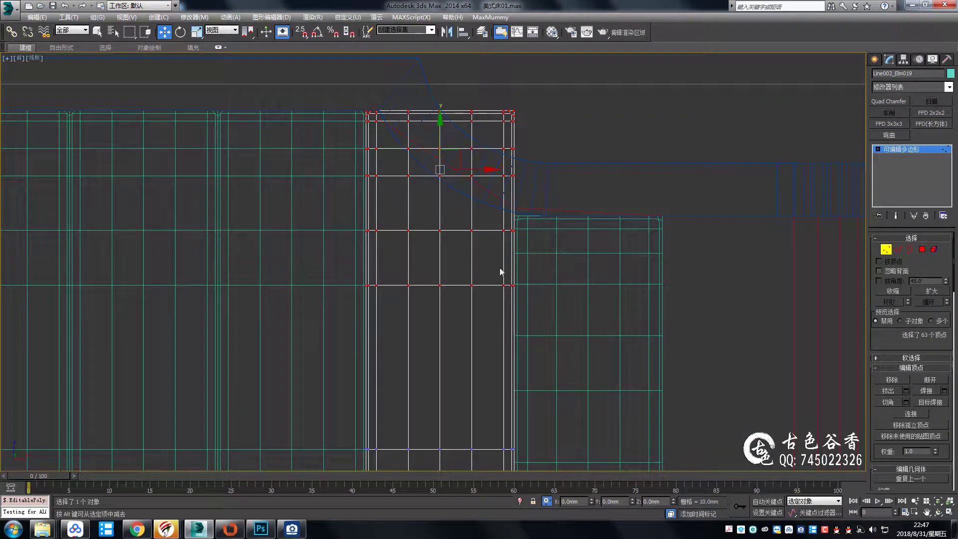
{"action": "left_click", "coordinate": [931, 113]}
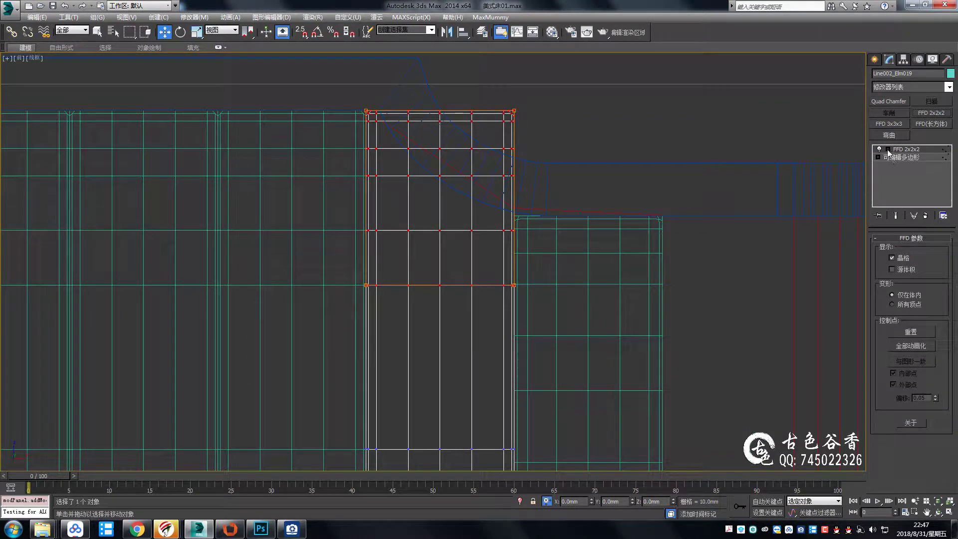
Replace the FFD 2x2x2 with an FFD 4x4x4 and pull its right-side control points down
{"action": "left_click", "coordinate": [926, 216]}
{"action": "left_click", "coordinate": [931, 124]}
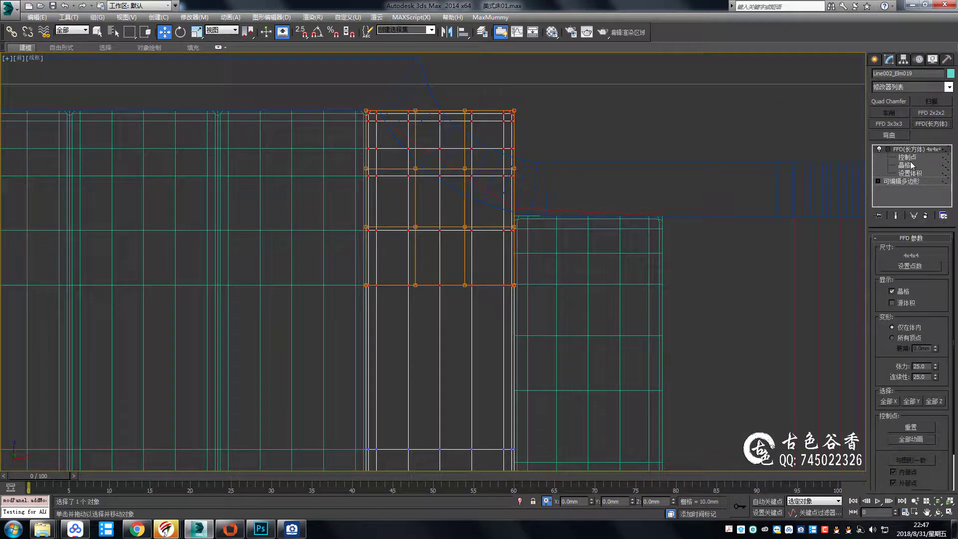
{"action": "left_click", "coordinate": [907, 157]}
{"action": "middle_click_drag", "start_coordinate": [383, 109], "coordinate": [401, 99]}
{"action": "scroll", "coordinate": [471, 105], "scroll_direction": "up", "scroll_amount": 2}
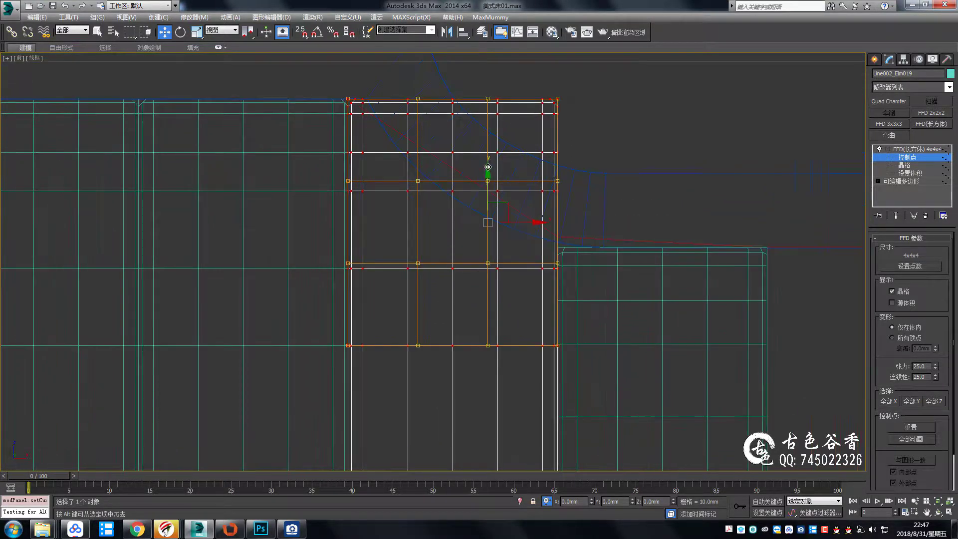
{"action": "mouse_move", "coordinate": [488, 186]}
{"action": "left_mouse_down"}
{"action": "mouse_move", "coordinate": [488, 227]}
{"action": "mouse_move", "coordinate": [507, 235]}
{"action": "left_mouse_up"}
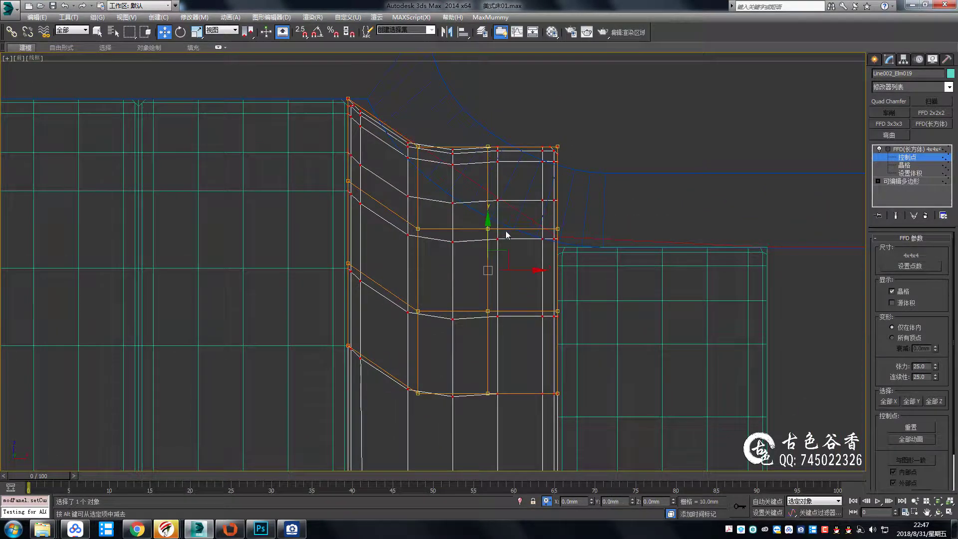
{"action": "left_click_drag", "start_coordinate": [525, 248], "coordinate": [526, 272]}
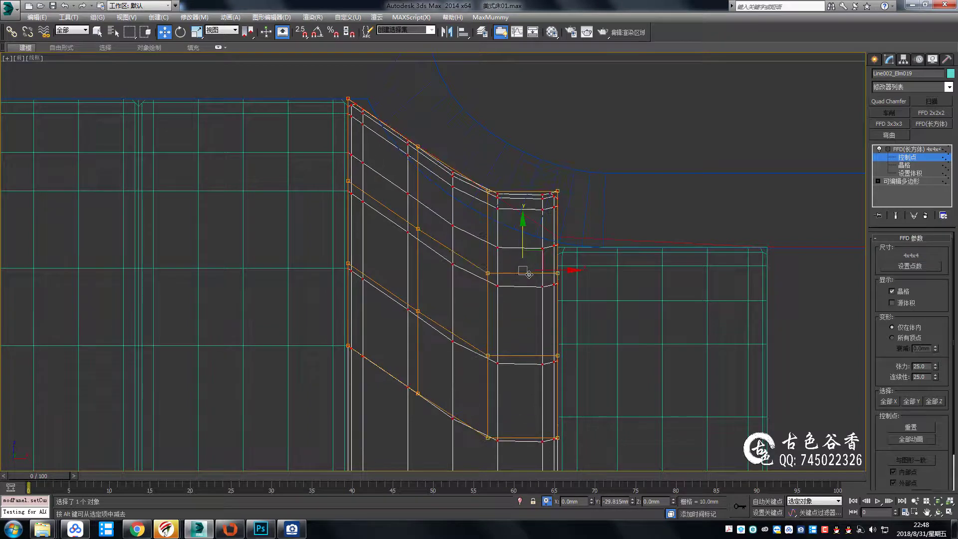
Raise a column of lattice points so the strip's top follows the frame's curve
{"action": "middle_click_drag", "start_coordinate": [526, 200], "coordinate": [519, 150]}
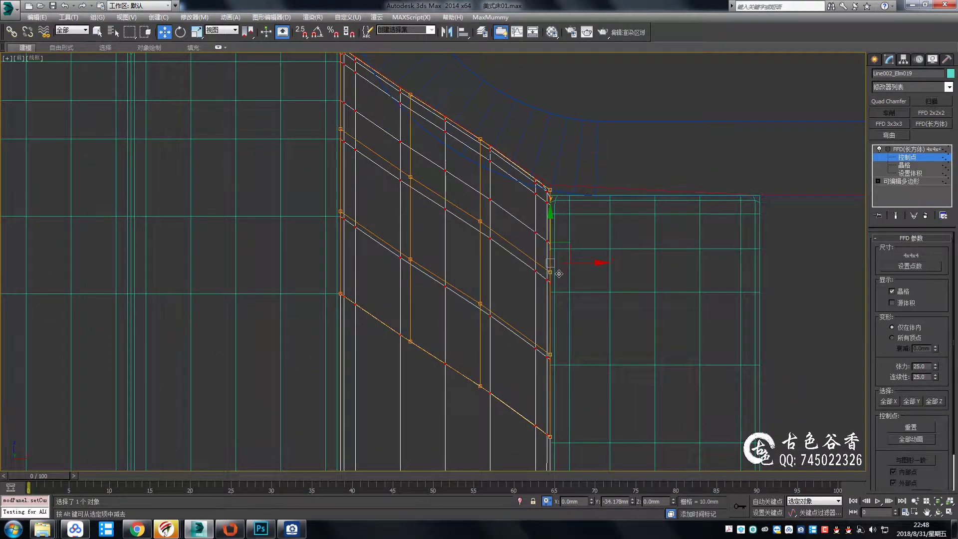
{"action": "middle_click_drag", "start_coordinate": [440, 150], "coordinate": [505, 155]}
{"action": "left_click_drag", "start_coordinate": [453, 76], "coordinate": [562, 422]}
{"action": "mouse_move", "coordinate": [512, 229]}
{"action": "left_mouse_down"}
{"action": "mouse_move", "coordinate": [514, 218]}
{"action": "mouse_move", "coordinate": [546, 254]}
{"action": "left_mouse_up"}
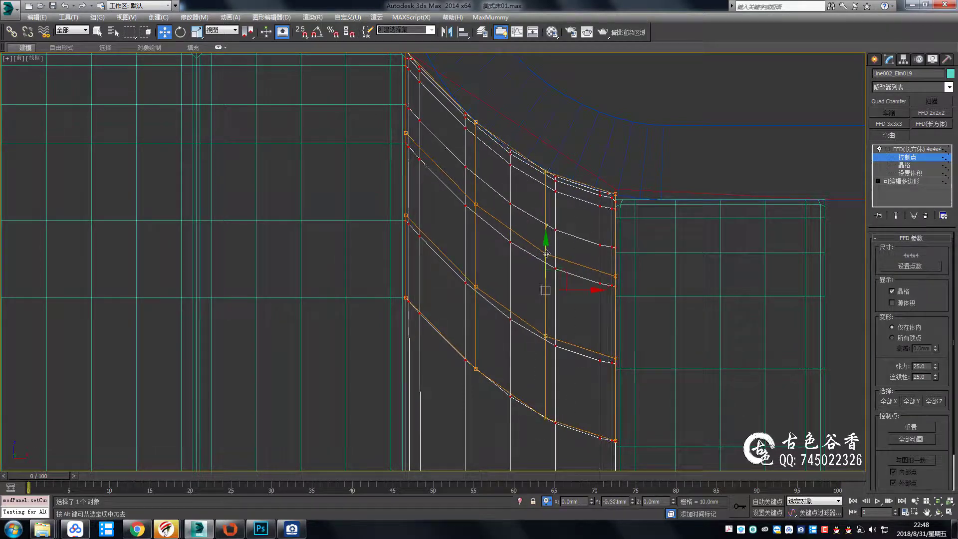
{"action": "middle_click_drag", "start_coordinate": [545, 252], "coordinate": [540, 330]}
{"action": "scroll", "coordinate": [540, 330], "scroll_direction": "up", "scroll_amount": 3}
{"action": "scroll", "coordinate": [399, 154], "scroll_direction": "down", "scroll_amount": 3}
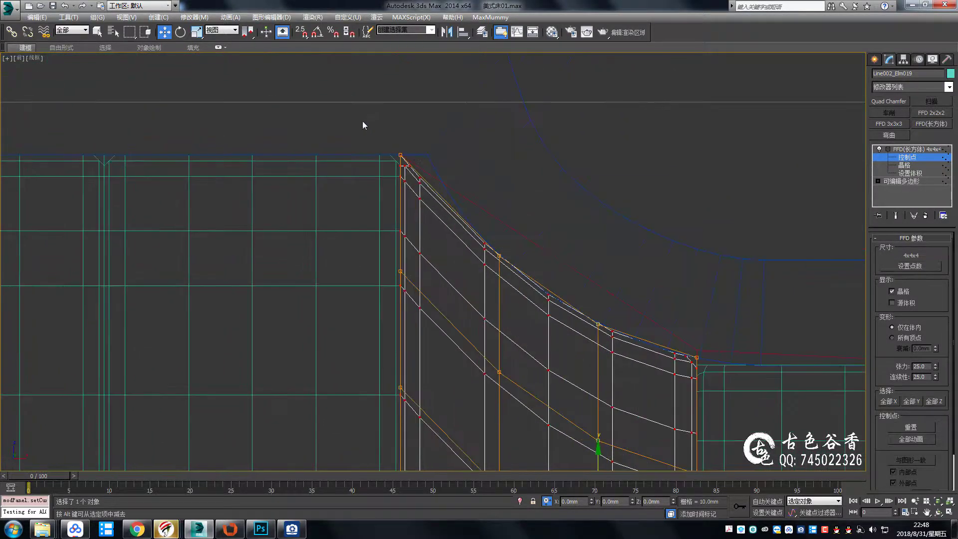
{"action": "left_click", "coordinate": [398, 156]}
{"action": "scroll", "coordinate": [402, 138], "scroll_direction": "up", "scroll_amount": 2}
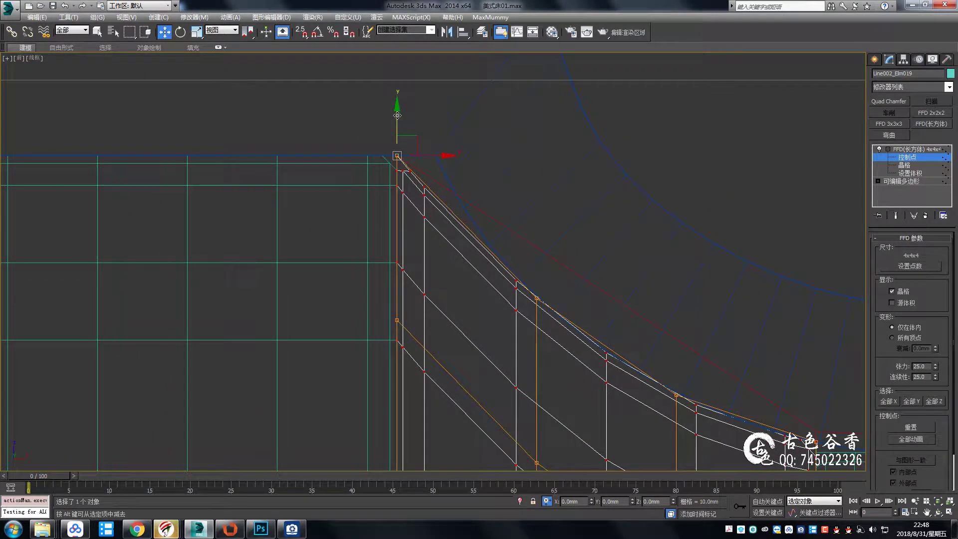
{"action": "scroll", "coordinate": [594, 293], "scroll_direction": "down", "scroll_amount": 3}
Check the bend in shaded Perspective, collapse it into the editable poly, and view the reference photo
{"action": "key", "text": "p"}
{"action": "key", "text": "F3"}
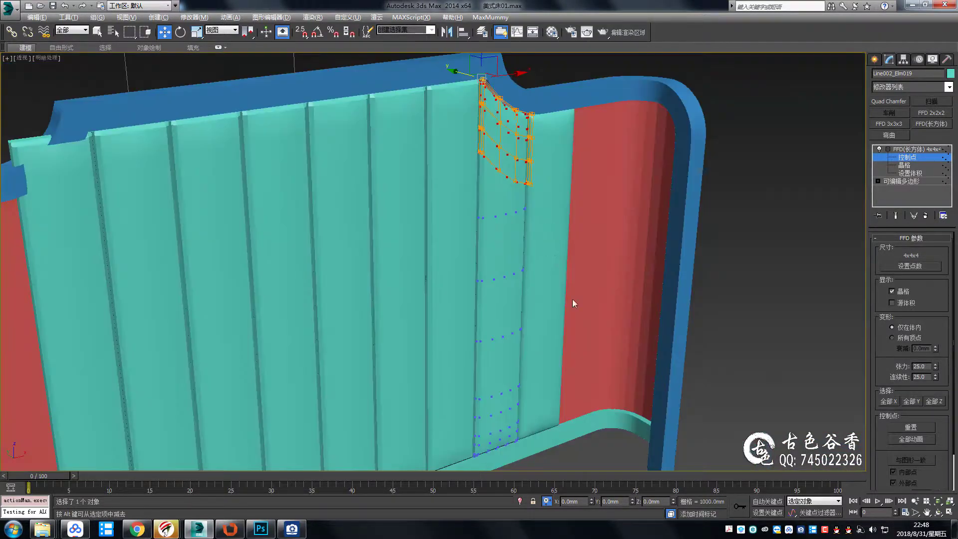
{"action": "scroll", "coordinate": [516, 294], "scroll_direction": "up", "scroll_amount": 1}
{"action": "scroll", "coordinate": [538, 160], "scroll_direction": "up", "scroll_amount": 3}
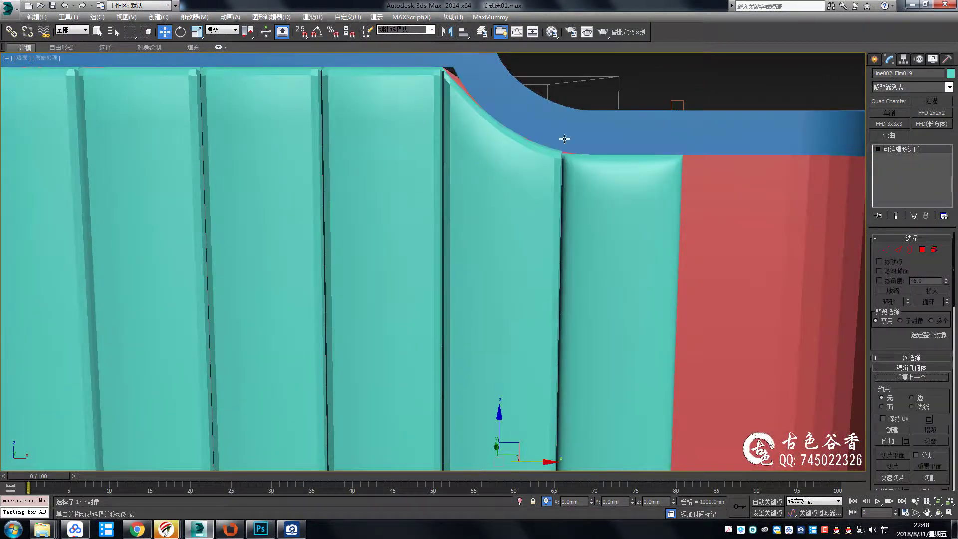
{"action": "key", "text": "f"}
{"action": "key", "text": "F3"}
{"action": "left_click", "coordinate": [291, 530]}
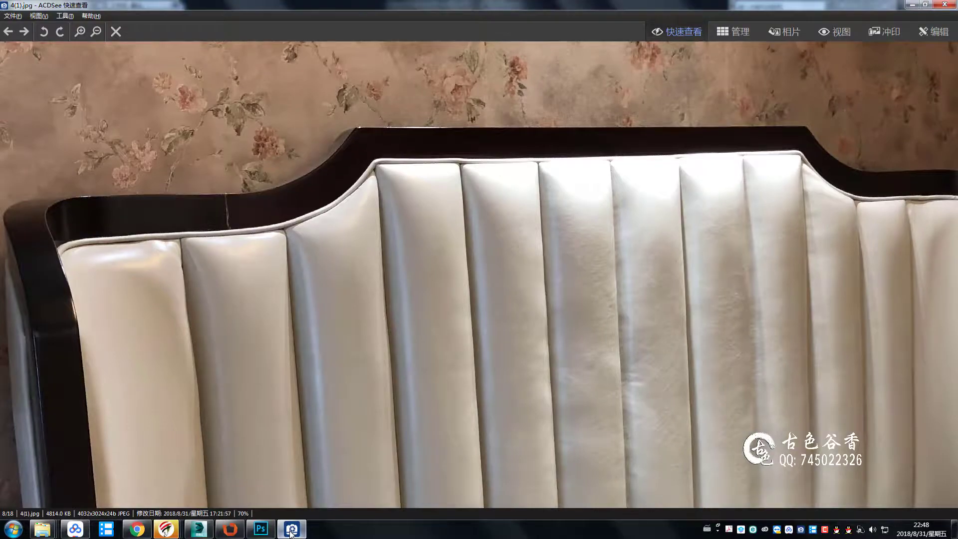
{"action": "left_click", "coordinate": [291, 530]}
{"action": "scroll", "coordinate": [603, 267], "scroll_direction": "up", "scroll_amount": 2}
Delete the leftmost strip column
{"action": "scroll", "coordinate": [534, 245], "scroll_direction": "down", "scroll_amount": 5}
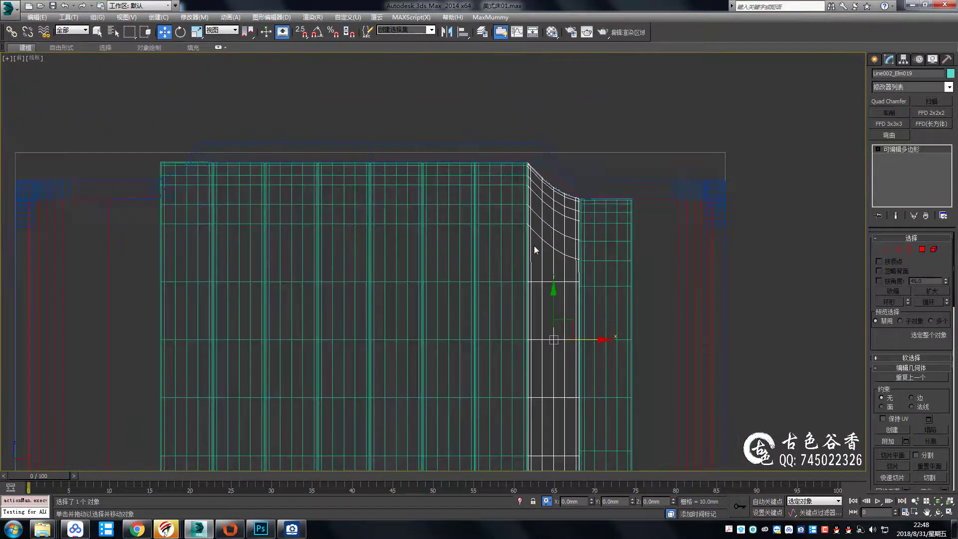
{"action": "middle_click_drag", "start_coordinate": [534, 246], "coordinate": [552, 223]}
{"action": "key", "text": "q"}
{"action": "left_click", "coordinate": [217, 177]}
{"action": "middle_click_drag", "start_coordinate": [217, 176], "coordinate": [290, 156]}
{"action": "key", "text": "Delete"}
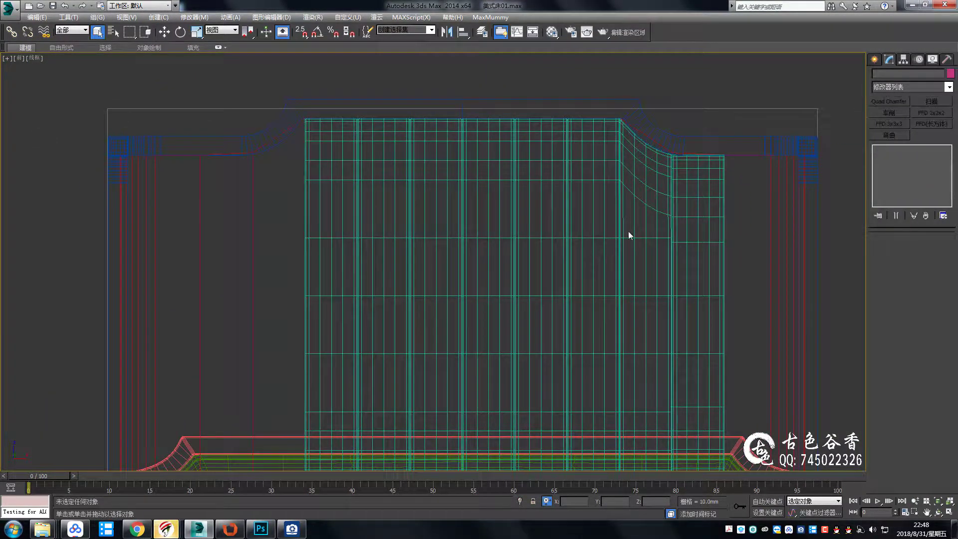
Delete two more leftover straight strips
{"action": "left_click", "coordinate": [627, 235]}
{"action": "middle_click_drag", "start_coordinate": [630, 239], "coordinate": [545, 218]}
{"action": "scroll", "coordinate": [612, 230], "scroll_direction": "up", "scroll_amount": 2}
{"action": "middle_click_drag", "start_coordinate": [450, 255], "coordinate": [494, 222]}
{"action": "scroll", "coordinate": [494, 222], "scroll_direction": "down", "scroll_amount": 2}
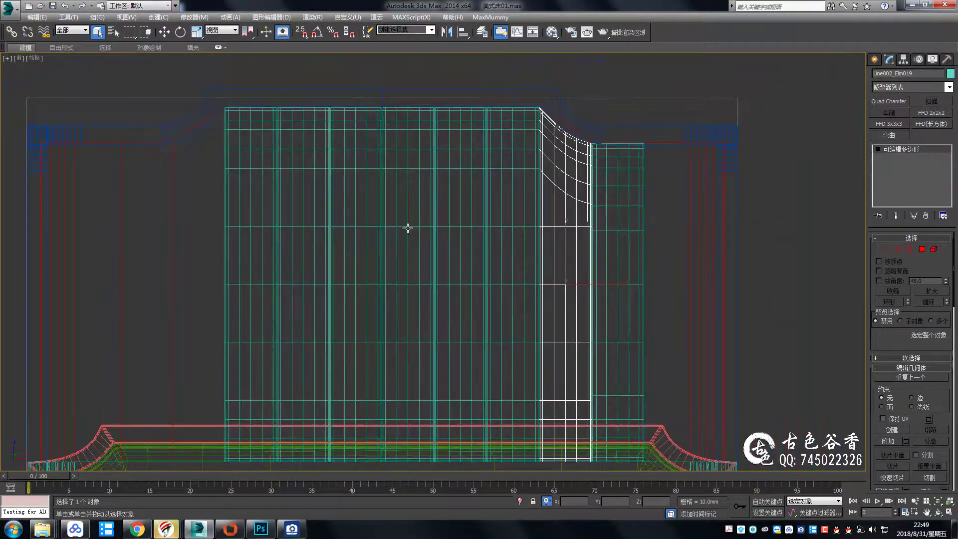
{"action": "left_click", "coordinate": [342, 214]}
{"action": "key", "text": "Delete"}
{"action": "left_click", "coordinate": [288, 209]}
{"action": "key", "text": "Delete"}
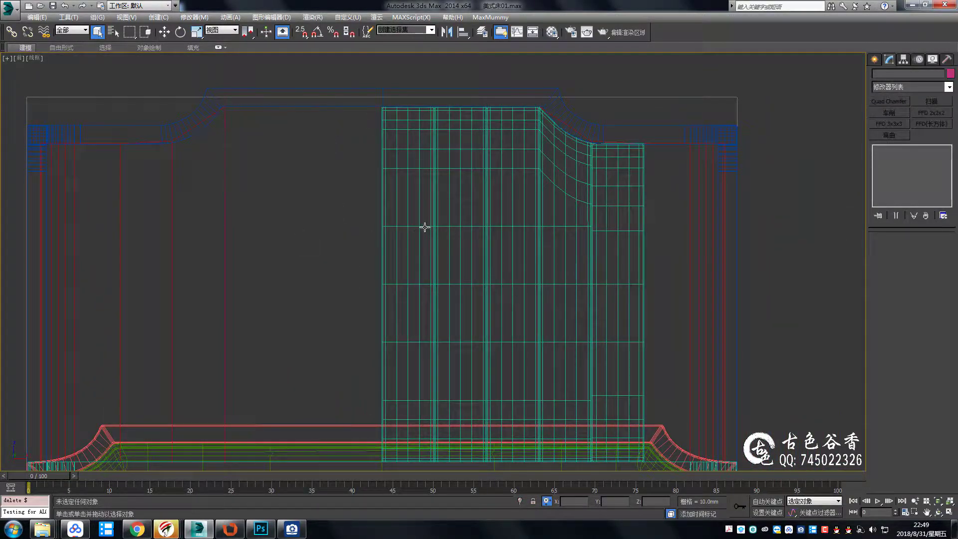
Attach the three remaining strips into one mesh
{"action": "left_click", "coordinate": [424, 225]}
{"action": "left_click", "coordinate": [466, 226]}
{"action": "left_click", "coordinate": [544, 227]}
{"action": "left_click", "coordinate": [629, 239]}
Move the joined strip mesh right, snapping its corner to the frame line
{"action": "key", "text": "w"}
{"action": "scroll", "coordinate": [414, 293], "scroll_direction": "up", "scroll_amount": 1}
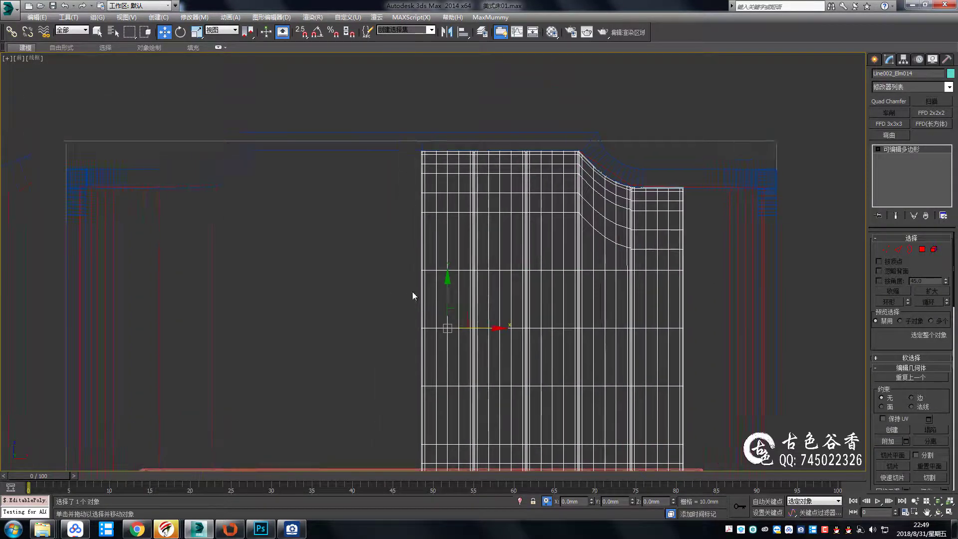
{"action": "scroll", "coordinate": [430, 134], "scroll_direction": "up", "scroll_amount": 3}
{"action": "scroll", "coordinate": [415, 190], "scroll_direction": "down", "scroll_amount": 3}
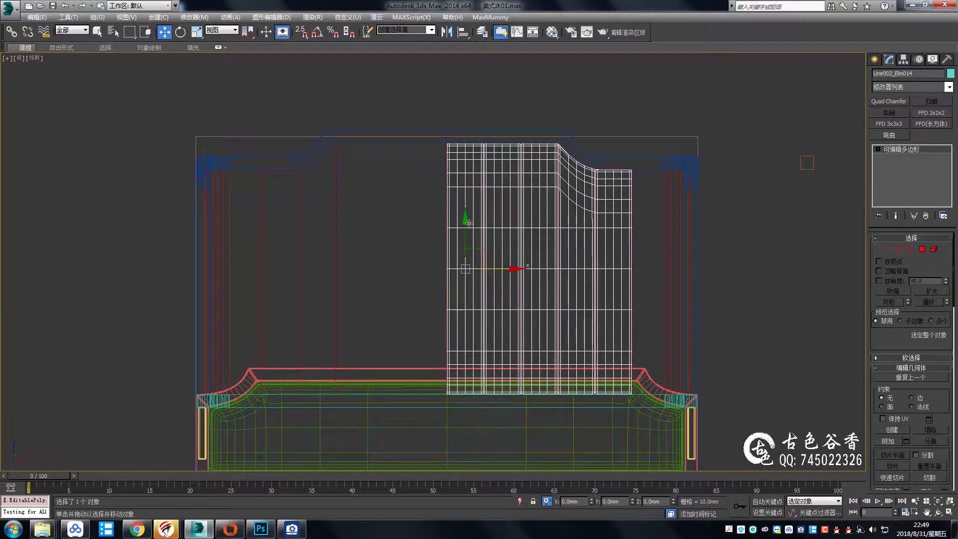
{"action": "scroll", "coordinate": [459, 327], "scroll_direction": "up", "scroll_amount": 4}
{"action": "scroll", "coordinate": [439, 214], "scroll_direction": "up", "scroll_amount": 2}
{"action": "scroll", "coordinate": [443, 197], "scroll_direction": "down", "scroll_amount": 2}
{"action": "scroll", "coordinate": [428, 281], "scroll_direction": "down", "scroll_amount": 2}
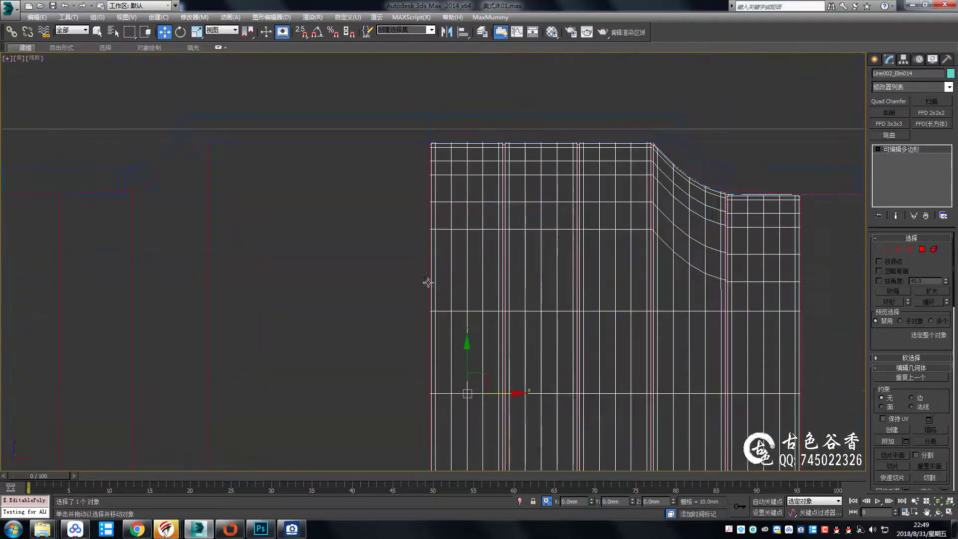
{"action": "scroll", "coordinate": [430, 213], "scroll_direction": "up", "scroll_amount": 4}
{"action": "scroll", "coordinate": [430, 212], "scroll_direction": "up", "scroll_amount": 2}
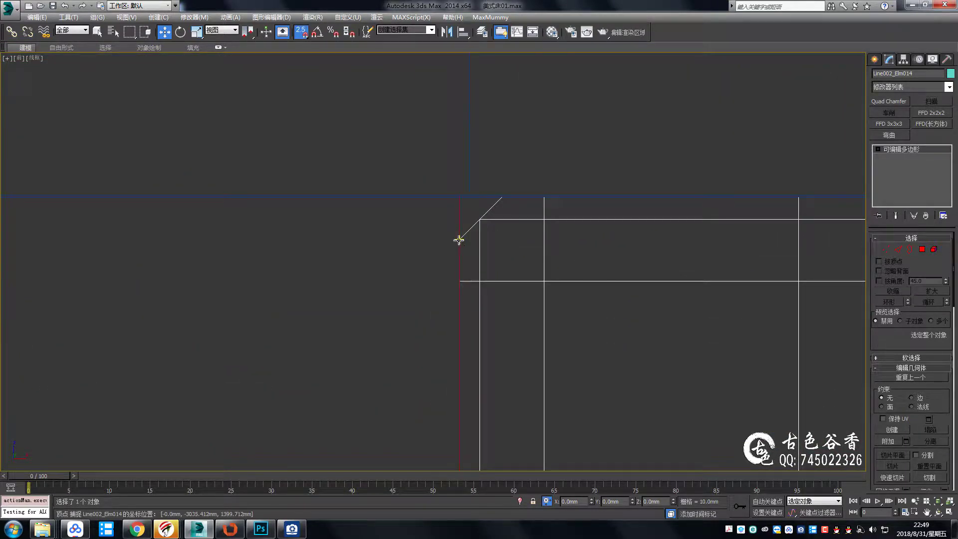
{"action": "left_click_drag", "start_coordinate": [459, 239], "coordinate": [466, 214]}
{"action": "left_click", "coordinate": [459, 219]}
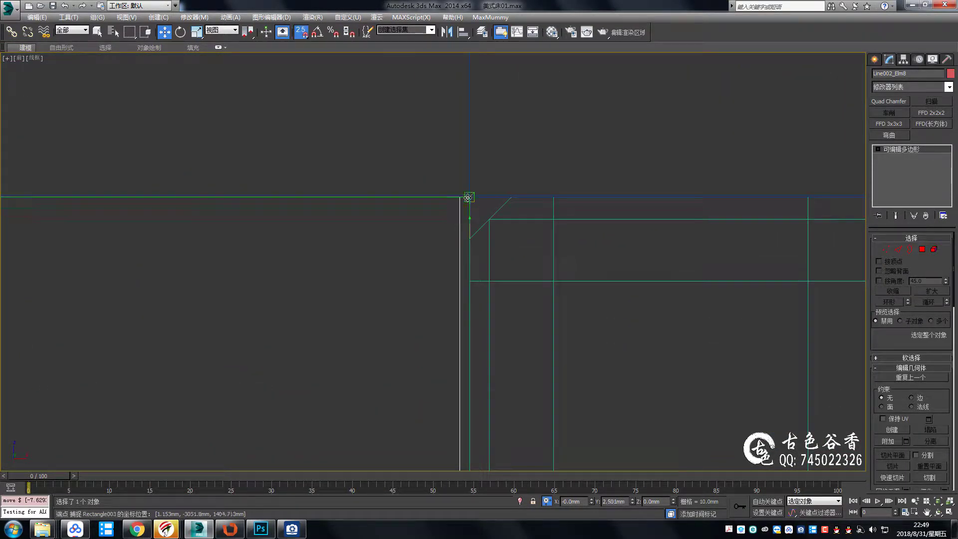
{"action": "left_click_drag", "start_coordinate": [478, 169], "coordinate": [478, 169]}
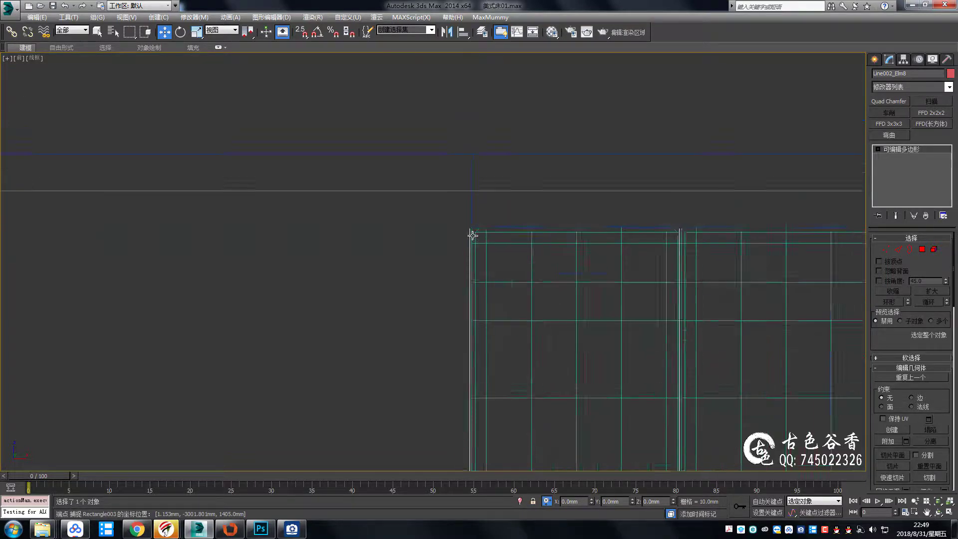
{"action": "scroll", "coordinate": [469, 195], "scroll_direction": "down", "scroll_amount": 5}
Clear the selection and reselect the joined strip mesh Line002_Elm014
{"action": "key", "text": "q"}
{"action": "left_click", "coordinate": [275, 268]}
{"action": "middle_click_drag", "start_coordinate": [811, 236], "coordinate": [705, 225]}
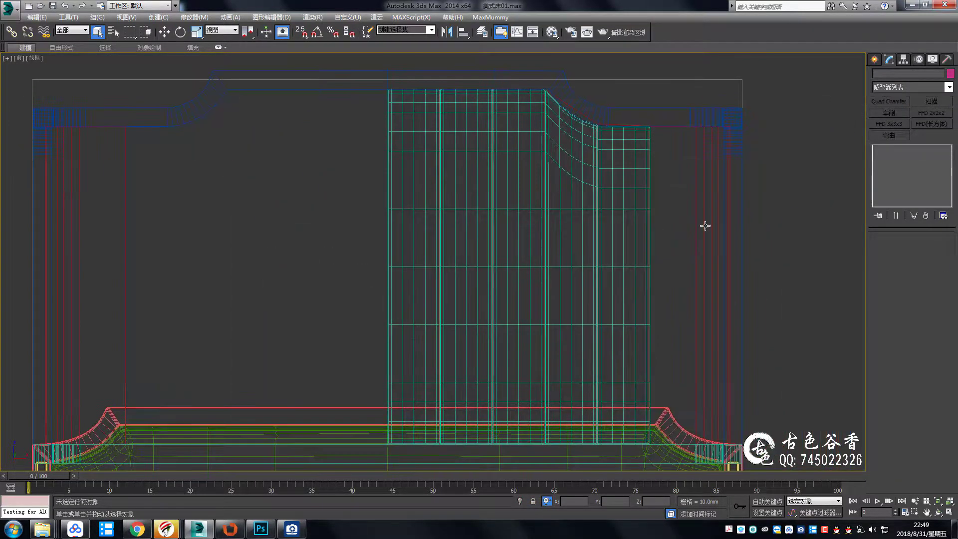
{"action": "left_click", "coordinate": [699, 225]}
{"action": "scroll", "coordinate": [631, 105], "scroll_direction": "up", "scroll_amount": 3}
{"action": "scroll", "coordinate": [613, 172], "scroll_direction": "down", "scroll_amount": 3}
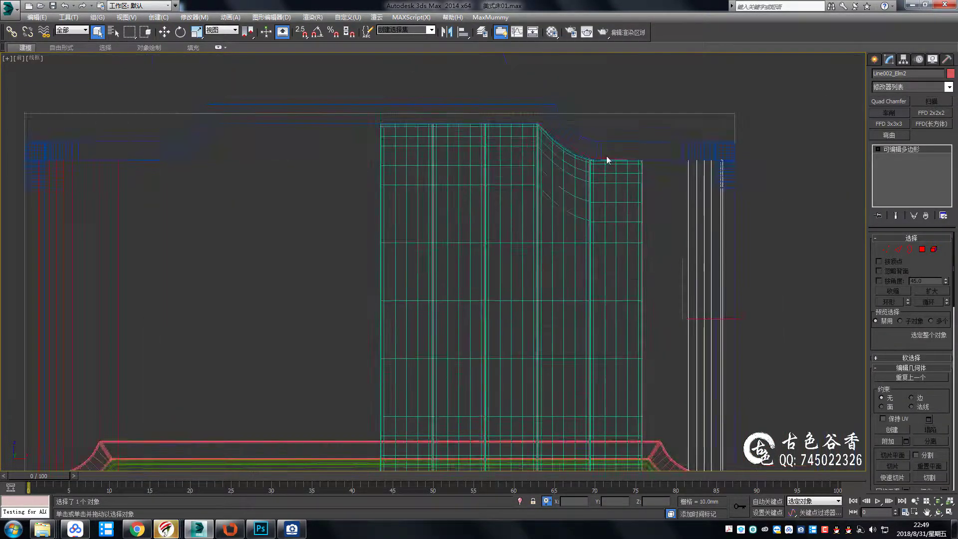
{"action": "left_click", "coordinate": [433, 201]}
{"action": "scroll", "coordinate": [609, 240], "scroll_direction": "up", "scroll_amount": 3}
{"action": "middle_click_drag", "start_coordinate": [609, 241], "coordinate": [507, 297]}
{"action": "scroll", "coordinate": [483, 196], "scroll_direction": "up", "scroll_amount": 3}
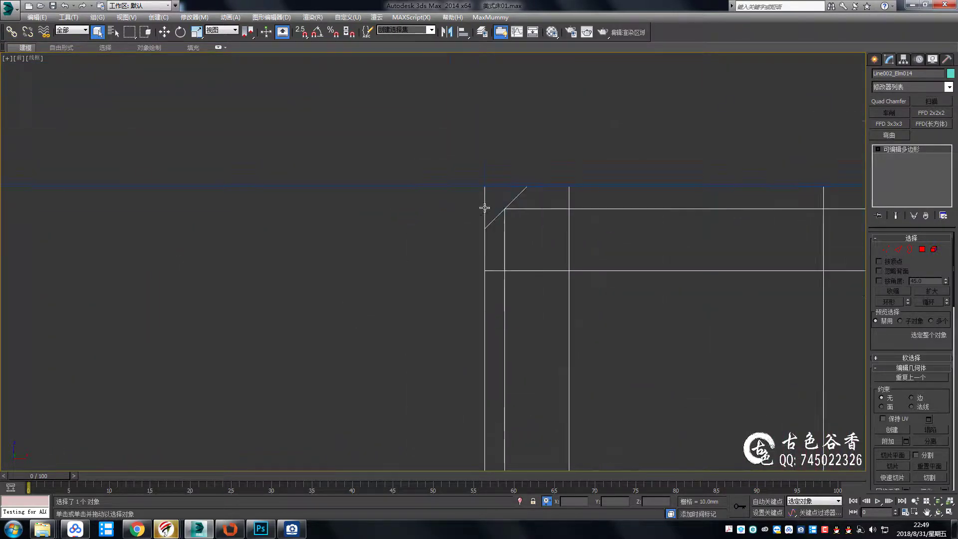
{"action": "scroll", "coordinate": [480, 183], "scroll_direction": "down", "scroll_amount": 6}
Add an FFD 2x2x2 and stretch its right control points 19.908 mm along X
{"action": "key", "text": "1"}
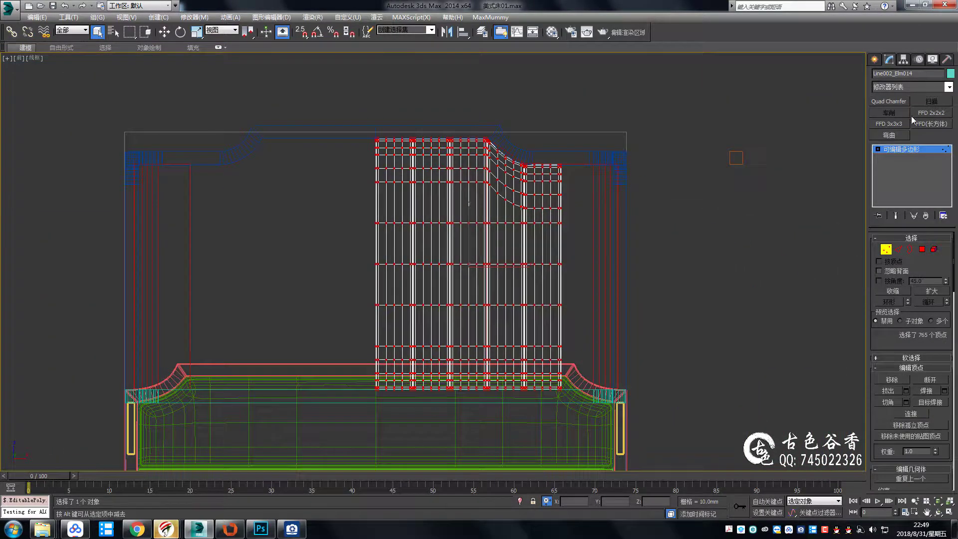
{"action": "left_click", "coordinate": [914, 114]}
{"action": "scroll", "coordinate": [489, 179], "scroll_direction": "up", "scroll_amount": 5}
{"action": "scroll", "coordinate": [499, 289], "scroll_direction": "up", "scroll_amount": 3}
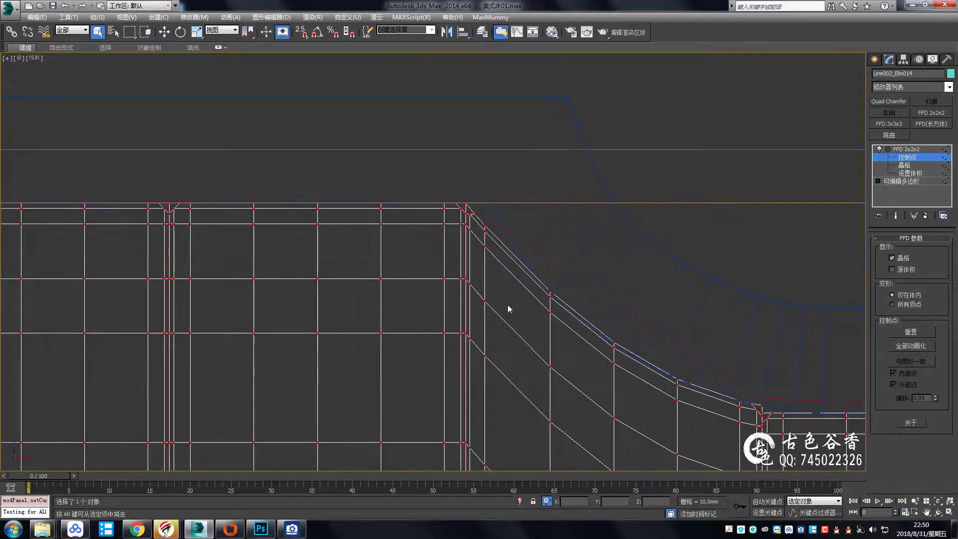
{"action": "left_click_drag", "start_coordinate": [593, 501], "coordinate": [599, 458]}
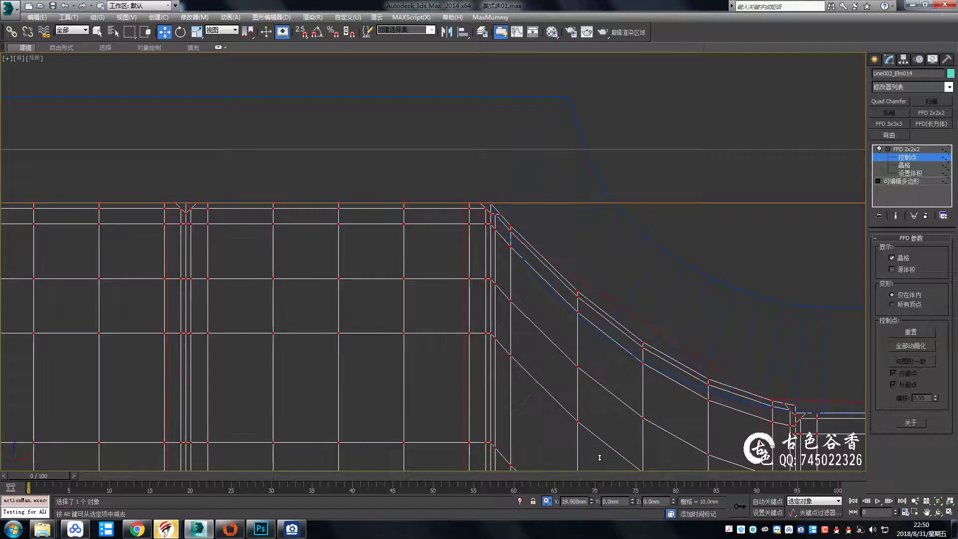
{"action": "scroll", "coordinate": [549, 267], "scroll_direction": "down", "scroll_amount": 5}
{"action": "scroll", "coordinate": [561, 250], "scroll_direction": "up", "scroll_amount": 1}
{"action": "scroll", "coordinate": [573, 331], "scroll_direction": "down", "scroll_amount": 2}
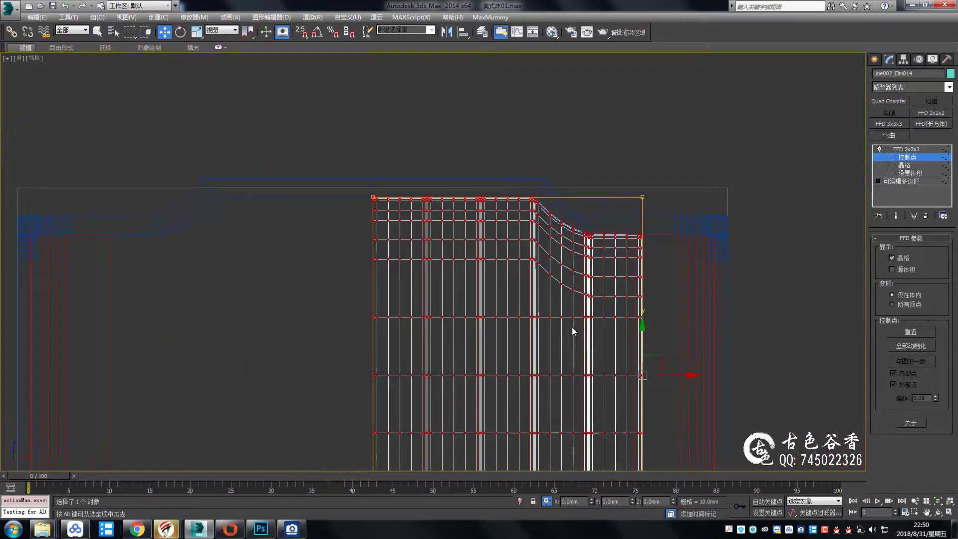
{"action": "scroll", "coordinate": [563, 260], "scroll_direction": "up", "scroll_amount": 7}
{"action": "scroll", "coordinate": [554, 267], "scroll_direction": "down", "scroll_amount": 3}
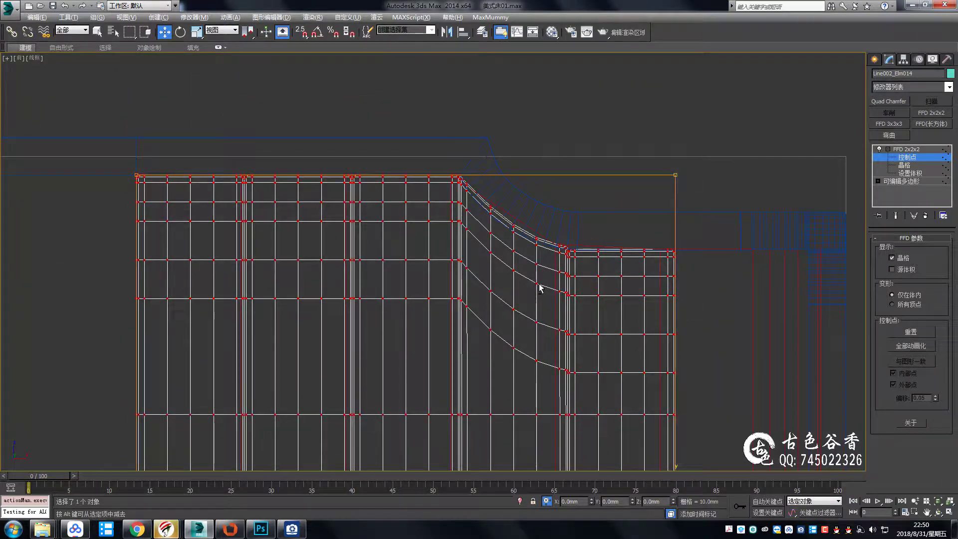
Select the top vertices of the right-side mesh piece Line002_Elm2
{"action": "middle_click_drag", "start_coordinate": [539, 288], "coordinate": [516, 214]}
{"action": "scroll", "coordinate": [483, 237], "scroll_direction": "up", "scroll_amount": 5}
{"action": "left_click", "coordinate": [483, 238]}
{"action": "scroll", "coordinate": [360, 244], "scroll_direction": "down", "scroll_amount": 3}
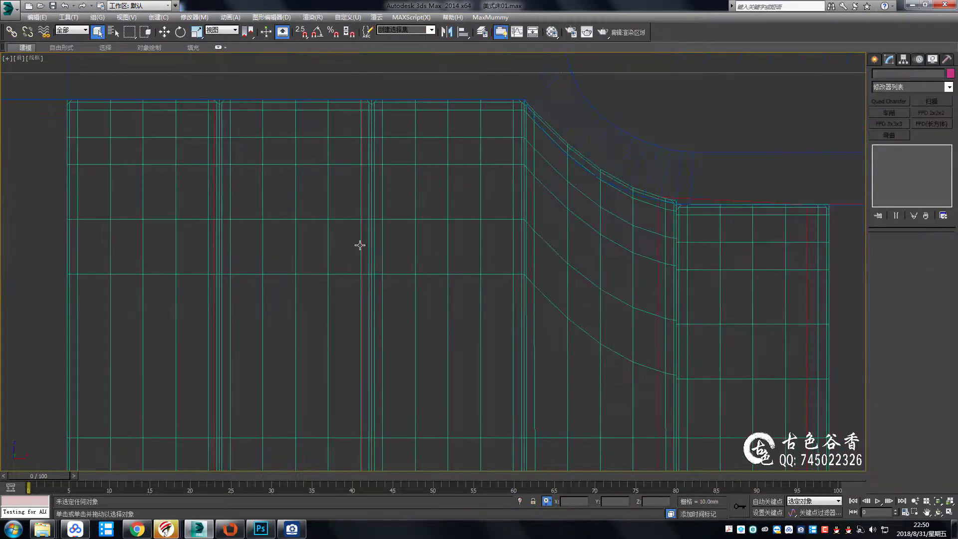
{"action": "key", "text": "q"}
{"action": "middle_click_drag", "start_coordinate": [250, 261], "coordinate": [525, 236]}
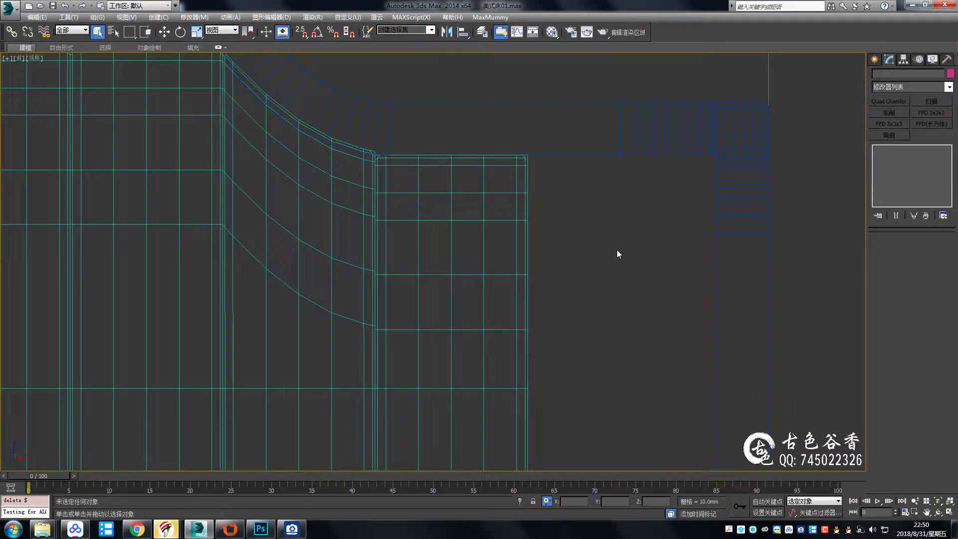
{"action": "scroll", "coordinate": [617, 249], "scroll_direction": "down", "scroll_amount": 2}
{"action": "scroll", "coordinate": [608, 225], "scroll_direction": "down", "scroll_amount": 2}
{"action": "scroll", "coordinate": [549, 216], "scroll_direction": "down", "scroll_amount": 2}
{"action": "left_click", "coordinate": [556, 194]}
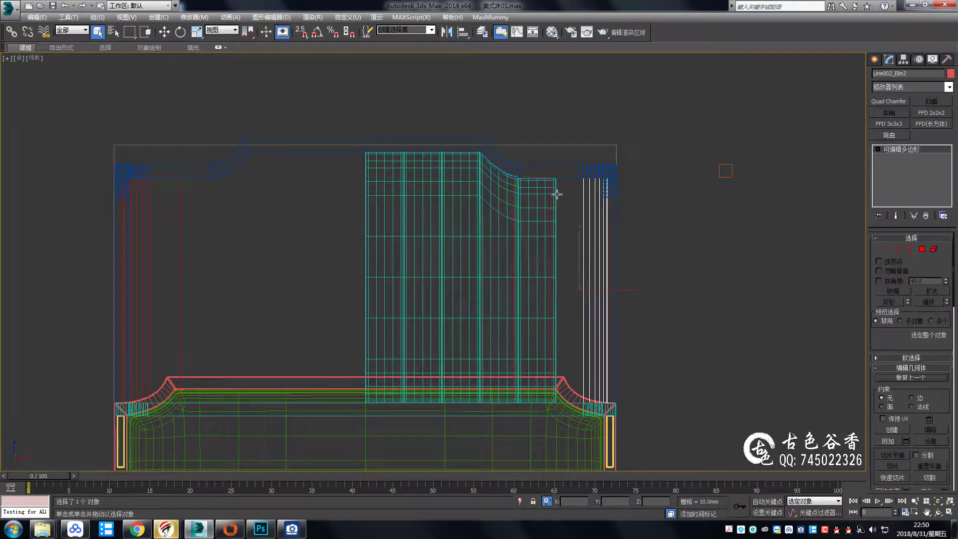
{"action": "scroll", "coordinate": [546, 239], "scroll_direction": "up", "scroll_amount": 3}
{"action": "key", "text": "1"}
{"action": "scroll", "coordinate": [529, 183], "scroll_direction": "down", "scroll_amount": 3}
{"action": "left_click_drag", "start_coordinate": [488, 132], "coordinate": [553, 470]}
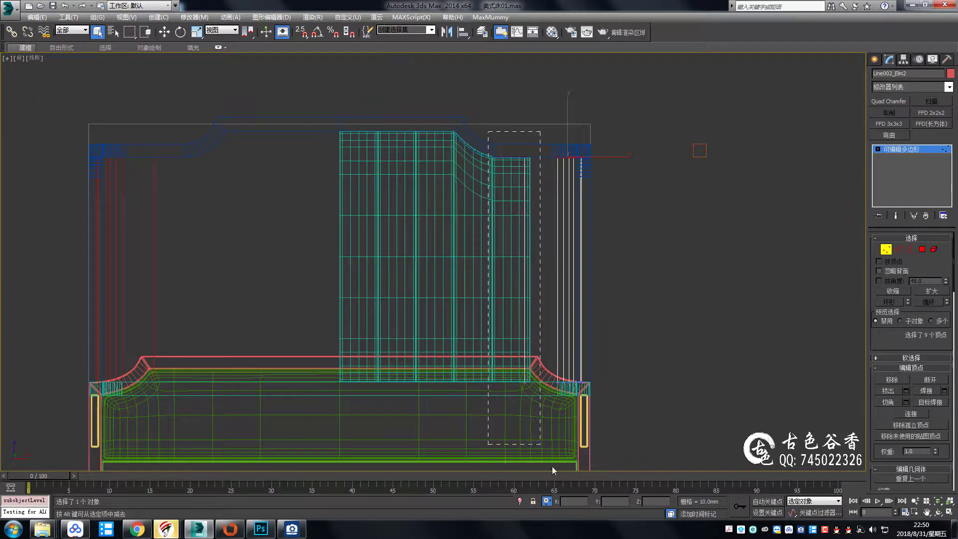
Toggle 2.5D snapping for moving the corner vertex, then reselect the joined strip mesh
{"action": "key", "text": "w"}
{"action": "scroll", "coordinate": [537, 344], "scroll_direction": "up", "scroll_amount": 3}
{"action": "scroll", "coordinate": [523, 252], "scroll_direction": "up", "scroll_amount": 4}
{"action": "scroll", "coordinate": [574, 324], "scroll_direction": "up", "scroll_amount": 2}
{"action": "key", "text": "s"}
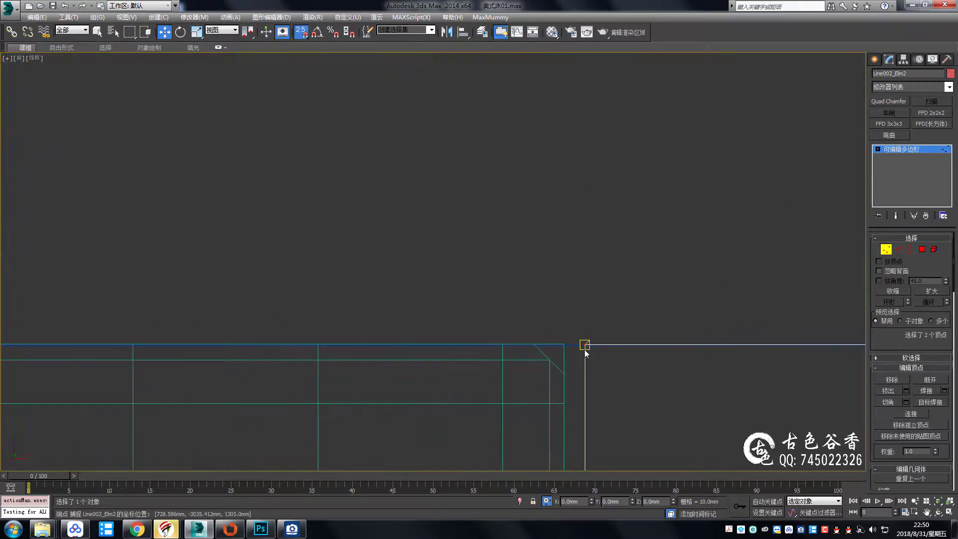
{"action": "key", "text": "s"}
{"action": "scroll", "coordinate": [529, 229], "scroll_direction": "down", "scroll_amount": 5}
{"action": "key", "text": "q"}
{"action": "scroll", "coordinate": [448, 247], "scroll_direction": "up", "scroll_amount": 3}
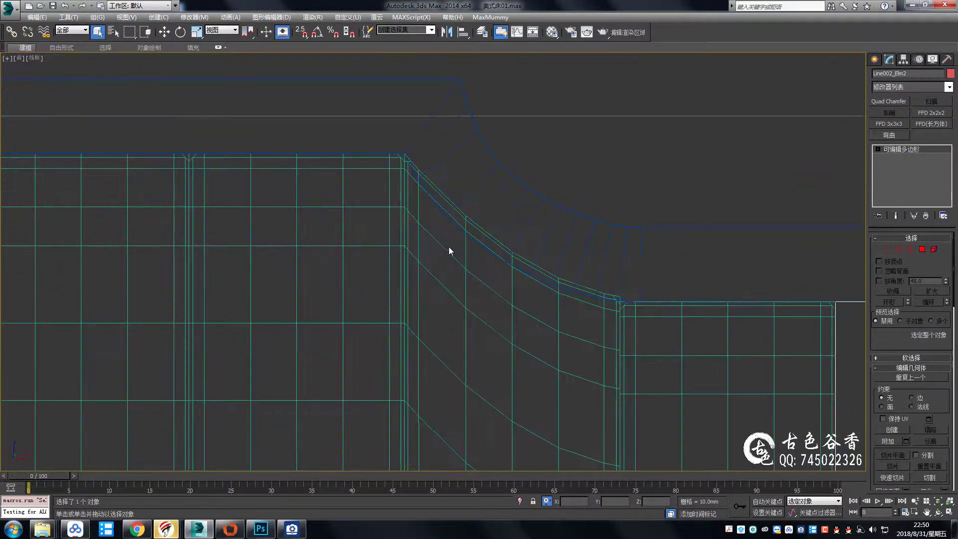
{"action": "left_click", "coordinate": [486, 269]}
Select the curved strip object 对象001 and enter its Vertex sub-object level
{"action": "key", "text": "1"}
{"action": "scroll", "coordinate": [486, 268], "scroll_direction": "up", "scroll_amount": 2}
{"action": "left_click_drag", "start_coordinate": [524, 154], "coordinate": [577, 250]}
{"action": "key", "text": "4"}
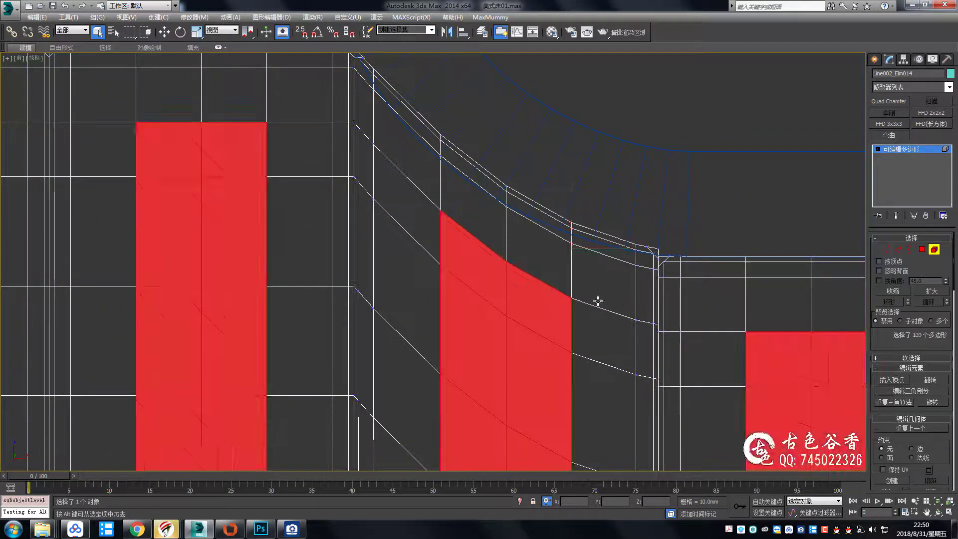
{"action": "key", "text": "5"}
{"action": "left_click", "coordinate": [589, 300]}
{"action": "key", "text": "5"}
{"action": "left_click", "coordinate": [572, 272]}
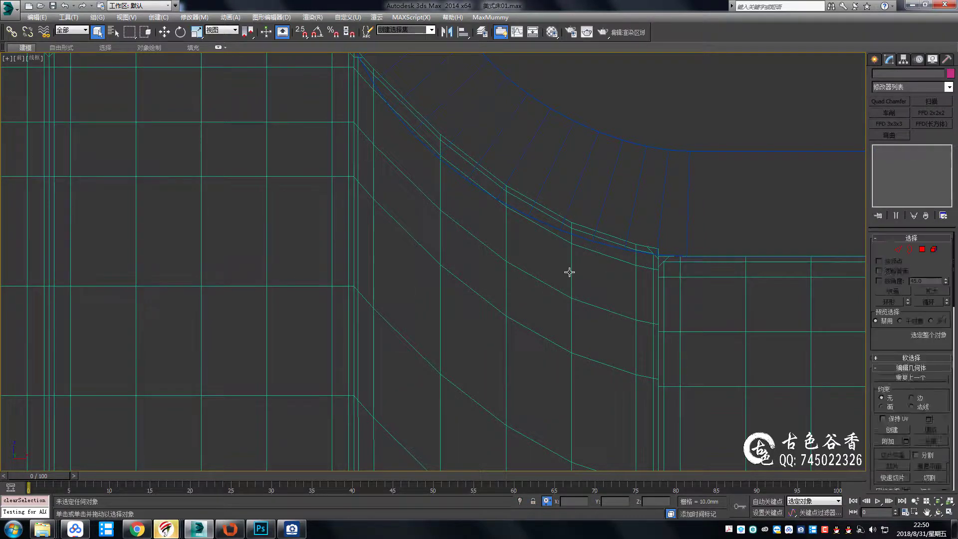
{"action": "key", "text": "1"}
Alt-deselect the left vertex column and nudge the selected rows along Y toward the frame curve
{"action": "scroll", "coordinate": [375, 136], "scroll_direction": "down", "scroll_amount": 3}
{"action": "scroll", "coordinate": [560, 304], "scroll_direction": "up", "scroll_amount": 4}
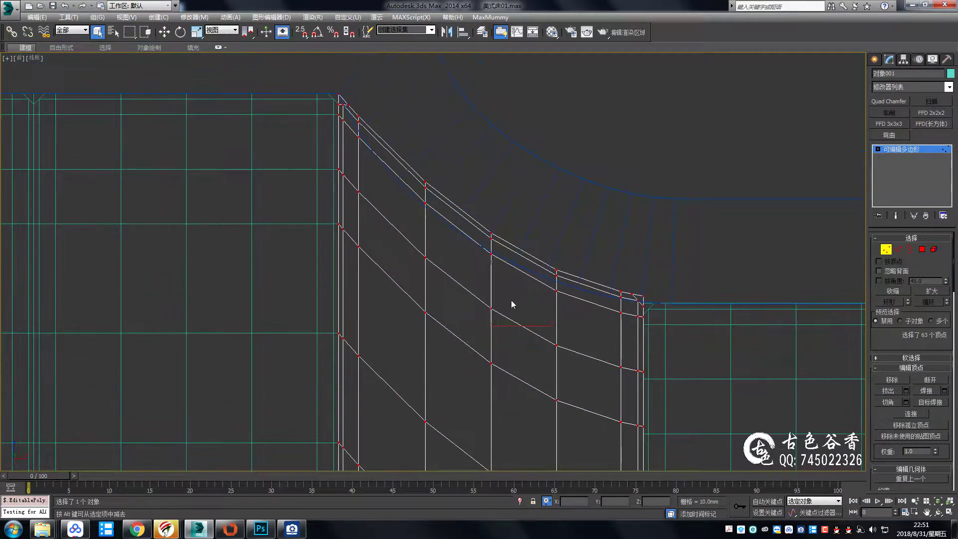
{"action": "scroll", "coordinate": [365, 159], "scroll_direction": "down", "scroll_amount": 5}
{"action": "left_click_drag", "start_coordinate": [402, 283], "coordinate": [401, 283], "text": "alt"}
{"action": "scroll", "coordinate": [466, 272], "scroll_direction": "up", "scroll_amount": 3}
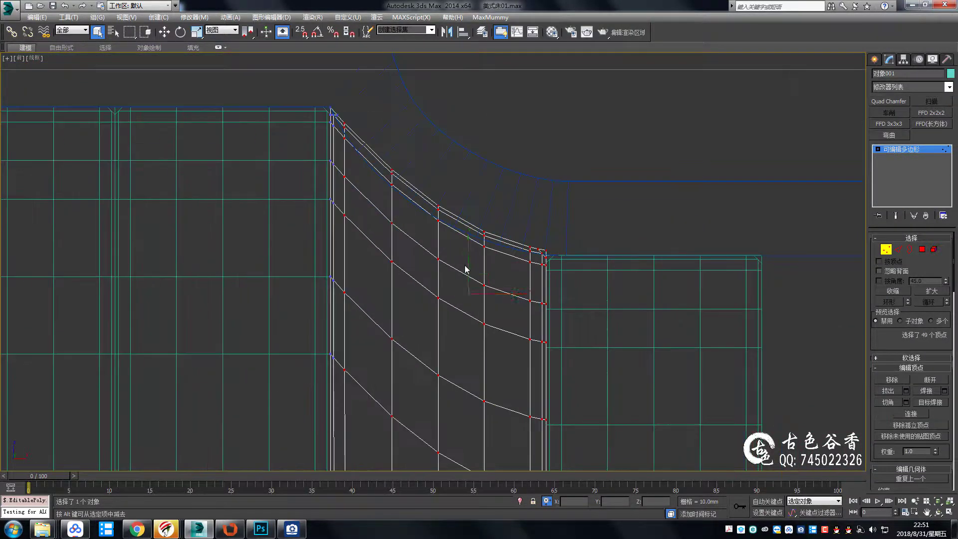
{"action": "key", "text": "w"}
{"action": "left_click_drag", "start_coordinate": [472, 264], "coordinate": [473, 260]}
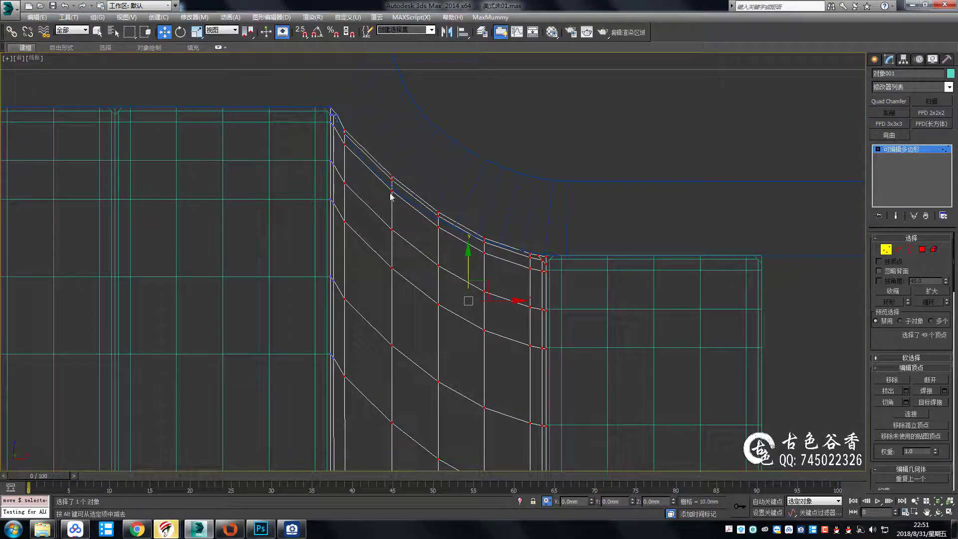
{"action": "left_click_drag", "start_coordinate": [483, 297], "coordinate": [482, 306]}
{"action": "middle_click_drag", "start_coordinate": [354, 167], "coordinate": [355, 121]}
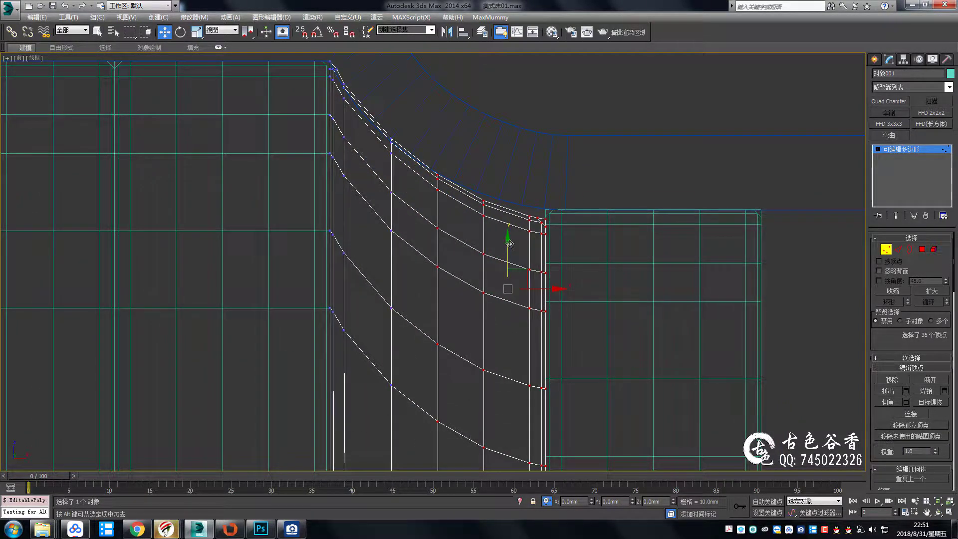
{"action": "left_click_drag", "start_coordinate": [508, 250], "coordinate": [507, 249]}
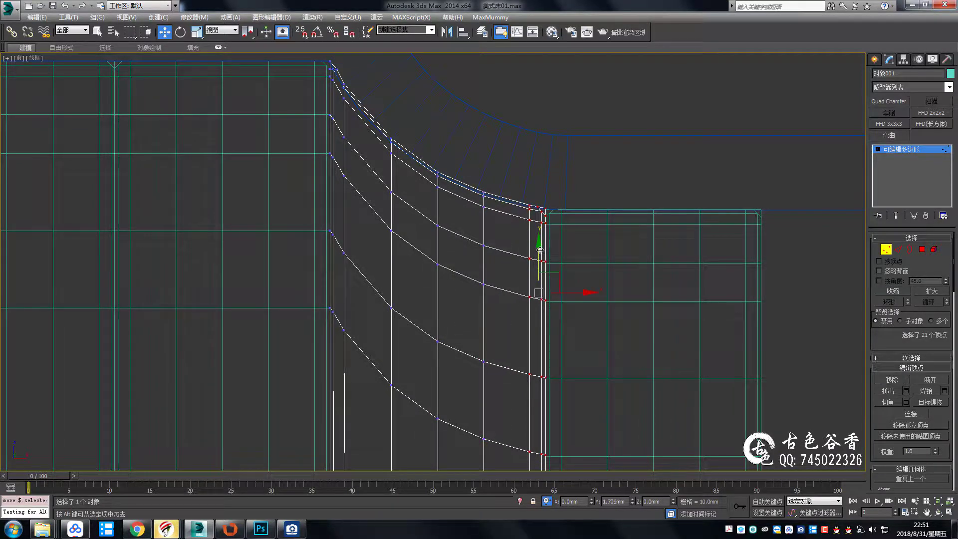
Select a vertical column of the strip's vertices for adjustment
{"action": "scroll", "coordinate": [539, 249], "scroll_direction": "up", "scroll_amount": 5}
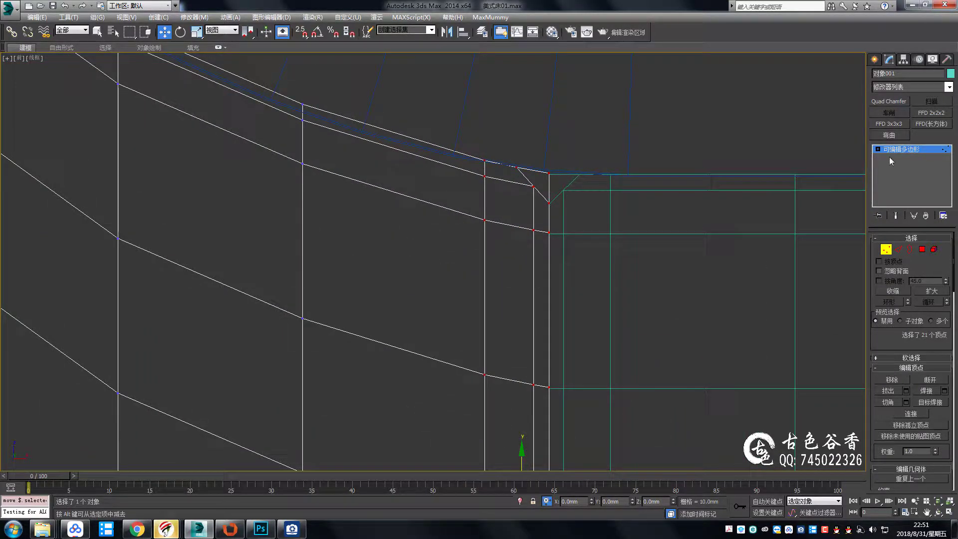
{"action": "scroll", "coordinate": [417, 277], "scroll_direction": "down", "scroll_amount": 3}
{"action": "scroll", "coordinate": [432, 239], "scroll_direction": "down", "scroll_amount": 3}
{"action": "left_click_drag", "start_coordinate": [464, 205], "coordinate": [499, 295]}
{"action": "scroll", "coordinate": [426, 322], "scroll_direction": "up", "scroll_amount": 5}
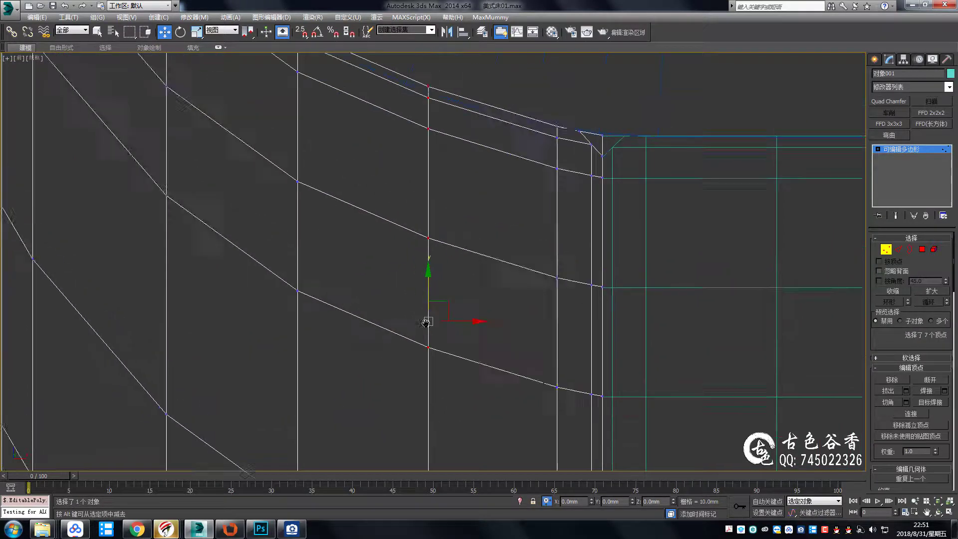
{"action": "scroll", "coordinate": [426, 323], "scroll_direction": "down", "scroll_amount": 4}
{"action": "middle_click_drag", "start_coordinate": [483, 352], "coordinate": [441, 282]}
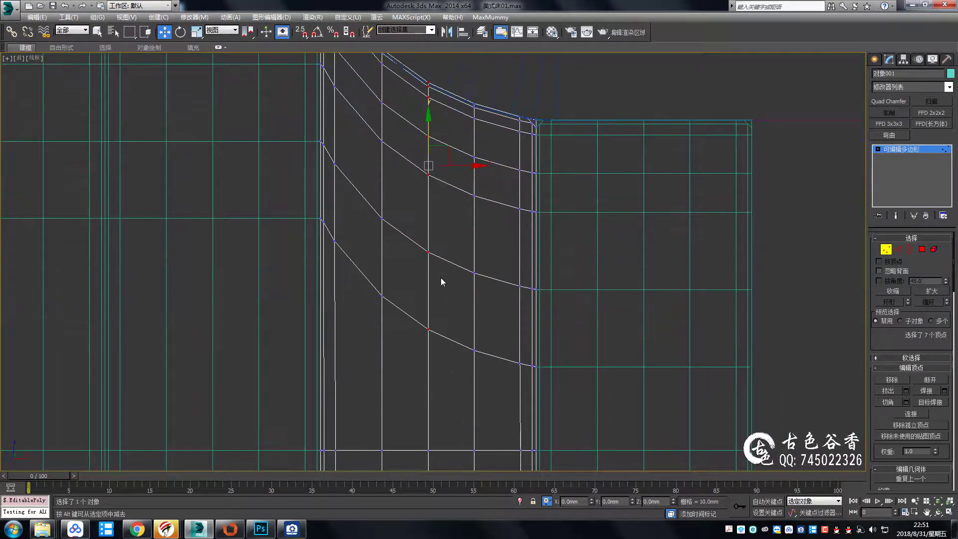
{"action": "scroll", "coordinate": [441, 282], "scroll_direction": "up", "scroll_amount": 4}
{"action": "scroll", "coordinate": [415, 241], "scroll_direction": "down", "scroll_amount": 1}
{"action": "middle_click_drag", "start_coordinate": [466, 235], "coordinate": [475, 317]}
{"action": "scroll", "coordinate": [475, 316], "scroll_direction": "down", "scroll_amount": 3}
Toggle the NURMS smoothing preview on and off, then exit vertex editing
{"action": "key", "text": "ctrl+q"}
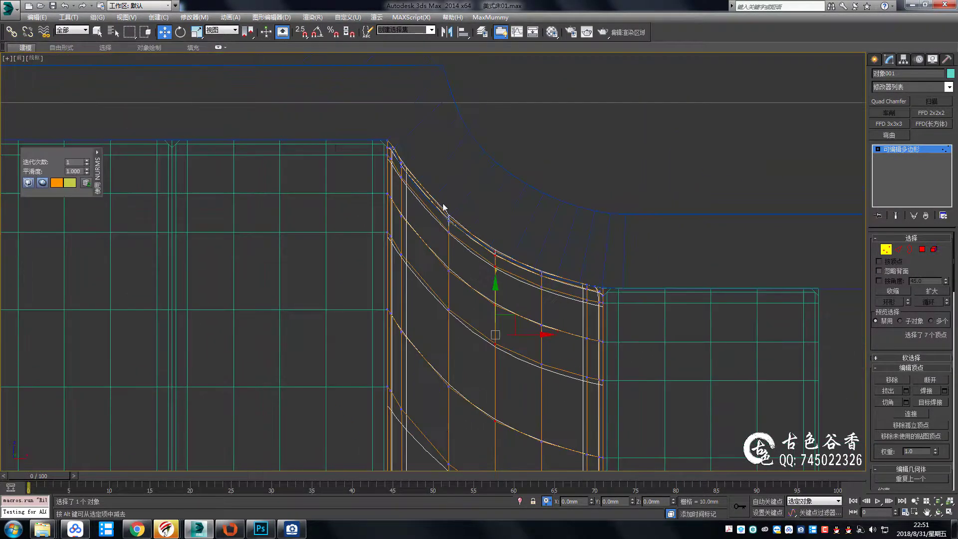
{"action": "scroll", "coordinate": [471, 336], "scroll_direction": "up", "scroll_amount": 2}
{"action": "scroll", "coordinate": [453, 321], "scroll_direction": "up", "scroll_amount": 2}
{"action": "key", "text": "ctrl+q"}
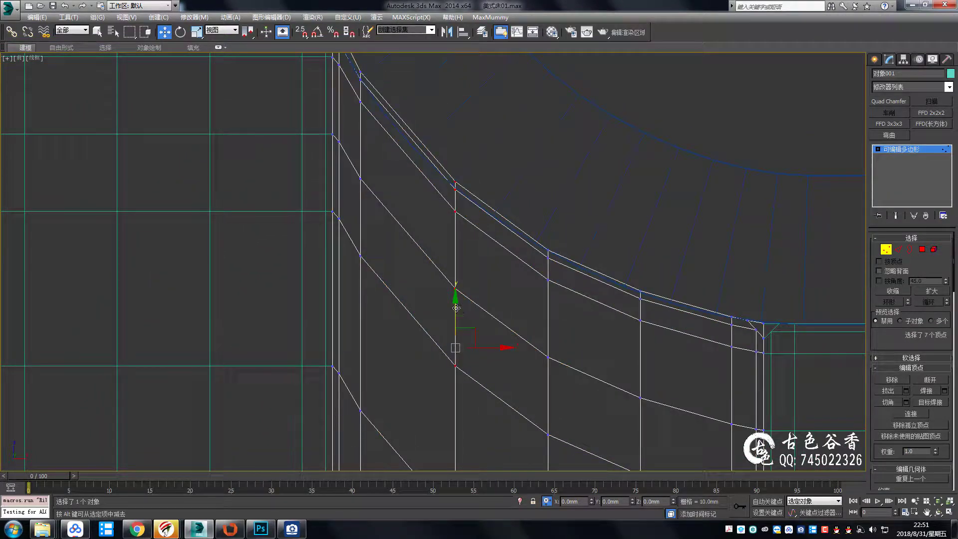
{"action": "scroll", "coordinate": [607, 294], "scroll_direction": "down", "scroll_amount": 3}
{"action": "key", "text": "ctrl+b"}
Clone the red right-hand panel element of Line002_Elm014 by shift-dragging a copy to the right
{"action": "key", "text": "q"}
{"action": "scroll", "coordinate": [669, 278], "scroll_direction": "down", "scroll_amount": 3}
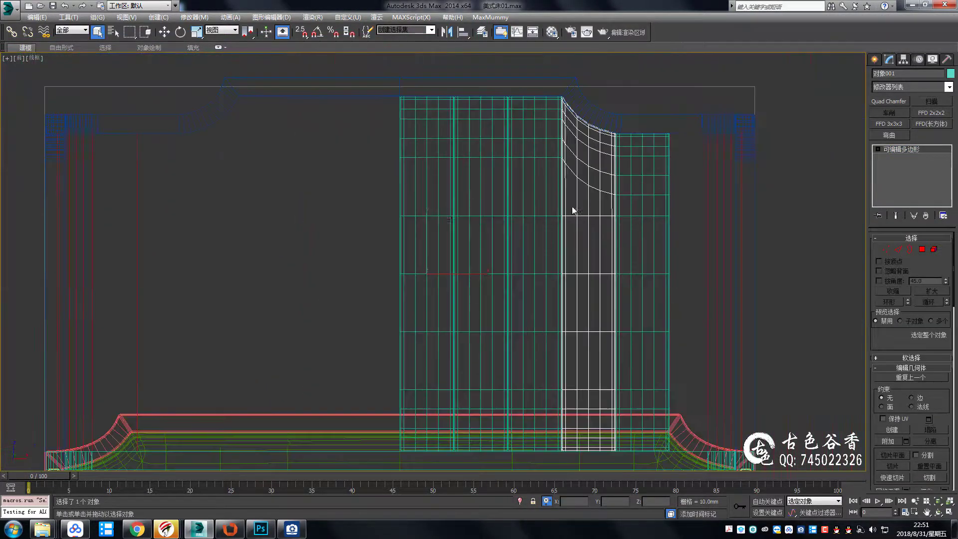
{"action": "left_click", "coordinate": [443, 217]}
{"action": "scroll", "coordinate": [656, 216], "scroll_direction": "up", "scroll_amount": 3}
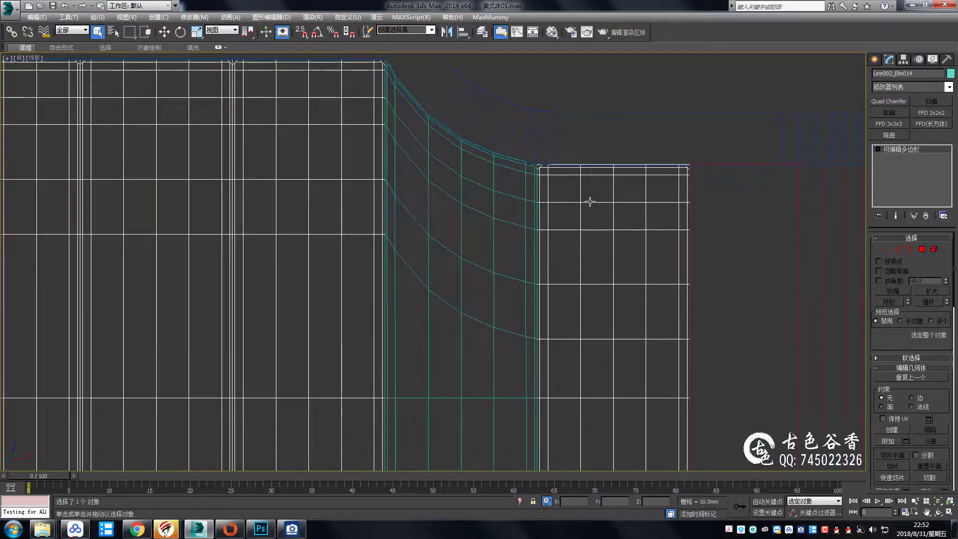
{"action": "scroll", "coordinate": [588, 199], "scroll_direction": "down", "scroll_amount": 2}
{"action": "scroll", "coordinate": [594, 263], "scroll_direction": "down", "scroll_amount": 3}
{"action": "key", "text": "5"}
{"action": "left_click", "coordinate": [552, 196]}
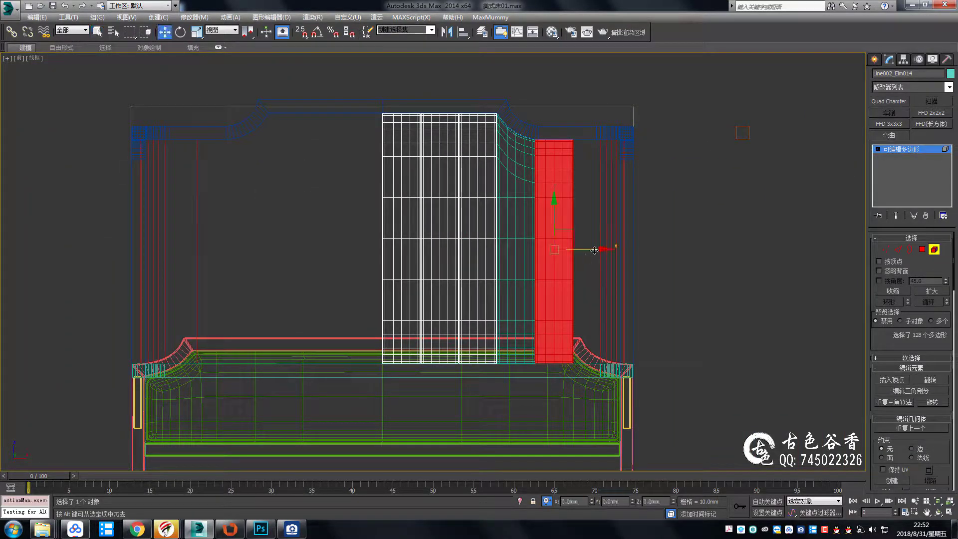
{"action": "left_click_drag", "start_coordinate": [594, 250], "coordinate": [820, 249], "text": "shift"}
{"action": "left_click", "coordinate": [530, 260]}
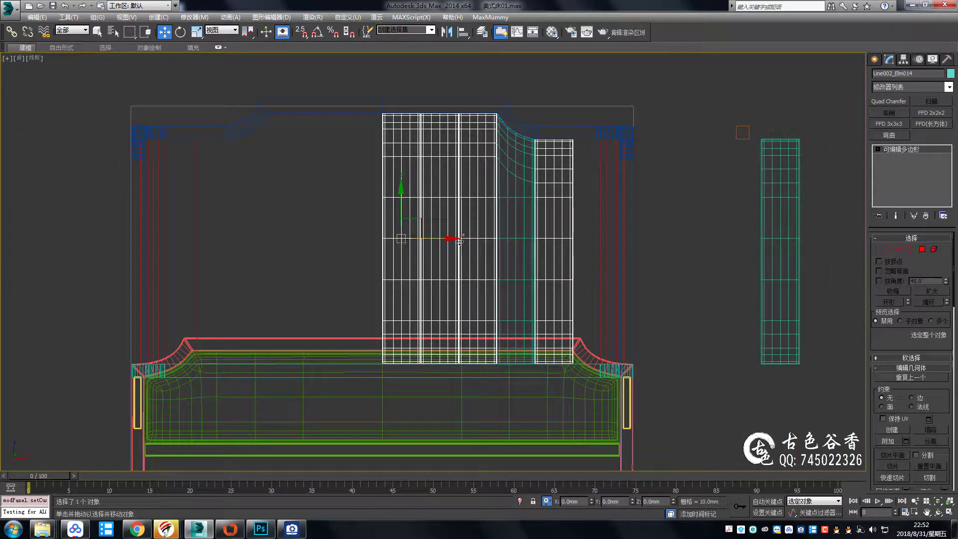
Exit the clone mode and inspect the panels in perspective with smoothing and edges shown
{"action": "right_click", "coordinate": [649, 249]}
{"action": "key", "text": "p"}
{"action": "key", "text": "w"}
{"action": "mouse_move", "coordinate": [592, 303]}
{"action": "middle_mouse_down", "text": "alt"}
{"action": "mouse_move", "coordinate": [433, 270]}
{"action": "mouse_move", "coordinate": [601, 193]}
{"action": "middle_mouse_up", "text": "alt"}
{"action": "key", "text": "q"}
{"action": "scroll", "coordinate": [601, 193], "scroll_direction": "up", "scroll_amount": 4}
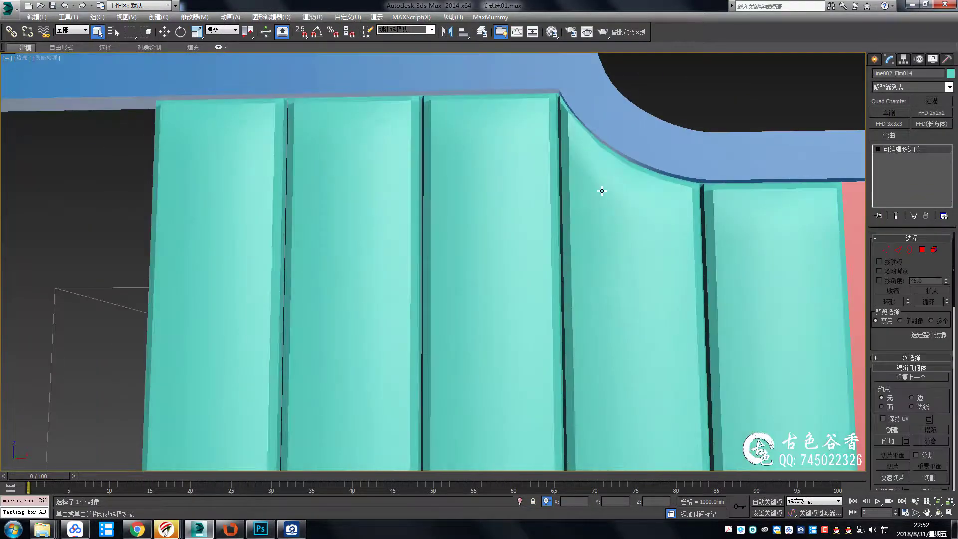
{"action": "key", "text": "F4"}
{"action": "scroll", "coordinate": [595, 212], "scroll_direction": "down", "scroll_amount": 1}
{"action": "key", "text": "ctrl+d"}
{"action": "scroll", "coordinate": [565, 223], "scroll_direction": "down", "scroll_amount": 4}
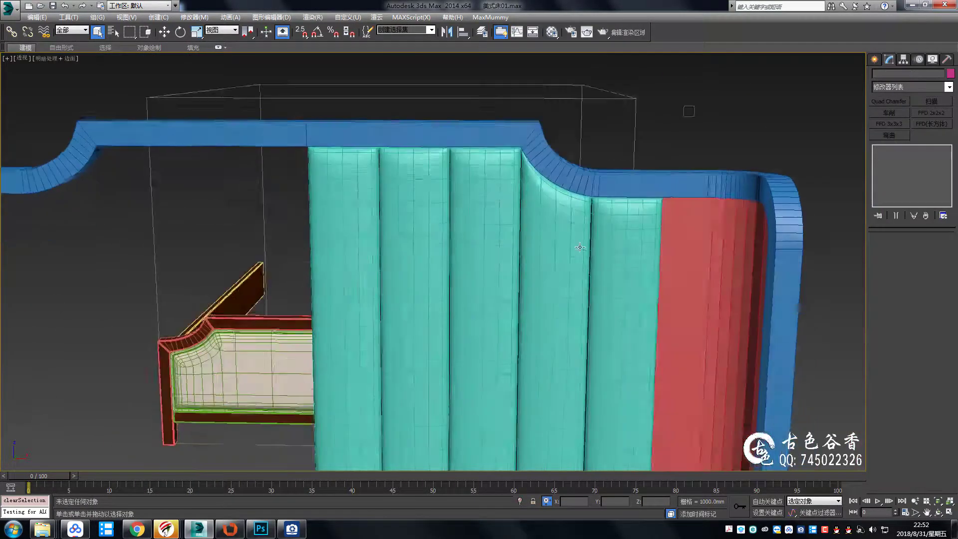
{"action": "scroll", "coordinate": [571, 222], "scroll_direction": "up", "scroll_amount": 4}
Mirror the cyan strip panel with a Symmetry modifier across the headboard centre and collapse it
{"action": "left_click", "coordinate": [571, 222]}
{"action": "middle_click_drag", "start_coordinate": [571, 222], "coordinate": [615, 155], "text": "alt"}
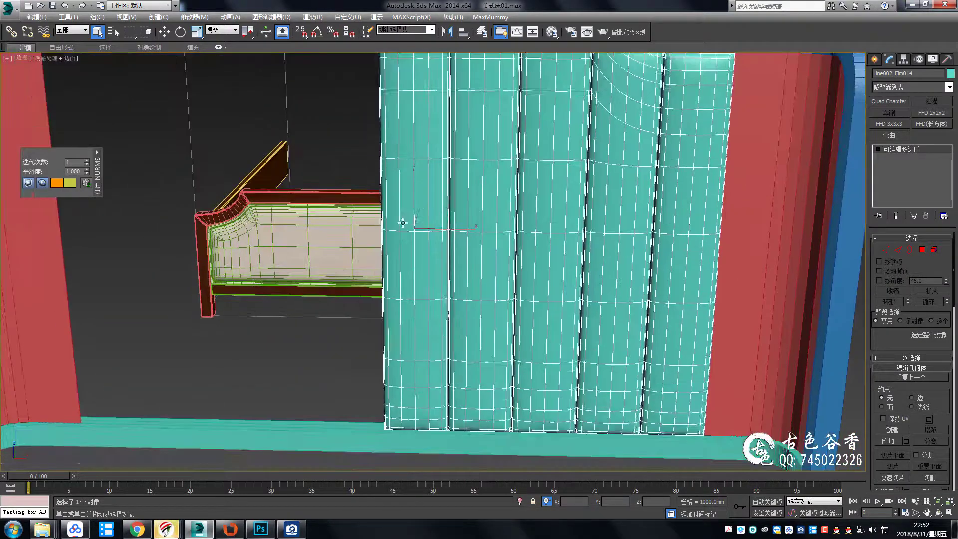
{"action": "key", "text": "f"}
{"action": "key", "text": "F3"}
{"action": "middle_click_drag", "start_coordinate": [400, 197], "coordinate": [502, 211]}
{"action": "scroll", "coordinate": [502, 210], "scroll_direction": "up", "scroll_amount": 3}
{"action": "scroll", "coordinate": [502, 210], "scroll_direction": "down", "scroll_amount": 3}
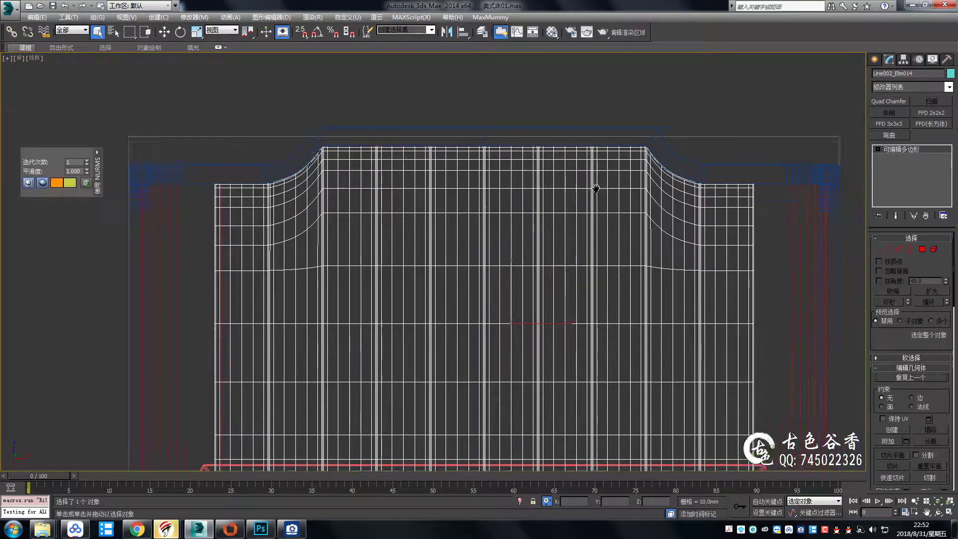
{"action": "key", "text": "p"}
{"action": "key", "text": "F3"}
{"action": "key", "text": "F4"}
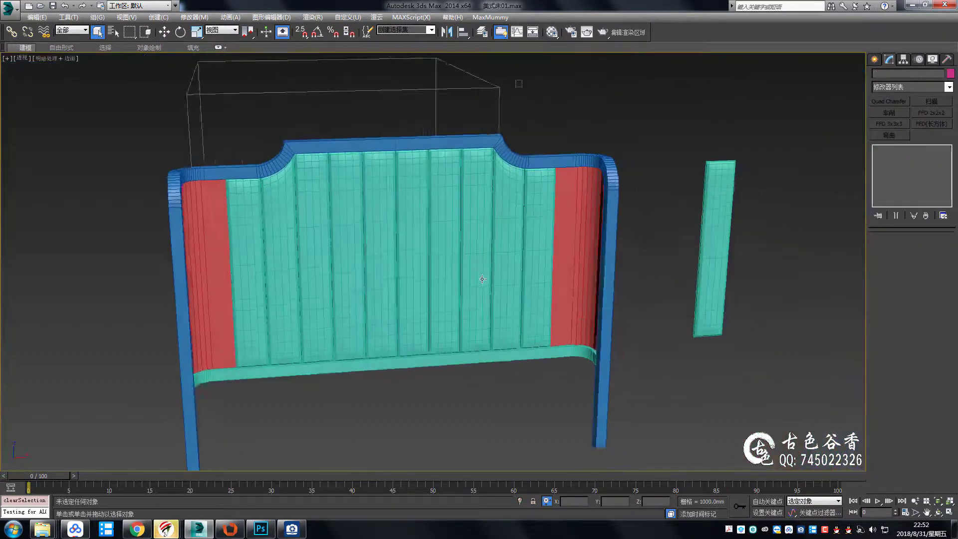
{"action": "key", "text": "ctrl+d"}
Orbit and zoom to review the whole headboard with the red side panel selected
{"action": "mouse_move", "coordinate": [467, 230]}
{"action": "middle_mouse_down", "text": "alt"}
{"action": "mouse_move", "coordinate": [509, 214]}
{"action": "mouse_move", "coordinate": [578, 272]}
{"action": "middle_mouse_up", "text": "alt"}
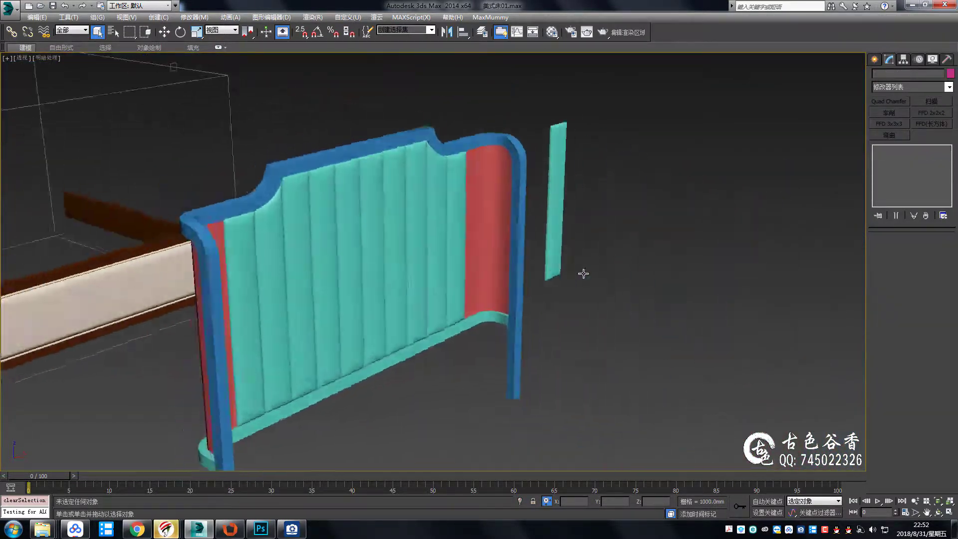
{"action": "scroll", "coordinate": [577, 271], "scroll_direction": "up", "scroll_amount": 5}
{"action": "scroll", "coordinate": [531, 240], "scroll_direction": "up", "scroll_amount": 3}
{"action": "scroll", "coordinate": [565, 264], "scroll_direction": "up", "scroll_amount": 3}
{"action": "scroll", "coordinate": [565, 264], "scroll_direction": "down", "scroll_amount": 5}
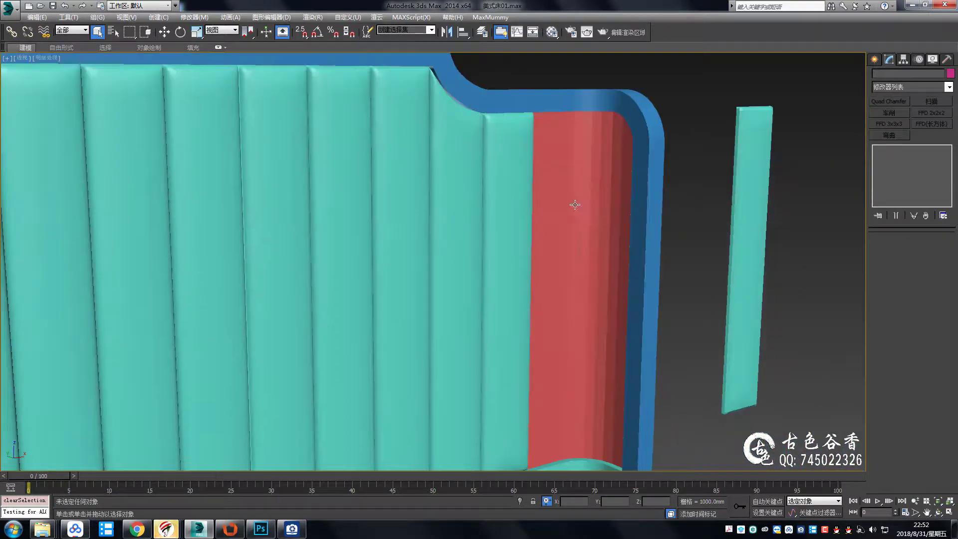
{"action": "left_click", "coordinate": [571, 207]}
{"action": "middle_click_drag", "start_coordinate": [572, 207], "coordinate": [564, 235], "text": "alt"}
Select the frame Rectangle003, show its edges, and isolate it in Edge mode
{"action": "left_click", "coordinate": [621, 239]}
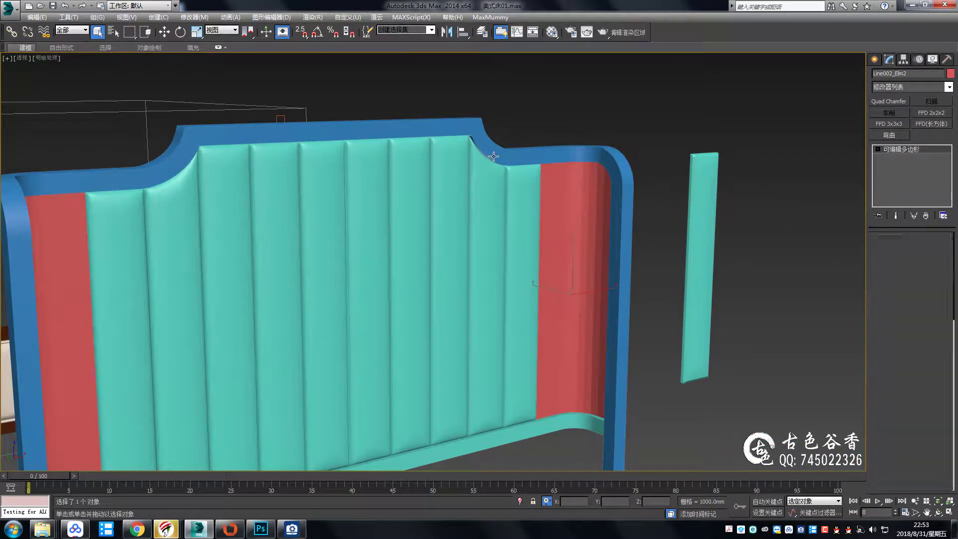
{"action": "scroll", "coordinate": [479, 165], "scroll_direction": "up", "scroll_amount": 3}
{"action": "scroll", "coordinate": [449, 195], "scroll_direction": "up", "scroll_amount": 3}
{"action": "key", "text": "F4"}
{"action": "scroll", "coordinate": [438, 204], "scroll_direction": "up", "scroll_amount": 2}
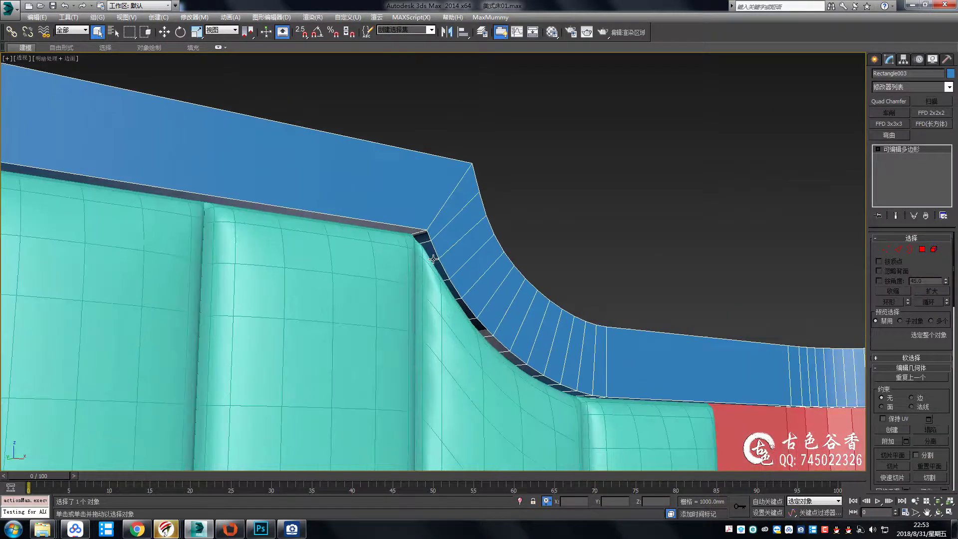
{"action": "key", "text": "2"}
{"action": "key", "text": "alt+q"}
{"action": "mouse_move", "coordinate": [421, 287]}
{"action": "middle_mouse_down", "text": "alt"}
{"action": "mouse_move", "coordinate": [481, 211]}
{"action": "mouse_move", "coordinate": [666, 328]}
{"action": "middle_mouse_up", "text": "alt"}
Select the frame's inner edge loop and Connect it to add a new edge loop
{"action": "key", "text": "4"}
{"action": "left_click", "coordinate": [716, 355]}
{"action": "mouse_move", "coordinate": [103, 123]}
{"action": "middle_mouse_down", "text": "alt"}
{"action": "mouse_move", "coordinate": [423, 237]}
{"action": "mouse_move", "coordinate": [489, 279]}
{"action": "middle_mouse_up", "text": "alt"}
{"action": "scroll", "coordinate": [507, 311], "scroll_direction": "up", "scroll_amount": 4}
{"action": "key", "text": "2"}
{"action": "left_click", "coordinate": [508, 311]}
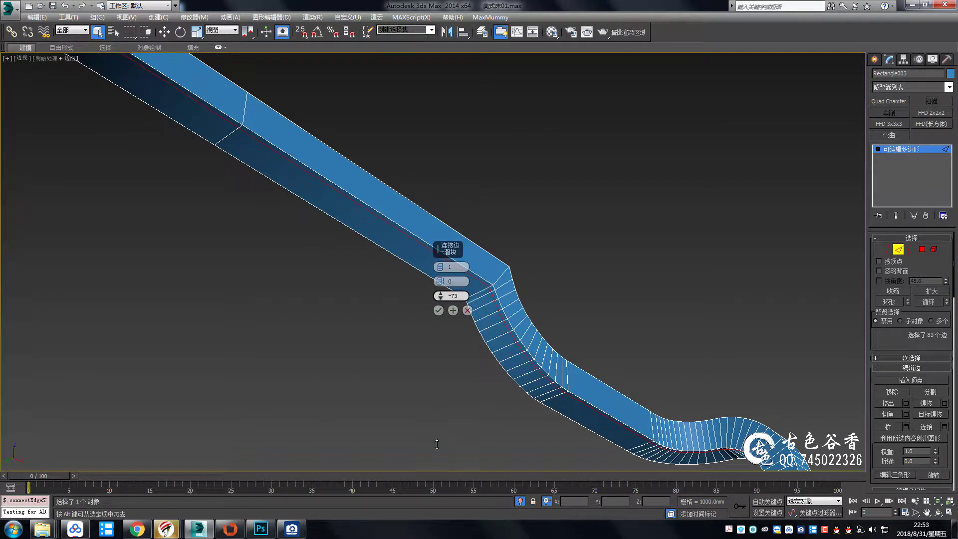
{"action": "left_click", "coordinate": [438, 310]}
{"action": "key", "text": "alt+q"}
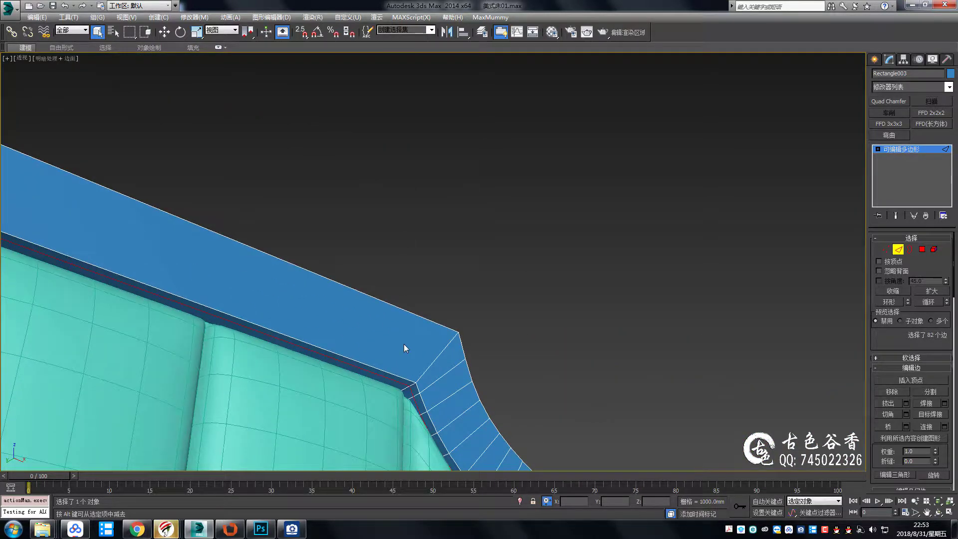
Create a shape from the selected edges and isolate the new spline 图形002
{"action": "right_click", "coordinate": [395, 353]}
{"action": "left_click", "coordinate": [383, 446]}
{"action": "left_click", "coordinate": [463, 290]}
{"action": "key", "text": "2"}
{"action": "key", "text": "alt+q"}
{"action": "scroll", "coordinate": [499, 247], "scroll_direction": "up", "scroll_amount": 2}
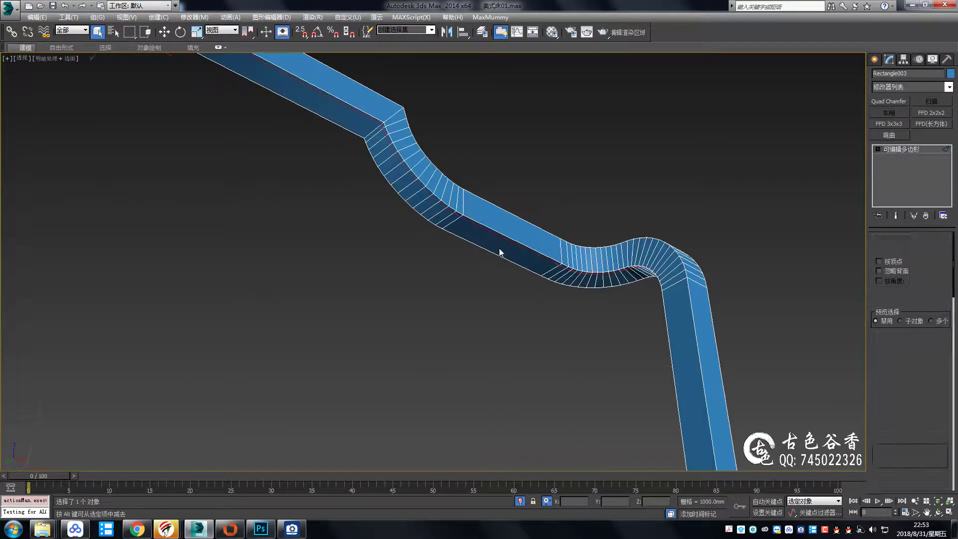
{"action": "key", "text": "2"}
{"action": "key", "text": "alt+q"}
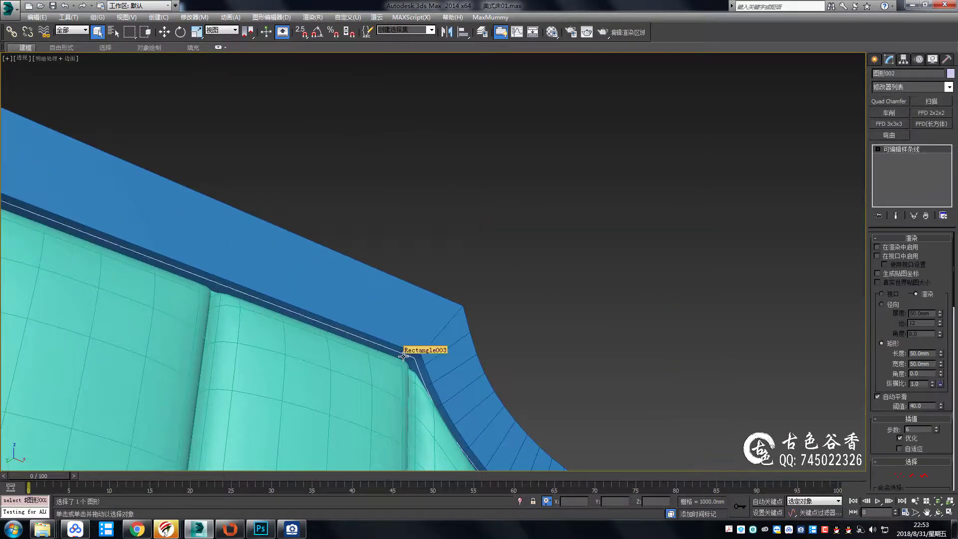
{"action": "left_click", "coordinate": [406, 346]}
{"action": "key", "text": "alt+q"}
Draw a new line spline along the headboard outline in the front view
{"action": "key", "text": "l"}
{"action": "key", "text": "f"}
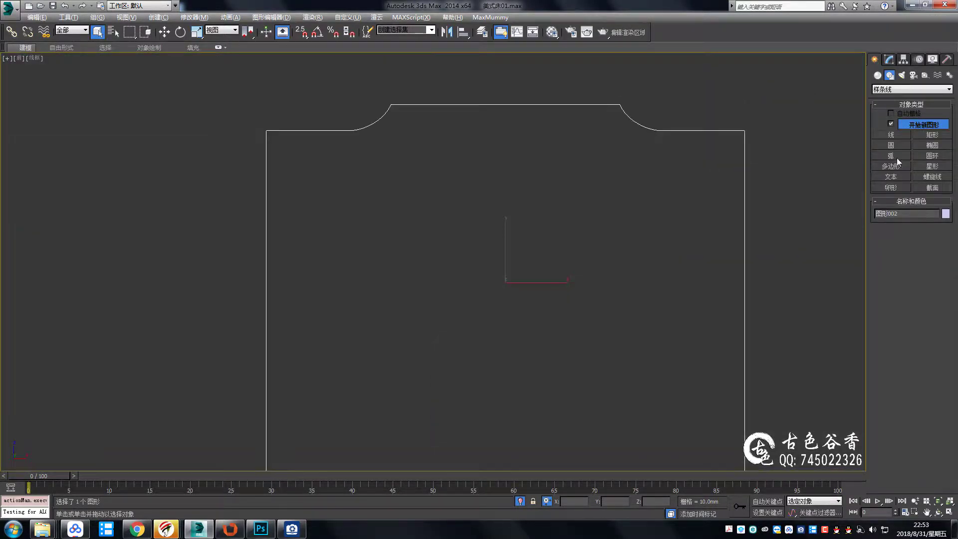
{"action": "left_click", "coordinate": [655, 172]}
{"action": "right_click", "coordinate": [703, 189]}
{"action": "right_click", "coordinate": [704, 188]}
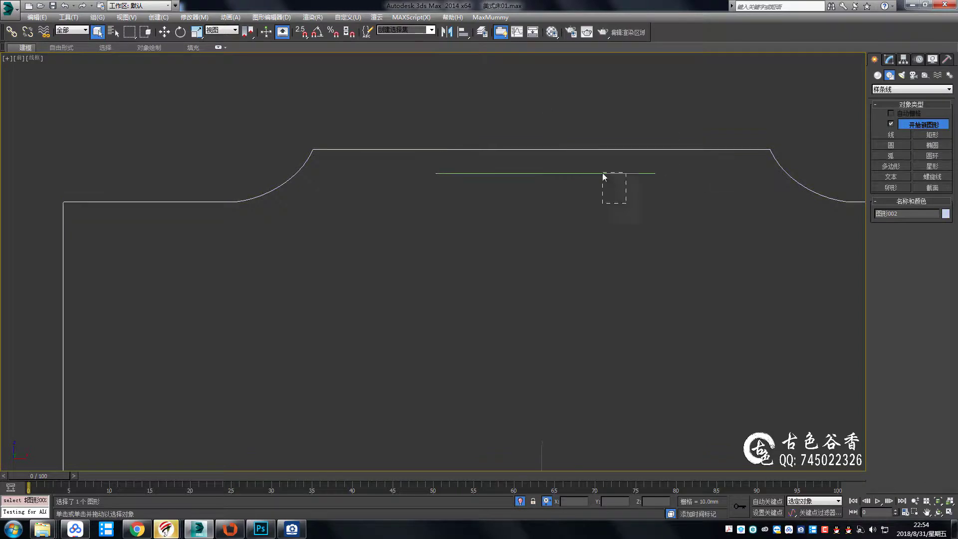
{"action": "key", "text": "alt+q"}
{"action": "key", "text": "w"}
{"action": "key", "text": "alt+q"}
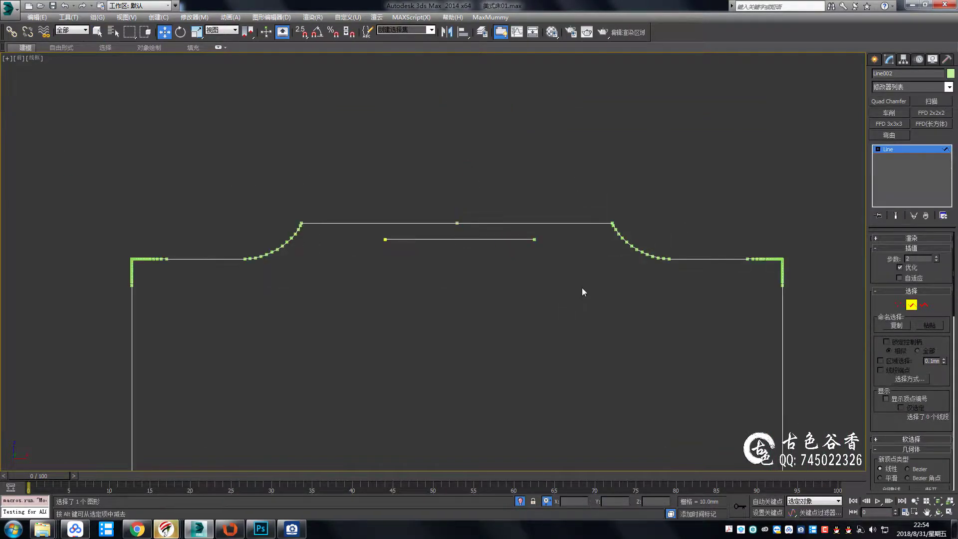
{"action": "left_click", "coordinate": [464, 239]}
{"action": "middle_click_drag", "start_coordinate": [466, 283], "coordinate": [465, 269]}
{"action": "scroll", "coordinate": [738, 233], "scroll_direction": "up", "scroll_amount": 5}
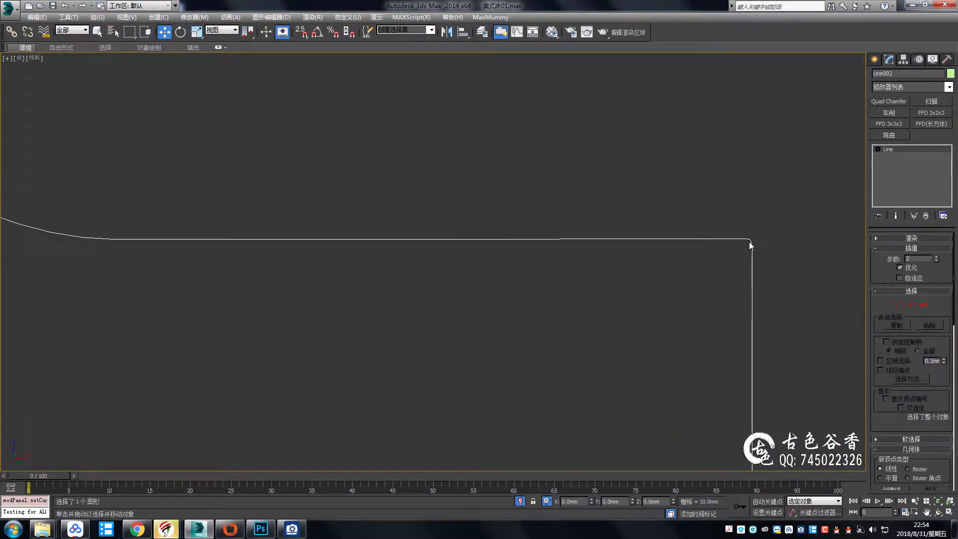
Adjust the new line's vertices in the top view, then return to perspective
{"action": "key", "text": "1"}
{"action": "key", "text": "alt+w"}
{"action": "key", "text": "alt+w"}
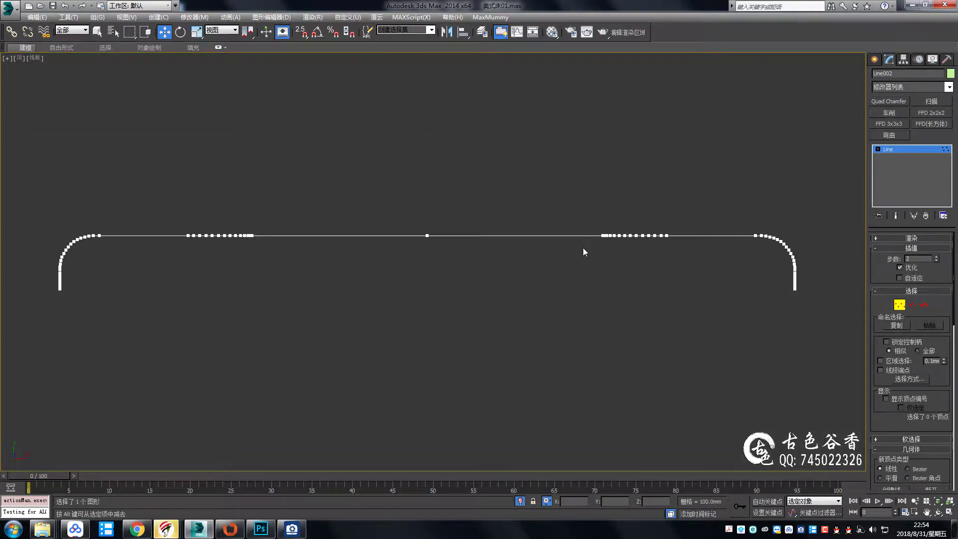
{"action": "scroll", "coordinate": [614, 212], "scroll_direction": "up", "scroll_amount": 5}
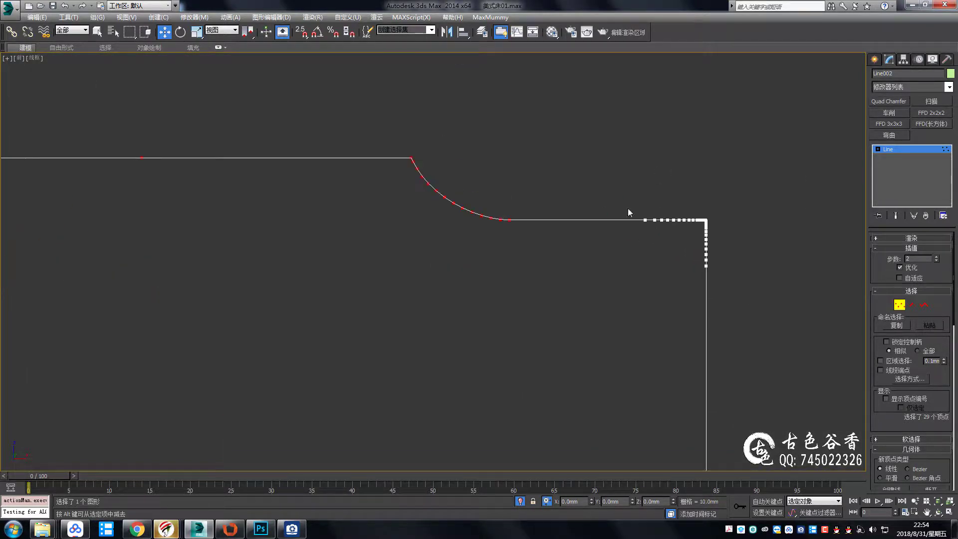
{"action": "scroll", "coordinate": [330, 182], "scroll_direction": "down", "scroll_amount": 5}
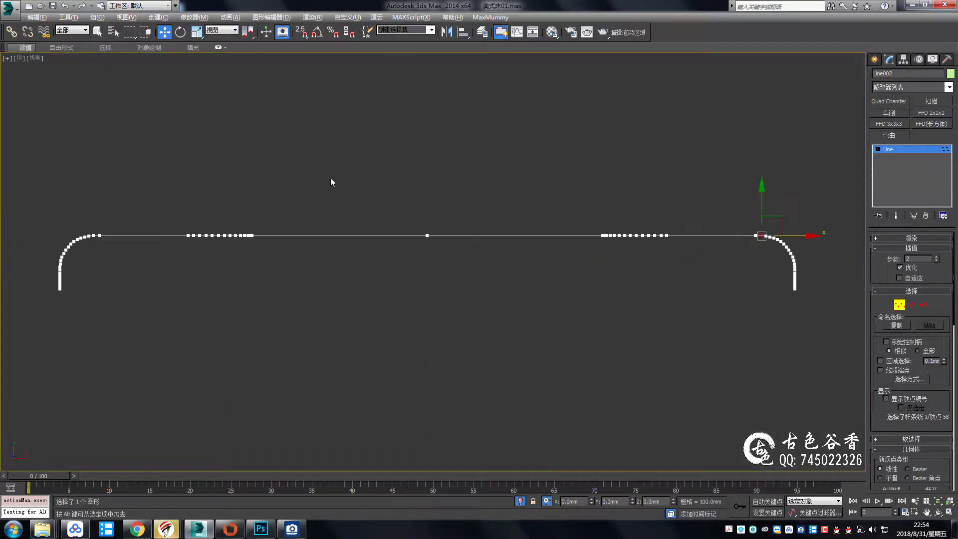
{"action": "key", "text": "1"}
{"action": "scroll", "coordinate": [761, 313], "scroll_direction": "down", "scroll_amount": 3}
{"action": "key", "text": "p"}
{"action": "scroll", "coordinate": [651, 261], "scroll_direction": "up", "scroll_amount": 5}
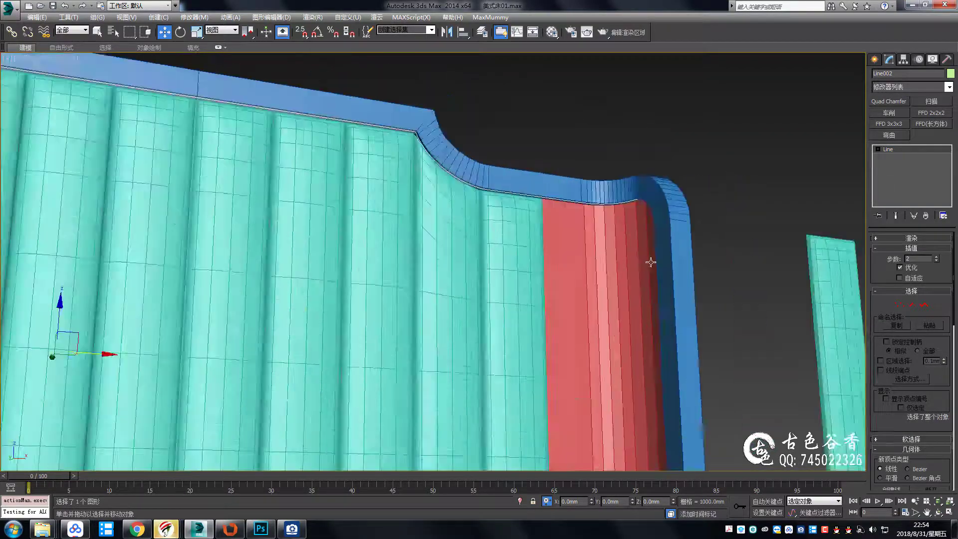
{"action": "scroll", "coordinate": [532, 201], "scroll_direction": "up", "scroll_amount": 3}
Render the line in the viewport as a Radial tube 10 mm thick
{"action": "left_click", "coordinate": [884, 237]}
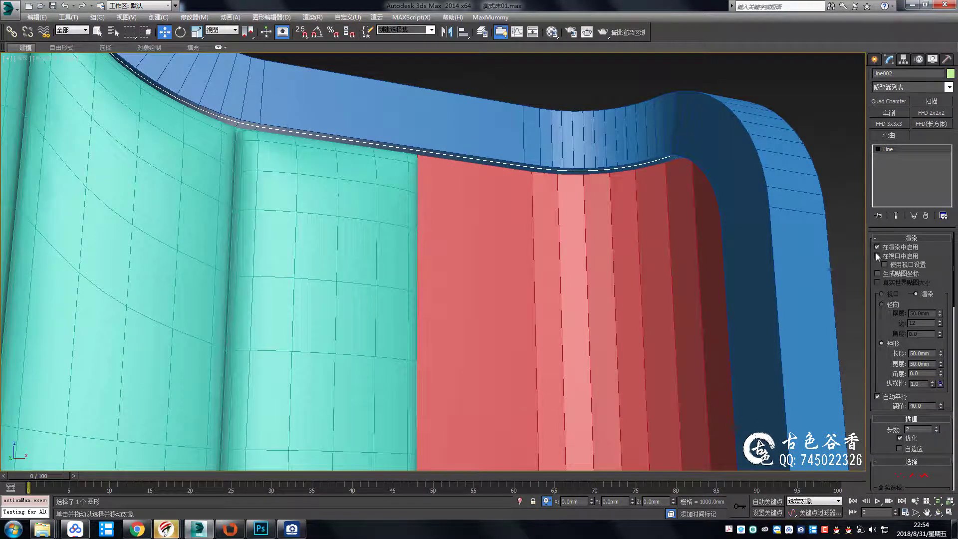
{"action": "left_click", "coordinate": [877, 256]}
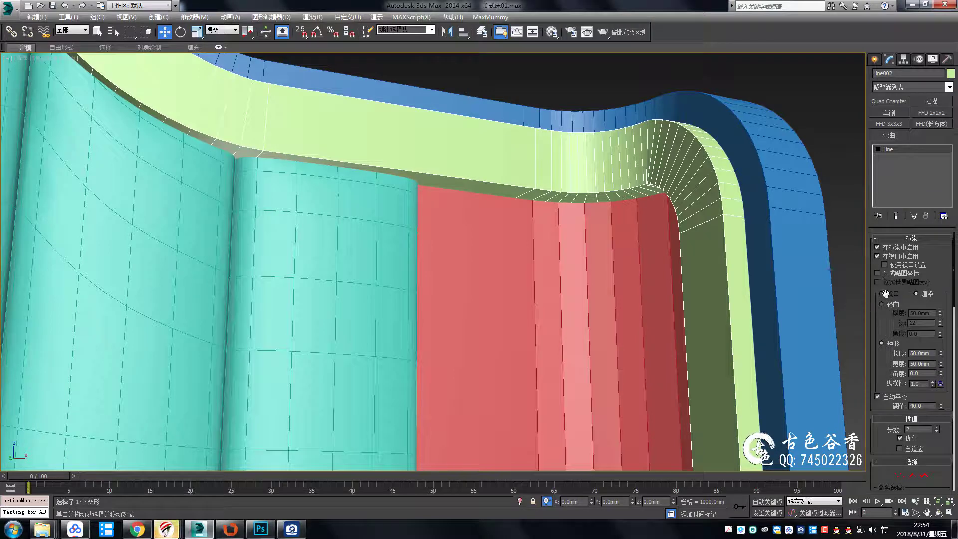
{"action": "scroll", "coordinate": [892, 329], "scroll_direction": "down", "scroll_amount": 1}
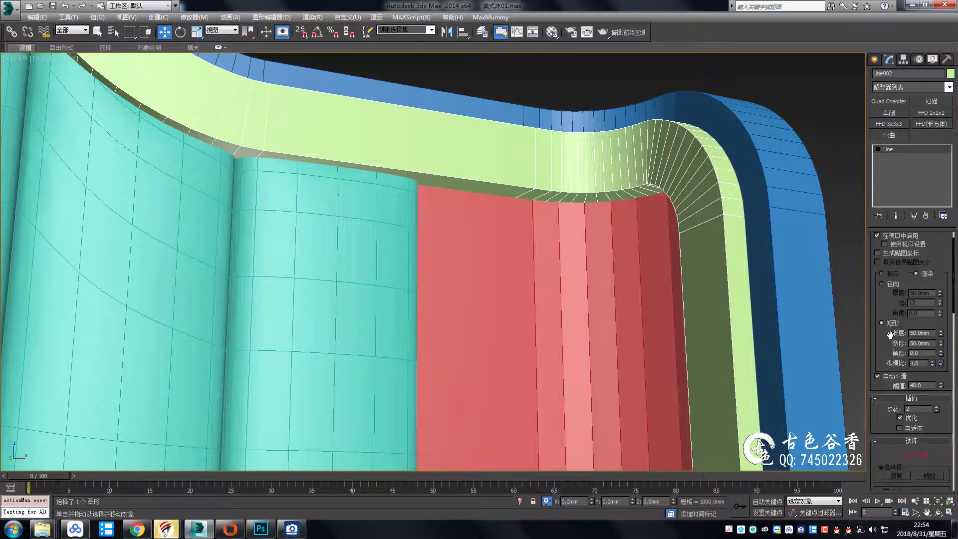
{"action": "left_click", "coordinate": [882, 284]}
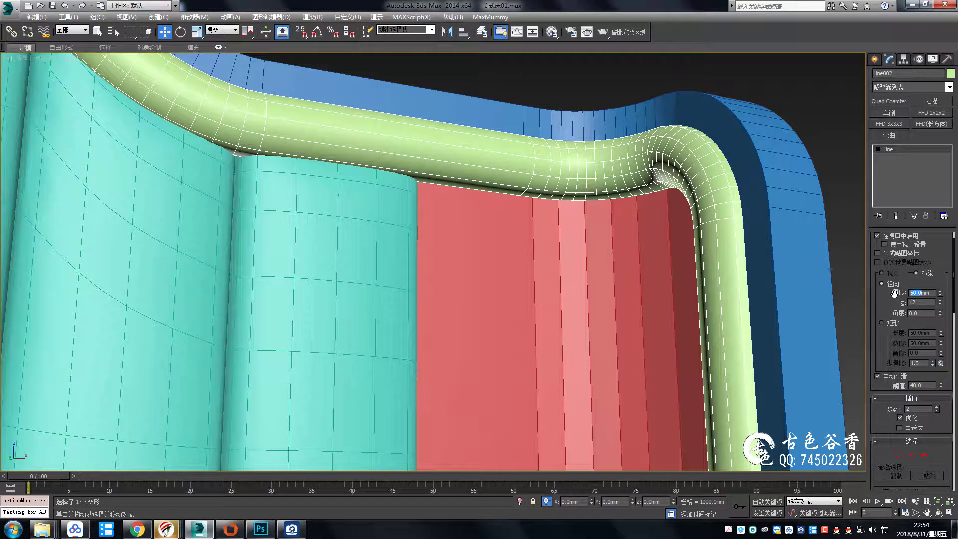
{"action": "type", "text": "10"}
{"action": "key", "text": "Return"}
{"action": "mouse_move", "coordinate": [657, 210]}
{"action": "middle_mouse_down", "text": "alt"}
{"action": "mouse_move", "coordinate": [667, 261]}
{"action": "mouse_move", "coordinate": [624, 315]}
{"action": "mouse_move", "coordinate": [708, 302]}
{"action": "middle_mouse_up", "text": "alt"}
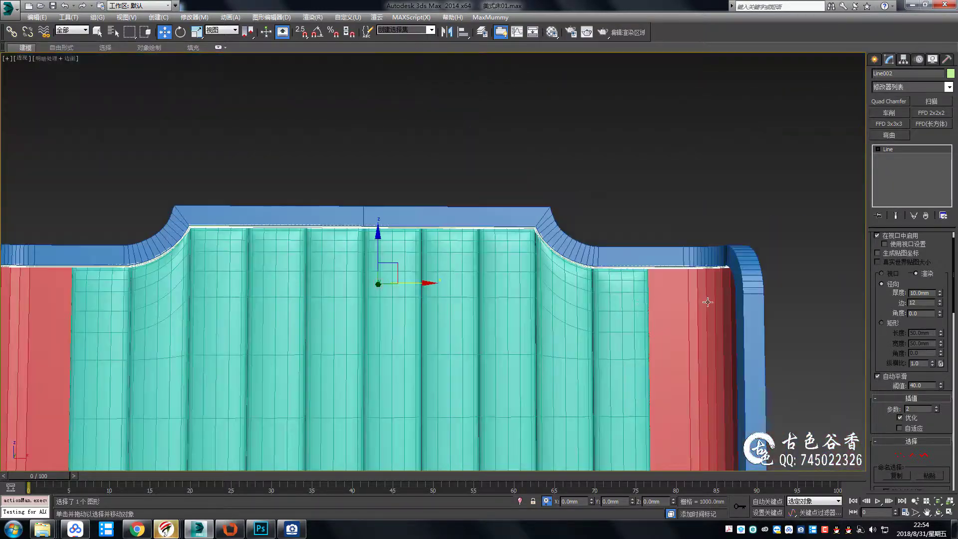
{"action": "scroll", "coordinate": [708, 302], "scroll_direction": "up", "scroll_amount": 2}
{"action": "scroll", "coordinate": [698, 269], "scroll_direction": "up", "scroll_amount": 3}
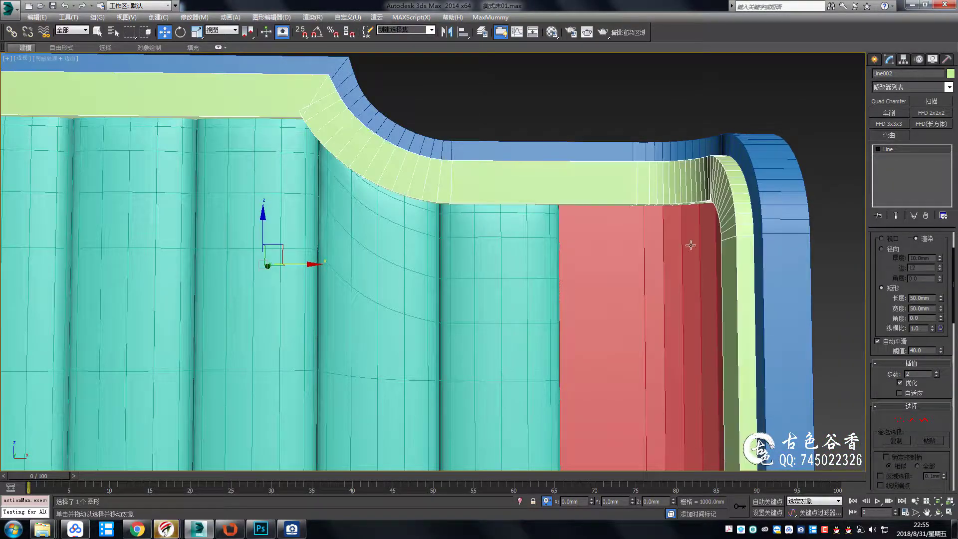
Try a rectangular rail profile 10 mm wide and inspect it
{"action": "type", "text": "10"}
{"action": "key", "text": "Tab"}
{"action": "type", "text": "10"}
{"action": "key", "text": "Return"}
{"action": "scroll", "coordinate": [505, 279], "scroll_direction": "down", "scroll_amount": 5}
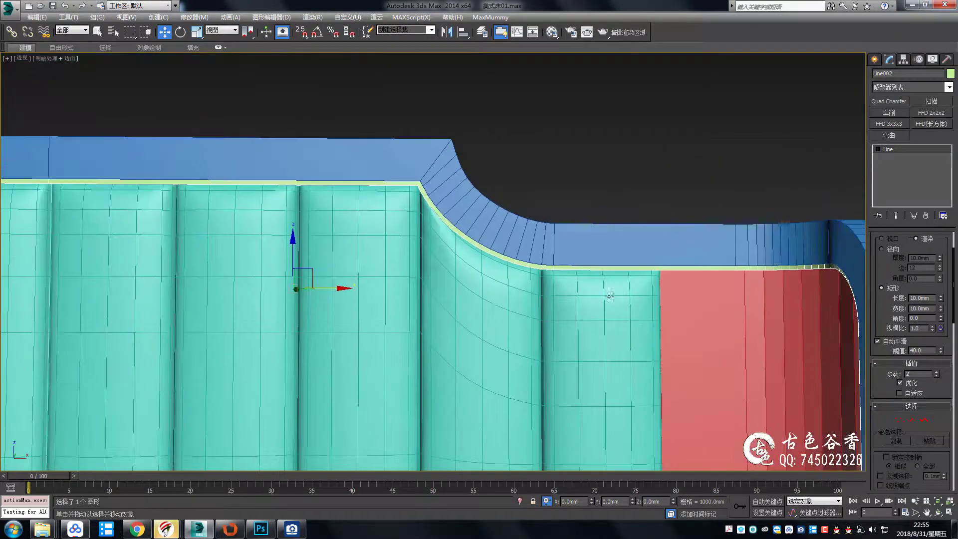
{"action": "scroll", "coordinate": [506, 279], "scroll_direction": "up", "scroll_amount": 6}
{"action": "scroll", "coordinate": [506, 279], "scroll_direction": "up", "scroll_amount": 3}
{"action": "scroll", "coordinate": [506, 280], "scroll_direction": "up", "scroll_amount": 3}
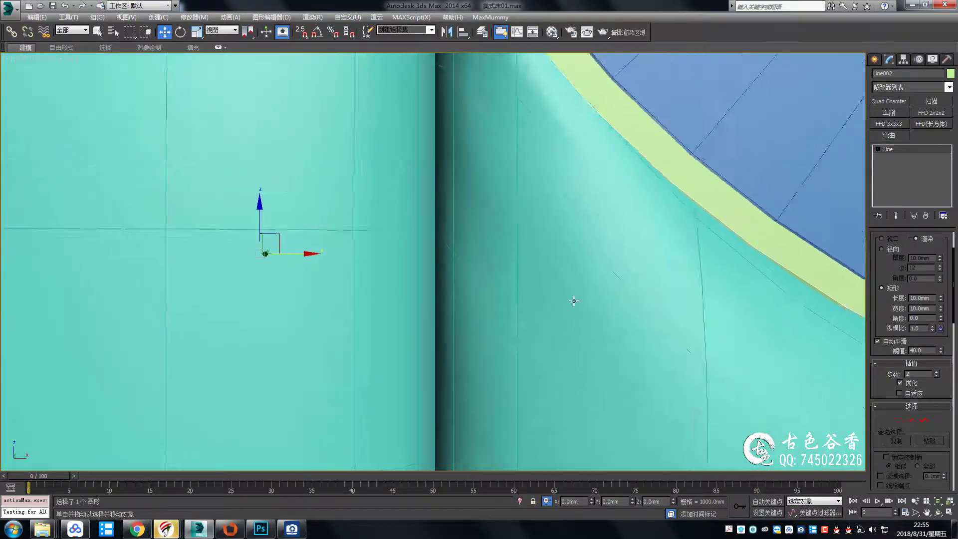
{"action": "scroll", "coordinate": [549, 239], "scroll_direction": "down", "scroll_amount": 3}
{"action": "scroll", "coordinate": [596, 201], "scroll_direction": "up", "scroll_amount": 2}
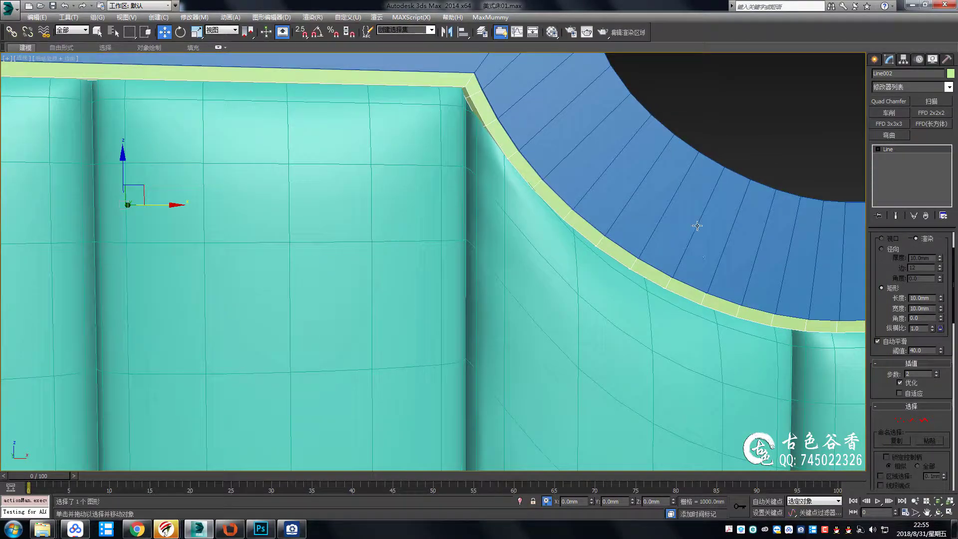
Reduce the rail profile width to 5 mm and check it in front and perspective
{"action": "key", "text": "f"}
{"action": "scroll", "coordinate": [528, 240], "scroll_direction": "up", "scroll_amount": 3}
{"action": "scroll", "coordinate": [606, 236], "scroll_direction": "up", "scroll_amount": 3}
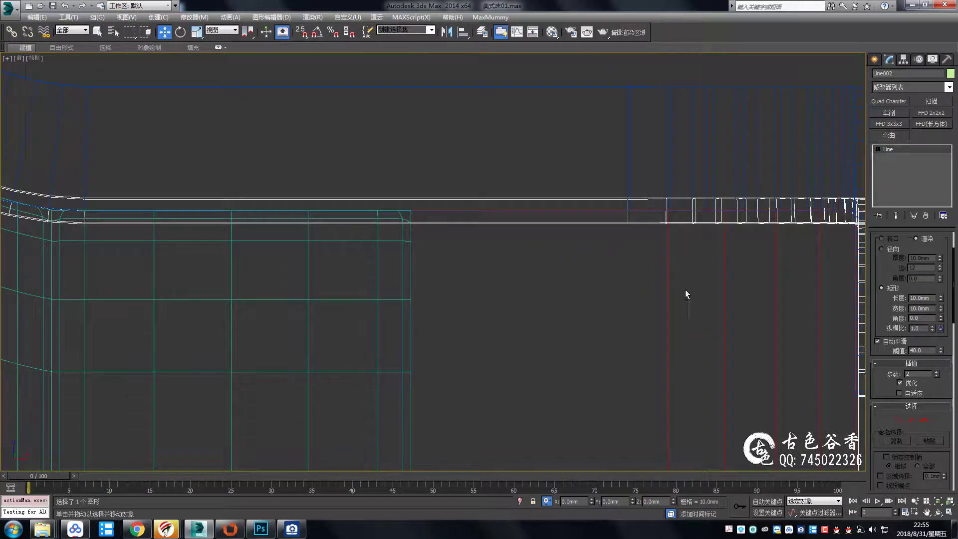
{"action": "key", "text": "p"}
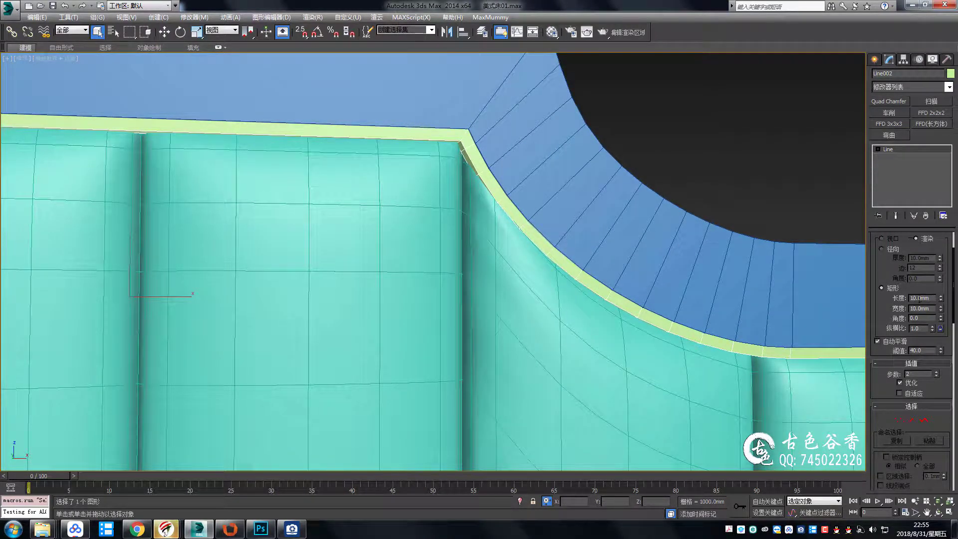
{"action": "type", "text": "5"}
{"action": "key", "text": "Return"}
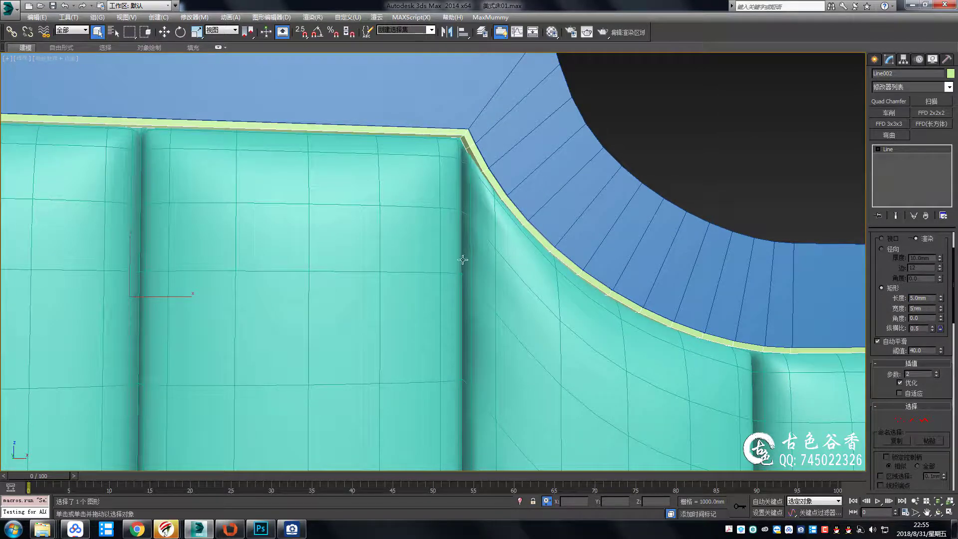
{"action": "key", "text": "z"}
{"action": "scroll", "coordinate": [543, 315], "scroll_direction": "up", "scroll_amount": 5}
{"action": "scroll", "coordinate": [627, 276], "scroll_direction": "up", "scroll_amount": 3}
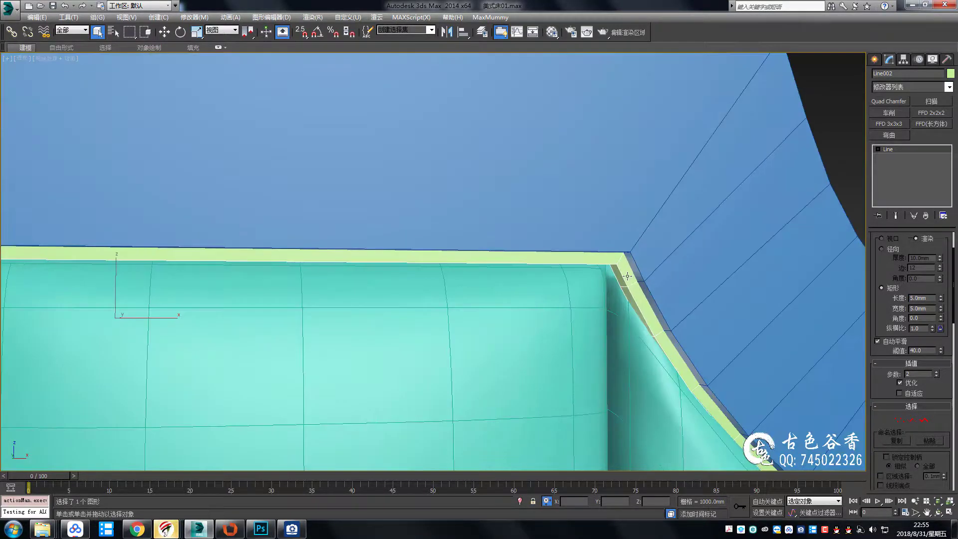
Switch the rail back to a round Radial tube after checking the front view
{"action": "key", "text": "f"}
{"action": "middle_click_drag", "start_coordinate": [564, 227], "coordinate": [657, 217]}
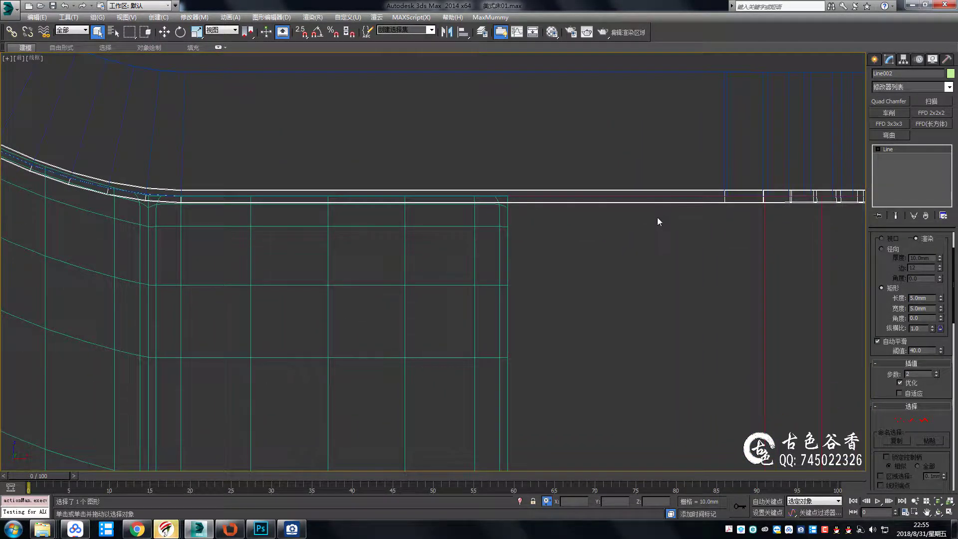
{"action": "key", "text": "p"}
{"action": "scroll", "coordinate": [671, 314], "scroll_direction": "down", "scroll_amount": 3}
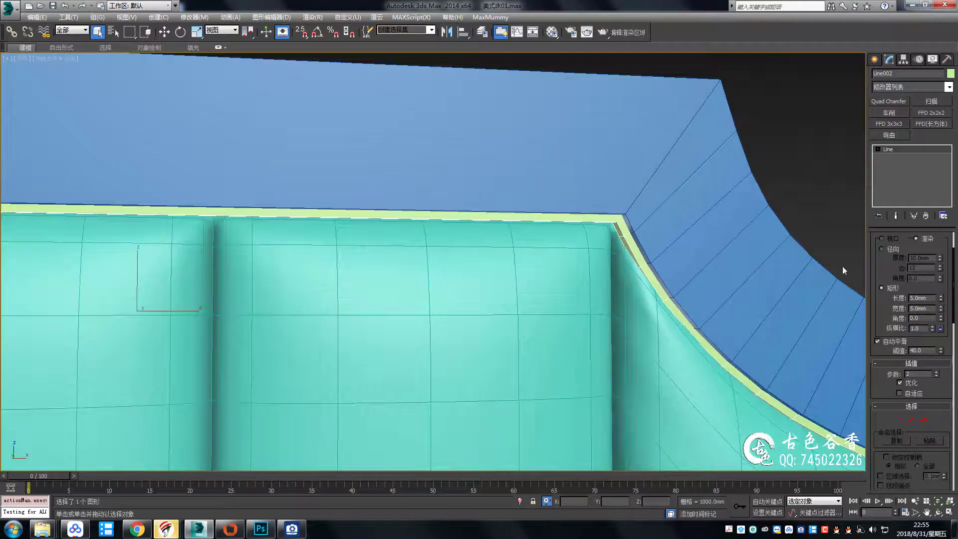
{"action": "left_click", "coordinate": [882, 249]}
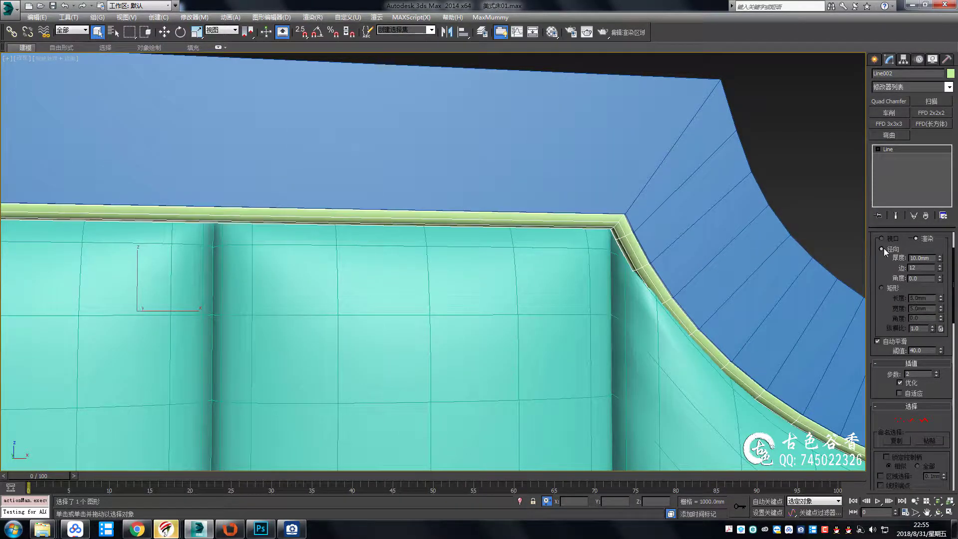
{"action": "scroll", "coordinate": [434, 262], "scroll_direction": "down", "scroll_amount": 3}
Select the outline vertices at the headboard's curved top corner in the front view
{"action": "key", "text": "alt+w"}
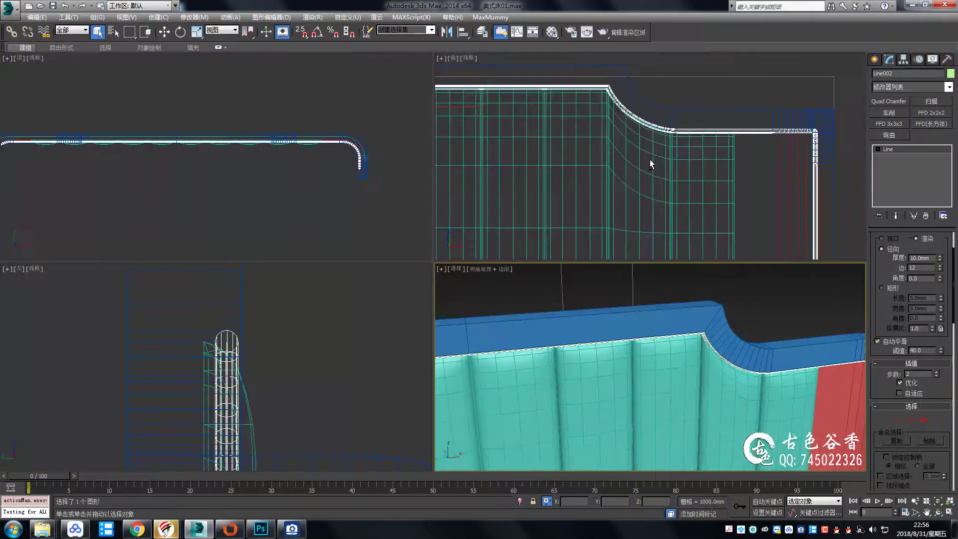
{"action": "key", "text": "alt+w"}
{"action": "middle_click_drag", "start_coordinate": [445, 199], "coordinate": [357, 121]}
{"action": "scroll", "coordinate": [508, 231], "scroll_direction": "down", "scroll_amount": 2}
{"action": "key", "text": "w"}
{"action": "scroll", "coordinate": [407, 163], "scroll_direction": "up", "scroll_amount": 4}
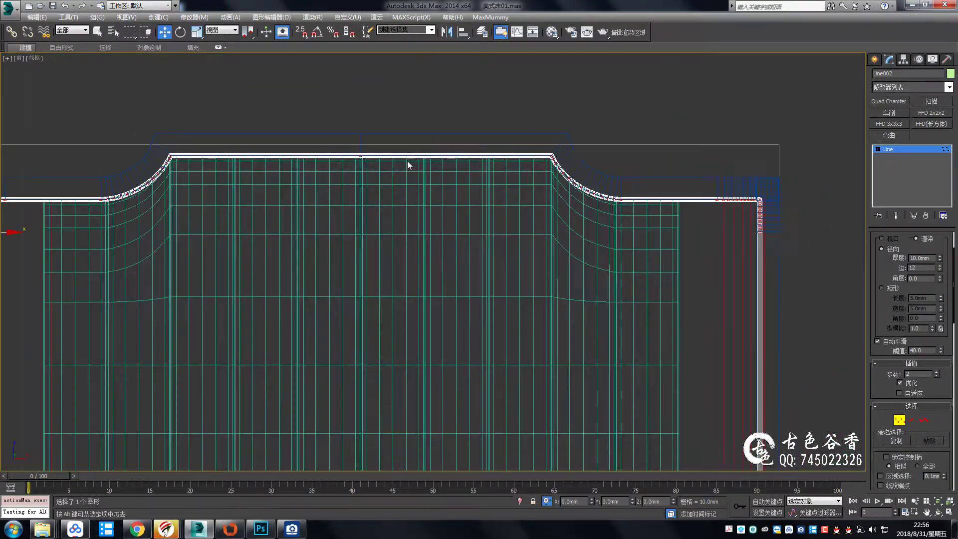
{"action": "scroll", "coordinate": [495, 181], "scroll_direction": "up", "scroll_amount": 2}
{"action": "scroll", "coordinate": [251, 205], "scroll_direction": "up", "scroll_amount": 3}
{"action": "scroll", "coordinate": [382, 192], "scroll_direction": "up", "scroll_amount": 3}
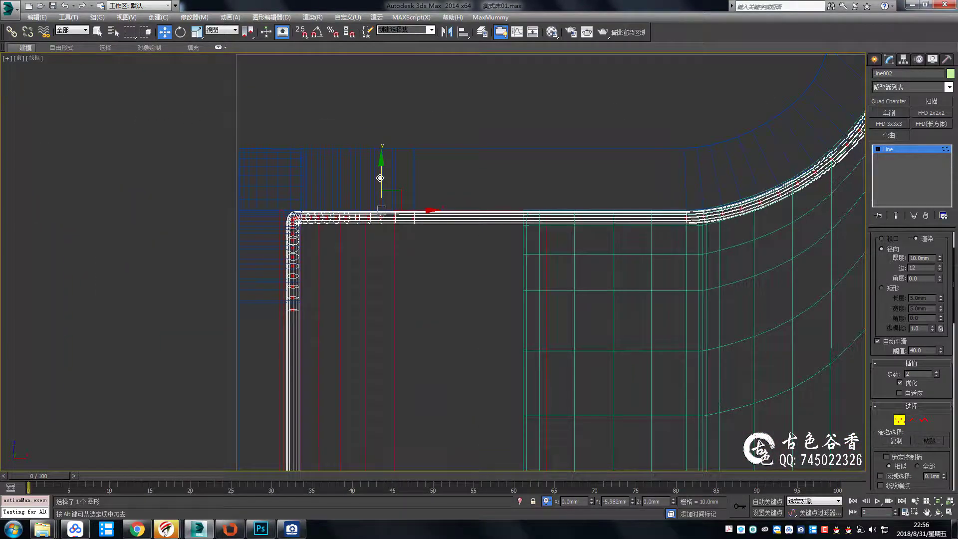
{"action": "mouse_move", "coordinate": [454, 212]}
{"action": "middle_mouse_down"}
{"action": "mouse_move", "coordinate": [345, 216]}
{"action": "mouse_move", "coordinate": [513, 203]}
{"action": "mouse_move", "coordinate": [400, 188]}
{"action": "mouse_move", "coordinate": [448, 205]}
{"action": "middle_mouse_up"}
{"action": "scroll", "coordinate": [399, 188], "scroll_direction": "down", "scroll_amount": 1}
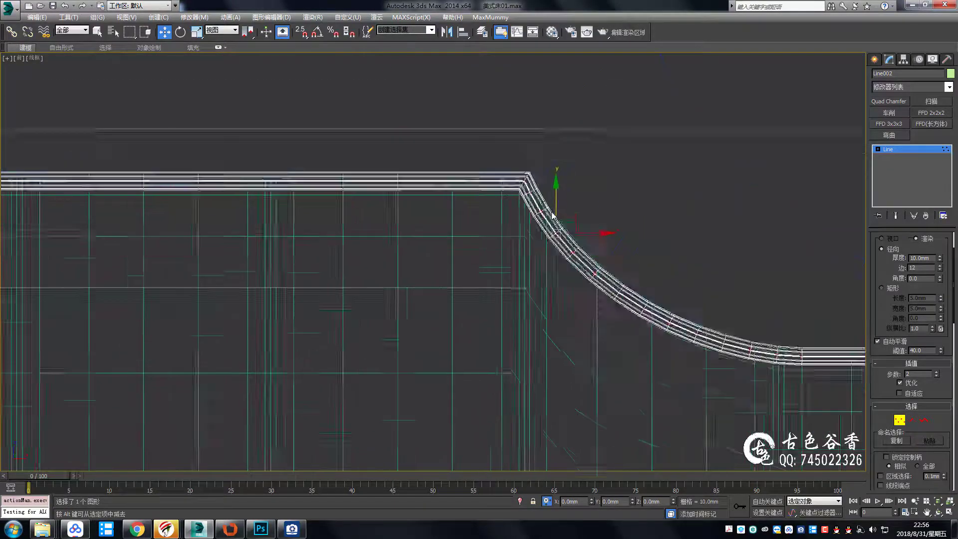
{"action": "left_click_drag", "start_coordinate": [443, 155], "coordinate": [642, 320]}
{"action": "scroll", "coordinate": [581, 229], "scroll_direction": "down", "scroll_amount": 3}
{"action": "scroll", "coordinate": [738, 296], "scroll_direction": "down", "scroll_amount": 2}
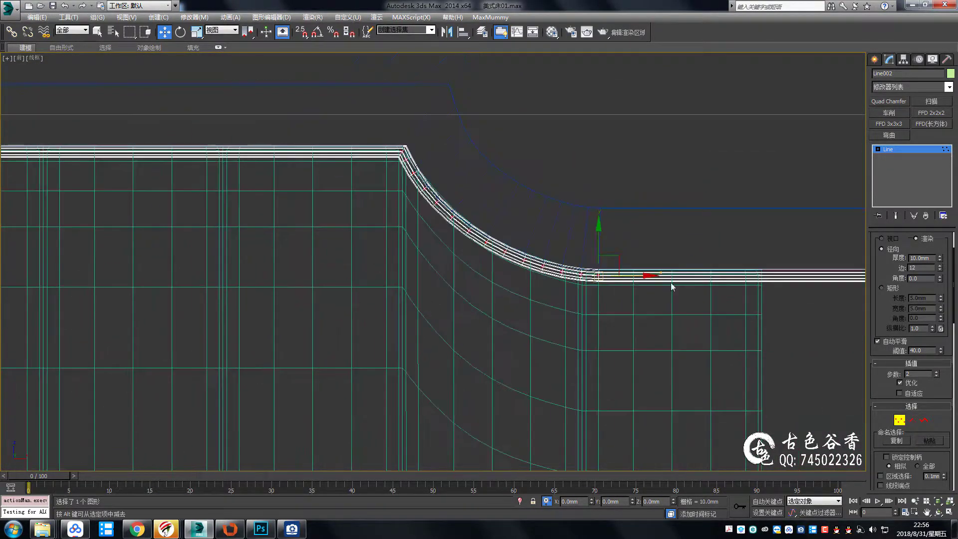
Try a Rectangular piping profile of 8 mm and inspect it in perspective
{"action": "key", "text": "alt+w"}
{"action": "key", "text": "alt+w"}
{"action": "scroll", "coordinate": [613, 256], "scroll_direction": "down", "scroll_amount": 3}
{"action": "middle_click_drag", "start_coordinate": [612, 256], "coordinate": [615, 229], "text": "alt"}
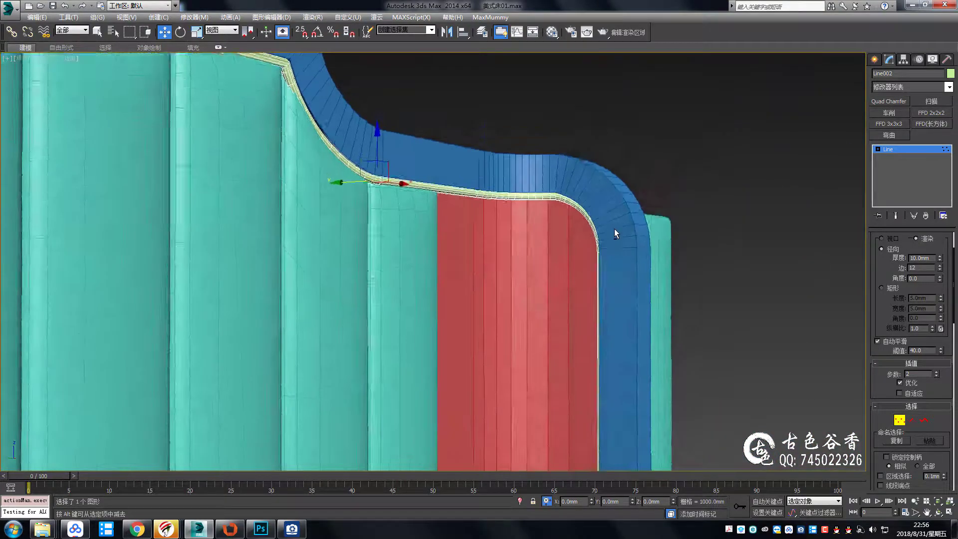
{"action": "scroll", "coordinate": [593, 159], "scroll_direction": "up", "scroll_amount": 4}
{"action": "left_click", "coordinate": [881, 288]}
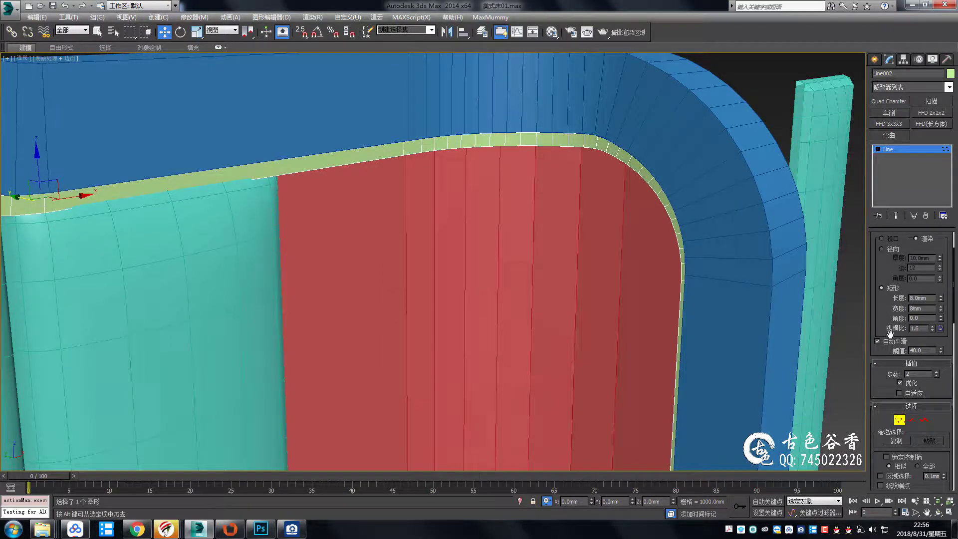
{"action": "key", "text": "Return"}
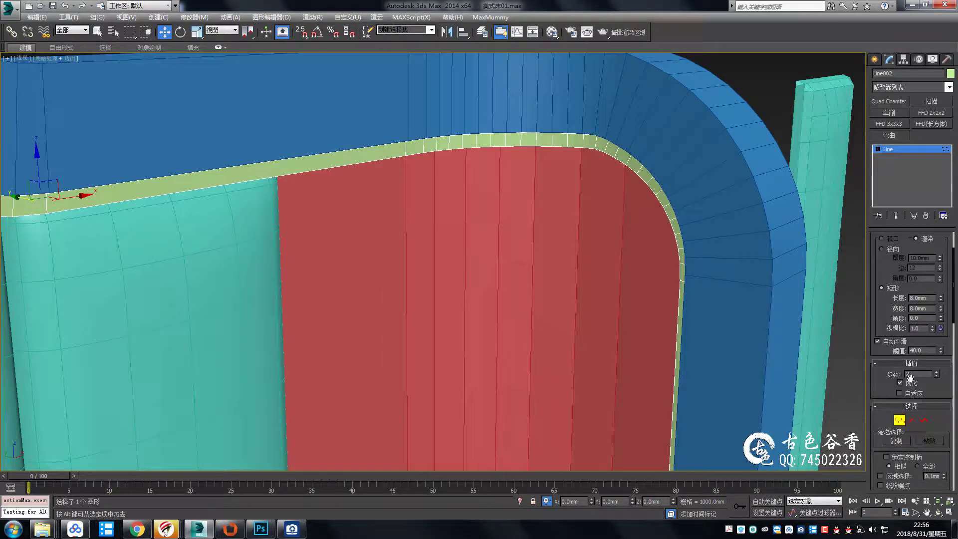
{"action": "scroll", "coordinate": [892, 316], "scroll_direction": "down", "scroll_amount": 2}
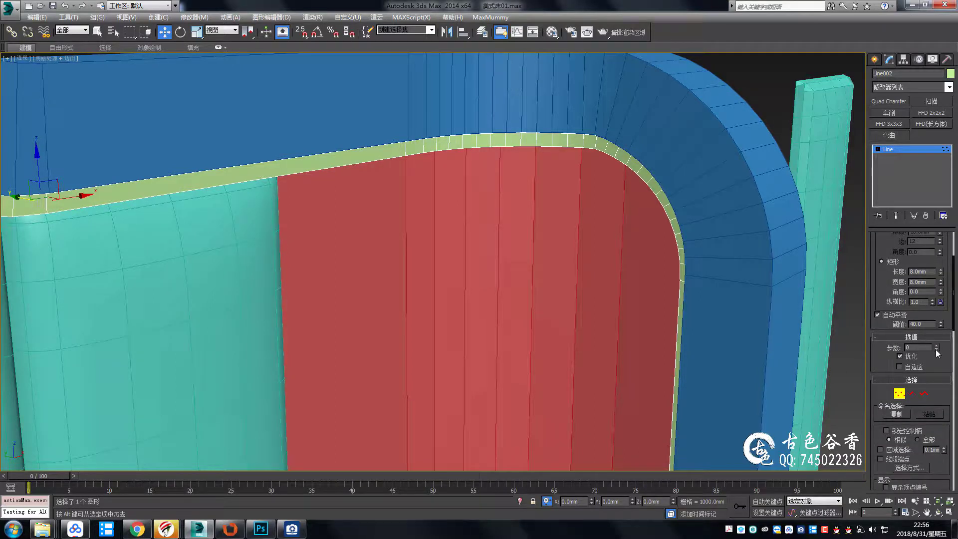
{"action": "scroll", "coordinate": [895, 356], "scroll_direction": "up", "scroll_amount": 3}
{"action": "scroll", "coordinate": [892, 353], "scroll_direction": "up", "scroll_amount": 3}
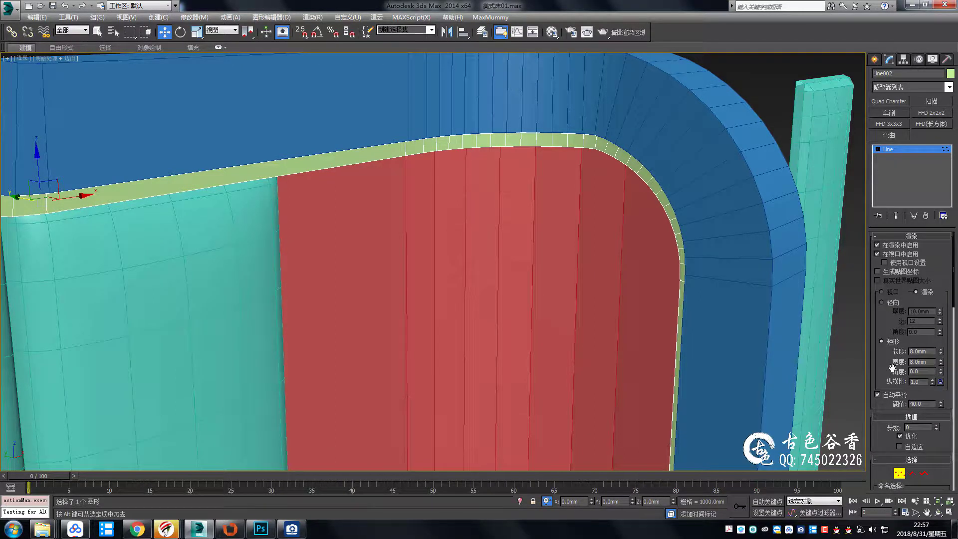
{"action": "scroll", "coordinate": [921, 355], "scroll_direction": "down", "scroll_amount": 3}
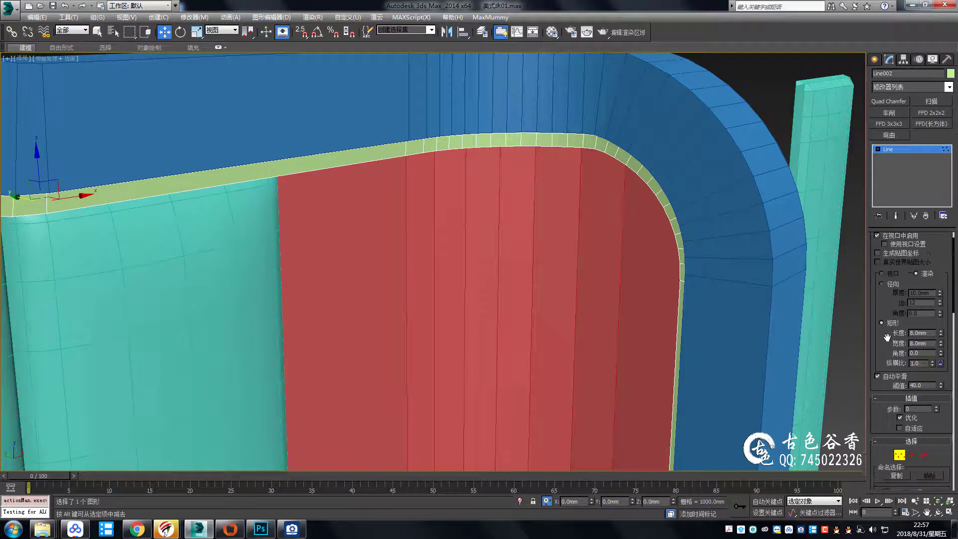
{"action": "scroll", "coordinate": [885, 349], "scroll_direction": "down", "scroll_amount": 3}
{"action": "scroll", "coordinate": [884, 349], "scroll_direction": "up", "scroll_amount": 3}
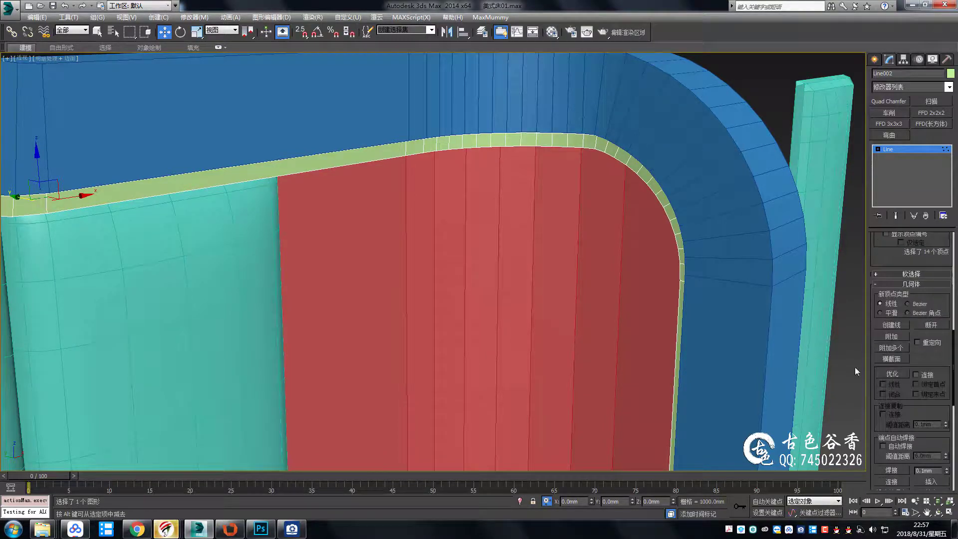
Switch the piping back to a Radial 10 mm profile with 8 sides
{"action": "middle_click_drag", "start_coordinate": [854, 367], "coordinate": [726, 245], "text": "alt"}
{"action": "left_click", "coordinate": [881, 268]}
{"action": "left_click_drag", "start_coordinate": [940, 288], "coordinate": [939, 287]}
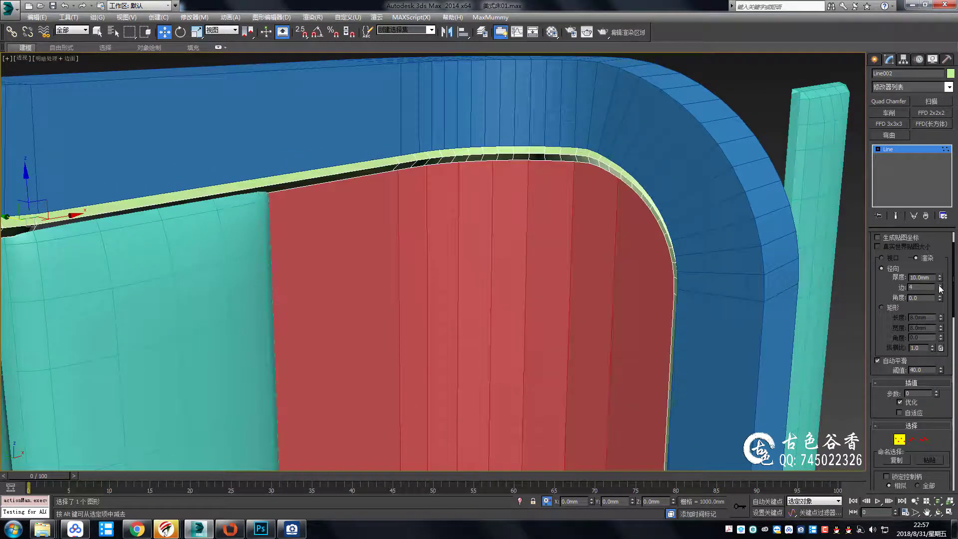
{"action": "scroll", "coordinate": [386, 268], "scroll_direction": "down", "scroll_amount": 3}
{"action": "scroll", "coordinate": [358, 223], "scroll_direction": "up", "scroll_amount": 4}
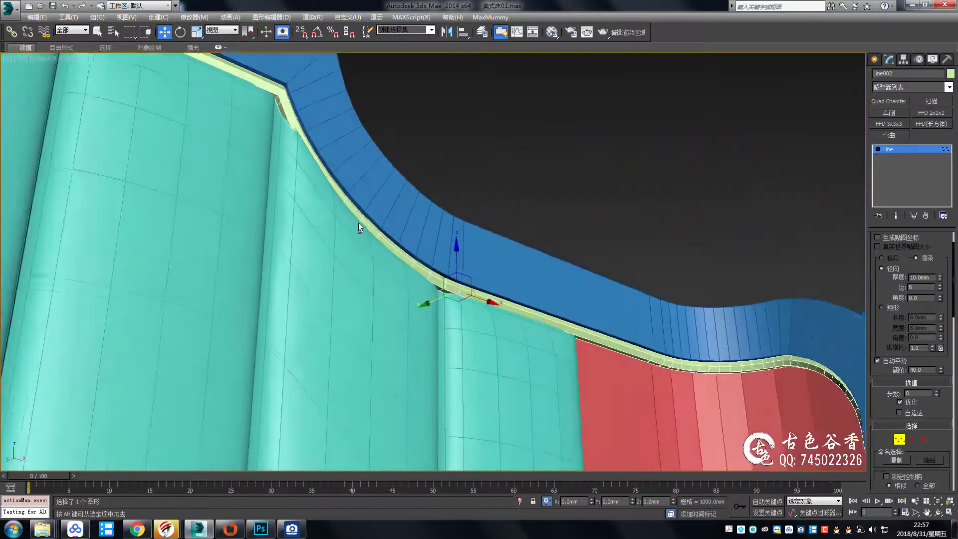
{"action": "mouse_move", "coordinate": [358, 223]}
{"action": "middle_mouse_down", "text": "alt"}
{"action": "mouse_move", "coordinate": [346, 259]}
{"action": "mouse_move", "coordinate": [487, 233]}
{"action": "mouse_move", "coordinate": [622, 193]}
{"action": "mouse_move", "coordinate": [632, 254]}
{"action": "mouse_move", "coordinate": [556, 256]}
{"action": "middle_mouse_up", "text": "alt"}
{"action": "scroll", "coordinate": [322, 246], "scroll_direction": "up", "scroll_amount": 3}
{"action": "scroll", "coordinate": [556, 256], "scroll_direction": "down", "scroll_amount": 2}
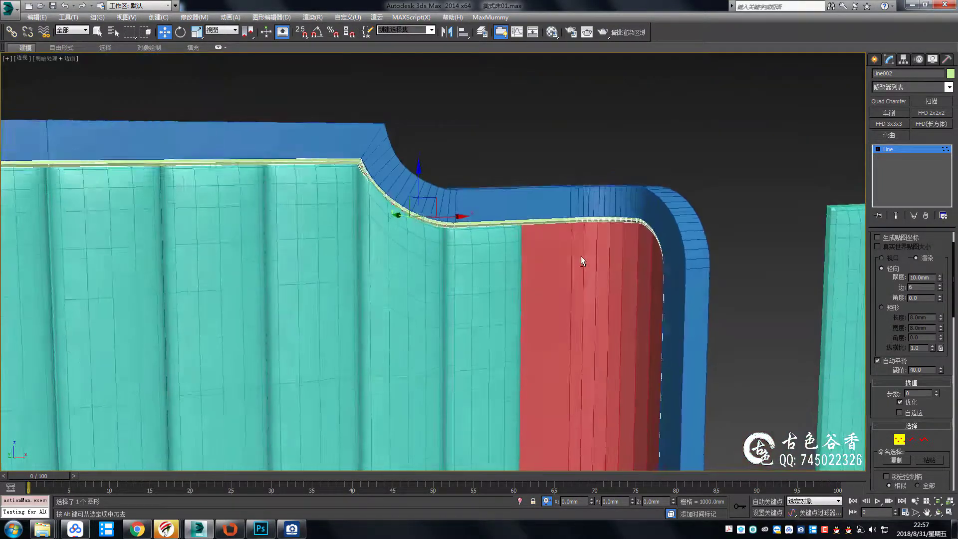
{"action": "left_click", "coordinate": [940, 286]}
{"action": "scroll", "coordinate": [370, 194], "scroll_direction": "up", "scroll_amount": 2}
{"action": "scroll", "coordinate": [382, 193], "scroll_direction": "up", "scroll_amount": 2}
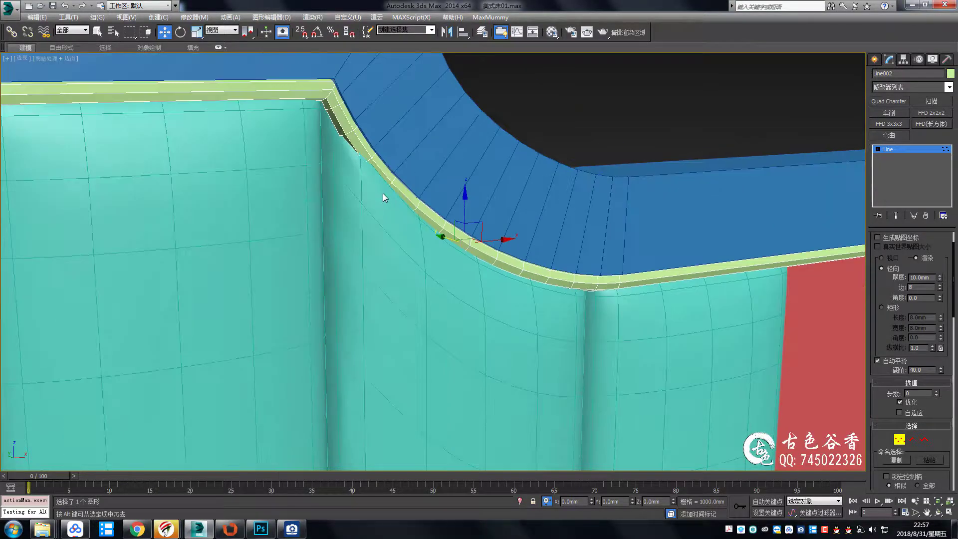
{"action": "scroll", "coordinate": [382, 193], "scroll_direction": "down", "scroll_amount": 3}
{"action": "scroll", "coordinate": [551, 208], "scroll_direction": "up", "scroll_amount": 2}
{"action": "scroll", "coordinate": [551, 208], "scroll_direction": "down", "scroll_amount": 3}
Select the piping's curved-corner and top-rail vertices in front view and nudge them down
{"action": "scroll", "coordinate": [551, 208], "scroll_direction": "up", "scroll_amount": 3}
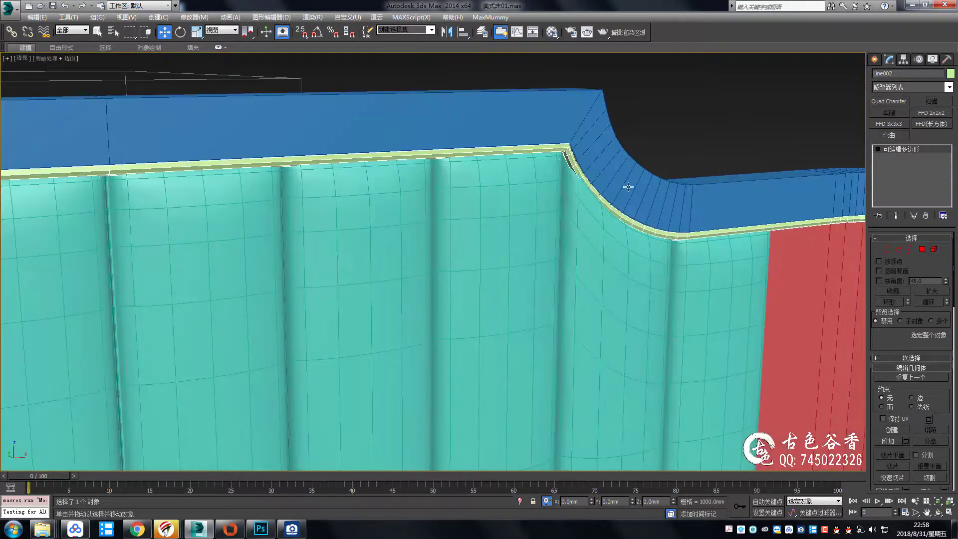
{"action": "key", "text": "1"}
{"action": "left_click_drag", "start_coordinate": [302, 98], "coordinate": [607, 340]}
{"action": "key", "text": "f"}
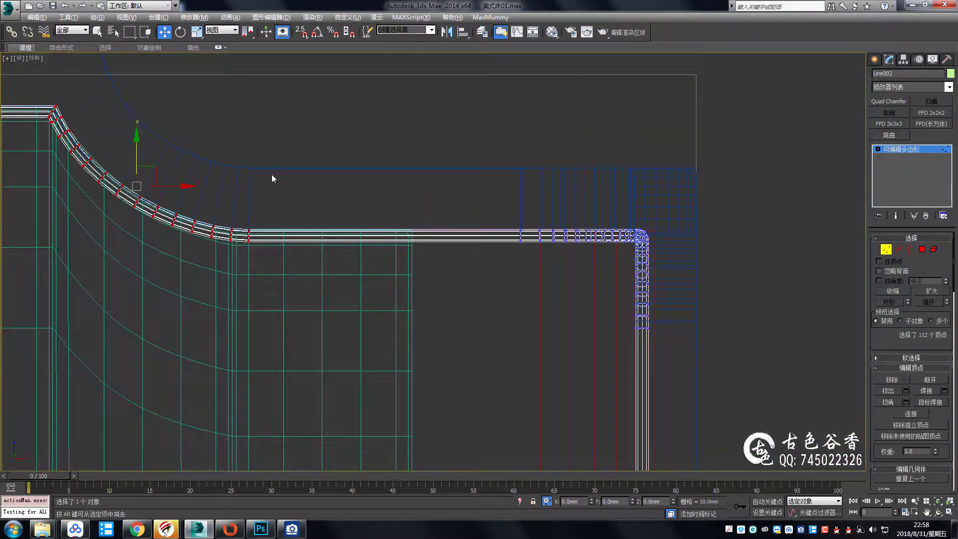
{"action": "mouse_move", "coordinate": [272, 174]}
{"action": "middle_mouse_down"}
{"action": "mouse_move", "coordinate": [389, 200]}
{"action": "mouse_move", "coordinate": [373, 174]}
{"action": "middle_mouse_up"}
{"action": "scroll", "coordinate": [389, 199], "scroll_direction": "up", "scroll_amount": 3}
{"action": "scroll", "coordinate": [389, 200], "scroll_direction": "down", "scroll_amount": 3}
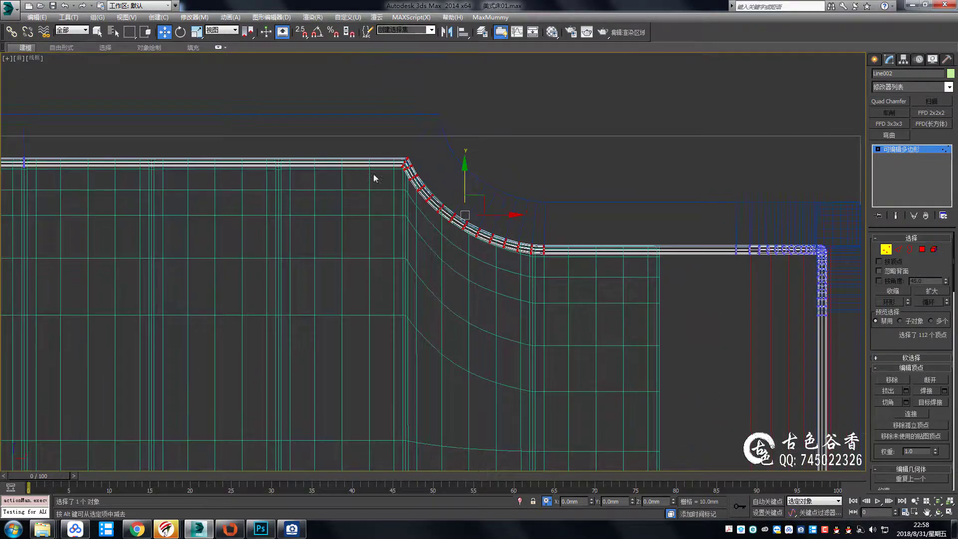
{"action": "scroll", "coordinate": [374, 173], "scroll_direction": "down", "scroll_amount": 3}
{"action": "left_click_drag", "start_coordinate": [336, 184], "coordinate": [514, 235]}
{"action": "scroll", "coordinate": [428, 268], "scroll_direction": "up", "scroll_amount": 3}
{"action": "left_click_drag", "start_coordinate": [428, 264], "coordinate": [428, 268]}
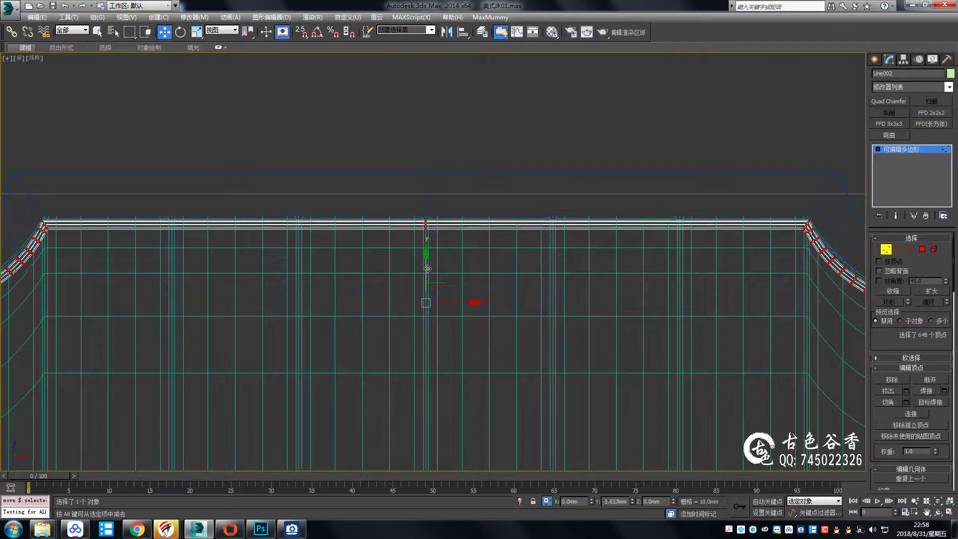
{"action": "scroll", "coordinate": [410, 175], "scroll_direction": "down", "scroll_amount": 3}
{"action": "scroll", "coordinate": [449, 209], "scroll_direction": "up", "scroll_amount": 3}
{"action": "scroll", "coordinate": [492, 243], "scroll_direction": "up", "scroll_amount": 2}
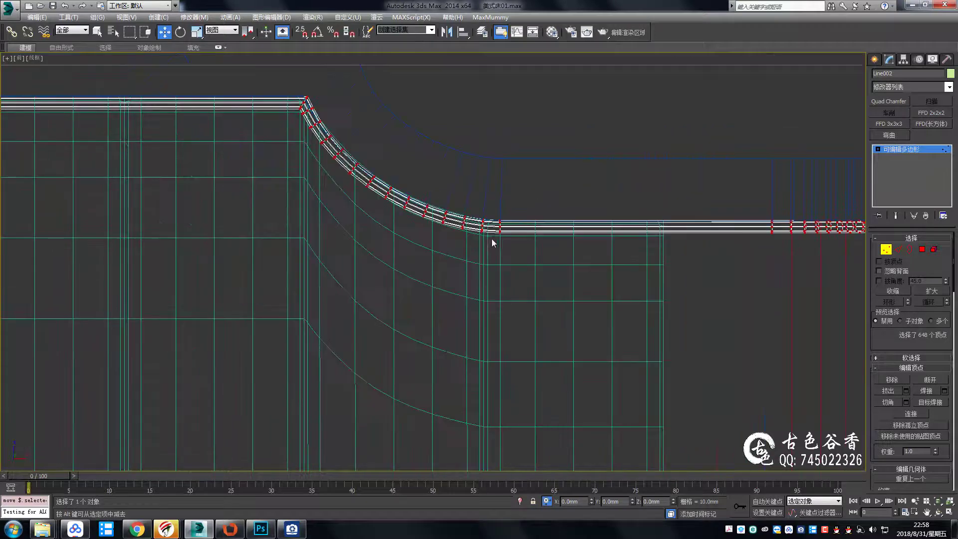
Apply an FFD 2x2x2 and shift its lattice, then undo it
{"action": "left_click", "coordinate": [931, 113]}
{"action": "left_click", "coordinate": [907, 157]}
{"action": "scroll", "coordinate": [398, 161], "scroll_direction": "up", "scroll_amount": 2}
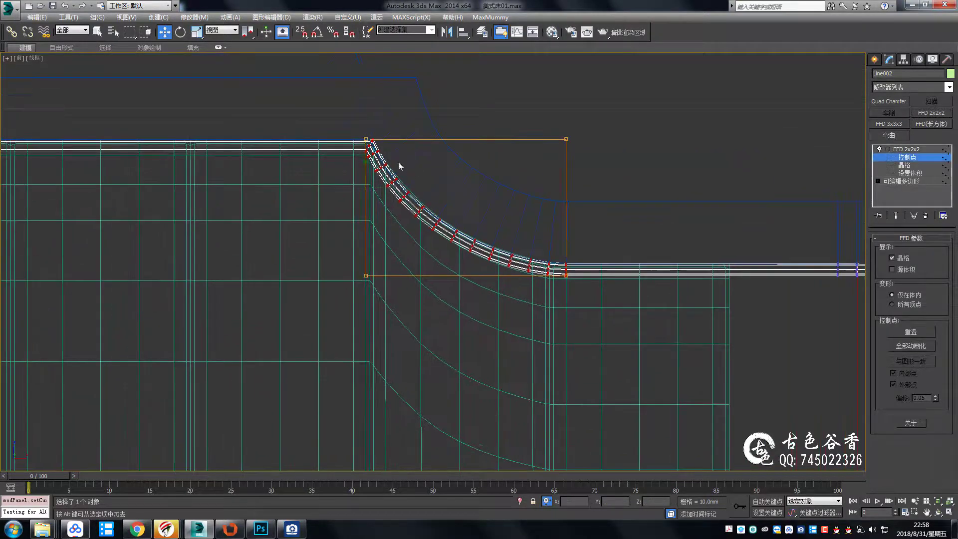
{"action": "scroll", "coordinate": [398, 160], "scroll_direction": "up", "scroll_amount": 3}
{"action": "left_click_drag", "start_coordinate": [432, 228], "coordinate": [416, 227]}
{"action": "scroll", "coordinate": [584, 171], "scroll_direction": "down", "scroll_amount": 2}
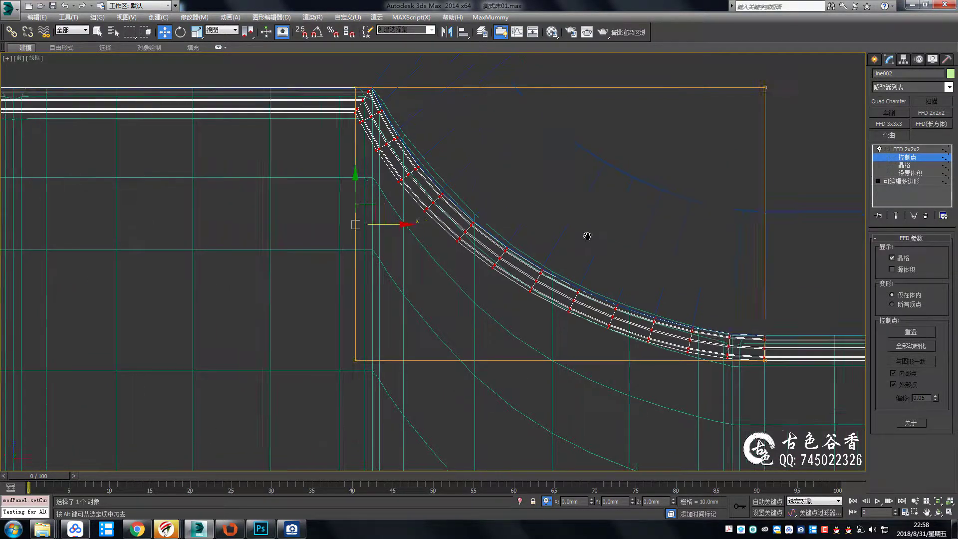
{"action": "scroll", "coordinate": [482, 245], "scroll_direction": "down", "scroll_amount": 4}
{"action": "key", "text": "ctrl+z"}
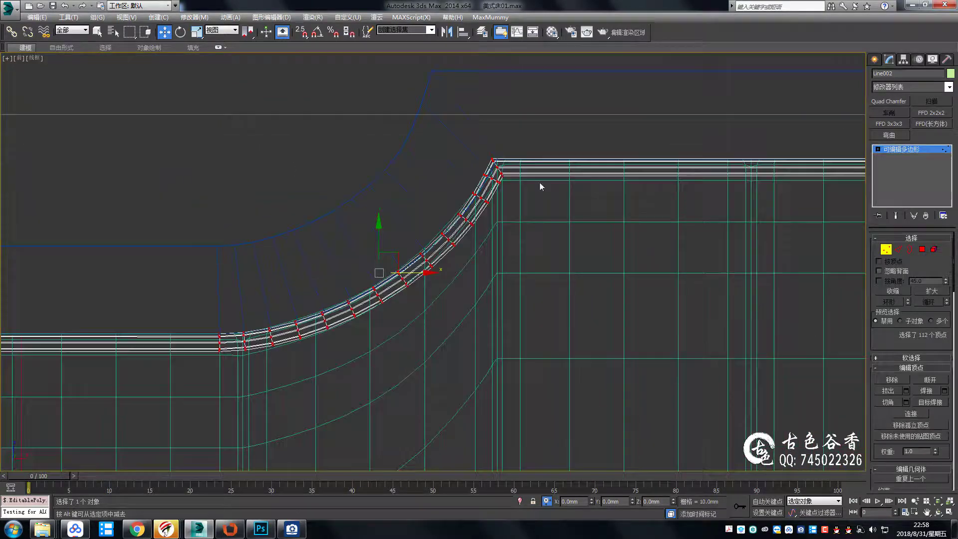
Select the right-end points and pan along the piping curve
{"action": "left_click_drag", "start_coordinate": [672, 460], "coordinate": [572, 355]}
{"action": "scroll", "coordinate": [572, 355], "scroll_direction": "up", "scroll_amount": 2}
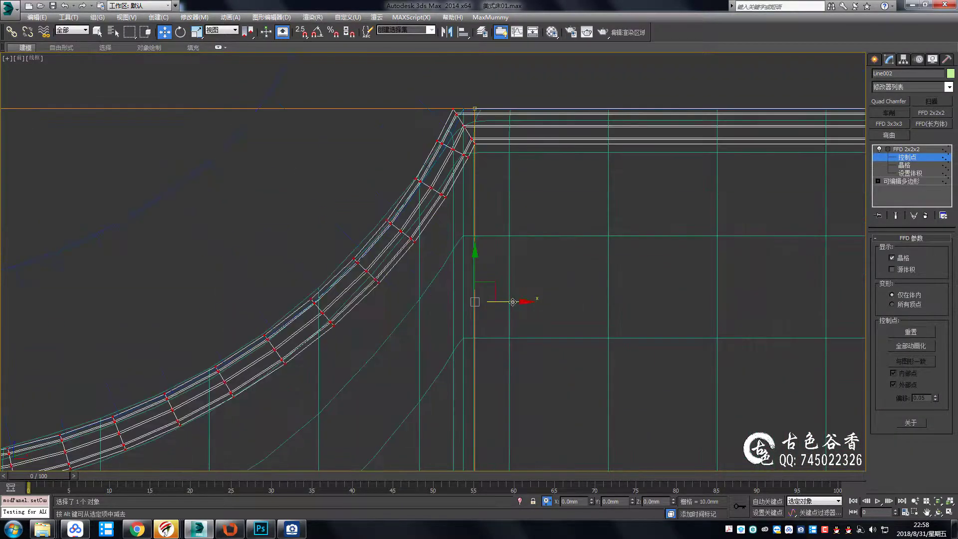
{"action": "middle_click_drag", "start_coordinate": [499, 299], "coordinate": [548, 289]}
{"action": "scroll", "coordinate": [524, 285], "scroll_direction": "down", "scroll_amount": 2}
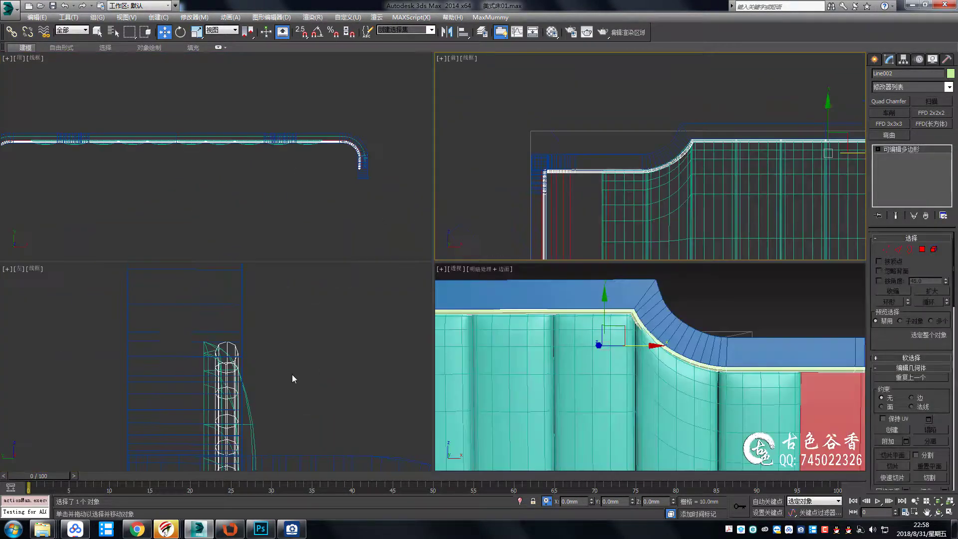
{"action": "scroll", "coordinate": [339, 184], "scroll_direction": "down", "scroll_amount": 1}
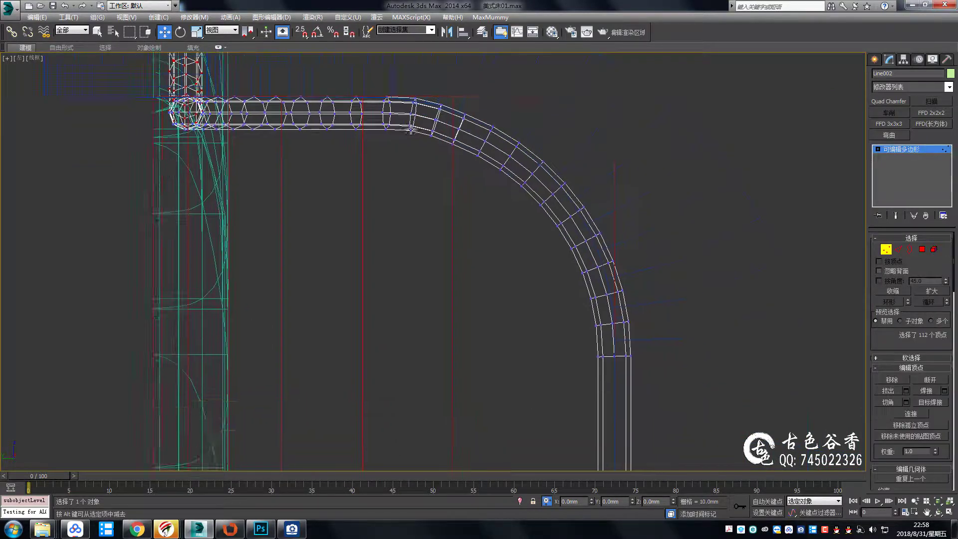
{"action": "scroll", "coordinate": [444, 102], "scroll_direction": "down", "scroll_amount": 3}
{"action": "scroll", "coordinate": [435, 88], "scroll_direction": "down", "scroll_amount": 3}
Reapply FFD 2x2x2 to the curved corner and enter its Control Points level
{"action": "key", "text": "ctrl+a"}
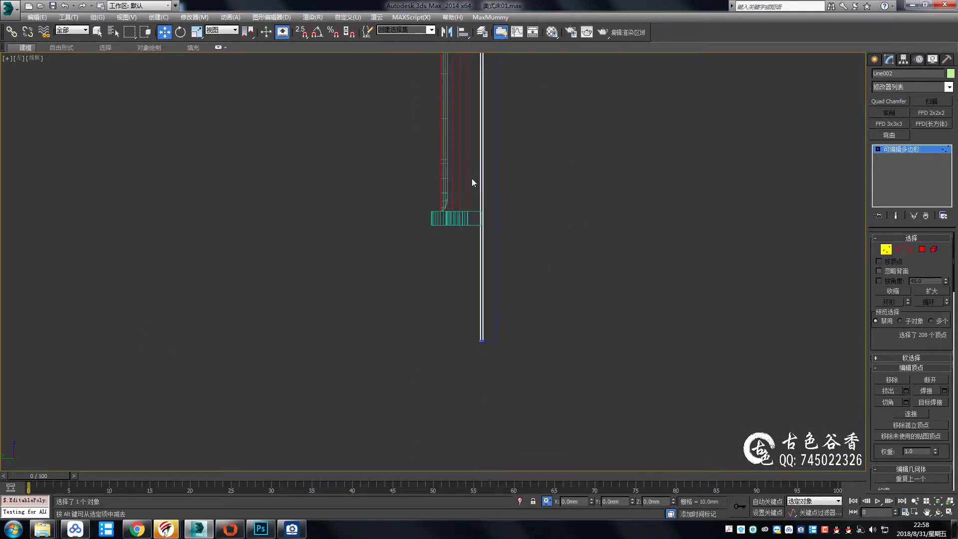
{"action": "scroll", "coordinate": [517, 237], "scroll_direction": "up", "scroll_amount": 10}
{"action": "left_click", "coordinate": [923, 113]}
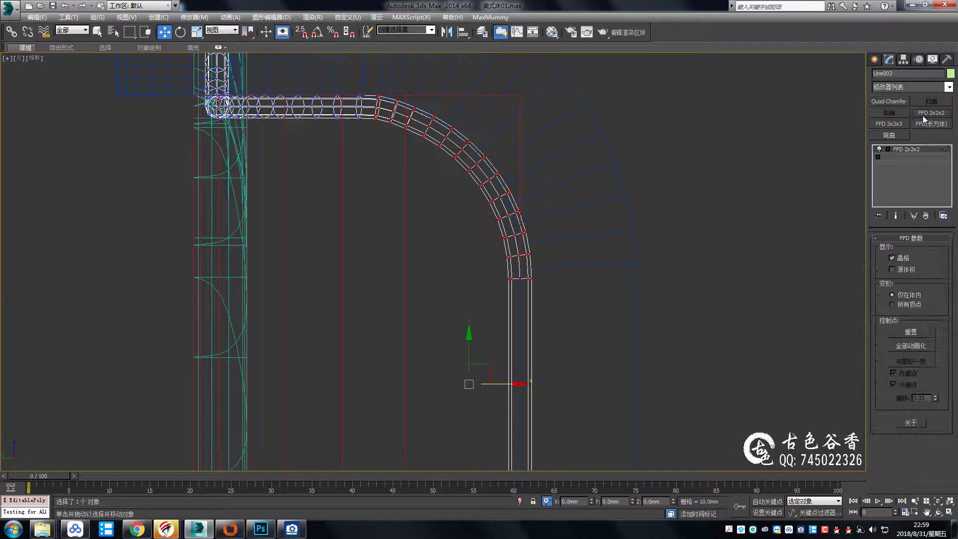
{"action": "left_click", "coordinate": [901, 152]}
{"action": "scroll", "coordinate": [600, 370], "scroll_direction": "down", "scroll_amount": 3}
{"action": "scroll", "coordinate": [570, 423], "scroll_direction": "down", "scroll_amount": 3}
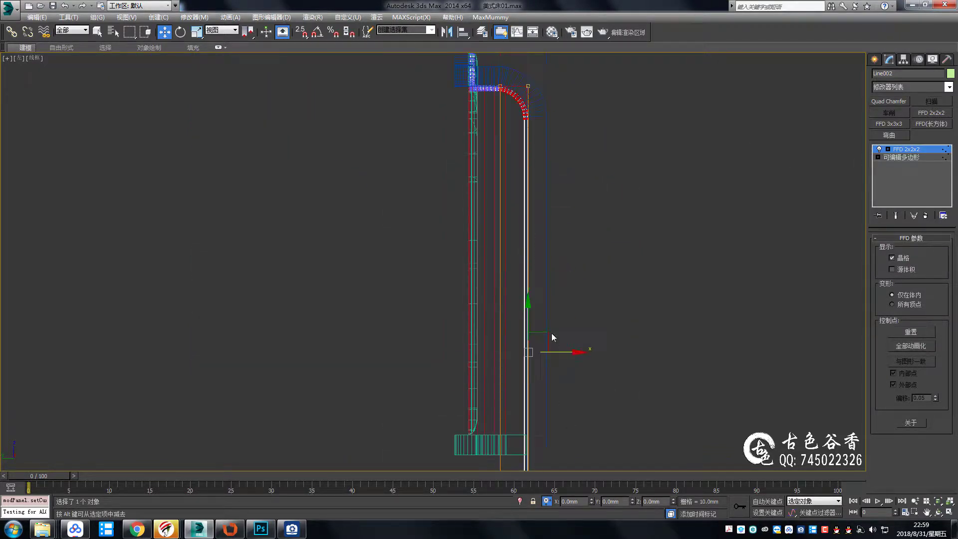
{"action": "scroll", "coordinate": [504, 169], "scroll_direction": "up", "scroll_amount": 2}
{"action": "scroll", "coordinate": [490, 157], "scroll_direction": "up", "scroll_amount": 2}
{"action": "scroll", "coordinate": [538, 157], "scroll_direction": "up", "scroll_amount": 2}
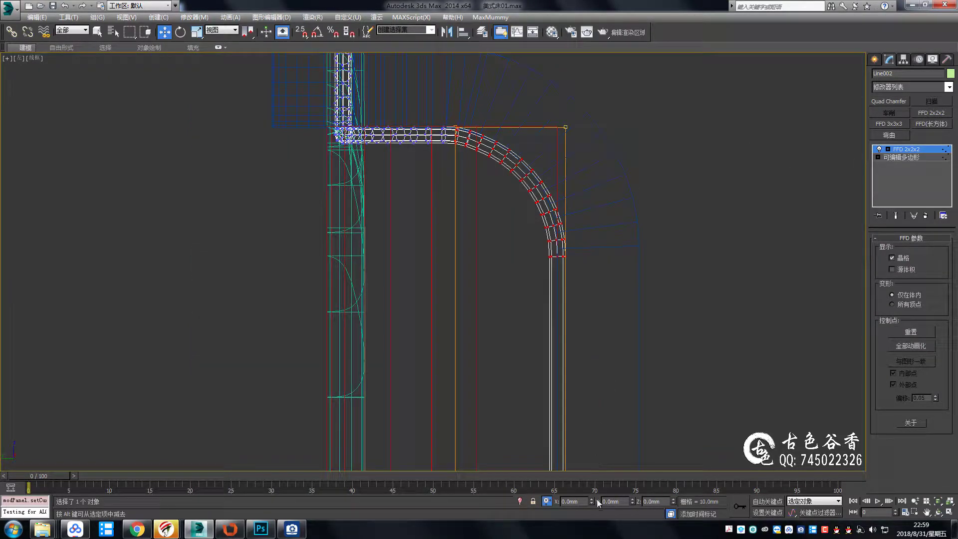
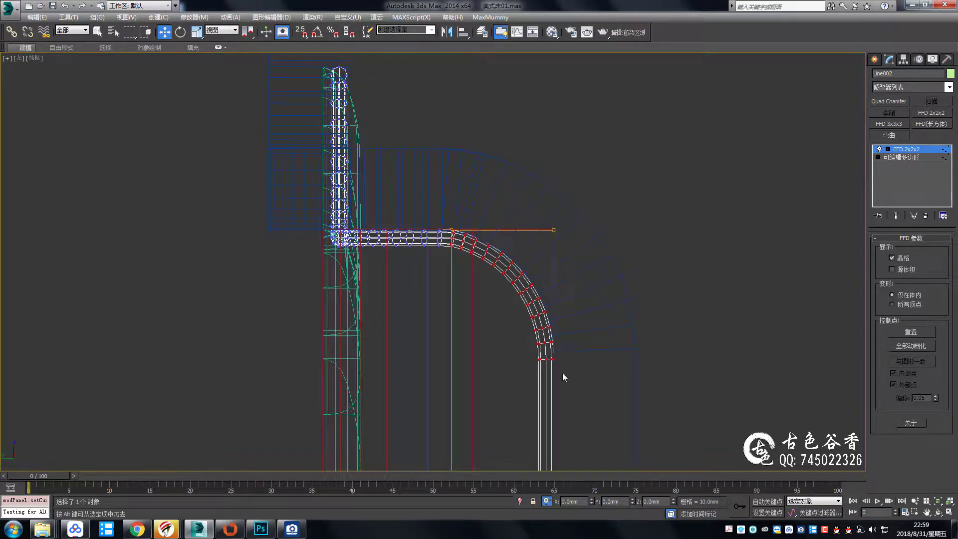
Inspect the selected leg bottom in perspective and front views, then exit polygon editing
{"action": "key", "text": "p"}
{"action": "middle_click_drag", "start_coordinate": [690, 369], "coordinate": [528, 242], "text": "alt"}
{"action": "scroll", "coordinate": [550, 265], "scroll_direction": "up", "scroll_amount": 3}
{"action": "scroll", "coordinate": [549, 264], "scroll_direction": "down", "scroll_amount": 3}
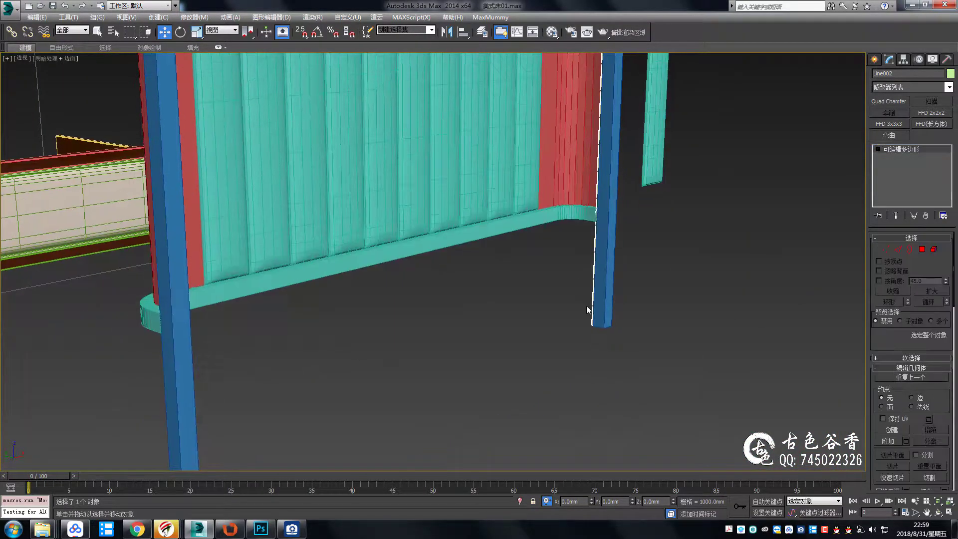
{"action": "key", "text": "f"}
{"action": "scroll", "coordinate": [685, 321], "scroll_direction": "up", "scroll_amount": 5}
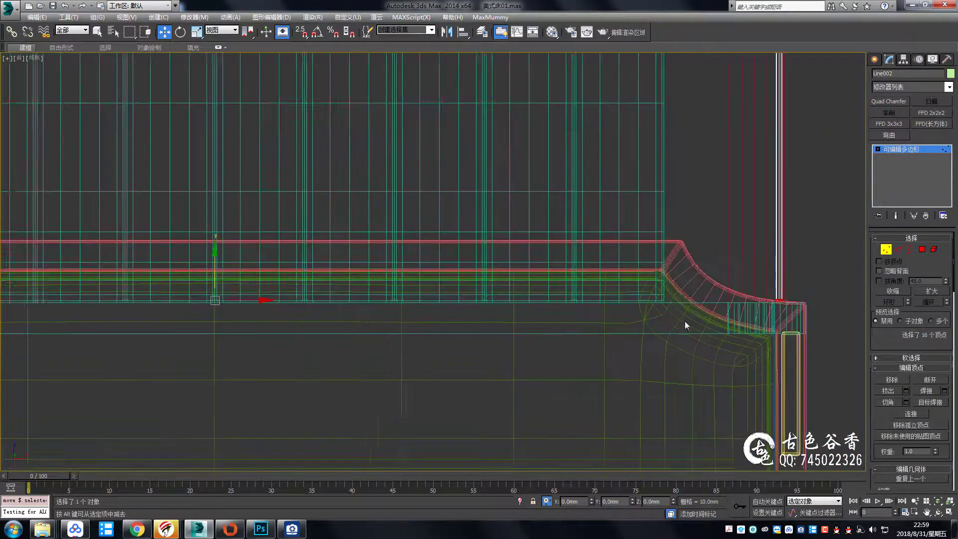
{"action": "scroll", "coordinate": [660, 312], "scroll_direction": "up", "scroll_amount": 4}
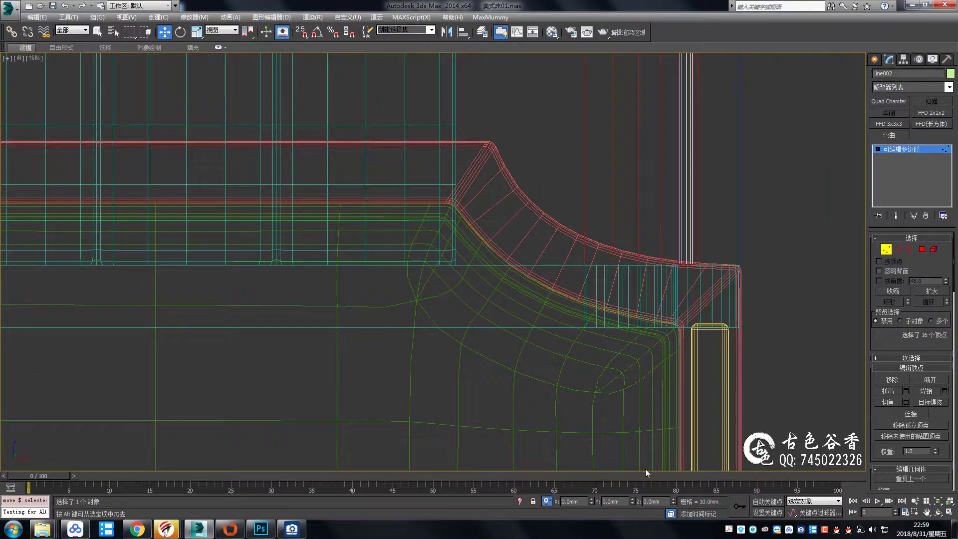
{"action": "key", "text": "p"}
{"action": "key", "text": "z"}
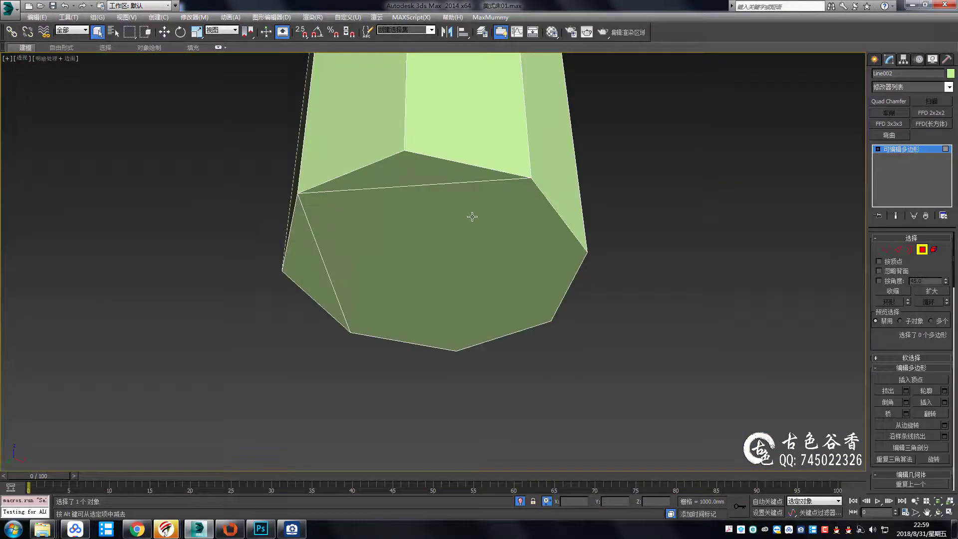
{"action": "middle_click_drag", "start_coordinate": [472, 217], "coordinate": [449, 219], "text": "alt"}
{"action": "scroll", "coordinate": [449, 220], "scroll_direction": "down", "scroll_amount": 5}
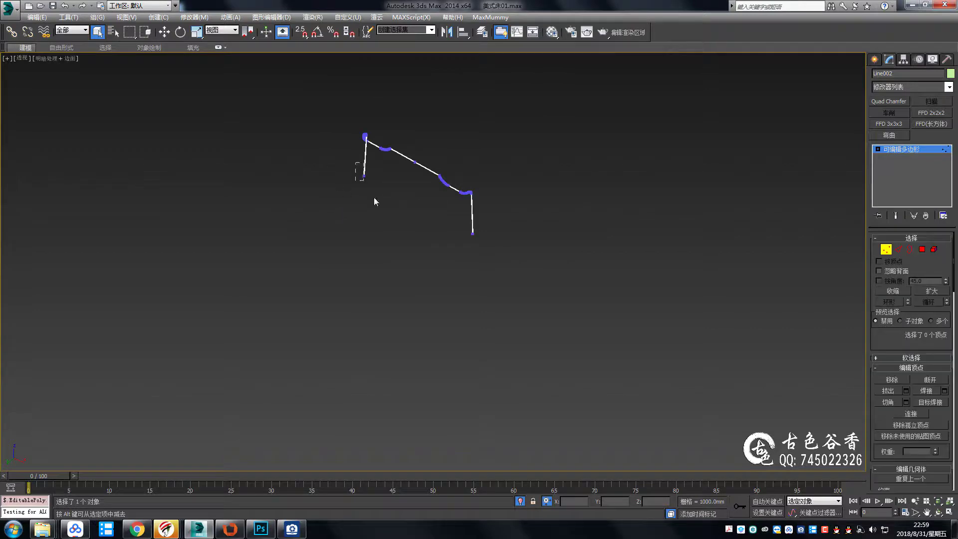
{"action": "key", "text": "z"}
{"action": "key", "text": "4"}
Orbit past the leg's side to show the headboard's blue top face
{"action": "middle_click_drag", "start_coordinate": [436, 233], "coordinate": [649, 227], "text": "alt"}
{"action": "scroll", "coordinate": [648, 226], "scroll_direction": "down", "scroll_amount": 5}
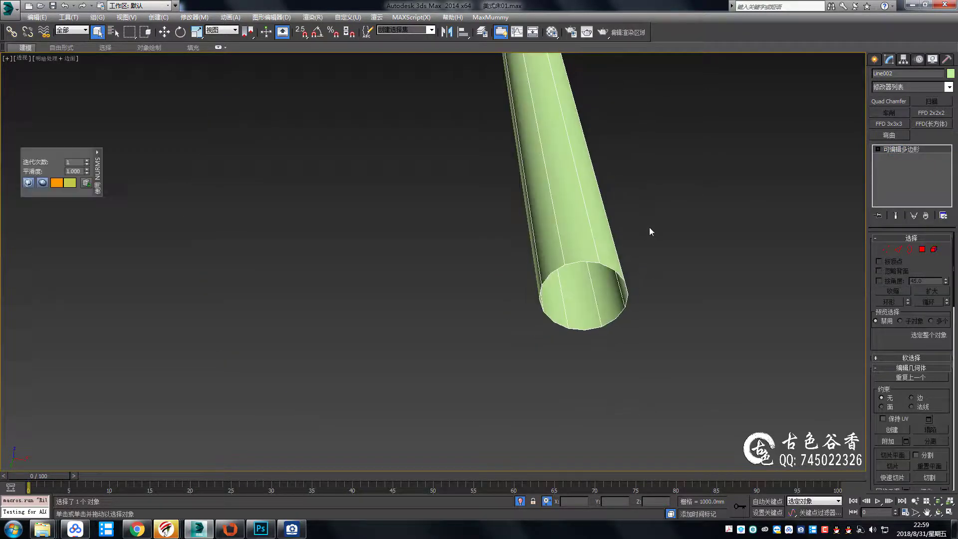
{"action": "scroll", "coordinate": [630, 252], "scroll_direction": "up", "scroll_amount": 5}
{"action": "scroll", "coordinate": [561, 269], "scroll_direction": "up", "scroll_amount": 3}
{"action": "scroll", "coordinate": [561, 269], "scroll_direction": "down", "scroll_amount": 5}
{"action": "scroll", "coordinate": [509, 280], "scroll_direction": "up", "scroll_amount": 5}
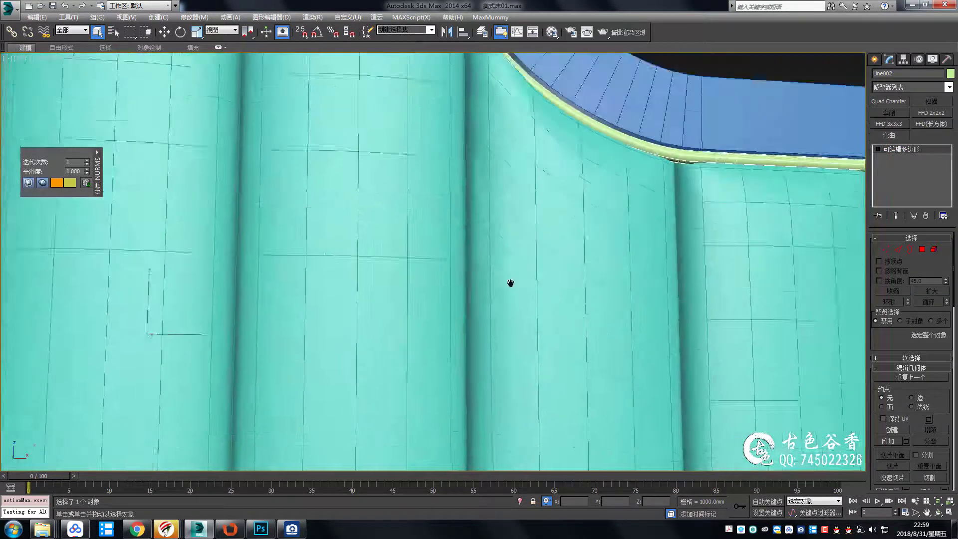
{"action": "middle_click_drag", "start_coordinate": [509, 280], "coordinate": [465, 340], "text": "alt"}
{"action": "scroll", "coordinate": [465, 340], "scroll_direction": "up", "scroll_amount": 3}
Chamfer the frame's corner edges by 1.383 mm with 2 segments
{"action": "key", "text": "2"}
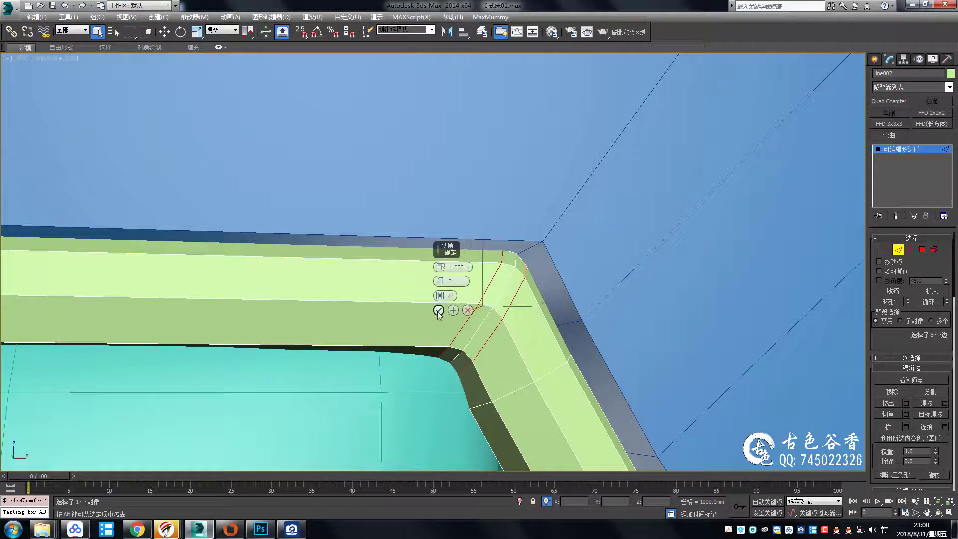
{"action": "left_click", "coordinate": [438, 311]}
{"action": "scroll", "coordinate": [438, 311], "scroll_direction": "down", "scroll_amount": 5}
{"action": "mouse_move", "coordinate": [438, 310]}
{"action": "middle_mouse_down", "text": "alt"}
{"action": "mouse_move", "coordinate": [499, 250]}
{"action": "mouse_move", "coordinate": [586, 213]}
{"action": "middle_mouse_up", "text": "alt"}
{"action": "scroll", "coordinate": [586, 213], "scroll_direction": "up", "scroll_amount": 3}
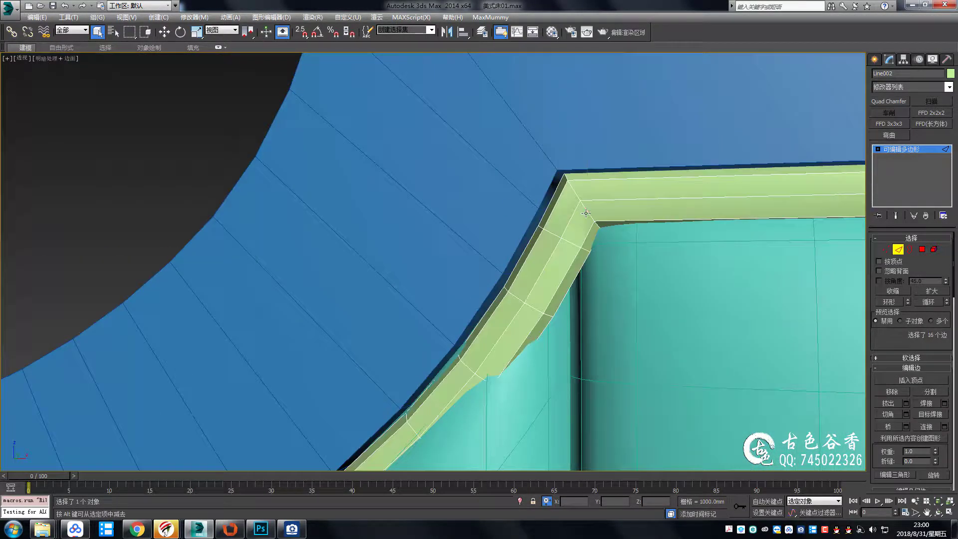
{"action": "key", "text": "semicolon"}
{"action": "key", "text": "2"}
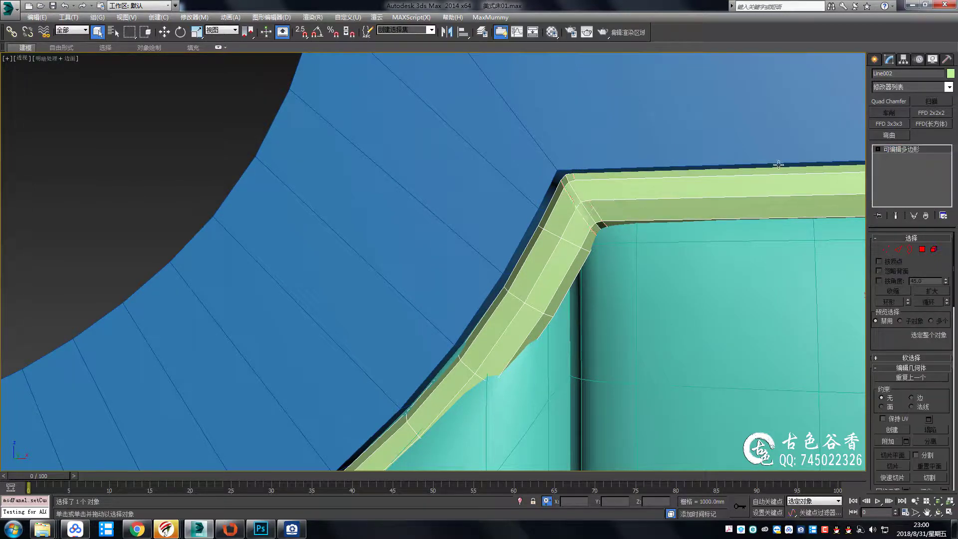
Preview the smoothed trim corners, then maximize the front wireframe view
{"action": "key", "text": "ctrl+q"}
{"action": "scroll", "coordinate": [578, 209], "scroll_direction": "down", "scroll_amount": 3}
{"action": "middle_click_drag", "start_coordinate": [499, 249], "coordinate": [578, 210], "text": "alt"}
{"action": "scroll", "coordinate": [579, 210], "scroll_direction": "up", "scroll_amount": 2}
{"action": "key", "text": "alt+w"}
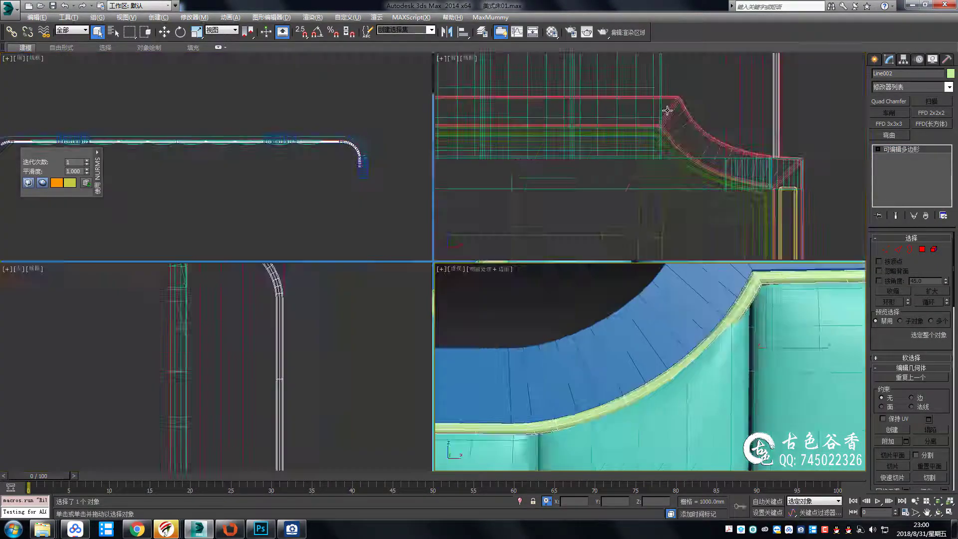
{"action": "key", "text": "alt+w"}
{"action": "scroll", "coordinate": [651, 184], "scroll_direction": "down", "scroll_amount": 4}
{"action": "scroll", "coordinate": [496, 166], "scroll_direction": "up", "scroll_amount": 4}
Add an FFD 3x3x3 to the piping curve and nudge its left-middle control point
{"action": "left_click", "coordinate": [889, 124]}
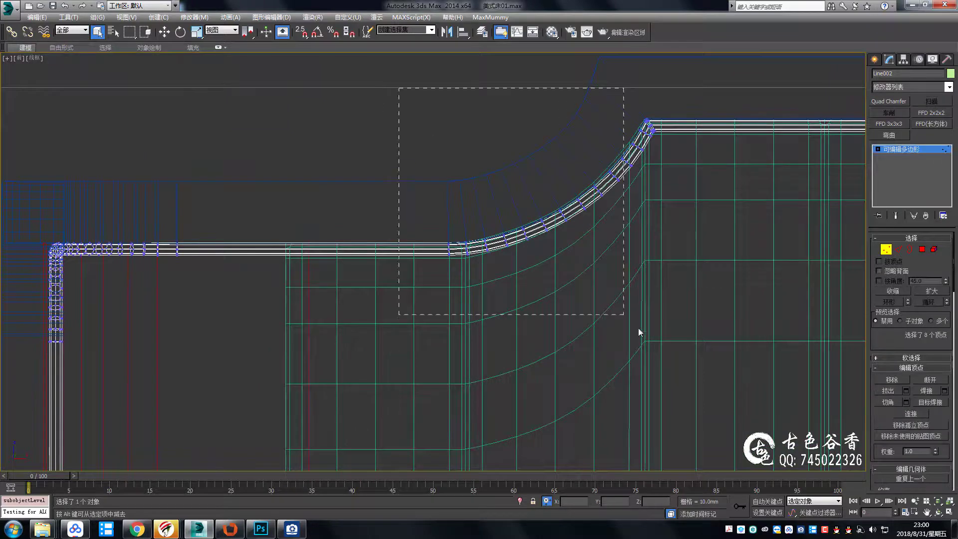
{"action": "scroll", "coordinate": [665, 246], "scroll_direction": "up", "scroll_amount": 3}
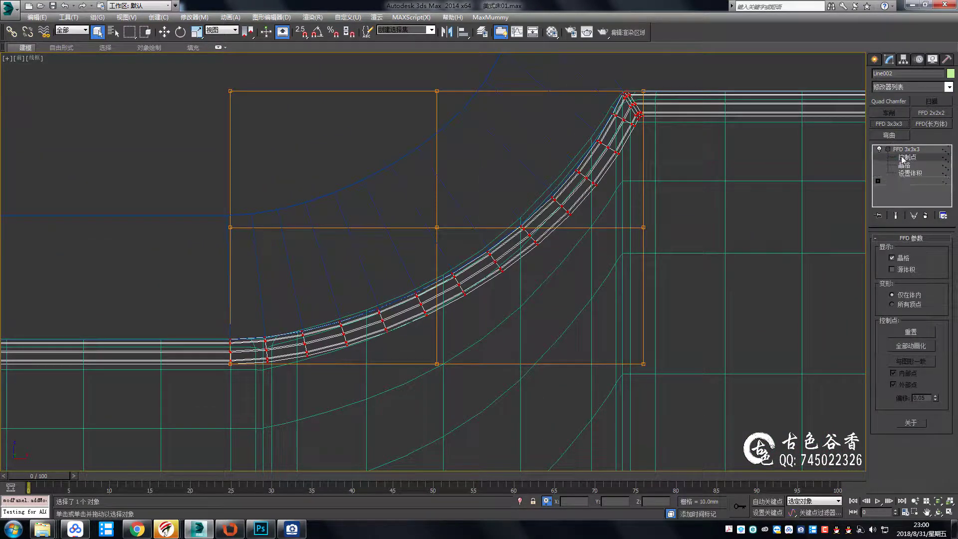
{"action": "key", "text": "w"}
{"action": "scroll", "coordinate": [460, 228], "scroll_direction": "up", "scroll_amount": 3}
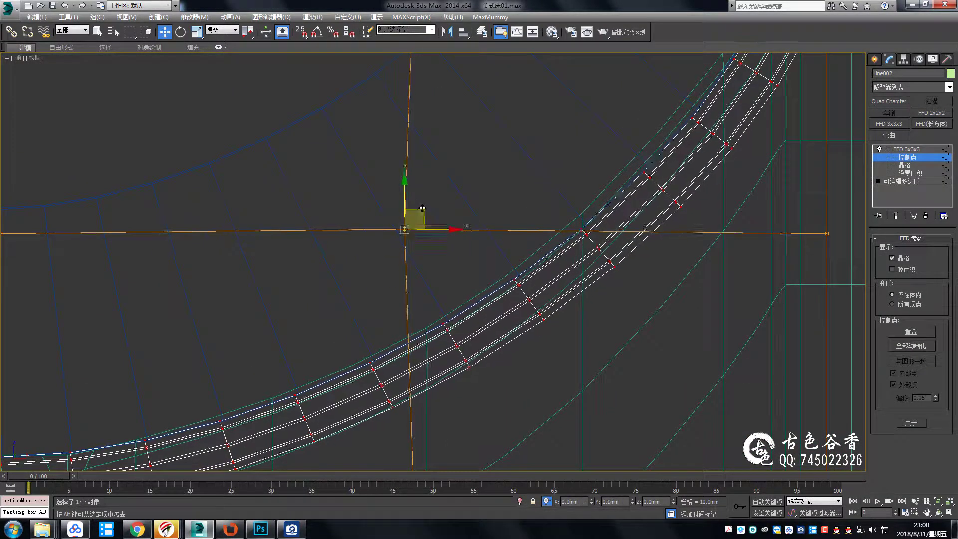
{"action": "scroll", "coordinate": [460, 227], "scroll_direction": "down", "scroll_amount": 4}
{"action": "key", "text": "ctrl+z"}
{"action": "scroll", "coordinate": [618, 305], "scroll_direction": "down", "scroll_amount": 3}
{"action": "scroll", "coordinate": [596, 214], "scroll_direction": "up", "scroll_amount": 4}
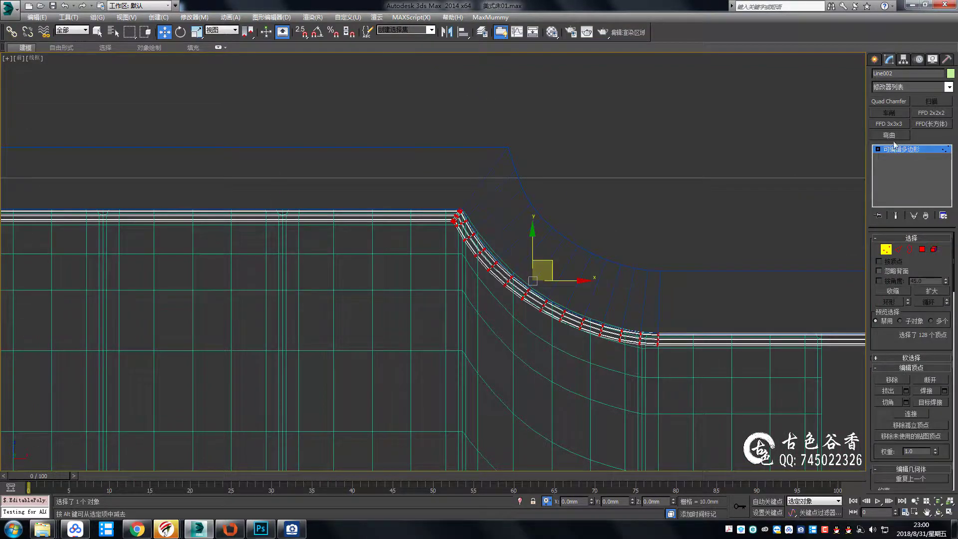
{"action": "left_click", "coordinate": [889, 124]}
{"action": "scroll", "coordinate": [573, 258], "scroll_direction": "up", "scroll_amount": 4}
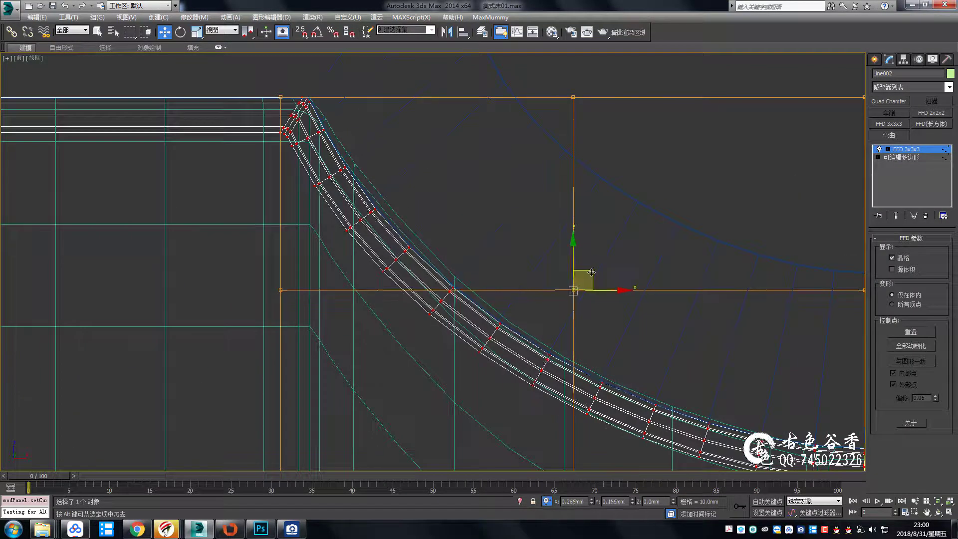
{"action": "mouse_move", "coordinate": [591, 272]}
{"action": "middle_mouse_down"}
{"action": "mouse_move", "coordinate": [699, 382]}
{"action": "mouse_move", "coordinate": [716, 278]}
{"action": "middle_mouse_up"}
{"action": "left_click", "coordinate": [410, 288]}
{"action": "left_click_drag", "start_coordinate": [466, 288], "coordinate": [448, 289]}
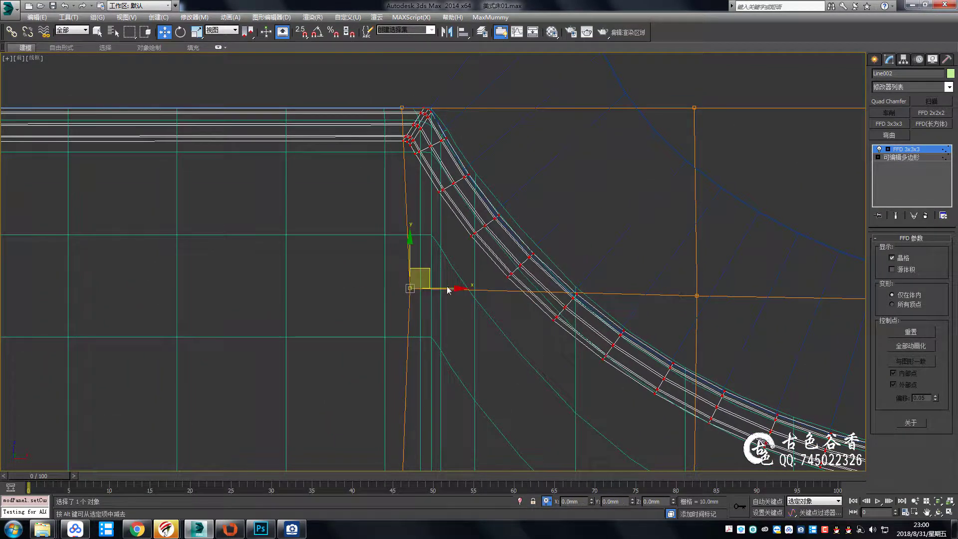
{"action": "scroll", "coordinate": [448, 289], "scroll_direction": "down", "scroll_amount": 3}
Switch to the front wireframe view and enter vertex editing on the tufted panel
{"action": "key", "text": "alt+w"}
{"action": "key", "text": "alt+w"}
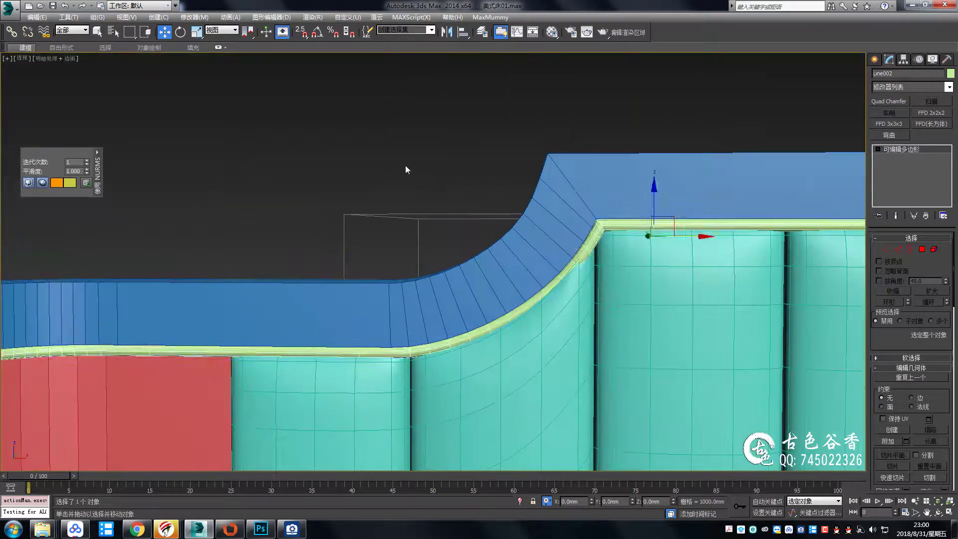
{"action": "middle_click_drag", "start_coordinate": [406, 166], "coordinate": [664, 153], "text": "alt"}
{"action": "scroll", "coordinate": [663, 153], "scroll_direction": "up", "scroll_amount": 2}
{"action": "key", "text": "f"}
{"action": "key", "text": "F3"}
{"action": "key", "text": "1"}
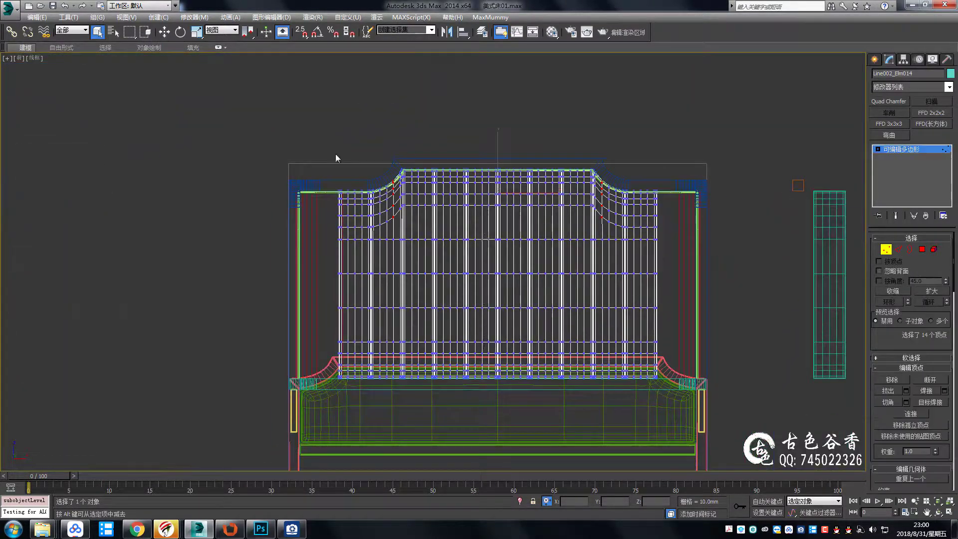
{"action": "scroll", "coordinate": [510, 256], "scroll_direction": "up", "scroll_amount": 2}
Add an FFD 2x2x2 to the tufted panel and lower its top control points
{"action": "left_click", "coordinate": [931, 113]}
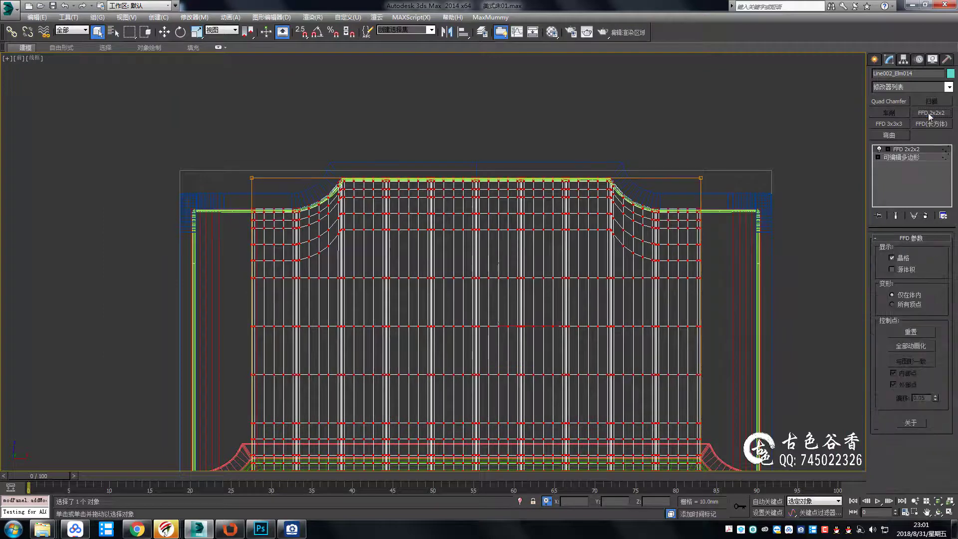
{"action": "left_click", "coordinate": [888, 149]}
{"action": "scroll", "coordinate": [473, 177], "scroll_direction": "up", "scroll_amount": 2}
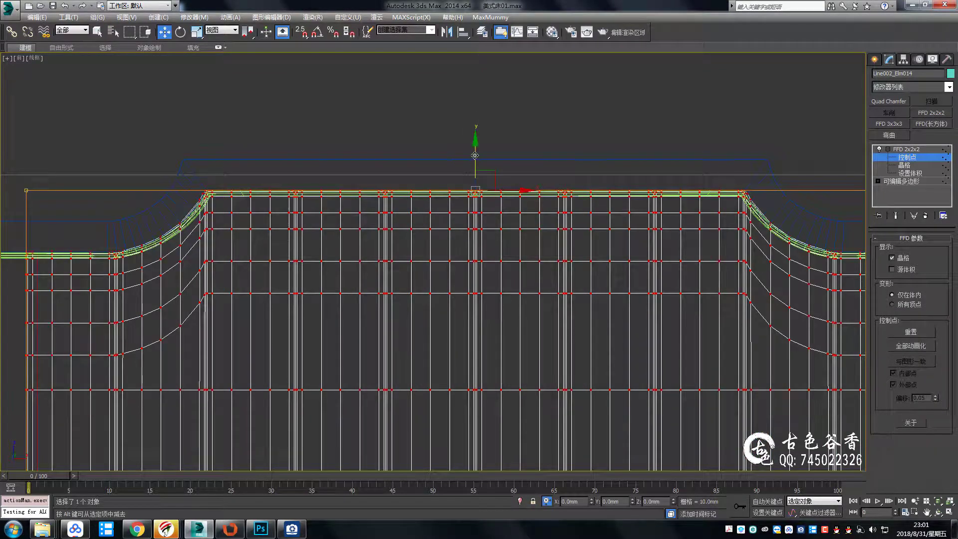
{"action": "left_click_drag", "start_coordinate": [474, 155], "coordinate": [480, 160]}
{"action": "scroll", "coordinate": [482, 221], "scroll_direction": "up", "scroll_amount": 4}
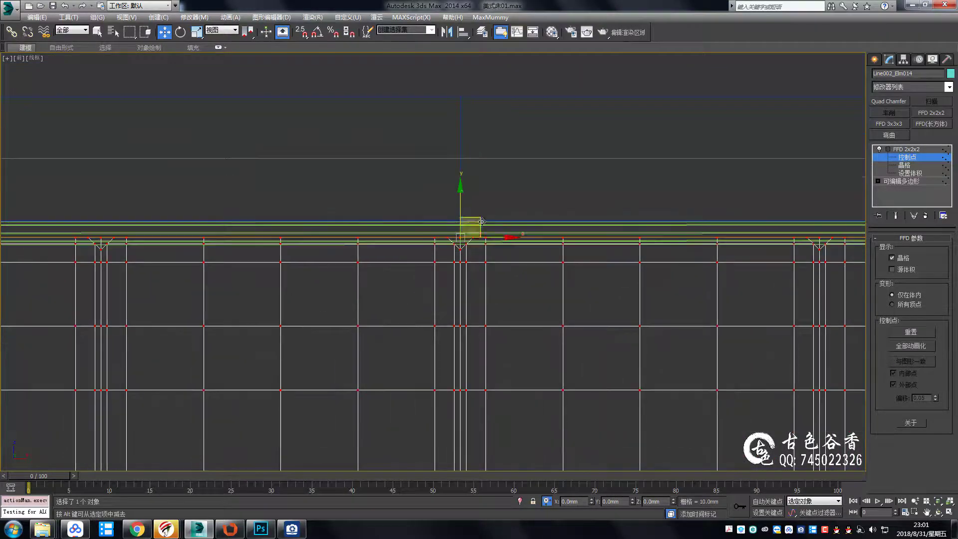
{"action": "left_click_drag", "start_coordinate": [460, 205], "coordinate": [460, 198]}
{"action": "scroll", "coordinate": [460, 198], "scroll_direction": "down", "scroll_amount": 8}
{"action": "scroll", "coordinate": [553, 231], "scroll_direction": "up", "scroll_amount": 6}
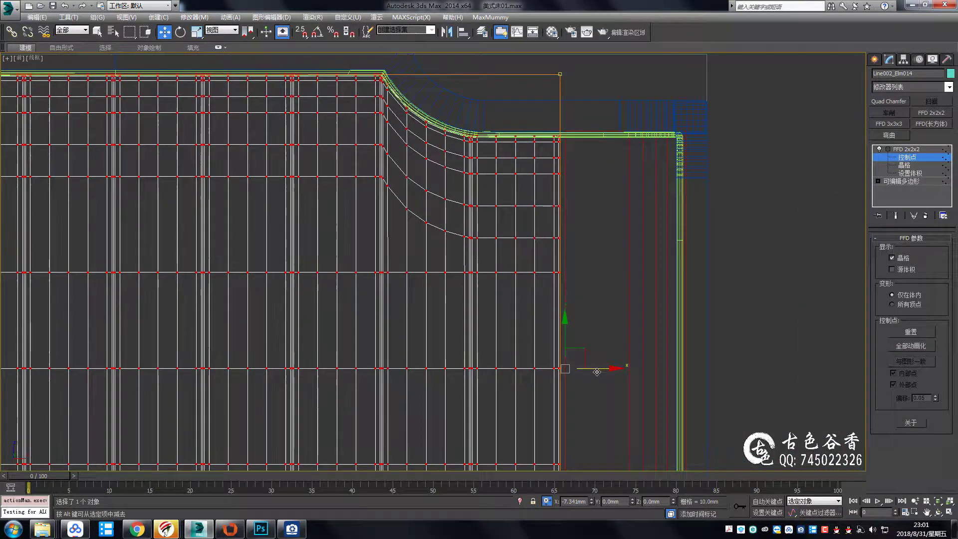
{"action": "scroll", "coordinate": [603, 369], "scroll_direction": "down", "scroll_amount": 6}
{"action": "scroll", "coordinate": [371, 254], "scroll_direction": "up", "scroll_amount": 6}
{"action": "scroll", "coordinate": [372, 255], "scroll_direction": "up", "scroll_amount": 2}
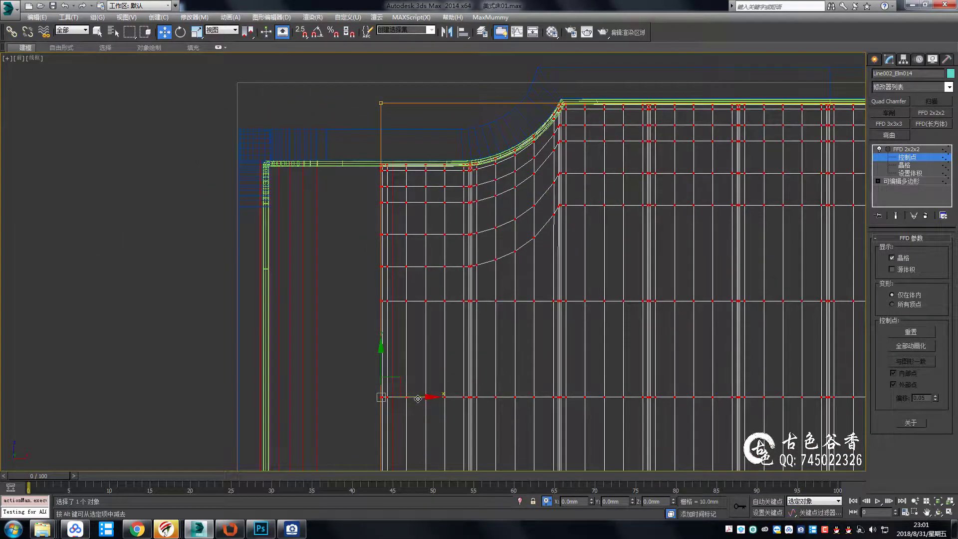
Shift the lattice's corner points sideways to fit the curve, then check the smooth panel
{"action": "left_click_drag", "start_coordinate": [409, 398], "coordinate": [424, 400]}
{"action": "scroll", "coordinate": [549, 218], "scroll_direction": "up", "scroll_amount": 2}
{"action": "scroll", "coordinate": [549, 218], "scroll_direction": "up", "scroll_amount": 2}
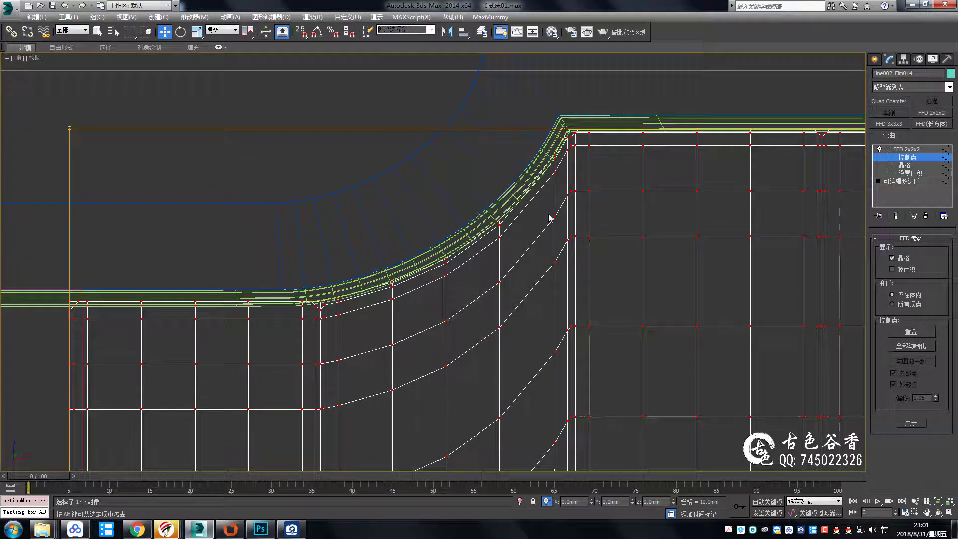
{"action": "scroll", "coordinate": [439, 319], "scroll_direction": "down", "scroll_amount": 3}
{"action": "scroll", "coordinate": [416, 347], "scroll_direction": "up", "scroll_amount": 3}
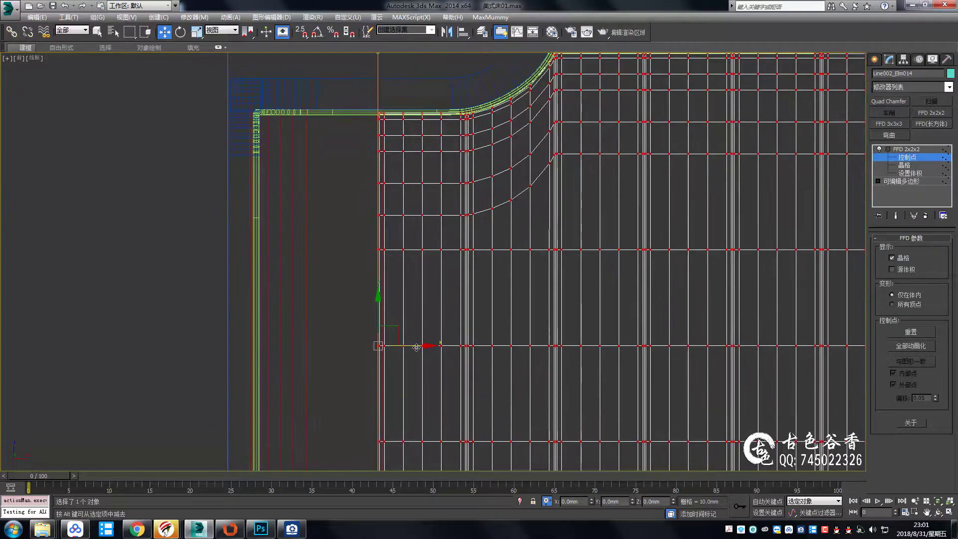
{"action": "scroll", "coordinate": [528, 284], "scroll_direction": "down", "scroll_amount": 1}
{"action": "scroll", "coordinate": [609, 397], "scroll_direction": "down", "scroll_amount": 3}
{"action": "scroll", "coordinate": [522, 203], "scroll_direction": "up", "scroll_amount": 4}
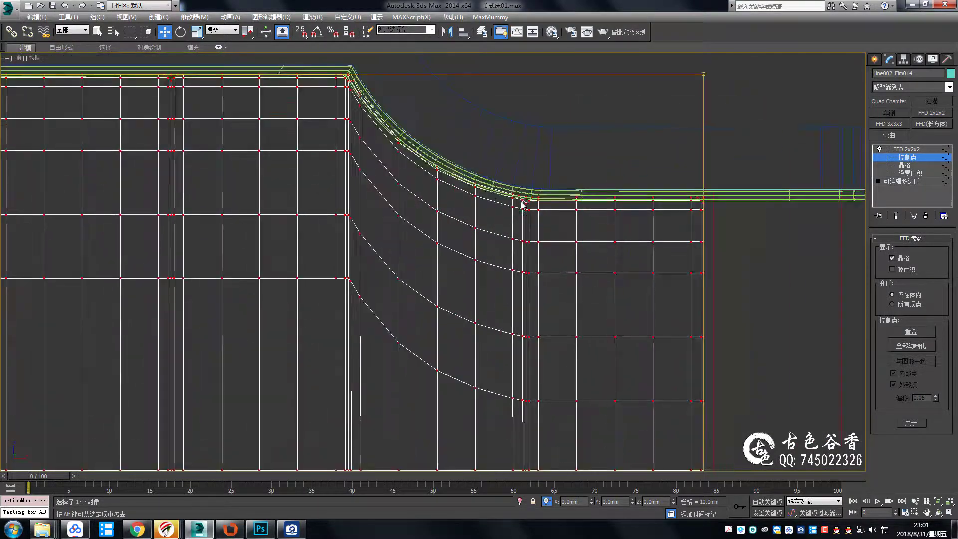
{"action": "scroll", "coordinate": [509, 226], "scroll_direction": "up", "scroll_amount": 1}
{"action": "scroll", "coordinate": [509, 226], "scroll_direction": "down", "scroll_amount": 4}
{"action": "key", "text": "alt+w"}
{"action": "key", "text": "alt+w"}
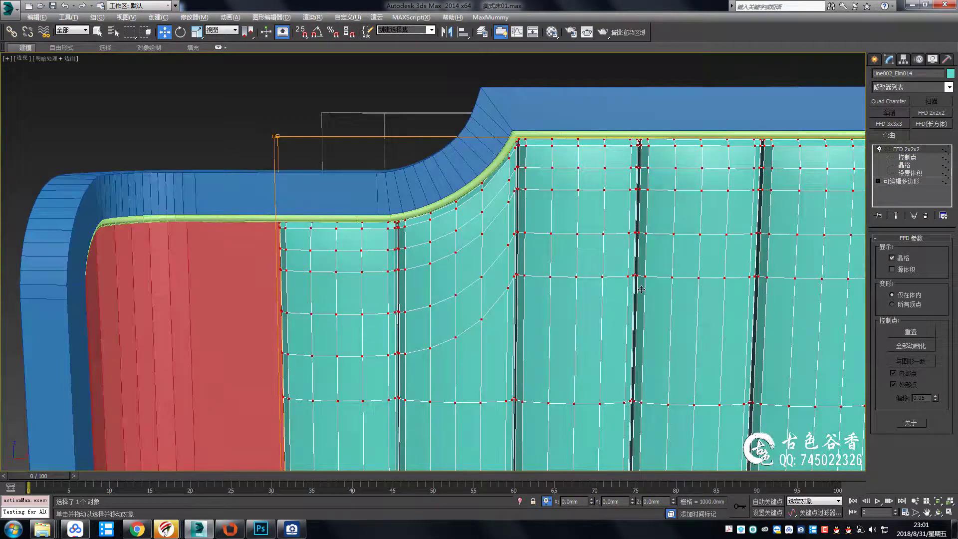
{"action": "scroll", "coordinate": [314, 207], "scroll_direction": "down", "scroll_amount": 4}
{"action": "scroll", "coordinate": [505, 274], "scroll_direction": "up", "scroll_amount": 4}
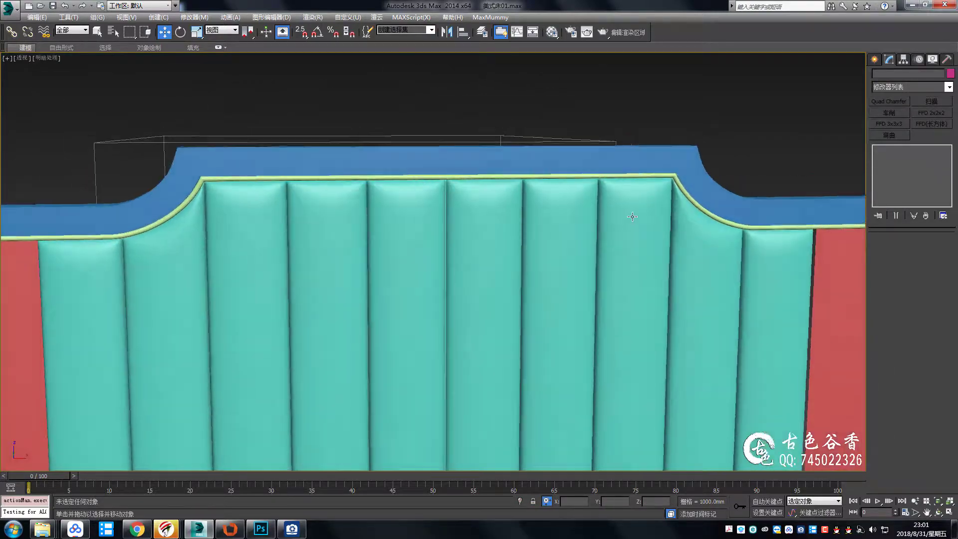
{"action": "key", "text": "F4"}
Select the red side panel and show mesh edges over the shaded model
{"action": "scroll", "coordinate": [616, 219], "scroll_direction": "down", "scroll_amount": 4}
{"action": "scroll", "coordinate": [594, 194], "scroll_direction": "up", "scroll_amount": 4}
{"action": "left_click", "coordinate": [564, 229]}
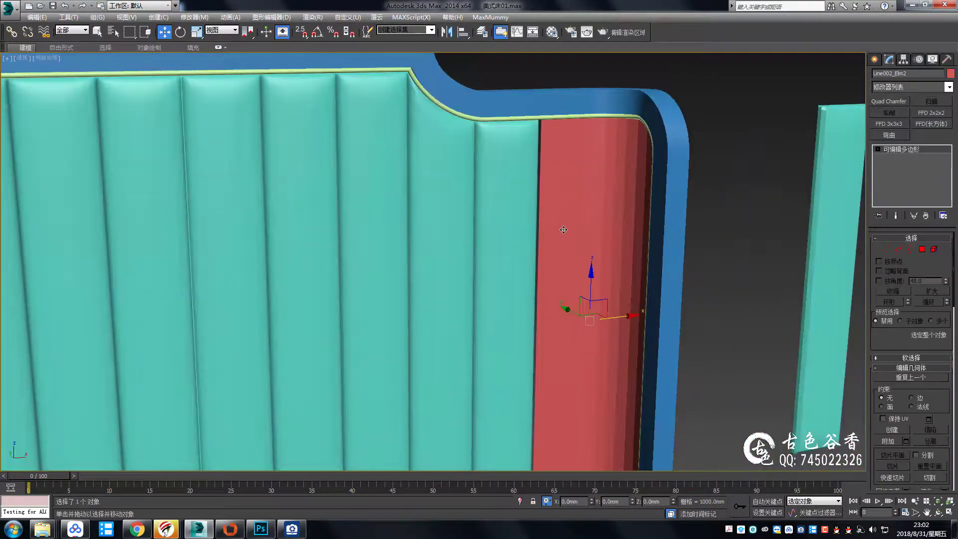
{"action": "key", "text": "q"}
{"action": "middle_click_drag", "start_coordinate": [561, 231], "coordinate": [594, 225], "text": "alt"}
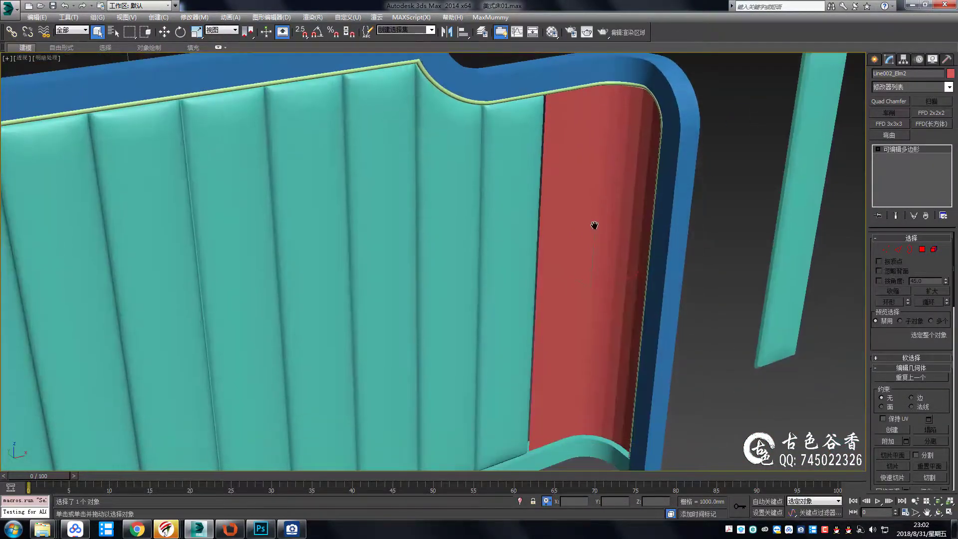
{"action": "key", "text": "F4"}
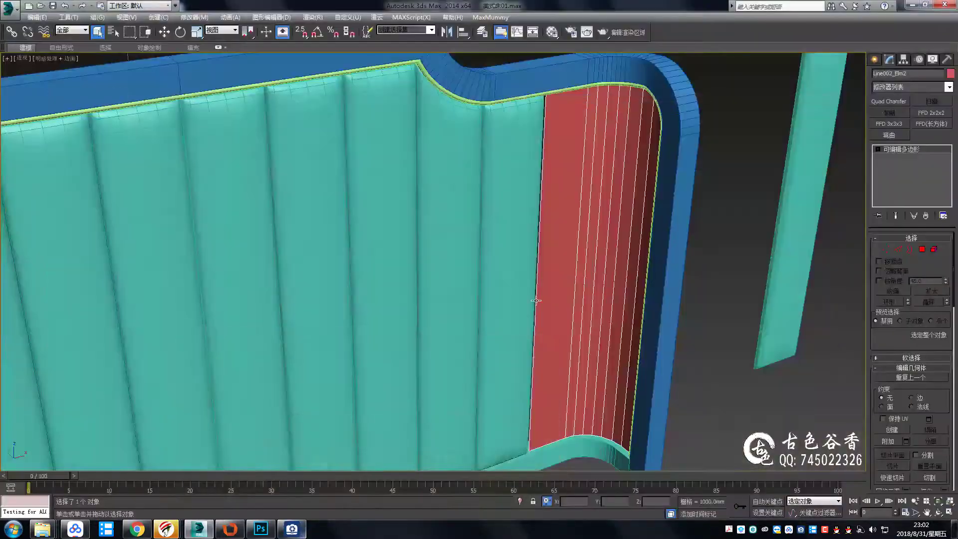
{"action": "scroll", "coordinate": [607, 204], "scroll_direction": "up", "scroll_amount": 2}
Isolate the red panel and select its curved bottom edge loop
{"action": "key", "text": "4"}
{"action": "key", "text": "alt+q"}
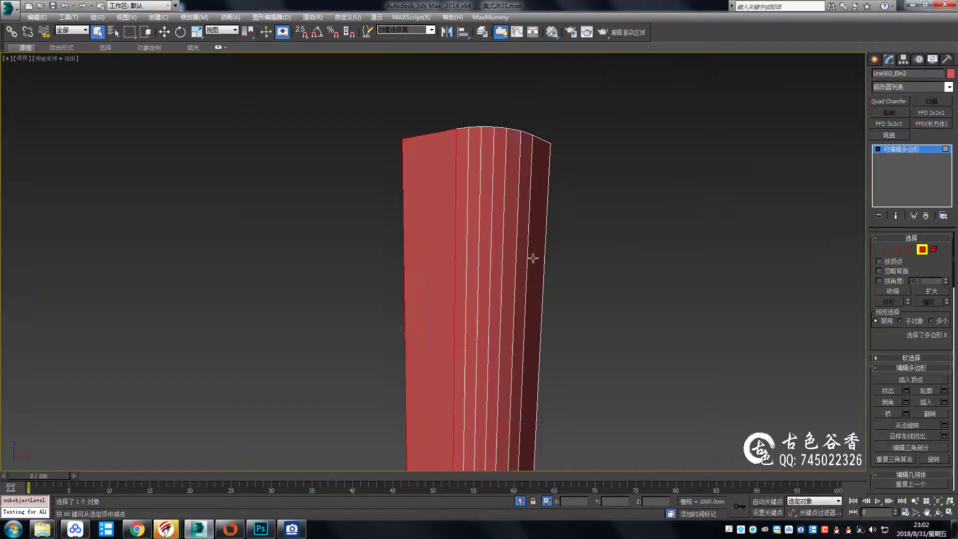
{"action": "mouse_move", "coordinate": [493, 265]}
{"action": "middle_mouse_down", "text": "alt"}
{"action": "mouse_move", "coordinate": [528, 220]}
{"action": "mouse_move", "coordinate": [509, 257]}
{"action": "middle_mouse_up", "text": "alt"}
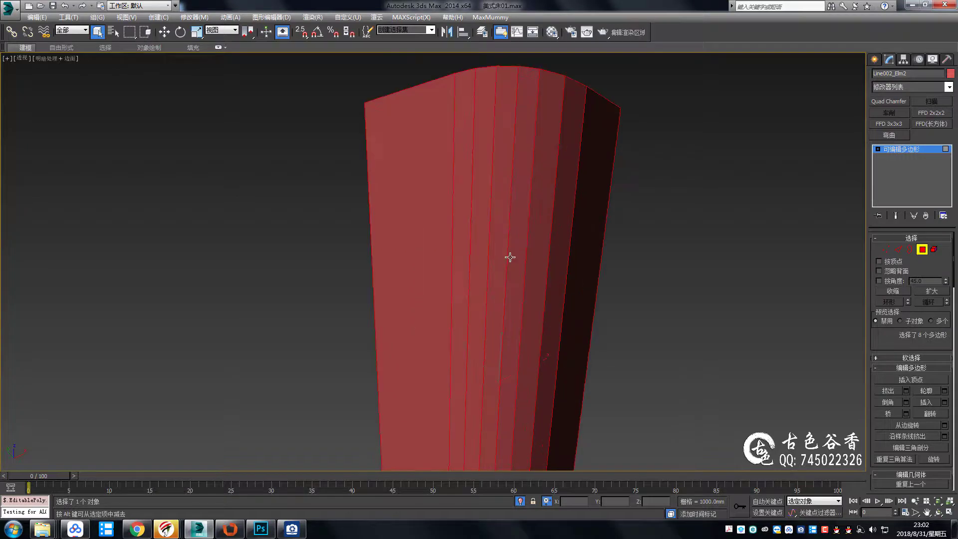
{"action": "key", "text": "2"}
{"action": "scroll", "coordinate": [418, 118], "scroll_direction": "down", "scroll_amount": 3}
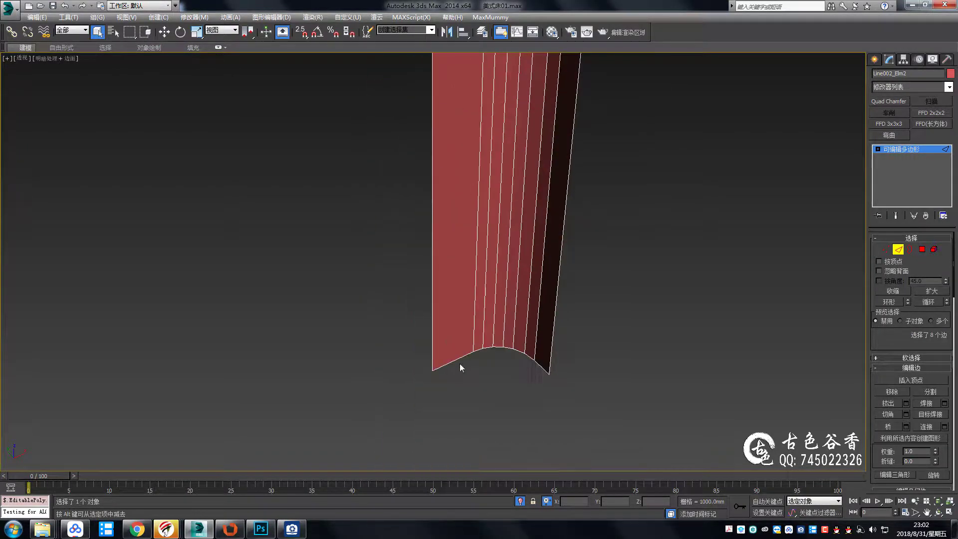
{"action": "double_click", "coordinate": [459, 363], "text": "ctrl"}
{"action": "scroll", "coordinate": [475, 299], "scroll_direction": "up", "scroll_amount": 3}
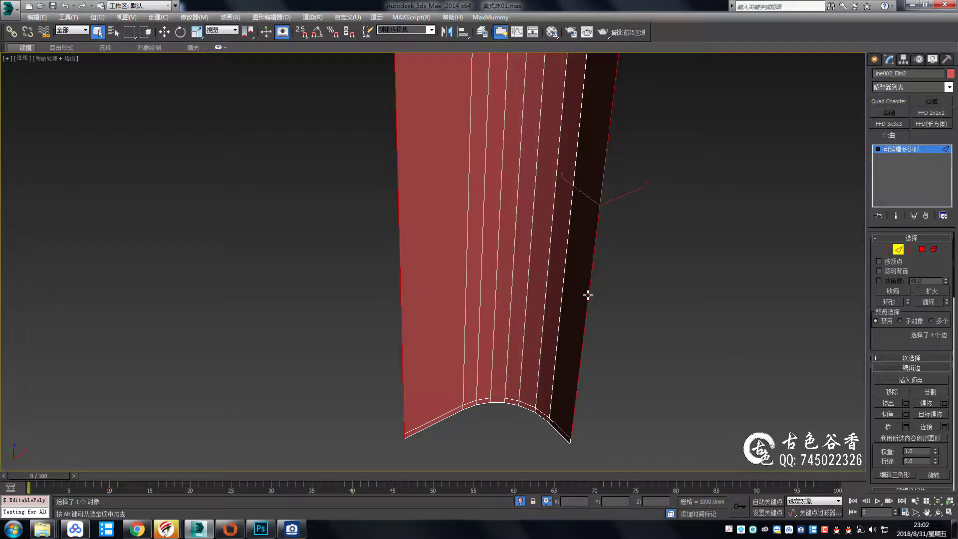
Exit isolation, maximize the side view and switch the panel to vertex level
{"action": "key", "text": "alt+q"}
{"action": "key", "text": "alt+w"}
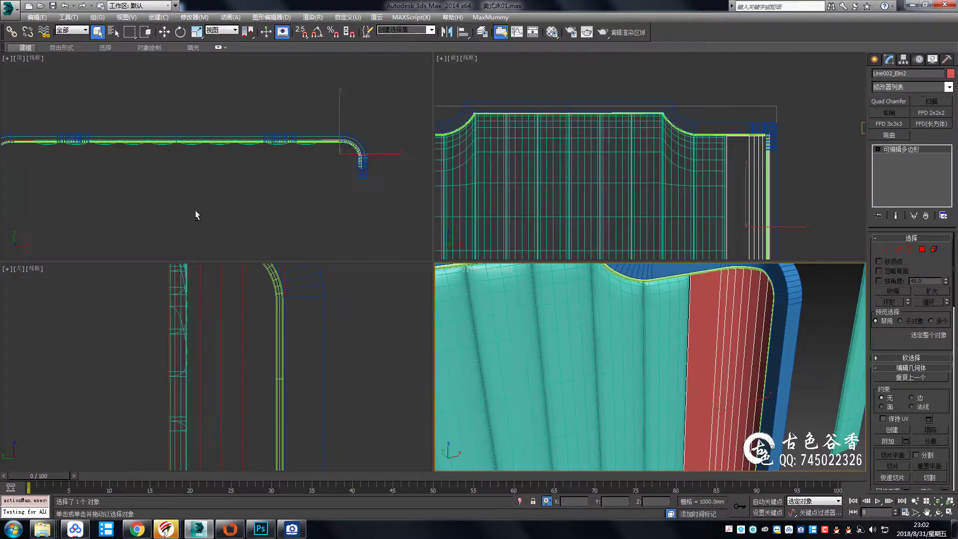
{"action": "key", "text": "alt+w"}
{"action": "scroll", "coordinate": [464, 200], "scroll_direction": "down", "scroll_amount": 2}
{"action": "key", "text": "1"}
{"action": "scroll", "coordinate": [483, 139], "scroll_direction": "up", "scroll_amount": 3}
{"action": "scroll", "coordinate": [488, 278], "scroll_direction": "down", "scroll_amount": 3}
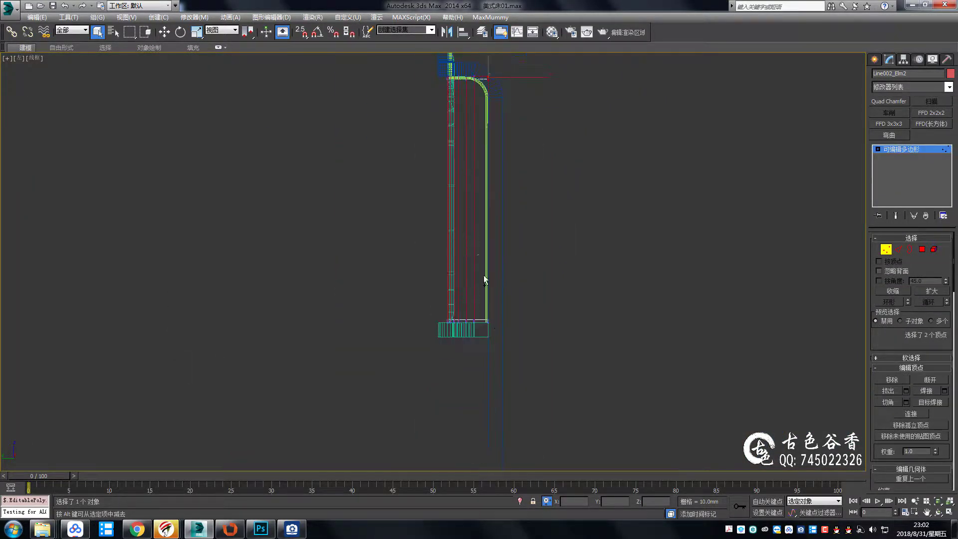
{"action": "scroll", "coordinate": [569, 160], "scroll_direction": "up", "scroll_amount": 4}
{"action": "scroll", "coordinate": [530, 349], "scroll_direction": "up", "scroll_amount": 2}
Select the row of vertices along the red panel's top for moving
{"action": "key", "text": "w"}
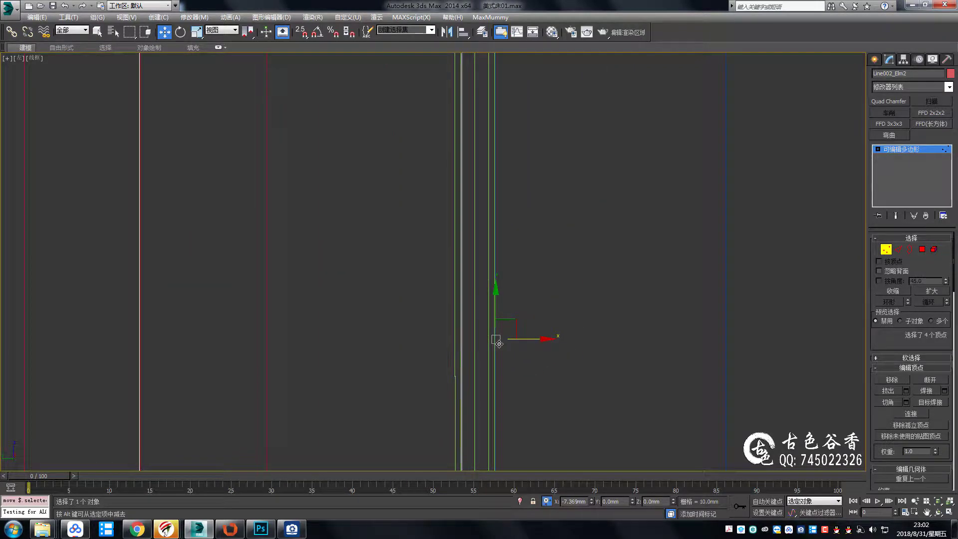
{"action": "scroll", "coordinate": [499, 344], "scroll_direction": "down", "scroll_amount": 3}
{"action": "middle_click_drag", "start_coordinate": [504, 330], "coordinate": [423, 199]}
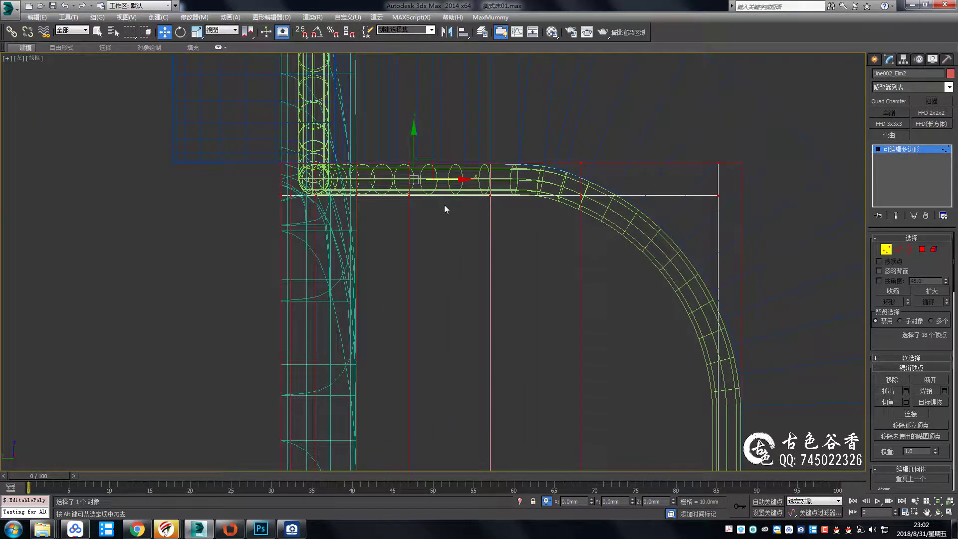
{"action": "scroll", "coordinate": [421, 163], "scroll_direction": "up", "scroll_amount": 2}
{"action": "scroll", "coordinate": [591, 252], "scroll_direction": "down", "scroll_amount": 3}
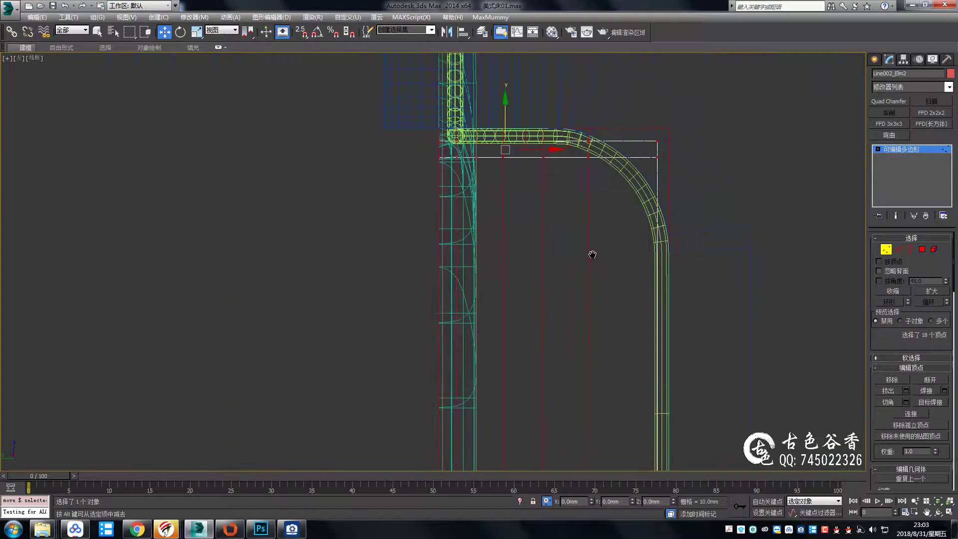
Orbit Perspective toward the panel's top edge, then return to the four-viewport layout
{"action": "key", "text": "p"}
{"action": "mouse_move", "coordinate": [635, 267]}
{"action": "middle_mouse_down", "text": "alt"}
{"action": "mouse_move", "coordinate": [657, 248]}
{"action": "mouse_move", "coordinate": [569, 229]}
{"action": "mouse_move", "coordinate": [649, 234]}
{"action": "mouse_move", "coordinate": [640, 165]}
{"action": "middle_mouse_up", "text": "alt"}
{"action": "scroll", "coordinate": [635, 246], "scroll_direction": "up", "scroll_amount": 3}
{"action": "scroll", "coordinate": [635, 246], "scroll_direction": "down", "scroll_amount": 4}
{"action": "scroll", "coordinate": [676, 215], "scroll_direction": "up", "scroll_amount": 2}
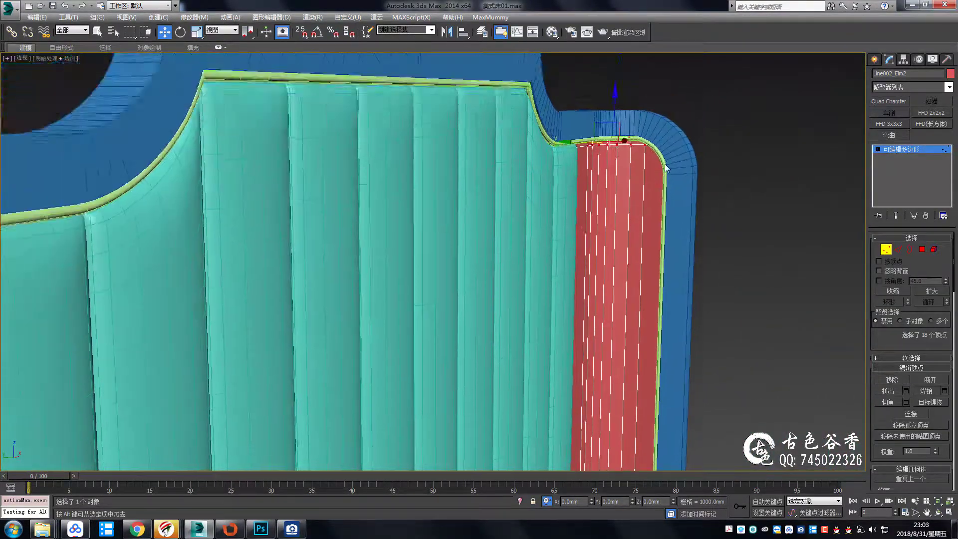
{"action": "scroll", "coordinate": [639, 164], "scroll_direction": "up", "scroll_amount": 2}
{"action": "key", "text": "q"}
{"action": "key", "text": "alt+w"}
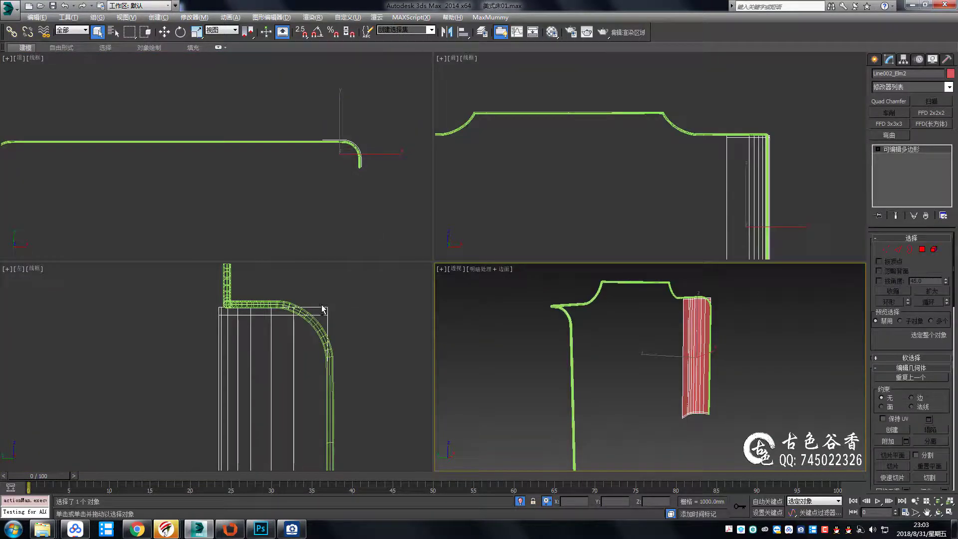
{"action": "scroll", "coordinate": [484, 172], "scroll_direction": "up", "scroll_amount": 3}
Connect new edges across the red panel's two top-corner vertices
{"action": "left_click", "coordinate": [690, 192]}
{"action": "left_click_drag", "start_coordinate": [690, 193], "coordinate": [577, 151]}
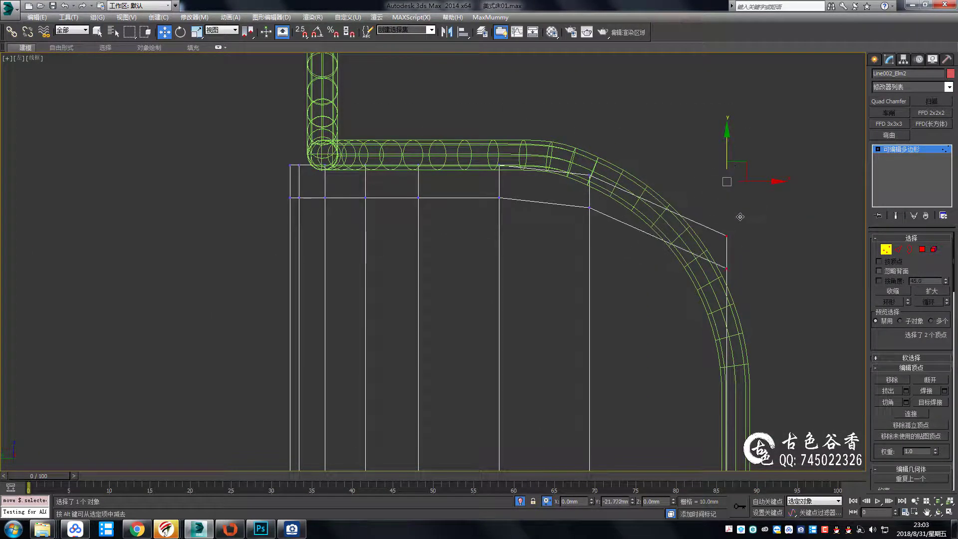
{"action": "scroll", "coordinate": [741, 260], "scroll_direction": "down", "scroll_amount": 4}
{"action": "middle_click_drag", "start_coordinate": [699, 295], "coordinate": [657, 206]}
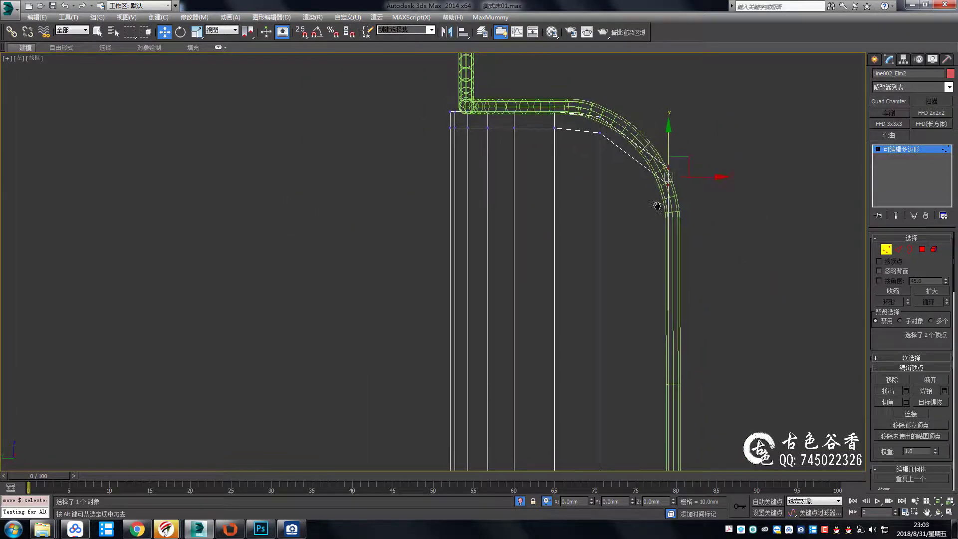
{"action": "key", "text": "alt+r"}
{"action": "key", "text": "ctrl+shift+e"}
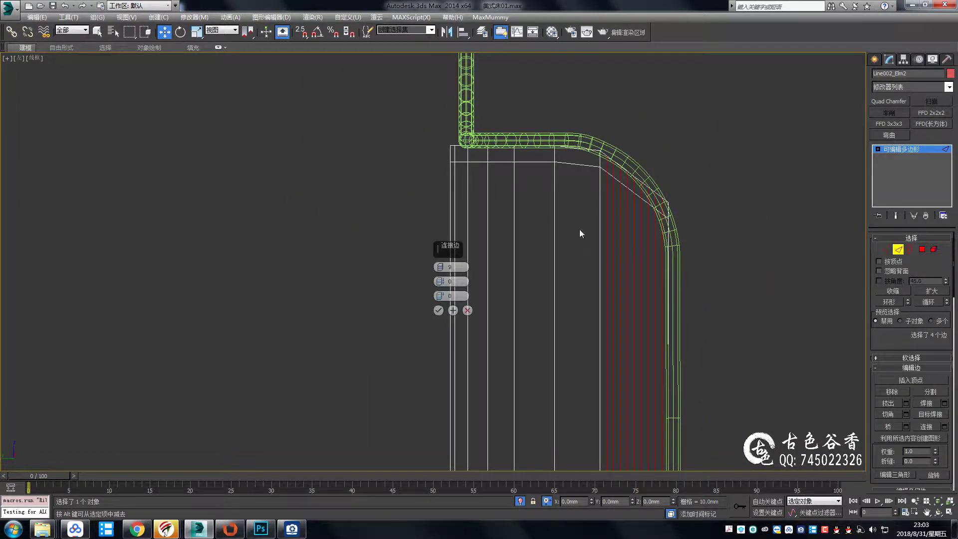
{"action": "left_click", "coordinate": [439, 311]}
Preview the red panel's top corner with subdivision smoothing in Perspective
{"action": "key", "text": "1"}
{"action": "scroll", "coordinate": [689, 288], "scroll_direction": "up", "scroll_amount": 1}
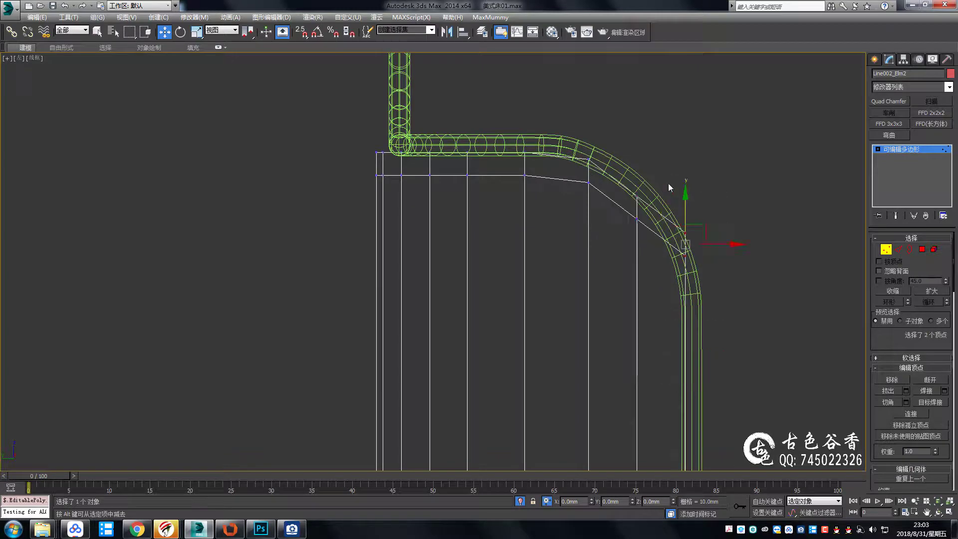
{"action": "key", "text": "p"}
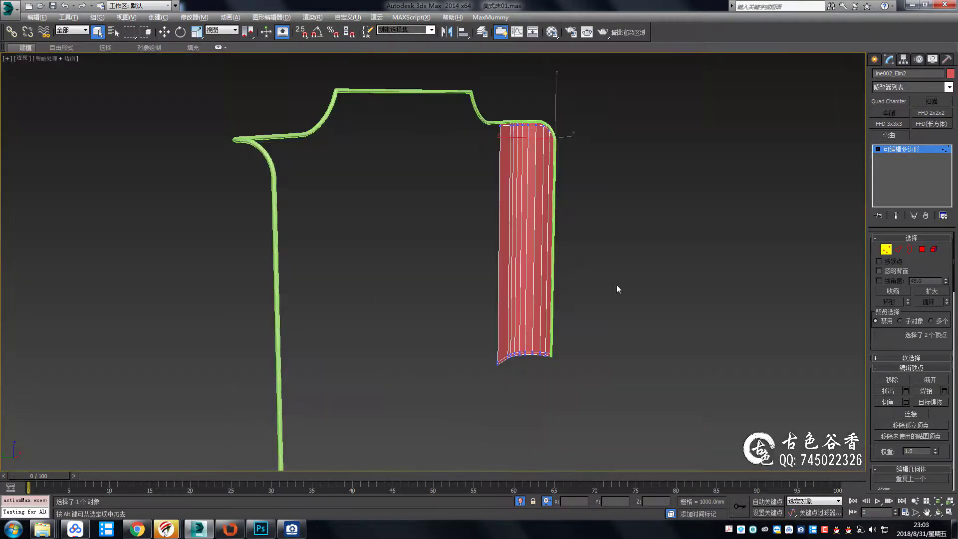
{"action": "scroll", "coordinate": [616, 284], "scroll_direction": "up", "scroll_amount": 5}
{"action": "scroll", "coordinate": [564, 104], "scroll_direction": "down", "scroll_amount": 3}
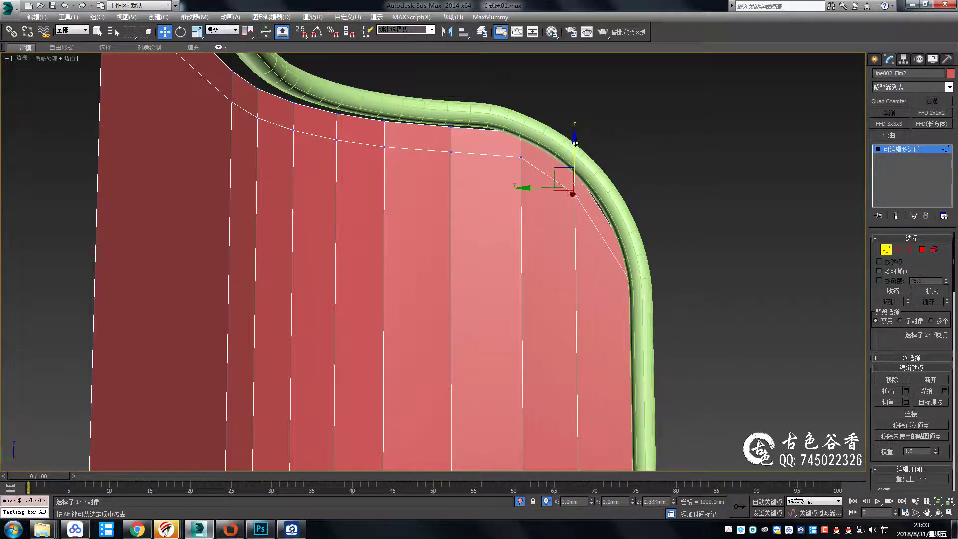
{"action": "mouse_move", "coordinate": [575, 143]}
{"action": "middle_mouse_down", "text": "alt"}
{"action": "mouse_move", "coordinate": [658, 235]}
{"action": "mouse_move", "coordinate": [666, 304]}
{"action": "middle_mouse_up", "text": "alt"}
{"action": "key", "text": "ctrl+q"}
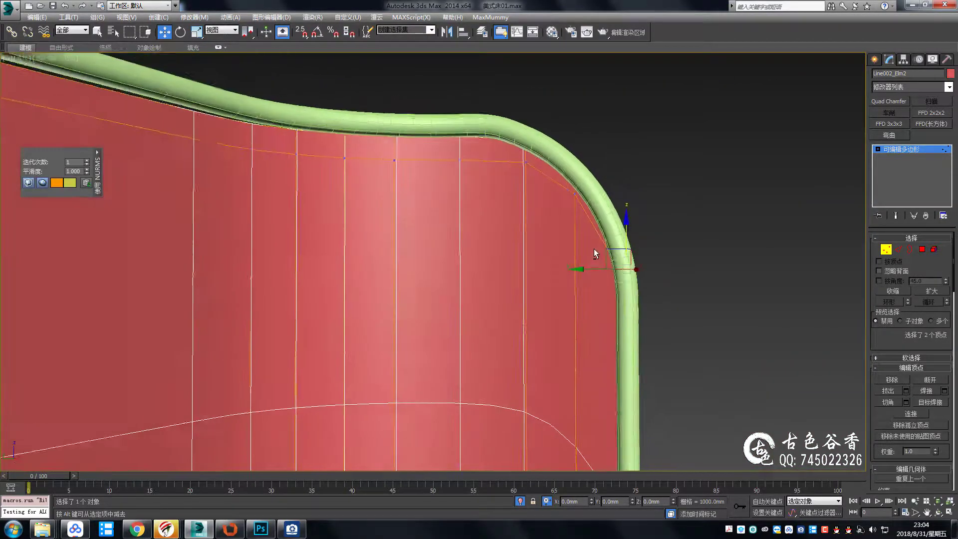
{"action": "middle_click_drag", "start_coordinate": [594, 248], "coordinate": [660, 214], "text": "alt"}
Inspect an edge loop on the green piping, then clear the selection
{"action": "left_click", "coordinate": [906, 154]}
{"action": "scroll", "coordinate": [492, 113], "scroll_direction": "up", "scroll_amount": 3}
{"action": "left_click", "coordinate": [491, 113]}
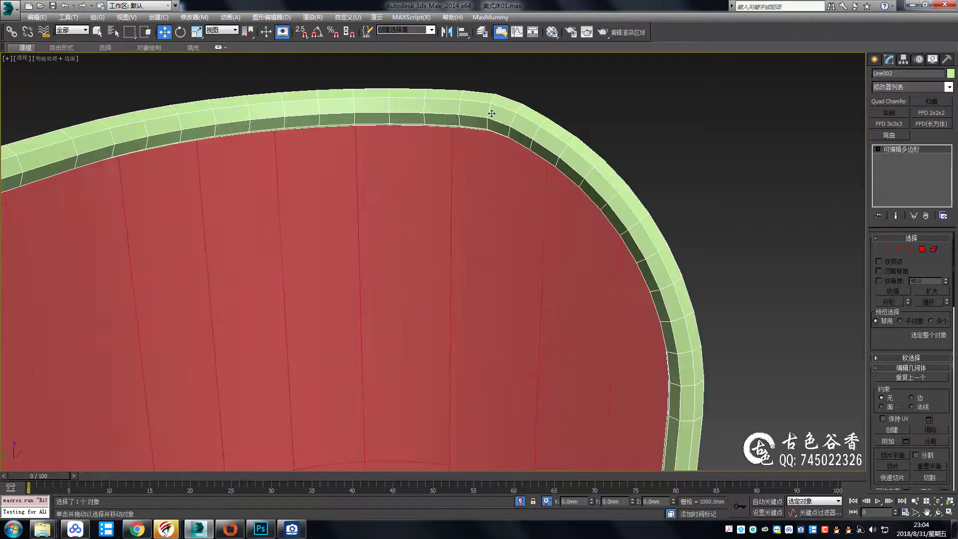
{"action": "key", "text": "2"}
{"action": "double_click", "coordinate": [491, 114]}
{"action": "mouse_move", "coordinate": [491, 114]}
{"action": "middle_mouse_down", "text": "alt"}
{"action": "mouse_move", "coordinate": [516, 134]}
{"action": "mouse_move", "coordinate": [481, 171]}
{"action": "mouse_move", "coordinate": [350, 148]}
{"action": "mouse_move", "coordinate": [506, 156]}
{"action": "mouse_move", "coordinate": [516, 145]}
{"action": "middle_mouse_up", "text": "alt"}
{"action": "left_click", "coordinate": [516, 144]}
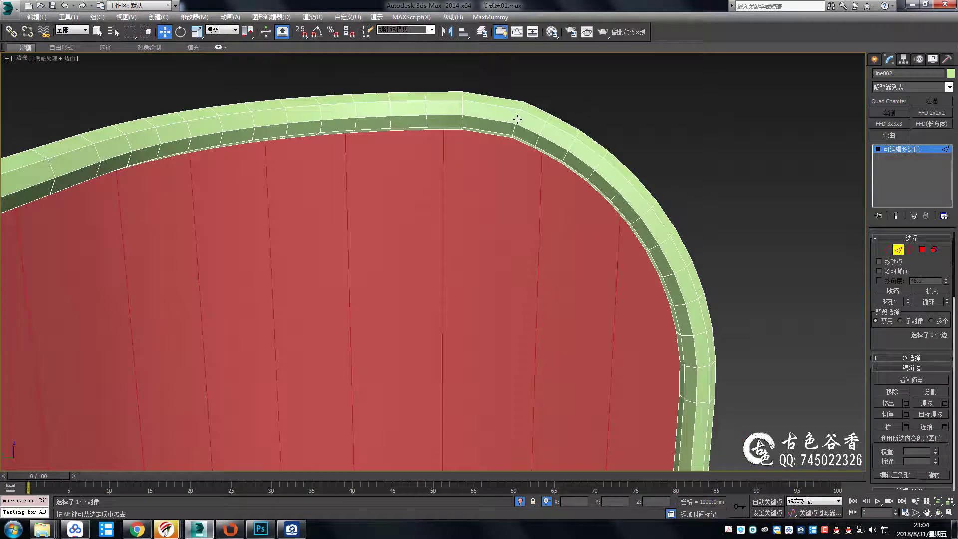
{"action": "left_click", "coordinate": [806, 160]}
{"action": "key", "text": "q"}
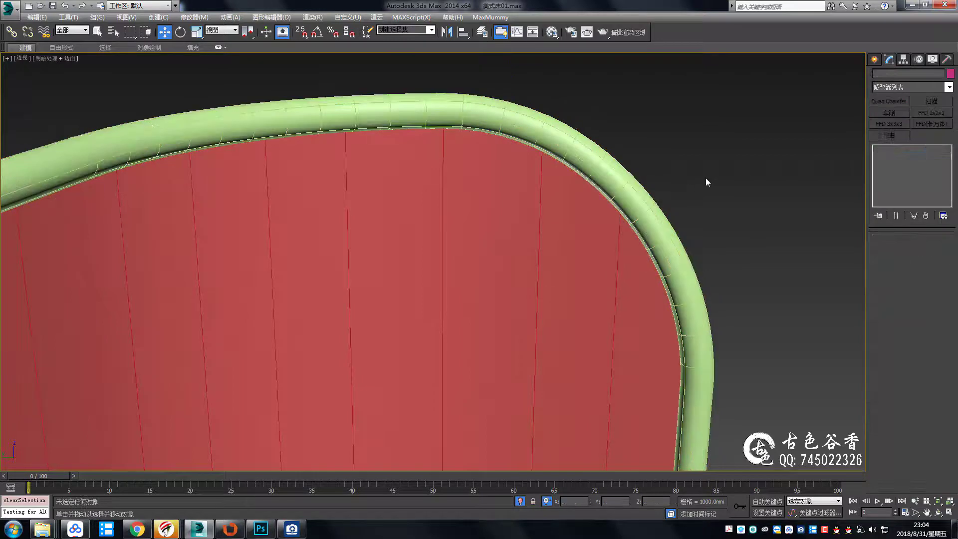
{"action": "mouse_move", "coordinate": [706, 178]}
{"action": "middle_mouse_down", "text": "alt"}
{"action": "mouse_move", "coordinate": [548, 265]}
{"action": "mouse_move", "coordinate": [547, 238]}
{"action": "middle_mouse_up", "text": "alt"}
Reselect the red panel at edge level and confirm an edge extrusion at its top
{"action": "left_click", "coordinate": [548, 238]}
{"action": "scroll", "coordinate": [595, 128], "scroll_direction": "down", "scroll_amount": 3}
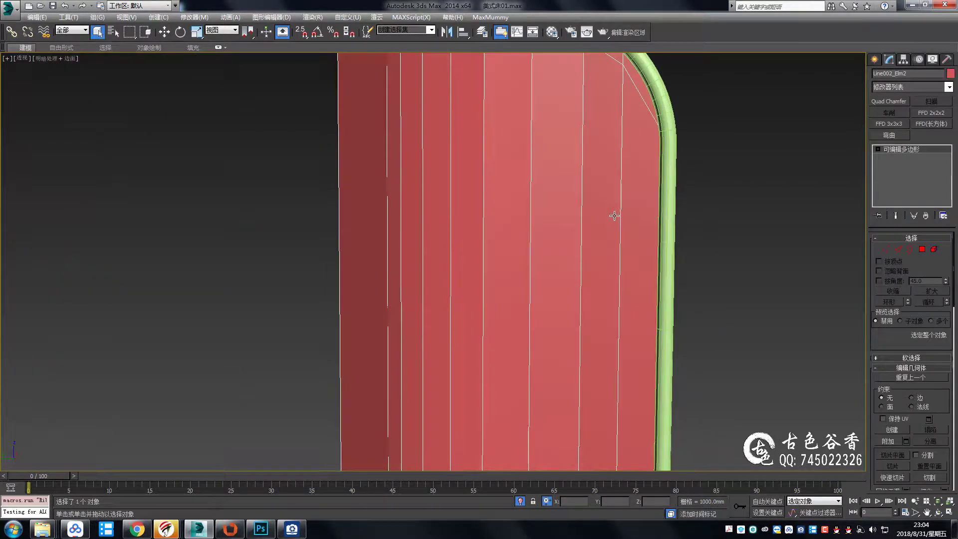
{"action": "scroll", "coordinate": [609, 181], "scroll_direction": "down", "scroll_amount": 2}
{"action": "scroll", "coordinate": [622, 255], "scroll_direction": "down", "scroll_amount": 2}
{"action": "scroll", "coordinate": [622, 254], "scroll_direction": "up", "scroll_amount": 2}
{"action": "key", "text": "2"}
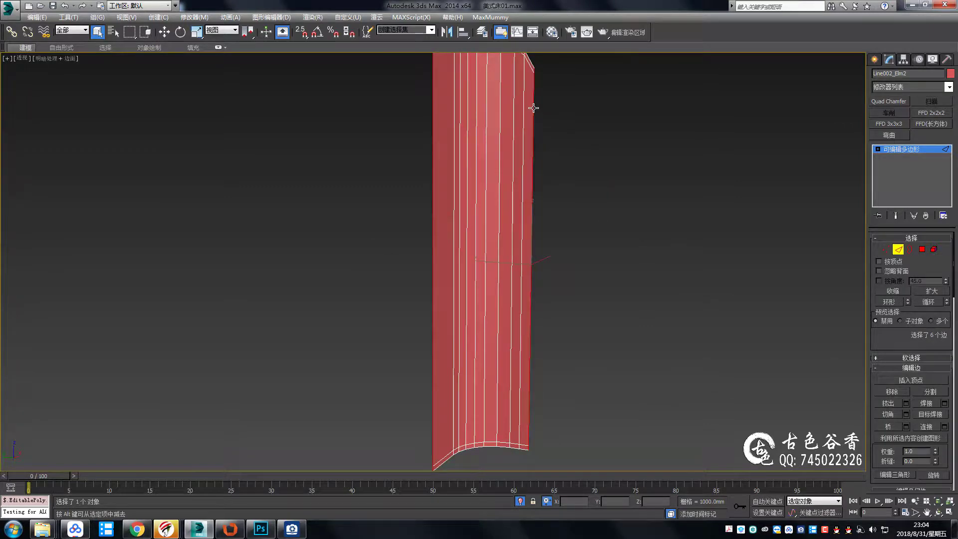
{"action": "middle_click_drag", "start_coordinate": [534, 108], "coordinate": [528, 269]}
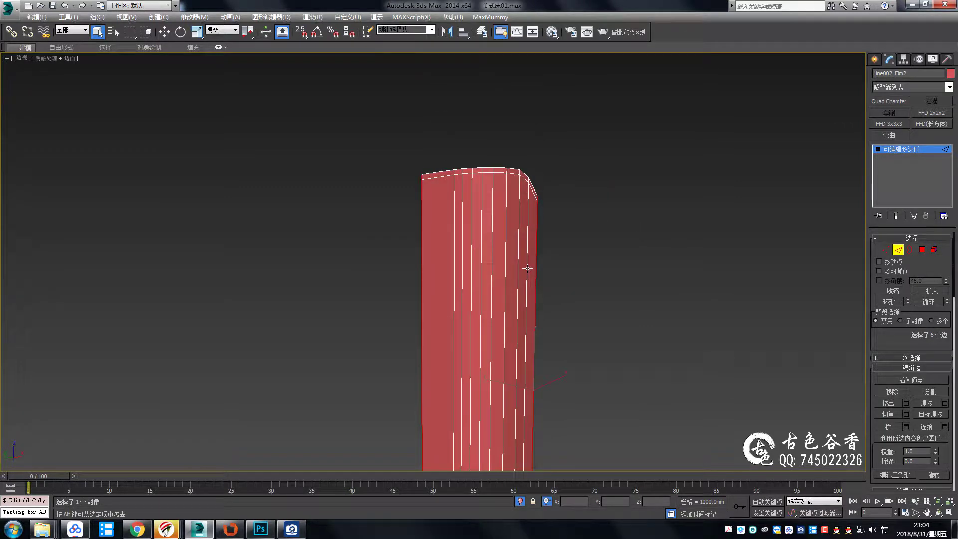
{"action": "left_click", "coordinate": [439, 295]}
{"action": "scroll", "coordinate": [556, 225], "scroll_direction": "up", "scroll_amount": 3}
{"action": "scroll", "coordinate": [601, 204], "scroll_direction": "up", "scroll_amount": 3}
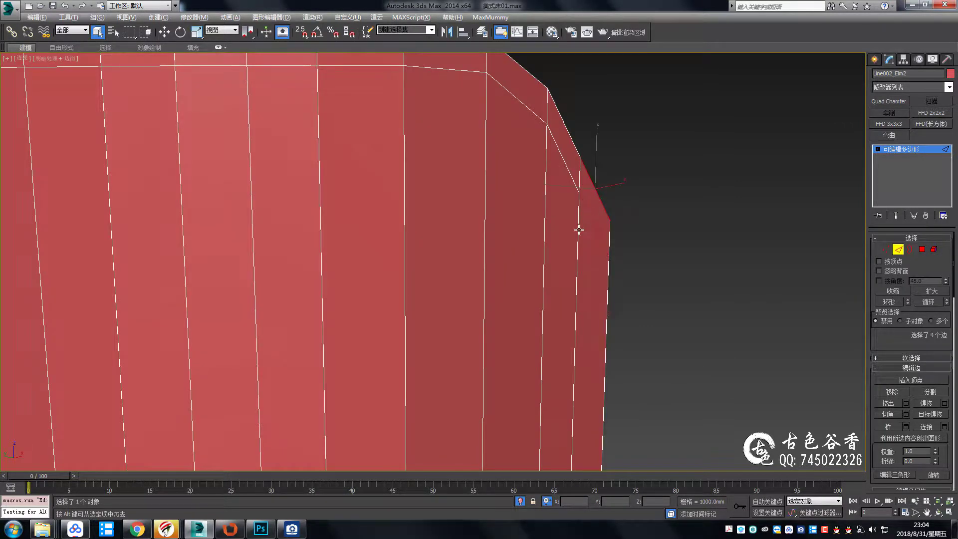
{"action": "scroll", "coordinate": [544, 201], "scroll_direction": "down", "scroll_amount": 3}
Select the red panel's top-corner vertices in the Left view
{"action": "key", "text": "l"}
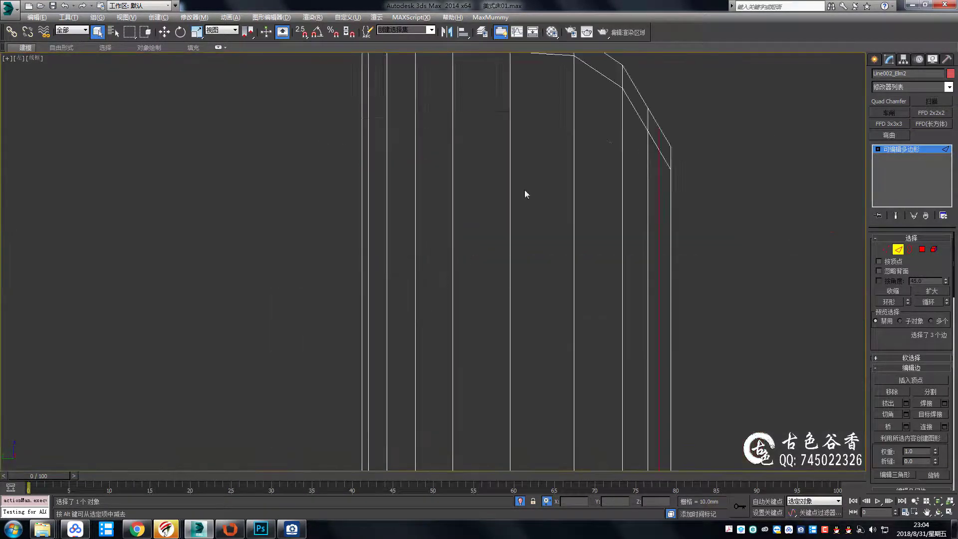
{"action": "key", "text": "1"}
{"action": "left_click_drag", "start_coordinate": [624, 149], "coordinate": [644, 240]}
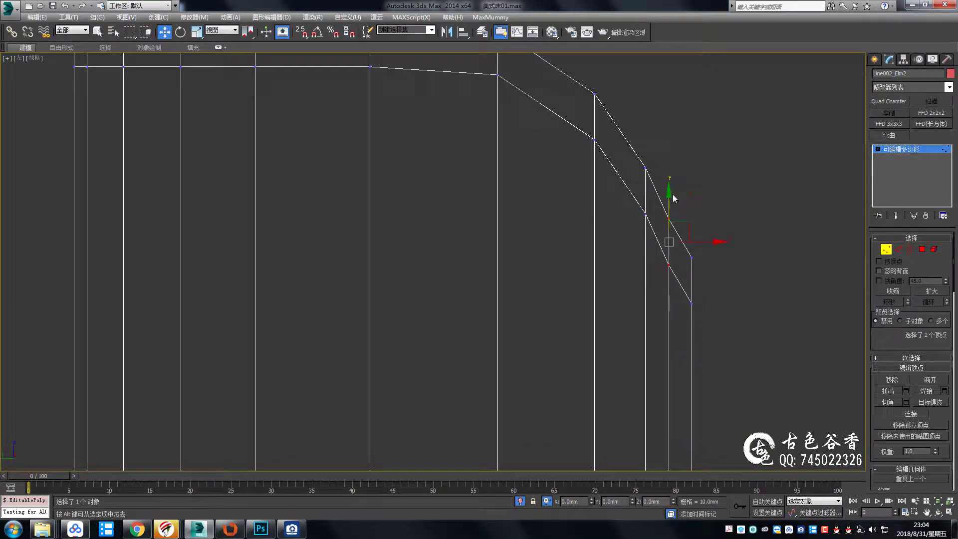
{"action": "key", "text": "p"}
{"action": "key", "text": "F3"}
Select the open border along the red panel's curved bottom at Border level
{"action": "key", "text": "2"}
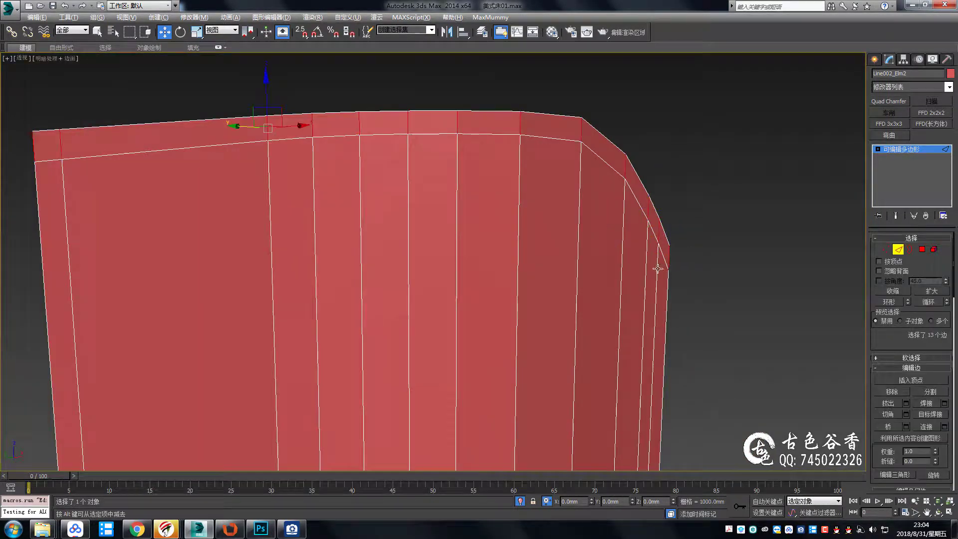
{"action": "middle_click_drag", "start_coordinate": [354, 166], "coordinate": [486, 350]}
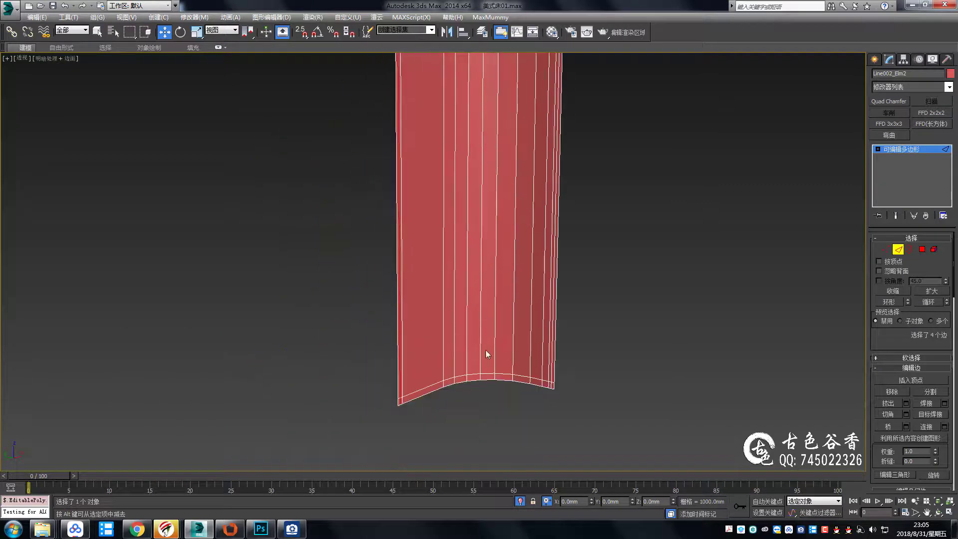
{"action": "scroll", "coordinate": [400, 295], "scroll_direction": "up", "scroll_amount": 4}
{"action": "key", "text": "q"}
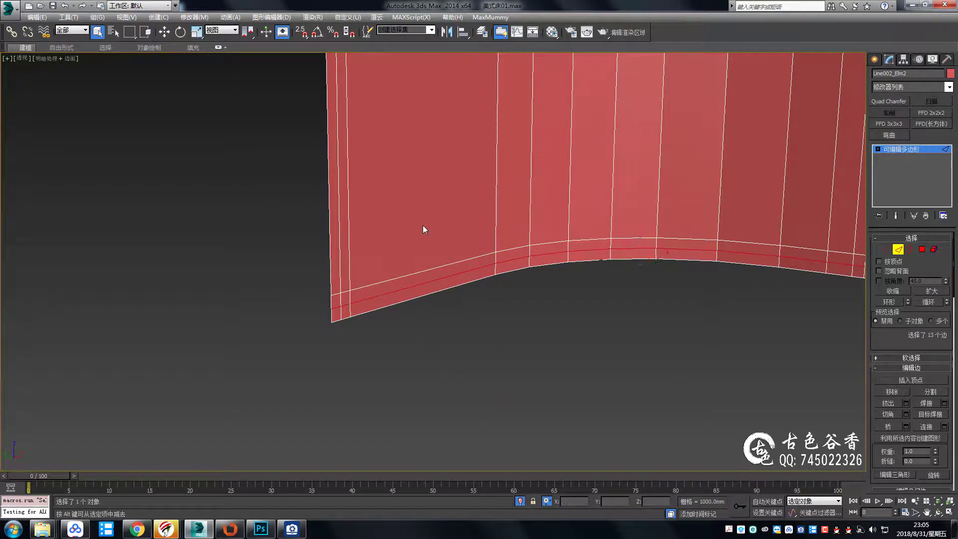
{"action": "key", "text": "3"}
{"action": "middle_click_drag", "start_coordinate": [519, 216], "coordinate": [505, 271]}
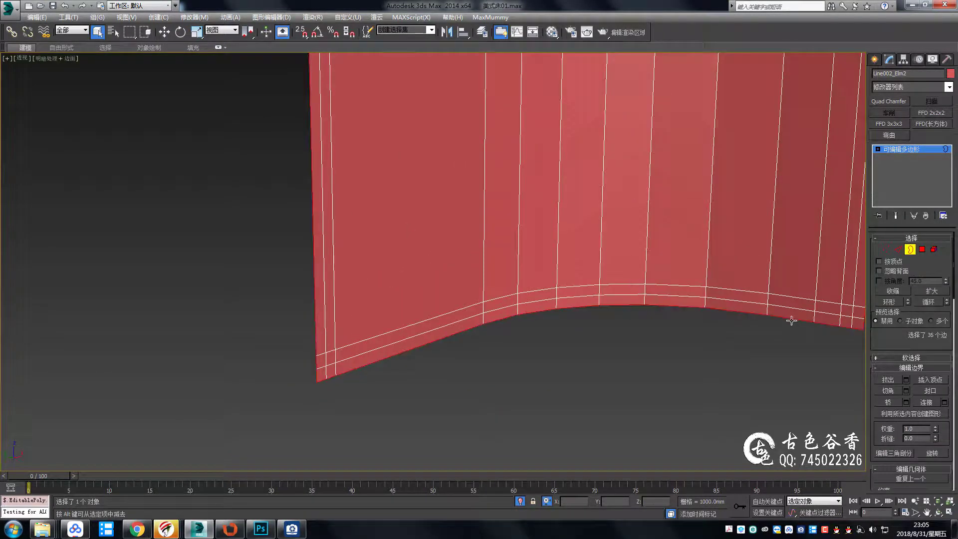
Set the side panel's object colour to light blue
{"action": "left_click", "coordinate": [922, 249]}
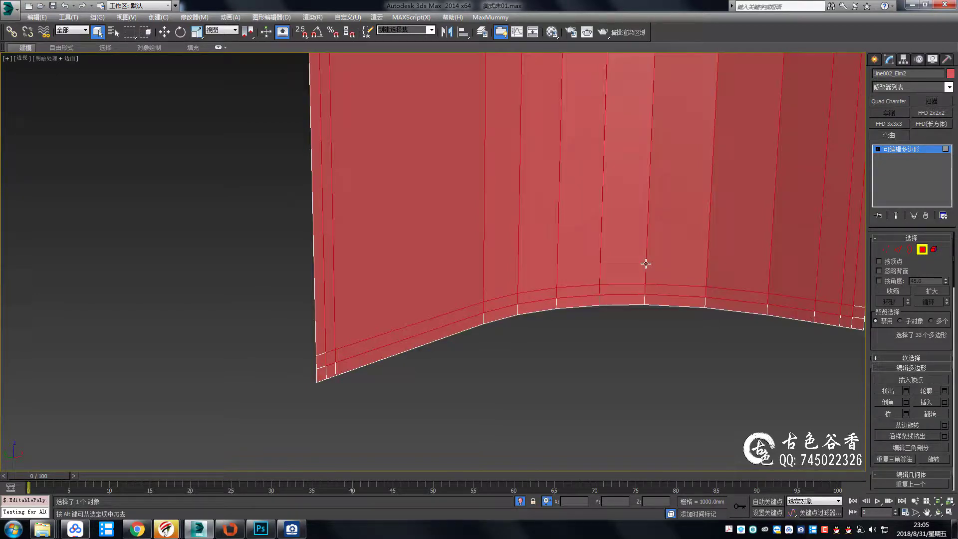
{"action": "left_click", "coordinate": [218, 47]}
{"action": "left_click", "coordinate": [951, 123]}
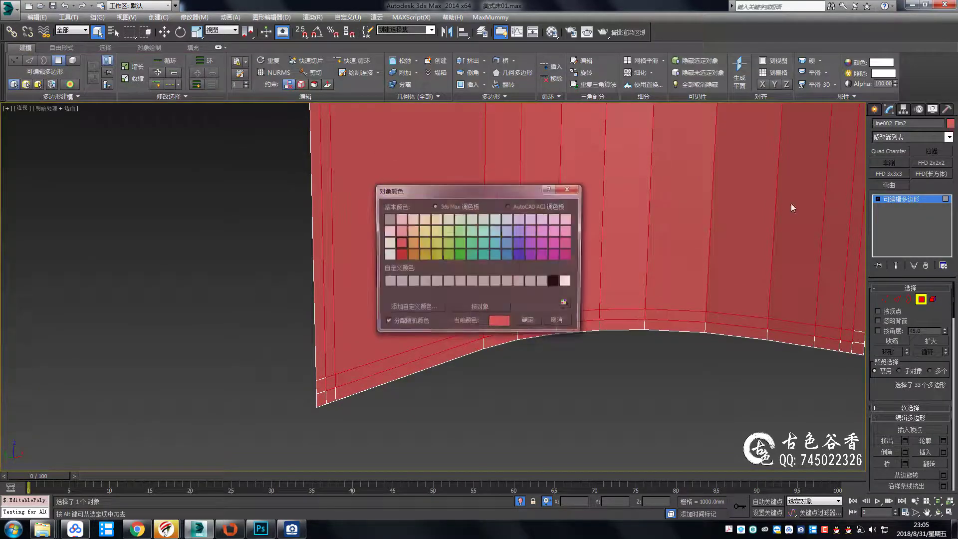
{"action": "left_click", "coordinate": [507, 233]}
{"action": "left_click", "coordinate": [529, 322]}
Raise the selected front polygons slightly upward
{"action": "mouse_move", "coordinate": [547, 235]}
{"action": "middle_mouse_down"}
{"action": "mouse_move", "coordinate": [459, 248]}
{"action": "mouse_move", "coordinate": [479, 299]}
{"action": "middle_mouse_up"}
{"action": "scroll", "coordinate": [459, 248], "scroll_direction": "down", "scroll_amount": 5}
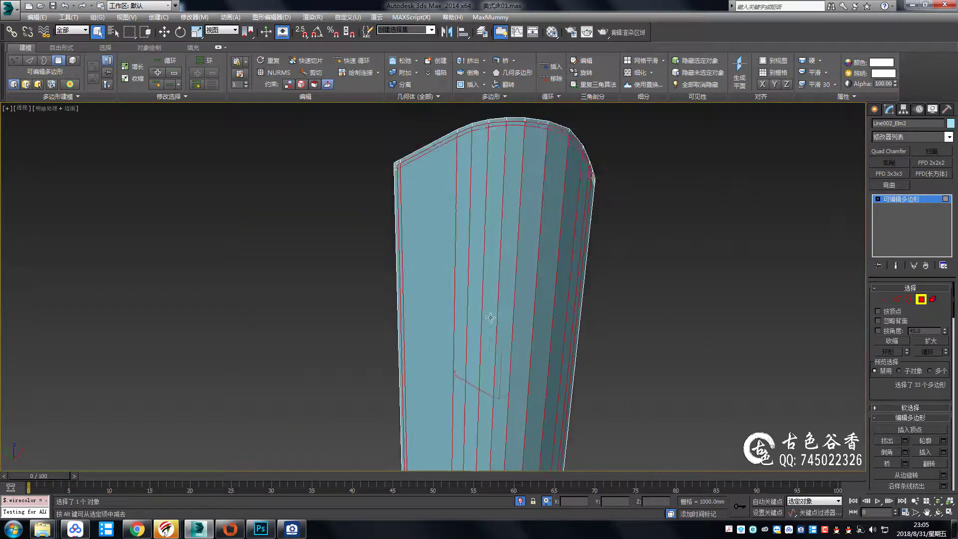
{"action": "scroll", "coordinate": [484, 349], "scroll_direction": "up", "scroll_amount": 4}
{"action": "key", "text": "w"}
{"action": "scroll", "coordinate": [491, 416], "scroll_direction": "down", "scroll_amount": 2}
{"action": "left_click_drag", "start_coordinate": [478, 398], "coordinate": [478, 391]}
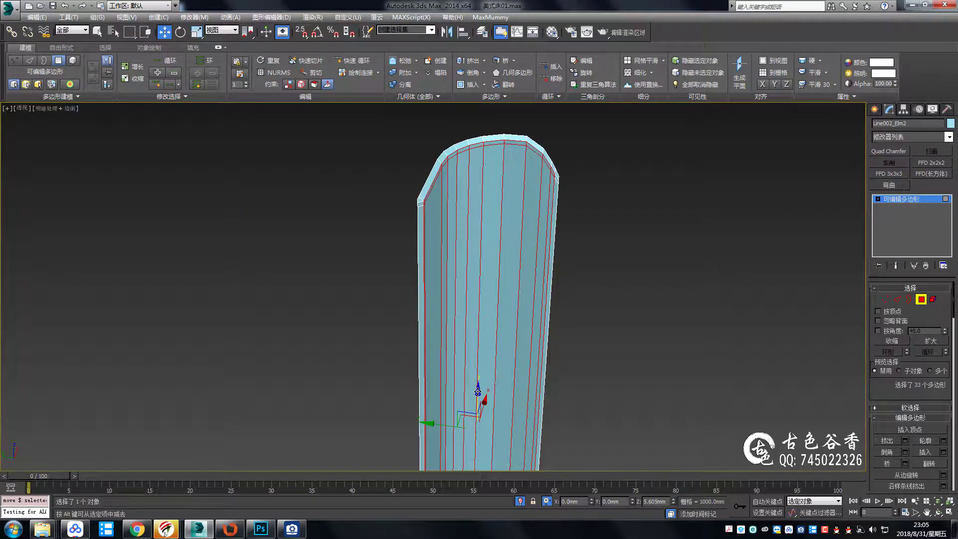
{"action": "middle_click_drag", "start_coordinate": [477, 390], "coordinate": [529, 380], "text": "alt"}
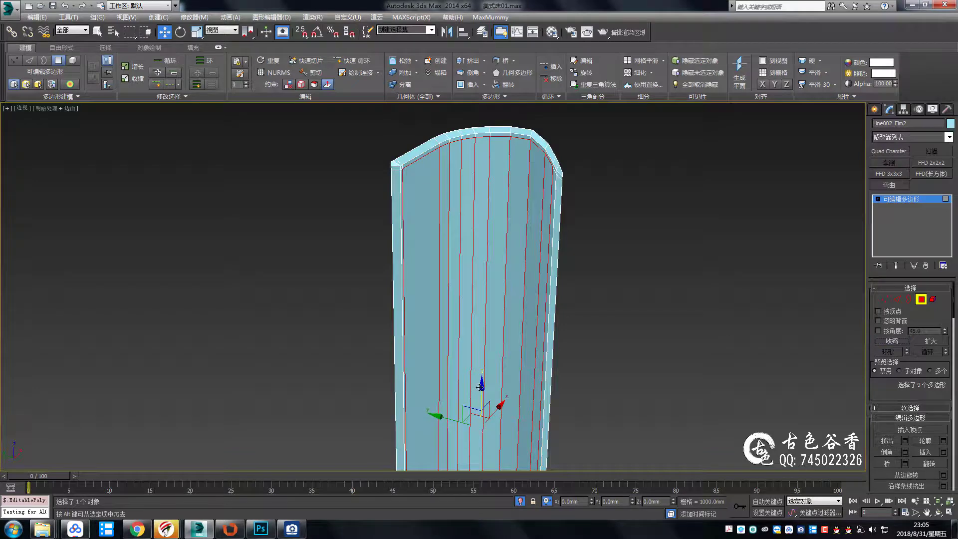
{"action": "left_click_drag", "start_coordinate": [479, 387], "coordinate": [479, 384]}
{"action": "middle_click_drag", "start_coordinate": [479, 384], "coordinate": [536, 230], "text": "alt"}
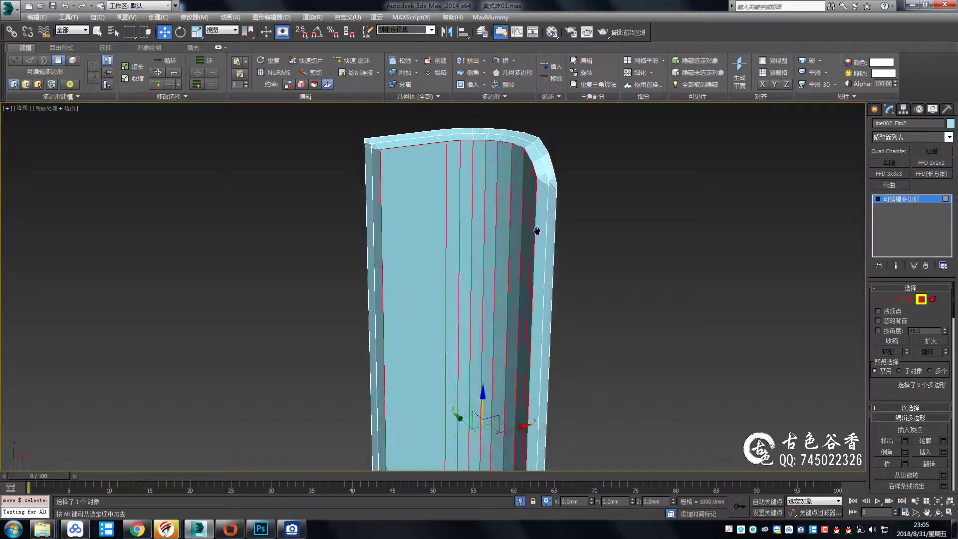
{"action": "scroll", "coordinate": [537, 230], "scroll_direction": "up", "scroll_amount": 5}
Select the vertices at the panel's rounded corner
{"action": "key", "text": "1"}
{"action": "left_click_drag", "start_coordinate": [469, 224], "coordinate": [530, 296]}
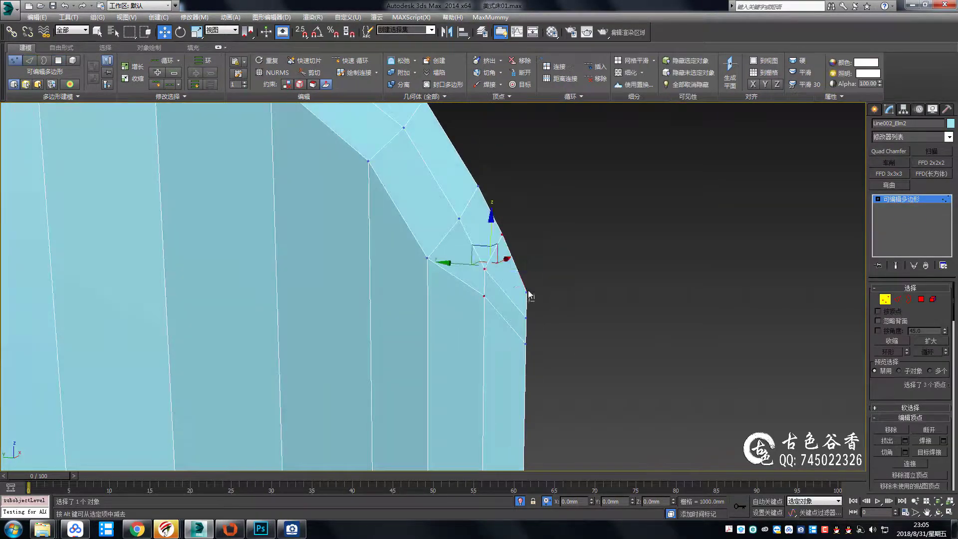
{"action": "left_click", "coordinate": [530, 295]}
{"action": "mouse_move", "coordinate": [530, 295]}
{"action": "middle_mouse_down", "text": "alt"}
{"action": "mouse_move", "coordinate": [526, 267]}
{"action": "mouse_move", "coordinate": [461, 307]}
{"action": "mouse_move", "coordinate": [391, 305]}
{"action": "middle_mouse_up", "text": "alt"}
{"action": "key", "text": "4"}
{"action": "scroll", "coordinate": [421, 272], "scroll_direction": "down", "scroll_amount": 5}
{"action": "mouse_move", "coordinate": [421, 272]}
{"action": "middle_mouse_down"}
{"action": "mouse_move", "coordinate": [446, 225]}
{"action": "mouse_move", "coordinate": [466, 235]}
{"action": "middle_mouse_up"}
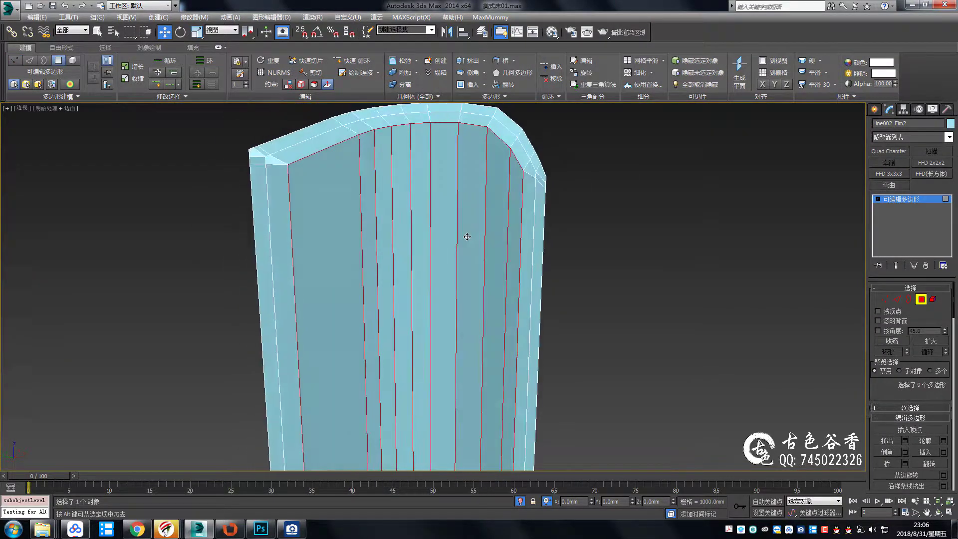
Select the panel's vertical edges in the side view, with edged faces shown in Perspective
{"action": "key", "text": "alt+w"}
{"action": "key", "text": "alt+w"}
{"action": "key", "text": "2"}
{"action": "left_click_drag", "start_coordinate": [724, 339], "coordinate": [328, 327]}
{"action": "mouse_move", "coordinate": [328, 328]}
{"action": "middle_mouse_down", "text": "alt"}
{"action": "mouse_move", "coordinate": [444, 307]}
{"action": "mouse_move", "coordinate": [465, 285]}
{"action": "middle_mouse_up", "text": "alt"}
{"action": "key", "text": "p"}
{"action": "key", "text": "F3"}
{"action": "key", "text": "4"}
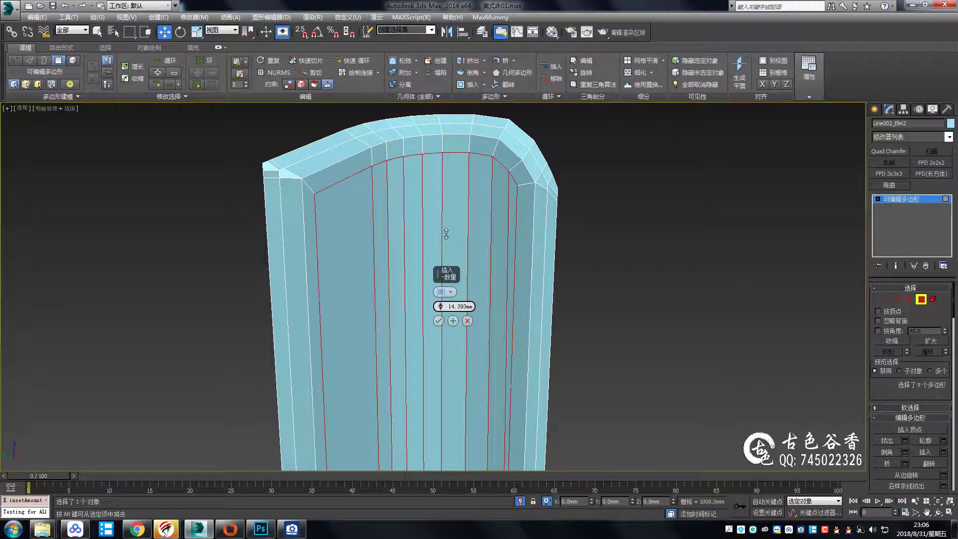
Inset the front faces twice so a raised border frames the panel
{"action": "left_click", "coordinate": [438, 321]}
{"action": "mouse_move", "coordinate": [438, 320]}
{"action": "middle_mouse_down", "text": "alt"}
{"action": "mouse_move", "coordinate": [528, 277]}
{"action": "mouse_move", "coordinate": [574, 290]}
{"action": "mouse_move", "coordinate": [525, 331]}
{"action": "mouse_move", "coordinate": [573, 304]}
{"action": "mouse_move", "coordinate": [575, 325]}
{"action": "mouse_move", "coordinate": [531, 381]}
{"action": "middle_mouse_up", "text": "alt"}
{"action": "scroll", "coordinate": [525, 332], "scroll_direction": "up", "scroll_amount": 5}
{"action": "key", "text": "1"}
{"action": "left_click", "coordinate": [544, 314]}
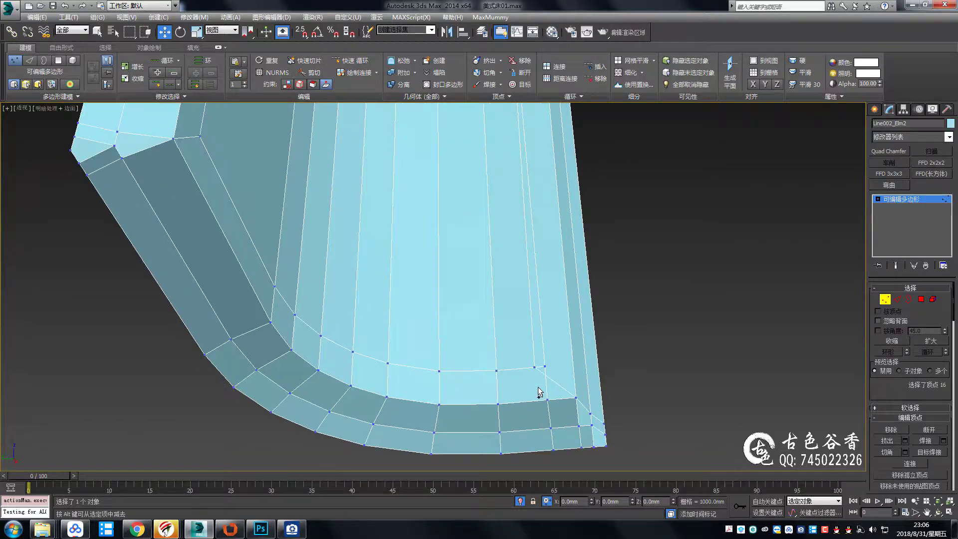
{"action": "key", "text": "4"}
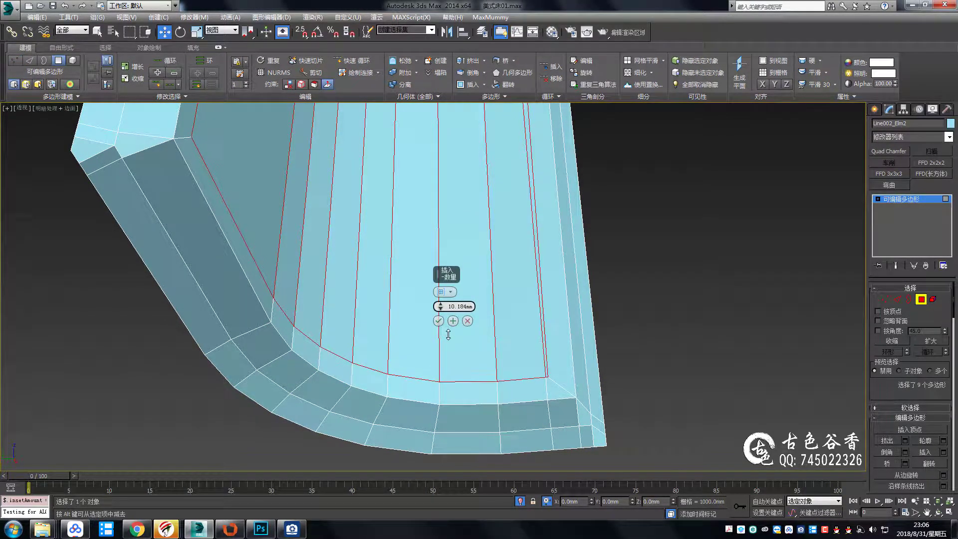
{"action": "left_click", "coordinate": [439, 321]}
Select an edge on the panel's front face
{"action": "mouse_move", "coordinate": [441, 324]}
{"action": "middle_mouse_down", "text": "alt"}
{"action": "mouse_move", "coordinate": [552, 385]}
{"action": "mouse_move", "coordinate": [429, 256]}
{"action": "middle_mouse_up", "text": "alt"}
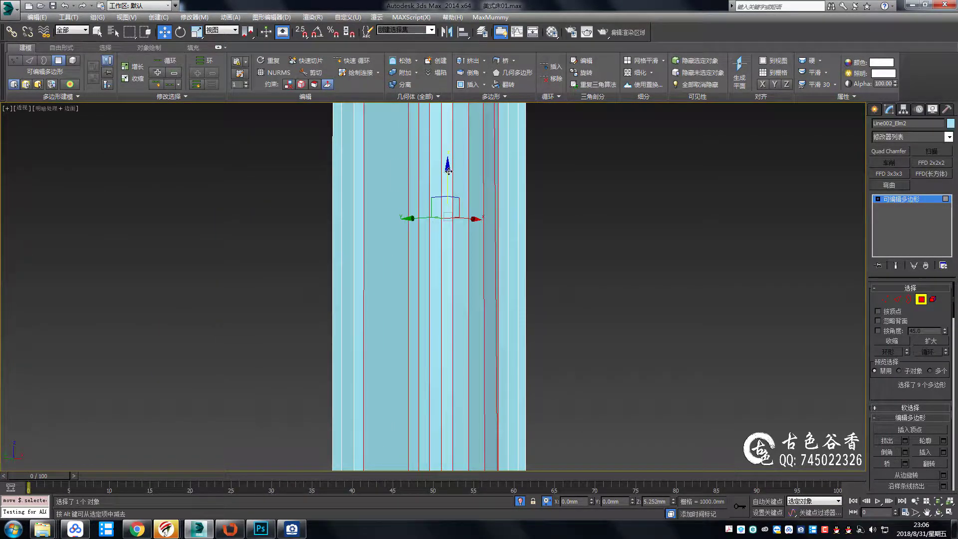
{"action": "middle_click_drag", "start_coordinate": [459, 175], "coordinate": [429, 204], "text": "alt"}
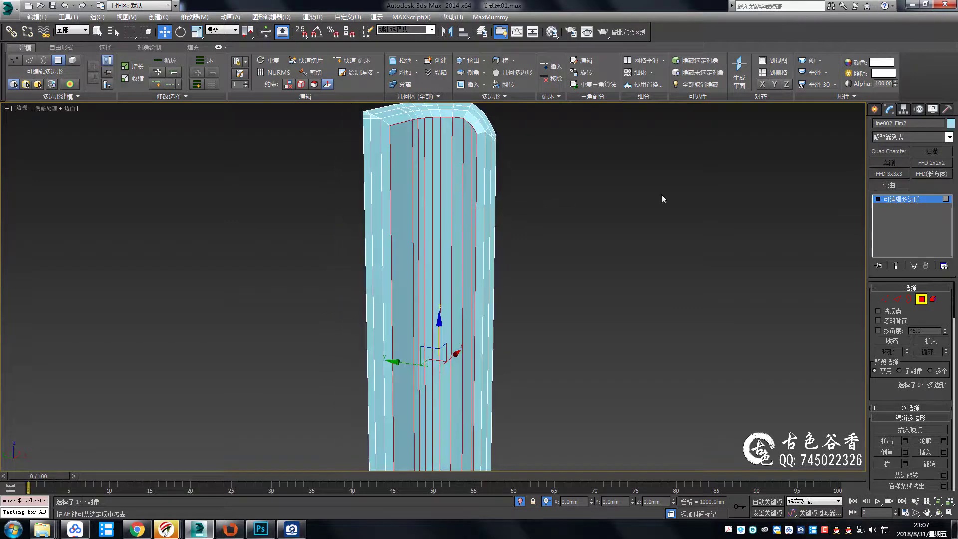
{"action": "key", "text": "2"}
{"action": "mouse_move", "coordinate": [479, 249]}
{"action": "middle_mouse_down", "text": "alt"}
{"action": "mouse_move", "coordinate": [502, 205]}
{"action": "mouse_move", "coordinate": [488, 252]}
{"action": "middle_mouse_up", "text": "alt"}
{"action": "key", "text": "q"}
{"action": "left_click", "coordinate": [502, 205]}
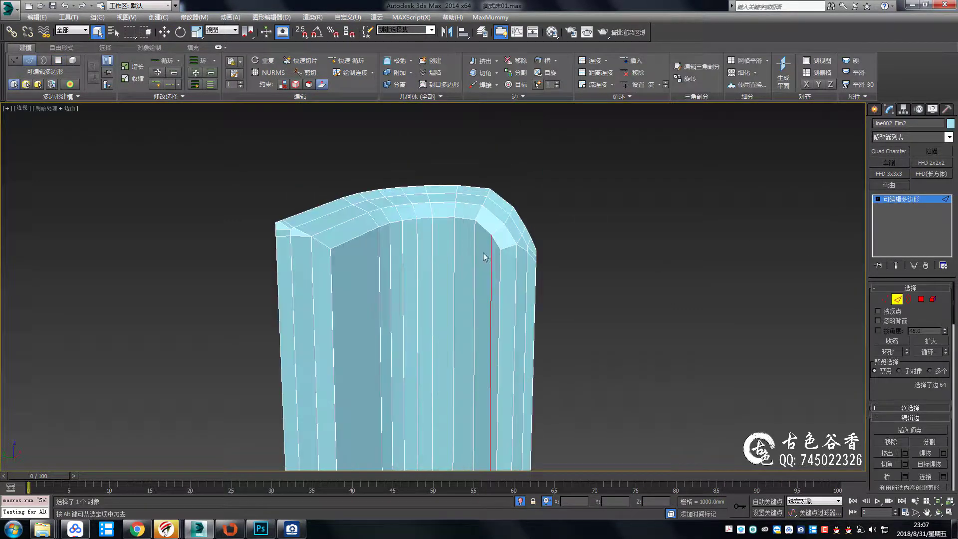
Select the edges running across the panel's bevelled bottom
{"action": "scroll", "coordinate": [487, 253], "scroll_direction": "down", "scroll_amount": 3}
{"action": "middle_click_drag", "start_coordinate": [545, 377], "coordinate": [573, 289], "text": "alt"}
{"action": "scroll", "coordinate": [577, 288], "scroll_direction": "up", "scroll_amount": 3}
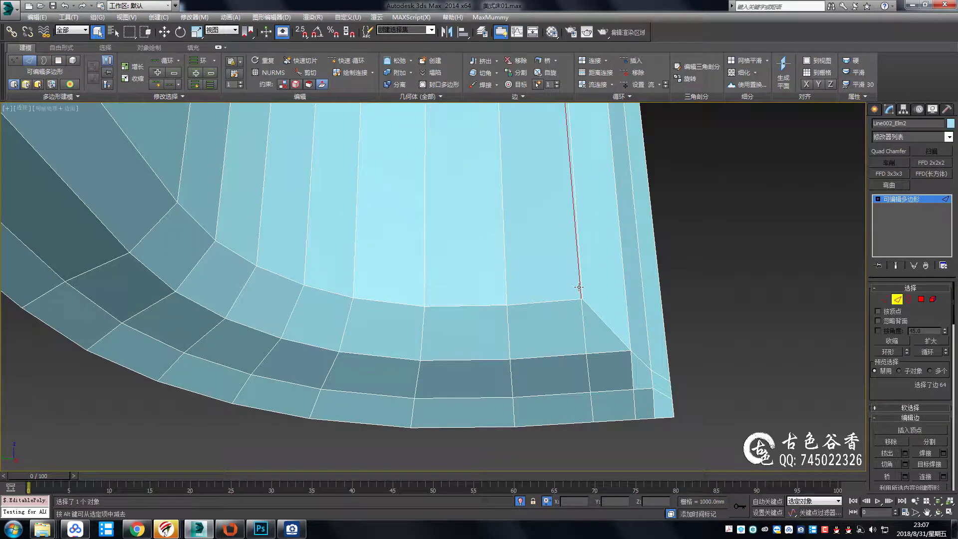
{"action": "scroll", "coordinate": [536, 378], "scroll_direction": "down", "scroll_amount": 3}
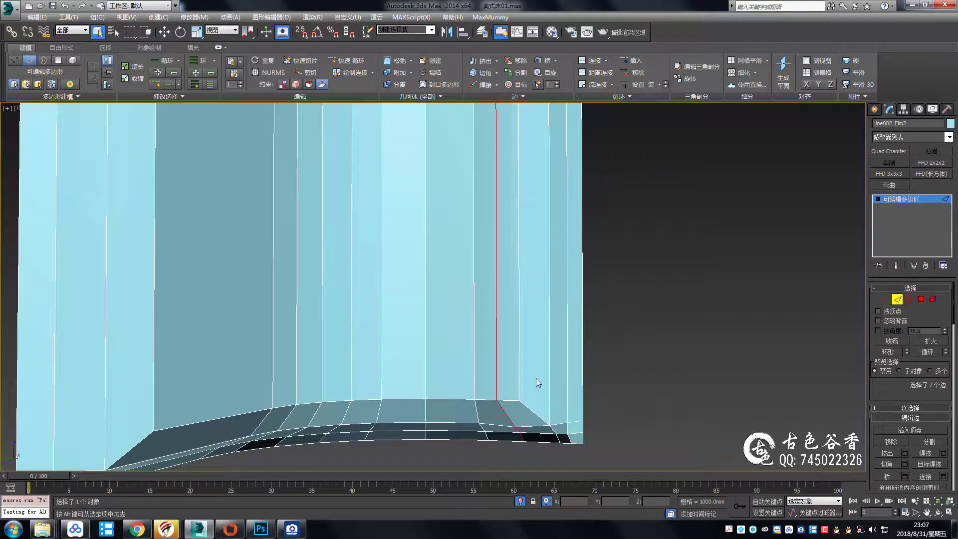
{"action": "scroll", "coordinate": [523, 394], "scroll_direction": "down", "scroll_amount": 2}
{"action": "middle_click_drag", "start_coordinate": [523, 394], "coordinate": [499, 349], "text": "alt"}
{"action": "left_click_drag", "start_coordinate": [616, 243], "coordinate": [166, 208]}
{"action": "scroll", "coordinate": [329, 217], "scroll_direction": "up", "scroll_amount": 3}
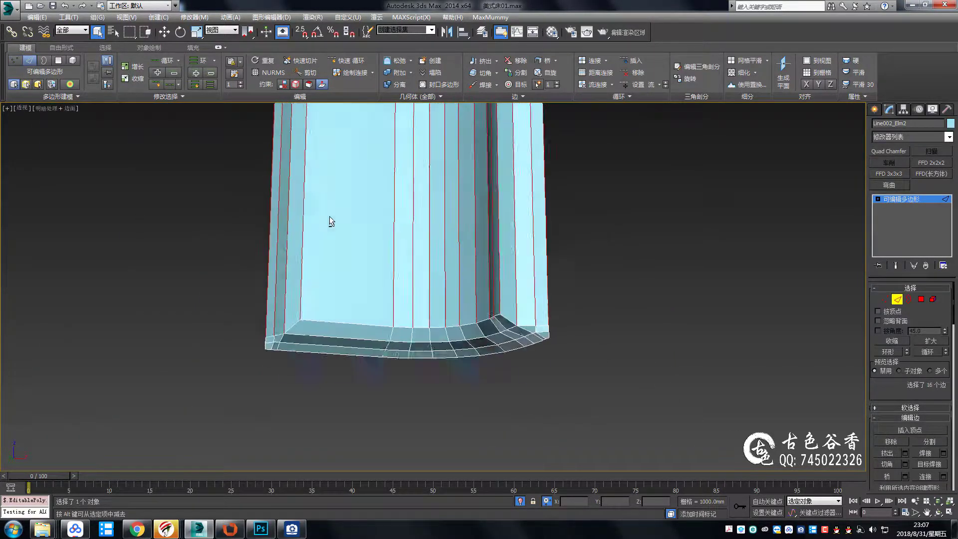
Cut new edges into the panel's curved bottom and leave sub-object editing
{"action": "key", "text": "1"}
{"action": "scroll", "coordinate": [335, 327], "scroll_direction": "up", "scroll_amount": 2}
{"action": "key", "text": "alt+c"}
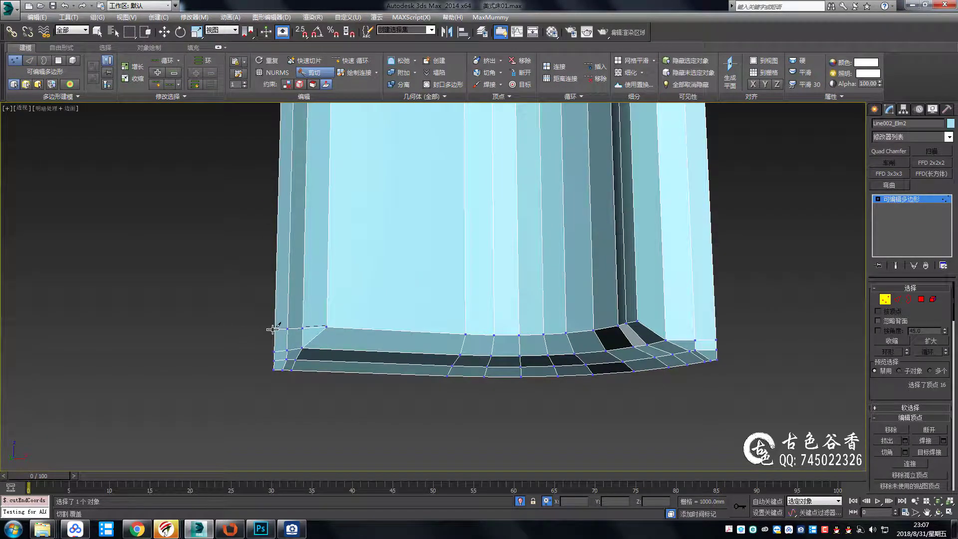
{"action": "right_click", "coordinate": [272, 329]}
{"action": "middle_click_drag", "start_coordinate": [273, 329], "coordinate": [378, 332], "text": "alt"}
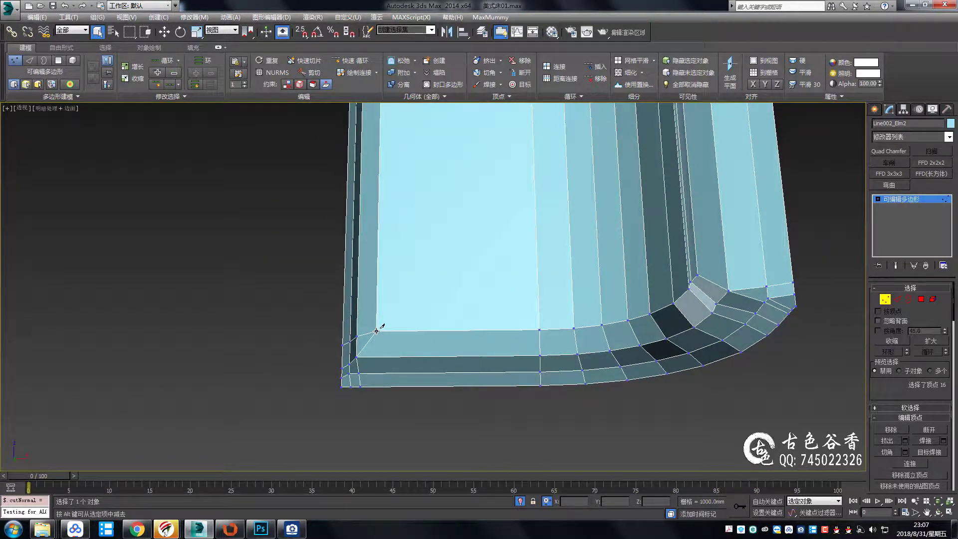
{"action": "key", "text": "2"}
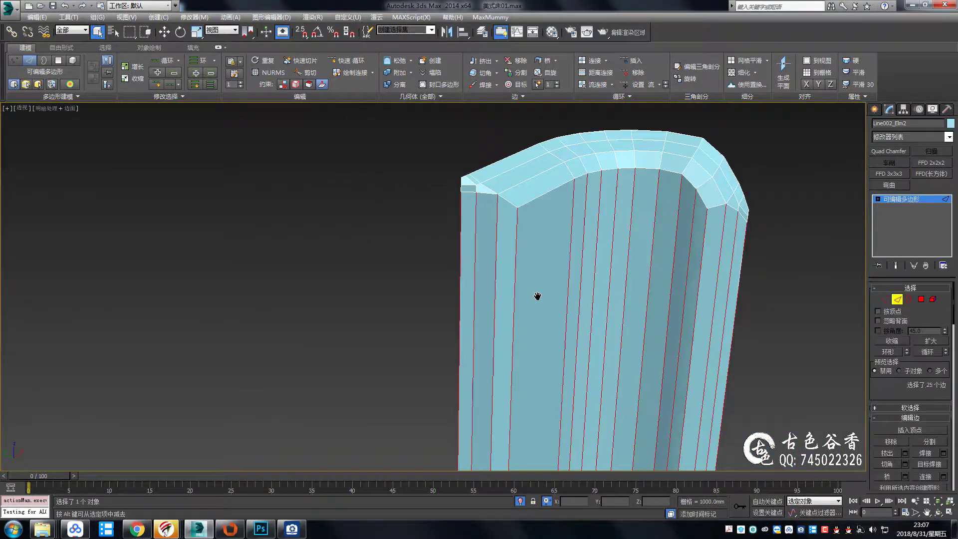
{"action": "left_click", "coordinate": [890, 216]}
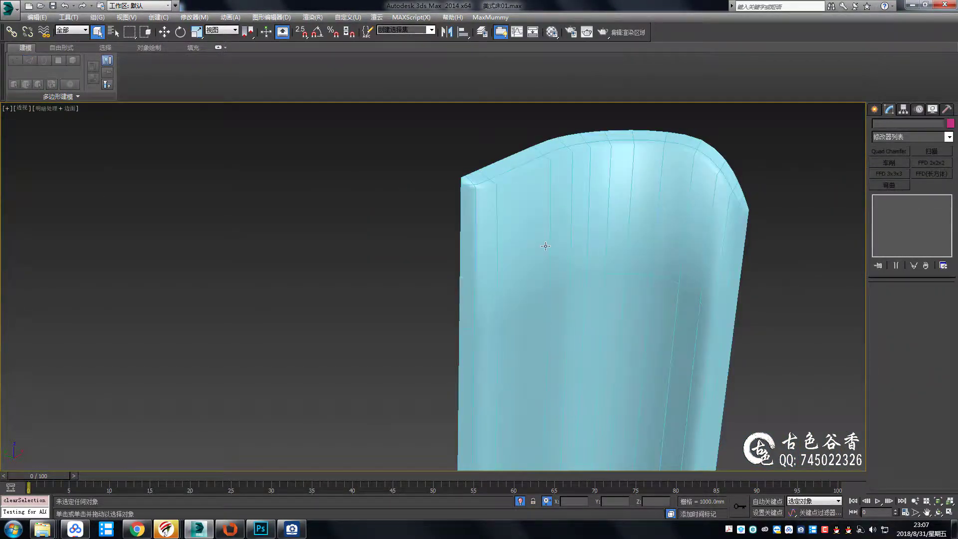
Preview the panel with NURMS smoothing on and off from the four-view layout
{"action": "mouse_move", "coordinate": [543, 245]}
{"action": "middle_mouse_down", "text": "alt"}
{"action": "mouse_move", "coordinate": [513, 268]}
{"action": "mouse_move", "coordinate": [555, 171]}
{"action": "middle_mouse_up", "text": "alt"}
{"action": "scroll", "coordinate": [478, 231], "scroll_direction": "up", "scroll_amount": 5}
{"action": "scroll", "coordinate": [503, 274], "scroll_direction": "down", "scroll_amount": 5}
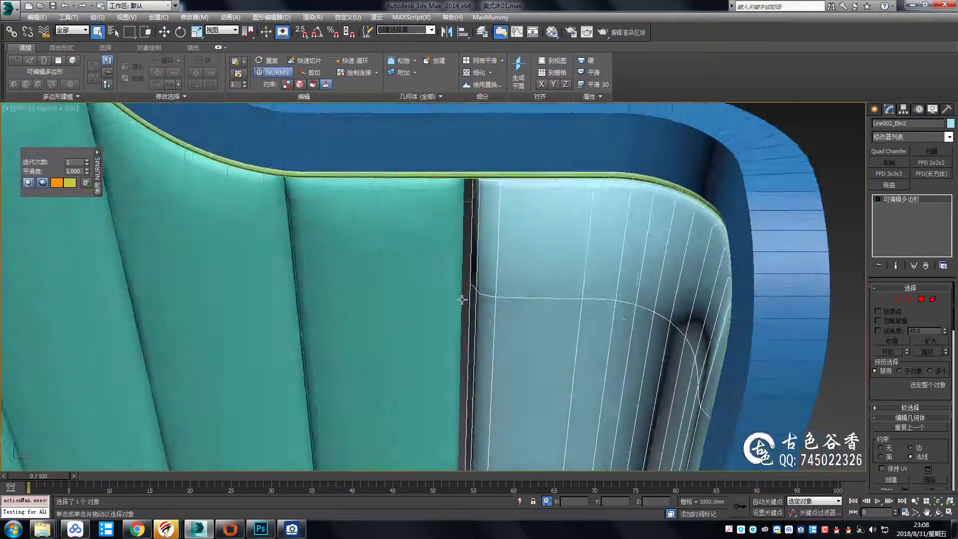
{"action": "key", "text": "alt+w"}
{"action": "key", "text": "alt+w"}
{"action": "key", "text": "1"}
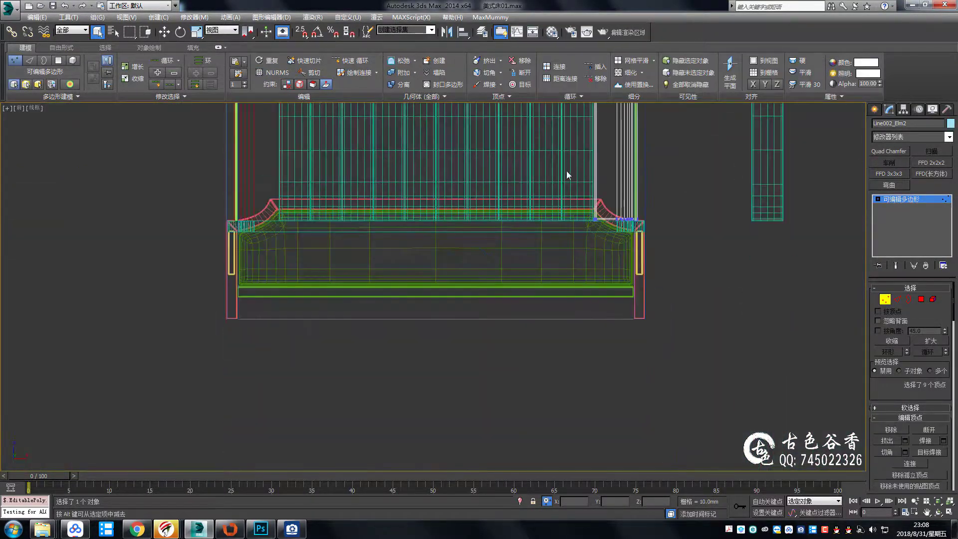
{"action": "scroll", "coordinate": [567, 170], "scroll_direction": "down", "scroll_amount": 3}
{"action": "scroll", "coordinate": [567, 363], "scroll_direction": "up", "scroll_amount": 8}
{"action": "key", "text": "w"}
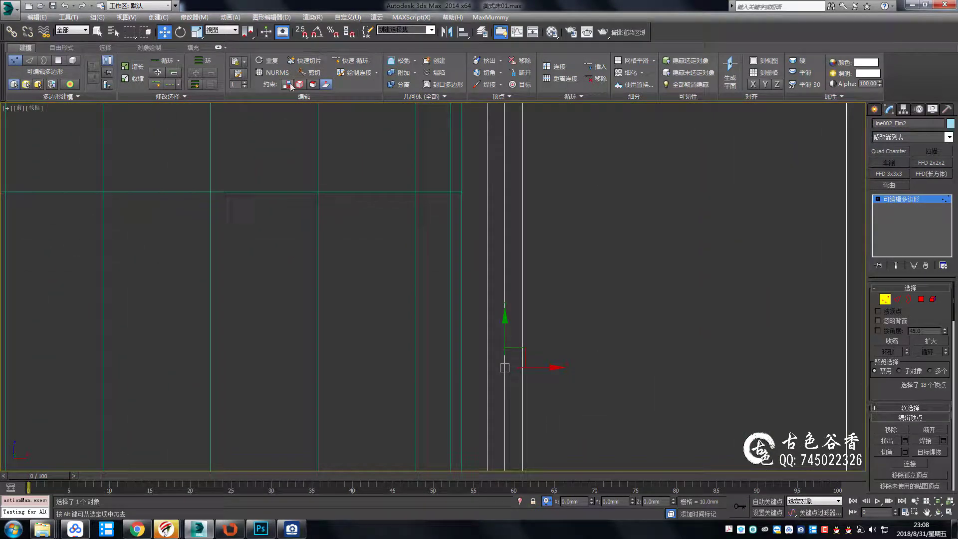
{"action": "key", "text": "ctrl+q"}
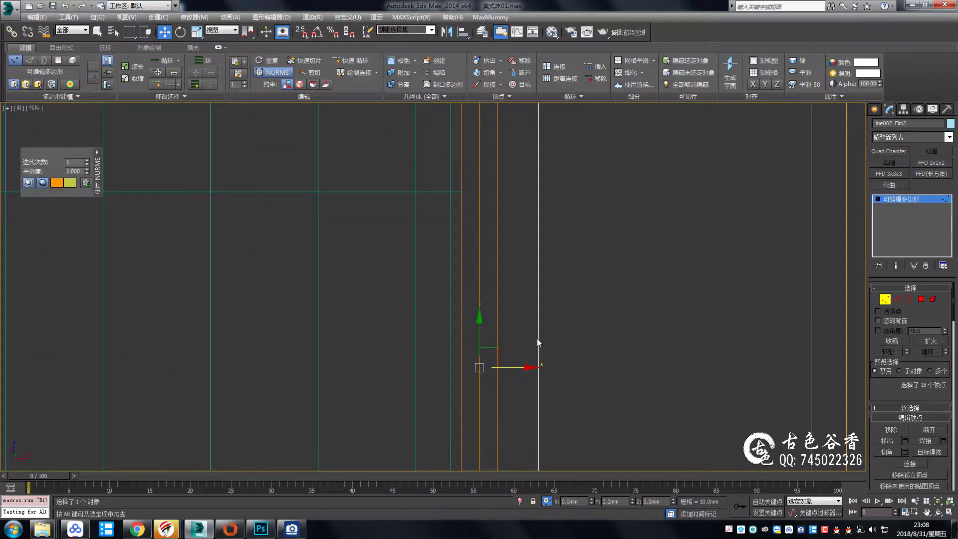
{"action": "key", "text": "alt+w"}
{"action": "key", "text": "alt+w"}
{"action": "key", "text": "ctrl+q"}
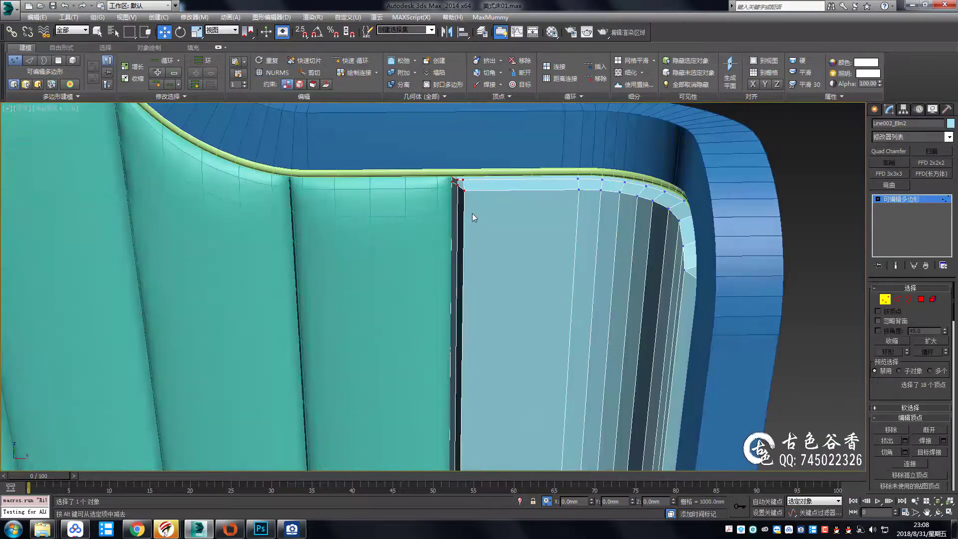
Pan the Top view, then toggle NURMS in Perspective to check the panel
{"action": "key", "text": "t"}
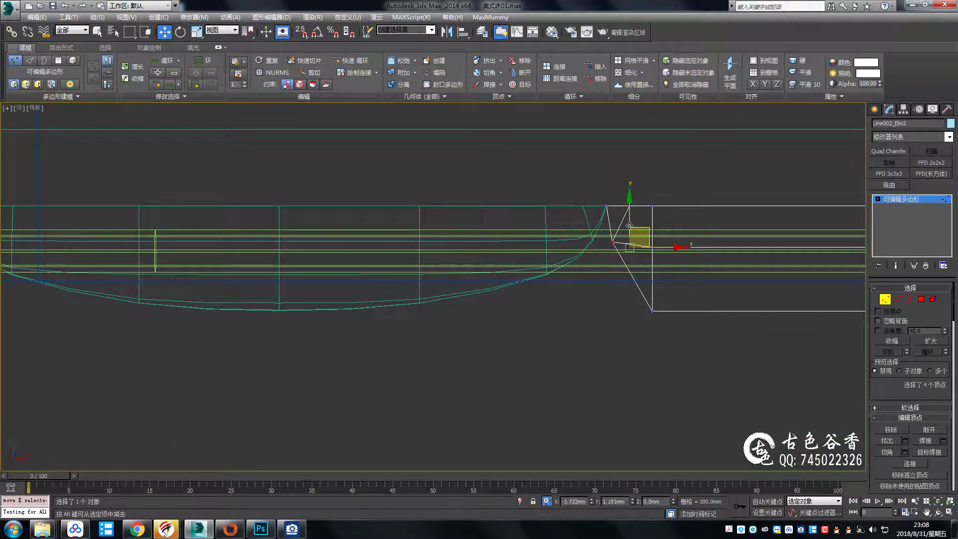
{"action": "scroll", "coordinate": [632, 232], "scroll_direction": "down", "scroll_amount": 3}
{"action": "middle_click_drag", "start_coordinate": [657, 257], "coordinate": [502, 257]}
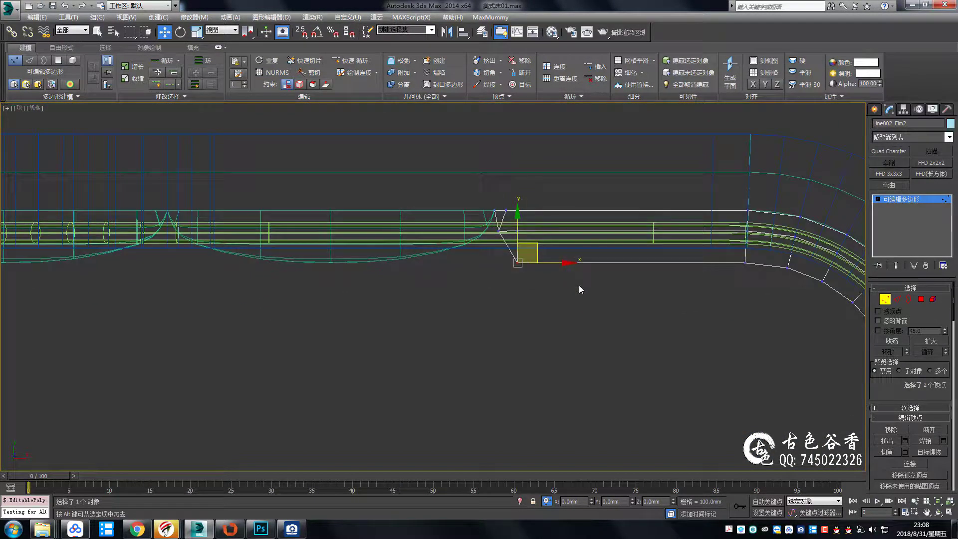
{"action": "key", "text": "p"}
{"action": "key", "text": "ctrl+q"}
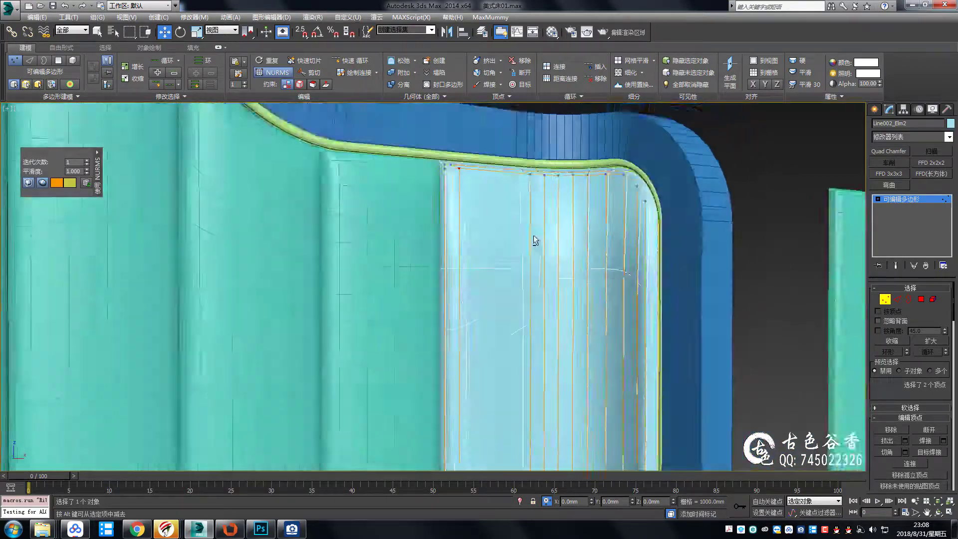
{"action": "mouse_move", "coordinate": [535, 241]}
{"action": "middle_mouse_down", "text": "alt"}
{"action": "mouse_move", "coordinate": [552, 263]}
{"action": "mouse_move", "coordinate": [632, 190]}
{"action": "mouse_move", "coordinate": [576, 165]}
{"action": "mouse_move", "coordinate": [567, 187]}
{"action": "middle_mouse_up", "text": "alt"}
{"action": "key", "text": "2"}
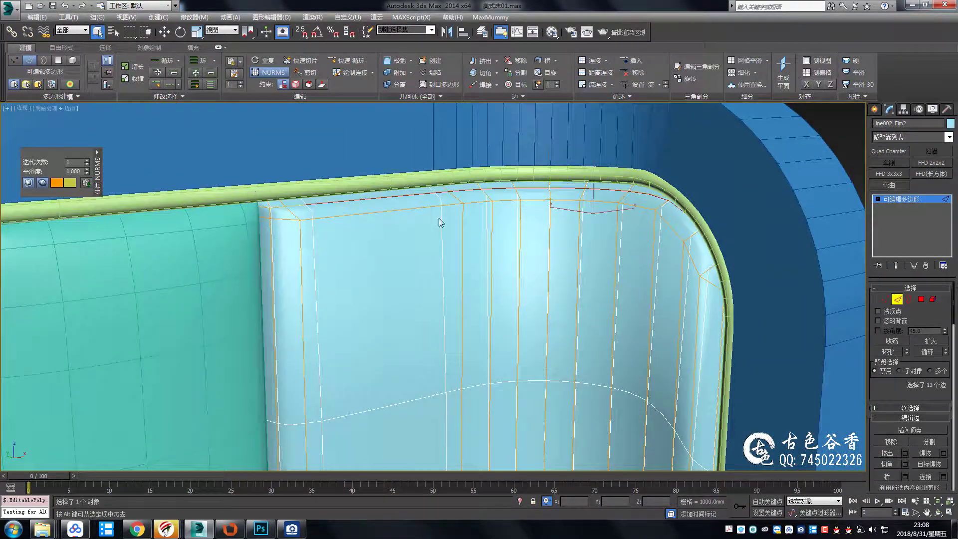
{"action": "scroll", "coordinate": [605, 254], "scroll_direction": "up", "scroll_amount": 3}
{"action": "scroll", "coordinate": [652, 246], "scroll_direction": "up", "scroll_amount": 3}
{"action": "key", "text": "ctrl+q"}
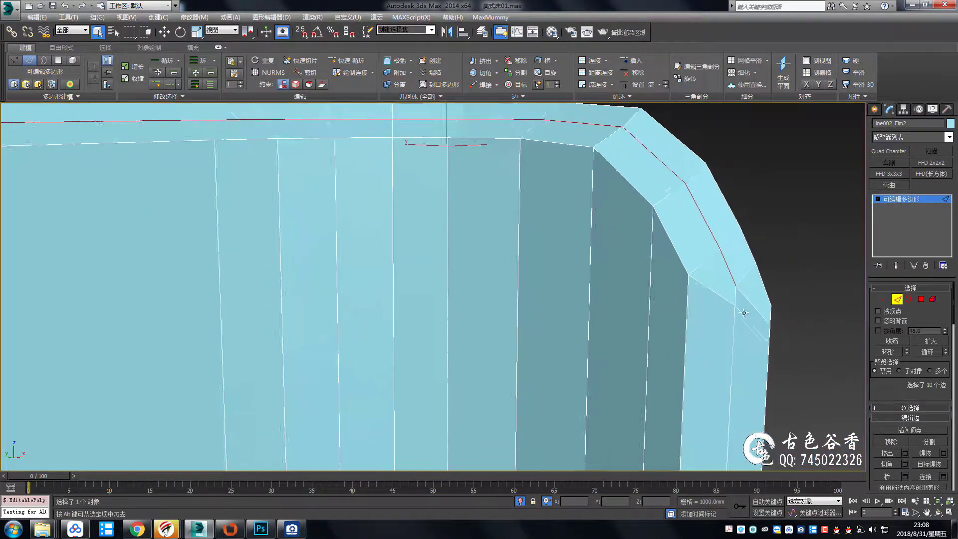
Select the edge loop running along the panel's top edge
{"action": "middle_click_drag", "start_coordinate": [744, 313], "coordinate": [769, 319], "text": "alt"}
{"action": "double_click", "coordinate": [756, 289]}
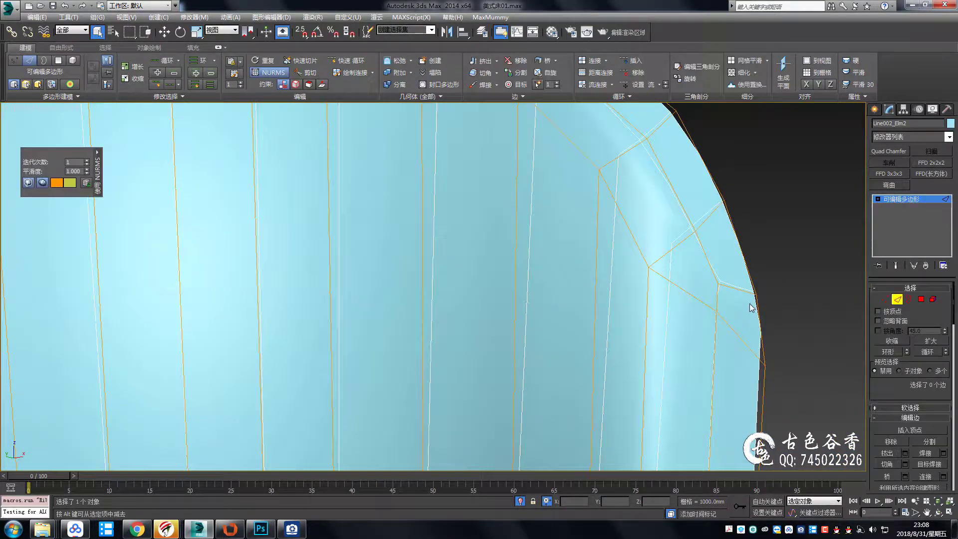
{"action": "scroll", "coordinate": [748, 305], "scroll_direction": "down", "scroll_amount": 3}
{"action": "double_click", "coordinate": [713, 297]}
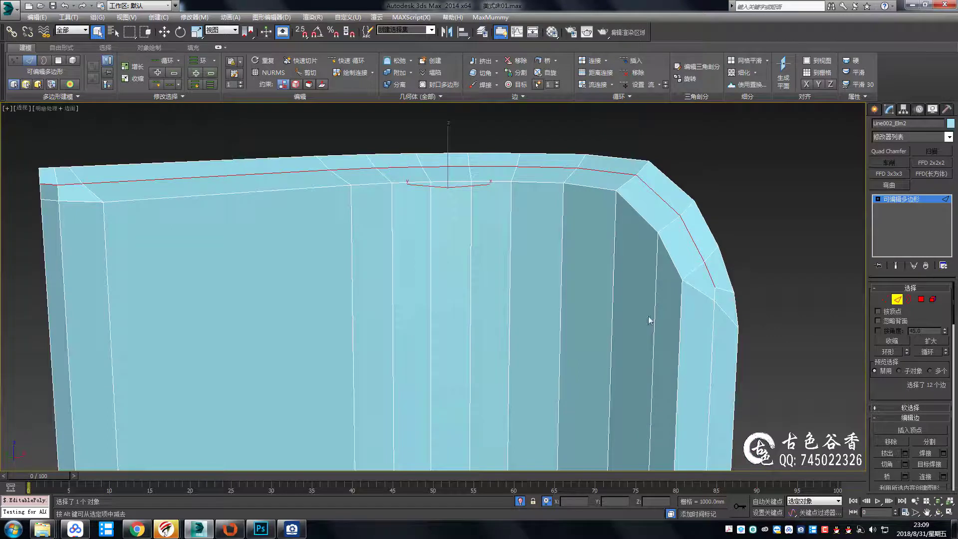
Move the top edge loop to reshape the panel's top
{"action": "left_click_drag", "start_coordinate": [649, 320], "coordinate": [678, 349]}
{"action": "scroll", "coordinate": [735, 292], "scroll_direction": "up", "scroll_amount": 4}
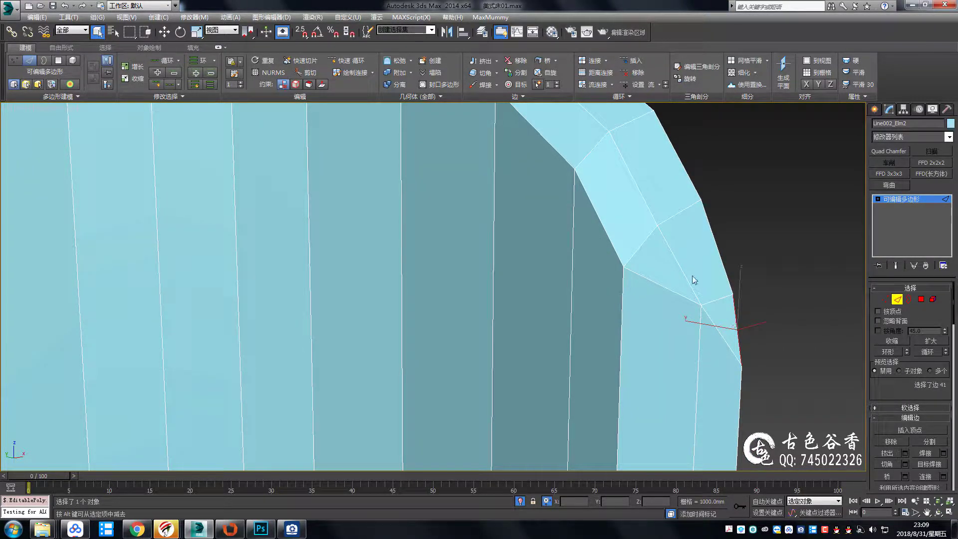
{"action": "key", "text": "1"}
{"action": "key", "text": "w"}
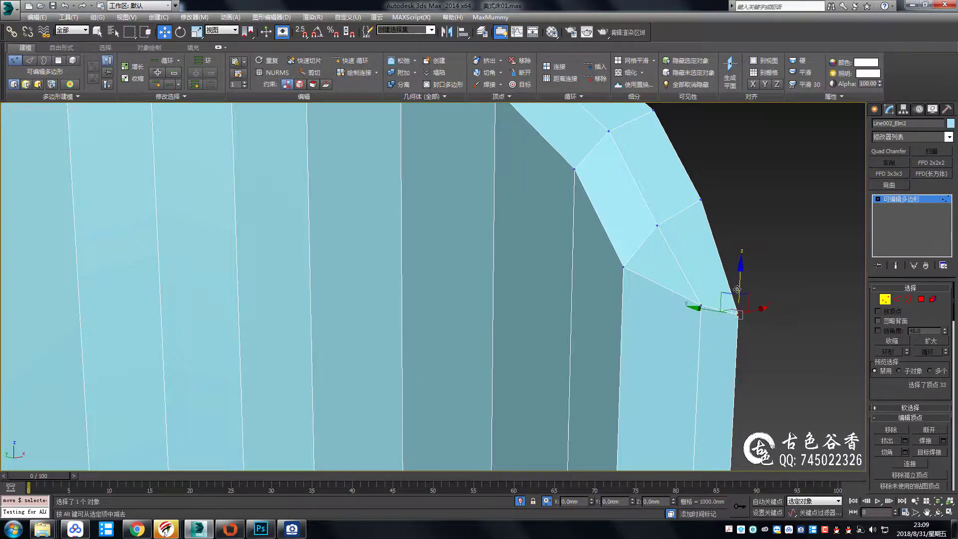
{"action": "key", "text": "2"}
{"action": "scroll", "coordinate": [698, 323], "scroll_direction": "down", "scroll_amount": 5}
{"action": "mouse_move", "coordinate": [698, 324]}
{"action": "middle_mouse_down", "text": "alt"}
{"action": "mouse_move", "coordinate": [631, 367]}
{"action": "mouse_move", "coordinate": [706, 315]}
{"action": "middle_mouse_up", "text": "alt"}
{"action": "scroll", "coordinate": [706, 314], "scroll_direction": "up", "scroll_amount": 4}
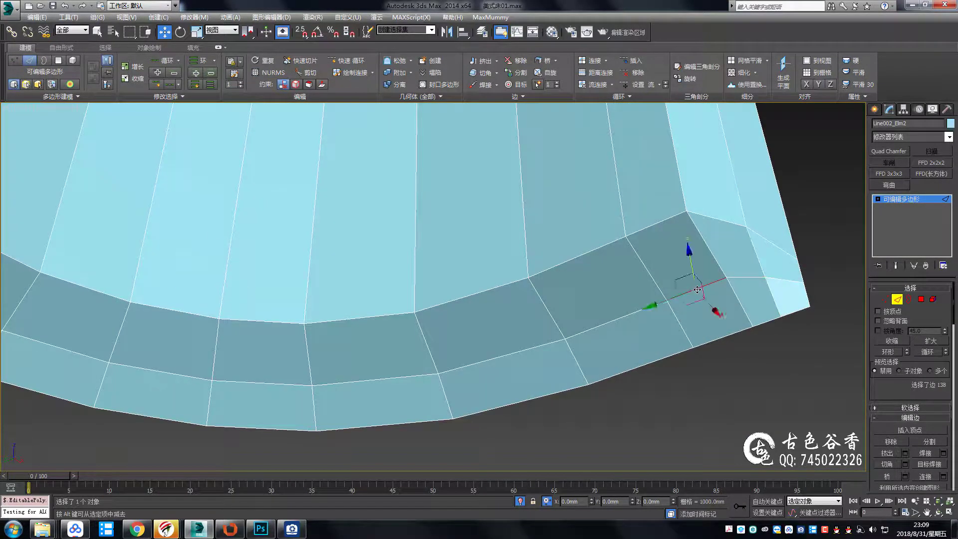
{"action": "scroll", "coordinate": [808, 309], "scroll_direction": "down", "scroll_amount": 2}
{"action": "mouse_move", "coordinate": [610, 310]}
{"action": "middle_mouse_down", "text": "alt"}
{"action": "mouse_move", "coordinate": [474, 274]}
{"action": "mouse_move", "coordinate": [589, 316]}
{"action": "mouse_move", "coordinate": [649, 300]}
{"action": "middle_mouse_up", "text": "alt"}
Tweak the vertices around the panel's curved corner
{"action": "left_click", "coordinate": [880, 202]}
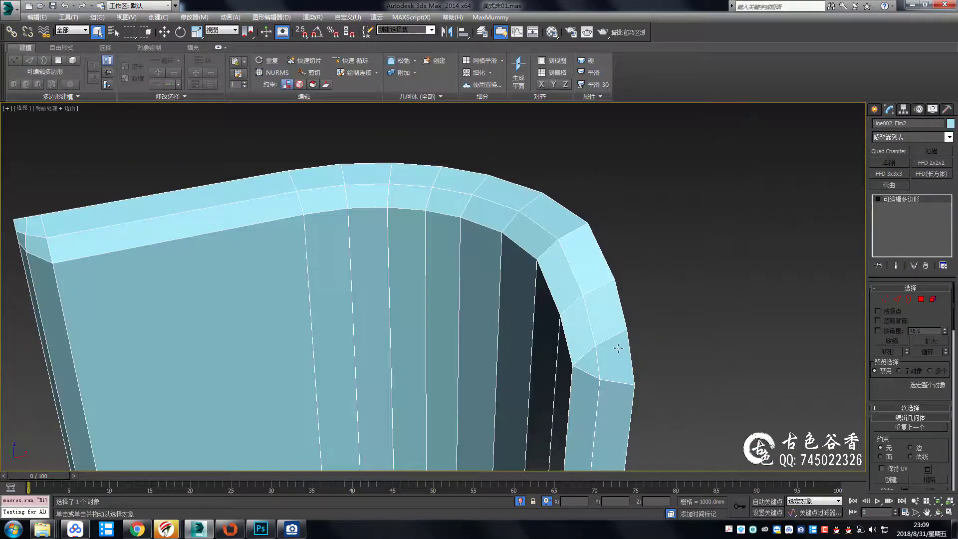
{"action": "key", "text": "1"}
{"action": "scroll", "coordinate": [545, 358], "scroll_direction": "down", "scroll_amount": 3}
{"action": "scroll", "coordinate": [543, 358], "scroll_direction": "up", "scroll_amount": 5}
{"action": "scroll", "coordinate": [608, 338], "scroll_direction": "down", "scroll_amount": 2}
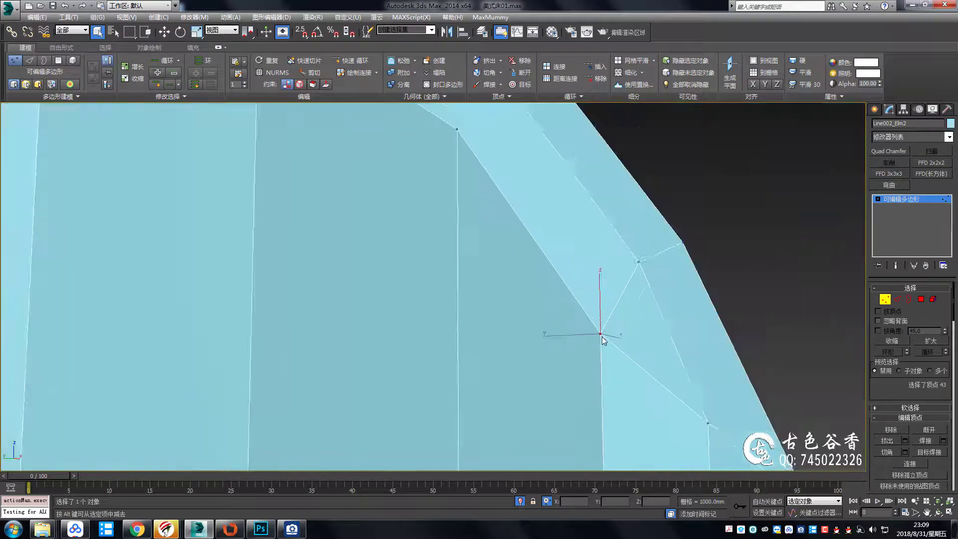
{"action": "scroll", "coordinate": [592, 289], "scroll_direction": "down", "scroll_amount": 1}
{"action": "mouse_move", "coordinate": [592, 289]}
{"action": "middle_mouse_down", "text": "alt"}
{"action": "mouse_move", "coordinate": [630, 276]}
{"action": "mouse_move", "coordinate": [626, 265]}
{"action": "middle_mouse_up", "text": "alt"}
Connect the 14 vertical edges to add a new horizontal edge loop
{"action": "key", "text": "2"}
{"action": "key", "text": "w"}
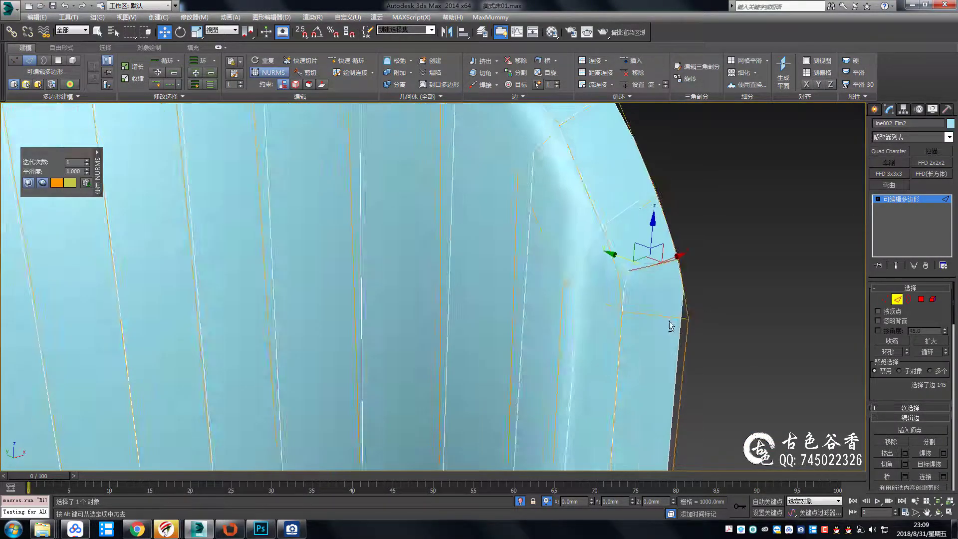
{"action": "scroll", "coordinate": [640, 278], "scroll_direction": "down", "scroll_amount": 3}
{"action": "scroll", "coordinate": [609, 258], "scroll_direction": "down", "scroll_amount": 3}
{"action": "key", "text": "q"}
{"action": "middle_click_drag", "start_coordinate": [271, 289], "coordinate": [300, 284], "text": "alt"}
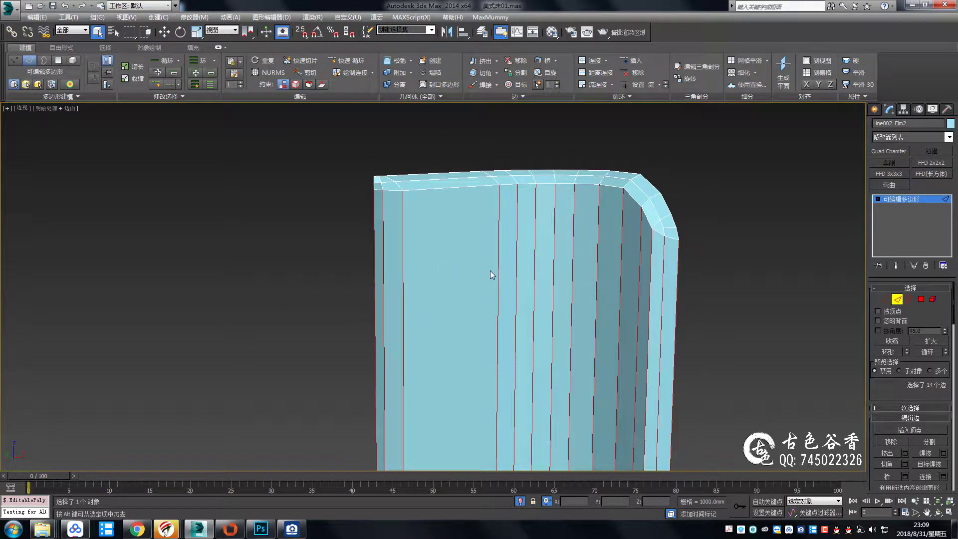
{"action": "key", "text": "ctrl+shift+e"}
{"action": "left_click", "coordinate": [437, 335]}
Check the new loop across the viewports with a quick smoothing preview
{"action": "key", "text": "alt+w"}
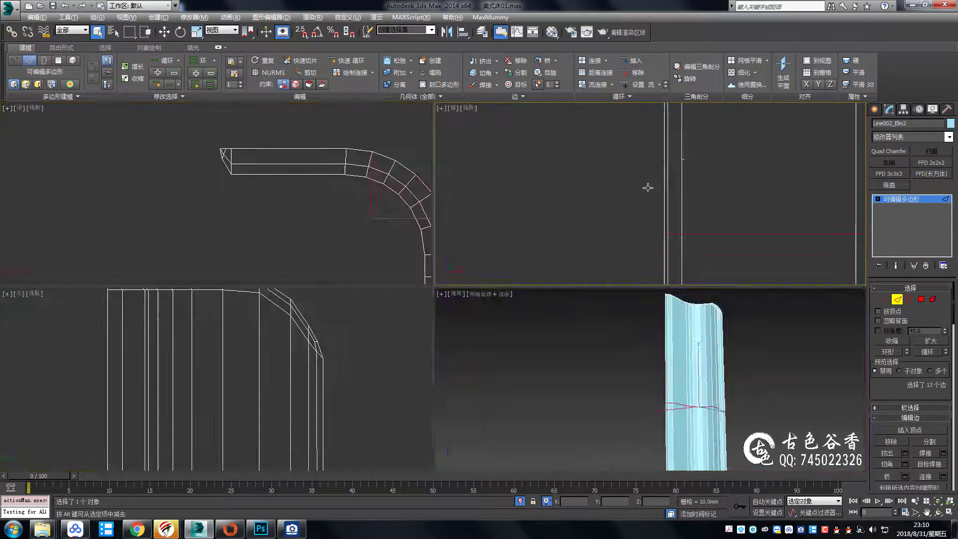
{"action": "key", "text": "alt+w"}
{"action": "scroll", "coordinate": [932, 392], "scroll_direction": "down", "scroll_amount": 5}
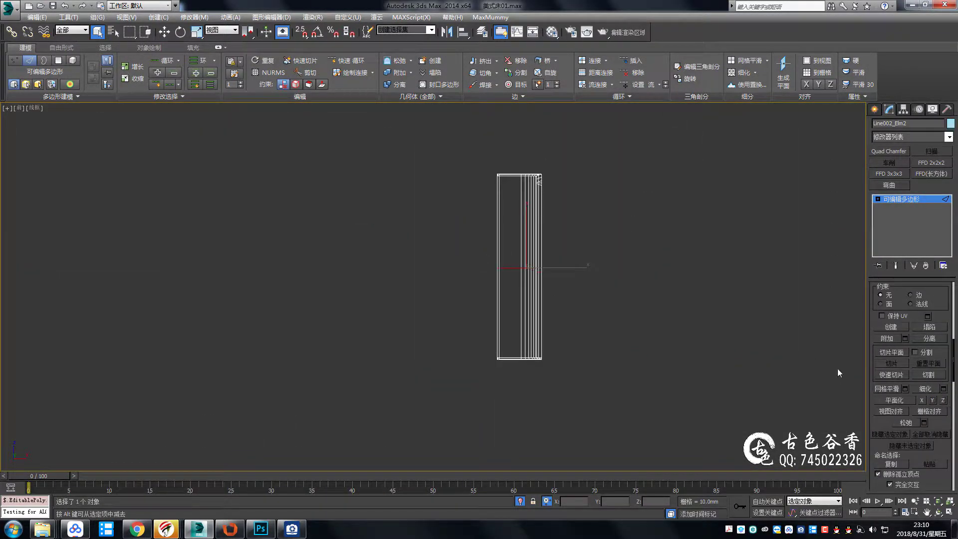
{"action": "scroll", "coordinate": [561, 222], "scroll_direction": "up", "scroll_amount": 5}
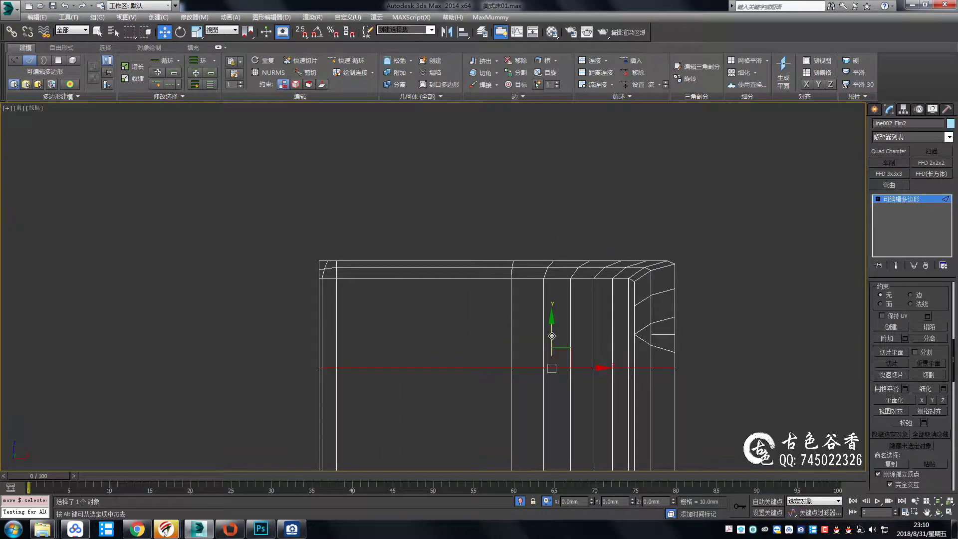
{"action": "key", "text": "alt+w"}
{"action": "key", "text": "alt+w"}
{"action": "scroll", "coordinate": [594, 209], "scroll_direction": "up", "scroll_amount": 3}
{"action": "key", "text": "ctrl+BackSpace"}
{"action": "scroll", "coordinate": [580, 180], "scroll_direction": "up", "scroll_amount": 2}
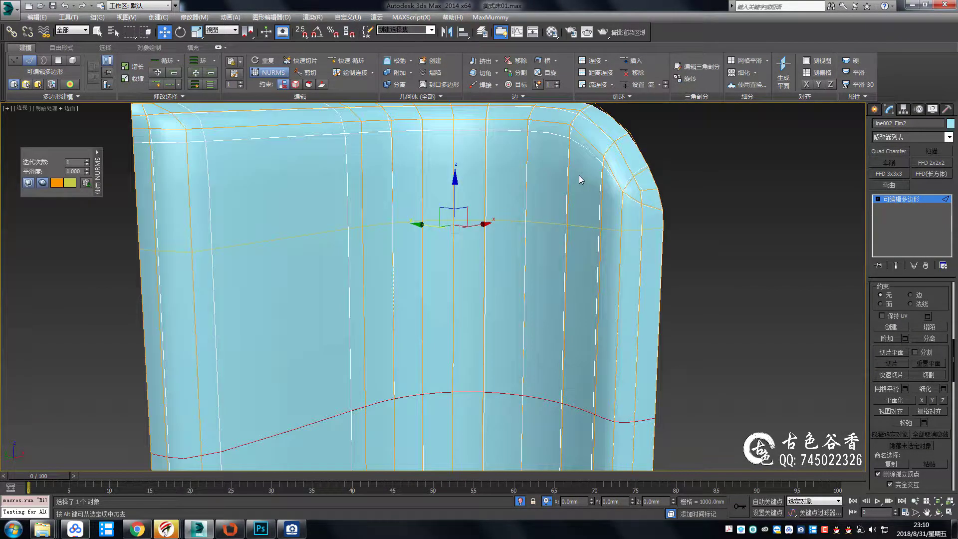
{"action": "key", "text": "ctrl+BackSpace"}
{"action": "middle_click_drag", "start_coordinate": [580, 180], "coordinate": [371, 209], "text": "alt"}
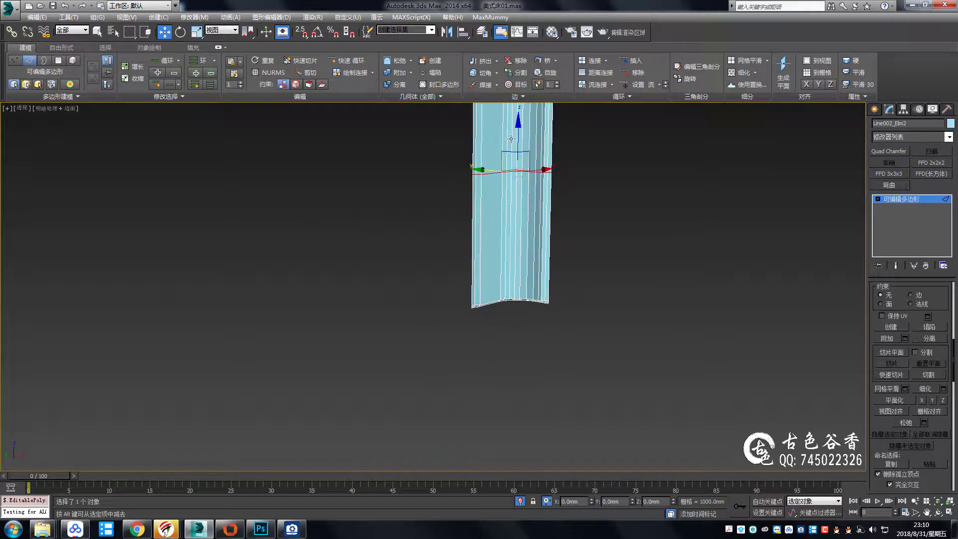
Adjust the new loop's edges across the narrow panel in the Front view
{"action": "key", "text": "f"}
{"action": "scroll", "coordinate": [506, 169], "scroll_direction": "down", "scroll_amount": 3}
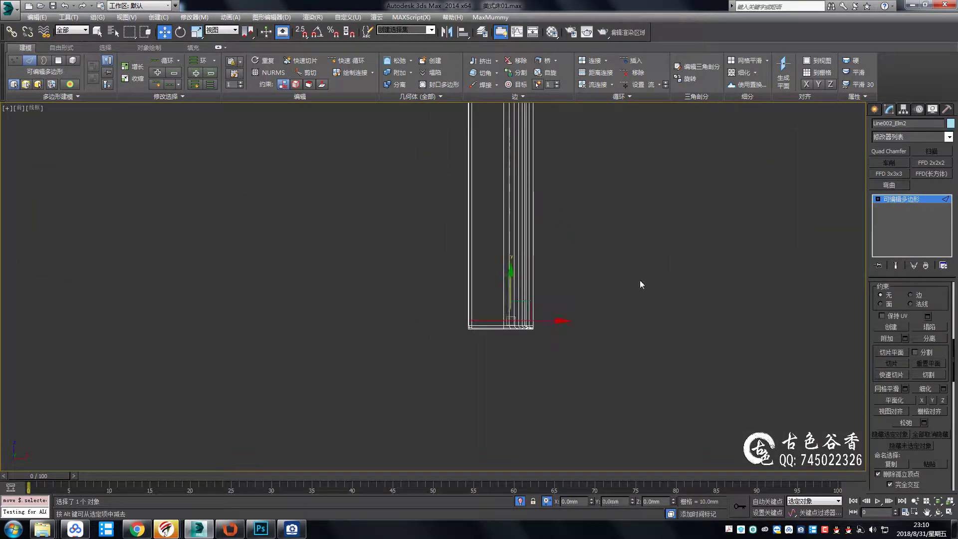
{"action": "scroll", "coordinate": [515, 270], "scroll_direction": "down", "scroll_amount": 2}
{"action": "left_click_drag", "start_coordinate": [515, 269], "coordinate": [385, 293]}
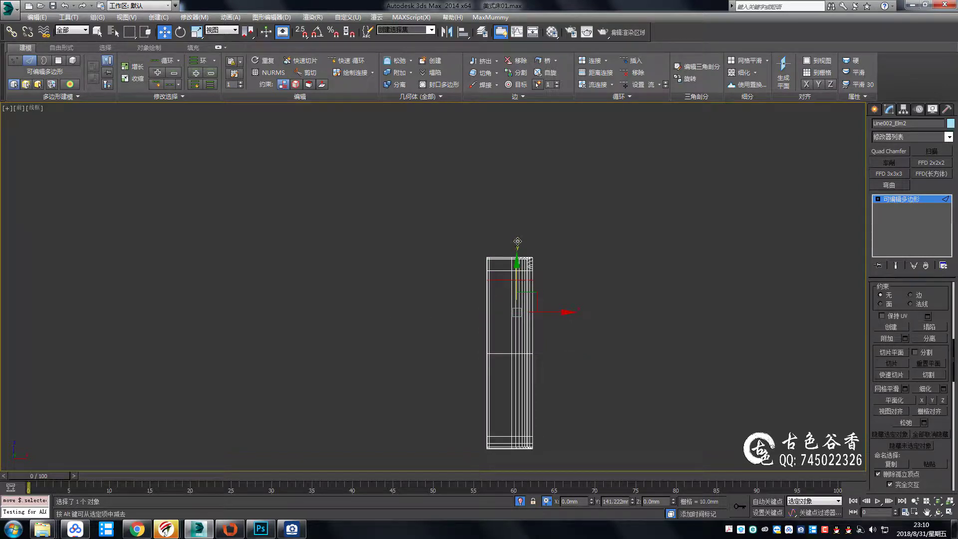
{"action": "scroll", "coordinate": [470, 266], "scroll_direction": "up", "scroll_amount": 8}
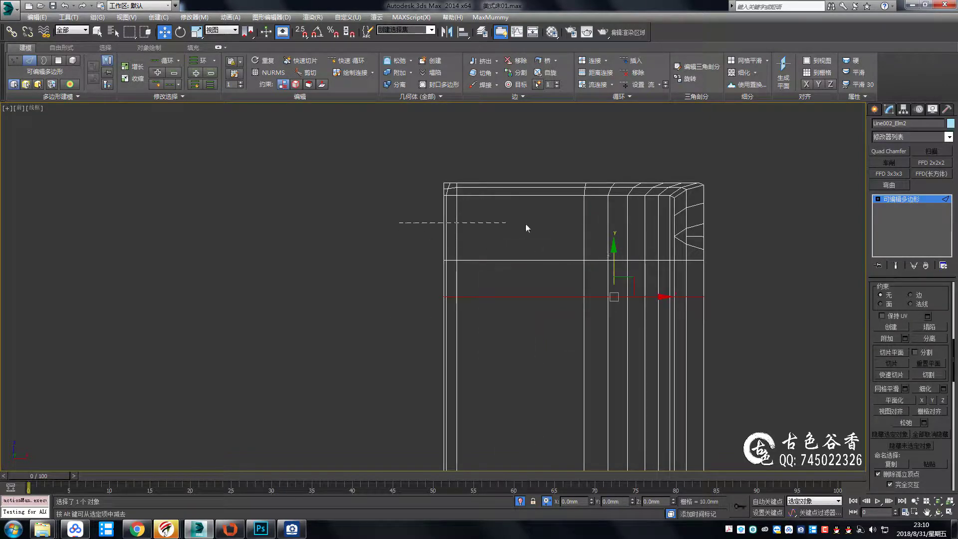
{"action": "key", "text": "p"}
{"action": "mouse_move", "coordinate": [701, 298]}
{"action": "middle_mouse_down", "text": "alt"}
{"action": "mouse_move", "coordinate": [657, 301]}
{"action": "mouse_move", "coordinate": [672, 287]}
{"action": "middle_mouse_up", "text": "alt"}
{"action": "key", "text": "q"}
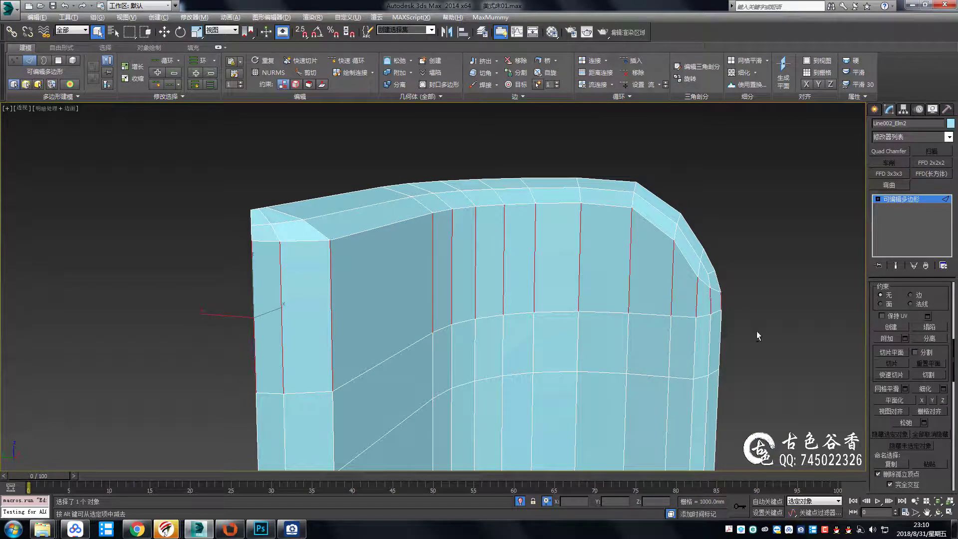
{"action": "mouse_move", "coordinate": [757, 330]}
{"action": "middle_mouse_down", "text": "alt"}
{"action": "mouse_move", "coordinate": [684, 291]}
{"action": "mouse_move", "coordinate": [769, 305]}
{"action": "middle_mouse_up", "text": "alt"}
Reposition the panel's corner vertices in Perspective
{"action": "key", "text": "1"}
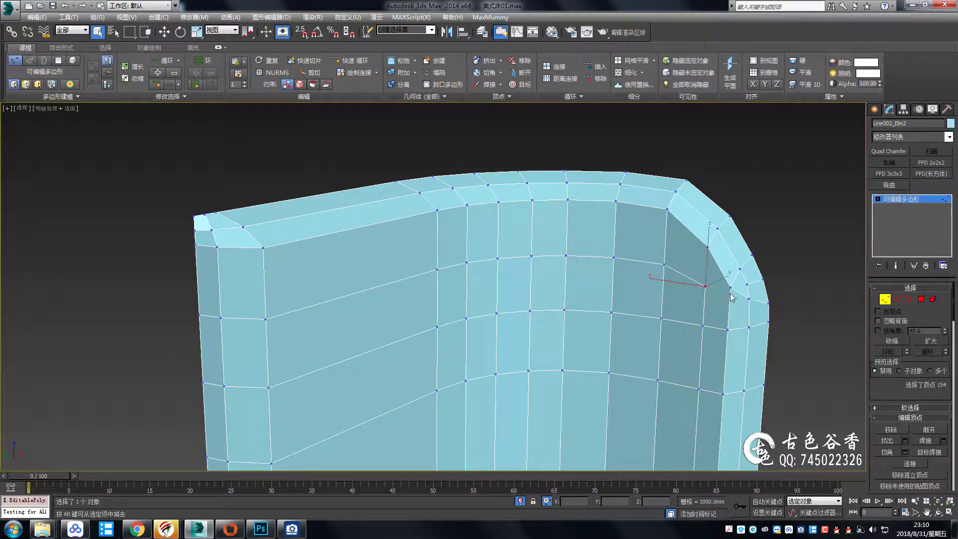
{"action": "key", "text": "ctrl+d"}
{"action": "scroll", "coordinate": [586, 276], "scroll_direction": "down", "scroll_amount": 3}
{"action": "middle_click_drag", "start_coordinate": [586, 276], "coordinate": [692, 253], "text": "alt"}
{"action": "left_click", "coordinate": [692, 253]}
{"action": "scroll", "coordinate": [692, 253], "scroll_direction": "up", "scroll_amount": 3}
{"action": "scroll", "coordinate": [694, 249], "scroll_direction": "up", "scroll_amount": 3}
{"action": "key", "text": "1"}
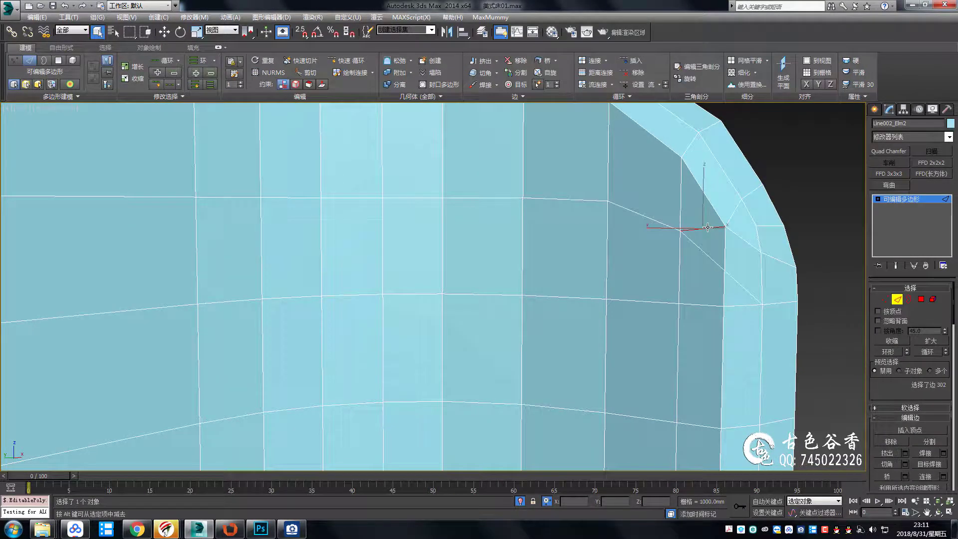
Toggle NURMS smoothing to check the corner, then deselect everything
{"action": "key", "text": "ctrl+q"}
{"action": "middle_click_drag", "start_coordinate": [712, 235], "coordinate": [727, 241], "text": "alt"}
{"action": "key", "text": "ctrl+q"}
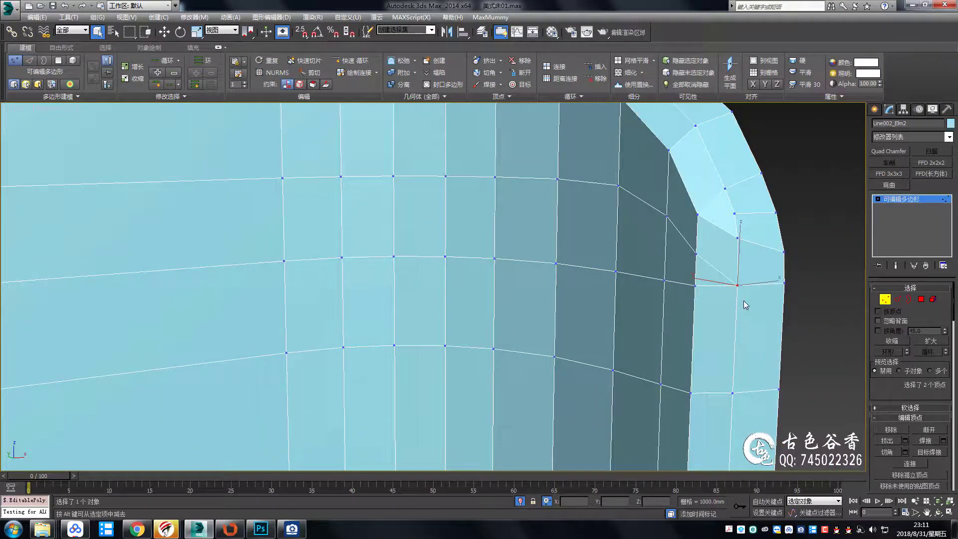
{"action": "key", "text": "ctrl+q"}
{"action": "key", "text": "ctrl+d"}
{"action": "scroll", "coordinate": [635, 283], "scroll_direction": "down", "scroll_amount": 3}
Select the separate curved side panel and mirror it in the front view
{"action": "scroll", "coordinate": [635, 283], "scroll_direction": "down", "scroll_amount": 2}
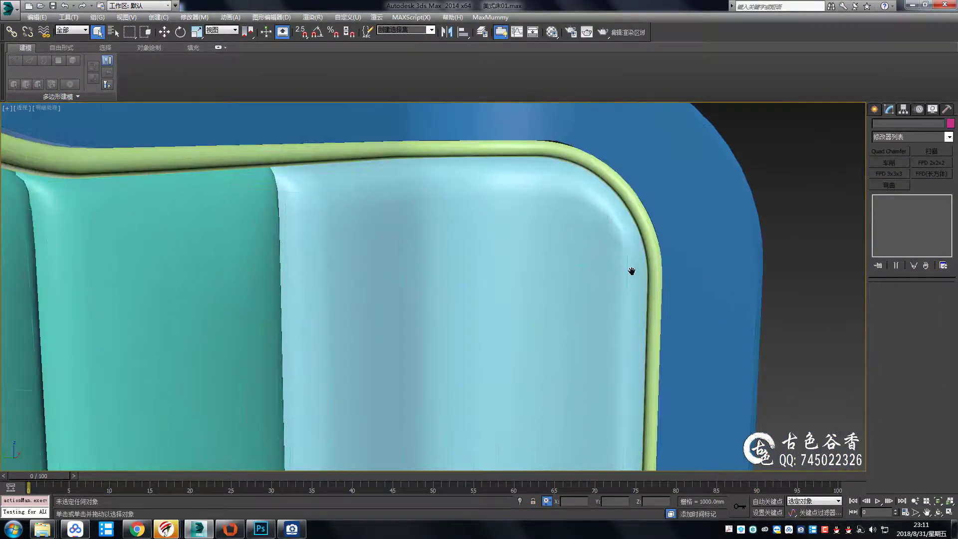
{"action": "middle_click_drag", "start_coordinate": [632, 272], "coordinate": [549, 259], "text": "alt"}
{"action": "scroll", "coordinate": [524, 253], "scroll_direction": "down", "scroll_amount": 2}
{"action": "mouse_move", "coordinate": [543, 299]}
{"action": "middle_mouse_down", "text": "alt"}
{"action": "mouse_move", "coordinate": [590, 272]}
{"action": "mouse_move", "coordinate": [454, 299]}
{"action": "mouse_move", "coordinate": [528, 233]}
{"action": "middle_mouse_up", "text": "alt"}
{"action": "scroll", "coordinate": [590, 271], "scroll_direction": "down", "scroll_amount": 2}
{"action": "scroll", "coordinate": [572, 228], "scroll_direction": "down", "scroll_amount": 3}
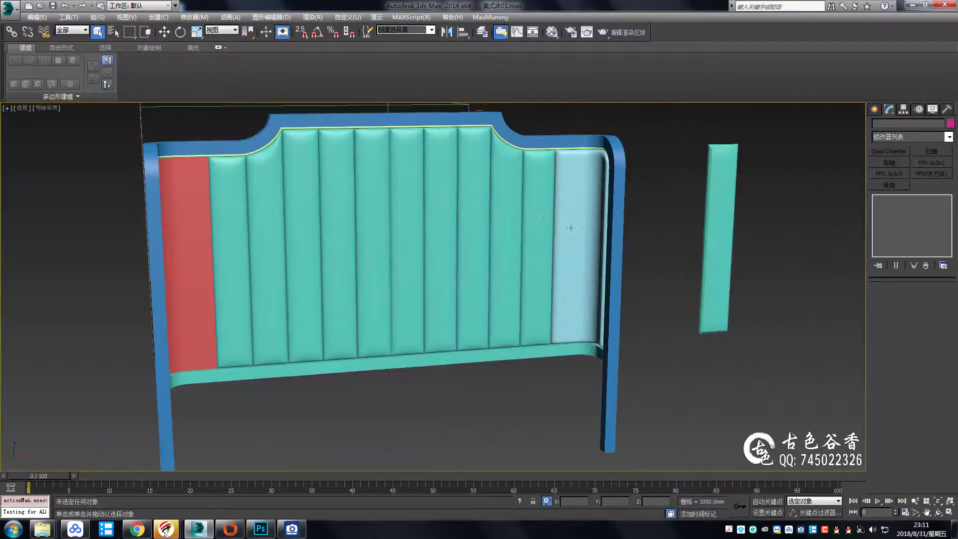
{"action": "middle_click_drag", "start_coordinate": [179, 214], "coordinate": [549, 225], "text": "alt"}
{"action": "left_click", "coordinate": [621, 214]}
{"action": "key", "text": "f"}
{"action": "scroll", "coordinate": [491, 100], "scroll_direction": "down", "scroll_amount": 3}
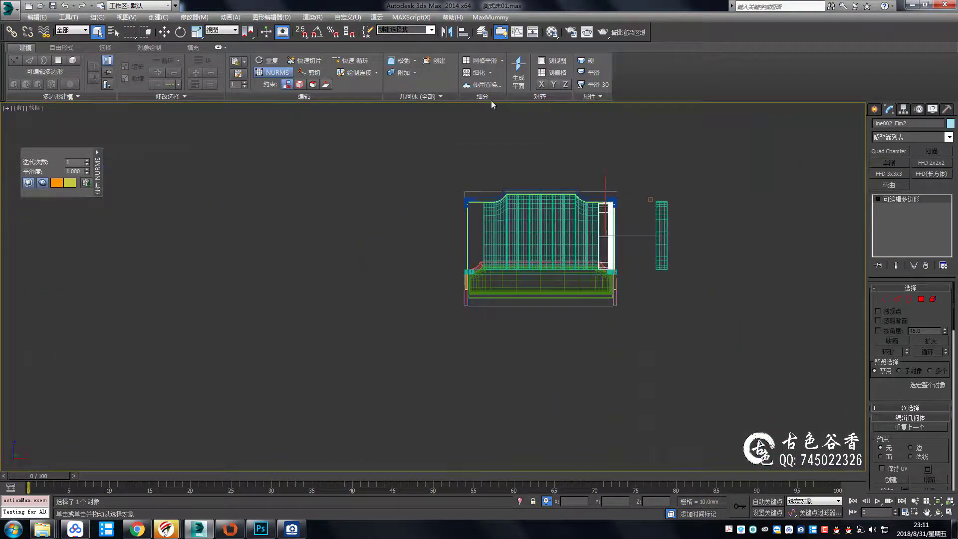
{"action": "left_click", "coordinate": [447, 32]}
{"action": "left_click", "coordinate": [503, 330]}
{"action": "scroll", "coordinate": [570, 200], "scroll_direction": "up", "scroll_amount": 3}
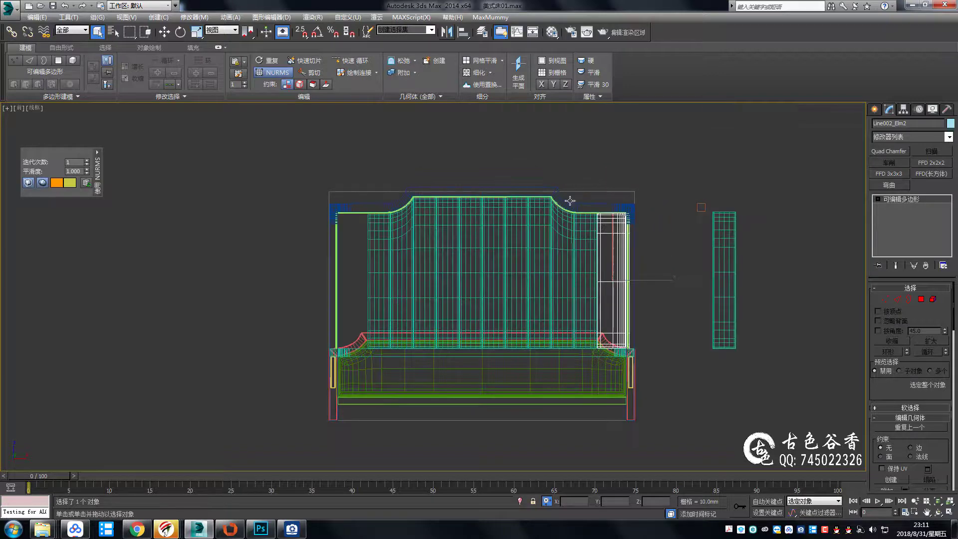
With Affect Pivot Only, align the side panel's pivot to Rectangle003's X centre
{"action": "left_click", "coordinate": [903, 110]}
{"action": "left_click", "coordinate": [911, 172]}
{"action": "left_click", "coordinate": [486, 198]}
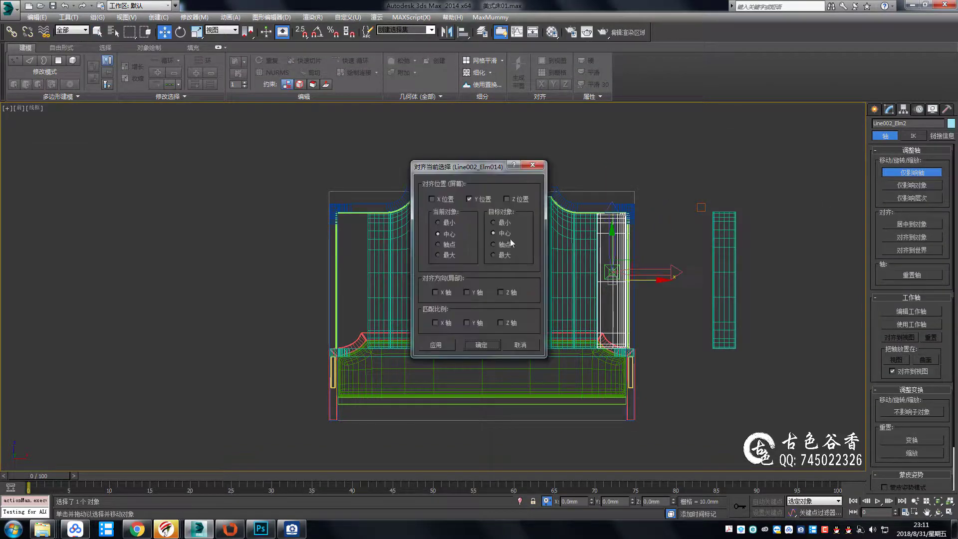
{"action": "key", "text": "Return"}
{"action": "scroll", "coordinate": [501, 209], "scroll_direction": "up", "scroll_amount": 2}
{"action": "left_click", "coordinate": [500, 203]}
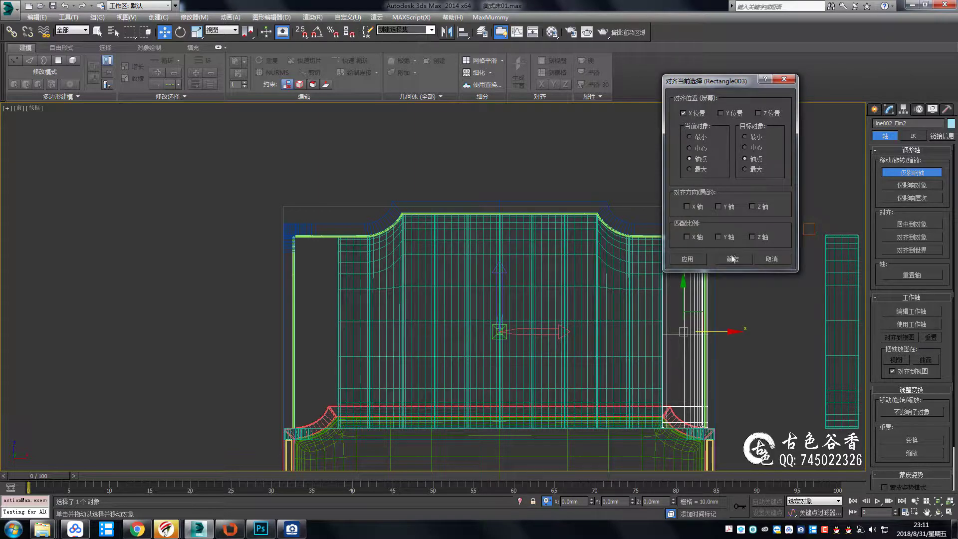
{"action": "left_click", "coordinate": [732, 258]}
Add a Symmetry modifier to mirror the panel, then collapse it into the Editable Poly
{"action": "key", "text": "alt+s"}
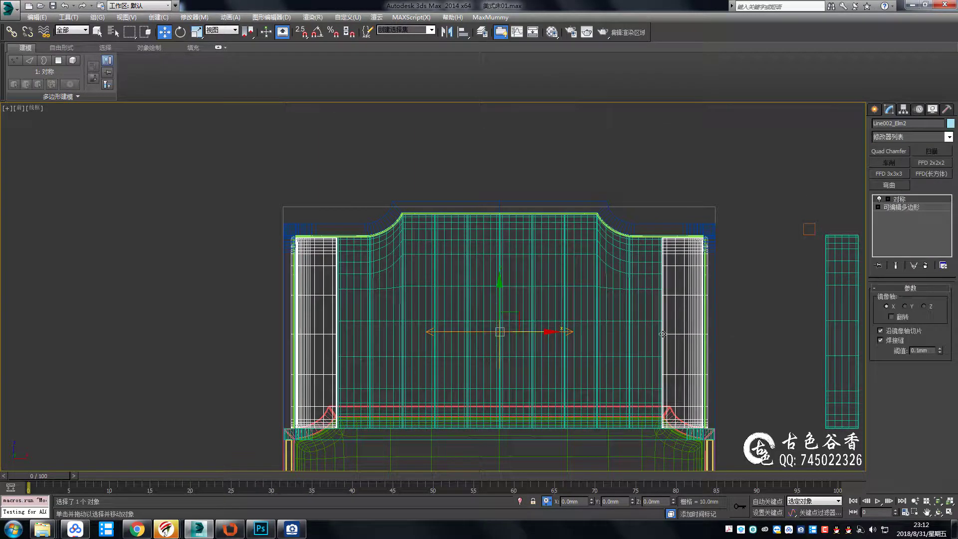
{"action": "key", "text": "p"}
{"action": "left_click", "coordinate": [926, 266]}
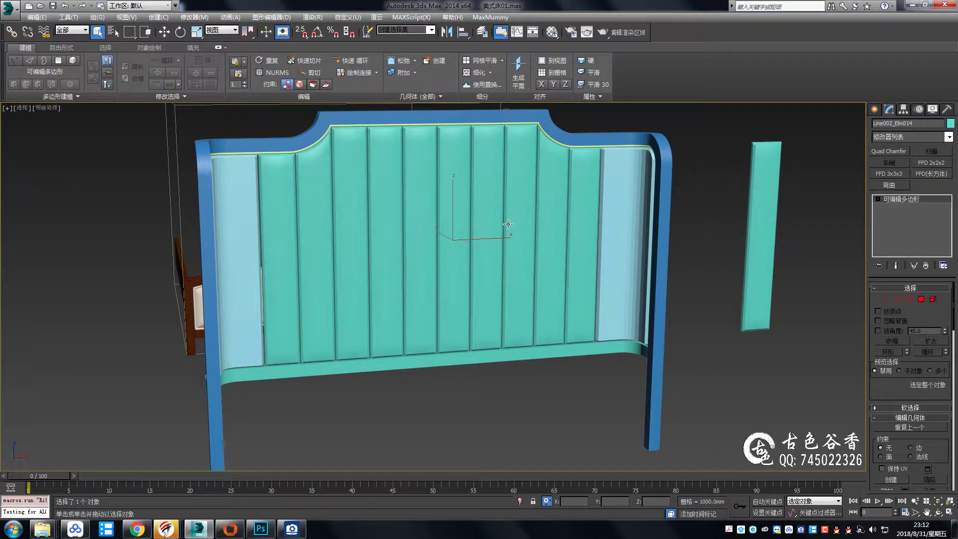
Orbit to a frontal view of the bed and select the headboard panel mesh
{"action": "key", "text": "F4"}
{"action": "key", "text": "w"}
{"action": "mouse_move", "coordinate": [598, 219]}
{"action": "middle_mouse_down"}
{"action": "mouse_move", "coordinate": [598, 279]}
{"action": "mouse_move", "coordinate": [654, 316]}
{"action": "middle_mouse_up"}
{"action": "key", "text": "F4"}
{"action": "scroll", "coordinate": [597, 280], "scroll_direction": "down", "scroll_amount": 2}
{"action": "scroll", "coordinate": [607, 288], "scroll_direction": "down", "scroll_amount": 3}
{"action": "mouse_move", "coordinate": [607, 288]}
{"action": "middle_mouse_down", "text": "alt"}
{"action": "mouse_move", "coordinate": [650, 298]}
{"action": "mouse_move", "coordinate": [569, 274]}
{"action": "middle_mouse_up", "text": "alt"}
{"action": "scroll", "coordinate": [570, 273], "scroll_direction": "up", "scroll_amount": 2}
{"action": "scroll", "coordinate": [584, 294], "scroll_direction": "up", "scroll_amount": 2}
{"action": "scroll", "coordinate": [586, 326], "scroll_direction": "up", "scroll_amount": 2}
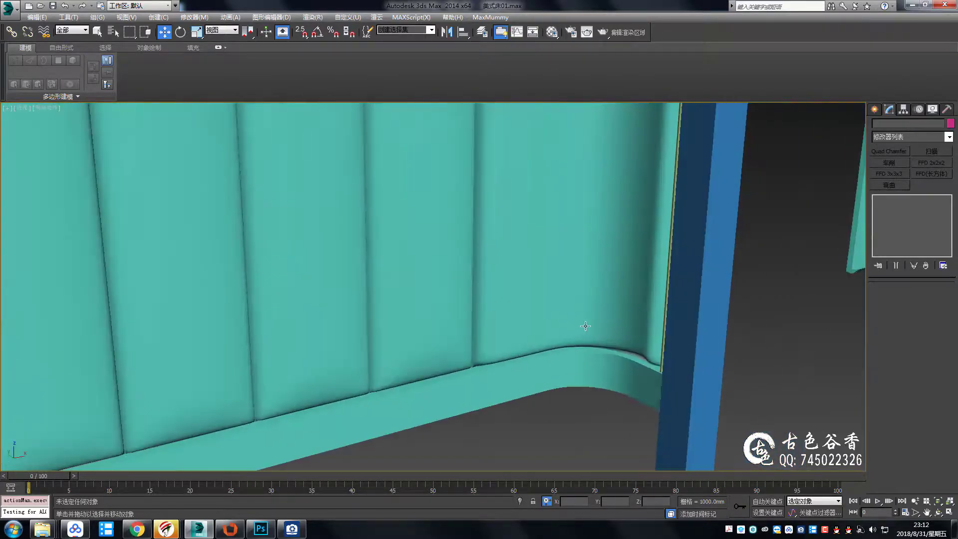
{"action": "scroll", "coordinate": [585, 326], "scroll_direction": "down", "scroll_amount": 5}
{"action": "mouse_move", "coordinate": [585, 326]}
{"action": "middle_mouse_down", "text": "alt"}
{"action": "mouse_move", "coordinate": [493, 301]}
{"action": "mouse_move", "coordinate": [343, 297]}
{"action": "middle_mouse_up", "text": "alt"}
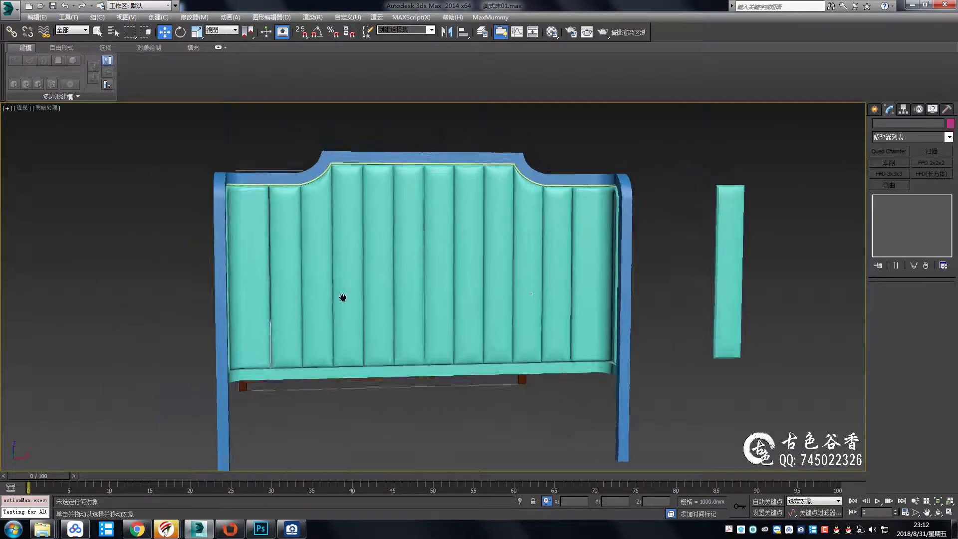
{"action": "left_click", "coordinate": [343, 297]}
Move the left curved strip polygon element 2.951mm along X, then clear the selection
{"action": "scroll", "coordinate": [278, 241], "scroll_direction": "up", "scroll_amount": 3}
{"action": "mouse_move", "coordinate": [278, 241]}
{"action": "middle_mouse_down", "text": "alt"}
{"action": "mouse_move", "coordinate": [387, 253]}
{"action": "mouse_move", "coordinate": [314, 256]}
{"action": "middle_mouse_up", "text": "alt"}
{"action": "key", "text": "4"}
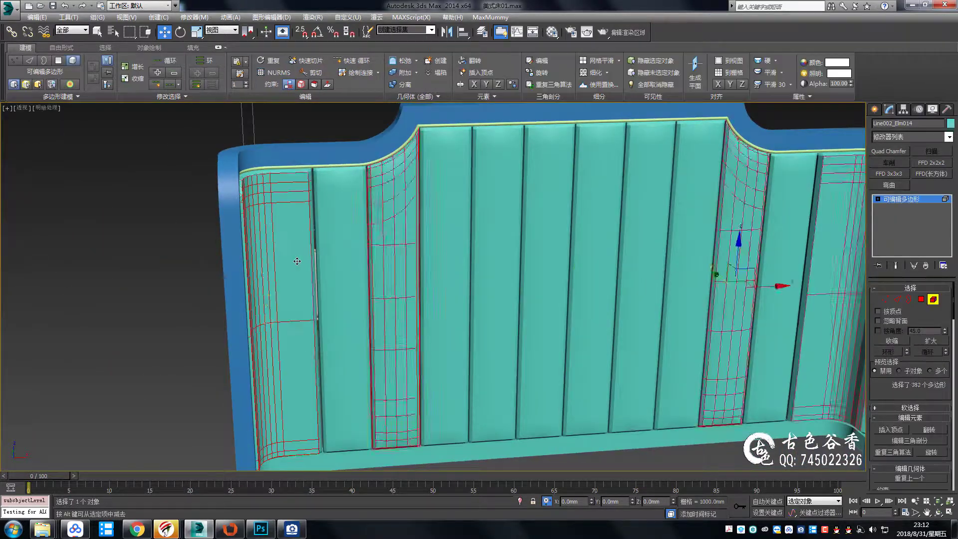
{"action": "left_click", "coordinate": [297, 261]}
{"action": "scroll", "coordinate": [279, 314], "scroll_direction": "up", "scroll_amount": 5}
{"action": "left_click_drag", "start_coordinate": [314, 343], "coordinate": [317, 343]}
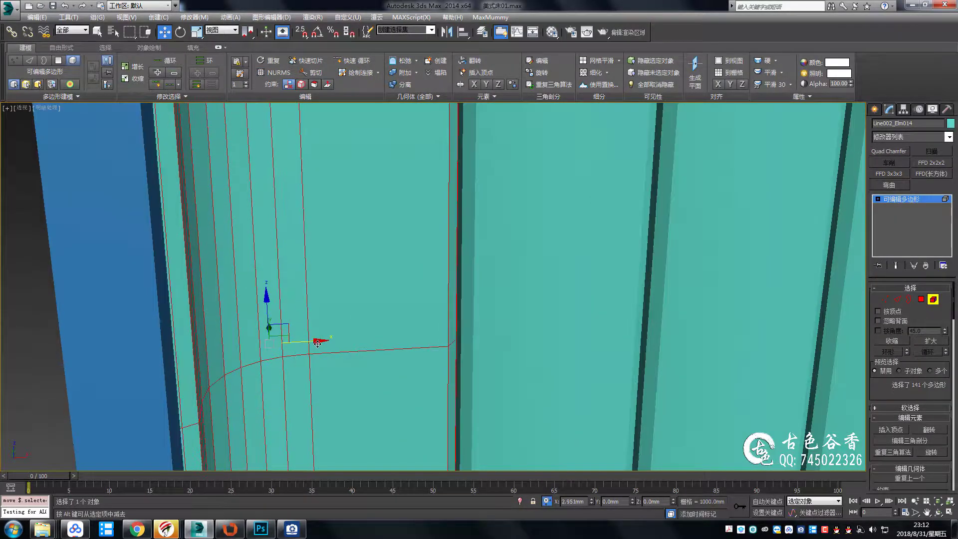
{"action": "key", "text": "4"}
{"action": "key", "text": "ctrl+d"}
Select the green piping Line002 and box-select its vertices at the top-left corner
{"action": "scroll", "coordinate": [447, 278], "scroll_direction": "down", "scroll_amount": 8}
{"action": "mouse_move", "coordinate": [703, 232]}
{"action": "middle_mouse_down"}
{"action": "mouse_move", "coordinate": [634, 282]}
{"action": "mouse_move", "coordinate": [514, 276]}
{"action": "middle_mouse_up"}
{"action": "scroll", "coordinate": [634, 282], "scroll_direction": "up", "scroll_amount": 3}
{"action": "scroll", "coordinate": [641, 277], "scroll_direction": "down", "scroll_amount": 5}
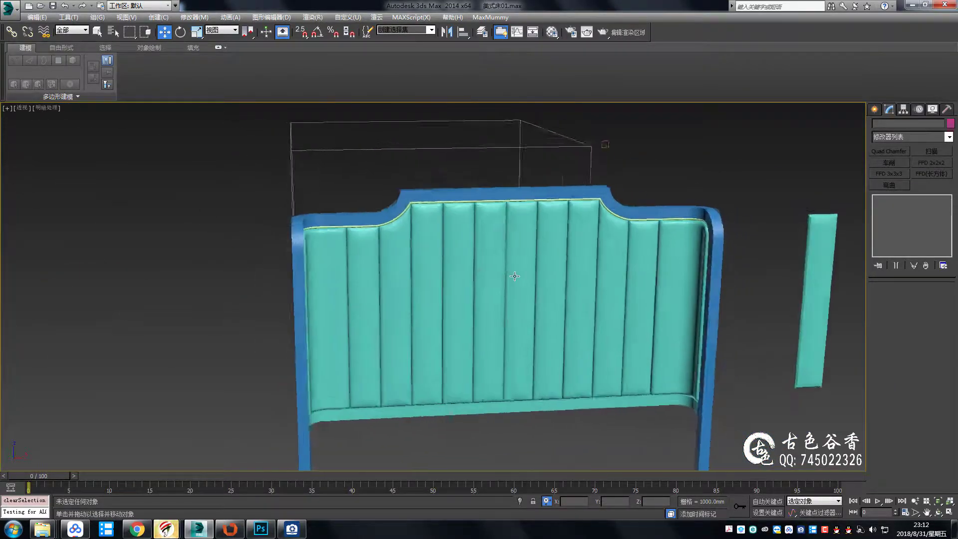
{"action": "middle_click_drag", "start_coordinate": [433, 235], "coordinate": [525, 254]}
{"action": "scroll", "coordinate": [526, 255], "scroll_direction": "up", "scroll_amount": 6}
{"action": "middle_click_drag", "start_coordinate": [306, 168], "coordinate": [338, 211]}
{"action": "left_click", "coordinate": [337, 210]}
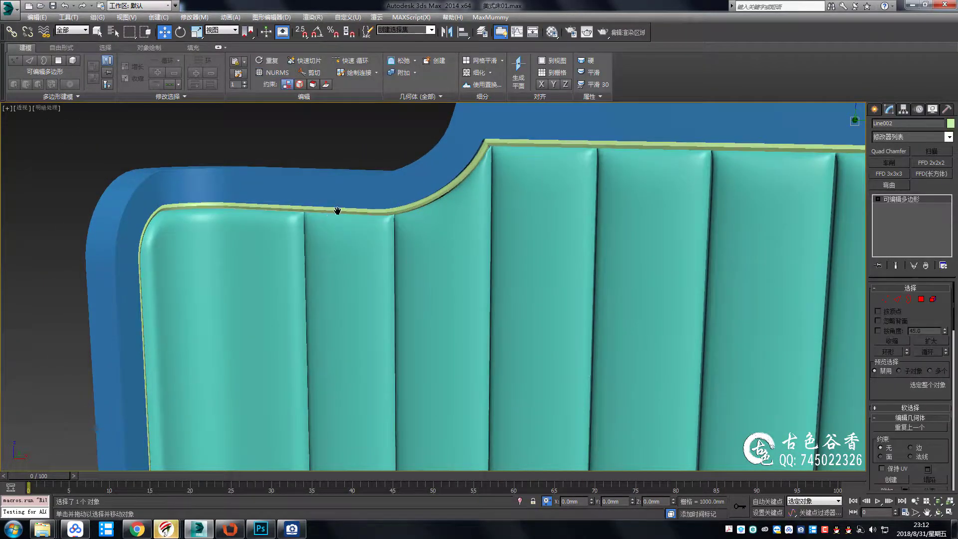
{"action": "scroll", "coordinate": [337, 210], "scroll_direction": "down", "scroll_amount": 3}
{"action": "key", "text": "1"}
{"action": "left_click_drag", "start_coordinate": [277, 128], "coordinate": [393, 245]}
Inspect an edge loop along the piping rim, then select the blue frame
{"action": "scroll", "coordinate": [315, 248], "scroll_direction": "down", "scroll_amount": 3}
{"action": "mouse_move", "coordinate": [315, 247]}
{"action": "middle_mouse_down", "text": "alt"}
{"action": "mouse_move", "coordinate": [430, 301]}
{"action": "mouse_move", "coordinate": [409, 228]}
{"action": "middle_mouse_up", "text": "alt"}
{"action": "scroll", "coordinate": [430, 300], "scroll_direction": "up", "scroll_amount": 8}
{"action": "scroll", "coordinate": [433, 193], "scroll_direction": "up", "scroll_amount": 2}
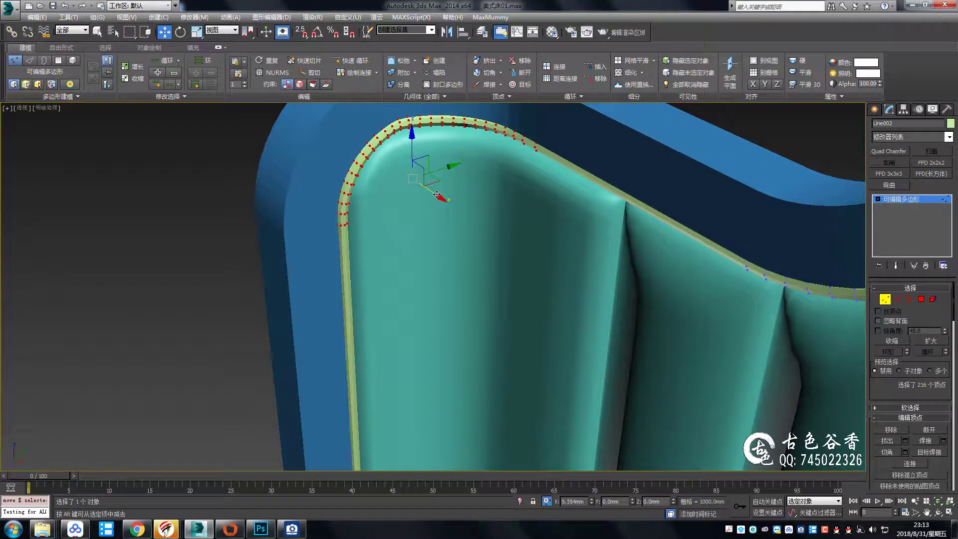
{"action": "scroll", "coordinate": [497, 291], "scroll_direction": "down", "scroll_amount": 2}
{"action": "middle_click_drag", "start_coordinate": [497, 291], "coordinate": [363, 245], "text": "alt"}
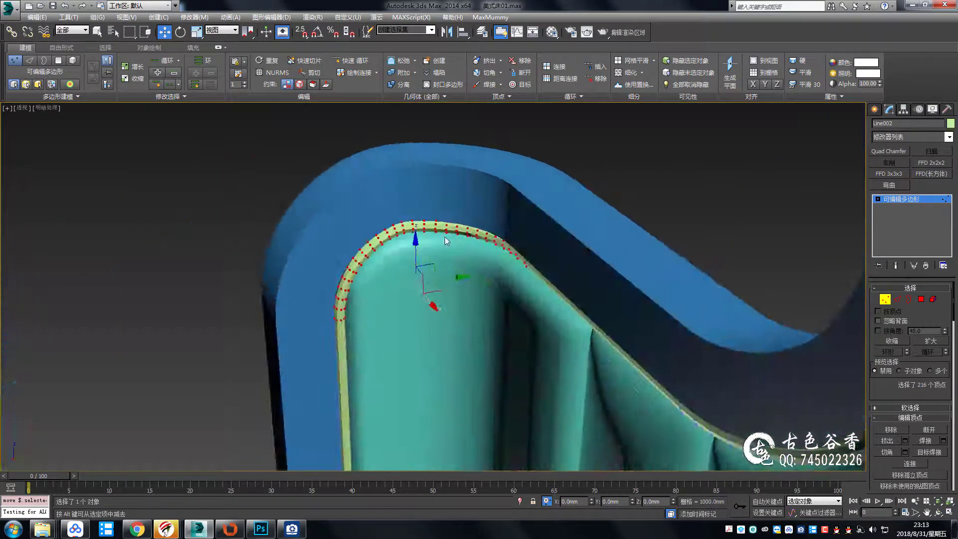
{"action": "scroll", "coordinate": [363, 245], "scroll_direction": "up", "scroll_amount": 5}
{"action": "key", "text": "2"}
{"action": "double_click", "coordinate": [357, 220]}
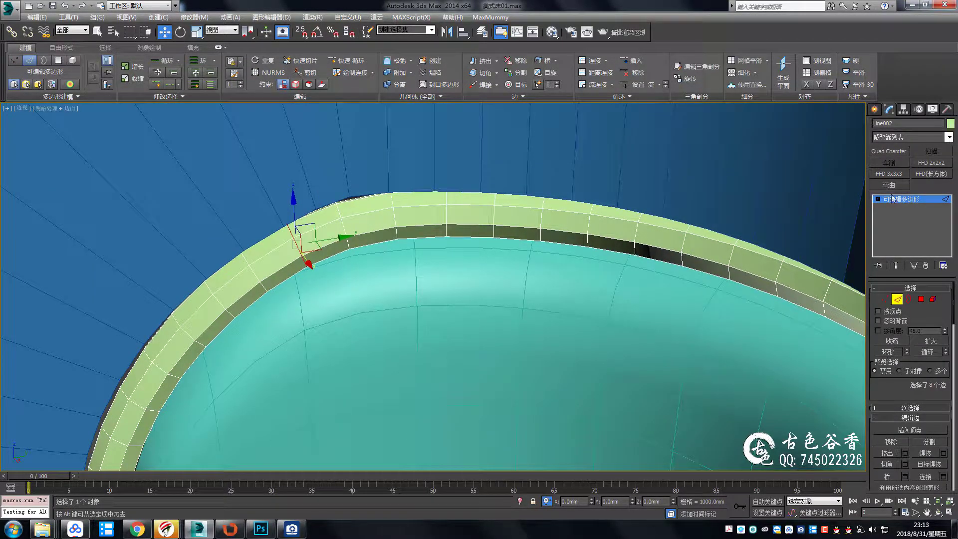
{"action": "left_click", "coordinate": [893, 199]}
{"action": "scroll", "coordinate": [406, 310], "scroll_direction": "down", "scroll_amount": 5}
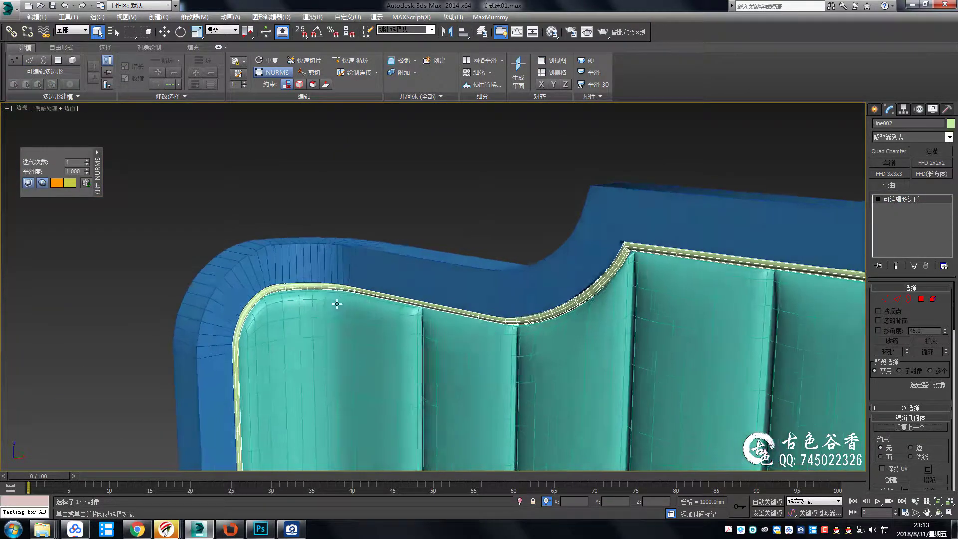
{"action": "scroll", "coordinate": [338, 303], "scroll_direction": "up", "scroll_amount": 5}
{"action": "left_click", "coordinate": [399, 209]}
In the Left wireframe view, box-select vertices along one segment of the frame
{"action": "scroll", "coordinate": [376, 239], "scroll_direction": "down", "scroll_amount": 3}
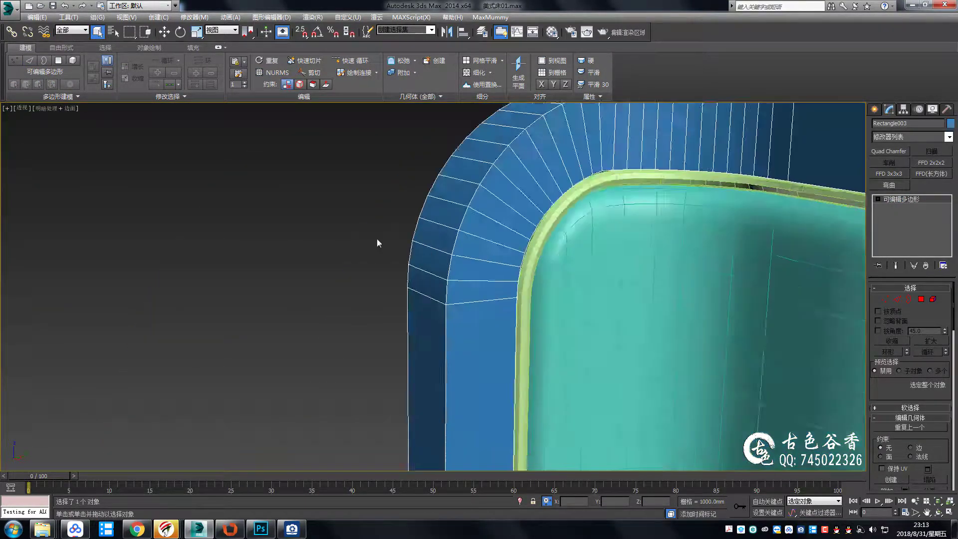
{"action": "scroll", "coordinate": [376, 238], "scroll_direction": "up", "scroll_amount": 3}
{"action": "key", "text": "2"}
{"action": "scroll", "coordinate": [512, 159], "scroll_direction": "up", "scroll_amount": 4}
{"action": "scroll", "coordinate": [511, 158], "scroll_direction": "down", "scroll_amount": 4}
{"action": "scroll", "coordinate": [492, 231], "scroll_direction": "up", "scroll_amount": 3}
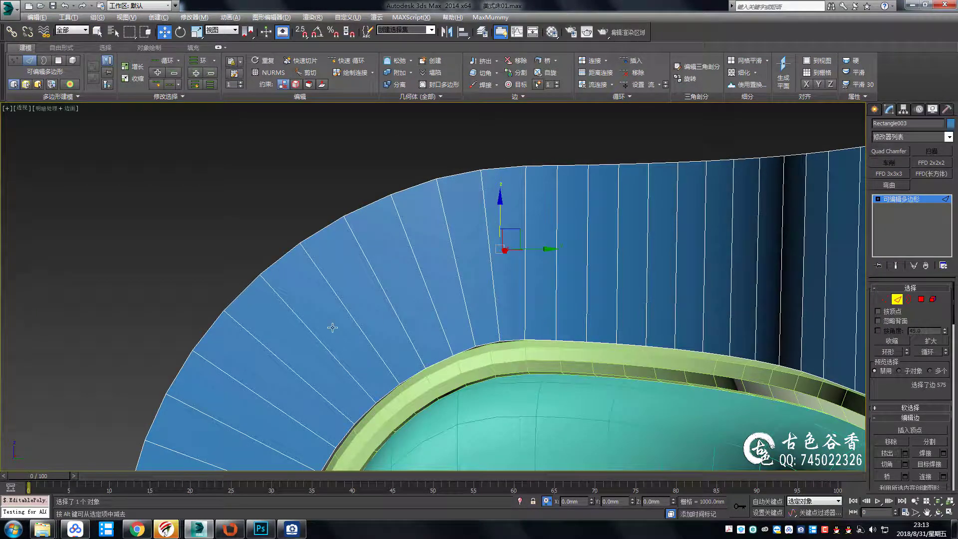
{"action": "key", "text": "alt+w"}
{"action": "key", "text": "alt+w"}
{"action": "scroll", "coordinate": [470, 214], "scroll_direction": "up", "scroll_amount": 3}
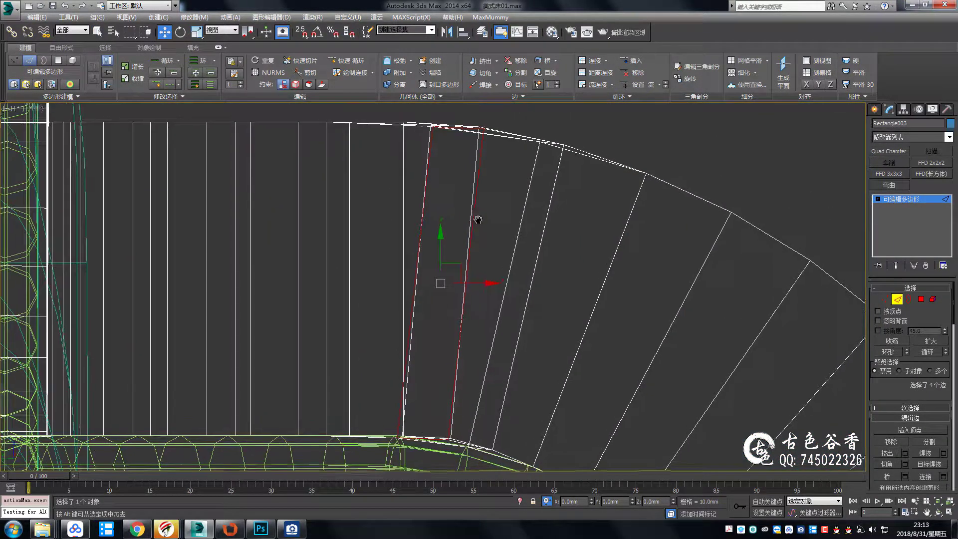
{"action": "scroll", "coordinate": [471, 214], "scroll_direction": "down", "scroll_amount": 2}
{"action": "key", "text": "1"}
{"action": "left_click_drag", "start_coordinate": [446, 126], "coordinate": [530, 301]}
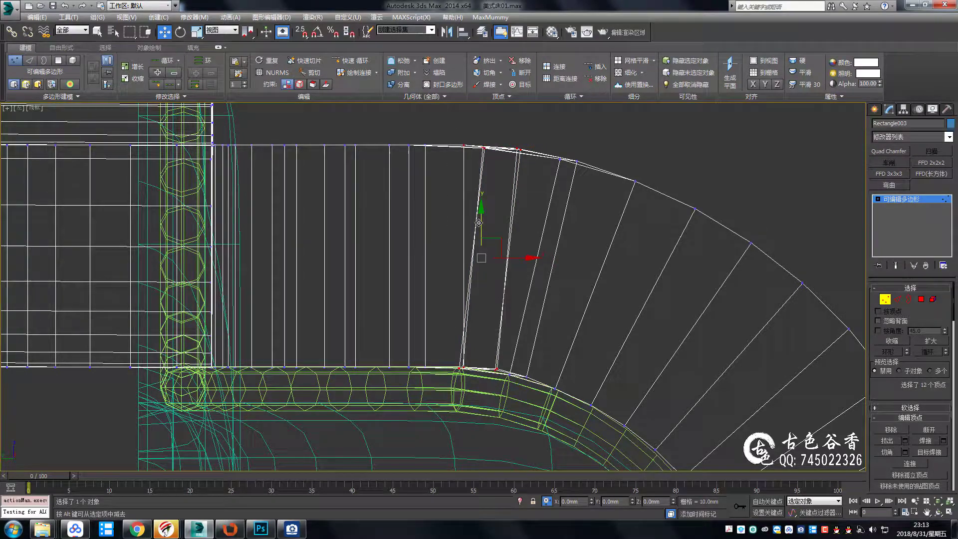
Nudge the frame vertices down and align the corner vertices with the piping curve
{"action": "scroll", "coordinate": [478, 222], "scroll_direction": "up", "scroll_amount": 1}
{"action": "scroll", "coordinate": [479, 225], "scroll_direction": "up", "scroll_amount": 2}
{"action": "scroll", "coordinate": [479, 224], "scroll_direction": "up", "scroll_amount": 1}
{"action": "left_click_drag", "start_coordinate": [480, 227], "coordinate": [488, 235]}
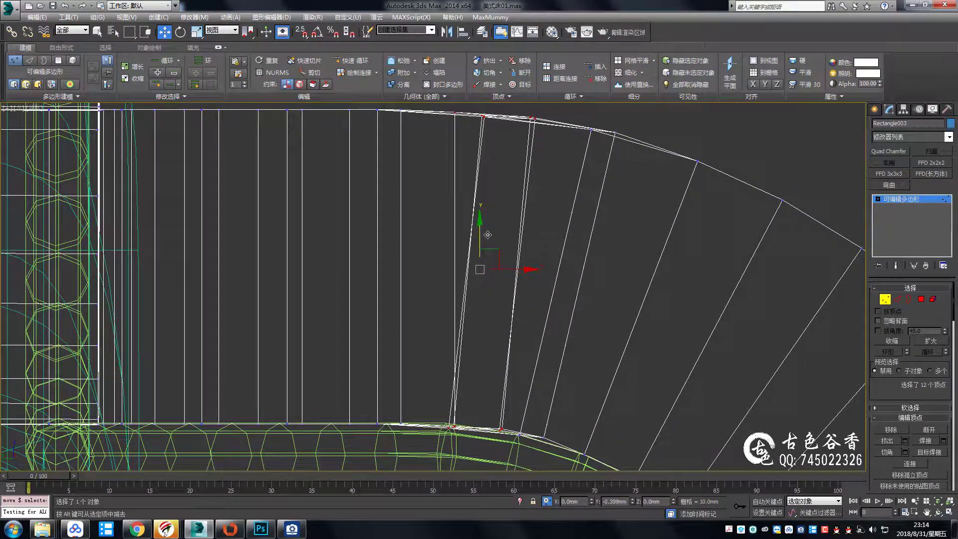
{"action": "mouse_move", "coordinate": [519, 232]}
{"action": "middle_mouse_down"}
{"action": "mouse_move", "coordinate": [519, 259]}
{"action": "mouse_move", "coordinate": [541, 279]}
{"action": "middle_mouse_up"}
{"action": "scroll", "coordinate": [521, 244], "scroll_direction": "down", "scroll_amount": 3}
{"action": "scroll", "coordinate": [539, 254], "scroll_direction": "up", "scroll_amount": 3}
{"action": "scroll", "coordinate": [564, 320], "scroll_direction": "down", "scroll_amount": 3}
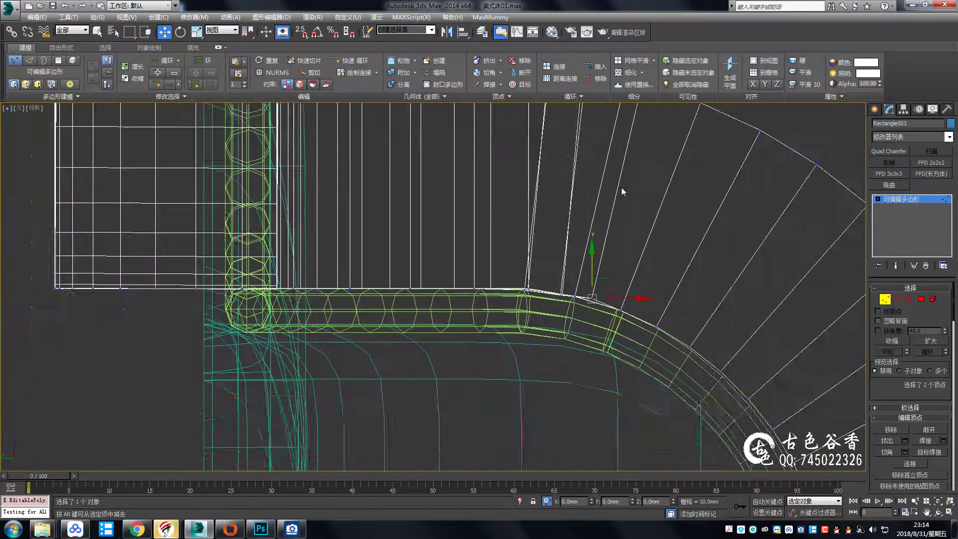
{"action": "scroll", "coordinate": [622, 187], "scroll_direction": "up", "scroll_amount": 2}
{"action": "left_click_drag", "start_coordinate": [613, 143], "coordinate": [627, 178]}
{"action": "scroll", "coordinate": [624, 172], "scroll_direction": "up", "scroll_amount": 1}
{"action": "scroll", "coordinate": [622, 176], "scroll_direction": "up", "scroll_amount": 2}
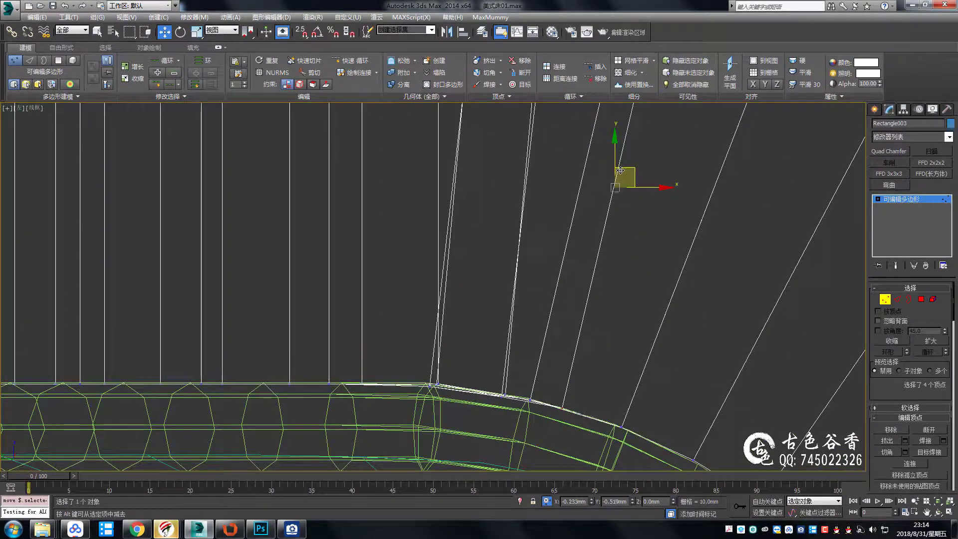
{"action": "scroll", "coordinate": [618, 195], "scroll_direction": "down", "scroll_amount": 3}
{"action": "middle_click_drag", "start_coordinate": [617, 196], "coordinate": [463, 211]}
Return to Perspective, clear the selection, and orbit to view the headboard's curved top
{"action": "scroll", "coordinate": [540, 375], "scroll_direction": "up", "scroll_amount": 2}
{"action": "scroll", "coordinate": [600, 262], "scroll_direction": "up", "scroll_amount": 2}
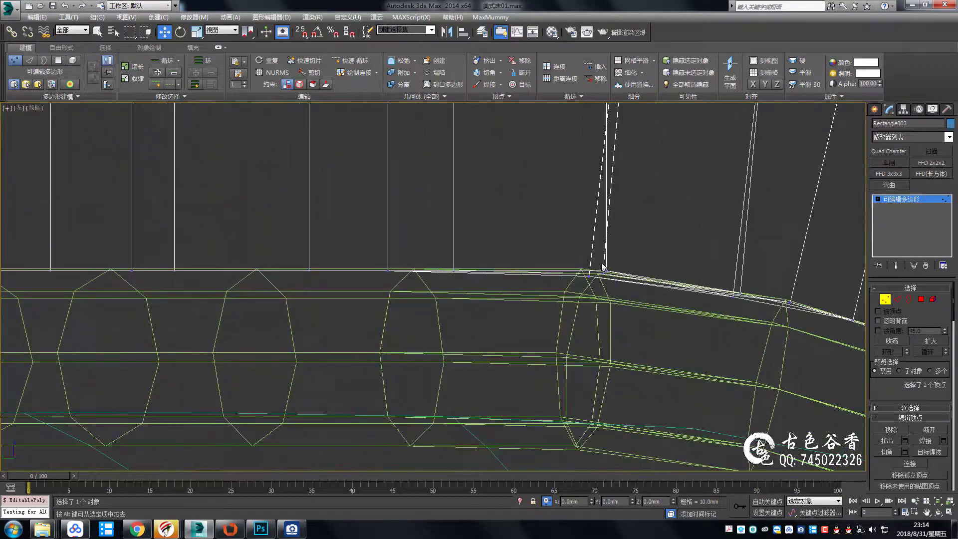
{"action": "scroll", "coordinate": [566, 310], "scroll_direction": "down", "scroll_amount": 1}
{"action": "scroll", "coordinate": [577, 231], "scroll_direction": "down", "scroll_amount": 3}
{"action": "scroll", "coordinate": [601, 269], "scroll_direction": "down", "scroll_amount": 3}
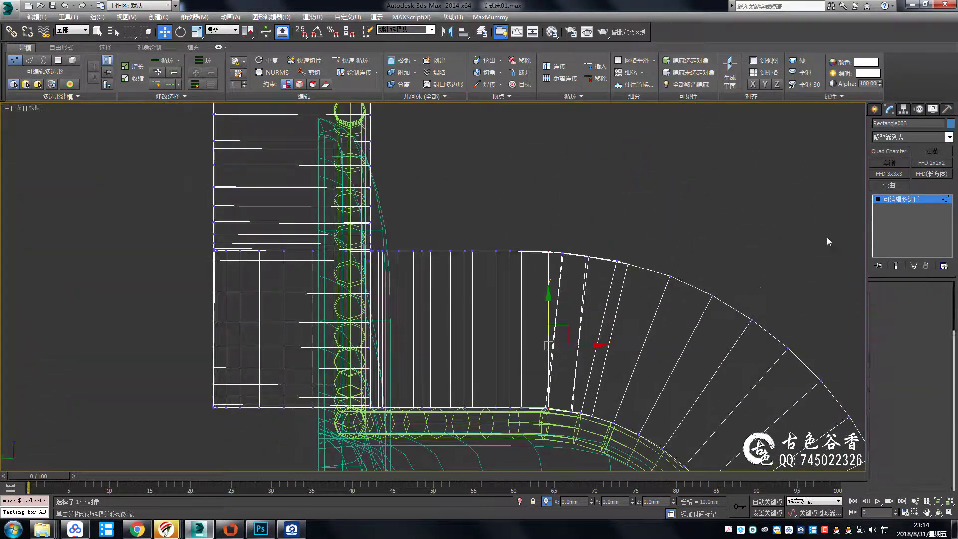
{"action": "key", "text": "p"}
{"action": "key", "text": "ctrl+d"}
{"action": "key", "text": "q"}
{"action": "mouse_move", "coordinate": [528, 238]}
{"action": "middle_mouse_down", "text": "alt"}
{"action": "mouse_move", "coordinate": [507, 252]}
{"action": "mouse_move", "coordinate": [690, 346]}
{"action": "middle_mouse_up", "text": "alt"}
{"action": "scroll", "coordinate": [507, 253], "scroll_direction": "down", "scroll_amount": 3}
{"action": "scroll", "coordinate": [440, 252], "scroll_direction": "up", "scroll_amount": 1}
{"action": "middle_click_drag", "start_coordinate": [441, 253], "coordinate": [548, 384], "text": "alt"}
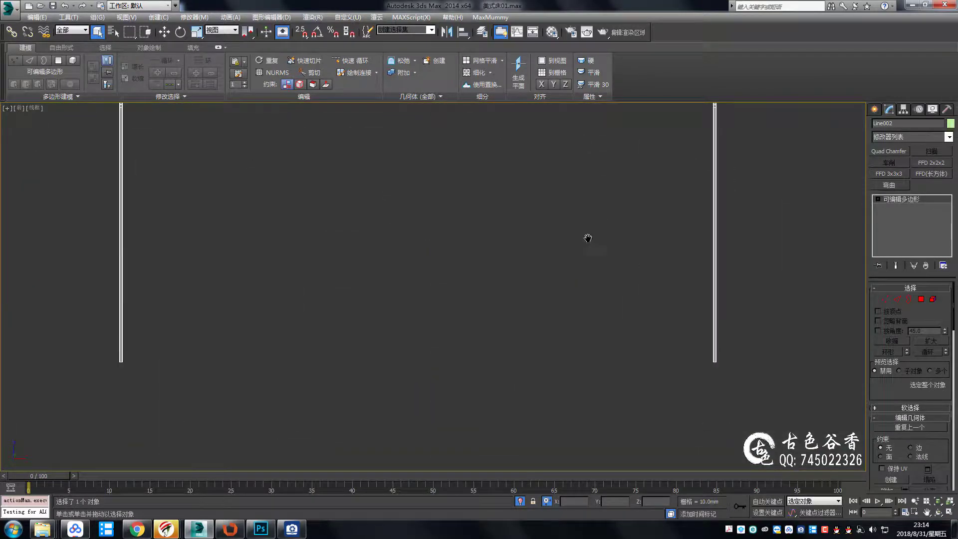
{"action": "middle_click_drag", "start_coordinate": [587, 238], "coordinate": [575, 262]}
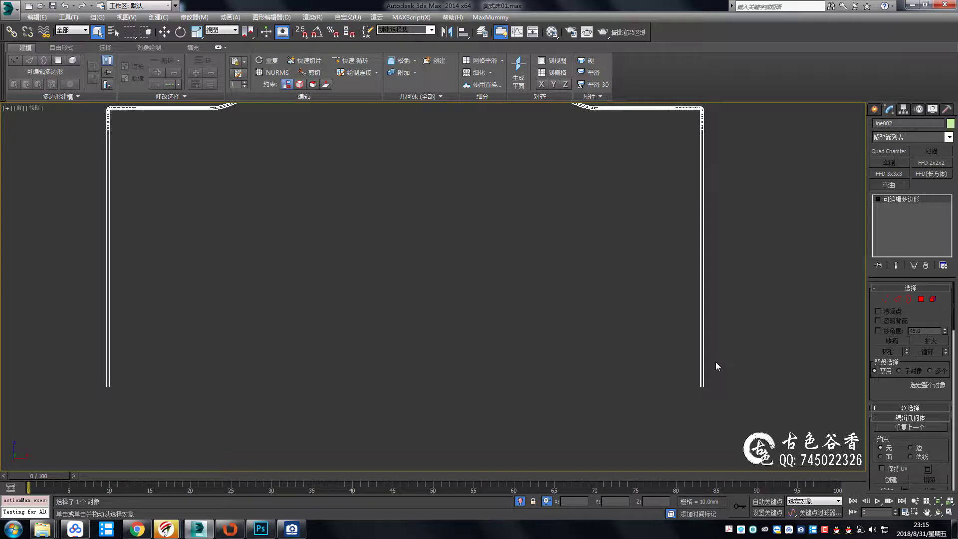
Detach the outline's right vertical polygons as a separate object, Object003
{"action": "mouse_move", "coordinate": [695, 285]}
{"action": "middle_mouse_down"}
{"action": "mouse_move", "coordinate": [695, 342]}
{"action": "mouse_move", "coordinate": [688, 246]}
{"action": "middle_mouse_up"}
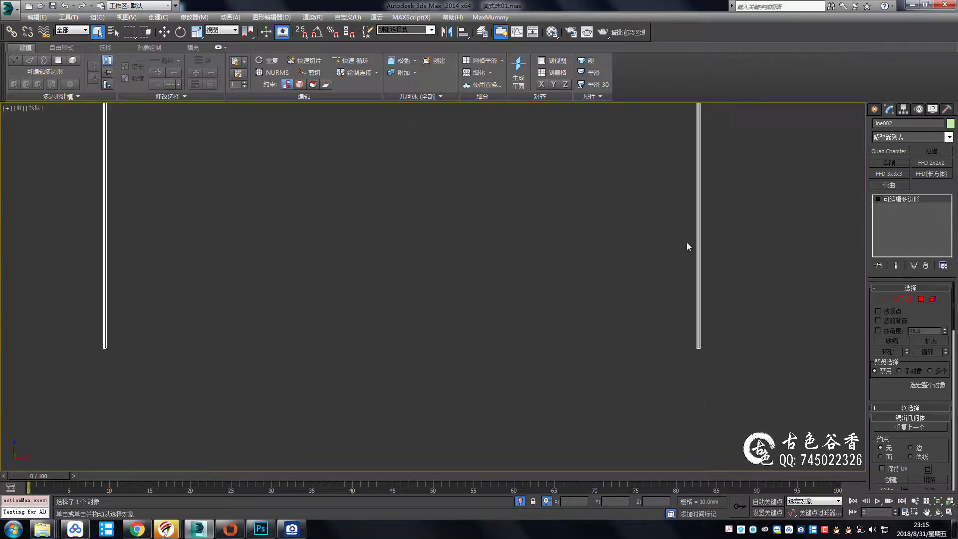
{"action": "scroll", "coordinate": [706, 333], "scroll_direction": "down", "scroll_amount": 2}
{"action": "key", "text": "4"}
{"action": "left_click_drag", "start_coordinate": [744, 364], "coordinate": [651, 292]}
{"action": "scroll", "coordinate": [714, 271], "scroll_direction": "up", "scroll_amount": 2}
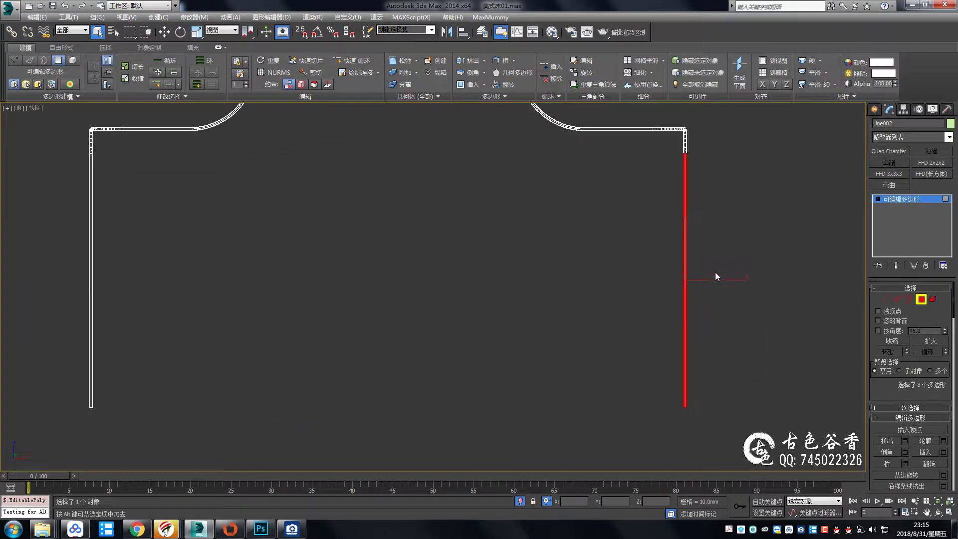
{"action": "key", "text": "alt+d"}
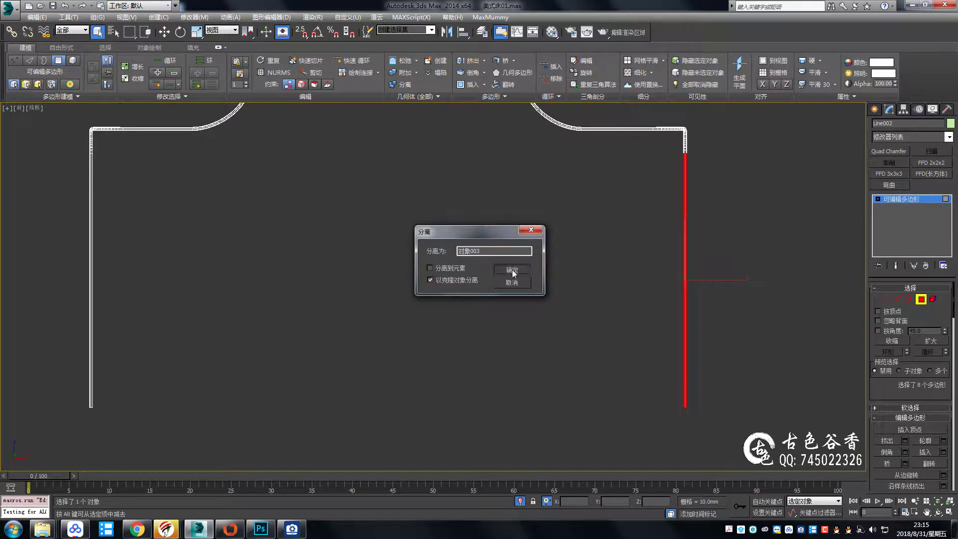
{"action": "left_click", "coordinate": [512, 271]}
Move the detached upright Object003 toward the centre of the headboard
{"action": "left_click", "coordinate": [685, 265]}
{"action": "key", "text": "w"}
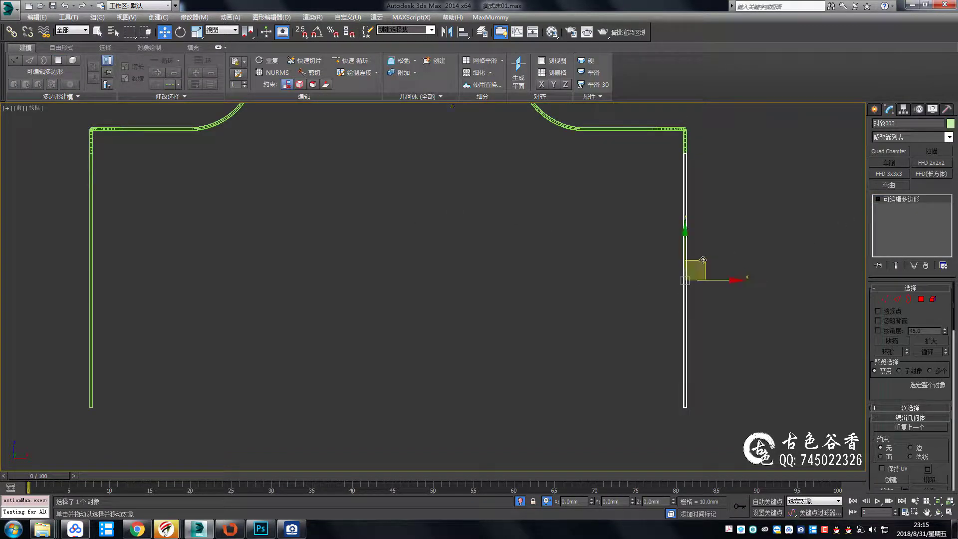
{"action": "left_click_drag", "start_coordinate": [703, 259], "coordinate": [491, 288]}
{"action": "middle_click_drag", "start_coordinate": [487, 304], "coordinate": [520, 305]}
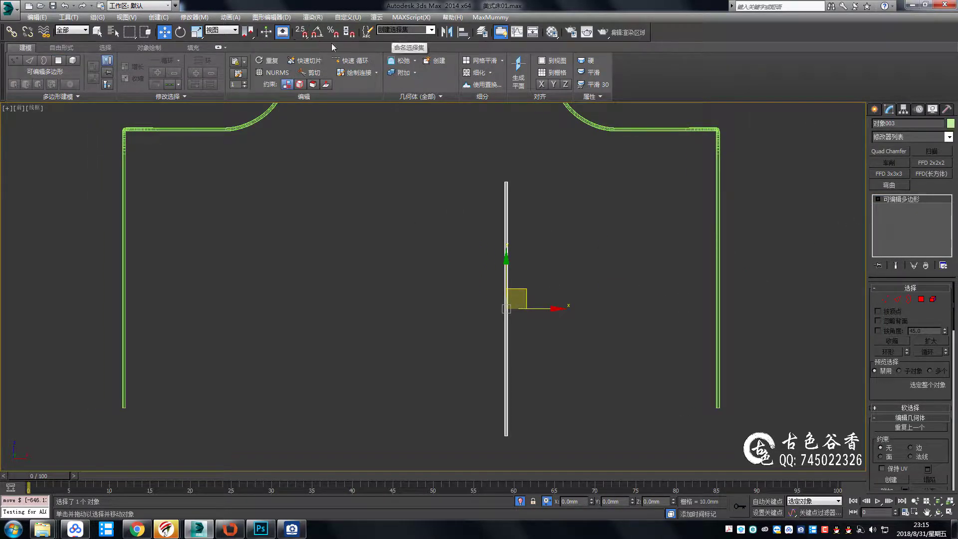
Add a Symmetry modifier and rotate its mirror plane -45° on Z to form an L-corner
{"action": "right_click", "coordinate": [317, 32]}
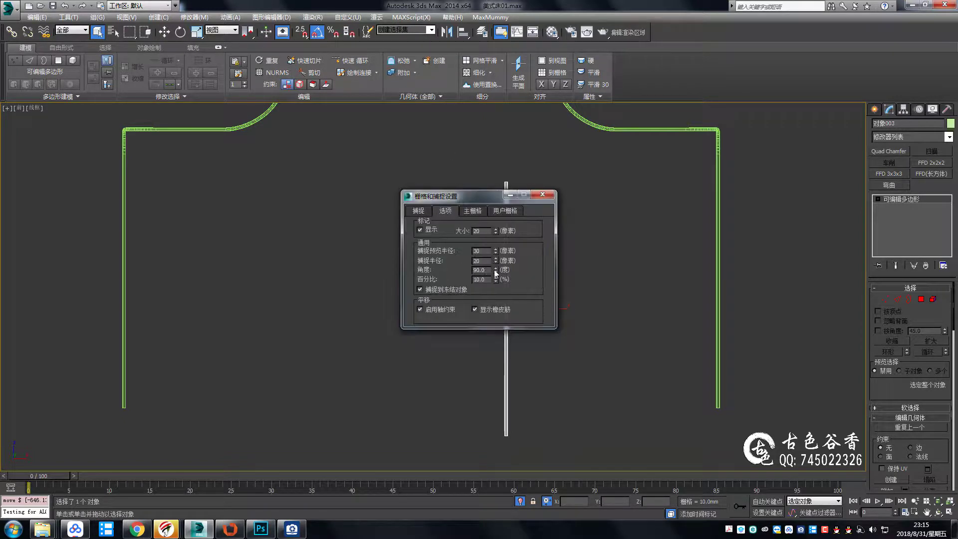
{"action": "left_click", "coordinate": [543, 194]}
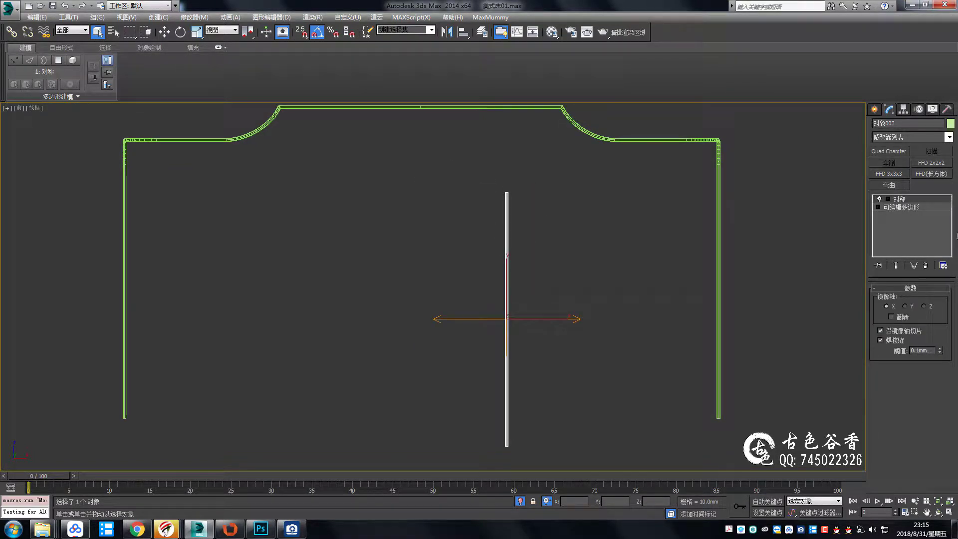
{"action": "mouse_move", "coordinate": [522, 290]}
{"action": "middle_mouse_down"}
{"action": "mouse_move", "coordinate": [525, 299]}
{"action": "mouse_move", "coordinate": [544, 291]}
{"action": "middle_mouse_up"}
{"action": "key", "text": "e"}
{"action": "key", "text": "a"}
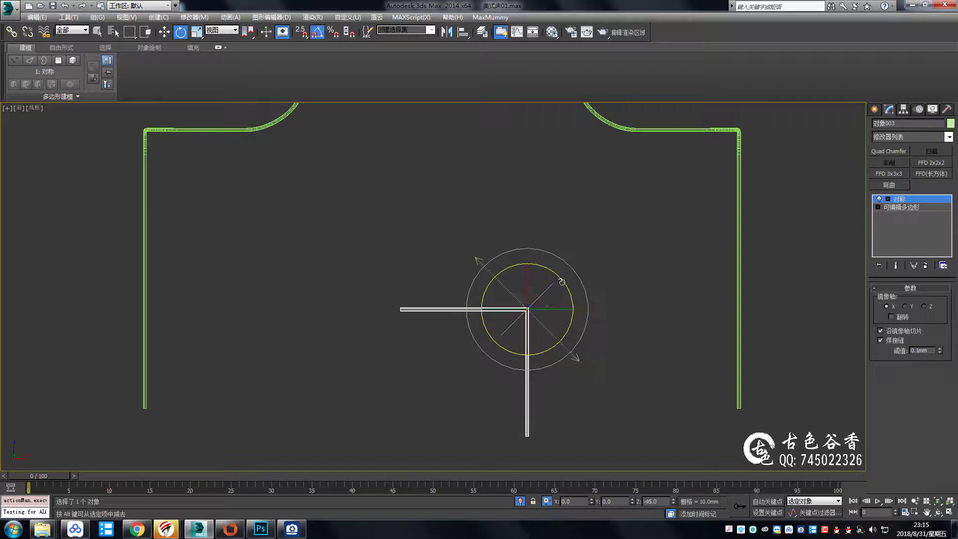
{"action": "mouse_move", "coordinate": [571, 297]}
{"action": "middle_mouse_down"}
{"action": "mouse_move", "coordinate": [684, 274]}
{"action": "mouse_move", "coordinate": [596, 276]}
{"action": "middle_mouse_up"}
{"action": "scroll", "coordinate": [699, 273], "scroll_direction": "up", "scroll_amount": 2}
Select the eight vertices at the L piece's bar end and inspect them from the Top view
{"action": "scroll", "coordinate": [684, 278], "scroll_direction": "up", "scroll_amount": 5}
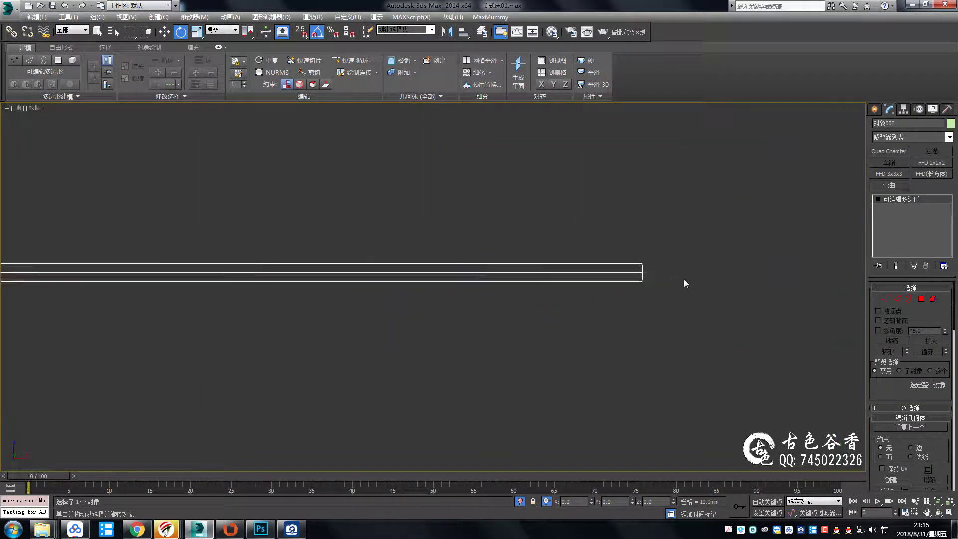
{"action": "key", "text": "1"}
{"action": "left_click_drag", "start_coordinate": [619, 225], "coordinate": [658, 319]}
{"action": "scroll", "coordinate": [674, 330], "scroll_direction": "down", "scroll_amount": 3}
{"action": "key", "text": "alt+w"}
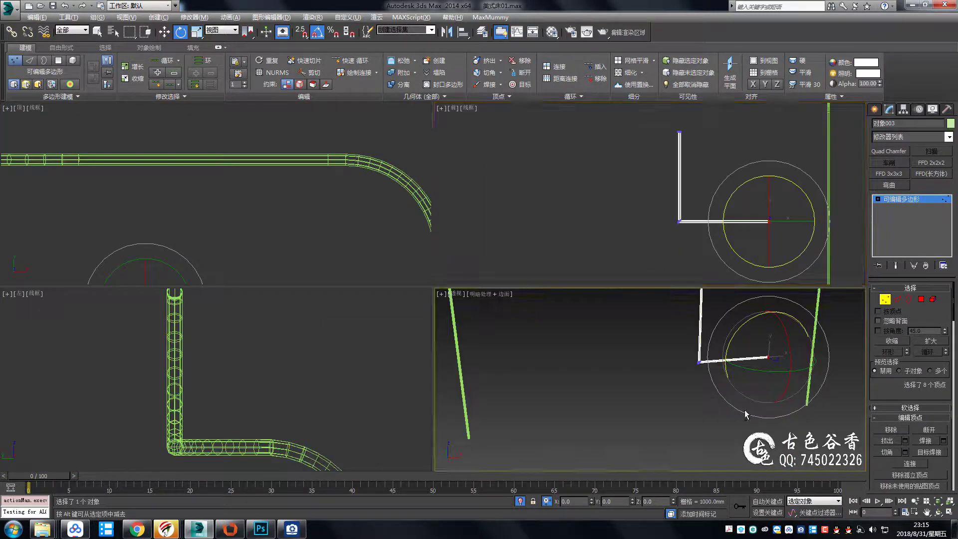
{"action": "key", "text": "alt+w"}
{"action": "key", "text": "alt+w"}
{"action": "key", "text": "alt+w"}
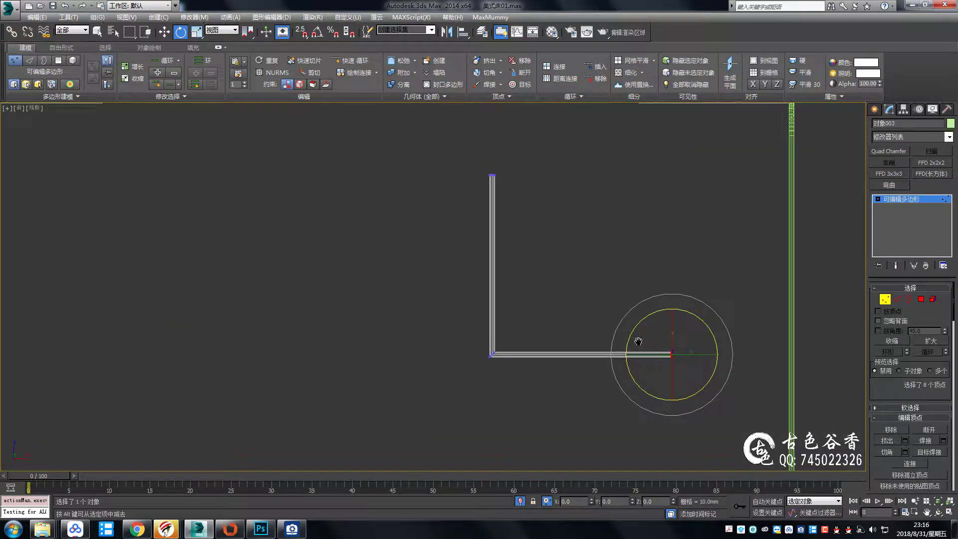
{"action": "key", "text": "t"}
{"action": "scroll", "coordinate": [582, 253], "scroll_direction": "down", "scroll_amount": 3}
{"action": "scroll", "coordinate": [674, 279], "scroll_direction": "up", "scroll_amount": 4}
{"action": "scroll", "coordinate": [911, 349], "scroll_direction": "down", "scroll_amount": 5}
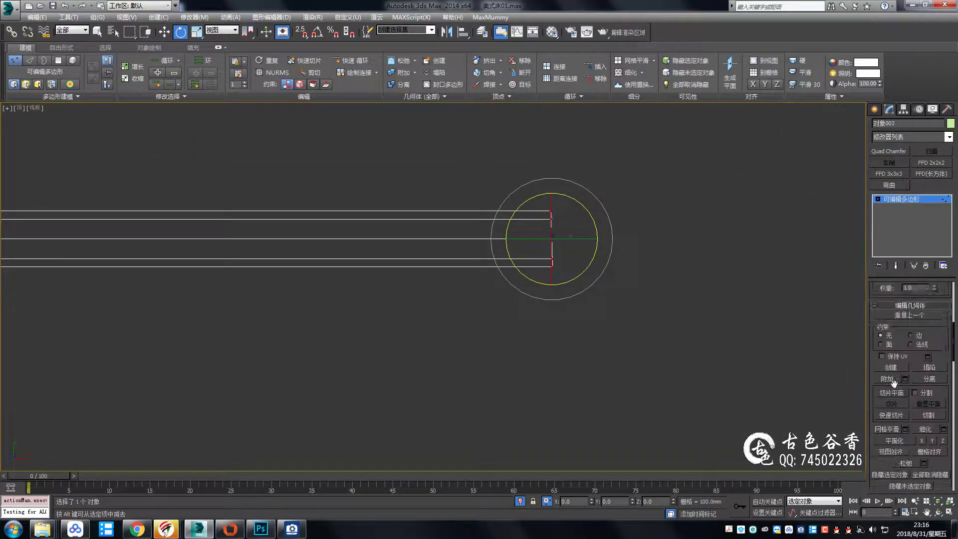
{"action": "scroll", "coordinate": [923, 367], "scroll_direction": "down", "scroll_amount": 5}
{"action": "key", "text": "q"}
{"action": "key", "text": "1"}
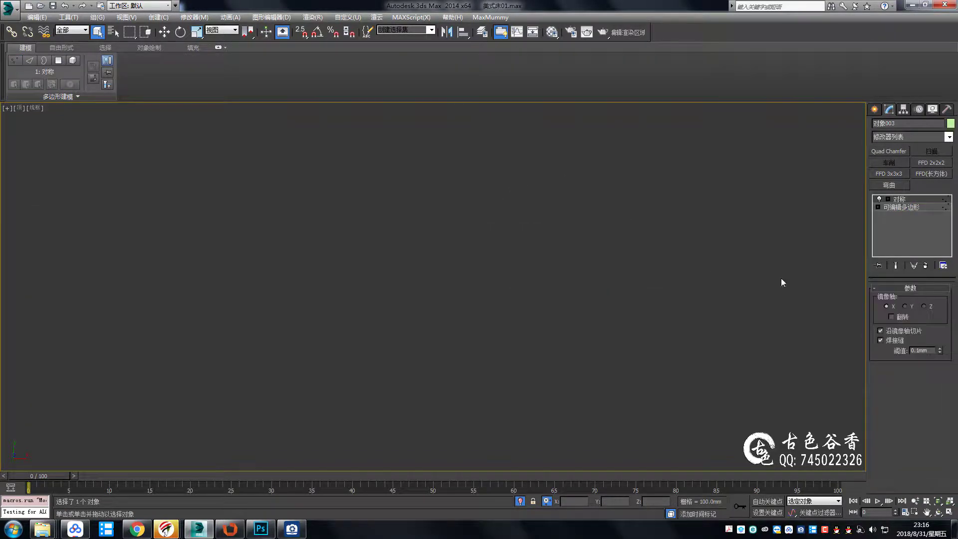
{"action": "scroll", "coordinate": [680, 295], "scroll_direction": "down", "scroll_amount": 2}
Move the L-shaped corner piece down-left beside the green frame
{"action": "key", "text": "2"}
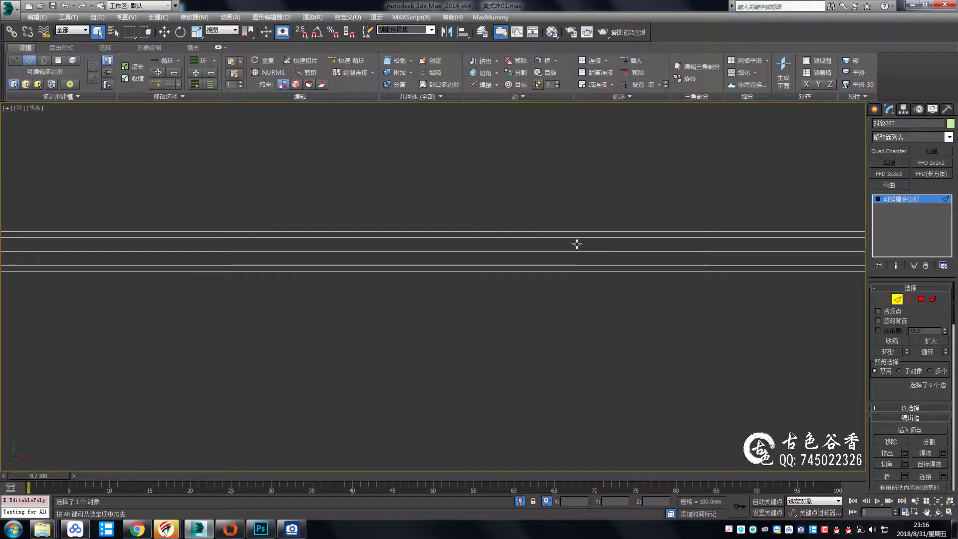
{"action": "scroll", "coordinate": [577, 244], "scroll_direction": "down", "scroll_amount": 5}
{"action": "scroll", "coordinate": [689, 214], "scroll_direction": "up", "scroll_amount": 3}
{"action": "scroll", "coordinate": [693, 210], "scroll_direction": "down", "scroll_amount": 1}
{"action": "key", "text": "w"}
{"action": "key", "text": "2"}
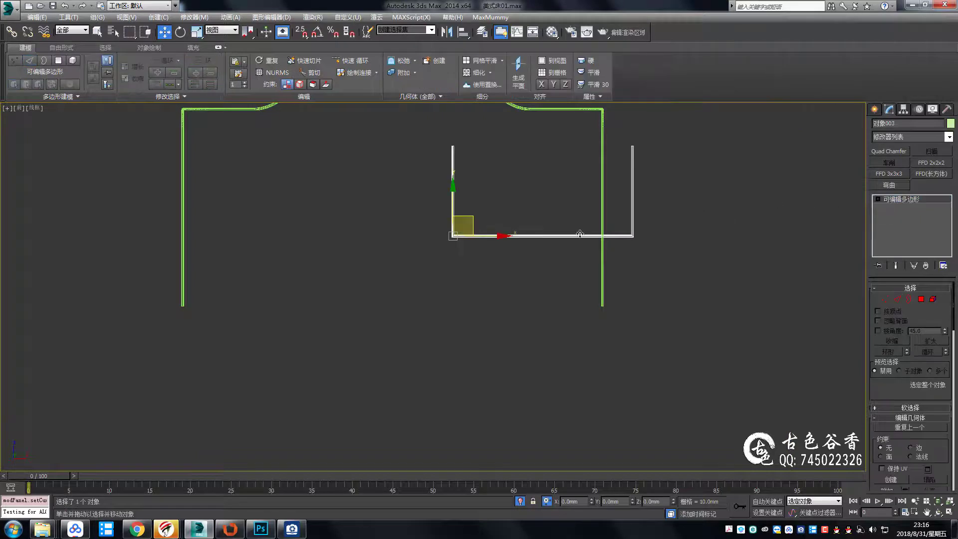
{"action": "left_click_drag", "start_coordinate": [580, 234], "coordinate": [480, 309]}
{"action": "scroll", "coordinate": [561, 330], "scroll_direction": "up", "scroll_amount": 3}
{"action": "scroll", "coordinate": [599, 340], "scroll_direction": "up", "scroll_amount": 2}
{"action": "scroll", "coordinate": [633, 352], "scroll_direction": "up", "scroll_amount": 2}
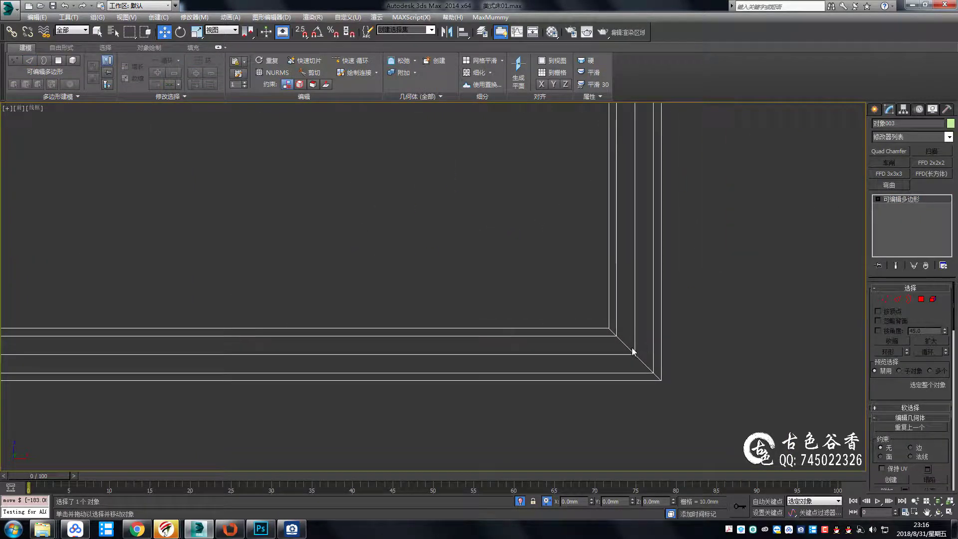
Chamfer the L piece's corner edges, including a single edge at another corner
{"action": "key", "text": "2"}
{"action": "key", "text": "ctrl+shift+c"}
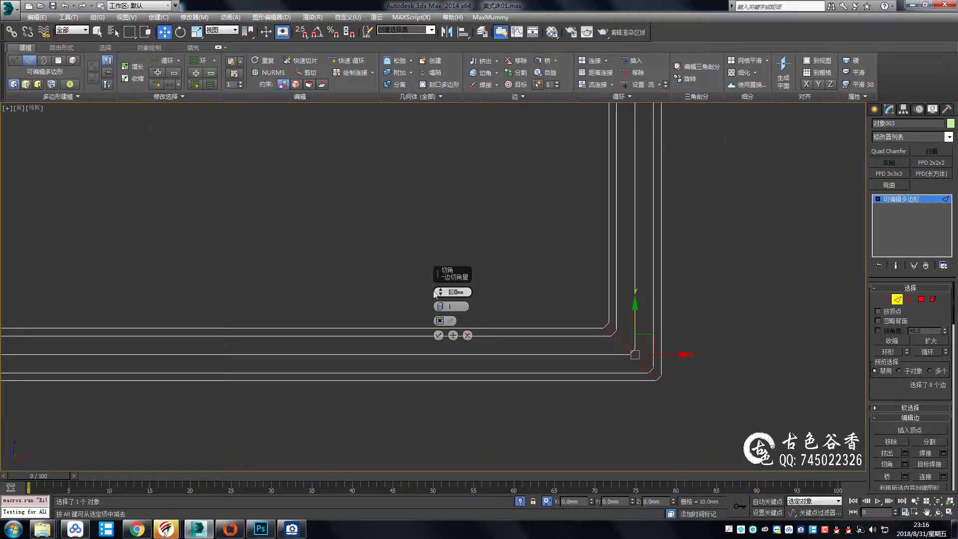
{"action": "left_click", "coordinate": [438, 336]}
{"action": "scroll", "coordinate": [438, 336], "scroll_direction": "down", "scroll_amount": 4}
{"action": "scroll", "coordinate": [453, 315], "scroll_direction": "up", "scroll_amount": 4}
{"action": "left_click", "coordinate": [459, 292]}
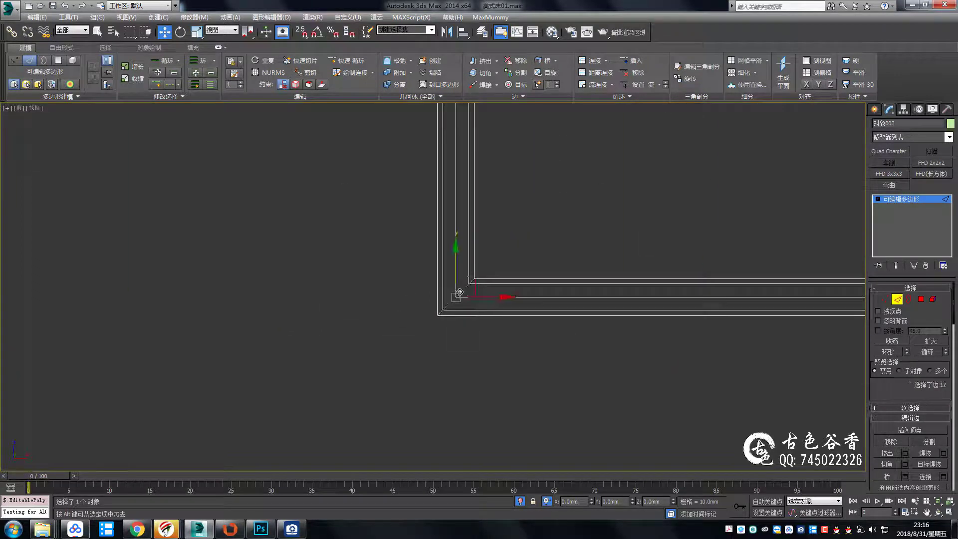
{"action": "key", "text": "ctrl+shift+c"}
{"action": "left_click", "coordinate": [439, 335]}
{"action": "scroll", "coordinate": [439, 335], "scroll_direction": "down", "scroll_amount": 5}
With 2.5 vertex snap on, snap the piece's chamfered corner onto the yellow frame corner
{"action": "left_click", "coordinate": [903, 199]}
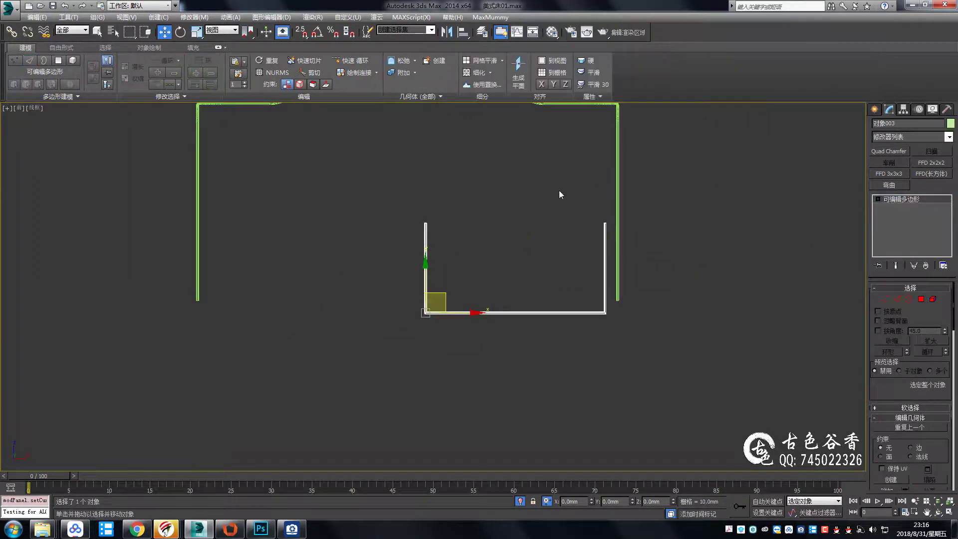
{"action": "middle_click_drag", "start_coordinate": [560, 194], "coordinate": [567, 250]}
{"action": "scroll", "coordinate": [507, 261], "scroll_direction": "up", "scroll_amount": 4}
{"action": "scroll", "coordinate": [673, 259], "scroll_direction": "up", "scroll_amount": 3}
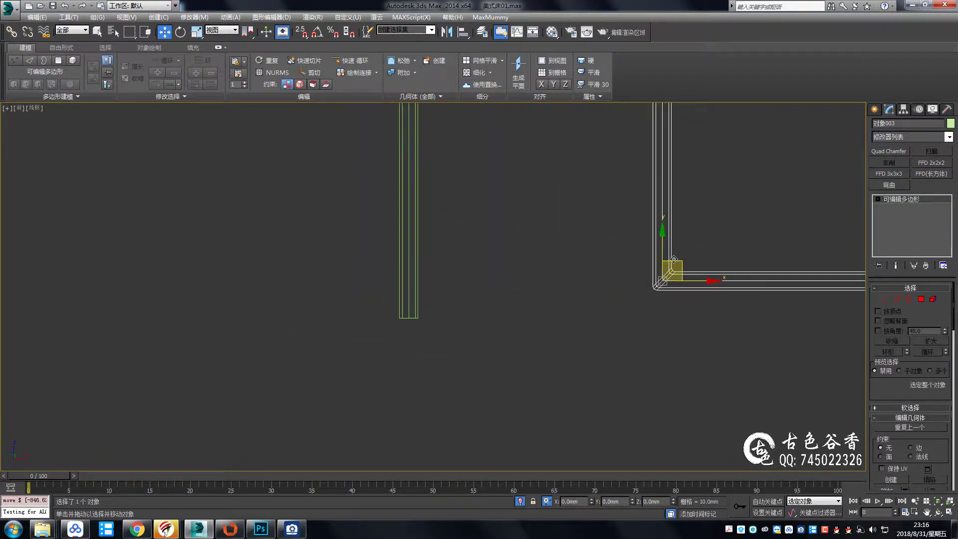
{"action": "key", "text": "s"}
{"action": "left_click_drag", "start_coordinate": [674, 259], "coordinate": [525, 313]}
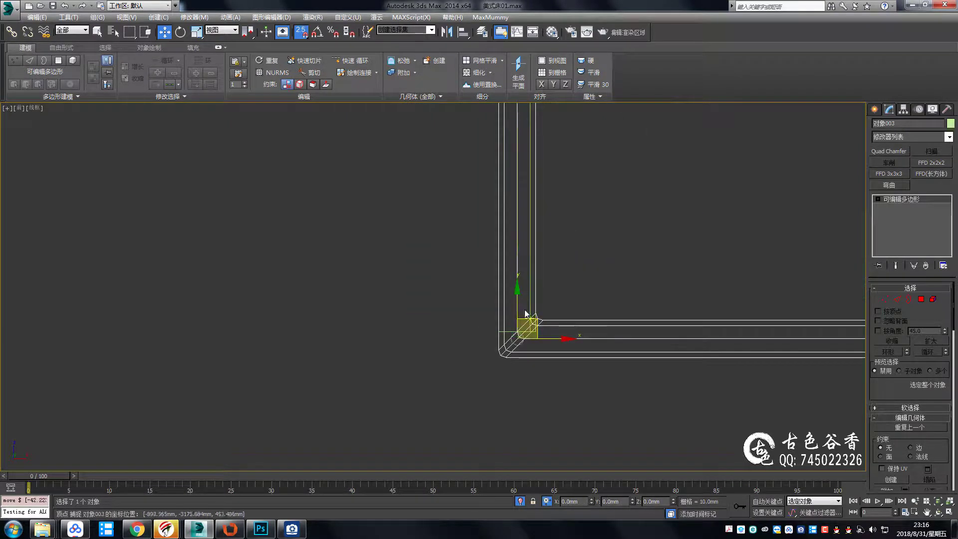
{"action": "scroll", "coordinate": [507, 281], "scroll_direction": "down", "scroll_amount": 3}
{"action": "scroll", "coordinate": [507, 280], "scroll_direction": "down", "scroll_amount": 2}
Snap the arm-end vertices onto the yellow frame lines
{"action": "key", "text": "1"}
{"action": "left_click_drag", "start_coordinate": [406, 150], "coordinate": [718, 509]}
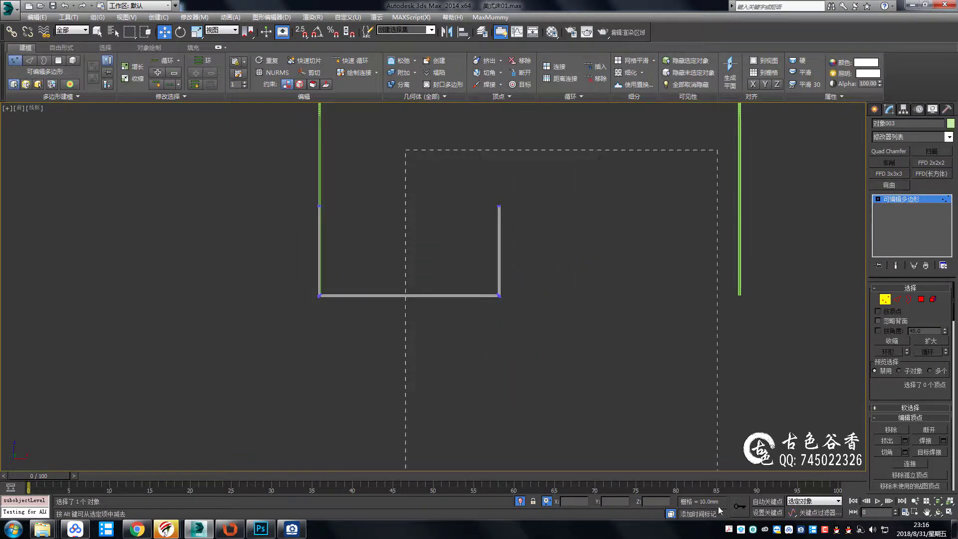
{"action": "scroll", "coordinate": [753, 294], "scroll_direction": "up", "scroll_amount": 3}
{"action": "scroll", "coordinate": [734, 276], "scroll_direction": "up", "scroll_amount": 3}
{"action": "key", "text": "s"}
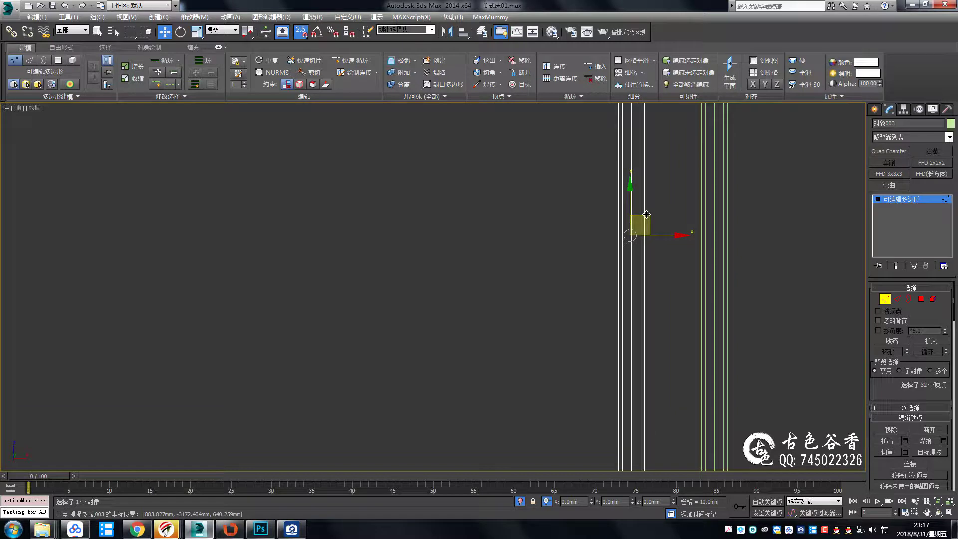
{"action": "left_click_drag", "start_coordinate": [646, 214], "coordinate": [699, 220]}
{"action": "middle_click_drag", "start_coordinate": [698, 219], "coordinate": [702, 191]}
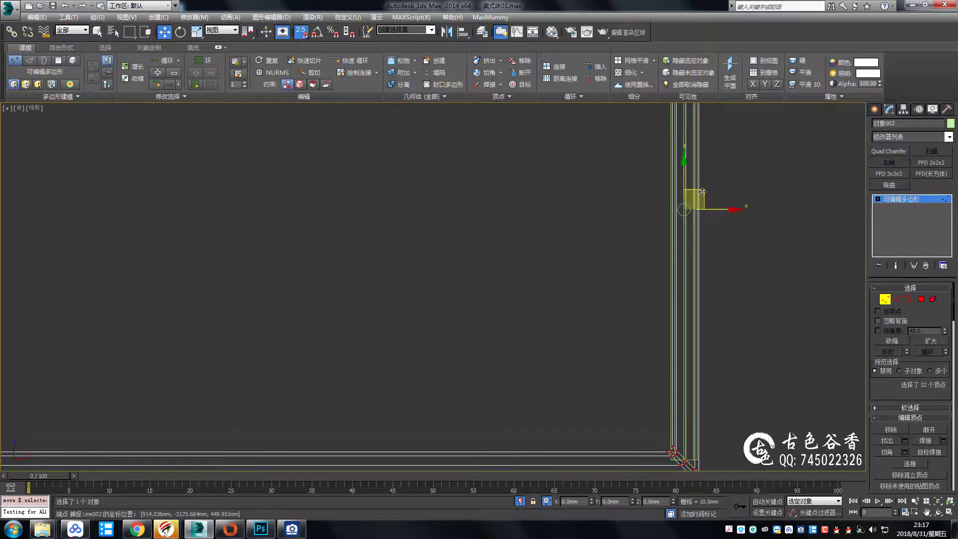
{"action": "left_click_drag", "start_coordinate": [702, 192], "coordinate": [695, 192]}
{"action": "key", "text": "s"}
{"action": "key", "text": "s"}
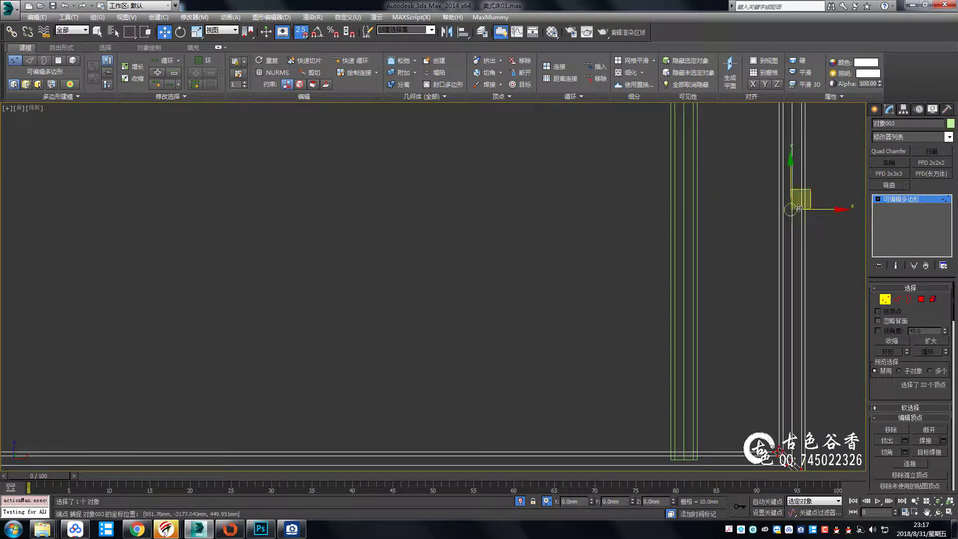
Move the corner vertices onto the yellow lines at the frame's bottom corner
{"action": "middle_click_drag", "start_coordinate": [795, 199], "coordinate": [732, 240]}
{"action": "left_click_drag", "start_coordinate": [725, 350], "coordinate": [529, 350]}
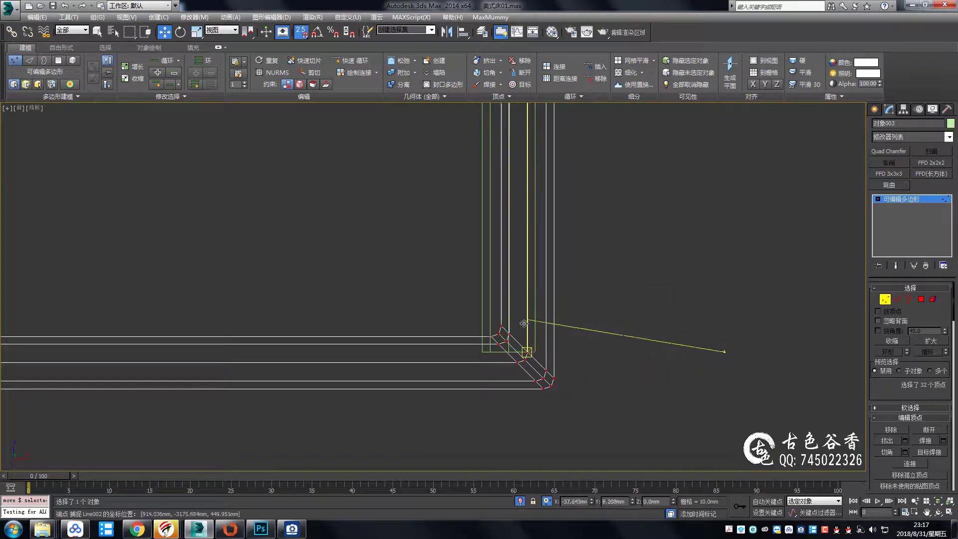
{"action": "key", "text": "s"}
{"action": "scroll", "coordinate": [742, 268], "scroll_direction": "down", "scroll_amount": 5}
Snap the frame's lower vertices down to the green line's end
{"action": "key", "text": "q"}
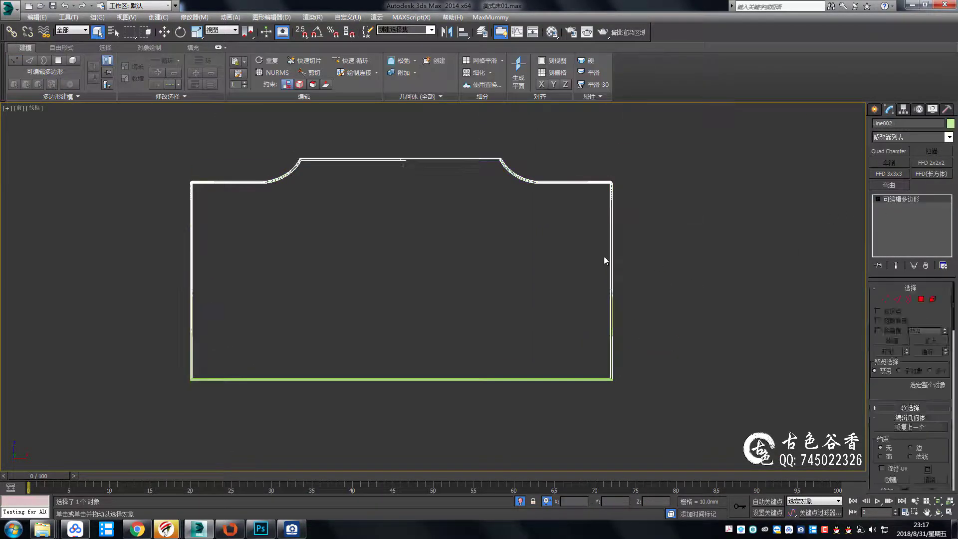
{"action": "left_click_drag", "start_coordinate": [87, 296], "coordinate": [622, 449]}
{"action": "scroll", "coordinate": [618, 212], "scroll_direction": "up", "scroll_amount": 5}
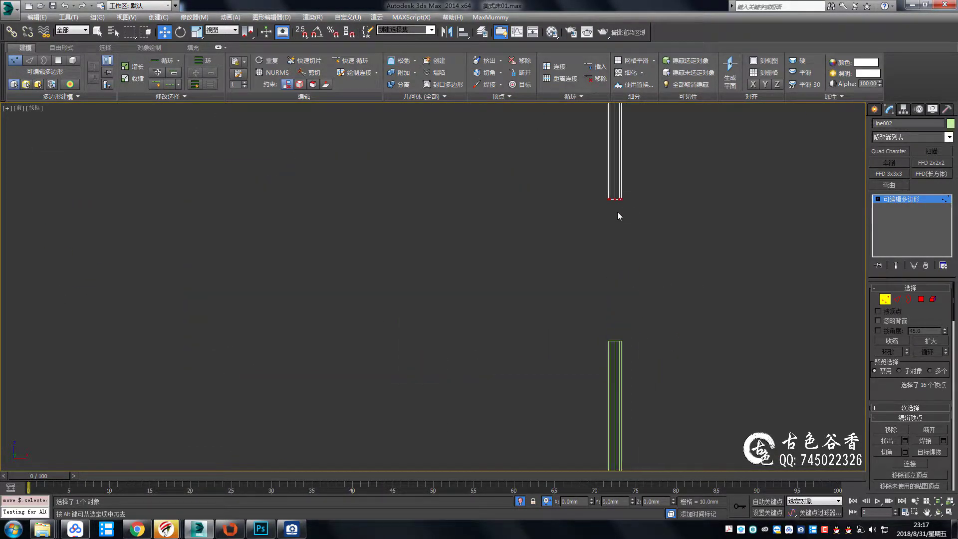
{"action": "left_click_drag", "start_coordinate": [617, 211], "coordinate": [856, 198]}
{"action": "scroll", "coordinate": [612, 344], "scroll_direction": "up", "scroll_amount": 5}
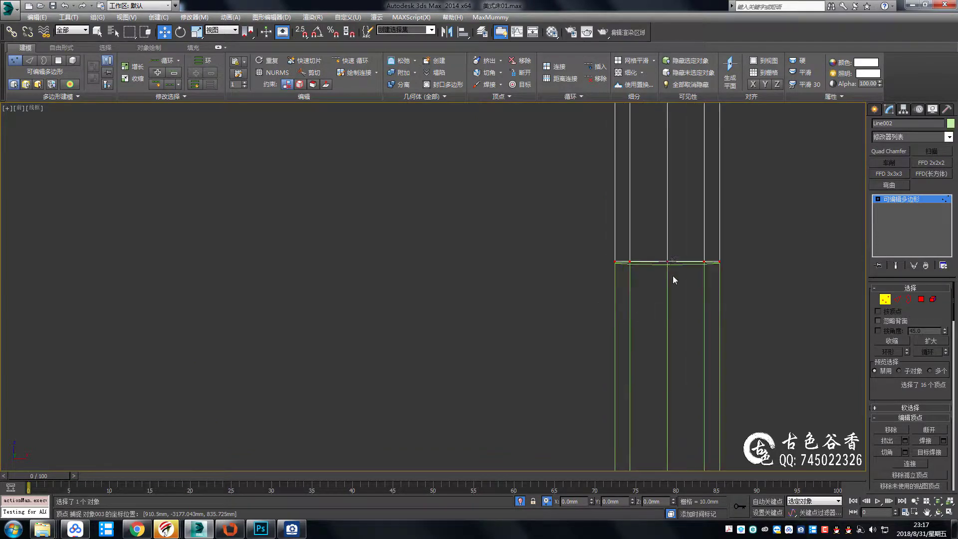
{"action": "scroll", "coordinate": [552, 287], "scroll_direction": "down", "scroll_amount": 3}
{"action": "scroll", "coordinate": [513, 284], "scroll_direction": "down", "scroll_amount": 2}
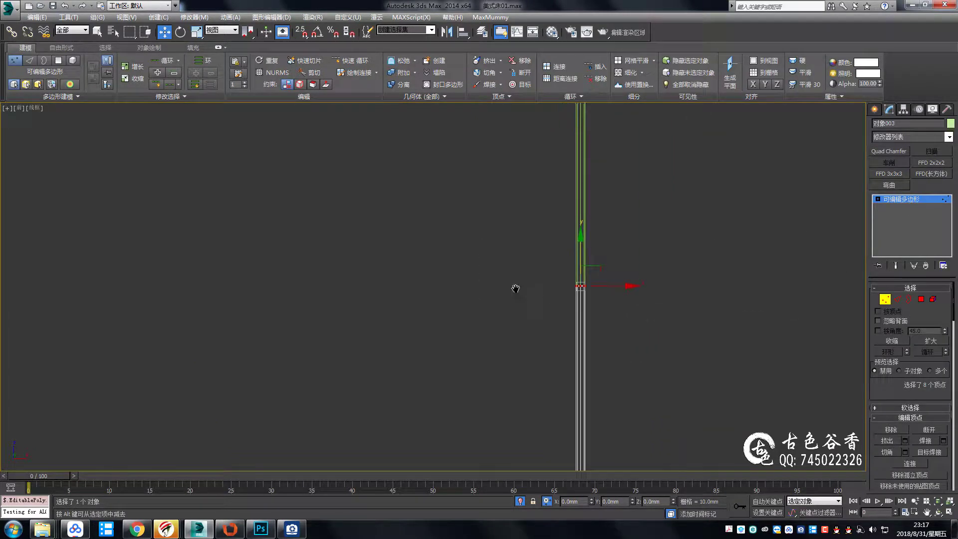
{"action": "scroll", "coordinate": [513, 285], "scroll_direction": "down", "scroll_amount": 5}
{"action": "scroll", "coordinate": [558, 310], "scroll_direction": "up", "scroll_amount": 8}
{"action": "scroll", "coordinate": [944, 332], "scroll_direction": "down", "scroll_amount": 5}
{"action": "scroll", "coordinate": [944, 331], "scroll_direction": "down", "scroll_amount": 5}
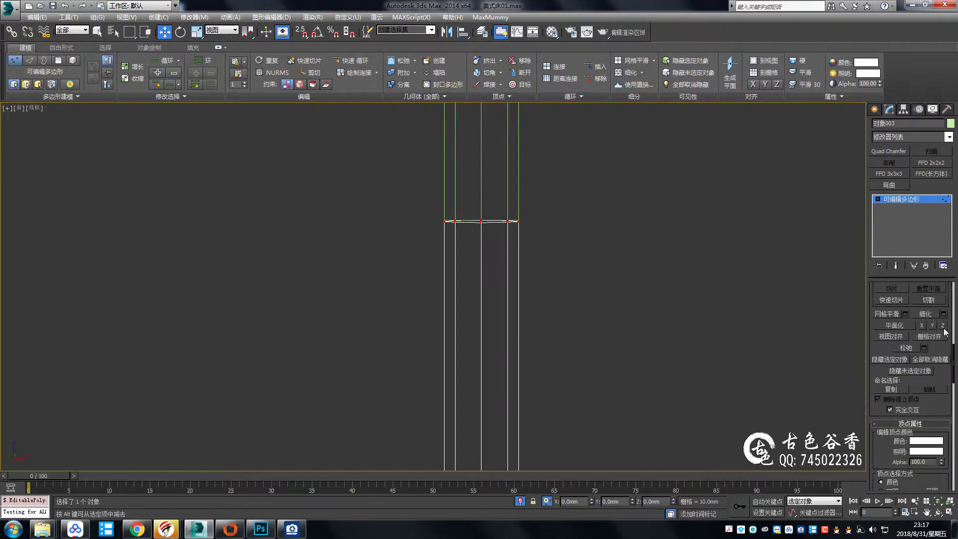
{"action": "middle_click_drag", "start_coordinate": [588, 286], "coordinate": [706, 343]}
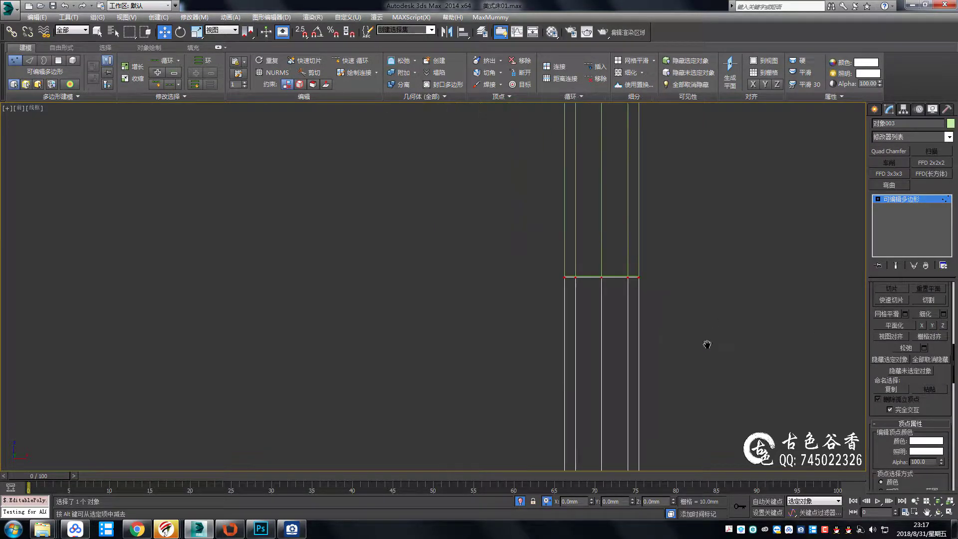
Select the Line002 frame outline with snapping on and frame it in perspective
{"action": "left_click", "coordinate": [908, 198]}
{"action": "left_click_drag", "start_coordinate": [733, 235], "coordinate": [381, 182]}
{"action": "scroll", "coordinate": [541, 300], "scroll_direction": "down", "scroll_amount": 5}
{"action": "key", "text": "1"}
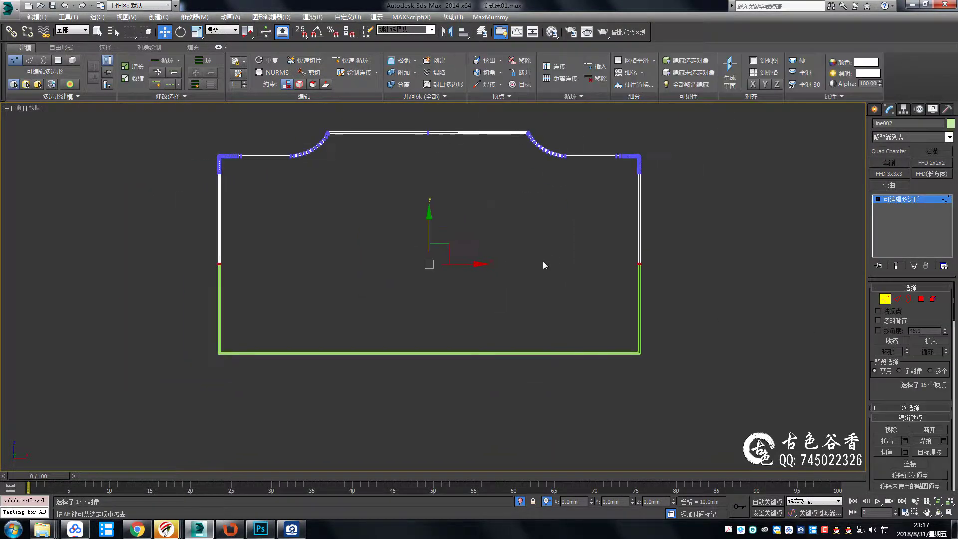
{"action": "scroll", "coordinate": [543, 261], "scroll_direction": "up", "scroll_amount": 5}
{"action": "scroll", "coordinate": [648, 188], "scroll_direction": "up", "scroll_amount": 3}
{"action": "key", "text": "s"}
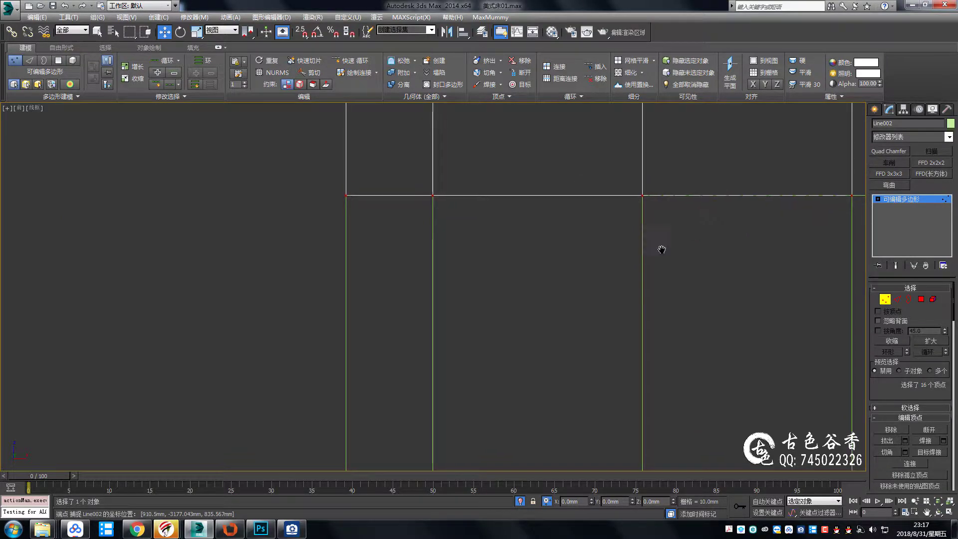
{"action": "scroll", "coordinate": [662, 250], "scroll_direction": "down", "scroll_amount": 5}
{"action": "left_click", "coordinate": [903, 200]}
{"action": "key", "text": "p"}
{"action": "key", "text": "z"}
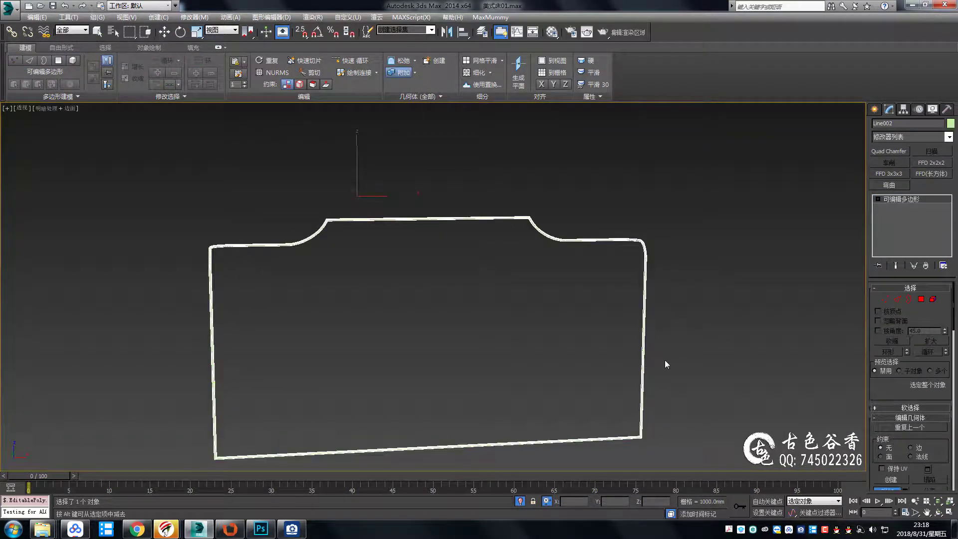
{"action": "scroll", "coordinate": [649, 350], "scroll_direction": "up", "scroll_amount": 10}
Weld the overlapping piping vertices at the post junction
{"action": "key", "text": "1"}
{"action": "left_click_drag", "start_coordinate": [519, 268], "coordinate": [653, 325]}
{"action": "scroll", "coordinate": [654, 329], "scroll_direction": "down", "scroll_amount": 8}
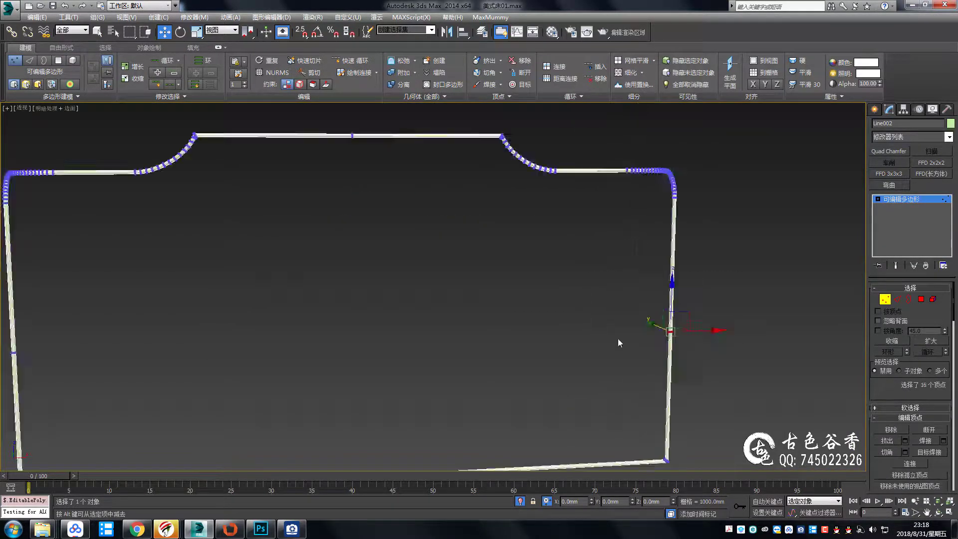
{"action": "scroll", "coordinate": [619, 337], "scroll_direction": "down", "scroll_amount": 3}
{"action": "scroll", "coordinate": [558, 259], "scroll_direction": "up", "scroll_amount": 8}
{"action": "scroll", "coordinate": [558, 259], "scroll_direction": "up", "scroll_amount": 2}
{"action": "left_click_drag", "start_coordinate": [906, 388], "coordinate": [907, 304]}
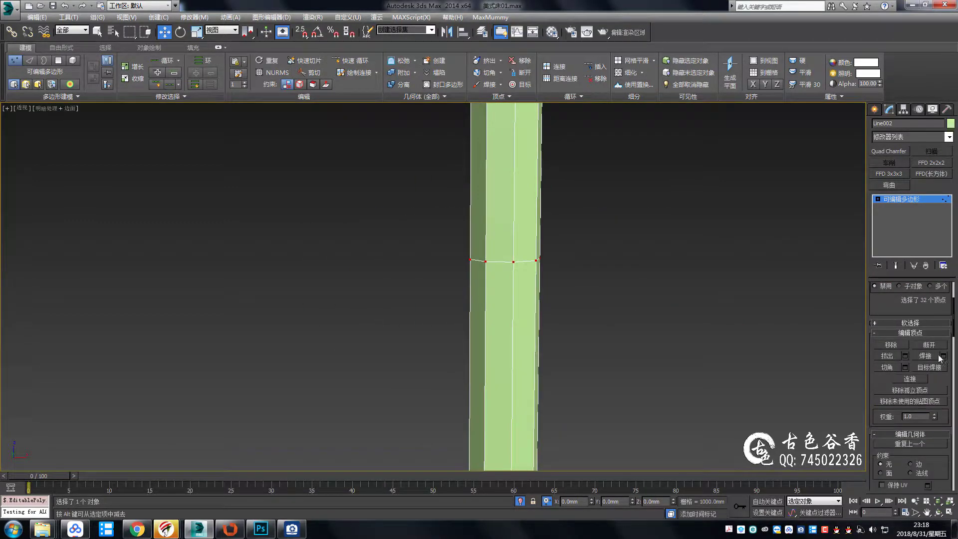
{"action": "left_click", "coordinate": [943, 356]}
{"action": "left_click", "coordinate": [439, 327]}
Clear the piping's edge selection and smooth it with subdivision
{"action": "key", "text": "2"}
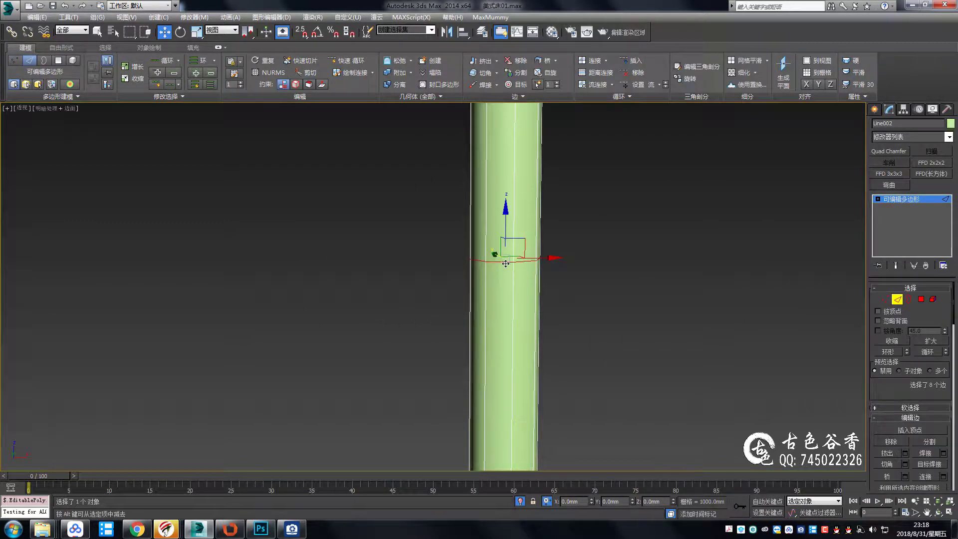
{"action": "scroll", "coordinate": [506, 263], "scroll_direction": "down", "scroll_amount": 8}
{"action": "left_click", "coordinate": [534, 300]}
{"action": "scroll", "coordinate": [268, 291], "scroll_direction": "up", "scroll_amount": 8}
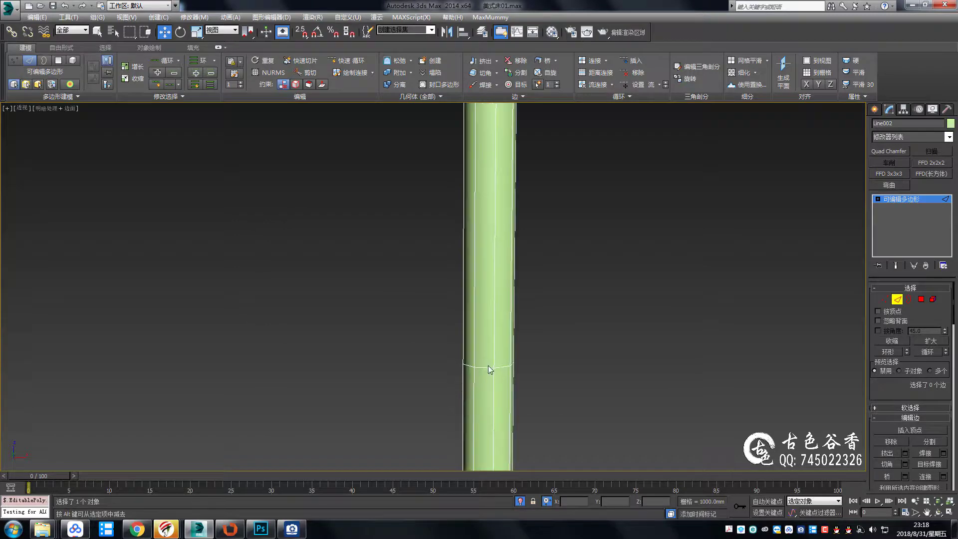
{"action": "key", "text": "2"}
{"action": "key", "text": "ctrl+q"}
{"action": "scroll", "coordinate": [445, 283], "scroll_direction": "down", "scroll_amount": 4}
{"action": "scroll", "coordinate": [640, 319], "scroll_direction": "up", "scroll_amount": 3}
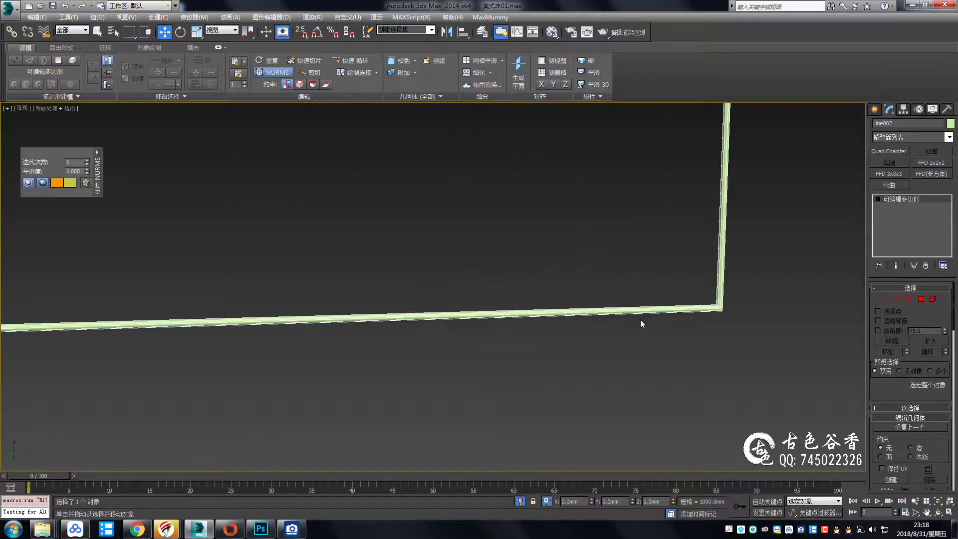
{"action": "scroll", "coordinate": [644, 272], "scroll_direction": "up", "scroll_amount": 5}
{"action": "scroll", "coordinate": [644, 273], "scroll_direction": "down", "scroll_amount": 5}
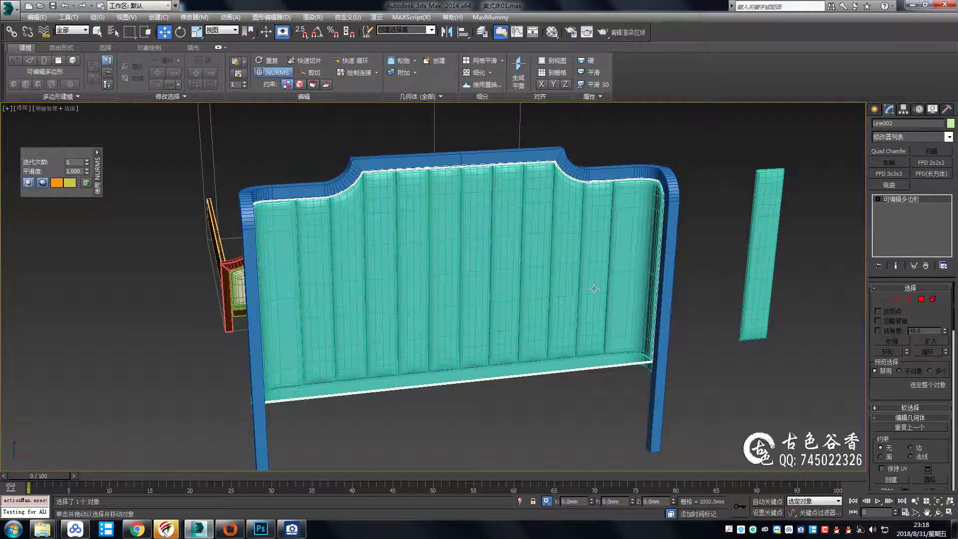
{"action": "scroll", "coordinate": [633, 324], "scroll_direction": "down", "scroll_amount": 1}
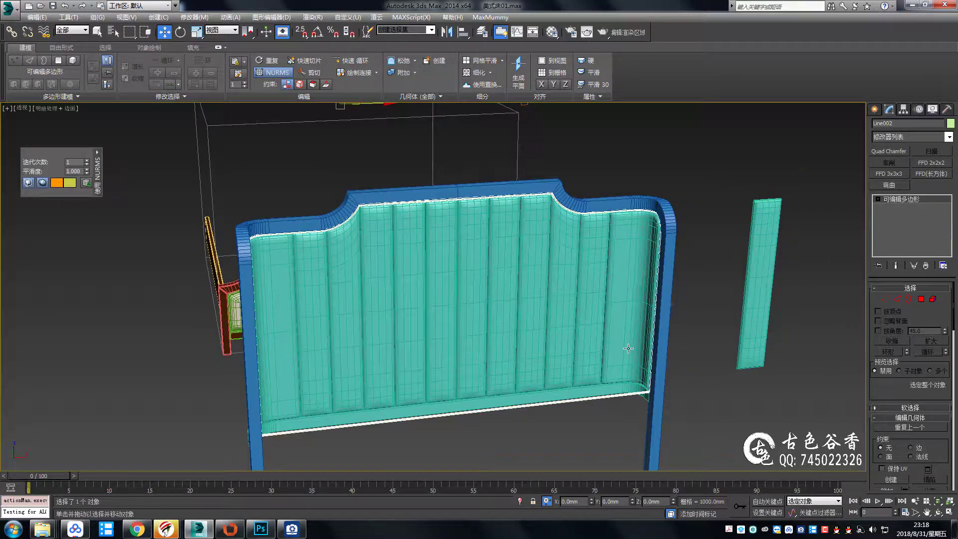
{"action": "scroll", "coordinate": [629, 346], "scroll_direction": "up", "scroll_amount": 4}
{"action": "scroll", "coordinate": [629, 345], "scroll_direction": "down", "scroll_amount": 3}
Isolate the piping outline in front wireframe view and select its lower-half edges
{"action": "key", "text": "alt+q"}
{"action": "key", "text": "F3"}
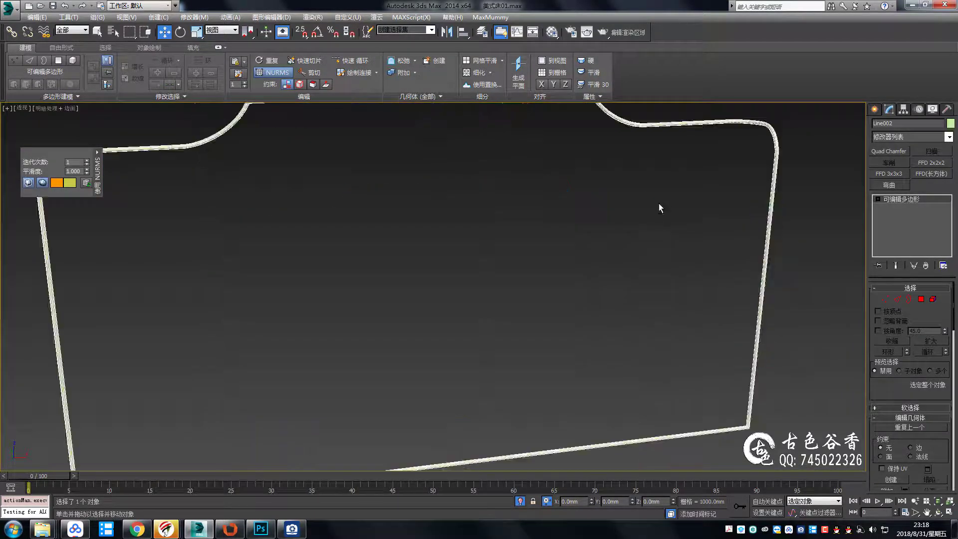
{"action": "key", "text": "f"}
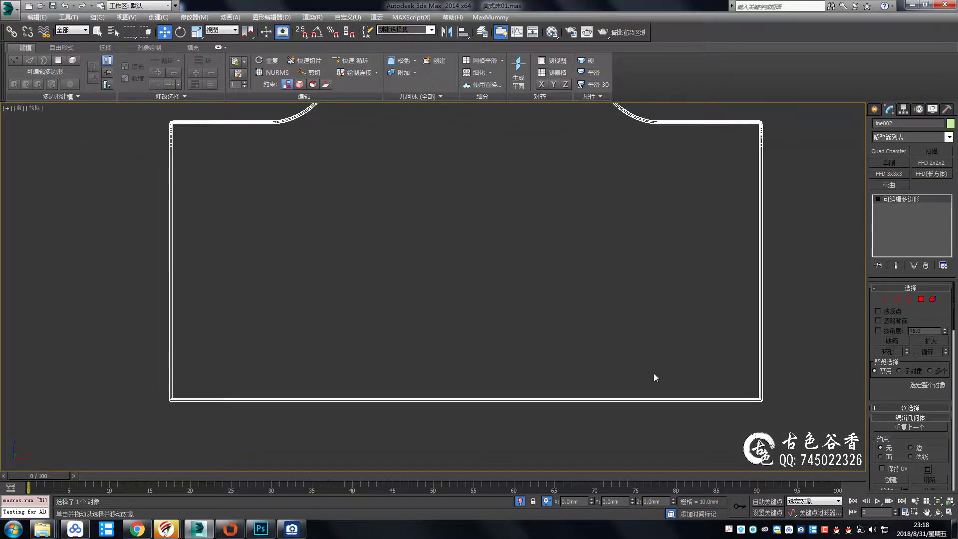
{"action": "key", "text": "2"}
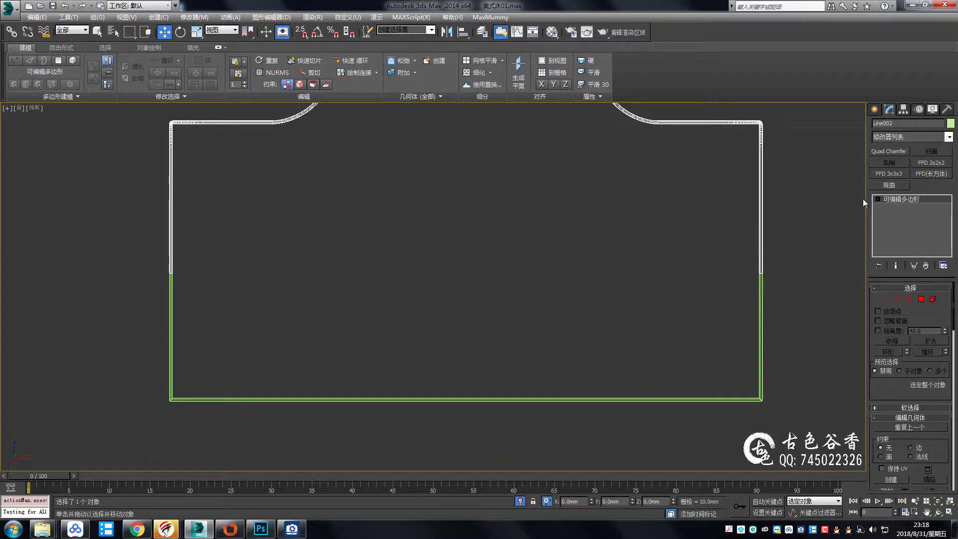
{"action": "left_click_drag", "start_coordinate": [666, 424], "coordinate": [614, 370]}
{"action": "scroll", "coordinate": [765, 268], "scroll_direction": "up", "scroll_amount": 5}
{"action": "middle_click_drag", "start_coordinate": [745, 280], "coordinate": [736, 290]}
Mirror the piping outline across the Y axis with a Symmetry modifier
{"action": "left_click", "coordinate": [742, 294]}
{"action": "key", "text": "alt+q"}
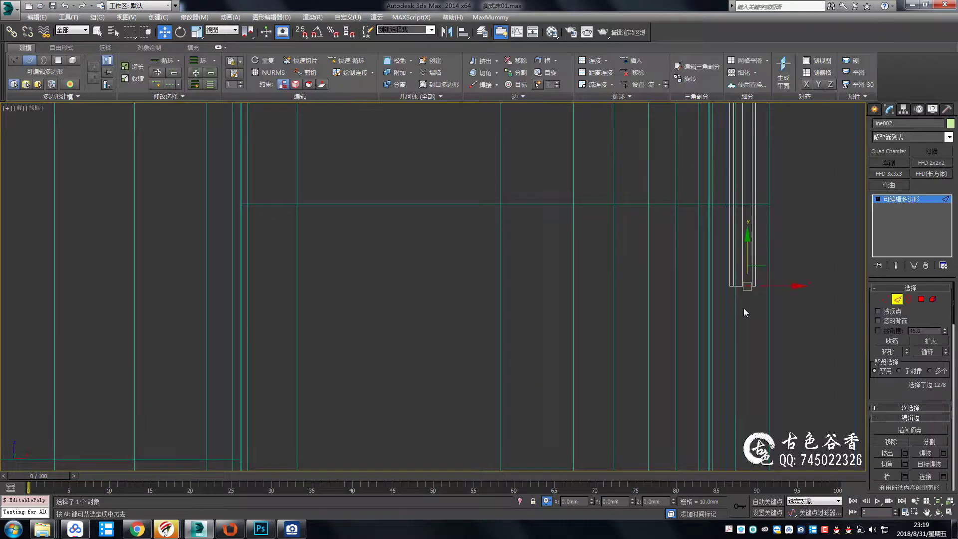
{"action": "left_click", "coordinate": [908, 306]}
{"action": "left_click", "coordinate": [899, 199]}
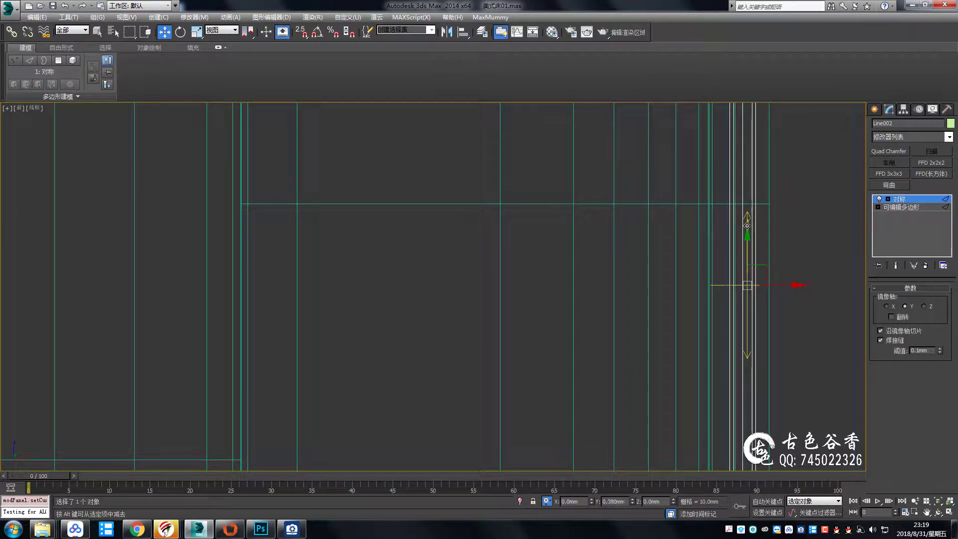
{"action": "key", "text": "alt+q"}
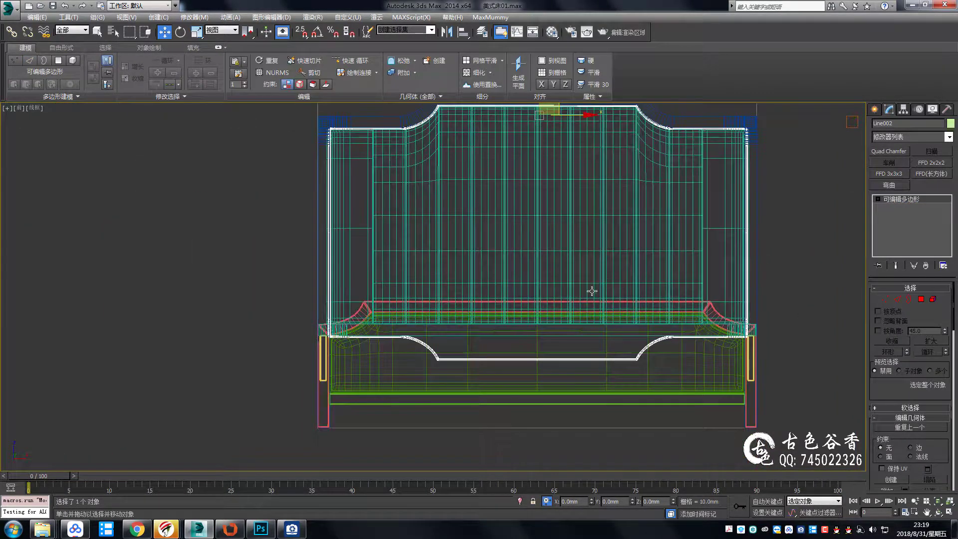
Inspect the outline's vertices and edges in isolation, returning to a single large viewport
{"action": "key", "text": "1"}
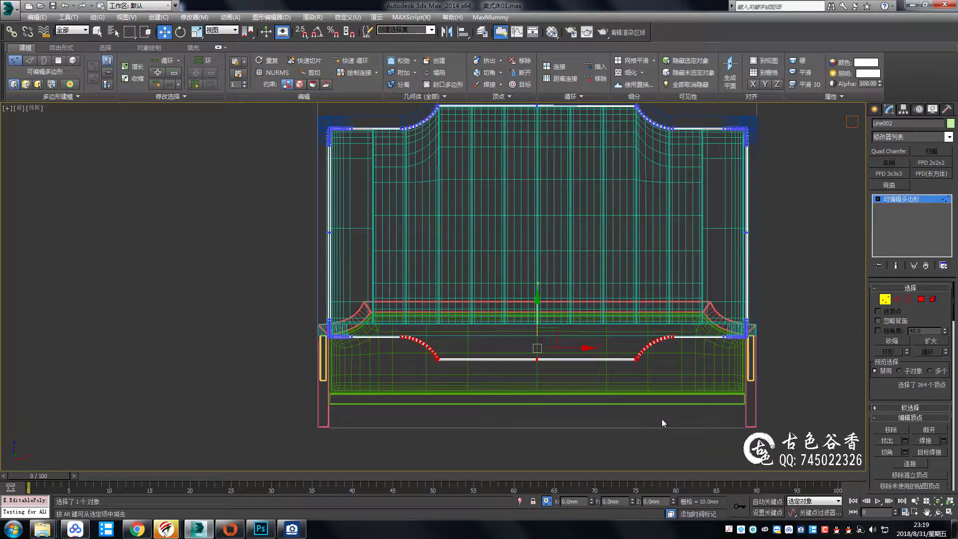
{"action": "key", "text": "2"}
{"action": "key", "text": "alt+q"}
{"action": "scroll", "coordinate": [675, 325], "scroll_direction": "up", "scroll_amount": 3}
{"action": "scroll", "coordinate": [737, 235], "scroll_direction": "up", "scroll_amount": 5}
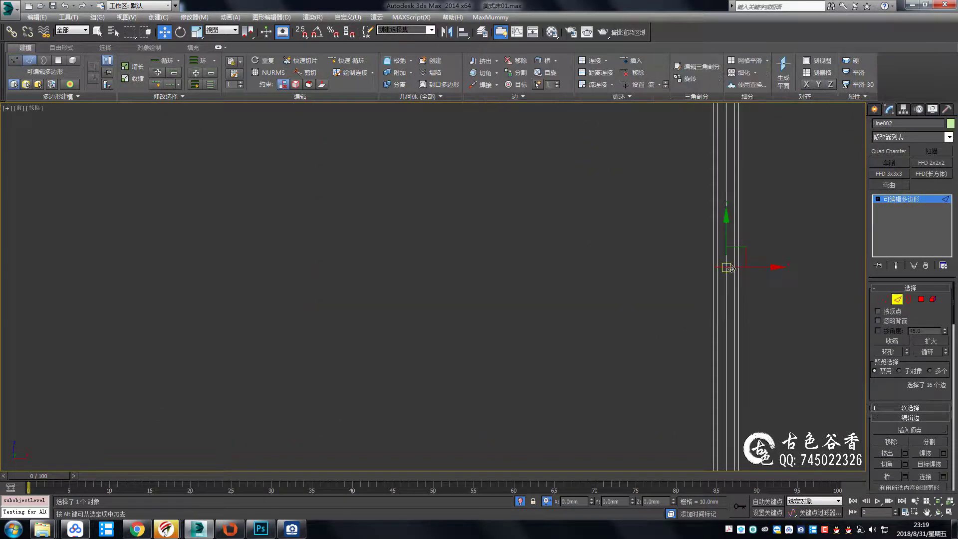
{"action": "scroll", "coordinate": [443, 277], "scroll_direction": "down", "scroll_amount": 8}
{"action": "scroll", "coordinate": [601, 293], "scroll_direction": "up", "scroll_amount": 5}
{"action": "key", "text": "1"}
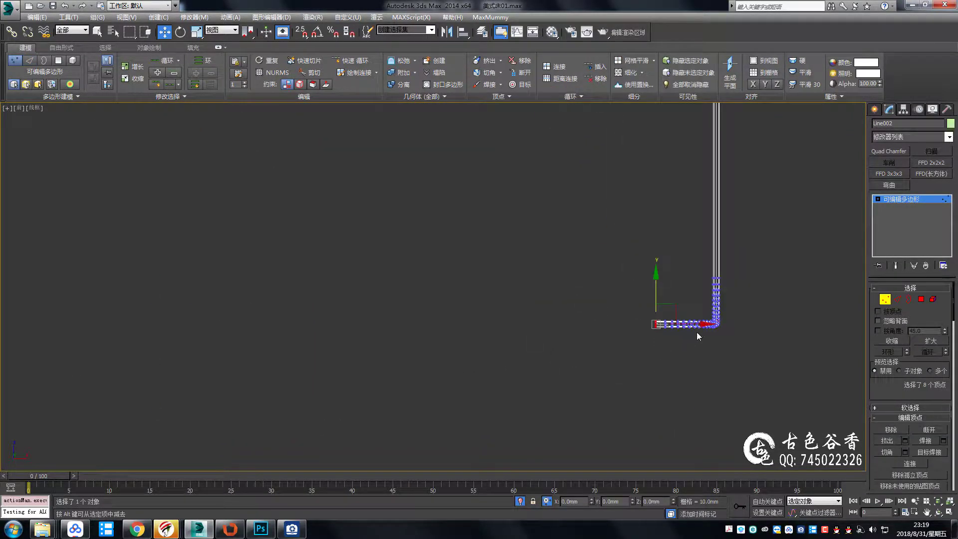
{"action": "scroll", "coordinate": [379, 309], "scroll_direction": "down", "scroll_amount": 4}
{"action": "scroll", "coordinate": [549, 250], "scroll_direction": "down", "scroll_amount": 3}
{"action": "key", "text": "alt+w"}
{"action": "key", "text": "alt+w"}
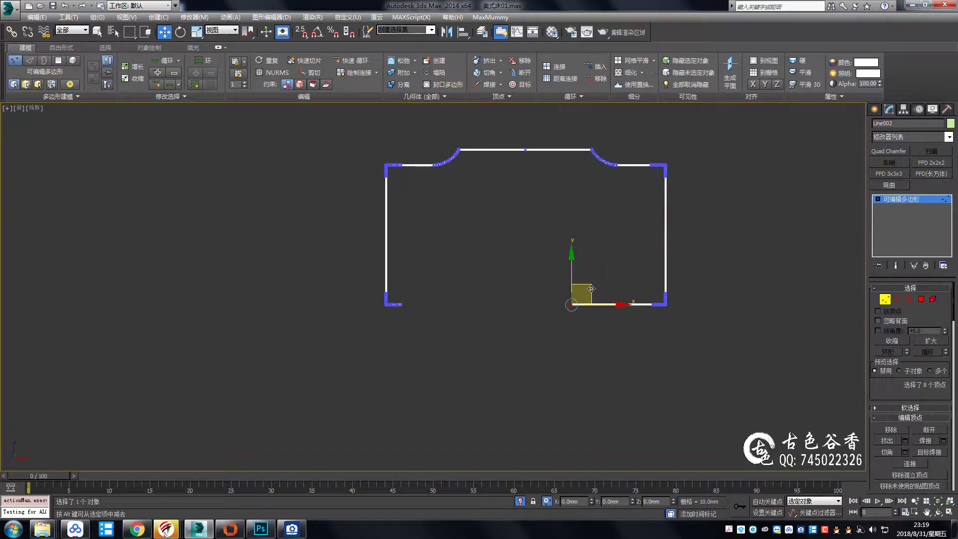
Weld the seam vertices at the outline's bottom gap
{"action": "scroll", "coordinate": [396, 301], "scroll_direction": "up", "scroll_amount": 4}
{"action": "scroll", "coordinate": [488, 258], "scroll_direction": "down", "scroll_amount": 3}
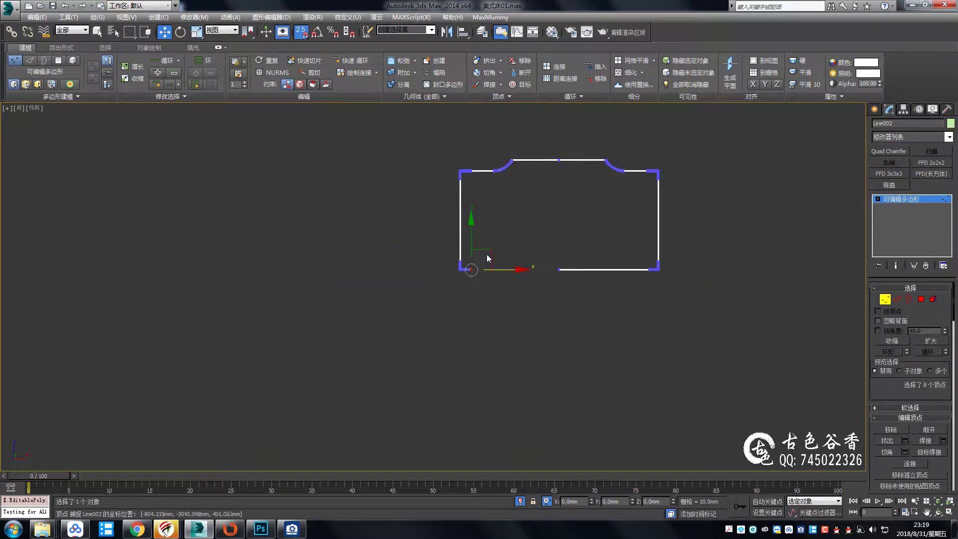
{"action": "scroll", "coordinate": [565, 276], "scroll_direction": "up", "scroll_amount": 3}
{"action": "scroll", "coordinate": [524, 276], "scroll_direction": "up", "scroll_amount": 3}
{"action": "scroll", "coordinate": [488, 275], "scroll_direction": "up", "scroll_amount": 3}
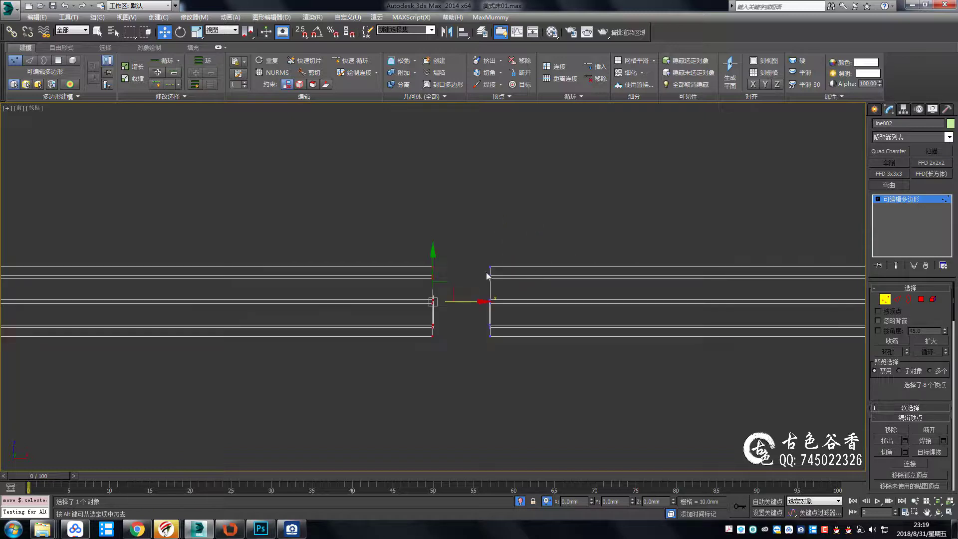
{"action": "scroll", "coordinate": [886, 371], "scroll_direction": "down", "scroll_amount": 5}
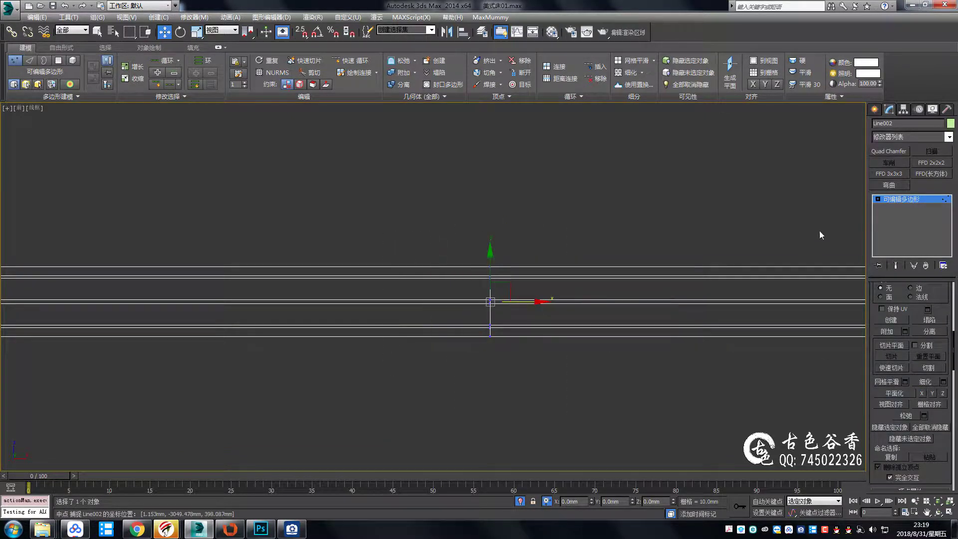
{"action": "scroll", "coordinate": [900, 378], "scroll_direction": "up", "scroll_amount": 5}
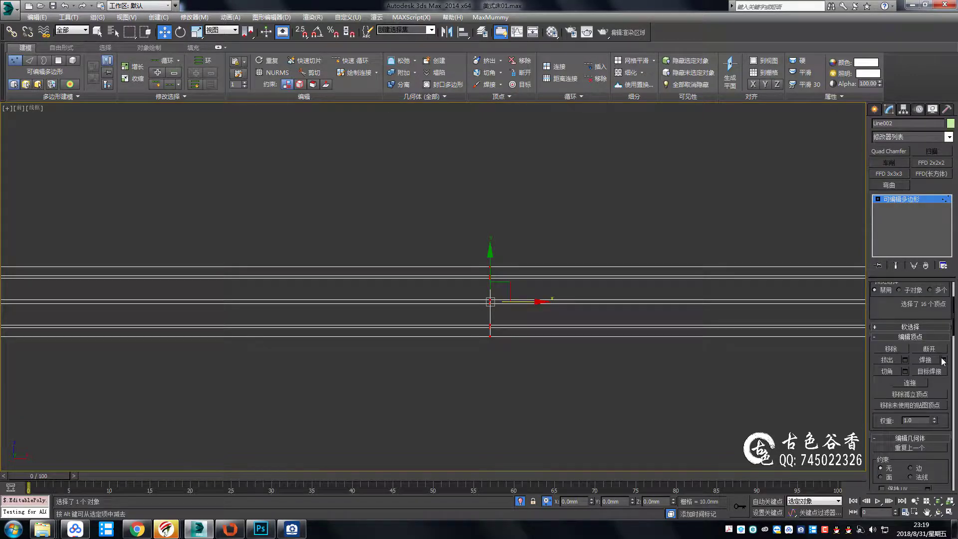
{"action": "left_click", "coordinate": [943, 360]}
Select all piping vertices and lower the piping slightly along Z in perspective
{"action": "key", "text": "1"}
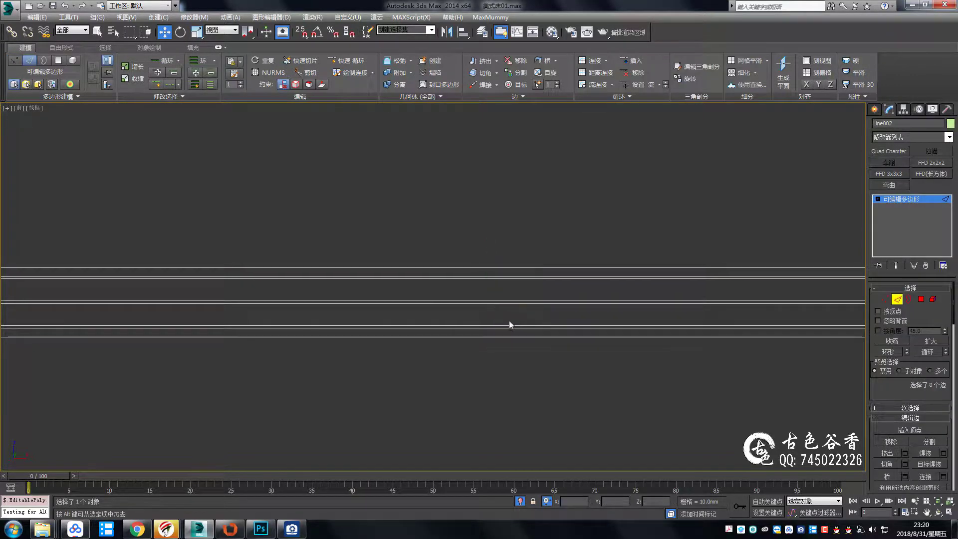
{"action": "scroll", "coordinate": [509, 323], "scroll_direction": "down", "scroll_amount": 8}
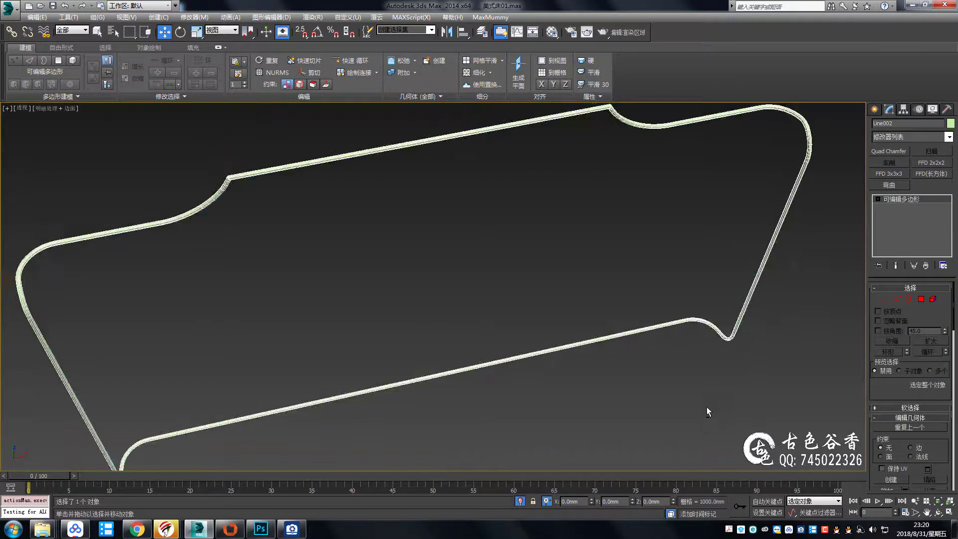
{"action": "key", "text": "1"}
{"action": "scroll", "coordinate": [573, 312], "scroll_direction": "up", "scroll_amount": 5}
{"action": "key", "text": "p"}
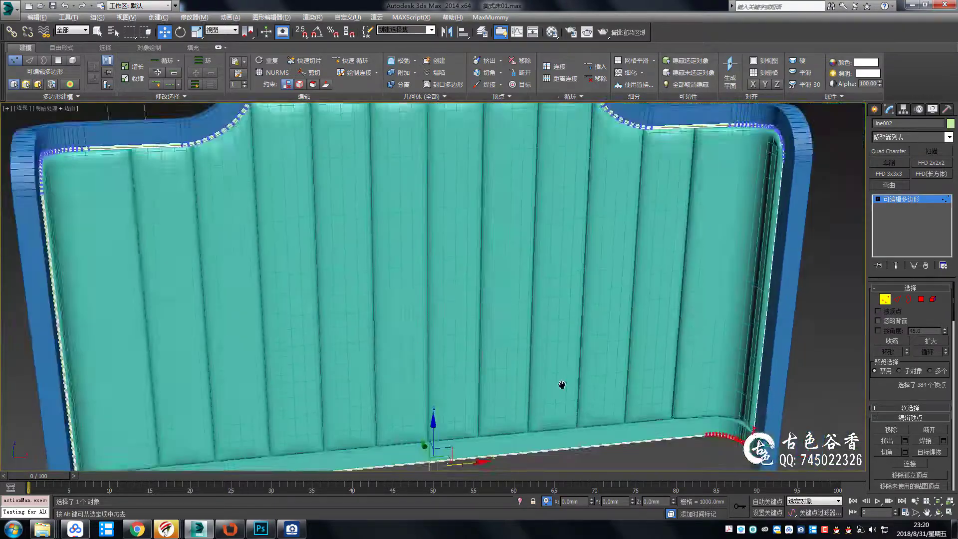
{"action": "scroll", "coordinate": [560, 385], "scroll_direction": "up", "scroll_amount": 5}
{"action": "scroll", "coordinate": [419, 312], "scroll_direction": "down", "scroll_amount": 2}
{"action": "scroll", "coordinate": [419, 312], "scroll_direction": "down", "scroll_amount": 6}
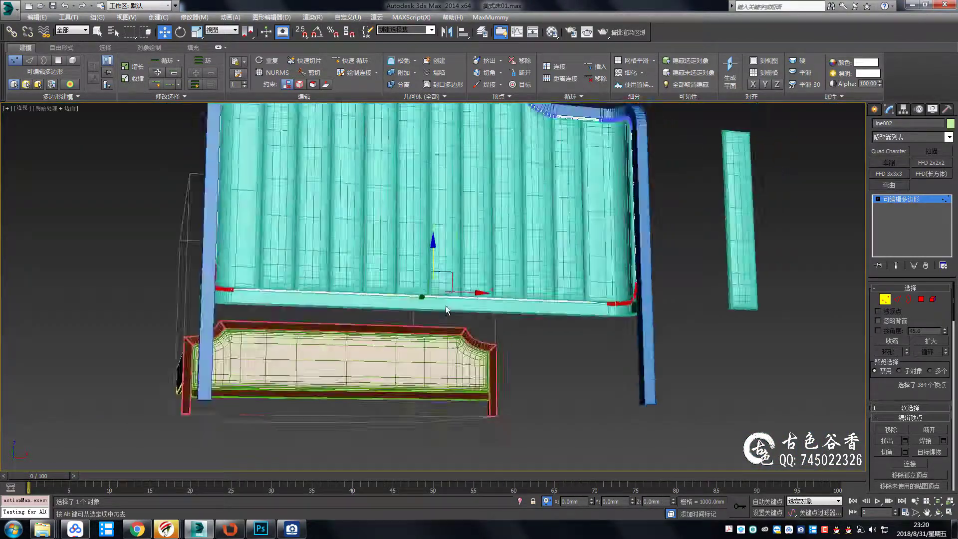
{"action": "scroll", "coordinate": [447, 236], "scroll_direction": "up", "scroll_amount": 6}
{"action": "scroll", "coordinate": [447, 236], "scroll_direction": "up", "scroll_amount": 2}
{"action": "left_click_drag", "start_coordinate": [443, 219], "coordinate": [444, 221]}
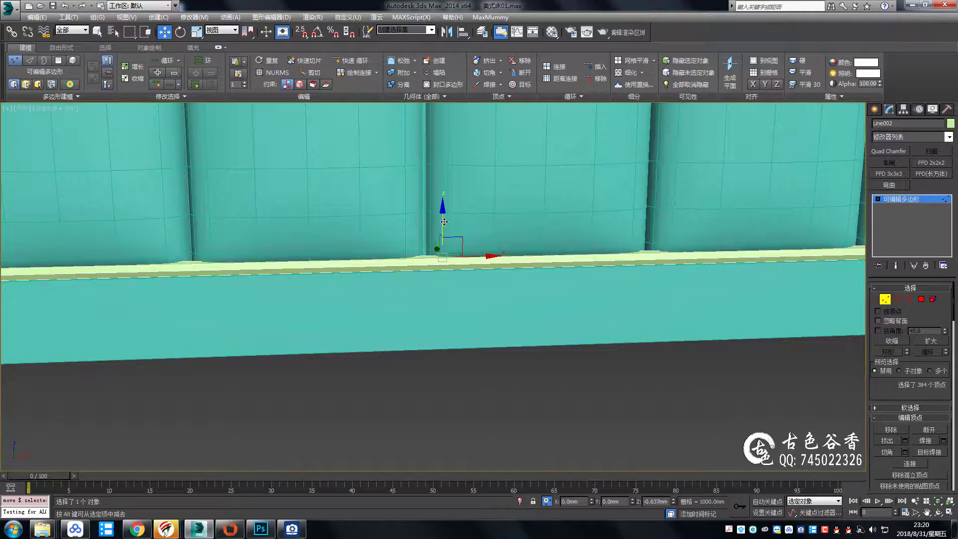
Isolate the piping tube and orbit to inspect the whole loop along the bottom
{"action": "left_click", "coordinate": [652, 410]}
{"action": "scroll", "coordinate": [652, 409], "scroll_direction": "down", "scroll_amount": 3}
{"action": "mouse_move", "coordinate": [653, 409]}
{"action": "middle_mouse_down", "text": "alt"}
{"action": "mouse_move", "coordinate": [753, 337]}
{"action": "mouse_move", "coordinate": [726, 270]}
{"action": "middle_mouse_up", "text": "alt"}
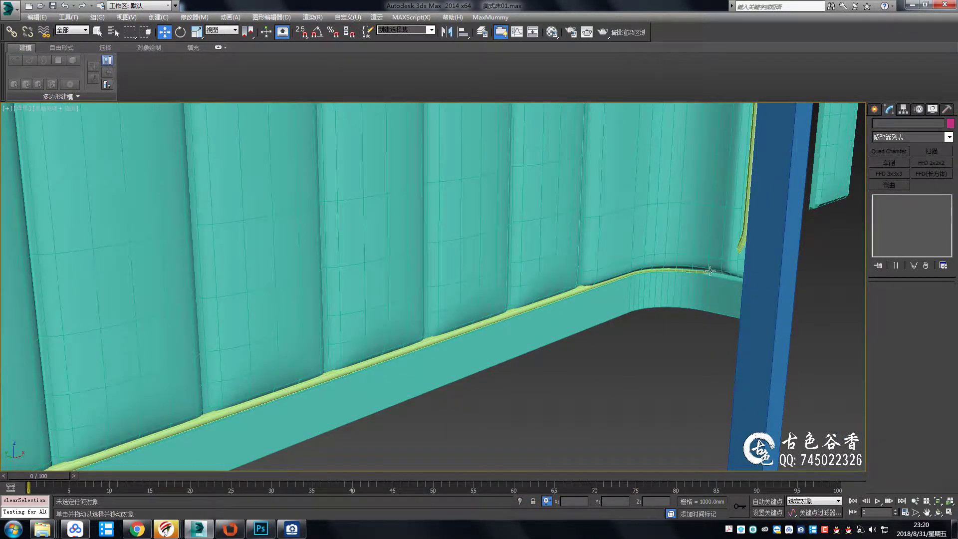
{"action": "left_click", "coordinate": [709, 270]}
{"action": "key", "text": "alt+q"}
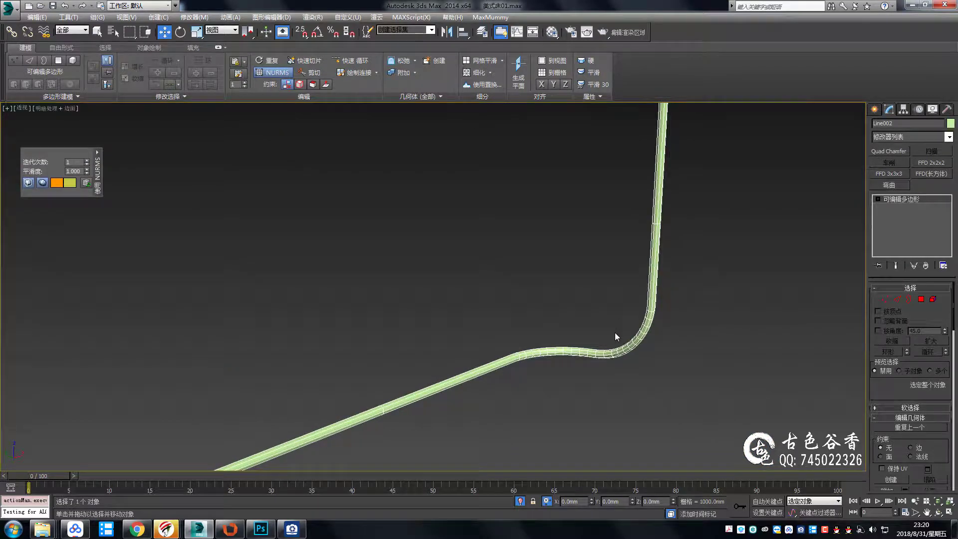
{"action": "scroll", "coordinate": [614, 332], "scroll_direction": "down", "scroll_amount": 3}
{"action": "mouse_move", "coordinate": [601, 338]}
{"action": "middle_mouse_down", "text": "alt"}
{"action": "mouse_move", "coordinate": [596, 297]}
{"action": "mouse_move", "coordinate": [565, 255]}
{"action": "middle_mouse_up", "text": "alt"}
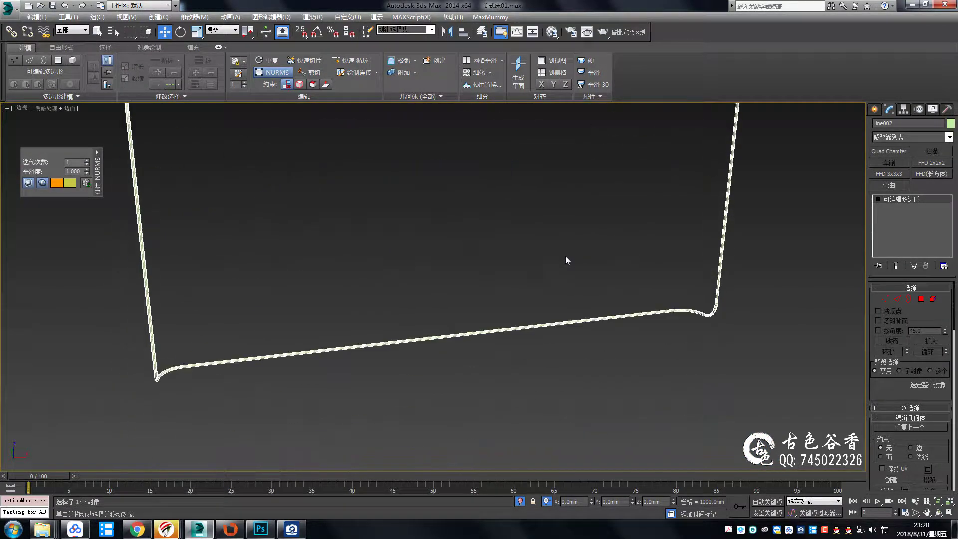
Isolate the bent box together with the piping tube
{"action": "left_click", "coordinate": [914, 205]}
{"action": "key", "text": "1"}
{"action": "key", "text": "1"}
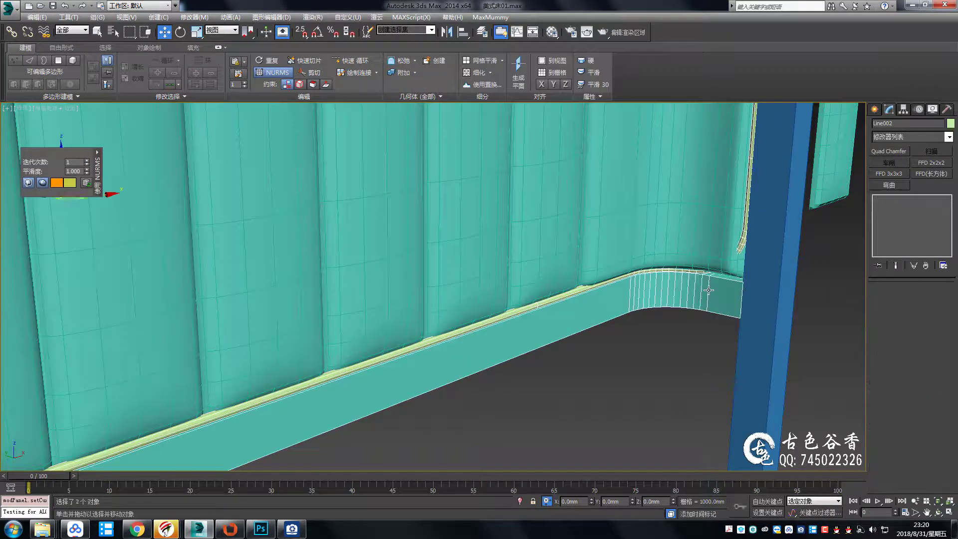
{"action": "left_click", "coordinate": [629, 301], "text": "ctrl"}
{"action": "key", "text": "alt+q"}
{"action": "scroll", "coordinate": [642, 354], "scroll_direction": "up", "scroll_amount": 3}
{"action": "scroll", "coordinate": [643, 353], "scroll_direction": "up", "scroll_amount": 2}
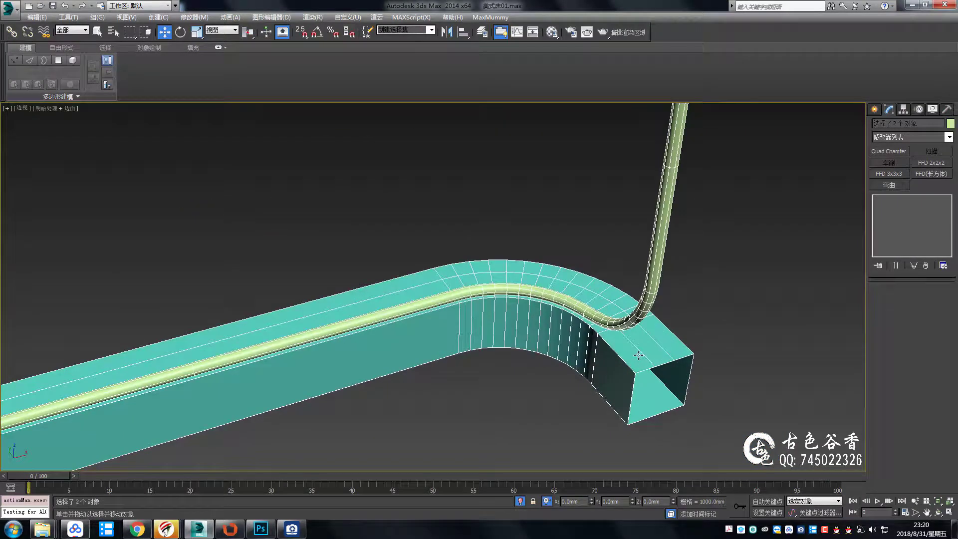
Connect edges across the bent box's edge ring with 2 segments
{"action": "left_click", "coordinate": [640, 371]}
{"action": "key", "text": "2"}
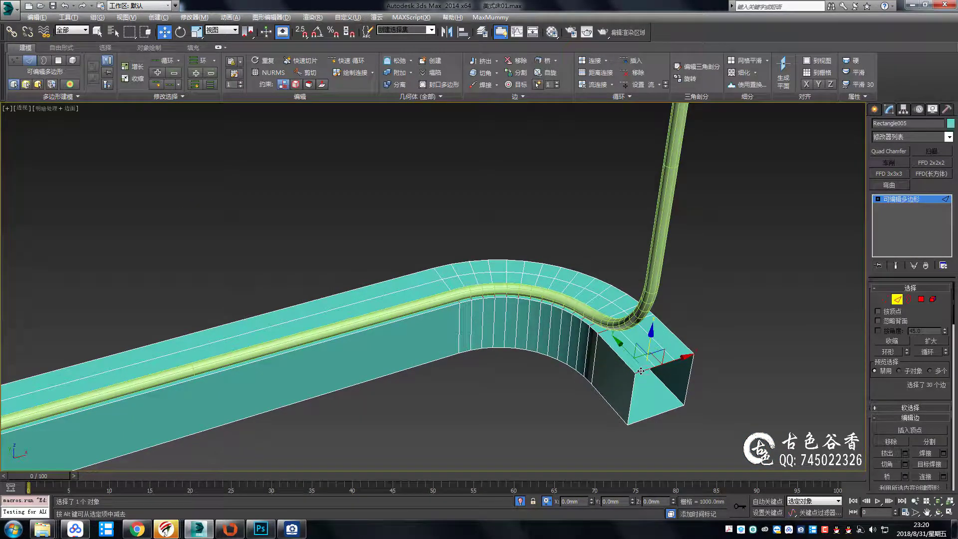
{"action": "key", "text": "ctrl+shift+e"}
{"action": "left_click", "coordinate": [438, 336]}
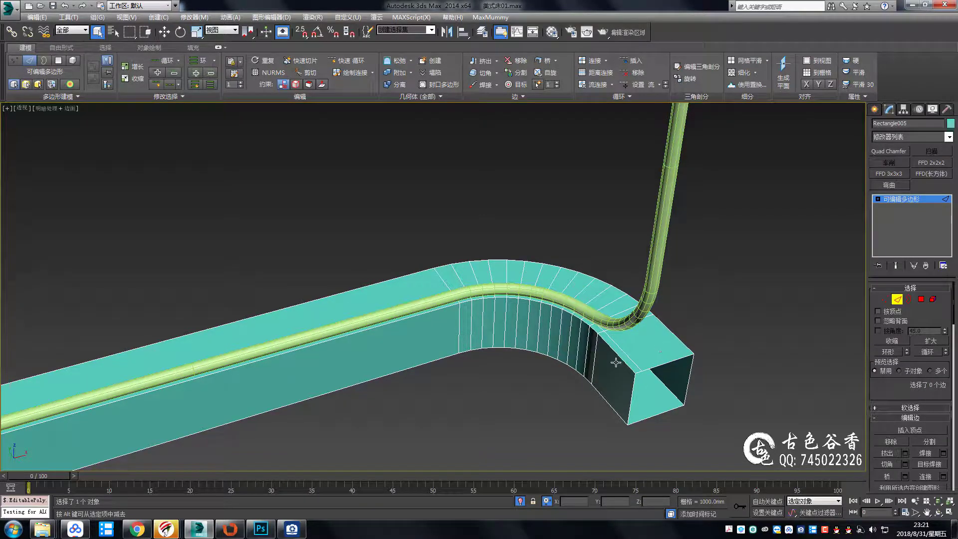
Create a renderable shape, 10mm thick with 8 sides, from the selected edges
{"action": "right_click", "coordinate": [629, 363]}
{"action": "left_click", "coordinate": [578, 451]}
{"action": "left_click", "coordinate": [471, 280]}
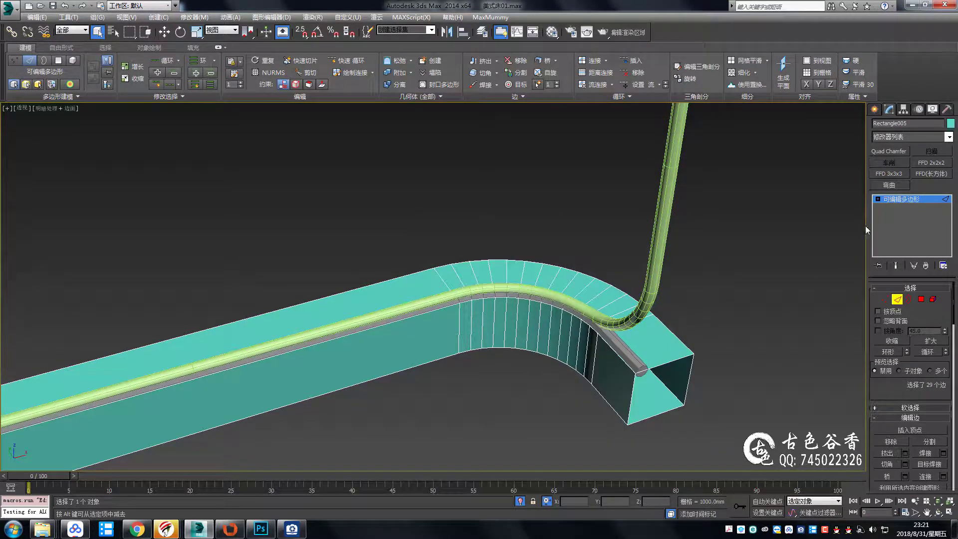
Isolate and select the newly created grey shape
{"action": "key", "text": "2"}
{"action": "left_click", "coordinate": [644, 351]}
{"action": "key", "text": "alt+q"}
{"action": "key", "text": "alt+q"}
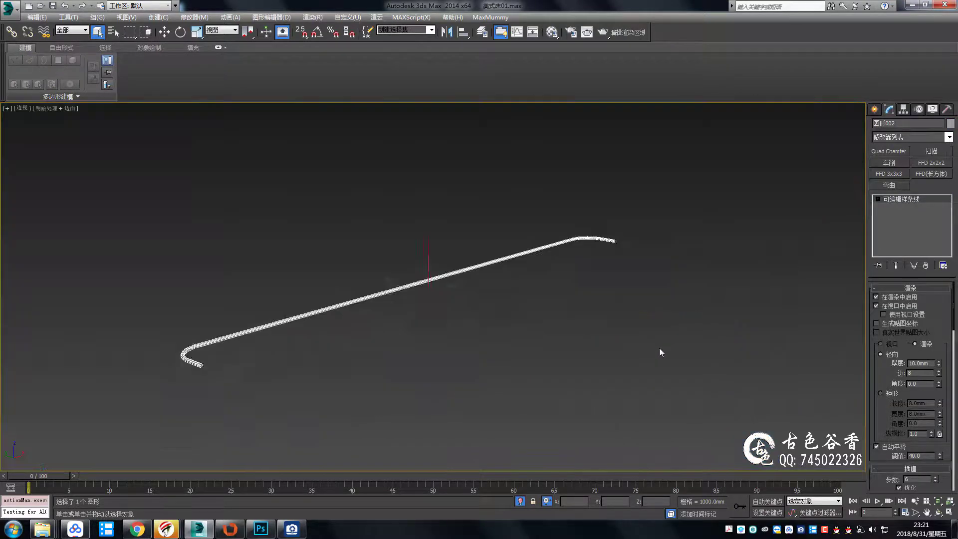
{"action": "key", "text": "alt+q"}
{"action": "key", "text": "alt+q"}
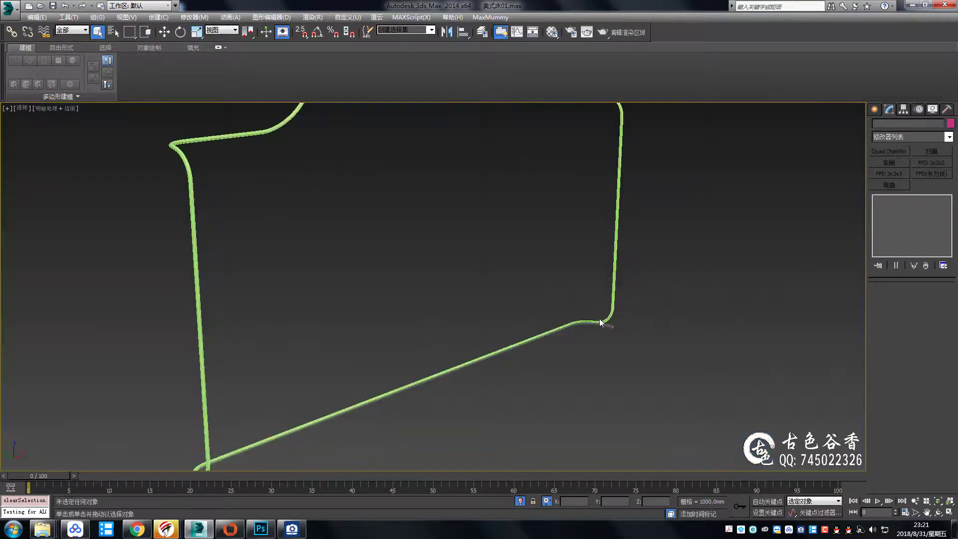
{"action": "scroll", "coordinate": [619, 335], "scroll_direction": "up", "scroll_amount": 5}
{"action": "left_click", "coordinate": [619, 335]}
{"action": "left_click", "coordinate": [648, 357]}
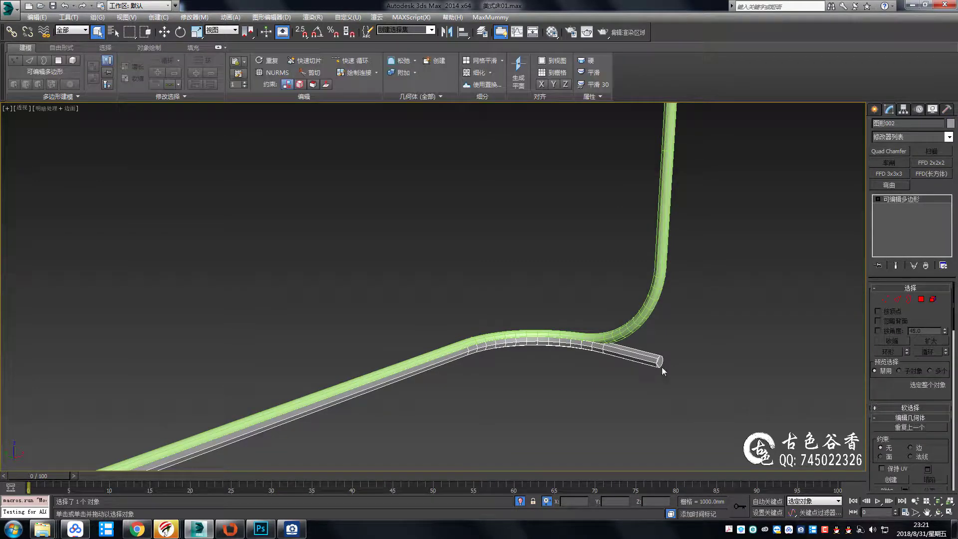
Convert the grey shape to Editable Poly and delete its end-cap polygon
{"action": "key", "text": "4"}
{"action": "left_click", "coordinate": [656, 364]}
{"action": "key", "text": "z"}
{"action": "key", "text": "shift+z"}
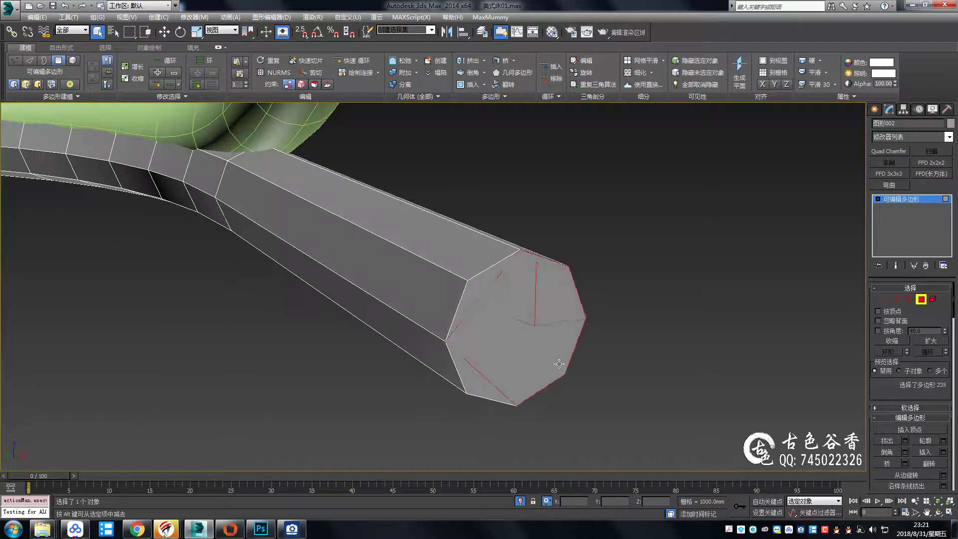
{"action": "key", "text": "Delete"}
{"action": "scroll", "coordinate": [259, 330], "scroll_direction": "up", "scroll_amount": 5}
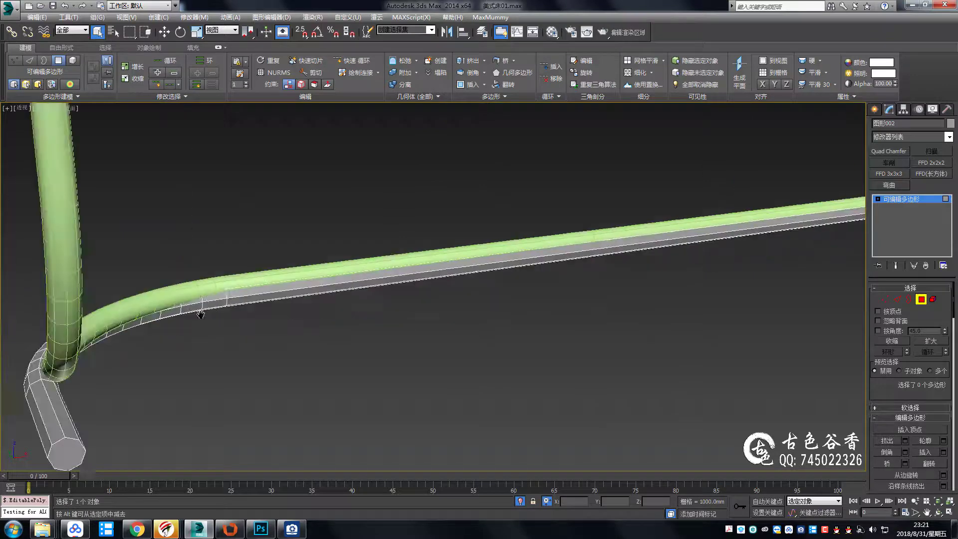
Select the grey tube's end edges and add a Symmetry modifier
{"action": "middle_click_drag", "start_coordinate": [258, 330], "coordinate": [399, 285], "text": "alt"}
{"action": "scroll", "coordinate": [399, 284], "scroll_direction": "down", "scroll_amount": 5}
{"action": "scroll", "coordinate": [659, 278], "scroll_direction": "up", "scroll_amount": 2}
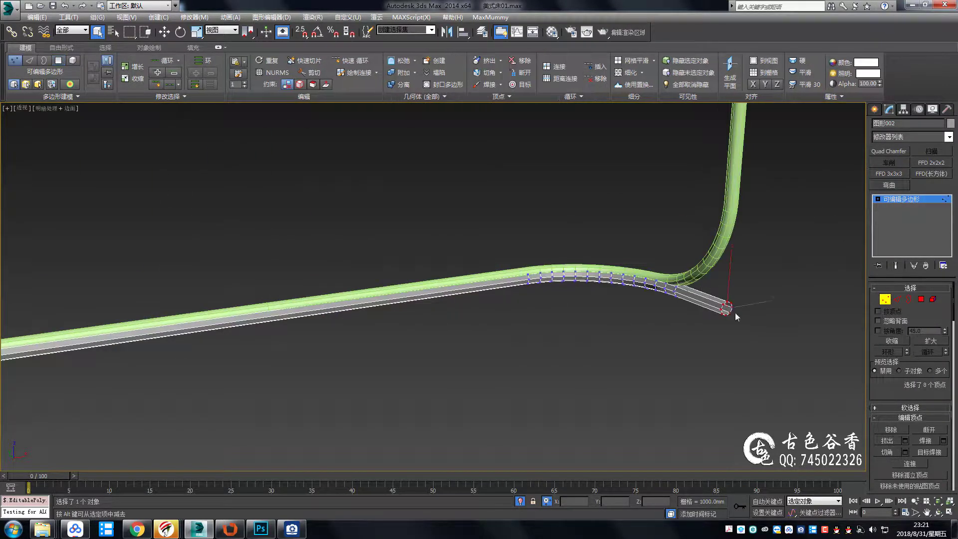
{"action": "middle_click_drag", "start_coordinate": [735, 313], "coordinate": [798, 259], "text": "alt"}
{"action": "left_click", "coordinate": [898, 198]}
{"action": "left_click", "coordinate": [717, 265]}
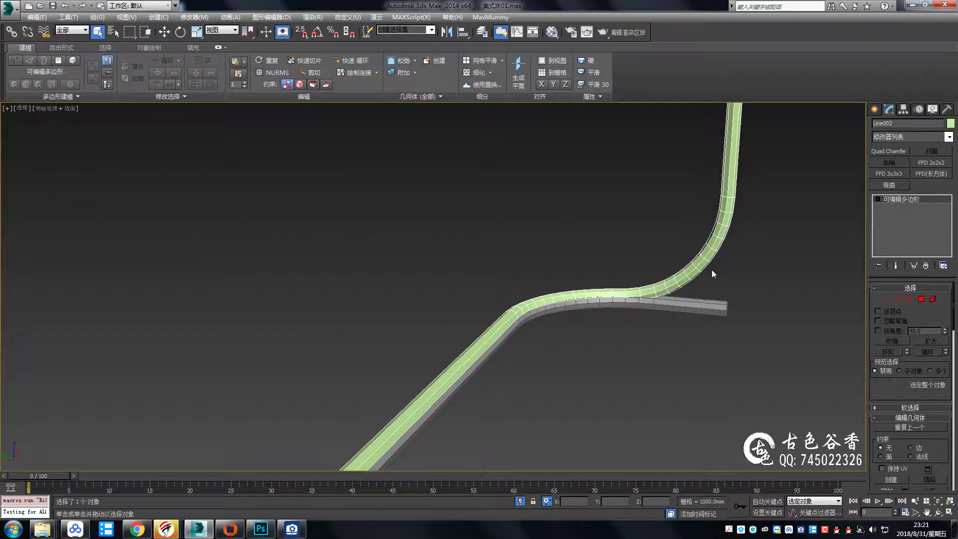
{"action": "left_click", "coordinate": [694, 304]}
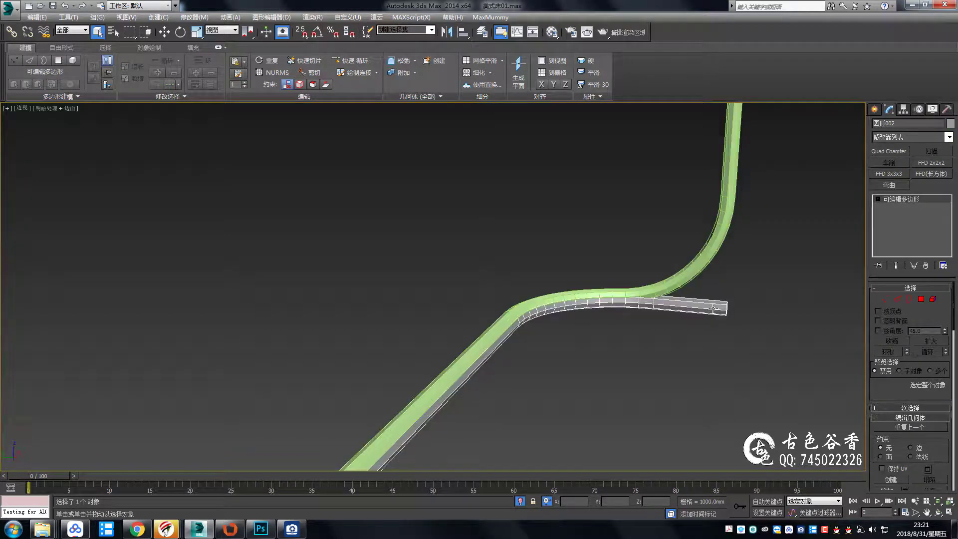
{"action": "key", "text": "2"}
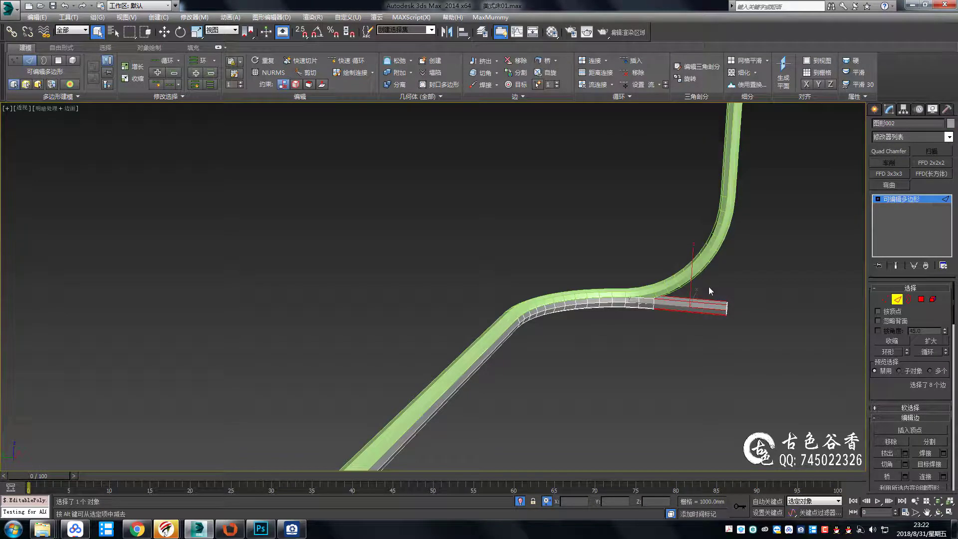
{"action": "key", "text": "alt+s"}
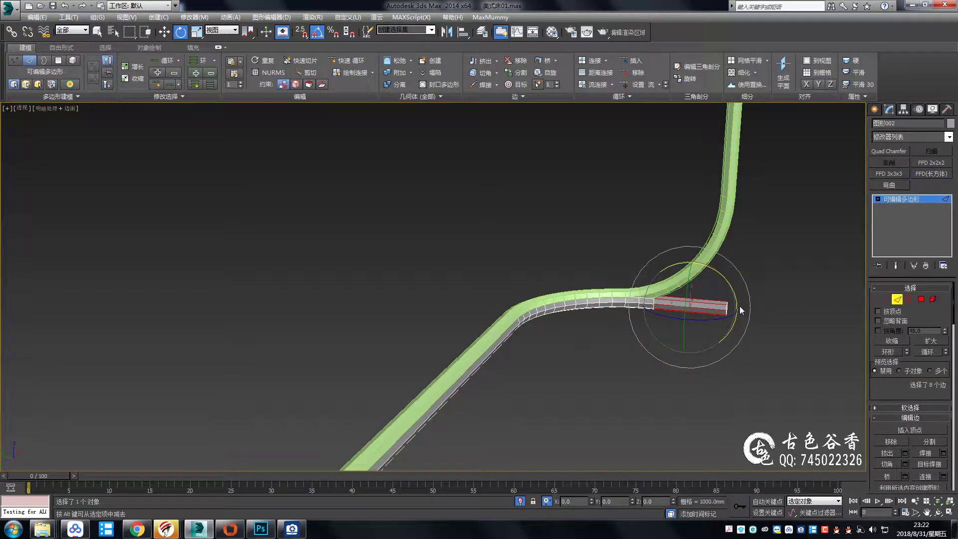
Mirror the grey tube on the Y axis, rotate the mirror into a right-angle corner, and collapse it
{"action": "left_click", "coordinate": [905, 306]}
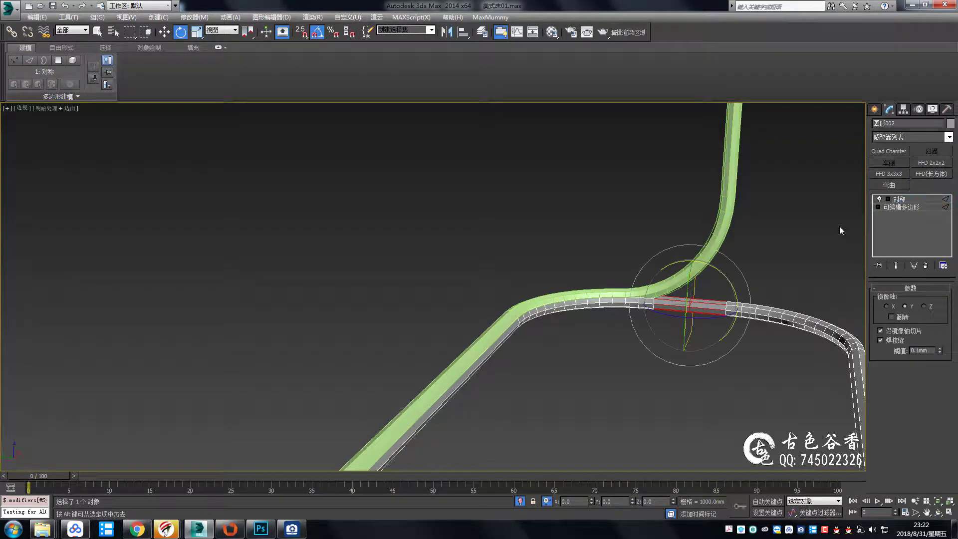
{"action": "left_click_drag", "start_coordinate": [727, 280], "coordinate": [715, 294]}
{"action": "key", "text": "a"}
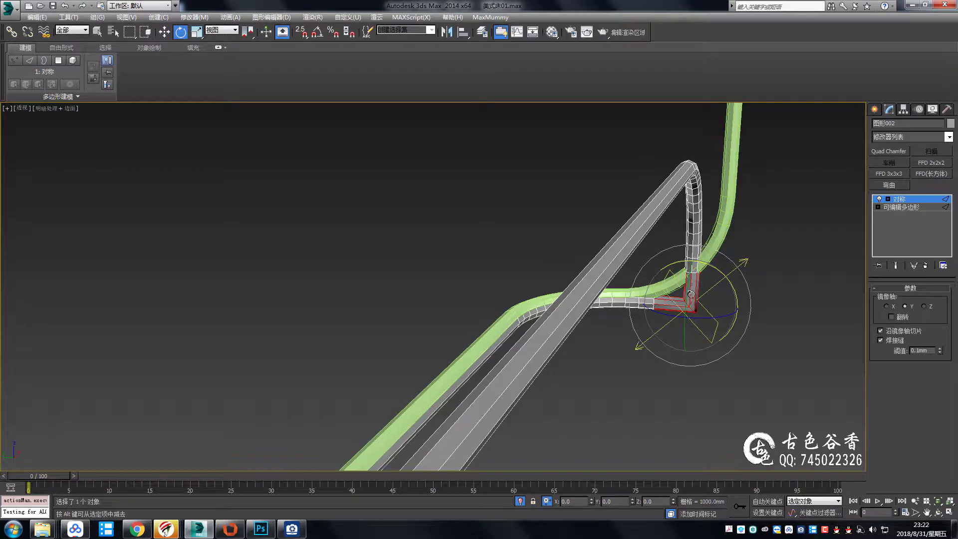
{"action": "key", "text": "alt+c"}
Delete the extra vertical pipe polygons in the Left wireframe view
{"action": "key", "text": "l"}
{"action": "key", "text": "F3"}
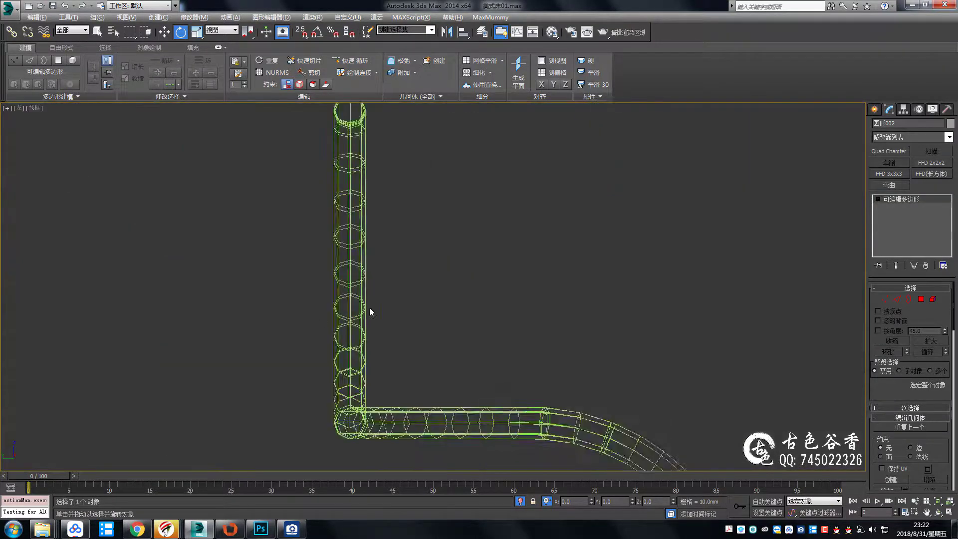
{"action": "key", "text": "z"}
{"action": "key", "text": "4"}
{"action": "left_click_drag", "start_coordinate": [478, 119], "coordinate": [633, 358]}
{"action": "key", "text": "Delete"}
Select the tube's end vertices and maximize the Left wireframe view
{"action": "key", "text": "1"}
{"action": "left_click_drag", "start_coordinate": [502, 335], "coordinate": [666, 384]}
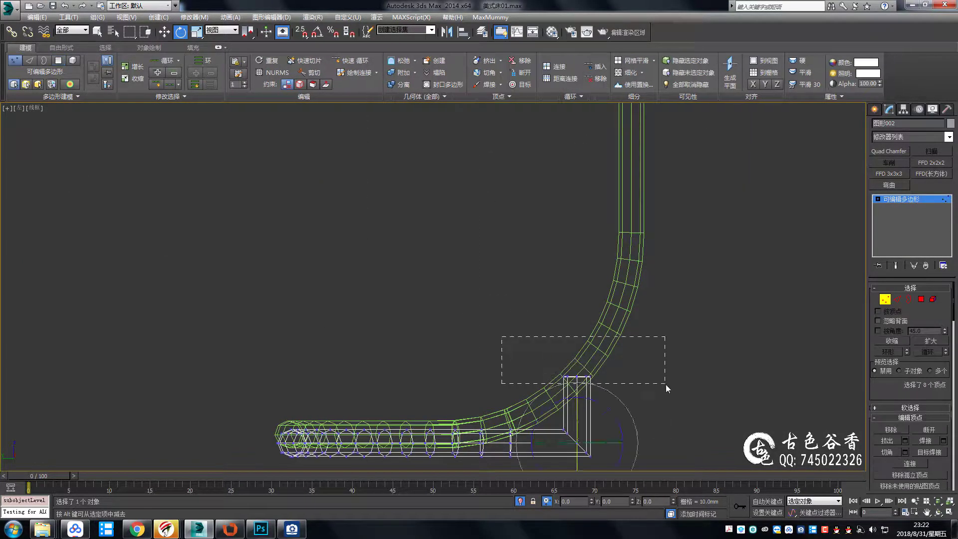
{"action": "scroll", "coordinate": [944, 405], "scroll_direction": "down", "scroll_amount": 5}
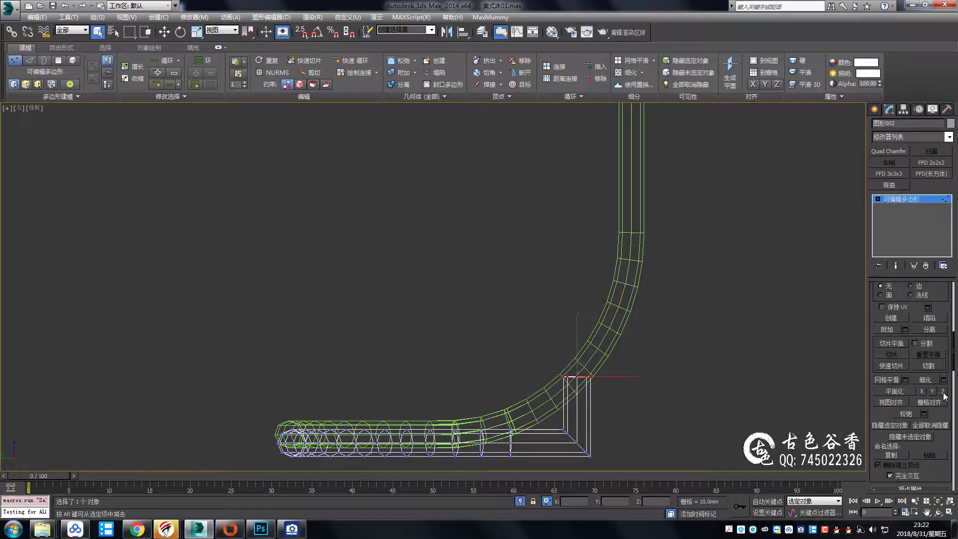
{"action": "key", "text": "p"}
{"action": "key", "text": "F3"}
{"action": "key", "text": "alt+w"}
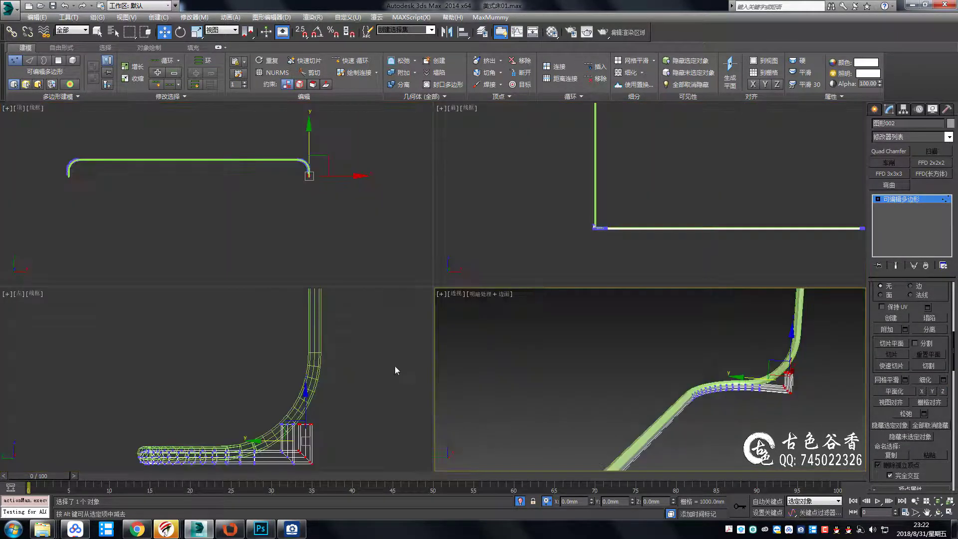
{"action": "right_click", "coordinate": [394, 367]}
{"action": "key", "text": "alt+w"}
Snap the corner vertices onto the tube end using 2.5D snapping
{"action": "key", "text": "s"}
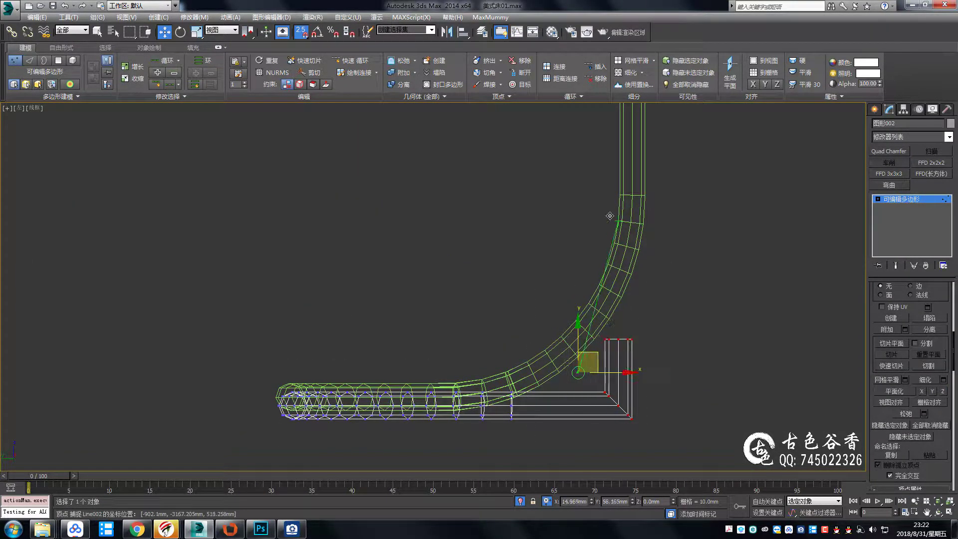
{"action": "scroll", "coordinate": [491, 463], "scroll_direction": "up", "scroll_amount": 5}
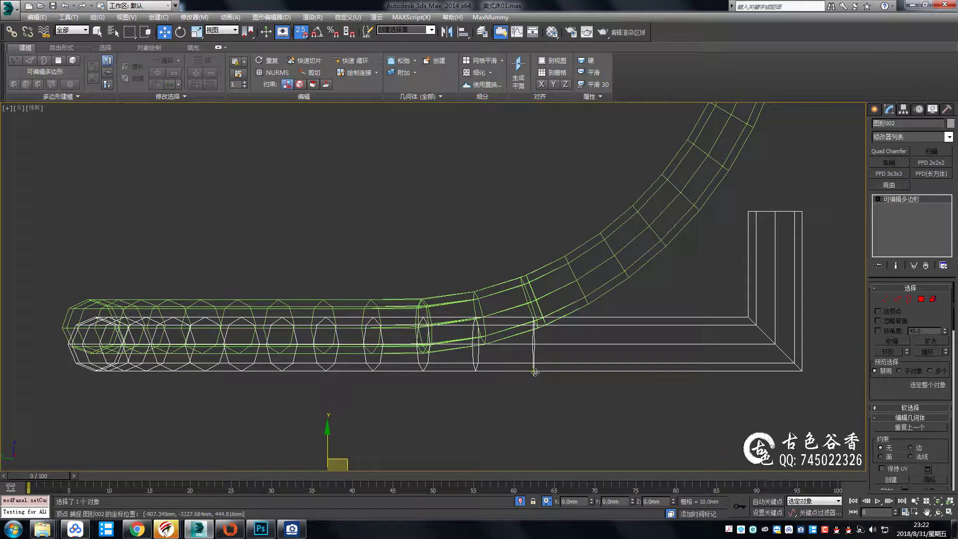
{"action": "left_click_drag", "start_coordinate": [532, 370], "coordinate": [363, 353]}
{"action": "scroll", "coordinate": [310, 309], "scroll_direction": "up", "scroll_amount": 3}
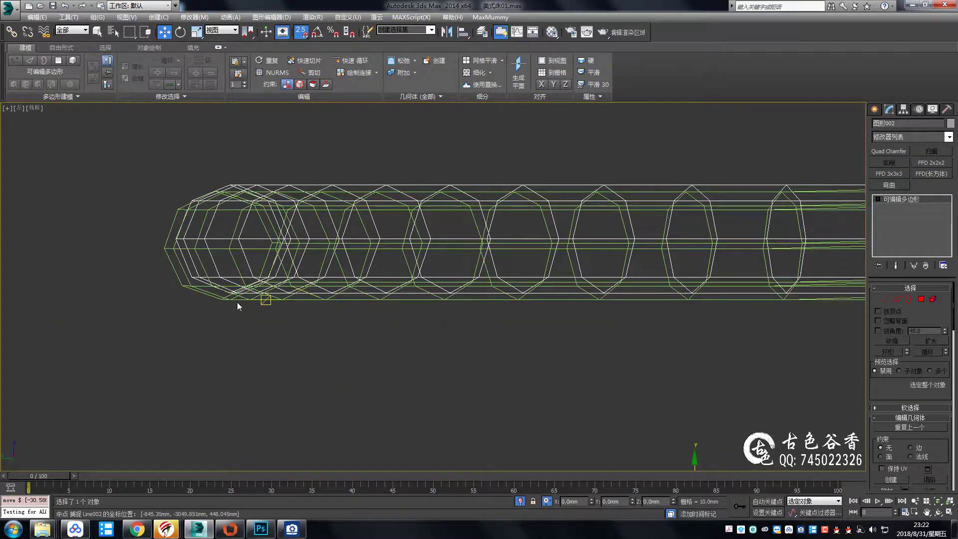
{"action": "scroll", "coordinate": [238, 302], "scroll_direction": "up", "scroll_amount": 4}
{"action": "key", "text": "s"}
{"action": "scroll", "coordinate": [427, 295], "scroll_direction": "down", "scroll_amount": 5}
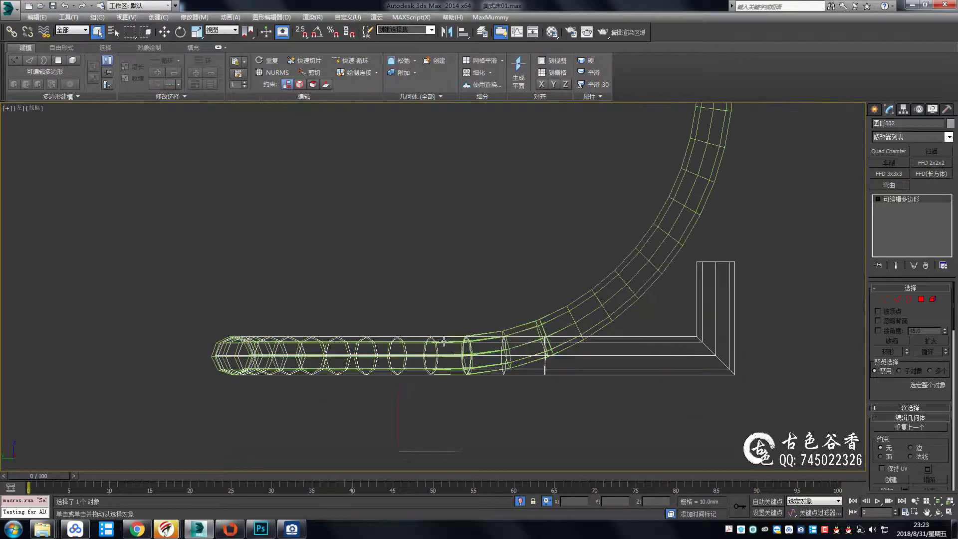
Select the green piping tube in vertex mode within the maximized Left view
{"action": "key", "text": "q"}
{"action": "key", "text": "1"}
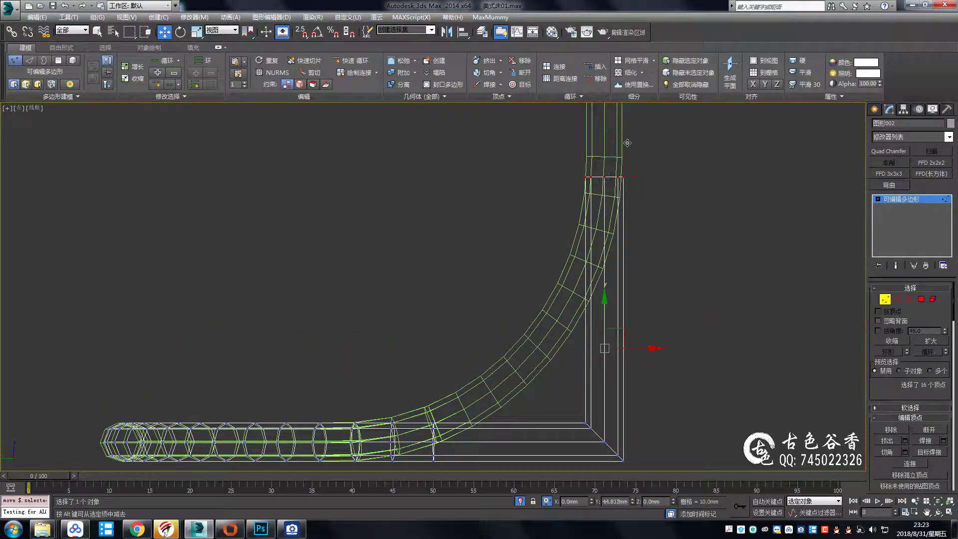
{"action": "left_click", "coordinate": [573, 327]}
{"action": "key", "text": "p"}
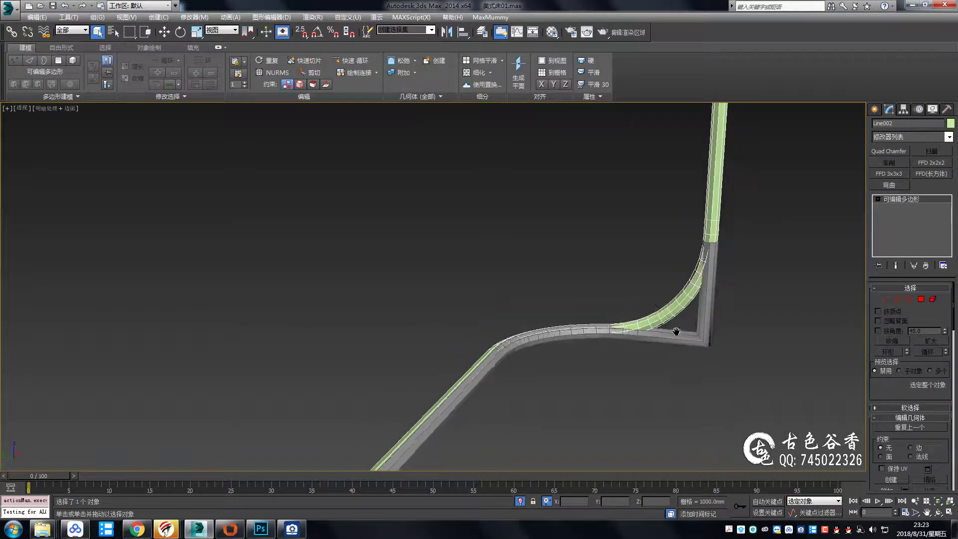
{"action": "key", "text": "alt+w"}
{"action": "right_click", "coordinate": [381, 360]}
{"action": "key", "text": "alt+w"}
Select the green piping's lower curved section and switch to its vertices
{"action": "scroll", "coordinate": [381, 360], "scroll_direction": "down", "scroll_amount": 3}
{"action": "key", "text": "4"}
{"action": "left_click_drag", "start_coordinate": [713, 399], "coordinate": [246, 238]}
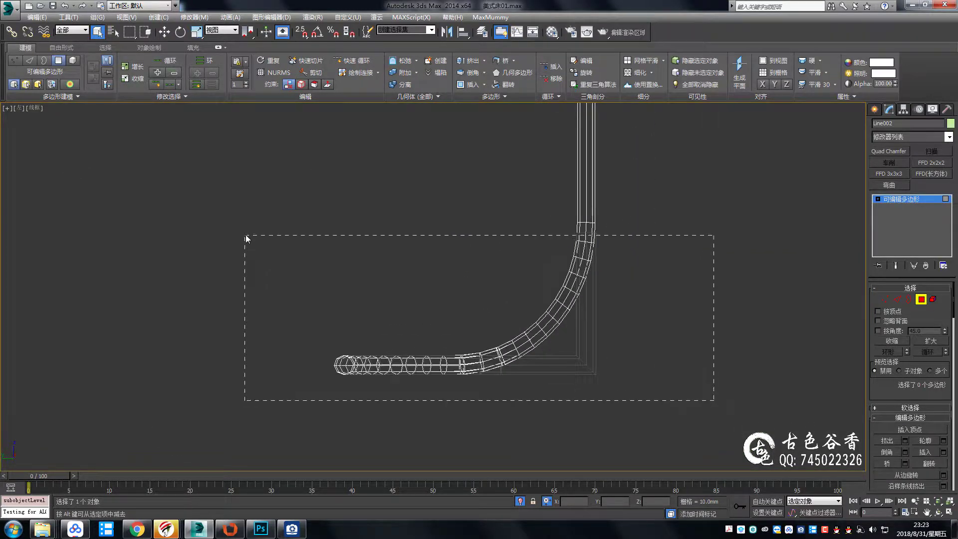
{"action": "key", "text": "1"}
{"action": "scroll", "coordinate": [913, 349], "scroll_direction": "down", "scroll_amount": 5}
{"action": "scroll", "coordinate": [928, 350], "scroll_direction": "down", "scroll_amount": 5}
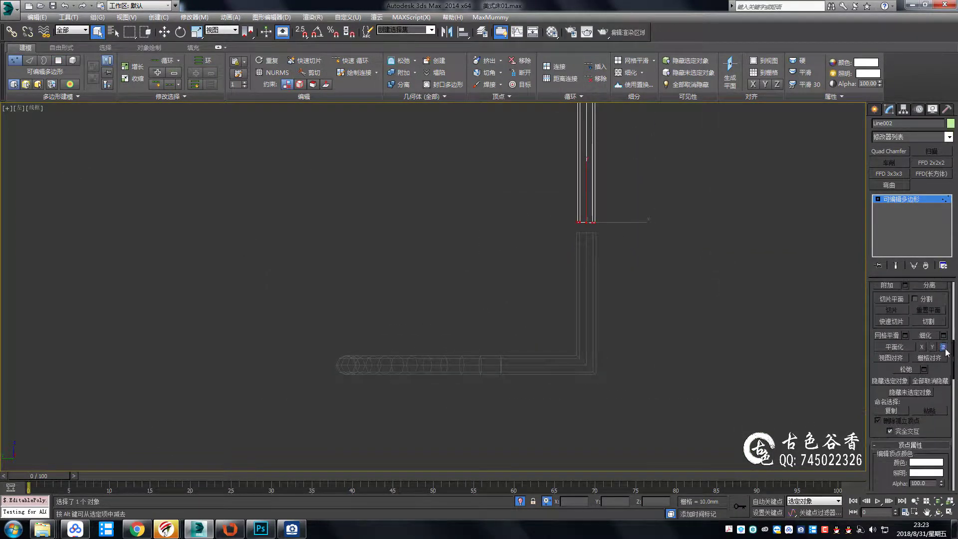
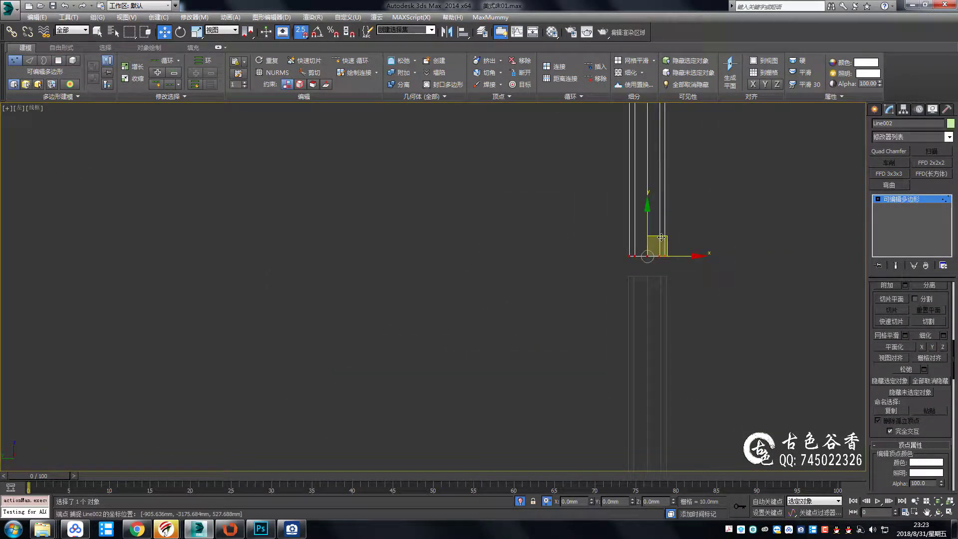
Weld the 32 overlapping joint vertices of Line002 at a ~3.6 mm threshold
{"action": "key", "text": "1"}
{"action": "key", "text": "q"}
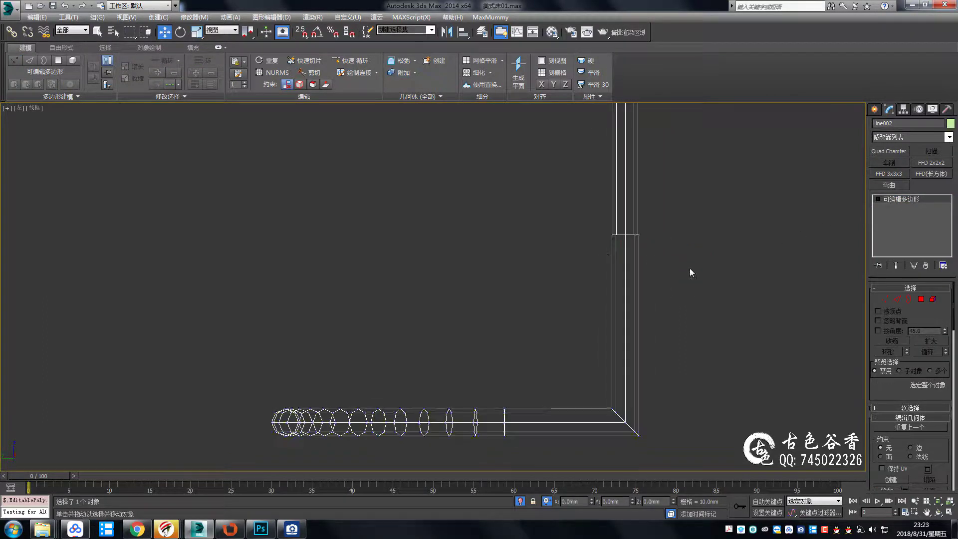
{"action": "key", "text": "1"}
{"action": "key", "text": "z"}
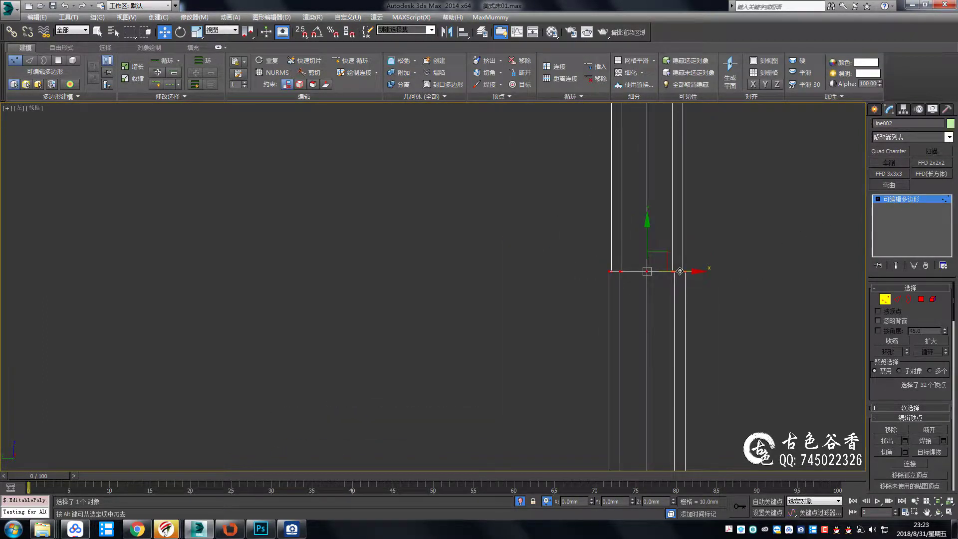
{"action": "scroll", "coordinate": [680, 259], "scroll_direction": "down", "scroll_amount": 5}
{"action": "scroll", "coordinate": [696, 200], "scroll_direction": "up", "scroll_amount": 5}
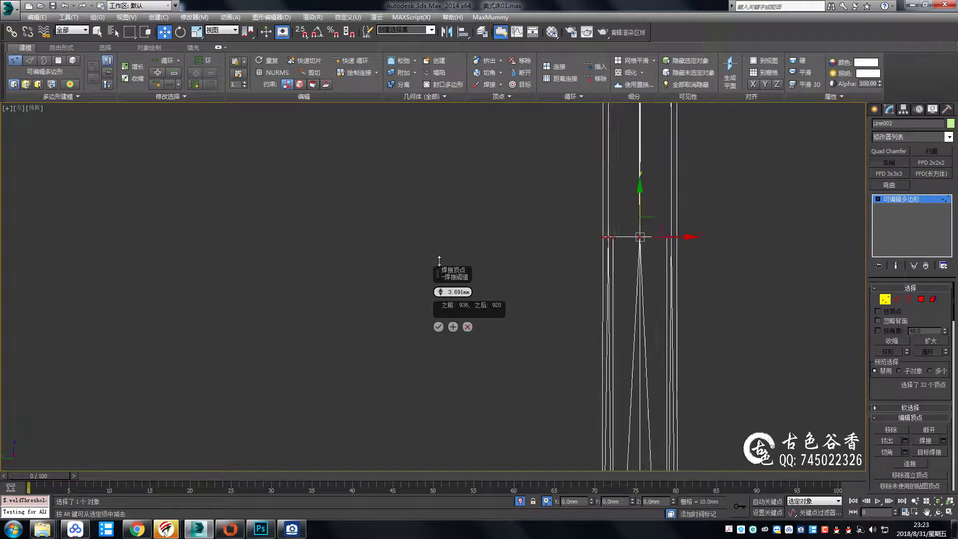
{"action": "key", "text": "p"}
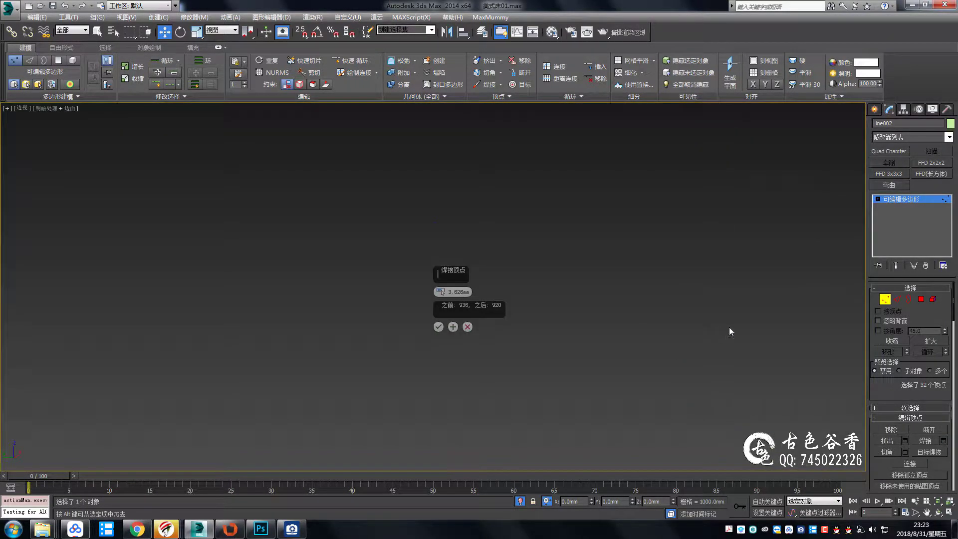
{"action": "middle_click_drag", "start_coordinate": [729, 327], "coordinate": [679, 172], "text": "alt"}
{"action": "key", "text": "z"}
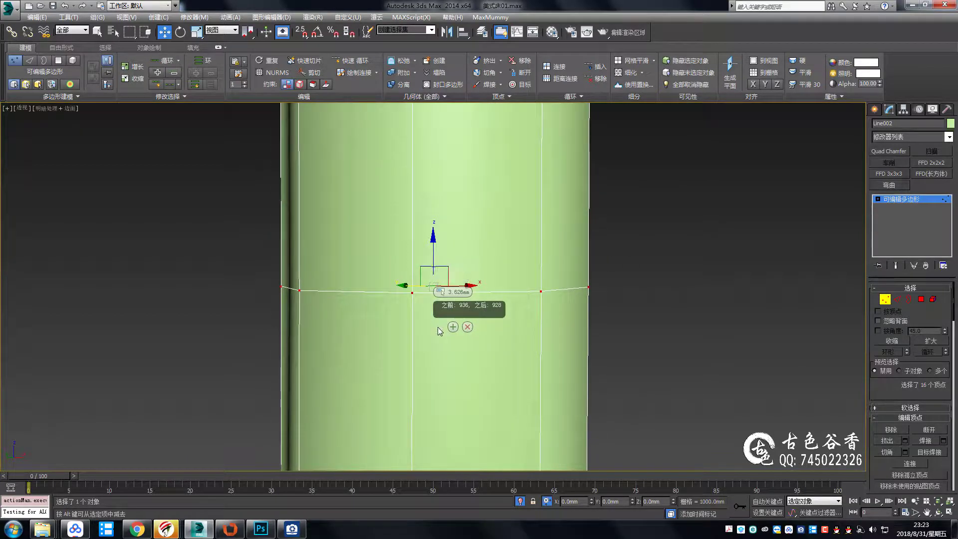
{"action": "left_click", "coordinate": [438, 327]}
{"action": "scroll", "coordinate": [621, 249], "scroll_direction": "down", "scroll_amount": 5}
{"action": "scroll", "coordinate": [729, 280], "scroll_direction": "up", "scroll_amount": 5}
Chamfer the pipe's corner edge loop by 1.0 mm with 1 segment
{"action": "key", "text": "2"}
{"action": "double_click", "coordinate": [698, 336]}
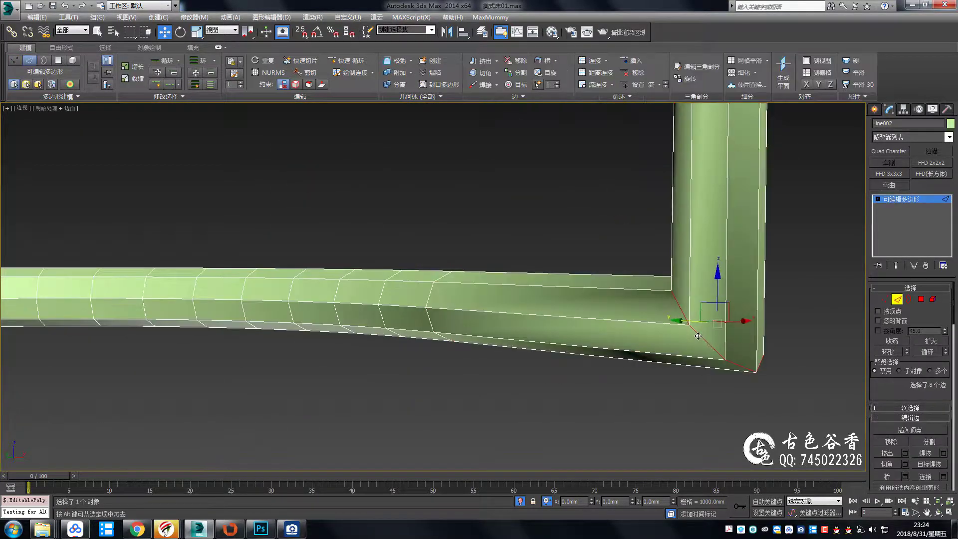
{"action": "key", "text": "ctrl+shift+c"}
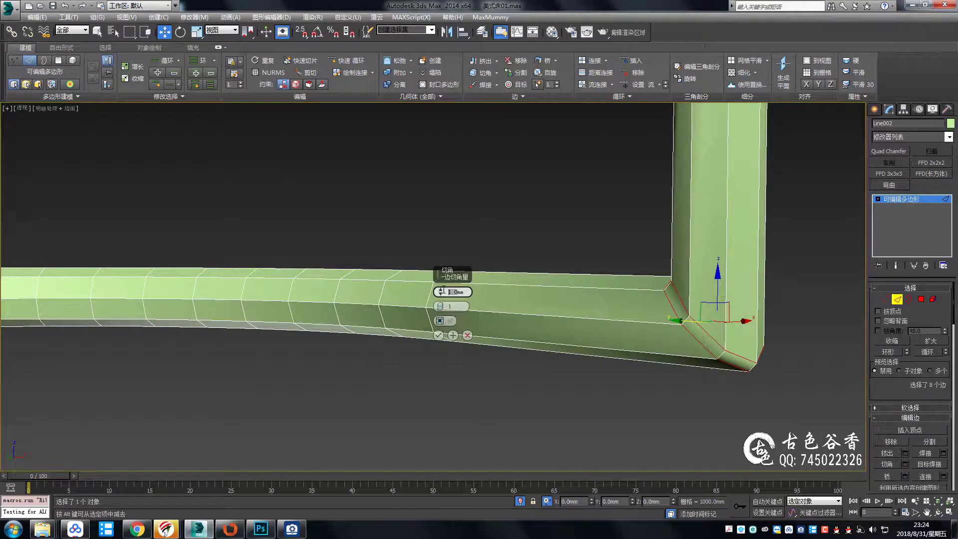
{"action": "left_click", "coordinate": [438, 335]}
{"action": "scroll", "coordinate": [432, 320], "scroll_direction": "down", "scroll_amount": 3}
Inspect the pipe corner in the front view and select the vertices around it
{"action": "middle_click_drag", "start_coordinate": [432, 320], "coordinate": [696, 245], "text": "alt"}
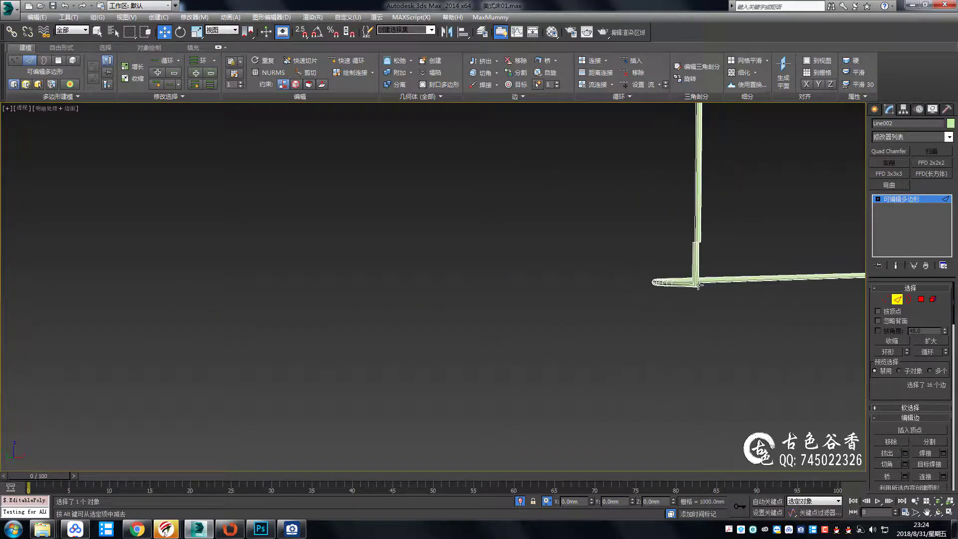
{"action": "key", "text": "f"}
{"action": "key", "text": "F3"}
{"action": "scroll", "coordinate": [411, 281], "scroll_direction": "up", "scroll_amount": 3}
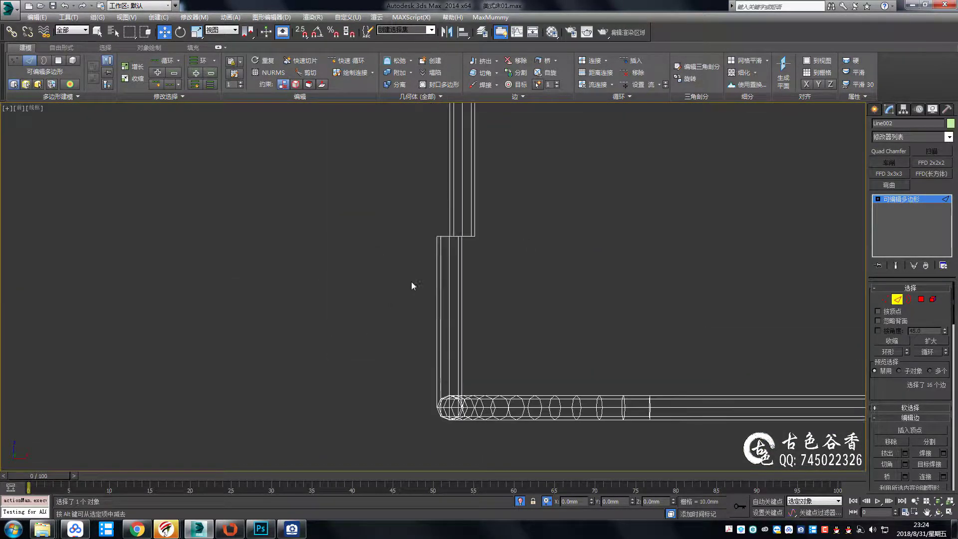
{"action": "key", "text": "1"}
{"action": "scroll", "coordinate": [465, 203], "scroll_direction": "up", "scroll_amount": 3}
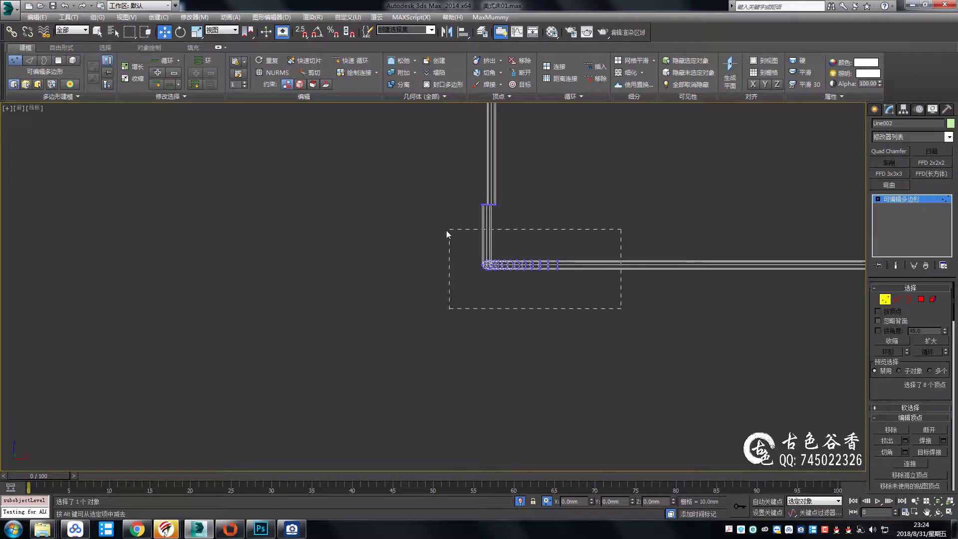
{"action": "scroll", "coordinate": [482, 205], "scroll_direction": "up", "scroll_amount": 7}
{"action": "key", "text": "3"}
{"action": "key", "text": "1"}
{"action": "scroll", "coordinate": [558, 342], "scroll_direction": "down", "scroll_amount": 5}
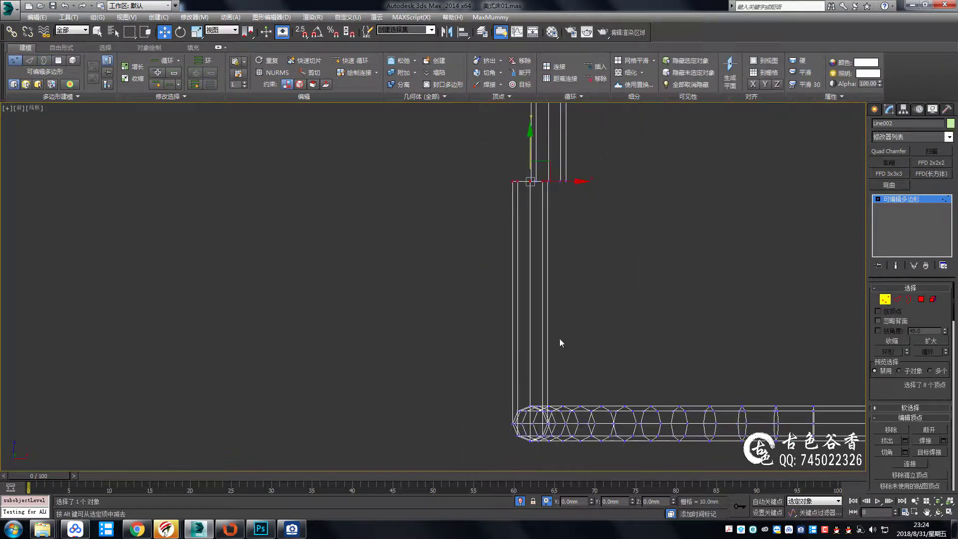
{"action": "left_click_drag", "start_coordinate": [354, 214], "coordinate": [740, 381]}
{"action": "scroll", "coordinate": [436, 244], "scroll_direction": "up", "scroll_amount": 5}
{"action": "middle_click_drag", "start_coordinate": [436, 244], "coordinate": [537, 346]}
{"action": "scroll", "coordinate": [537, 346], "scroll_direction": "down", "scroll_amount": 3}
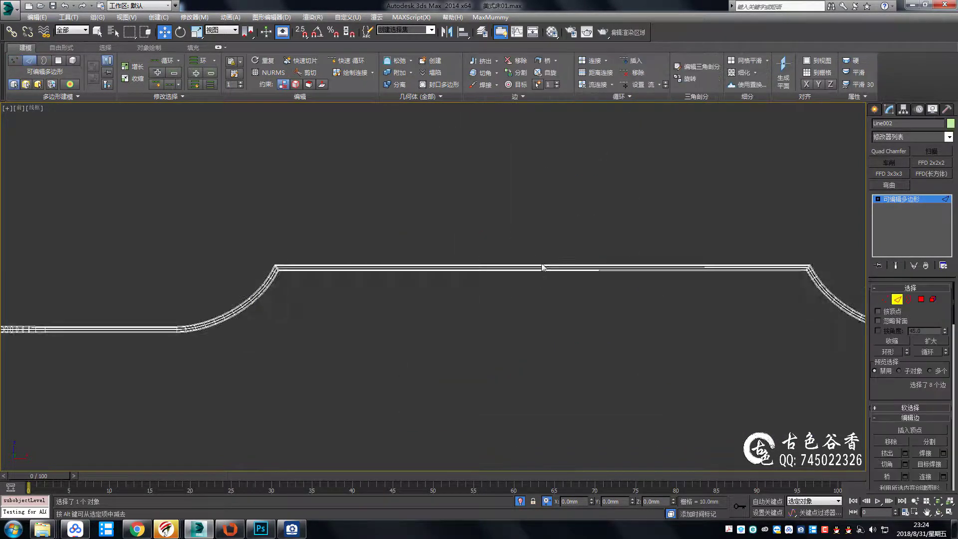
Pan along the piping outline at edge and object level to check the result
{"action": "key", "text": "2"}
{"action": "scroll", "coordinate": [445, 260], "scroll_direction": "down", "scroll_amount": 4}
{"action": "middle_click_drag", "start_coordinate": [489, 290], "coordinate": [528, 243]}
{"action": "key", "text": "6"}
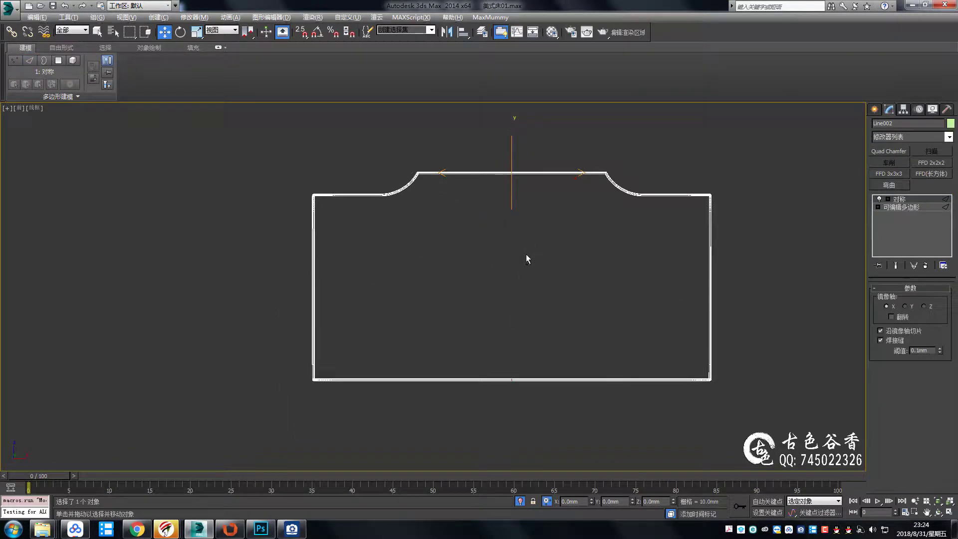
{"action": "scroll", "coordinate": [614, 317], "scroll_direction": "up", "scroll_amount": 5}
{"action": "middle_click_drag", "start_coordinate": [485, 342], "coordinate": [331, 387]}
{"action": "scroll", "coordinate": [425, 379], "scroll_direction": "down", "scroll_amount": 2}
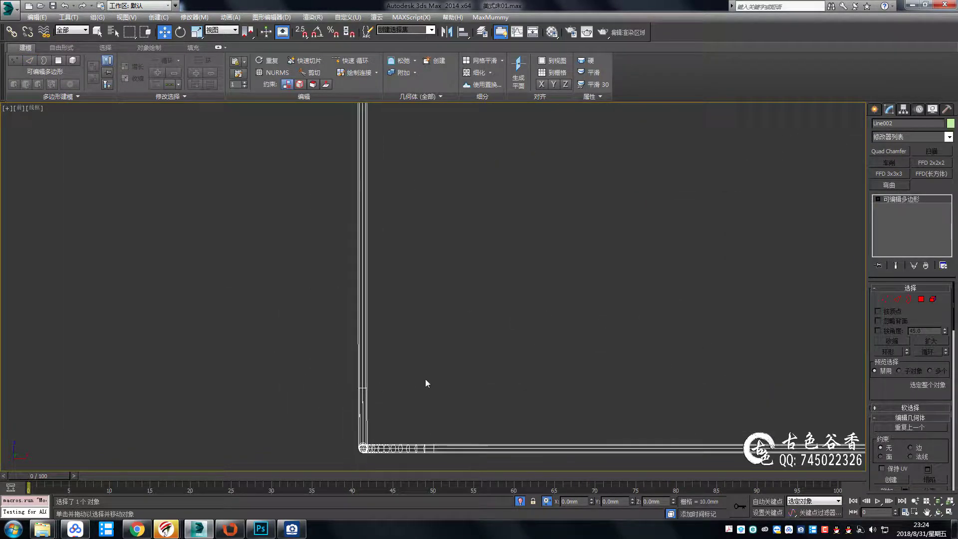
Return to the shaded perspective, undo the last edit and clear the selection
{"action": "key", "text": "alt+w"}
{"action": "key", "text": "alt+w"}
{"action": "scroll", "coordinate": [671, 323], "scroll_direction": "down", "scroll_amount": 2}
{"action": "scroll", "coordinate": [672, 324], "scroll_direction": "down", "scroll_amount": 2}
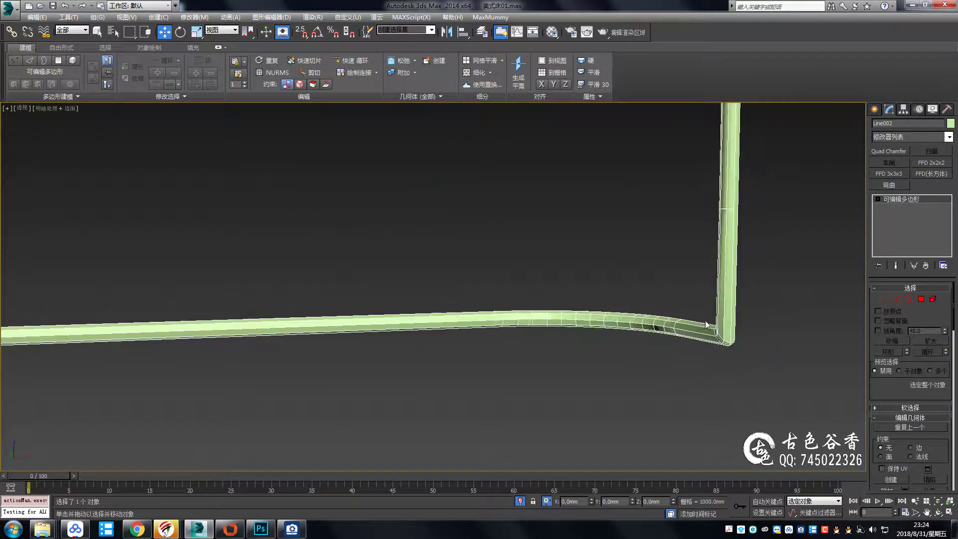
{"action": "scroll", "coordinate": [763, 247], "scroll_direction": "up", "scroll_amount": 2}
{"action": "scroll", "coordinate": [749, 279], "scroll_direction": "up", "scroll_amount": 3}
{"action": "key", "text": "2"}
{"action": "key", "text": "q"}
{"action": "scroll", "coordinate": [746, 289], "scroll_direction": "down", "scroll_amount": 5}
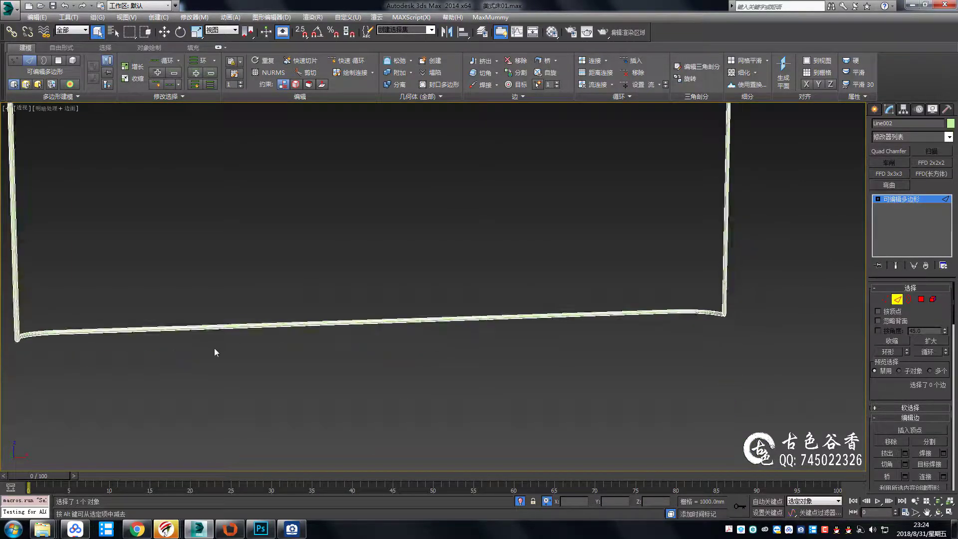
{"action": "scroll", "coordinate": [499, 348], "scroll_direction": "up", "scroll_amount": 5}
{"action": "key", "text": "ctrl+z"}
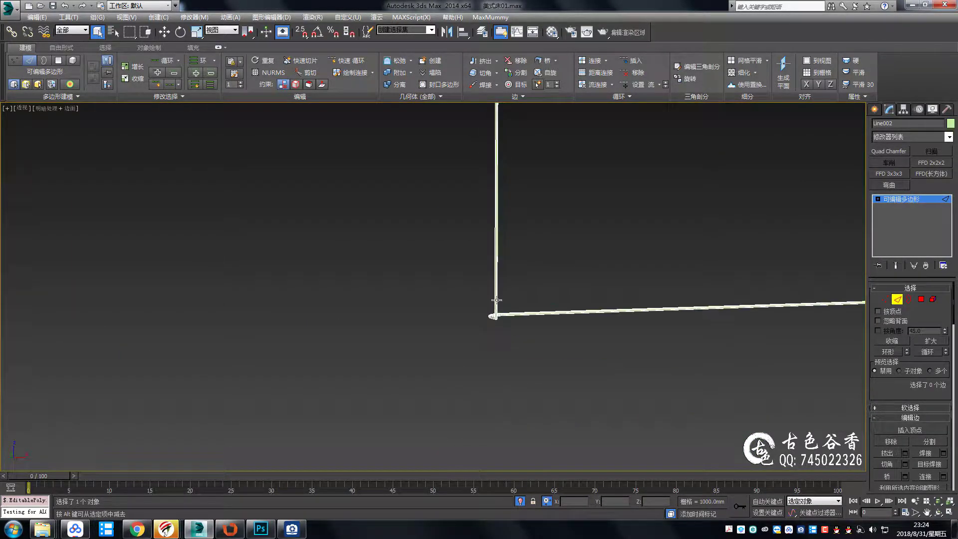
{"action": "scroll", "coordinate": [656, 335], "scroll_direction": "down", "scroll_amount": 3}
{"action": "left_click", "coordinate": [657, 335]}
Check the piping tube, deselect it and bring the whole headboard into view
{"action": "scroll", "coordinate": [698, 337], "scroll_direction": "up", "scroll_amount": 2}
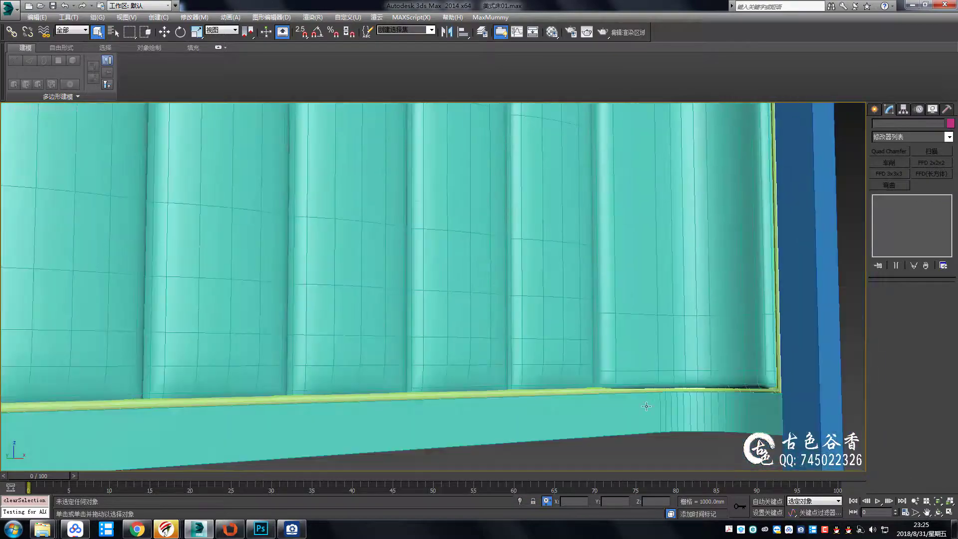
{"action": "scroll", "coordinate": [760, 339], "scroll_direction": "up", "scroll_amount": 2}
{"action": "left_click", "coordinate": [760, 340]}
{"action": "scroll", "coordinate": [614, 357], "scroll_direction": "down", "scroll_amount": 3}
{"action": "scroll", "coordinate": [492, 295], "scroll_direction": "down", "scroll_amount": 2}
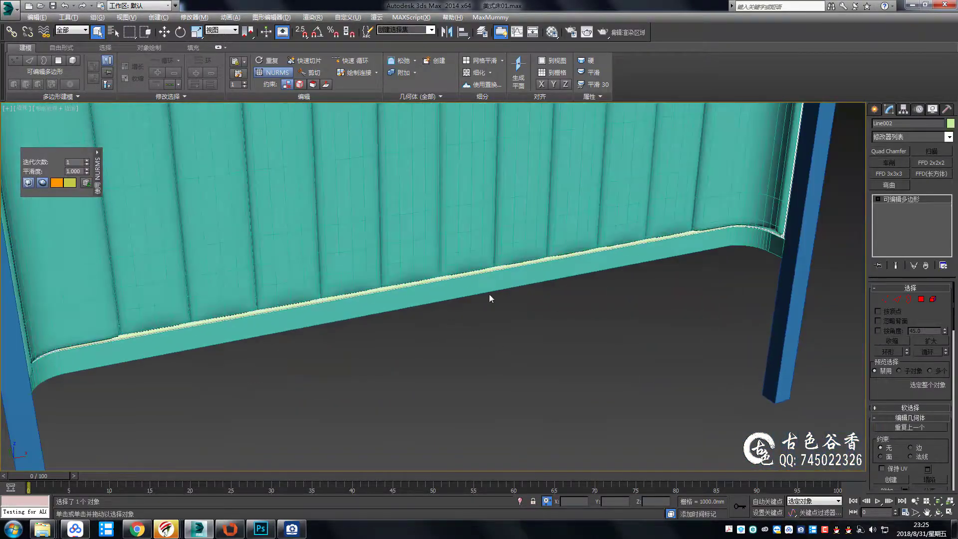
{"action": "scroll", "coordinate": [484, 285], "scroll_direction": "up", "scroll_amount": 3}
{"action": "left_click", "coordinate": [543, 324]}
{"action": "scroll", "coordinate": [543, 325], "scroll_direction": "down", "scroll_amount": 2}
{"action": "scroll", "coordinate": [557, 345], "scroll_direction": "down", "scroll_amount": 2}
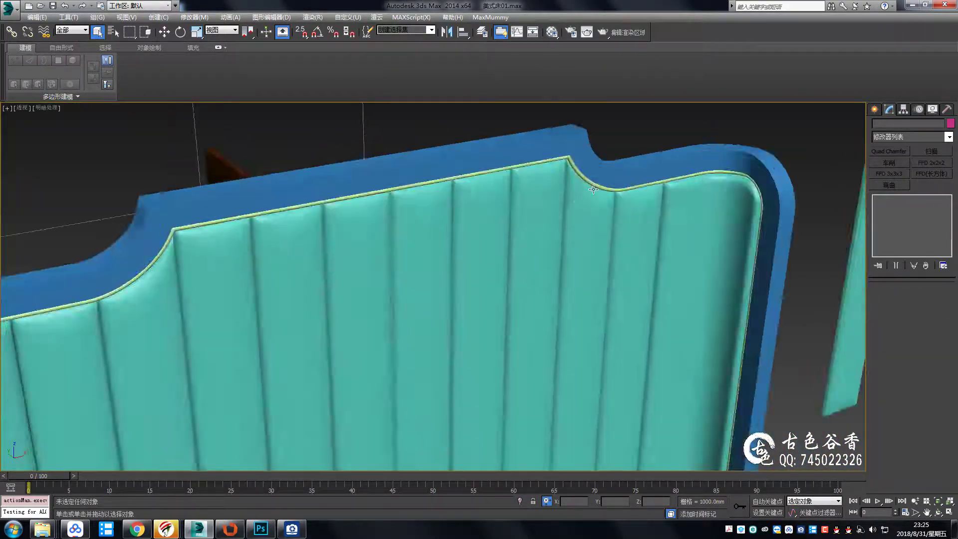
{"action": "middle_click_drag", "start_coordinate": [557, 346], "coordinate": [584, 263]}
Select the blue frame and switch to its edge level, viewing from underneath
{"action": "left_click", "coordinate": [424, 168]}
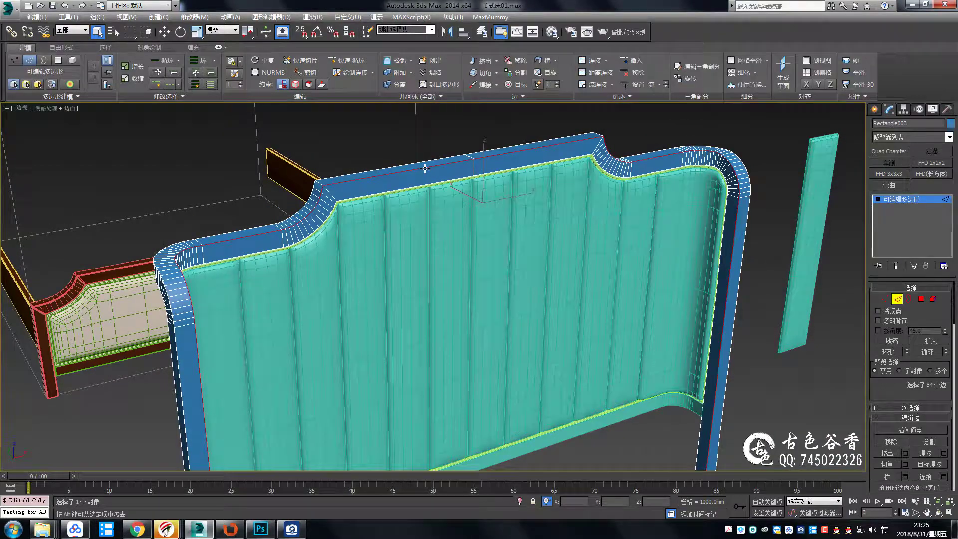
{"action": "middle_click_drag", "start_coordinate": [342, 266], "coordinate": [617, 238], "text": "alt"}
{"action": "key", "text": "3"}
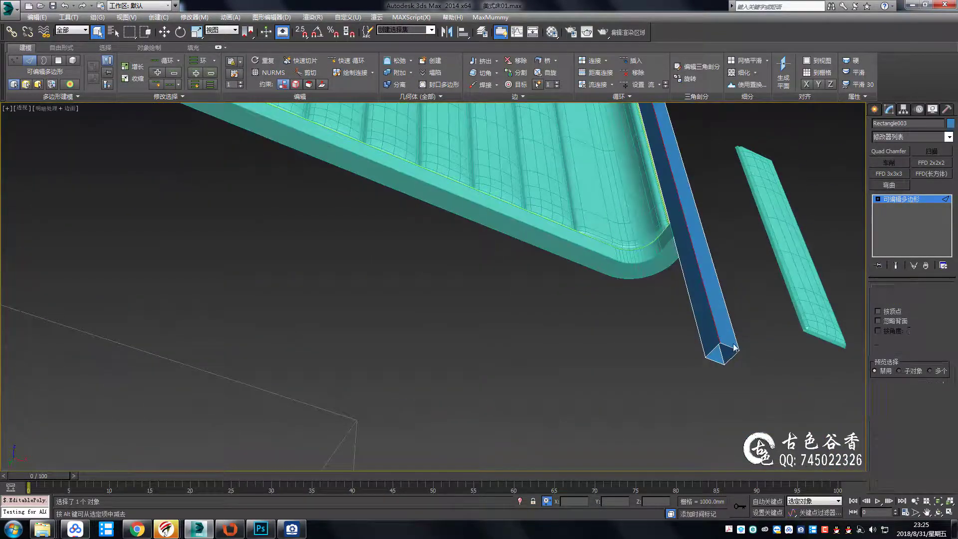
{"action": "scroll", "coordinate": [692, 362], "scroll_direction": "down", "scroll_amount": 5}
{"action": "scroll", "coordinate": [505, 145], "scroll_direction": "up", "scroll_amount": 8}
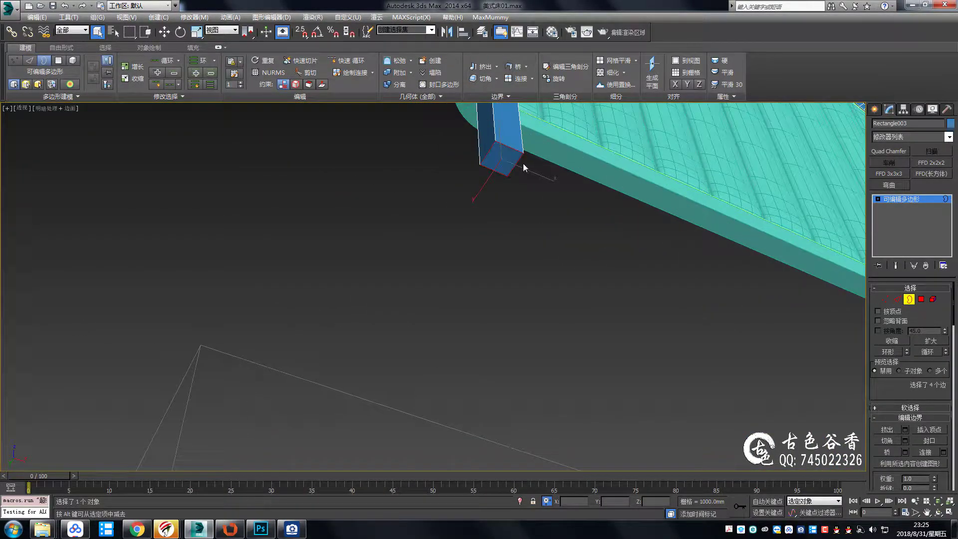
{"action": "scroll", "coordinate": [728, 333], "scroll_direction": "down", "scroll_amount": 4}
{"action": "middle_click_drag", "start_coordinate": [804, 372], "coordinate": [823, 357], "text": "alt"}
{"action": "left_click", "coordinate": [897, 299]}
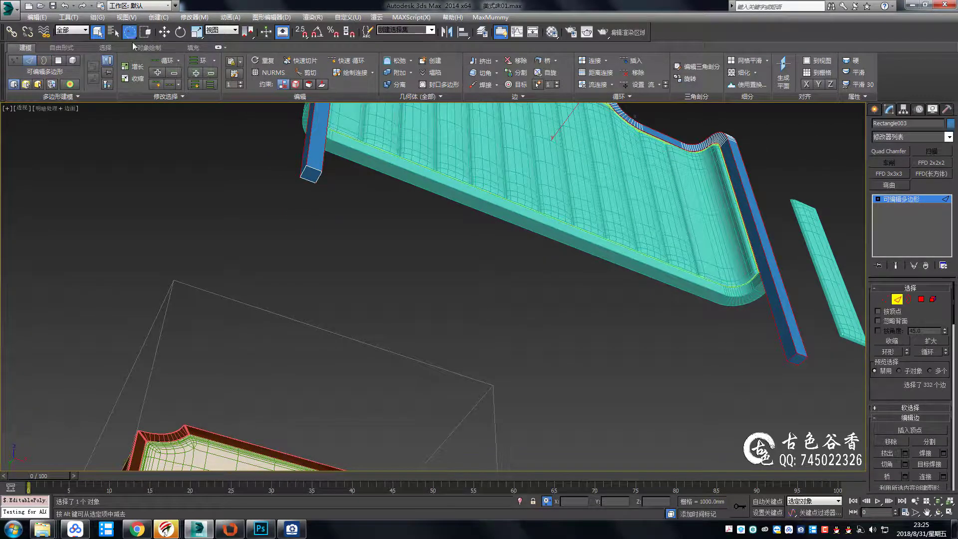
{"action": "scroll", "coordinate": [612, 285], "scroll_direction": "down", "scroll_amount": 4}
{"action": "scroll", "coordinate": [522, 285], "scroll_direction": "up", "scroll_amount": 6}
{"action": "scroll", "coordinate": [521, 284], "scroll_direction": "down", "scroll_amount": 1}
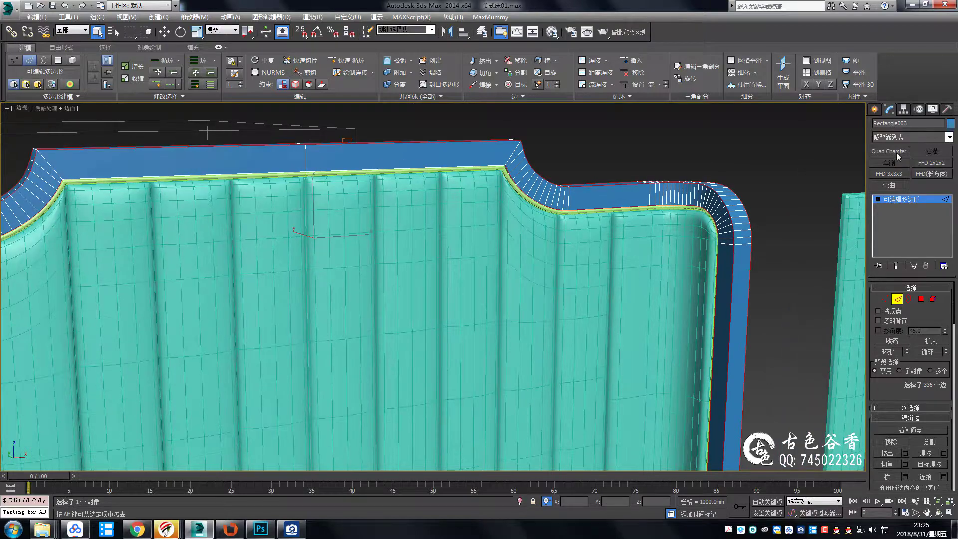
Add a Quad Chamfer to the frame's edges and bake it into the Editable Poly
{"action": "left_click", "coordinate": [888, 151]}
{"action": "right_click", "coordinate": [712, 330]}
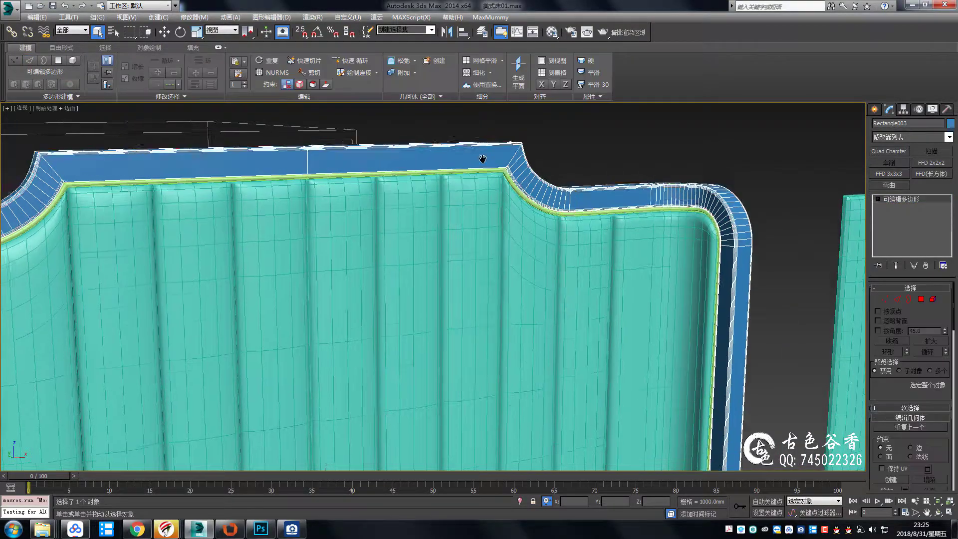
{"action": "scroll", "coordinate": [492, 307], "scroll_direction": "up", "scroll_amount": 4}
{"action": "scroll", "coordinate": [555, 286], "scroll_direction": "down", "scroll_amount": 5}
{"action": "scroll", "coordinate": [553, 277], "scroll_direction": "up", "scroll_amount": 5}
{"action": "key", "text": "ctrl+z"}
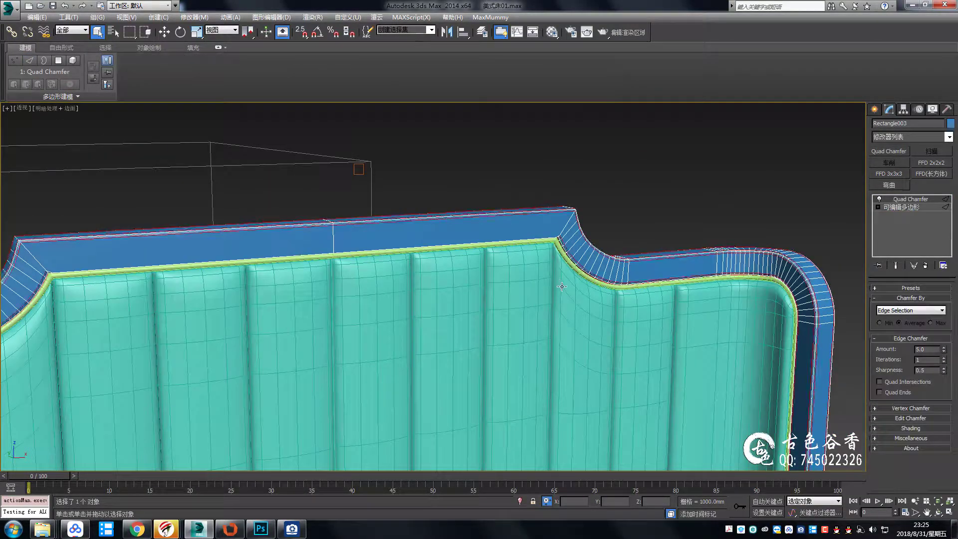
{"action": "left_click", "coordinate": [925, 265]}
{"action": "scroll", "coordinate": [525, 177], "scroll_direction": "down", "scroll_amount": 3}
{"action": "scroll", "coordinate": [518, 261], "scroll_direction": "up", "scroll_amount": 5}
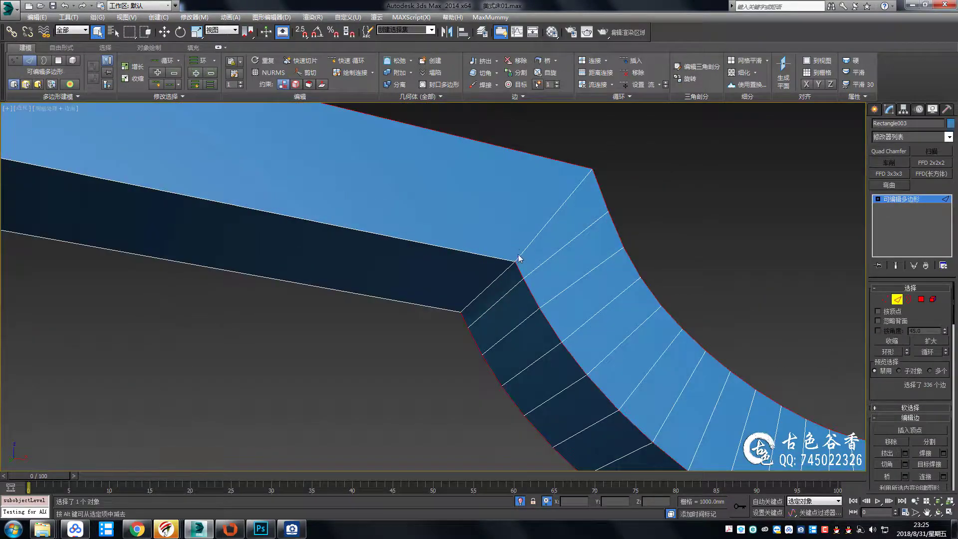
{"action": "scroll", "coordinate": [512, 263], "scroll_direction": "up", "scroll_amount": 2}
Pick a frame corner vertex, return to edges and inspect the curved section
{"action": "key", "text": "1"}
{"action": "left_click", "coordinate": [513, 264]}
{"action": "key", "text": "2"}
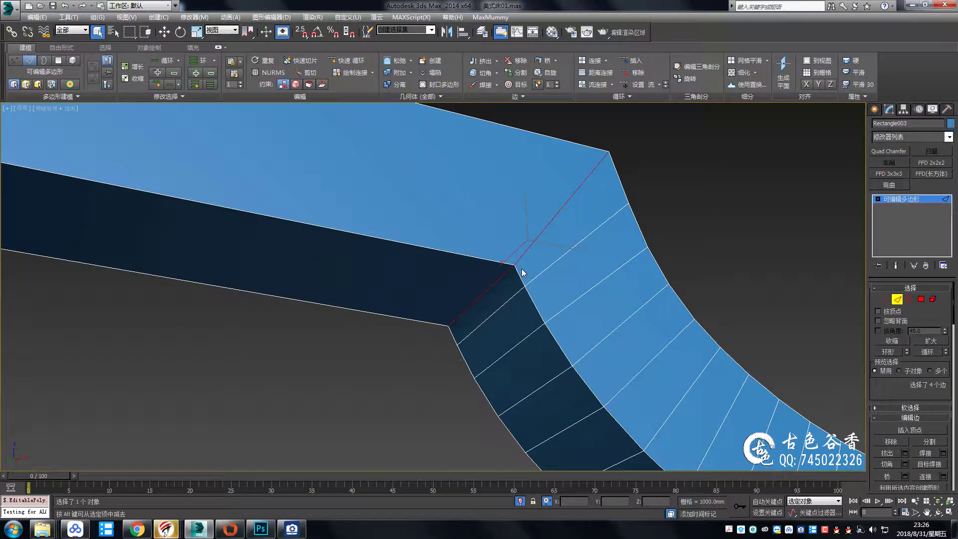
{"action": "scroll", "coordinate": [522, 272], "scroll_direction": "down", "scroll_amount": 10}
{"action": "mouse_move", "coordinate": [474, 276]}
{"action": "middle_mouse_down", "text": "alt"}
{"action": "mouse_move", "coordinate": [658, 335]}
{"action": "mouse_move", "coordinate": [630, 315]}
{"action": "mouse_move", "coordinate": [710, 318]}
{"action": "mouse_move", "coordinate": [705, 252]}
{"action": "mouse_move", "coordinate": [638, 197]}
{"action": "middle_mouse_up", "text": "alt"}
{"action": "mouse_move", "coordinate": [556, 185]}
{"action": "middle_mouse_down", "text": "alt"}
{"action": "mouse_move", "coordinate": [538, 298]}
{"action": "mouse_move", "coordinate": [494, 282]}
{"action": "mouse_move", "coordinate": [552, 265]}
{"action": "middle_mouse_up", "text": "alt"}
{"action": "scroll", "coordinate": [598, 239], "scroll_direction": "up", "scroll_amount": 5}
Apply and collapse another quad chamfer, add a 1.0 mm edge chamfer, then select all polygons
{"action": "left_click", "coordinate": [889, 151]}
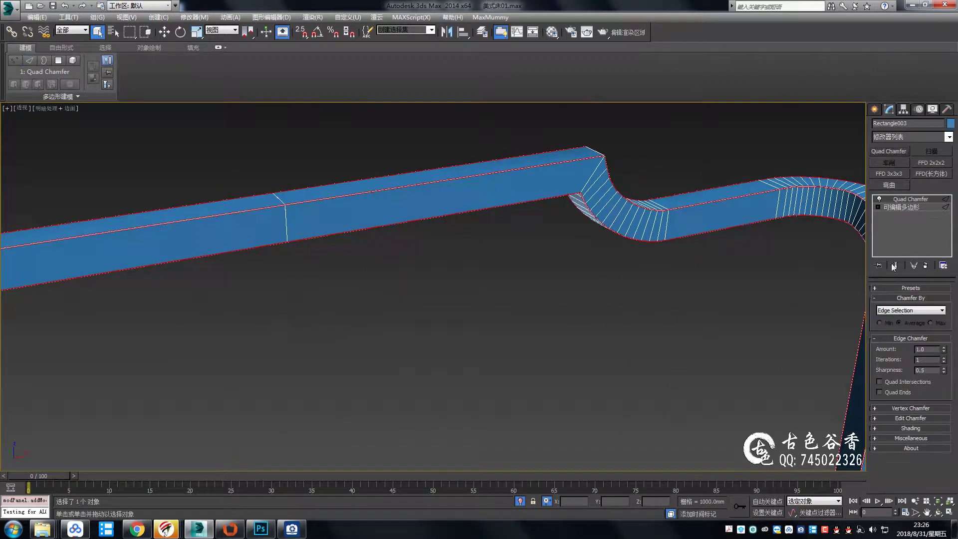
{"action": "right_click", "coordinate": [582, 327]}
{"action": "left_click", "coordinate": [529, 240]}
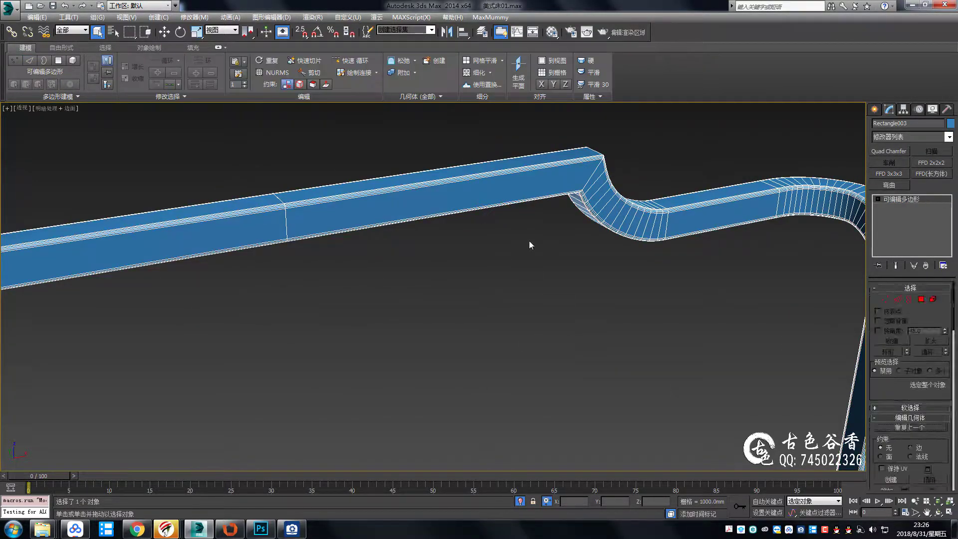
{"action": "scroll", "coordinate": [452, 206], "scroll_direction": "up", "scroll_amount": 5}
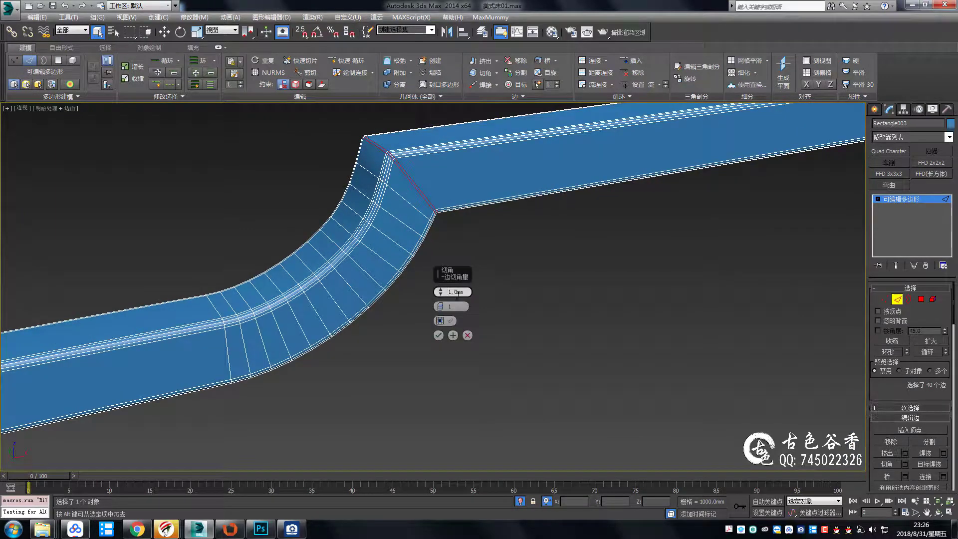
{"action": "left_click", "coordinate": [438, 336]}
{"action": "scroll", "coordinate": [498, 250], "scroll_direction": "down", "scroll_amount": 5}
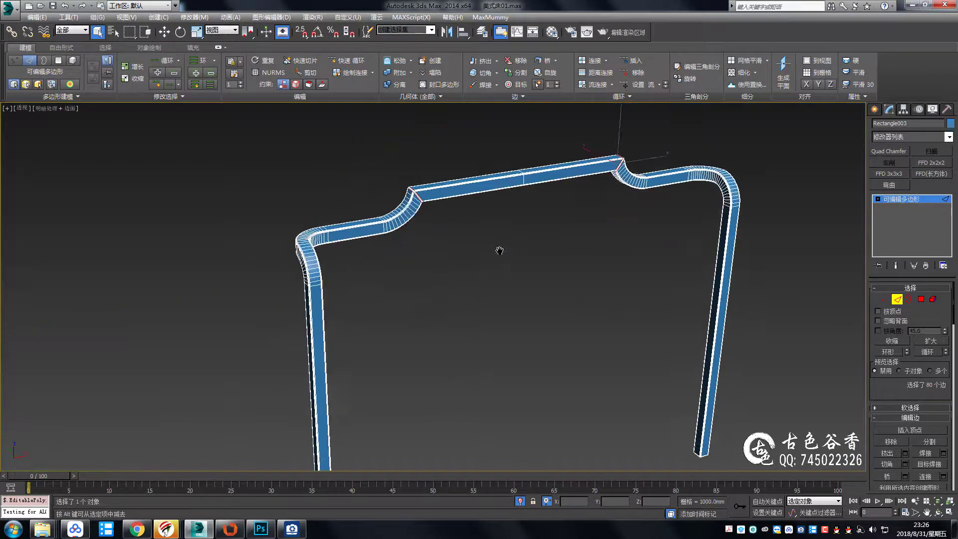
{"action": "middle_click_drag", "start_coordinate": [498, 250], "coordinate": [702, 244], "text": "alt"}
{"action": "scroll", "coordinate": [580, 329], "scroll_direction": "up", "scroll_amount": 5}
{"action": "key", "text": "4"}
{"action": "key", "text": "ctrl+a"}
Isolate the teal bottom rail and show its edged faces
{"action": "left_click", "coordinate": [579, 328]}
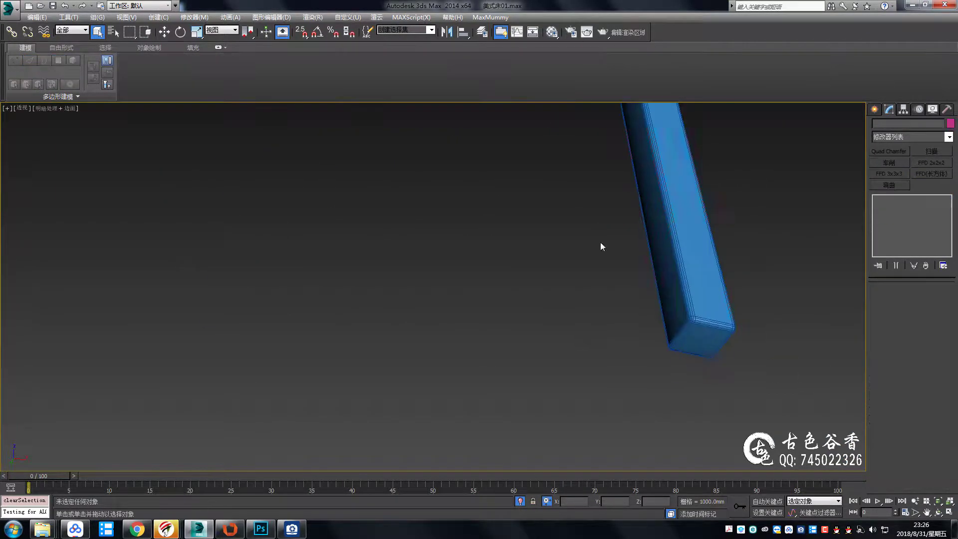
{"action": "scroll", "coordinate": [600, 248], "scroll_direction": "down", "scroll_amount": 5}
{"action": "middle_click_drag", "start_coordinate": [558, 259], "coordinate": [498, 239], "text": "alt"}
{"action": "scroll", "coordinate": [497, 239], "scroll_direction": "up", "scroll_amount": 6}
{"action": "scroll", "coordinate": [527, 198], "scroll_direction": "down", "scroll_amount": 5}
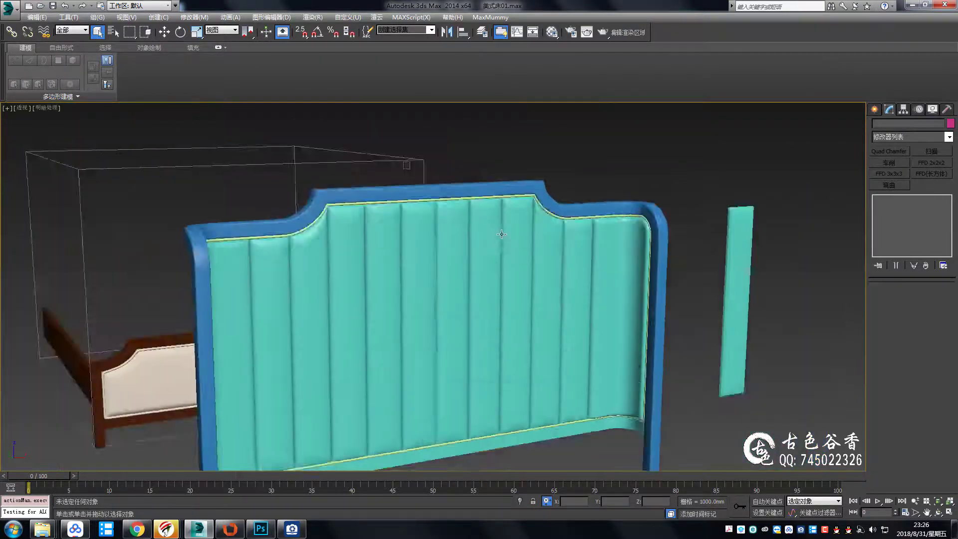
{"action": "middle_click_drag", "start_coordinate": [527, 197], "coordinate": [481, 310], "text": "alt"}
{"action": "scroll", "coordinate": [482, 311], "scroll_direction": "up", "scroll_amount": 4}
{"action": "left_click", "coordinate": [482, 310]}
{"action": "key", "text": "alt+q"}
{"action": "scroll", "coordinate": [321, 324], "scroll_direction": "up", "scroll_amount": 4}
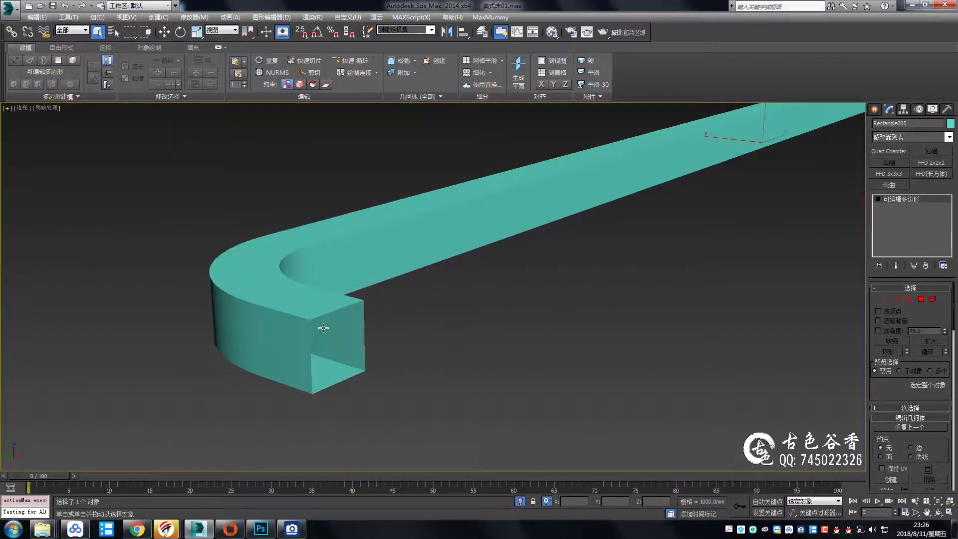
{"action": "key", "text": "F4"}
Delete the rail's end-cap polygon and select the resulting open border
{"action": "key", "text": "2"}
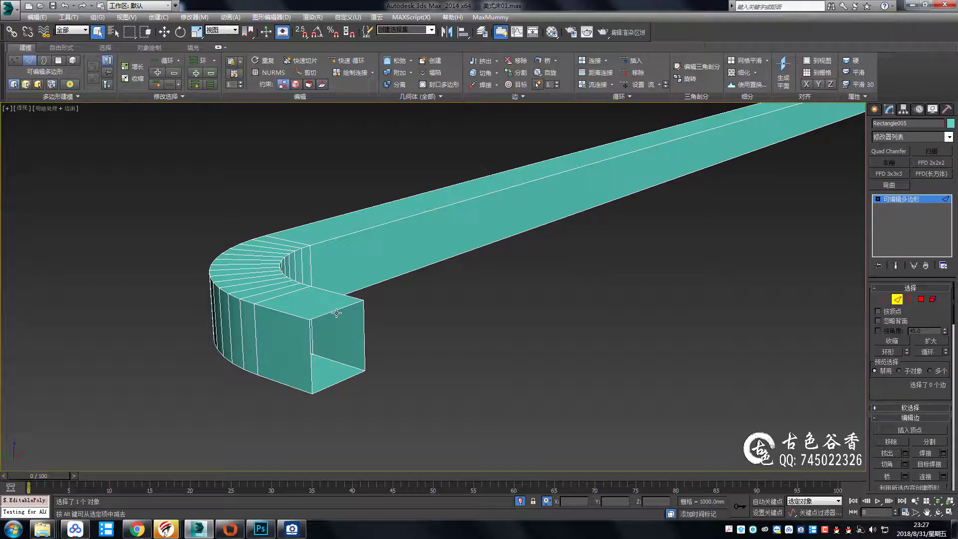
{"action": "key", "text": "4"}
{"action": "left_click", "coordinate": [336, 313]}
{"action": "key", "text": "Delete"}
{"action": "key", "text": "3"}
{"action": "scroll", "coordinate": [359, 317], "scroll_direction": "down", "scroll_amount": 5}
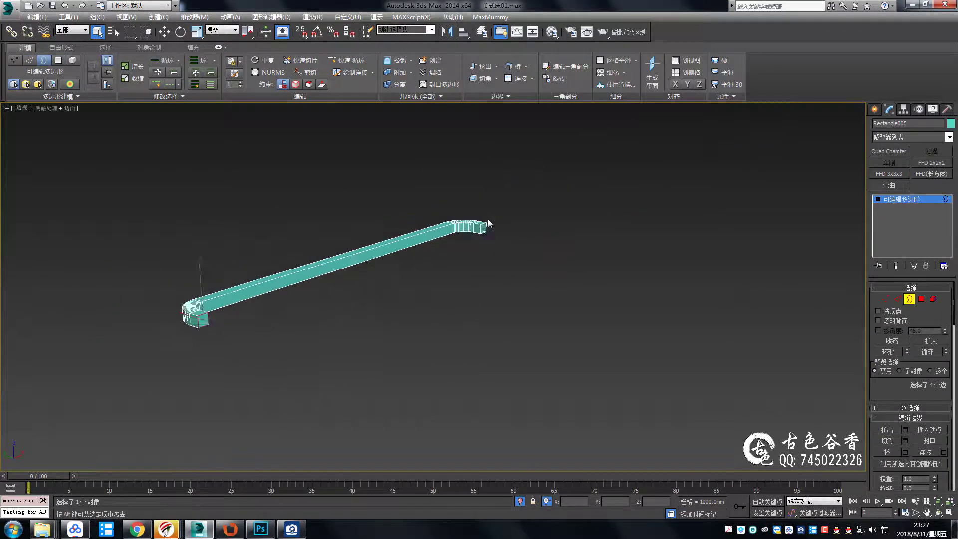
{"action": "scroll", "coordinate": [480, 234], "scroll_direction": "up", "scroll_amount": 5}
{"action": "left_click", "coordinate": [481, 233]}
Quad-chamfer the rail's edge loops (Amount 5.0, 2 iterations) and exit isolation
{"action": "key", "text": "2"}
{"action": "double_click", "coordinate": [467, 233]}
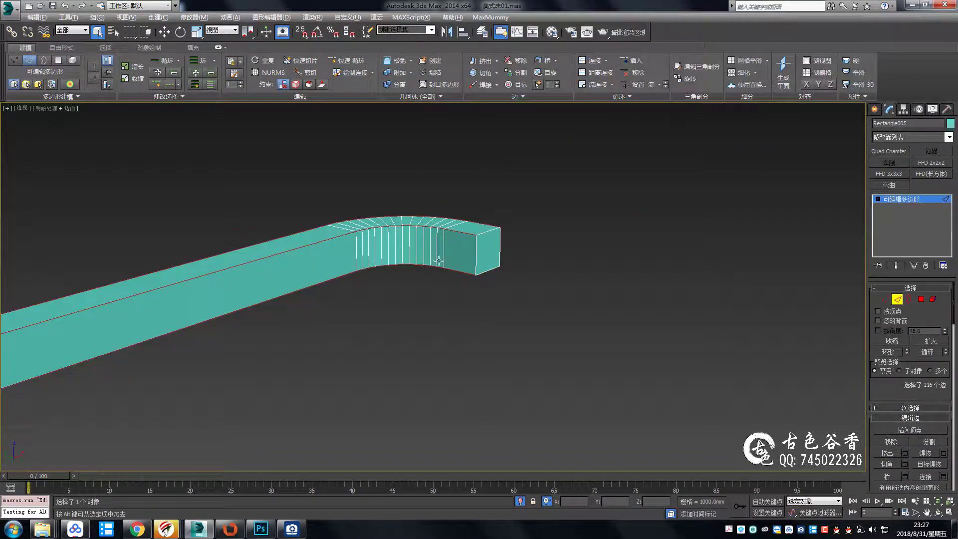
{"action": "mouse_move", "coordinate": [438, 260]}
{"action": "middle_mouse_down", "text": "alt"}
{"action": "mouse_move", "coordinate": [272, 282]}
{"action": "mouse_move", "coordinate": [424, 306]}
{"action": "middle_mouse_up", "text": "alt"}
{"action": "double_click", "coordinate": [510, 340], "text": "ctrl"}
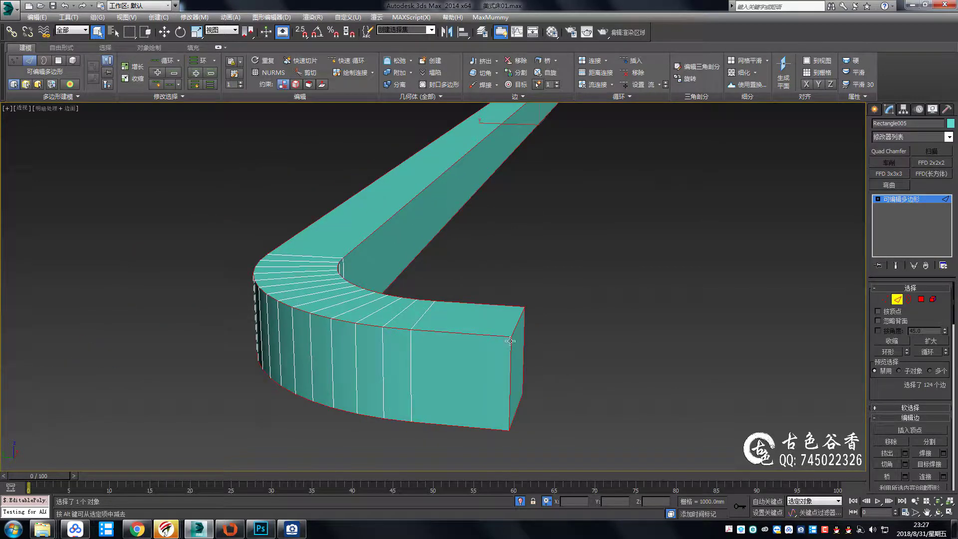
{"action": "left_click", "coordinate": [896, 151]}
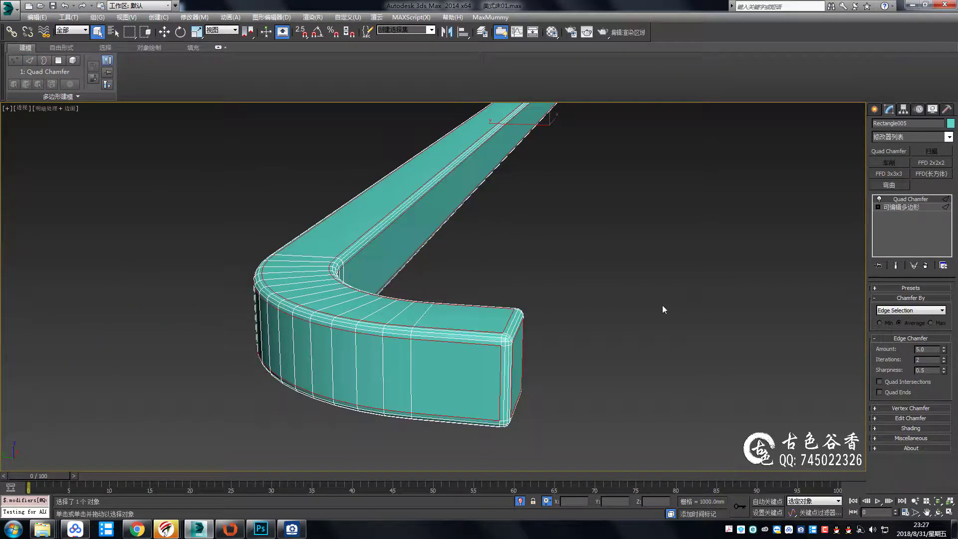
{"action": "left_click", "coordinate": [543, 304]}
{"action": "key", "text": "alt+q"}
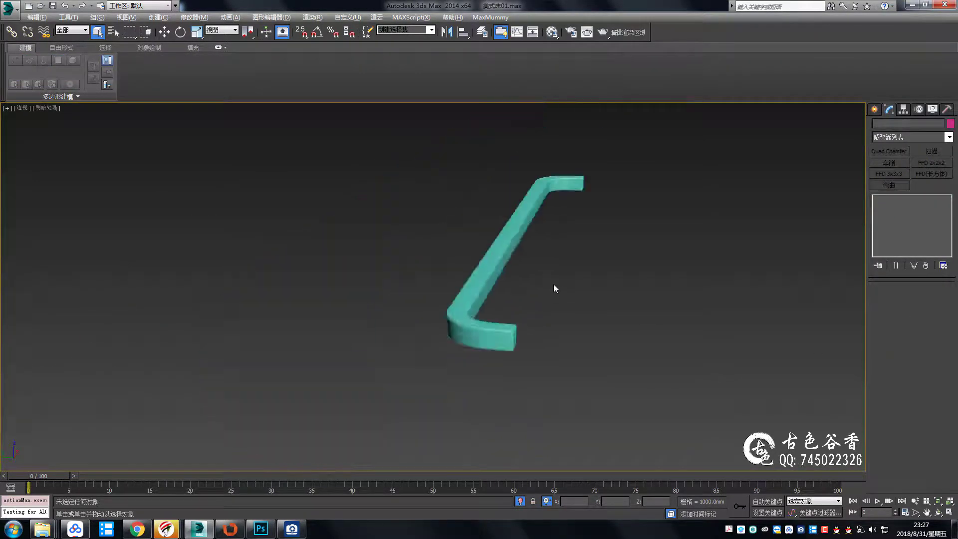
{"action": "mouse_move", "coordinate": [499, 295]}
{"action": "middle_mouse_down", "text": "alt"}
{"action": "mouse_move", "coordinate": [396, 296]}
{"action": "mouse_move", "coordinate": [501, 306]}
{"action": "mouse_move", "coordinate": [517, 265]}
{"action": "middle_mouse_up", "text": "alt"}
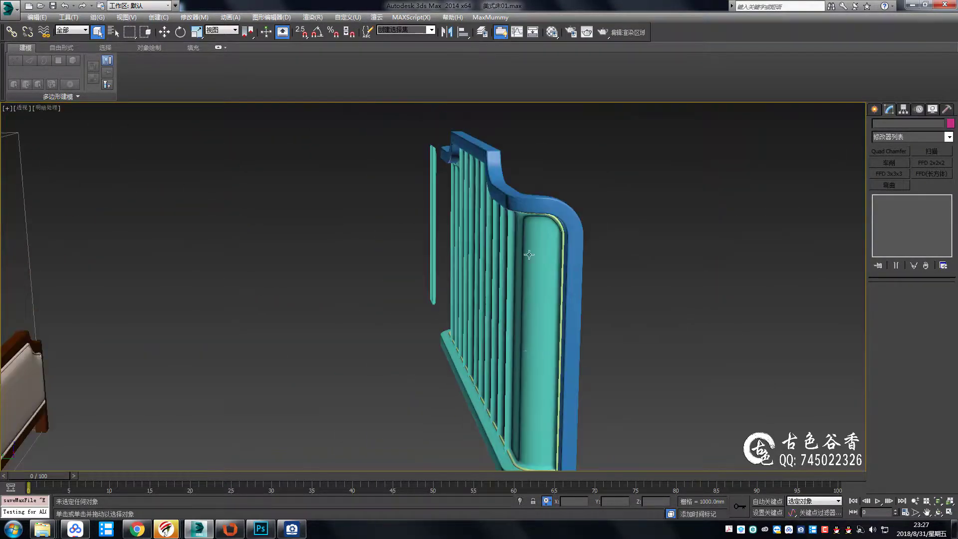
Isolate the teal headboard panel and orbit around it to inspect its slats and the bed
{"action": "left_click", "coordinate": [518, 265]}
{"action": "scroll", "coordinate": [565, 267], "scroll_direction": "up", "scroll_amount": 2}
{"action": "scroll", "coordinate": [565, 267], "scroll_direction": "down", "scroll_amount": 2}
{"action": "key", "text": "alt+q"}
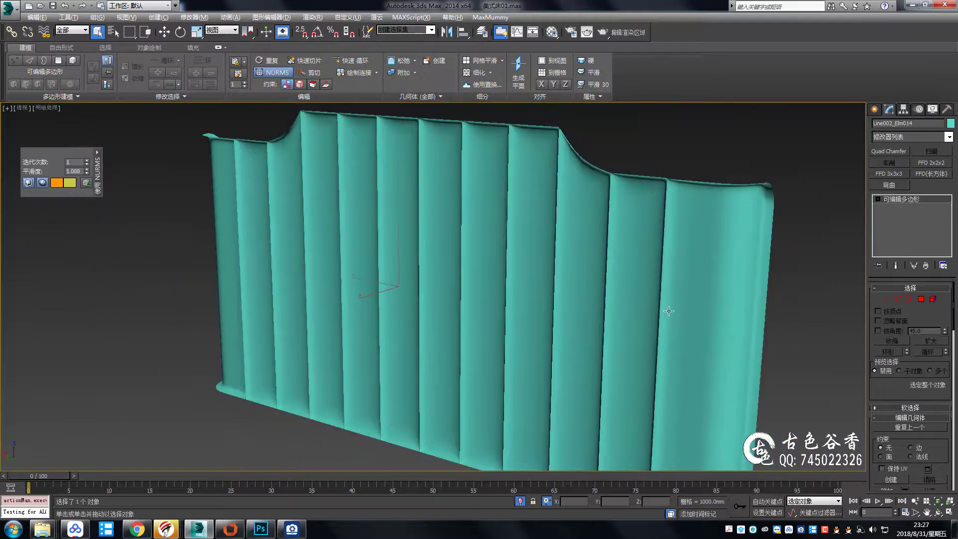
{"action": "mouse_move", "coordinate": [627, 316]}
{"action": "middle_mouse_down", "text": "alt"}
{"action": "mouse_move", "coordinate": [603, 327]}
{"action": "mouse_move", "coordinate": [416, 282]}
{"action": "mouse_move", "coordinate": [509, 274]}
{"action": "mouse_move", "coordinate": [613, 240]}
{"action": "middle_mouse_up", "text": "alt"}
{"action": "scroll", "coordinate": [691, 233], "scroll_direction": "up", "scroll_amount": 3}
{"action": "scroll", "coordinate": [676, 223], "scroll_direction": "down", "scroll_amount": 2}
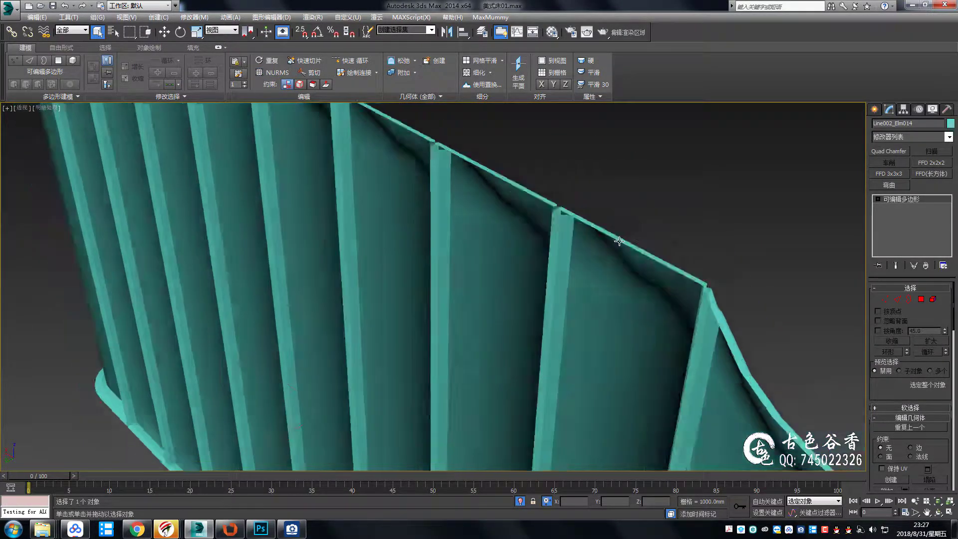
{"action": "mouse_move", "coordinate": [676, 222]}
{"action": "middle_mouse_down", "text": "alt"}
{"action": "mouse_move", "coordinate": [505, 225]}
{"action": "mouse_move", "coordinate": [675, 287]}
{"action": "mouse_move", "coordinate": [473, 263]}
{"action": "mouse_move", "coordinate": [487, 235]}
{"action": "middle_mouse_up", "text": "alt"}
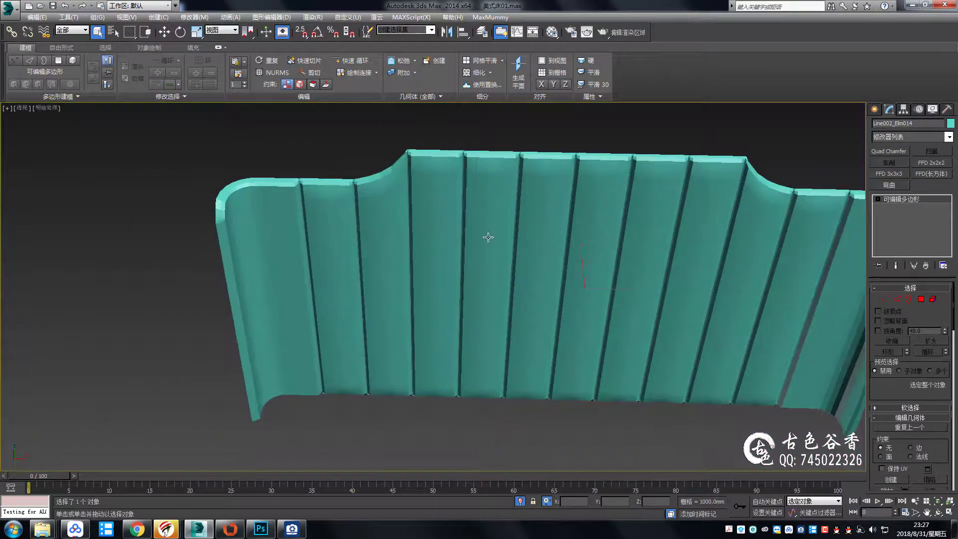
{"action": "scroll", "coordinate": [452, 182], "scroll_direction": "up", "scroll_amount": 3}
{"action": "scroll", "coordinate": [445, 188], "scroll_direction": "down", "scroll_amount": 5}
{"action": "middle_click_drag", "start_coordinate": [445, 188], "coordinate": [513, 282], "text": "alt"}
Check the reference headboard photo, then isolate only the teal panel from a side view
{"action": "key", "text": "alt+Tab"}
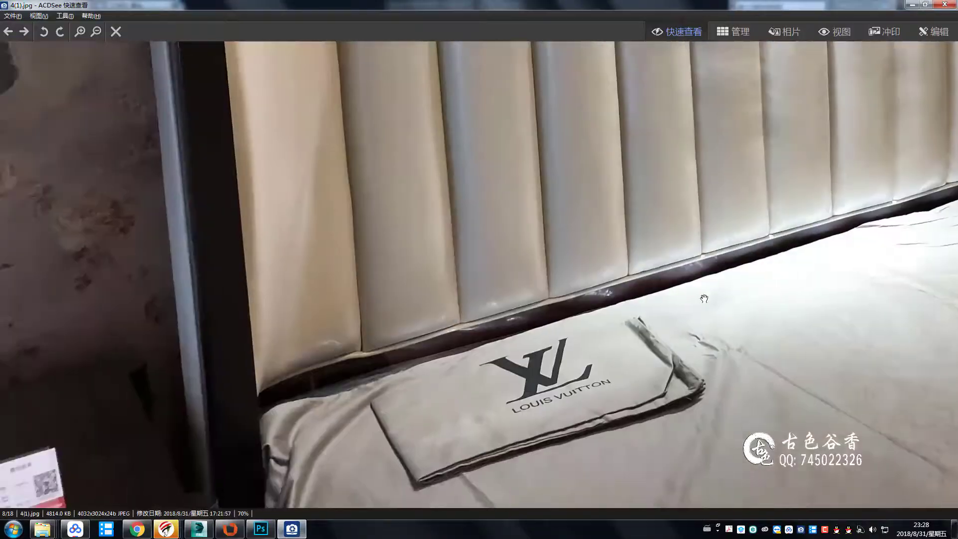
{"action": "key", "text": "alt+Tab"}
{"action": "scroll", "coordinate": [573, 228], "scroll_direction": "up", "scroll_amount": 3}
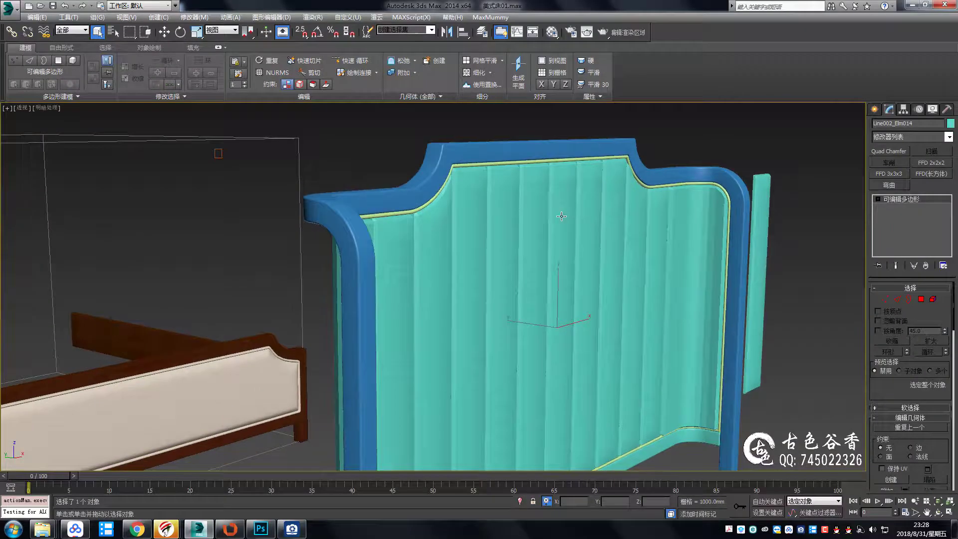
{"action": "scroll", "coordinate": [573, 228], "scroll_direction": "up", "scroll_amount": 2}
{"action": "mouse_move", "coordinate": [572, 228]}
{"action": "middle_mouse_down", "text": "alt"}
{"action": "mouse_move", "coordinate": [496, 261]}
{"action": "mouse_move", "coordinate": [544, 241]}
{"action": "mouse_move", "coordinate": [582, 253]}
{"action": "mouse_move", "coordinate": [637, 171]}
{"action": "mouse_move", "coordinate": [523, 239]}
{"action": "mouse_move", "coordinate": [516, 231]}
{"action": "mouse_move", "coordinate": [605, 257]}
{"action": "mouse_move", "coordinate": [684, 229]}
{"action": "middle_mouse_up", "text": "alt"}
{"action": "key", "text": "alt+q"}
Detach the selected end strip element as its own object
{"action": "key", "text": "5"}
{"action": "left_click", "coordinate": [402, 85]}
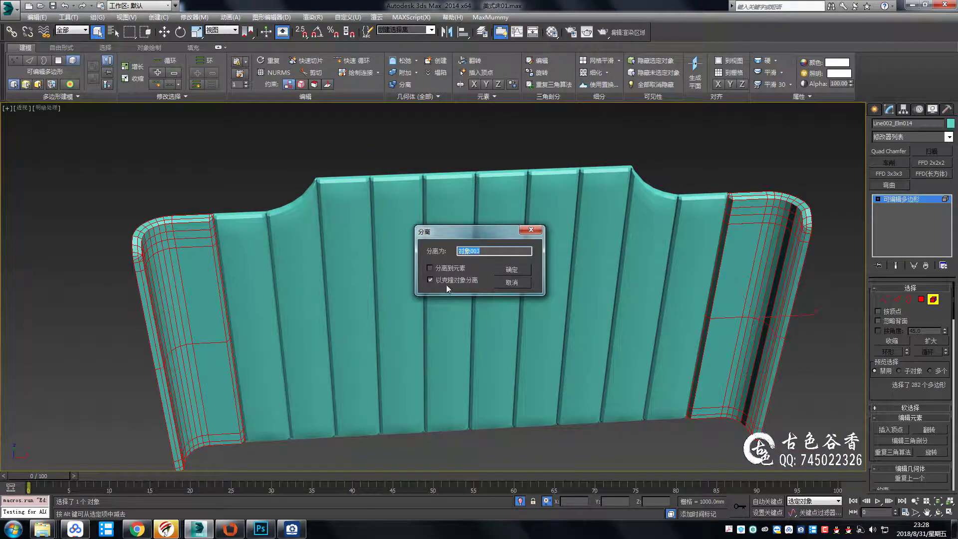
{"action": "key", "text": "Return"}
{"action": "key", "text": "6"}
In a full-screen top view with snapping on, mirror the piece across the Y axis
{"action": "key", "text": "alt+w"}
{"action": "key", "text": "alt+w"}
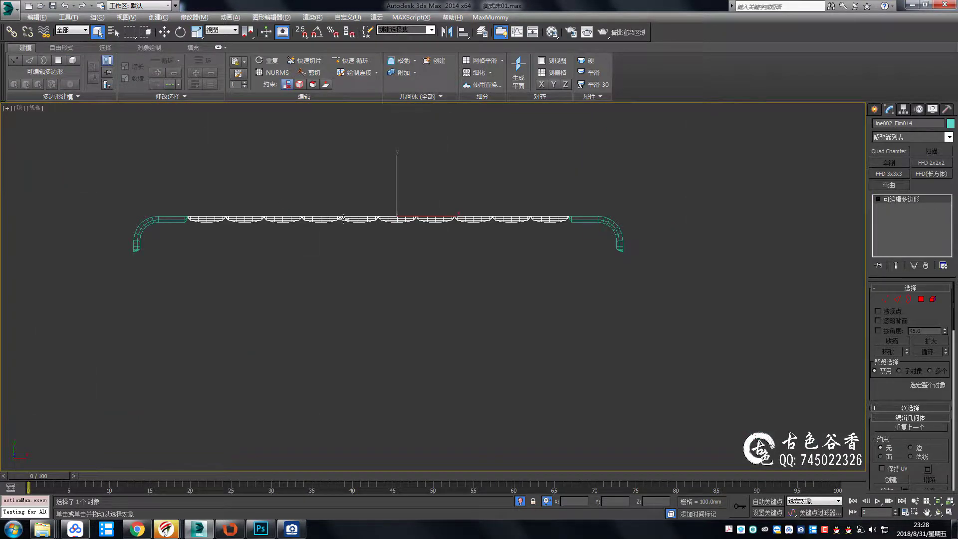
{"action": "key", "text": "3"}
{"action": "middle_click_drag", "start_coordinate": [379, 226], "coordinate": [383, 257]}
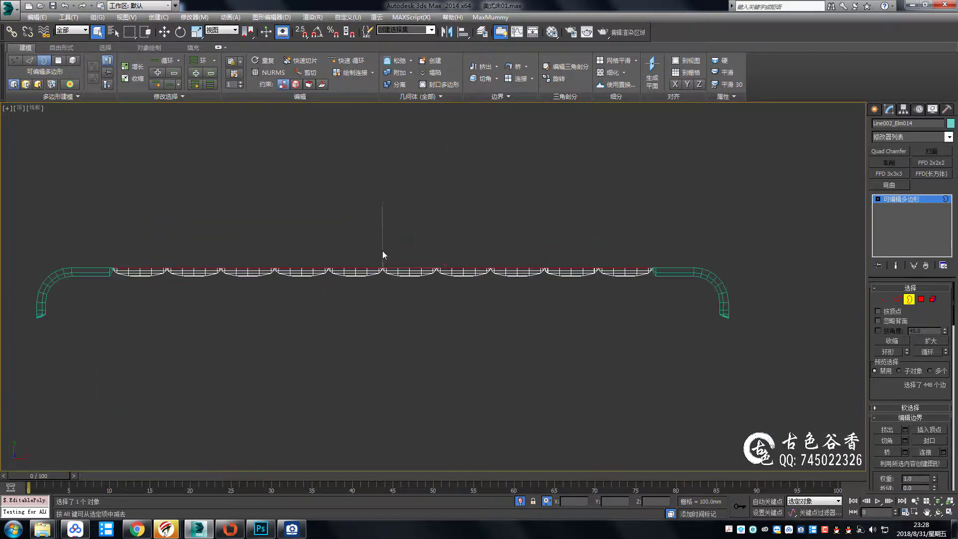
{"action": "scroll", "coordinate": [417, 262], "scroll_direction": "up", "scroll_amount": 3}
{"action": "scroll", "coordinate": [667, 271], "scroll_direction": "up", "scroll_amount": 2}
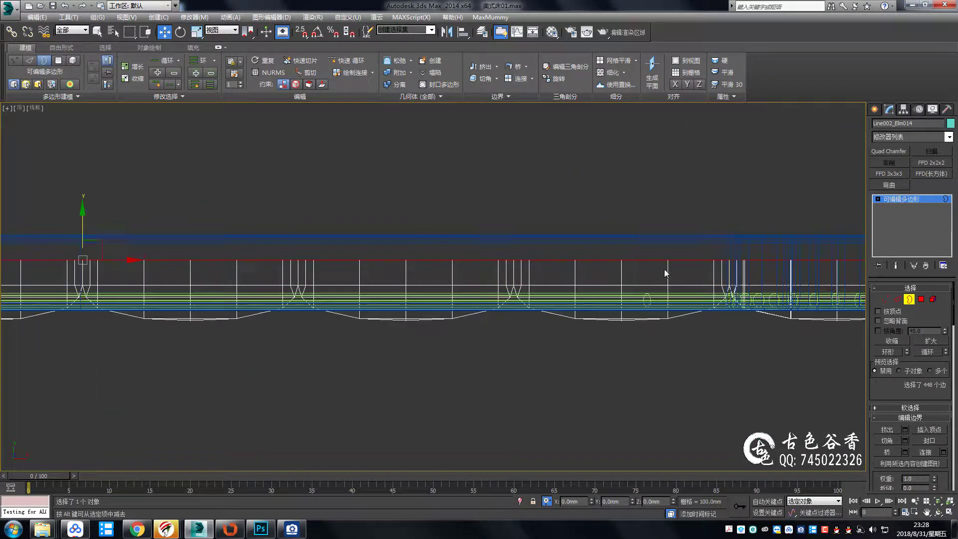
{"action": "key", "text": "s"}
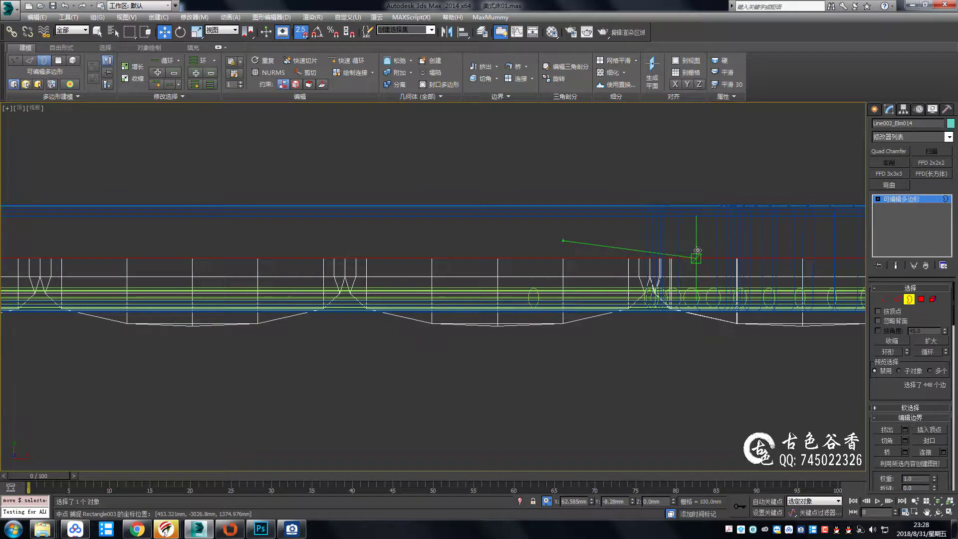
{"action": "left_click", "coordinate": [905, 306]}
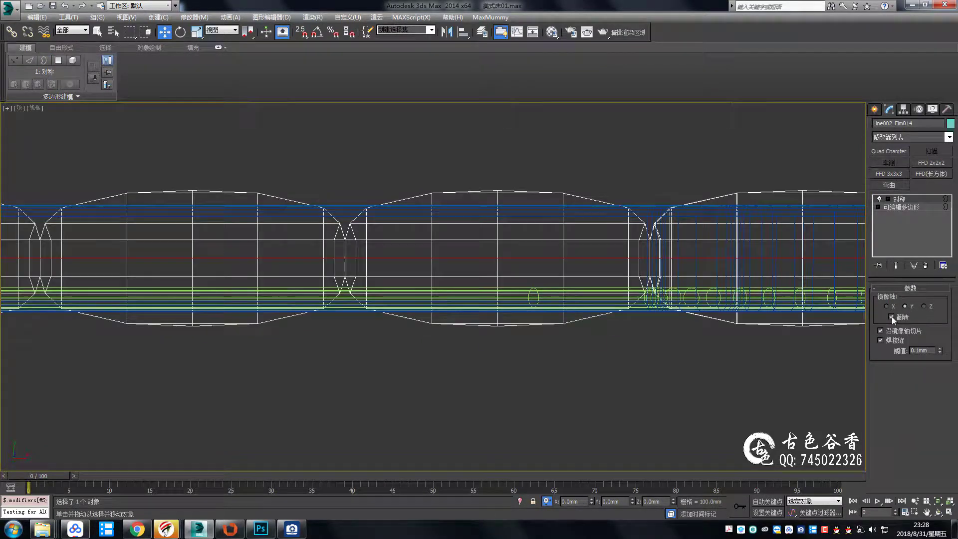
Back in the shaded perspective view, zoom in and select the detached side strip
{"action": "left_click", "coordinate": [594, 323]}
{"action": "key", "text": "p"}
{"action": "key", "text": "q"}
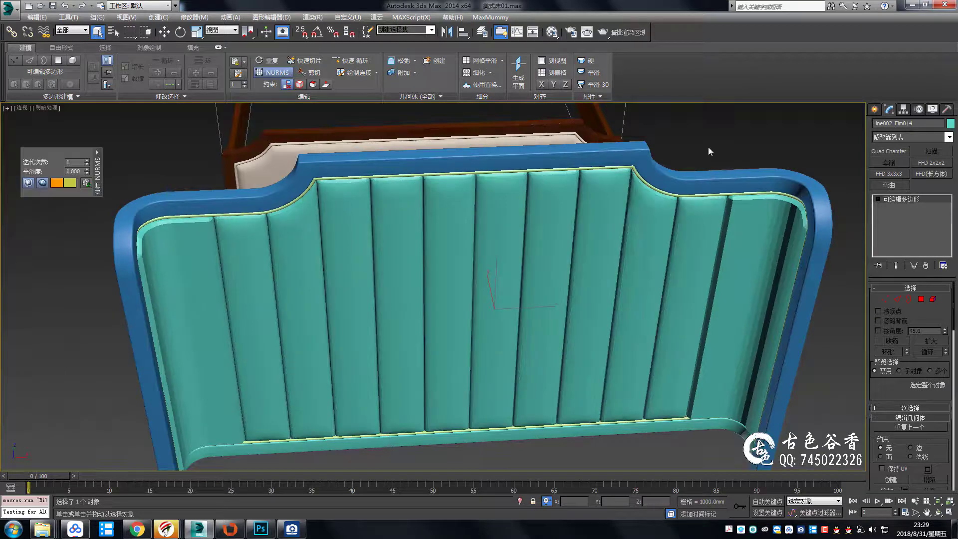
{"action": "scroll", "coordinate": [604, 285], "scroll_direction": "down", "scroll_amount": 5}
{"action": "middle_click_drag", "start_coordinate": [603, 285], "coordinate": [534, 265], "text": "alt"}
{"action": "left_click", "coordinate": [534, 265]}
{"action": "scroll", "coordinate": [534, 265], "scroll_direction": "up", "scroll_amount": 5}
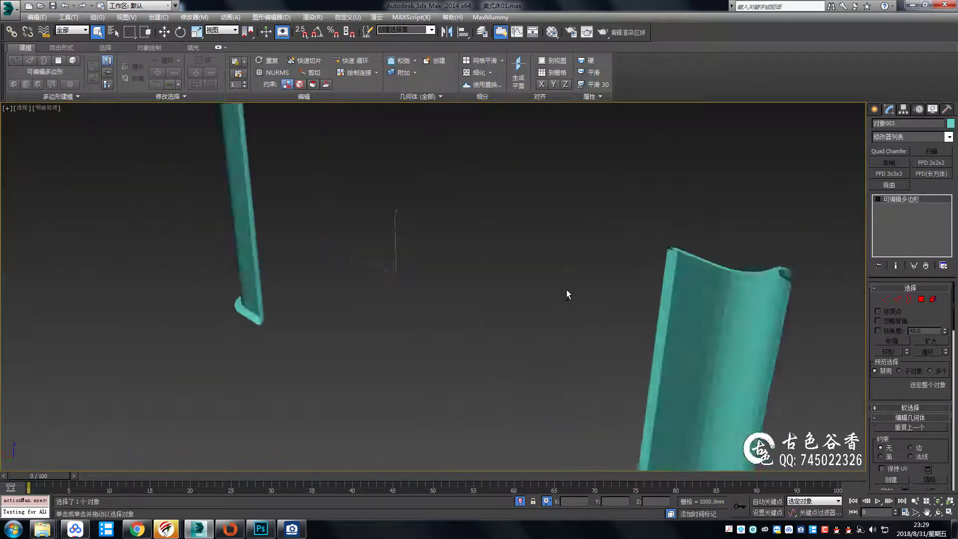
{"action": "scroll", "coordinate": [390, 300], "scroll_direction": "up", "scroll_amount": 2}
Detach the side strip's whole element as a separate object
{"action": "key", "text": "5"}
{"action": "left_click", "coordinate": [157, 300]}
{"action": "left_click", "coordinate": [405, 84]}
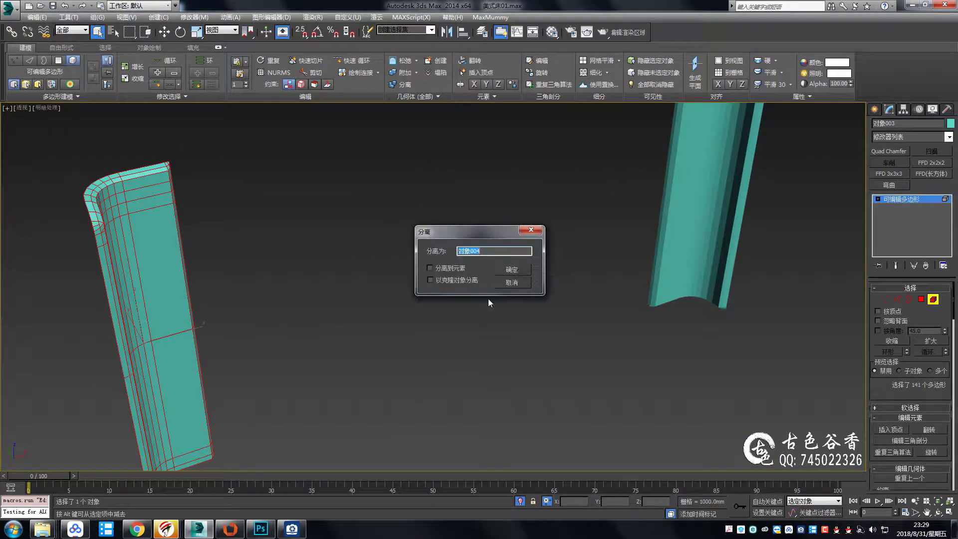
{"action": "key", "text": "Return"}
{"action": "key", "text": "6"}
With edges shown, move the padded strip at the headboard's right end out to the right
{"action": "mouse_move", "coordinate": [488, 298]}
{"action": "middle_mouse_down", "text": "alt"}
{"action": "mouse_move", "coordinate": [482, 250]}
{"action": "mouse_move", "coordinate": [516, 274]}
{"action": "mouse_move", "coordinate": [642, 261]}
{"action": "mouse_move", "coordinate": [652, 222]}
{"action": "mouse_move", "coordinate": [638, 277]}
{"action": "mouse_move", "coordinate": [560, 281]}
{"action": "mouse_move", "coordinate": [539, 239]}
{"action": "mouse_move", "coordinate": [582, 225]}
{"action": "mouse_move", "coordinate": [586, 239]}
{"action": "mouse_move", "coordinate": [549, 259]}
{"action": "middle_mouse_up", "text": "alt"}
{"action": "key", "text": "F4"}
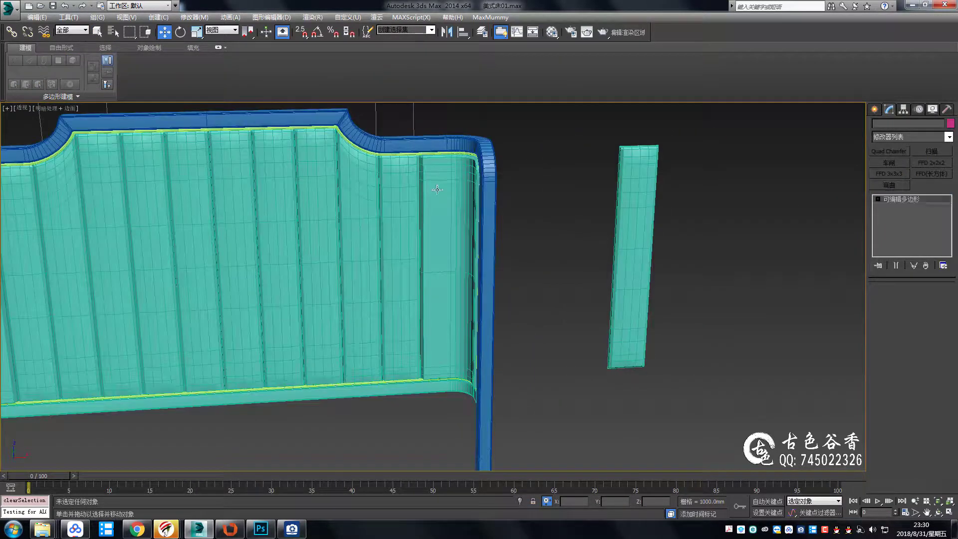
{"action": "left_click", "coordinate": [449, 262]}
{"action": "key", "text": "w"}
{"action": "left_click_drag", "start_coordinate": [444, 262], "coordinate": [713, 260], "text": "shift"}
{"action": "left_click", "coordinate": [519, 306]}
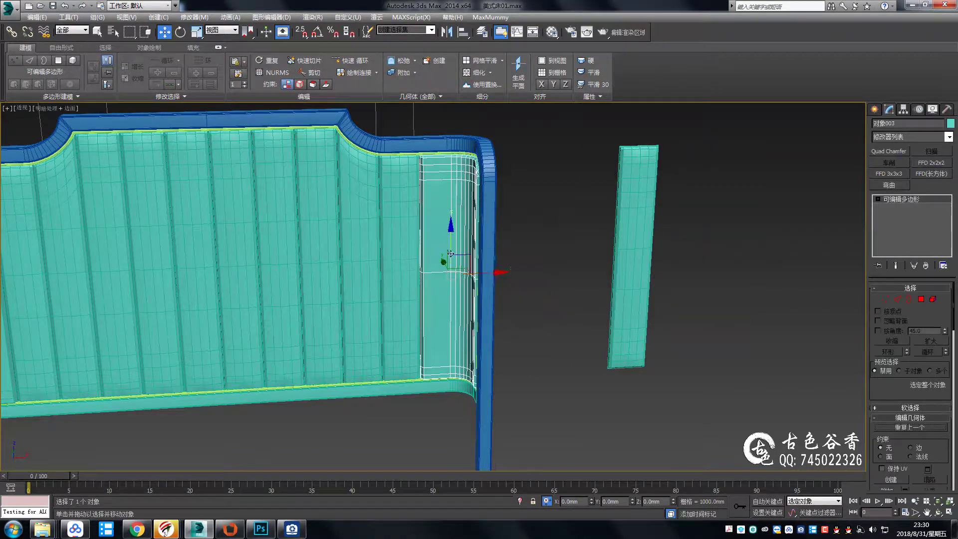
{"action": "left_click_drag", "start_coordinate": [449, 259], "coordinate": [699, 259]}
Turn the strip's selected bottom corner edges into a curve and select the new shape
{"action": "mouse_move", "coordinate": [698, 259]}
{"action": "middle_mouse_down", "text": "alt"}
{"action": "mouse_move", "coordinate": [648, 200]}
{"action": "mouse_move", "coordinate": [669, 274]}
{"action": "mouse_move", "coordinate": [765, 327]}
{"action": "mouse_move", "coordinate": [738, 349]}
{"action": "middle_mouse_up", "text": "alt"}
{"action": "key", "text": "2"}
{"action": "left_click", "coordinate": [649, 180]}
{"action": "left_click", "coordinate": [912, 488]}
{"action": "left_click", "coordinate": [439, 294]}
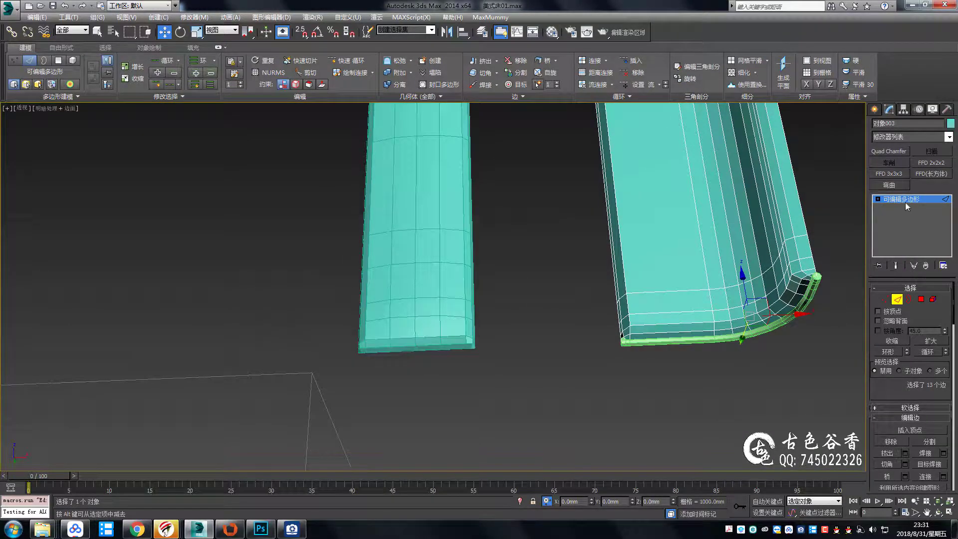
{"action": "left_click", "coordinate": [798, 304]}
Isolate the new curve and draw a straight line above it in the top view
{"action": "key", "text": "alt+q"}
{"action": "key", "text": "alt+w"}
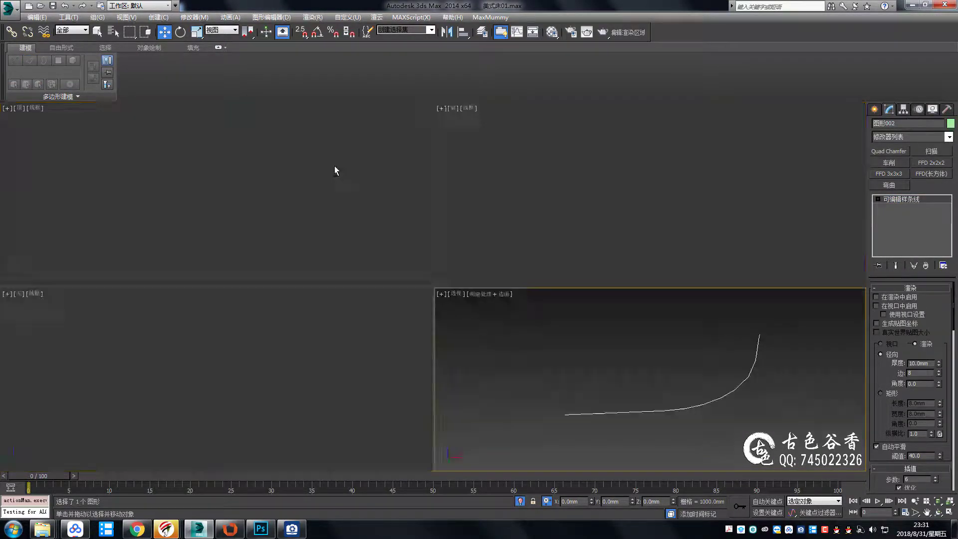
{"action": "right_click", "coordinate": [334, 169]}
{"action": "key", "text": "alt+w"}
{"action": "left_click", "coordinate": [874, 109]}
{"action": "left_click", "coordinate": [891, 185]}
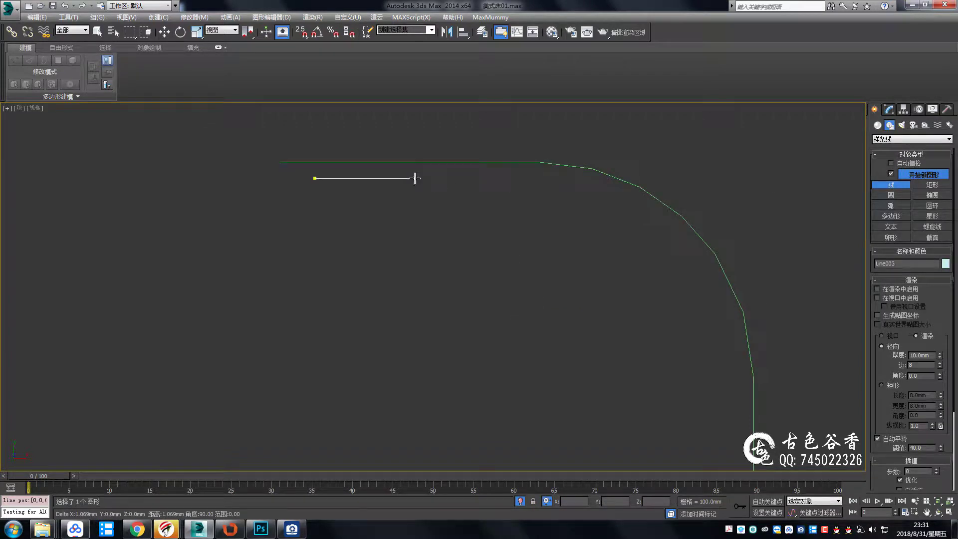
{"action": "right_click", "coordinate": [536, 187]}
{"action": "key", "text": "w"}
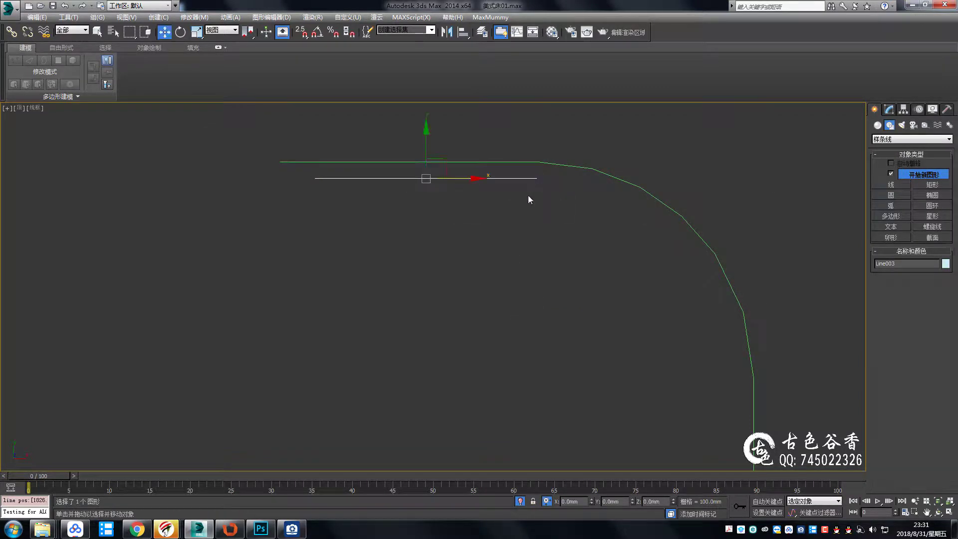
{"action": "scroll", "coordinate": [506, 241], "scroll_direction": "down", "scroll_amount": 5}
{"action": "scroll", "coordinate": [505, 240], "scroll_direction": "up", "scroll_amount": 5}
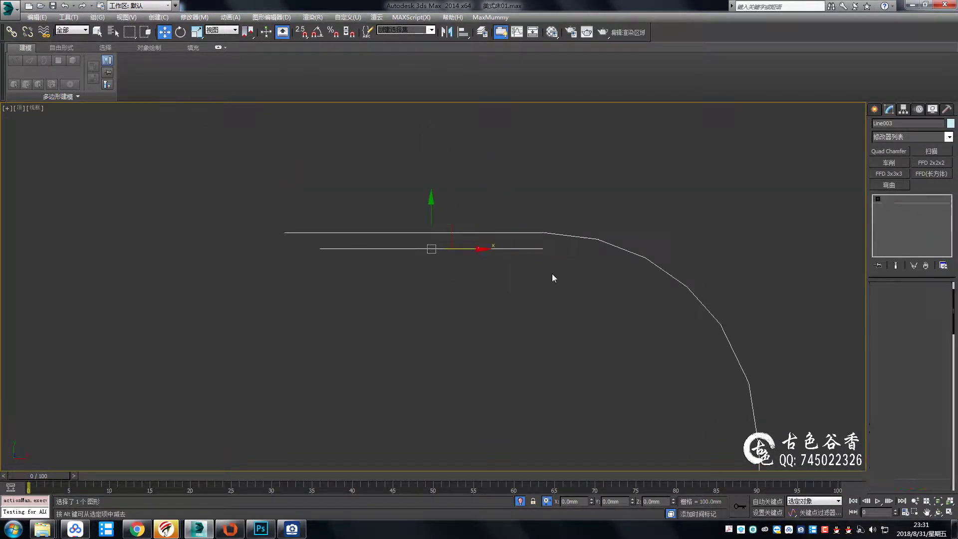
{"action": "key", "text": "1"}
Measure the curve's length with the Measure utility: 297.073 mm
{"action": "key", "text": "alt+w"}
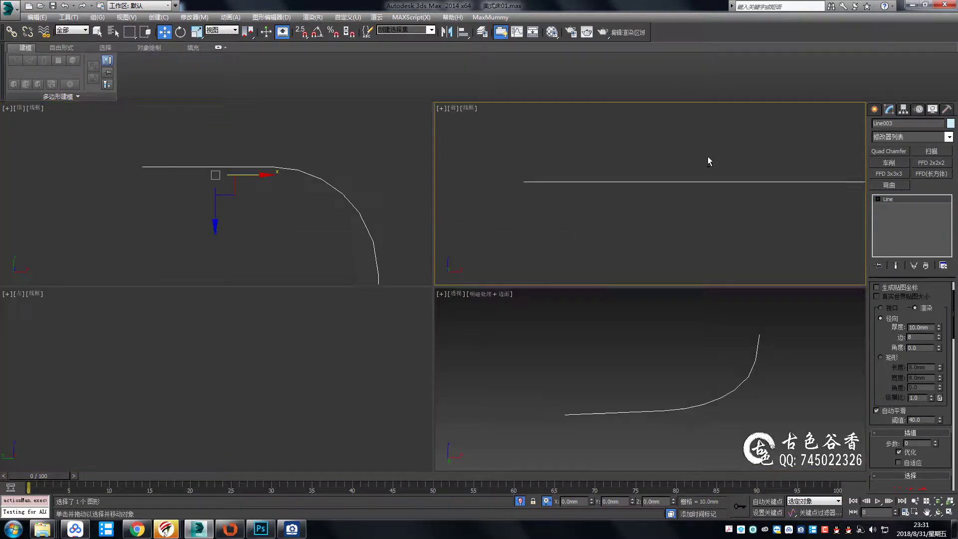
{"action": "key", "text": "alt+w"}
{"action": "scroll", "coordinate": [649, 300], "scroll_direction": "up", "scroll_amount": 4}
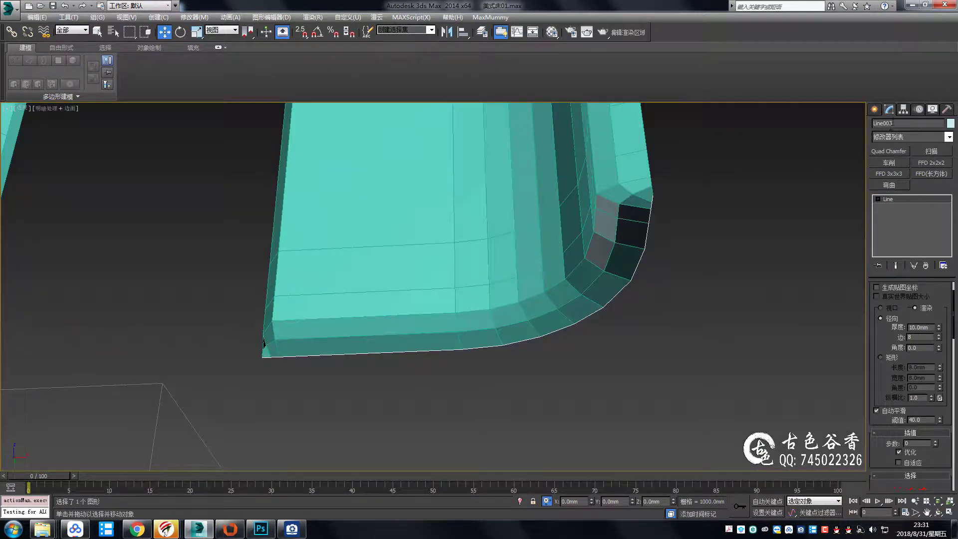
{"action": "left_click", "coordinate": [903, 109]}
{"action": "scroll", "coordinate": [914, 302], "scroll_direction": "down", "scroll_amount": 2}
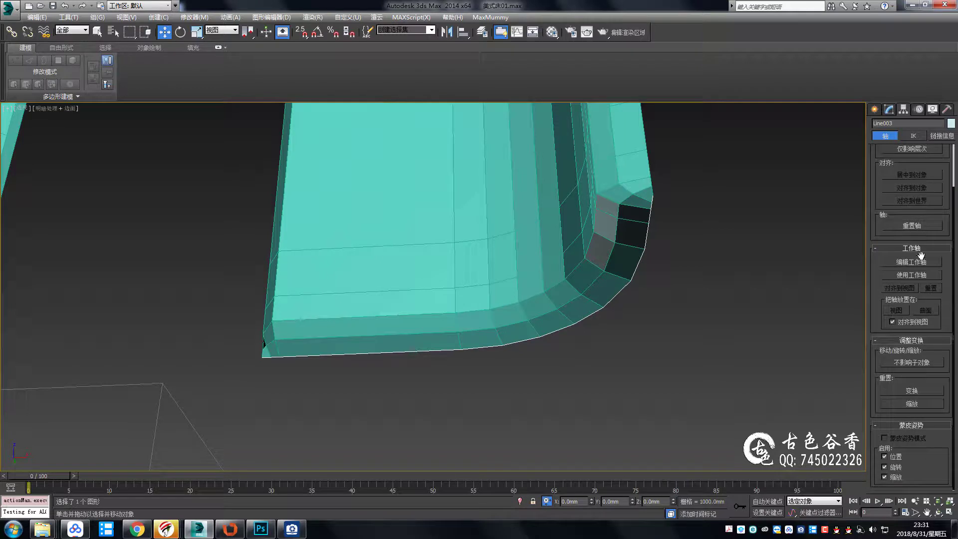
{"action": "scroll", "coordinate": [921, 255], "scroll_direction": "up", "scroll_amount": 2}
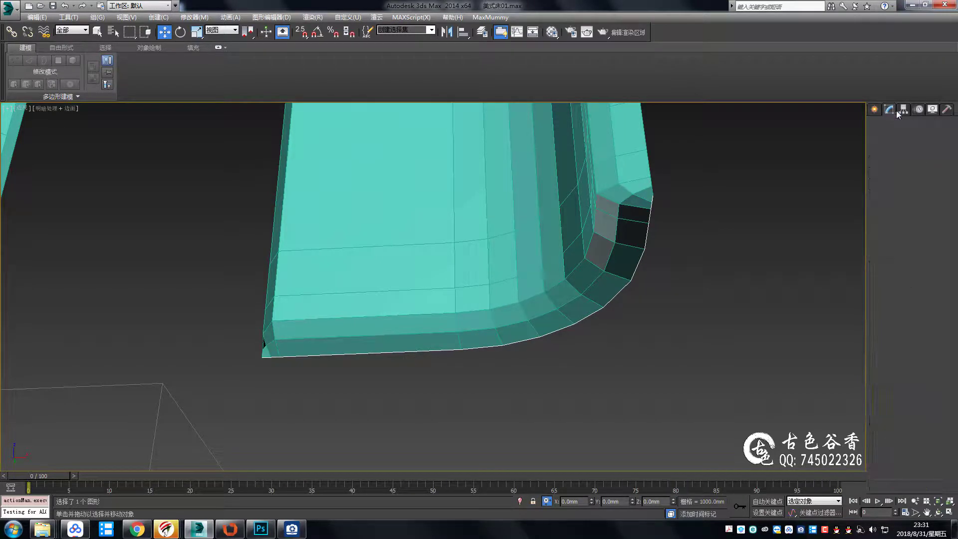
{"action": "left_click", "coordinate": [946, 108]}
{"action": "left_click", "coordinate": [917, 209]}
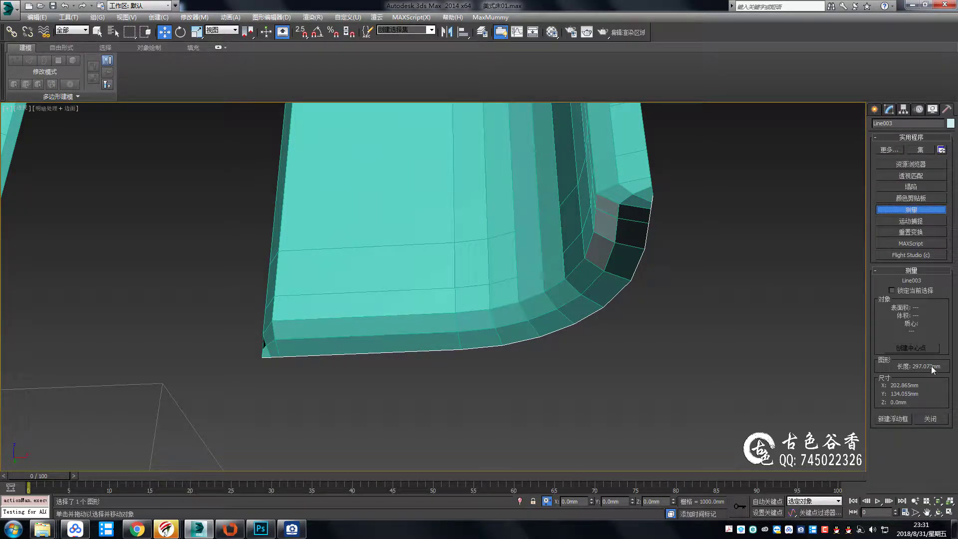
{"action": "scroll", "coordinate": [442, 169], "scroll_direction": "down", "scroll_amount": 2}
Switch to the front view and return to the object's modifier settings
{"action": "key", "text": "alt+w"}
{"action": "key", "text": "alt+w"}
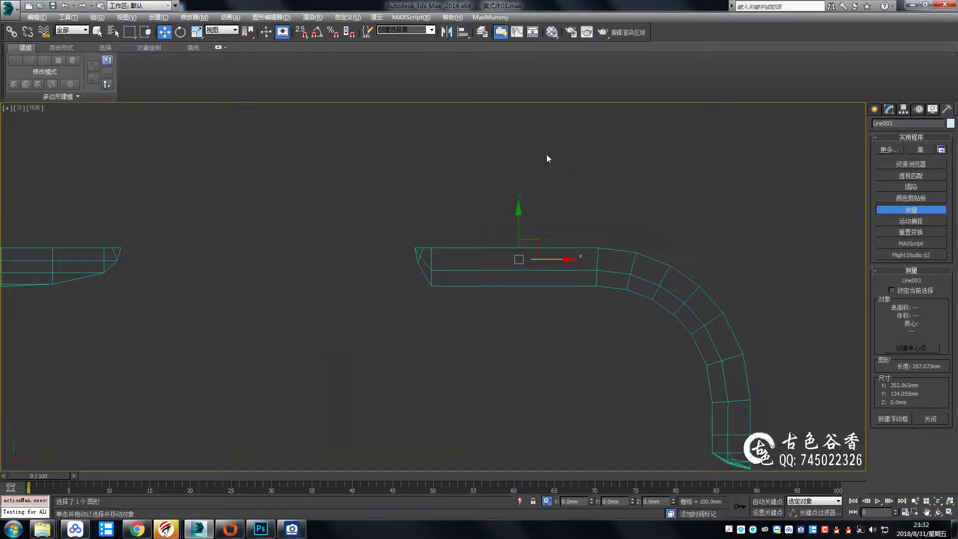
{"action": "key", "text": "f"}
{"action": "scroll", "coordinate": [486, 232], "scroll_direction": "down", "scroll_amount": 5}
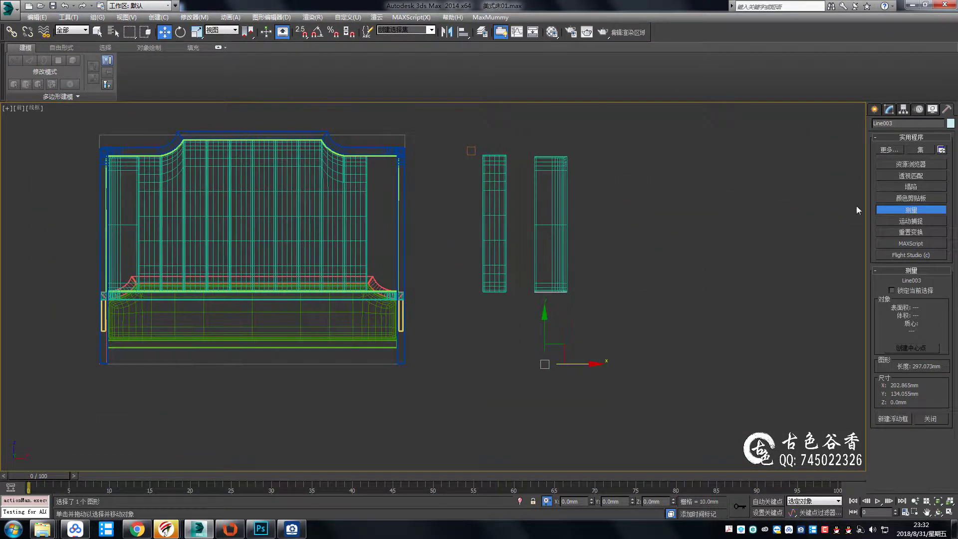
{"action": "left_click", "coordinate": [888, 109]}
Draw a rectangle 297 mm wide above the strips
{"action": "scroll", "coordinate": [519, 265], "scroll_direction": "up", "scroll_amount": 4}
{"action": "left_click", "coordinate": [520, 280]}
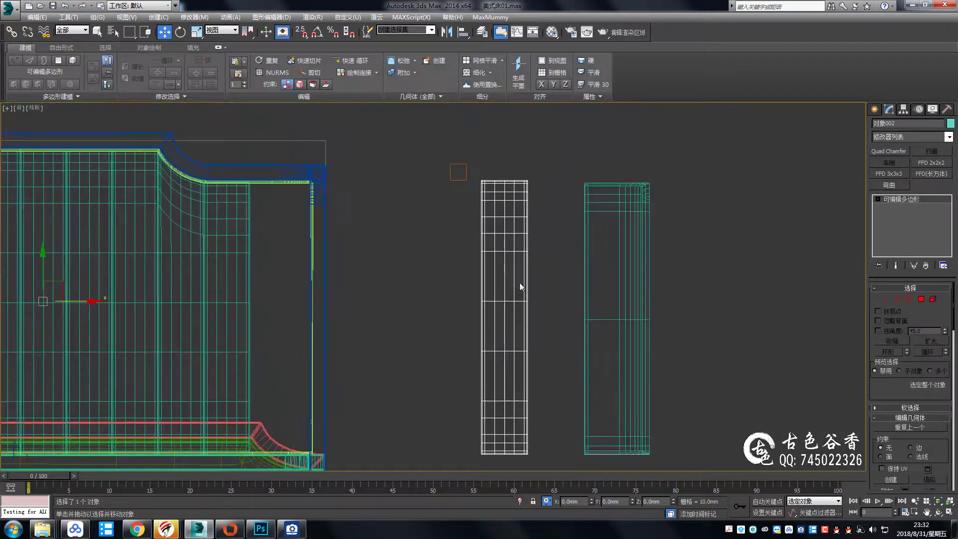
{"action": "left_click", "coordinate": [874, 109]}
{"action": "left_click", "coordinate": [931, 188]}
{"action": "scroll", "coordinate": [502, 214], "scroll_direction": "up", "scroll_amount": 2}
{"action": "left_click_drag", "start_coordinate": [487, 210], "coordinate": [680, 173]}
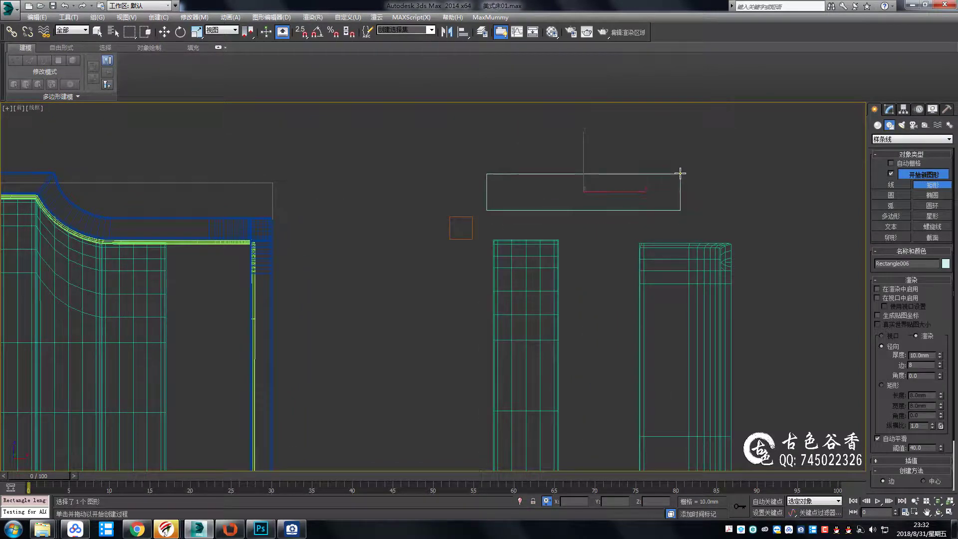
{"action": "key", "text": "w"}
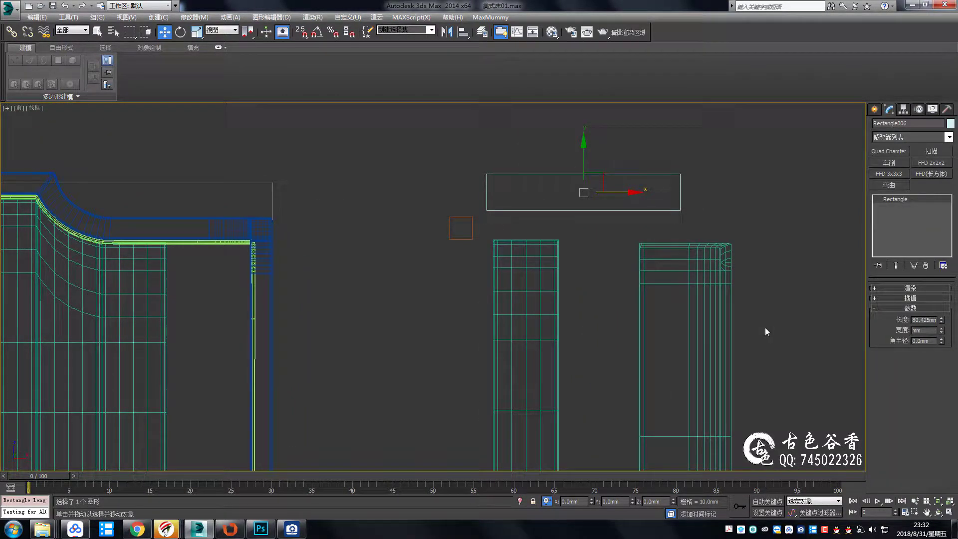
{"action": "type", "text": "297"}
{"action": "key", "text": "Return"}
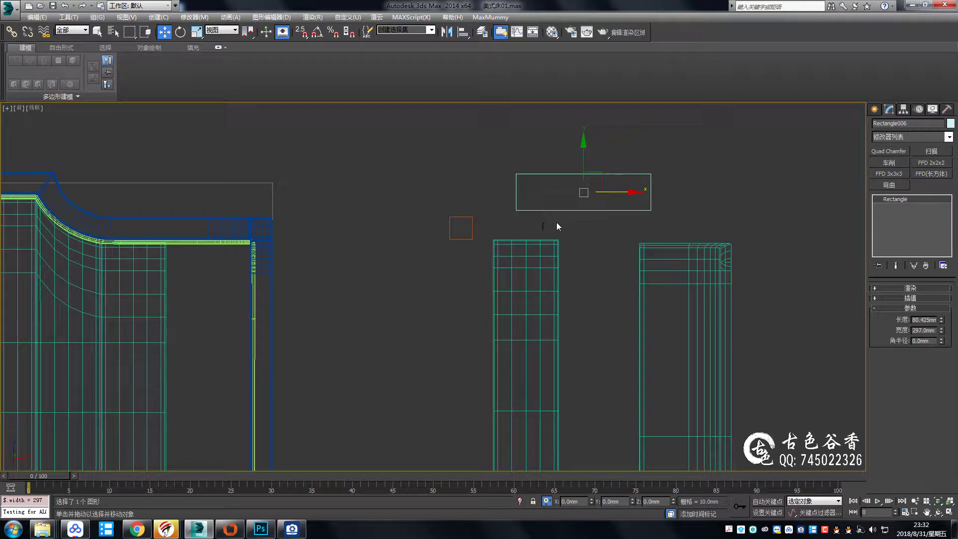
Snap the rectangle beside the left strip's top and reselect the strip
{"action": "key", "text": "s"}
{"action": "scroll", "coordinate": [540, 184], "scroll_direction": "up", "scroll_amount": 2}
{"action": "mouse_move", "coordinate": [540, 178]}
{"action": "left_mouse_down"}
{"action": "mouse_move", "coordinate": [502, 250]}
{"action": "mouse_move", "coordinate": [506, 221]}
{"action": "left_mouse_up"}
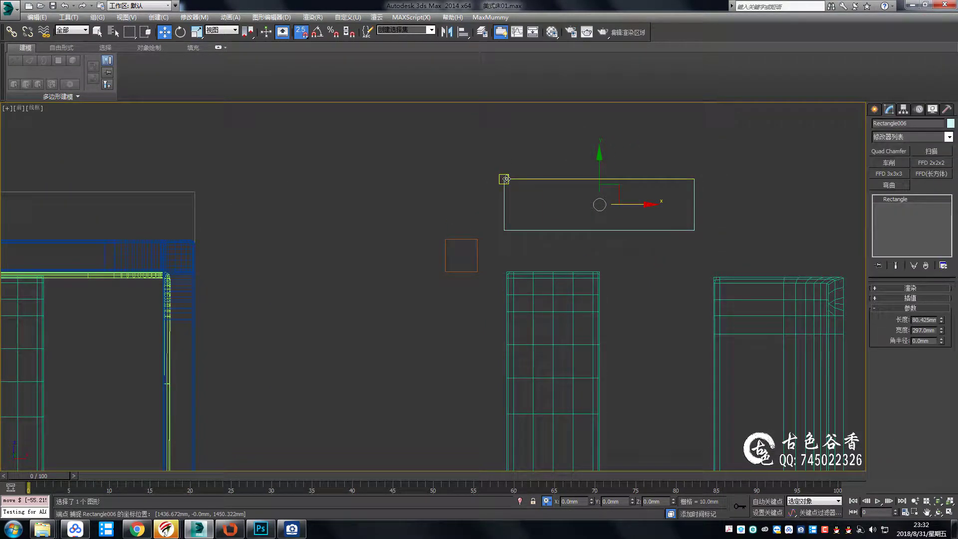
{"action": "left_click_drag", "start_coordinate": [506, 179], "coordinate": [595, 293]}
{"action": "left_click", "coordinate": [595, 293]}
Stretch the left strip's right-side vertices out to the rectangle's right edge
{"action": "scroll", "coordinate": [512, 217], "scroll_direction": "down", "scroll_amount": 2}
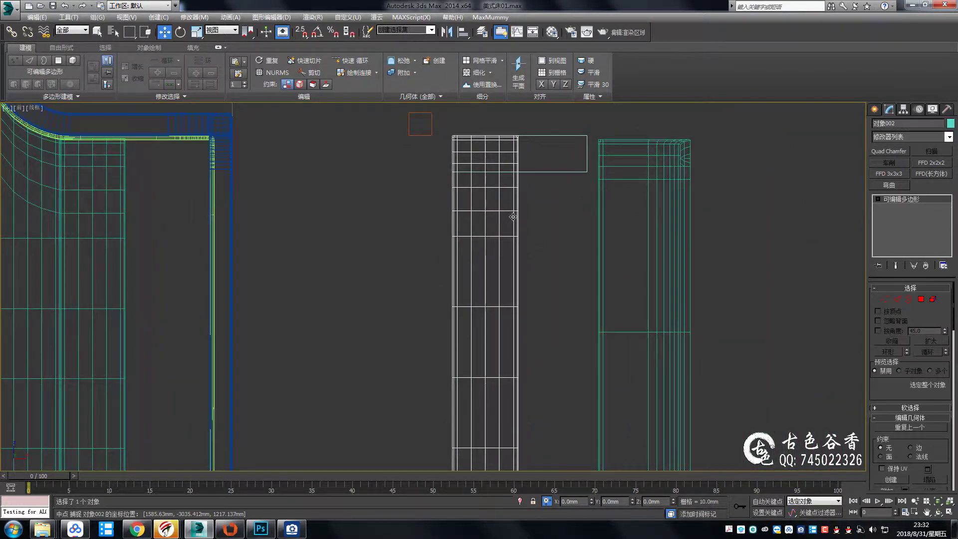
{"action": "key", "text": "1"}
{"action": "middle_click_drag", "start_coordinate": [568, 373], "coordinate": [537, 325]}
{"action": "left_click_drag", "start_coordinate": [545, 380], "coordinate": [506, 196]}
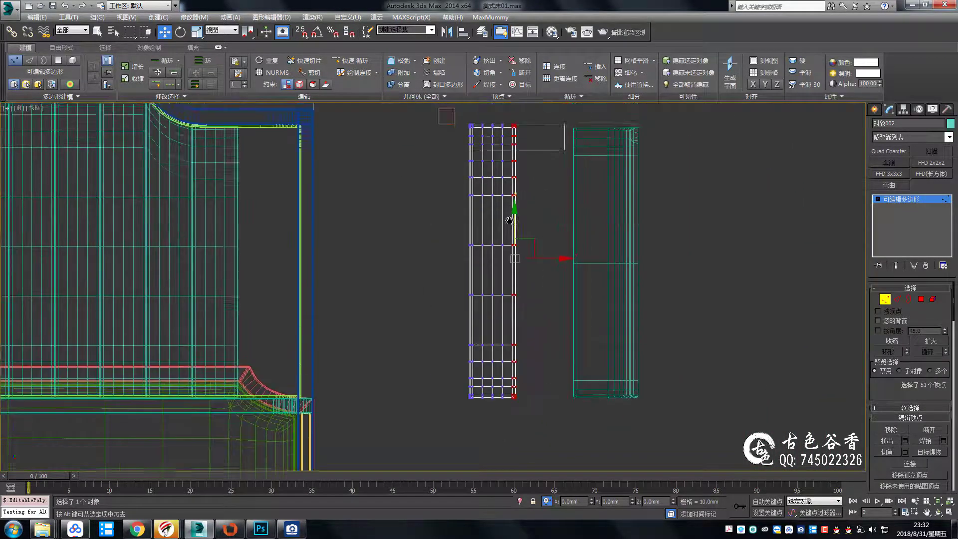
{"action": "middle_click_drag", "start_coordinate": [506, 196], "coordinate": [509, 210]}
{"action": "left_click_drag", "start_coordinate": [519, 135], "coordinate": [569, 425]}
{"action": "scroll", "coordinate": [522, 202], "scroll_direction": "up", "scroll_amount": 3}
{"action": "scroll", "coordinate": [522, 202], "scroll_direction": "up", "scroll_amount": 4}
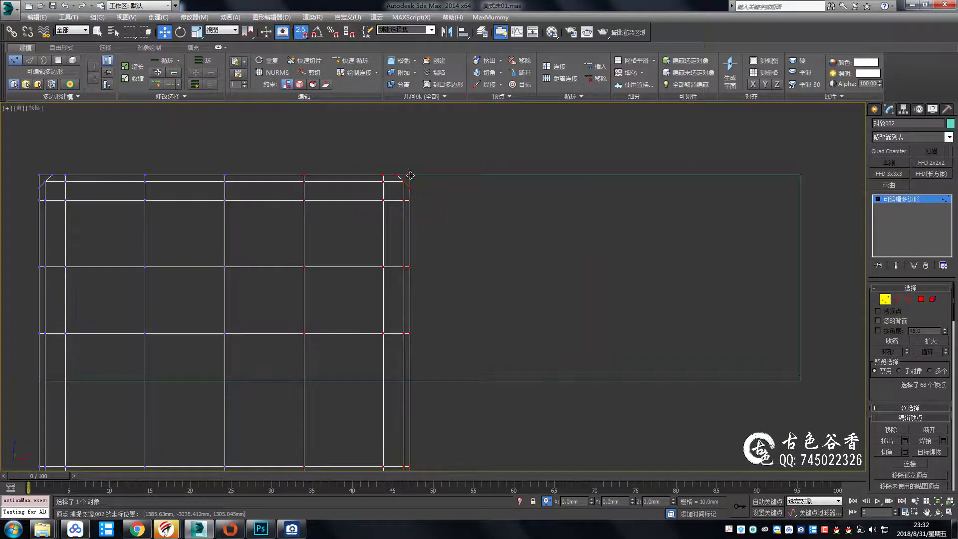
{"action": "left_click_drag", "start_coordinate": [407, 176], "coordinate": [801, 173]}
{"action": "scroll", "coordinate": [612, 234], "scroll_direction": "down", "scroll_amount": 4}
Connect the strip's selected edges to add new connecting edges
{"action": "key", "text": "2"}
{"action": "key", "text": "q"}
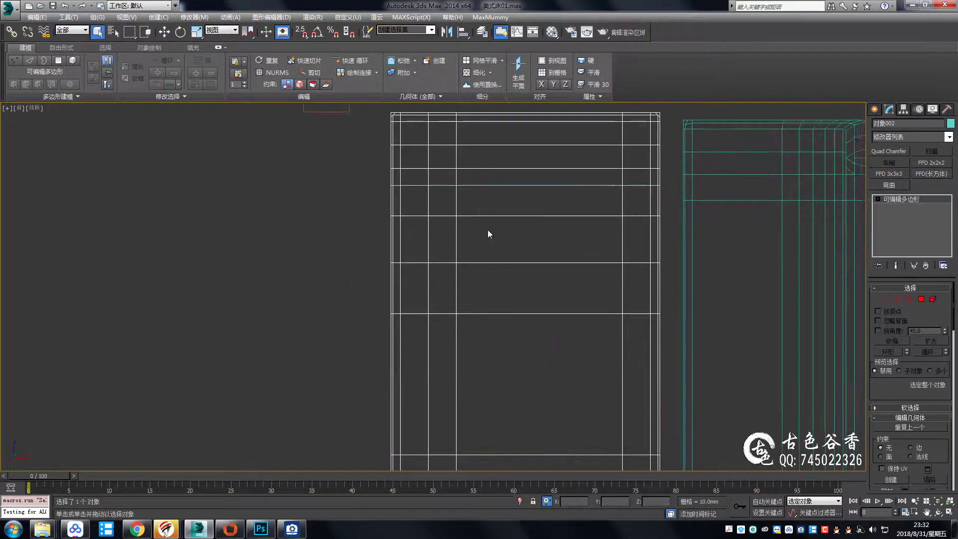
{"action": "scroll", "coordinate": [499, 250], "scroll_direction": "down", "scroll_amount": 3}
{"action": "key", "text": "ctrl+shift+e"}
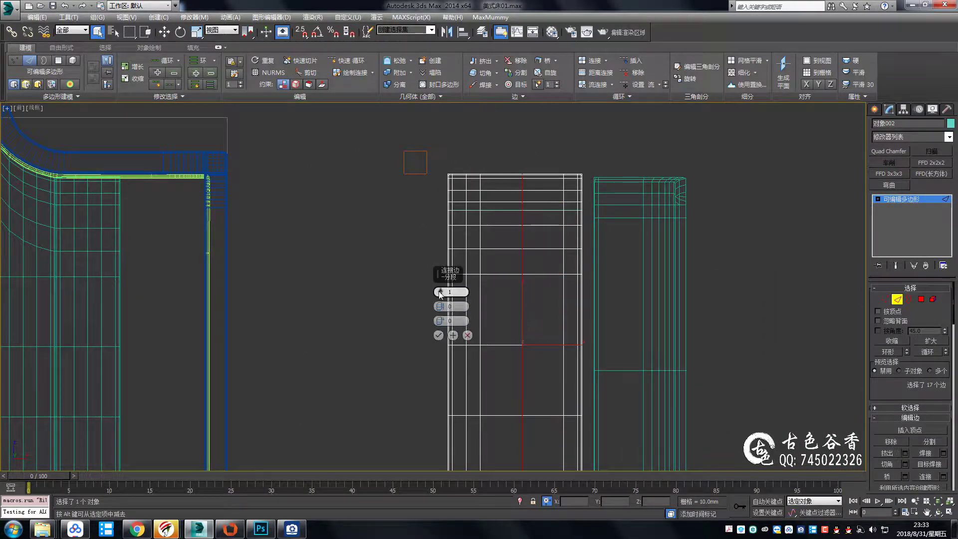
{"action": "left_click", "coordinate": [441, 335]}
{"action": "scroll", "coordinate": [510, 243], "scroll_direction": "down", "scroll_amount": 3}
{"action": "key", "text": "2"}
{"action": "scroll", "coordinate": [549, 277], "scroll_direction": "down", "scroll_amount": 2}
{"action": "scroll", "coordinate": [581, 284], "scroll_direction": "up", "scroll_amount": 2}
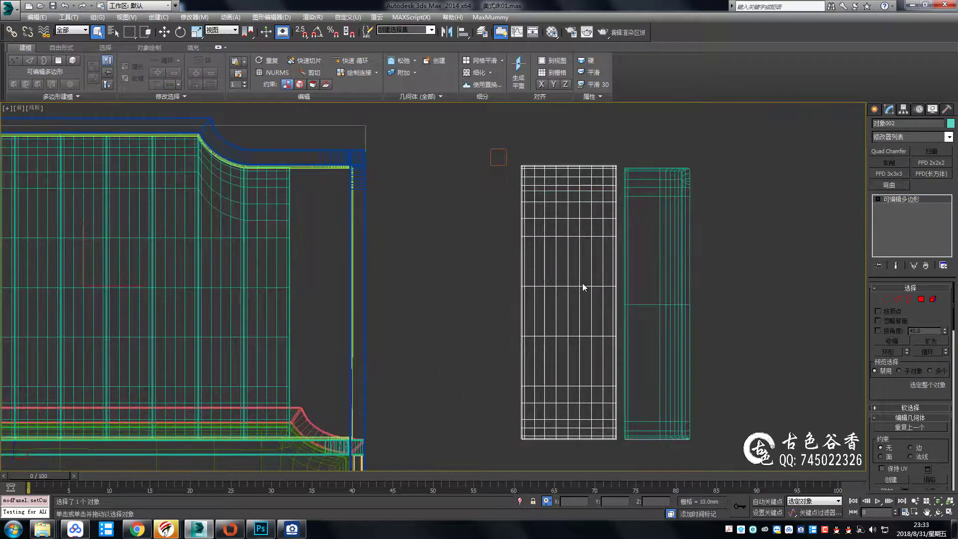
{"action": "scroll", "coordinate": [600, 309], "scroll_direction": "down", "scroll_amount": 2}
{"action": "middle_click_drag", "start_coordinate": [608, 282], "coordinate": [621, 287]}
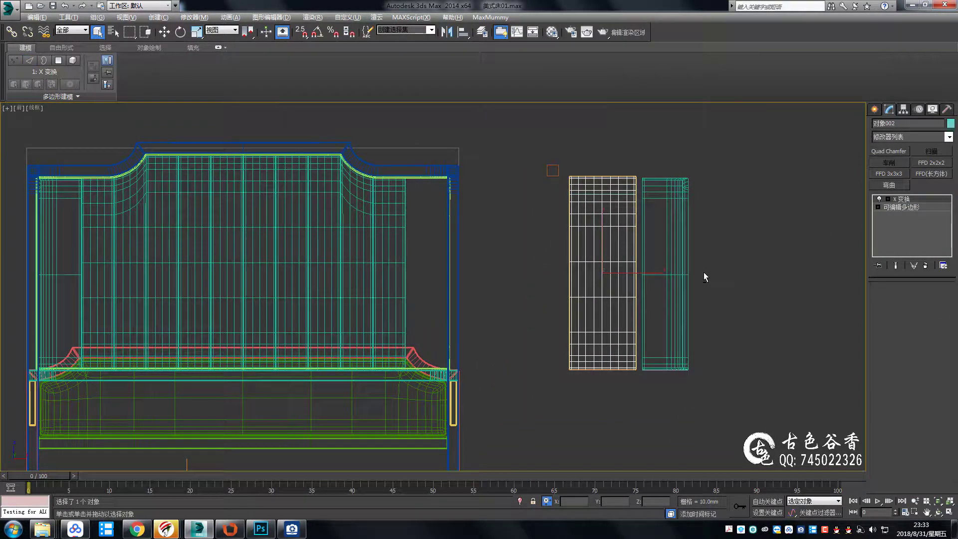
Copy the widened strip and place the copy beside the headboard
{"action": "key", "text": "w"}
{"action": "left_click_drag", "start_coordinate": [664, 269], "coordinate": [523, 274], "text": "shift"}
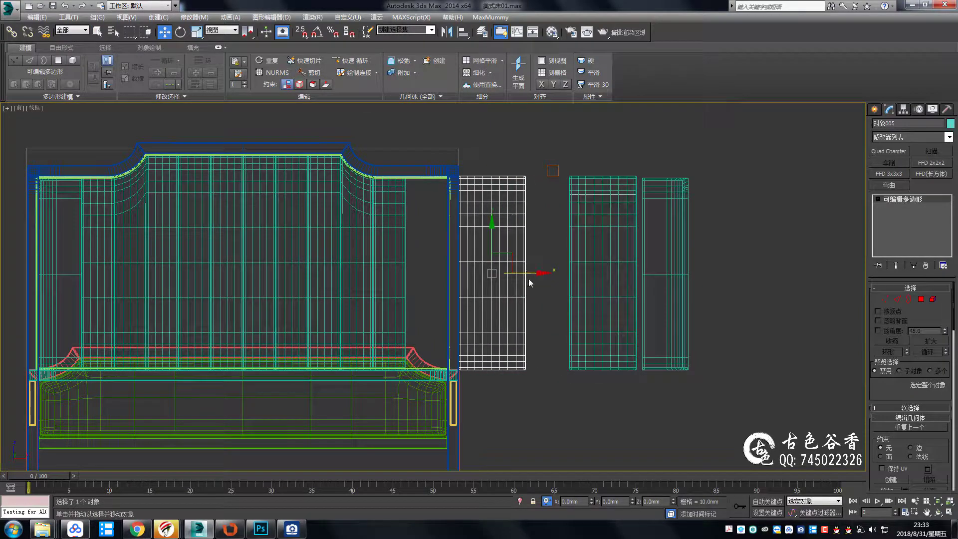
{"action": "key", "text": "Return"}
{"action": "middle_click_drag", "start_coordinate": [563, 287], "coordinate": [692, 298]}
{"action": "scroll", "coordinate": [686, 299], "scroll_direction": "up", "scroll_amount": 3}
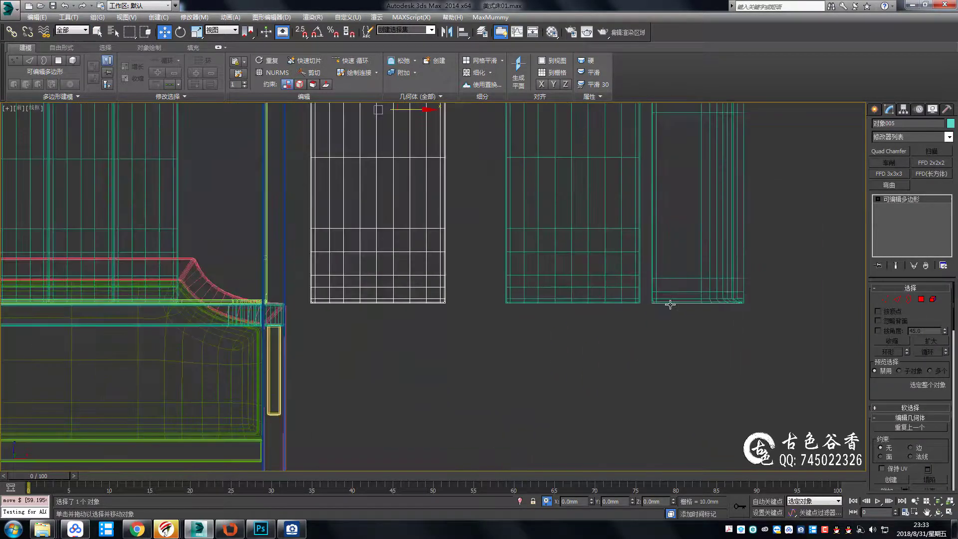
Adjust the measured line's pivot, add an XForm and collapse it to an editable spline
{"action": "left_click", "coordinate": [670, 301]}
{"action": "scroll", "coordinate": [663, 294], "scroll_direction": "down", "scroll_amount": 3}
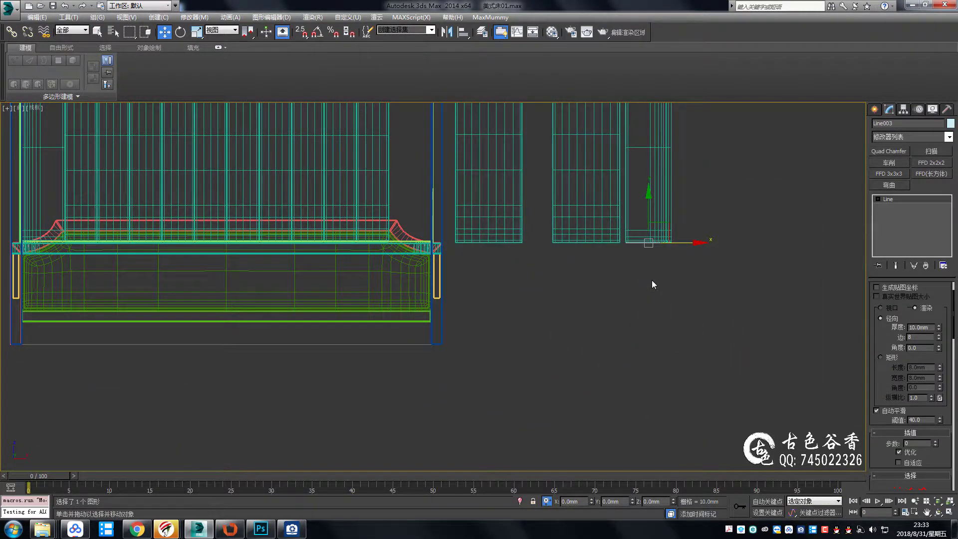
{"action": "left_click", "coordinate": [903, 109]}
{"action": "key", "text": "x"}
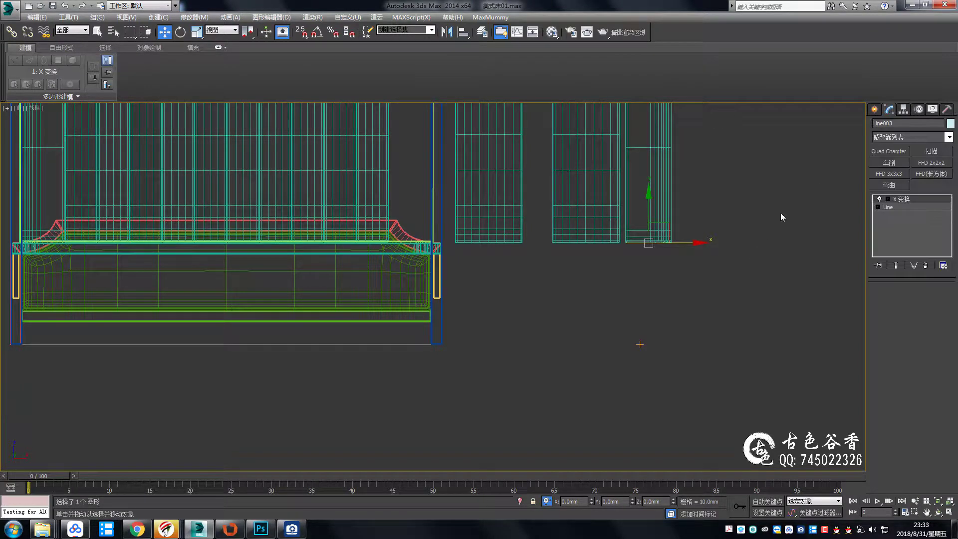
{"action": "key", "text": "ctrl+shift+c"}
{"action": "scroll", "coordinate": [653, 194], "scroll_direction": "up", "scroll_amount": 4}
{"action": "middle_click_drag", "start_coordinate": [656, 288], "coordinate": [702, 313]}
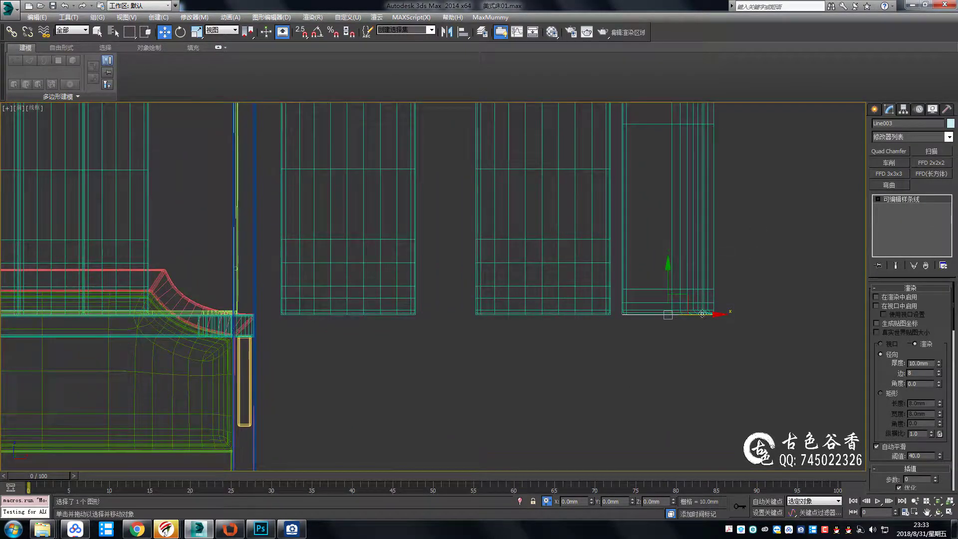
{"action": "scroll", "coordinate": [704, 317], "scroll_direction": "down", "scroll_amount": 3}
Move the padded side panel further right and return to the shaded perspective view
{"action": "left_click", "coordinate": [663, 225]}
{"action": "left_click_drag", "start_coordinate": [664, 225], "coordinate": [781, 225]}
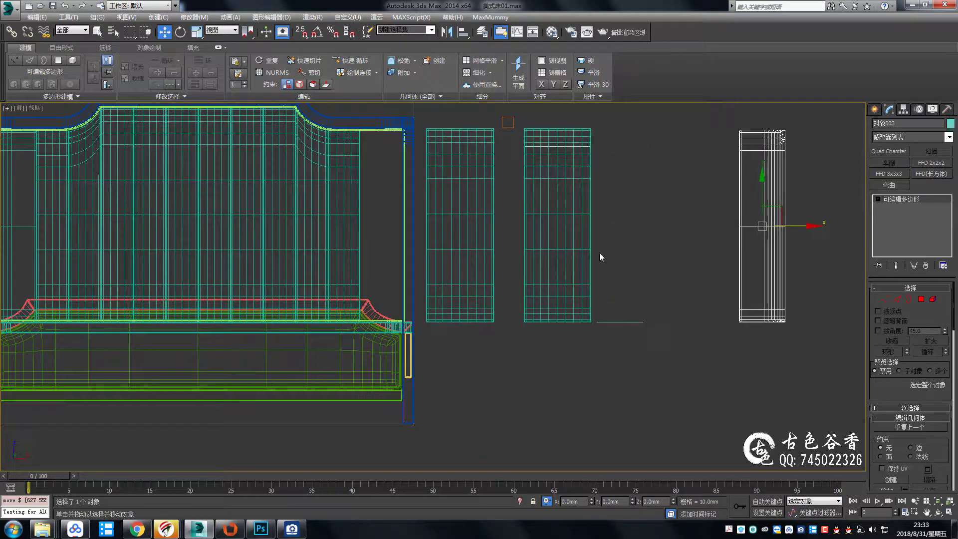
{"action": "scroll", "coordinate": [601, 256], "scroll_direction": "up", "scroll_amount": 1}
{"action": "left_click", "coordinate": [596, 229]}
{"action": "left_click_drag", "start_coordinate": [595, 229], "coordinate": [725, 229]}
{"action": "key", "text": "q"}
{"action": "scroll", "coordinate": [661, 259], "scroll_direction": "up", "scroll_amount": 2}
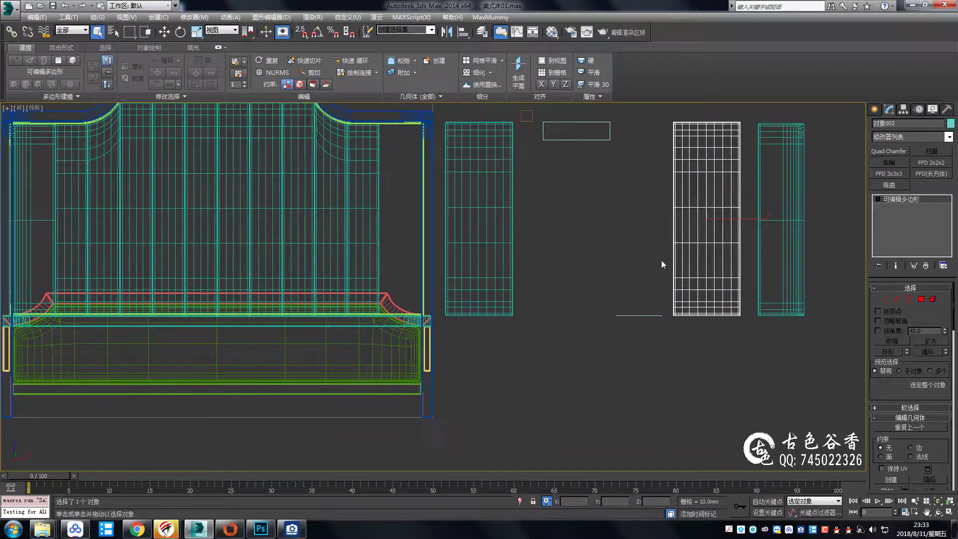
{"action": "key", "text": "p"}
{"action": "scroll", "coordinate": [681, 367], "scroll_direction": "down", "scroll_amount": 5}
{"action": "scroll", "coordinate": [647, 378], "scroll_direction": "up", "scroll_amount": 3}
{"action": "scroll", "coordinate": [673, 316], "scroll_direction": "up", "scroll_amount": 1}
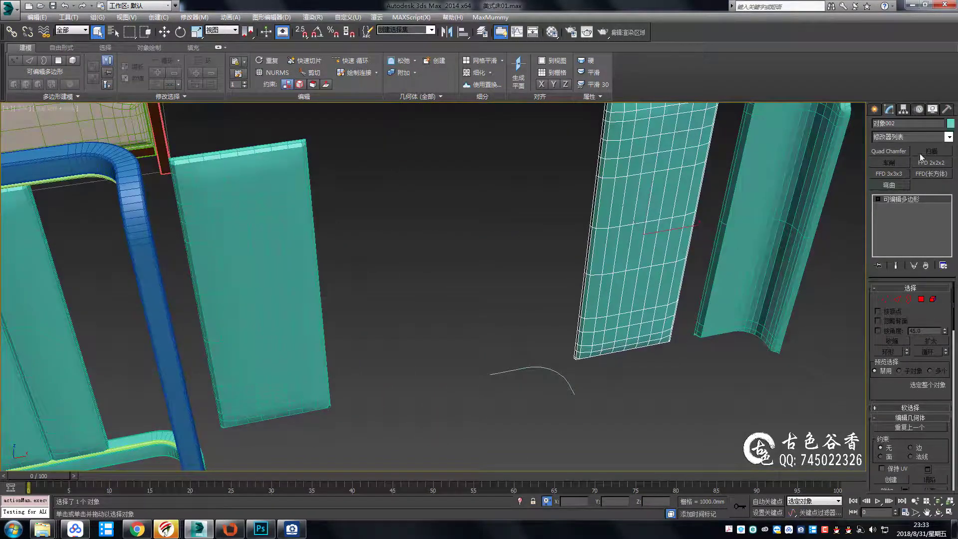
Try a Path Deform on the panel along the curved line, then remove it
{"action": "key", "text": "x"}
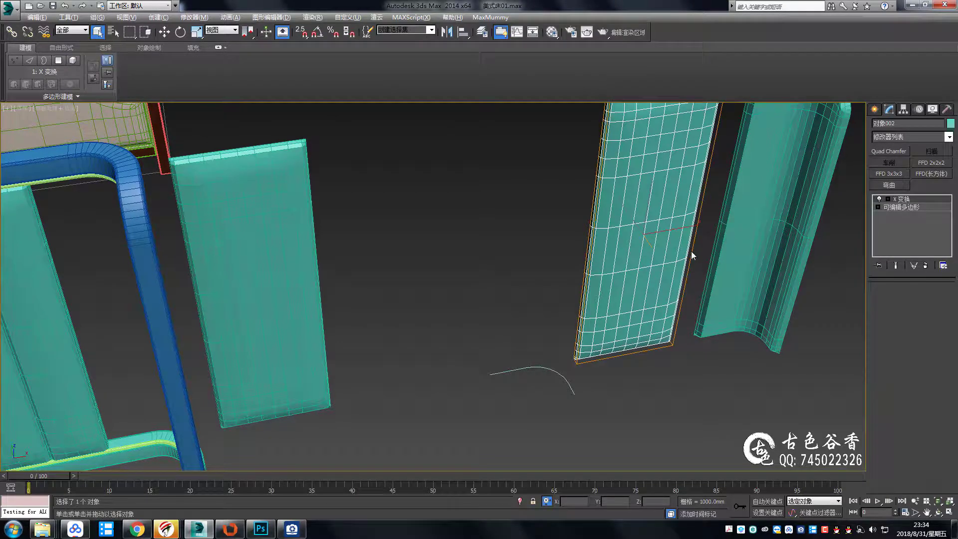
{"action": "key", "text": "ctrl+z"}
{"action": "mouse_move", "coordinate": [683, 256]}
{"action": "middle_mouse_down", "text": "alt"}
{"action": "mouse_move", "coordinate": [656, 269]}
{"action": "mouse_move", "coordinate": [784, 223]}
{"action": "middle_mouse_up", "text": "alt"}
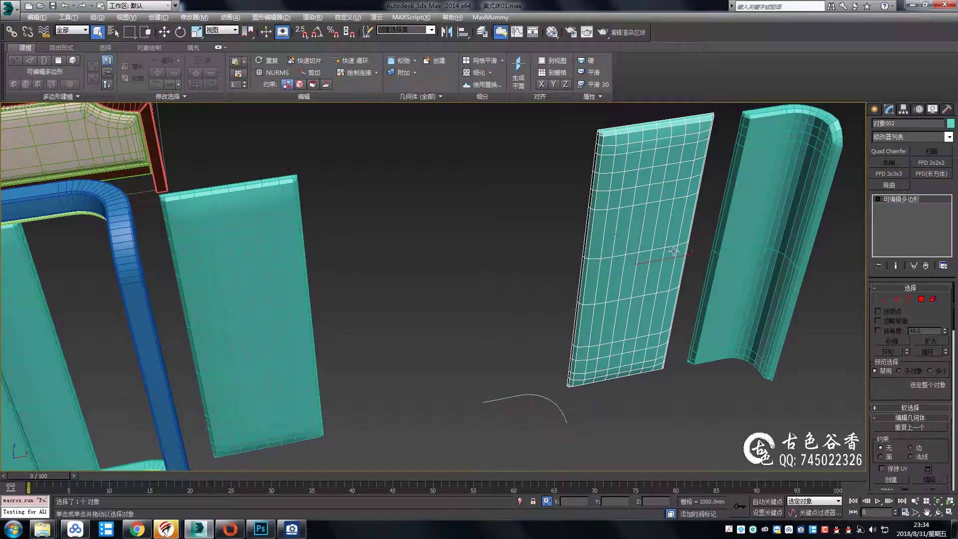
{"action": "left_click", "coordinate": [908, 137]}
{"action": "left_click", "coordinate": [909, 259]}
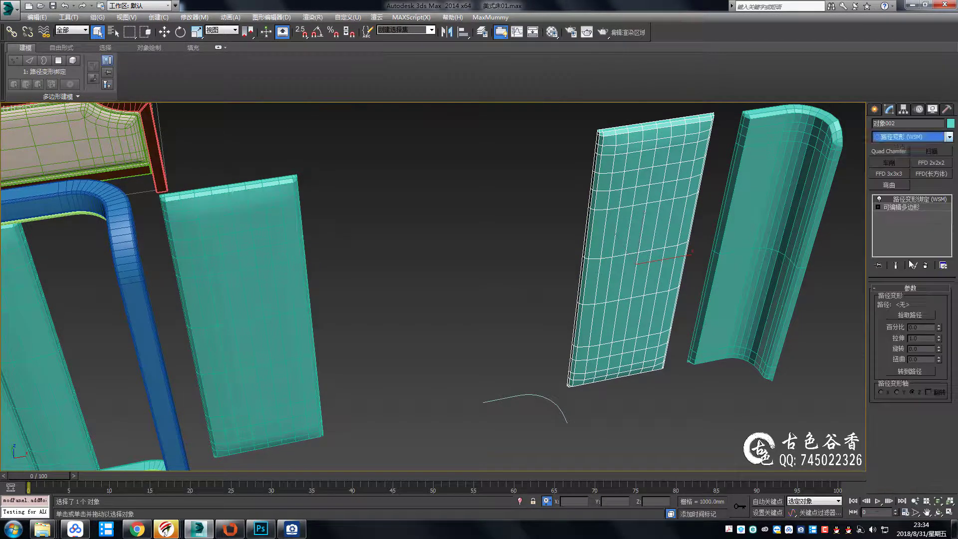
{"action": "left_click", "coordinate": [558, 407]}
{"action": "left_click", "coordinate": [897, 392]}
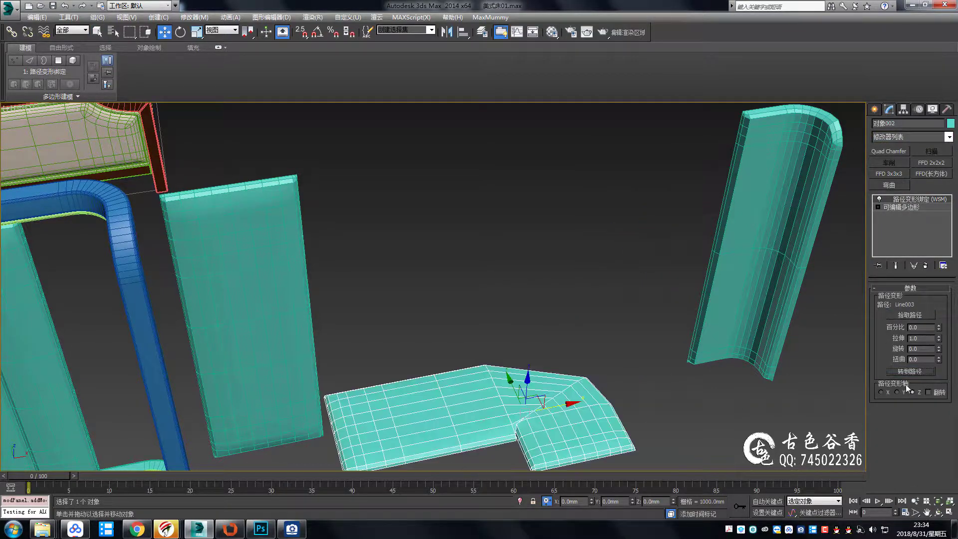
{"action": "key", "text": "w"}
{"action": "mouse_move", "coordinate": [499, 349]}
{"action": "middle_mouse_down"}
{"action": "mouse_move", "coordinate": [477, 294]}
{"action": "mouse_move", "coordinate": [775, 289]}
{"action": "middle_mouse_up"}
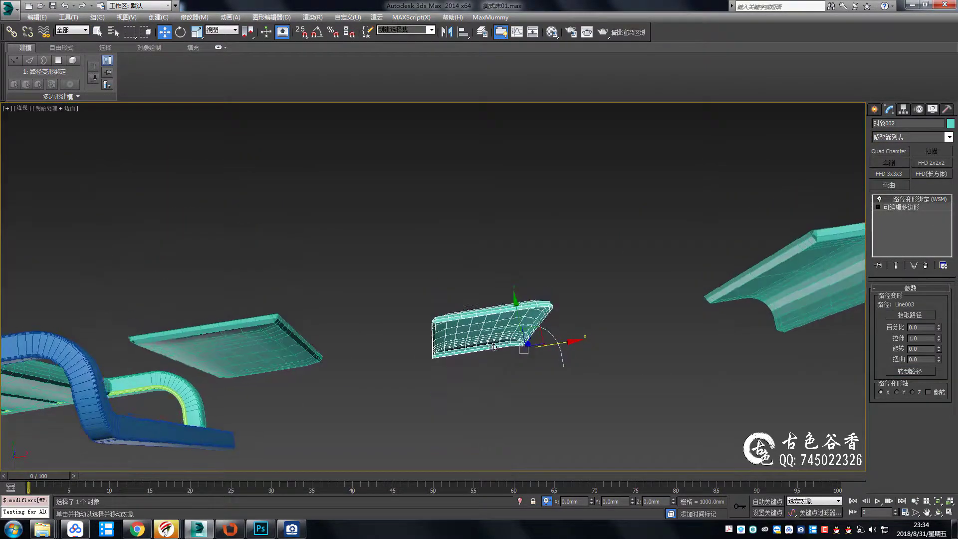
{"action": "left_click", "coordinate": [925, 265]}
{"action": "middle_click_drag", "start_coordinate": [571, 280], "coordinate": [582, 263]}
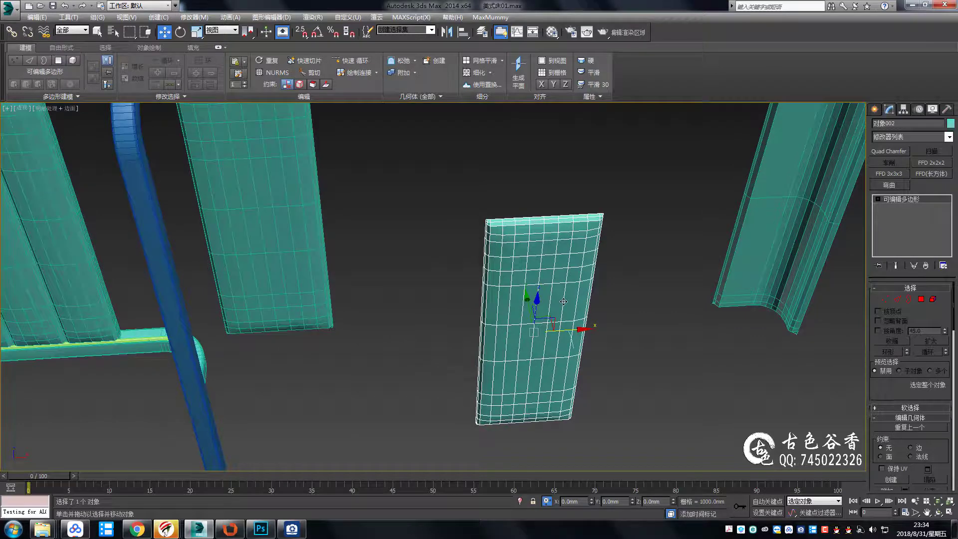
In wireframe Top view, test moving the panel and a symmetry mirror, then undo both
{"action": "scroll", "coordinate": [563, 302], "scroll_direction": "down", "scroll_amount": 5}
{"action": "key", "text": "t"}
{"action": "key", "text": "F3"}
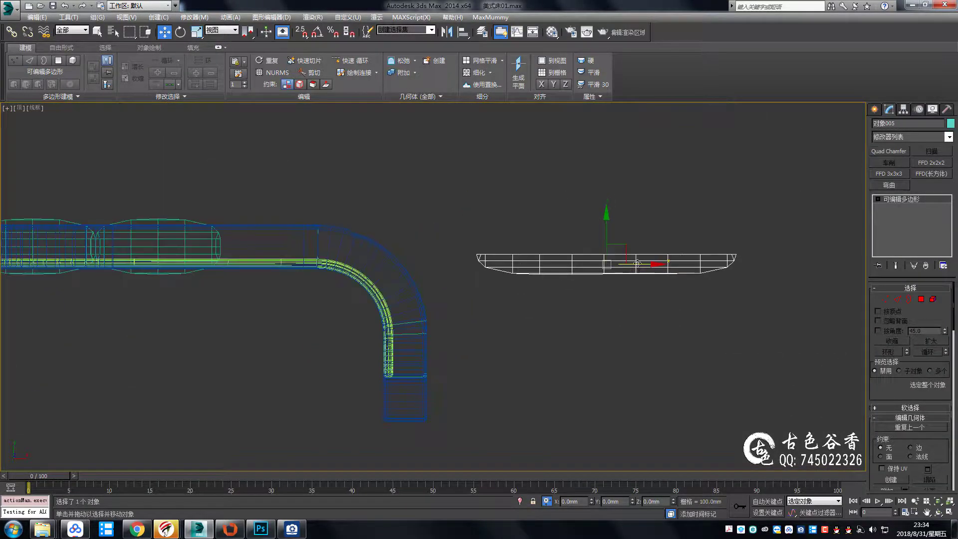
{"action": "left_click_drag", "start_coordinate": [637, 263], "coordinate": [383, 263]}
{"action": "scroll", "coordinate": [428, 270], "scroll_direction": "up", "scroll_amount": 3}
{"action": "key", "text": "3"}
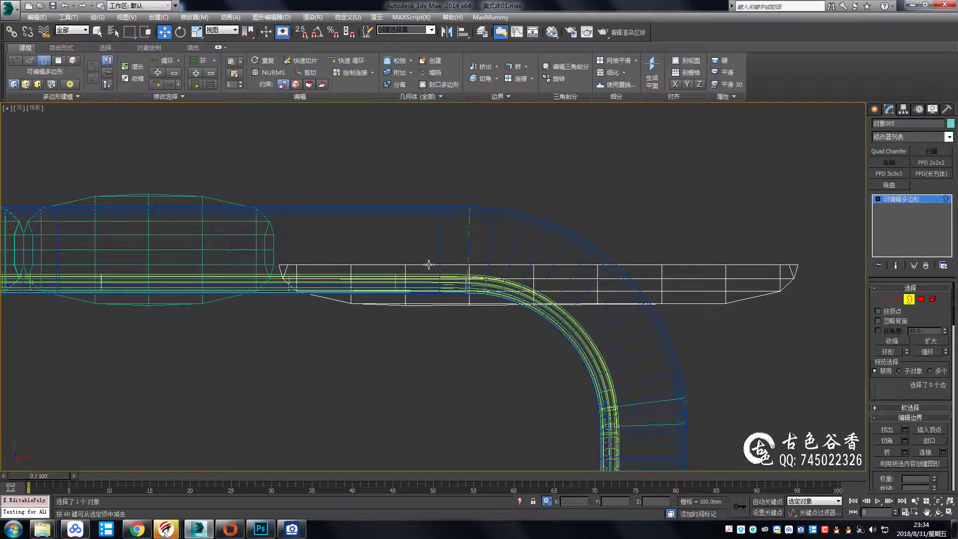
{"action": "left_click", "coordinate": [428, 265]}
{"action": "scroll", "coordinate": [579, 278], "scroll_direction": "up", "scroll_amount": 2}
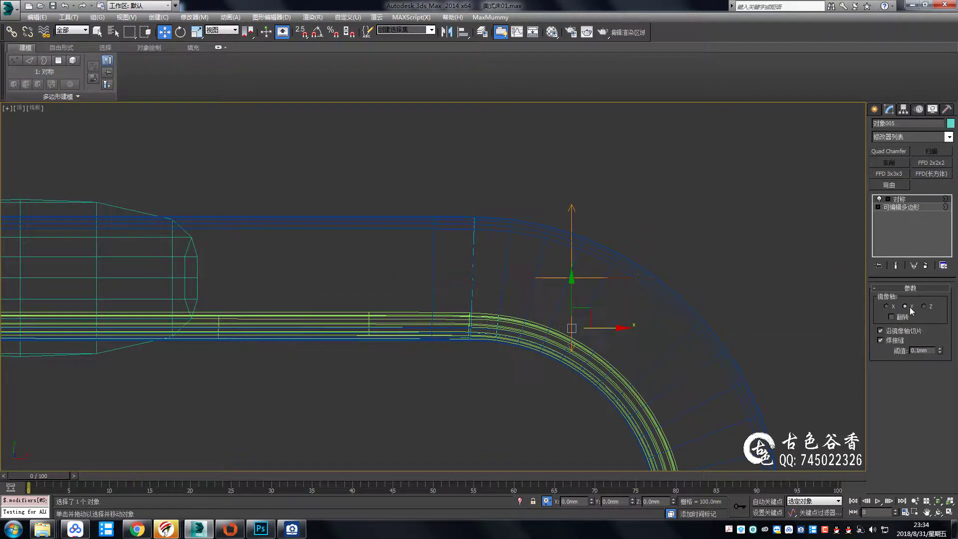
{"action": "left_click", "coordinate": [891, 317]}
{"action": "key", "text": "ctrl+z"}
{"action": "scroll", "coordinate": [609, 272], "scroll_direction": "down", "scroll_amount": 5}
{"action": "key", "text": "ctrl+z"}
{"action": "key", "text": "ctrl+z"}
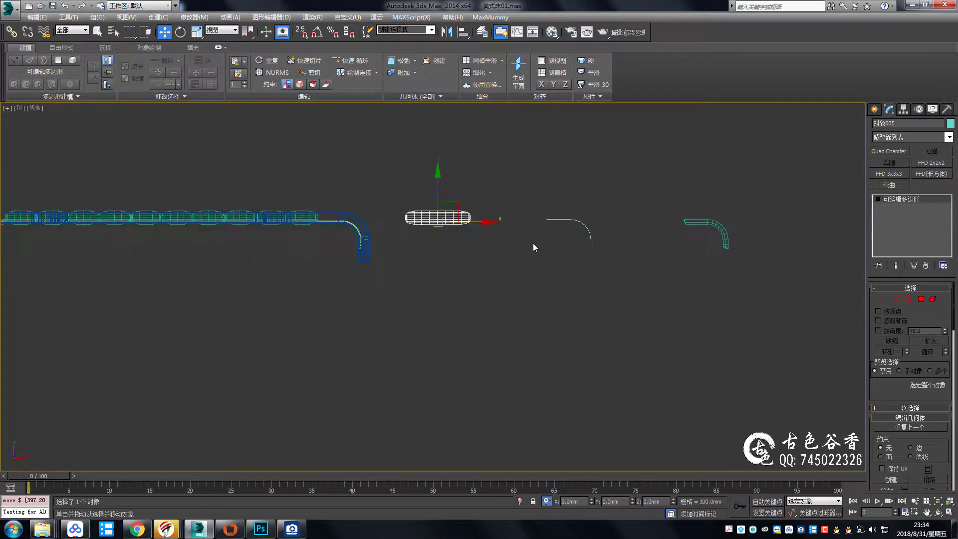
Reset and collapse the panel's transform, then bind Path Deform to Line003 along X
{"action": "key", "text": "p"}
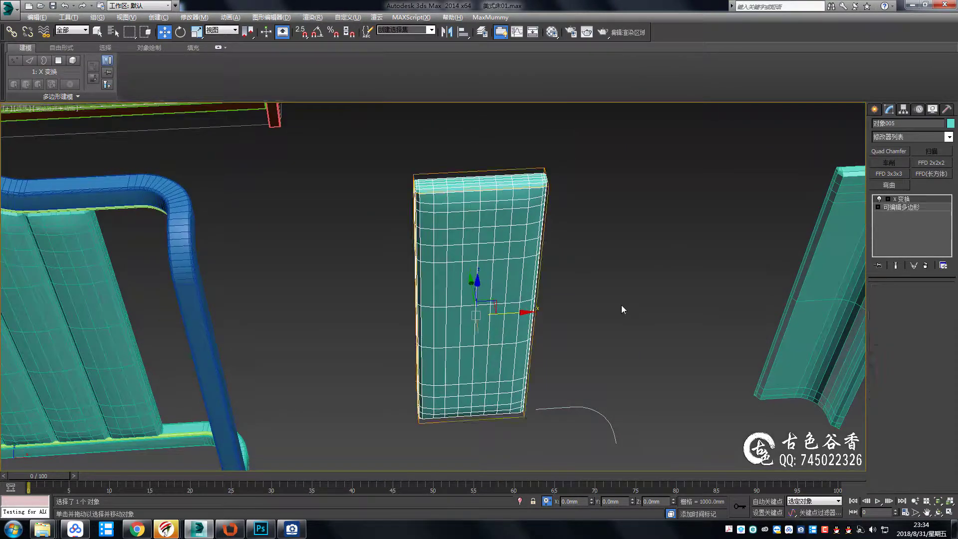
{"action": "key", "text": "ctrl+shift+c"}
{"action": "middle_click_drag", "start_coordinate": [627, 261], "coordinate": [598, 217]}
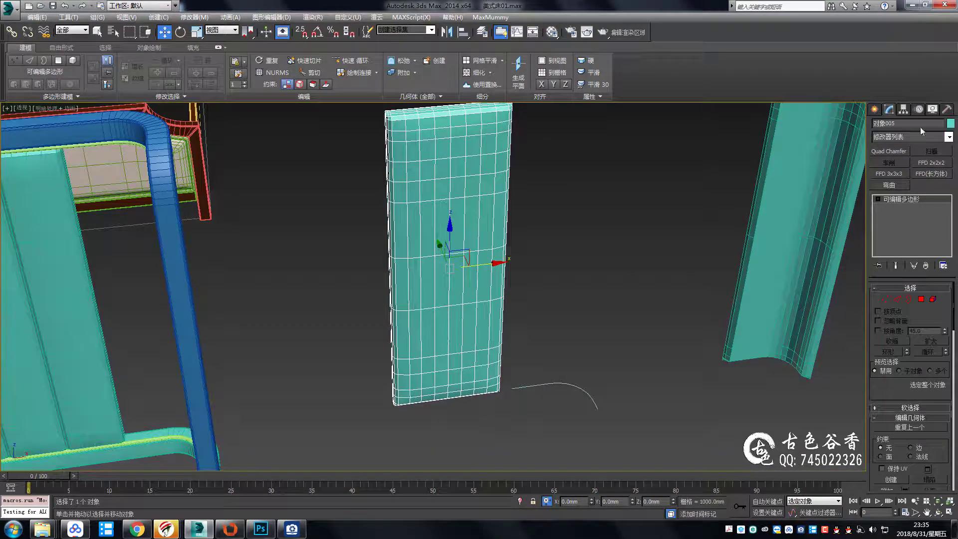
{"action": "left_click", "coordinate": [947, 137]}
{"action": "scroll", "coordinate": [908, 225], "scroll_direction": "up", "scroll_amount": 2}
{"action": "left_click", "coordinate": [908, 217]}
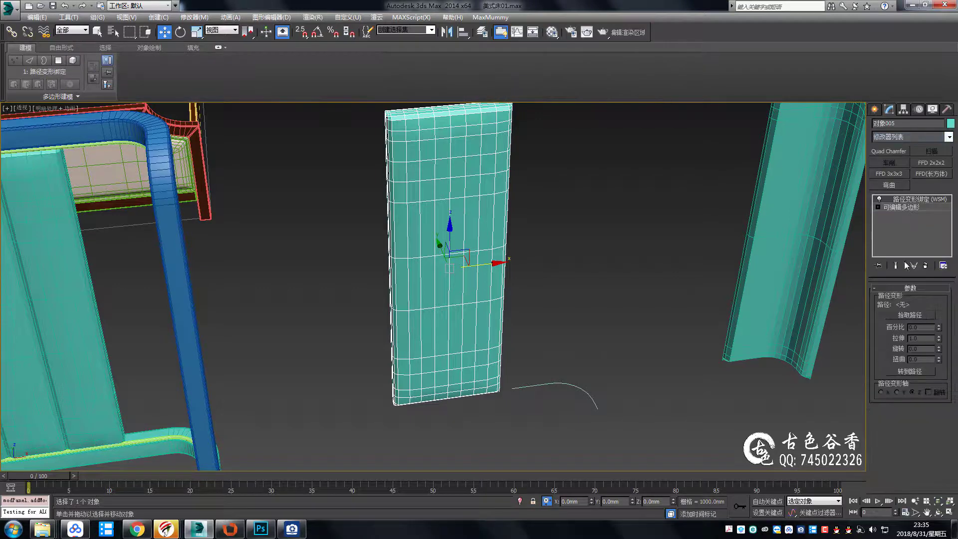
{"action": "left_click", "coordinate": [570, 385]}
{"action": "left_click", "coordinate": [880, 392]}
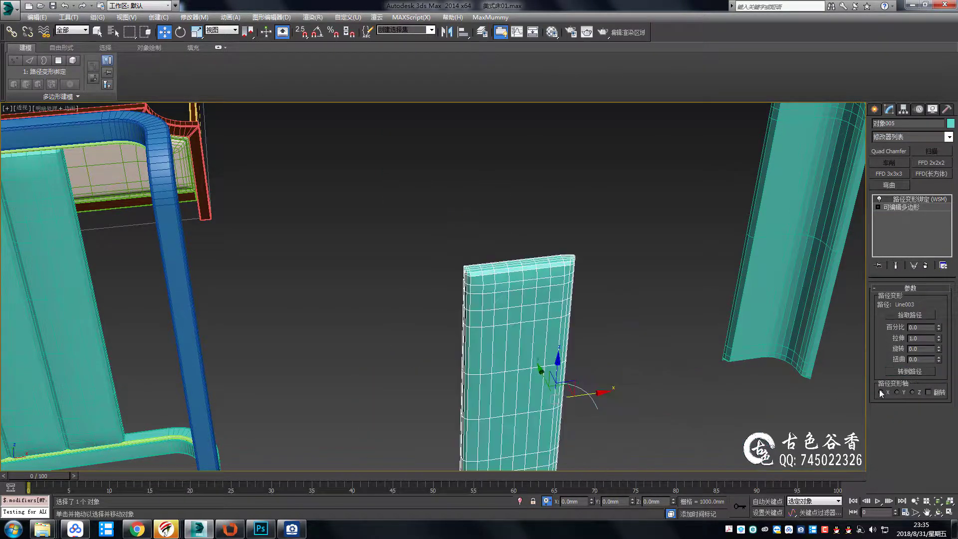
Set the Path Deform percent to 50 and collapse the whole stack to editable poly
{"action": "middle_click_drag", "start_coordinate": [588, 281], "coordinate": [589, 299], "text": "alt"}
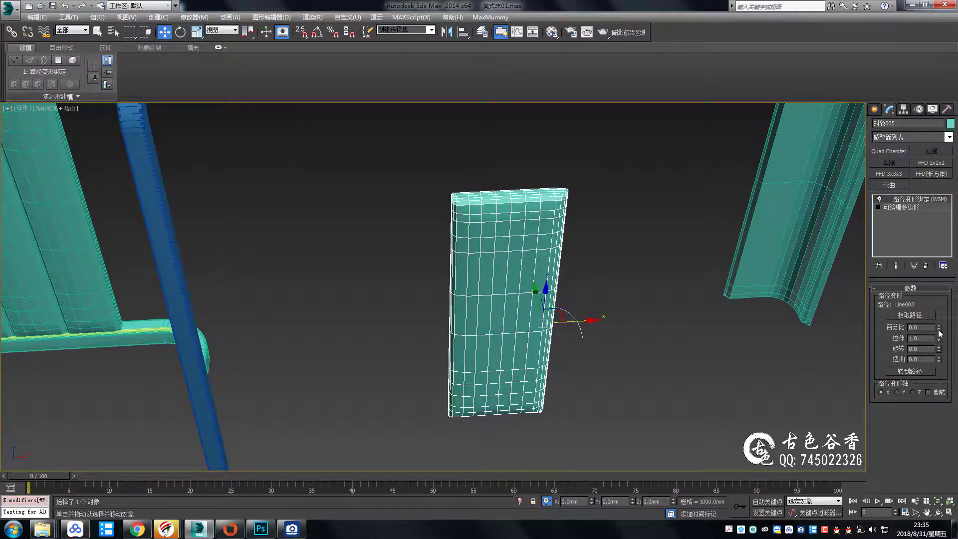
{"action": "type", "text": "50"}
{"action": "key", "text": "Return"}
{"action": "mouse_move", "coordinate": [565, 326]}
{"action": "middle_mouse_down", "text": "alt"}
{"action": "mouse_move", "coordinate": [540, 340]}
{"action": "mouse_move", "coordinate": [585, 346]}
{"action": "mouse_move", "coordinate": [615, 283]}
{"action": "mouse_move", "coordinate": [649, 269]}
{"action": "mouse_move", "coordinate": [630, 309]}
{"action": "middle_mouse_up", "text": "alt"}
{"action": "right_click", "coordinate": [927, 199]}
{"action": "left_click", "coordinate": [888, 285]}
{"action": "left_click", "coordinate": [521, 304]}
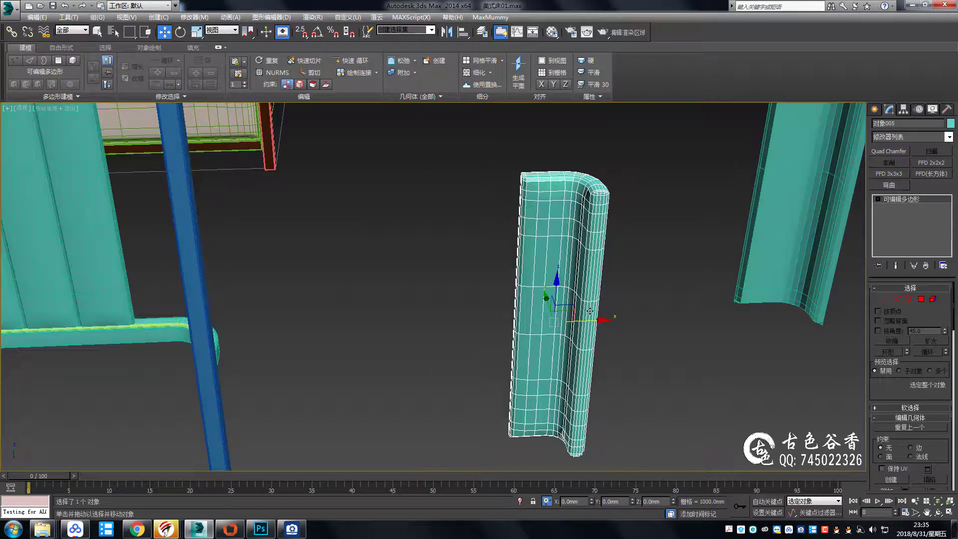
Snap the bent panel into the headboard's rounded corner in Front view
{"action": "key", "text": "f"}
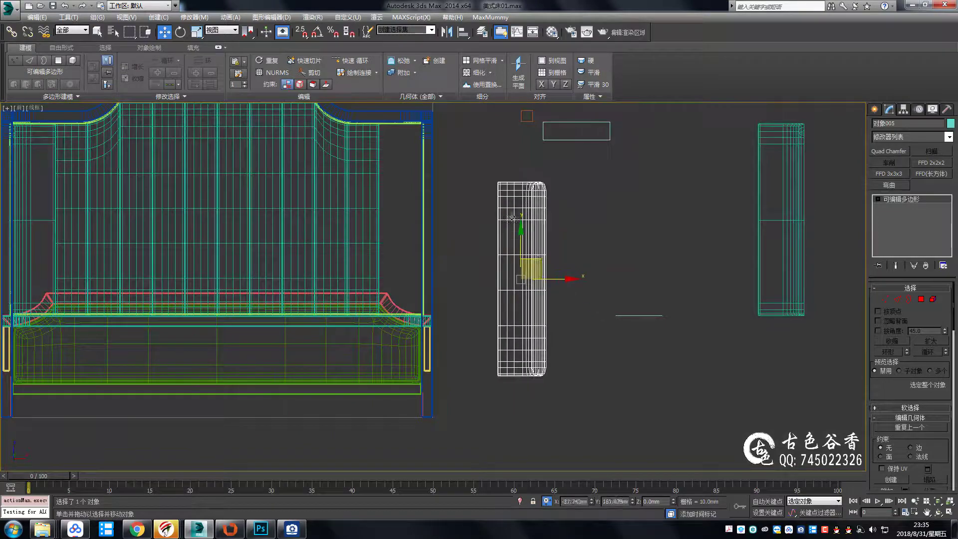
{"action": "scroll", "coordinate": [672, 197], "scroll_direction": "up", "scroll_amount": 3}
{"action": "scroll", "coordinate": [672, 197], "scroll_direction": "up", "scroll_amount": 5}
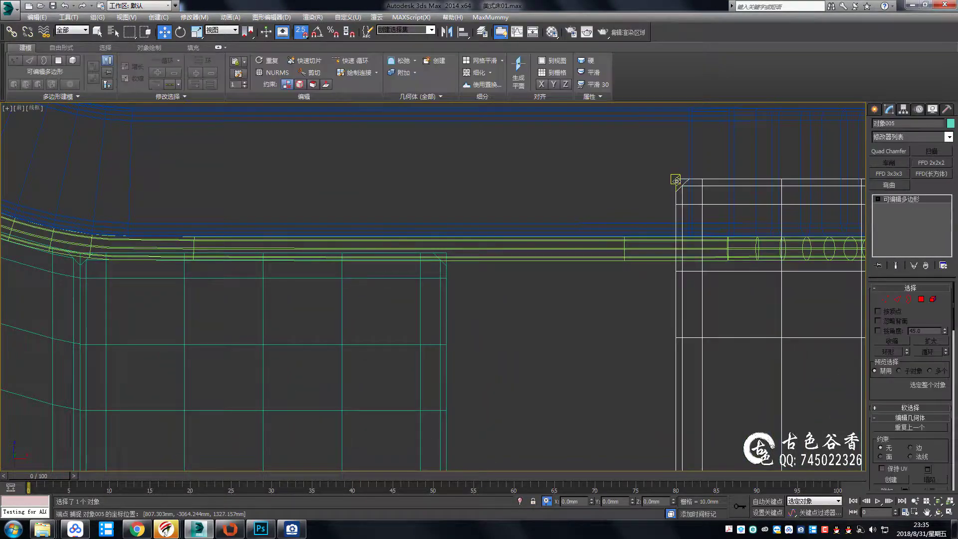
{"action": "scroll", "coordinate": [676, 181], "scroll_direction": "down", "scroll_amount": 2}
{"action": "middle_click_drag", "start_coordinate": [758, 259], "coordinate": [605, 259]}
{"action": "key", "text": "p"}
{"action": "mouse_move", "coordinate": [539, 278]}
{"action": "middle_mouse_down", "text": "alt"}
{"action": "mouse_move", "coordinate": [556, 263]}
{"action": "mouse_move", "coordinate": [503, 229]}
{"action": "mouse_move", "coordinate": [519, 374]}
{"action": "middle_mouse_up", "text": "alt"}
Check the corner fit from Top view and from below in a maximized perspective
{"action": "key", "text": "t"}
{"action": "scroll", "coordinate": [464, 331], "scroll_direction": "up", "scroll_amount": 3}
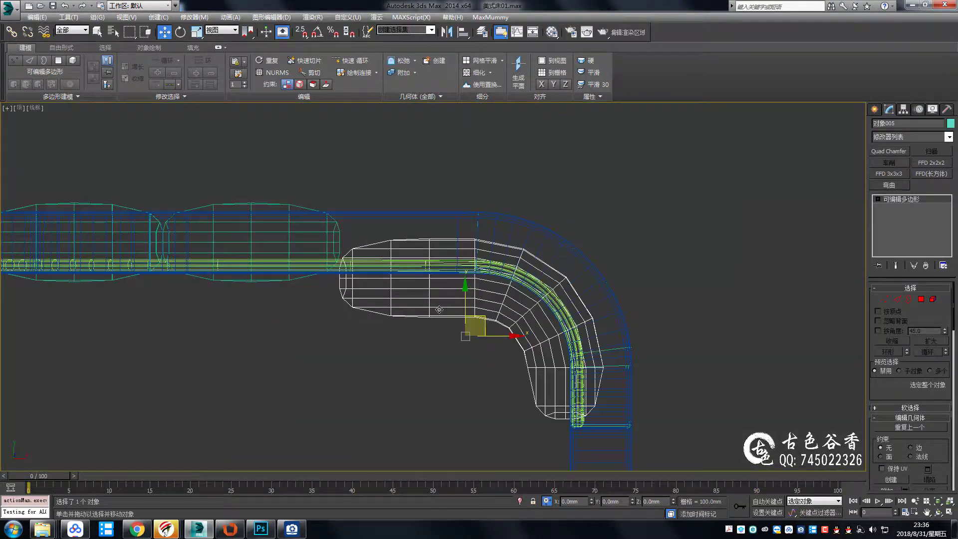
{"action": "scroll", "coordinate": [461, 331], "scroll_direction": "up", "scroll_amount": 5}
{"action": "scroll", "coordinate": [469, 312], "scroll_direction": "down", "scroll_amount": 3}
{"action": "scroll", "coordinate": [442, 279], "scroll_direction": "down", "scroll_amount": 3}
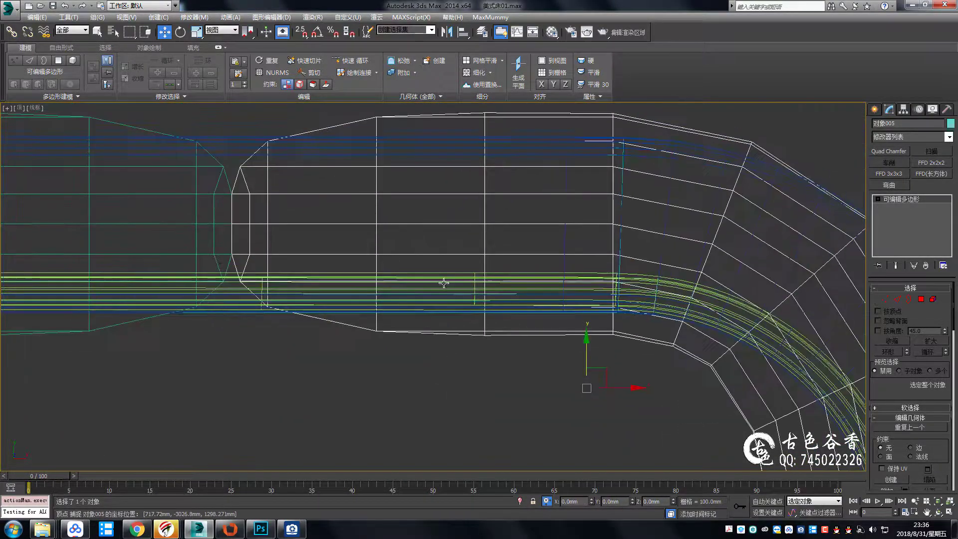
{"action": "middle_click_drag", "start_coordinate": [441, 279], "coordinate": [559, 212]}
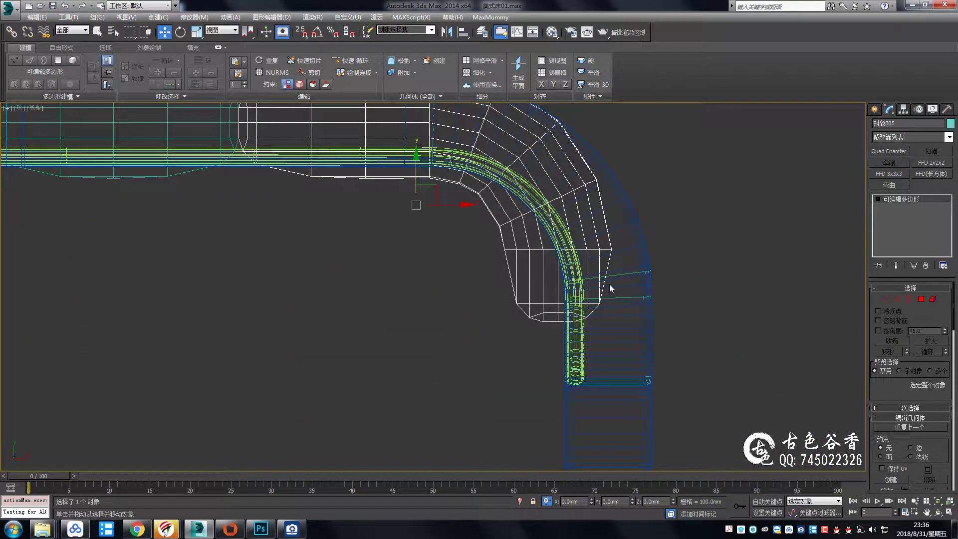
{"action": "key", "text": "alt+w"}
{"action": "key", "text": "alt+w"}
{"action": "mouse_move", "coordinate": [629, 322]}
{"action": "middle_mouse_down", "text": "alt"}
{"action": "mouse_move", "coordinate": [516, 225]}
{"action": "mouse_move", "coordinate": [497, 275]}
{"action": "middle_mouse_up", "text": "alt"}
{"action": "scroll", "coordinate": [515, 226], "scroll_direction": "down", "scroll_amount": 5}
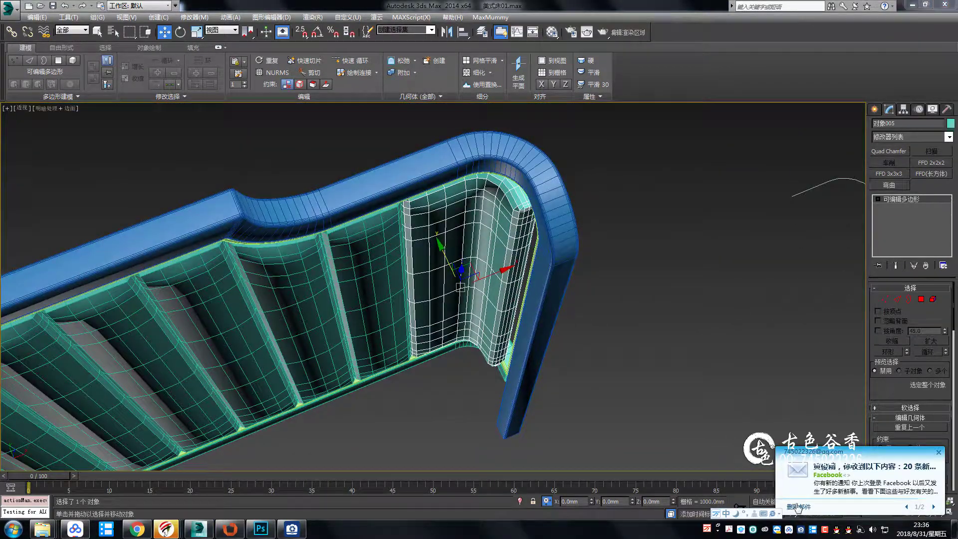
{"action": "scroll", "coordinate": [736, 347], "scroll_direction": "up", "scroll_amount": 4}
{"action": "middle_click_drag", "start_coordinate": [737, 347], "coordinate": [577, 279], "text": "alt"}
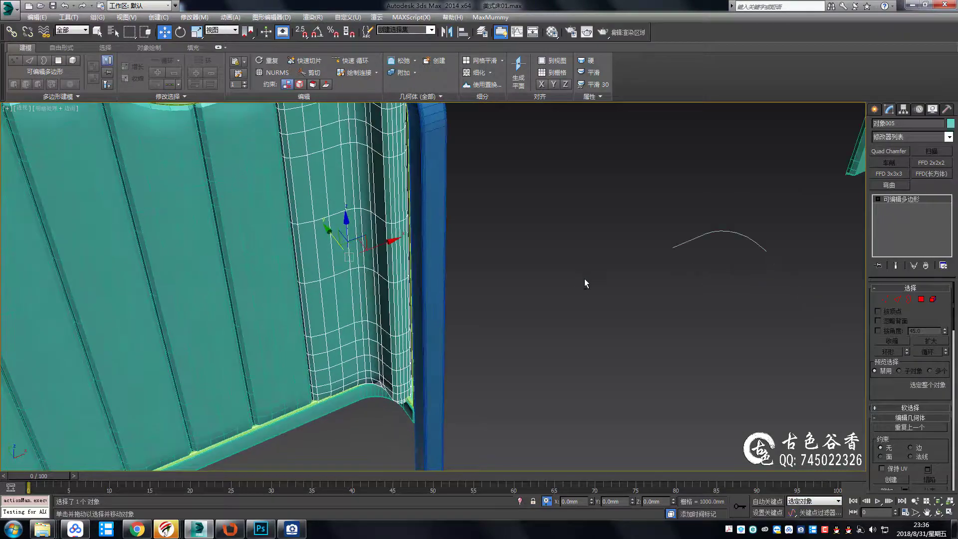
Undo back to the earlier path-deformed panel
{"action": "key", "text": "ctrl+z"}
{"action": "key", "text": "ctrl+z"}
{"action": "key", "text": "ctrl+z"}
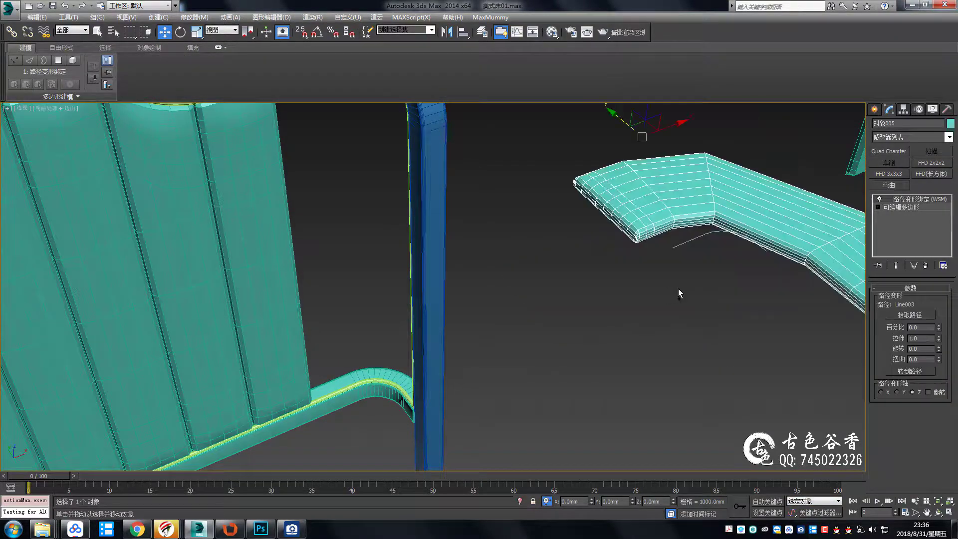
{"action": "key", "text": "ctrl+z"}
{"action": "key", "text": "ctrl+z"}
{"action": "key", "text": "ctrl+z"}
{"action": "key", "text": "ctrl+z"}
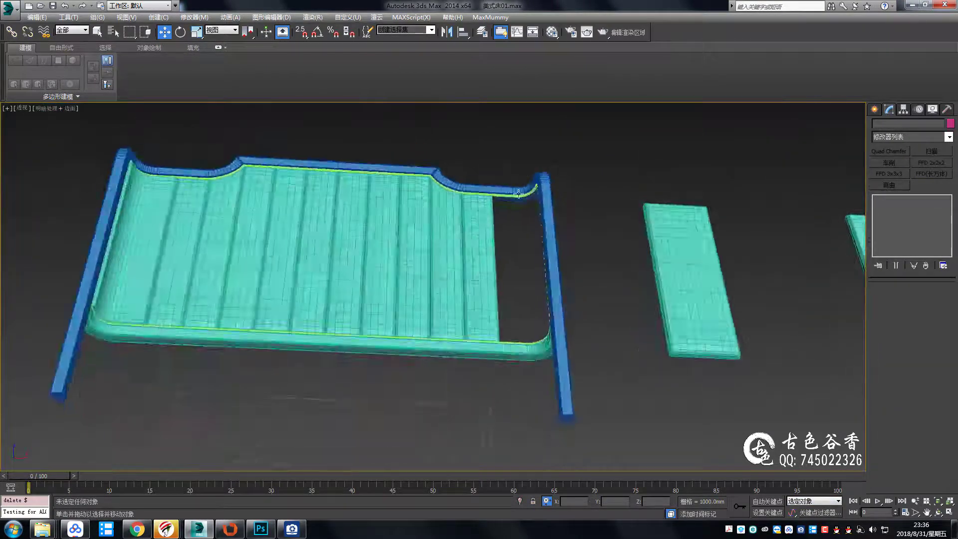
{"action": "key", "text": "ctrl+z"}
Isolate the blue rail and frame its curved corner
{"action": "key", "text": "ctrl+z"}
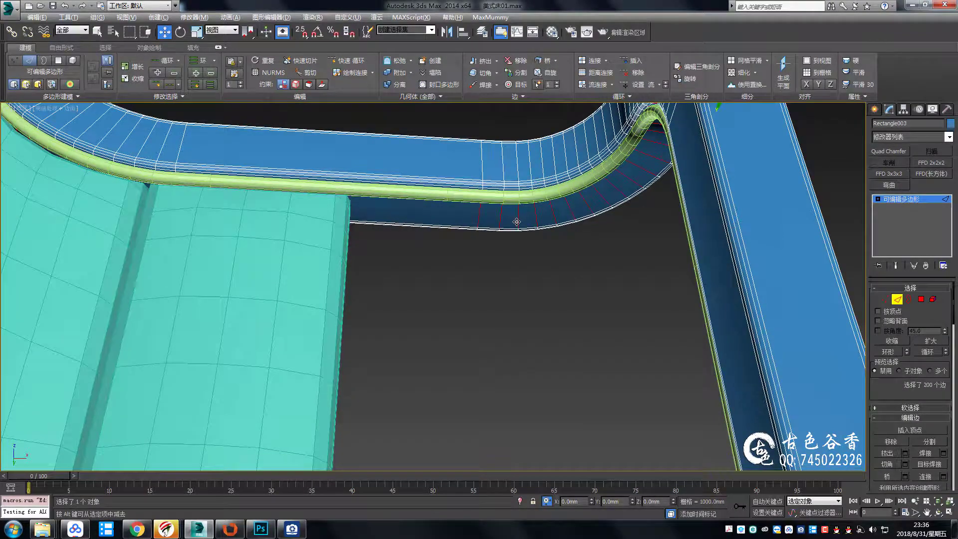
{"action": "key", "text": "ctrl+z"}
{"action": "key", "text": "alt+q"}
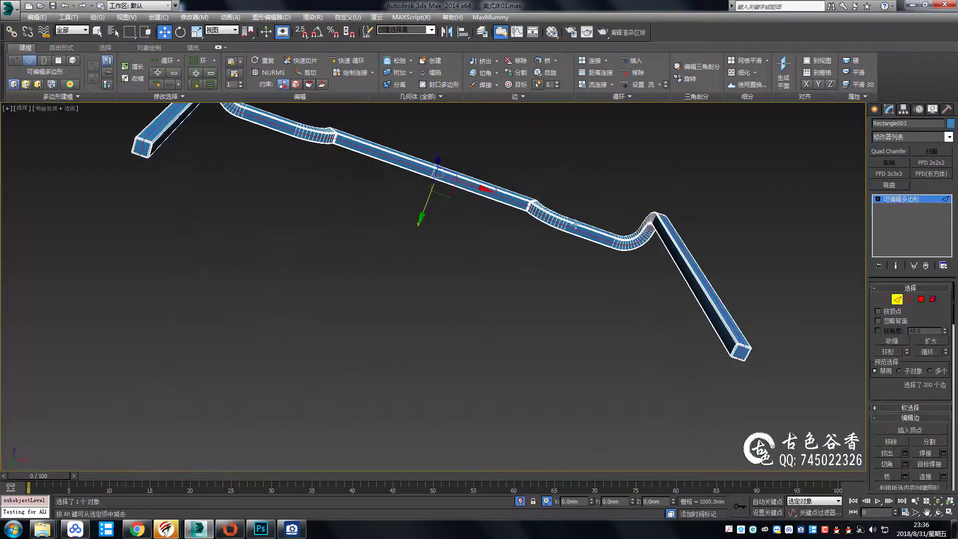
{"action": "key", "text": "ctrl+z"}
{"action": "key", "text": "ctrl+z"}
{"action": "key", "text": "ctrl+z"}
{"action": "key", "text": "ctrl+z"}
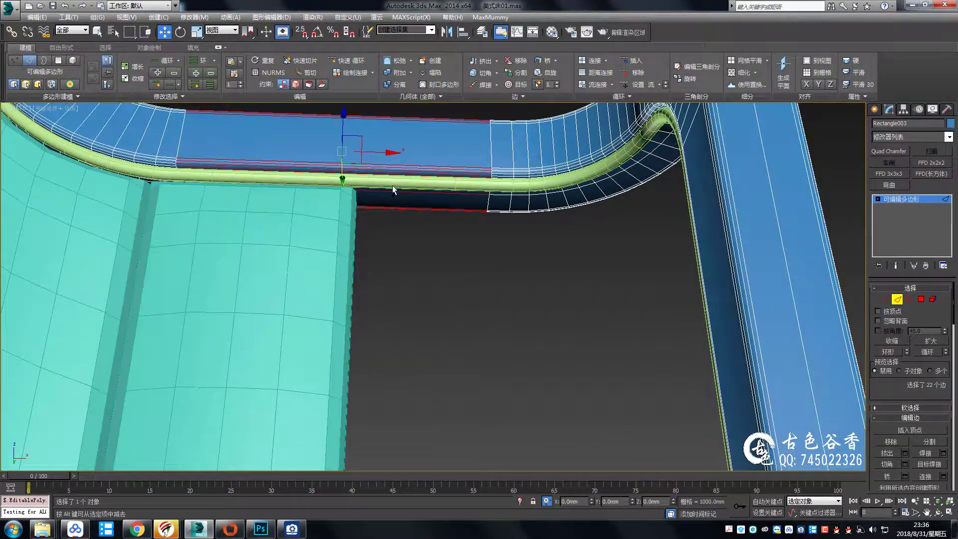
{"action": "key", "text": "shift+z"}
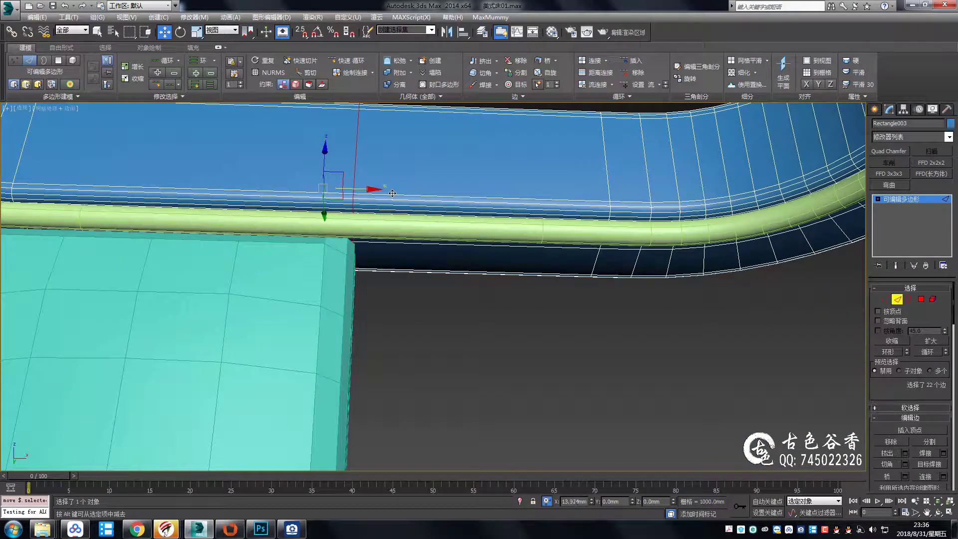
{"action": "scroll", "coordinate": [387, 196], "scroll_direction": "up", "scroll_amount": 2}
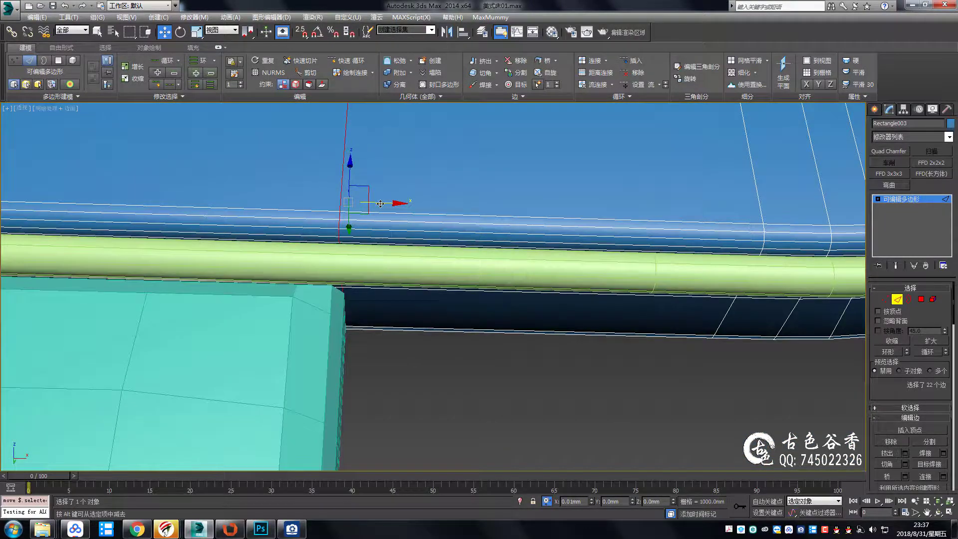
{"action": "key", "text": "shift+z"}
{"action": "key", "text": "shift+z"}
{"action": "scroll", "coordinate": [592, 311], "scroll_direction": "up", "scroll_amount": 2}
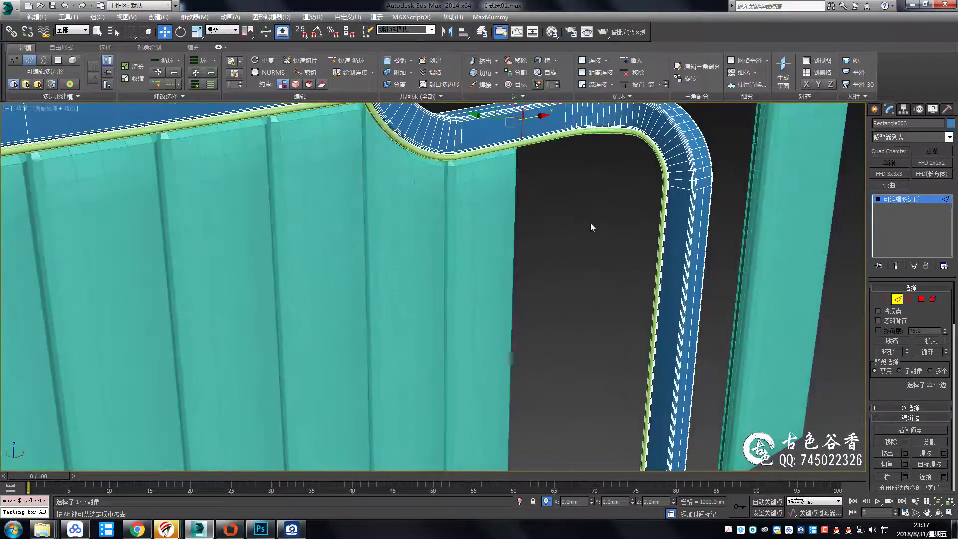
{"action": "key", "text": "shift+z"}
{"action": "key", "text": "shift+z"}
{"action": "key", "text": "shift+z"}
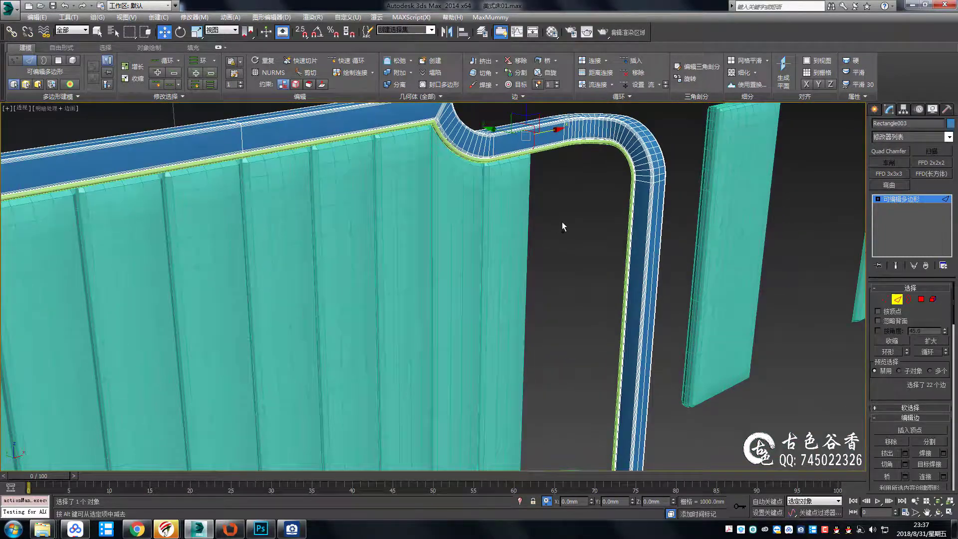
{"action": "key", "text": "shift+z"}
{"action": "key", "text": "shift+z"}
{"action": "key", "text": "shift+z"}
{"action": "key", "text": "2"}
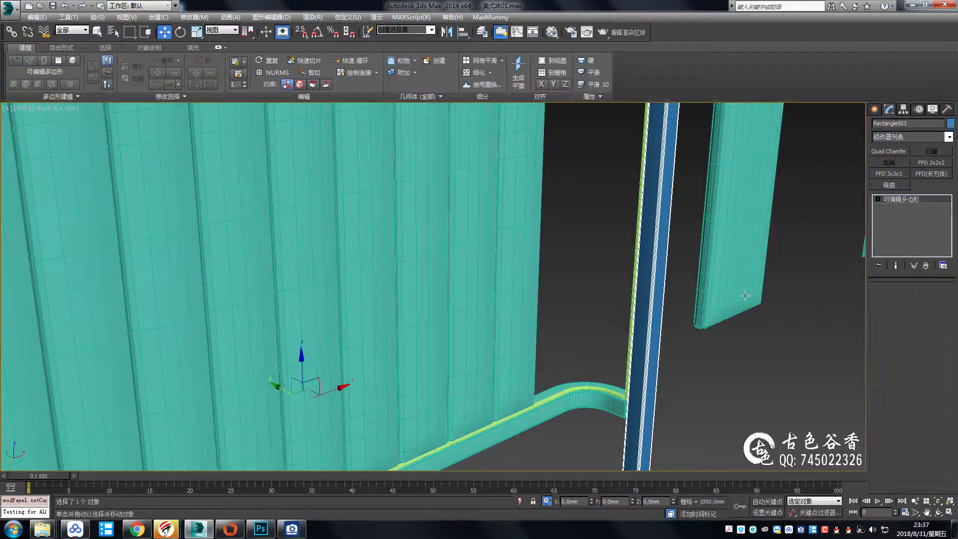
Select the edge loop along the teal strip's curved end on Rectangle005
{"action": "left_click", "coordinate": [744, 295]}
{"action": "key", "text": "z"}
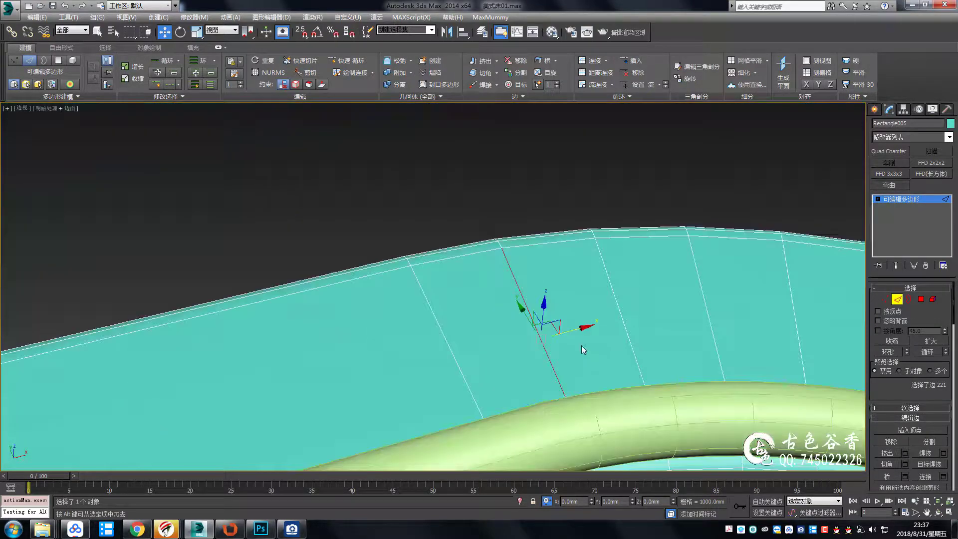
{"action": "key", "text": "shift+z"}
{"action": "key", "text": "ctrl+z"}
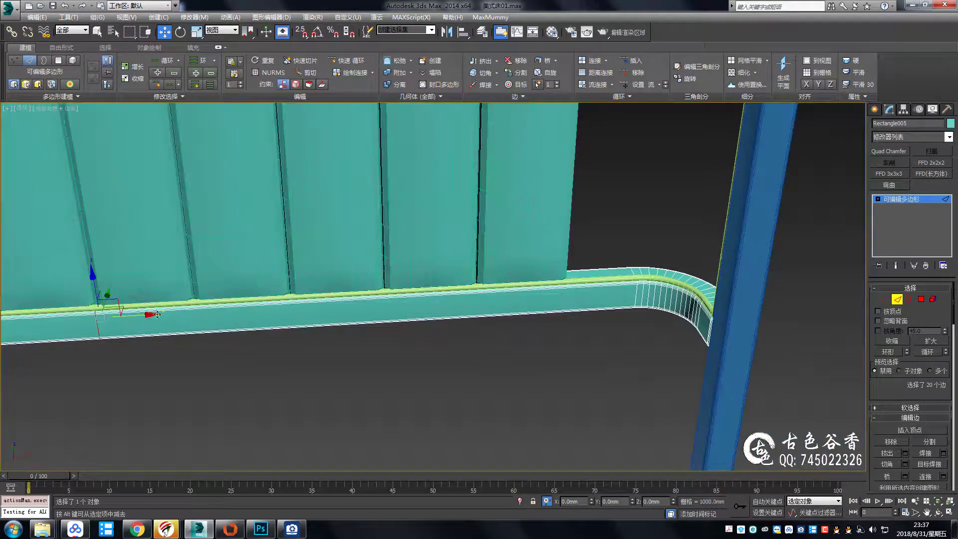
{"action": "key", "text": "z"}
{"action": "scroll", "coordinate": [450, 342], "scroll_direction": "up", "scroll_amount": 3}
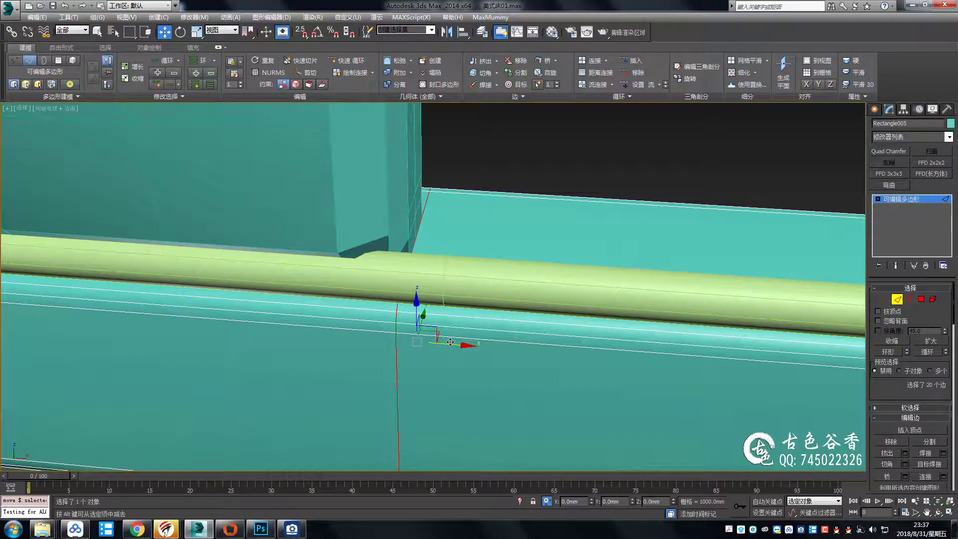
{"action": "scroll", "coordinate": [546, 280], "scroll_direction": "down", "scroll_amount": 1}
{"action": "scroll", "coordinate": [638, 262], "scroll_direction": "down", "scroll_amount": 5}
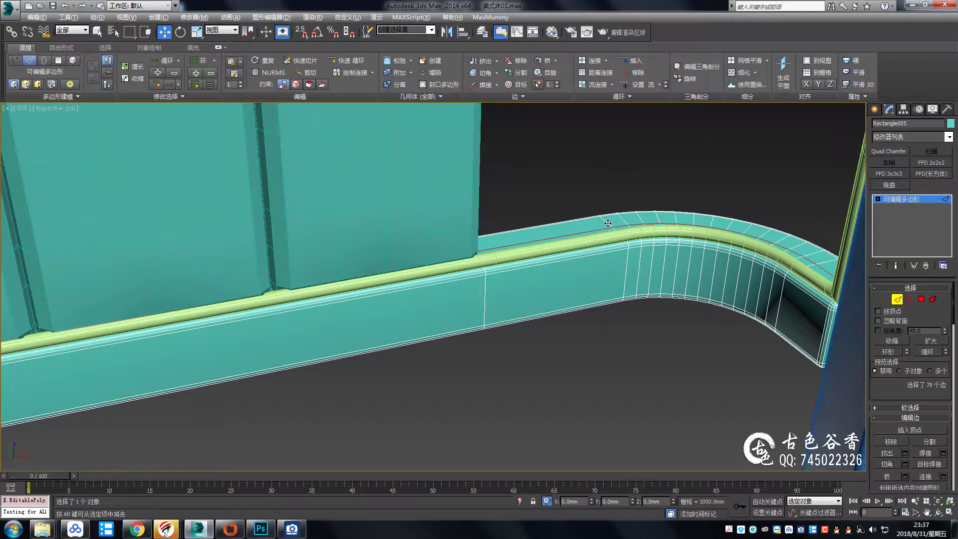
{"action": "mouse_move", "coordinate": [608, 223]}
{"action": "middle_mouse_down", "text": "alt"}
{"action": "mouse_move", "coordinate": [689, 200]}
{"action": "mouse_move", "coordinate": [549, 250]}
{"action": "mouse_move", "coordinate": [488, 289]}
{"action": "middle_mouse_up", "text": "alt"}
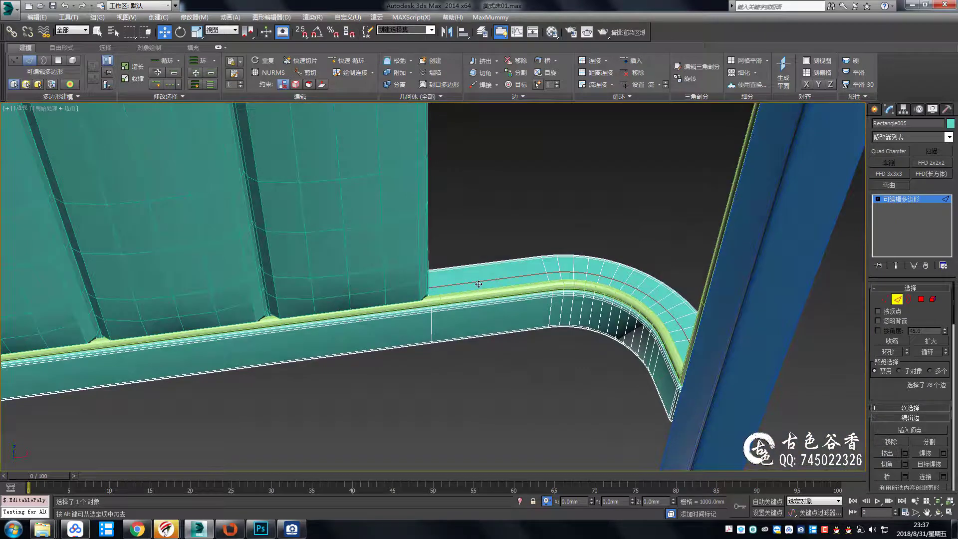
Create a shape from the selected edges, then select and isolate the new curve
{"action": "right_click", "coordinate": [478, 284]}
{"action": "left_click", "coordinate": [454, 377]}
{"action": "left_click", "coordinate": [454, 305]}
{"action": "key", "text": "q"}
{"action": "key", "text": "2"}
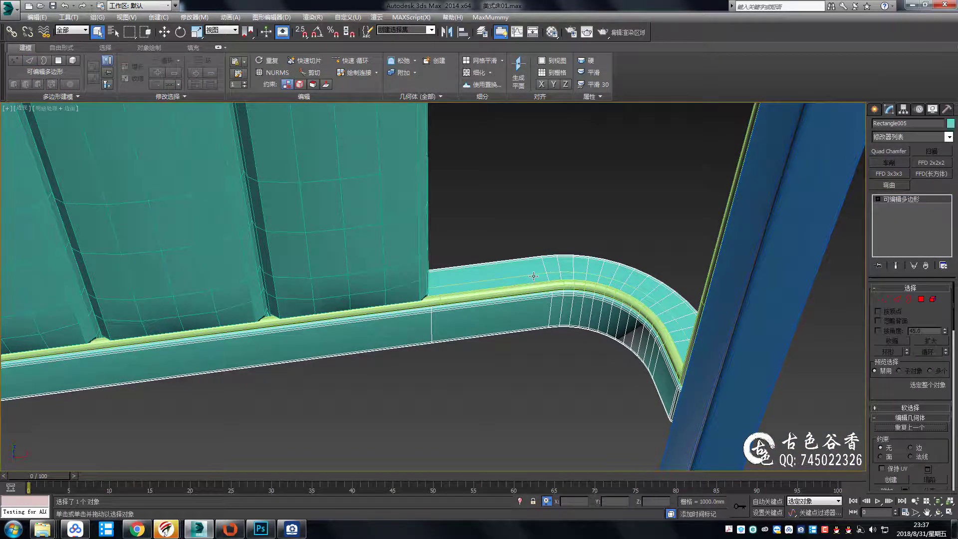
{"action": "left_click", "coordinate": [533, 276]}
{"action": "key", "text": "alt+q"}
Zoom to the extracted curve's end vertex with Move active, then isolate the curve
{"action": "middle_click_drag", "start_coordinate": [472, 279], "coordinate": [658, 279]}
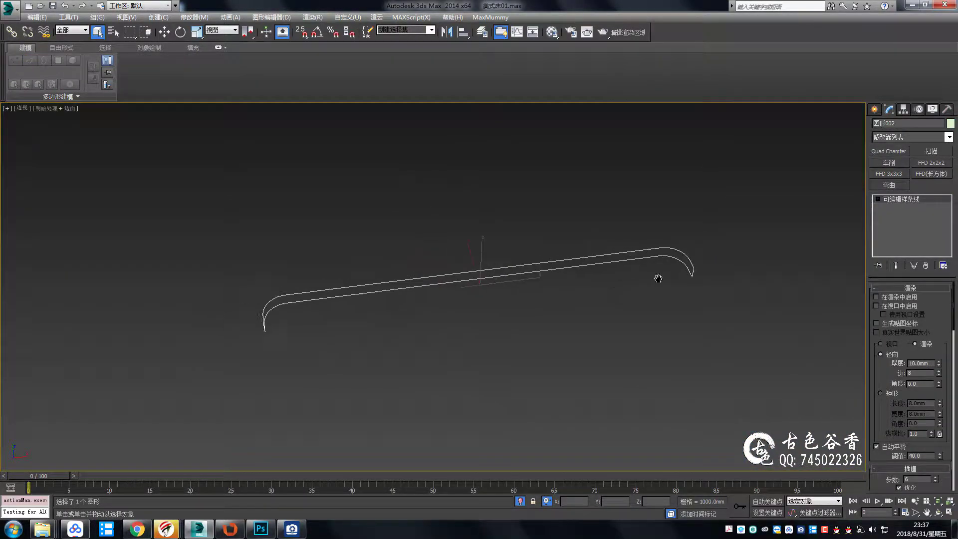
{"action": "key", "text": "1"}
{"action": "scroll", "coordinate": [729, 267], "scroll_direction": "up", "scroll_amount": 5}
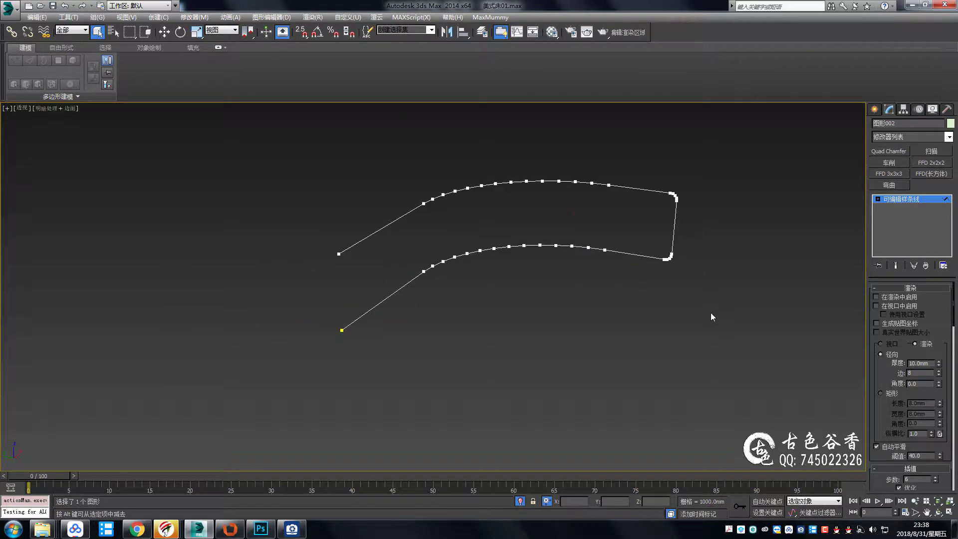
{"action": "scroll", "coordinate": [662, 193], "scroll_direction": "up", "scroll_amount": 5}
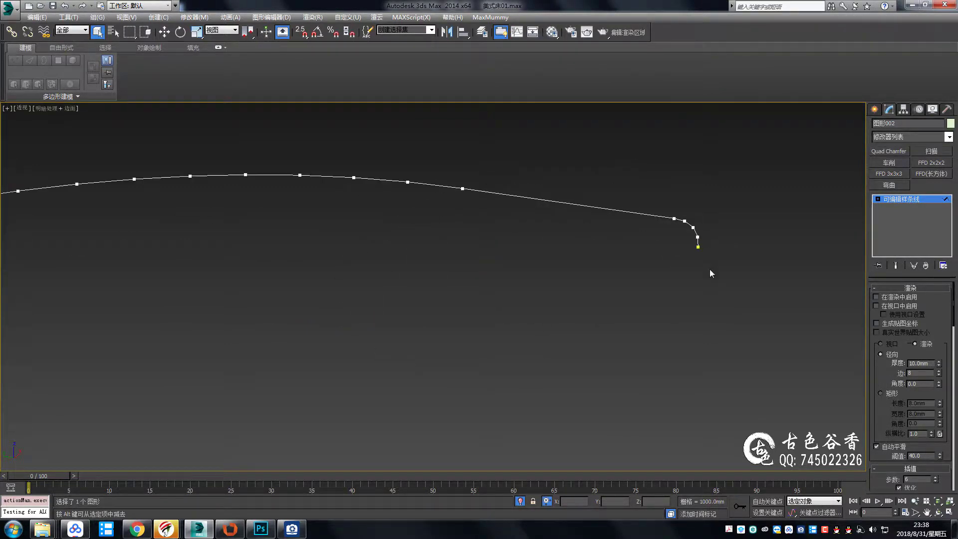
{"action": "scroll", "coordinate": [691, 236], "scroll_direction": "up", "scroll_amount": 5}
{"action": "middle_click_drag", "start_coordinate": [669, 279], "coordinate": [677, 286]}
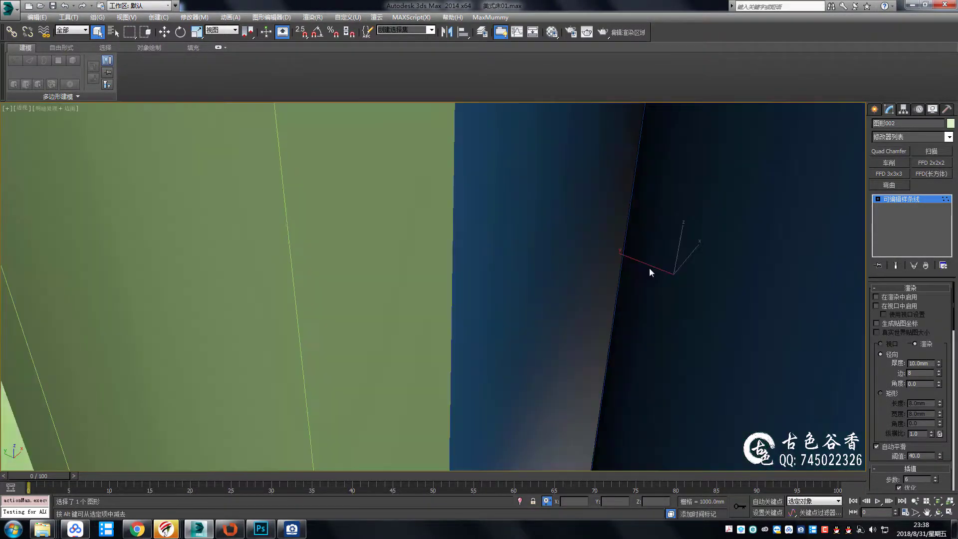
{"action": "scroll", "coordinate": [678, 287], "scroll_direction": "down", "scroll_amount": 2}
{"action": "key", "text": "w"}
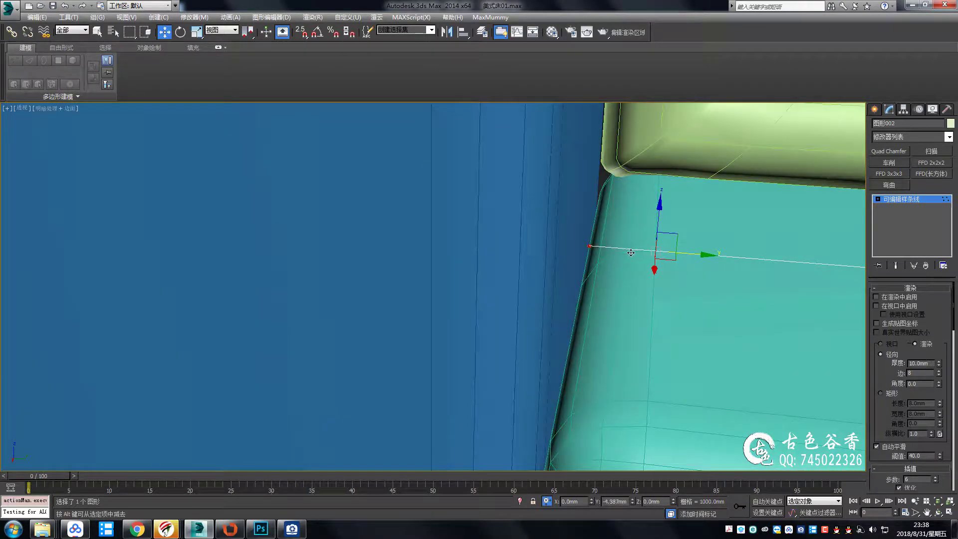
{"action": "scroll", "coordinate": [623, 255], "scroll_direction": "down", "scroll_amount": 3}
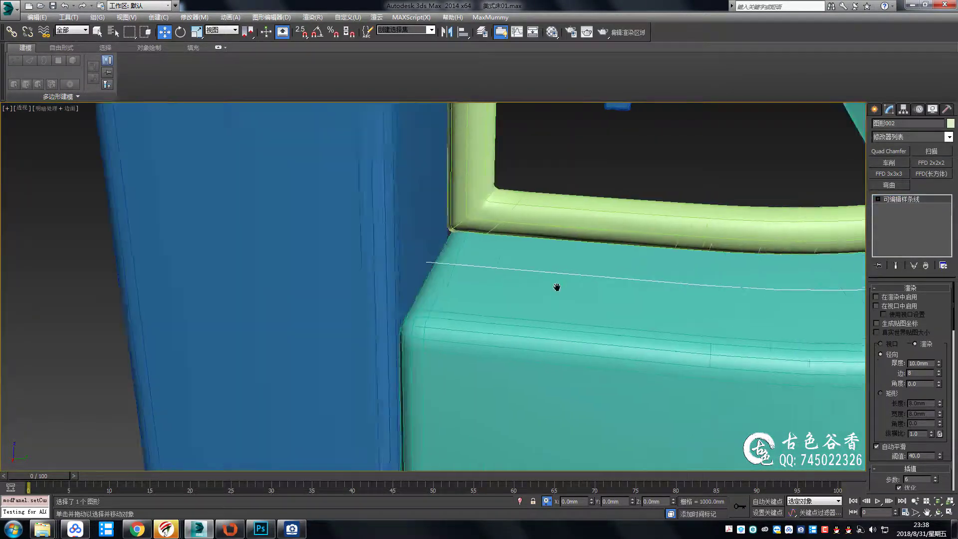
{"action": "mouse_move", "coordinate": [558, 285]}
{"action": "middle_mouse_down", "text": "alt"}
{"action": "mouse_move", "coordinate": [549, 312]}
{"action": "mouse_move", "coordinate": [613, 293]}
{"action": "middle_mouse_up", "text": "alt"}
{"action": "key", "text": "alt+q"}
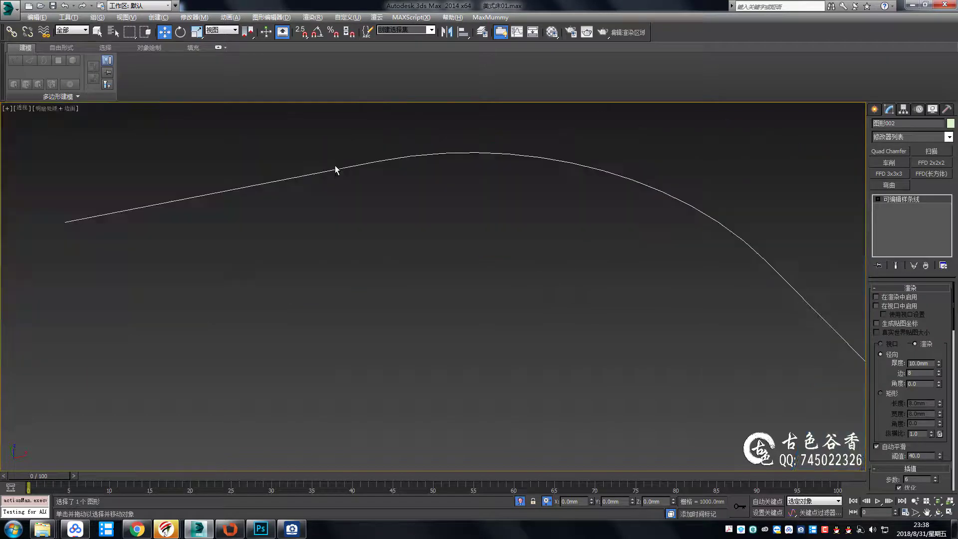
From Top view, draw a new line beside the curve and select its lower vertices
{"action": "key", "text": "t"}
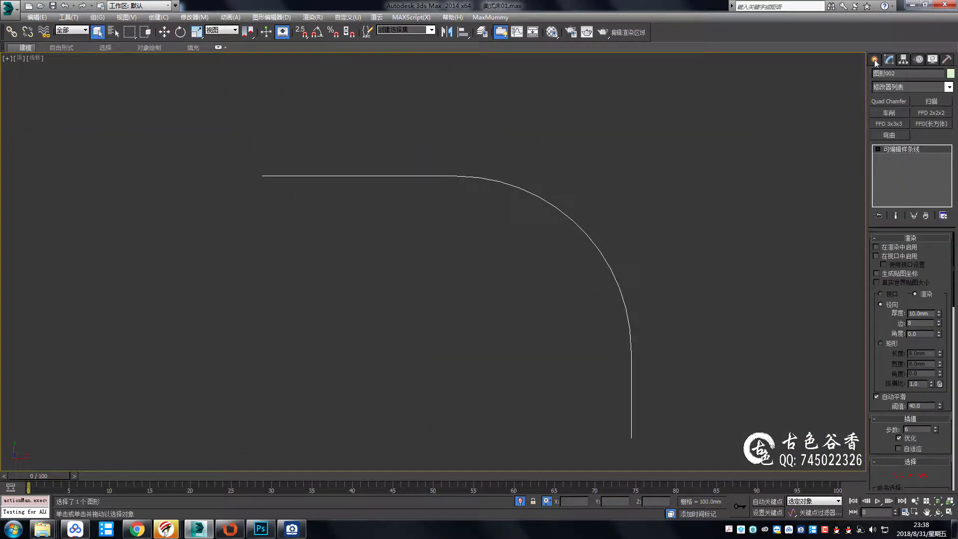
{"action": "left_click", "coordinate": [875, 61]}
{"action": "left_click", "coordinate": [891, 135]}
{"action": "scroll", "coordinate": [402, 199], "scroll_direction": "up", "scroll_amount": 2}
{"action": "left_click", "coordinate": [238, 190]}
{"action": "right_click", "coordinate": [470, 196]}
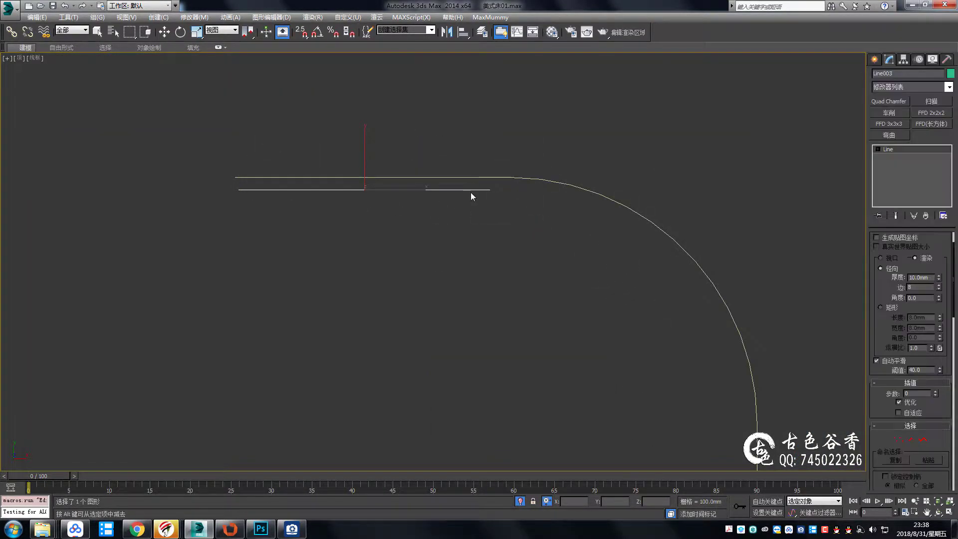
{"action": "key", "text": "w"}
{"action": "key", "text": "alt+q"}
{"action": "key", "text": "1"}
{"action": "left_click_drag", "start_coordinate": [614, 240], "coordinate": [213, 206]}
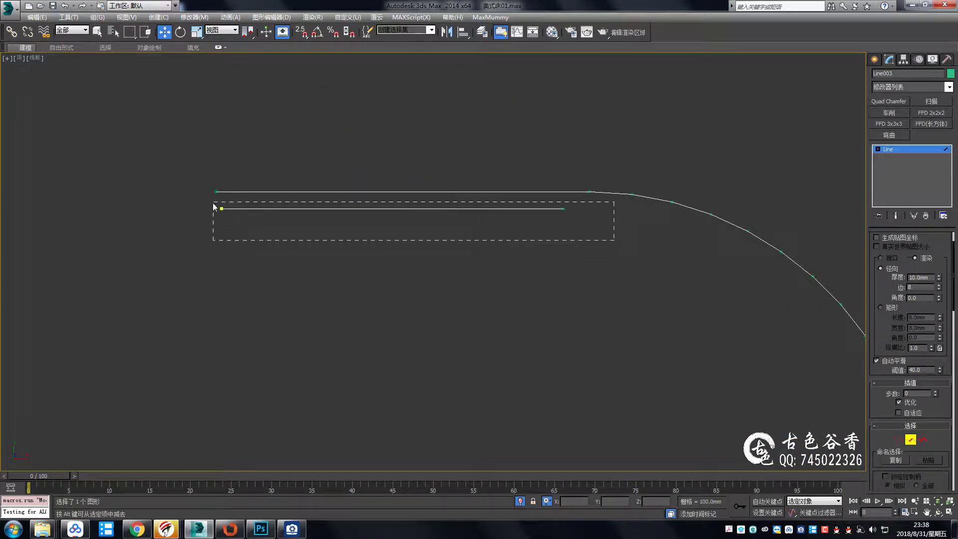
{"action": "key", "text": "1"}
Convert the line to an editable spline, then add and remove an XForm modifier
{"action": "mouse_move", "coordinate": [721, 233]}
{"action": "middle_mouse_down"}
{"action": "mouse_move", "coordinate": [582, 205]}
{"action": "mouse_move", "coordinate": [647, 296]}
{"action": "mouse_move", "coordinate": [550, 234]}
{"action": "mouse_move", "coordinate": [544, 295]}
{"action": "middle_mouse_up"}
{"action": "right_click", "coordinate": [577, 245]}
{"action": "left_click", "coordinate": [651, 259]}
{"action": "scroll", "coordinate": [577, 233], "scroll_direction": "down", "scroll_amount": 3}
{"action": "key", "text": "p"}
{"action": "scroll", "coordinate": [648, 295], "scroll_direction": "down", "scroll_amount": 5}
{"action": "left_click", "coordinate": [903, 59]}
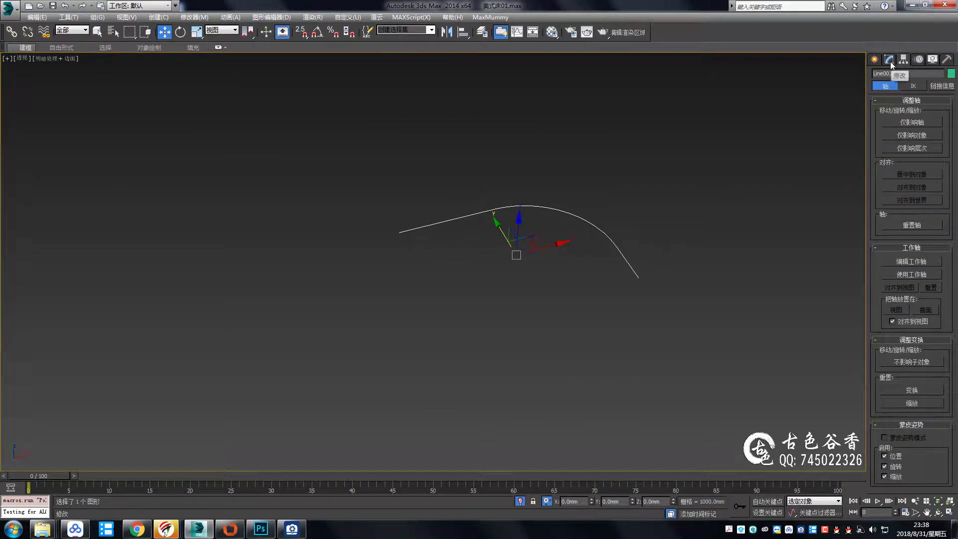
{"action": "left_click", "coordinate": [889, 59]}
{"action": "key", "text": "x"}
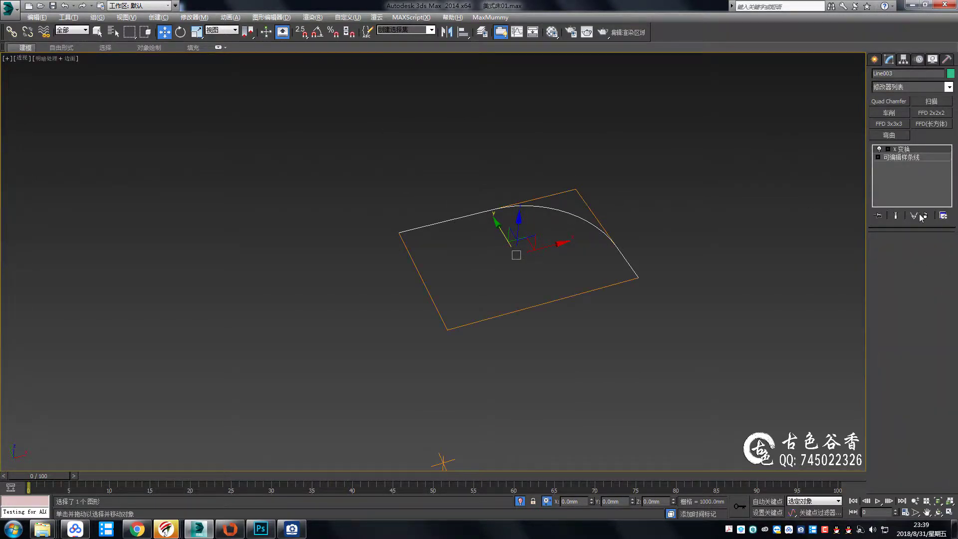
{"action": "left_click", "coordinate": [921, 215]}
Measure the curve at 318 mm and select the reference rectangle in Front view
{"action": "key", "text": "z"}
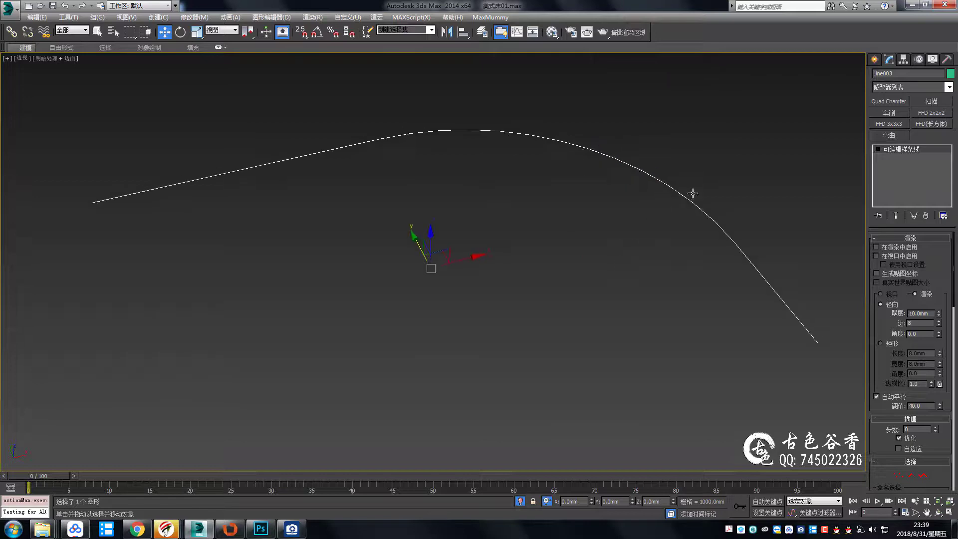
{"action": "left_click", "coordinate": [947, 59]}
{"action": "key", "text": "alt+w"}
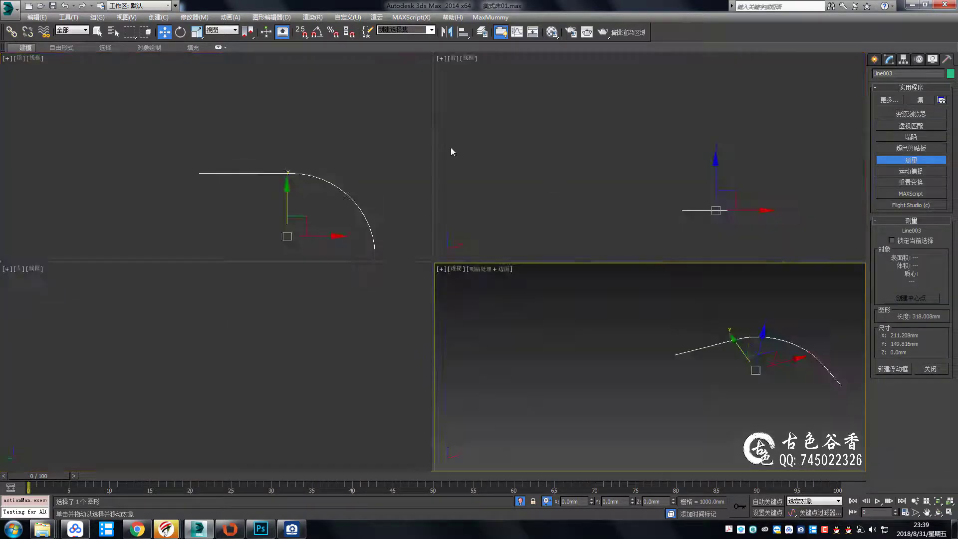
{"action": "key", "text": "alt+w"}
{"action": "scroll", "coordinate": [660, 151], "scroll_direction": "down", "scroll_amount": 5}
{"action": "scroll", "coordinate": [499, 200], "scroll_direction": "up", "scroll_amount": 5}
{"action": "left_click_drag", "start_coordinate": [317, 117], "coordinate": [584, 180]}
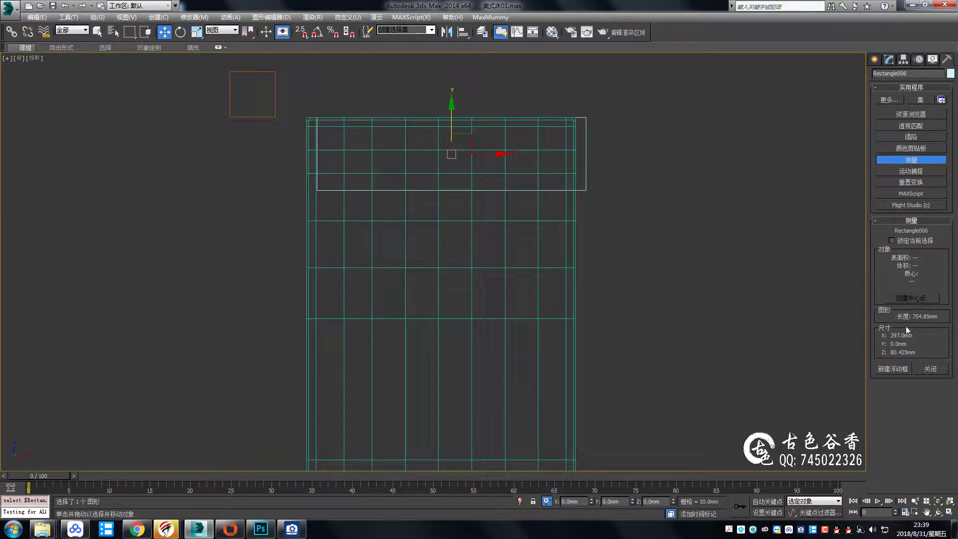
In Object005's Vertex mode, box-select the vertices along the panel's right edge
{"action": "left_click", "coordinate": [889, 59]}
{"action": "type", "text": "318"}
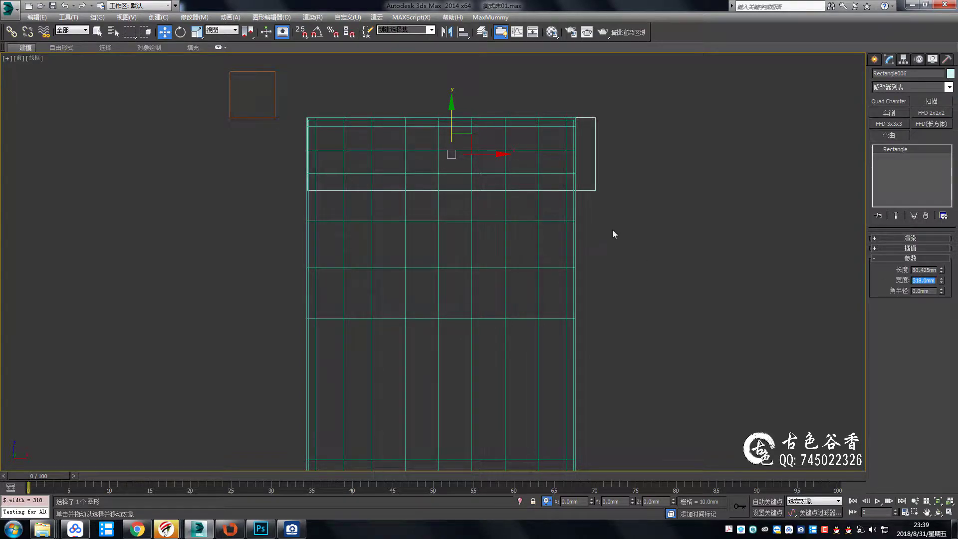
{"action": "left_click", "coordinate": [504, 227]}
{"action": "key", "text": "1"}
{"action": "scroll", "coordinate": [530, 118], "scroll_direction": "down", "scroll_amount": 2}
{"action": "middle_click_drag", "start_coordinate": [529, 118], "coordinate": [516, 105]}
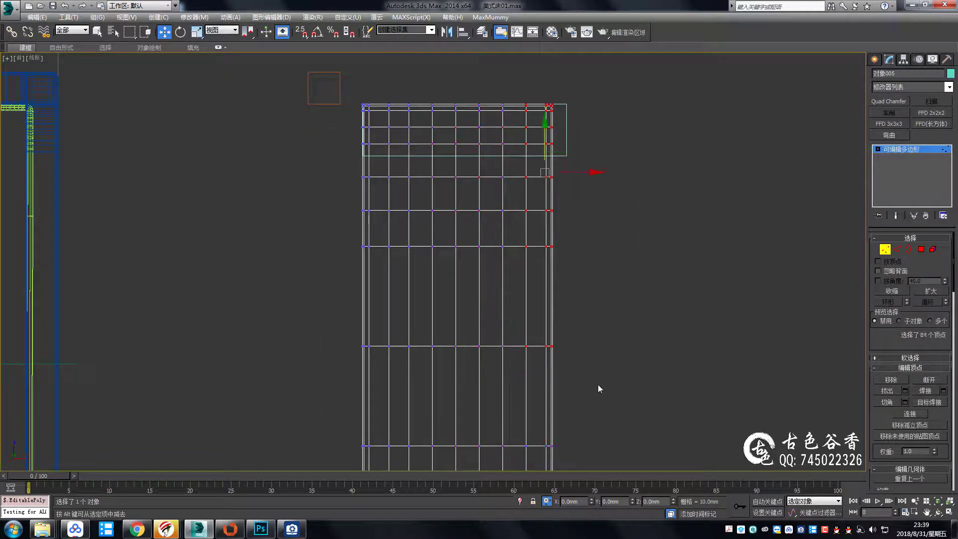
{"action": "scroll", "coordinate": [506, 97], "scroll_direction": "down", "scroll_amount": 3}
{"action": "left_click_drag", "start_coordinate": [528, 79], "coordinate": [506, 145], "text": "ctrl"}
{"action": "scroll", "coordinate": [519, 151], "scroll_direction": "up", "scroll_amount": 5}
With 2.5 snap on, move the right-edge vertices onto the rectangle corner, then exit sub-object
{"action": "key", "text": "s"}
{"action": "scroll", "coordinate": [473, 203], "scroll_direction": "up", "scroll_amount": 3}
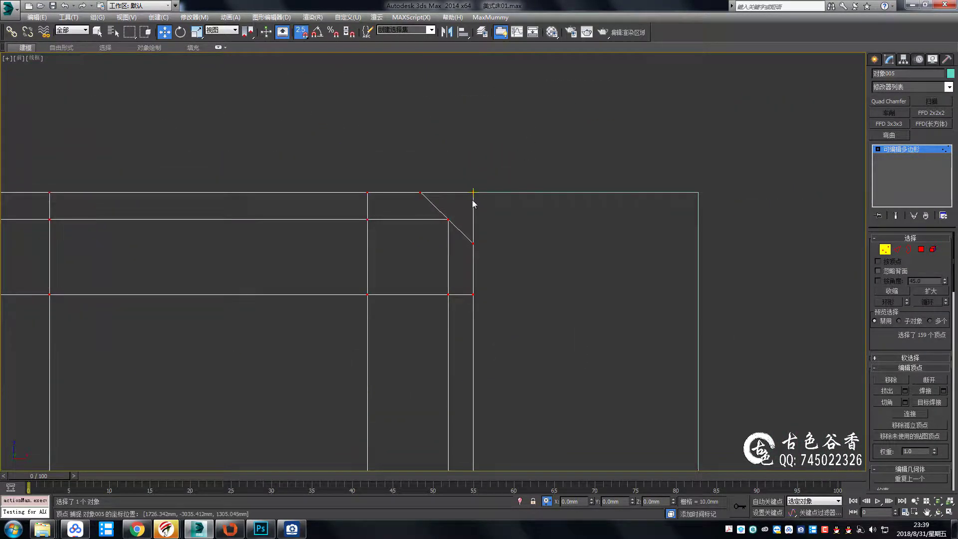
{"action": "left_click_drag", "start_coordinate": [473, 192], "coordinate": [697, 192]}
{"action": "scroll", "coordinate": [552, 235], "scroll_direction": "down", "scroll_amount": 4}
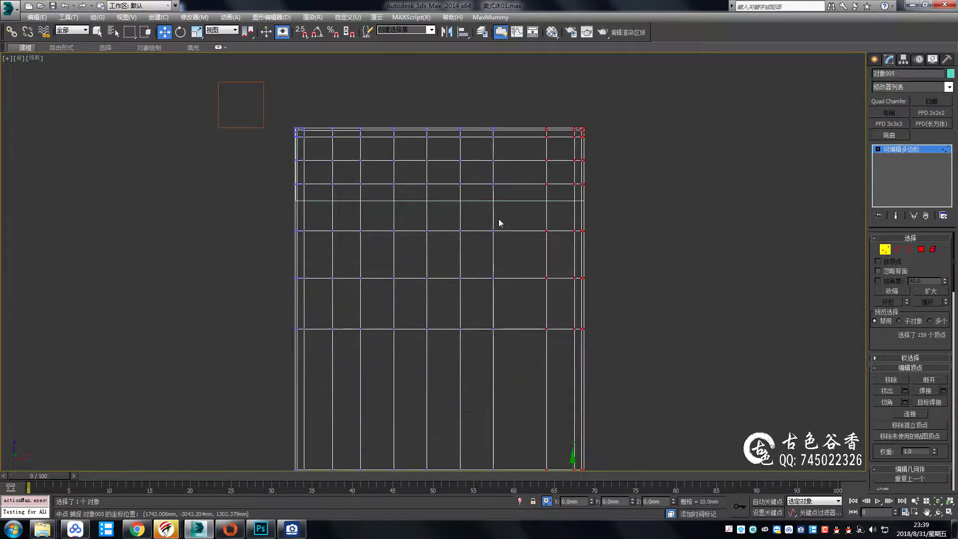
{"action": "key", "text": "s"}
{"action": "key", "text": "2"}
{"action": "left_click", "coordinate": [514, 278], "text": "shift"}
{"action": "left_click", "coordinate": [905, 149]}
Select Rectangle005 and the curved Line003 spline, orbiting to inspect the rounded corner
{"action": "scroll", "coordinate": [583, 241], "scroll_direction": "down", "scroll_amount": 3}
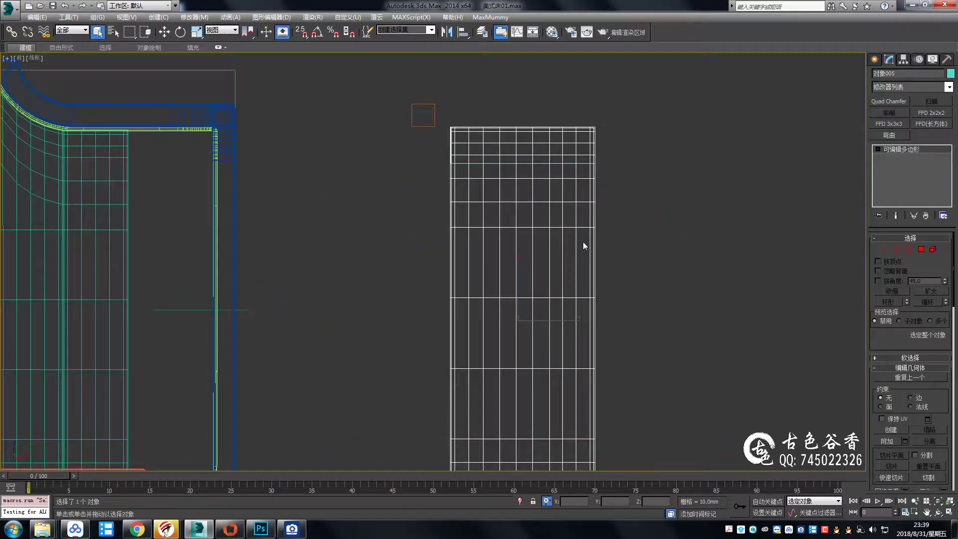
{"action": "scroll", "coordinate": [615, 235], "scroll_direction": "down", "scroll_amount": 2}
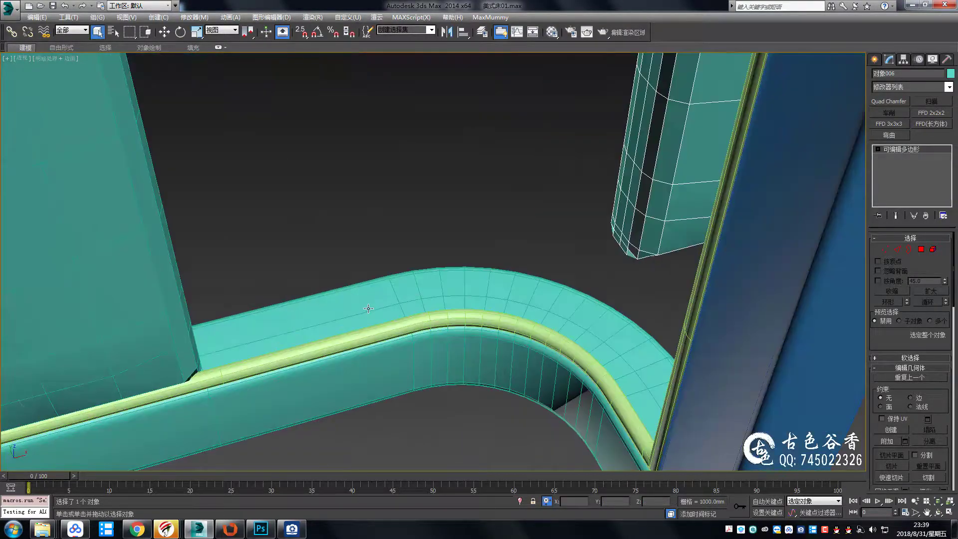
{"action": "left_click", "coordinate": [368, 308]}
{"action": "middle_click_drag", "start_coordinate": [368, 309], "coordinate": [429, 264], "text": "alt"}
{"action": "scroll", "coordinate": [432, 270], "scroll_direction": "down", "scroll_amount": 3}
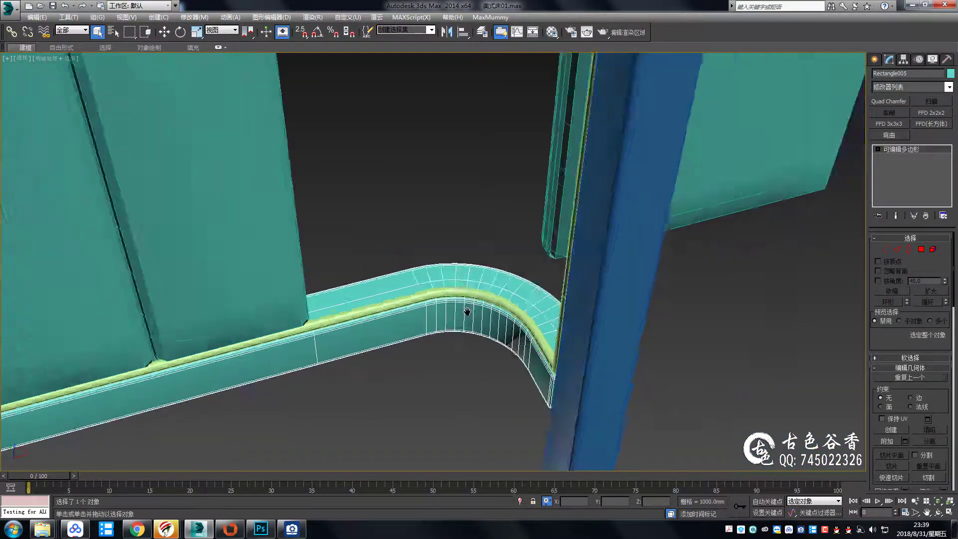
{"action": "mouse_move", "coordinate": [466, 317]}
{"action": "middle_mouse_down", "text": "alt"}
{"action": "mouse_move", "coordinate": [471, 181]}
{"action": "mouse_move", "coordinate": [508, 220]}
{"action": "middle_mouse_up", "text": "alt"}
{"action": "left_click", "coordinate": [509, 220]}
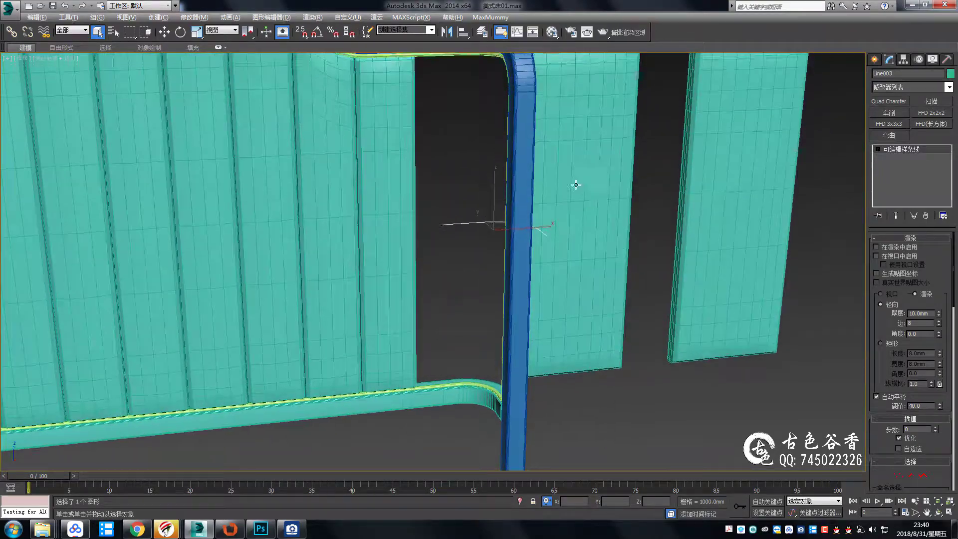
{"action": "mouse_move", "coordinate": [575, 155]}
{"action": "middle_mouse_down", "text": "alt"}
{"action": "mouse_move", "coordinate": [661, 205]}
{"action": "mouse_move", "coordinate": [518, 228]}
{"action": "middle_mouse_up", "text": "alt"}
Check Line003 in Top wireframe view, then return to shaded perspective
{"action": "key", "text": "t"}
{"action": "key", "text": "F3"}
{"action": "scroll", "coordinate": [577, 313], "scroll_direction": "up", "scroll_amount": 5}
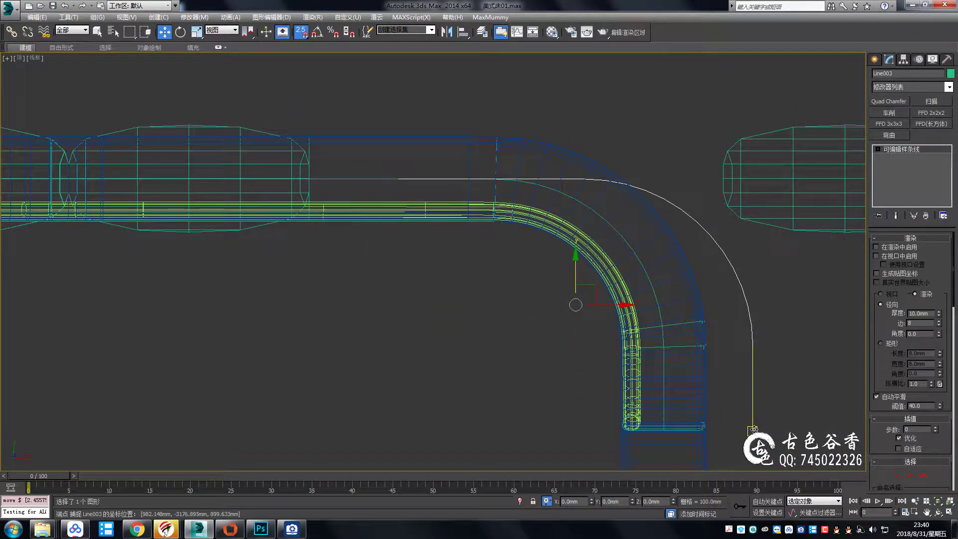
{"action": "key", "text": "q"}
{"action": "key", "text": "p"}
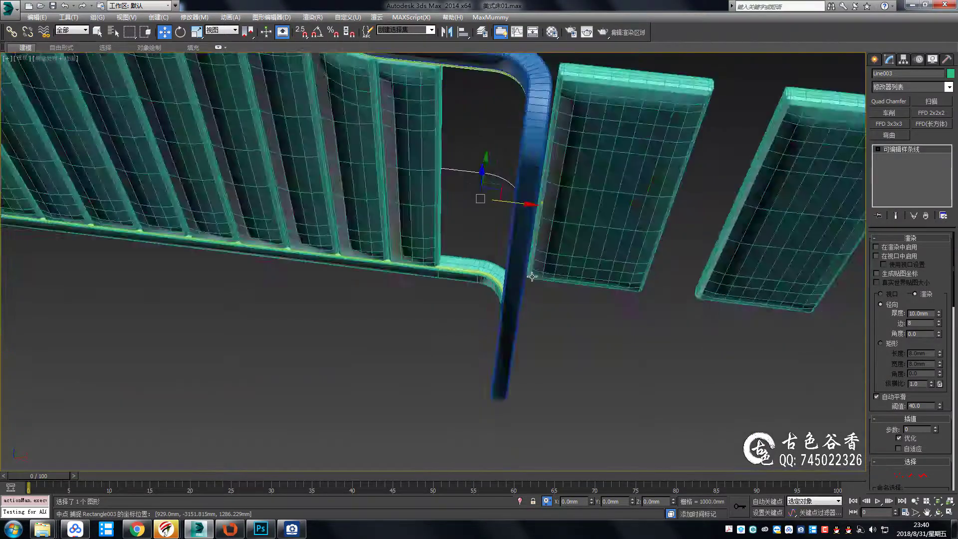
{"action": "middle_click_drag", "start_coordinate": [609, 314], "coordinate": [573, 240], "text": "alt"}
Give Object006 a Path Deform Binding (WSM) on path Line003 along the X axis
{"action": "scroll", "coordinate": [574, 240], "scroll_direction": "up", "scroll_amount": 2}
{"action": "left_click", "coordinate": [574, 240]}
{"action": "left_click", "coordinate": [947, 87]}
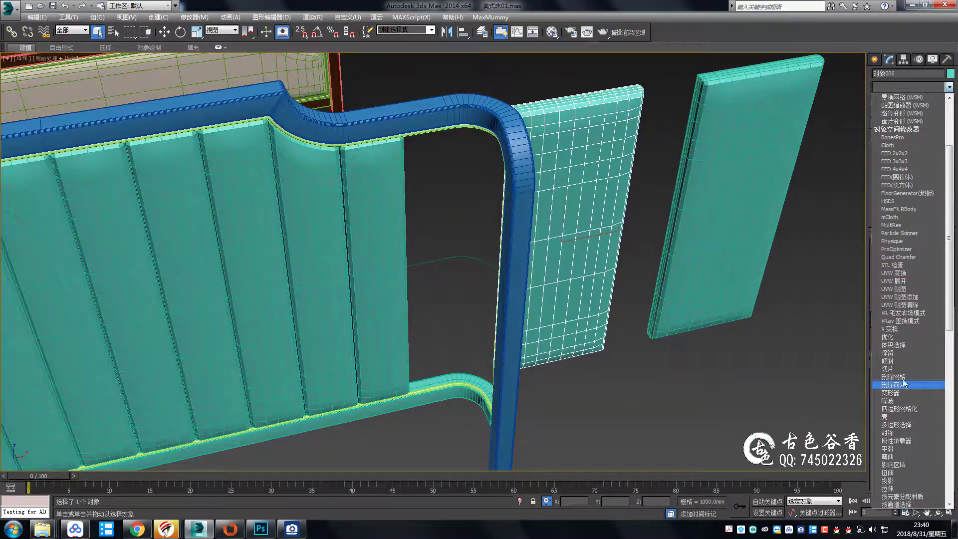
{"action": "scroll", "coordinate": [903, 200], "scroll_direction": "up", "scroll_amount": 1}
{"action": "left_click", "coordinate": [898, 189]}
{"action": "left_click", "coordinate": [493, 267]}
{"action": "key", "text": "w"}
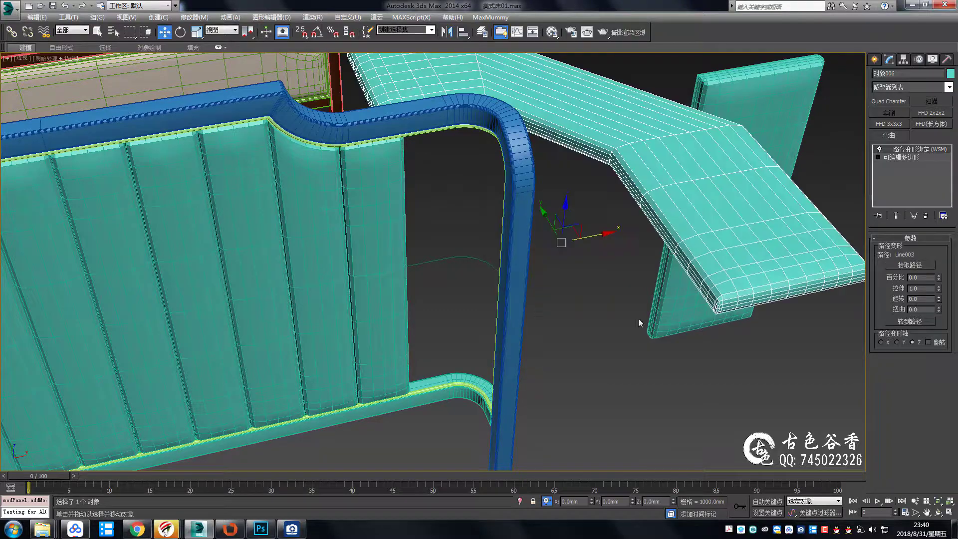
{"action": "left_click", "coordinate": [910, 322]}
{"action": "left_click", "coordinate": [880, 342]}
Set the path deform Percent to 50
{"action": "middle_click_drag", "start_coordinate": [489, 285], "coordinate": [492, 315]}
{"action": "scroll", "coordinate": [492, 316], "scroll_direction": "down", "scroll_amount": 3}
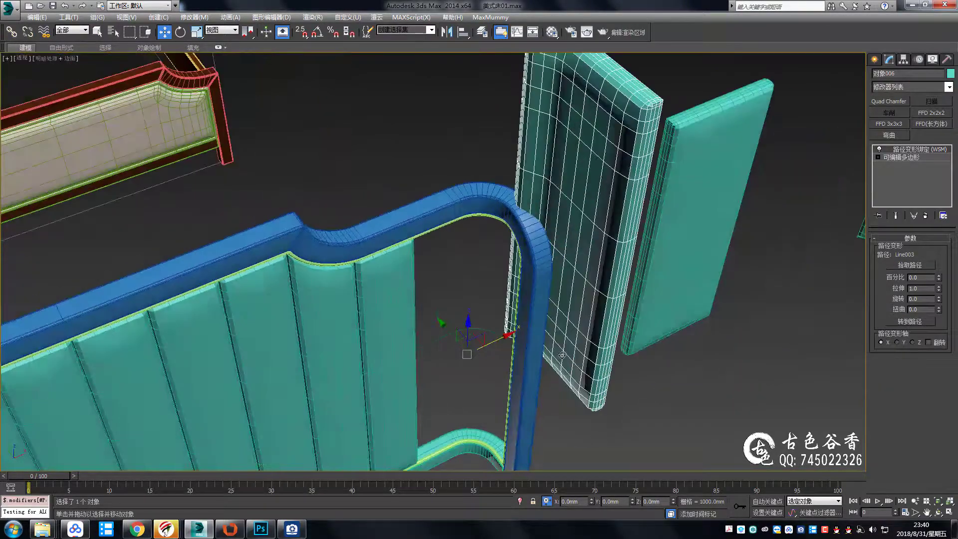
{"action": "scroll", "coordinate": [718, 341], "scroll_direction": "up", "scroll_amount": 2}
{"action": "type", "text": "50"}
{"action": "key", "text": "Return"}
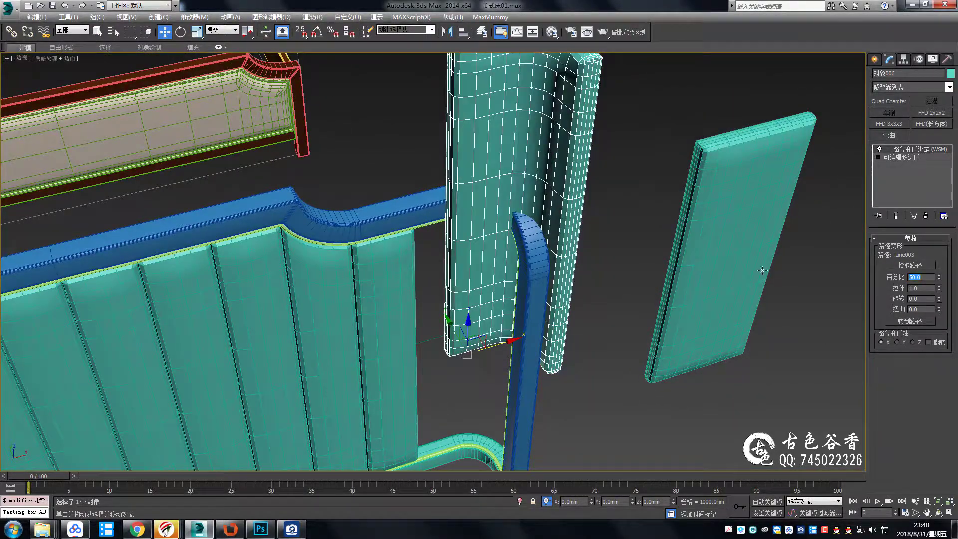
Raise the bent strip up to the rounded corner, nudging it slightly in X and Y
{"action": "mouse_move", "coordinate": [529, 279]}
{"action": "middle_mouse_down", "text": "alt"}
{"action": "mouse_move", "coordinate": [558, 234]}
{"action": "mouse_move", "coordinate": [493, 286]}
{"action": "middle_mouse_up", "text": "alt"}
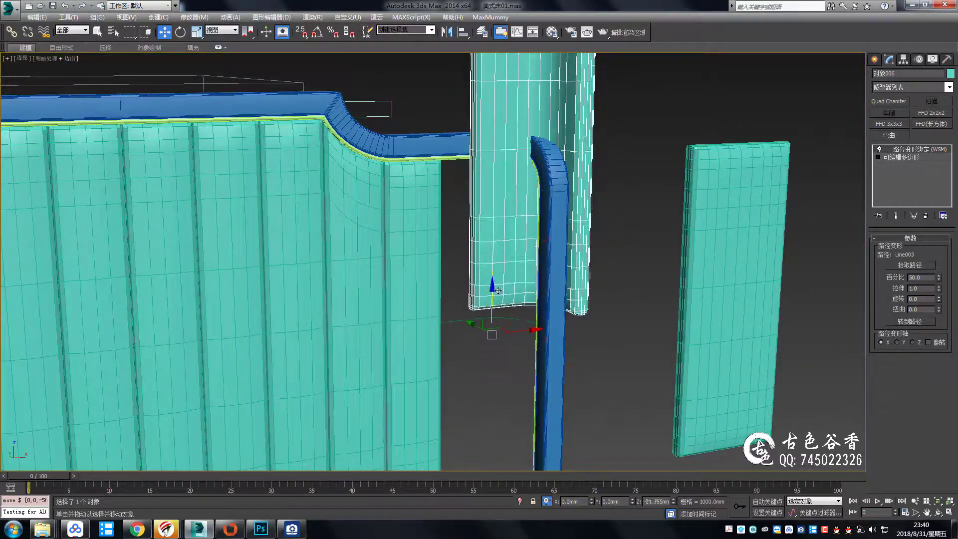
{"action": "mouse_move", "coordinate": [498, 291]}
{"action": "left_mouse_down"}
{"action": "mouse_move", "coordinate": [524, 159]}
{"action": "mouse_move", "coordinate": [557, 105]}
{"action": "left_mouse_up"}
{"action": "middle_click_drag", "start_coordinate": [567, 83], "coordinate": [534, 188], "text": "alt"}
{"action": "left_click_drag", "start_coordinate": [544, 190], "coordinate": [552, 192]}
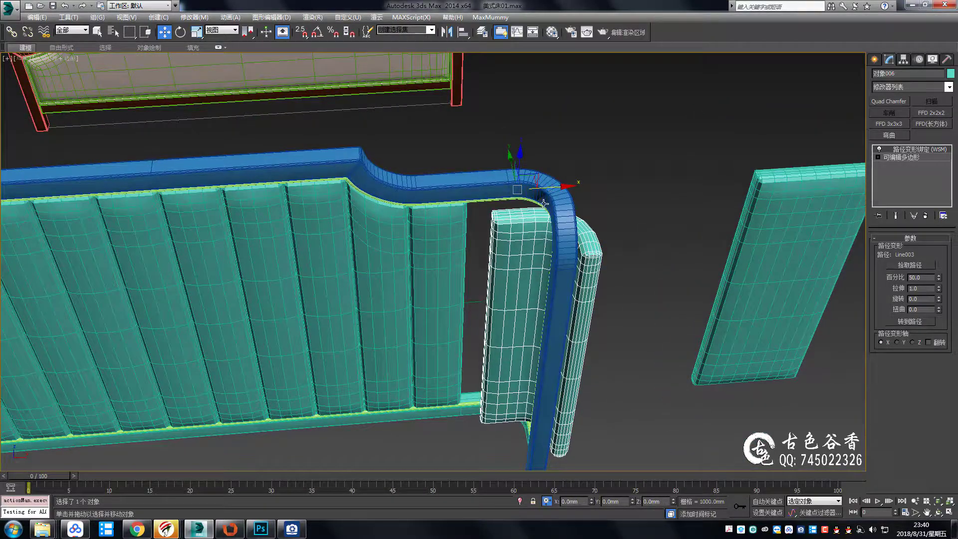
{"action": "middle_click_drag", "start_coordinate": [544, 203], "coordinate": [538, 165], "text": "alt"}
{"action": "left_click_drag", "start_coordinate": [537, 165], "coordinate": [538, 156]}
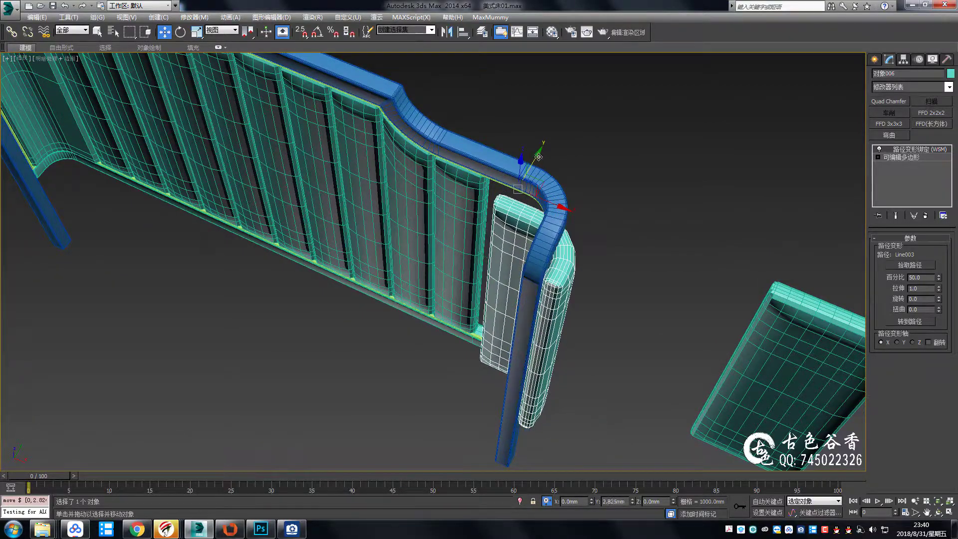
{"action": "mouse_move", "coordinate": [538, 157]}
{"action": "middle_mouse_down", "text": "alt"}
{"action": "mouse_move", "coordinate": [542, 319]}
{"action": "mouse_move", "coordinate": [548, 283]}
{"action": "middle_mouse_up", "text": "alt"}
Isolate Line003 for inspection, undo an added XForm modifier, and unhide everything
{"action": "key", "text": "q"}
{"action": "left_click", "coordinate": [542, 319]}
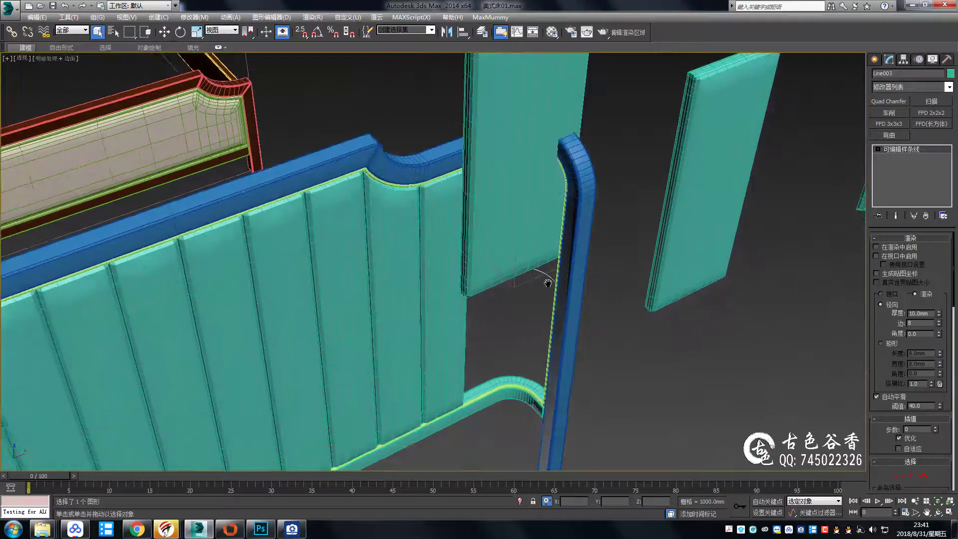
{"action": "key", "text": "alt+q"}
{"action": "key", "text": "x"}
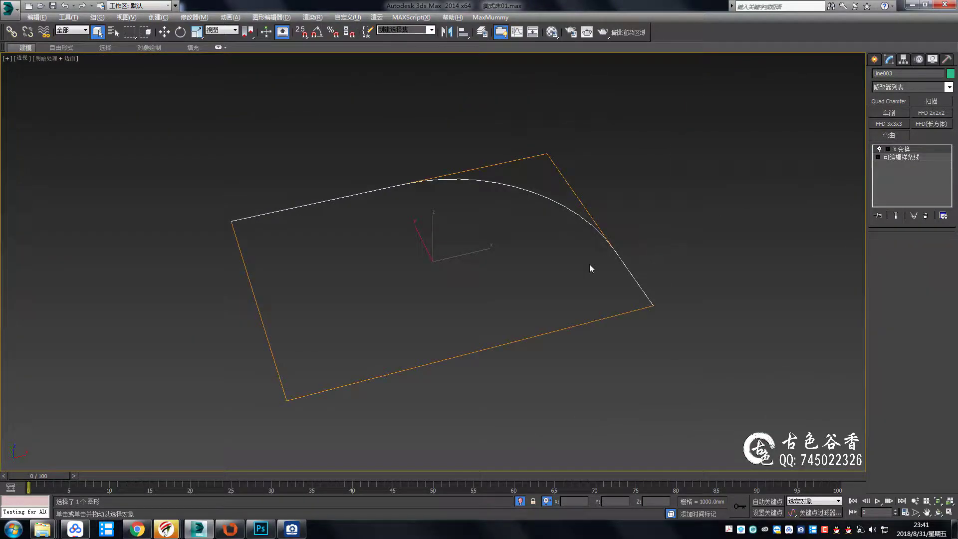
{"action": "key", "text": "ctrl+z"}
{"action": "key", "text": "alt+q"}
{"action": "scroll", "coordinate": [565, 278], "scroll_direction": "up", "scroll_amount": 3}
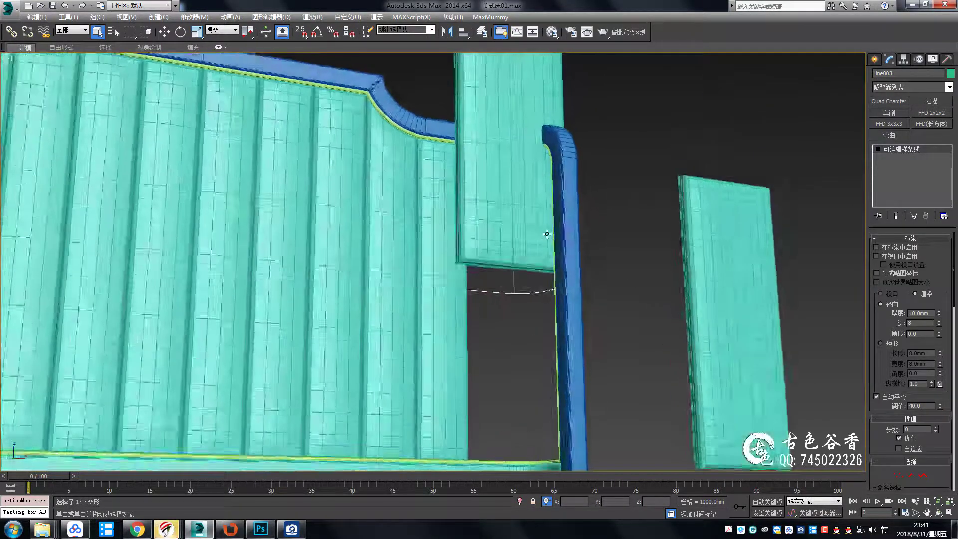
{"action": "scroll", "coordinate": [585, 229], "scroll_direction": "up", "scroll_amount": 2}
{"action": "middle_click_drag", "start_coordinate": [585, 230], "coordinate": [532, 271], "text": "alt"}
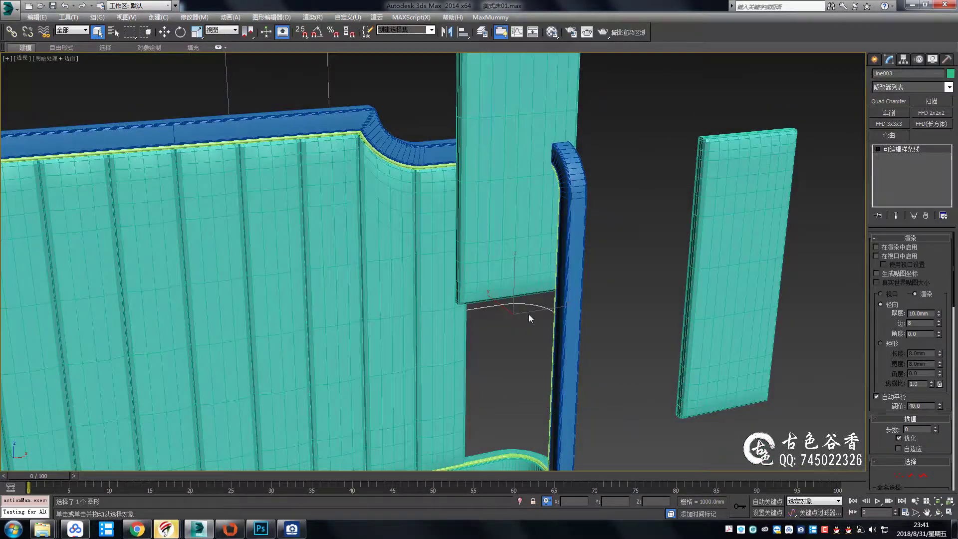
{"action": "mouse_move", "coordinate": [528, 313]}
{"action": "middle_mouse_down", "text": "alt"}
{"action": "mouse_move", "coordinate": [546, 220]}
{"action": "mouse_move", "coordinate": [577, 224]}
{"action": "mouse_move", "coordinate": [528, 229]}
{"action": "mouse_move", "coordinate": [550, 285]}
{"action": "middle_mouse_up", "text": "alt"}
Reselect Object006 and check its placement in Front view, then return to shaded perspective
{"action": "left_click", "coordinate": [534, 233]}
{"action": "scroll", "coordinate": [533, 232], "scroll_direction": "down", "scroll_amount": 3}
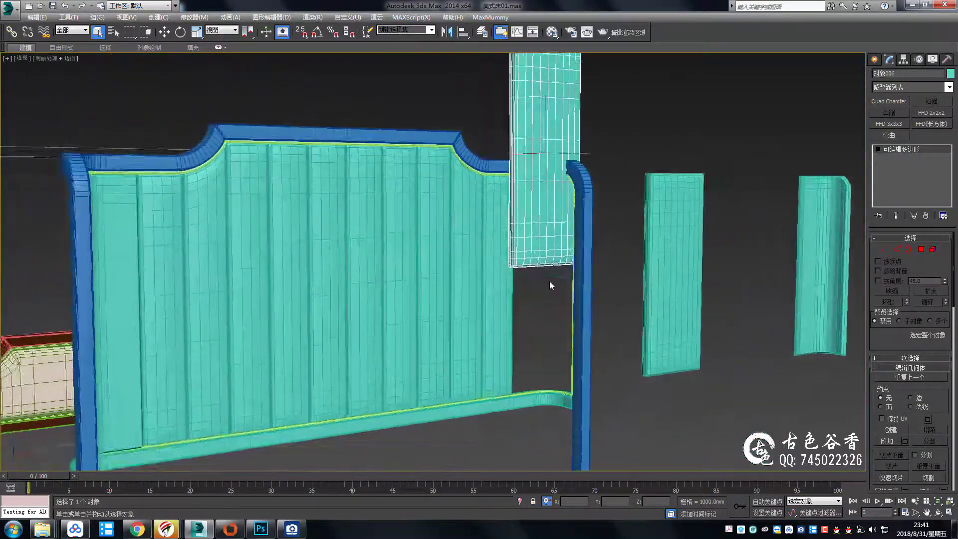
{"action": "key", "text": "alt+w"}
{"action": "key", "text": "alt+w"}
{"action": "scroll", "coordinate": [505, 194], "scroll_direction": "up", "scroll_amount": 2}
{"action": "middle_click_drag", "start_coordinate": [519, 225], "coordinate": [506, 194]}
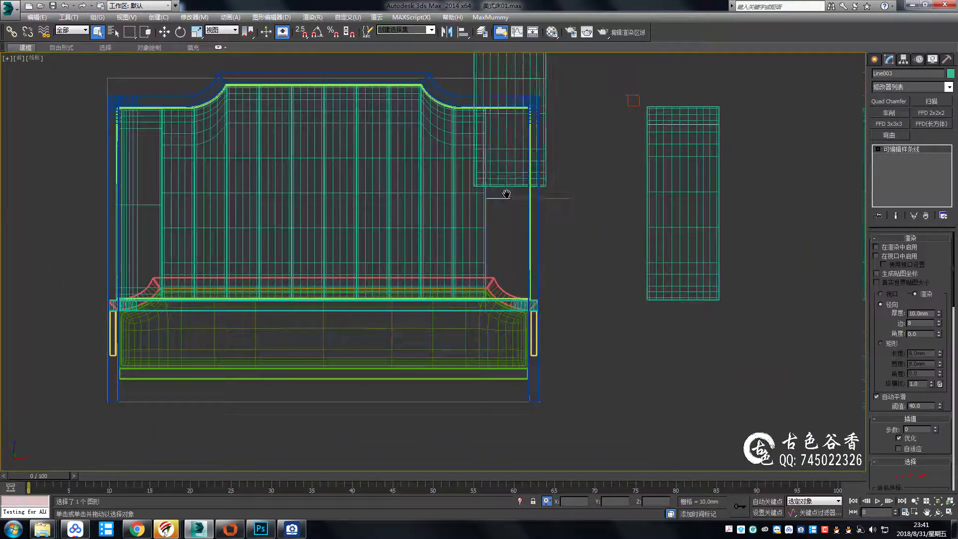
{"action": "scroll", "coordinate": [506, 194], "scroll_direction": "up", "scroll_amount": 4}
{"action": "key", "text": "w"}
{"action": "scroll", "coordinate": [507, 417], "scroll_direction": "up", "scroll_amount": 3}
{"action": "scroll", "coordinate": [508, 417], "scroll_direction": "up", "scroll_amount": 3}
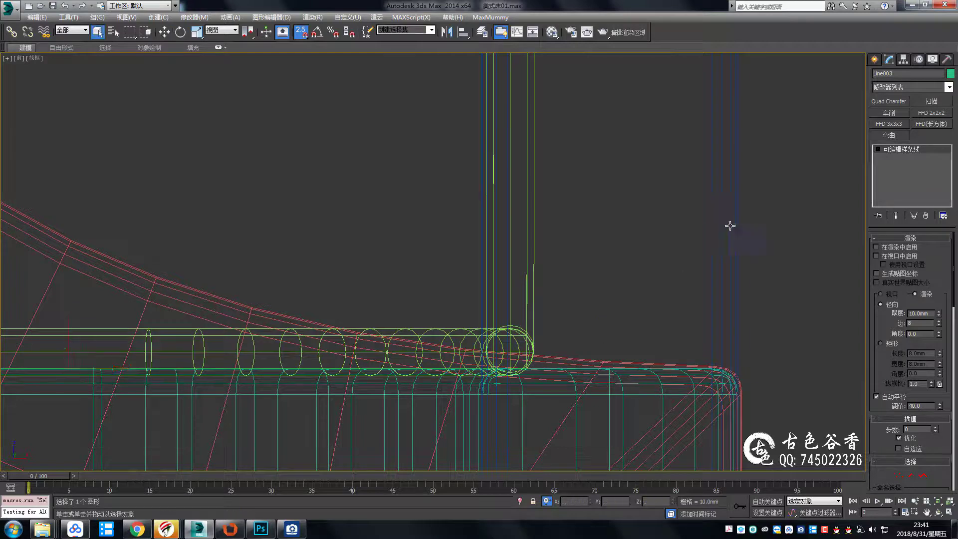
{"action": "key", "text": "p"}
{"action": "key", "text": "F3"}
{"action": "middle_click_drag", "start_coordinate": [708, 304], "coordinate": [515, 259], "text": "alt"}
Hide the bottom curved rail Line002
{"action": "left_click", "coordinate": [617, 209]}
{"action": "right_click", "coordinate": [617, 209]}
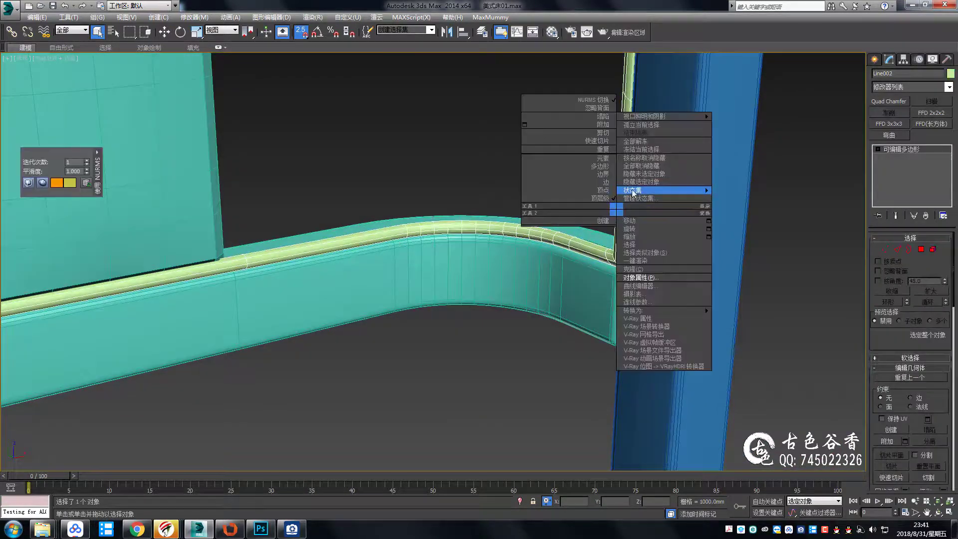
{"action": "middle_click_drag", "start_coordinate": [632, 190], "coordinate": [501, 300], "text": "alt"}
{"action": "right_click", "coordinate": [501, 299]}
{"action": "left_click", "coordinate": [499, 282]}
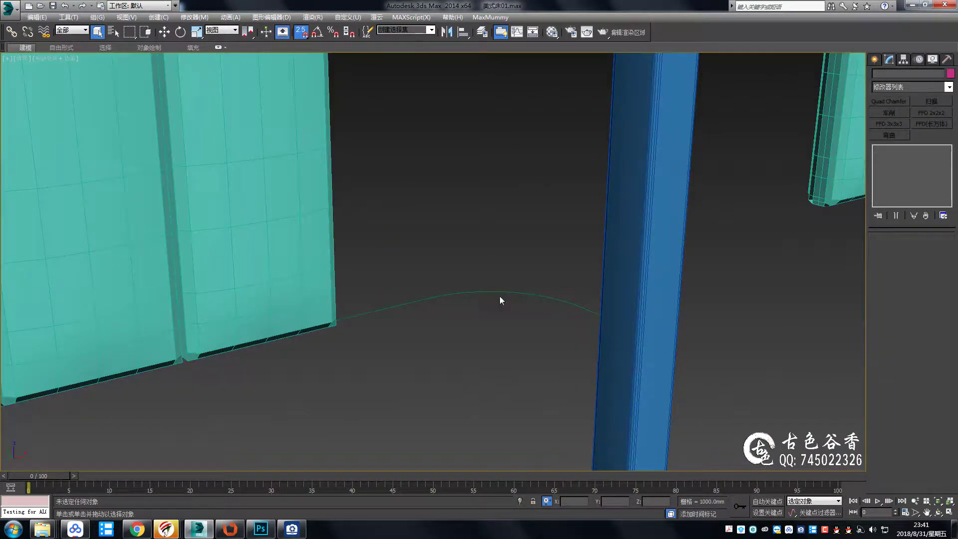
{"action": "scroll", "coordinate": [491, 252], "scroll_direction": "down", "scroll_amount": 3}
{"action": "key", "text": "alt+w"}
Snap the side strip's pivot to its bottom-edge midpoint in Front wireframe view
{"action": "left_click", "coordinate": [903, 59]}
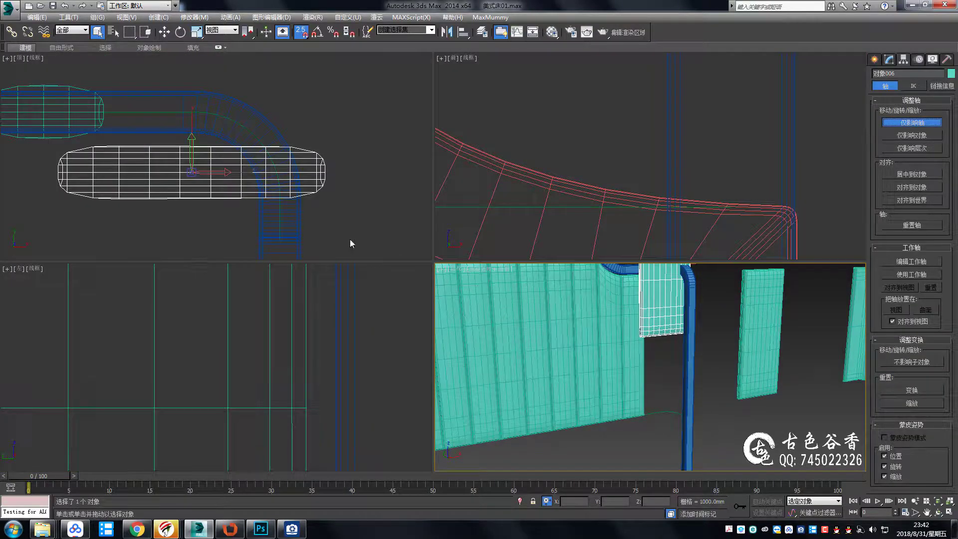
{"action": "key", "text": "f"}
{"action": "key", "text": "F3"}
{"action": "key", "text": "alt+w"}
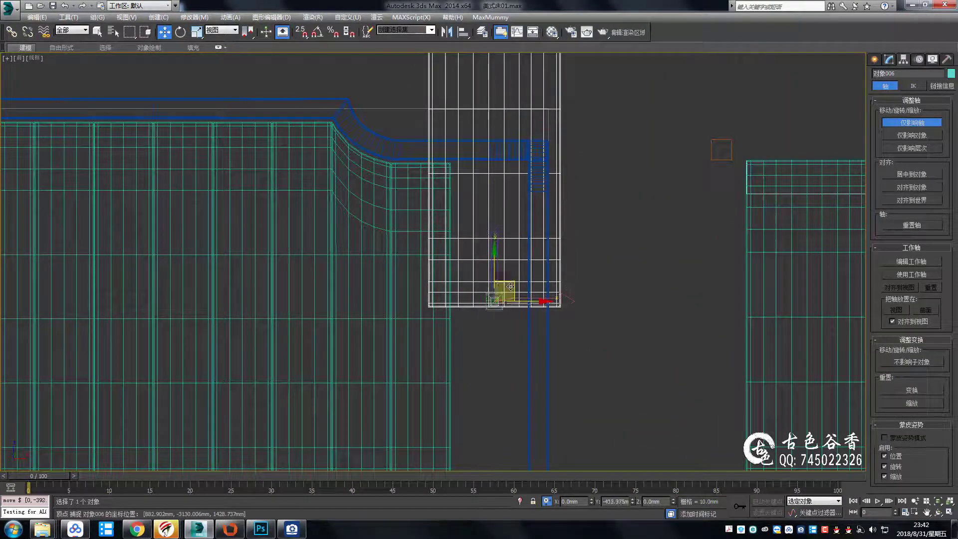
{"action": "left_click_drag", "start_coordinate": [492, 313], "coordinate": [493, 306]}
{"action": "scroll", "coordinate": [493, 306], "scroll_direction": "up", "scroll_amount": 5}
{"action": "scroll", "coordinate": [514, 185], "scroll_direction": "down", "scroll_amount": 5}
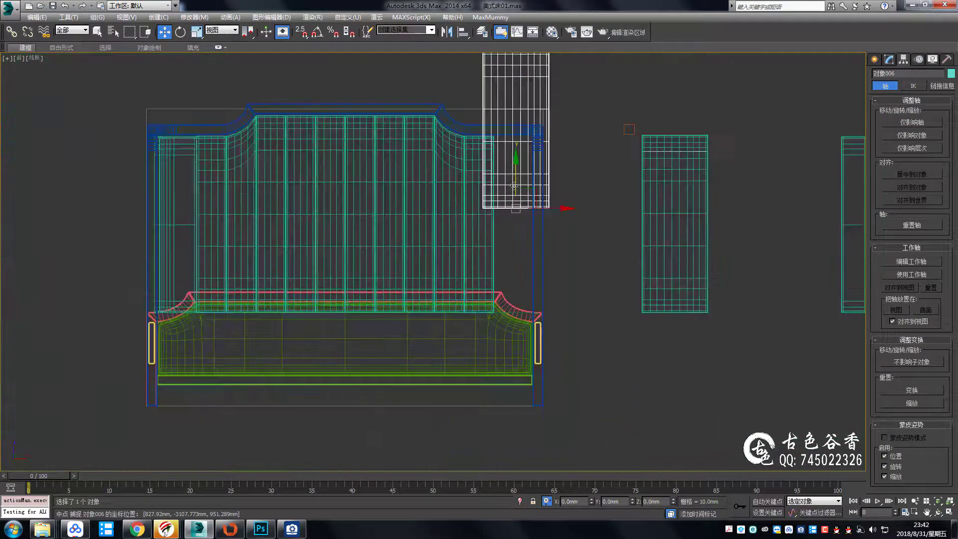
{"action": "key", "text": "alt+w"}
{"action": "key", "text": "alt+w"}
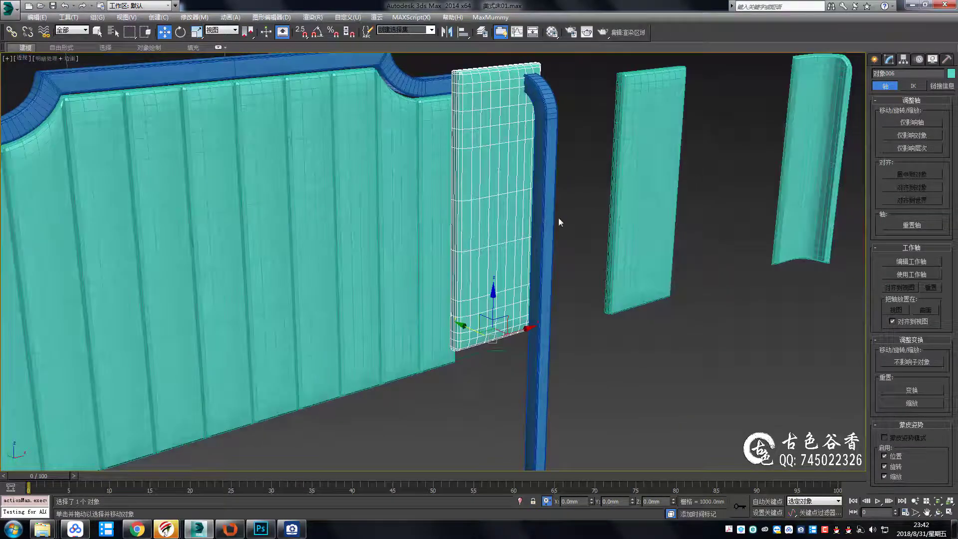
{"action": "mouse_move", "coordinate": [559, 217]}
{"action": "middle_mouse_down", "text": "alt"}
{"action": "mouse_move", "coordinate": [599, 193]}
{"action": "mouse_move", "coordinate": [652, 199]}
{"action": "mouse_move", "coordinate": [602, 196]}
{"action": "mouse_move", "coordinate": [614, 196]}
{"action": "middle_mouse_up", "text": "alt"}
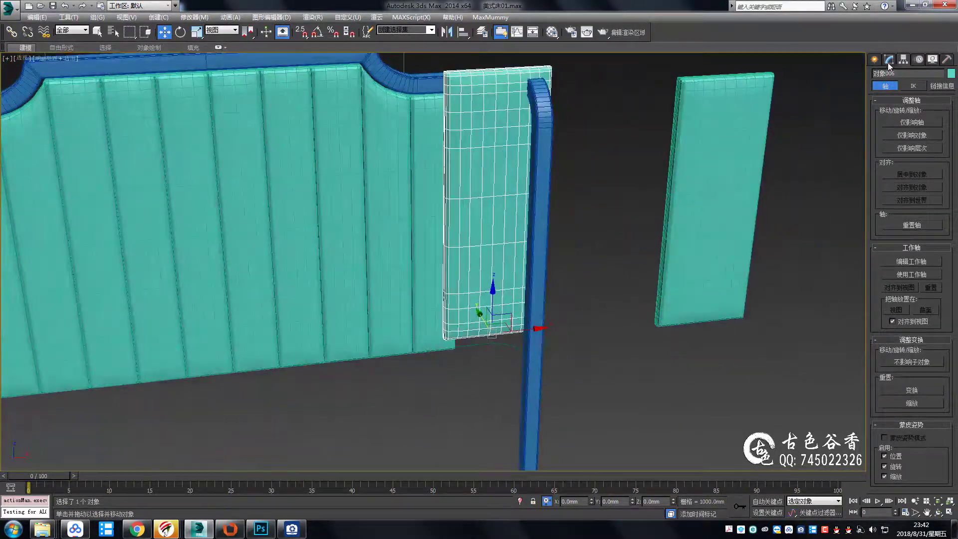
Add Path Deform Binding on Line003 to the strip, X axis, Percent 50
{"action": "left_click", "coordinate": [889, 59]}
{"action": "left_click", "coordinate": [948, 87]}
{"action": "left_click", "coordinate": [898, 178]}
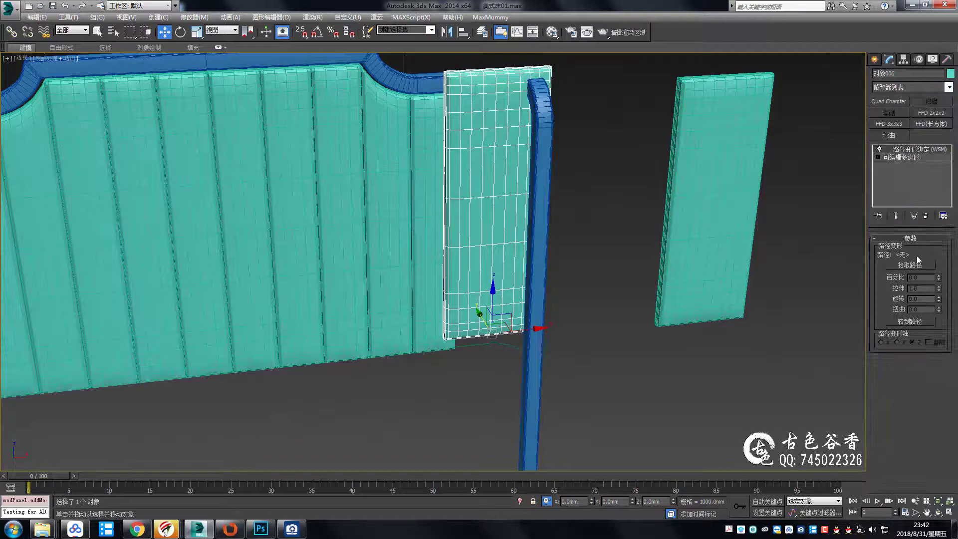
{"action": "left_click", "coordinate": [491, 346]}
{"action": "left_click", "coordinate": [884, 341]}
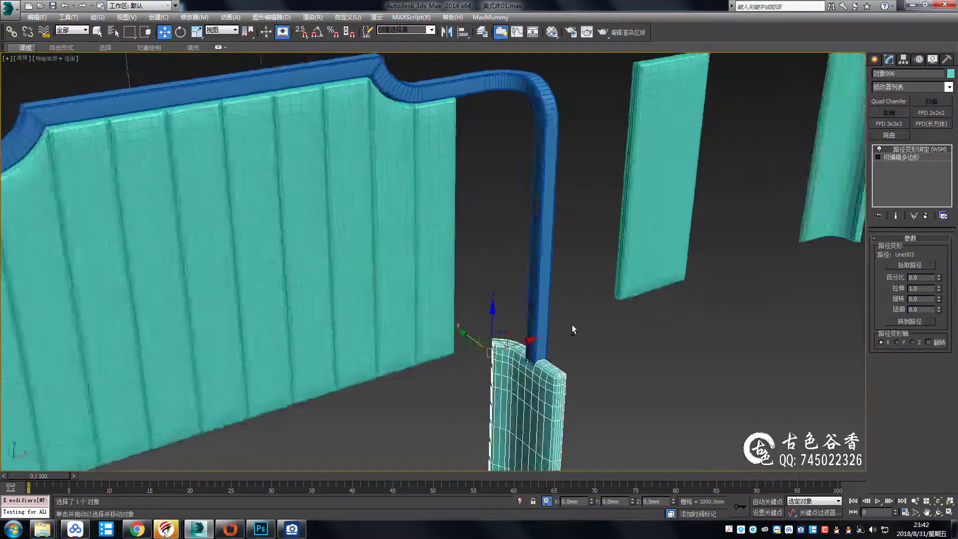
{"action": "middle_click_drag", "start_coordinate": [571, 324], "coordinate": [885, 289], "text": "alt"}
{"action": "type", "text": "5"}
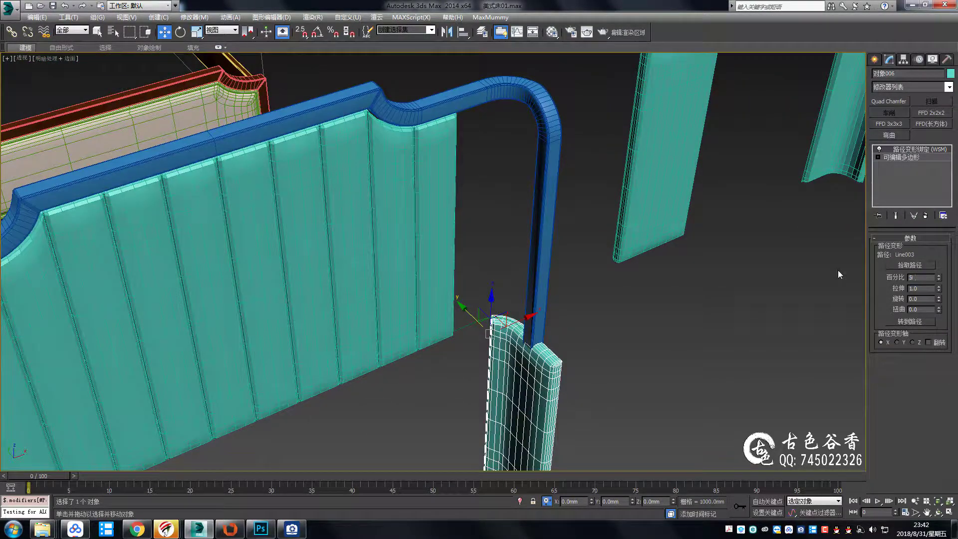
{"action": "type", "text": "0"}
{"action": "key", "text": "Return"}
Collapse the strip's modifier stack into its editable poly with Collapse All
{"action": "mouse_move", "coordinate": [574, 331]}
{"action": "middle_mouse_down", "text": "alt"}
{"action": "mouse_move", "coordinate": [559, 370]}
{"action": "mouse_move", "coordinate": [402, 313]}
{"action": "mouse_move", "coordinate": [618, 313]}
{"action": "mouse_move", "coordinate": [546, 328]}
{"action": "middle_mouse_up", "text": "alt"}
{"action": "scroll", "coordinate": [547, 328], "scroll_direction": "up", "scroll_amount": 2}
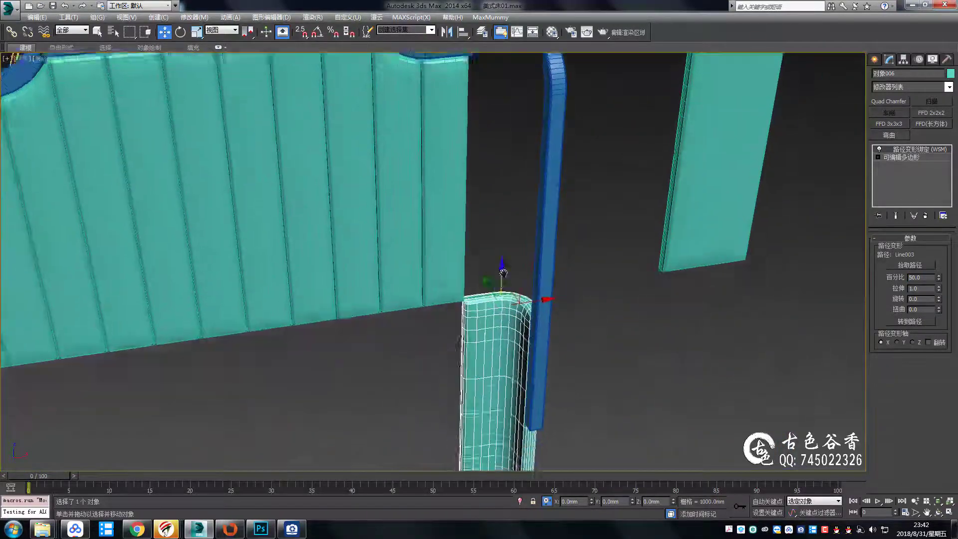
{"action": "scroll", "coordinate": [503, 273], "scroll_direction": "down", "scroll_amount": 5}
{"action": "right_click", "coordinate": [916, 148]}
{"action": "left_click", "coordinate": [894, 253]}
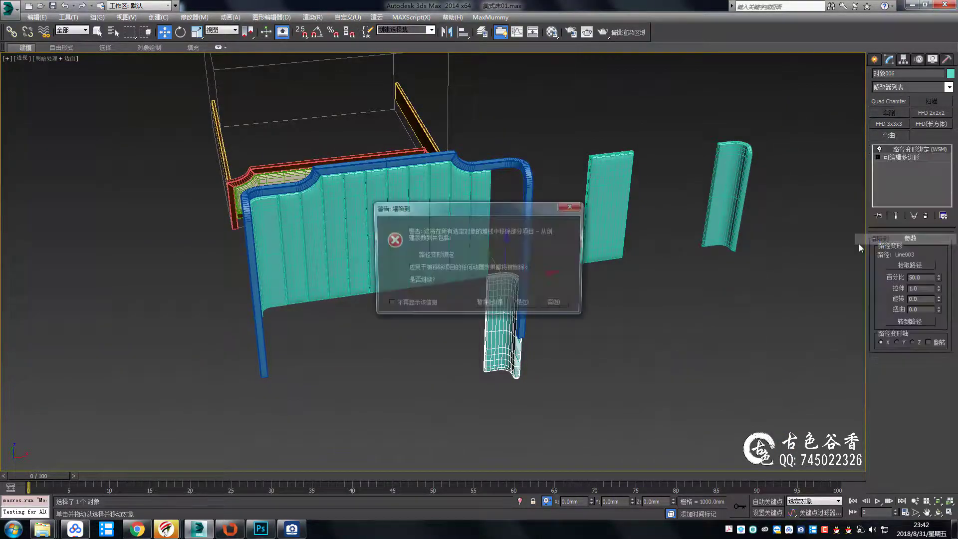
{"action": "left_click", "coordinate": [525, 304]}
Raise the collapsed strip to the frame height and frame the corner in Front view
{"action": "scroll", "coordinate": [513, 252], "scroll_direction": "up", "scroll_amount": 5}
{"action": "left_click_drag", "start_coordinate": [517, 339], "coordinate": [536, 123]}
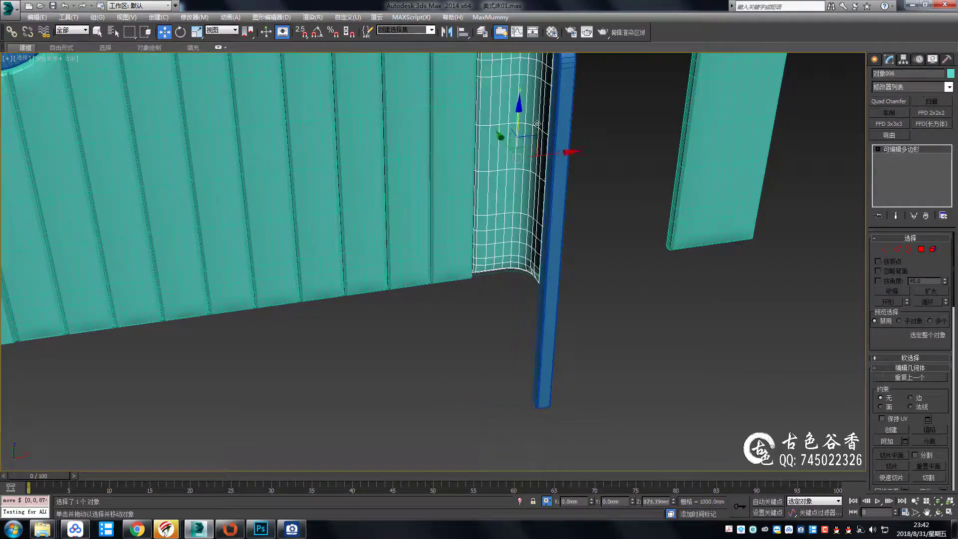
{"action": "scroll", "coordinate": [501, 295], "scroll_direction": "down", "scroll_amount": 2}
{"action": "key", "text": "ctrl+z"}
{"action": "key", "text": "ctrl+y"}
{"action": "key", "text": "f"}
{"action": "key", "text": "q"}
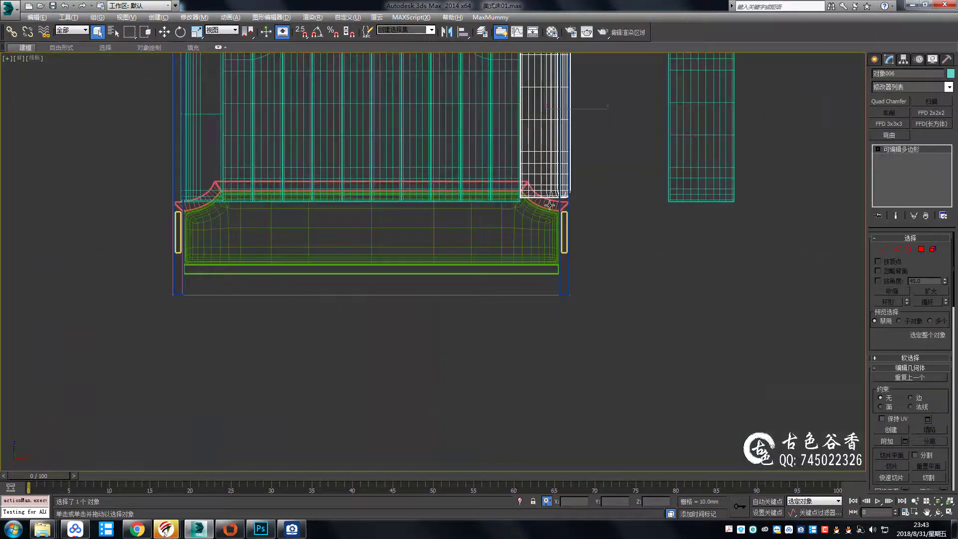
{"action": "scroll", "coordinate": [549, 205], "scroll_direction": "up", "scroll_amount": 5}
{"action": "scroll", "coordinate": [492, 188], "scroll_direction": "up", "scroll_amount": 3}
{"action": "key", "text": "w"}
{"action": "mouse_move", "coordinate": [522, 186]}
{"action": "middle_mouse_down"}
{"action": "mouse_move", "coordinate": [454, 303]}
{"action": "mouse_move", "coordinate": [466, 312]}
{"action": "middle_mouse_up"}
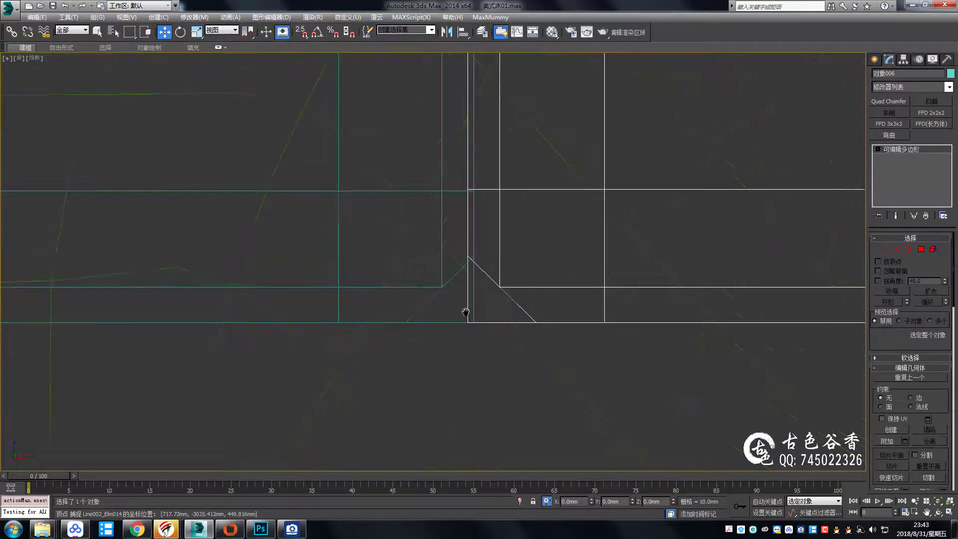
Step back through earlier viewport views with Shift+Z
{"action": "key", "text": "s"}
{"action": "key", "text": "shift+z"}
{"action": "key", "text": "shift+z"}
{"action": "key", "text": "shift+z"}
{"action": "key", "text": "shift+z"}
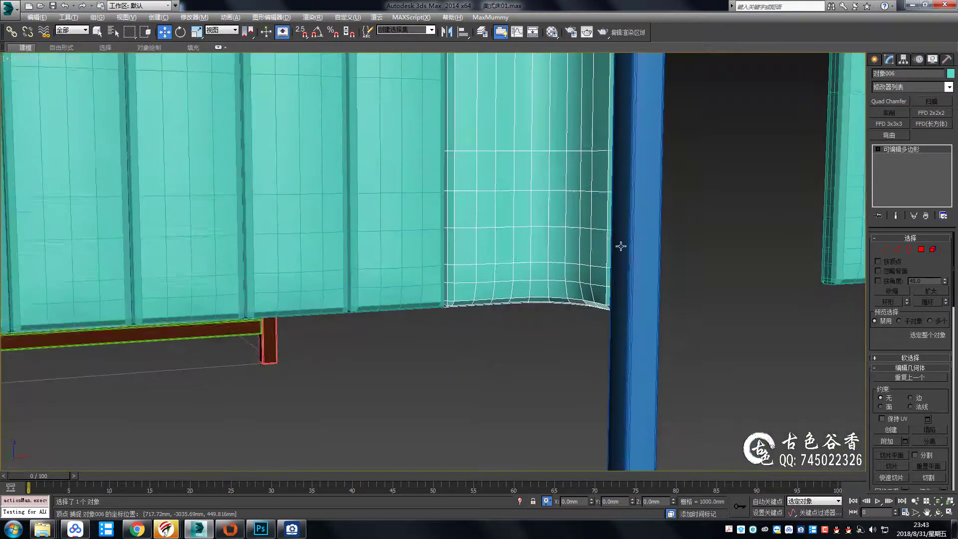
{"action": "key", "text": "shift+z"}
{"action": "key", "text": "shift+z"}
{"action": "key", "text": "shift+z"}
{"action": "key", "text": "shift+z"}
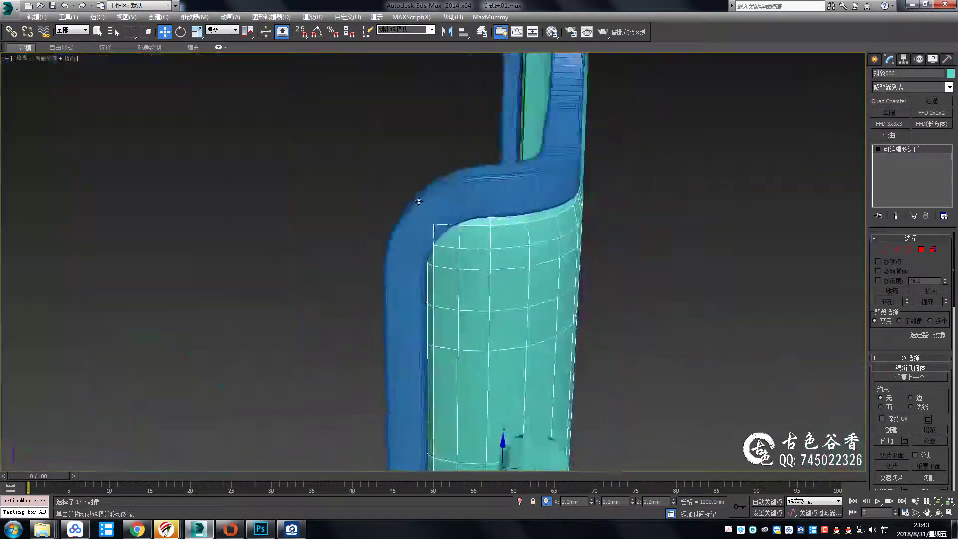
{"action": "key", "text": "shift+z"}
{"action": "key", "text": "shift+z"}
{"action": "key", "text": "shift+z"}
{"action": "key", "text": "shift+z"}
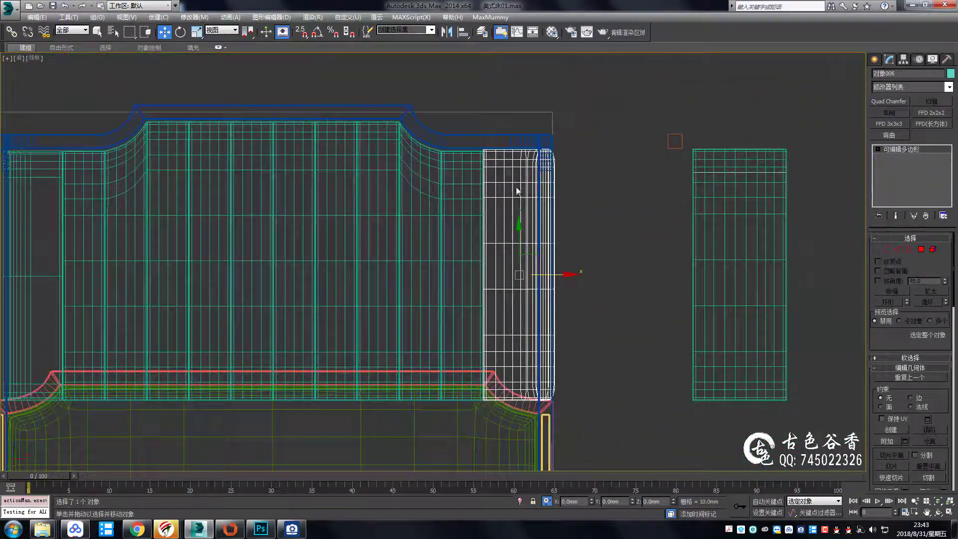
Select all strip vertices with 2.5 snap, exit sub-object, unhide the piping trim, and switch to Left view
{"action": "key", "text": "shift+z"}
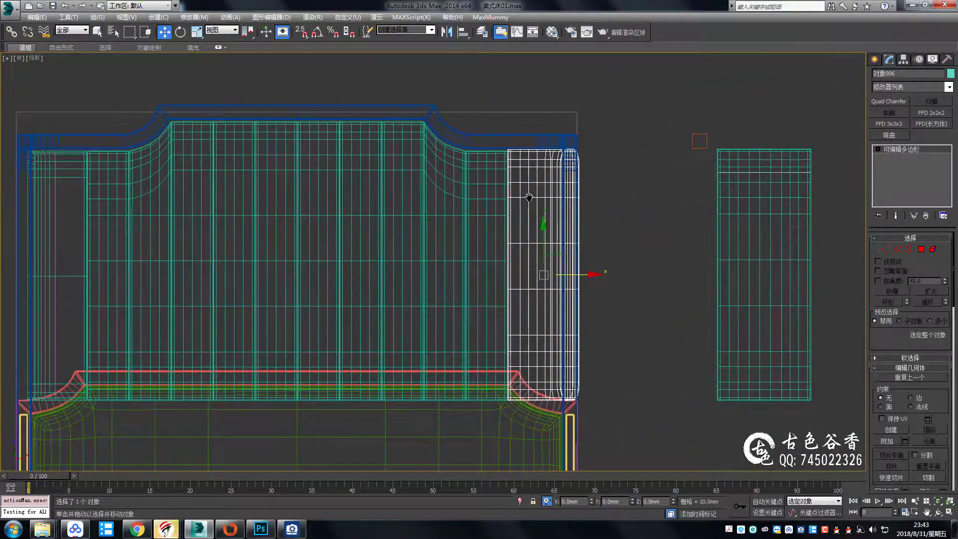
{"action": "key", "text": "1"}
{"action": "key", "text": "shift+z"}
{"action": "key", "text": "shift+z"}
{"action": "scroll", "coordinate": [511, 157], "scroll_direction": "up", "scroll_amount": 5}
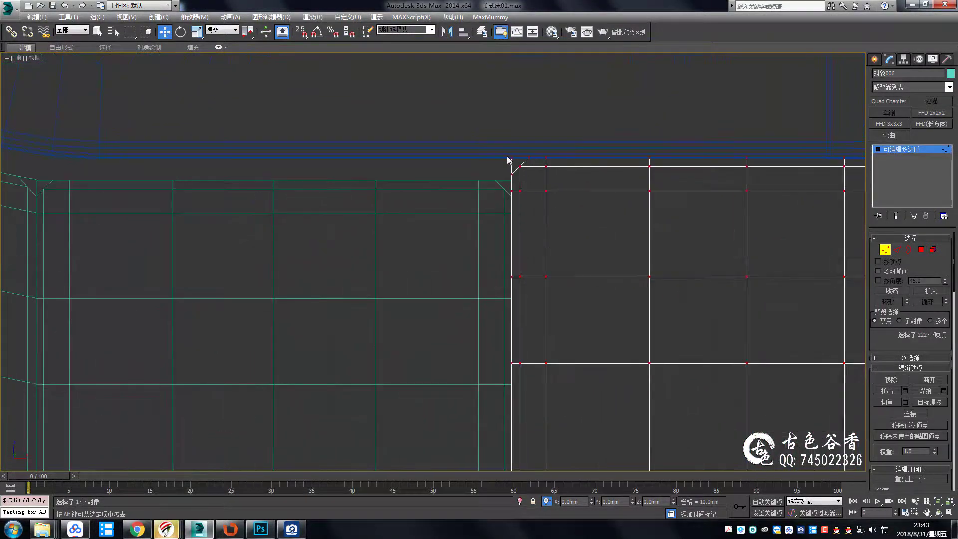
{"action": "key", "text": "s"}
{"action": "key", "text": "s"}
{"action": "key", "text": "shift+z"}
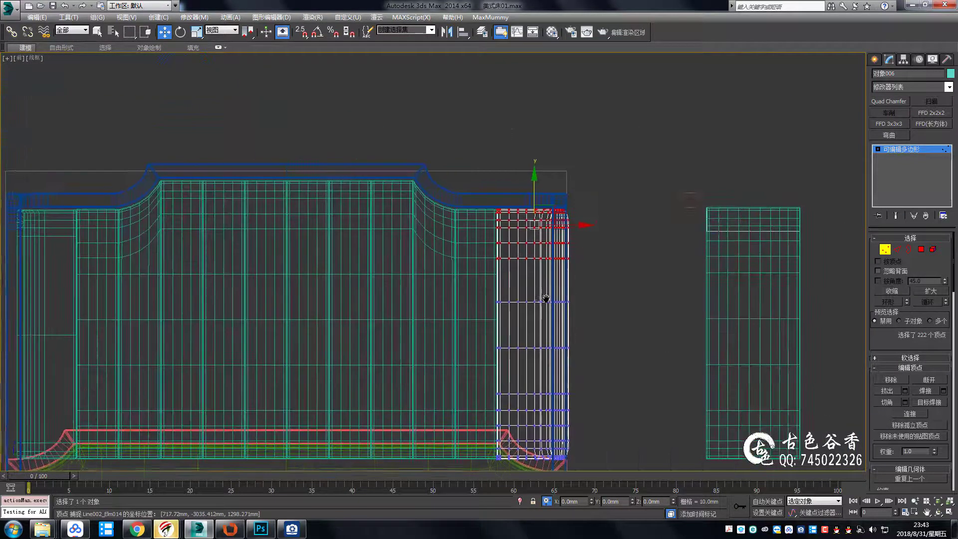
{"action": "key", "text": "p"}
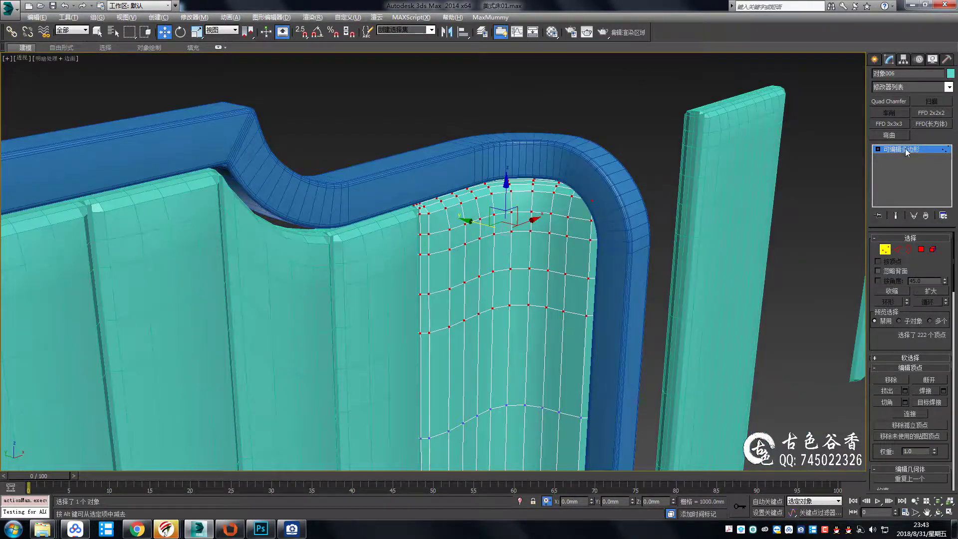
{"action": "key", "text": "q"}
{"action": "left_click", "coordinate": [581, 196], "text": "ctrl"}
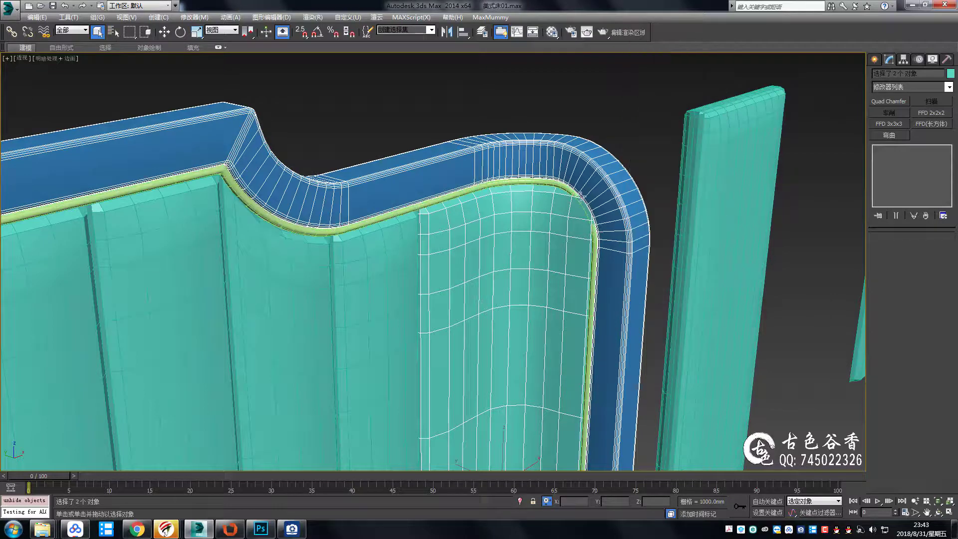
{"action": "key", "text": "alt+w"}
{"action": "key", "text": "alt+w"}
Reselect the padded side strip and select its top vertices in the Right view
{"action": "left_click", "coordinate": [557, 202]}
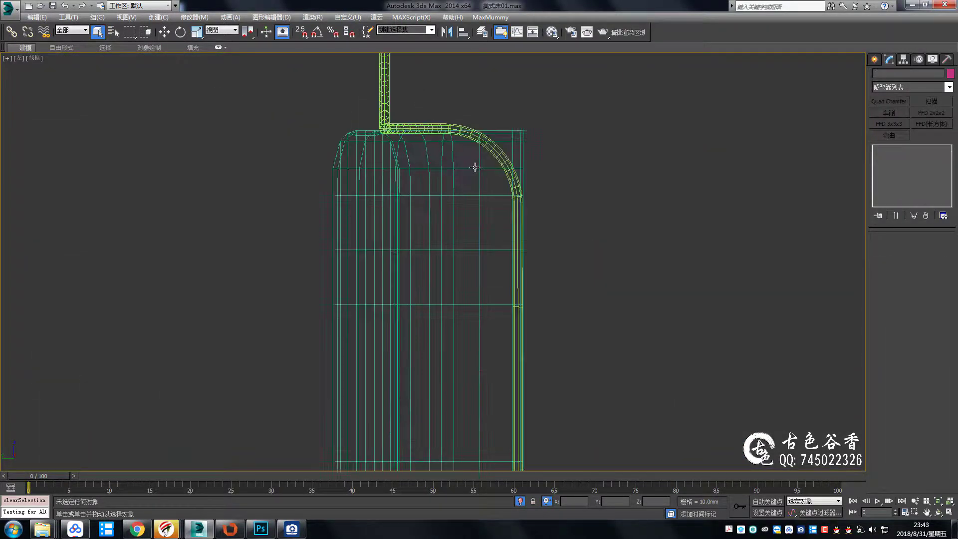
{"action": "left_click", "coordinate": [475, 167]}
{"action": "key", "text": "r"}
{"action": "scroll", "coordinate": [296, 101], "scroll_direction": "up", "scroll_amount": 4}
{"action": "key", "text": "1"}
{"action": "left_click_drag", "start_coordinate": [309, 126], "coordinate": [562, 237]}
Refine the vertex selection to the strip's left column along the curved corner
{"action": "scroll", "coordinate": [480, 197], "scroll_direction": "up", "scroll_amount": 2}
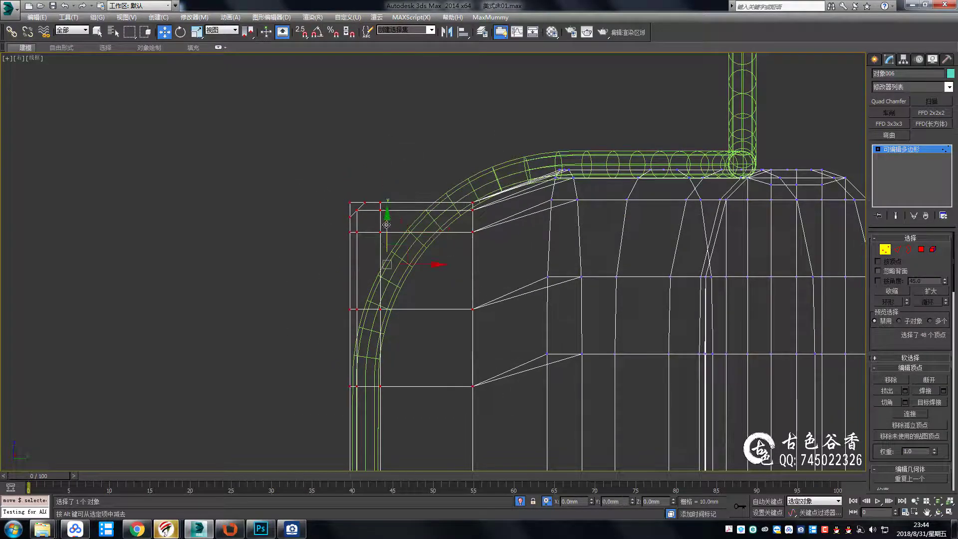
{"action": "middle_click_drag", "start_coordinate": [386, 224], "coordinate": [407, 153]}
{"action": "left_click_drag", "start_coordinate": [306, 98], "coordinate": [403, 323]}
{"action": "left_click_drag", "start_coordinate": [381, 176], "coordinate": [382, 173]}
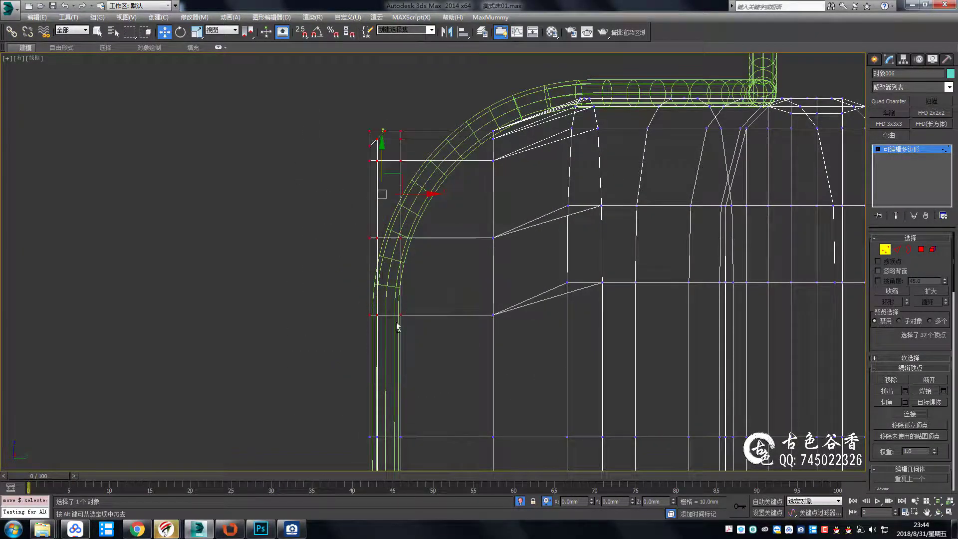
{"action": "middle_click_drag", "start_coordinate": [398, 327], "coordinate": [415, 303]}
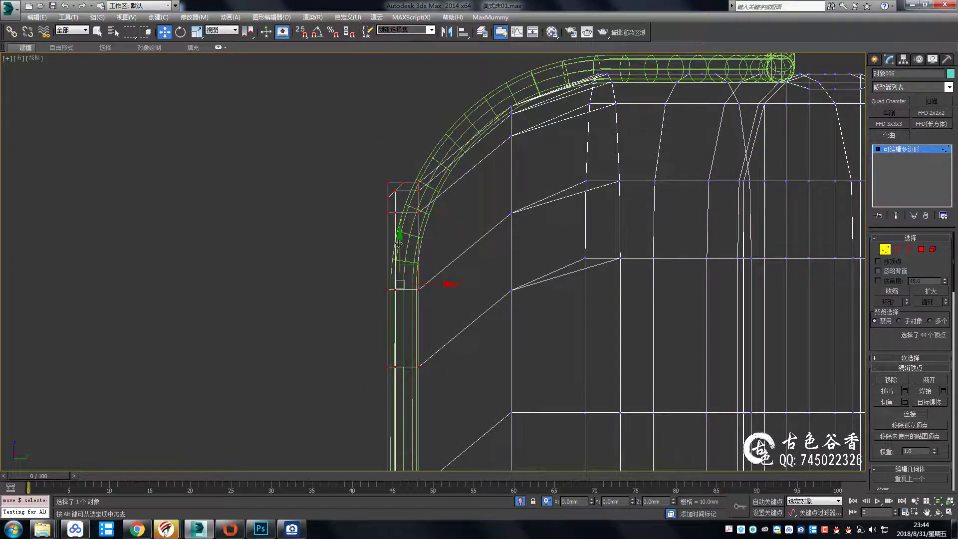
{"action": "middle_click_drag", "start_coordinate": [399, 243], "coordinate": [418, 187]}
{"action": "left_click_drag", "start_coordinate": [380, 90], "coordinate": [419, 228]}
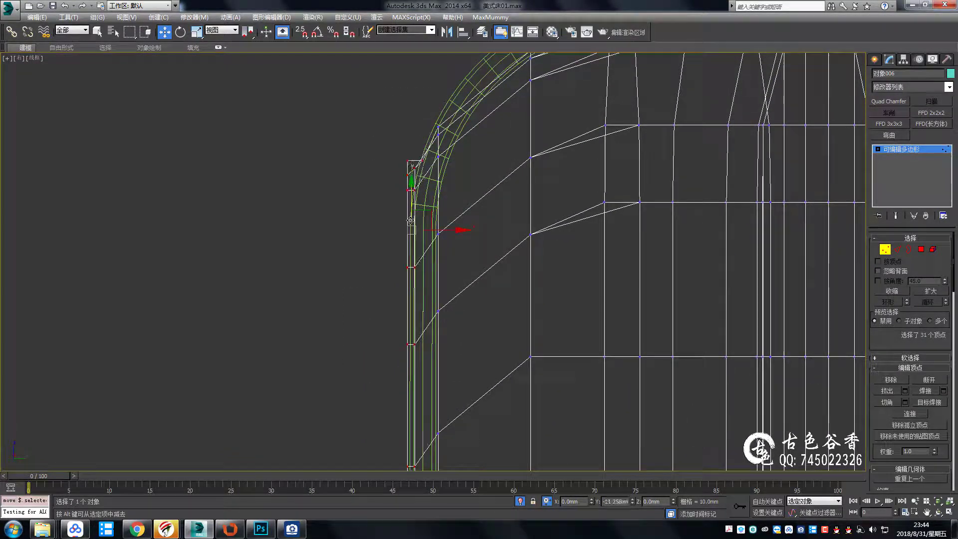
Preview the smoothed strip in shaded Perspective to check the corner
{"action": "key", "text": "p"}
{"action": "mouse_move", "coordinate": [498, 186]}
{"action": "middle_mouse_down", "text": "alt"}
{"action": "mouse_move", "coordinate": [574, 212]}
{"action": "mouse_move", "coordinate": [549, 210]}
{"action": "middle_mouse_up", "text": "alt"}
{"action": "key", "text": "2"}
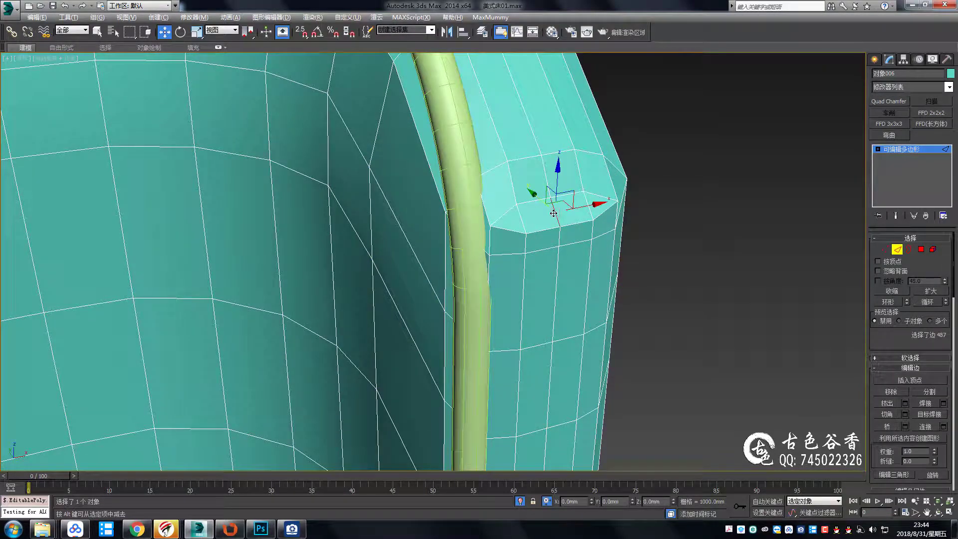
{"action": "key", "text": "ctrl+BackSpace"}
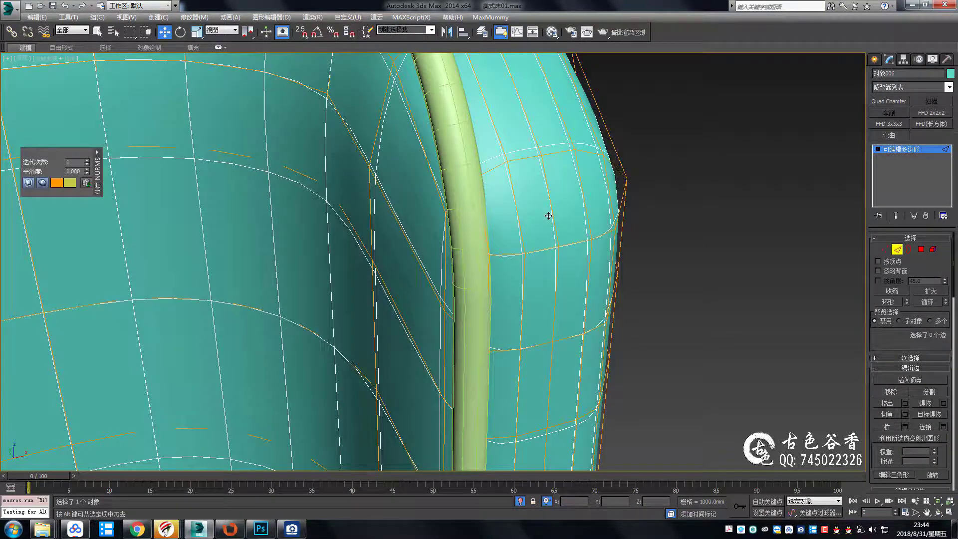
{"action": "mouse_move", "coordinate": [549, 216]}
{"action": "middle_mouse_down", "text": "alt"}
{"action": "mouse_move", "coordinate": [571, 216]}
{"action": "mouse_move", "coordinate": [481, 216]}
{"action": "mouse_move", "coordinate": [490, 193]}
{"action": "mouse_move", "coordinate": [462, 226]}
{"action": "mouse_move", "coordinate": [435, 224]}
{"action": "mouse_move", "coordinate": [437, 234]}
{"action": "middle_mouse_up", "text": "alt"}
{"action": "scroll", "coordinate": [481, 216], "scroll_direction": "down", "scroll_amount": 3}
Select the strip's corner vertices at the bed post in the Left view
{"action": "key", "text": "l"}
{"action": "key", "text": "1"}
{"action": "left_click_drag", "start_coordinate": [360, 106], "coordinate": [460, 215]}
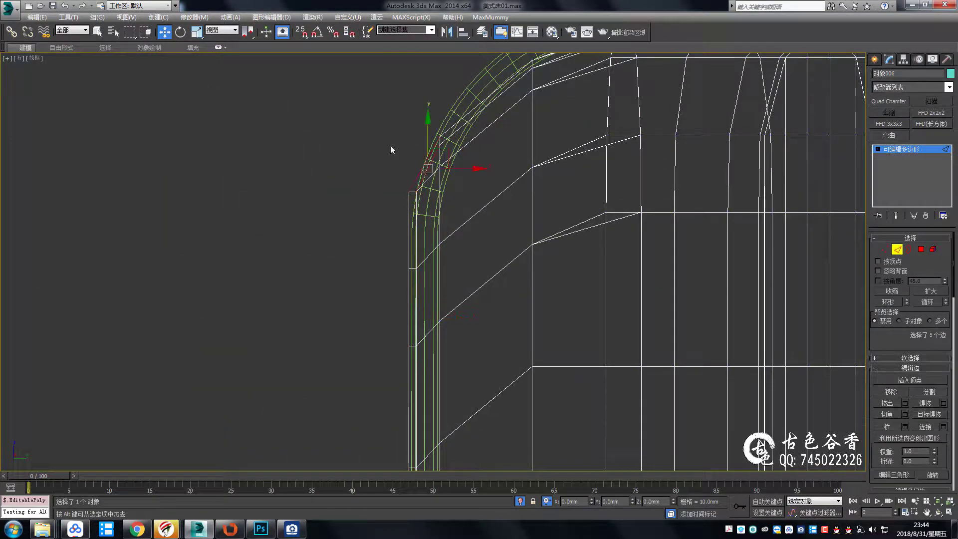
{"action": "key", "text": "1"}
{"action": "scroll", "coordinate": [422, 166], "scroll_direction": "up", "scroll_amount": 3}
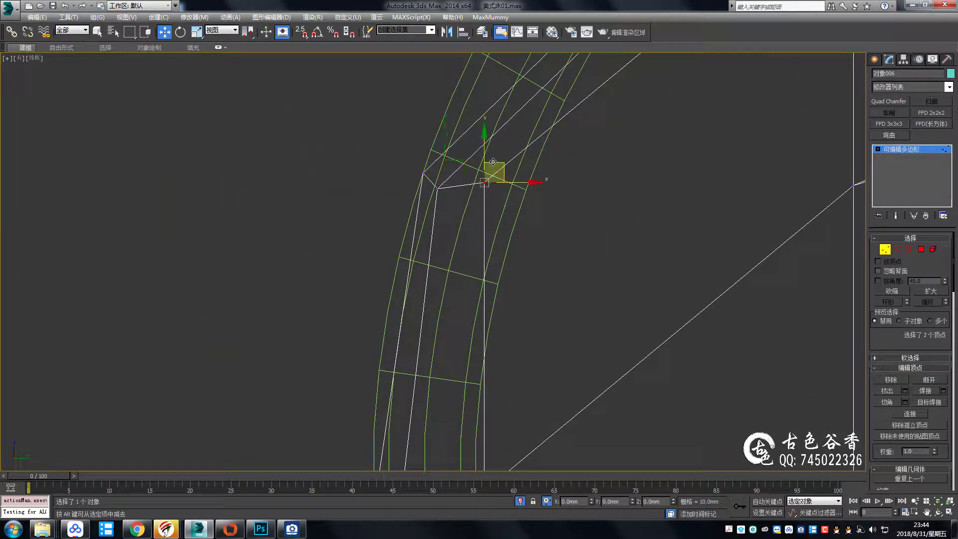
{"action": "left_click_drag", "start_coordinate": [469, 211], "coordinate": [478, 228]}
{"action": "key", "text": "e"}
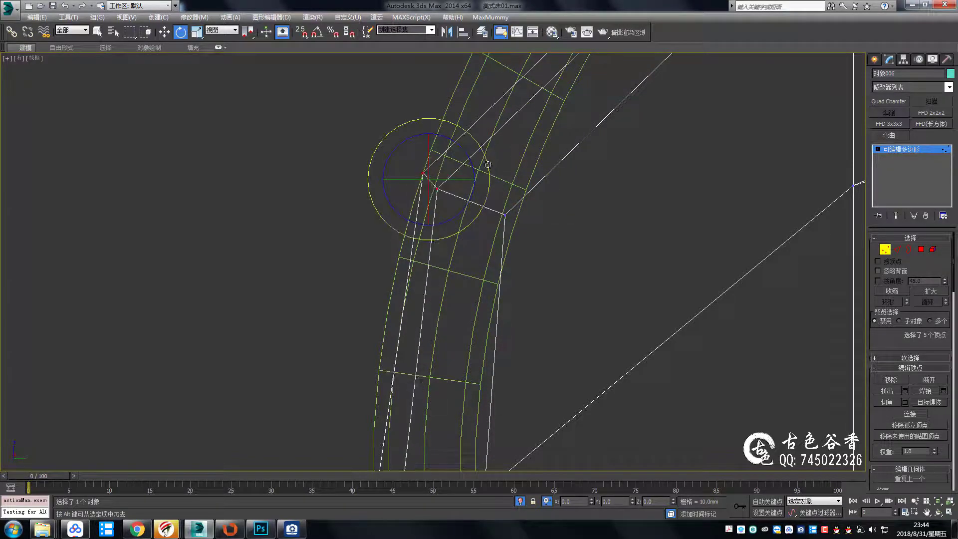
{"action": "scroll", "coordinate": [550, 241], "scroll_direction": "down", "scroll_amount": 3}
{"action": "key", "text": "q"}
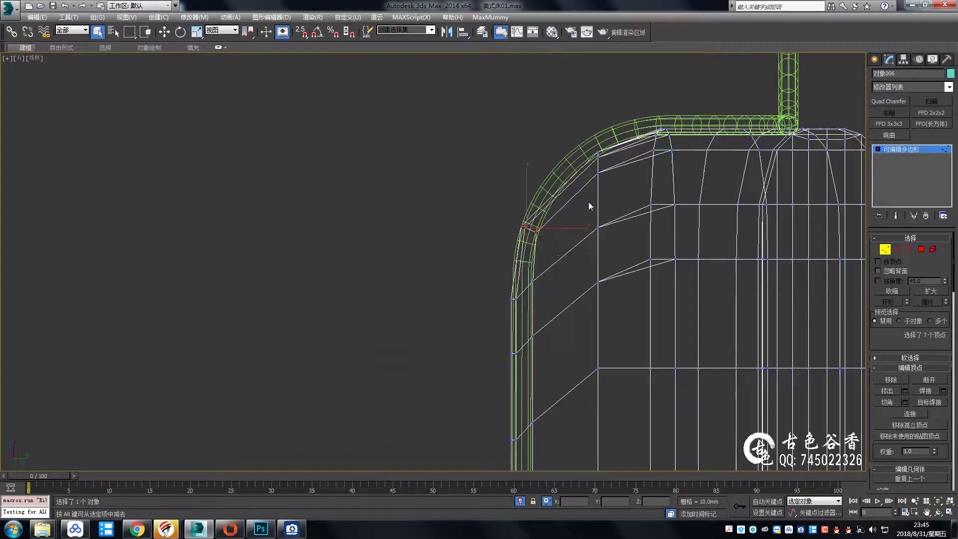
Snap the selected vertices down the post onto the frame edge's midpoint
{"action": "scroll", "coordinate": [559, 232], "scroll_direction": "down", "scroll_amount": 2}
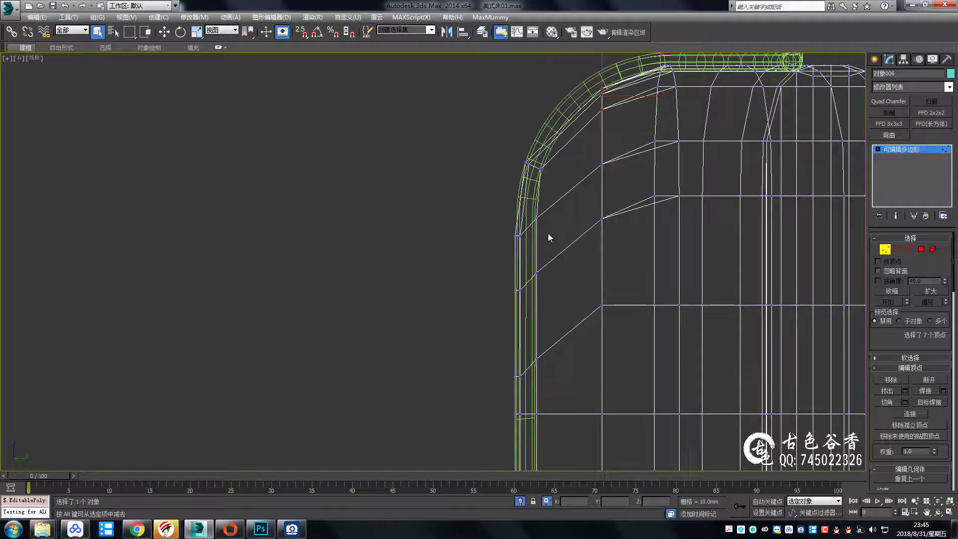
{"action": "scroll", "coordinate": [547, 233], "scroll_direction": "up", "scroll_amount": 2}
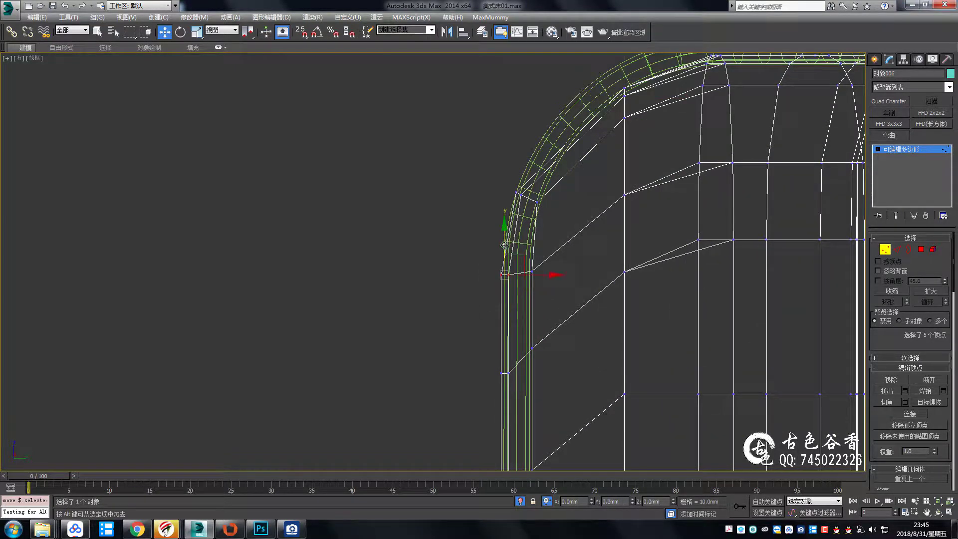
{"action": "scroll", "coordinate": [503, 245], "scroll_direction": "down", "scroll_amount": 2}
{"action": "scroll", "coordinate": [514, 224], "scroll_direction": "up", "scroll_amount": 3}
{"action": "scroll", "coordinate": [519, 206], "scroll_direction": "up", "scroll_amount": 2}
{"action": "key", "text": "s"}
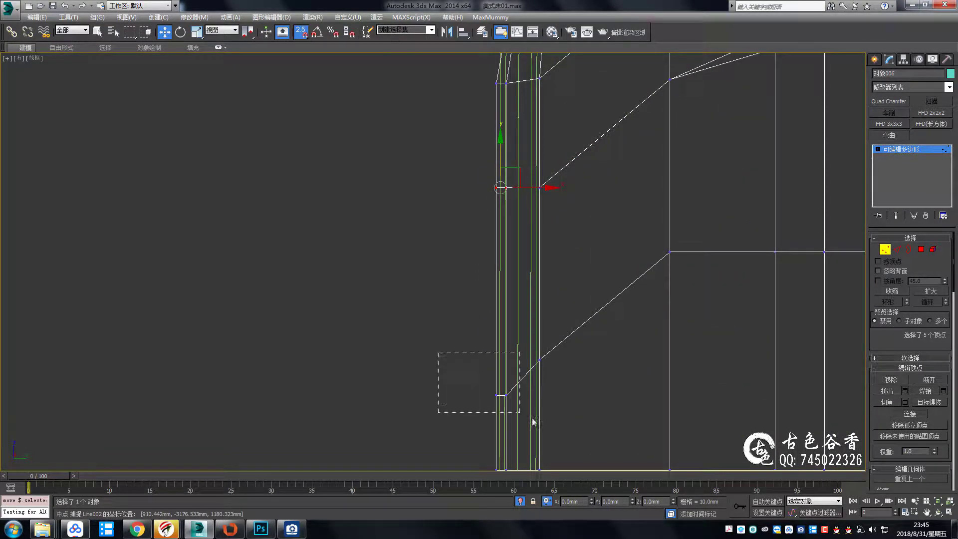
{"action": "left_click_drag", "start_coordinate": [548, 361], "coordinate": [547, 361]}
{"action": "middle_click_drag", "start_coordinate": [537, 113], "coordinate": [536, 269]}
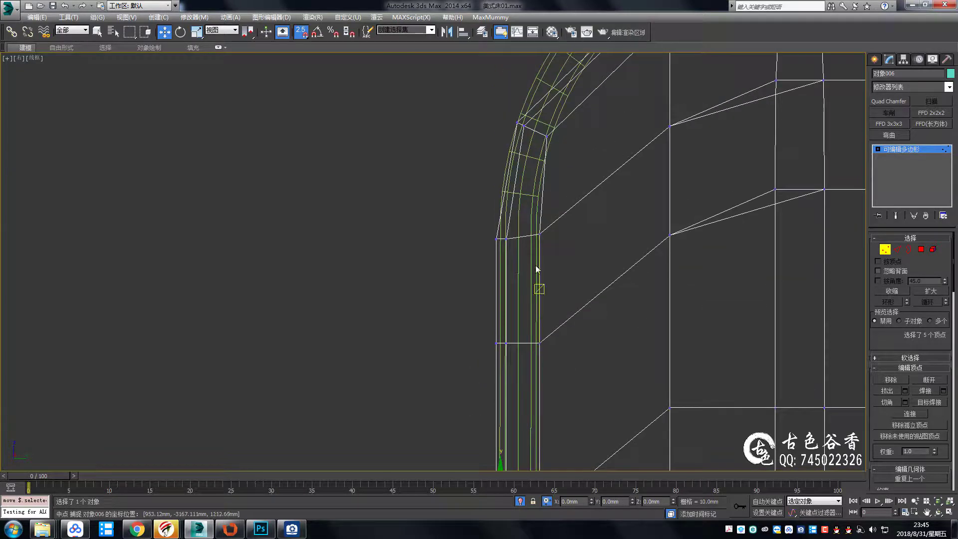
{"action": "scroll", "coordinate": [539, 229], "scroll_direction": "down", "scroll_amount": 2}
{"action": "scroll", "coordinate": [530, 271], "scroll_direction": "up", "scroll_amount": 1}
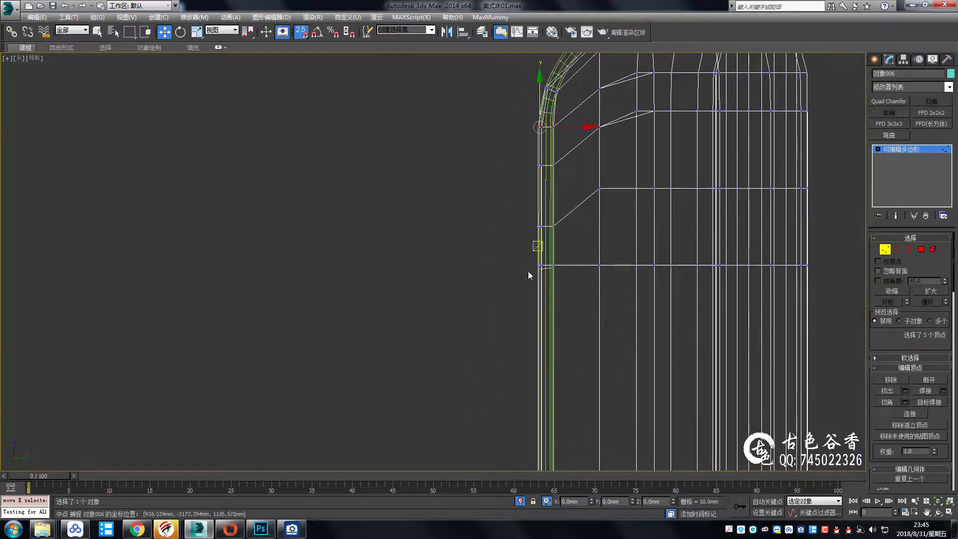
{"action": "key", "text": "s"}
Select the next row of corner vertices and lower the left-column vertex along the post
{"action": "left_click_drag", "start_coordinate": [530, 271], "coordinate": [567, 328]}
{"action": "scroll", "coordinate": [564, 220], "scroll_direction": "up", "scroll_amount": 1}
{"action": "scroll", "coordinate": [559, 355], "scroll_direction": "up", "scroll_amount": 2}
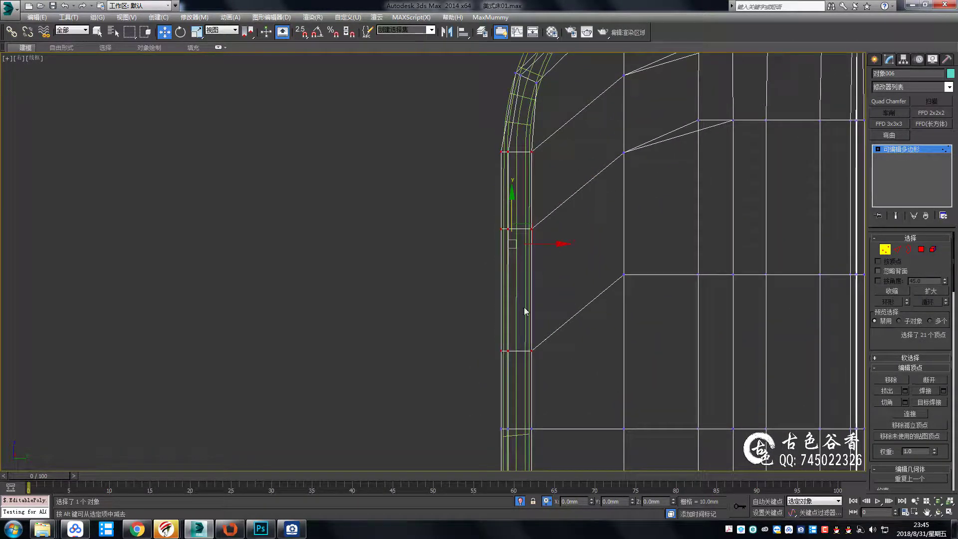
{"action": "left_click_drag", "start_coordinate": [473, 209], "coordinate": [519, 240]}
{"action": "scroll", "coordinate": [529, 259], "scroll_direction": "up", "scroll_amount": 1}
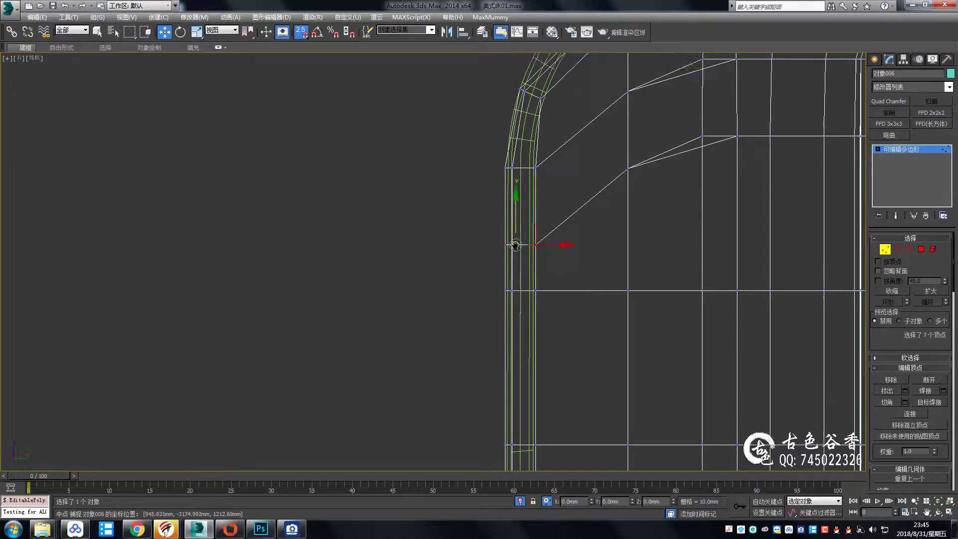
{"action": "left_click_drag", "start_coordinate": [523, 206], "coordinate": [572, 250]}
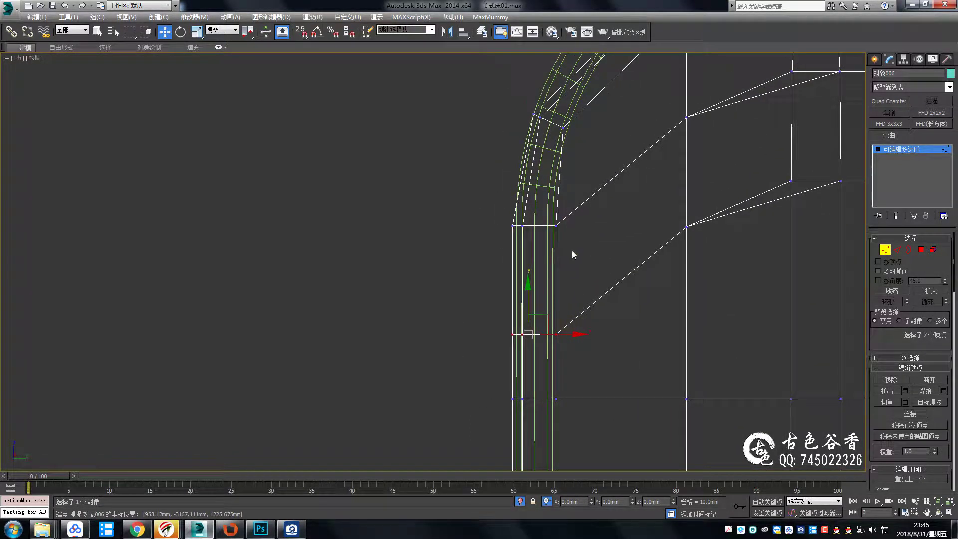
{"action": "scroll", "coordinate": [502, 308], "scroll_direction": "down", "scroll_amount": 2}
{"action": "scroll", "coordinate": [588, 300], "scroll_direction": "up", "scroll_amount": 1}
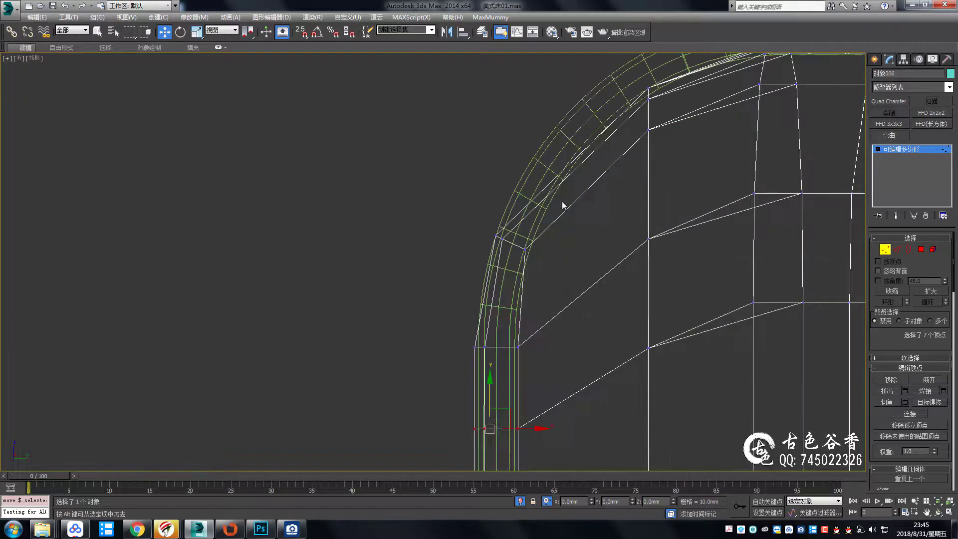
Raise the selected corner vertices slightly to follow the piping's curve
{"action": "key", "text": "2"}
{"action": "scroll", "coordinate": [588, 261], "scroll_direction": "down", "scroll_amount": 1}
{"action": "scroll", "coordinate": [564, 204], "scroll_direction": "down", "scroll_amount": 1}
{"action": "key", "text": "1"}
{"action": "scroll", "coordinate": [540, 185], "scroll_direction": "up", "scroll_amount": 1}
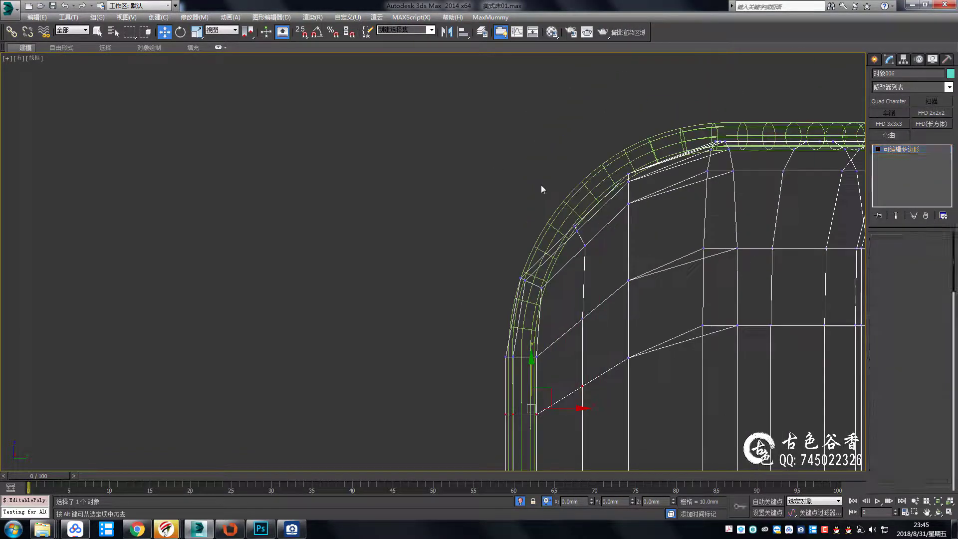
{"action": "scroll", "coordinate": [591, 233], "scroll_direction": "up", "scroll_amount": 2}
{"action": "left_click_drag", "start_coordinate": [573, 189], "coordinate": [574, 186]}
{"action": "middle_click_drag", "start_coordinate": [556, 282], "coordinate": [555, 223]}
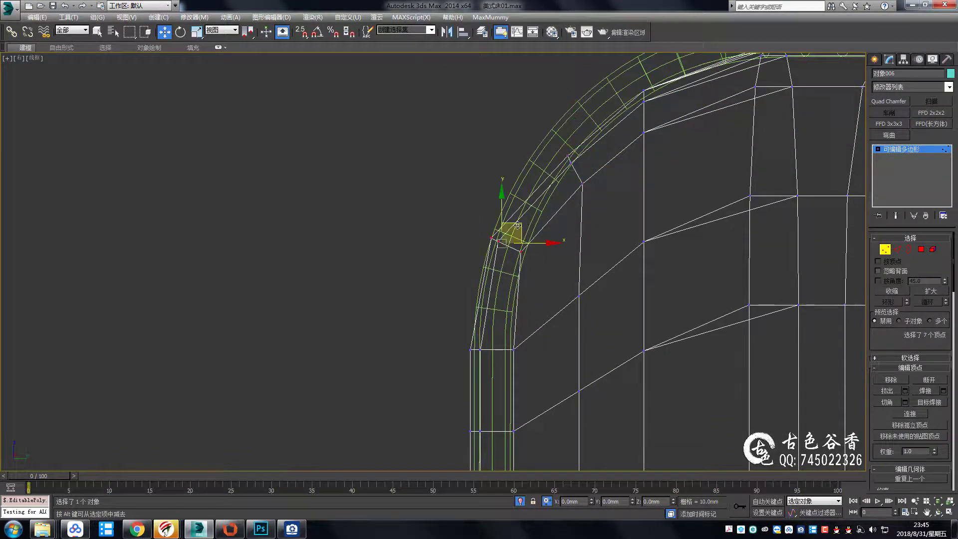
{"action": "scroll", "coordinate": [458, 123], "scroll_direction": "down", "scroll_amount": 2}
{"action": "scroll", "coordinate": [534, 250], "scroll_direction": "down", "scroll_amount": 1}
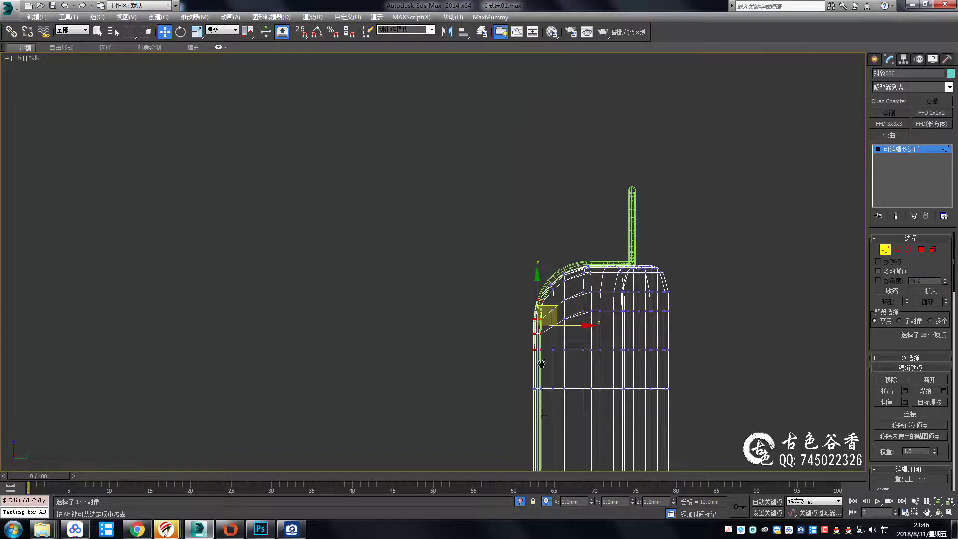
{"action": "scroll", "coordinate": [524, 200], "scroll_direction": "up", "scroll_amount": 2}
Select the vertices around the corner and inspect the result shaded
{"action": "left_click_drag", "start_coordinate": [474, 75], "coordinate": [514, 209]}
{"action": "scroll", "coordinate": [505, 283], "scroll_direction": "up", "scroll_amount": 3}
{"action": "scroll", "coordinate": [554, 231], "scroll_direction": "up", "scroll_amount": 3}
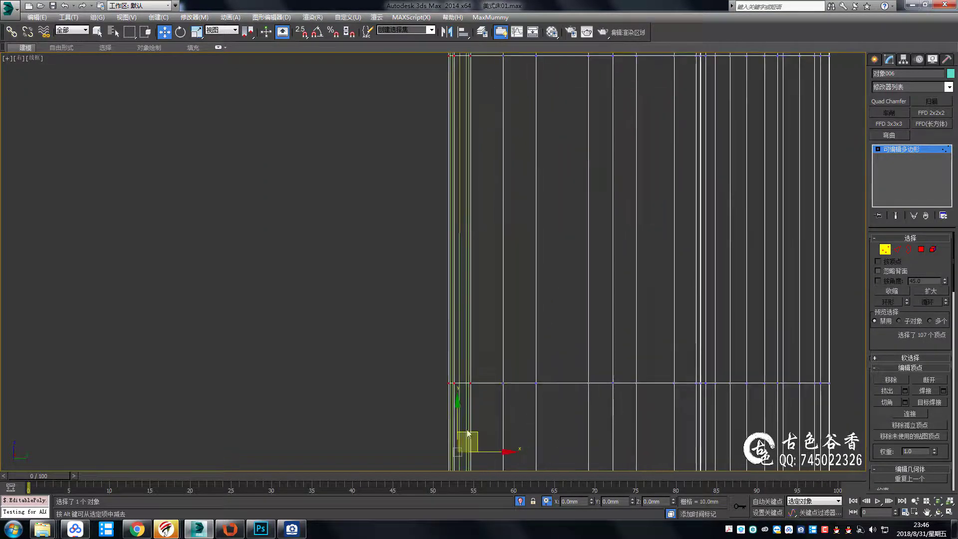
{"action": "middle_click_drag", "start_coordinate": [503, 439], "coordinate": [485, 267]}
{"action": "scroll", "coordinate": [518, 259], "scroll_direction": "down", "scroll_amount": 1}
{"action": "scroll", "coordinate": [524, 246], "scroll_direction": "down", "scroll_amount": 4}
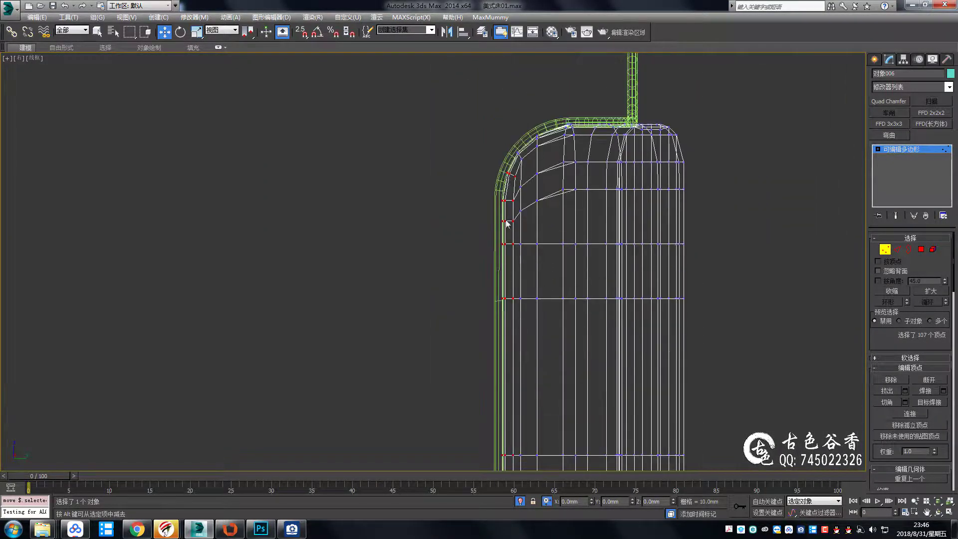
{"action": "scroll", "coordinate": [506, 222], "scroll_direction": "up", "scroll_amount": 4}
{"action": "key", "text": "F3"}
{"action": "mouse_move", "coordinate": [578, 265]}
{"action": "middle_mouse_down", "text": "alt"}
{"action": "mouse_move", "coordinate": [481, 220]}
{"action": "mouse_move", "coordinate": [349, 186]}
{"action": "mouse_move", "coordinate": [499, 202]}
{"action": "middle_mouse_up", "text": "alt"}
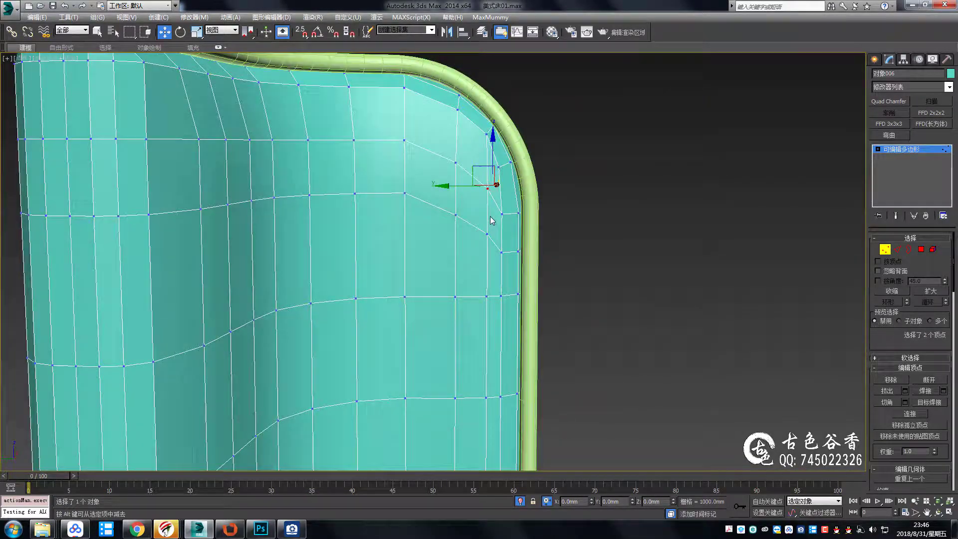
Delete the stray diagonal edge across the panel's rounded corner
{"action": "key", "text": "shift+z"}
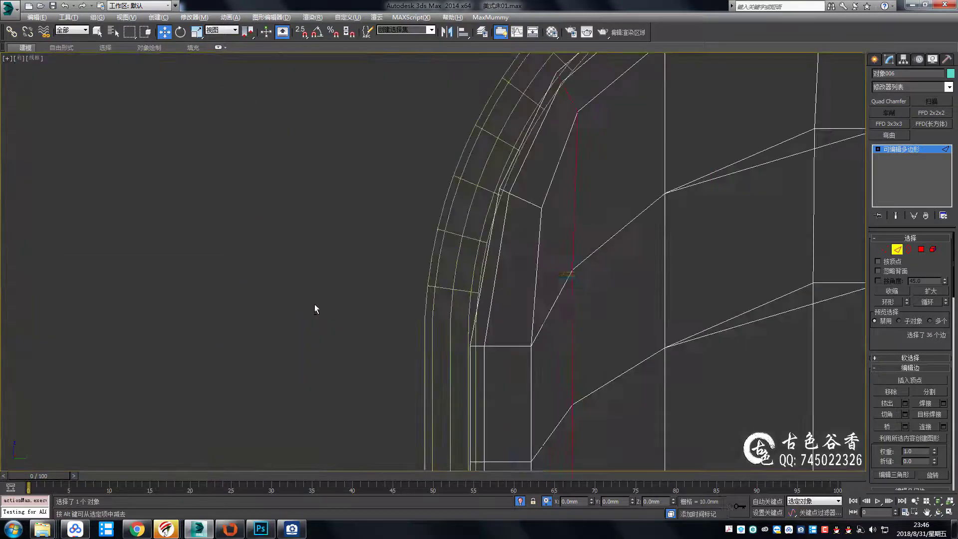
{"action": "key", "text": "q"}
{"action": "scroll", "coordinate": [512, 202], "scroll_direction": "up", "scroll_amount": 2}
{"action": "middle_click_drag", "start_coordinate": [548, 309], "coordinate": [527, 219]}
{"action": "key", "text": "1"}
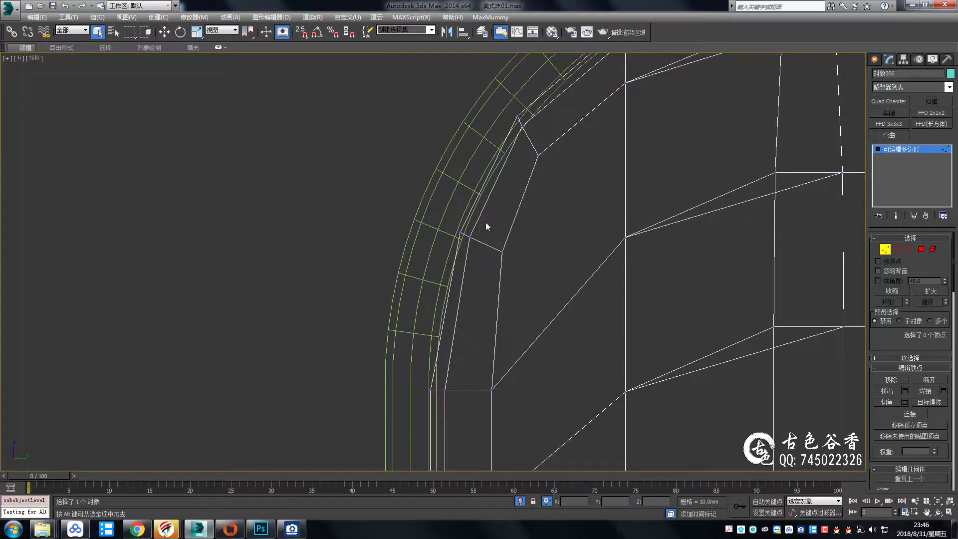
{"action": "middle_click_drag", "start_coordinate": [578, 202], "coordinate": [552, 276]}
{"action": "left_click_drag", "start_coordinate": [548, 235], "coordinate": [622, 284]}
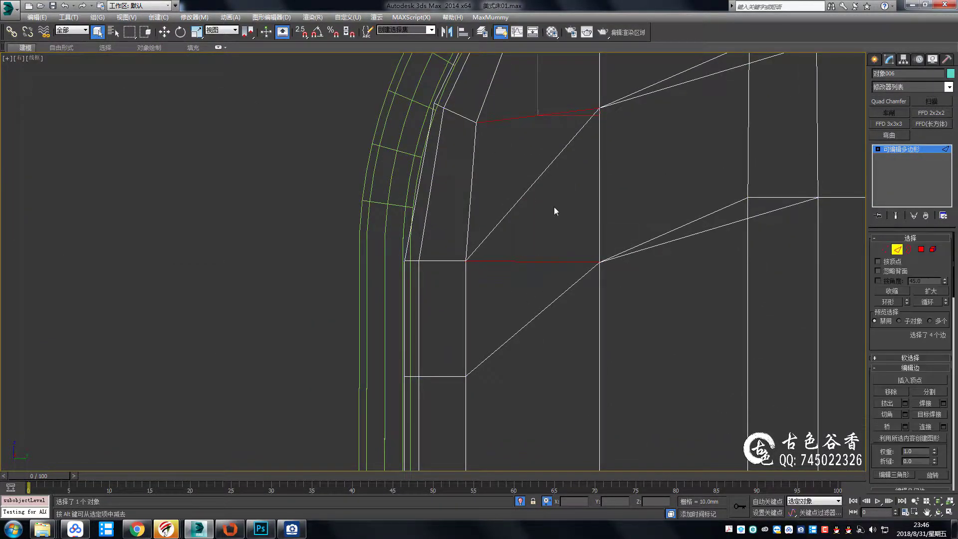
{"action": "key", "text": "BackSpace"}
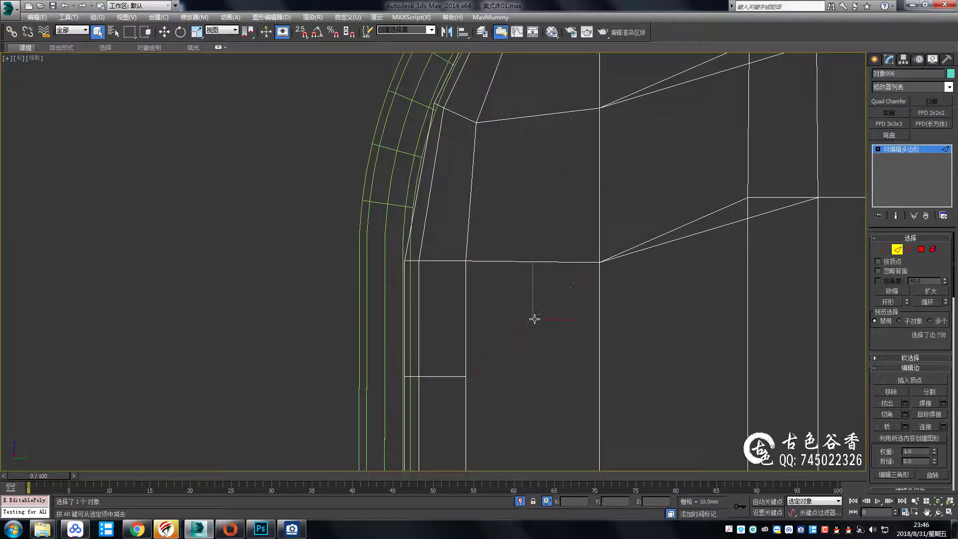
Check the cleaned-up corner in shaded Perspective from the side
{"action": "key", "text": "1"}
{"action": "scroll", "coordinate": [534, 316], "scroll_direction": "down", "scroll_amount": 2}
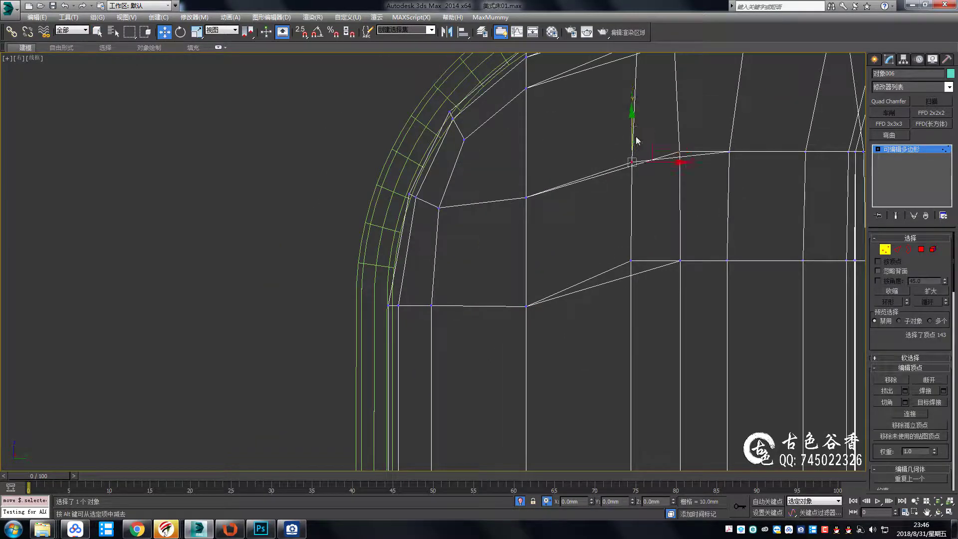
{"action": "scroll", "coordinate": [630, 226], "scroll_direction": "down", "scroll_amount": 3}
{"action": "key", "text": "p"}
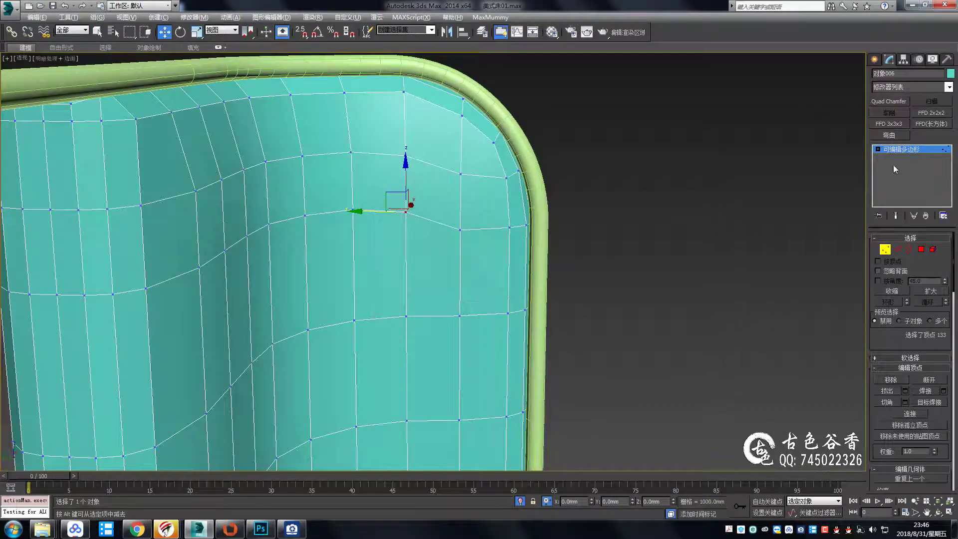
{"action": "scroll", "coordinate": [630, 247], "scroll_direction": "down", "scroll_amount": 2}
{"action": "left_click", "coordinate": [630, 247]}
{"action": "mouse_move", "coordinate": [630, 247]}
{"action": "middle_mouse_down", "text": "alt"}
{"action": "mouse_move", "coordinate": [599, 392]}
{"action": "mouse_move", "coordinate": [571, 276]}
{"action": "mouse_move", "coordinate": [608, 203]}
{"action": "mouse_move", "coordinate": [469, 200]}
{"action": "mouse_move", "coordinate": [359, 220]}
{"action": "middle_mouse_up", "text": "alt"}
Reselect the teal panel in a single enlarged side wireframe view at vertex level
{"action": "left_click", "coordinate": [359, 220]}
{"action": "key", "text": "shift+z"}
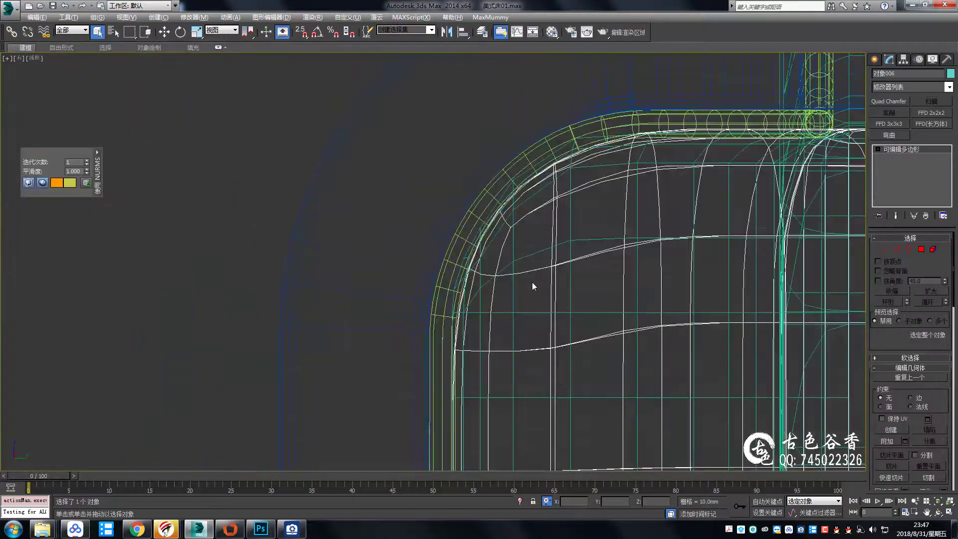
{"action": "scroll", "coordinate": [533, 286], "scroll_direction": "down", "scroll_amount": 2}
{"action": "key", "text": "alt+w"}
{"action": "key", "text": "alt+w"}
{"action": "key", "text": "1"}
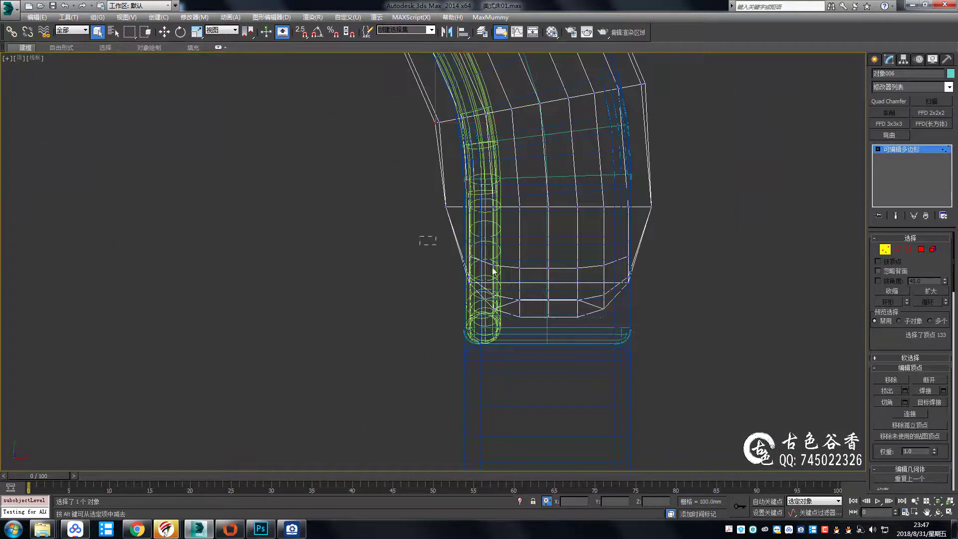
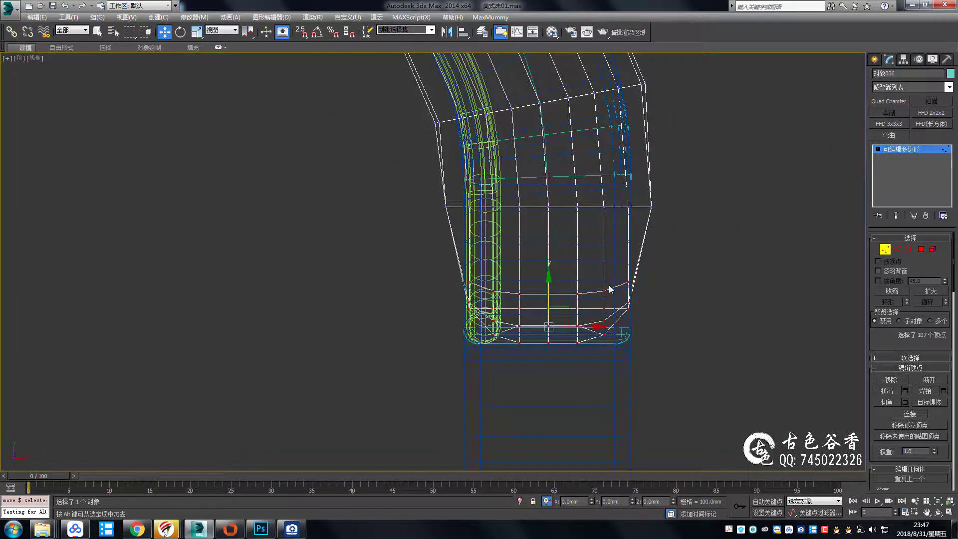
Maximise the perspective view and select the headboard cushion object
{"action": "key", "text": "alt+w"}
{"action": "key", "text": "alt+w"}
{"action": "left_click", "coordinate": [568, 250]}
{"action": "middle_click_drag", "start_coordinate": [567, 250], "coordinate": [473, 256], "text": "alt"}
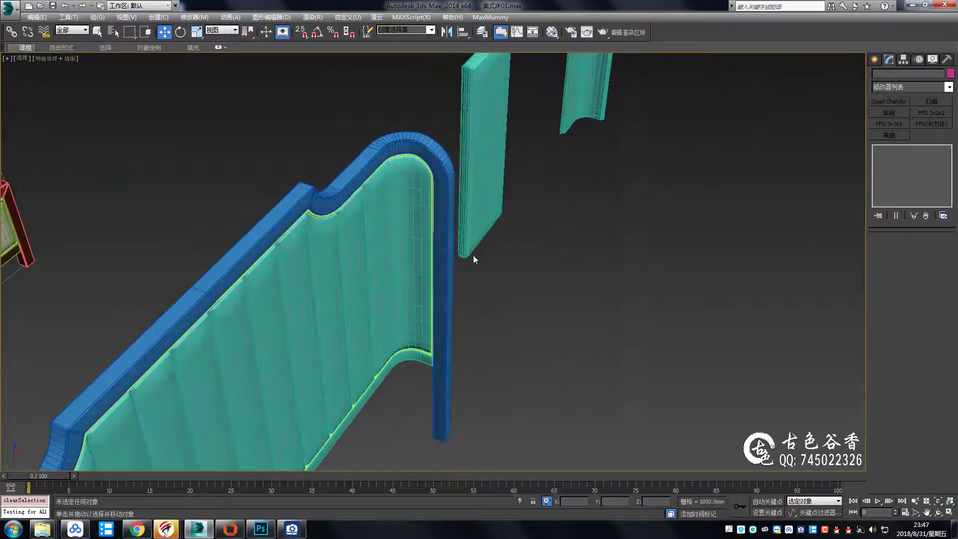
{"action": "scroll", "coordinate": [473, 255], "scroll_direction": "up", "scroll_amount": 3}
{"action": "scroll", "coordinate": [414, 274], "scroll_direction": "up", "scroll_amount": 3}
{"action": "left_click", "coordinate": [431, 280]}
{"action": "scroll", "coordinate": [430, 281], "scroll_direction": "up", "scroll_amount": 2}
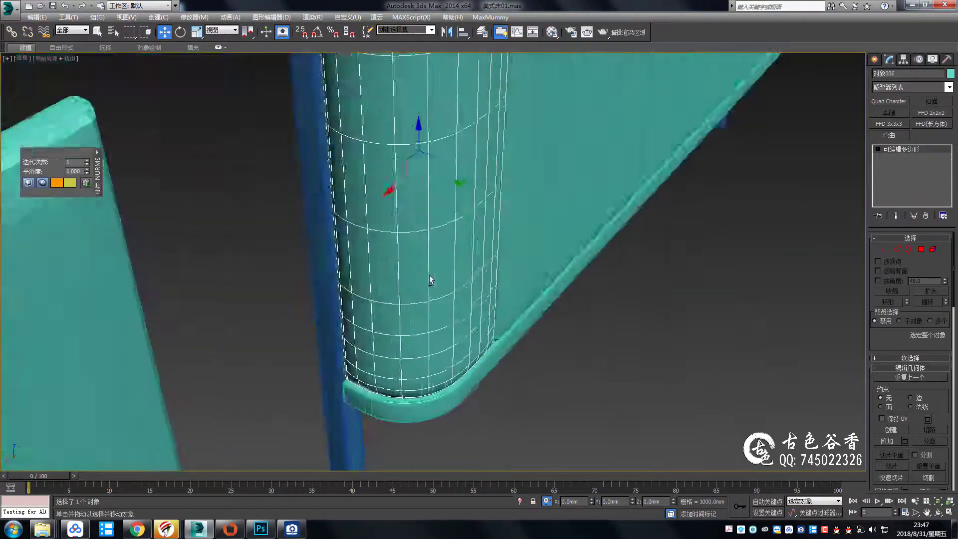
{"action": "mouse_move", "coordinate": [430, 280]}
{"action": "middle_mouse_down", "text": "alt"}
{"action": "mouse_move", "coordinate": [449, 293]}
{"action": "mouse_move", "coordinate": [398, 291]}
{"action": "middle_mouse_up", "text": "alt"}
{"action": "left_click", "coordinate": [449, 293]}
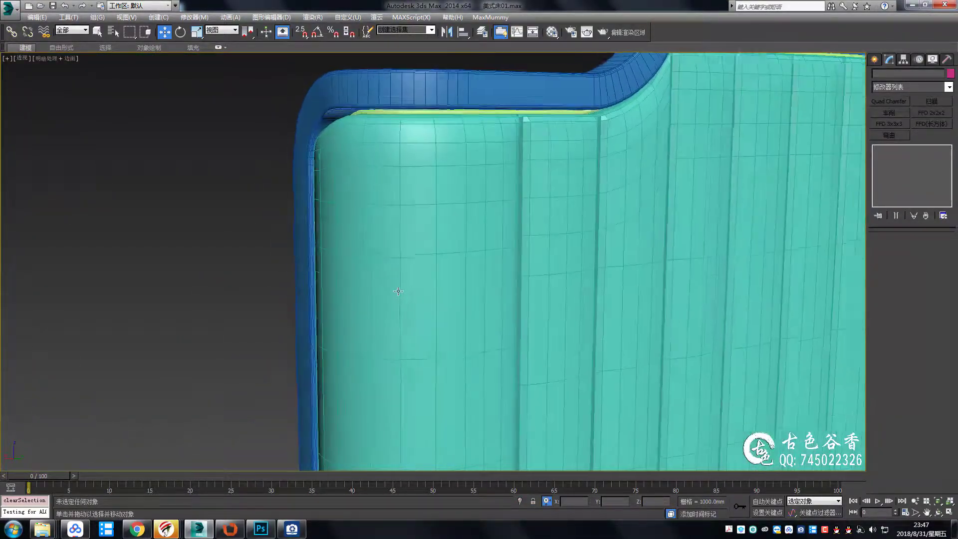
{"action": "left_click", "coordinate": [381, 191]}
{"action": "middle_click_drag", "start_coordinate": [380, 191], "coordinate": [227, 76], "text": "alt"}
Select the cushion's top-corner vertices, then unhide the other scene objects
{"action": "key", "text": "1"}
{"action": "left_click_drag", "start_coordinate": [227, 76], "coordinate": [538, 257]}
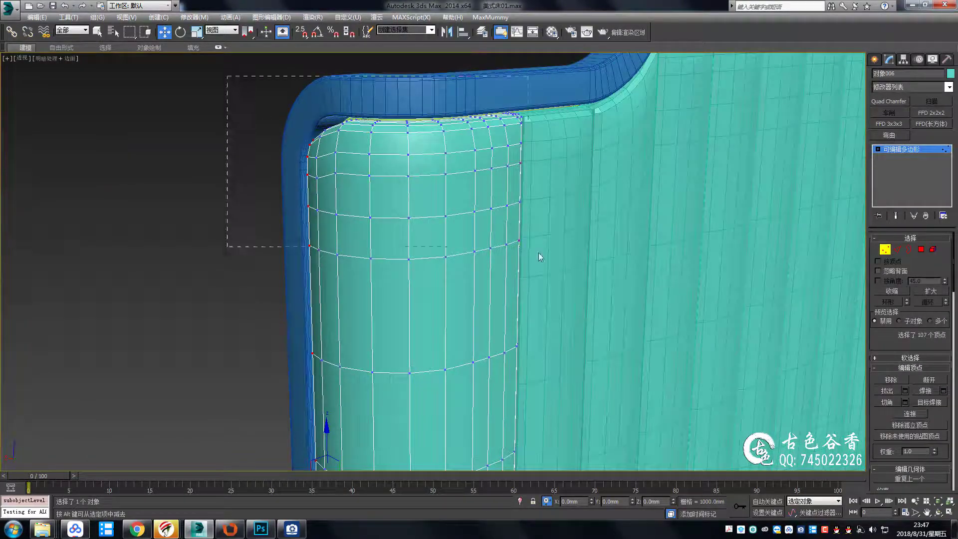
{"action": "mouse_move", "coordinate": [422, 115]}
{"action": "middle_mouse_down", "text": "alt"}
{"action": "mouse_move", "coordinate": [571, 151]}
{"action": "mouse_move", "coordinate": [612, 151]}
{"action": "middle_mouse_up", "text": "alt"}
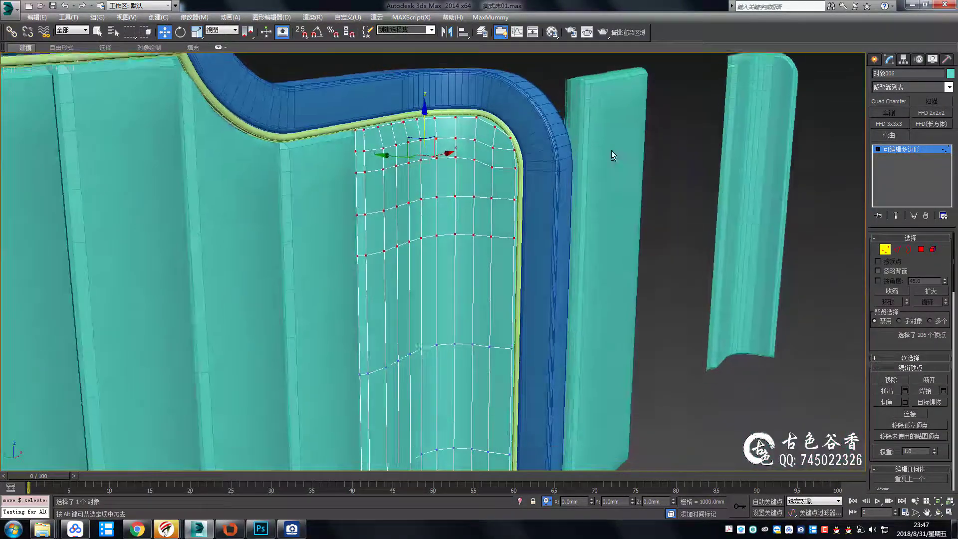
{"action": "key", "text": "alt+w"}
{"action": "key", "text": "alt+w"}
{"action": "scroll", "coordinate": [325, 164], "scroll_direction": "up", "scroll_amount": 3}
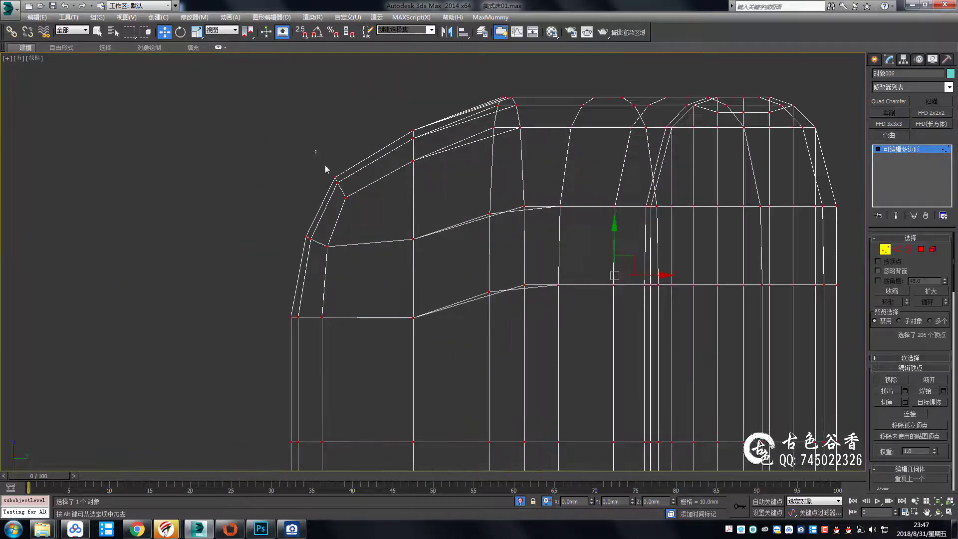
{"action": "left_click", "coordinate": [325, 165]}
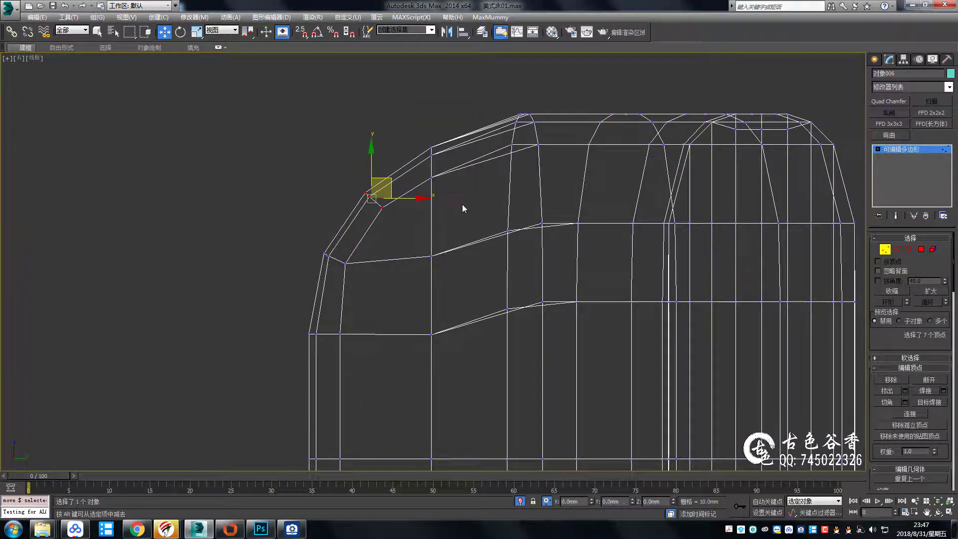
{"action": "key", "text": "alt+q"}
{"action": "scroll", "coordinate": [317, 178], "scroll_direction": "up", "scroll_amount": 4}
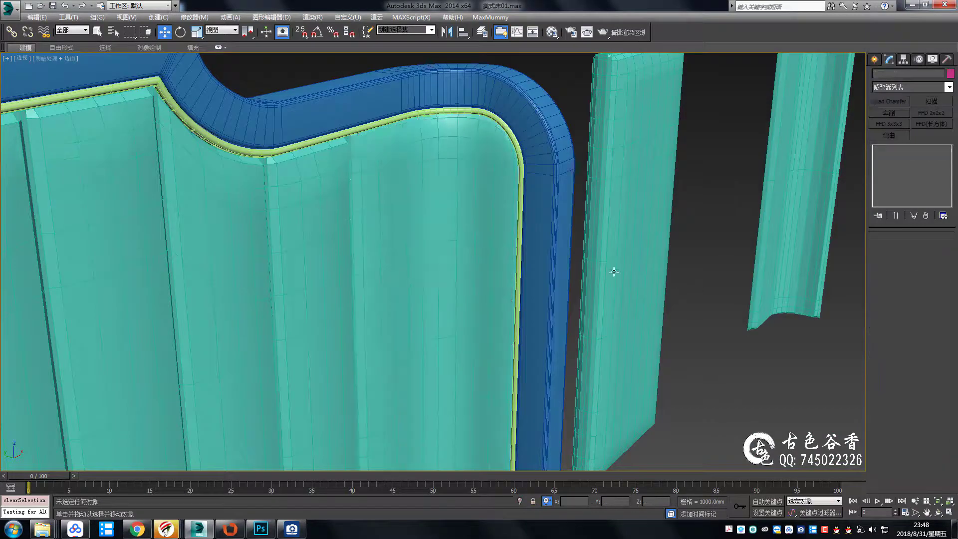
Select the headboard panel and its vertices along the top edge in the front view
{"action": "middle_click_drag", "start_coordinate": [549, 260], "coordinate": [334, 236], "text": "alt"}
{"action": "left_click", "coordinate": [641, 202]}
{"action": "scroll", "coordinate": [642, 203], "scroll_direction": "down", "scroll_amount": 5}
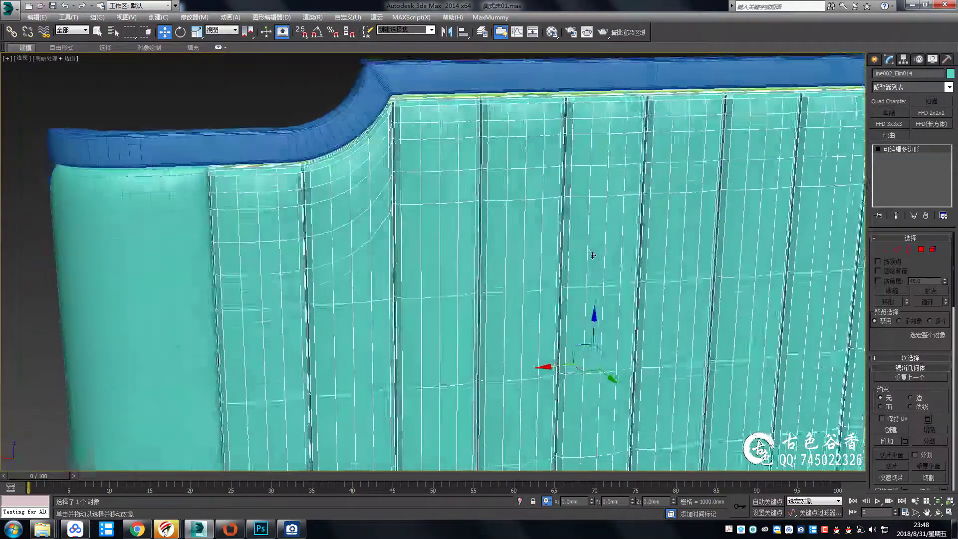
{"action": "middle_click_drag", "start_coordinate": [641, 202], "coordinate": [787, 270], "text": "alt"}
{"action": "scroll", "coordinate": [787, 270], "scroll_direction": "up", "scroll_amount": 2}
{"action": "key", "text": "alt+w"}
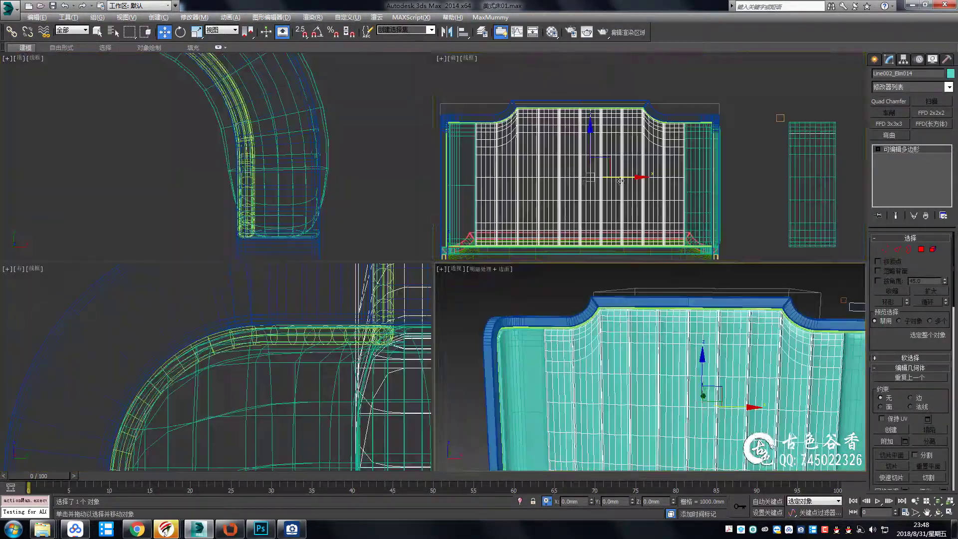
{"action": "key", "text": "alt+w"}
{"action": "key", "text": "1"}
{"action": "left_click_drag", "start_coordinate": [161, 159], "coordinate": [283, 239]}
{"action": "scroll", "coordinate": [460, 243], "scroll_direction": "up", "scroll_amount": 5}
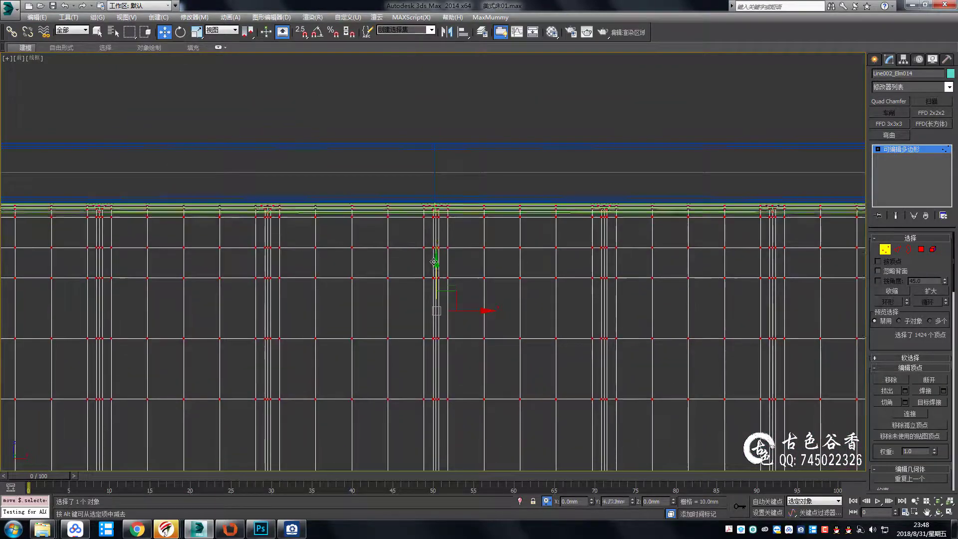
{"action": "key", "text": "alt+w"}
{"action": "key", "text": "alt+w"}
Return to object selection and orbit around the whole headboard
{"action": "scroll", "coordinate": [747, 205], "scroll_direction": "down", "scroll_amount": 3}
{"action": "left_click", "coordinate": [890, 151]}
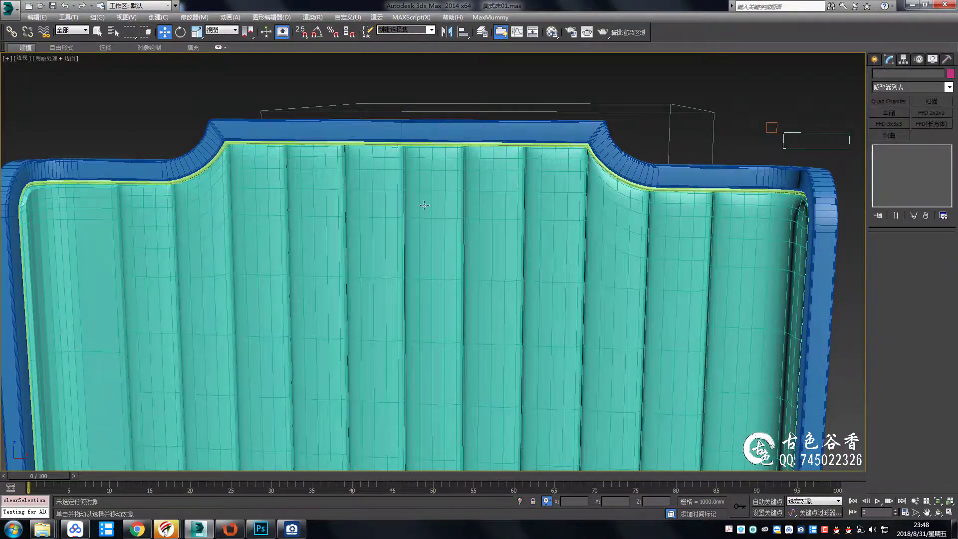
{"action": "scroll", "coordinate": [572, 232], "scroll_direction": "down", "scroll_amount": 3}
{"action": "left_click", "coordinate": [572, 232]}
{"action": "mouse_move", "coordinate": [499, 239]}
{"action": "middle_mouse_down", "text": "alt"}
{"action": "mouse_move", "coordinate": [572, 232]}
{"action": "mouse_move", "coordinate": [549, 279]}
{"action": "middle_mouse_up", "text": "alt"}
{"action": "scroll", "coordinate": [549, 279], "scroll_direction": "down", "scroll_amount": 2}
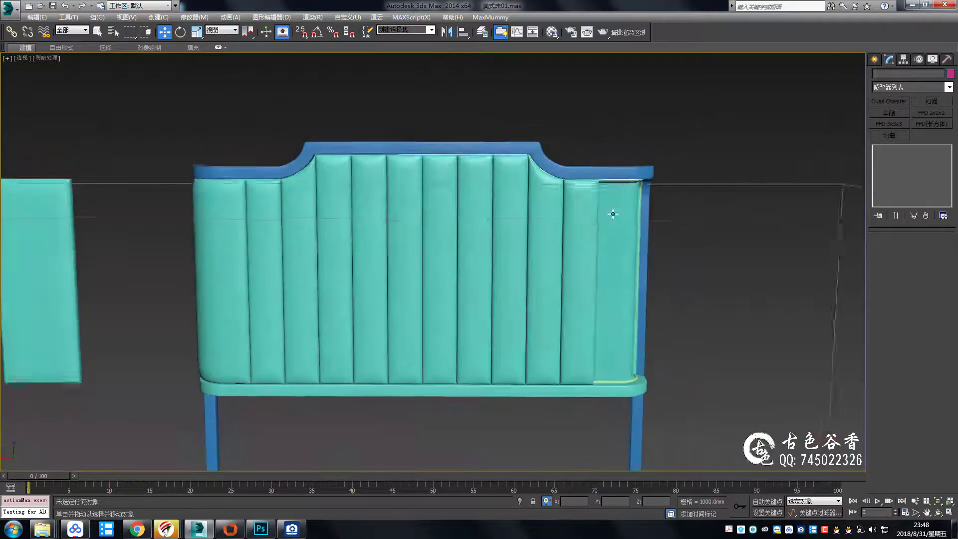
{"action": "left_click", "coordinate": [449, 280]}
{"action": "key", "text": "q"}
{"action": "left_click", "coordinate": [603, 333]}
{"action": "mouse_move", "coordinate": [602, 332]}
{"action": "middle_mouse_down", "text": "alt"}
{"action": "mouse_move", "coordinate": [606, 325]}
{"action": "mouse_move", "coordinate": [521, 354]}
{"action": "middle_mouse_up", "text": "alt"}
Select the headboard cushion and frame it centred in the front view
{"action": "left_click", "coordinate": [607, 325]}
{"action": "scroll", "coordinate": [521, 354], "scroll_direction": "up", "scroll_amount": 3}
{"action": "scroll", "coordinate": [522, 354], "scroll_direction": "down", "scroll_amount": 3}
{"action": "middle_click_drag", "start_coordinate": [564, 286], "coordinate": [663, 263], "text": "alt"}
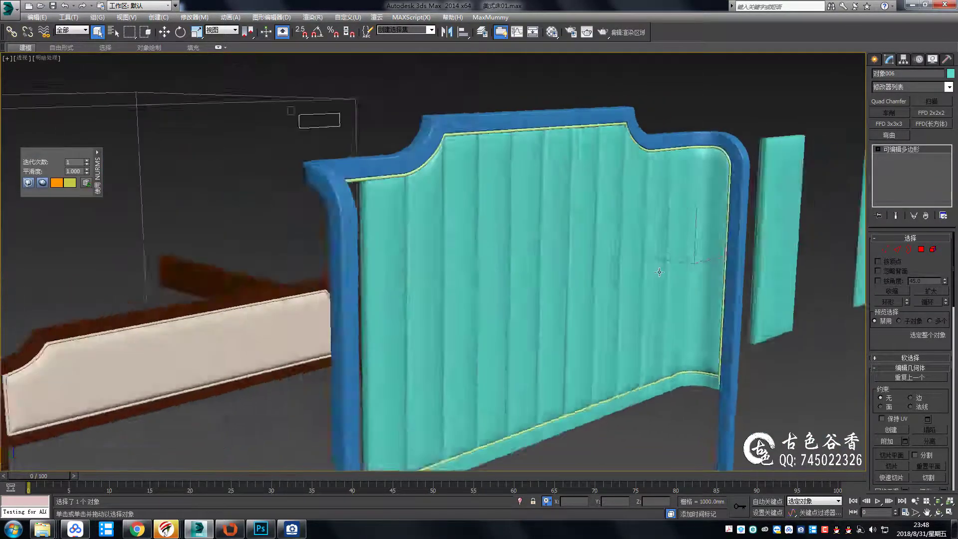
{"action": "key", "text": "alt+w"}
{"action": "key", "text": "alt+w"}
{"action": "scroll", "coordinate": [554, 96], "scroll_direction": "up", "scroll_amount": 5}
{"action": "middle_click_drag", "start_coordinate": [553, 96], "coordinate": [648, 194]}
{"action": "key", "text": "shift+z"}
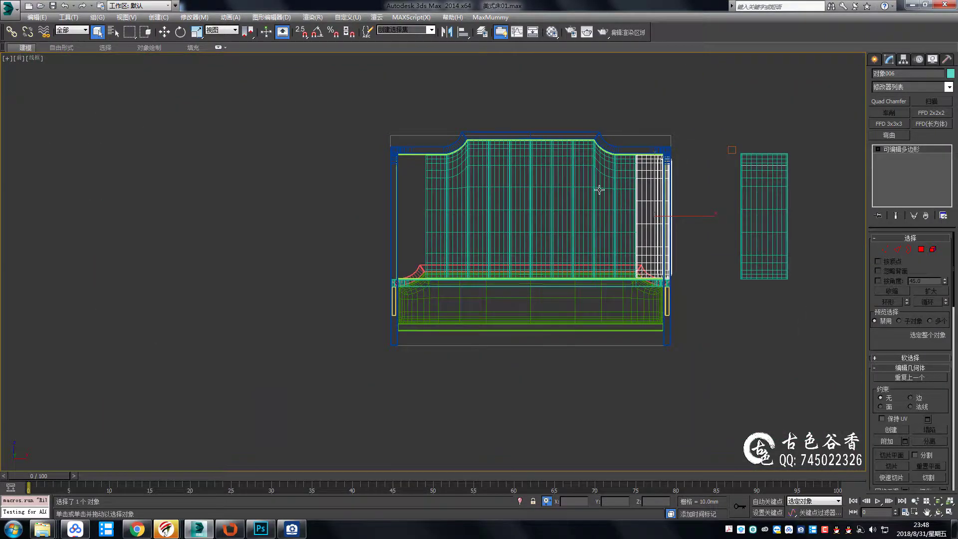
{"action": "key", "text": "alt+w"}
{"action": "key", "text": "alt+w"}
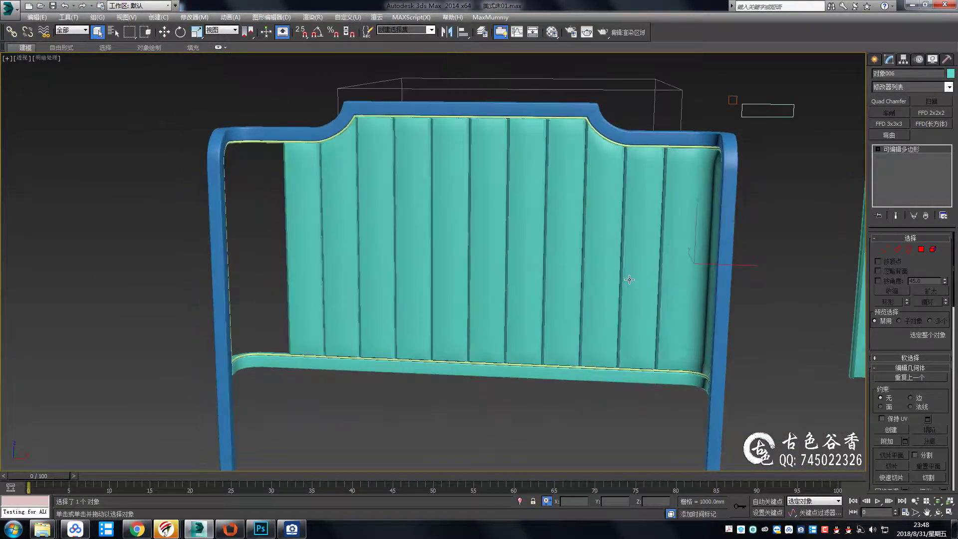
{"action": "middle_click_drag", "start_coordinate": [629, 279], "coordinate": [797, 209], "text": "alt"}
{"action": "middle_click_drag", "start_coordinate": [587, 195], "coordinate": [590, 247]}
With Affect Pivot Only on, align the cushion's pivot to the wooden frame
{"action": "left_click", "coordinate": [903, 59]}
{"action": "key", "text": "alt+a"}
{"action": "left_click", "coordinate": [487, 174]}
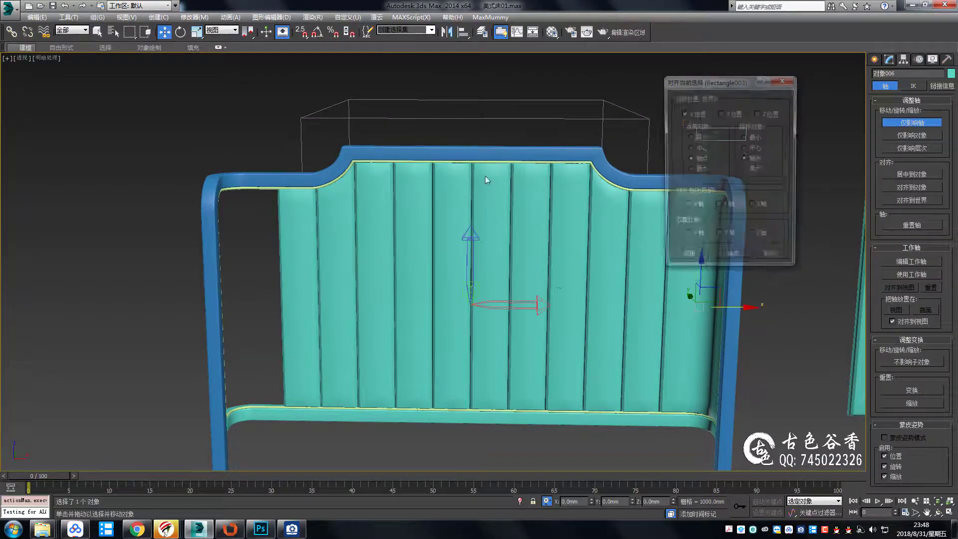
{"action": "left_click", "coordinate": [723, 257]}
{"action": "key", "text": "w"}
Align the cushion's pivot again to the frame, centring it on Rectangle001
{"action": "middle_click_drag", "start_coordinate": [535, 265], "coordinate": [611, 218], "text": "alt"}
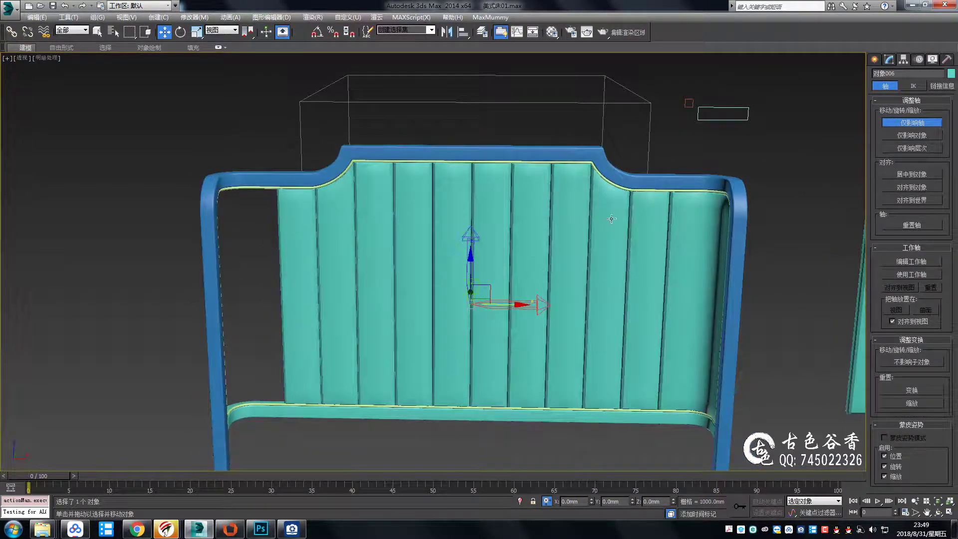
{"action": "key", "text": "F4"}
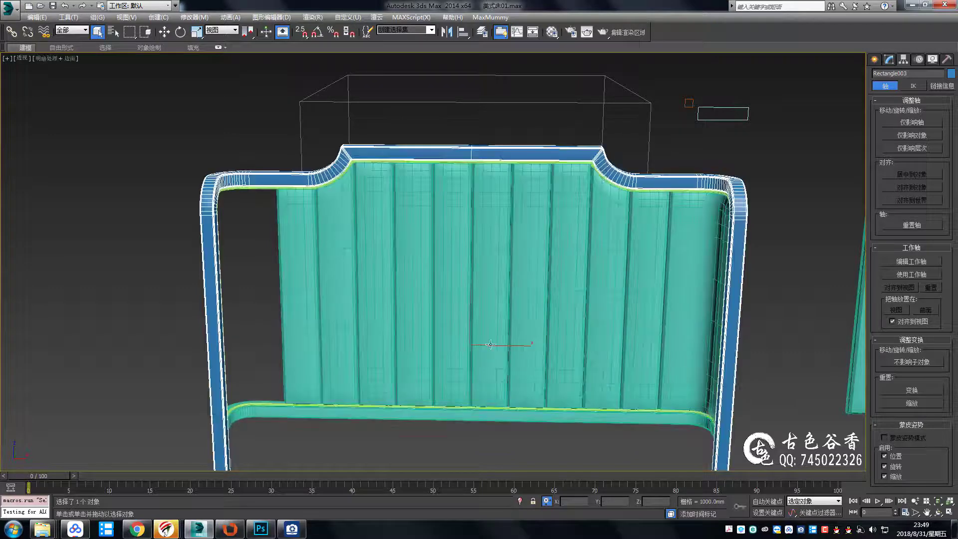
{"action": "left_click", "coordinate": [475, 415]}
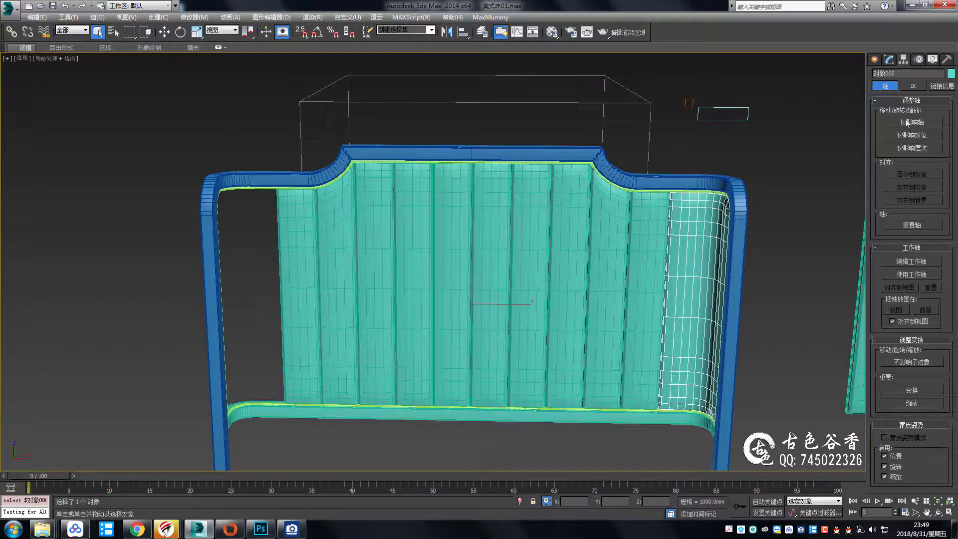
{"action": "left_click", "coordinate": [489, 415]}
{"action": "left_click", "coordinate": [749, 262]}
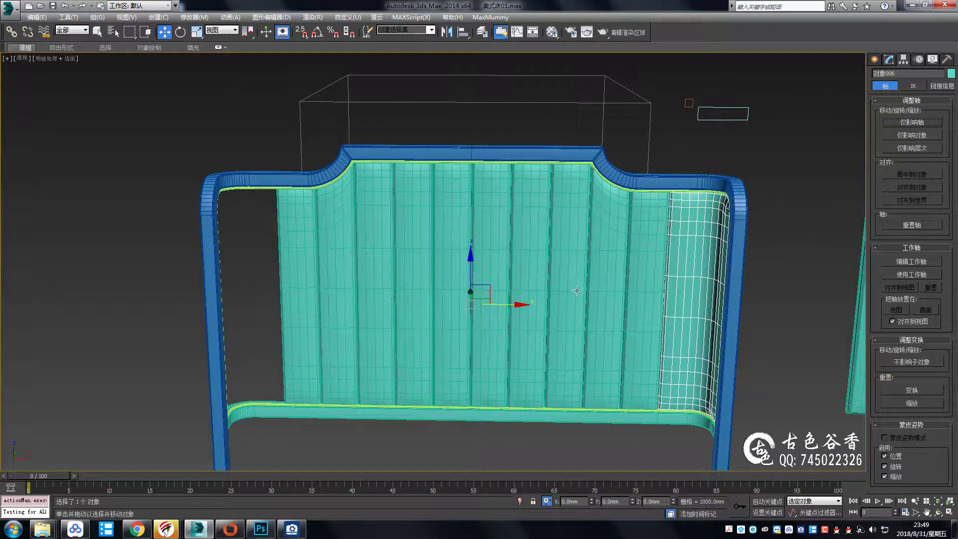
Exit pivot editing and select the left pillar element of the upholstered panel
{"action": "left_click", "coordinate": [182, 272]}
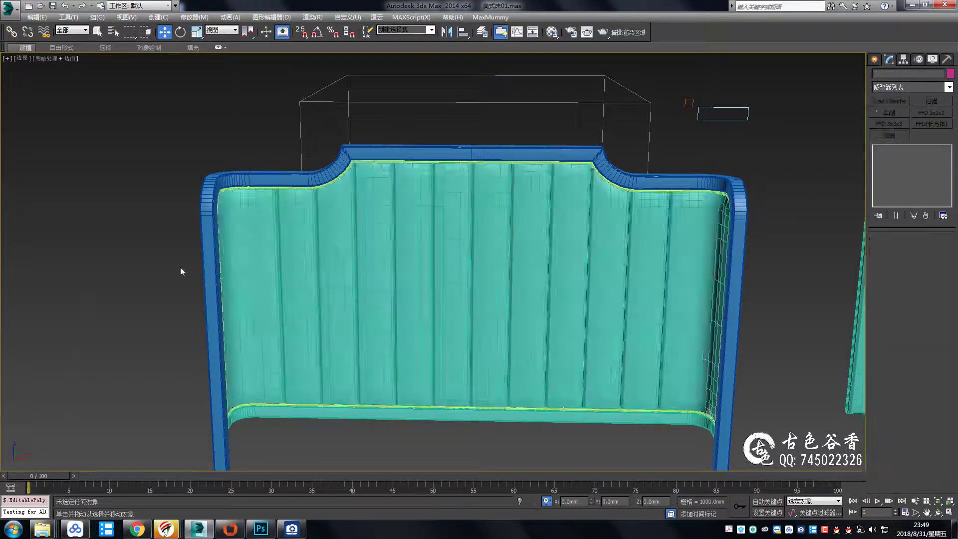
{"action": "scroll", "coordinate": [182, 272], "scroll_direction": "up", "scroll_amount": 4}
{"action": "scroll", "coordinate": [365, 289], "scroll_direction": "up", "scroll_amount": 3}
{"action": "key", "text": "q"}
{"action": "left_click", "coordinate": [365, 290]}
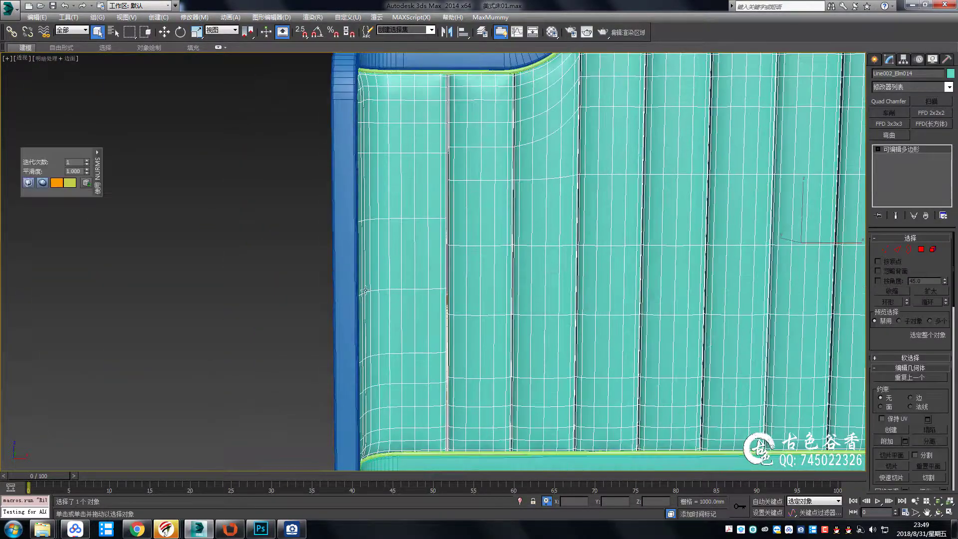
{"action": "key", "text": "5"}
{"action": "left_click", "coordinate": [365, 290]}
Pan across the headboard and step from element level back to the whole object
{"action": "scroll", "coordinate": [432, 281], "scroll_direction": "up", "scroll_amount": 5}
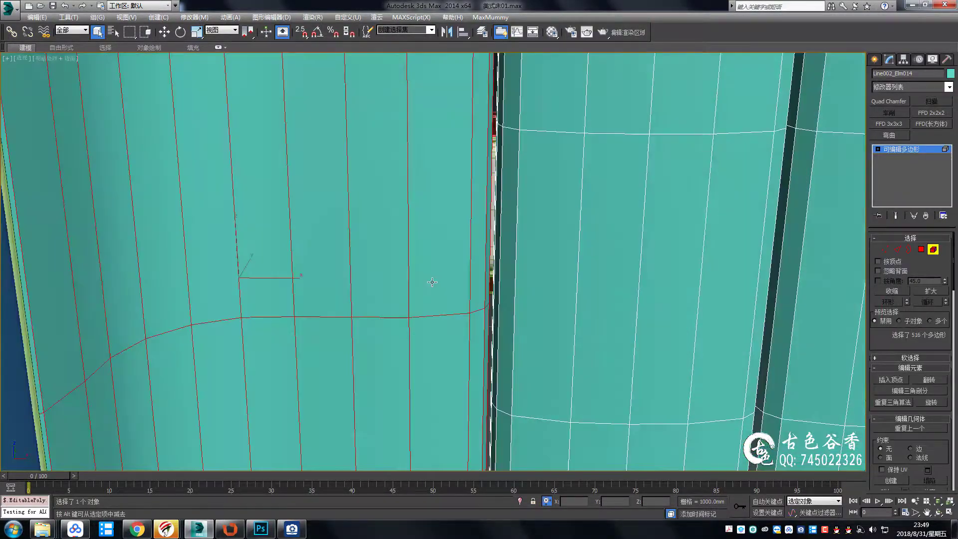
{"action": "scroll", "coordinate": [286, 278], "scroll_direction": "down", "scroll_amount": 6}
{"action": "scroll", "coordinate": [532, 283], "scroll_direction": "up", "scroll_amount": 2}
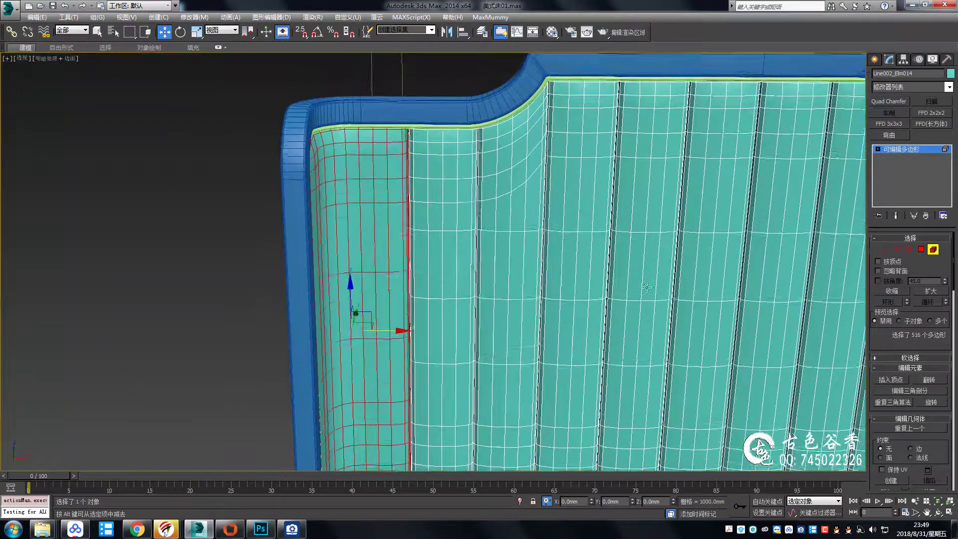
{"action": "scroll", "coordinate": [533, 283], "scroll_direction": "up", "scroll_amount": 2}
{"action": "middle_click_drag", "start_coordinate": [533, 284], "coordinate": [333, 269]}
{"action": "scroll", "coordinate": [502, 175], "scroll_direction": "down", "scroll_amount": 3}
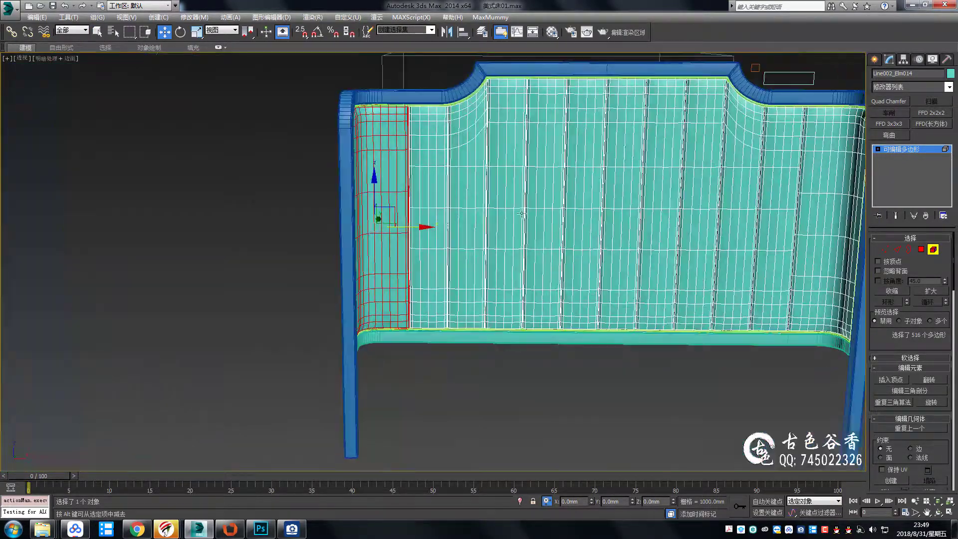
{"action": "key", "text": "6"}
{"action": "key", "text": "1"}
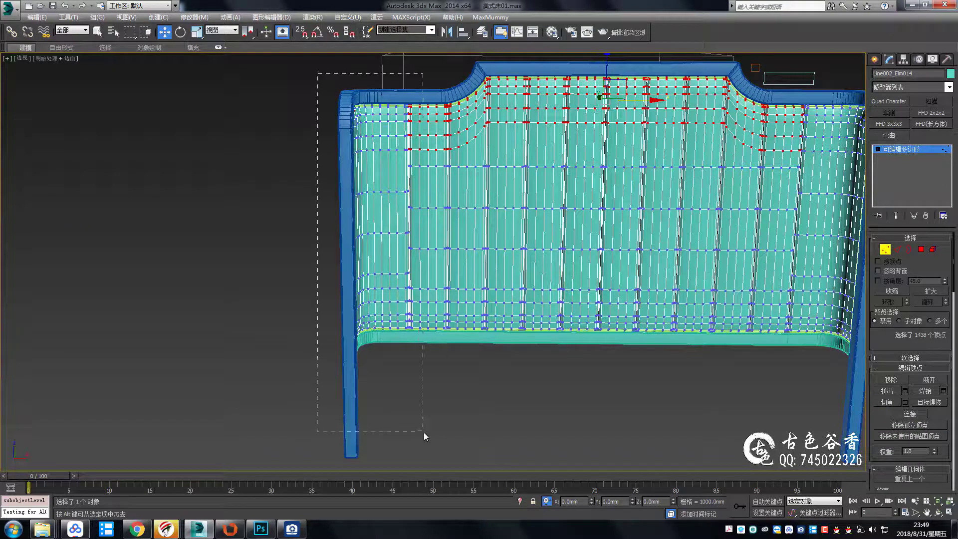
{"action": "left_click", "coordinate": [925, 153]}
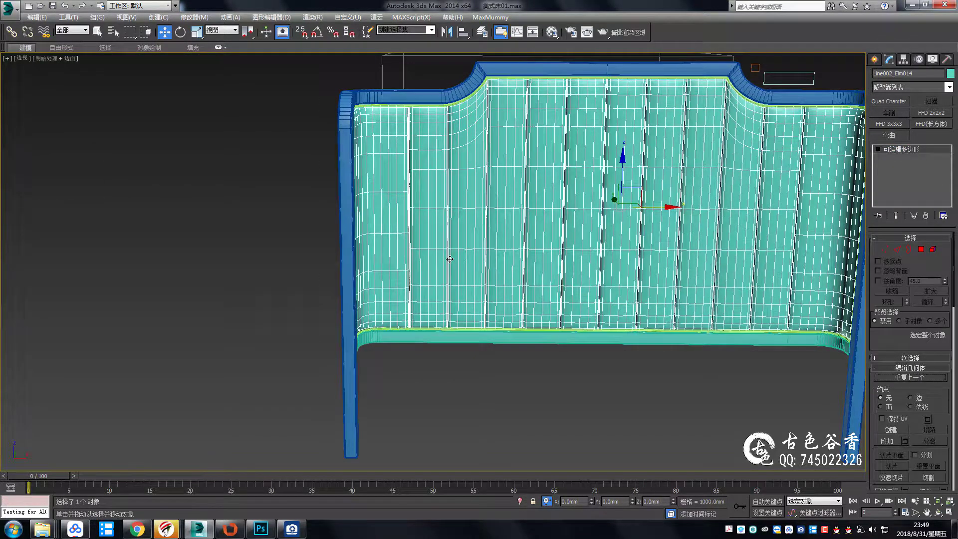
In a top wireframe view, box-select the vertices along the headboard piping
{"action": "key", "text": "t"}
{"action": "key", "text": "F3"}
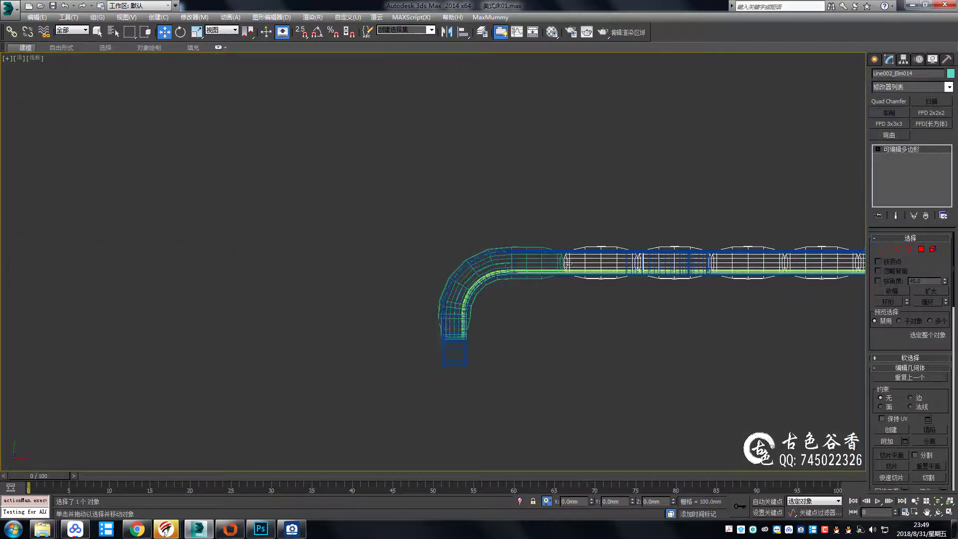
{"action": "scroll", "coordinate": [549, 250], "scroll_direction": "up", "scroll_amount": 3}
{"action": "key", "text": "1"}
{"action": "left_click_drag", "start_coordinate": [513, 171], "coordinate": [645, 352]}
{"action": "scroll", "coordinate": [493, 301], "scroll_direction": "up", "scroll_amount": 4}
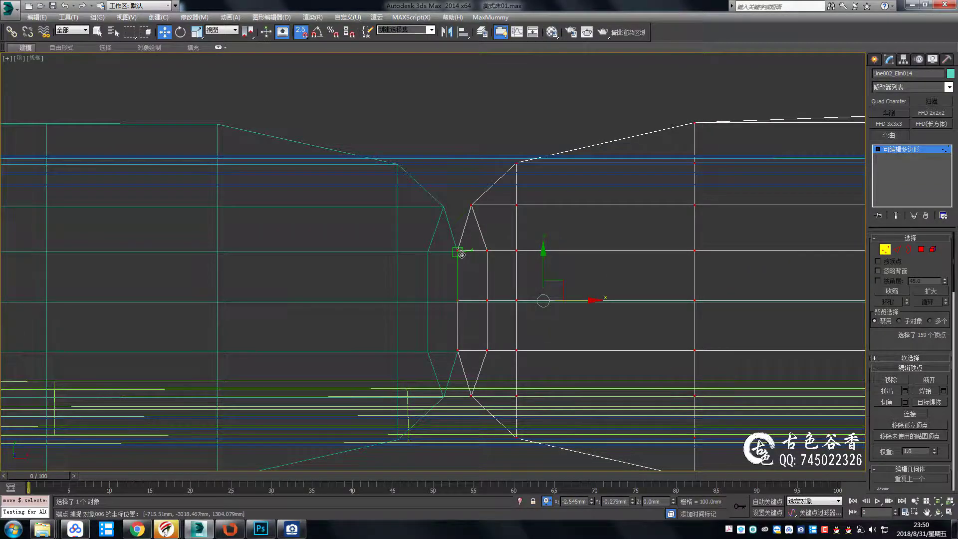
{"action": "scroll", "coordinate": [462, 254], "scroll_direction": "down", "scroll_amount": 5}
{"action": "scroll", "coordinate": [570, 300], "scroll_direction": "up", "scroll_amount": 3}
{"action": "middle_click_drag", "start_coordinate": [570, 300], "coordinate": [427, 240]}
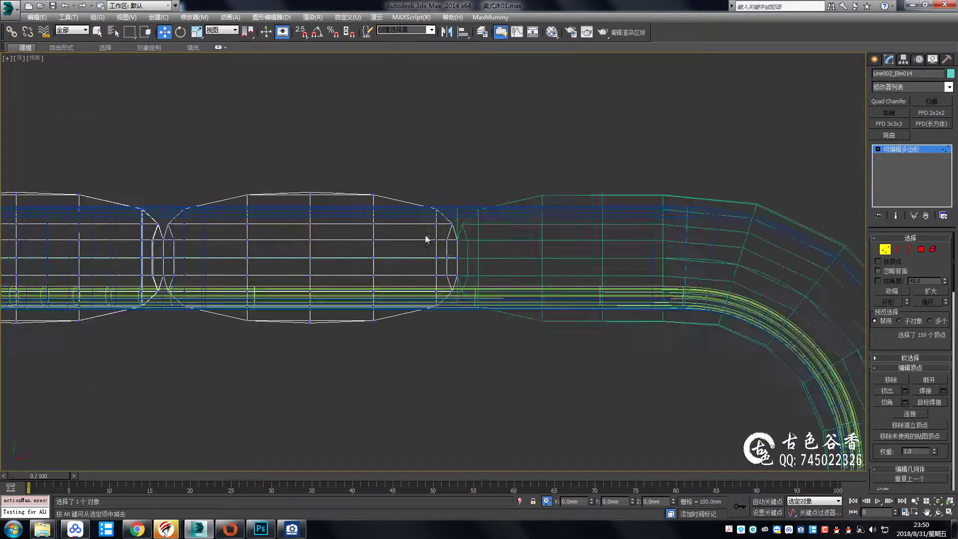
{"action": "left_click", "coordinate": [905, 152]}
Return to shaded object level and delete the two leftover rectangle shapes
{"action": "key", "text": "p"}
{"action": "key", "text": "F3"}
{"action": "key", "text": "q"}
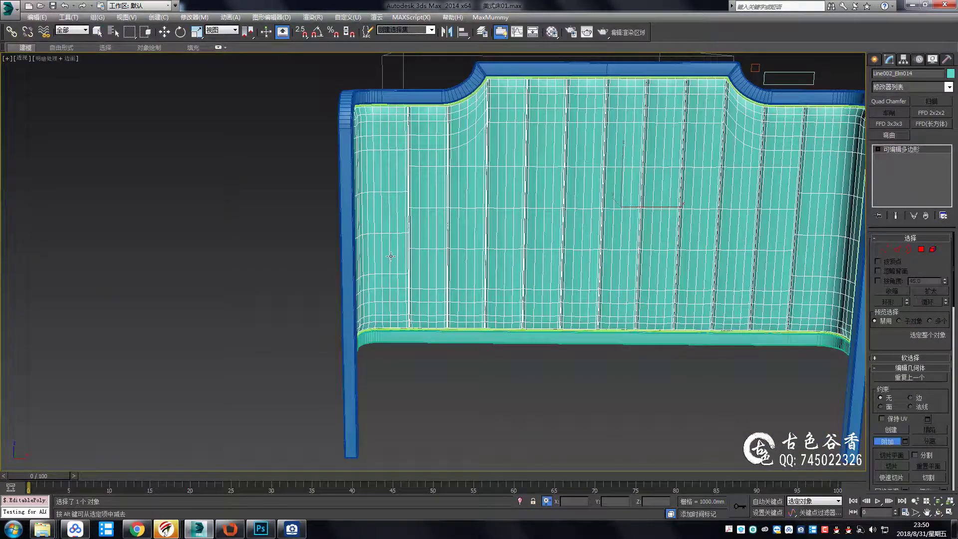
{"action": "key", "text": "F4"}
{"action": "mouse_move", "coordinate": [231, 265]}
{"action": "middle_mouse_down", "text": "alt"}
{"action": "mouse_move", "coordinate": [560, 305]}
{"action": "mouse_move", "coordinate": [413, 345]}
{"action": "mouse_move", "coordinate": [477, 279]}
{"action": "mouse_move", "coordinate": [460, 335]}
{"action": "mouse_move", "coordinate": [631, 140]}
{"action": "middle_mouse_up", "text": "alt"}
{"action": "scroll", "coordinate": [560, 305], "scroll_direction": "down", "scroll_amount": 3}
{"action": "key", "text": "w"}
{"action": "key", "text": "q"}
{"action": "left_click_drag", "start_coordinate": [630, 139], "coordinate": [830, 299]}
{"action": "key", "text": "Delete"}
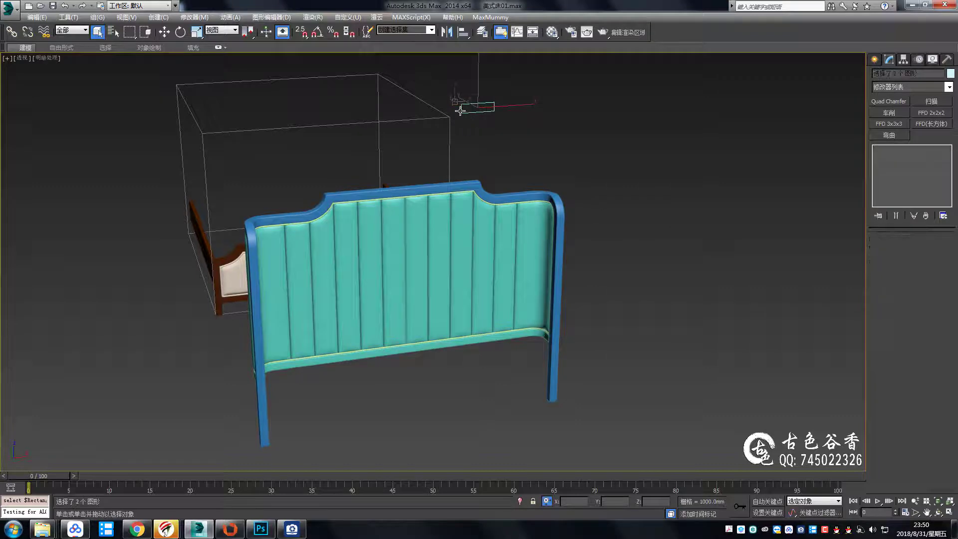
Delete the remaining rectangle shapes and the empty wireframe box
{"action": "key", "text": "Delete"}
{"action": "middle_click_drag", "start_coordinate": [460, 111], "coordinate": [472, 161], "text": "alt"}
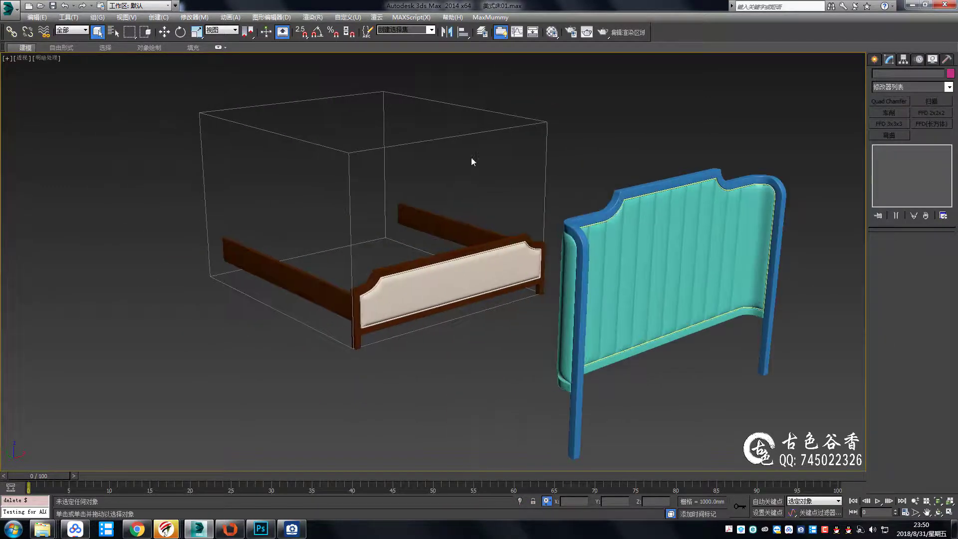
{"action": "left_click_drag", "start_coordinate": [476, 164], "coordinate": [460, 122]}
{"action": "mouse_move", "coordinate": [459, 121]}
{"action": "middle_mouse_down", "text": "alt"}
{"action": "mouse_move", "coordinate": [577, 208]}
{"action": "mouse_move", "coordinate": [664, 291]}
{"action": "middle_mouse_up", "text": "alt"}
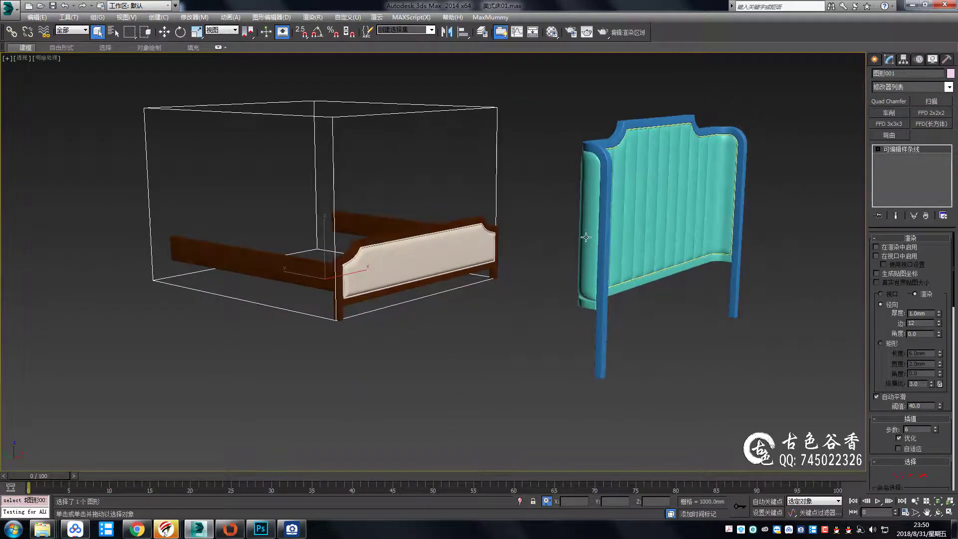
{"action": "key", "text": "Delete"}
In the maximised Top view, snap-move the headboard onto the head end of the frame
{"action": "left_click", "coordinate": [651, 265]}
{"action": "scroll", "coordinate": [651, 266], "scroll_direction": "up", "scroll_amount": 3}
{"action": "middle_click_drag", "start_coordinate": [617, 239], "coordinate": [617, 190]}
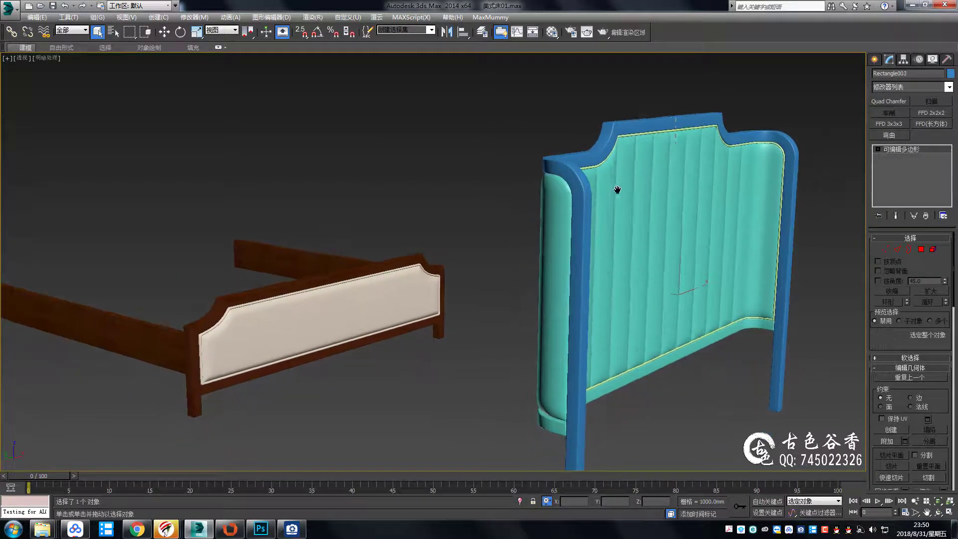
{"action": "middle_click_drag", "start_coordinate": [758, 330], "coordinate": [743, 352], "text": "alt"}
{"action": "key", "text": "alt+w"}
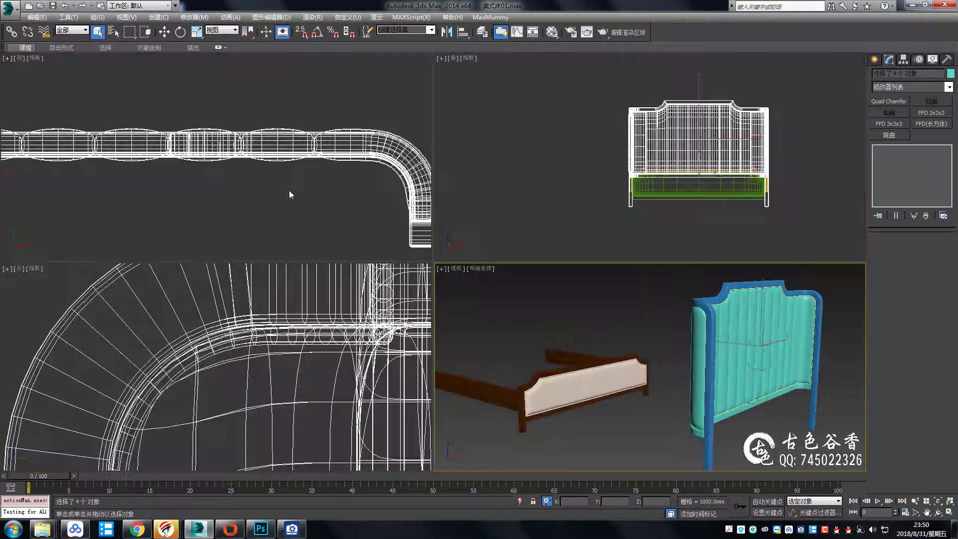
{"action": "key", "text": "alt+w"}
{"action": "key", "text": "z"}
{"action": "key", "text": "w"}
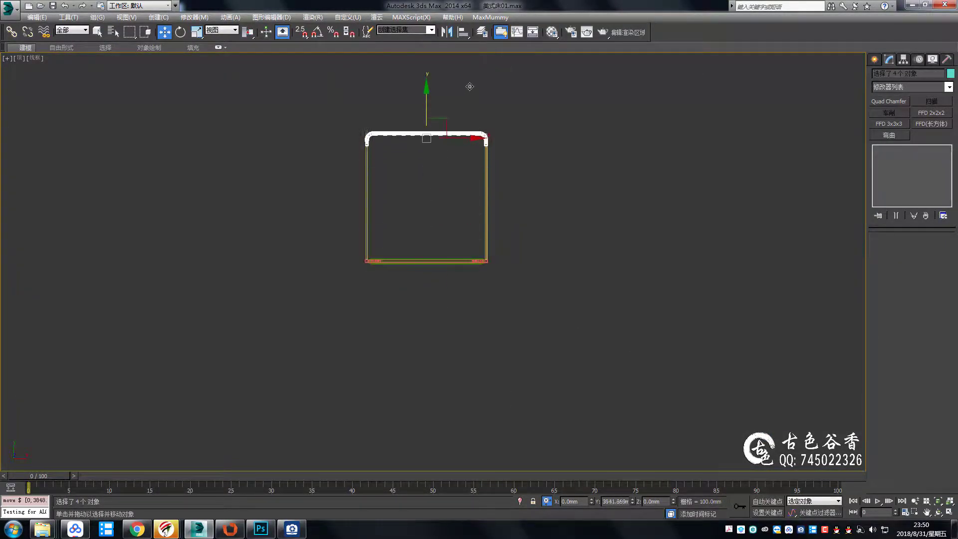
{"action": "key", "text": "s"}
Turn snapping off and inspect the assembled bed in the perspective view
{"action": "scroll", "coordinate": [515, 190], "scroll_direction": "up", "scroll_amount": 4}
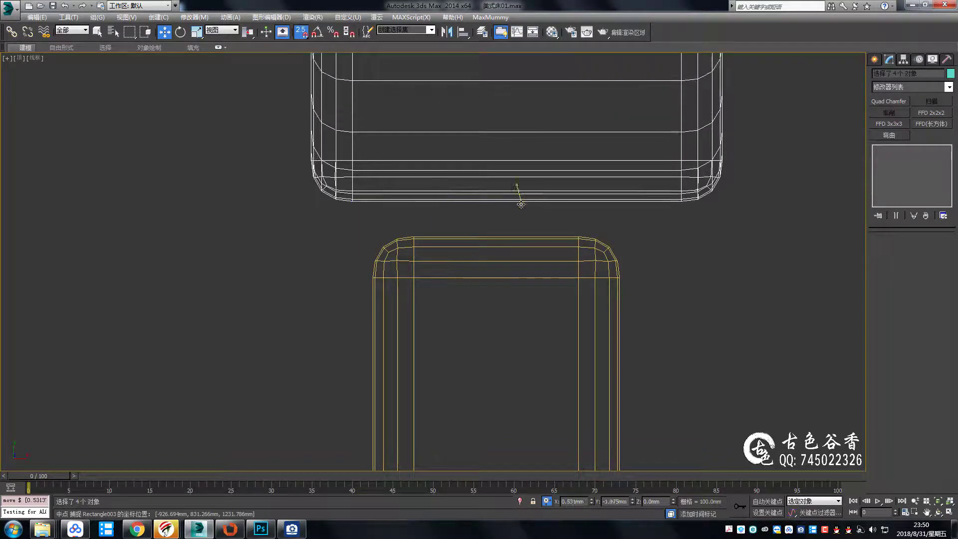
{"action": "key", "text": "shift+z"}
{"action": "key", "text": "shift+z"}
{"action": "key", "text": "shift+z"}
{"action": "key", "text": "shift+z"}
{"action": "key", "text": "q"}
{"action": "key", "text": "s"}
{"action": "middle_click_drag", "start_coordinate": [522, 270], "coordinate": [521, 272], "text": "alt"}
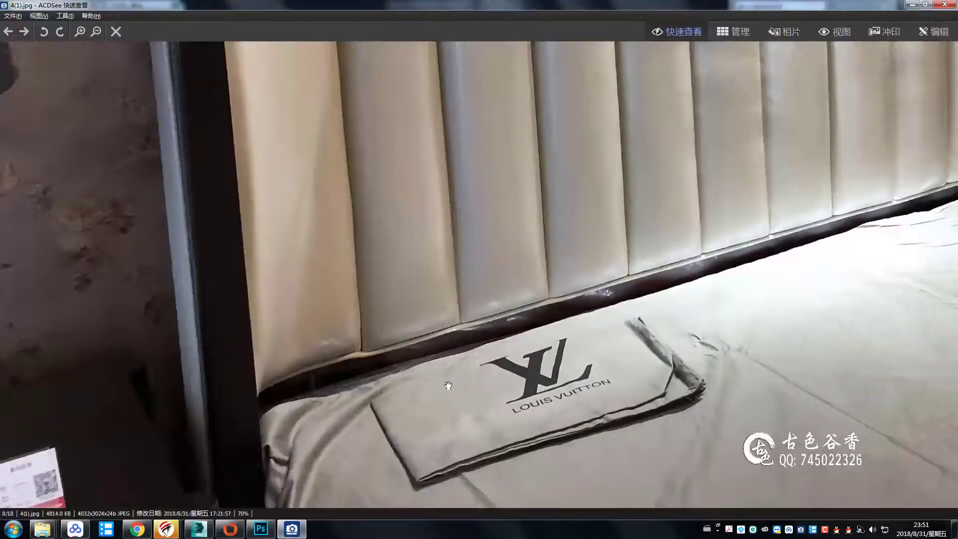
{"action": "scroll", "coordinate": [461, 384], "scroll_direction": "down", "scroll_amount": 3}
{"action": "scroll", "coordinate": [521, 257], "scroll_direction": "up", "scroll_amount": 2}
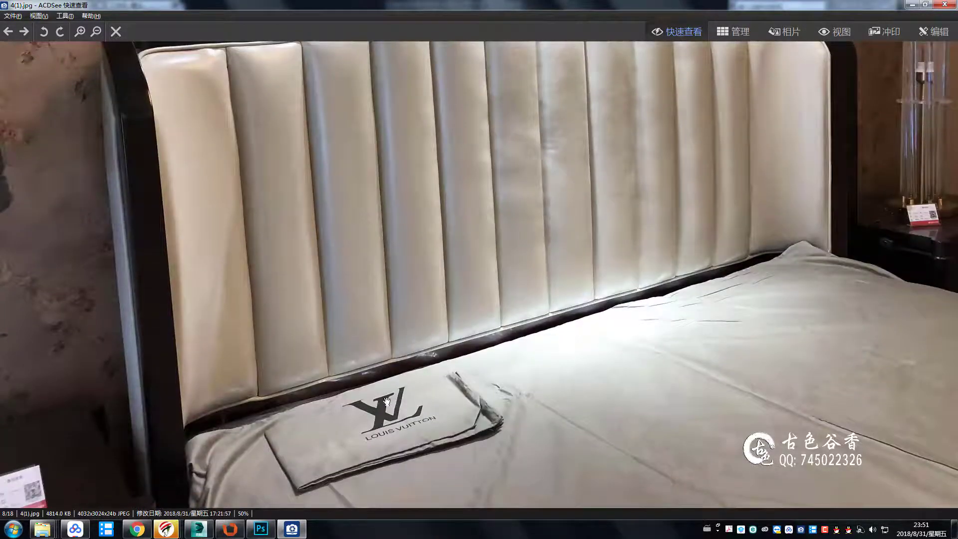
{"action": "scroll", "coordinate": [452, 397], "scroll_direction": "down", "scroll_amount": 2}
Make an independent copy of a wooden side rail of the bed frame
{"action": "left_click", "coordinate": [199, 528]}
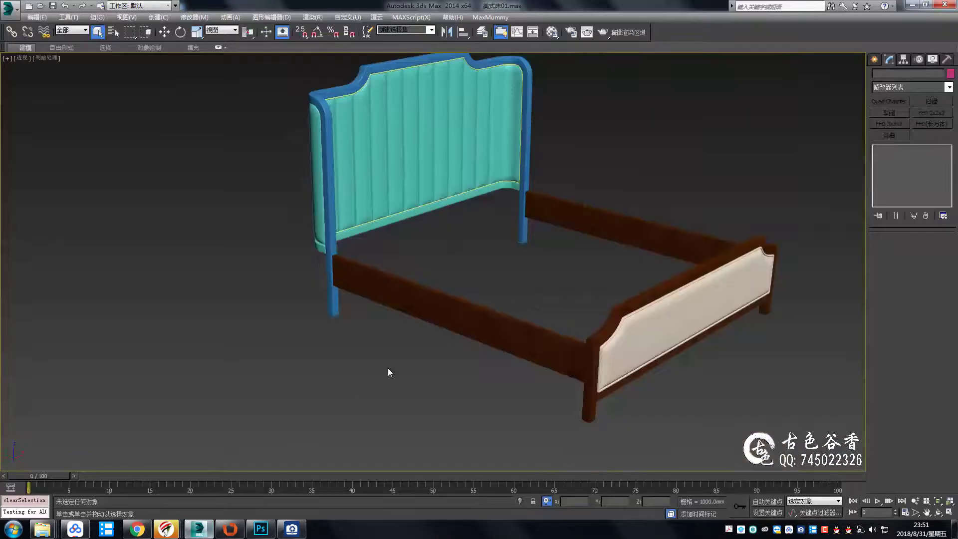
{"action": "scroll", "coordinate": [448, 262], "scroll_direction": "up", "scroll_amount": 3}
{"action": "mouse_move", "coordinate": [420, 268]}
{"action": "middle_mouse_down", "text": "alt"}
{"action": "mouse_move", "coordinate": [632, 227]}
{"action": "mouse_move", "coordinate": [520, 259]}
{"action": "mouse_move", "coordinate": [621, 286]}
{"action": "mouse_move", "coordinate": [655, 330]}
{"action": "middle_mouse_up", "text": "alt"}
{"action": "left_click", "coordinate": [603, 310]}
{"action": "key", "text": "F4"}
{"action": "key", "text": "ctrl+v"}
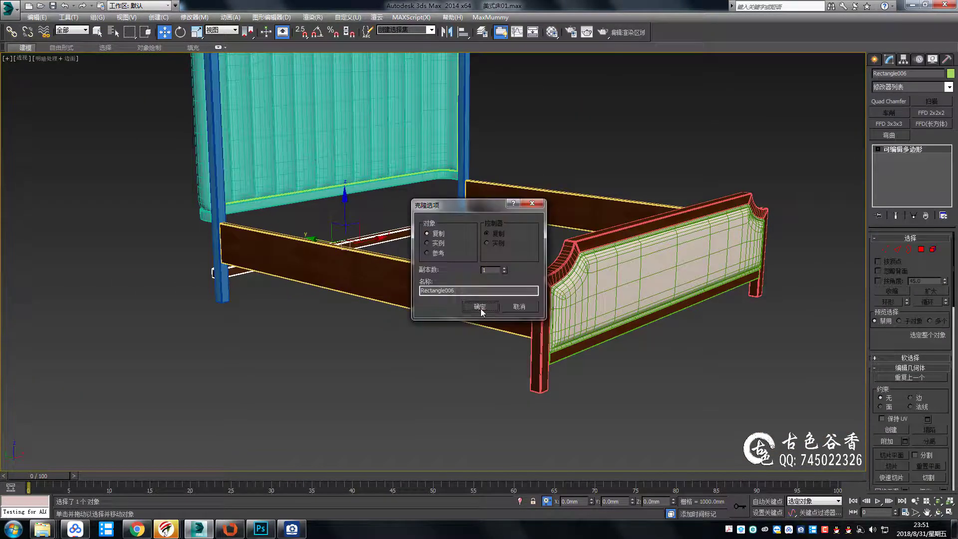
{"action": "left_click", "coordinate": [481, 308]}
In the Left view with snaps on, position the rail copy between the headboard legs
{"action": "middle_click_drag", "start_coordinate": [480, 308], "coordinate": [515, 306], "text": "alt"}
{"action": "key", "text": "l"}
{"action": "key", "text": "F3"}
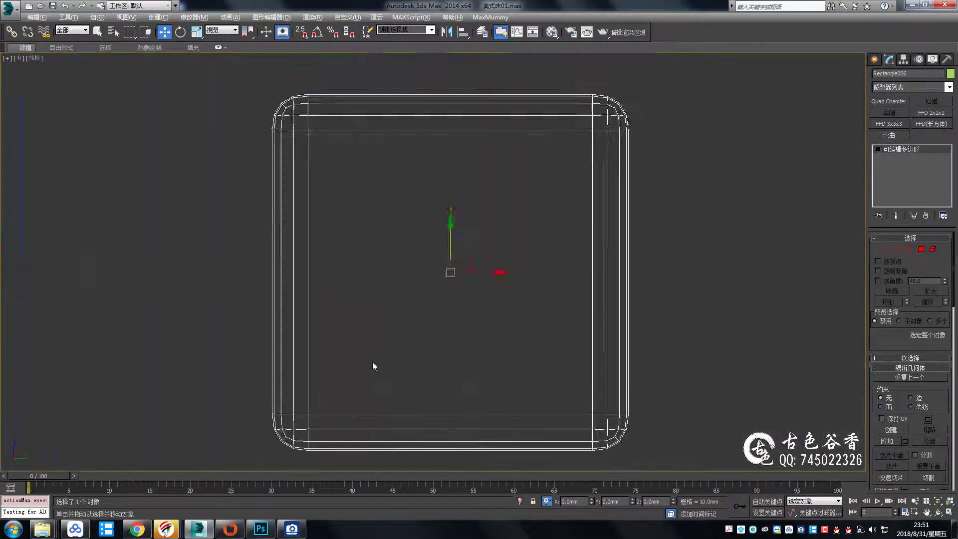
{"action": "scroll", "coordinate": [507, 252], "scroll_direction": "down", "scroll_amount": 3}
{"action": "scroll", "coordinate": [507, 252], "scroll_direction": "up", "scroll_amount": 2}
{"action": "scroll", "coordinate": [515, 160], "scroll_direction": "up", "scroll_amount": 2}
{"action": "scroll", "coordinate": [514, 160], "scroll_direction": "down", "scroll_amount": 5}
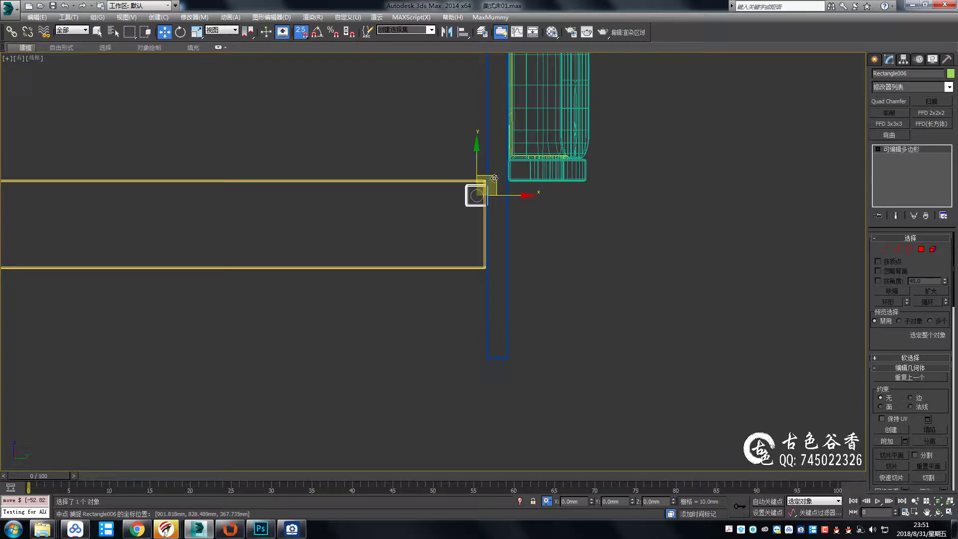
{"action": "scroll", "coordinate": [514, 248], "scroll_direction": "up", "scroll_amount": 4}
{"action": "scroll", "coordinate": [507, 272], "scroll_direction": "up", "scroll_amount": 2}
{"action": "key", "text": "s"}
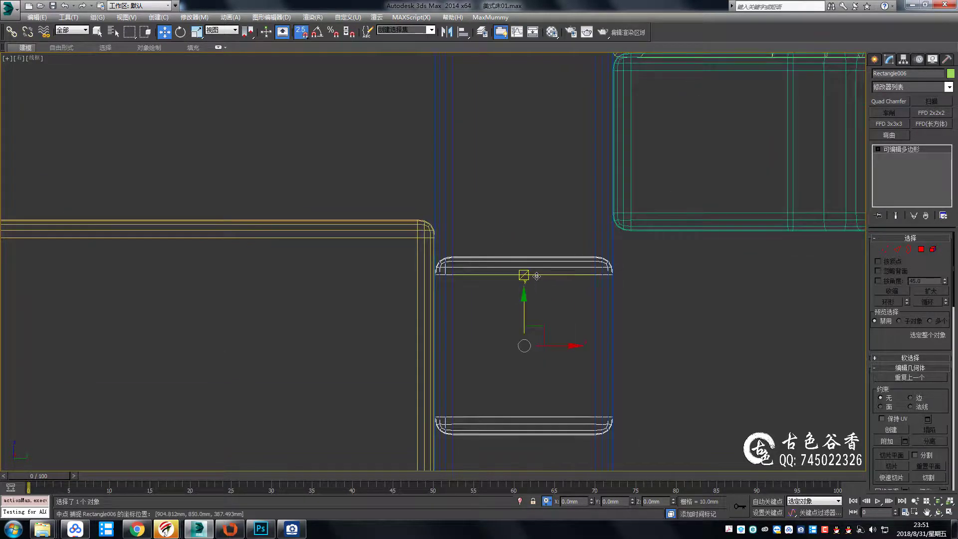
Return to Perspective, clear the selection and check the new rail under the headboard
{"action": "key", "text": "p"}
{"action": "key", "text": "ctrl+d"}
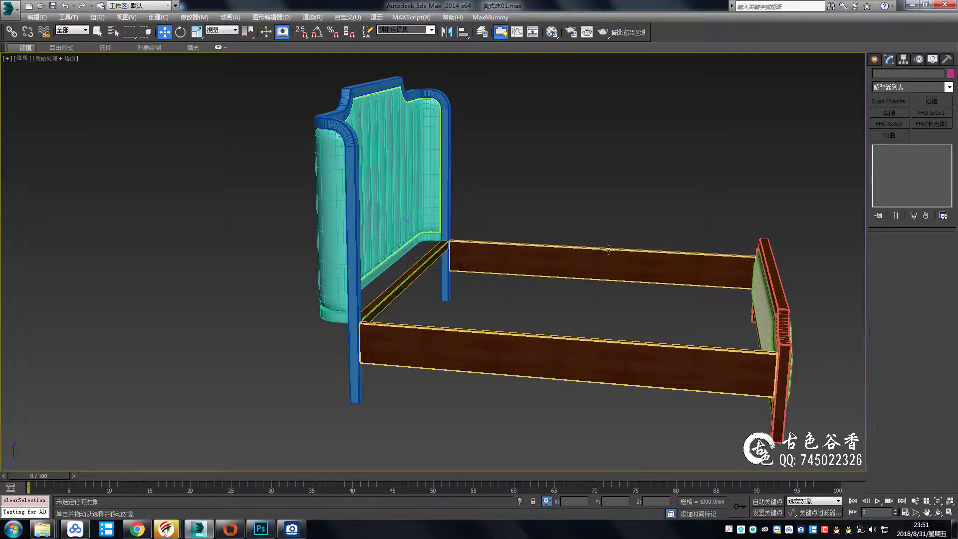
{"action": "mouse_move", "coordinate": [529, 299]}
{"action": "middle_mouse_down", "text": "alt"}
{"action": "mouse_move", "coordinate": [530, 232]}
{"action": "mouse_move", "coordinate": [530, 276]}
{"action": "middle_mouse_up", "text": "alt"}
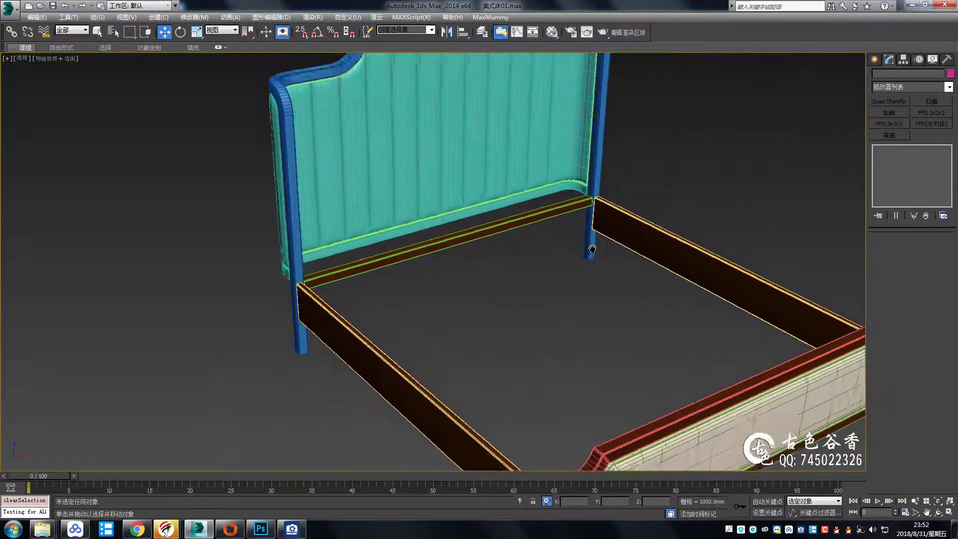
{"action": "key", "text": "F4"}
{"action": "left_click", "coordinate": [416, 264]}
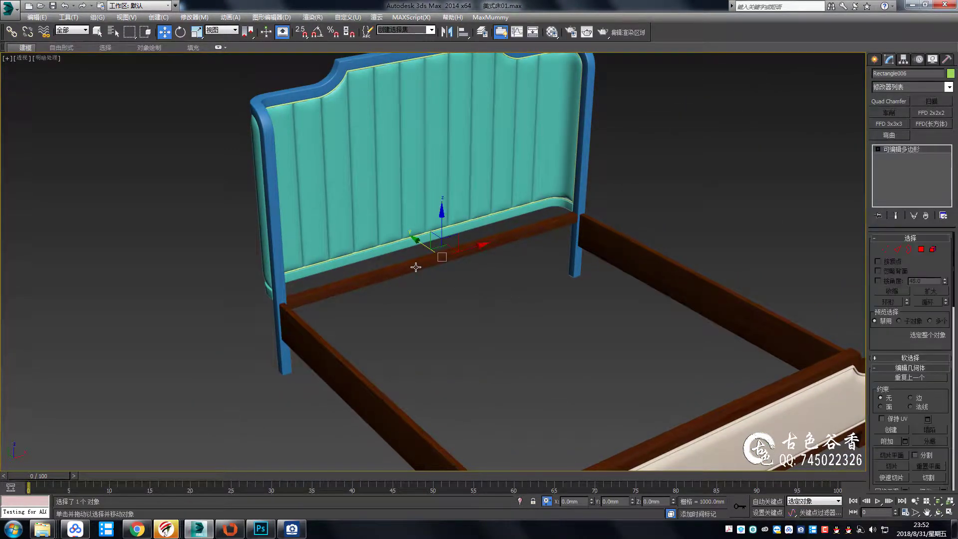
{"action": "mouse_move", "coordinate": [438, 275]}
{"action": "middle_mouse_down", "text": "alt"}
{"action": "mouse_move", "coordinate": [523, 243]}
{"action": "mouse_move", "coordinate": [488, 254]}
{"action": "middle_mouse_up", "text": "alt"}
Browse the tufted and pleated bed reference photos in ACDSee's viewer, then go back to 3ds Max
{"action": "left_click", "coordinate": [293, 533]}
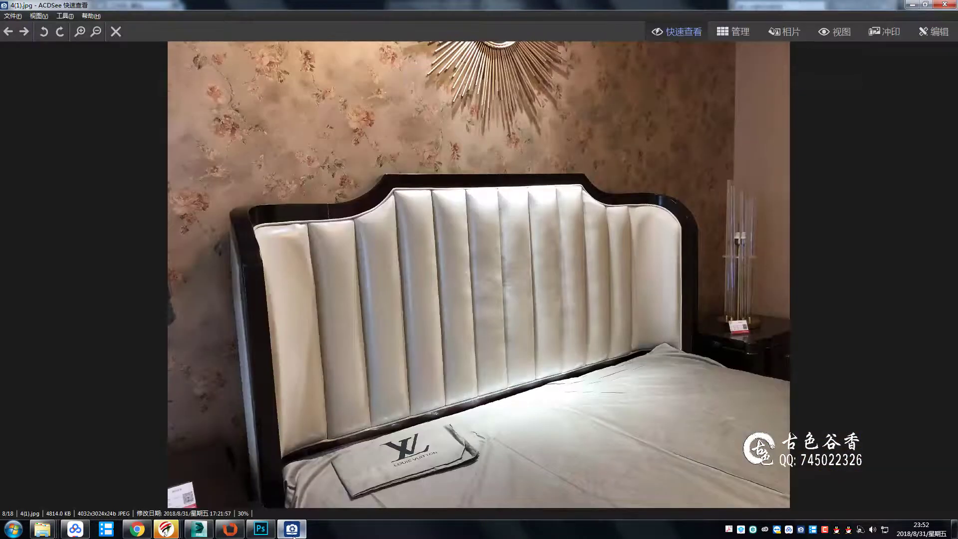
{"action": "scroll", "coordinate": [375, 394], "scroll_direction": "up", "scroll_amount": 2}
{"action": "scroll", "coordinate": [376, 395], "scroll_direction": "up", "scroll_amount": 2}
{"action": "scroll", "coordinate": [375, 397], "scroll_direction": "up", "scroll_amount": 1}
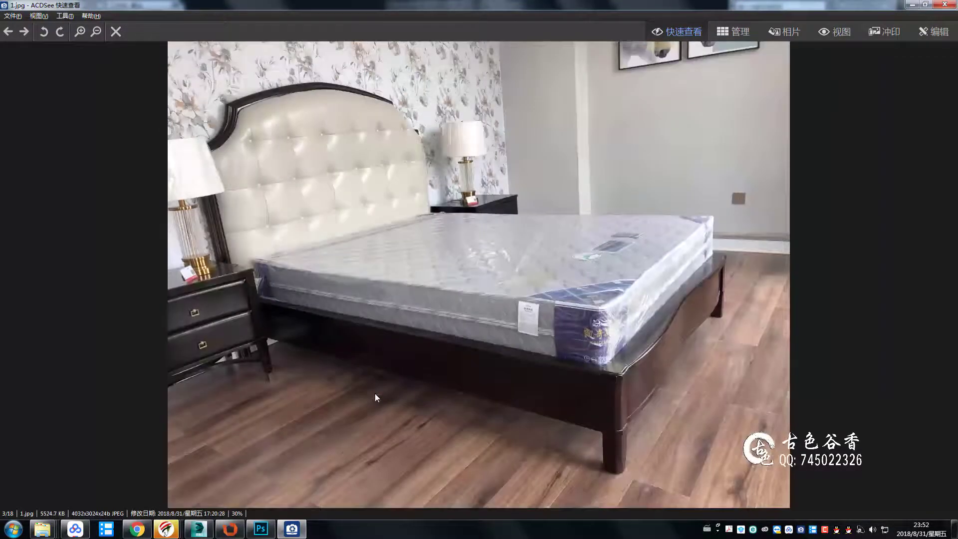
{"action": "scroll", "coordinate": [376, 397], "scroll_direction": "up", "scroll_amount": 1}
{"action": "scroll", "coordinate": [375, 398], "scroll_direction": "down", "scroll_amount": 1}
{"action": "scroll", "coordinate": [375, 398], "scroll_direction": "up", "scroll_amount": 2}
{"action": "scroll", "coordinate": [376, 398], "scroll_direction": "down", "scroll_amount": 1}
{"action": "scroll", "coordinate": [375, 394], "scroll_direction": "down", "scroll_amount": 3}
{"action": "scroll", "coordinate": [376, 394], "scroll_direction": "down", "scroll_amount": 3}
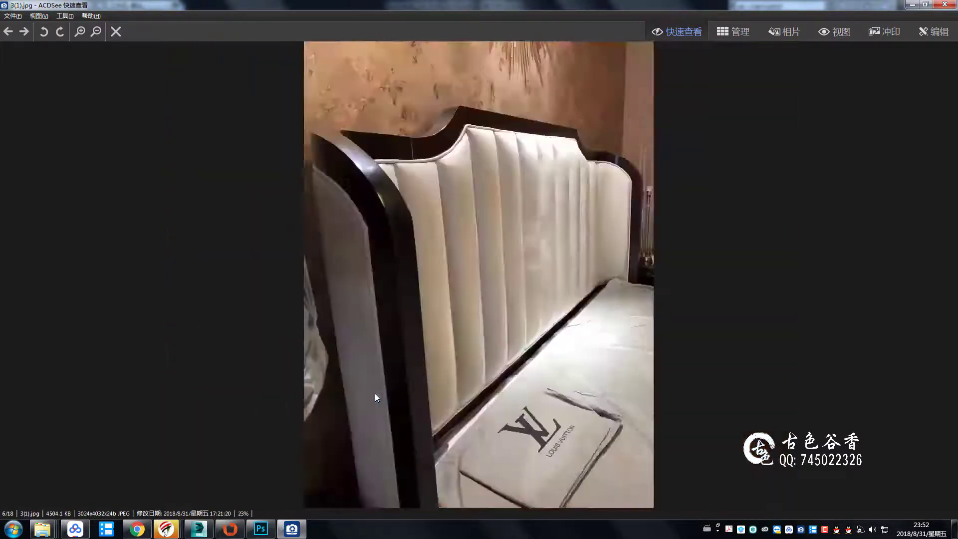
{"action": "scroll", "coordinate": [375, 394], "scroll_direction": "down", "scroll_amount": 3}
{"action": "scroll", "coordinate": [375, 394], "scroll_direction": "down", "scroll_amount": 2}
{"action": "scroll", "coordinate": [375, 393], "scroll_direction": "down", "scroll_amount": 3}
{"action": "scroll", "coordinate": [378, 393], "scroll_direction": "up", "scroll_amount": 1}
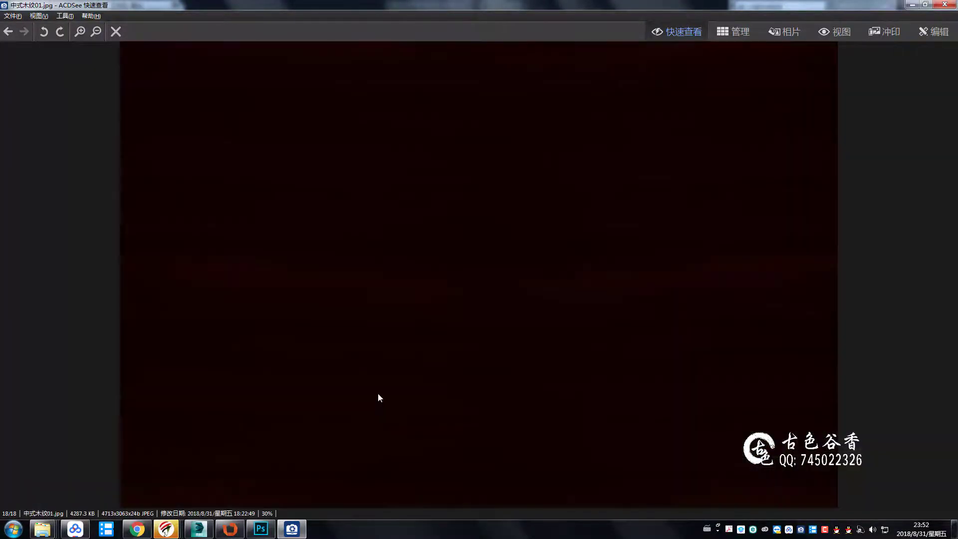
{"action": "scroll", "coordinate": [378, 393], "scroll_direction": "up", "scroll_amount": 1}
{"action": "scroll", "coordinate": [378, 394], "scroll_direction": "down", "scroll_amount": 2}
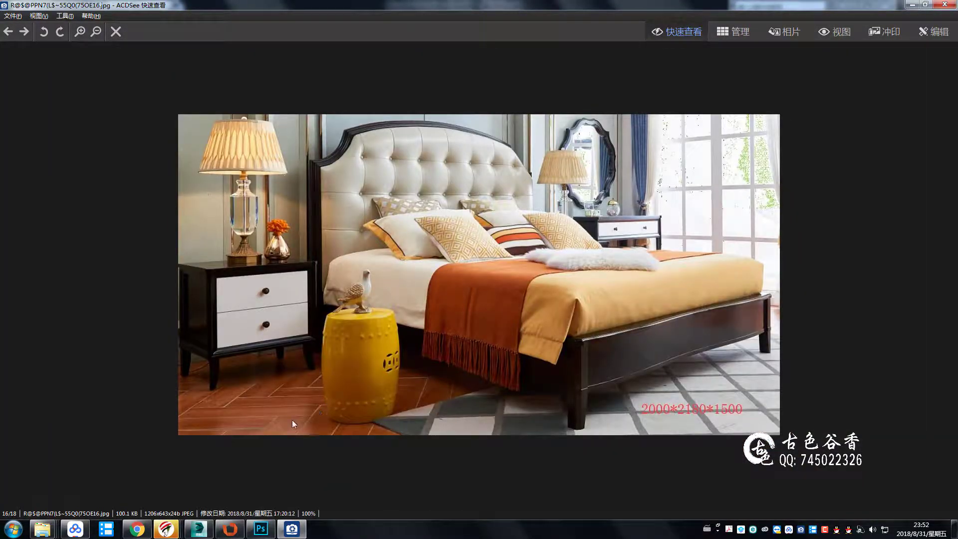
{"action": "scroll", "coordinate": [254, 436], "scroll_direction": "up", "scroll_amount": 3}
{"action": "scroll", "coordinate": [253, 436], "scroll_direction": "up", "scroll_amount": 2}
{"action": "scroll", "coordinate": [253, 437], "scroll_direction": "up", "scroll_amount": 2}
{"action": "scroll", "coordinate": [253, 436], "scroll_direction": "up", "scroll_amount": 3}
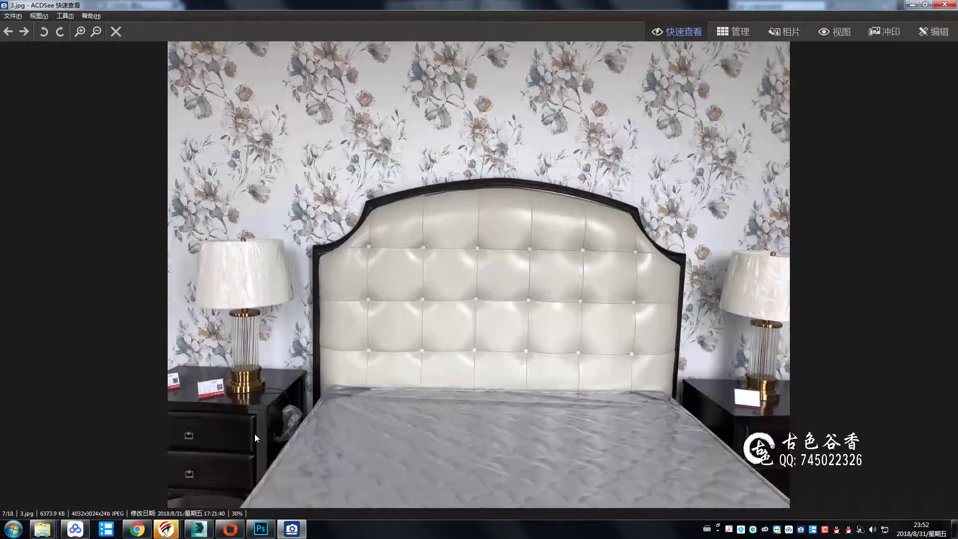
{"action": "scroll", "coordinate": [254, 433], "scroll_direction": "up", "scroll_amount": 2}
{"action": "scroll", "coordinate": [254, 433], "scroll_direction": "up", "scroll_amount": 2}
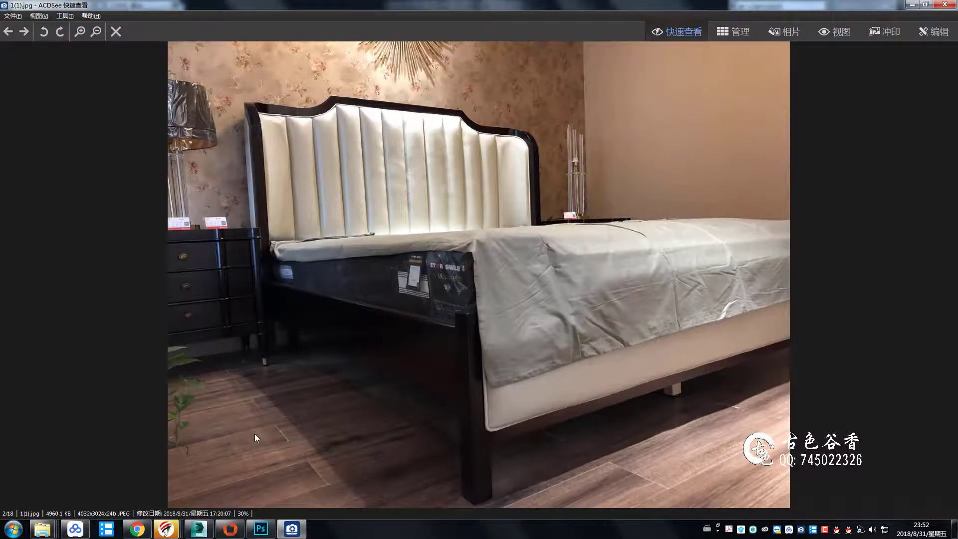
{"action": "key", "text": "alt+Tab"}
Check the headboard materials and select its blue wooden frame, Rectangle003
{"action": "left_click", "coordinate": [416, 208]}
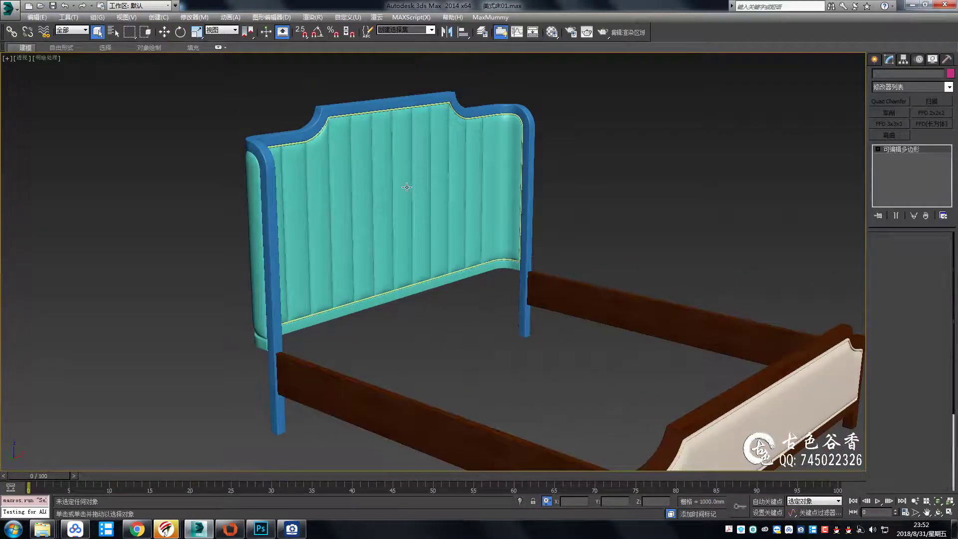
{"action": "key", "text": "m"}
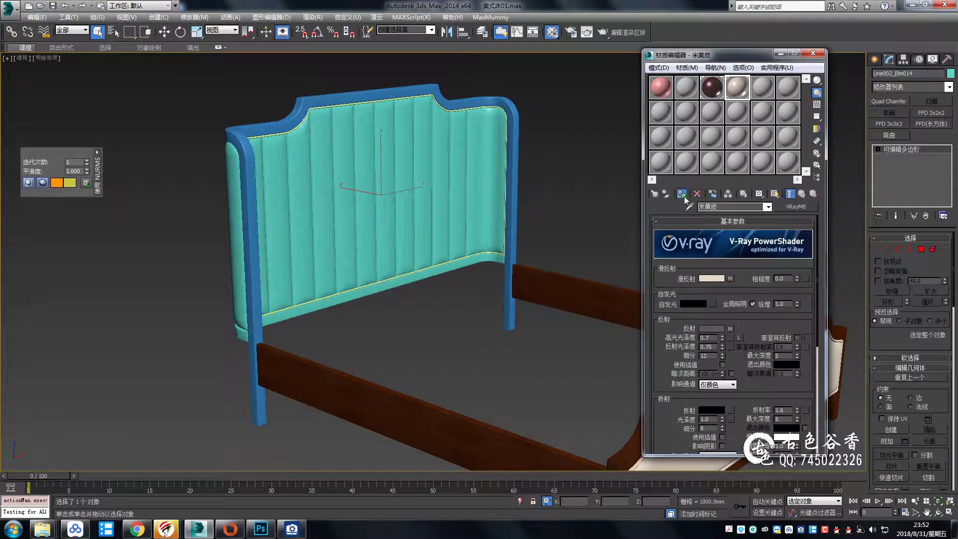
{"action": "left_click", "coordinate": [682, 196]}
{"action": "left_click", "coordinate": [394, 99]}
{"action": "left_click", "coordinate": [813, 52]}
{"action": "scroll", "coordinate": [351, 143], "scroll_direction": "up", "scroll_amount": 3}
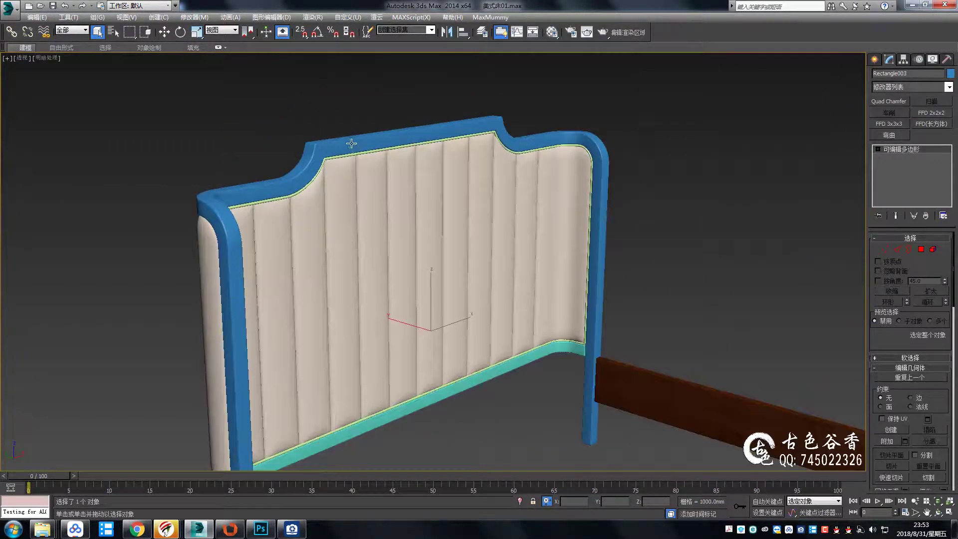
{"action": "scroll", "coordinate": [351, 143], "scroll_direction": "up", "scroll_amount": 3}
{"action": "scroll", "coordinate": [368, 205], "scroll_direction": "up", "scroll_amount": 3}
{"action": "key", "text": "F4"}
{"action": "left_click", "coordinate": [368, 205]}
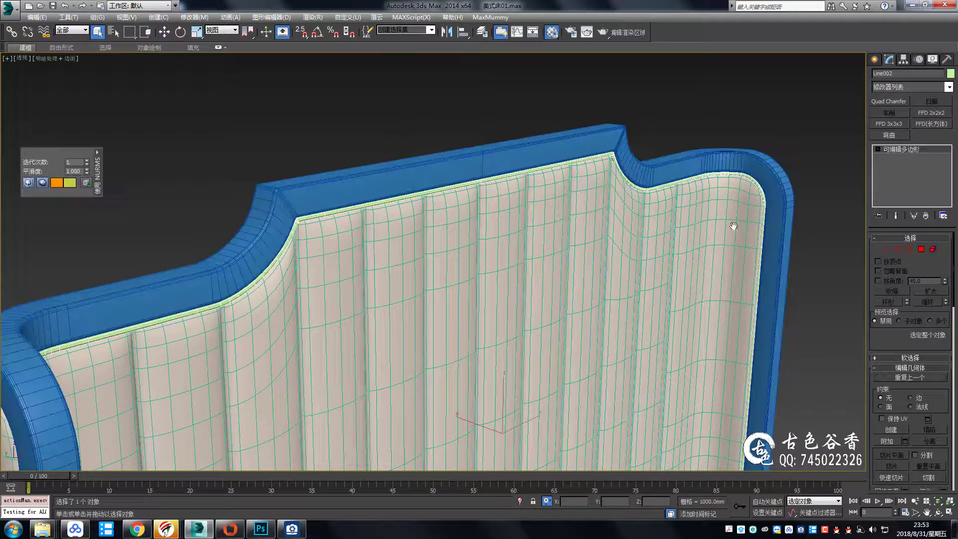
{"action": "key", "text": "m"}
{"action": "left_click", "coordinate": [813, 53]}
{"action": "scroll", "coordinate": [379, 203], "scroll_direction": "down", "scroll_amount": 2}
{"action": "left_click", "coordinate": [379, 203]}
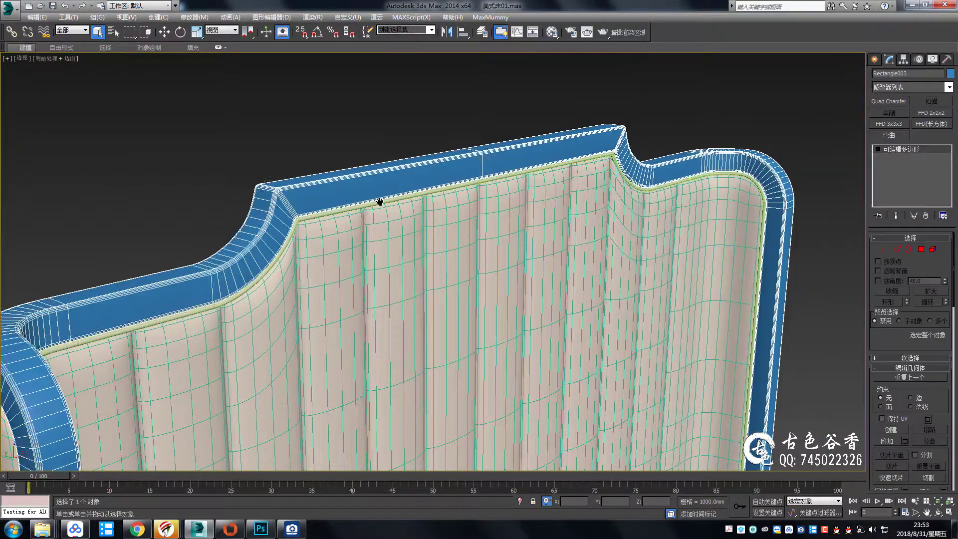
{"action": "scroll", "coordinate": [379, 204], "scroll_direction": "down", "scroll_amount": 5}
Export Rectangle003 as OBJ, replacing the existing 1.obj
{"action": "left_click", "coordinate": [9, 7]}
{"action": "left_click", "coordinate": [32, 163]}
{"action": "left_click", "coordinate": [110, 78]}
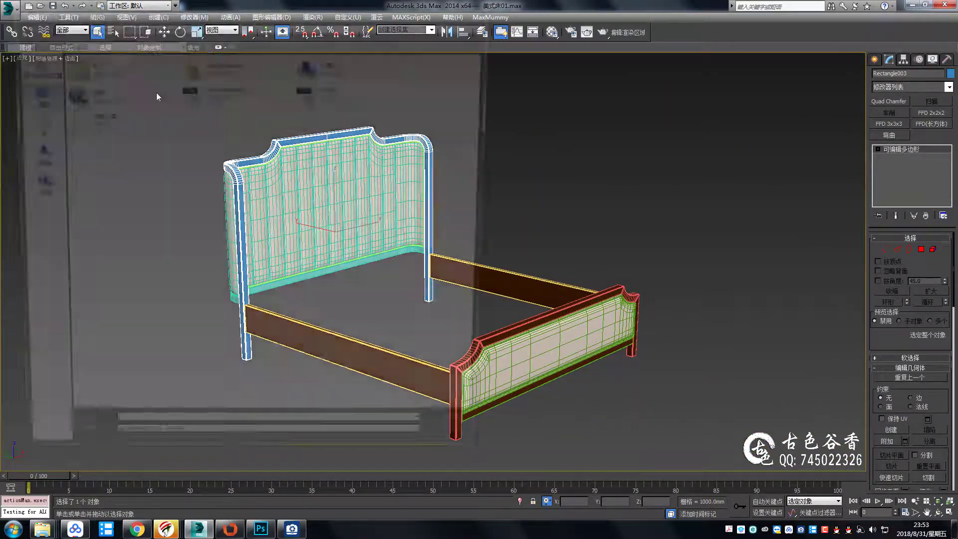
{"action": "left_click", "coordinate": [444, 441]}
{"action": "left_click", "coordinate": [523, 305]}
{"action": "left_click", "coordinate": [471, 331]}
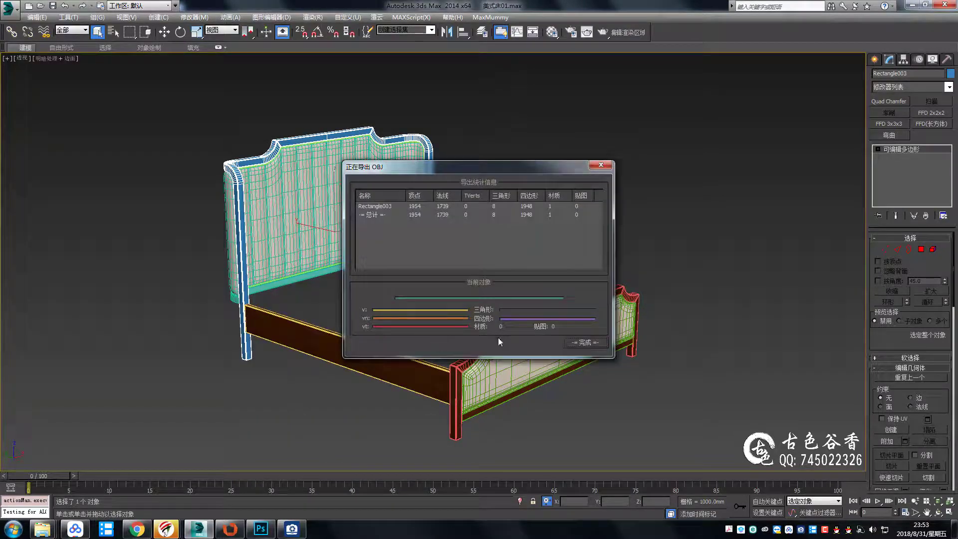
{"action": "left_click", "coordinate": [499, 339]}
{"action": "scroll", "coordinate": [394, 309], "scroll_direction": "up", "scroll_amount": 1}
{"action": "left_click", "coordinate": [383, 328]}
Load 1.obj into Unfold3D, then return to 3ds Max
{"action": "left_click", "coordinate": [230, 528]}
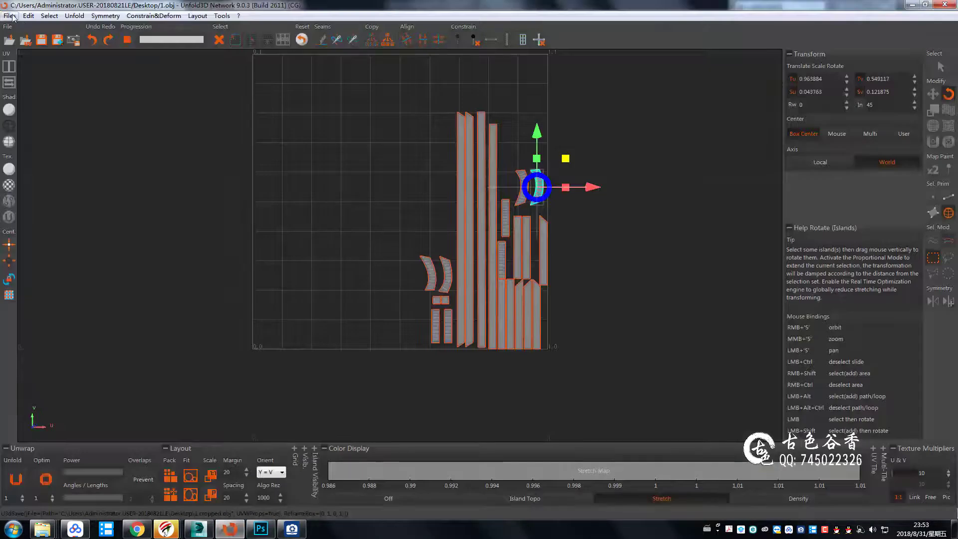
{"action": "left_click", "coordinate": [396, 273]}
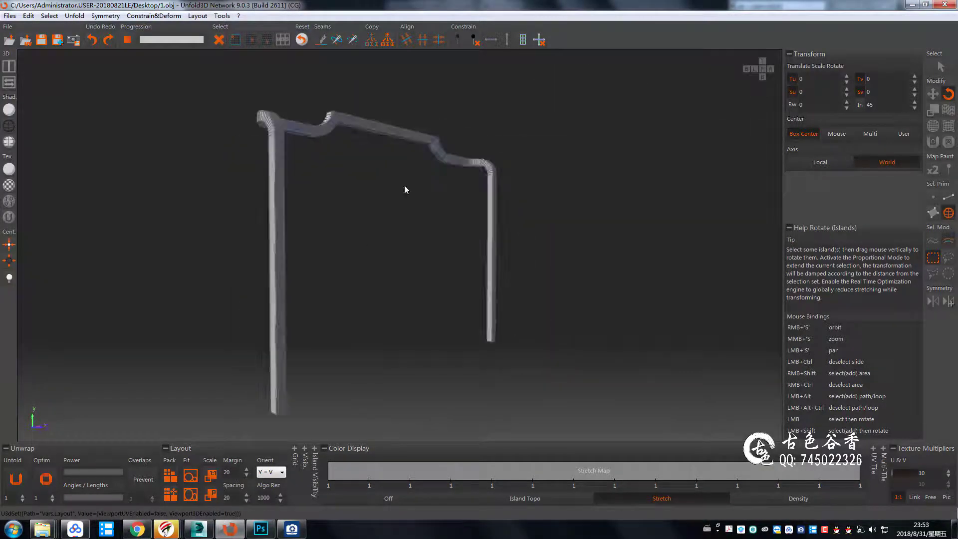
{"action": "scroll", "coordinate": [448, 151], "scroll_direction": "up", "scroll_amount": 5}
{"action": "scroll", "coordinate": [448, 150], "scroll_direction": "up", "scroll_amount": 2}
{"action": "scroll", "coordinate": [468, 195], "scroll_direction": "up", "scroll_amount": 3}
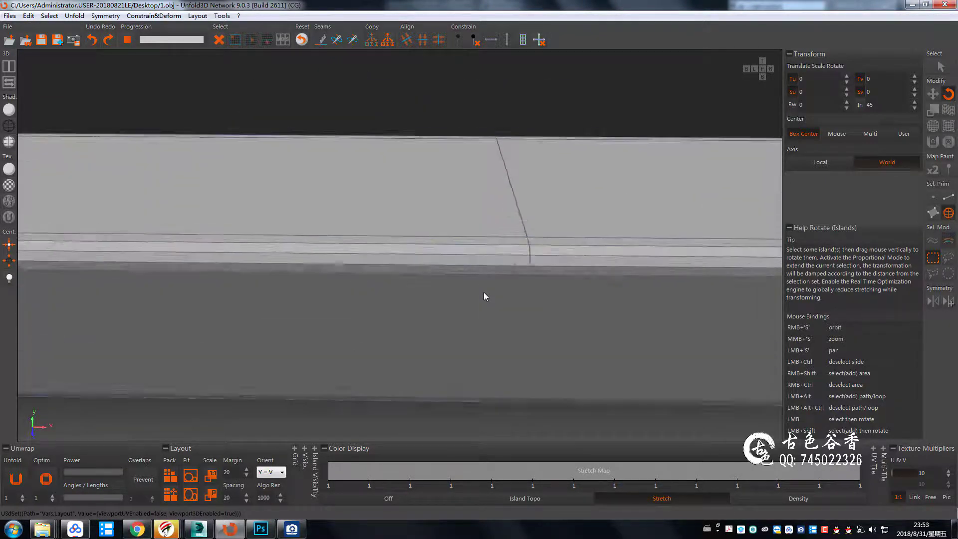
{"action": "left_click", "coordinate": [235, 528]}
Select and remove the seam edge loop on the frame's top rail
{"action": "scroll", "coordinate": [418, 209], "scroll_direction": "up", "scroll_amount": 5}
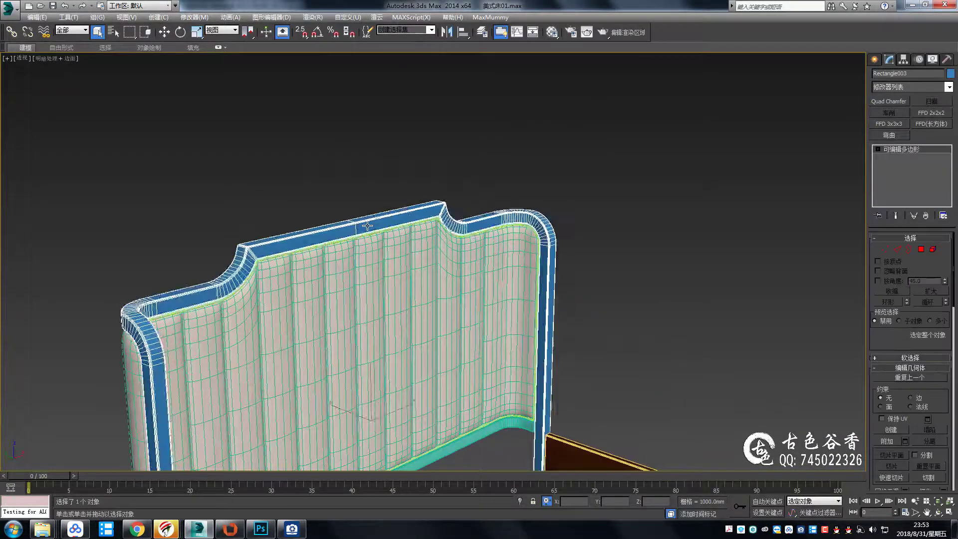
{"action": "scroll", "coordinate": [417, 210], "scroll_direction": "up", "scroll_amount": 5}
{"action": "scroll", "coordinate": [356, 168], "scroll_direction": "up", "scroll_amount": 3}
{"action": "key", "text": "1"}
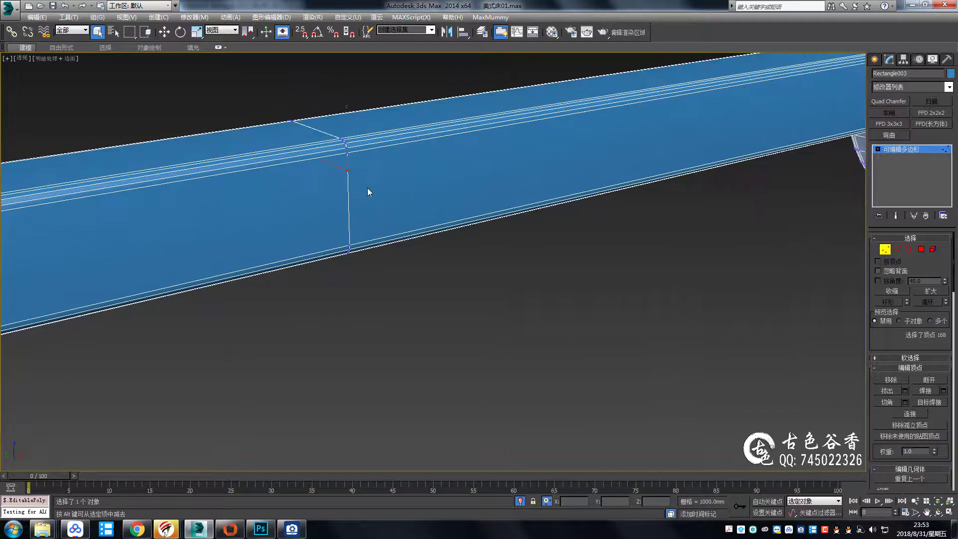
{"action": "scroll", "coordinate": [369, 188], "scroll_direction": "up", "scroll_amount": 5}
{"action": "scroll", "coordinate": [413, 265], "scroll_direction": "down", "scroll_amount": 2}
{"action": "scroll", "coordinate": [421, 278], "scroll_direction": "up", "scroll_amount": 2}
{"action": "scroll", "coordinate": [421, 278], "scroll_direction": "down", "scroll_amount": 1}
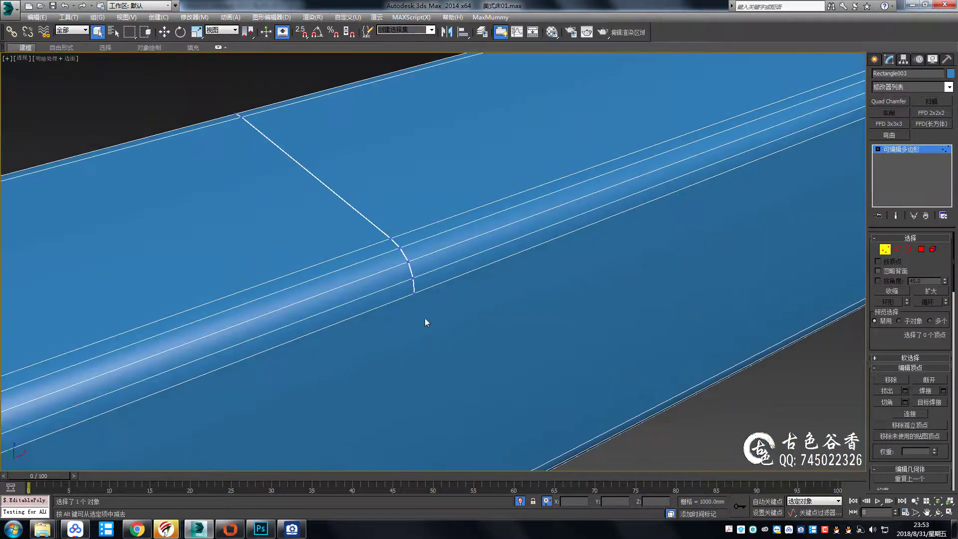
{"action": "scroll", "coordinate": [424, 318], "scroll_direction": "up", "scroll_amount": 2}
{"action": "key", "text": "2"}
{"action": "scroll", "coordinate": [406, 274], "scroll_direction": "up", "scroll_amount": 2}
{"action": "scroll", "coordinate": [399, 259], "scroll_direction": "up", "scroll_amount": 2}
{"action": "double_click", "coordinate": [396, 235]}
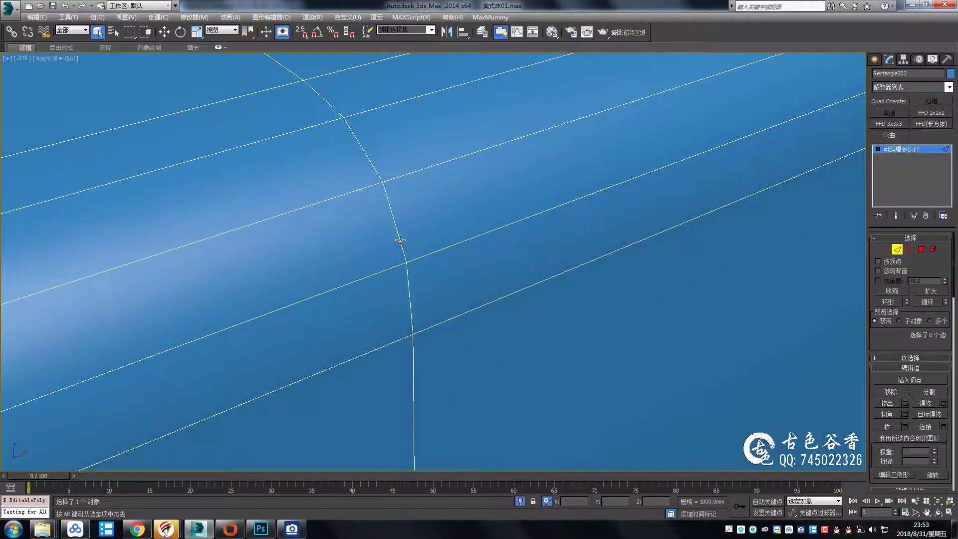
{"action": "scroll", "coordinate": [395, 270], "scroll_direction": "down", "scroll_amount": 3}
{"action": "scroll", "coordinate": [391, 263], "scroll_direction": "down", "scroll_amount": 2}
{"action": "scroll", "coordinate": [351, 323], "scroll_direction": "up", "scroll_amount": 3}
{"action": "scroll", "coordinate": [462, 260], "scroll_direction": "up", "scroll_amount": 3}
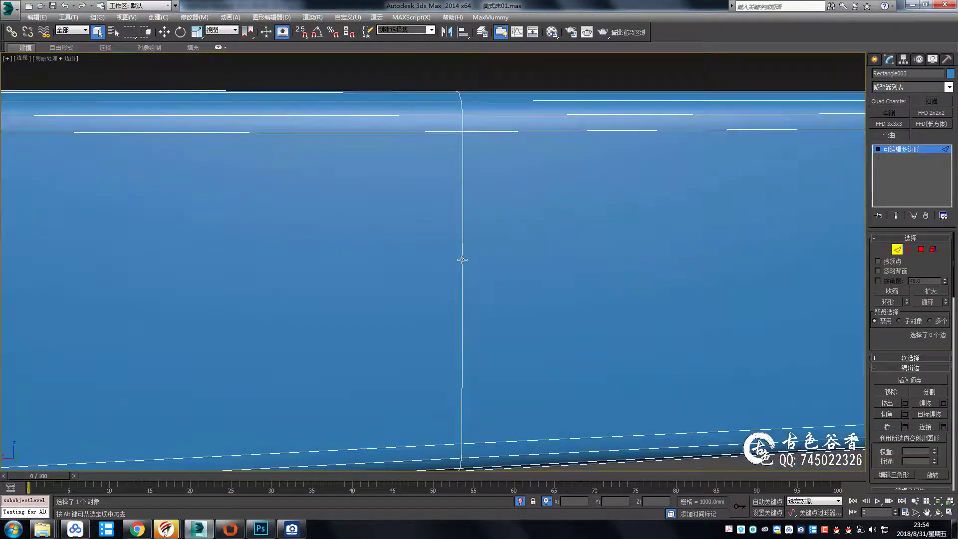
{"action": "left_click", "coordinate": [462, 259]}
Leave edge editing and end isolation so the whole bed shows
{"action": "scroll", "coordinate": [457, 261], "scroll_direction": "down", "scroll_amount": 5}
{"action": "middle_click_drag", "start_coordinate": [414, 325], "coordinate": [411, 122]}
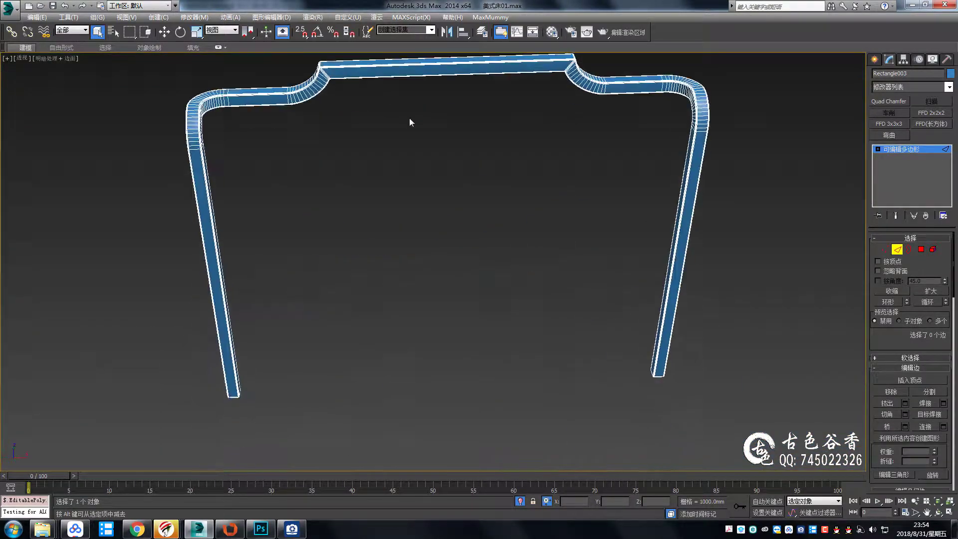
{"action": "left_click", "coordinate": [888, 149]}
{"action": "key", "text": "alt+q"}
{"action": "middle_click_drag", "start_coordinate": [350, 224], "coordinate": [359, 220], "text": "alt"}
Re-export Rectangle003 as OBJ over 1.obj and start loading it in Unfold3D
{"action": "left_click", "coordinate": [9, 8]}
{"action": "left_click", "coordinate": [321, 148]}
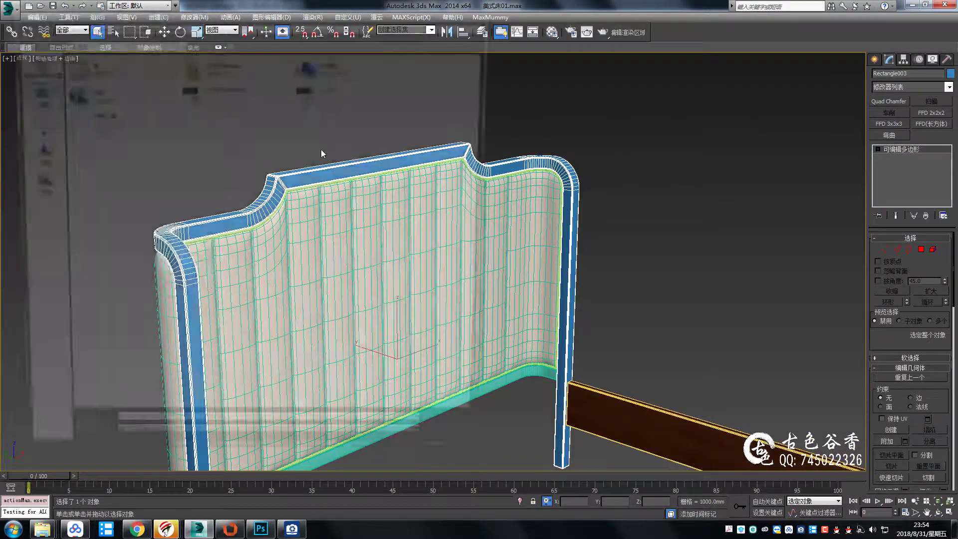
{"action": "left_click", "coordinate": [457, 439]}
{"action": "left_click", "coordinate": [513, 303]}
{"action": "left_click", "coordinate": [424, 342]}
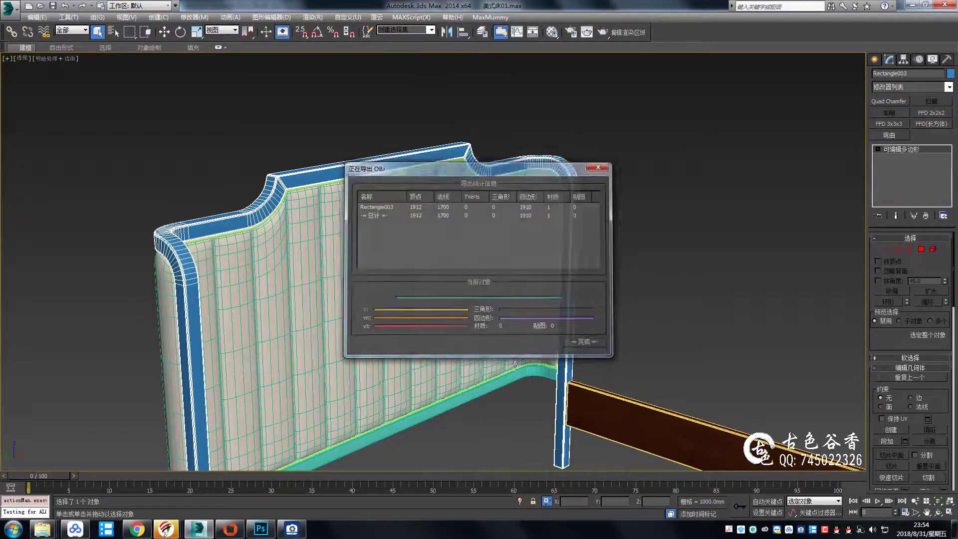
{"action": "left_click", "coordinate": [230, 529]}
{"action": "left_click", "coordinate": [9, 16]}
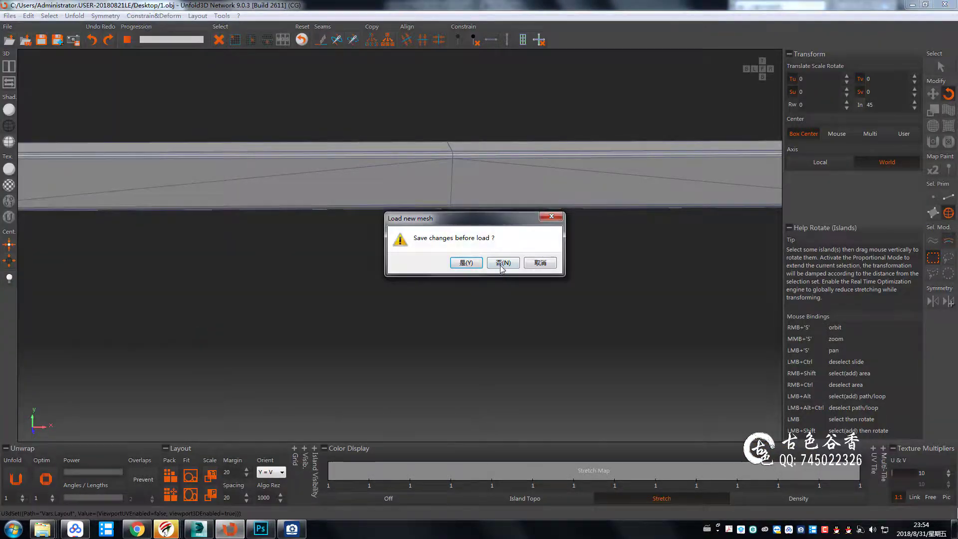
Load the re-exported OBJ without saving and select the edge loop along the frame's corner
{"action": "left_click", "coordinate": [503, 263]}
{"action": "key", "text": "Return"}
{"action": "right_click_drag", "start_coordinate": [388, 221], "coordinate": [390, 227]}
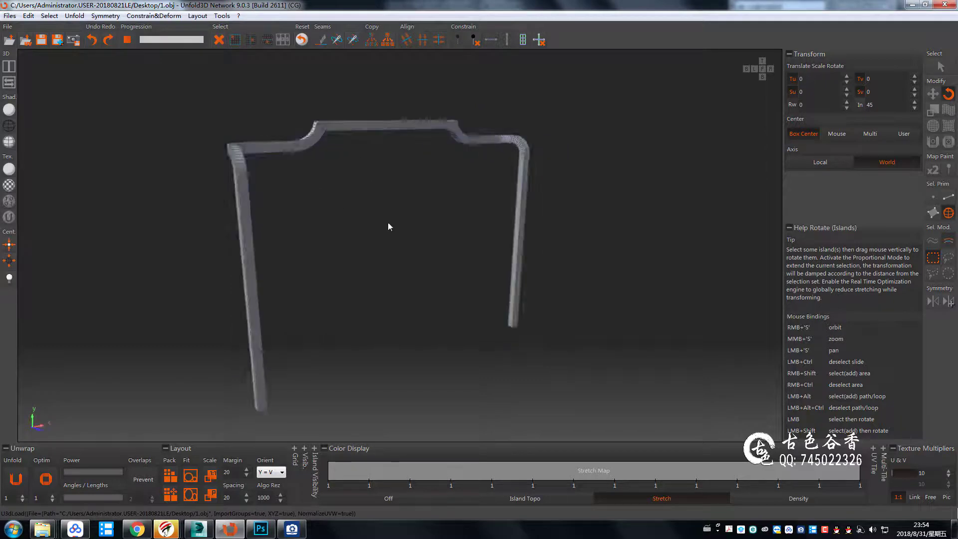
{"action": "scroll", "coordinate": [554, 295], "scroll_direction": "up", "scroll_amount": 5}
{"action": "double_click", "coordinate": [463, 144]}
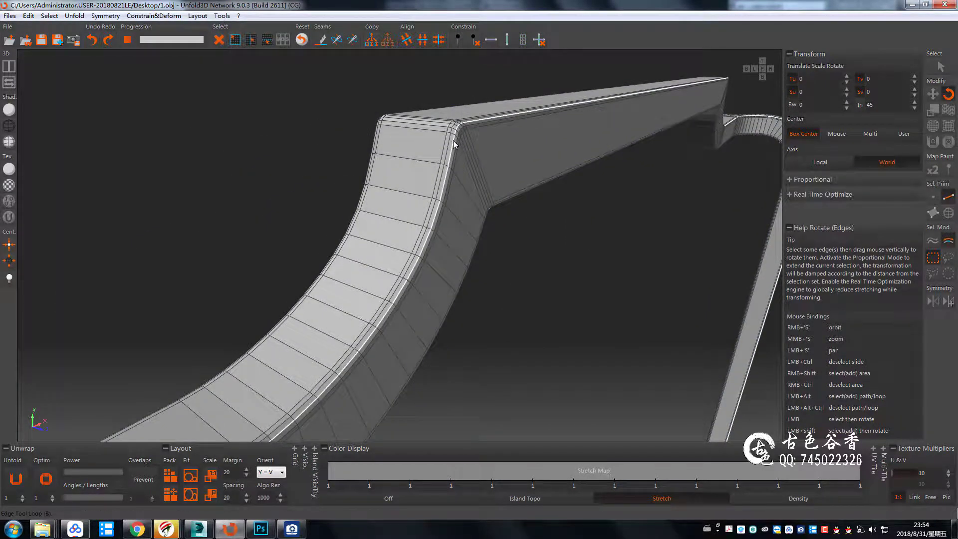
Orbit and zoom around the reloaded frame to inspect its legs and corners
{"action": "right_click_drag", "start_coordinate": [453, 140], "coordinate": [406, 132]}
{"action": "scroll", "coordinate": [330, 231], "scroll_direction": "up", "scroll_amount": 3}
{"action": "scroll", "coordinate": [352, 251], "scroll_direction": "down", "scroll_amount": 5}
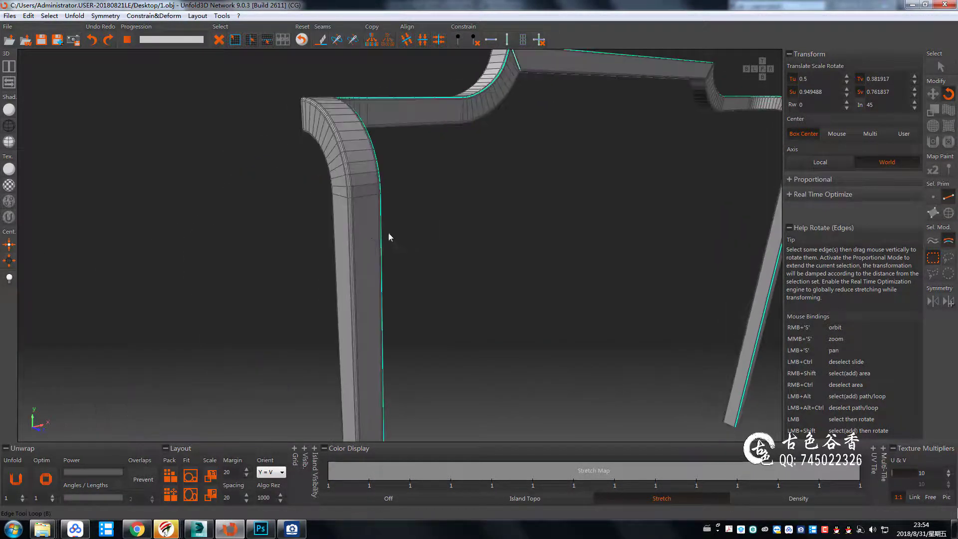
{"action": "right_click_drag", "start_coordinate": [388, 233], "coordinate": [349, 217]}
{"action": "scroll", "coordinate": [349, 217], "scroll_direction": "up", "scroll_amount": 3}
{"action": "scroll", "coordinate": [540, 258], "scroll_direction": "down", "scroll_amount": 5}
{"action": "right_click_drag", "start_coordinate": [539, 259], "coordinate": [469, 167]}
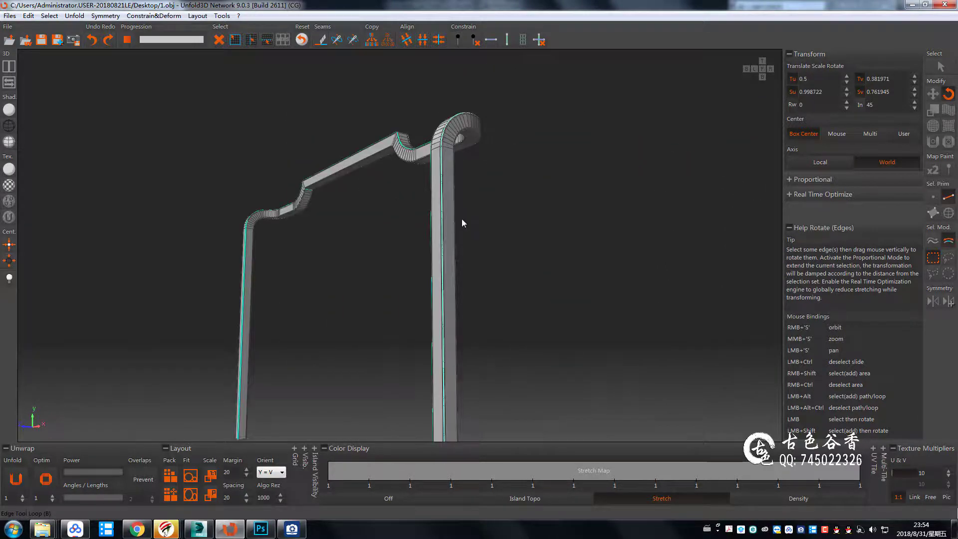
{"action": "scroll", "coordinate": [478, 209], "scroll_direction": "up", "scroll_amount": 5}
{"action": "scroll", "coordinate": [478, 209], "scroll_direction": "down", "scroll_amount": 5}
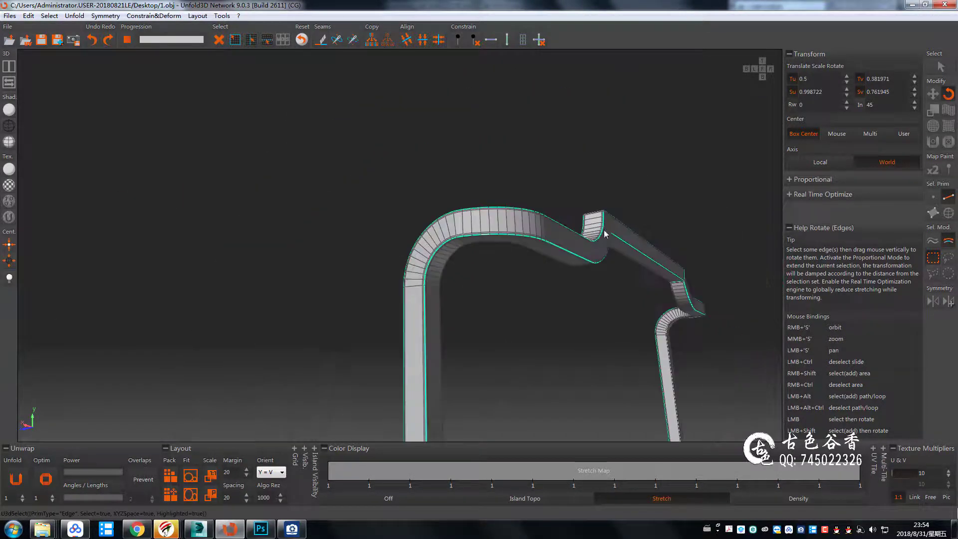
{"action": "right_click_drag", "start_coordinate": [478, 209], "coordinate": [550, 220]}
{"action": "scroll", "coordinate": [549, 220], "scroll_direction": "up", "scroll_amount": 3}
{"action": "scroll", "coordinate": [472, 333], "scroll_direction": "down", "scroll_amount": 2}
{"action": "scroll", "coordinate": [341, 234], "scroll_direction": "down", "scroll_amount": 3}
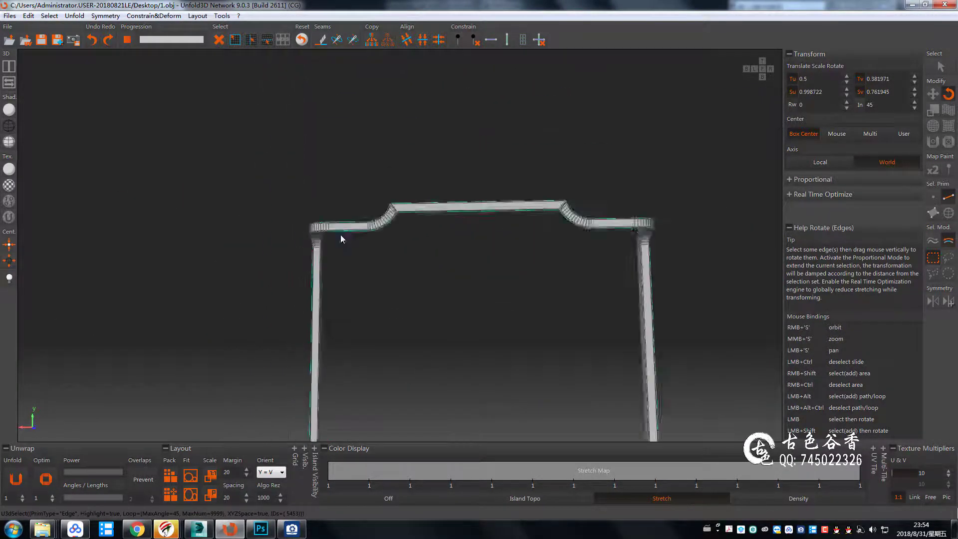
{"action": "right_click_drag", "start_coordinate": [340, 234], "coordinate": [330, 301]}
{"action": "scroll", "coordinate": [322, 331], "scroll_direction": "up", "scroll_amount": 3}
{"action": "scroll", "coordinate": [345, 396], "scroll_direction": "up", "scroll_amount": 2}
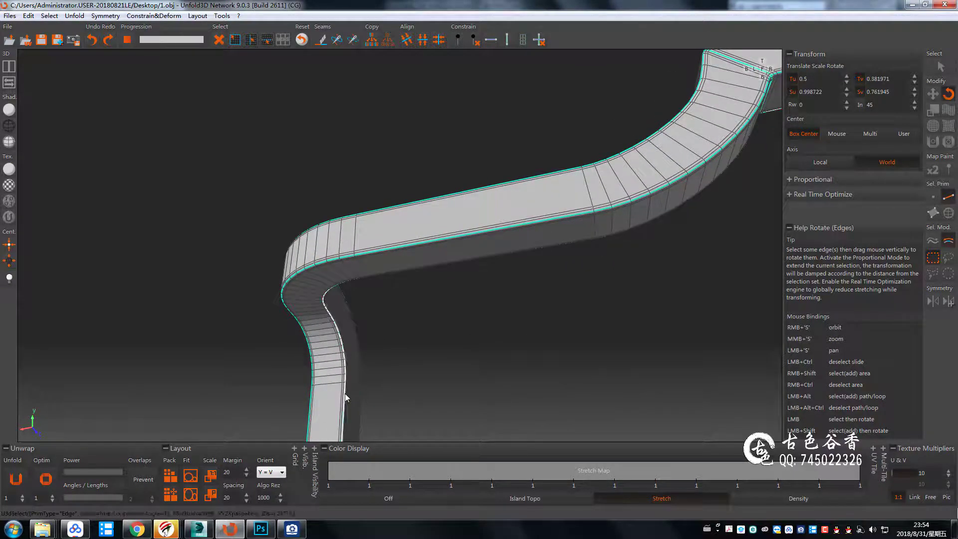
{"action": "scroll", "coordinate": [345, 396], "scroll_direction": "down", "scroll_amount": 3}
{"action": "right_click_drag", "start_coordinate": [510, 354], "coordinate": [432, 372]}
{"action": "scroll", "coordinate": [432, 371], "scroll_direction": "up", "scroll_amount": 3}
{"action": "scroll", "coordinate": [451, 288], "scroll_direction": "up", "scroll_amount": 3}
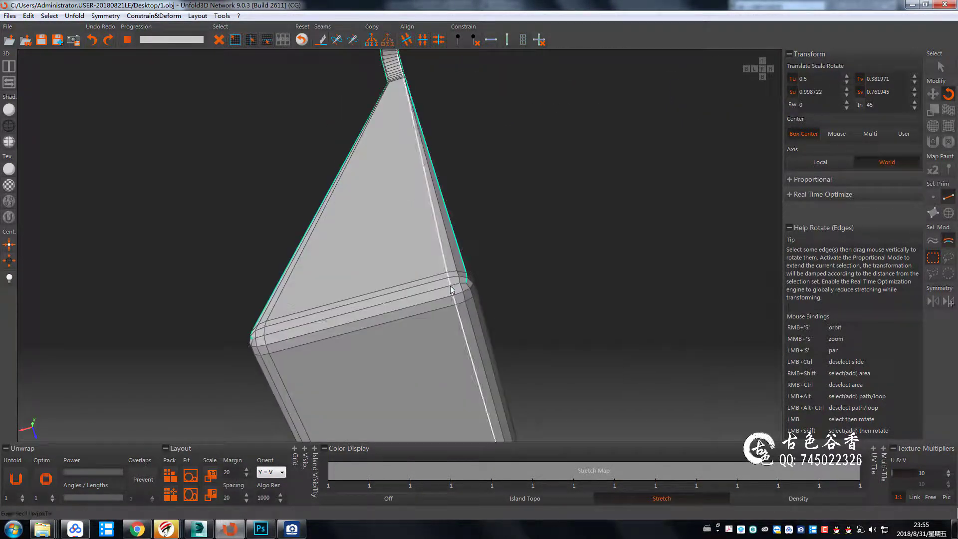
{"action": "scroll", "coordinate": [474, 311], "scroll_direction": "down", "scroll_amount": 3}
{"action": "right_click_drag", "start_coordinate": [474, 311], "coordinate": [479, 224]}
{"action": "scroll", "coordinate": [478, 224], "scroll_direction": "up", "scroll_amount": 3}
{"action": "scroll", "coordinate": [534, 292], "scroll_direction": "up", "scroll_amount": 1}
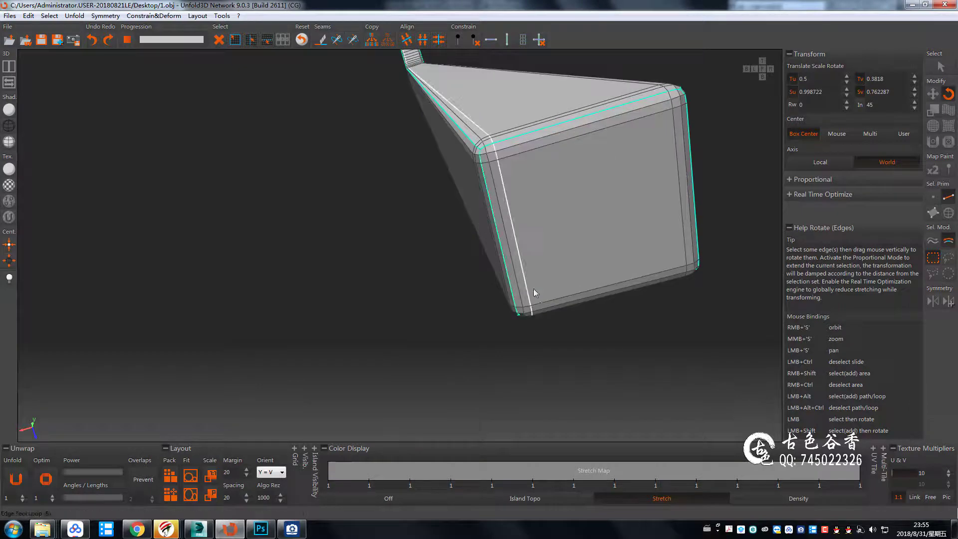
{"action": "scroll", "coordinate": [560, 327], "scroll_direction": "down", "scroll_amount": 3}
{"action": "right_click_drag", "start_coordinate": [604, 229], "coordinate": [544, 168]}
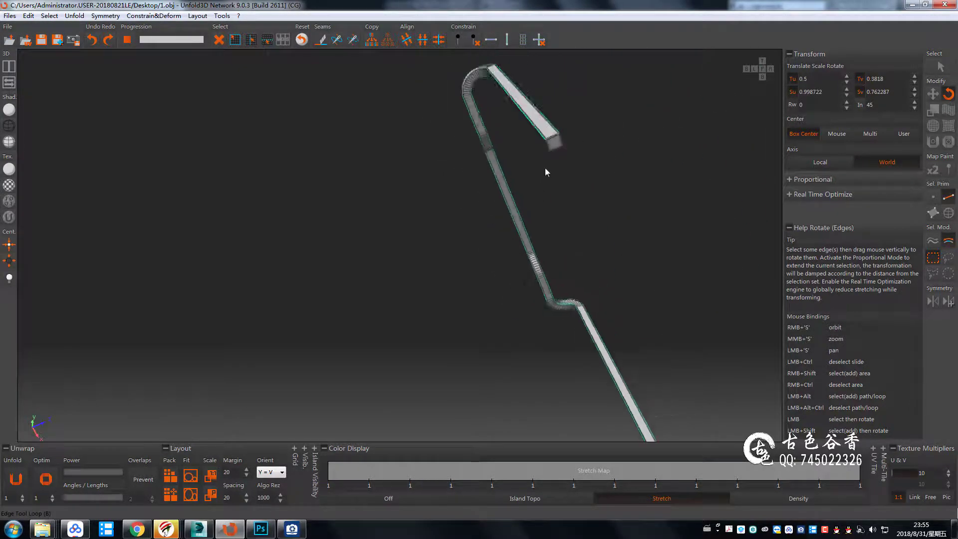
{"action": "scroll", "coordinate": [532, 177], "scroll_direction": "up", "scroll_amount": 3}
{"action": "scroll", "coordinate": [509, 197], "scroll_direction": "down", "scroll_amount": 3}
{"action": "mouse_move", "coordinate": [508, 197]}
{"action": "right_mouse_down"}
{"action": "mouse_move", "coordinate": [404, 252]}
{"action": "mouse_move", "coordinate": [438, 219]}
{"action": "mouse_move", "coordinate": [376, 335]}
{"action": "mouse_move", "coordinate": [323, 112]}
{"action": "mouse_move", "coordinate": [453, 183]}
{"action": "right_mouse_up"}
{"action": "scroll", "coordinate": [438, 218], "scroll_direction": "up", "scroll_amount": 3}
{"action": "scroll", "coordinate": [396, 223], "scroll_direction": "down", "scroll_amount": 3}
{"action": "right_click_drag", "start_coordinate": [396, 223], "coordinate": [447, 200]}
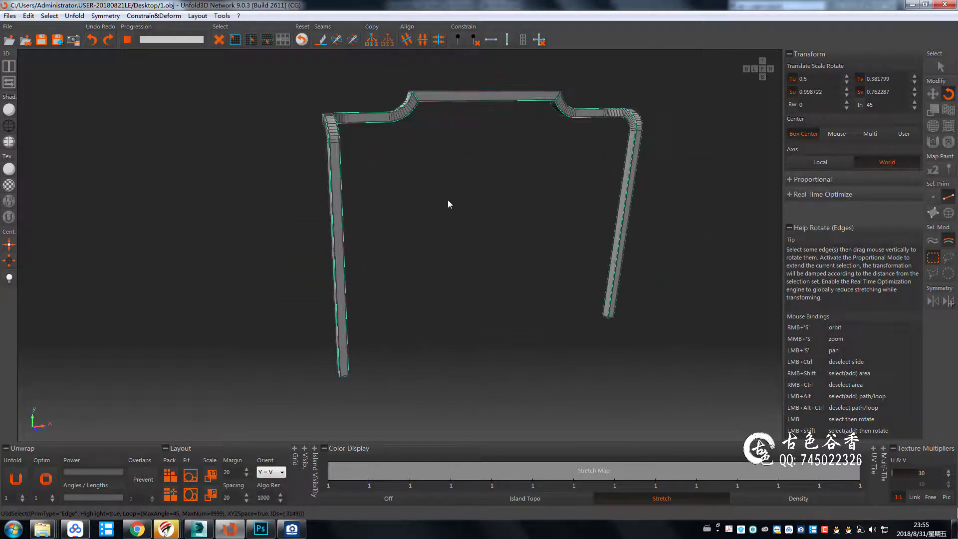
Switch the viewport to show only the UV layout of the islands
{"action": "key", "text": "F3"}
{"action": "key", "text": "F2"}
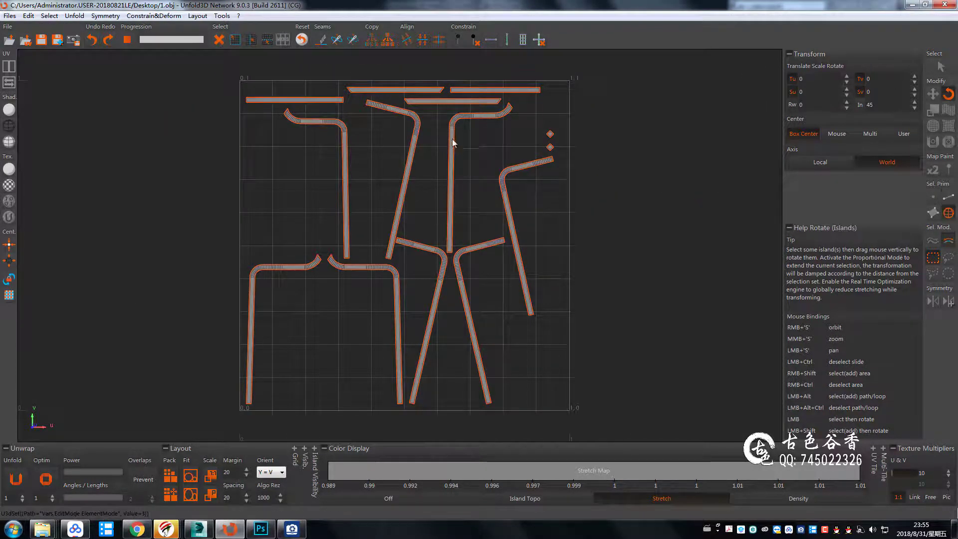
{"action": "scroll", "coordinate": [505, 196], "scroll_direction": "up", "scroll_amount": 2}
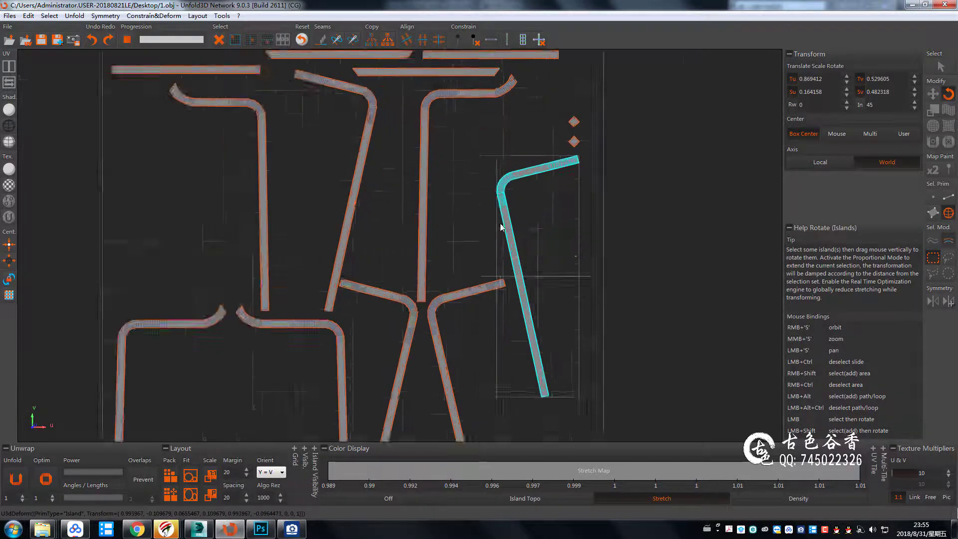
{"action": "scroll", "coordinate": [506, 197], "scroll_direction": "up", "scroll_amount": 3}
{"action": "scroll", "coordinate": [514, 199], "scroll_direction": "down", "scroll_amount": 3}
{"action": "scroll", "coordinate": [523, 202], "scroll_direction": "down", "scroll_amount": 2}
{"action": "scroll", "coordinate": [520, 199], "scroll_direction": "up", "scroll_amount": 2}
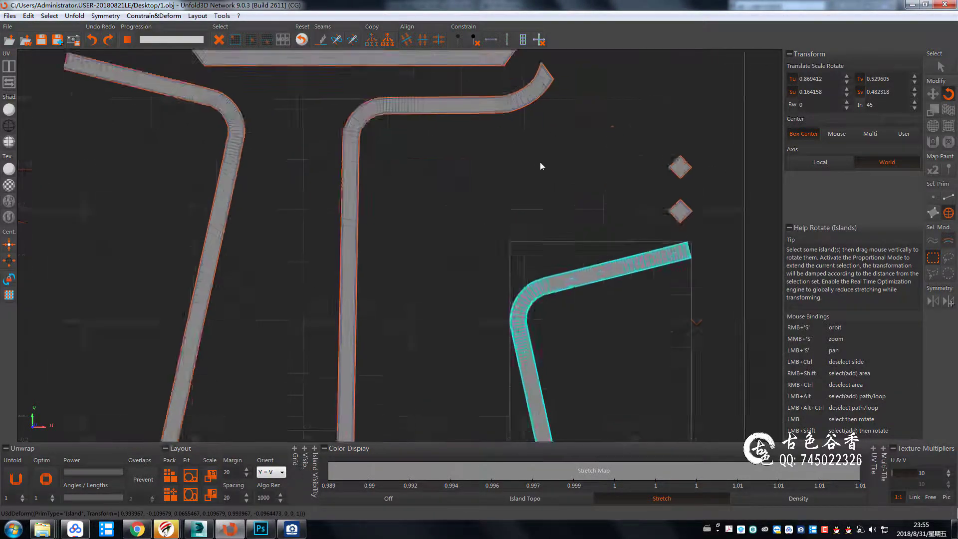
{"action": "scroll", "coordinate": [540, 161], "scroll_direction": "up", "scroll_amount": 3}
{"action": "scroll", "coordinate": [531, 318], "scroll_direction": "down", "scroll_amount": 3}
{"action": "scroll", "coordinate": [574, 222], "scroll_direction": "down", "scroll_amount": 1}
{"action": "scroll", "coordinate": [544, 240], "scroll_direction": "down", "scroll_amount": 3}
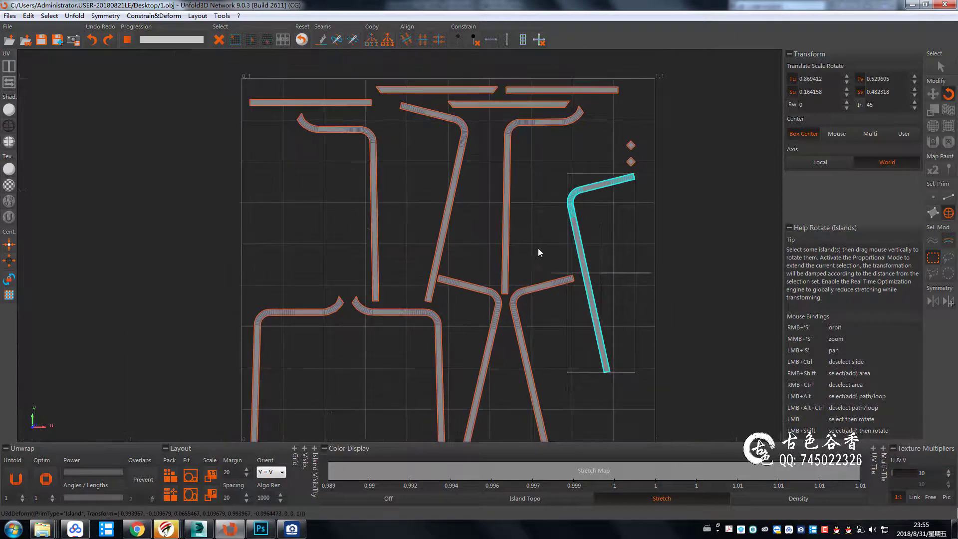
{"action": "scroll", "coordinate": [535, 235], "scroll_direction": "down", "scroll_amount": 2}
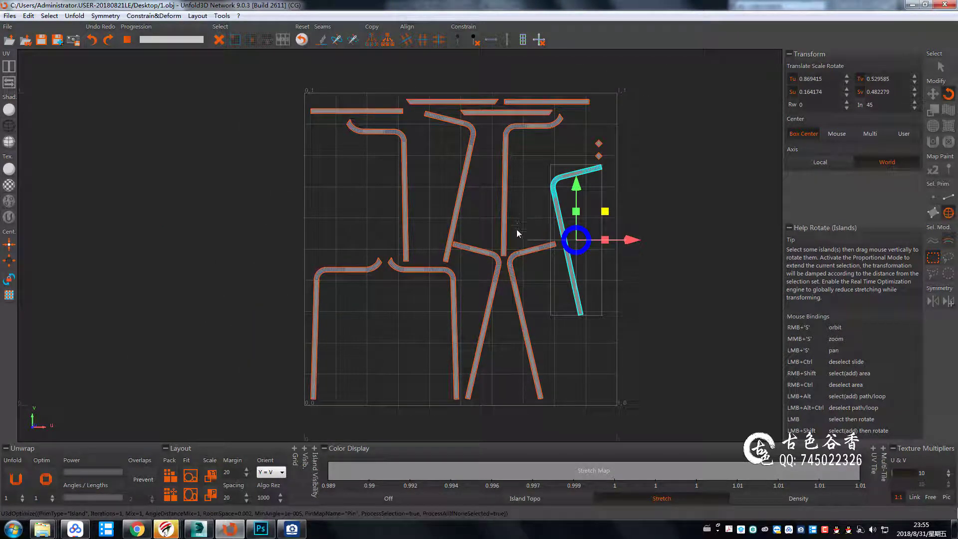
Box-select the bent leg islands, try Optimize to straighten them, then undo it
{"action": "left_click", "coordinate": [506, 174], "text": "ctrl"}
{"action": "left_click_drag", "start_coordinate": [504, 181], "coordinate": [435, 274], "text": "shift"}
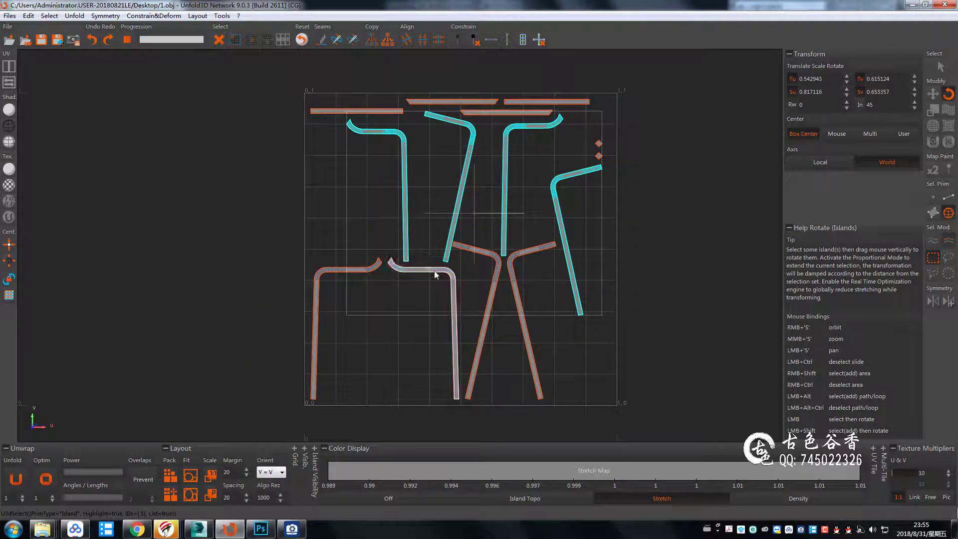
{"action": "key", "text": "o"}
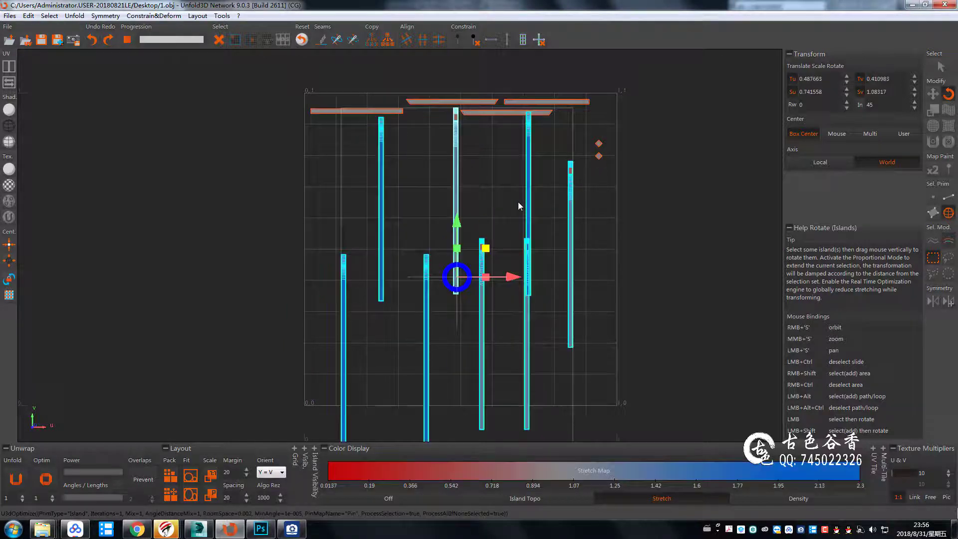
{"action": "scroll", "coordinate": [558, 169], "scroll_direction": "up", "scroll_amount": 5}
{"action": "scroll", "coordinate": [534, 206], "scroll_direction": "down", "scroll_amount": 2}
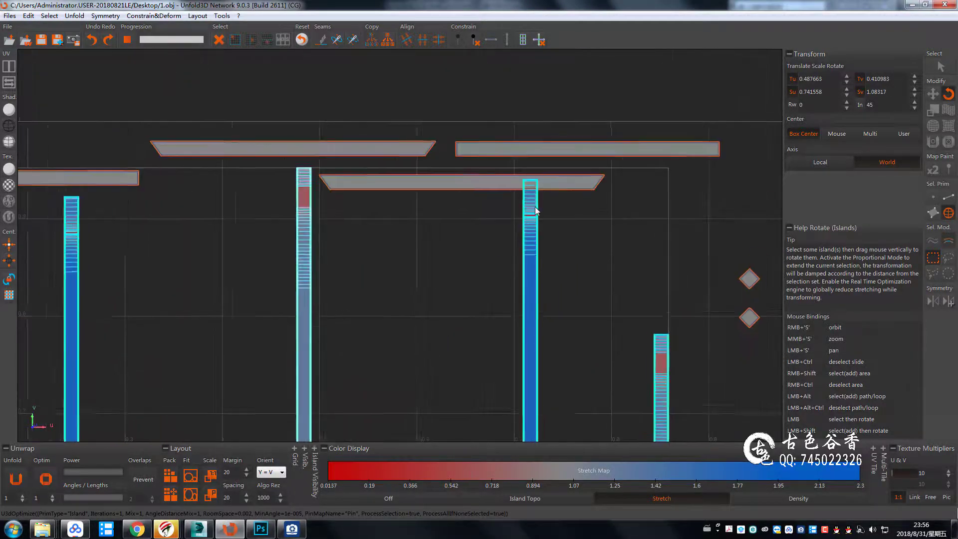
{"action": "scroll", "coordinate": [505, 236], "scroll_direction": "up", "scroll_amount": 1}
{"action": "scroll", "coordinate": [505, 235], "scroll_direction": "down", "scroll_amount": 3}
{"action": "scroll", "coordinate": [357, 165], "scroll_direction": "up", "scroll_amount": 1}
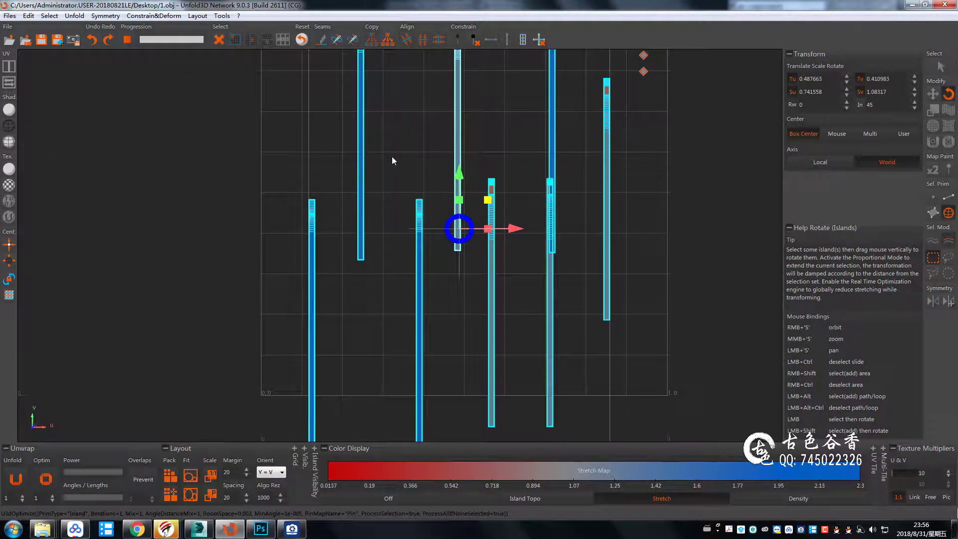
{"action": "key", "text": "ctrl+z"}
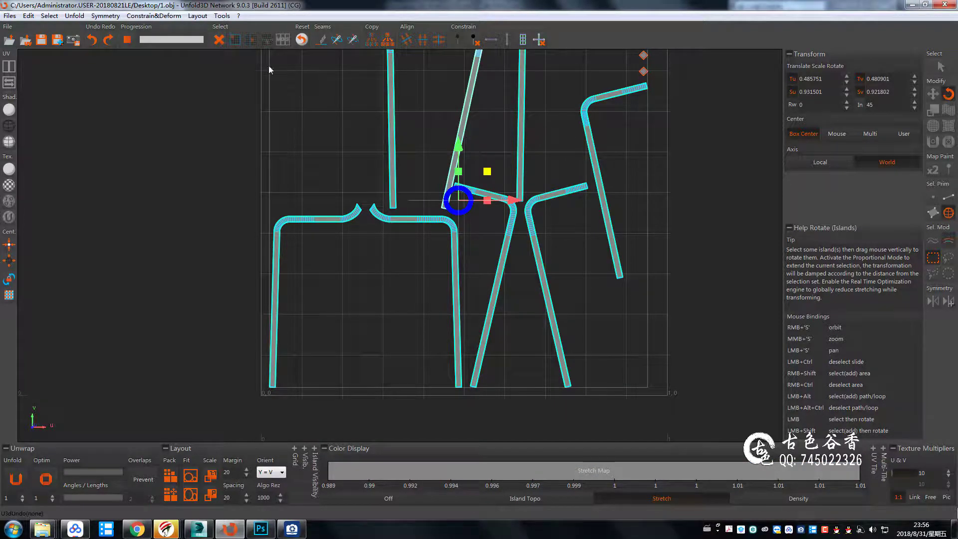
Unfold the L-shaped, bottom and slanted bent islands into straight vertical bars
{"action": "left_click", "coordinate": [219, 42]}
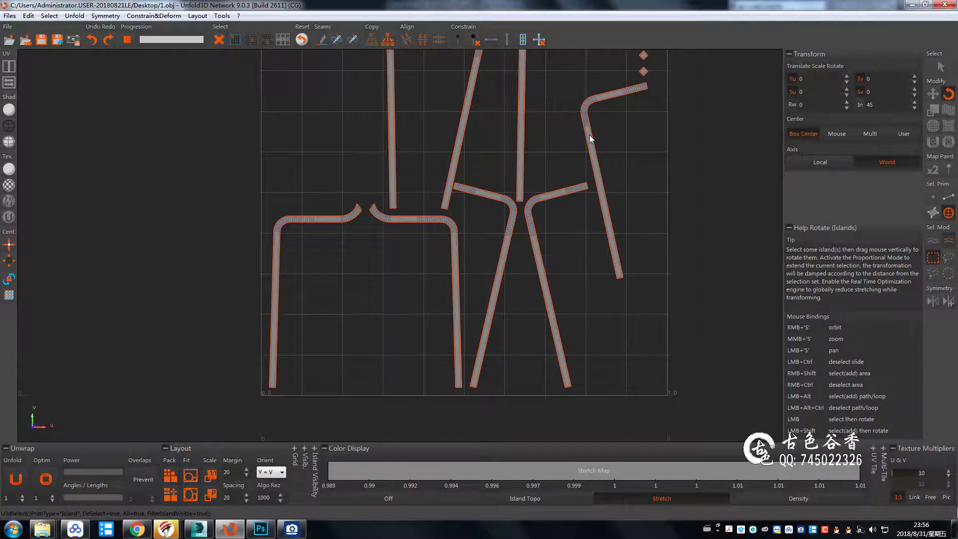
{"action": "key", "text": "u"}
{"action": "scroll", "coordinate": [570, 144], "scroll_direction": "up", "scroll_amount": 5}
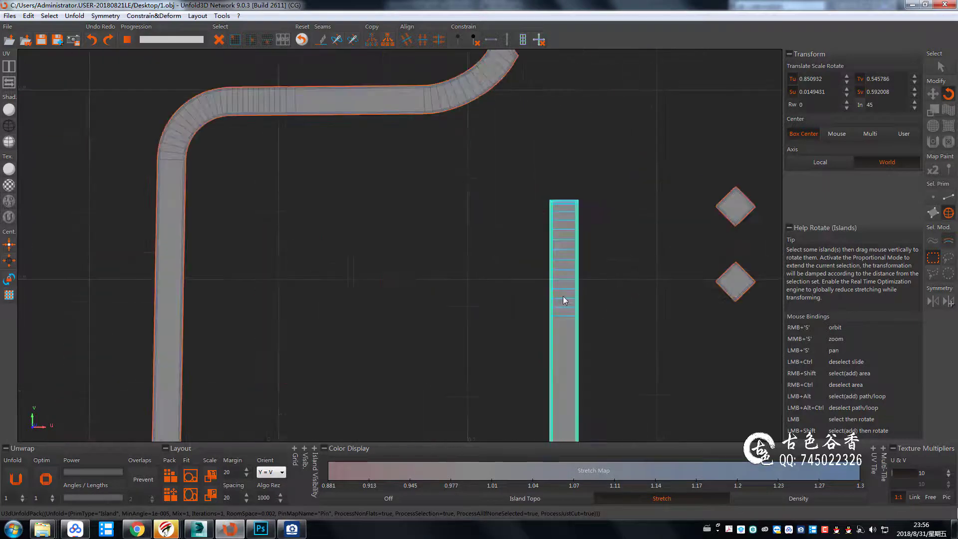
{"action": "scroll", "coordinate": [560, 299], "scroll_direction": "down", "scroll_amount": 5}
{"action": "left_click", "coordinate": [464, 204]}
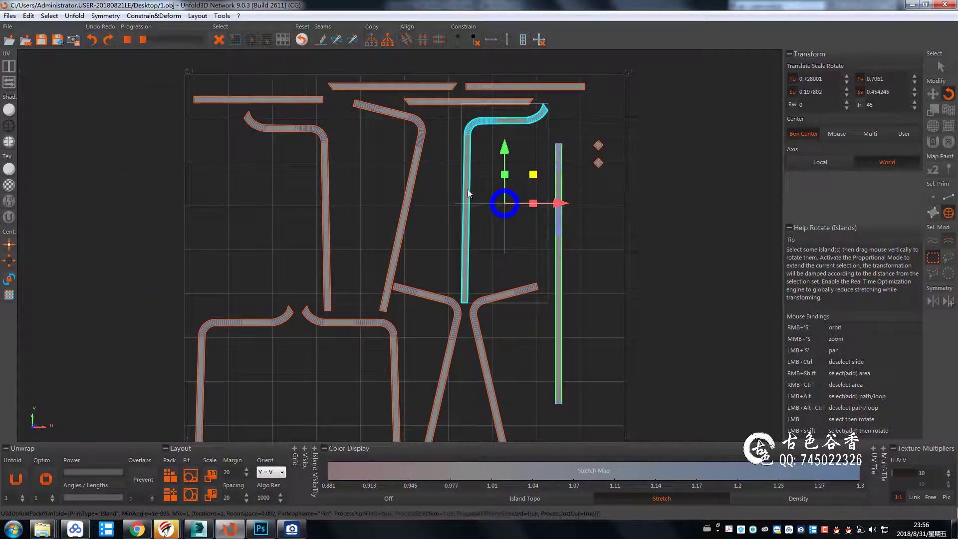
{"action": "key", "text": "u"}
{"action": "left_click", "coordinate": [325, 224]}
{"action": "key", "text": "u"}
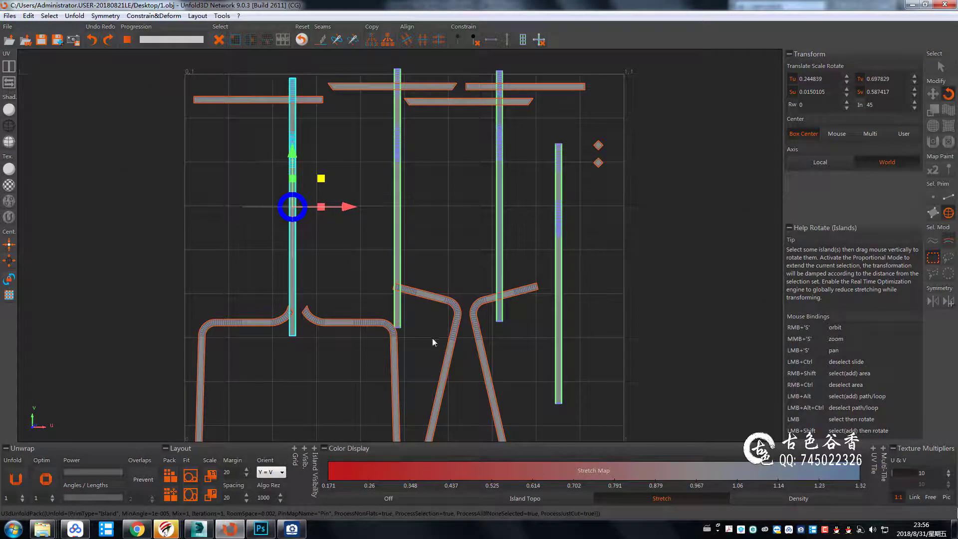
{"action": "left_click", "coordinate": [446, 359]}
{"action": "key", "text": "u"}
{"action": "left_click", "coordinate": [484, 324]}
{"action": "key", "text": "u"}
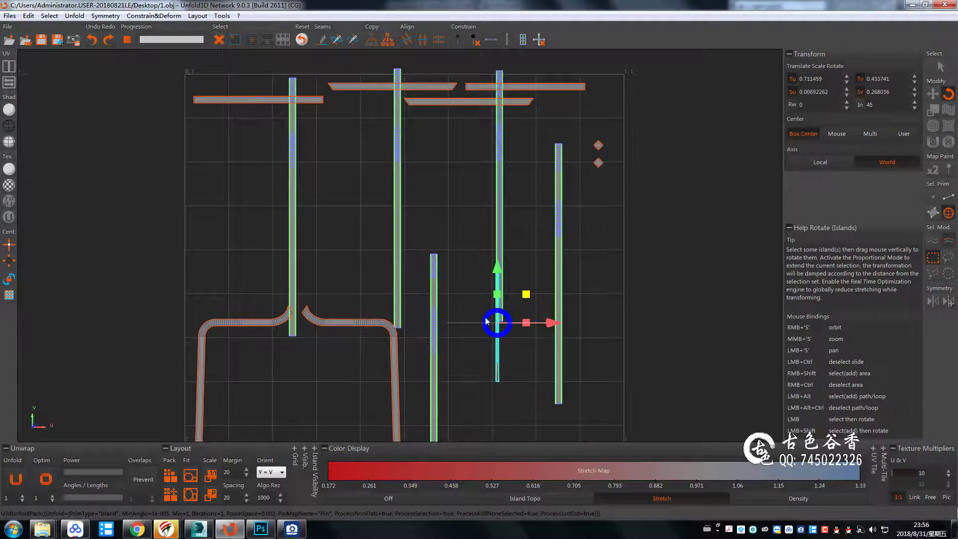
Scale the selected strip much taller, then optimize it to remove the red stretching
{"action": "scroll", "coordinate": [458, 337], "scroll_direction": "up", "scroll_amount": 2}
{"action": "scroll", "coordinate": [473, 336], "scroll_direction": "down", "scroll_amount": 3}
{"action": "scroll", "coordinate": [464, 291], "scroll_direction": "down", "scroll_amount": 1}
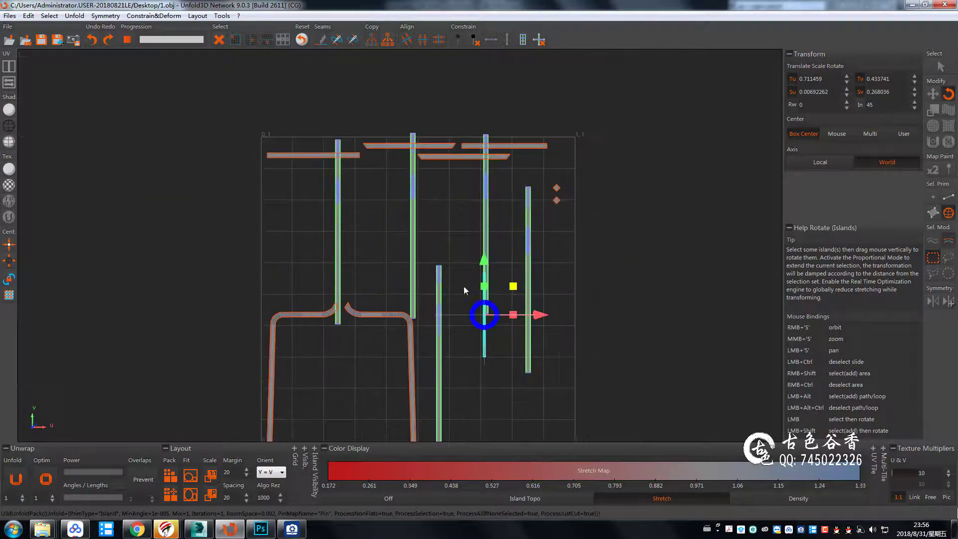
{"action": "key", "text": "r"}
{"action": "left_click_drag", "start_coordinate": [514, 294], "coordinate": [607, 133]}
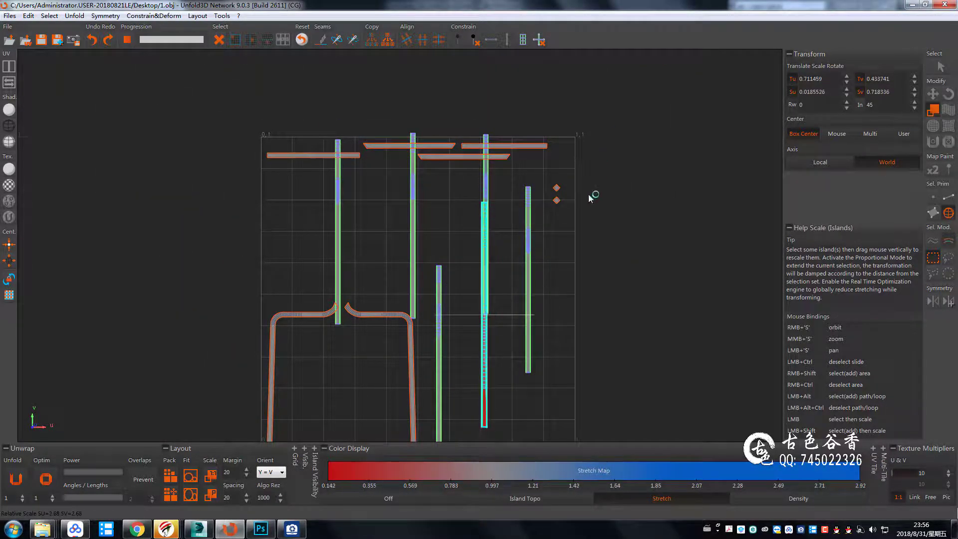
{"action": "scroll", "coordinate": [574, 209], "scroll_direction": "down", "scroll_amount": 2}
{"action": "scroll", "coordinate": [494, 230], "scroll_direction": "up", "scroll_amount": 3}
{"action": "key", "text": "o"}
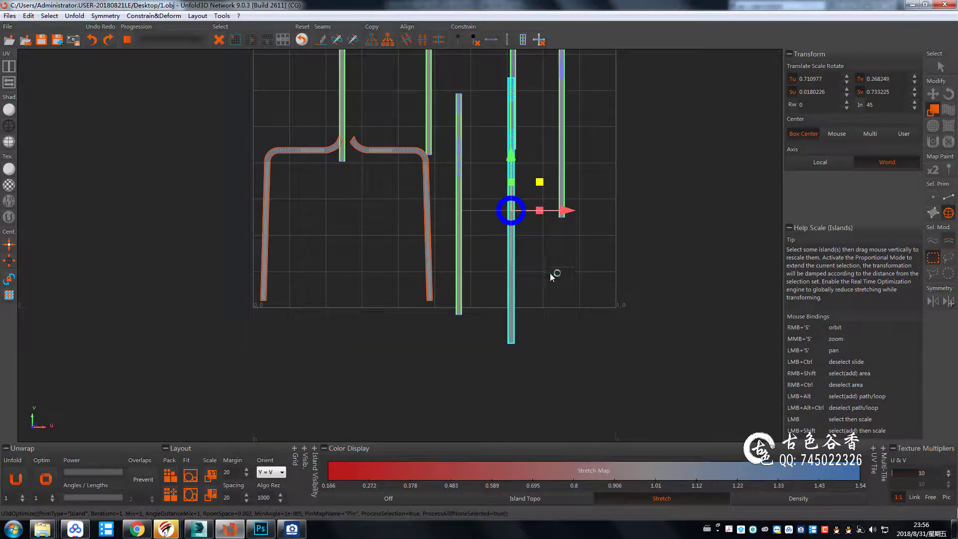
Unfold the right bracket-shaped island into a straight strip and select the other bracket island
{"action": "middle_click_drag", "start_coordinate": [531, 159], "coordinate": [524, 201]}
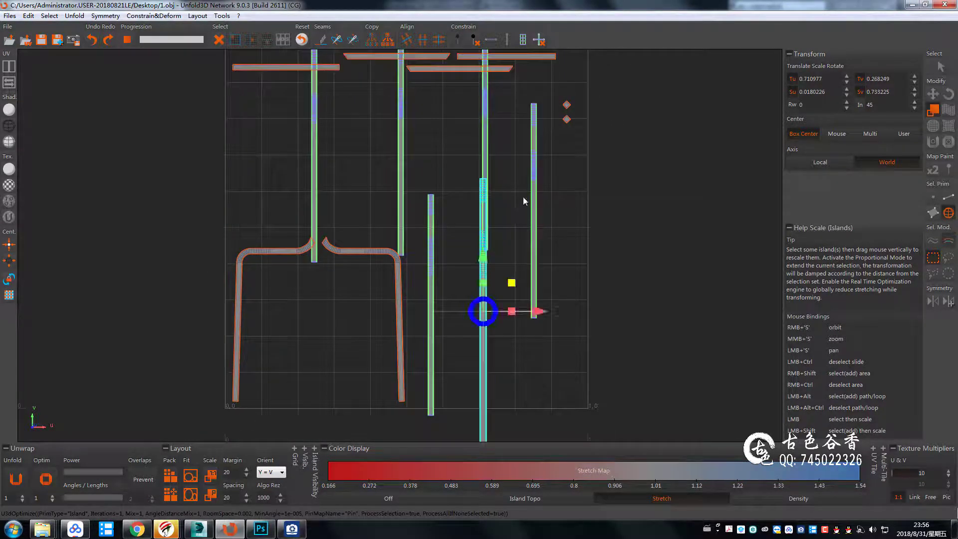
{"action": "left_click", "coordinate": [487, 153]}
{"action": "left_click", "coordinate": [409, 229]}
{"action": "left_click", "coordinate": [401, 254]}
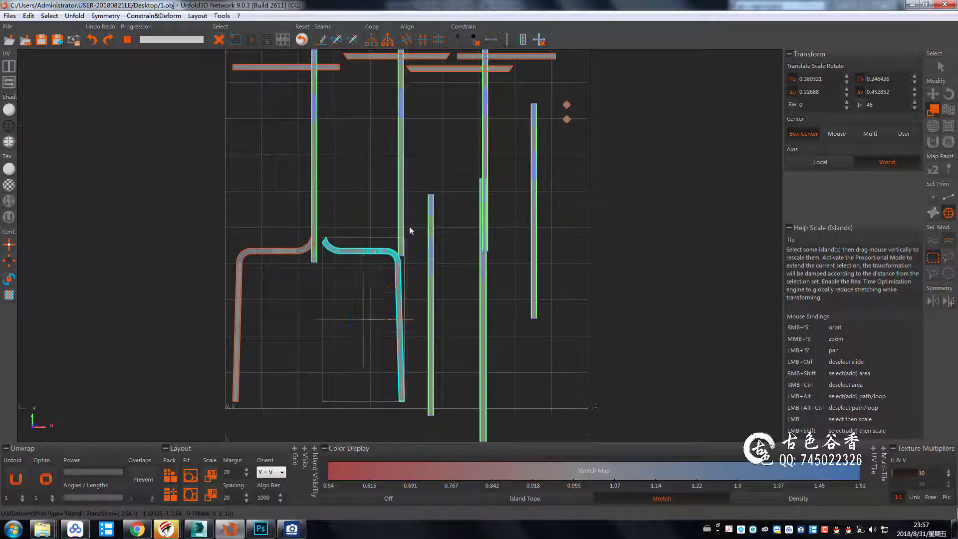
{"action": "key", "text": "u"}
{"action": "left_click", "coordinate": [292, 259]}
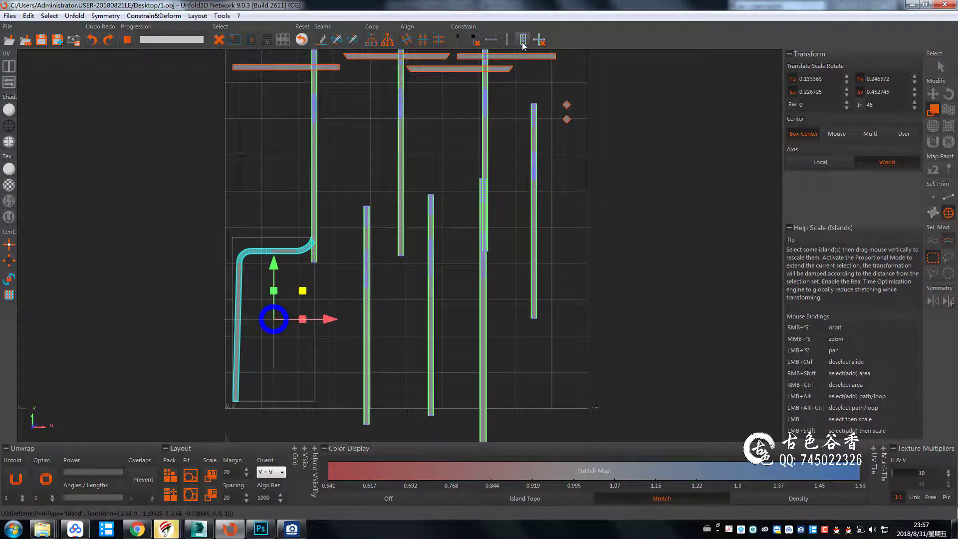
Unfold the second bracket island and move the strips over beside the left group
{"action": "key", "text": "u"}
{"action": "key", "text": "w"}
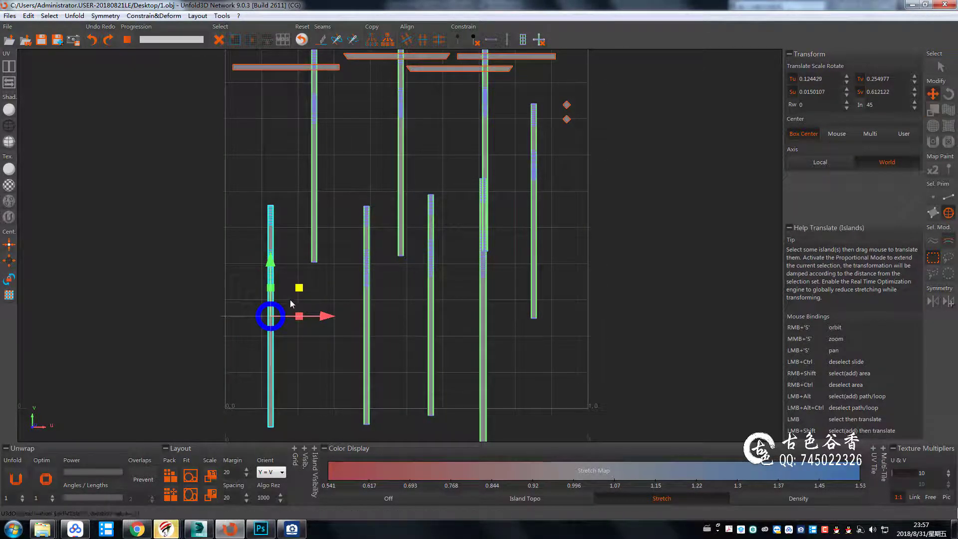
{"action": "left_click_drag", "start_coordinate": [314, 164], "coordinate": [242, 303]}
{"action": "mouse_move", "coordinate": [269, 357]}
{"action": "left_mouse_down"}
{"action": "mouse_move", "coordinate": [269, 327]}
{"action": "mouse_move", "coordinate": [254, 339]}
{"action": "left_mouse_up"}
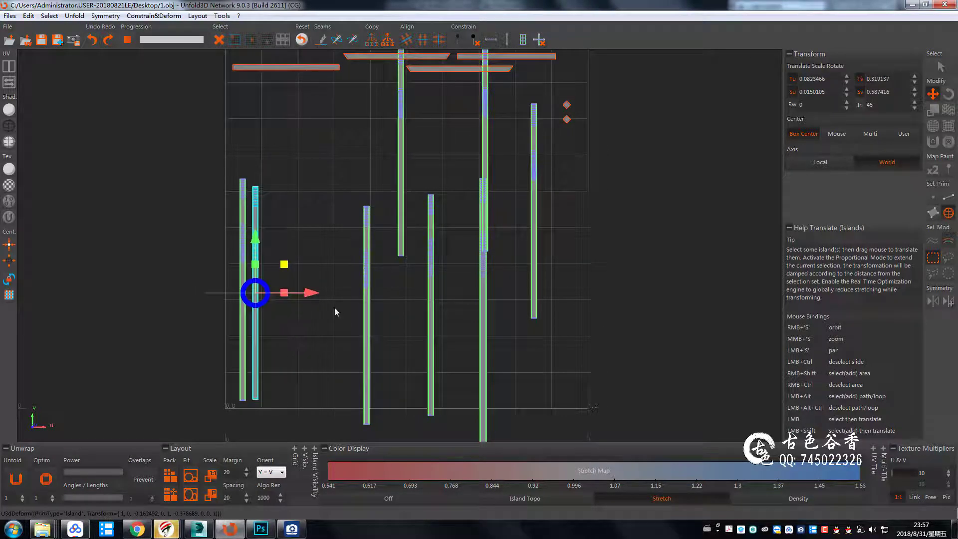
{"action": "left_click_drag", "start_coordinate": [366, 315], "coordinate": [267, 291]}
{"action": "left_click_drag", "start_coordinate": [432, 323], "coordinate": [281, 313]}
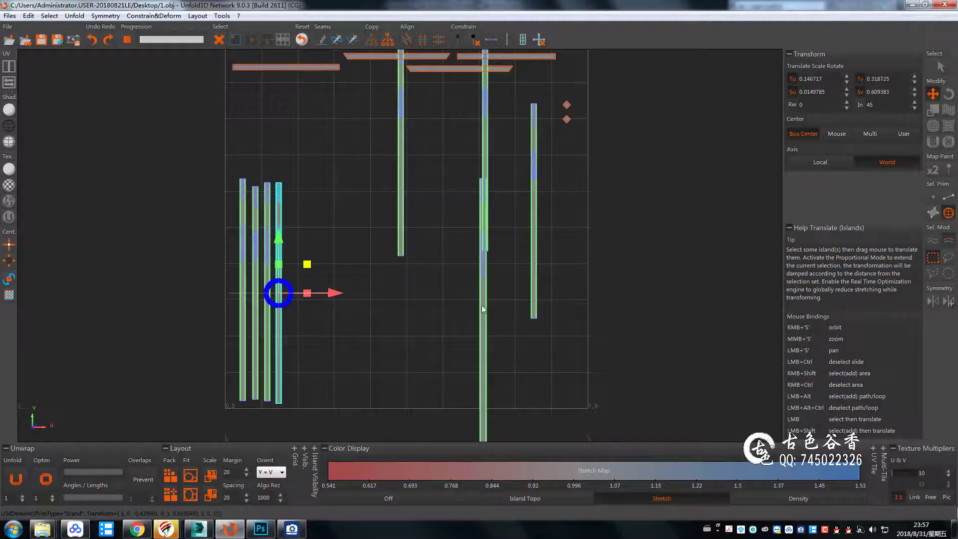
{"action": "left_click_drag", "start_coordinate": [483, 310], "coordinate": [297, 278]}
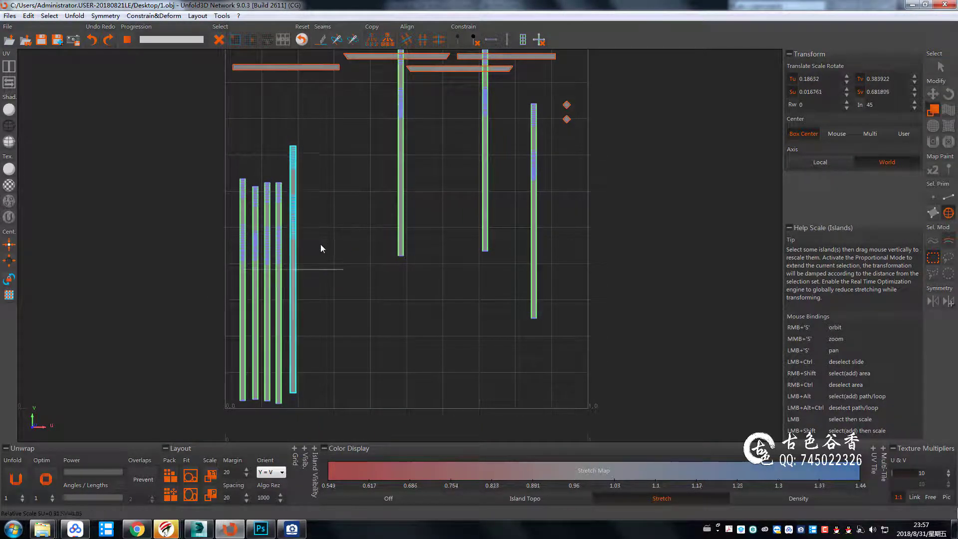
Line the long strips up in the group, stand the top rails upright, and place the slanted strip by the columns
{"action": "mouse_move", "coordinate": [401, 145]}
{"action": "left_mouse_down"}
{"action": "mouse_move", "coordinate": [321, 289]}
{"action": "mouse_move", "coordinate": [300, 292]}
{"action": "left_mouse_up"}
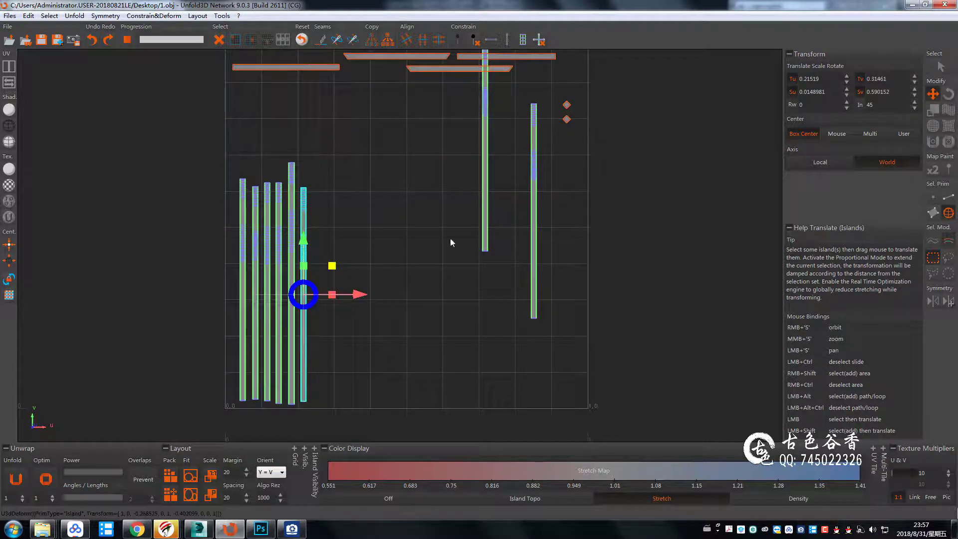
{"action": "left_click_drag", "start_coordinate": [482, 176], "coordinate": [319, 318]}
{"action": "mouse_move", "coordinate": [533, 214]}
{"action": "left_mouse_down"}
{"action": "mouse_move", "coordinate": [351, 300]}
{"action": "mouse_move", "coordinate": [329, 300]}
{"action": "left_mouse_up"}
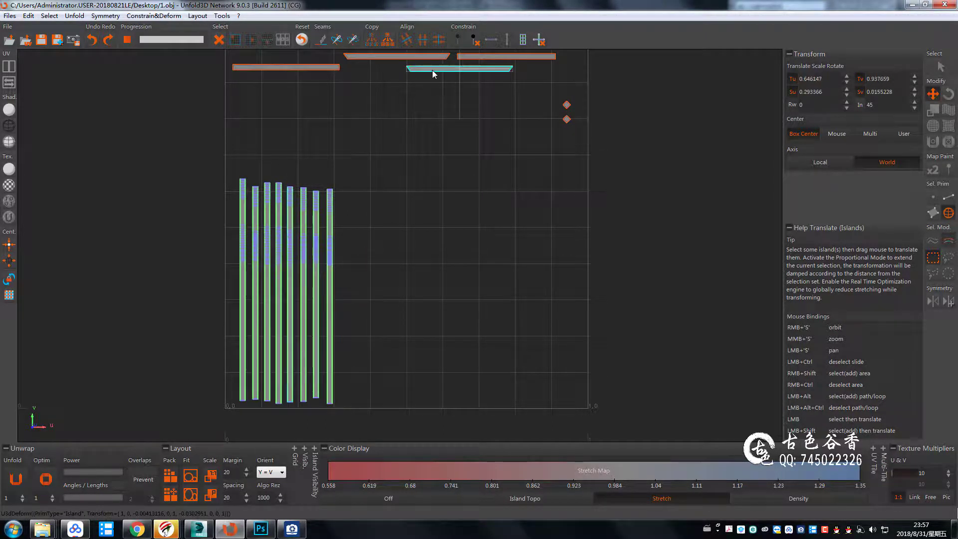
{"action": "key", "text": "f"}
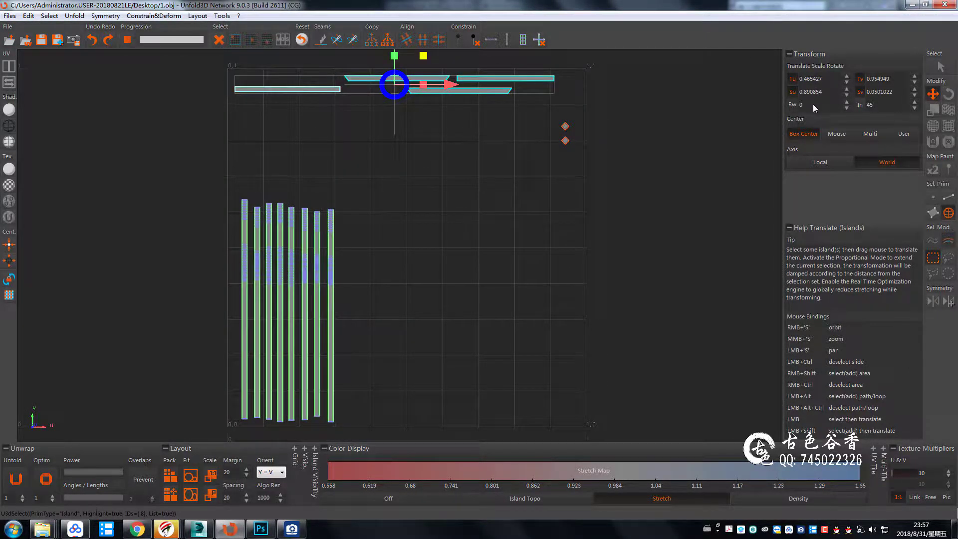
{"action": "scroll", "coordinate": [813, 107], "scroll_direction": "up", "scroll_amount": 2}
{"action": "left_click_drag", "start_coordinate": [394, 85], "coordinate": [397, 238]}
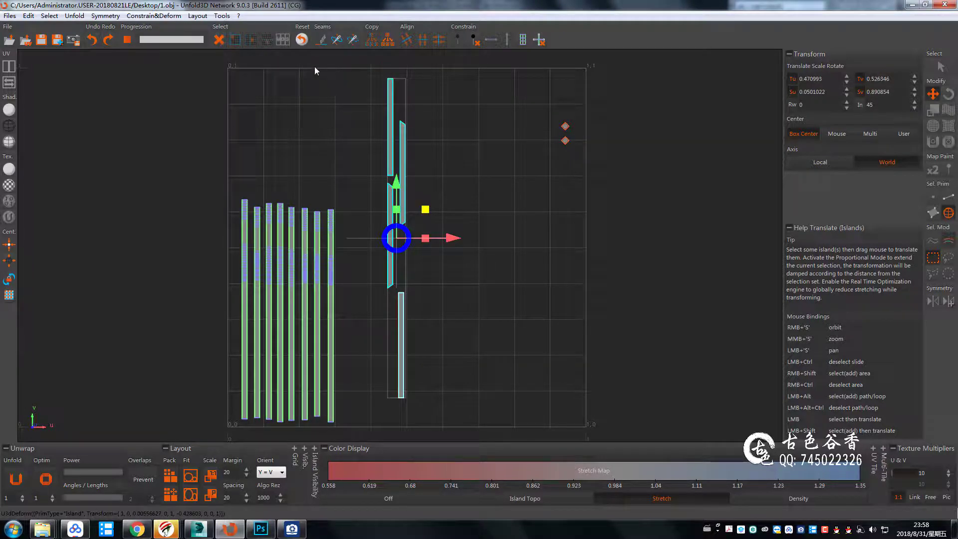
{"action": "key", "text": "ctrl+shift+a"}
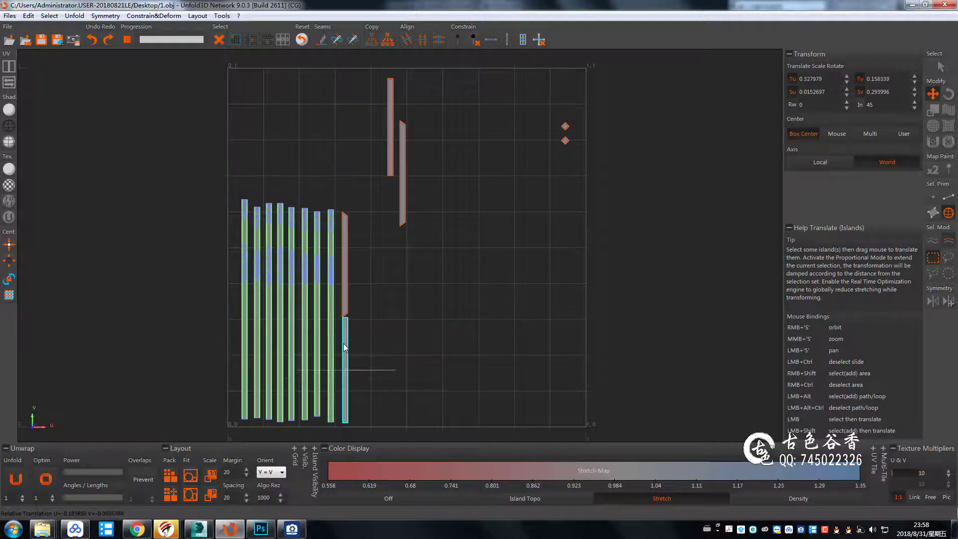
{"action": "left_click_drag", "start_coordinate": [401, 192], "coordinate": [354, 267]}
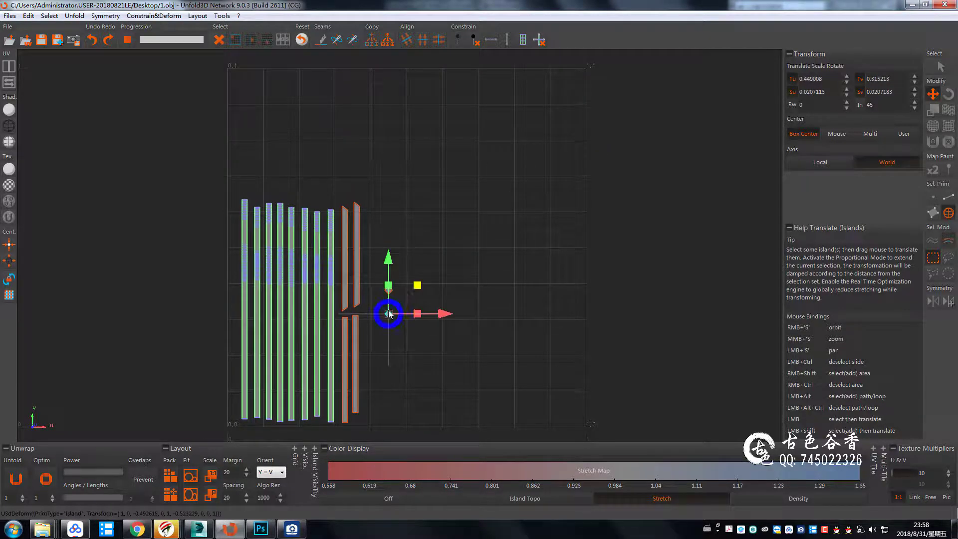
Rotate the small square island 45° and move it and the lower small island into place
{"action": "scroll", "coordinate": [389, 315], "scroll_direction": "up", "scroll_amount": 3}
{"action": "scroll", "coordinate": [449, 274], "scroll_direction": "up", "scroll_amount": 5}
{"action": "key", "text": "e"}
{"action": "left_click_drag", "start_coordinate": [578, 180], "coordinate": [581, 212]}
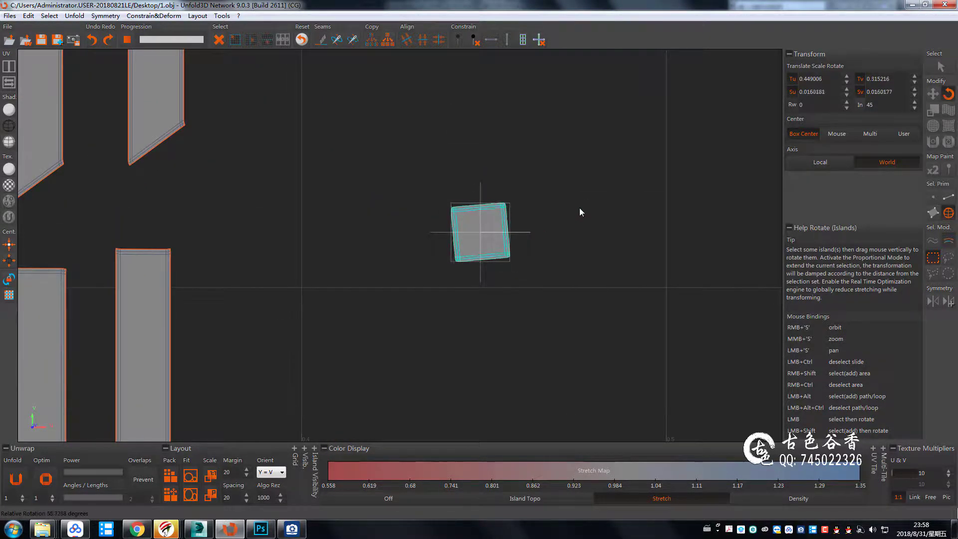
{"action": "scroll", "coordinate": [549, 170], "scroll_direction": "down", "scroll_amount": 3}
{"action": "scroll", "coordinate": [517, 121], "scroll_direction": "up", "scroll_amount": 2}
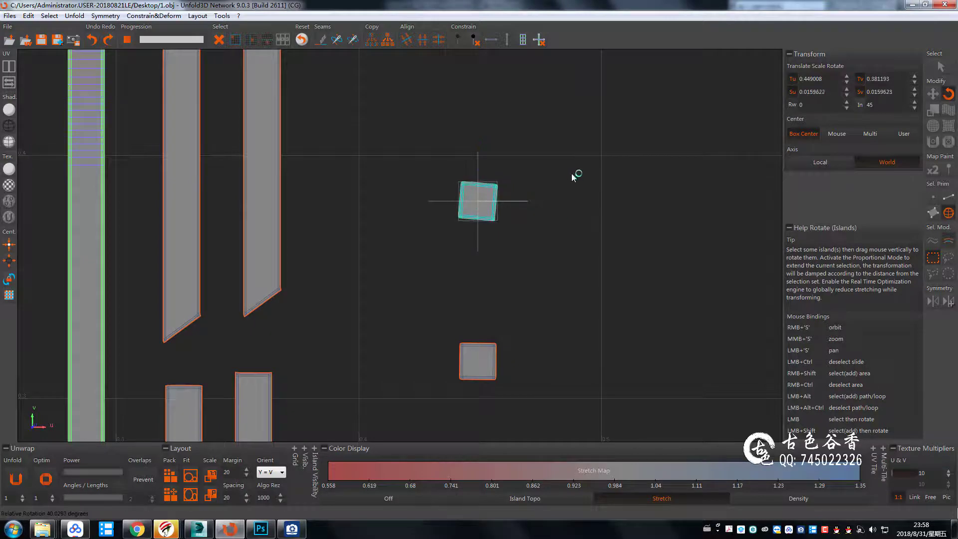
{"action": "key", "text": "w"}
{"action": "mouse_move", "coordinate": [542, 193]}
{"action": "left_mouse_down"}
{"action": "mouse_move", "coordinate": [374, 268]}
{"action": "mouse_move", "coordinate": [346, 229]}
{"action": "left_mouse_up"}
{"action": "left_click", "coordinate": [478, 361]}
{"action": "left_click_drag", "start_coordinate": [479, 364], "coordinate": [324, 198]}
{"action": "scroll", "coordinate": [403, 268], "scroll_direction": "down", "scroll_amount": 4}
{"action": "scroll", "coordinate": [505, 267], "scroll_direction": "down", "scroll_amount": 1}
{"action": "scroll", "coordinate": [490, 258], "scroll_direction": "down", "scroll_amount": 2}
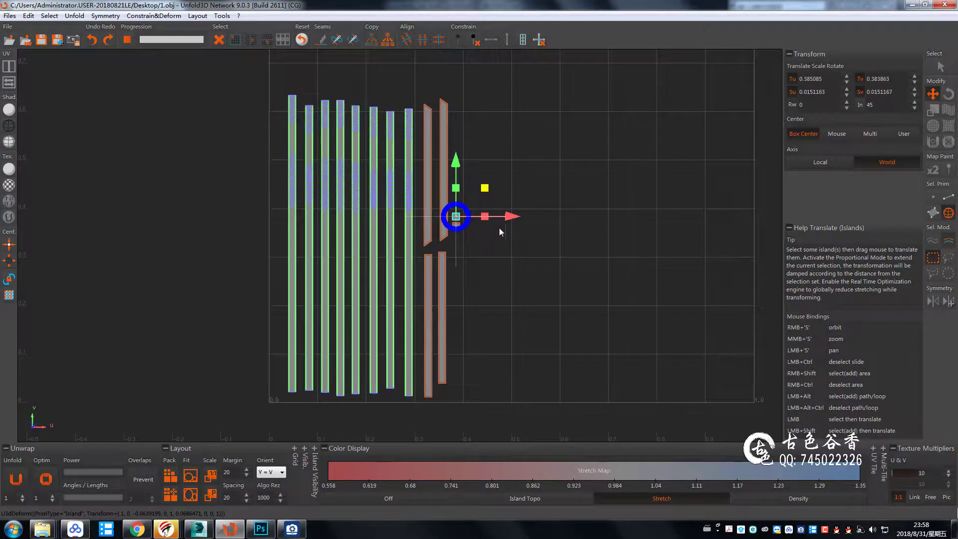
{"action": "scroll", "coordinate": [449, 239], "scroll_direction": "down", "scroll_amount": 2}
{"action": "scroll", "coordinate": [424, 221], "scroll_direction": "up", "scroll_amount": 2}
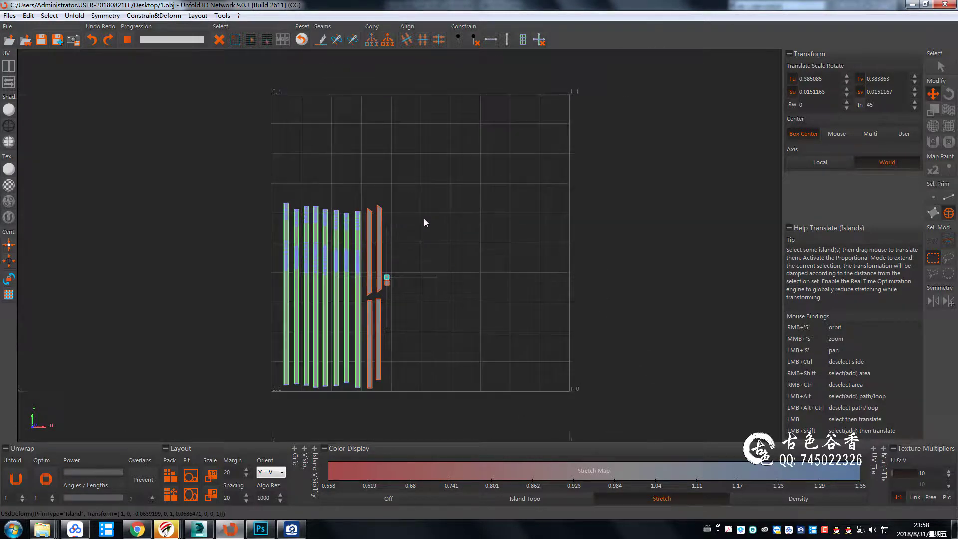
Save the unwrapped UVs as OBJ, overwriting 1.cropped.obj
{"action": "left_click", "coordinate": [57, 40]}
{"action": "left_click", "coordinate": [103, 470]}
{"action": "left_click", "coordinate": [182, 273]}
{"action": "left_click", "coordinate": [232, 470]}
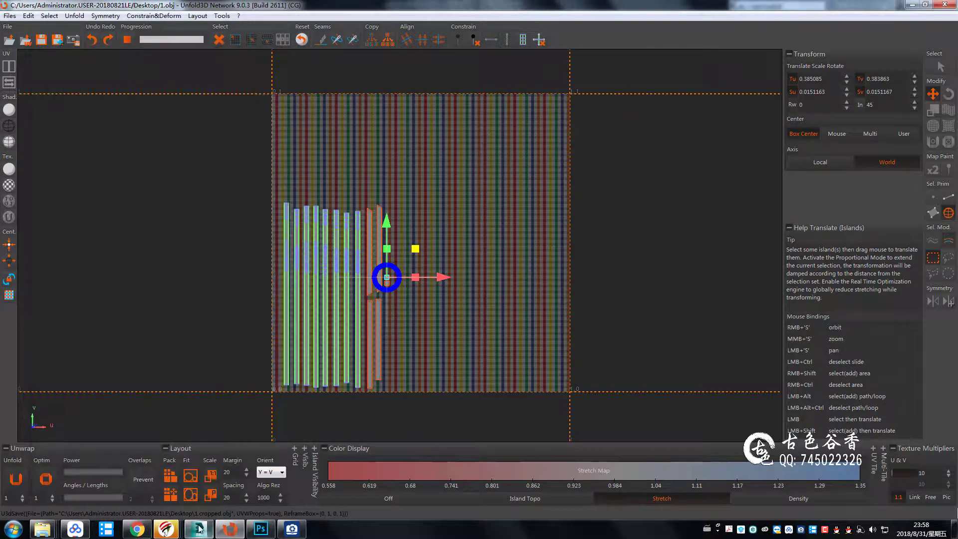
{"action": "left_click", "coordinate": [198, 529]}
Import 1.cropped.obj into 3ds Max and assign the 床木 dark wood material to the frame
{"action": "left_click", "coordinate": [8, 8]}
{"action": "left_click", "coordinate": [102, 19]}
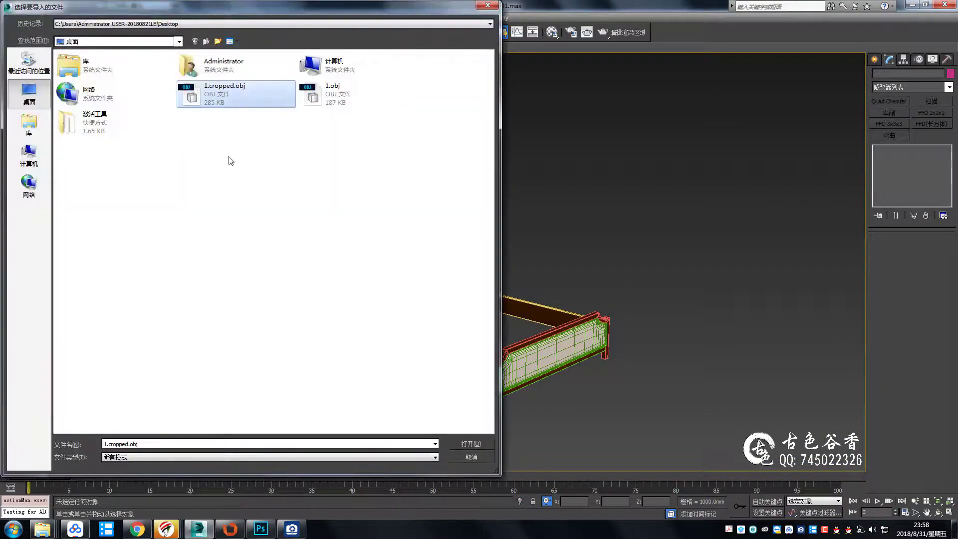
{"action": "left_click", "coordinate": [472, 433]}
{"action": "left_click", "coordinate": [408, 430]}
{"action": "key", "text": "z"}
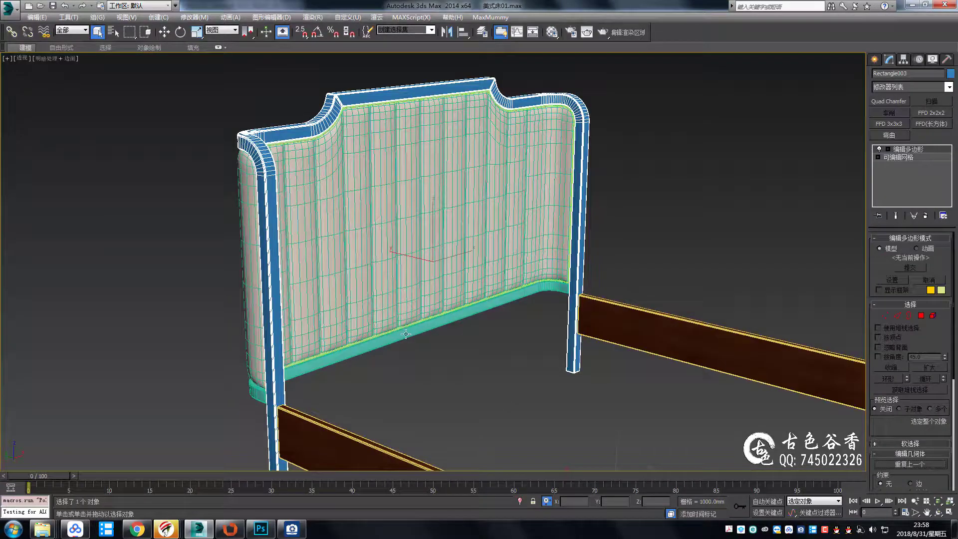
{"action": "key", "text": "m"}
{"action": "left_click", "coordinate": [681, 194]}
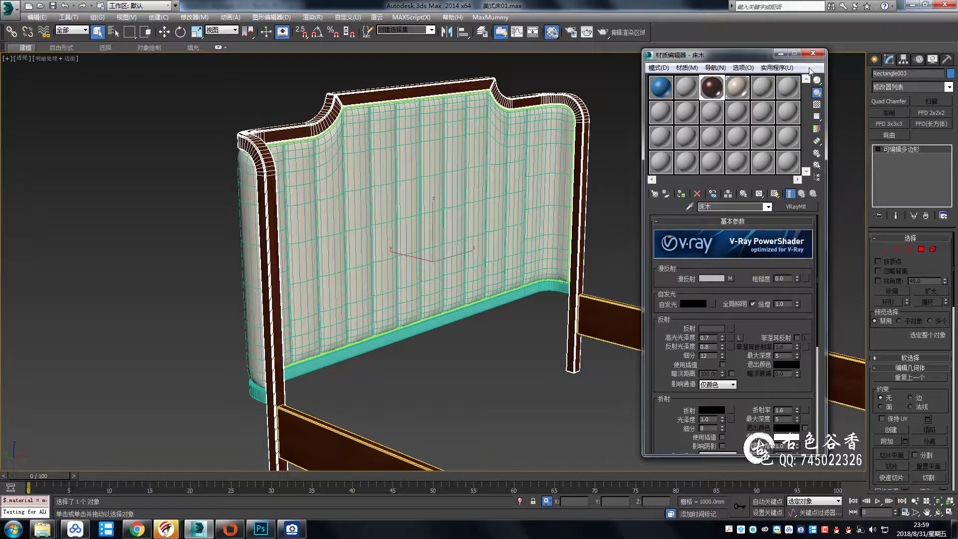
{"action": "left_click", "coordinate": [812, 53]}
Add Unwrap UVW to the headboard and open the UV editor beside the model
{"action": "key", "text": "u"}
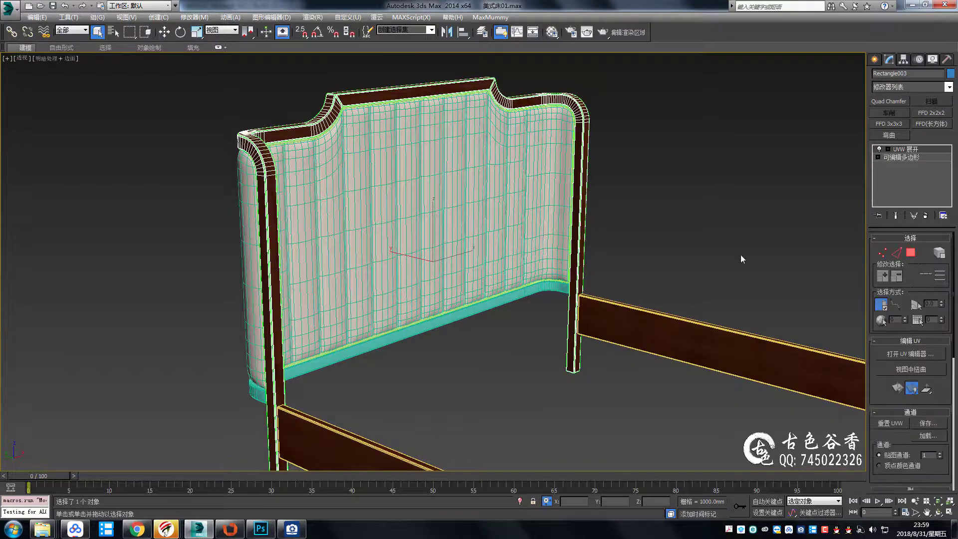
{"action": "left_click", "coordinate": [910, 354]}
{"action": "left_click_drag", "start_coordinate": [100, 59], "coordinate": [599, 62]}
{"action": "scroll", "coordinate": [266, 240], "scroll_direction": "up", "scroll_amount": 5}
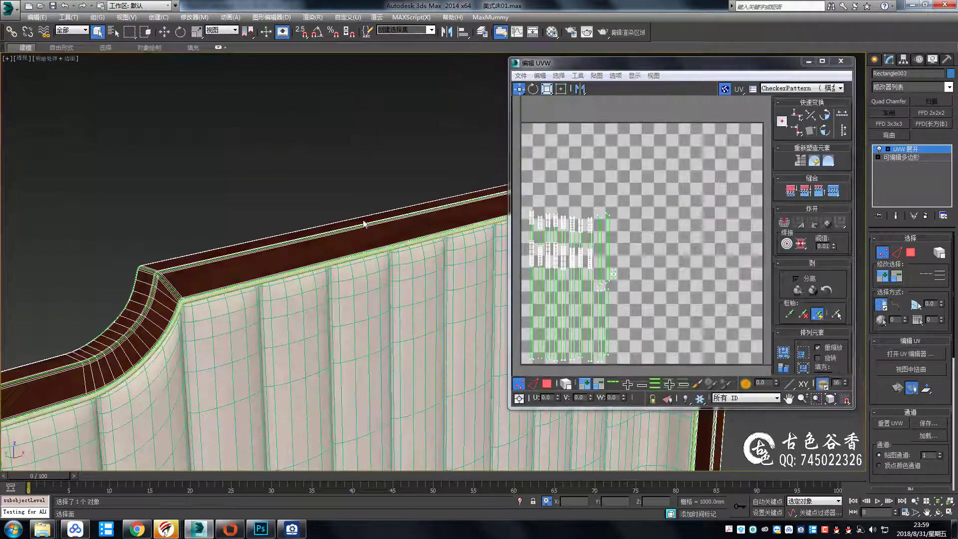
{"action": "key", "text": "F4"}
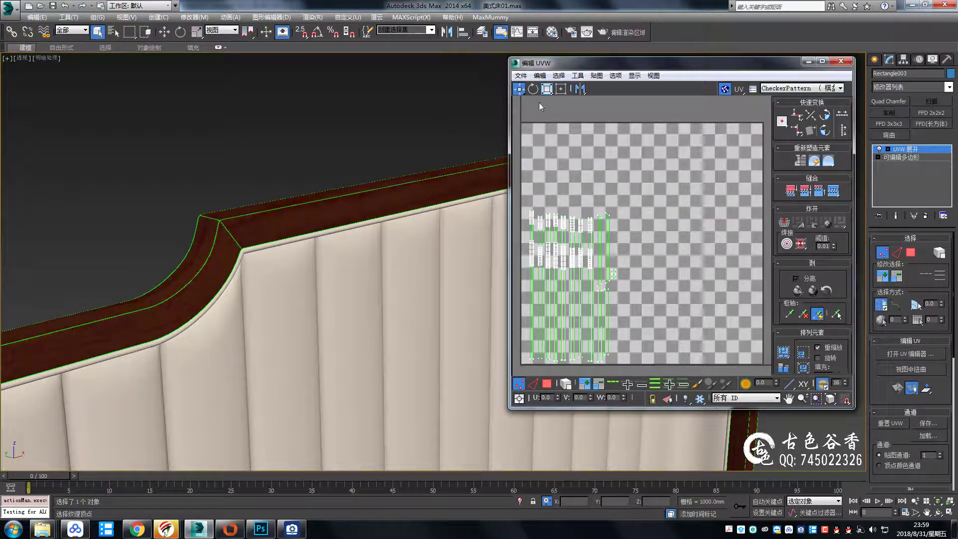
{"action": "scroll", "coordinate": [559, 100], "scroll_direction": "down", "scroll_amount": 2}
{"action": "scroll", "coordinate": [558, 97], "scroll_direction": "down", "scroll_amount": 2}
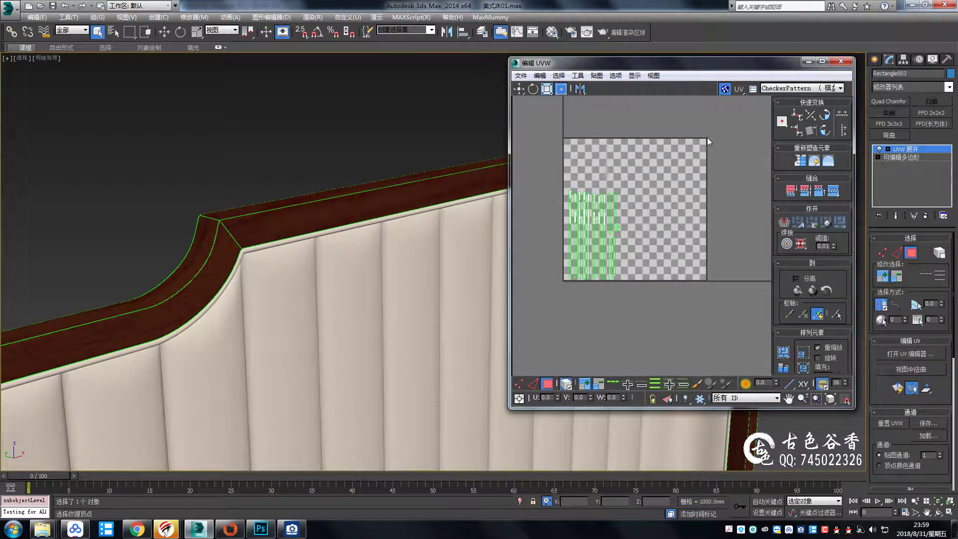
Select all UV faces and scale them up in Freeform Mode to fill the tile
{"action": "key", "text": "3"}
{"action": "middle_click_drag", "start_coordinate": [648, 249], "coordinate": [623, 279]}
{"action": "mouse_move", "coordinate": [75, 249]}
{"action": "middle_mouse_down"}
{"action": "mouse_move", "coordinate": [162, 205]}
{"action": "mouse_move", "coordinate": [443, 246]}
{"action": "middle_mouse_up"}
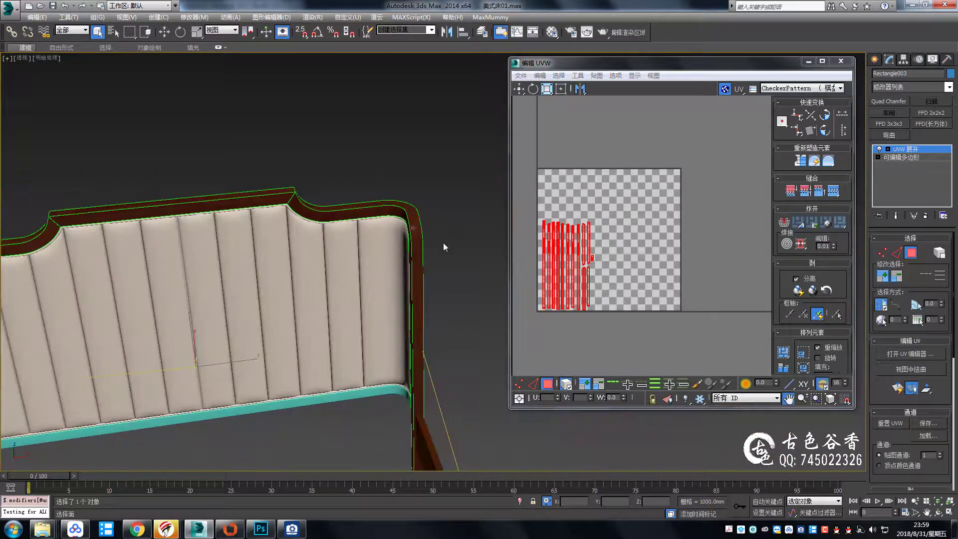
{"action": "left_click", "coordinate": [561, 88]}
{"action": "left_click_drag", "start_coordinate": [592, 220], "coordinate": [678, 124]}
{"action": "scroll", "coordinate": [342, 306], "scroll_direction": "down", "scroll_amount": 2}
{"action": "scroll", "coordinate": [343, 306], "scroll_direction": "up", "scroll_amount": 5}
{"action": "scroll", "coordinate": [248, 300], "scroll_direction": "up", "scroll_amount": 1}
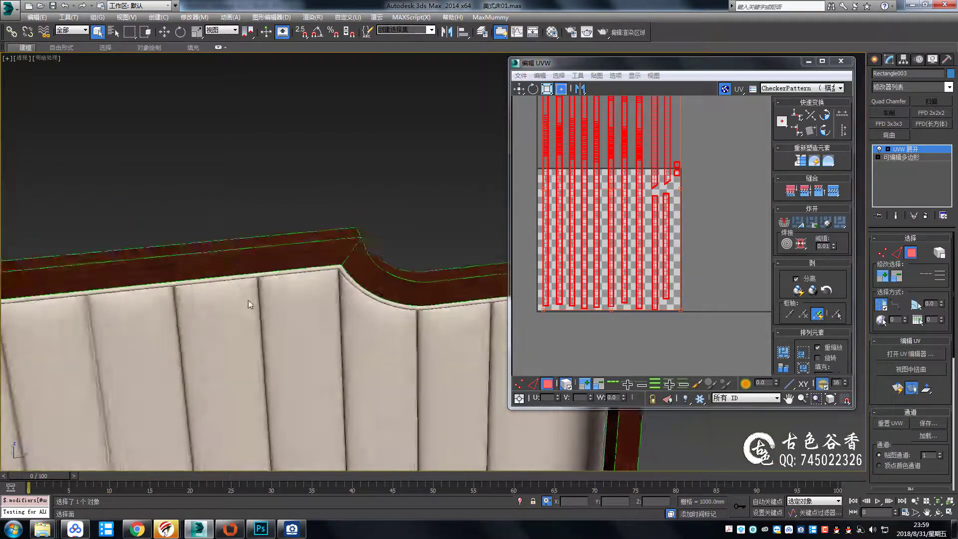
{"action": "scroll", "coordinate": [248, 300], "scroll_direction": "down", "scroll_amount": 2}
{"action": "scroll", "coordinate": [644, 209], "scroll_direction": "down", "scroll_amount": 1}
{"action": "left_click_drag", "start_coordinate": [637, 177], "coordinate": [652, 151]}
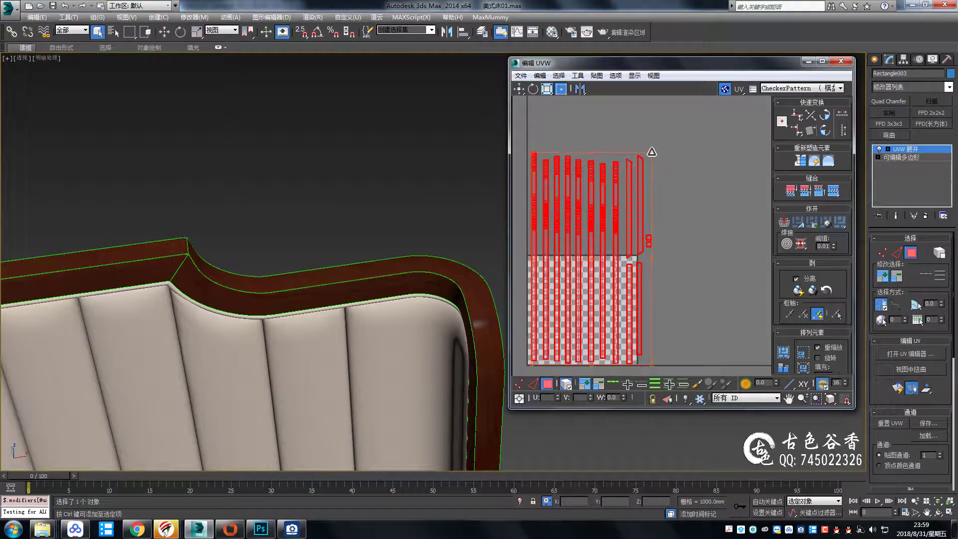
Close the UV editor and clear the current selection
{"action": "left_click", "coordinate": [841, 61]}
{"action": "scroll", "coordinate": [616, 260], "scroll_direction": "down", "scroll_amount": 2}
{"action": "left_click", "coordinate": [616, 259]}
{"action": "scroll", "coordinate": [448, 247], "scroll_direction": "down", "scroll_amount": 3}
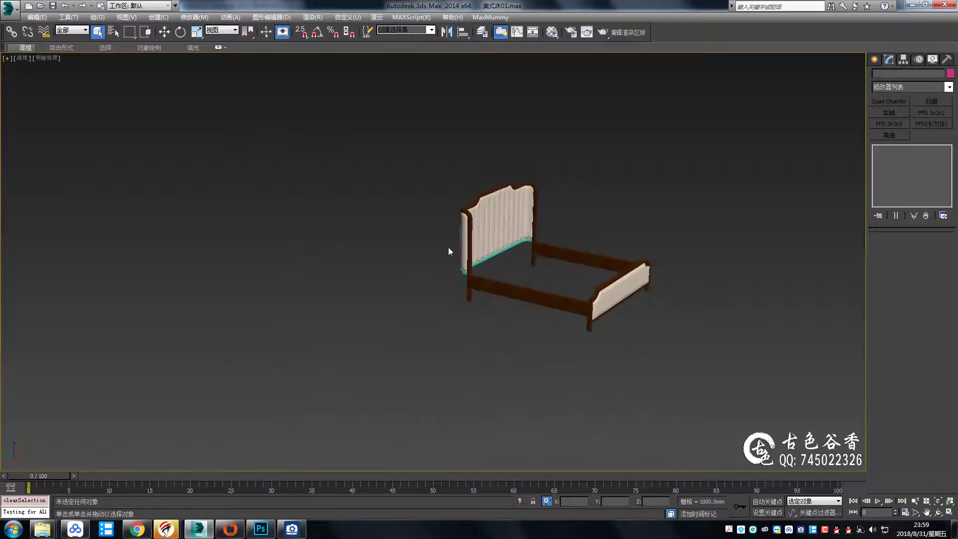
{"action": "scroll", "coordinate": [567, 249], "scroll_direction": "up", "scroll_amount": 8}
{"action": "scroll", "coordinate": [566, 249], "scroll_direction": "down", "scroll_amount": 4}
{"action": "scroll", "coordinate": [541, 271], "scroll_direction": "up", "scroll_amount": 4}
Export the teal base bar as 1.obj, overwriting the existing file
{"action": "left_click", "coordinate": [371, 275]}
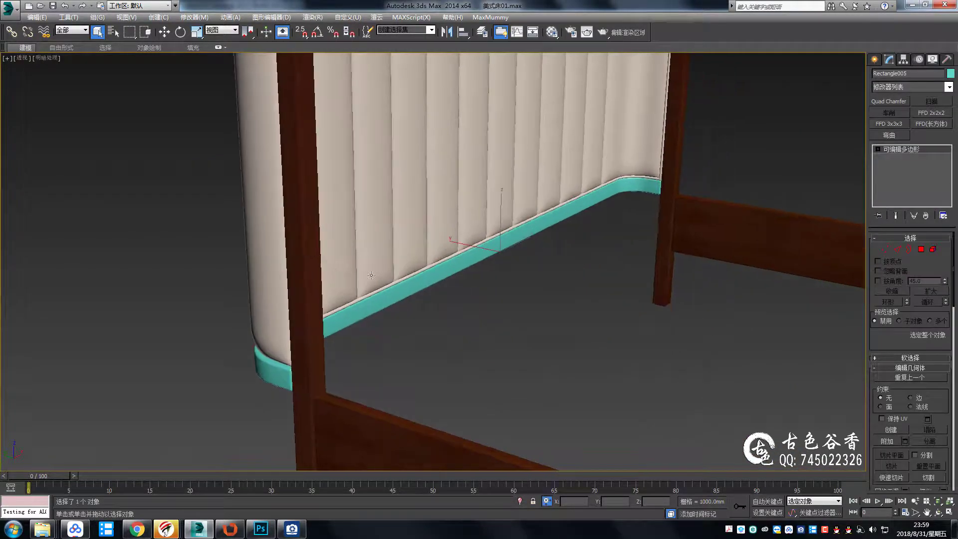
{"action": "left_click", "coordinate": [10, 10]}
{"action": "left_click", "coordinate": [144, 38]}
{"action": "left_click", "coordinate": [465, 440]}
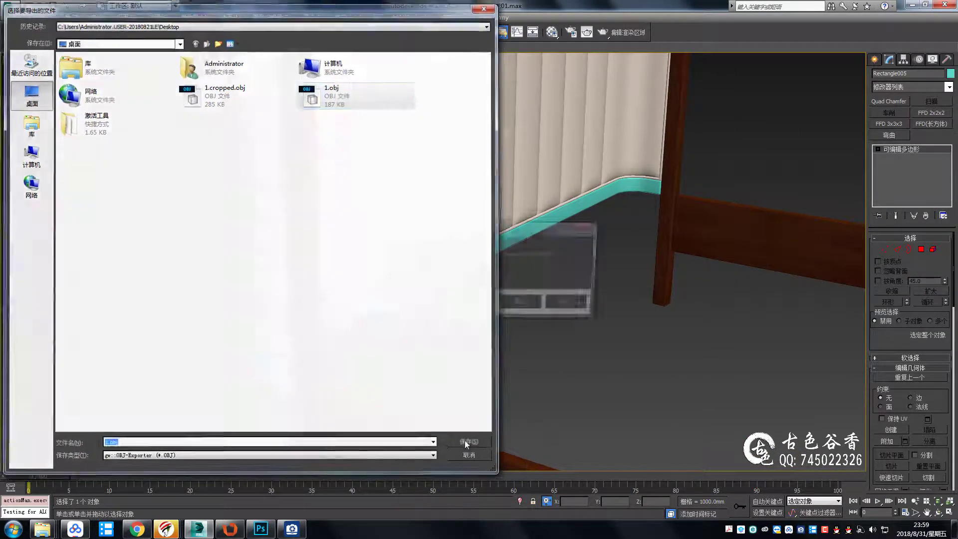
{"action": "left_click", "coordinate": [422, 343]}
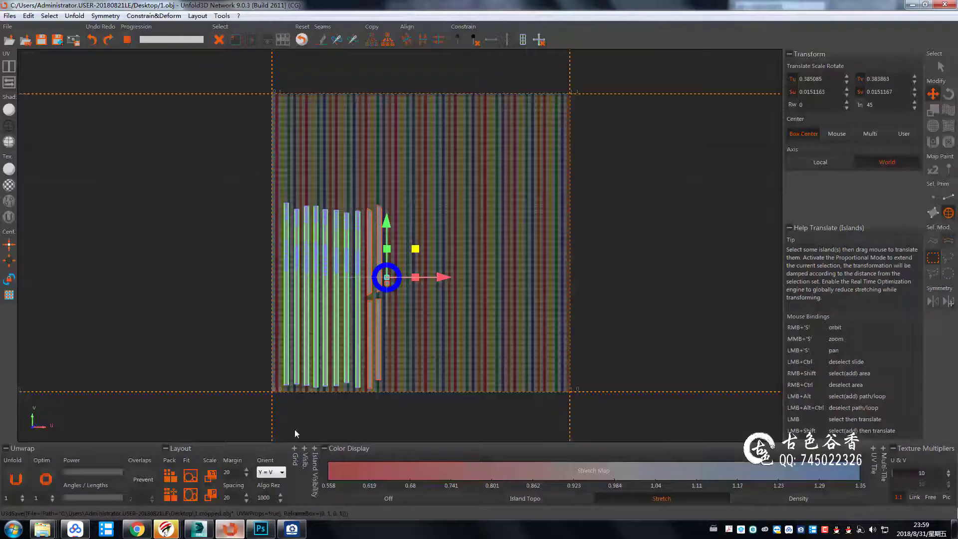
Load 1.obj into Unfold3D and inspect the bent bar in the 3D view
{"action": "left_click", "coordinate": [9, 16]}
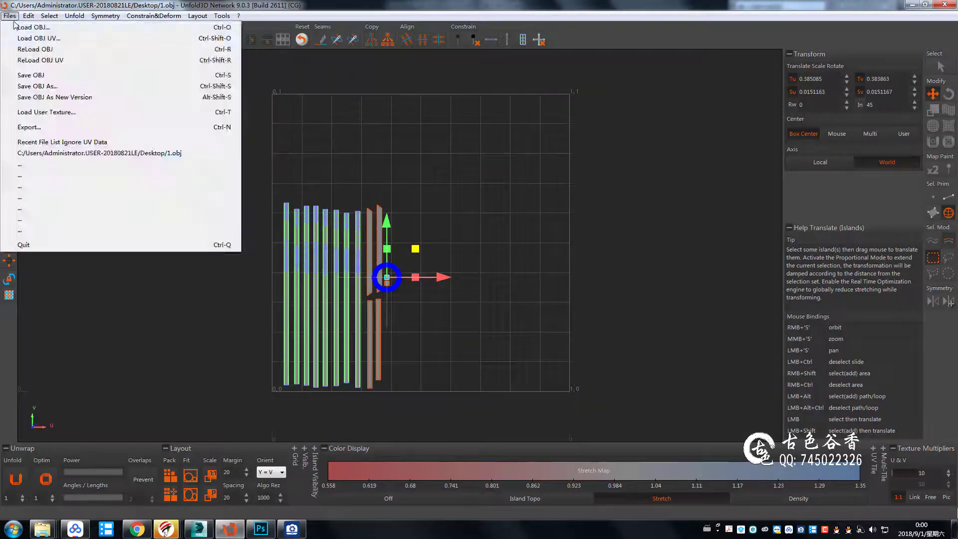
{"action": "double_click", "coordinate": [359, 114]}
{"action": "key", "text": "F3"}
{"action": "key", "text": "F2"}
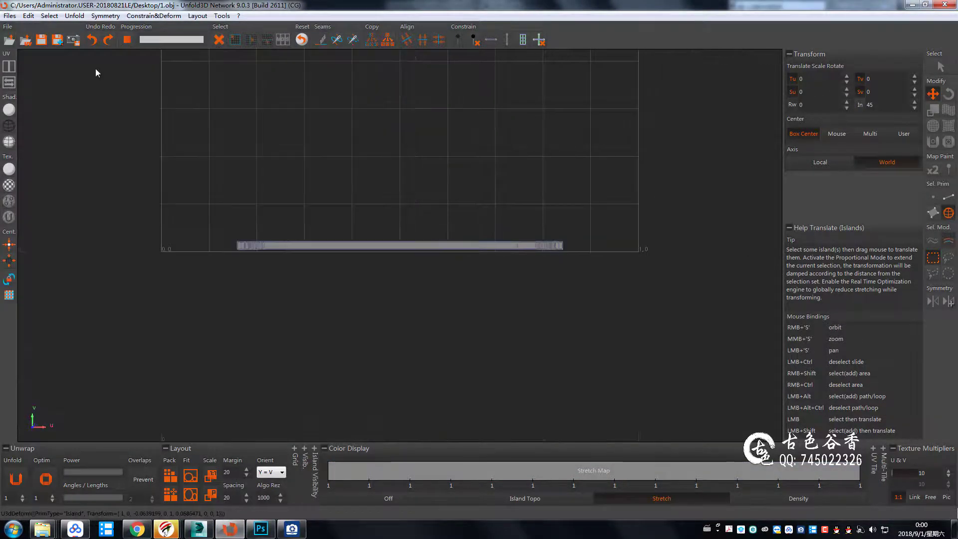
{"action": "key", "text": "F1"}
{"action": "mouse_move", "coordinate": [392, 201]}
{"action": "right_mouse_down"}
{"action": "mouse_move", "coordinate": [331, 317]}
{"action": "mouse_move", "coordinate": [439, 325]}
{"action": "right_mouse_up"}
{"action": "mouse_move", "coordinate": [439, 325]}
{"action": "middle_mouse_down"}
{"action": "mouse_move", "coordinate": [412, 385]}
{"action": "mouse_move", "coordinate": [337, 458]}
{"action": "middle_mouse_up"}
Back in 3ds Max, isolate the bar and check its edge loops
{"action": "left_click", "coordinate": [198, 529]}
{"action": "key", "text": "alt+q"}
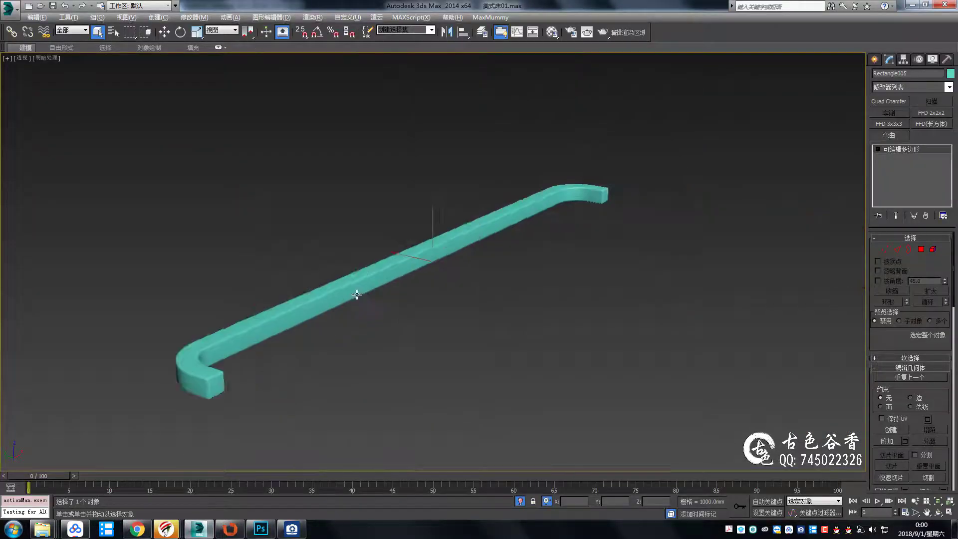
{"action": "middle_click_drag", "start_coordinate": [349, 280], "coordinate": [393, 271], "text": "alt"}
{"action": "key", "text": "alt+q"}
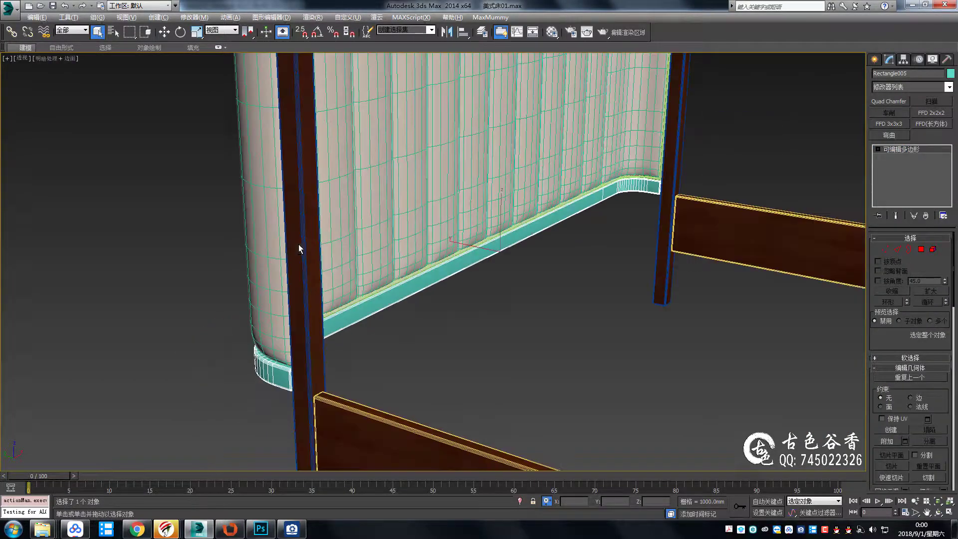
{"action": "key", "text": "alt+q"}
{"action": "double_click", "coordinate": [544, 202]}
{"action": "key", "text": "2"}
{"action": "key", "text": "alt+q"}
Re-export the bar as 1.obj and browse for it in Unfold3D's Load OBJ
{"action": "left_click", "coordinate": [9, 9]}
{"action": "left_click", "coordinate": [99, 68]}
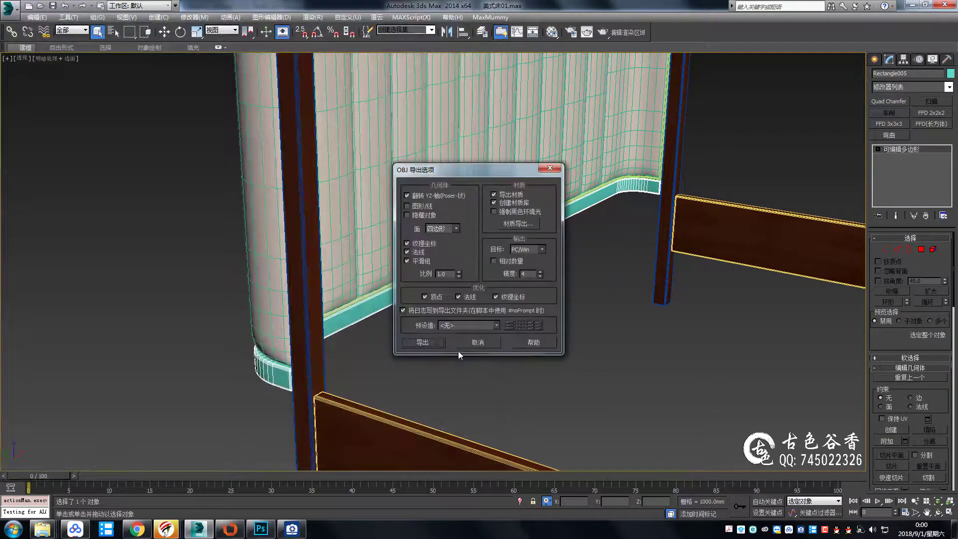
{"action": "left_click", "coordinate": [458, 352]}
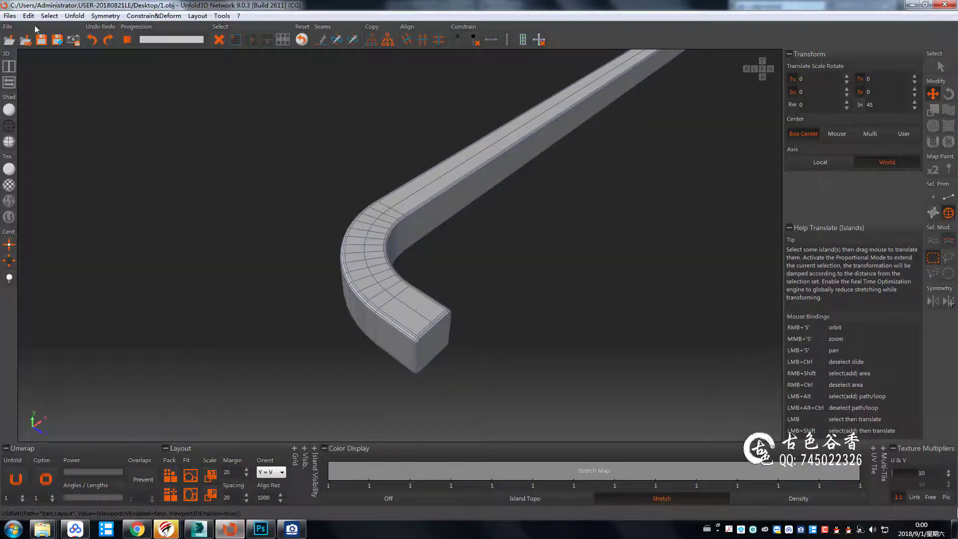
{"action": "left_click", "coordinate": [10, 15]}
{"action": "left_click", "coordinate": [30, 27]}
Open 1.obj in Unfold3D with a single 3D view
{"action": "left_click", "coordinate": [374, 120]}
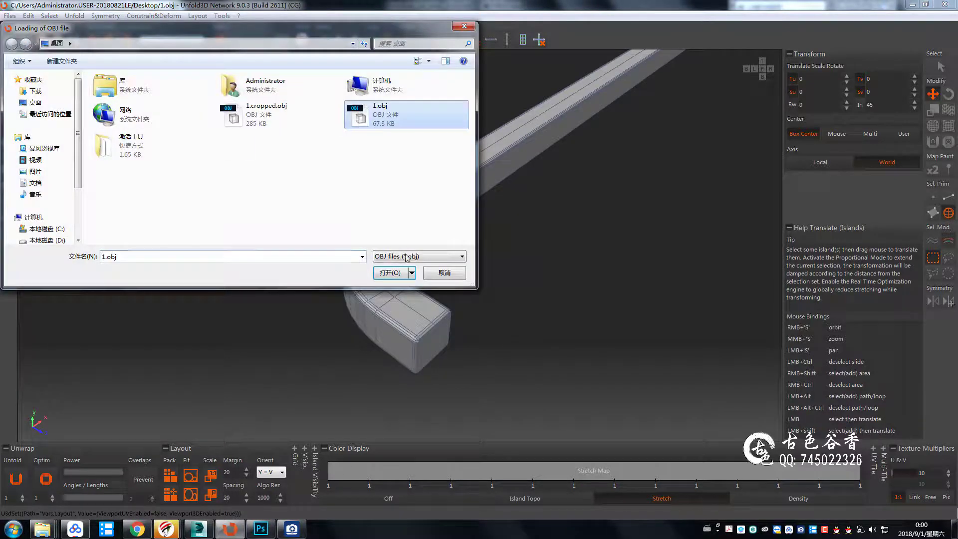
{"action": "left_click", "coordinate": [395, 274]}
{"action": "left_click", "coordinate": [9, 66]}
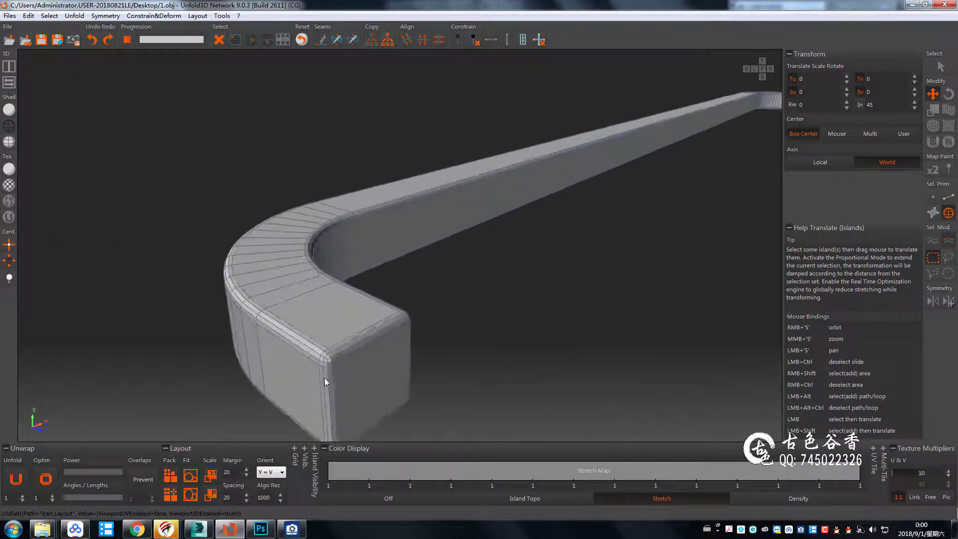
Select the edge loops at the bar's corner and around its end cap
{"action": "left_click", "coordinate": [948, 197]}
{"action": "scroll", "coordinate": [363, 275], "scroll_direction": "up", "scroll_amount": 2}
{"action": "left_click", "coordinate": [363, 275]}
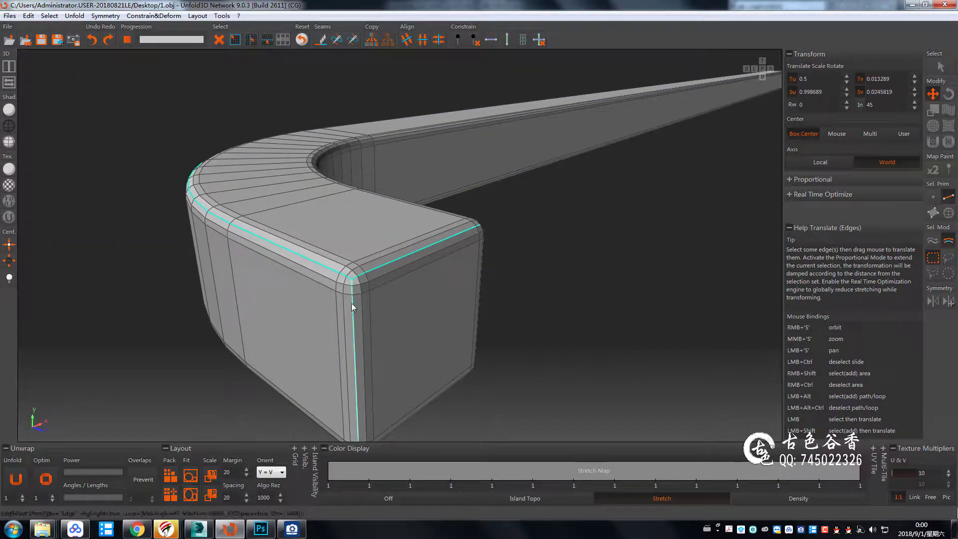
{"action": "scroll", "coordinate": [352, 307], "scroll_direction": "down", "scroll_amount": 5}
{"action": "right_click_drag", "start_coordinate": [469, 320], "coordinate": [361, 272]}
{"action": "scroll", "coordinate": [362, 272], "scroll_direction": "up", "scroll_amount": 5}
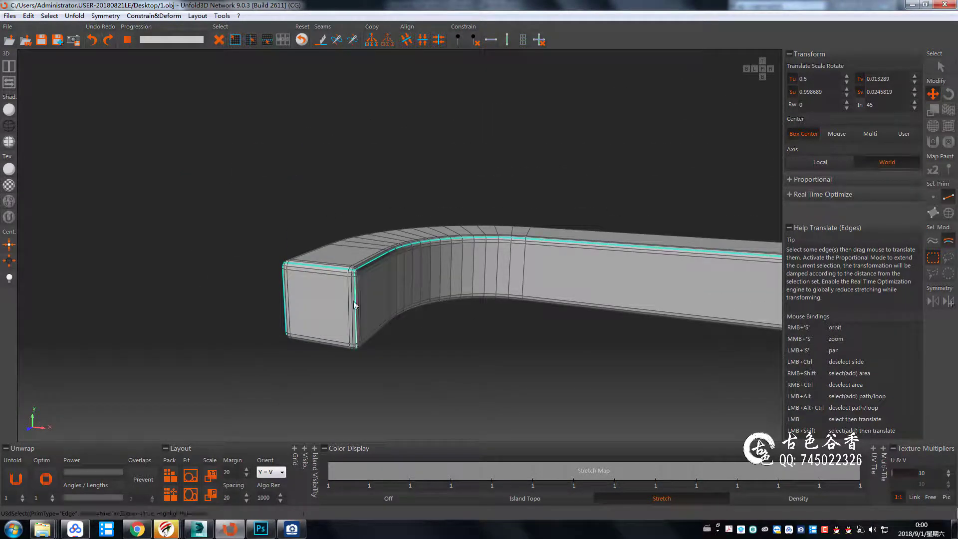
{"action": "left_click", "coordinate": [354, 305]}
{"action": "key", "text": "f"}
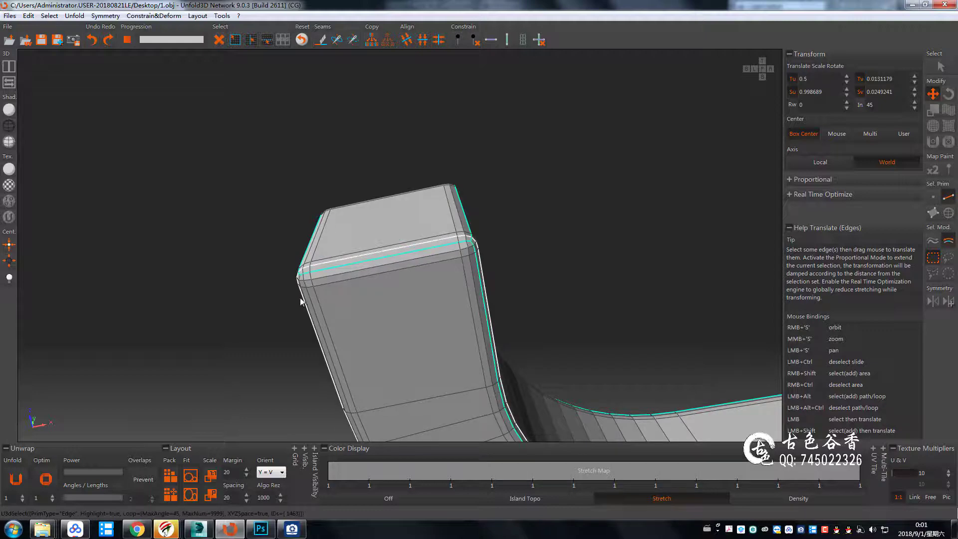
Add the end cap's vertical edge loop to the selection and examine the bend
{"action": "scroll", "coordinate": [301, 301], "scroll_direction": "down", "scroll_amount": 2}
{"action": "right_click_drag", "start_coordinate": [363, 301], "coordinate": [652, 387]}
{"action": "scroll", "coordinate": [430, 282], "scroll_direction": "down", "scroll_amount": 3}
{"action": "scroll", "coordinate": [413, 270], "scroll_direction": "up", "scroll_amount": 5}
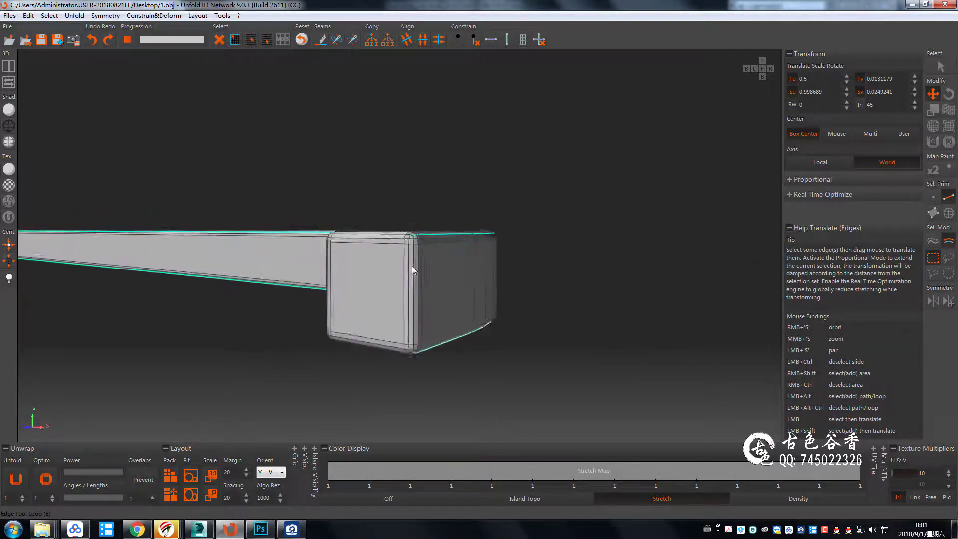
{"action": "scroll", "coordinate": [412, 270], "scroll_direction": "up", "scroll_amount": 1}
{"action": "left_click", "coordinate": [417, 272]}
{"action": "right_click_drag", "start_coordinate": [384, 394], "coordinate": [406, 267]}
{"action": "scroll", "coordinate": [530, 194], "scroll_direction": "up", "scroll_amount": 3}
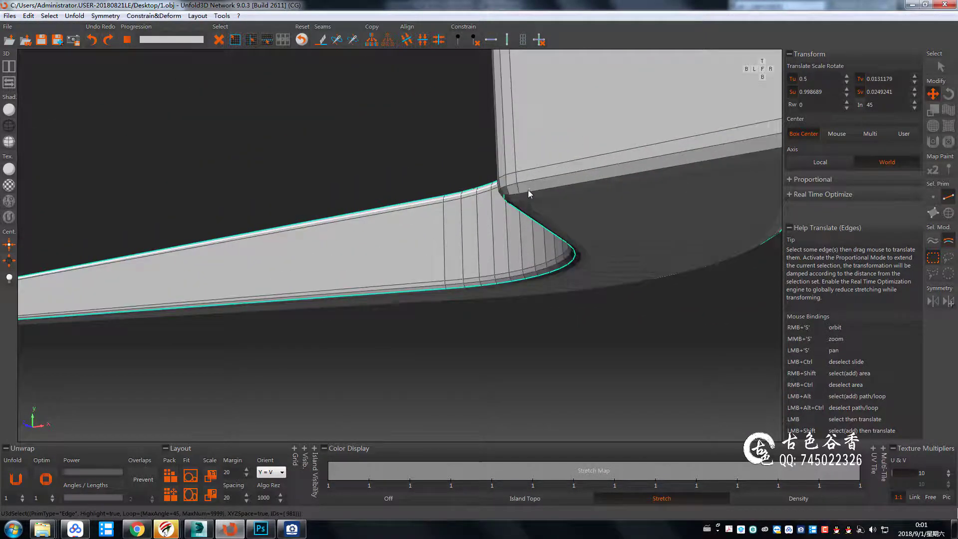
{"action": "scroll", "coordinate": [494, 300], "scroll_direction": "down", "scroll_amount": 10}
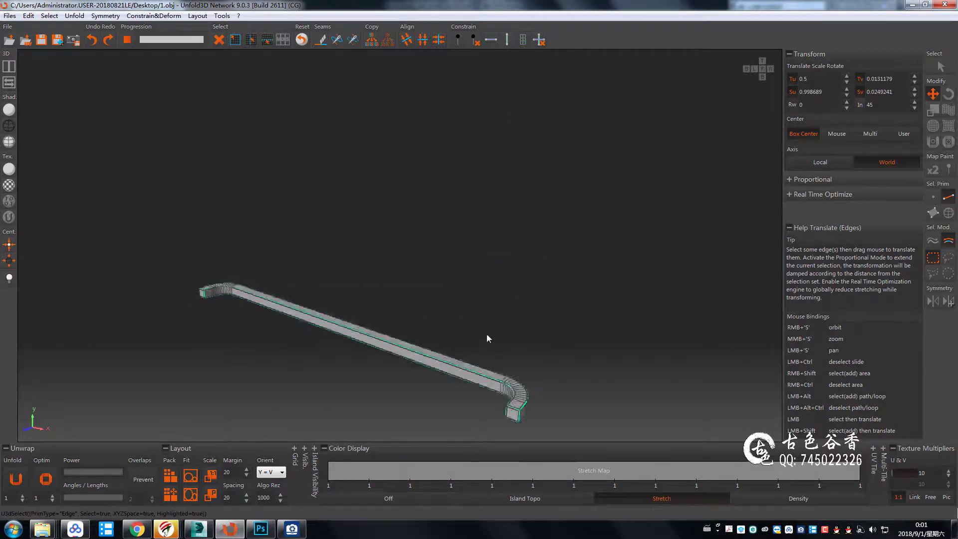
Cut the selected edges as seams, unfold the bar, and show its UV layout
{"action": "key", "text": "c"}
{"action": "key", "text": "u"}
{"action": "key", "text": "F2"}
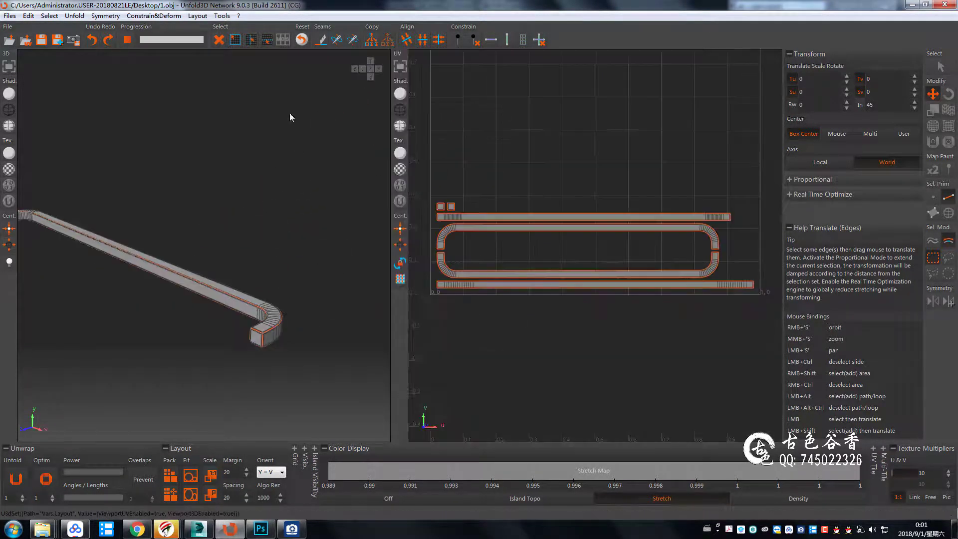
Re-unfold the loop-shaped and U-shaped islands into straight strips
{"action": "scroll", "coordinate": [400, 252], "scroll_direction": "up", "scroll_amount": 2}
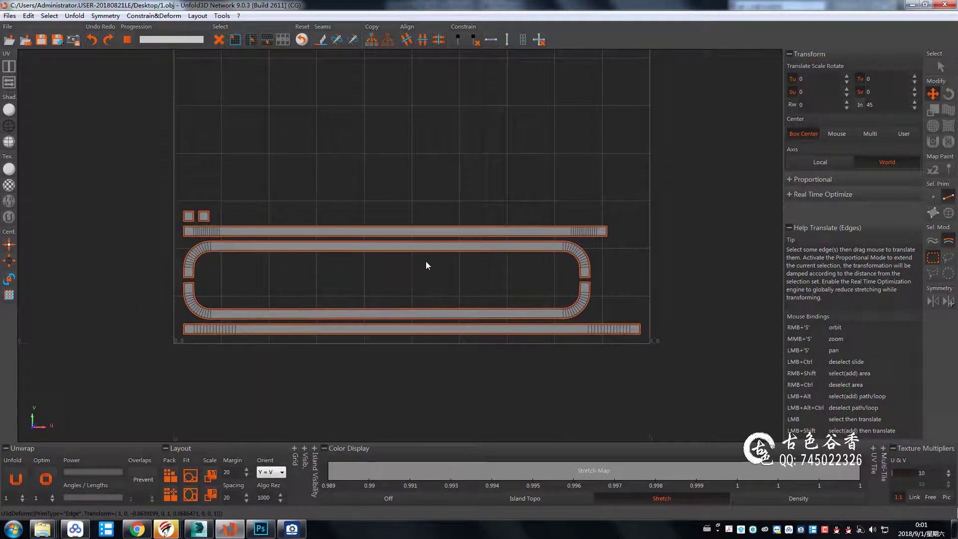
{"action": "key", "text": "F4"}
{"action": "left_click", "coordinate": [504, 249]}
{"action": "key", "text": "u"}
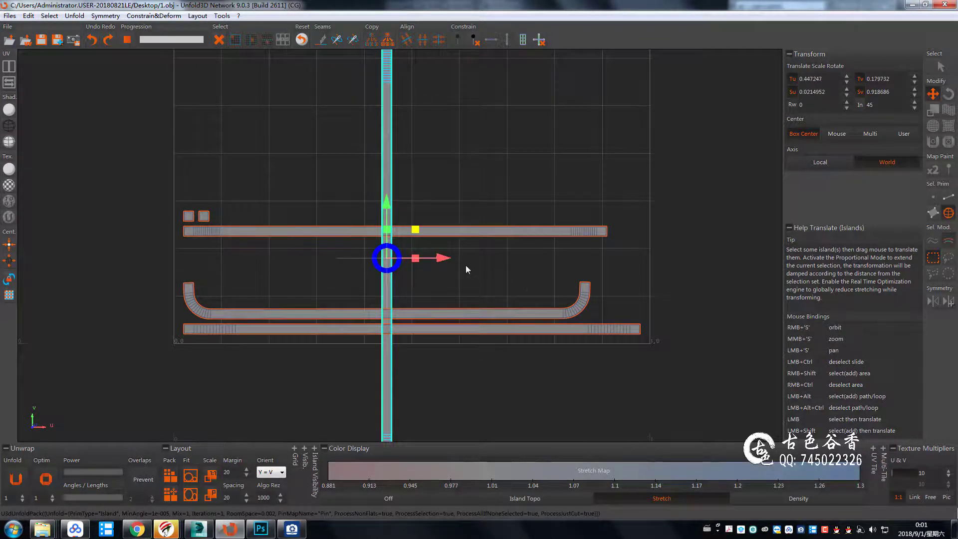
{"action": "left_click", "coordinate": [466, 307]}
{"action": "key", "text": "u"}
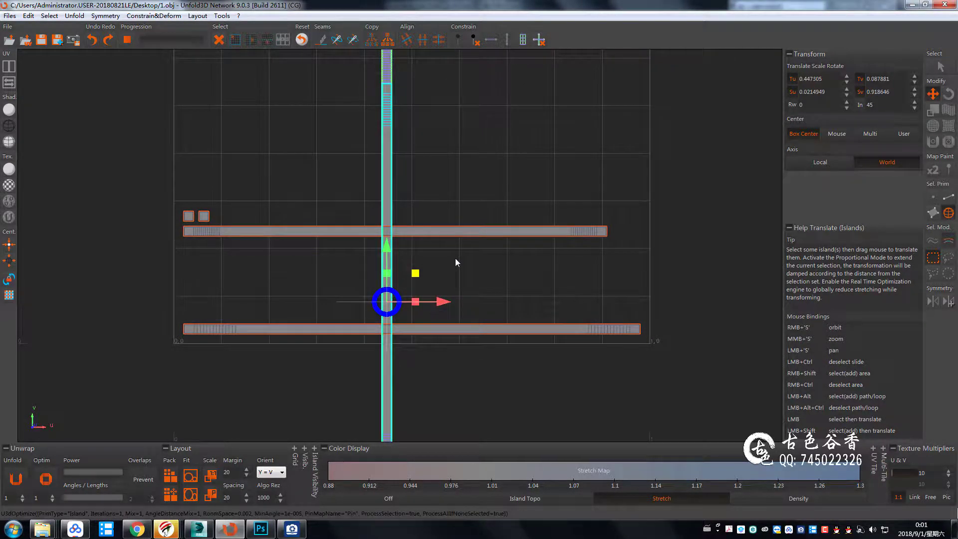
Arrange the strips upright along the tile's right side, rotating the horizontal ones 90°
{"action": "left_click_drag", "start_coordinate": [425, 298], "coordinate": [673, 112]}
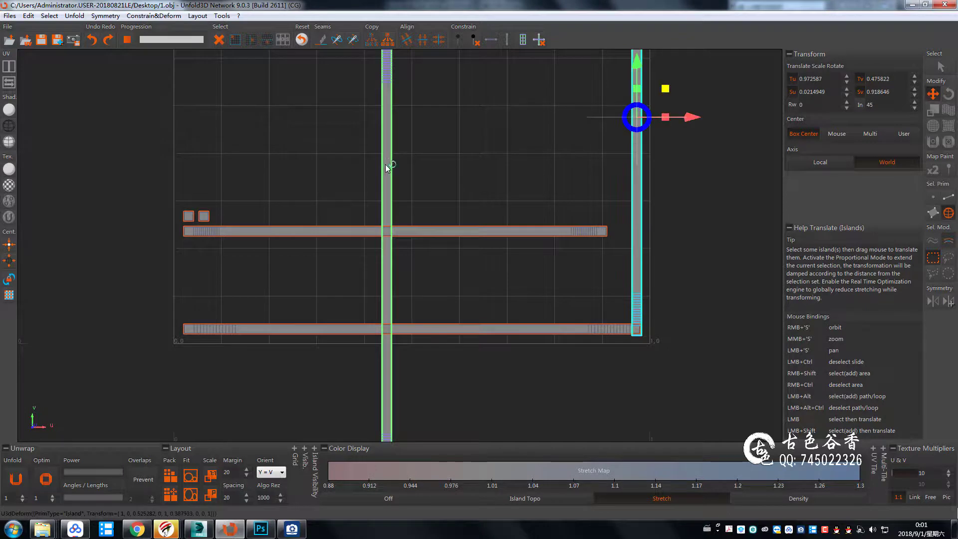
{"action": "left_click_drag", "start_coordinate": [386, 167], "coordinate": [603, 172]}
{"action": "scroll", "coordinate": [524, 249], "scroll_direction": "down", "scroll_amount": 3}
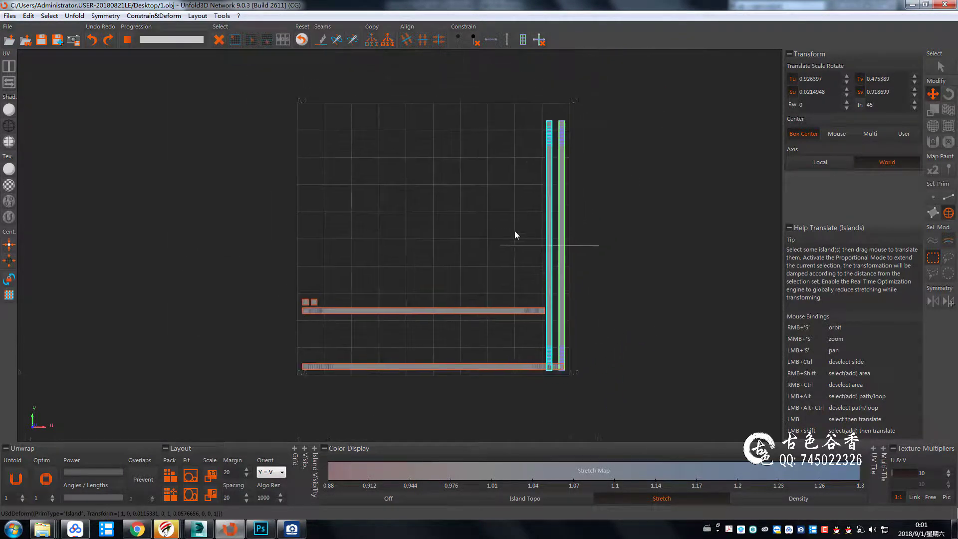
{"action": "left_click", "coordinate": [464, 310]}
{"action": "left_click_drag", "start_coordinate": [486, 317], "coordinate": [458, 168]}
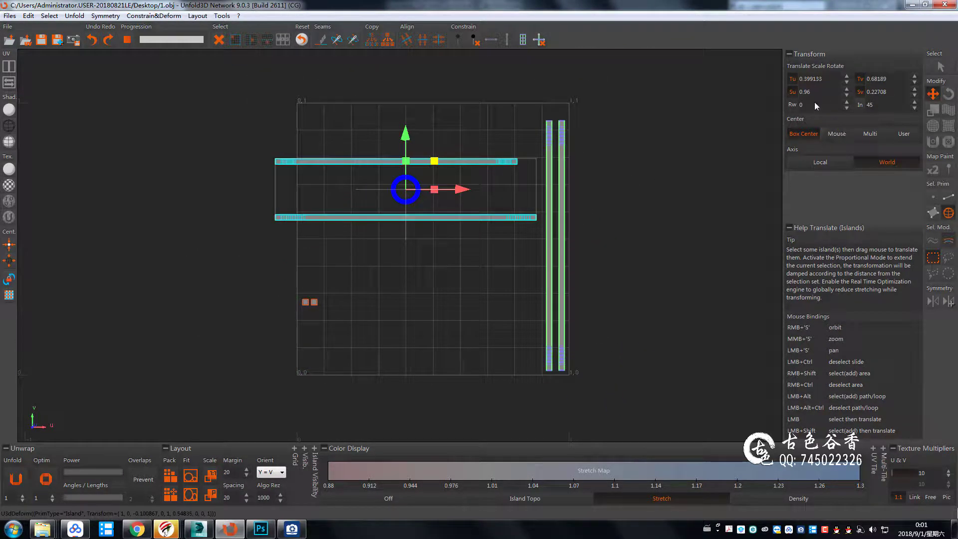
{"action": "type", "text": "90"}
{"action": "key", "text": "Return"}
{"action": "left_click_drag", "start_coordinate": [438, 104], "coordinate": [538, 155]}
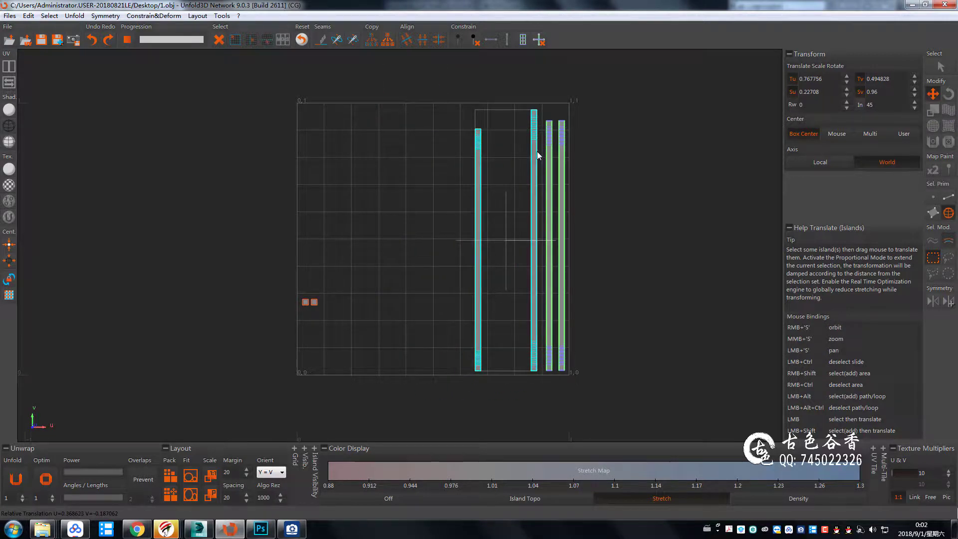
{"action": "left_click", "coordinate": [428, 144]}
{"action": "left_click_drag", "start_coordinate": [478, 199], "coordinate": [521, 198]}
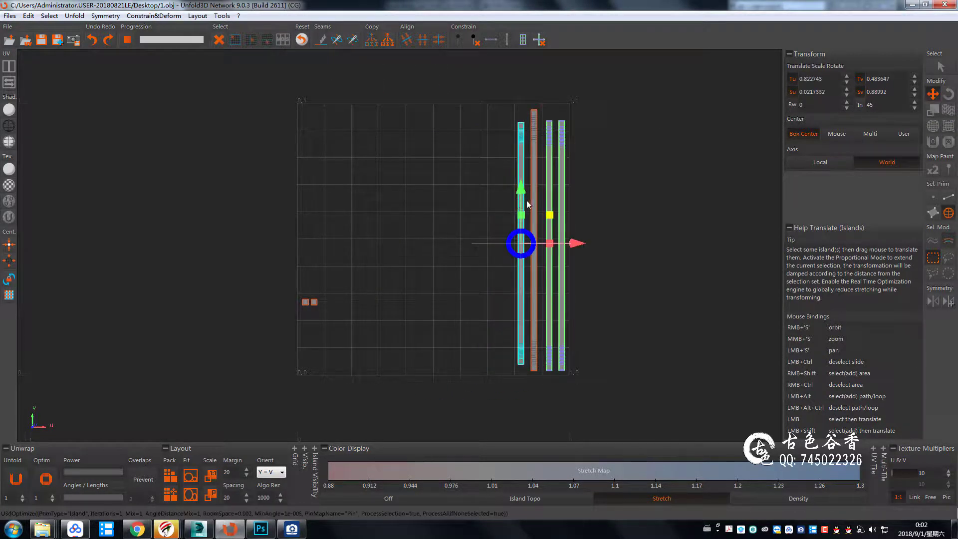
{"action": "left_click", "coordinate": [549, 201]}
{"action": "left_click", "coordinate": [312, 302]}
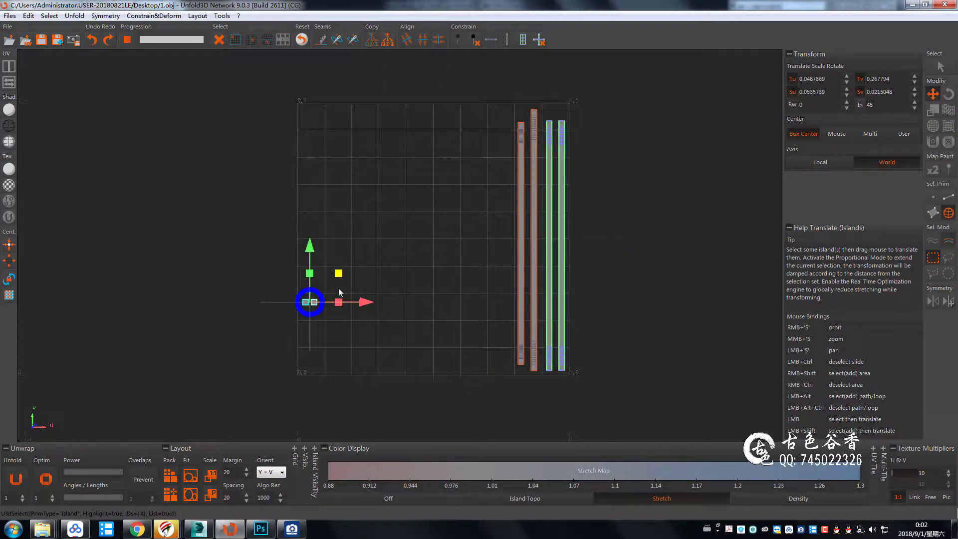
Export the unwrapped bar over 1.cropped.obj and return to 3ds Max
{"action": "key", "text": "ctrl+s"}
{"action": "left_click", "coordinate": [100, 466]}
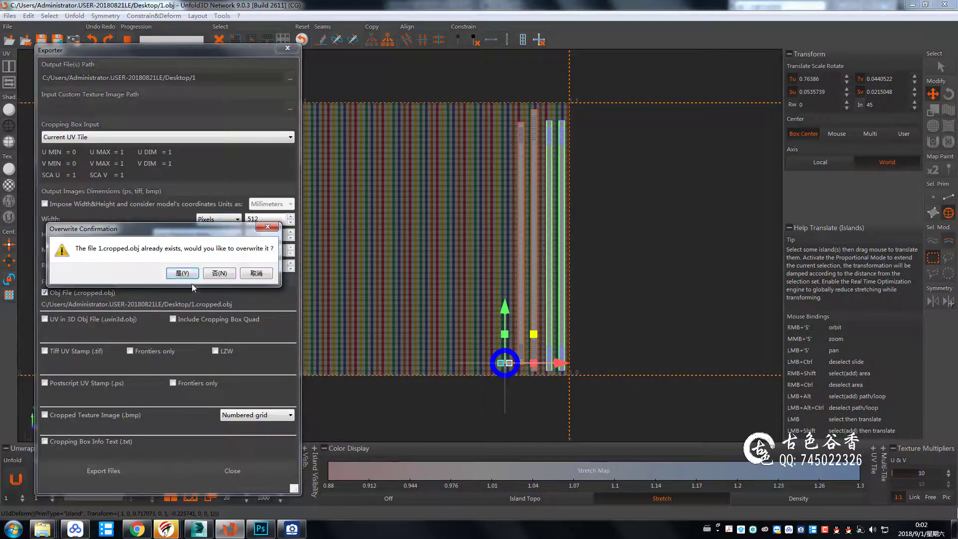
{"action": "left_click", "coordinate": [222, 279]}
{"action": "left_click", "coordinate": [229, 466]}
{"action": "left_click", "coordinate": [196, 529]}
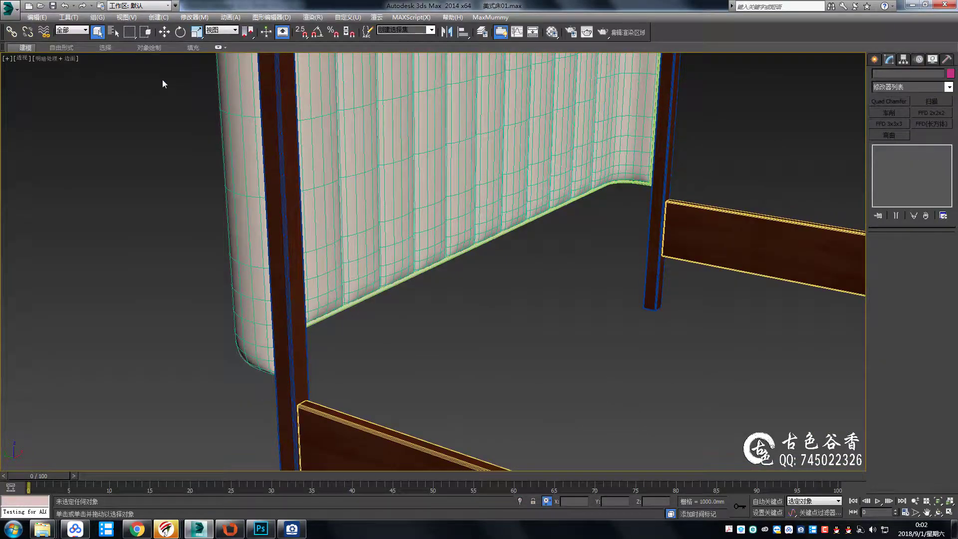
Import 1.cropped.obj from the desktop into 3ds Max
{"action": "left_click", "coordinate": [16, 18]}
{"action": "left_click", "coordinate": [20, 140]}
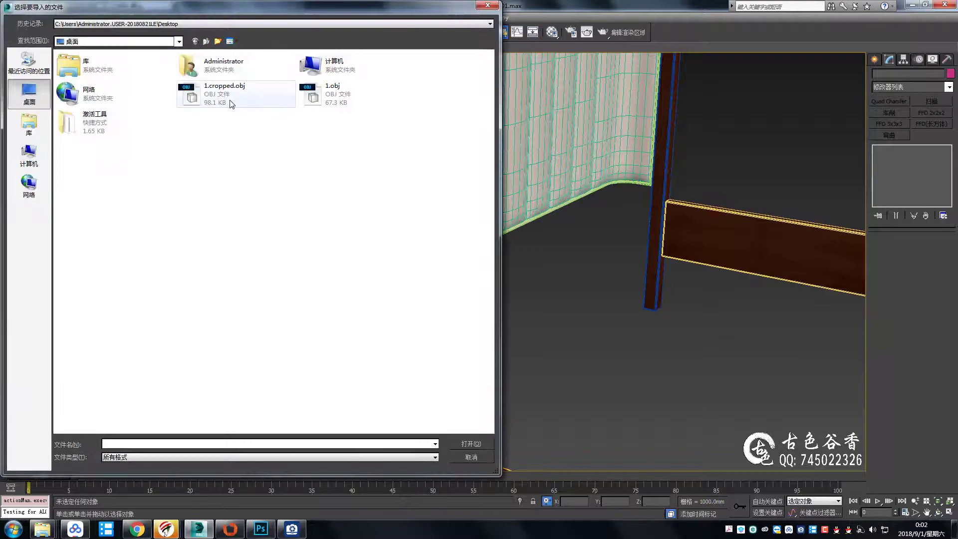
{"action": "left_click", "coordinate": [468, 444]}
{"action": "left_click", "coordinate": [405, 431]}
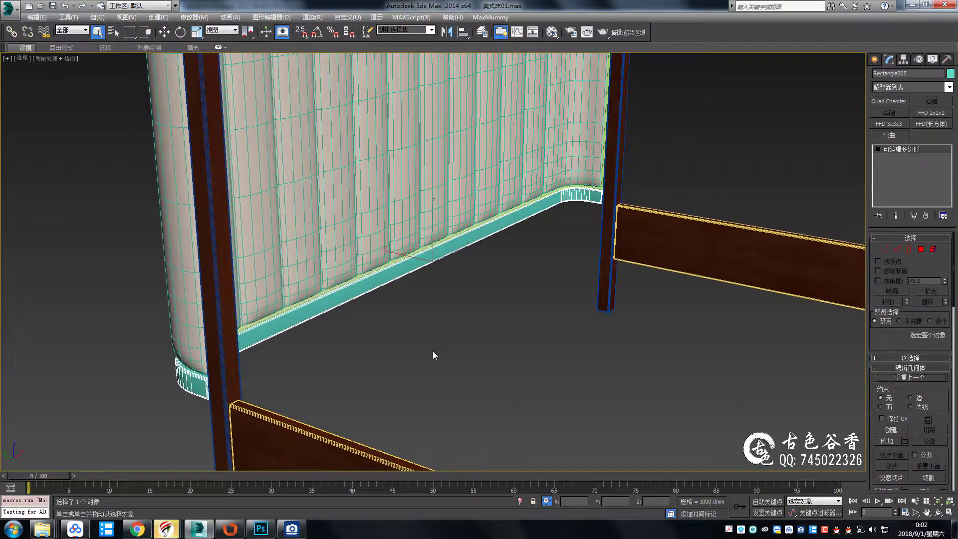
Give the baseboard the wood material and Unwrap UVW, scaling its UV islands
{"action": "key", "text": "m"}
{"action": "key", "text": "m"}
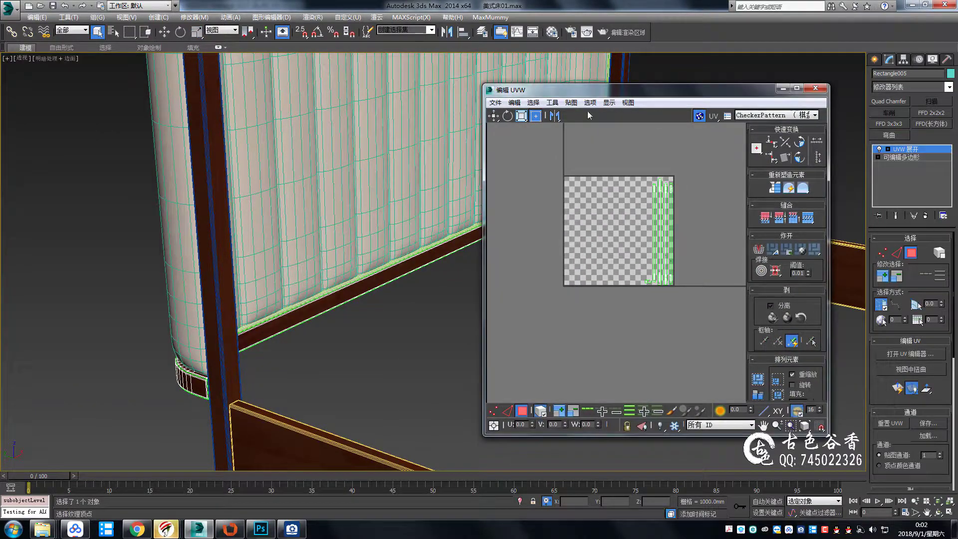
{"action": "scroll", "coordinate": [310, 279], "scroll_direction": "up", "scroll_amount": 5}
{"action": "left_click", "coordinate": [310, 279]}
{"action": "scroll", "coordinate": [583, 203], "scroll_direction": "up", "scroll_amount": 2}
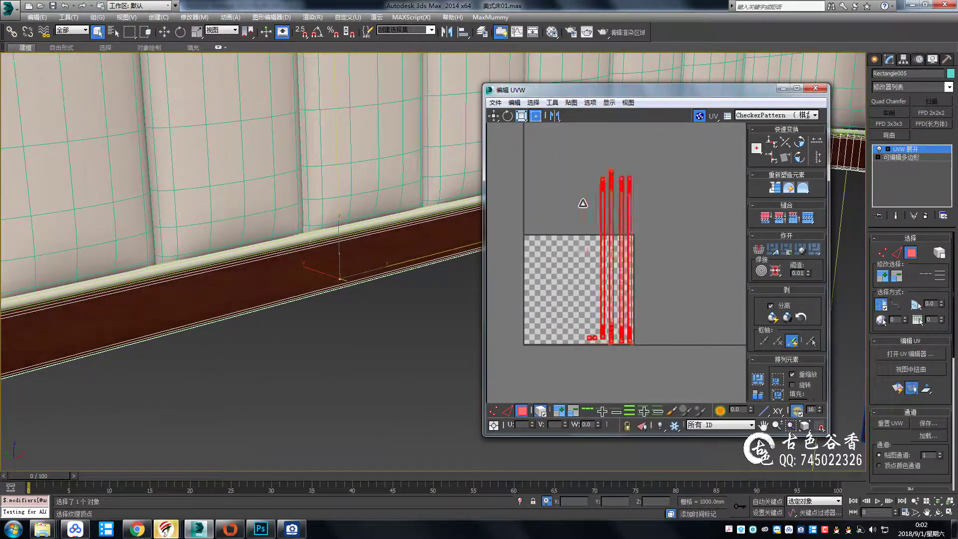
{"action": "left_click_drag", "start_coordinate": [583, 203], "coordinate": [614, 209]}
{"action": "scroll", "coordinate": [654, 227], "scroll_direction": "down", "scroll_amount": 2}
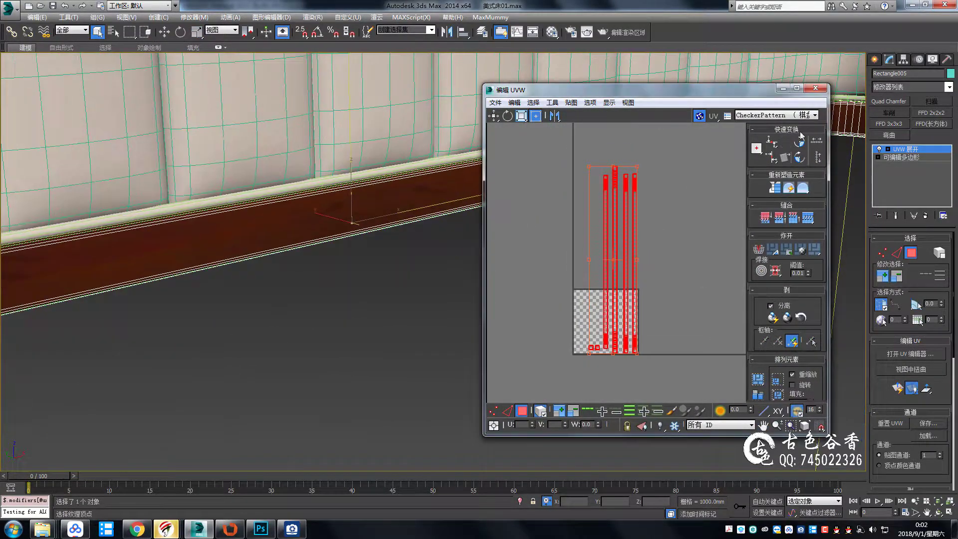
{"action": "left_click", "coordinate": [816, 88]}
Orbit to a full three-quarter view of the textured bed
{"action": "mouse_move", "coordinate": [401, 294]}
{"action": "middle_mouse_down", "text": "alt"}
{"action": "mouse_move", "coordinate": [364, 292]}
{"action": "mouse_move", "coordinate": [531, 238]}
{"action": "middle_mouse_up", "text": "alt"}
{"action": "left_click", "coordinate": [520, 279]}
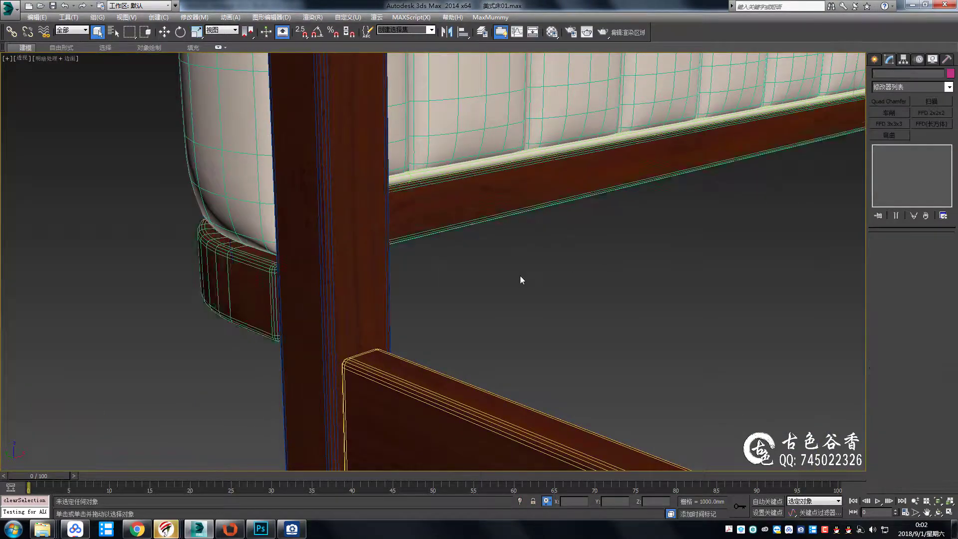
{"action": "key", "text": "F4"}
{"action": "scroll", "coordinate": [520, 276], "scroll_direction": "down", "scroll_amount": 3}
{"action": "mouse_move", "coordinate": [459, 301]}
{"action": "middle_mouse_down", "text": "alt"}
{"action": "mouse_move", "coordinate": [496, 283]}
{"action": "mouse_move", "coordinate": [609, 270]}
{"action": "middle_mouse_up", "text": "alt"}
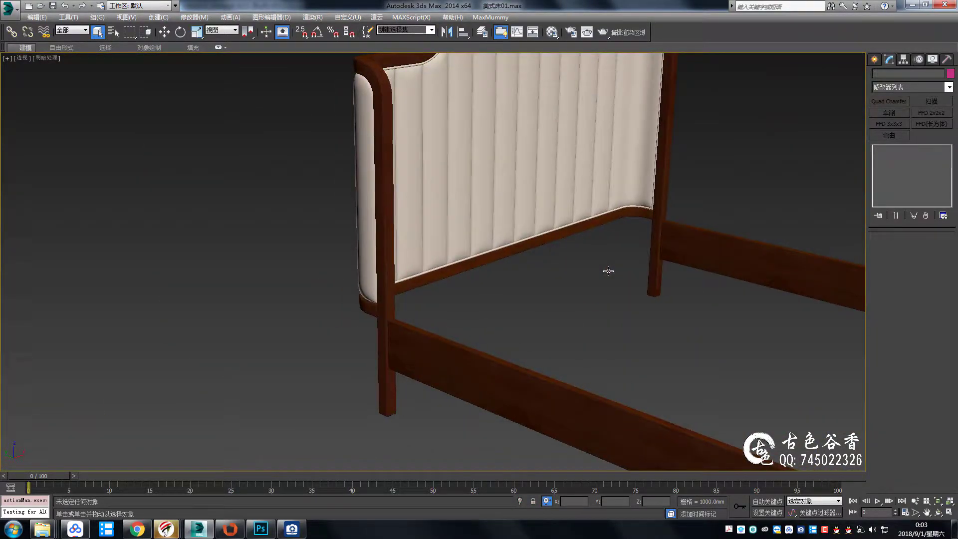
{"action": "scroll", "coordinate": [513, 280], "scroll_direction": "down", "scroll_amount": 3}
{"action": "scroll", "coordinate": [549, 285], "scroll_direction": "down", "scroll_amount": 3}
{"action": "middle_click_drag", "start_coordinate": [550, 284], "coordinate": [451, 357], "text": "alt"}
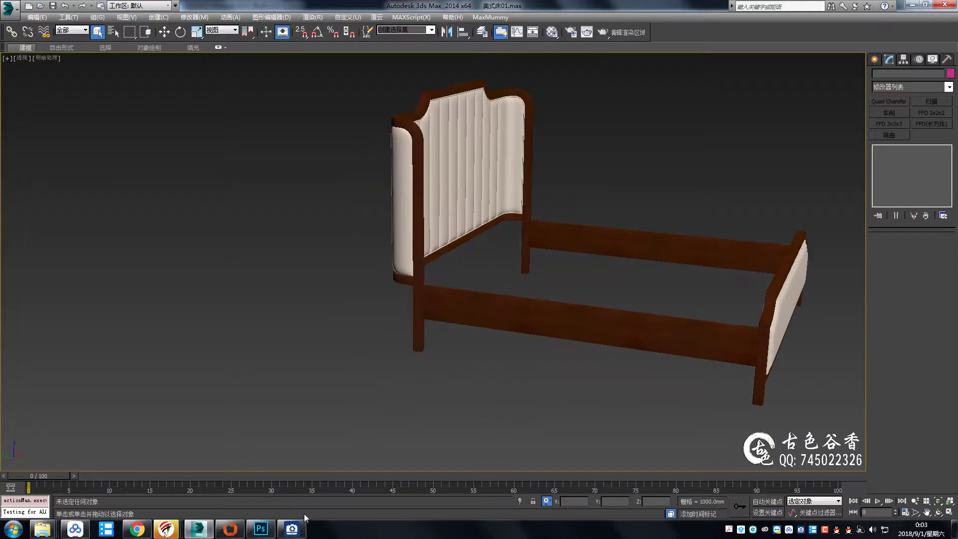
Compare the bed with the pleated-bed reference photos in ACDSee
{"action": "left_click", "coordinate": [294, 530]}
{"action": "scroll", "coordinate": [530, 225], "scroll_direction": "up", "scroll_amount": 2}
{"action": "scroll", "coordinate": [458, 252], "scroll_direction": "up", "scroll_amount": 1}
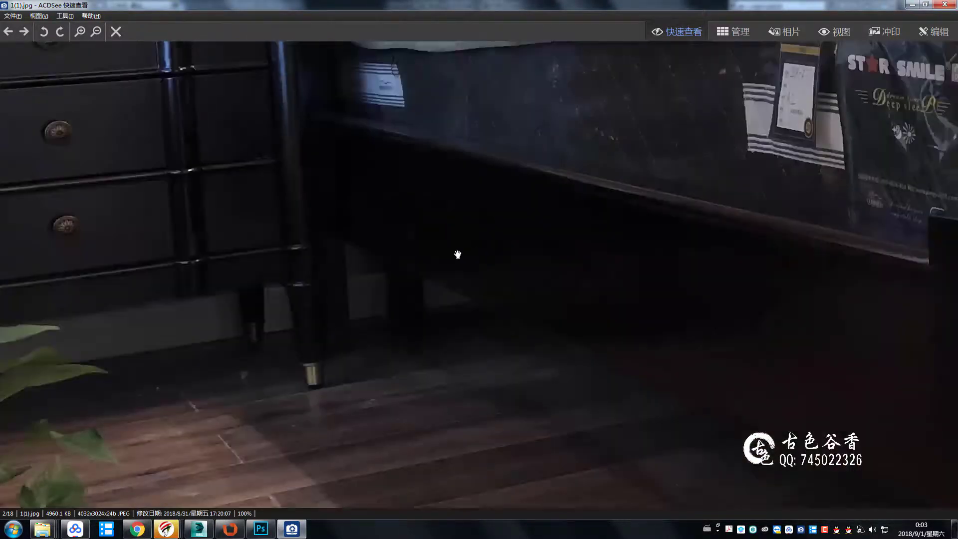
{"action": "scroll", "coordinate": [445, 310], "scroll_direction": "down", "scroll_amount": 1}
{"action": "scroll", "coordinate": [500, 325], "scroll_direction": "down", "scroll_amount": 1}
{"action": "scroll", "coordinate": [389, 339], "scroll_direction": "down", "scroll_amount": 1}
{"action": "scroll", "coordinate": [275, 350], "scroll_direction": "up", "scroll_amount": 2}
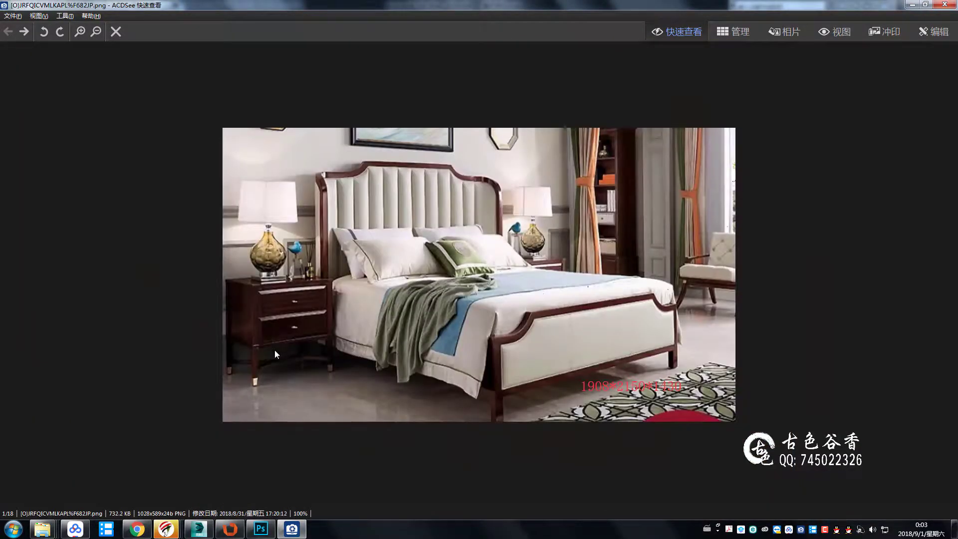
Return to 3ds Max and orbit around the finished bed frame
{"action": "left_click", "coordinate": [198, 529]}
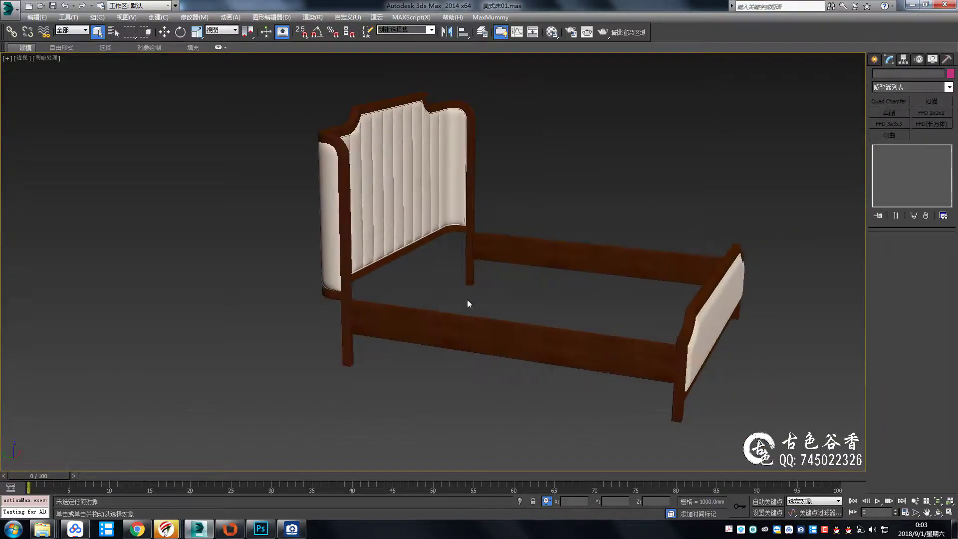
{"action": "mouse_move", "coordinate": [467, 299]}
{"action": "middle_mouse_down", "text": "alt"}
{"action": "mouse_move", "coordinate": [397, 303]}
{"action": "mouse_move", "coordinate": [574, 292]}
{"action": "mouse_move", "coordinate": [492, 309]}
{"action": "mouse_move", "coordinate": [423, 278]}
{"action": "mouse_move", "coordinate": [419, 289]}
{"action": "mouse_move", "coordinate": [470, 268]}
{"action": "mouse_move", "coordinate": [393, 295]}
{"action": "middle_mouse_up", "text": "alt"}
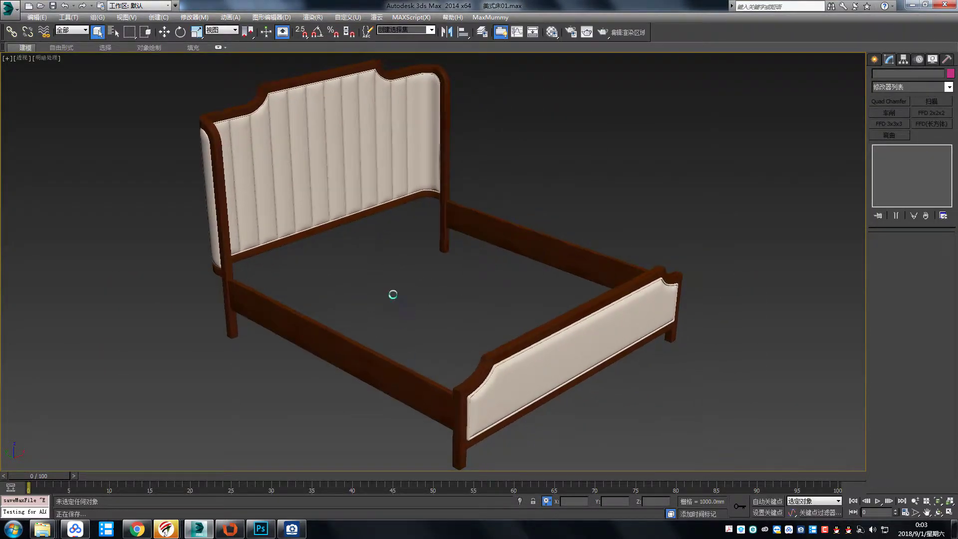